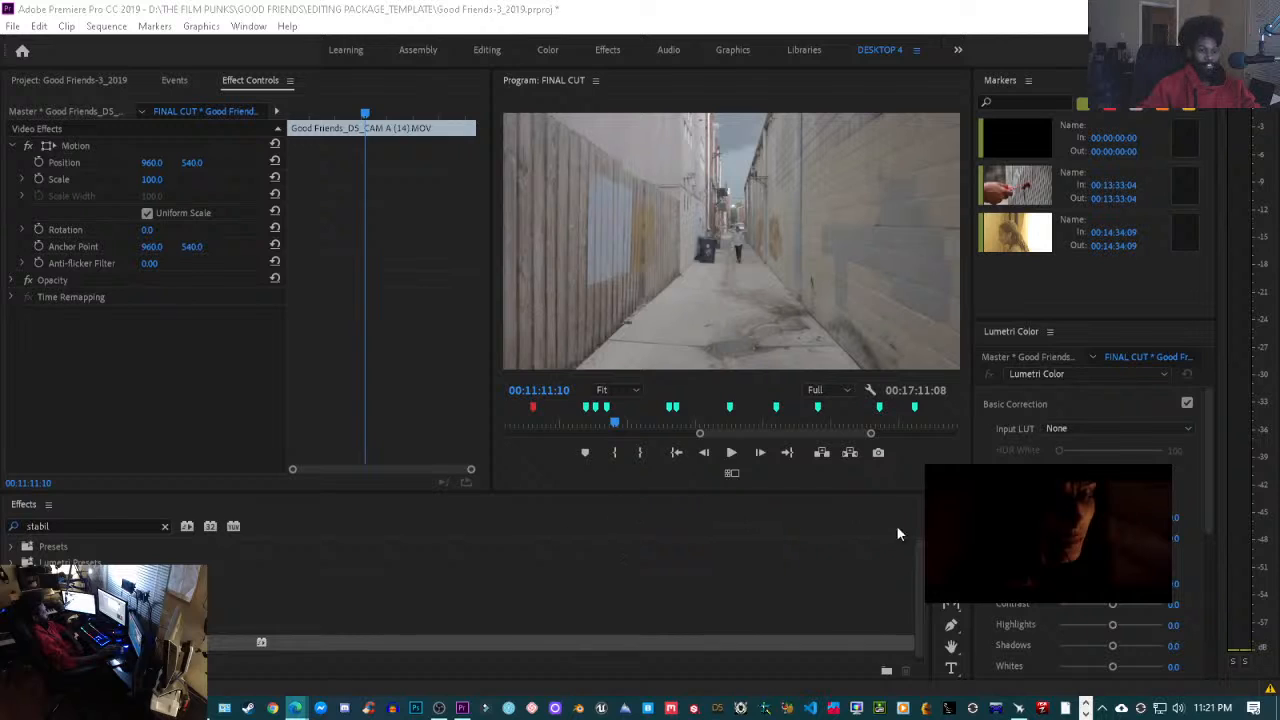
- Move and enlarge the floating video preview that covers the editing workspace, and close it
mouse_move(976, 499)
left_click_drag(1011, 508, 762, 396)
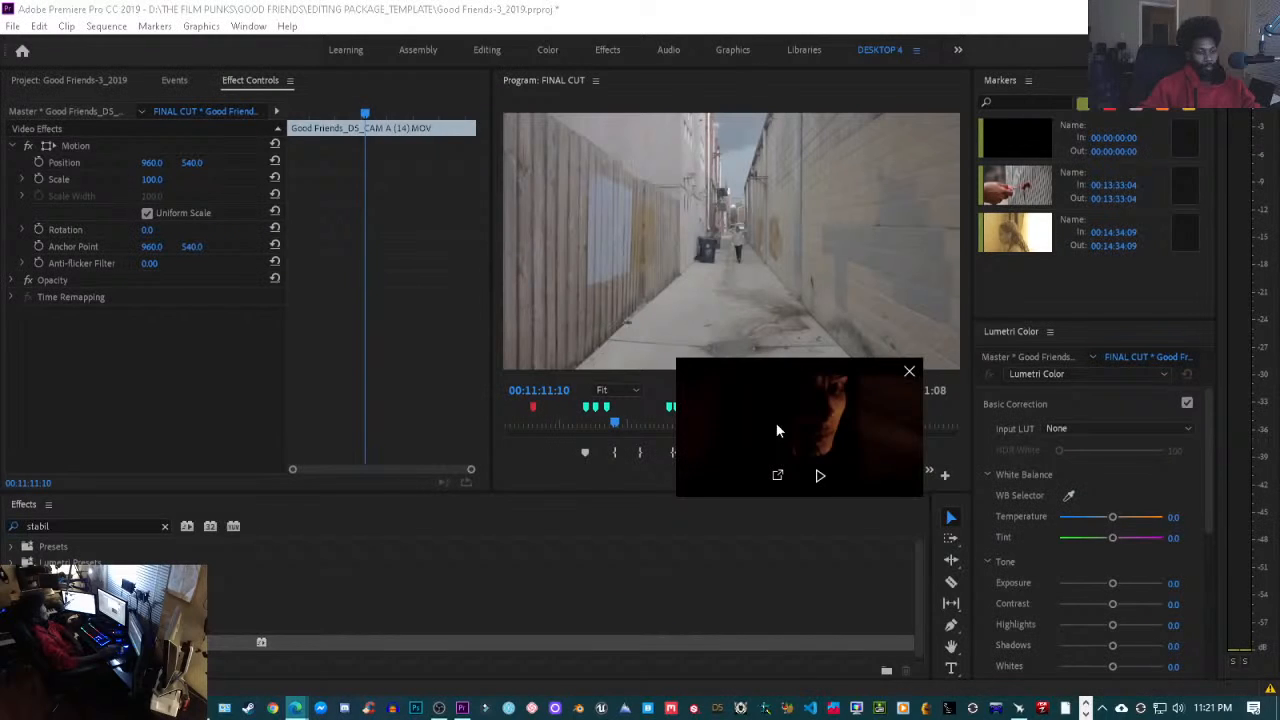
left_click_drag(774, 440, 660, 529)
left_click_drag(786, 596, 824, 644)
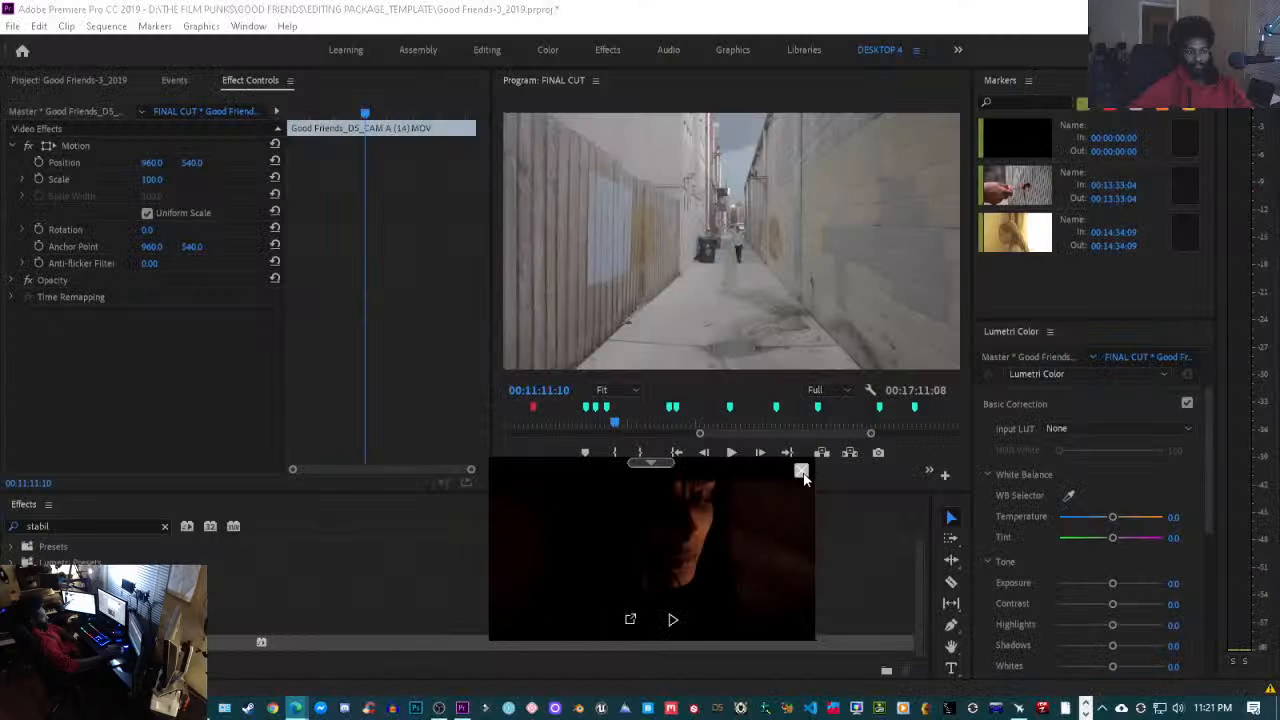
left_click(803, 472)
- Play the FINAL CUT sequence from the start of the Skyline Aerial View clip through the alley shots
left_click(665, 193)
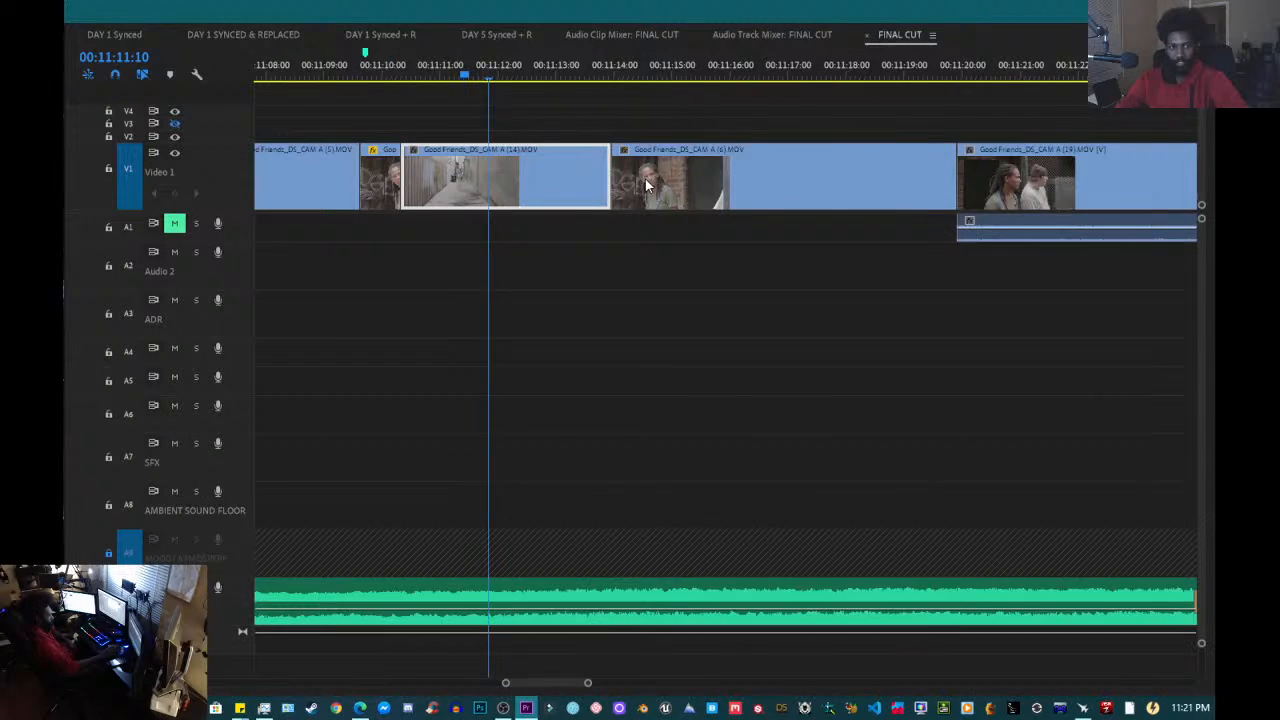
scroll(645, 185, "down", 2)
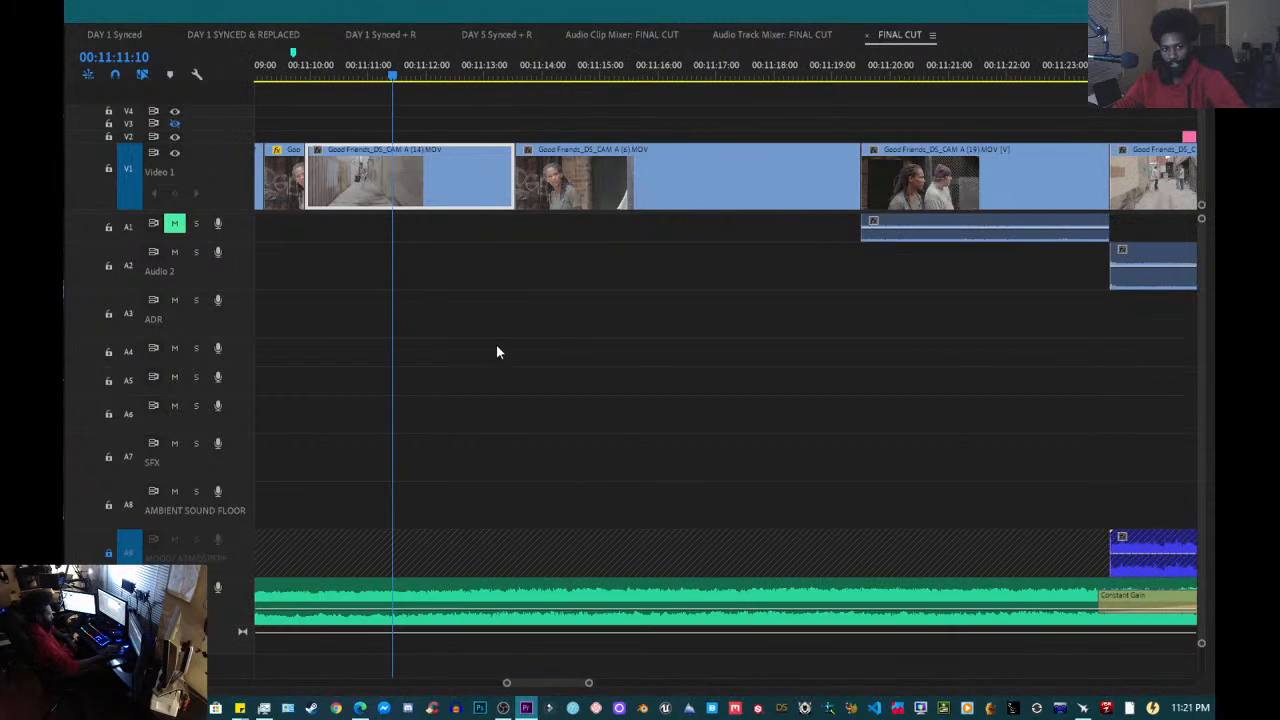
scroll(495, 92, "down", 5)
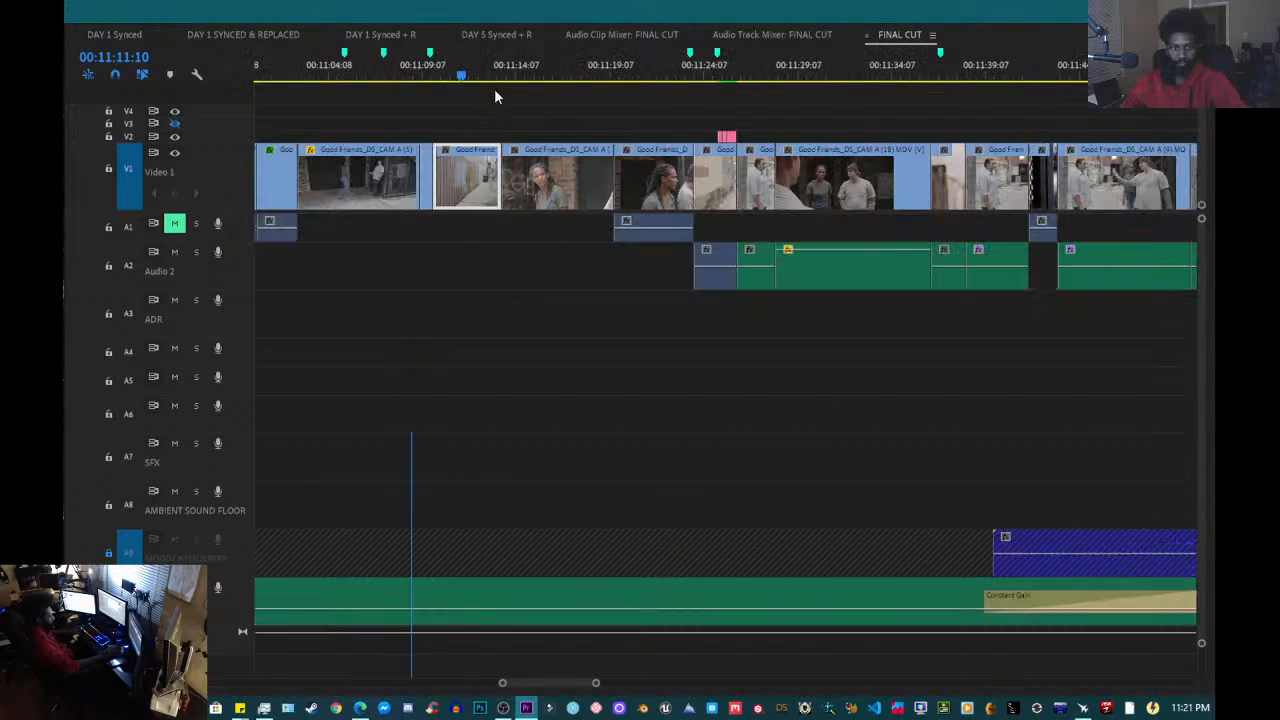
scroll(495, 134, "down", 5)
scroll(495, 134, "up", 10)
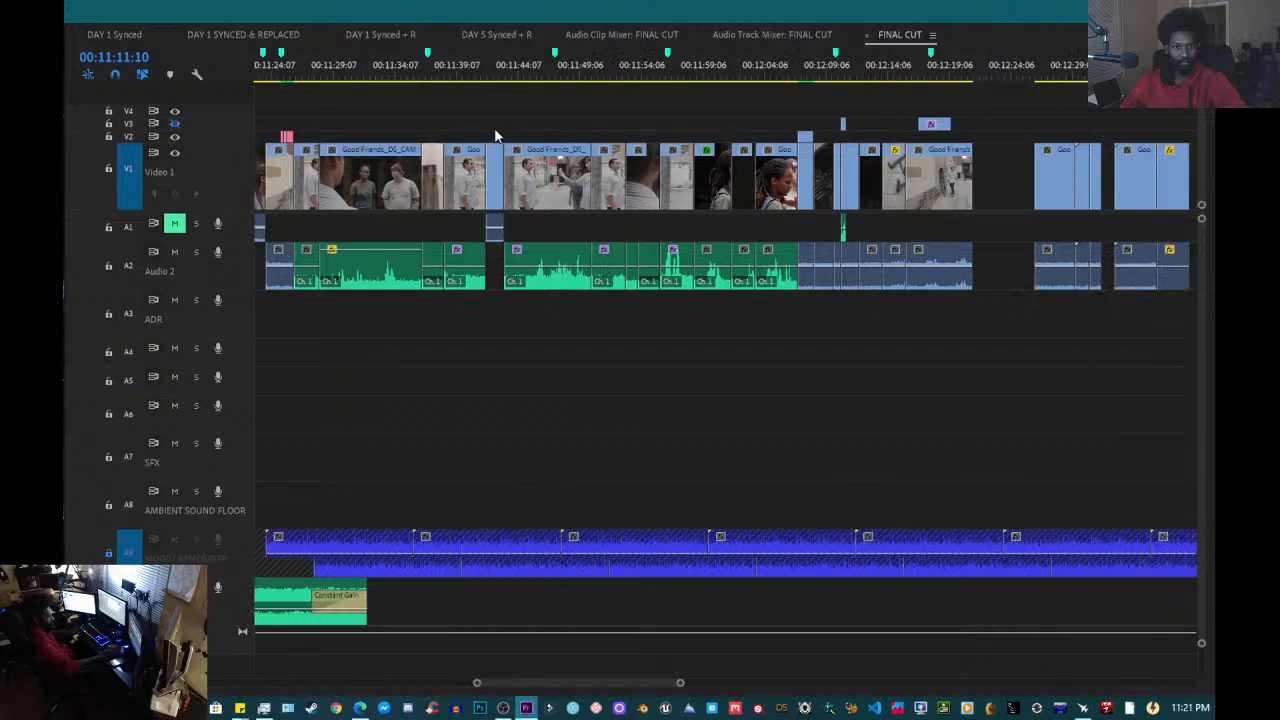
scroll(494, 134, "up", 5)
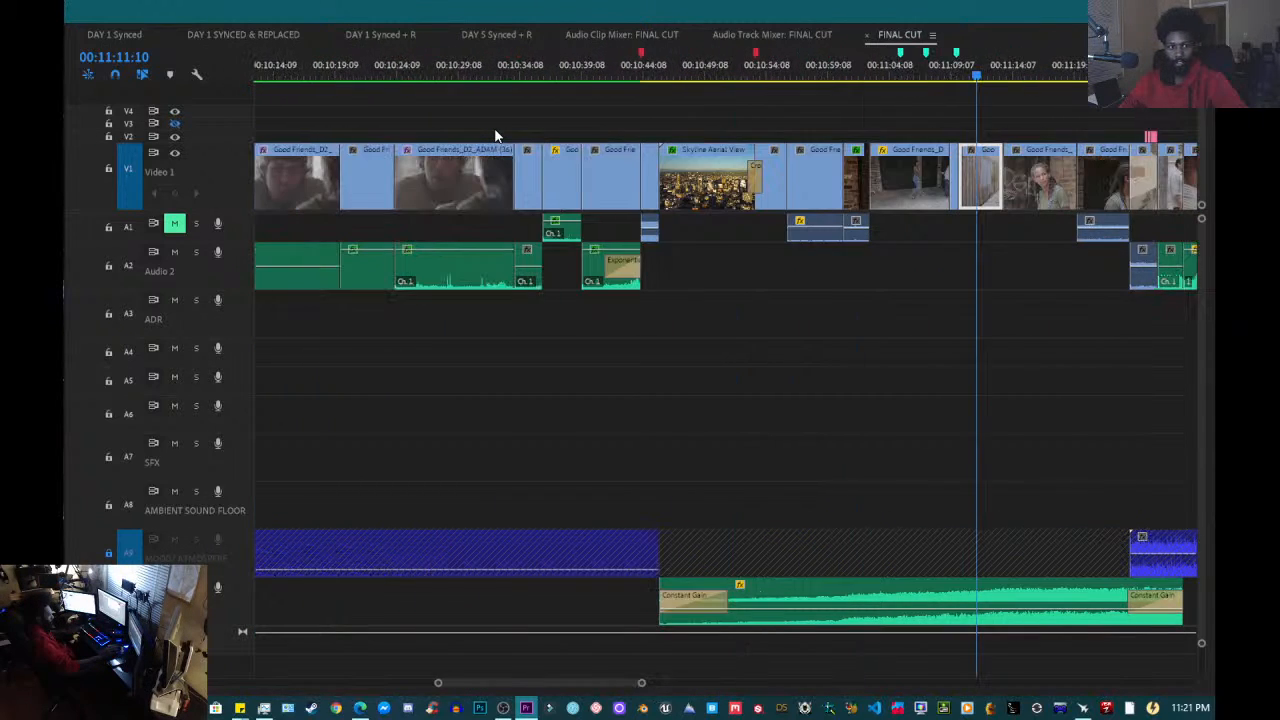
scroll(494, 134, "down", 4)
left_click(494, 70)
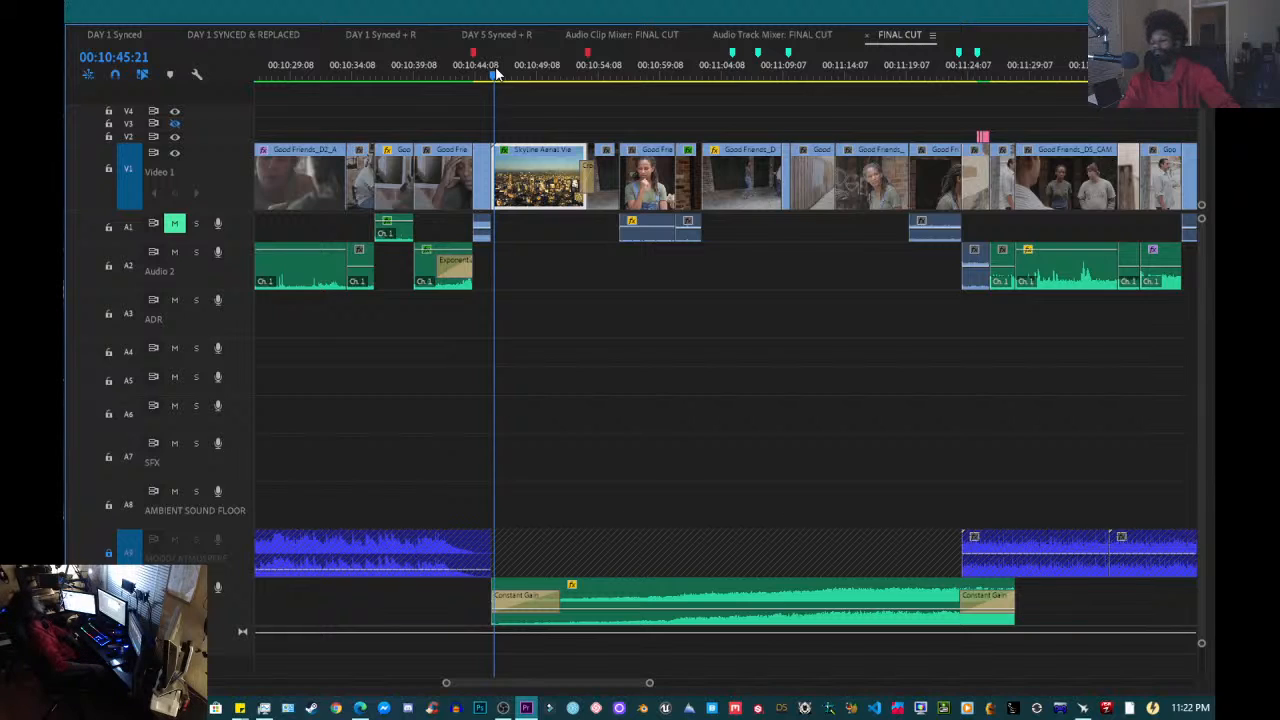
key("space")
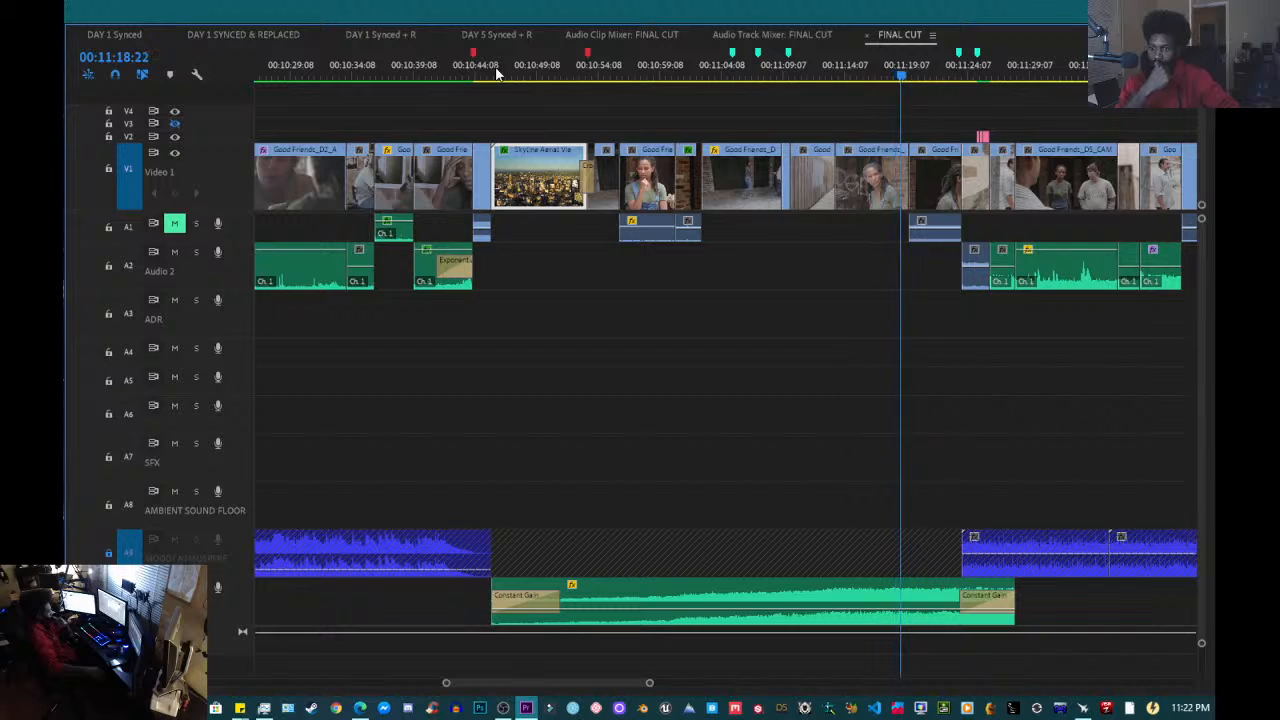
key("space")
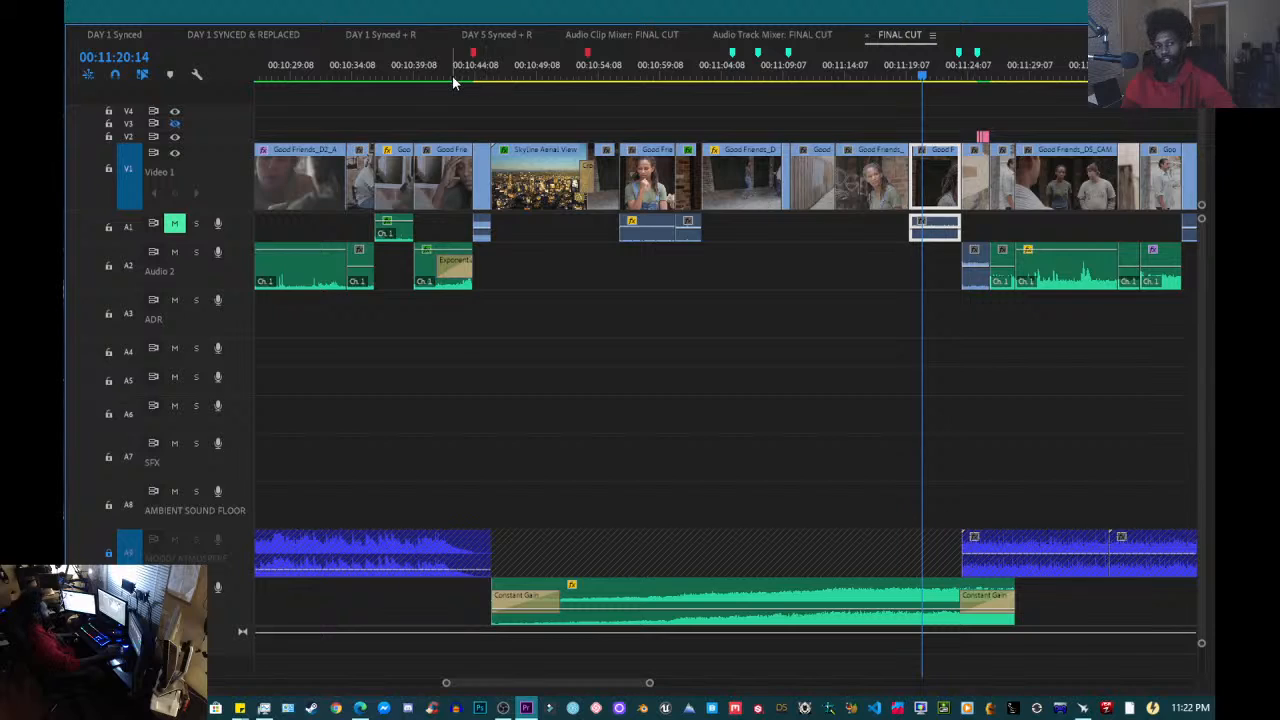
- Scrub through the end of the coffee shop scene and play the cut into the skyline shot
left_click(452, 78)
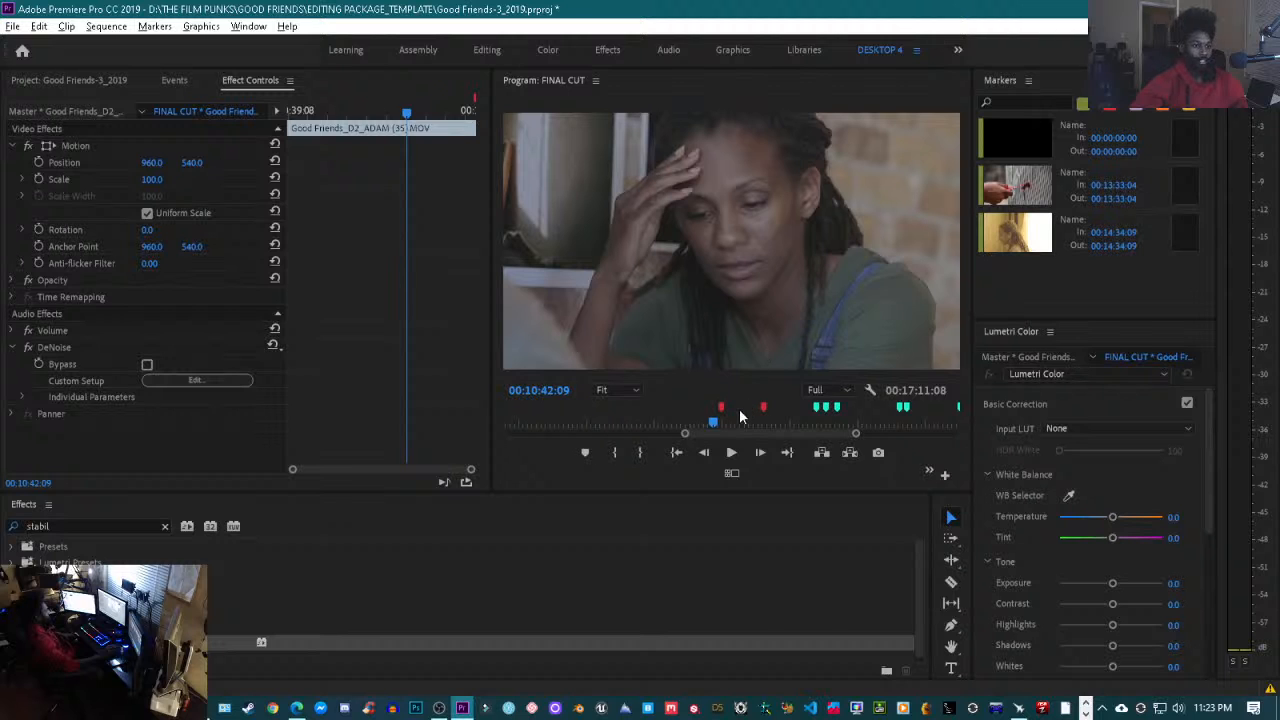
left_click_drag(716, 428, 679, 430)
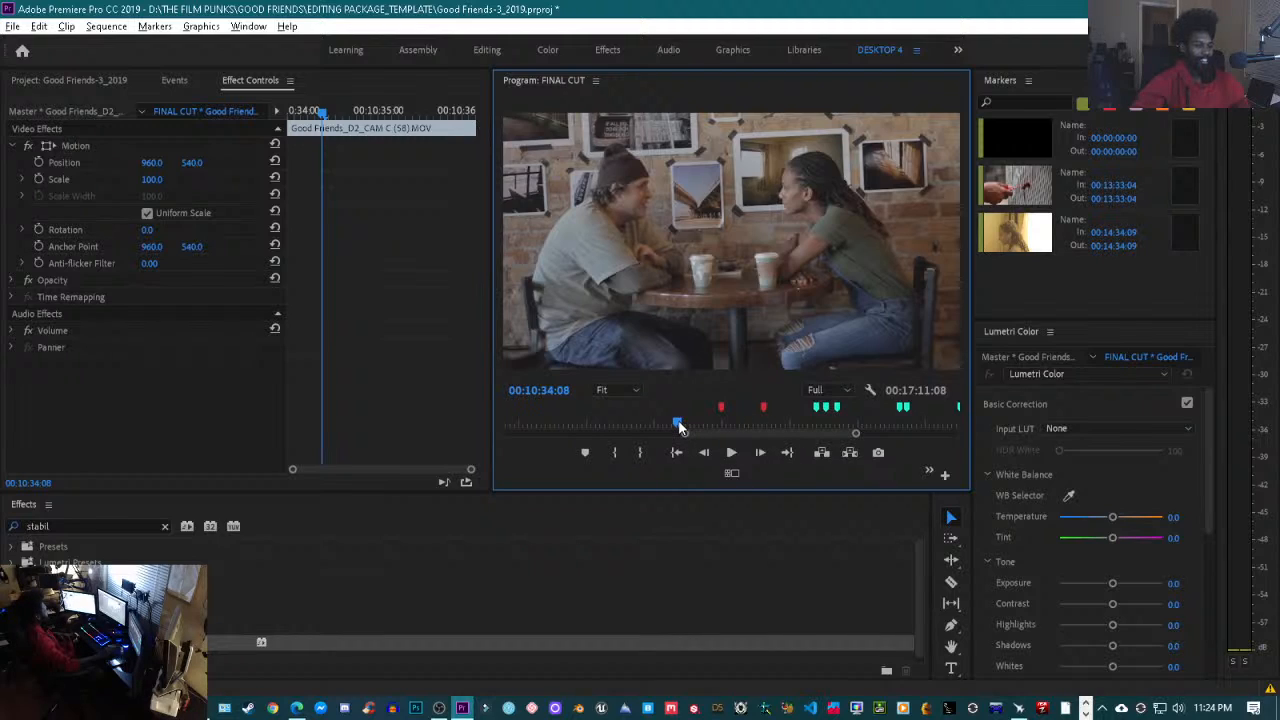
mouse_move(679, 427)
left_mouse_down()
mouse_move(807, 430)
mouse_move(717, 430)
left_mouse_up()
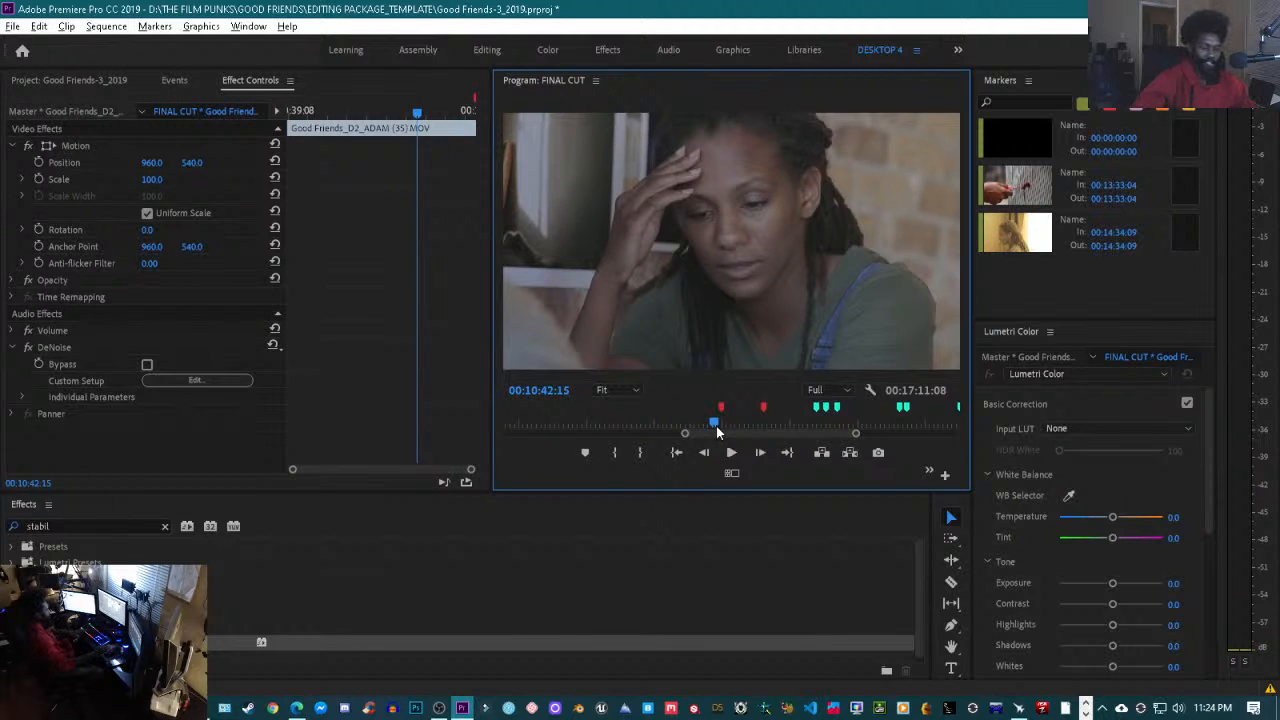
key("space")
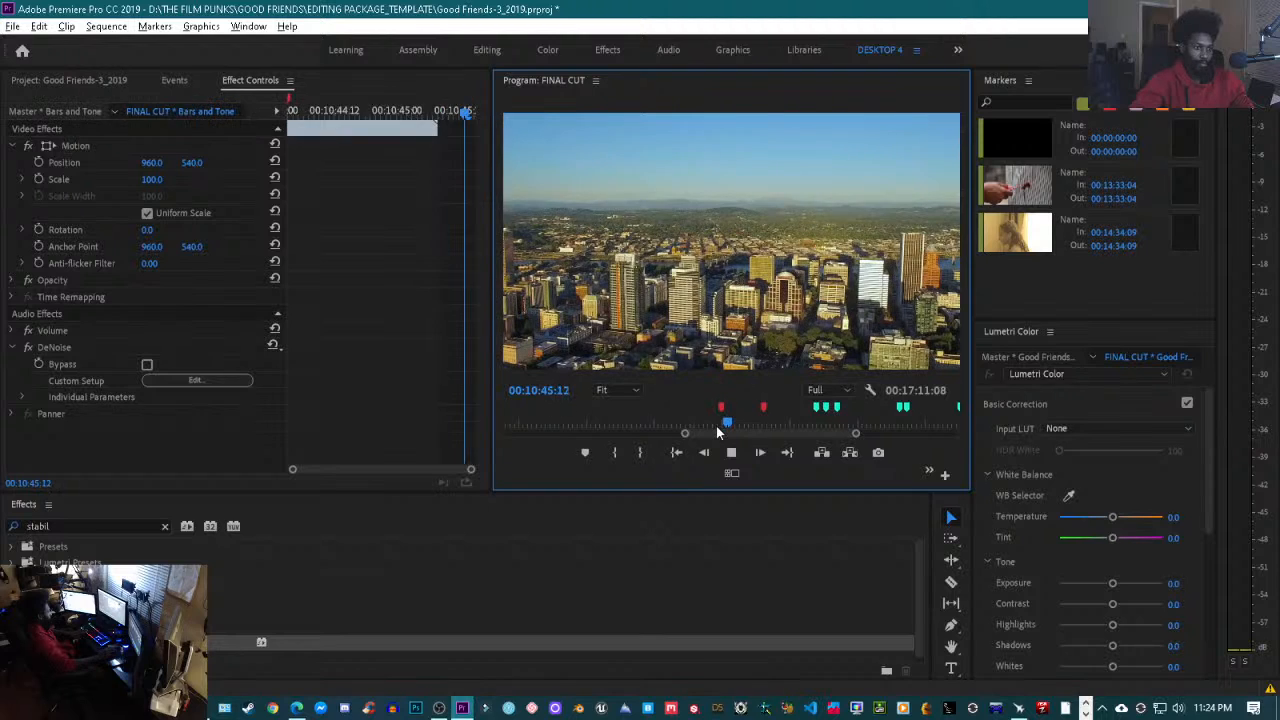
key("space")
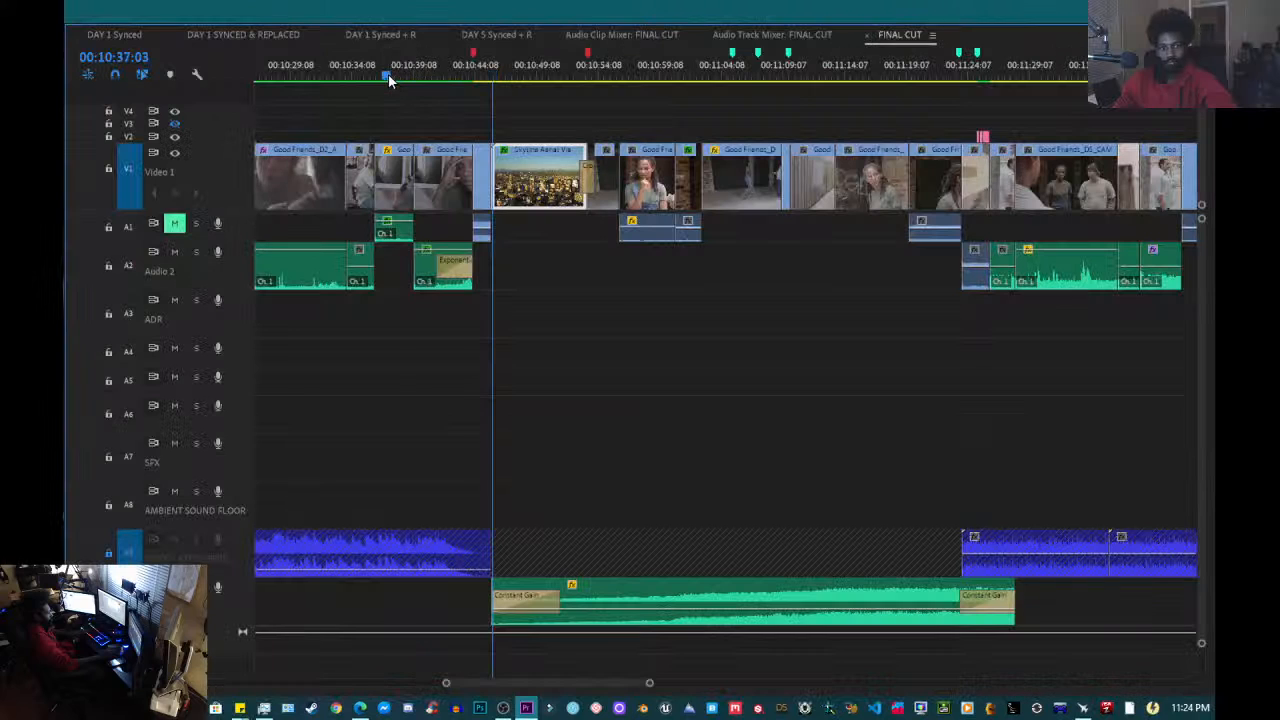
- Review the sequence from about 00:10:37 in the coffee shop scene through to the wide alley shot at about 00:11:25
left_click(390, 78)
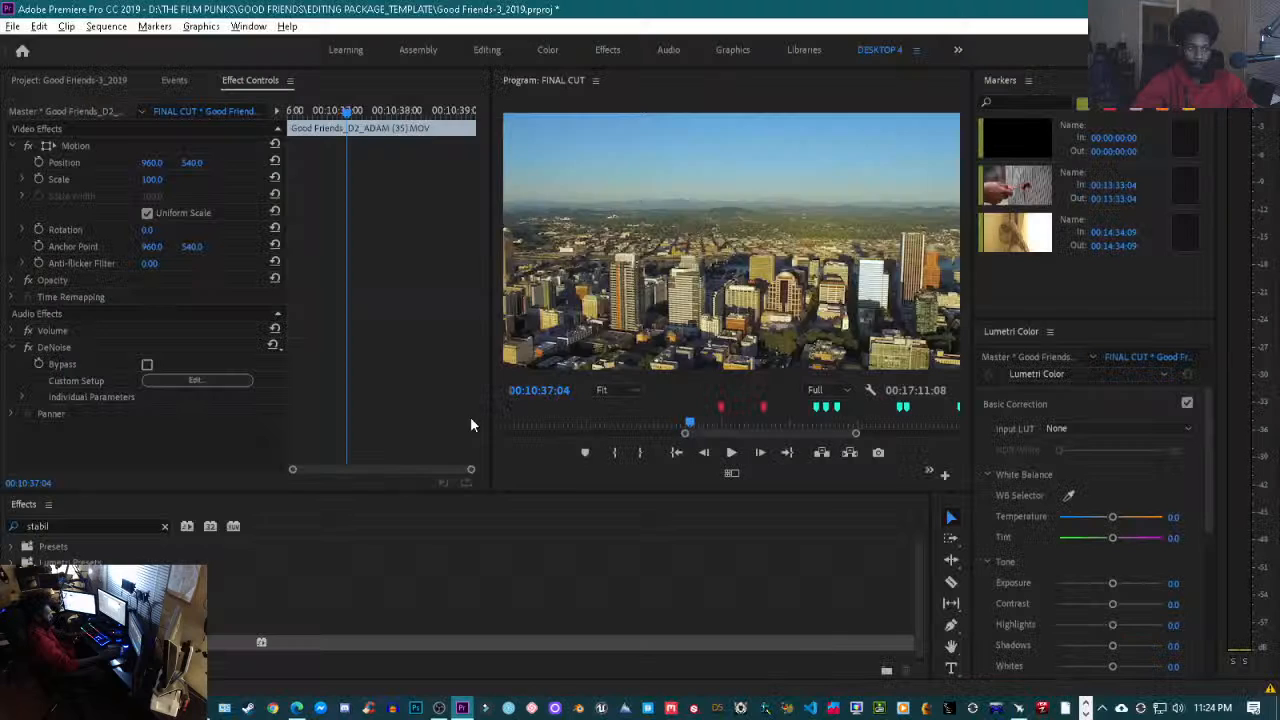
key("space")
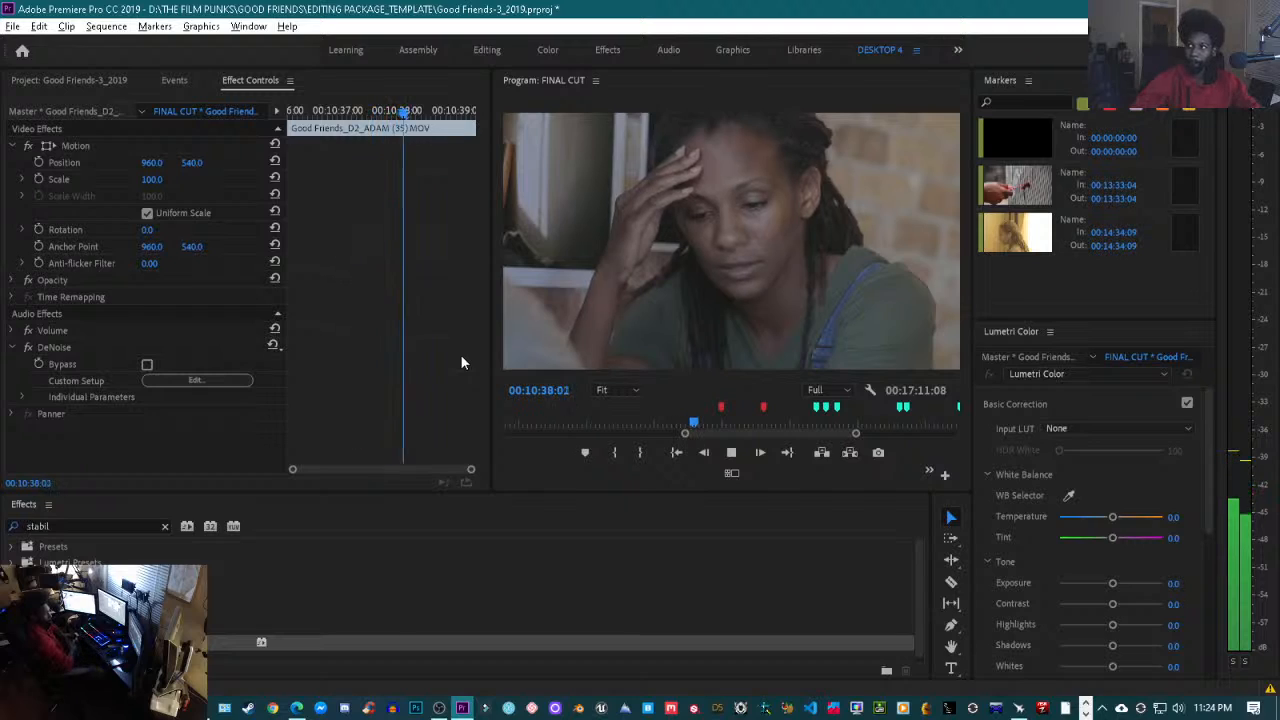
key("space")
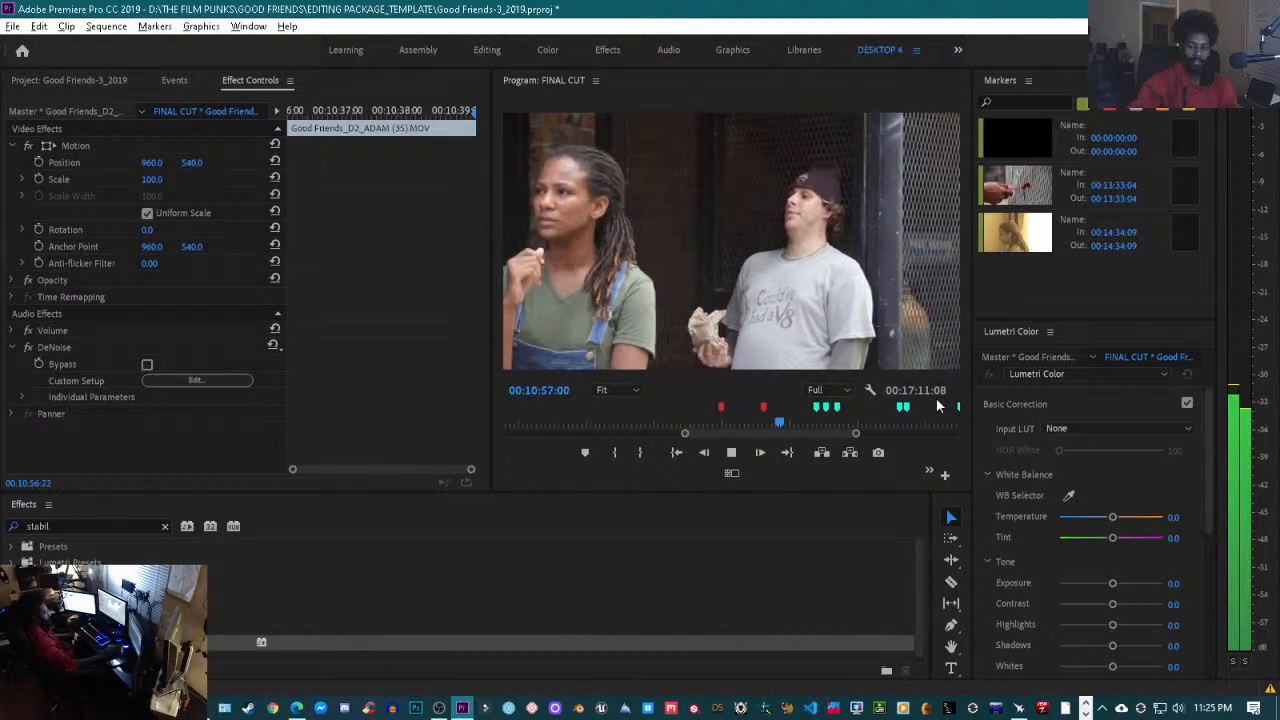
key("space")
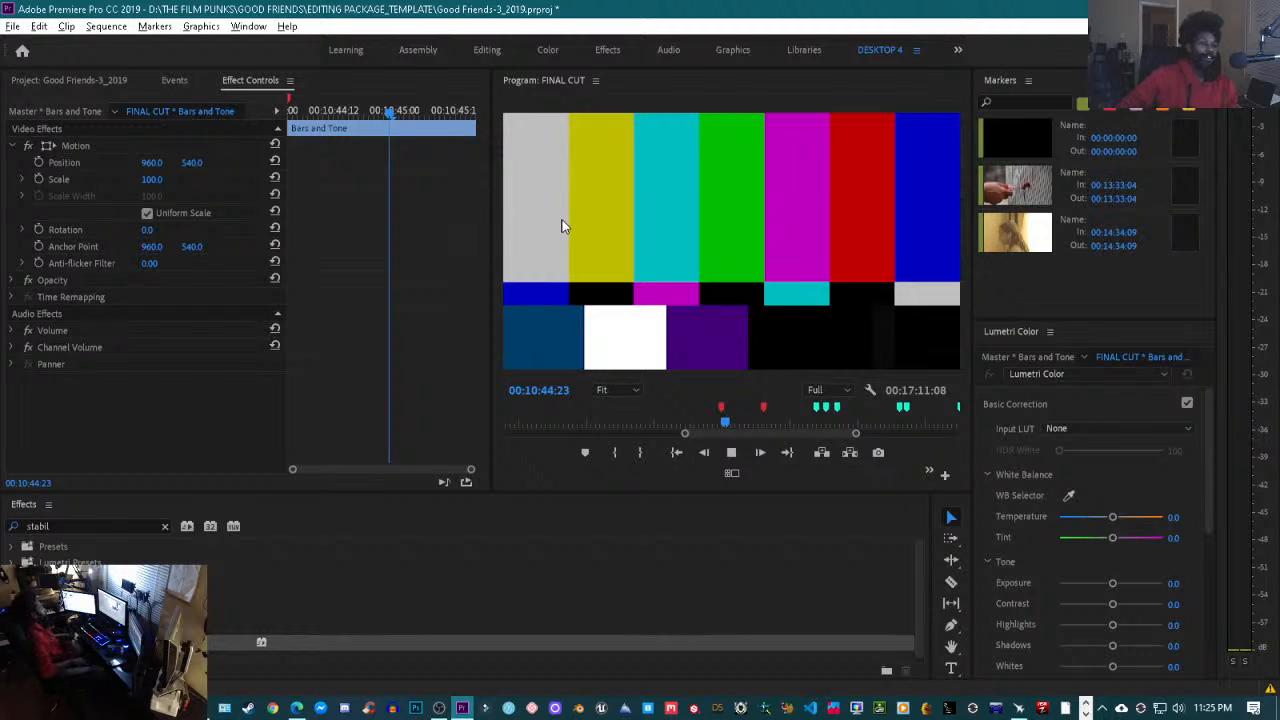
key("space")
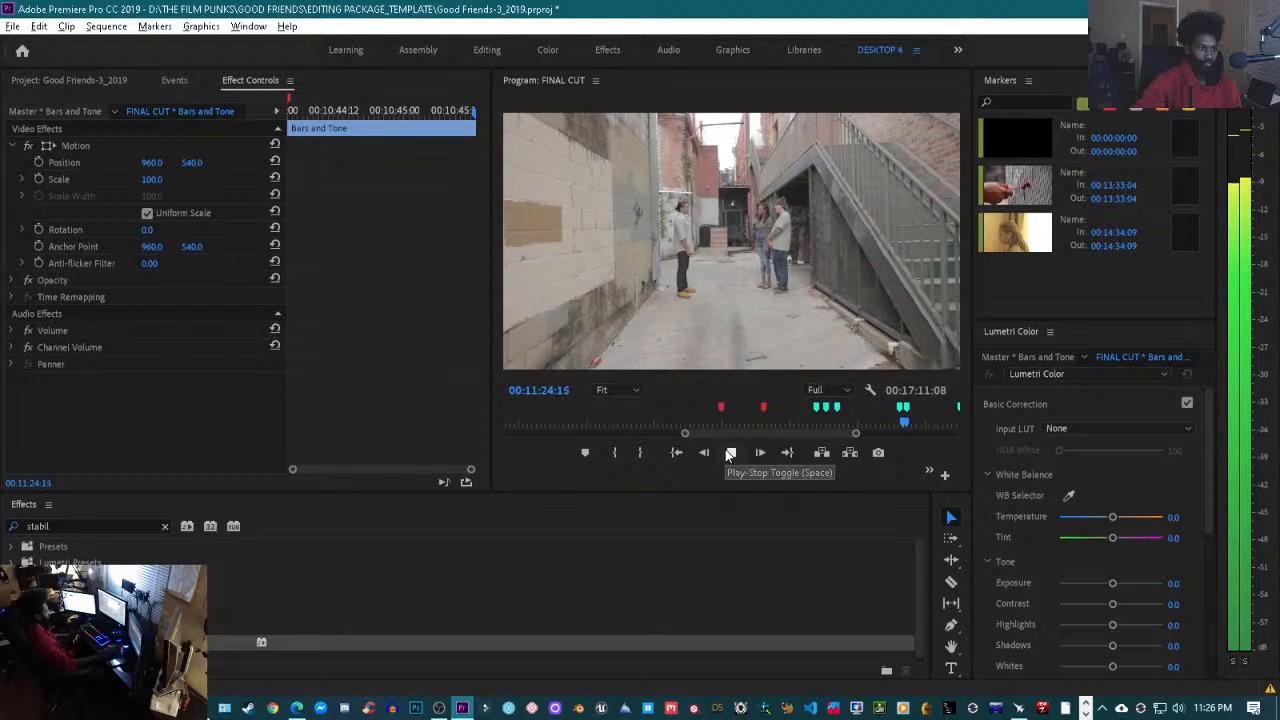
left_click(730, 453)
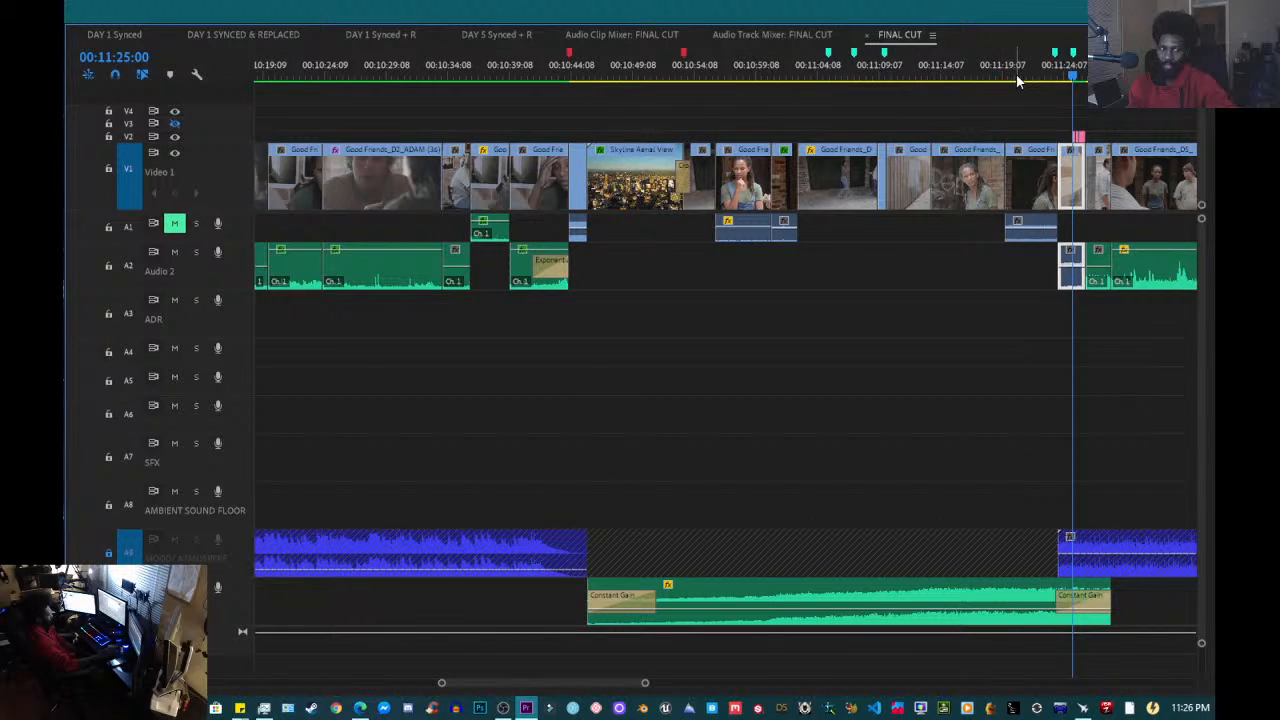
- Select the clip at 00:11:18:04 and play from there into the alley shot of the three characters facing each other
left_click_drag(1016, 74, 990, 86)
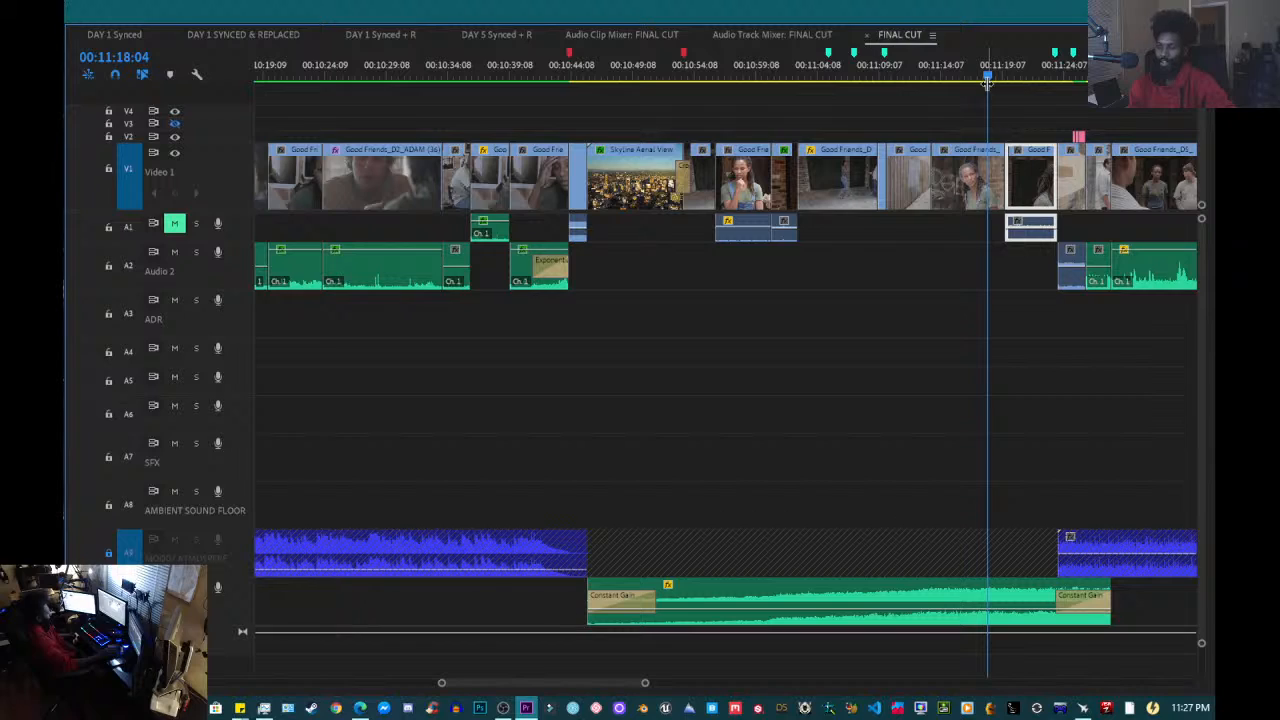
key("d")
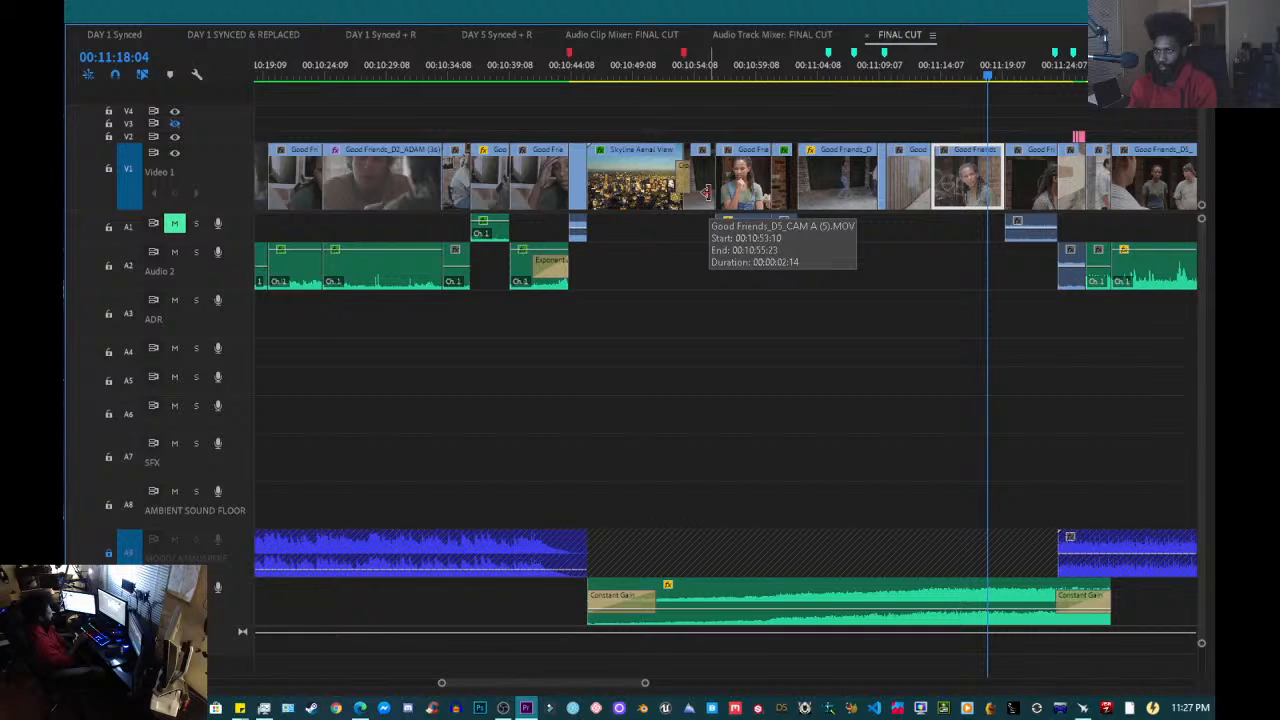
key("space")
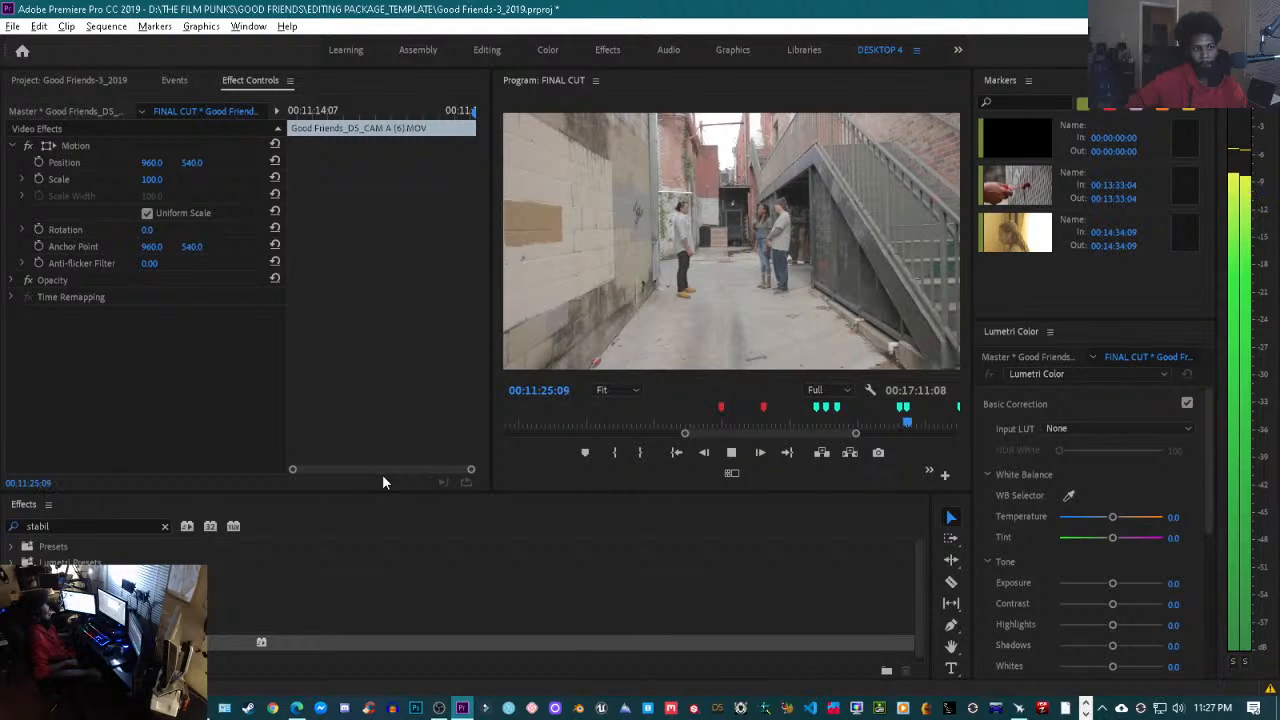
key("space")
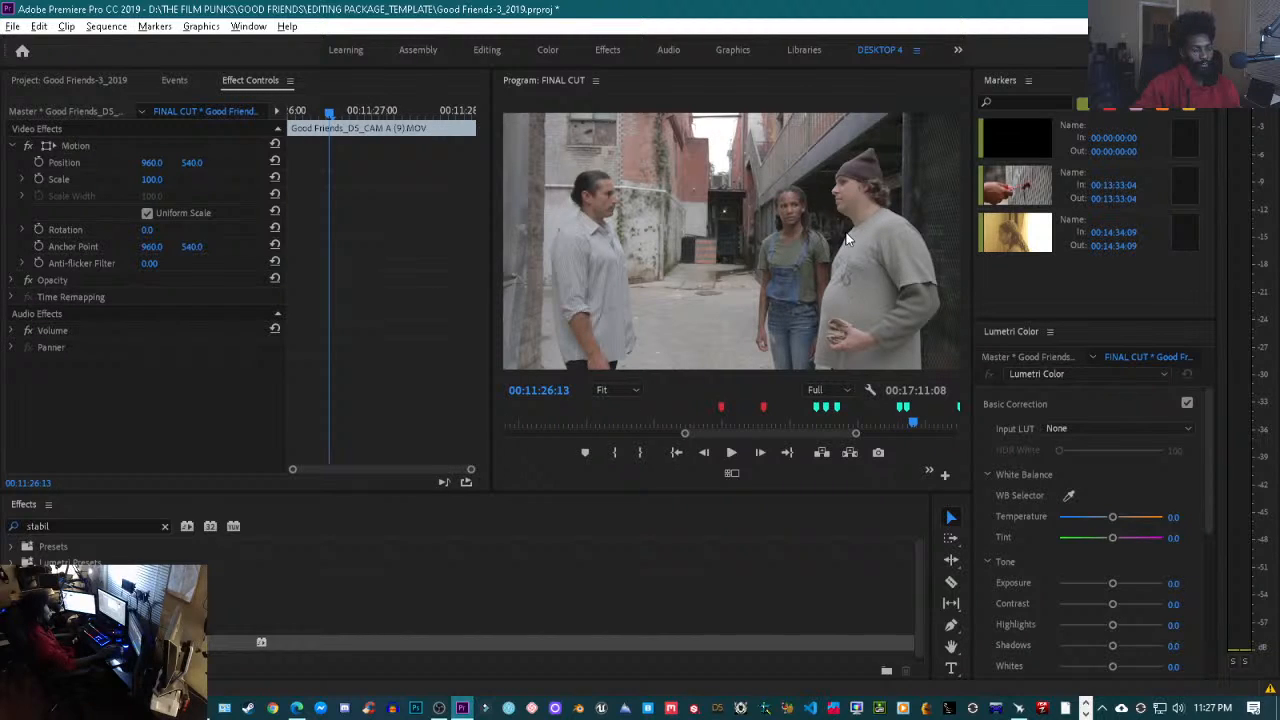
key("space")
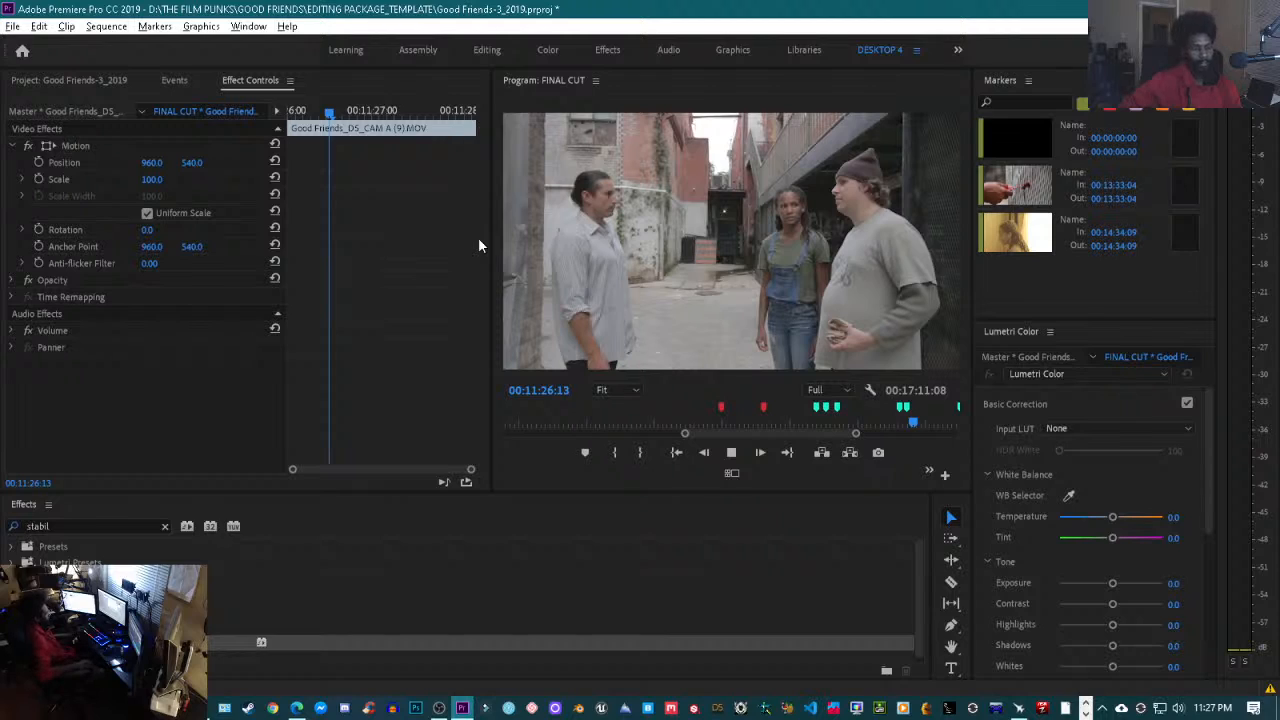
key("space")
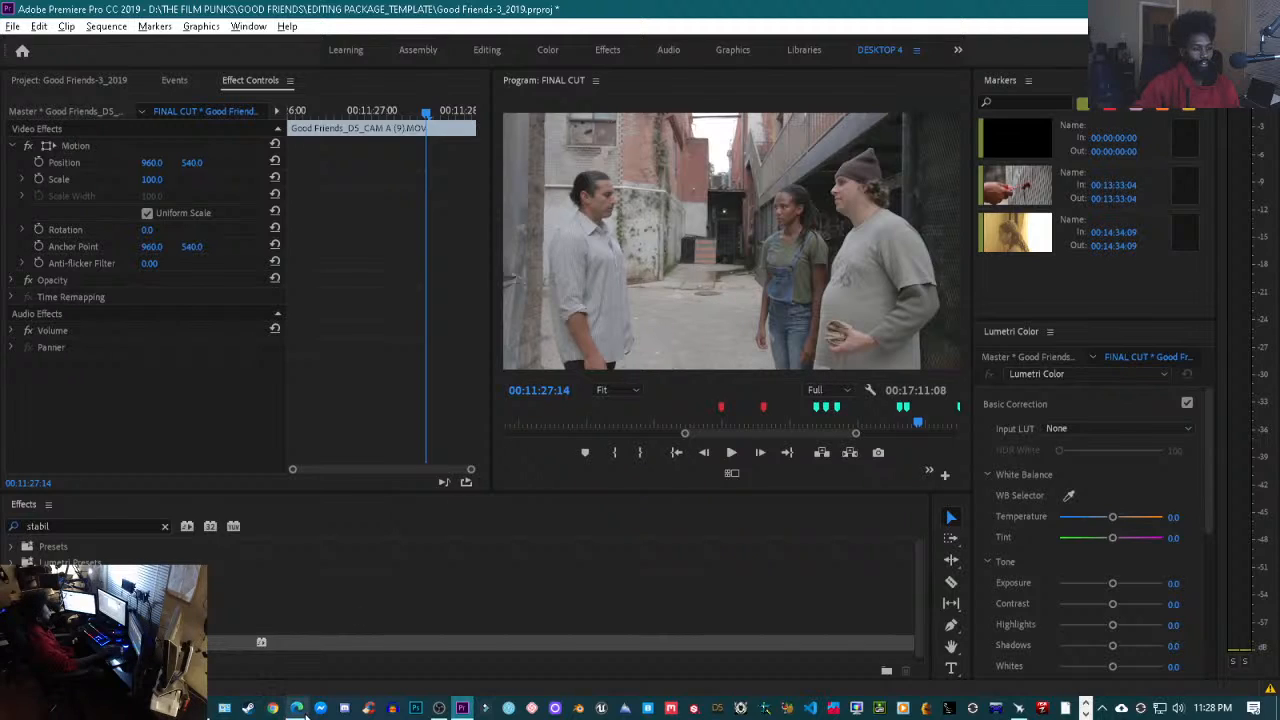
- Save the Good Friends project
key("ctrl+s")
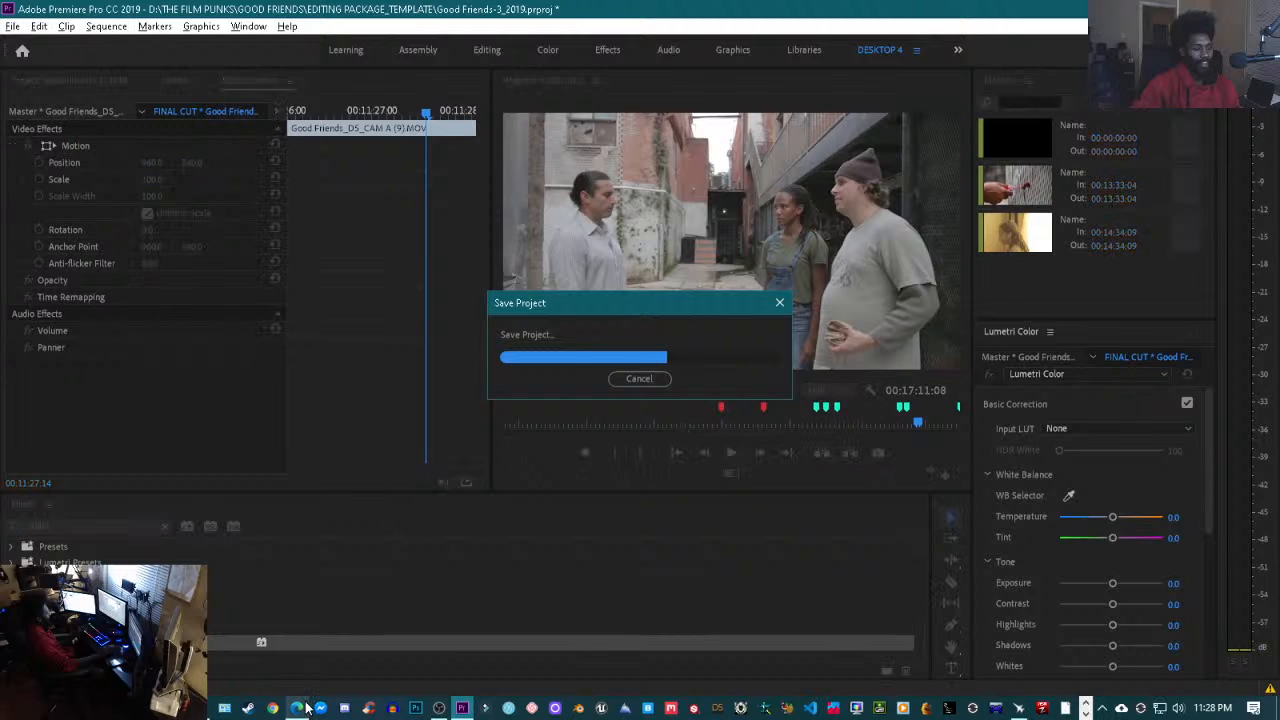
- Switch to the Edge browser, search Google Images for "four brothers" and look through the film stills
mouse_move(297, 706)
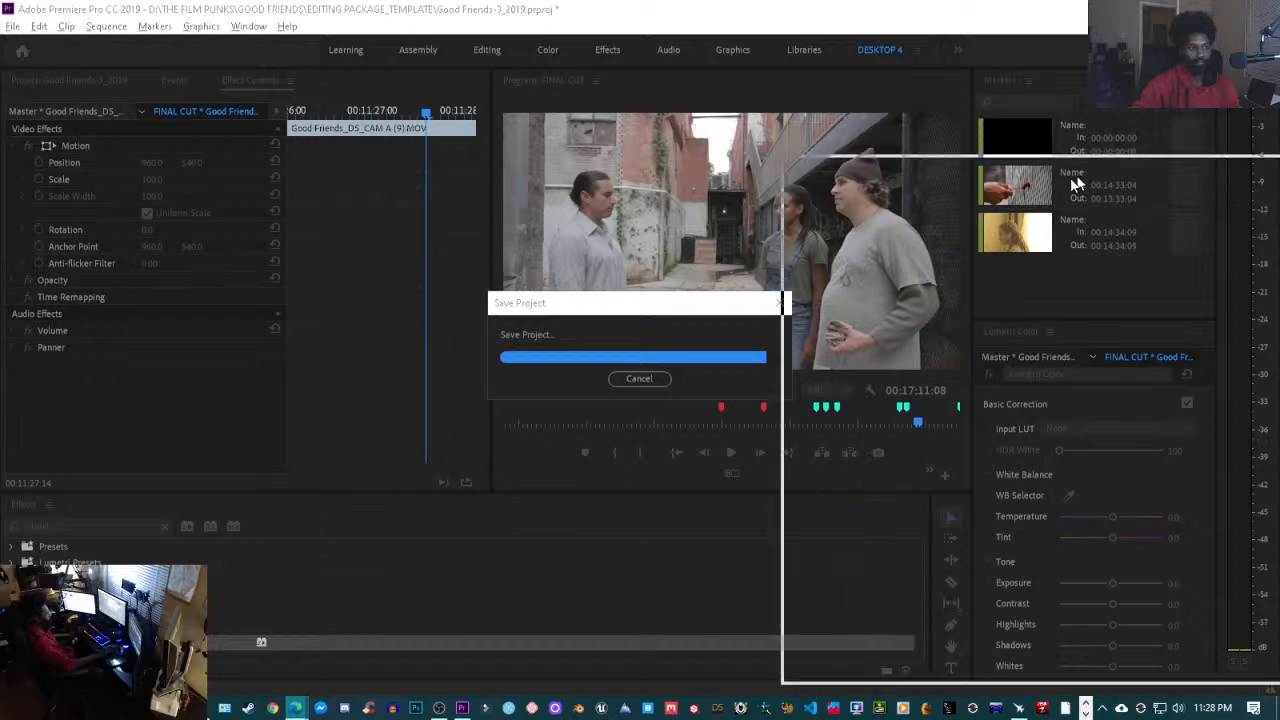
left_click_drag(509, 6, 508, 4)
left_click(342, 40)
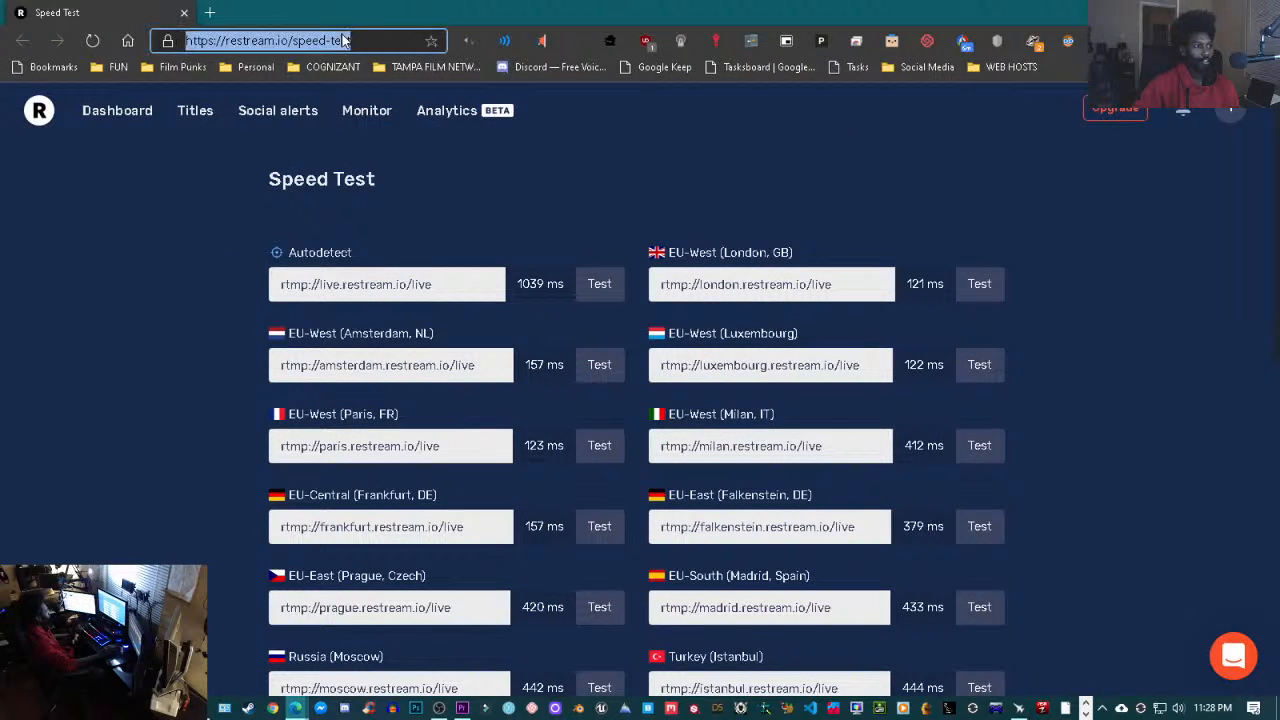
type("four brothers")
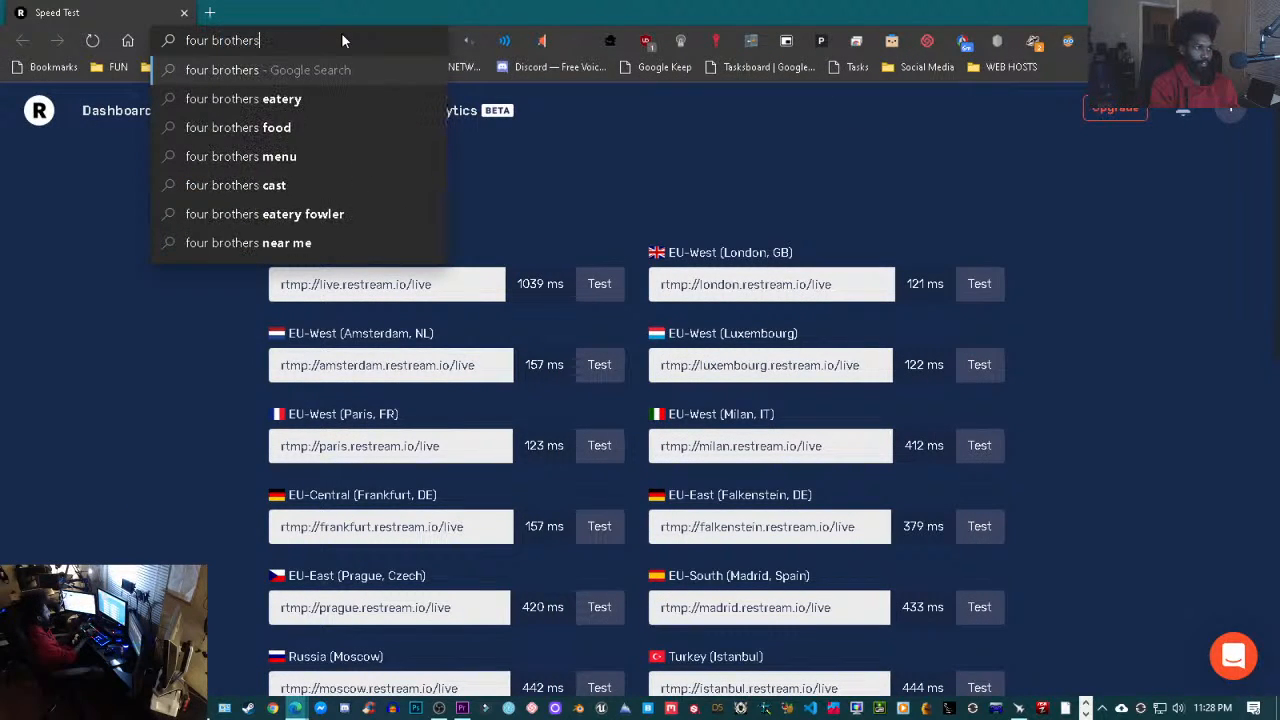
key("Return")
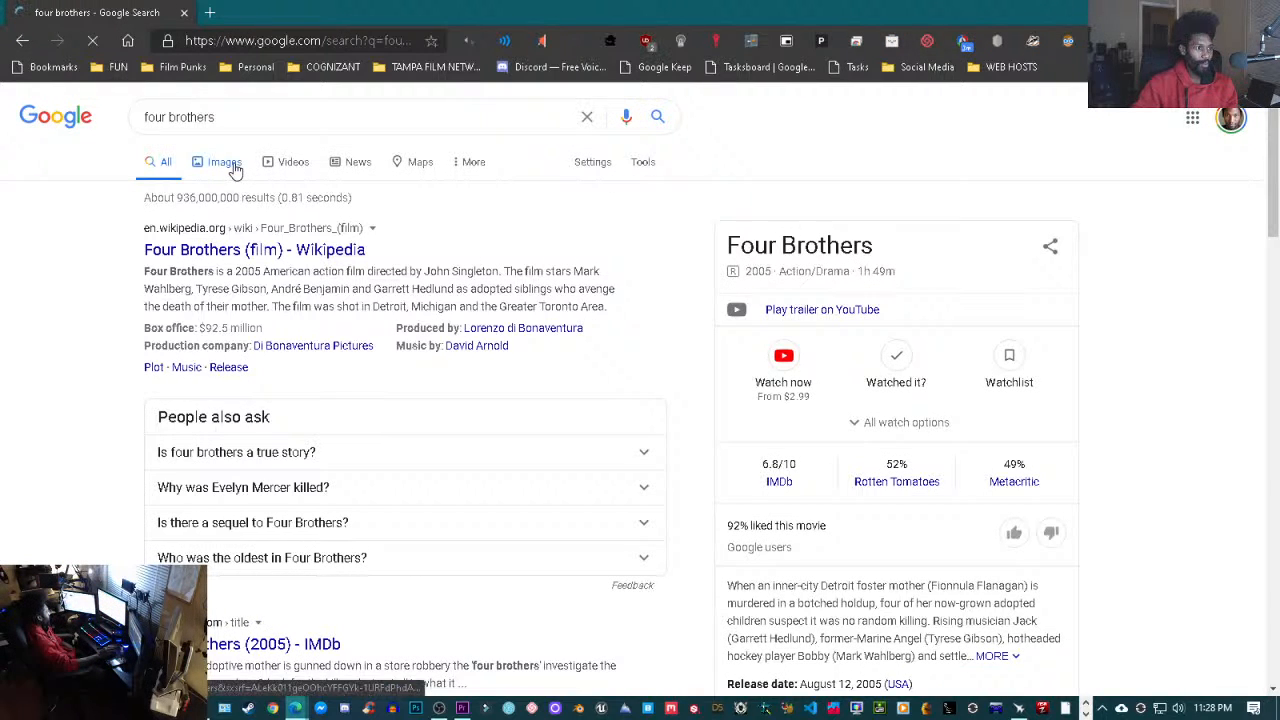
left_click(234, 163)
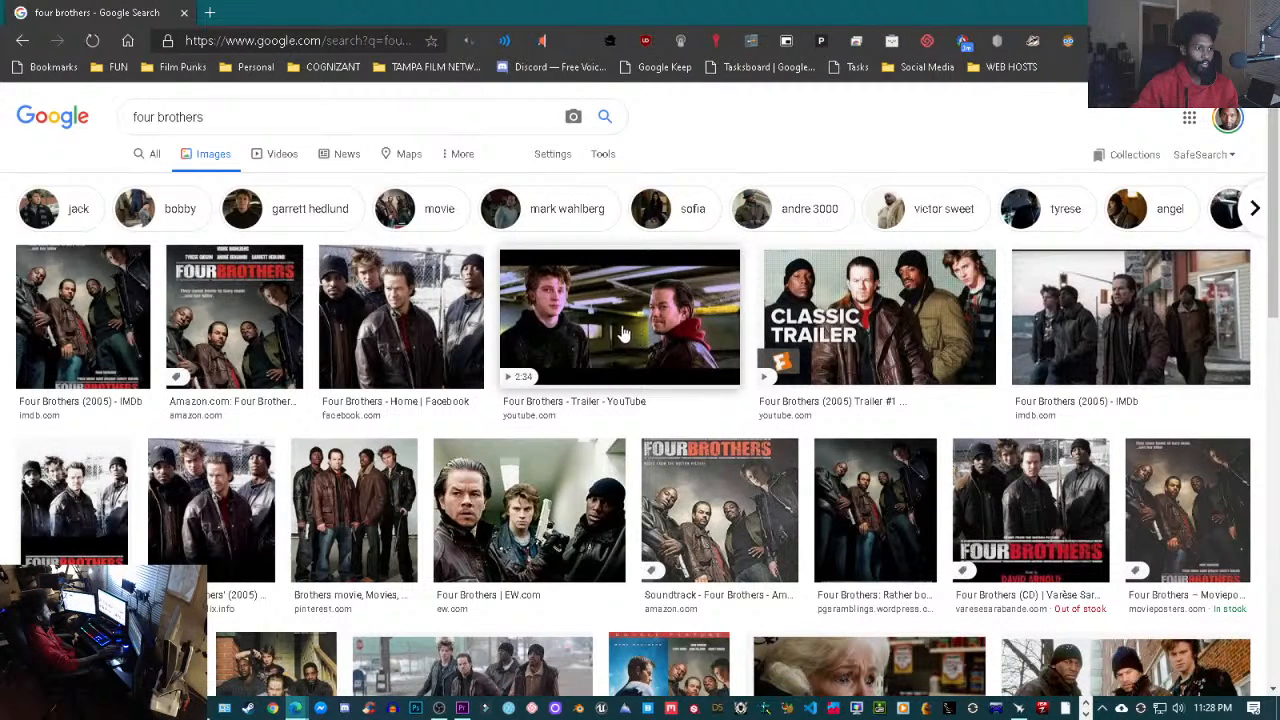
scroll(617, 323, "down", 2)
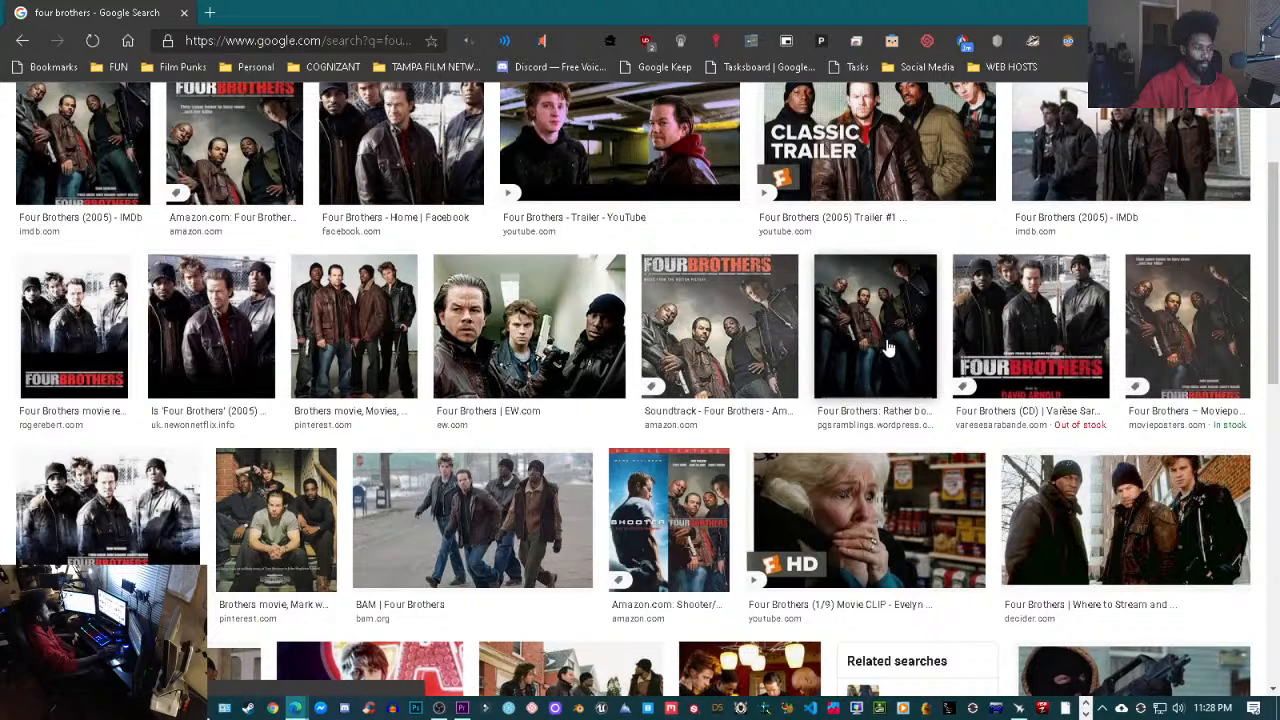
scroll(850, 345, "down", 1)
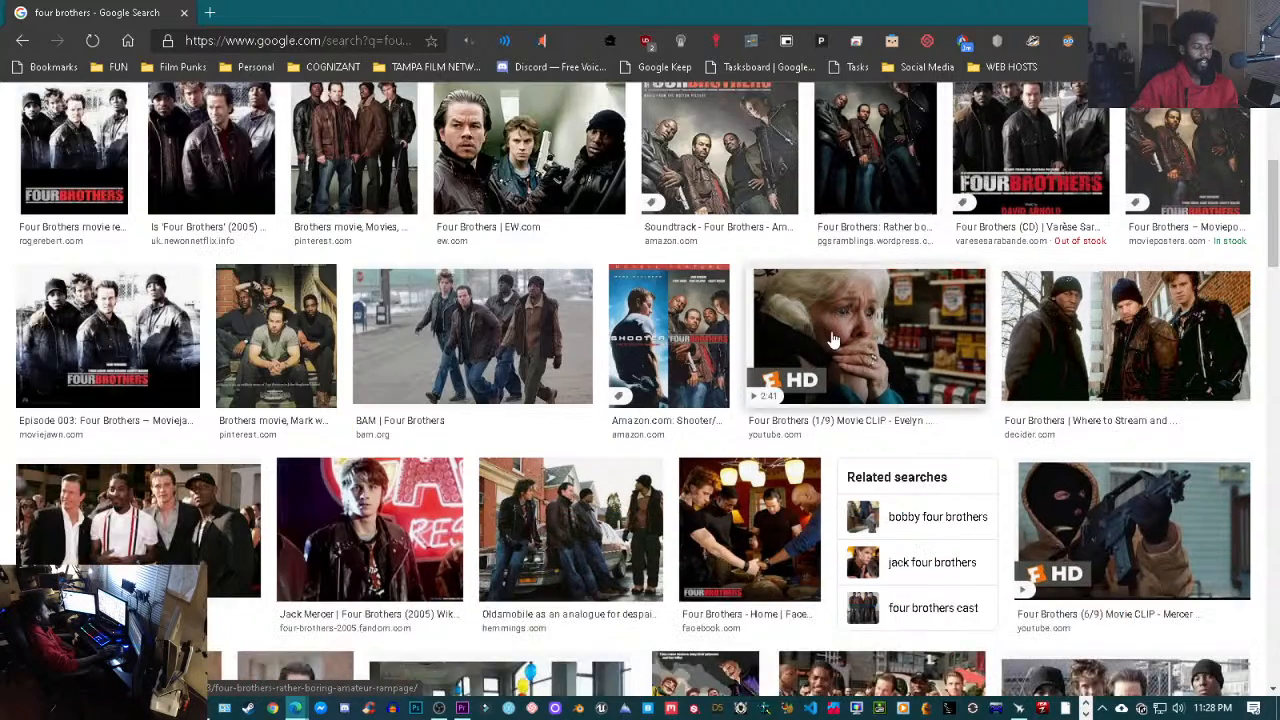
- Browse further down the "four brothers" image results and preview the Bobby Mercer still from the Four Brothers Fandom wiki
scroll(835, 341, "down", 1)
scroll(829, 337, "down", 2)
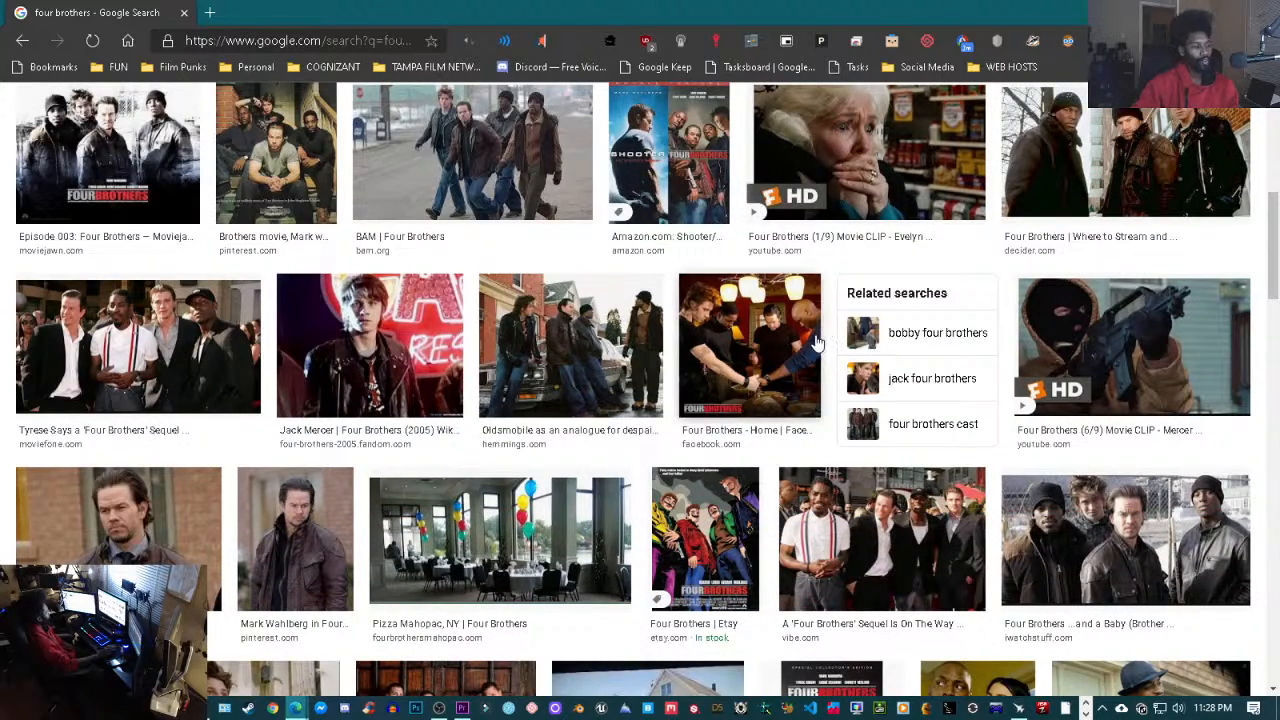
left_click(117, 515)
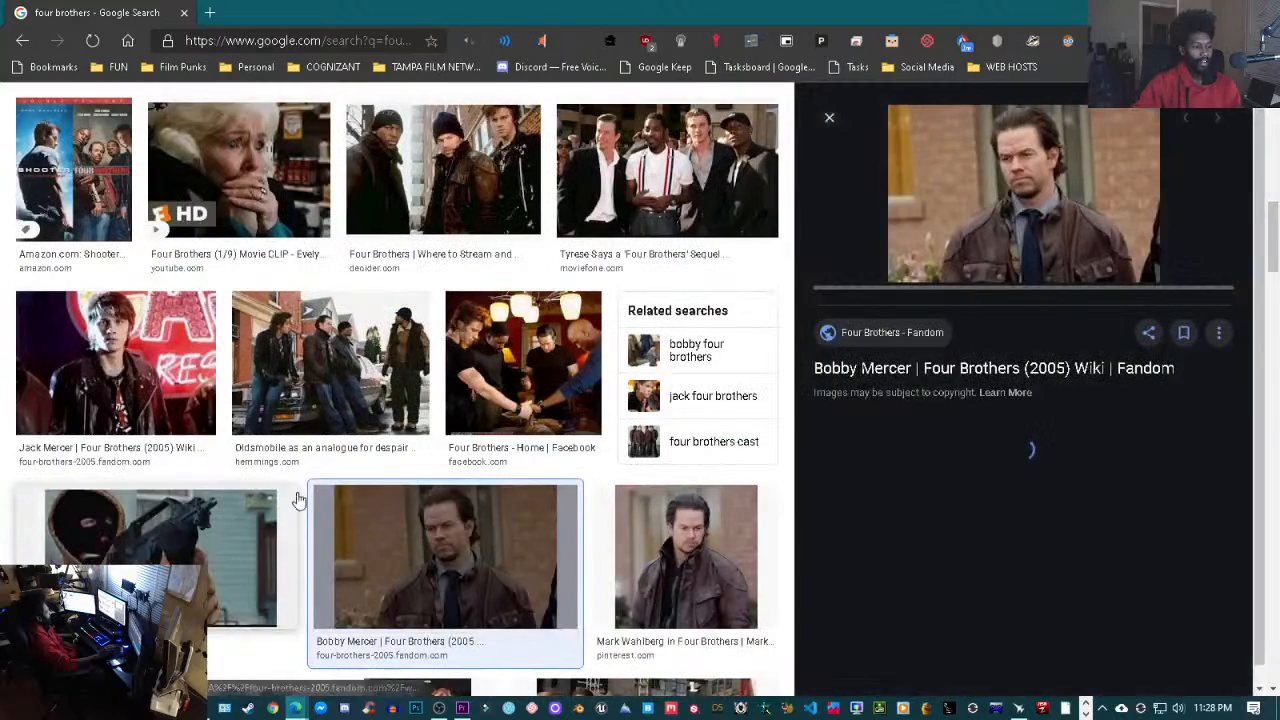
scroll(520, 440, "down", 1)
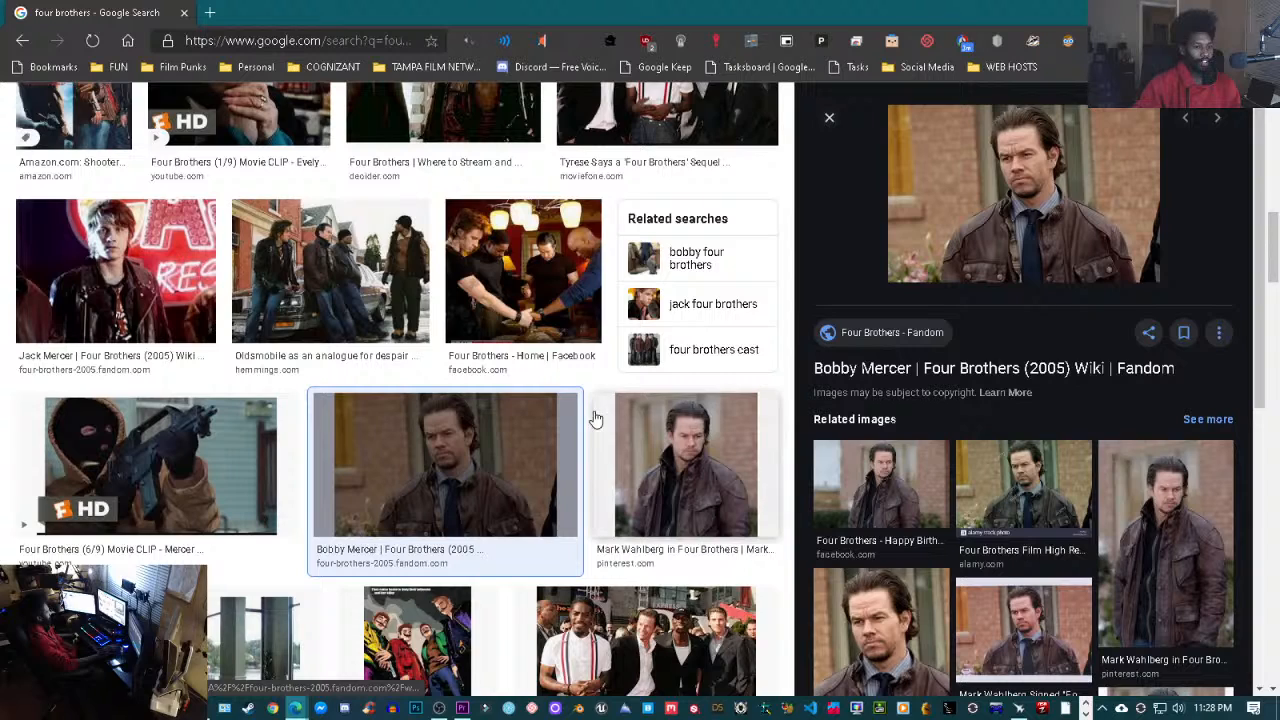
scroll(672, 470, "down", 3)
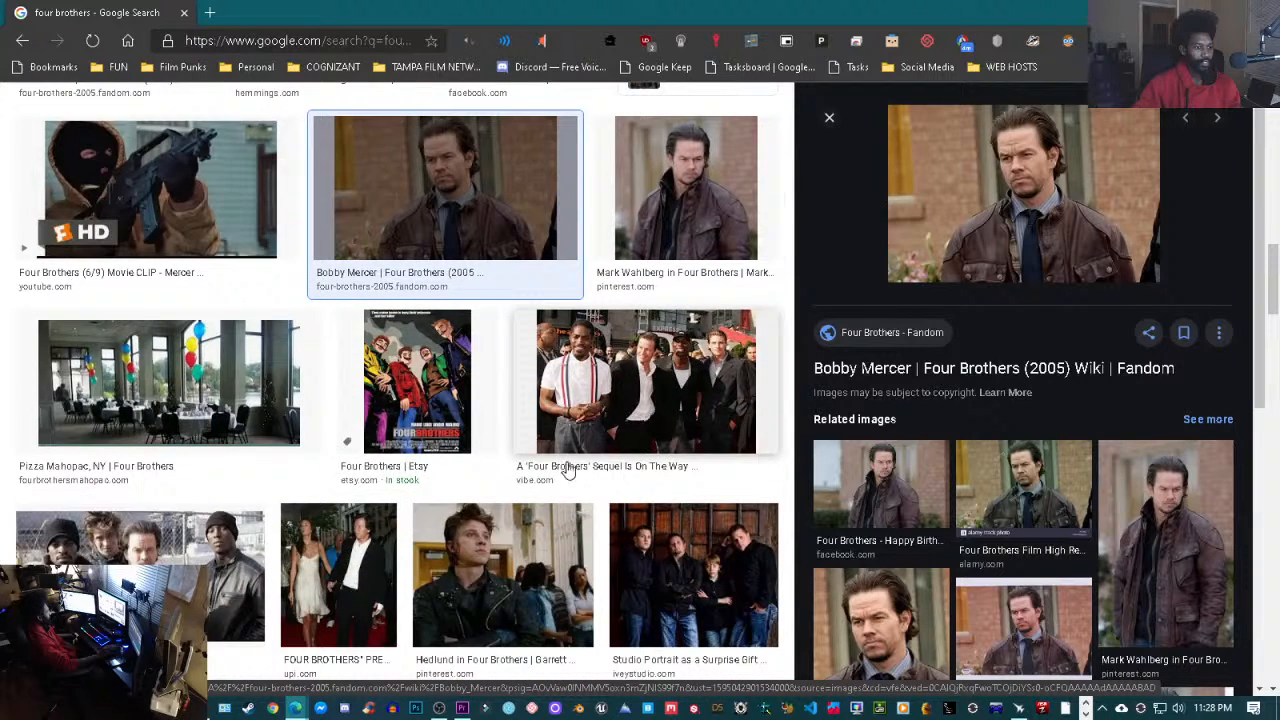
scroll(250, 565, "down", 2)
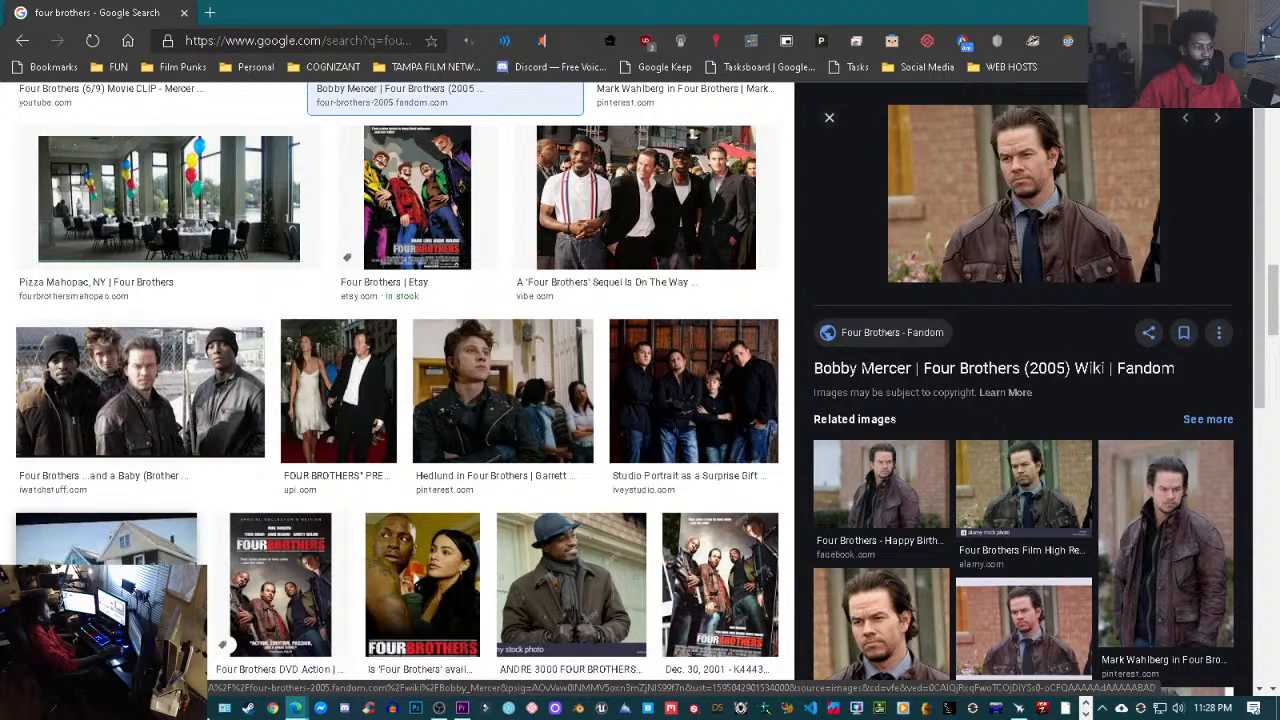
- Preview the Four Brothers DVD cover from Meijer and examine the remaining image results for group stills from the film
left_click(287, 545)
scroll(287, 545, "down", 5)
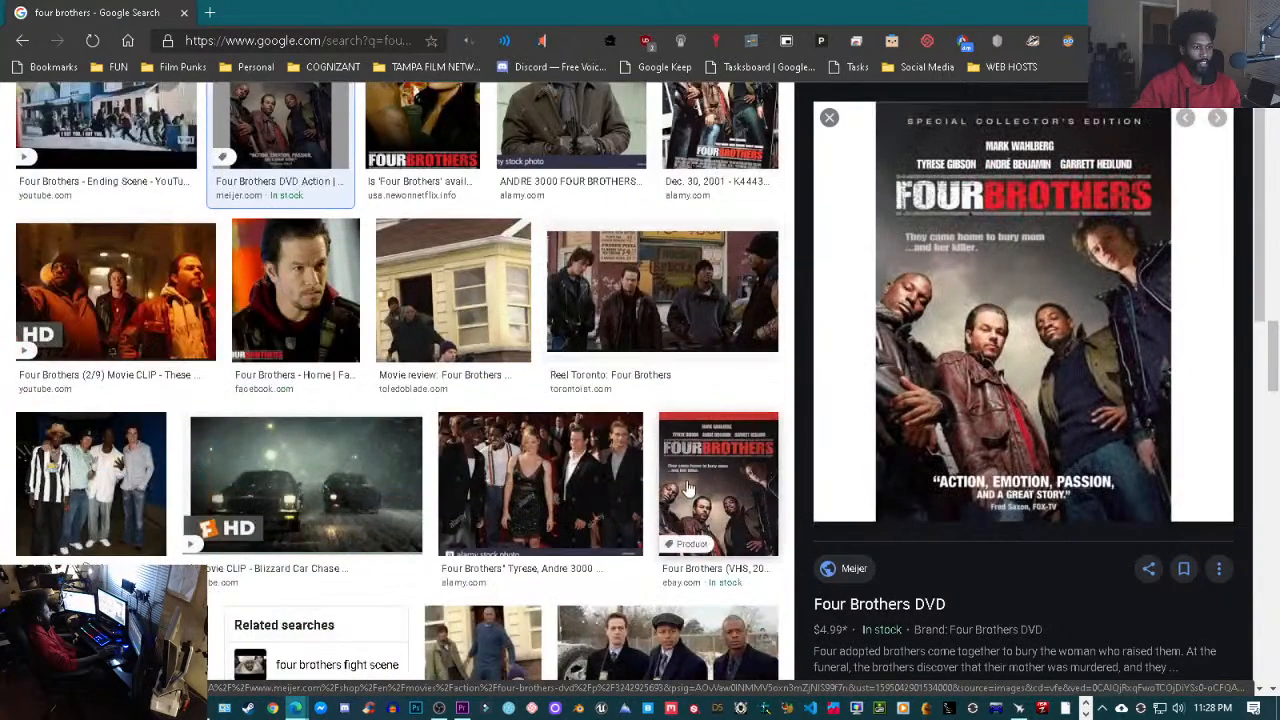
scroll(688, 487, "down", 5)
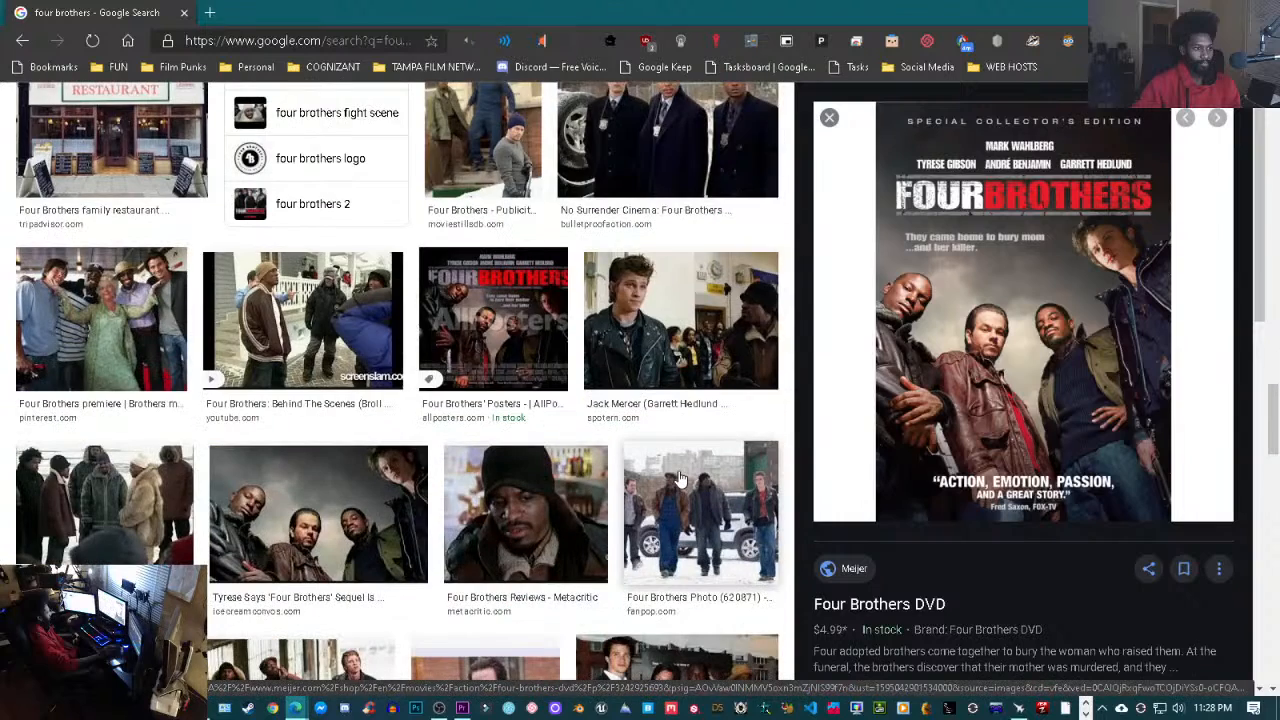
scroll(680, 478, "down", 1)
scroll(680, 478, "down", 2)
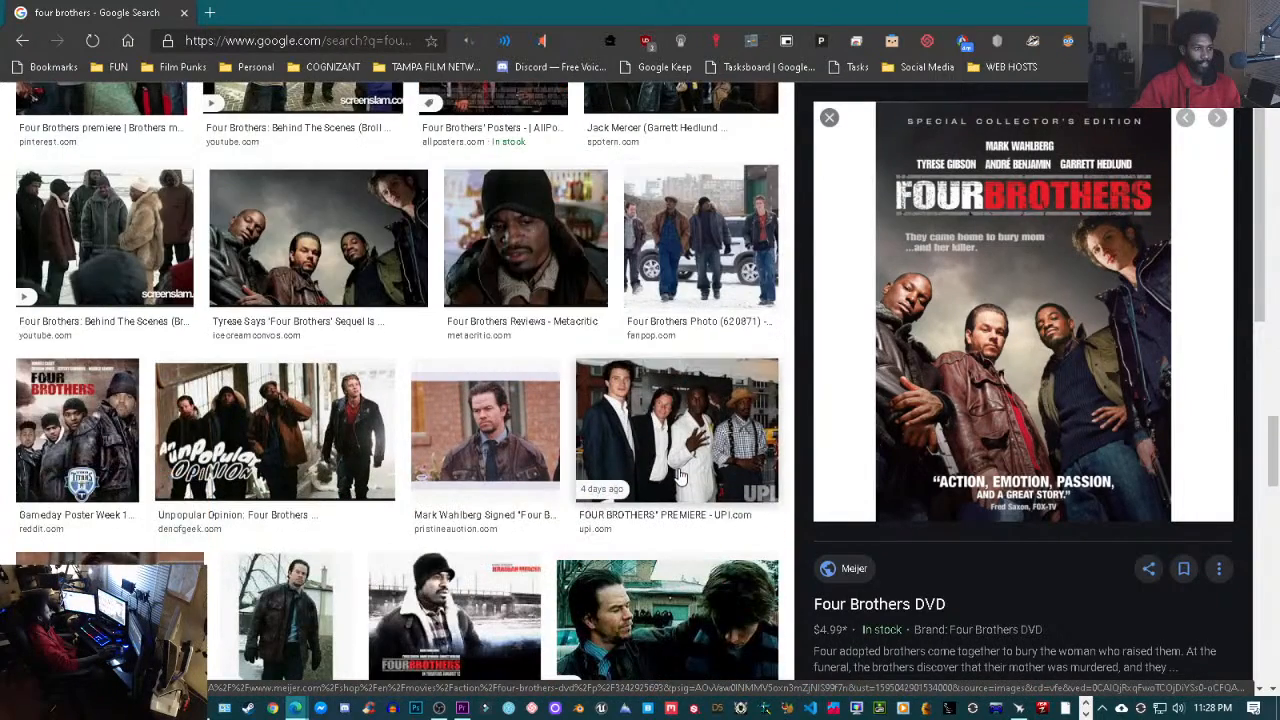
scroll(678, 475, "down", 3)
scroll(679, 470, "down", 2)
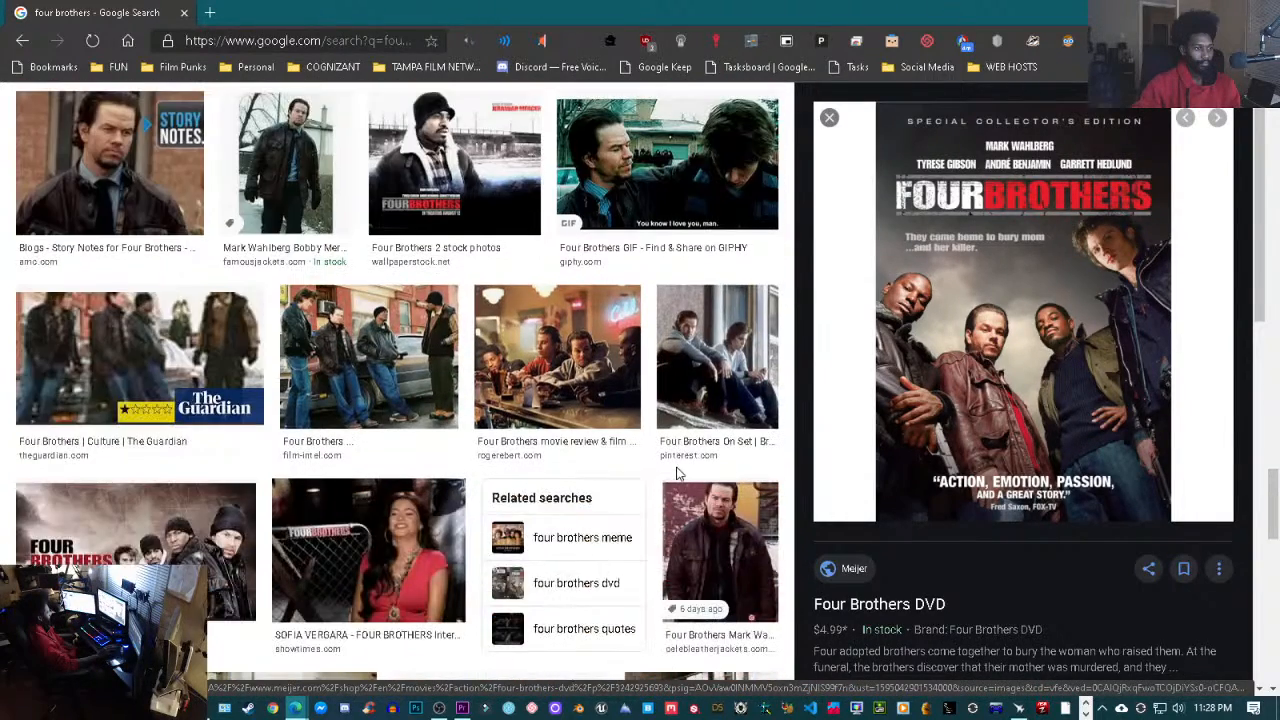
scroll(678, 463, "down", 5)
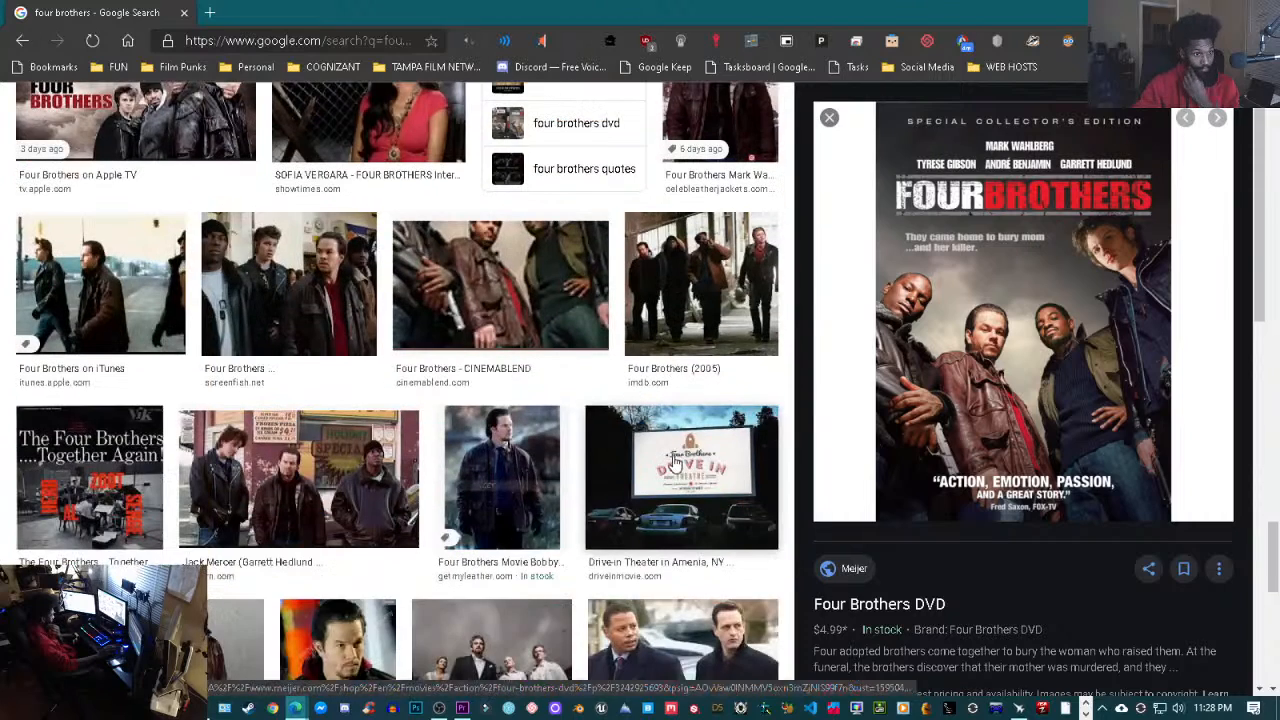
scroll(675, 461, "down", 3)
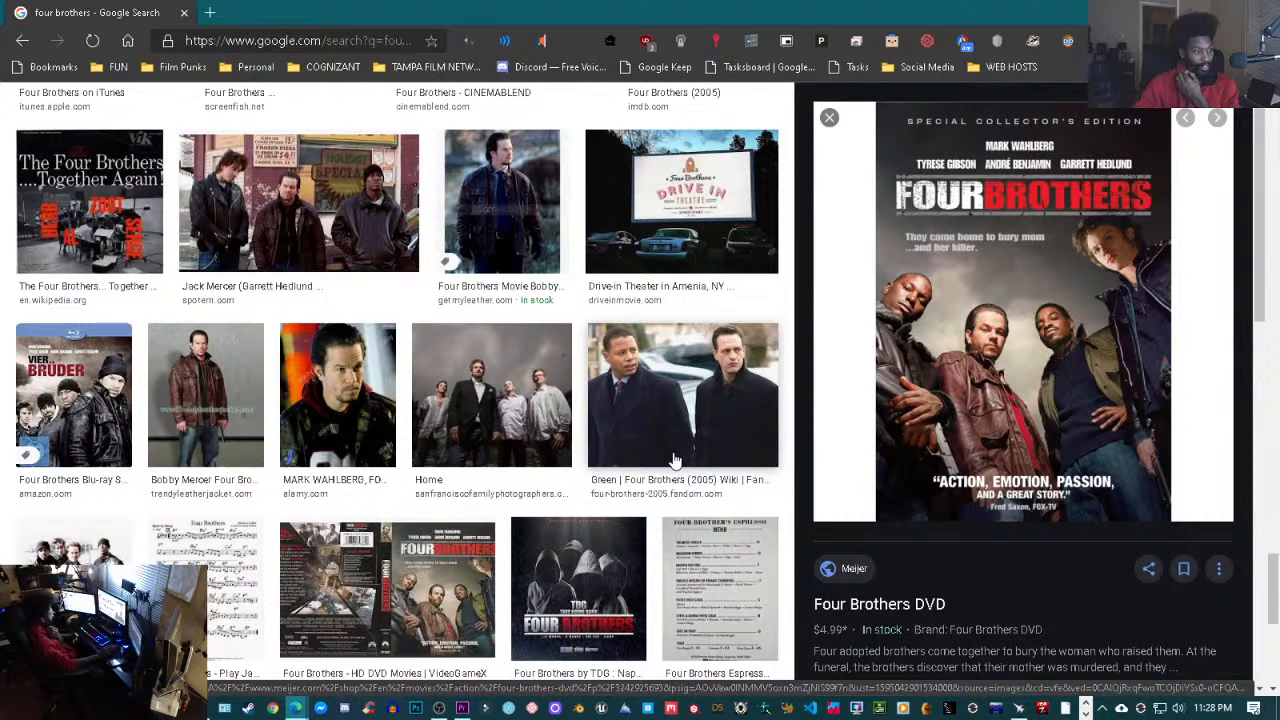
scroll(675, 461, "down", 6)
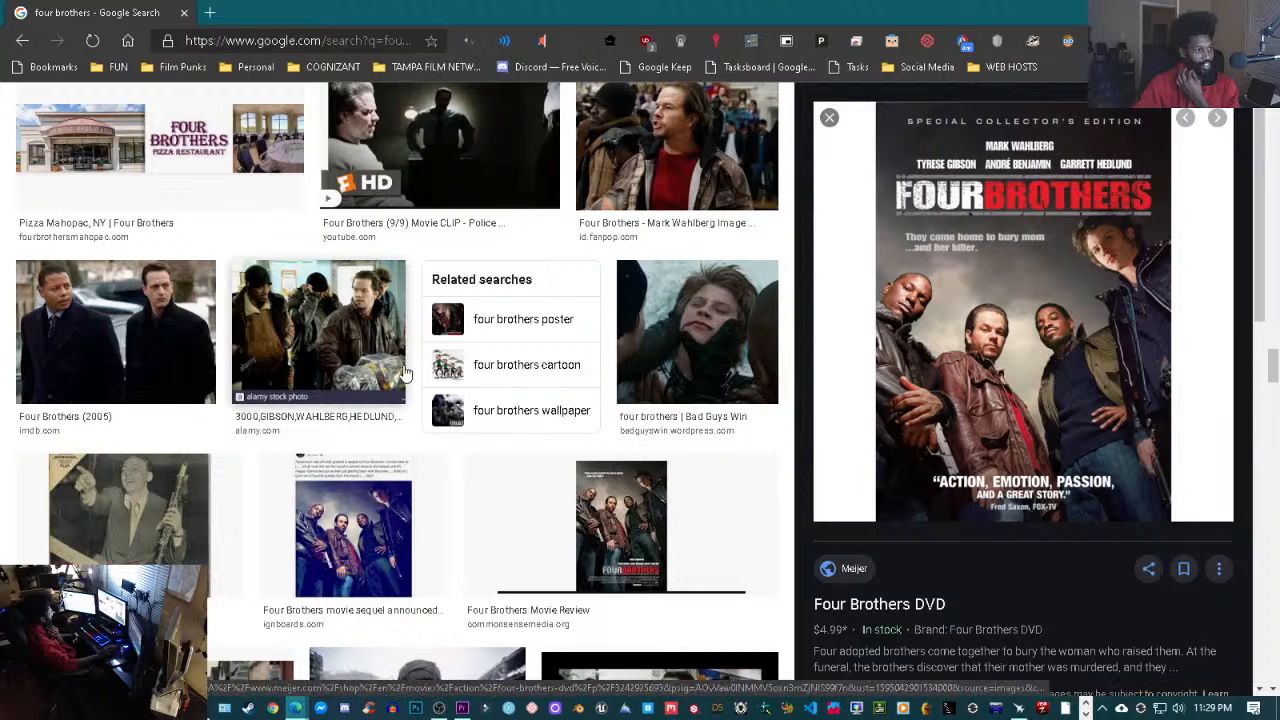
scroll(567, 410, "down", 2)
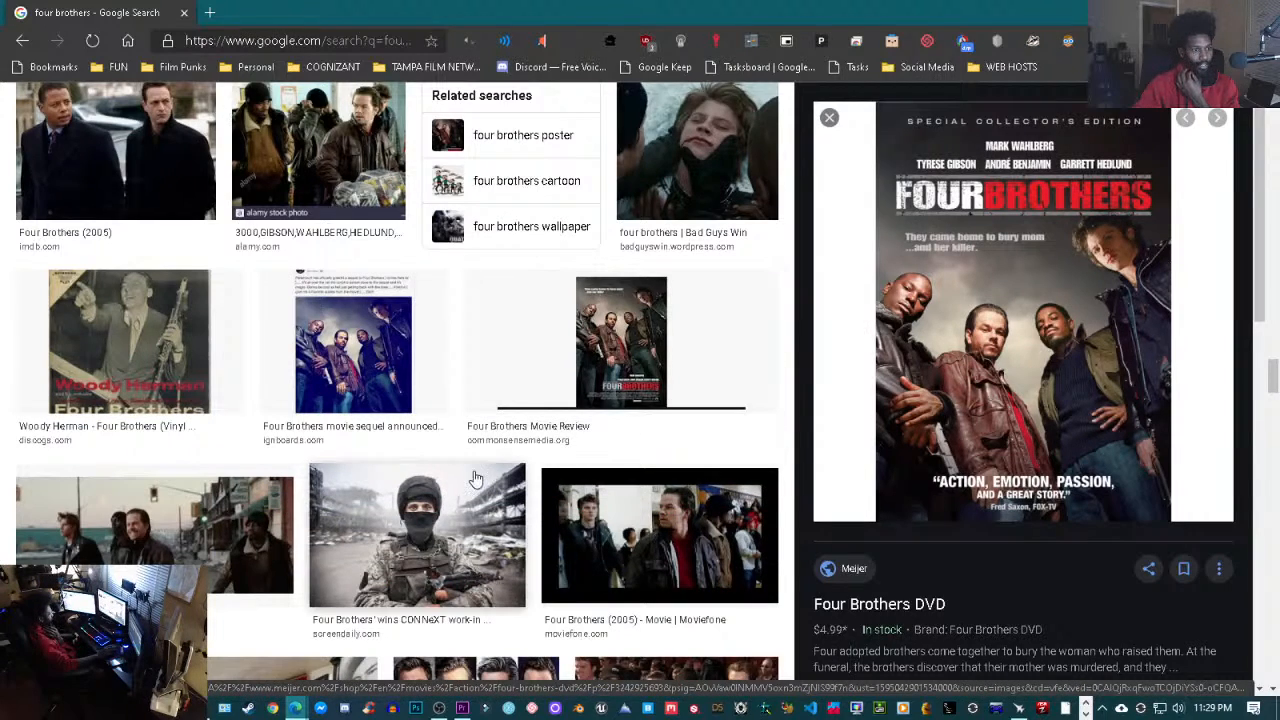
scroll(488, 482, "down", 2)
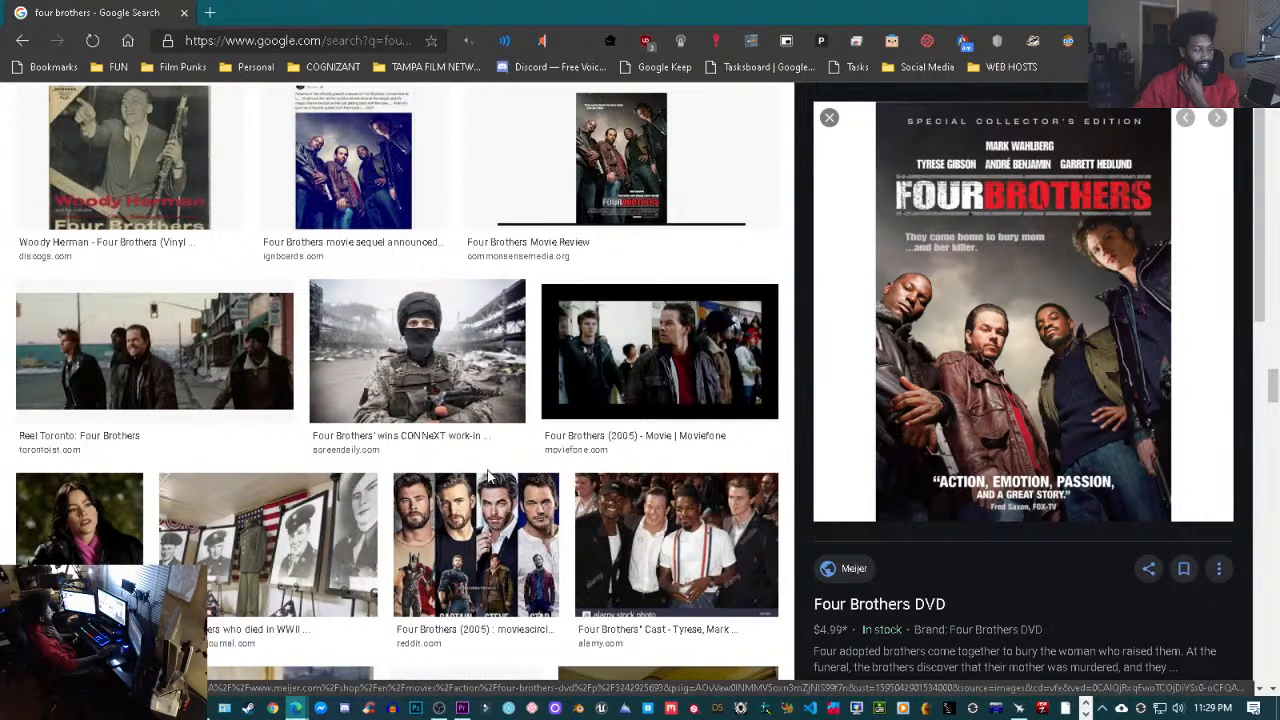
scroll(490, 477, "down", 2)
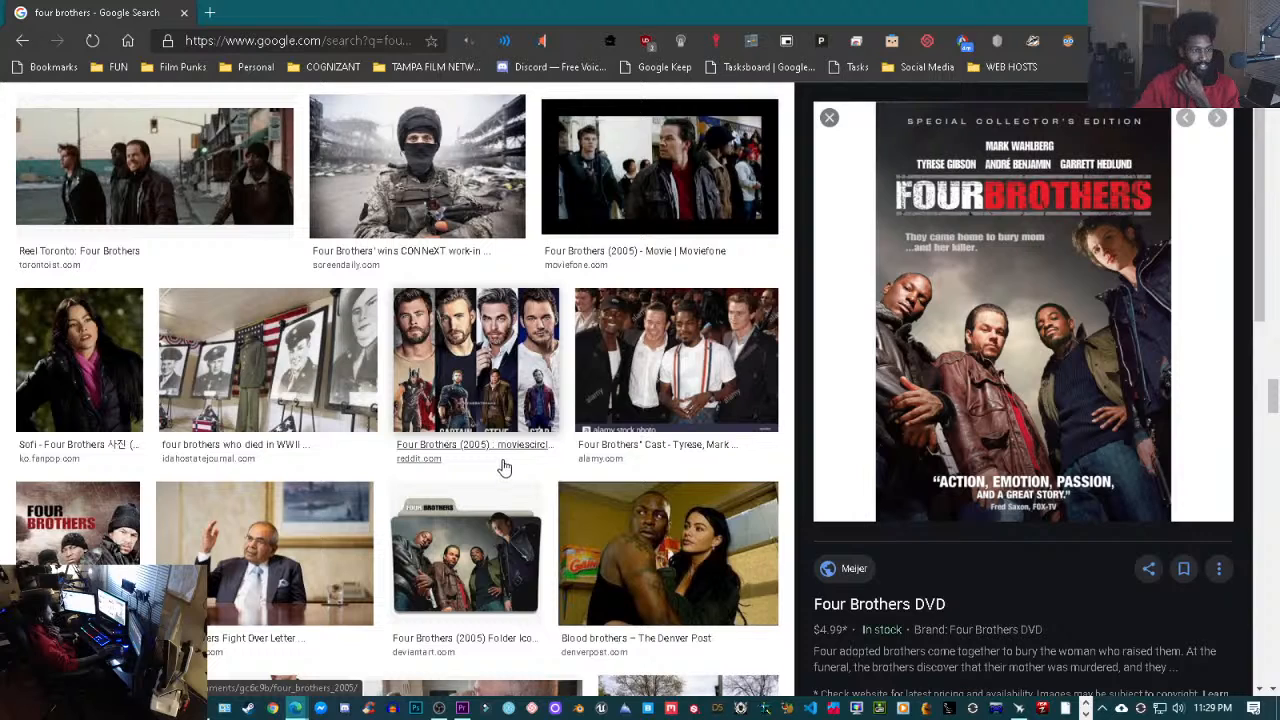
scroll(479, 481, "down", 2)
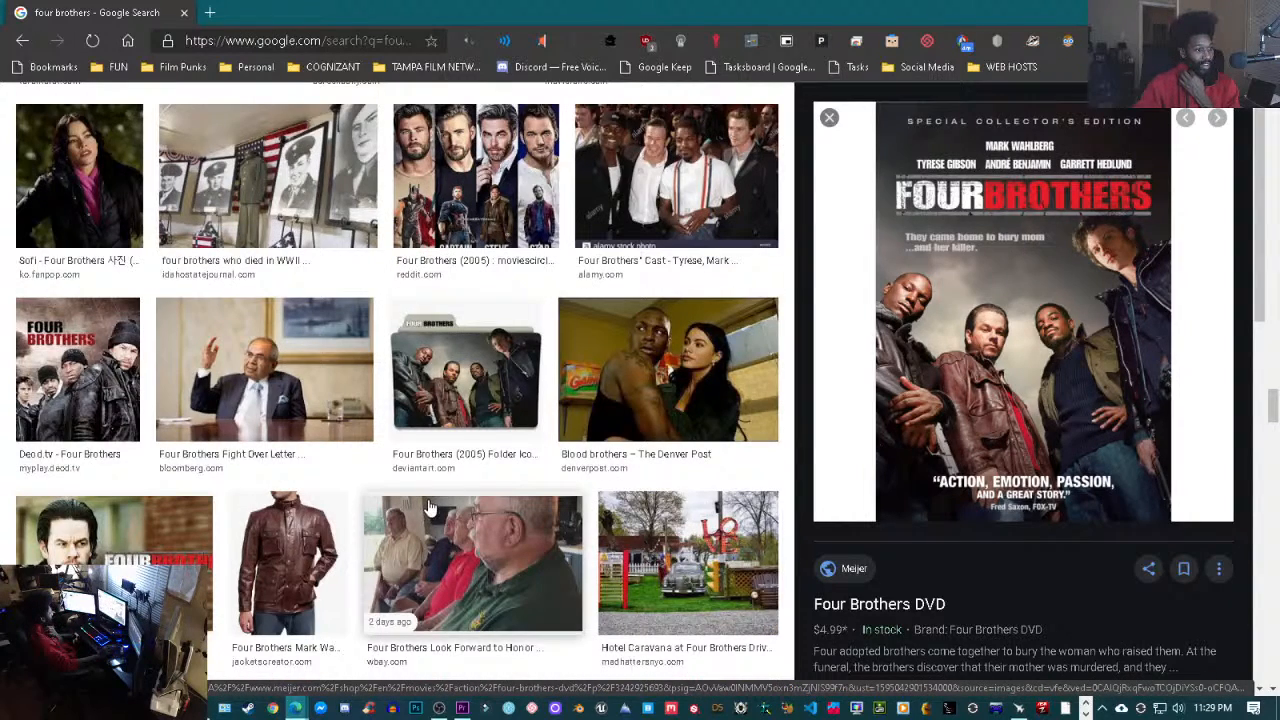
scroll(471, 494, "down", 2)
scroll(477, 490, "down", 4)
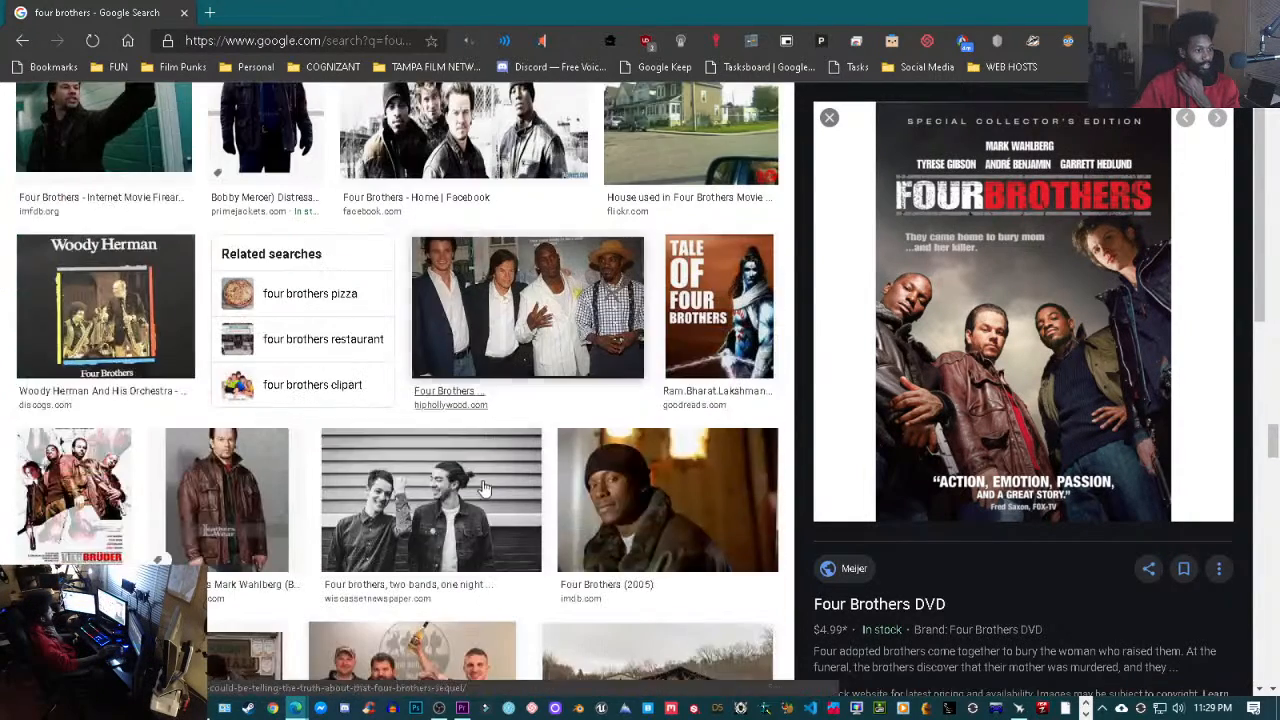
scroll(494, 478, "down", 3)
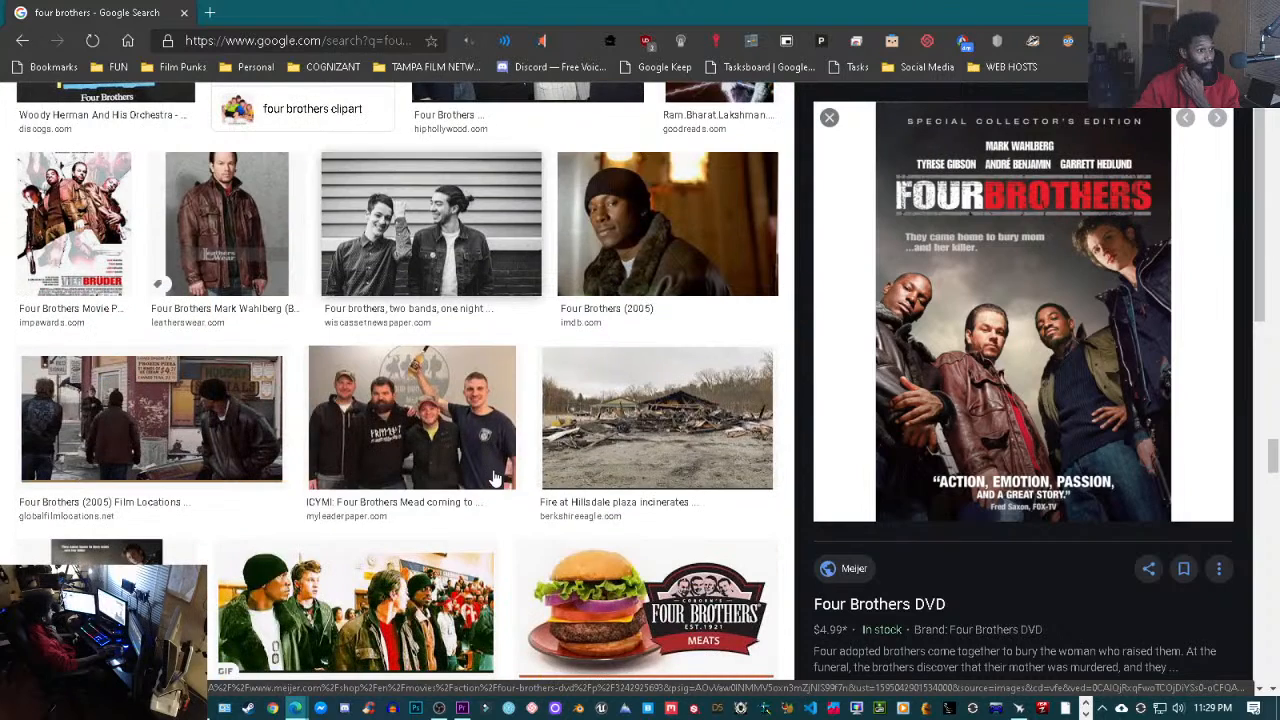
scroll(497, 473, "down", 1)
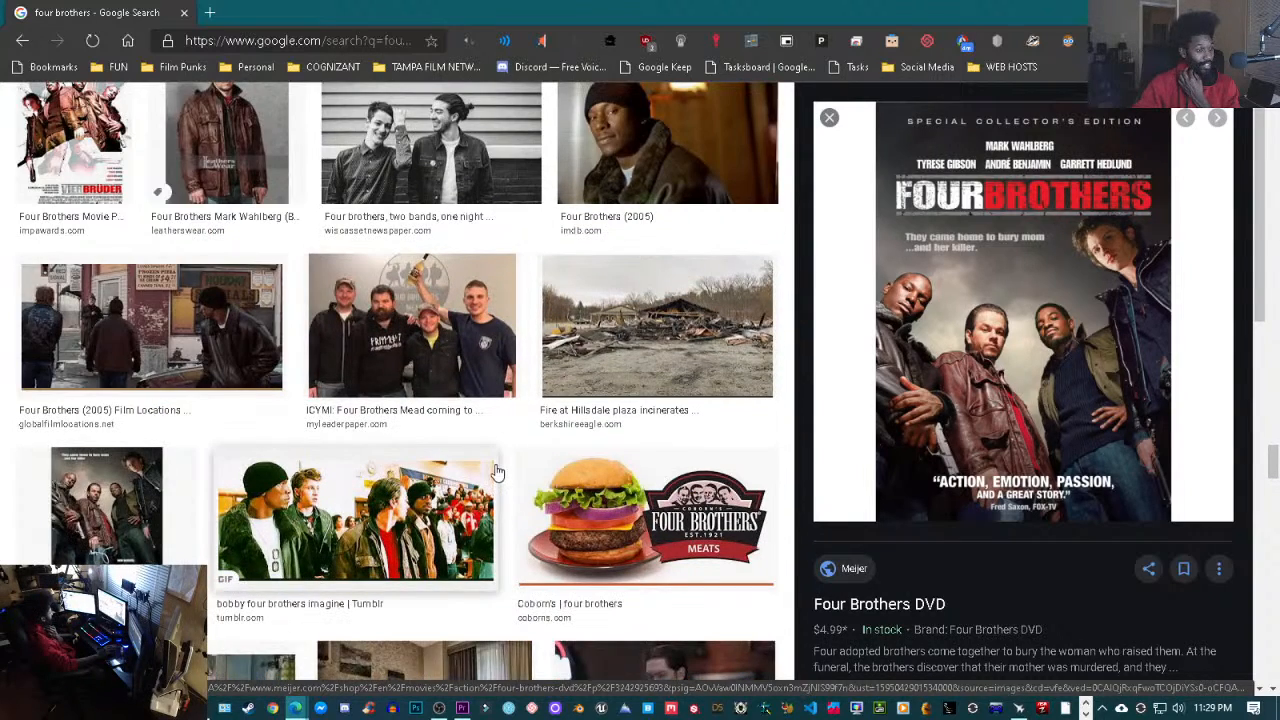
scroll(265, 493, "down", 4)
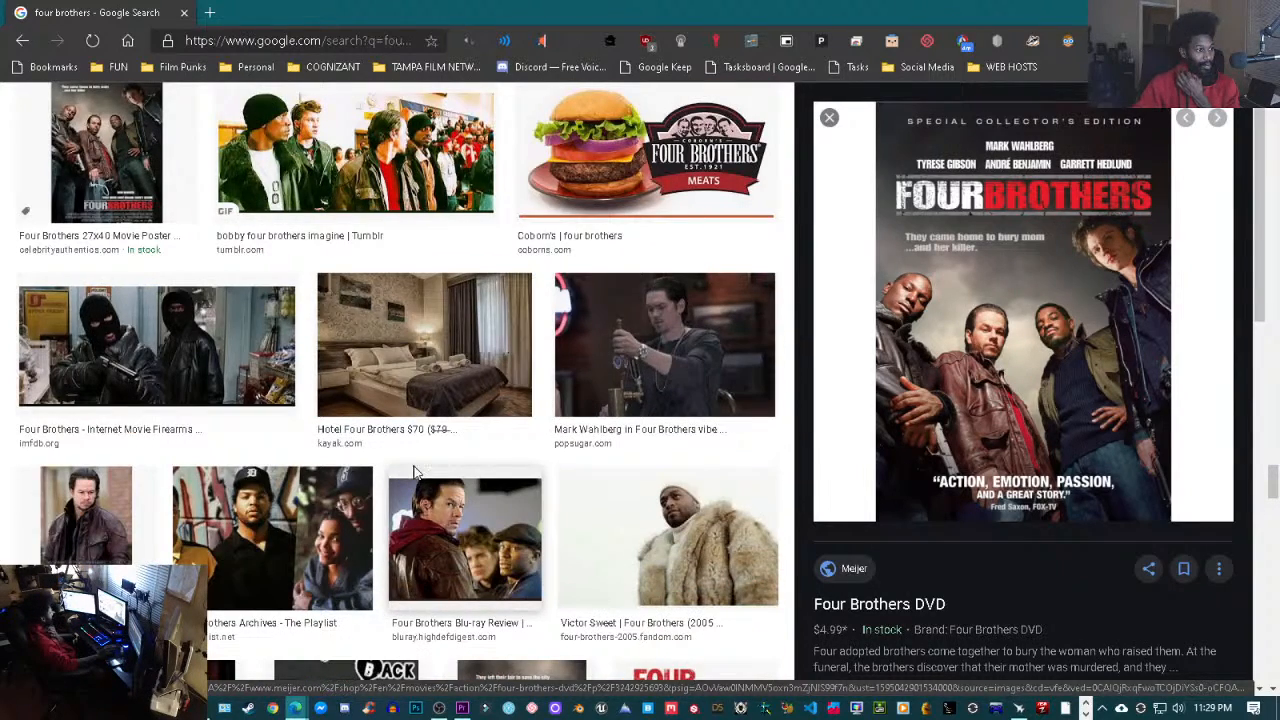
scroll(416, 472, "down", 12)
- Refine the image search to "four brothers and police"
scroll(444, 450, "up", 7)
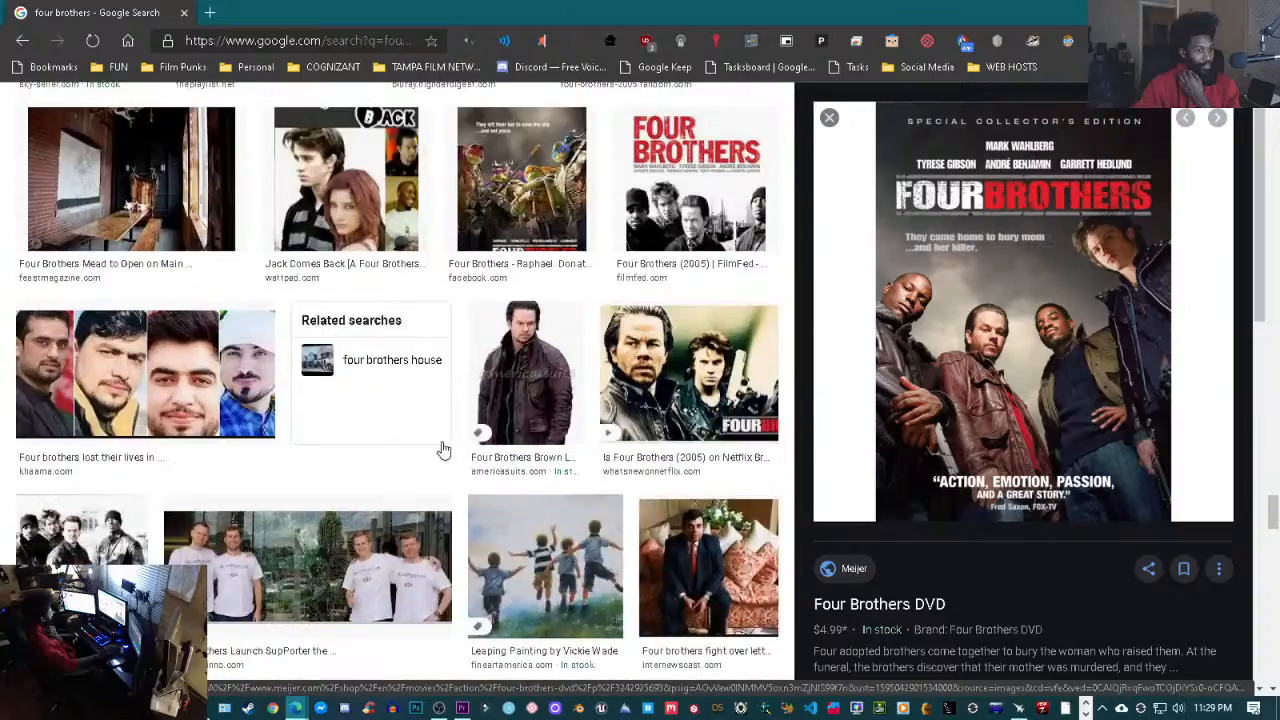
scroll(444, 450, "up", 12)
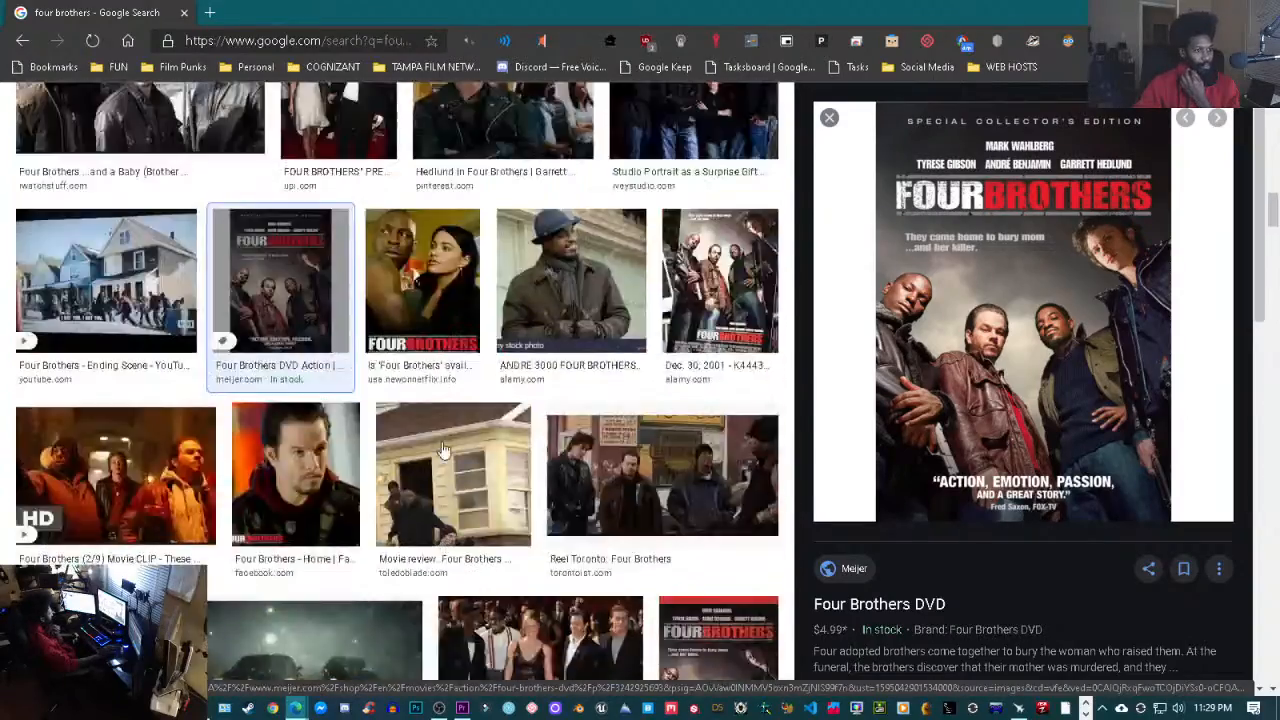
scroll(444, 450, "up", 6)
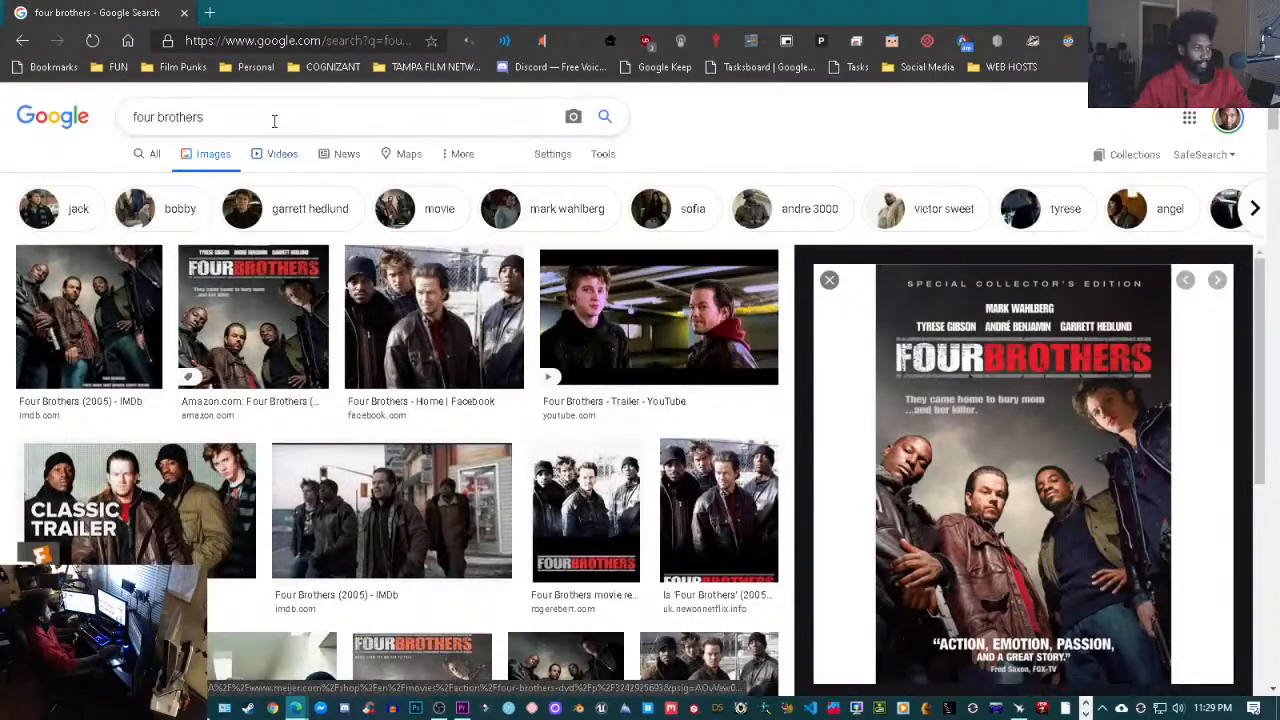
left_click(274, 121)
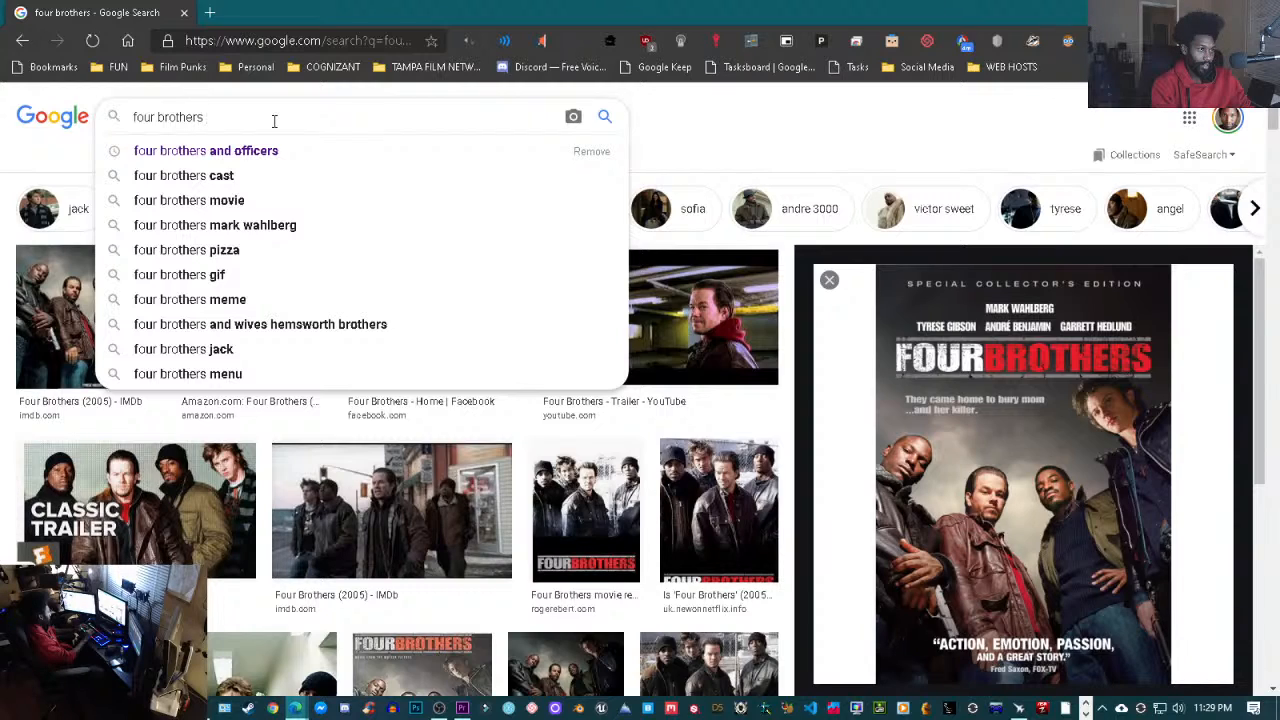
type("and p")
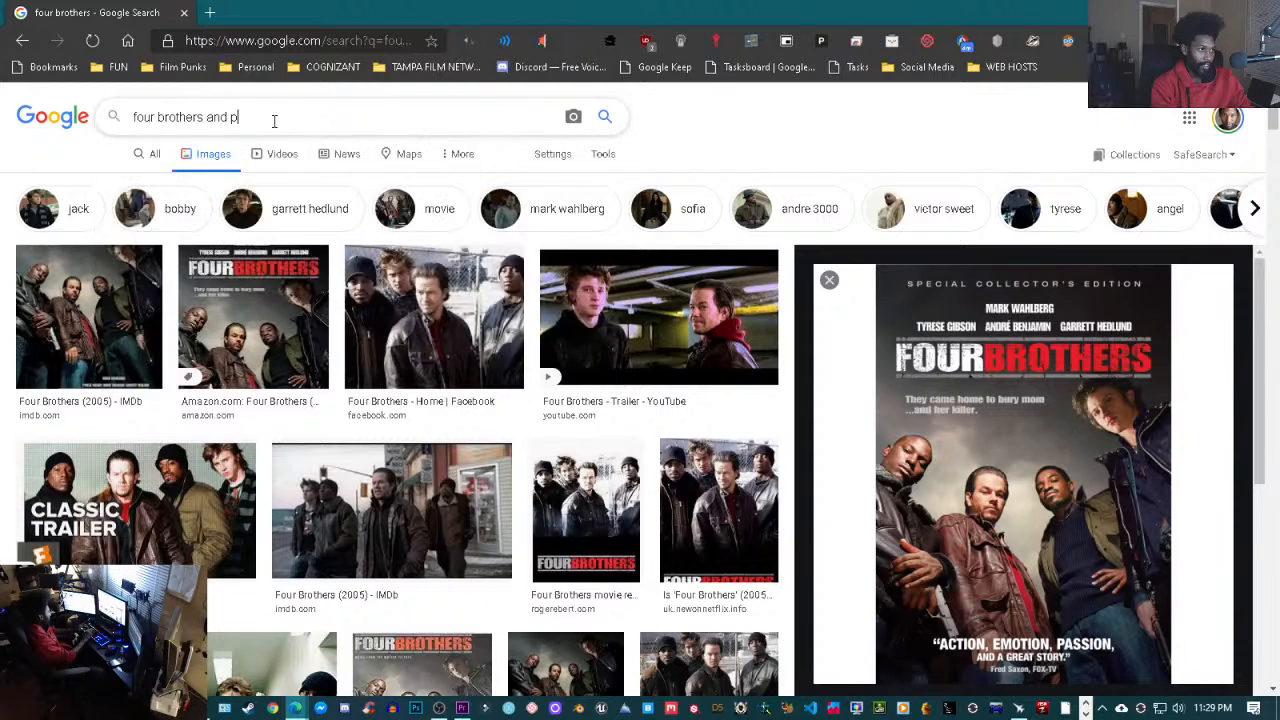
type("olice")
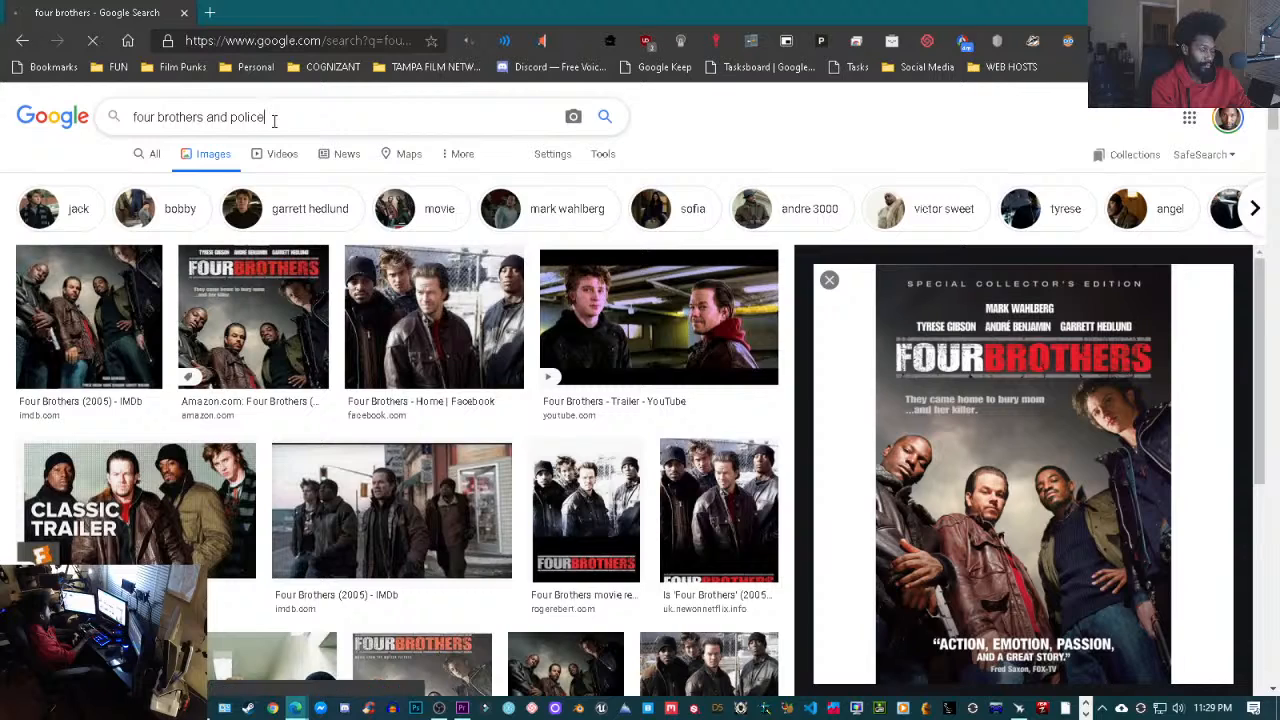
key("Return")
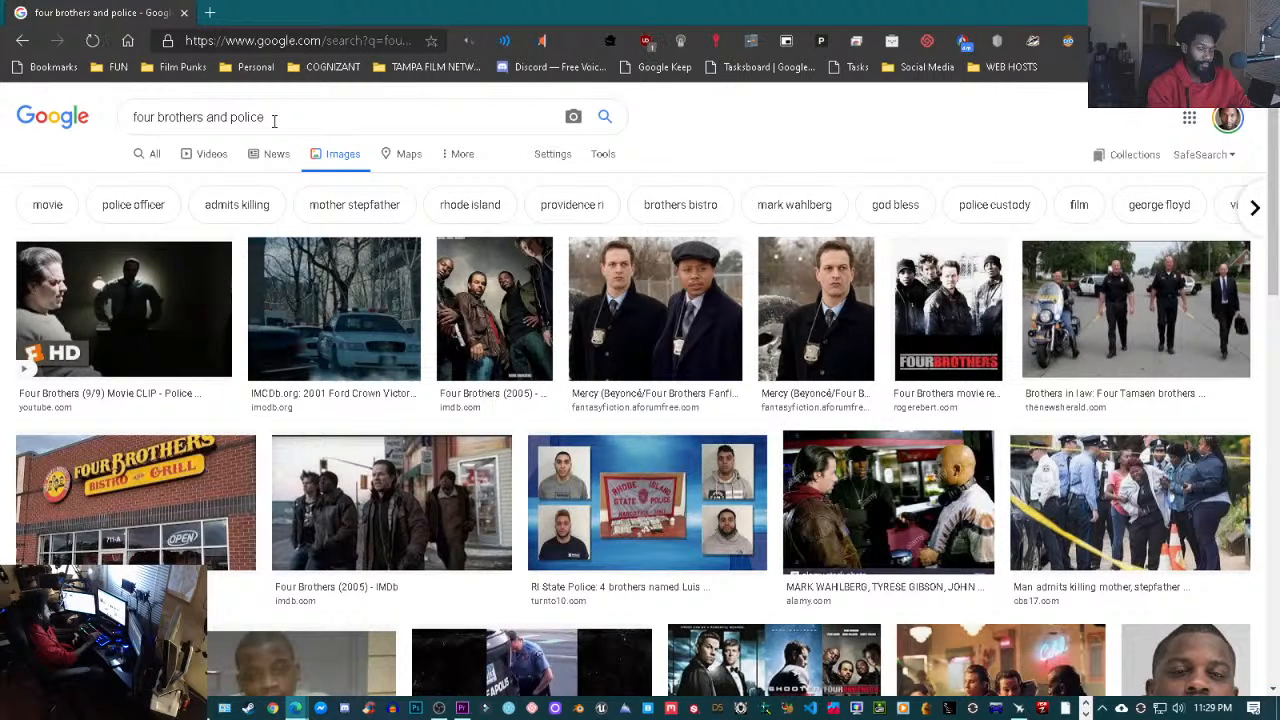
- Shorten the query and rerun the image search for "four brothers"
left_click(274, 118)
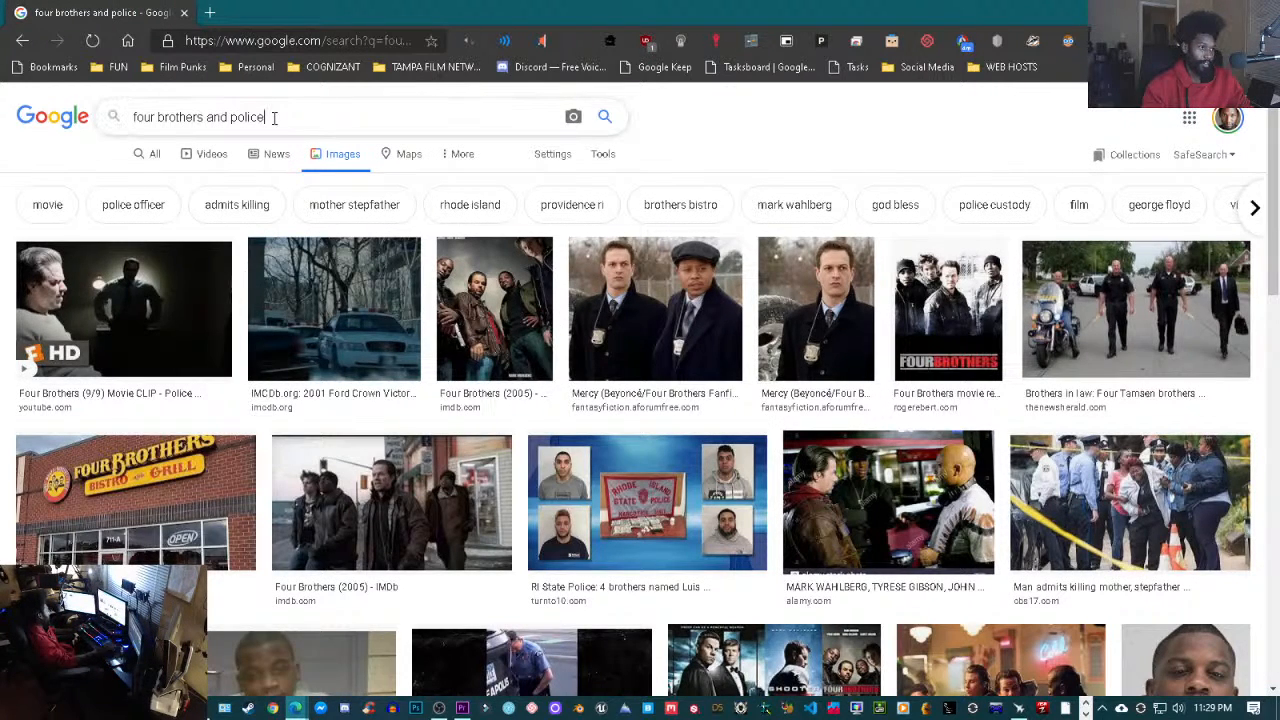
key("BackSpace")
key("BackSpace")
key("BackSpace")
key("BackSpace")
key("BackSpace")
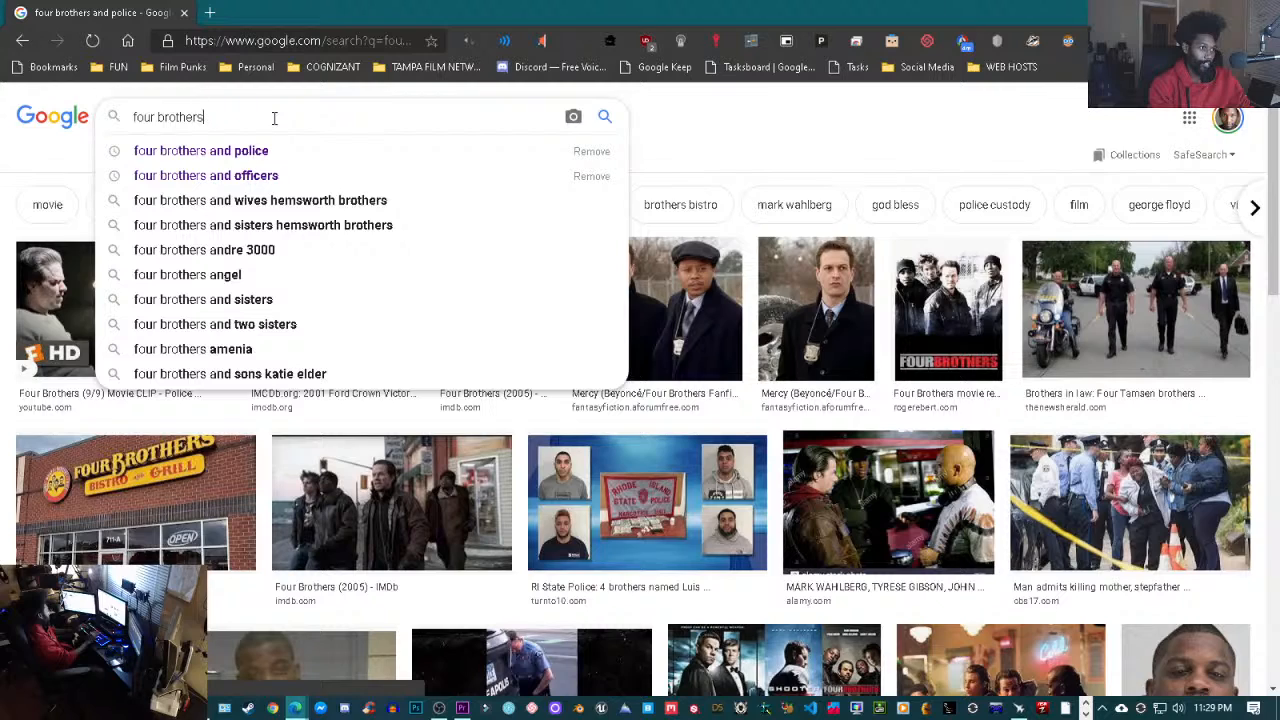
key("Return")
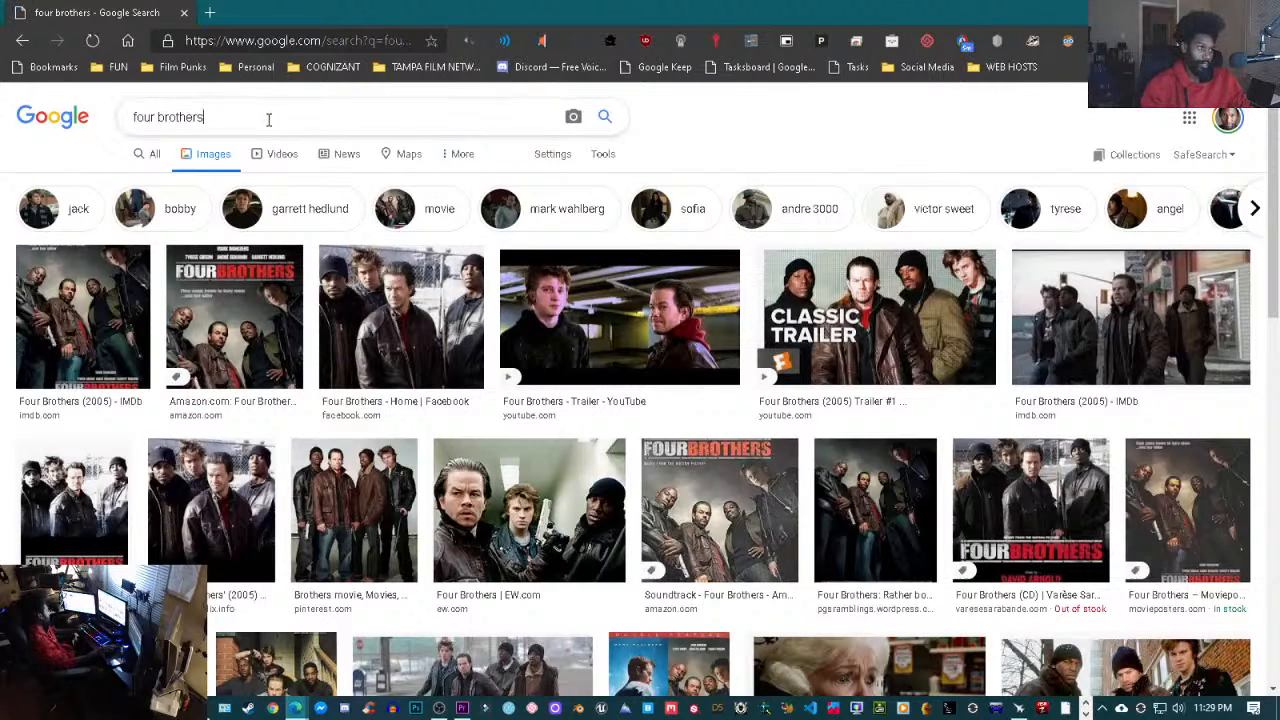
- Search the images for "four brothers western" and look through the results for Western film posters and stills
type("weste")
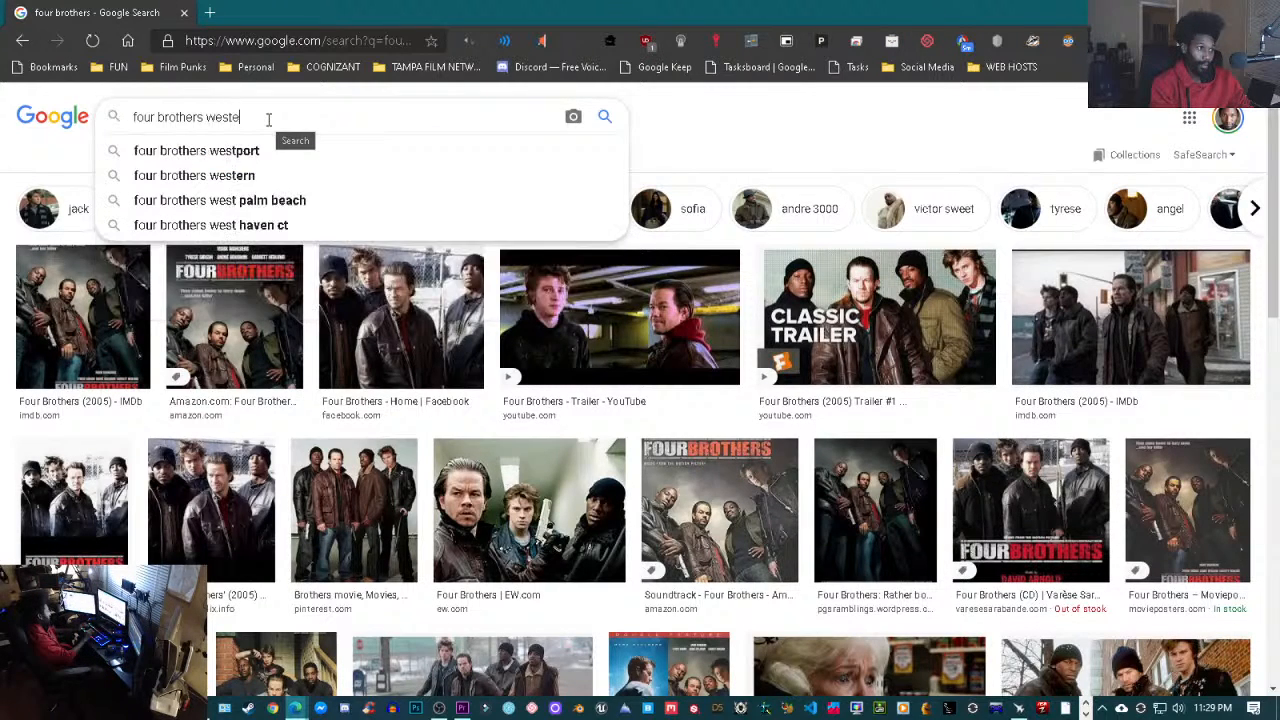
type("rn")
key("Return")
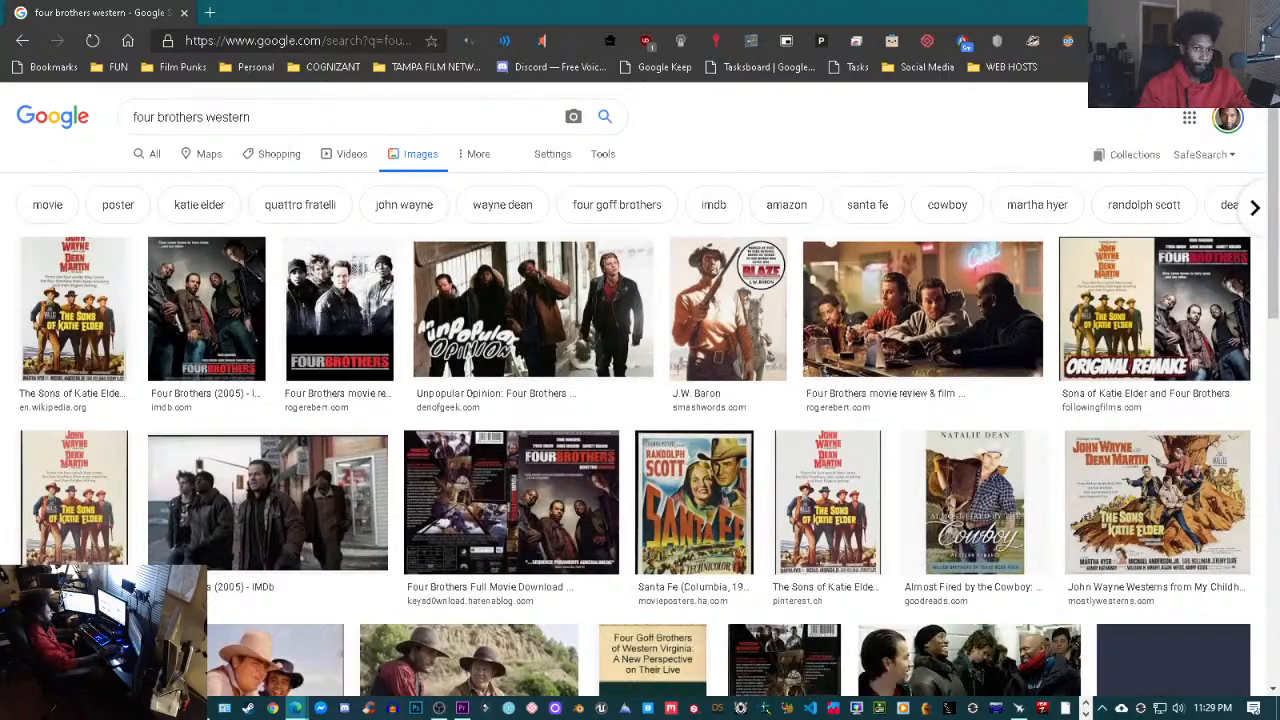
scroll(380, 316, "down", 5)
scroll(380, 316, "down", 10)
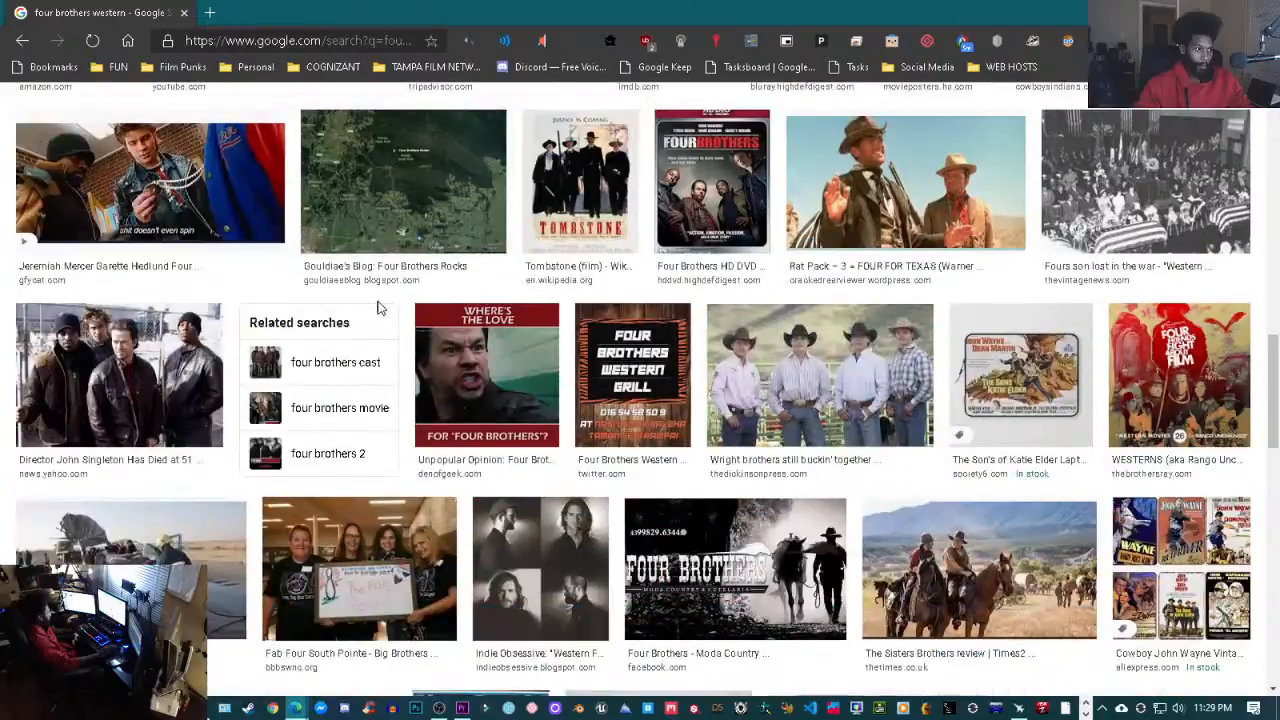
scroll(370, 307, "up", 15)
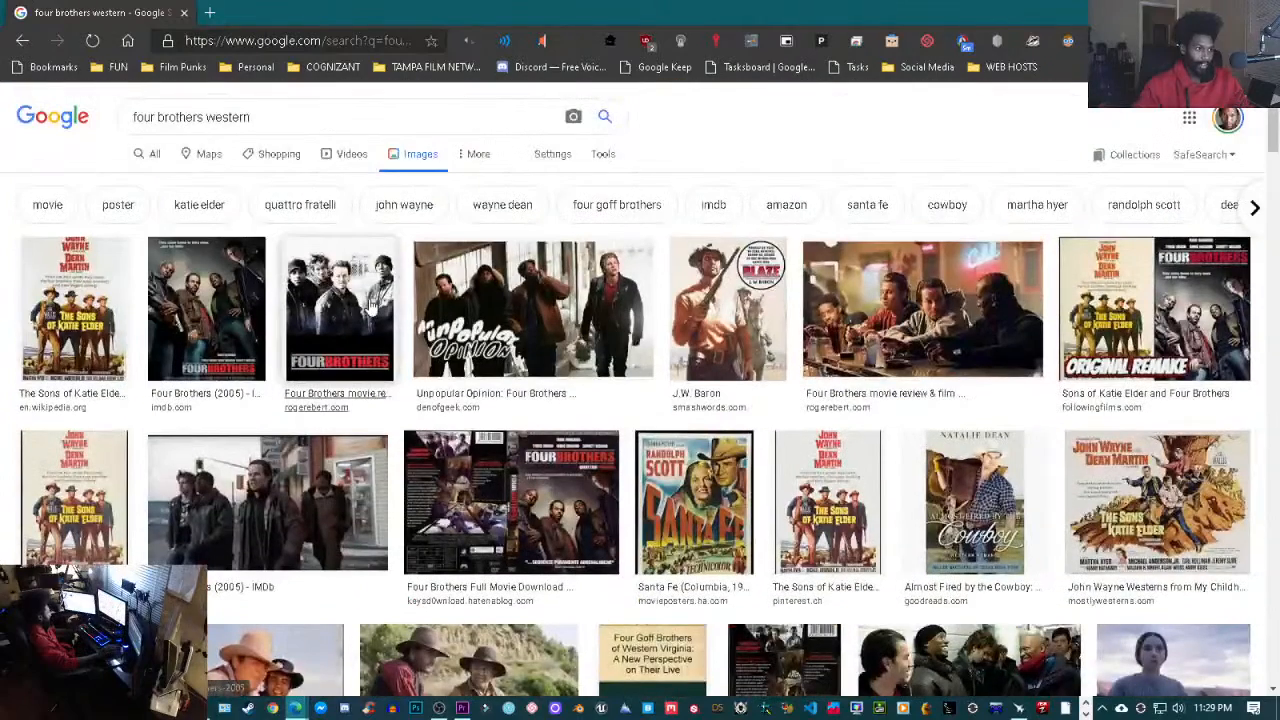
left_click(296, 119)
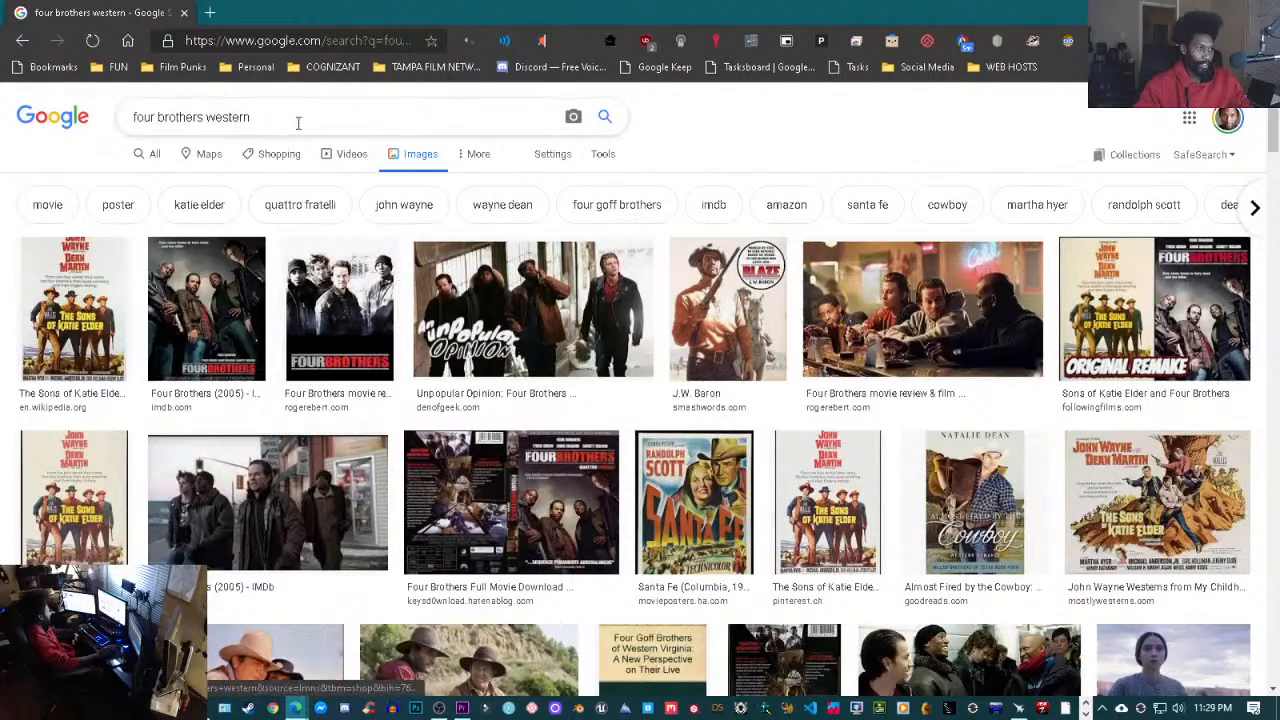
- Change the image search to "four brothers funeral scene" and run it
key("BackSpace")
key("BackSpace")
key("BackSpace")
key("BackSpace")
key("BackSpace")
key("BackSpace")
key("BackSpace")
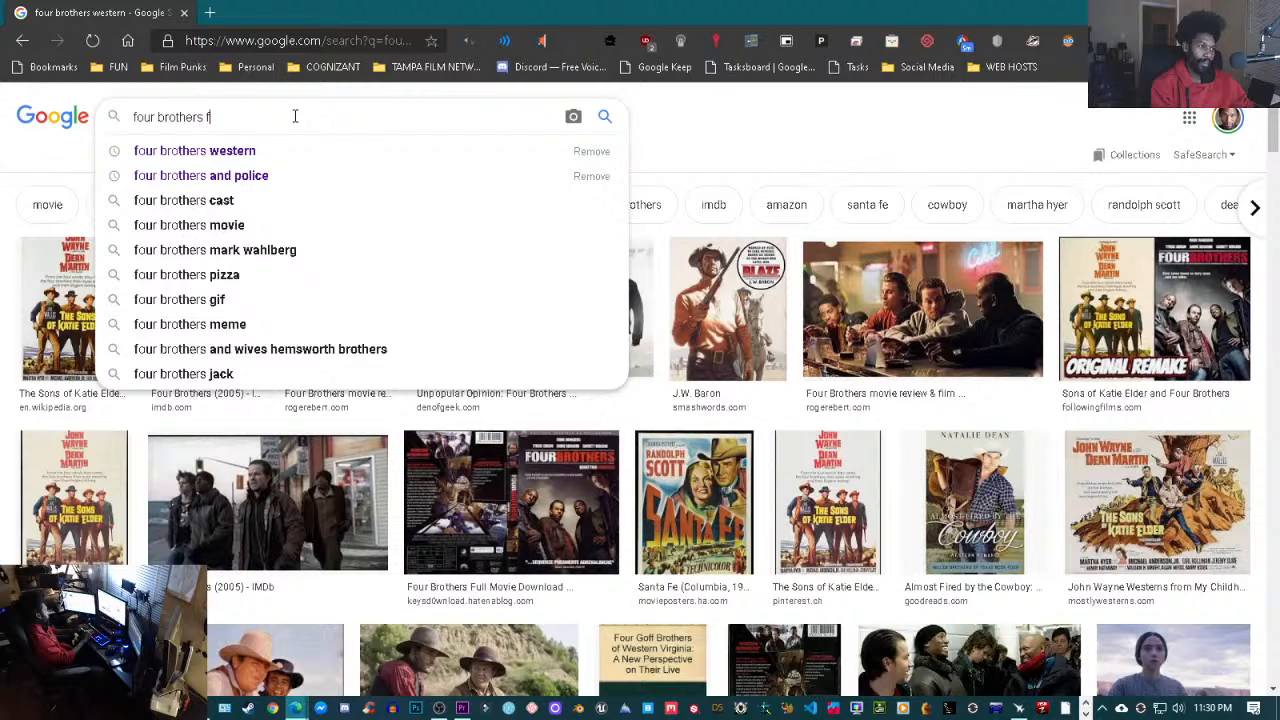
type("uneral scene")
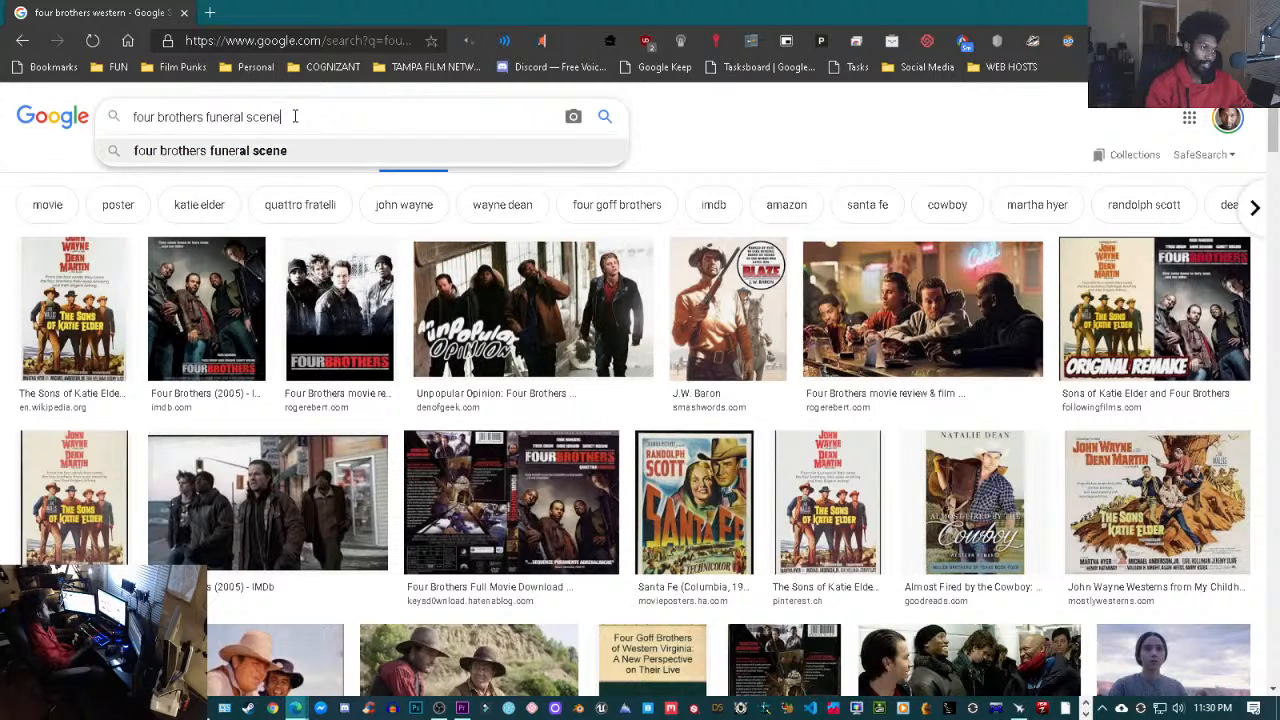
key("Return")
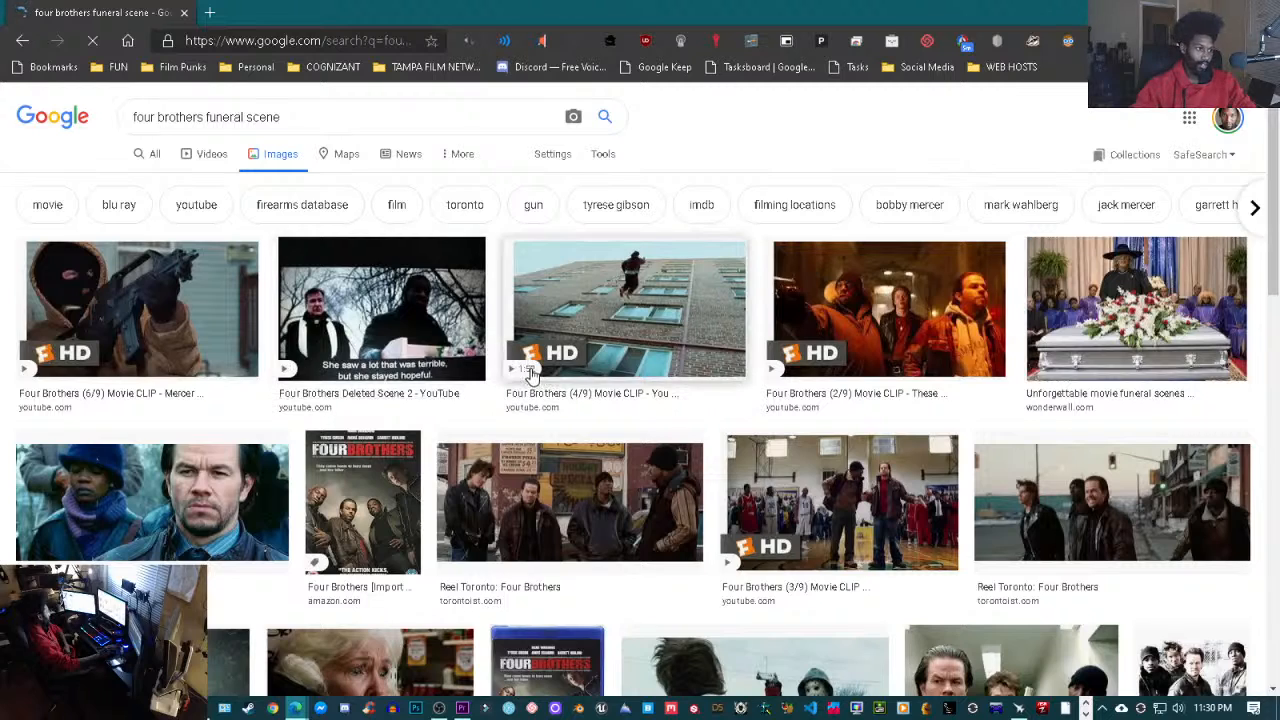
- Look through the funeral scene results and preview the Fanpop still of Green & Fowler with the Mercers from the related images
scroll(525, 390, "down", 3)
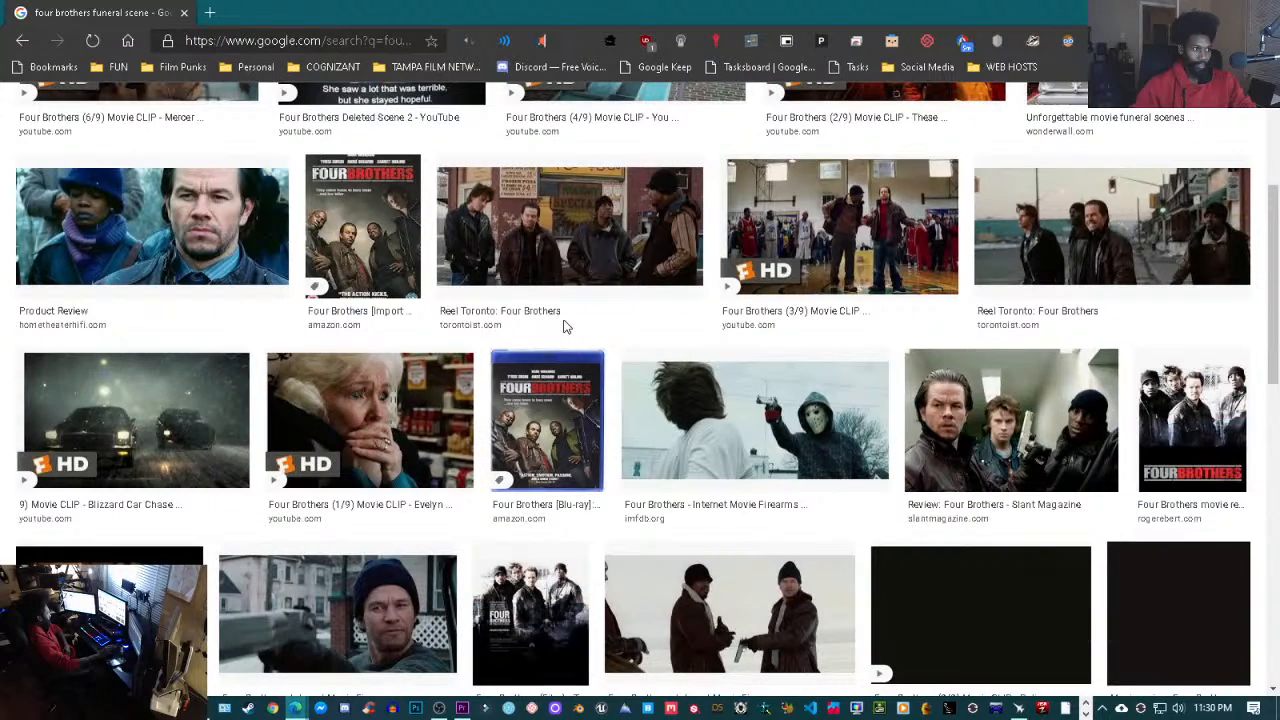
scroll(565, 326, "down", 1)
scroll(565, 326, "down", 3)
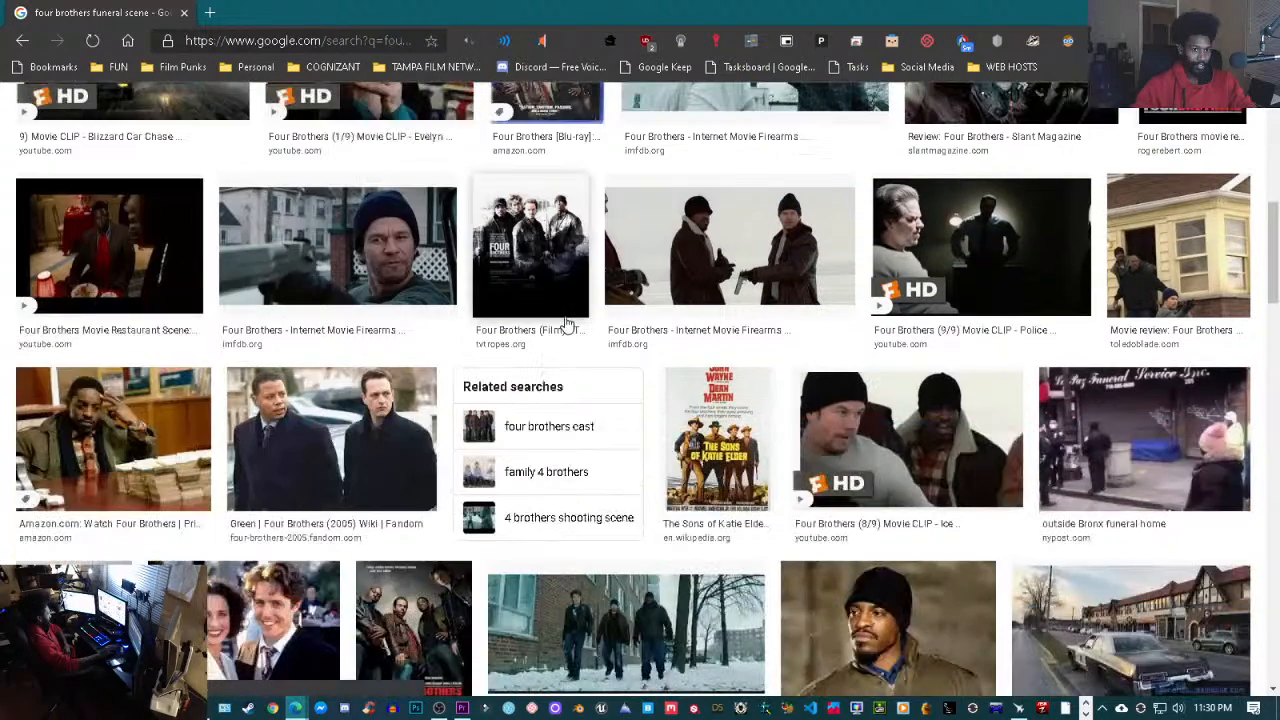
scroll(565, 326, "down", 2)
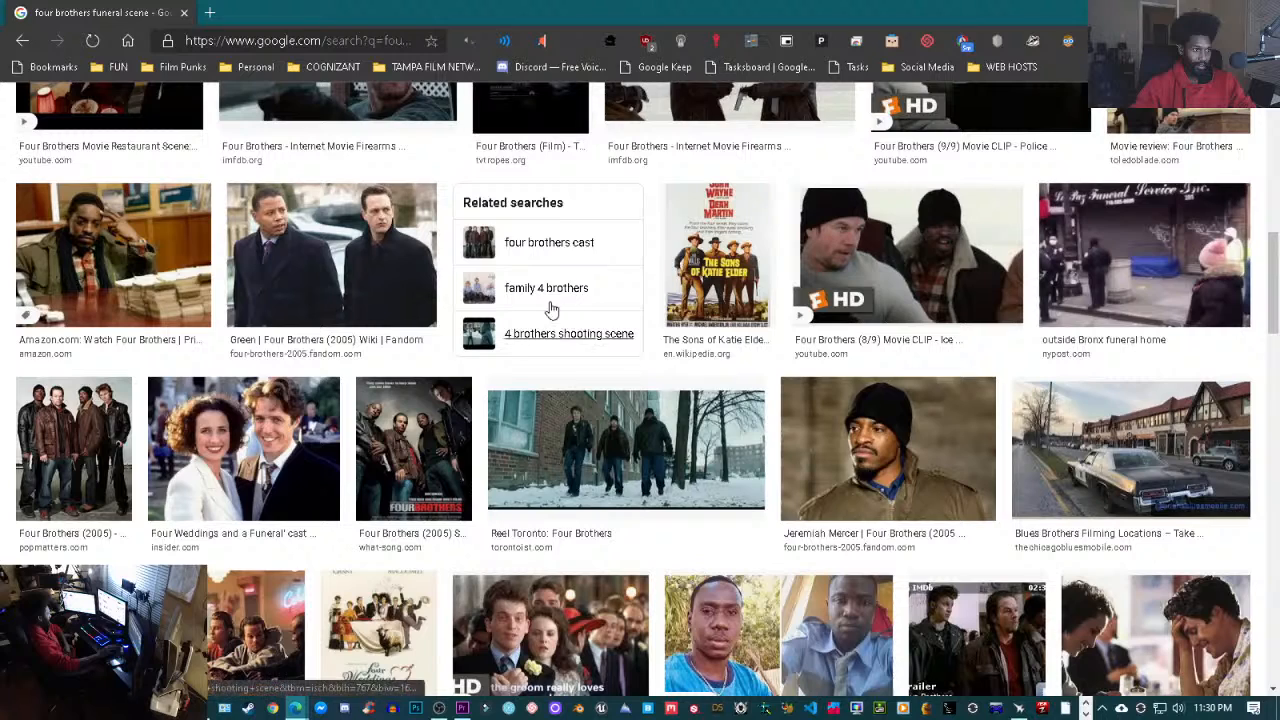
left_click(296, 213)
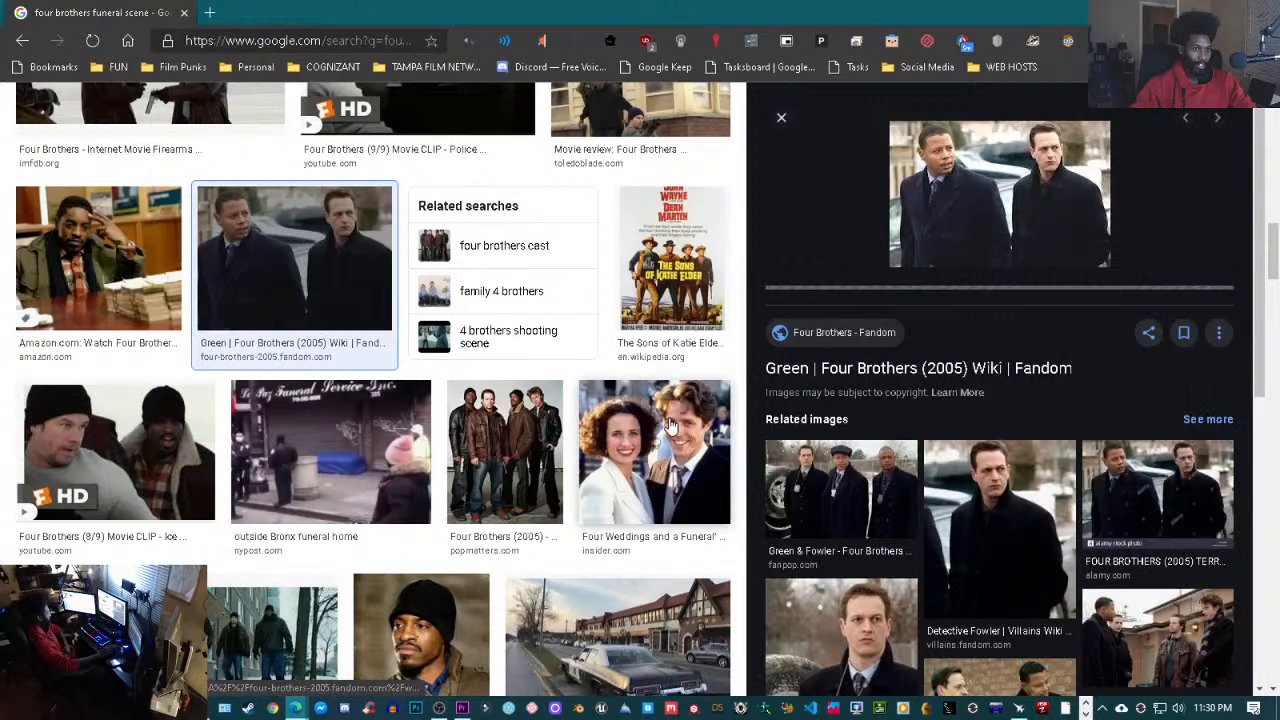
scroll(878, 368, "down", 3)
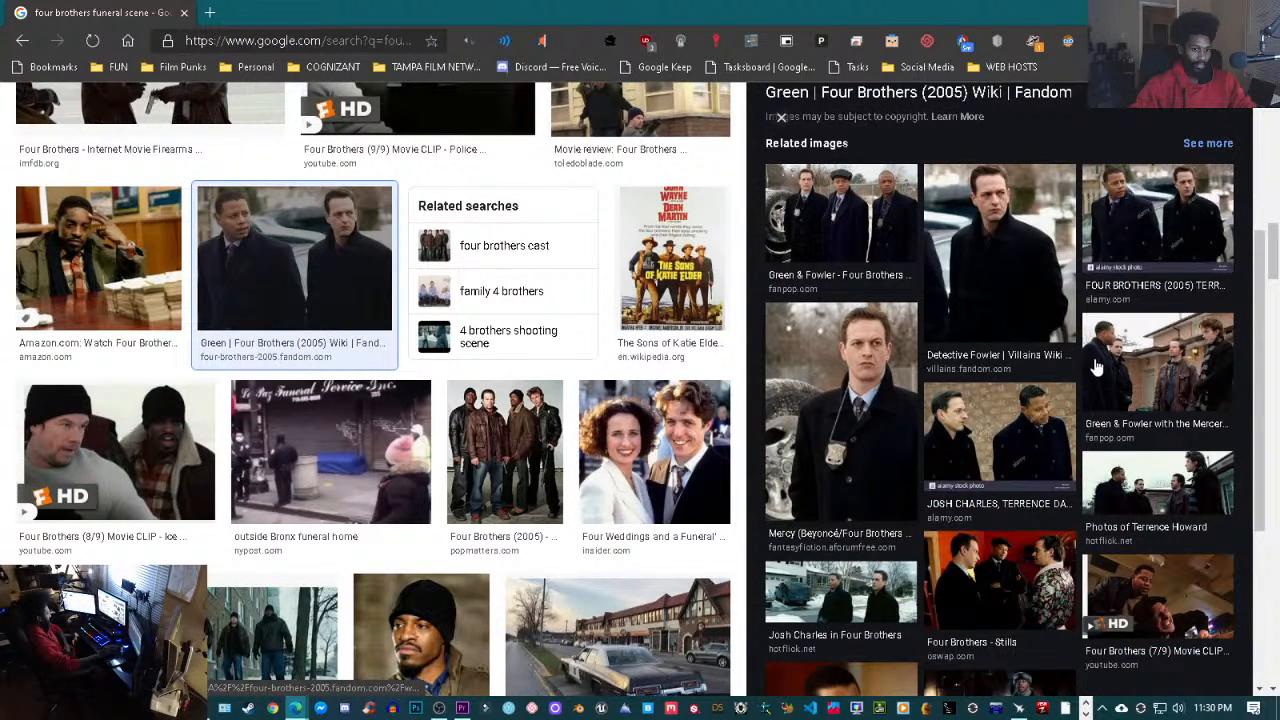
left_click(1150, 346)
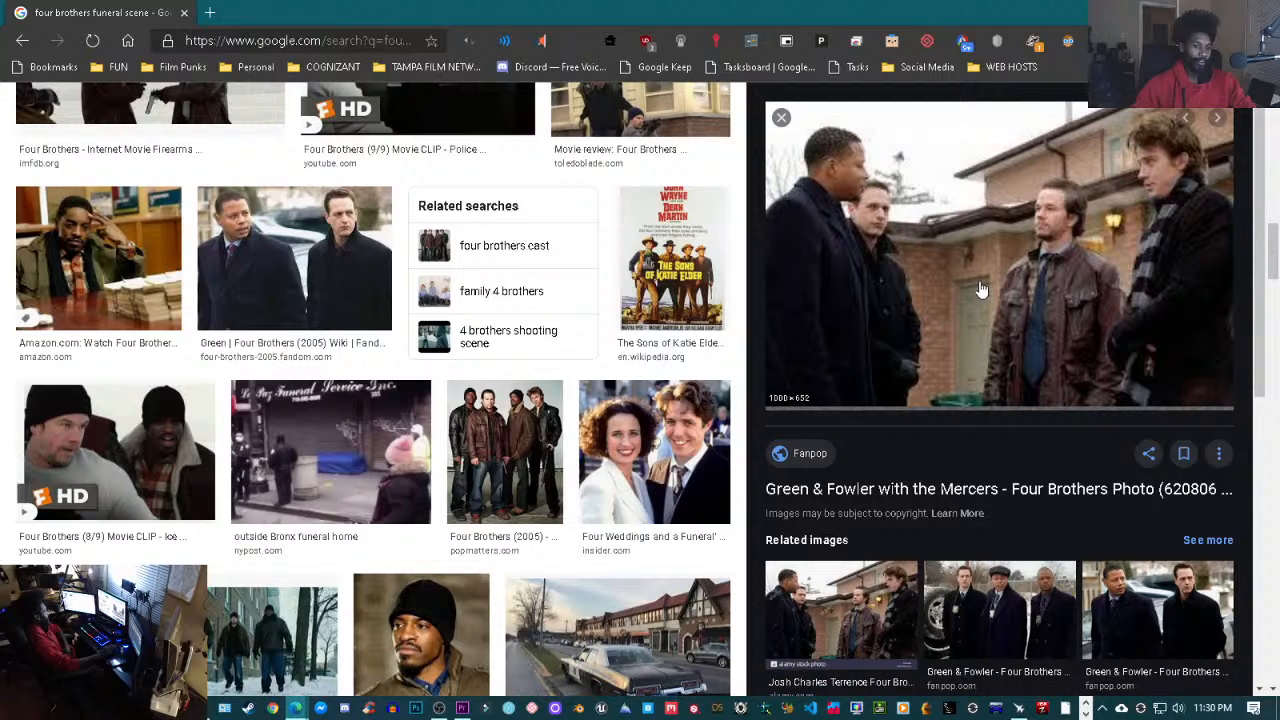
scroll(981, 289, "down", 2)
scroll(988, 284, "up", 2)
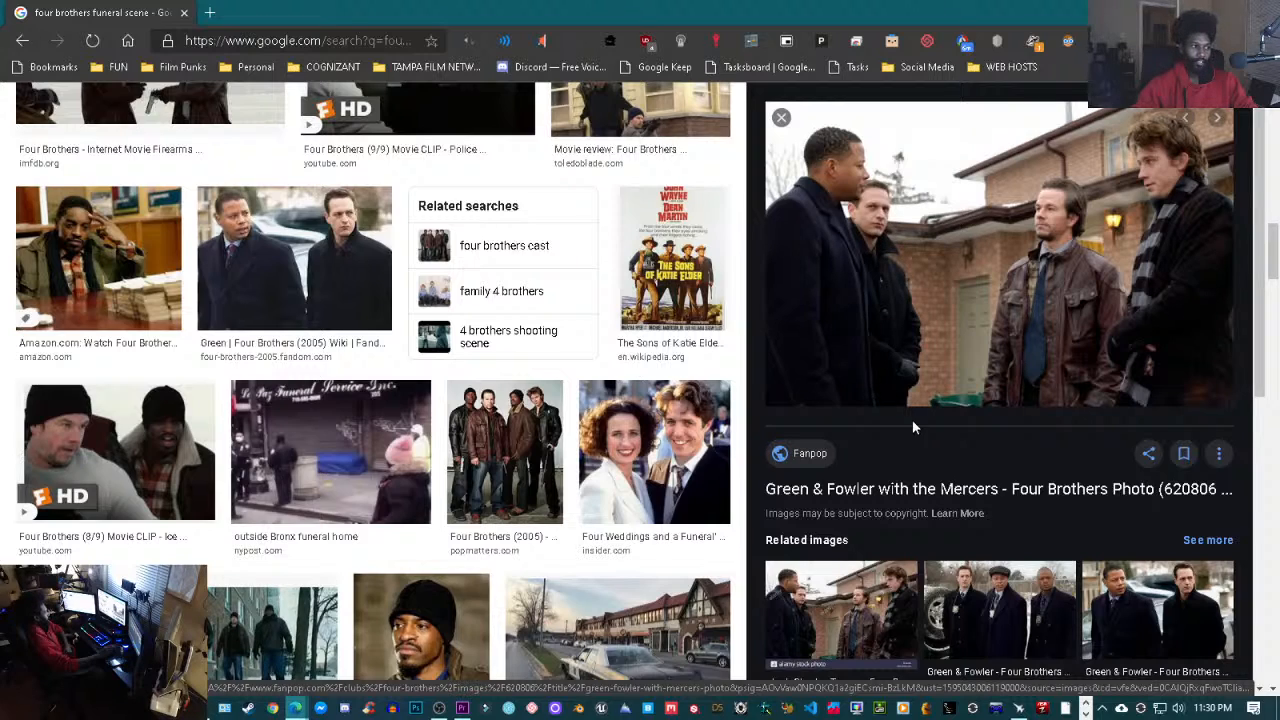
scroll(943, 371, "down", 4)
scroll(943, 371, "up", 4)
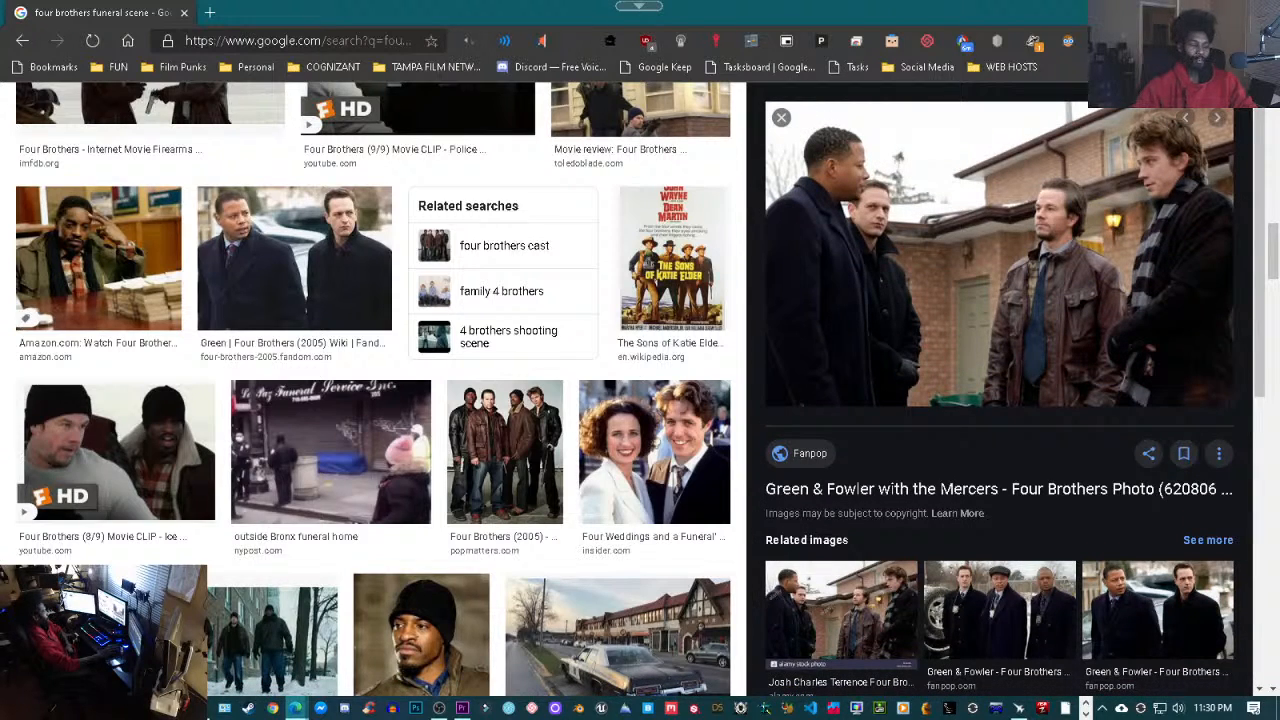
- Switch to Premiere Pro and review the FINAL CUT alley confrontation from the over-the-shoulder shot at about 00:11:28
key("alt+Tab")
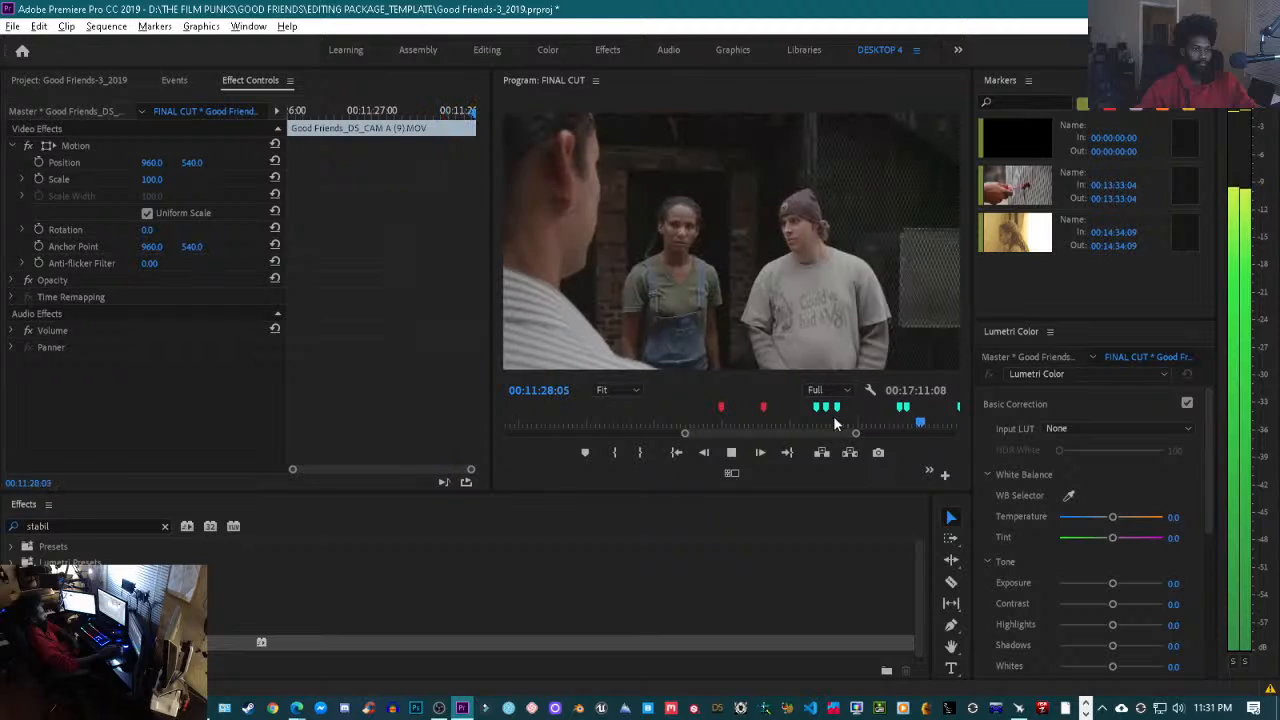
key("space")
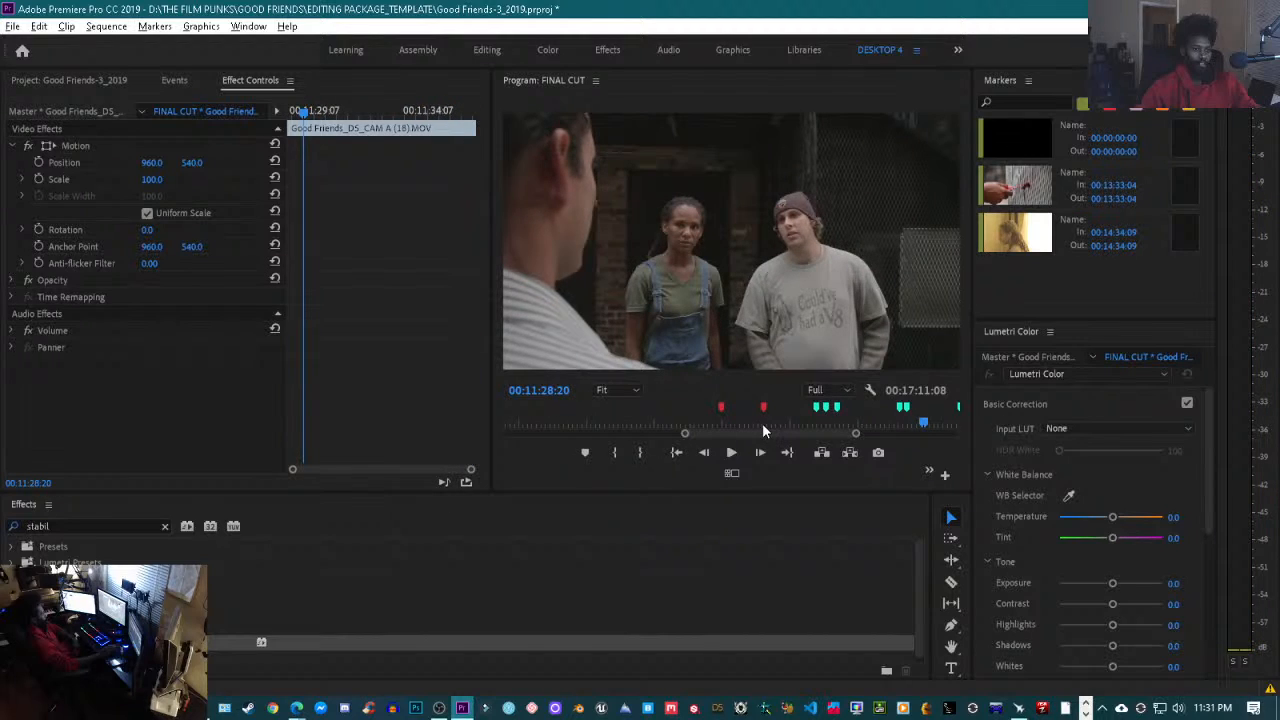
key("Right")
key("Right")
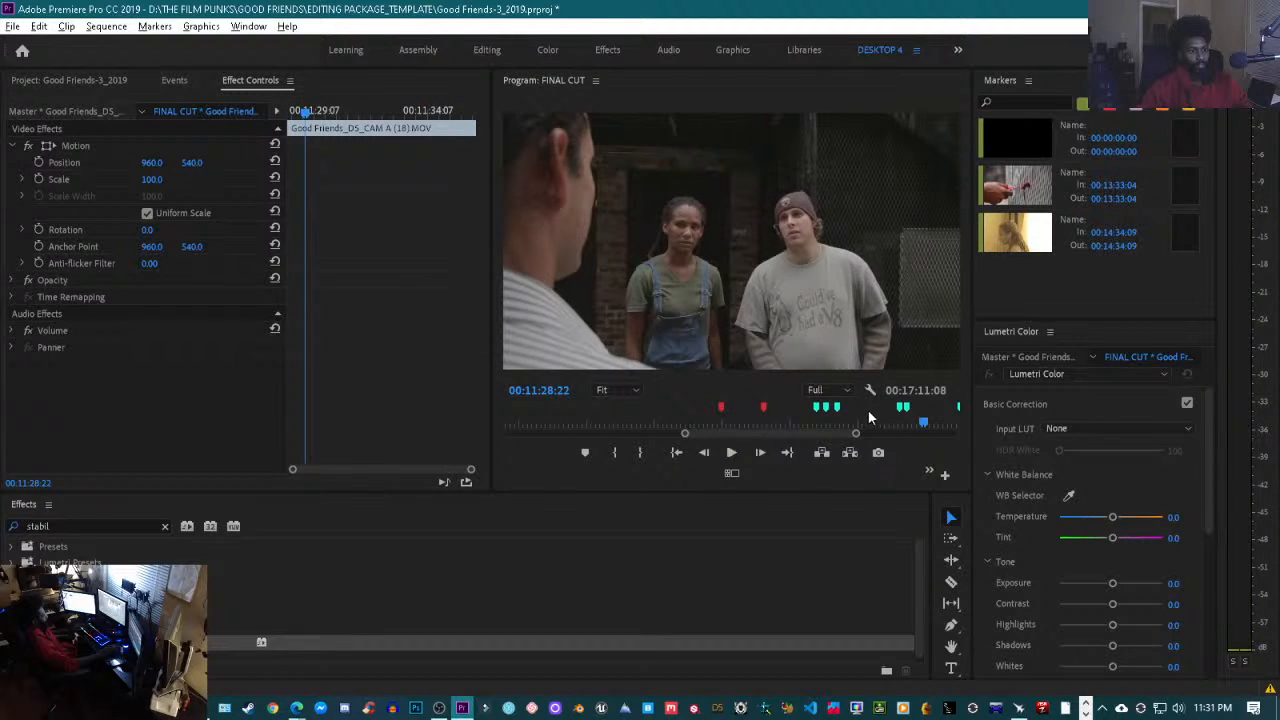
key("space")
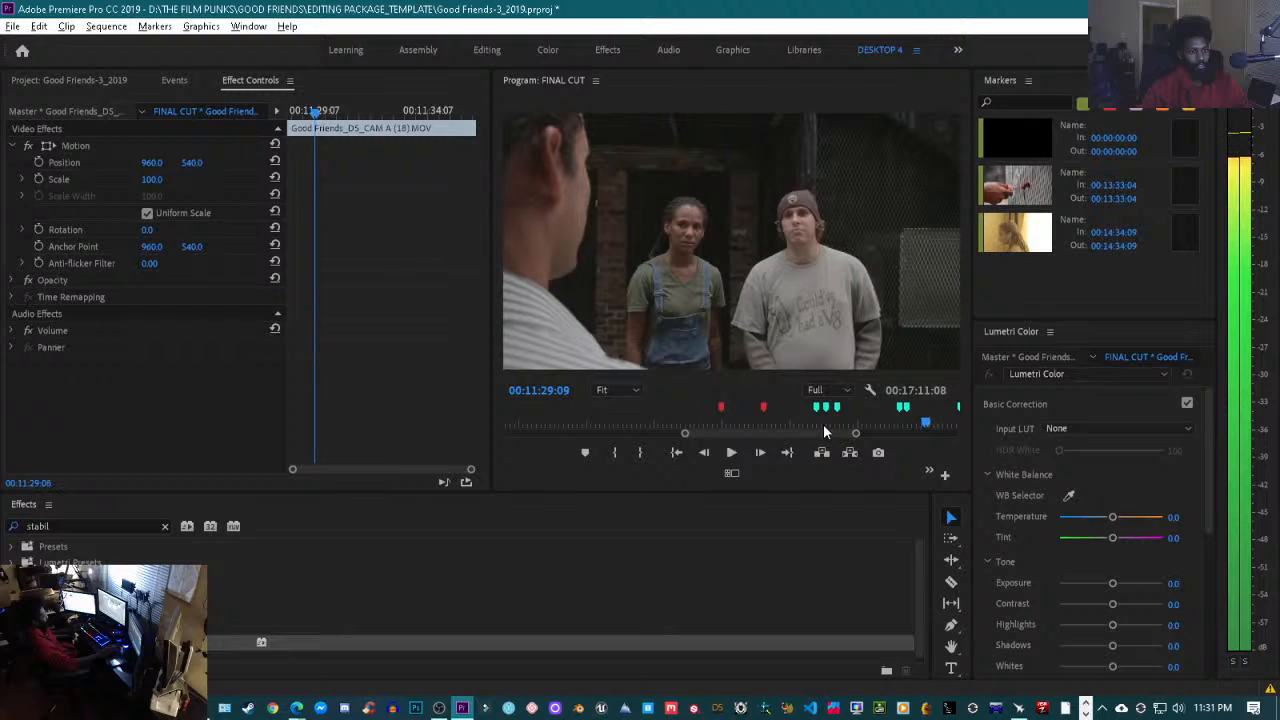
left_click_drag(686, 434, 674, 438)
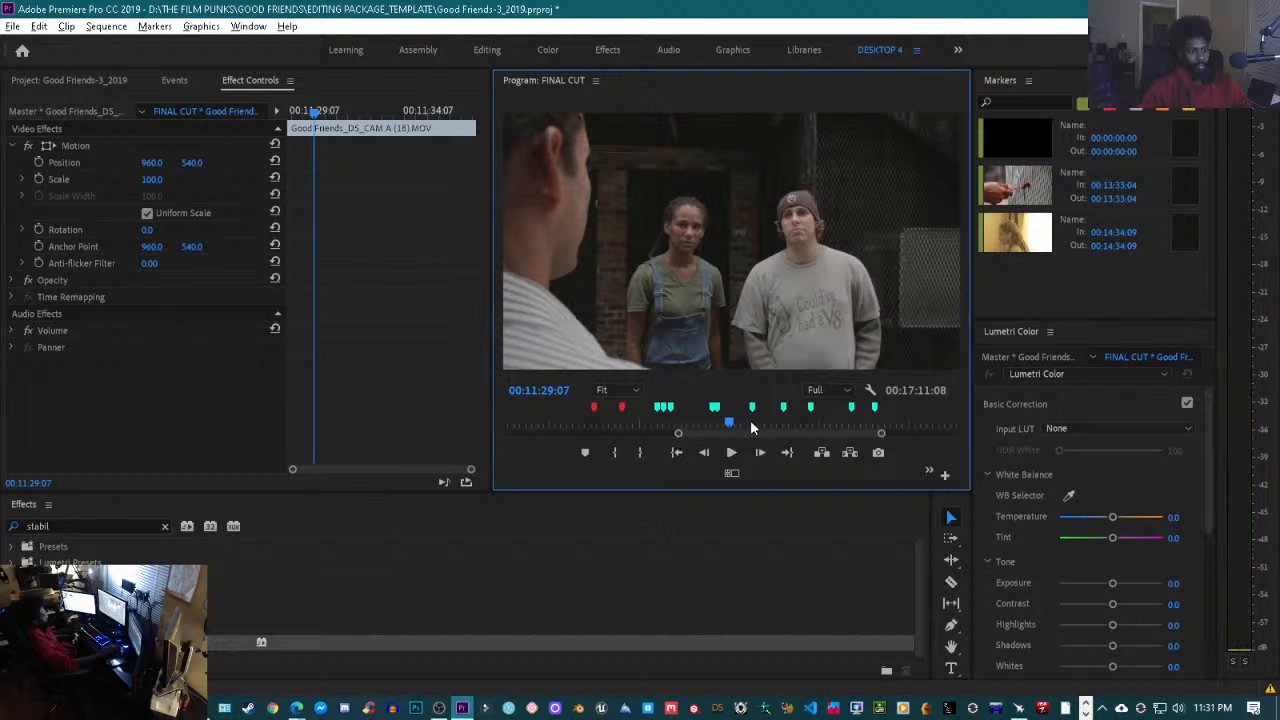
key("space")
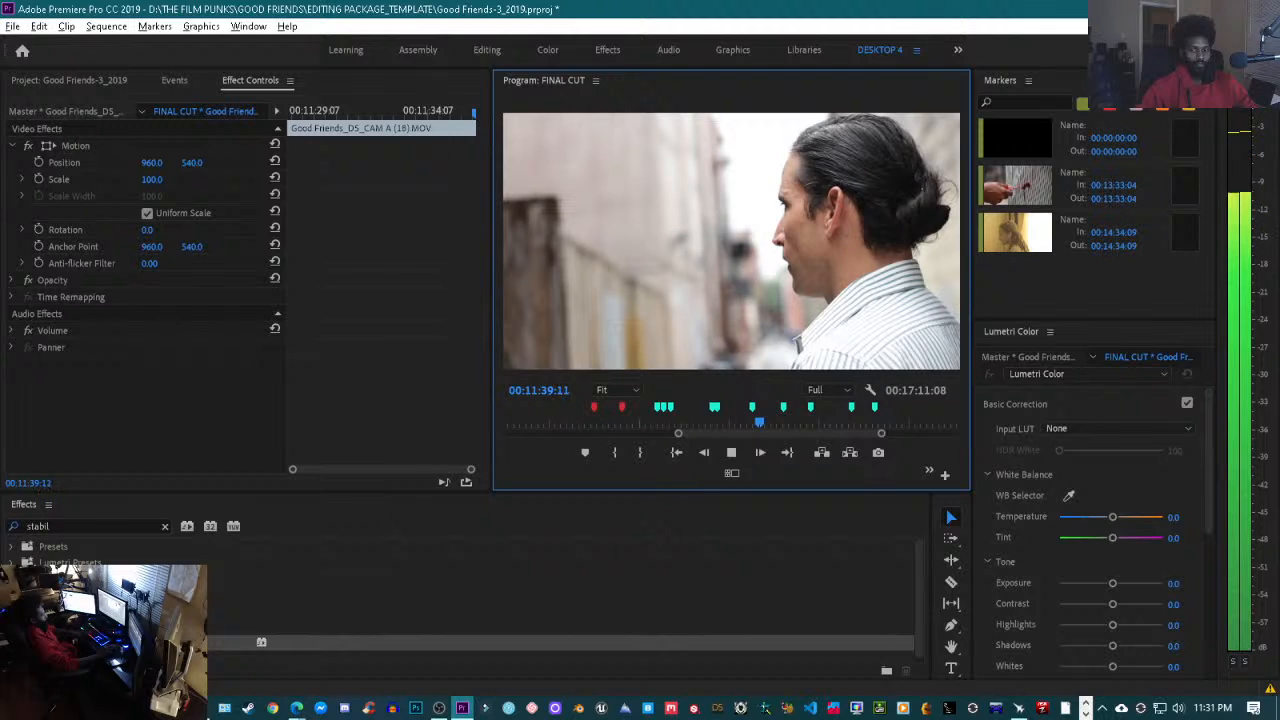
key("space")
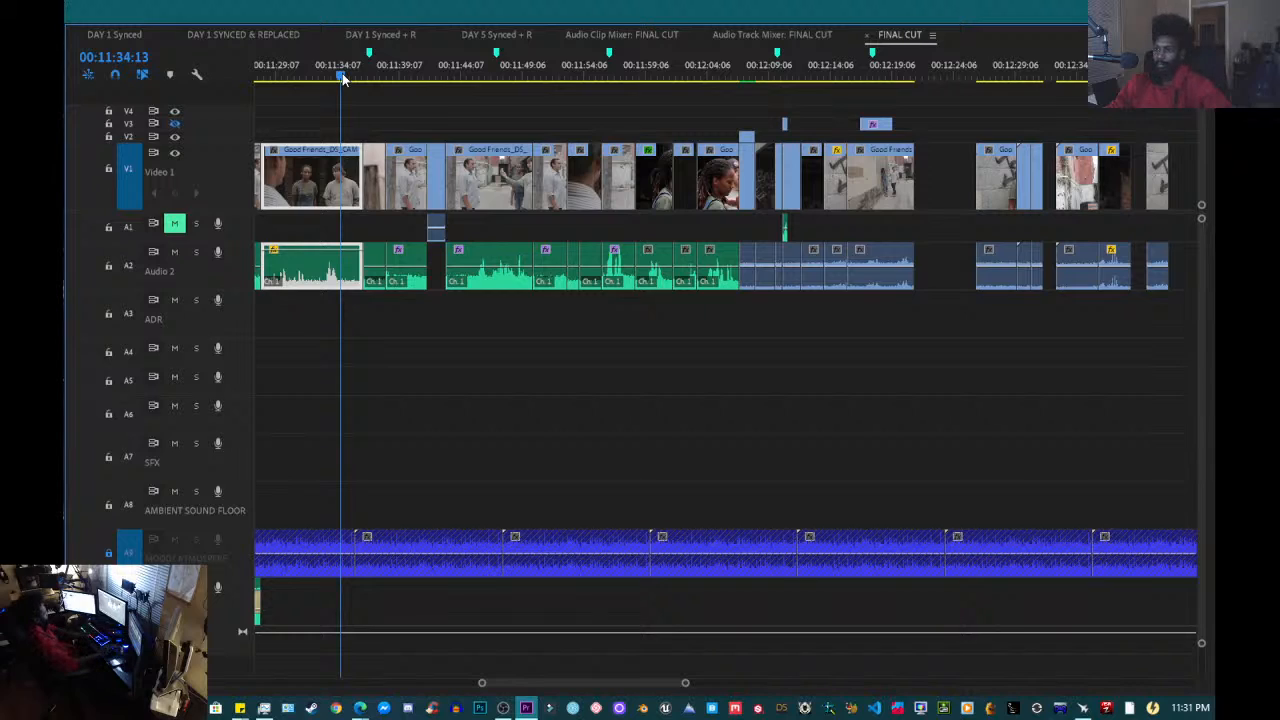
- Replay the alley confrontation from 00:11:34:13, including the over-the-fence shot of the three characters near 00:11:42
key("space")
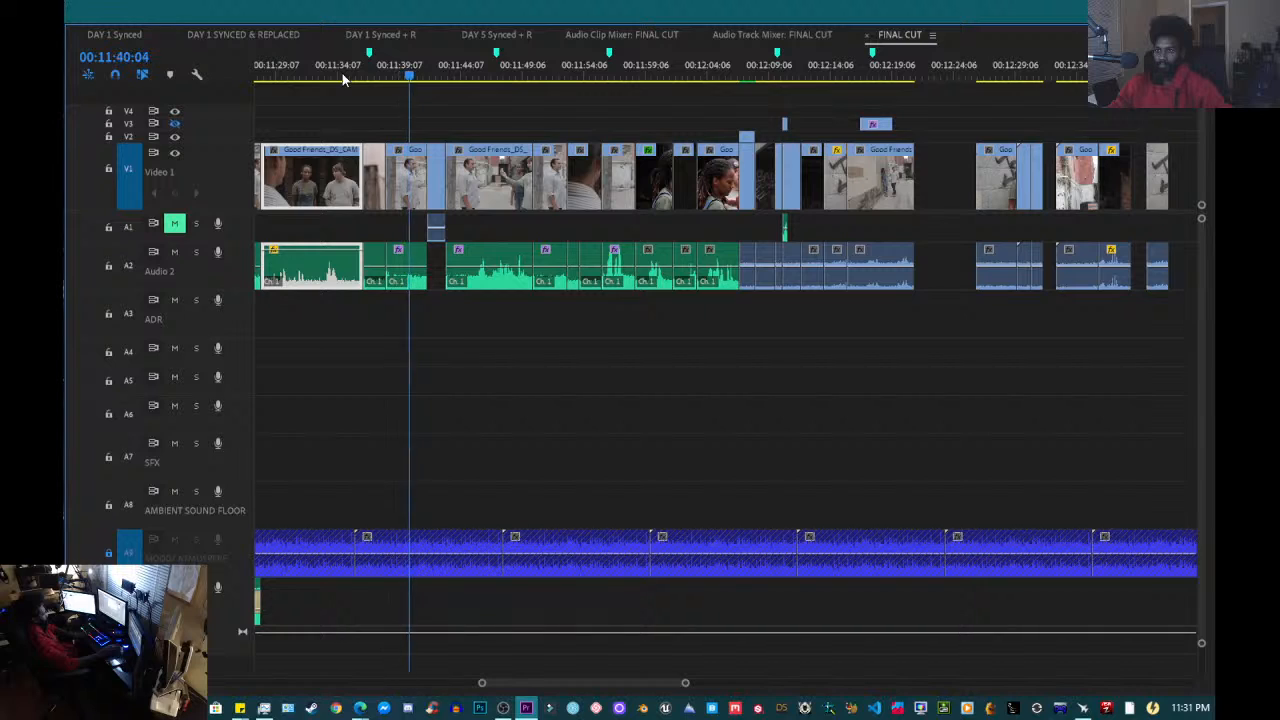
key("grave")
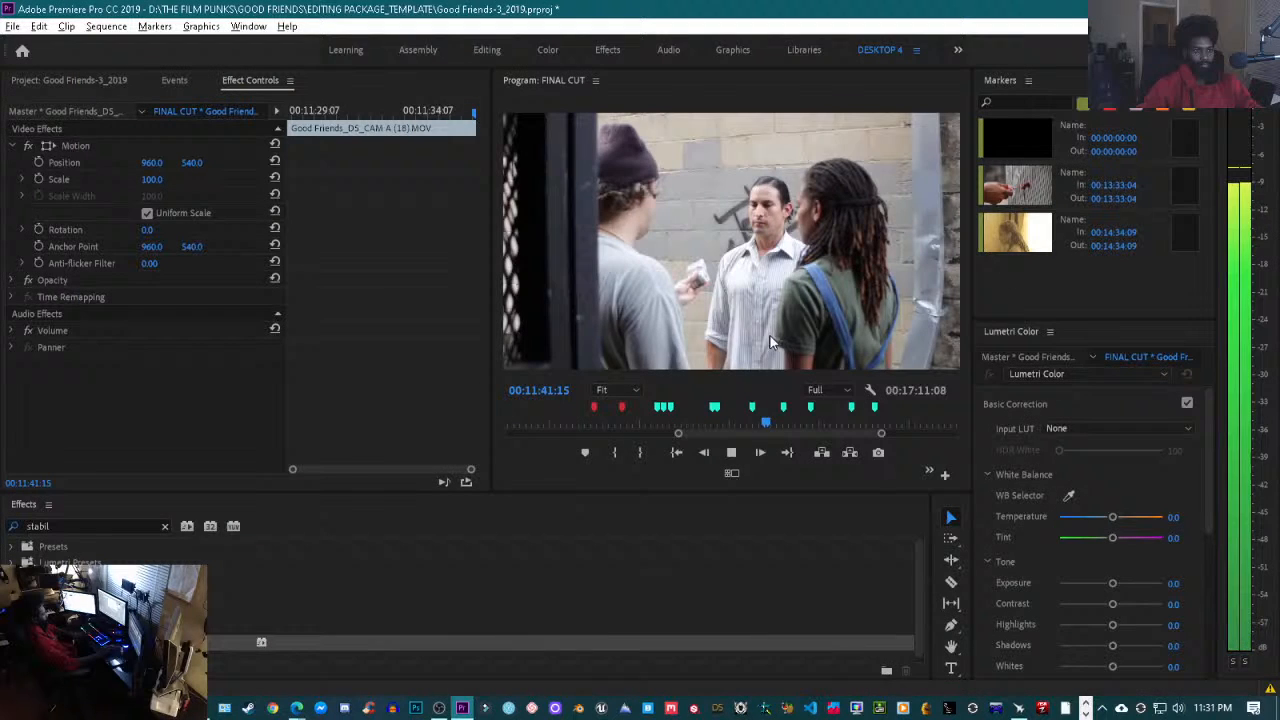
left_click(761, 424)
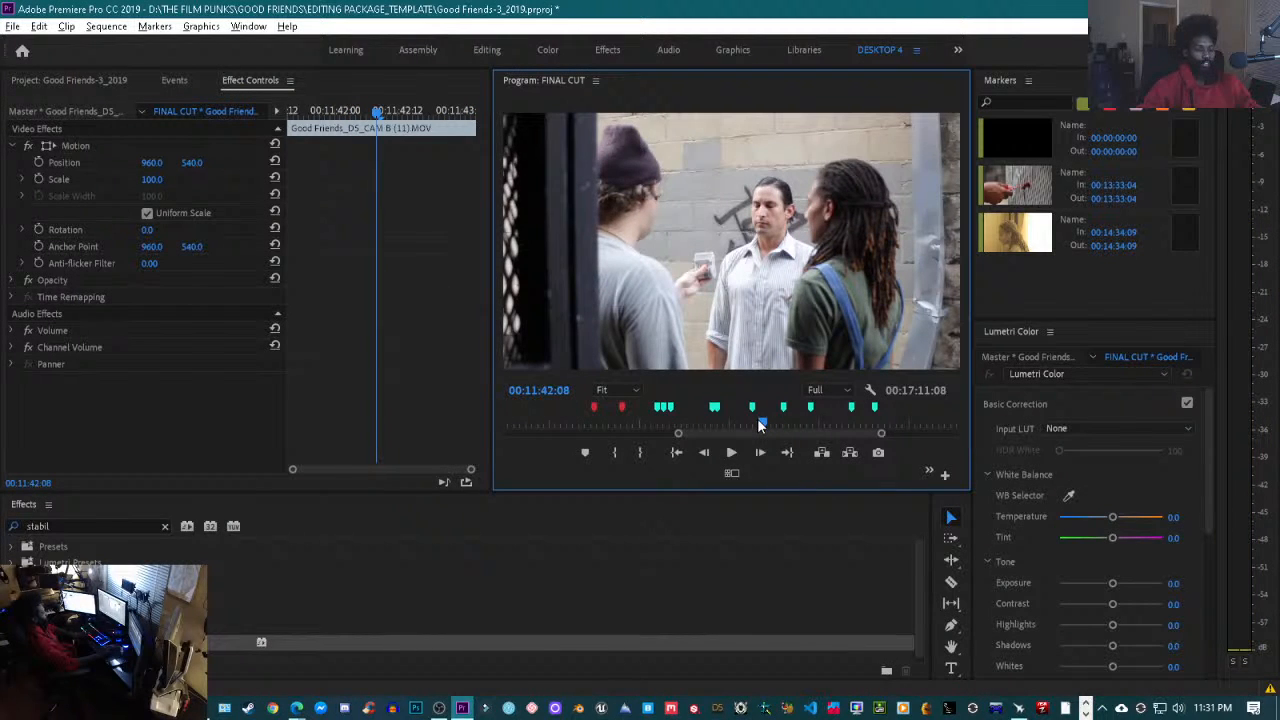
left_click_drag(761, 422, 759, 420)
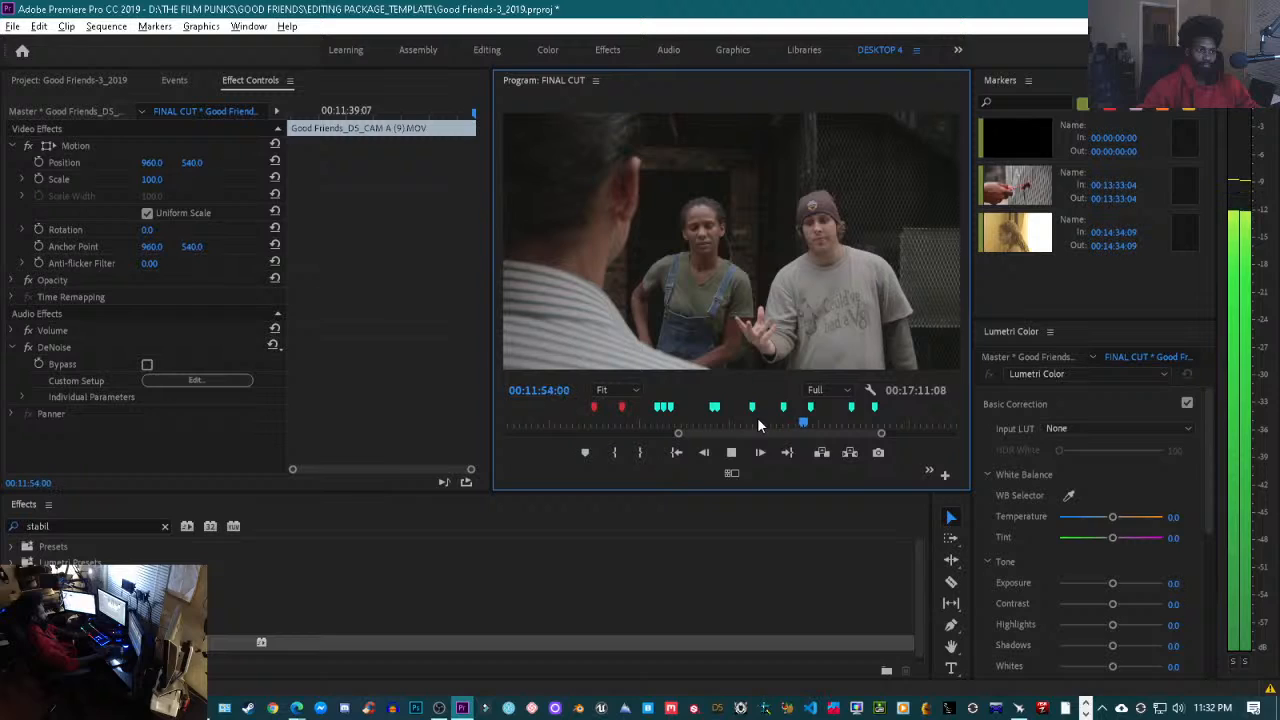
- Replay the cut from the wide alley shot to the over-the-shoulder shot between about 00:11:50 and 00:11:53
left_click_drag(800, 421, 789, 422)
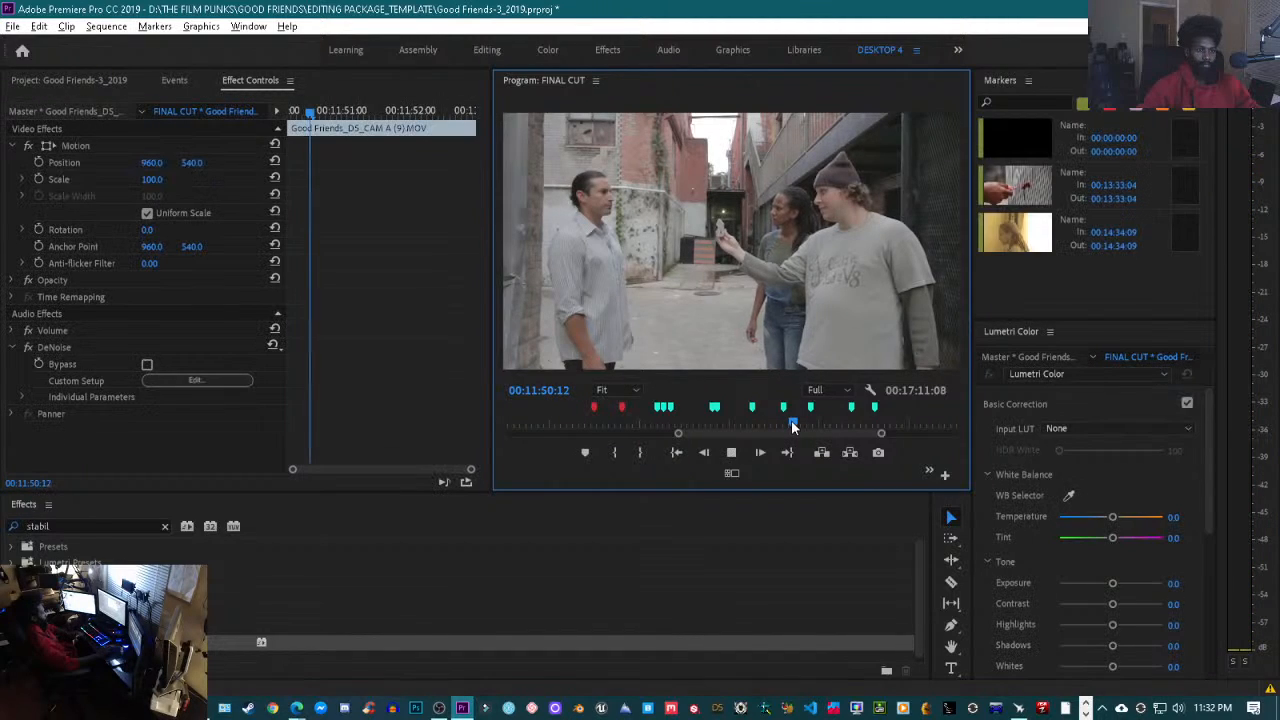
key("space")
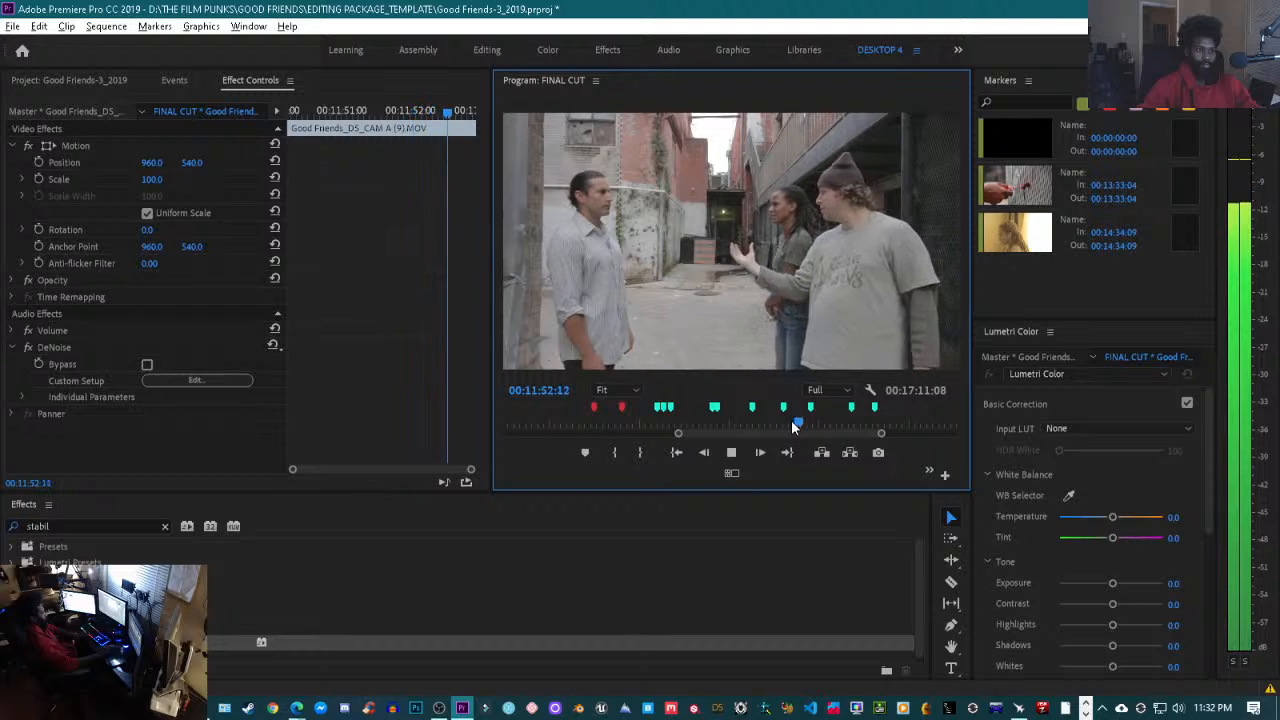
key("space")
mouse_move(791, 424)
left_mouse_down()
mouse_move(804, 422)
mouse_move(778, 426)
left_mouse_up()
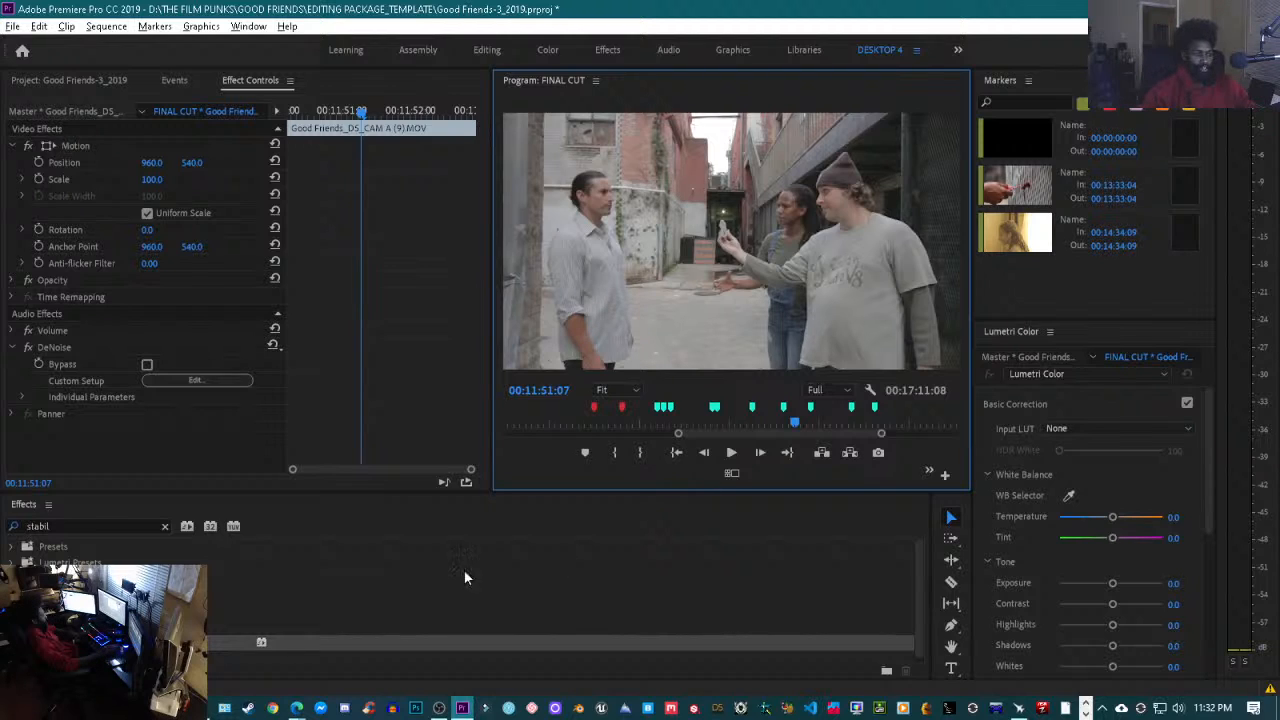
key("space")
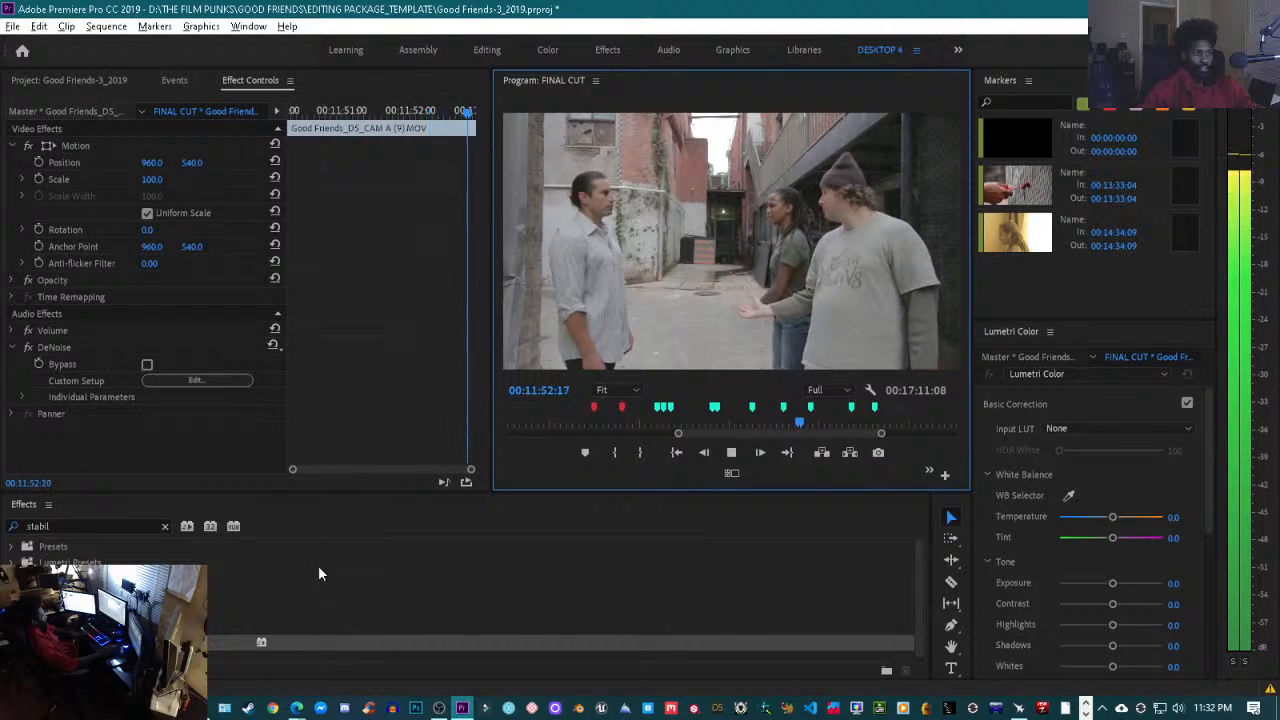
key("space")
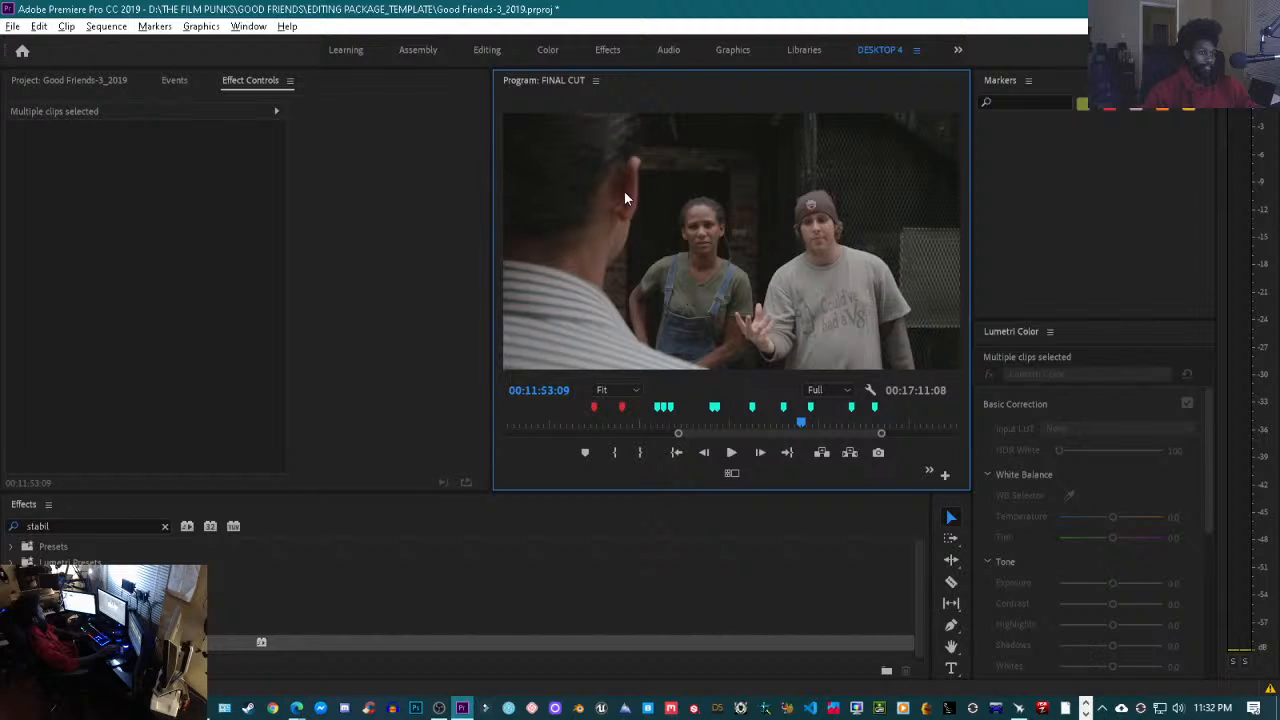
left_click(796, 421)
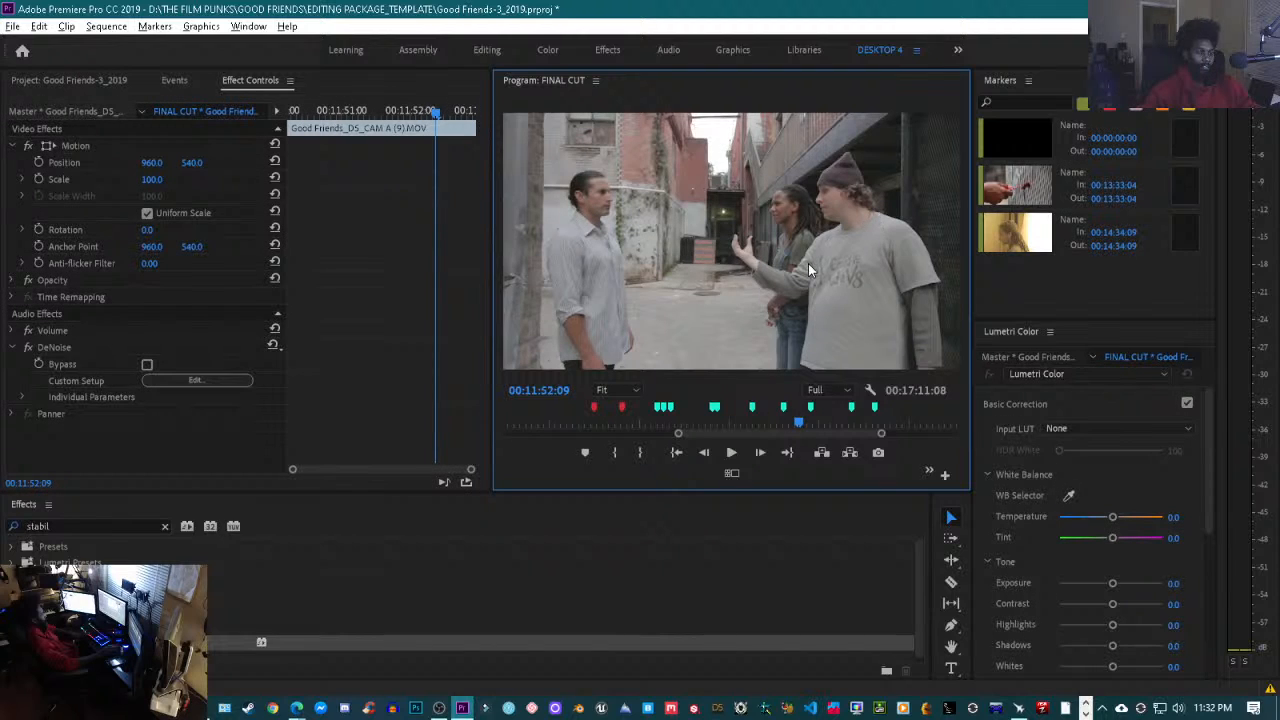
key("space")
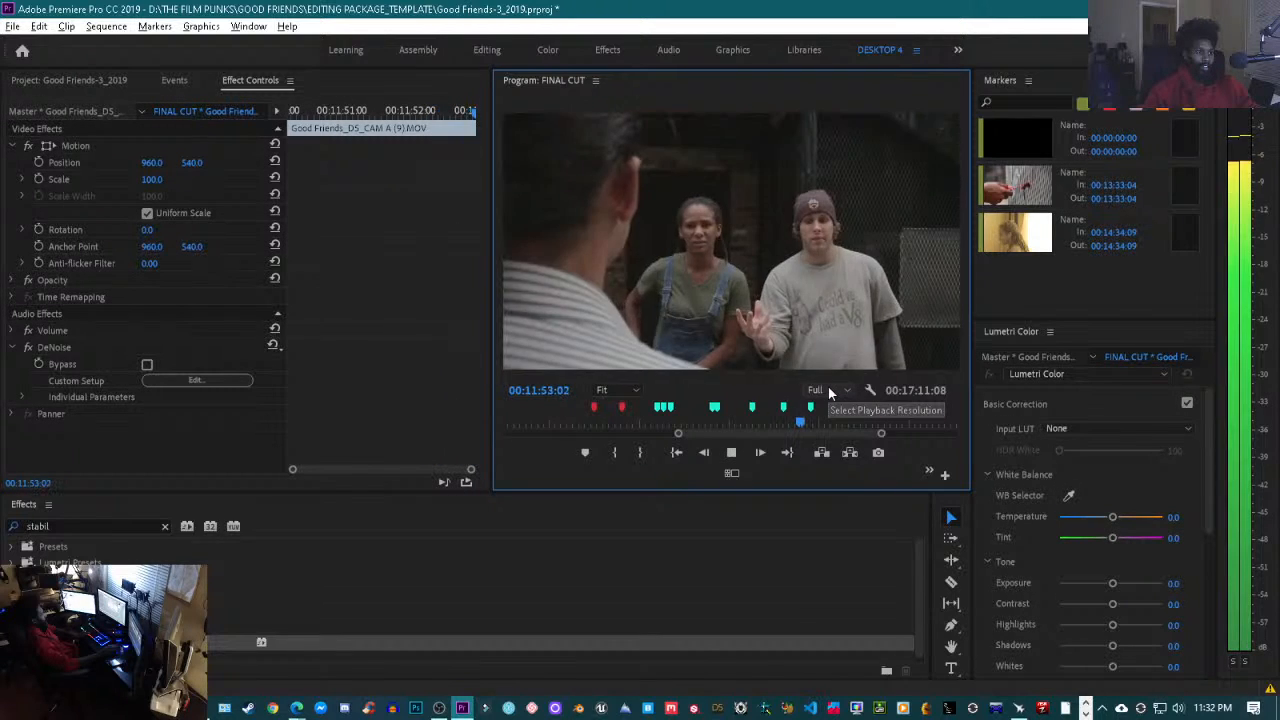
key("space")
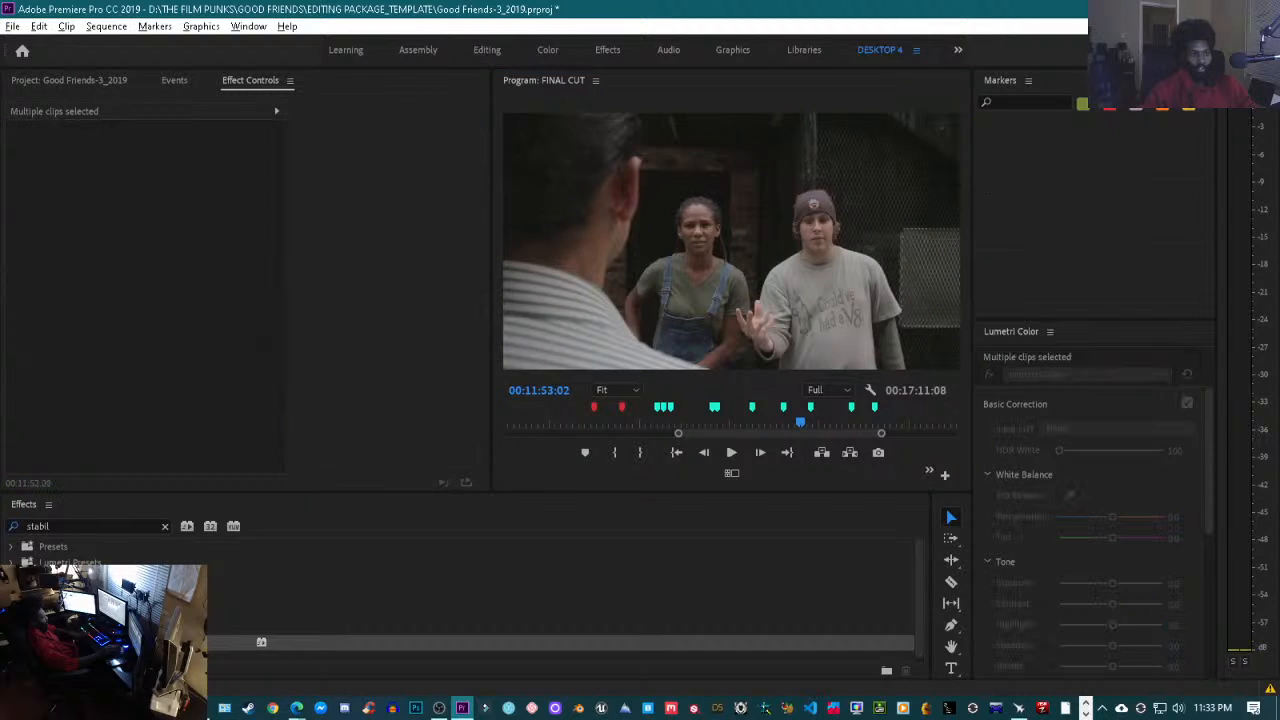
- Trim the end of the wide alley clip and its audio, just before the over-the-shoulder shot, back to 00:11:52:14
left_click(543, 75)
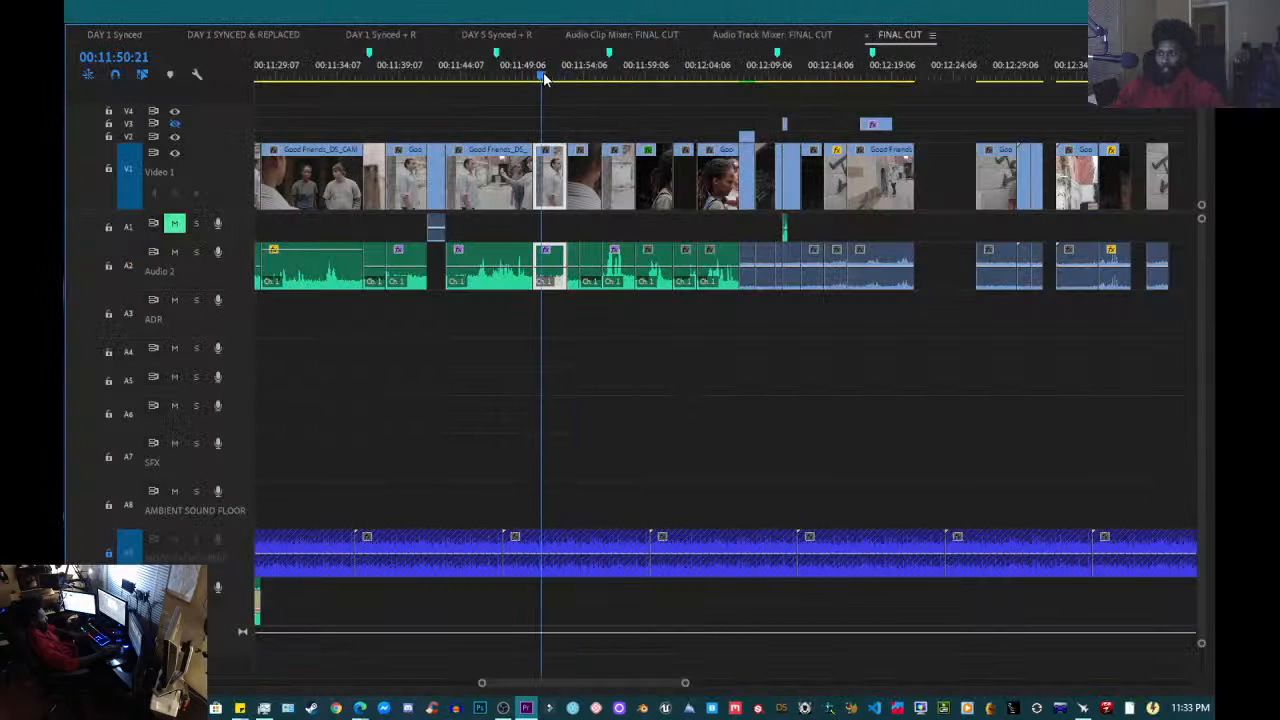
left_click_drag(543, 75, 559, 75)
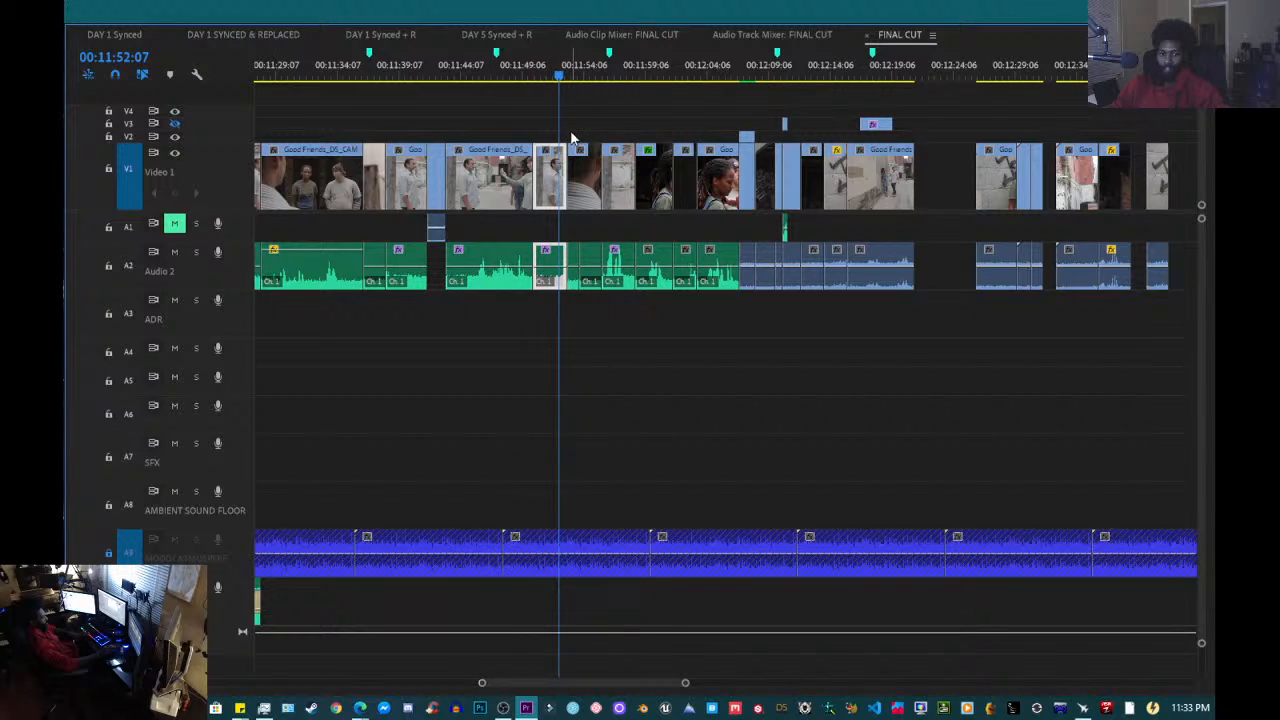
scroll(572, 120, "up", 5)
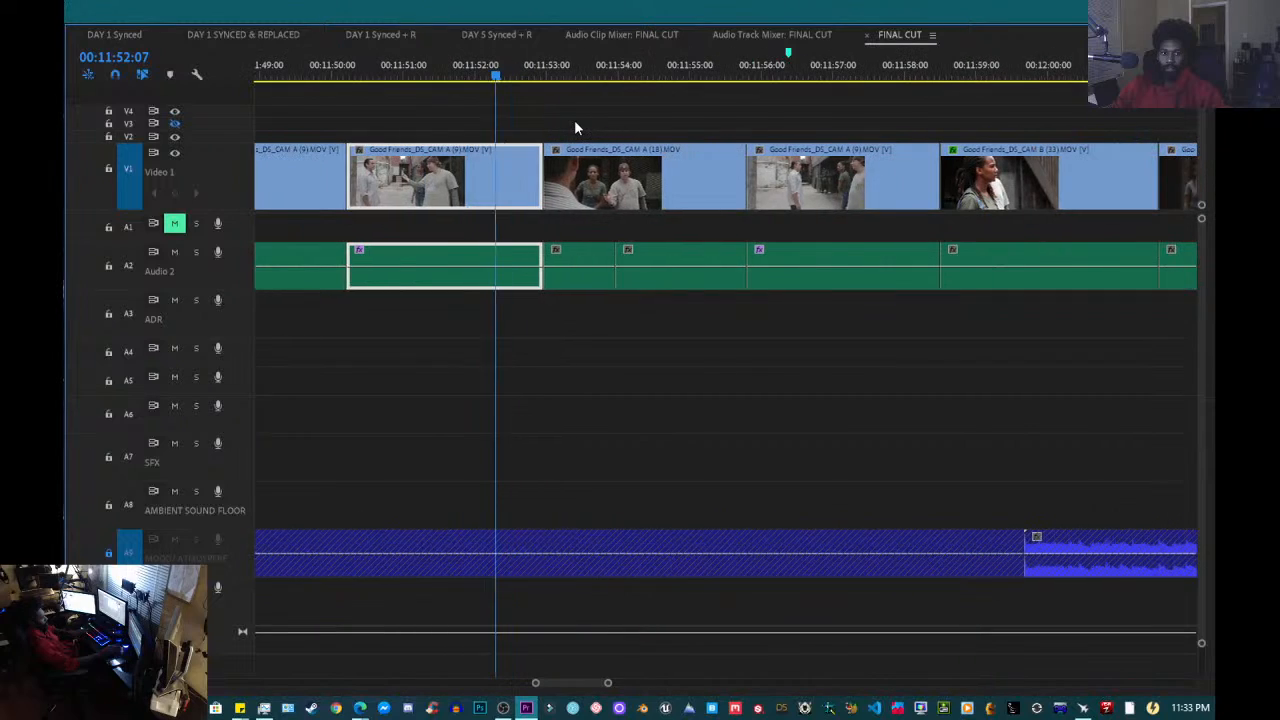
mouse_move(496, 78)
left_mouse_down()
mouse_move(541, 75)
mouse_move(515, 78)
left_mouse_up()
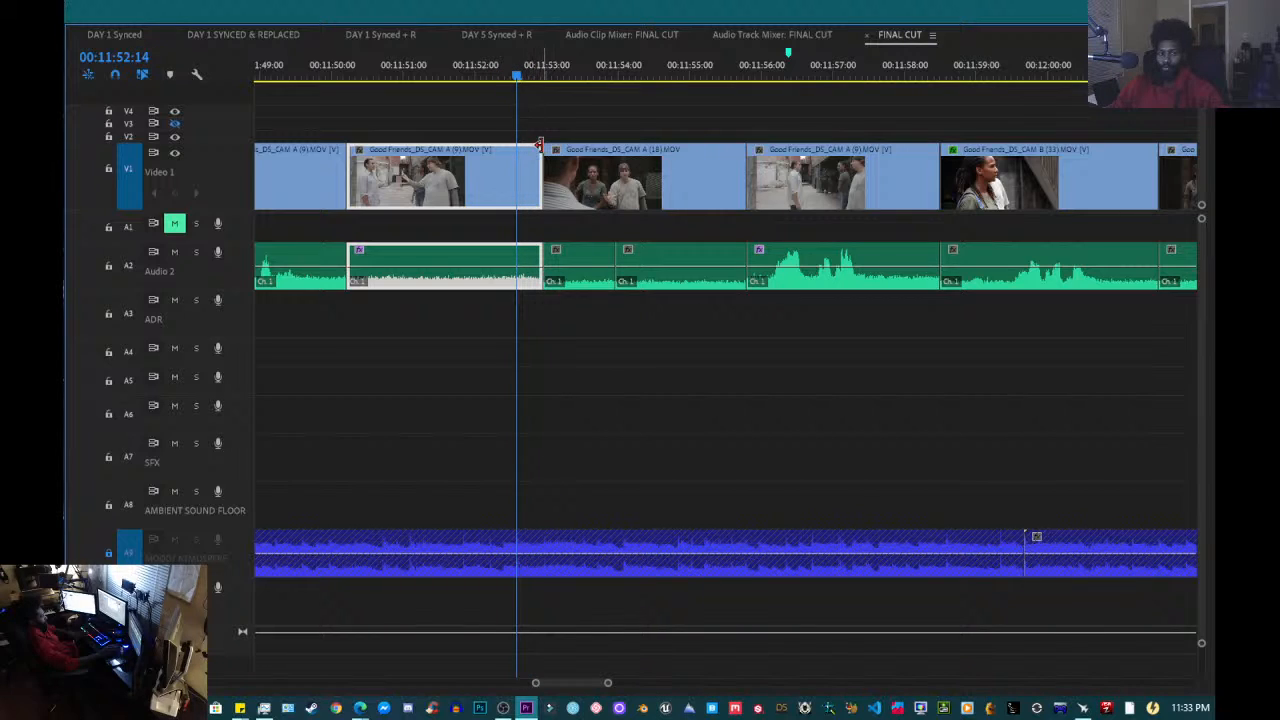
left_click_drag(540, 150, 516, 150)
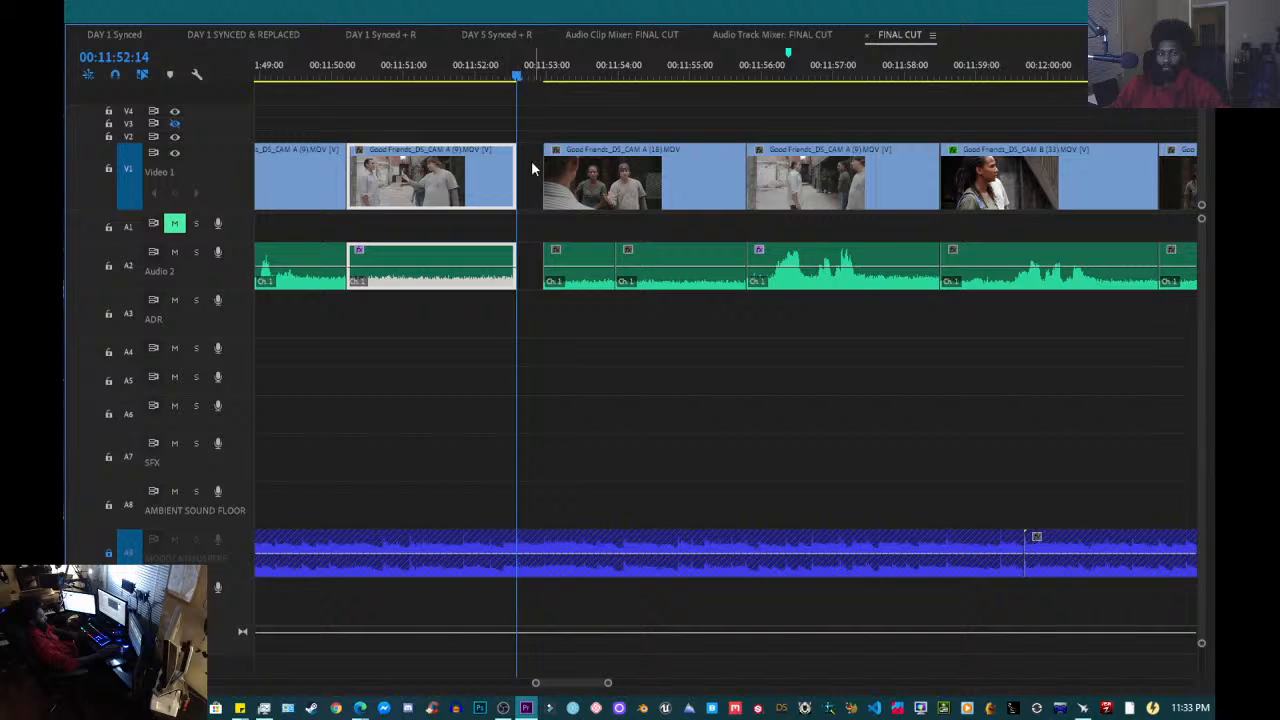
- Close the gap between the trimmed wide alley clip and the over-the-shoulder shot, and replay the cut from about 00:11:50:16
left_click(528, 168)
key("Delete")
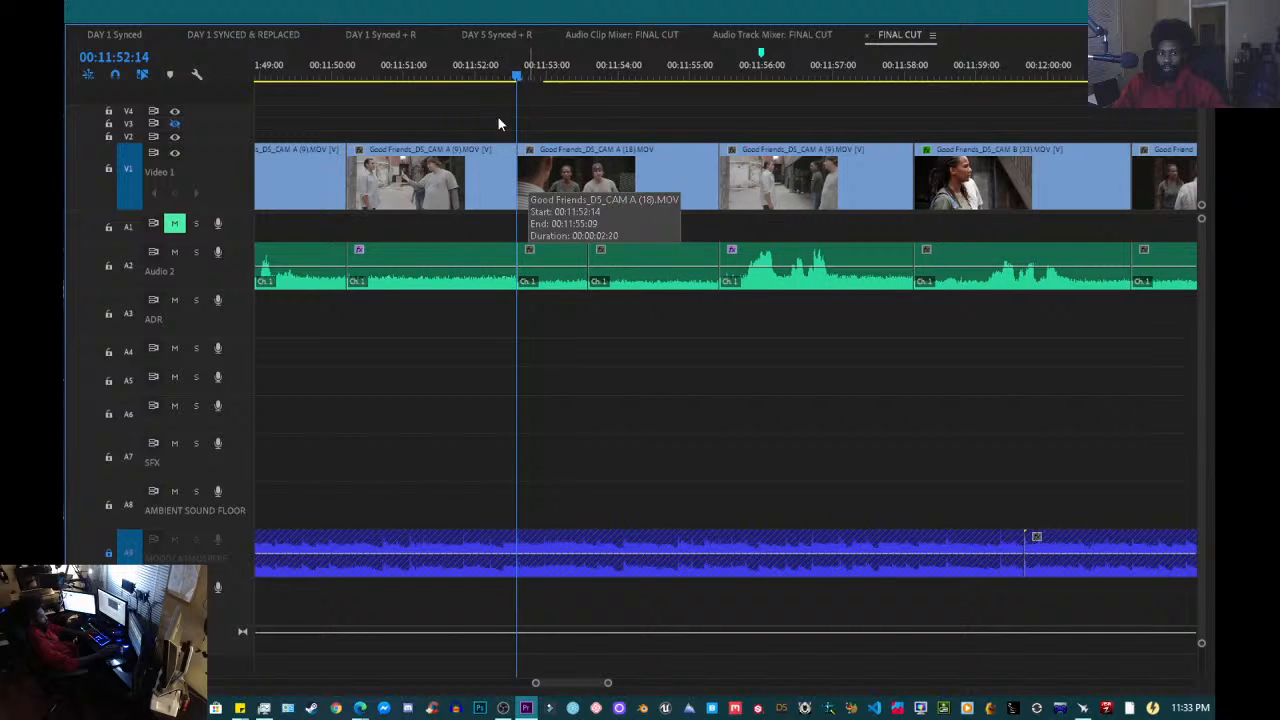
left_click(448, 75)
left_click(378, 75)
key("grave")
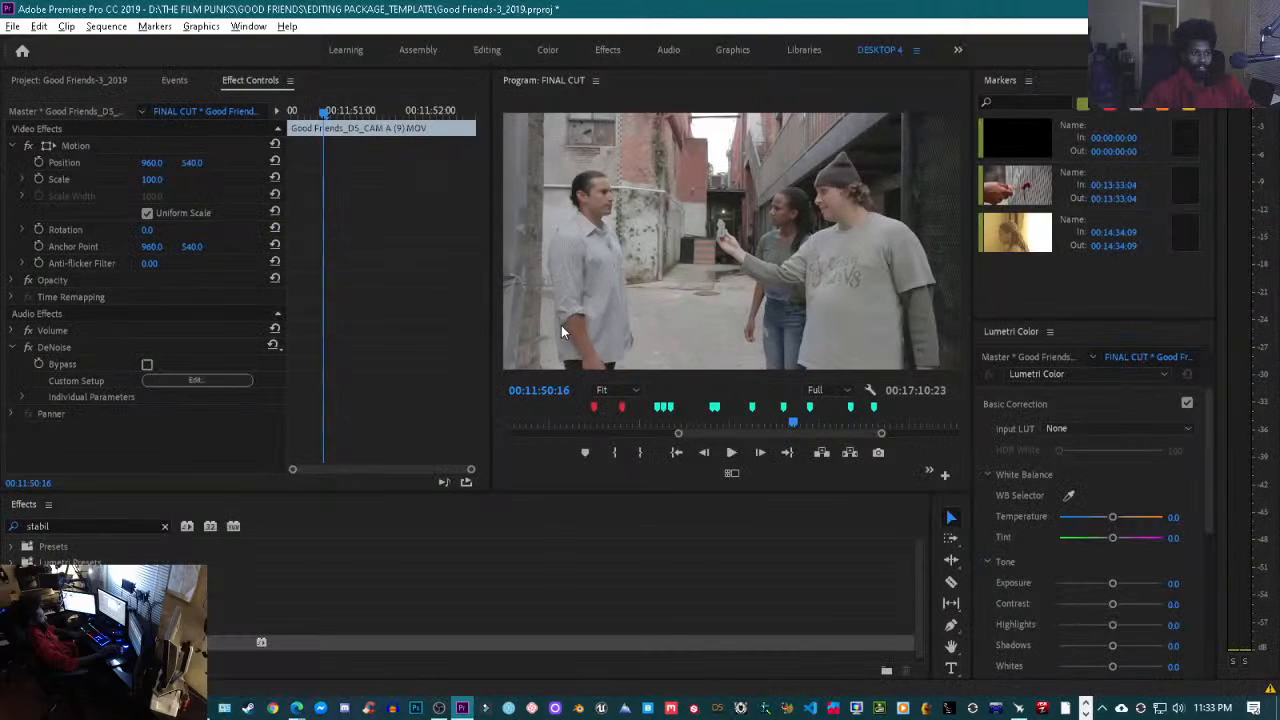
key("space")
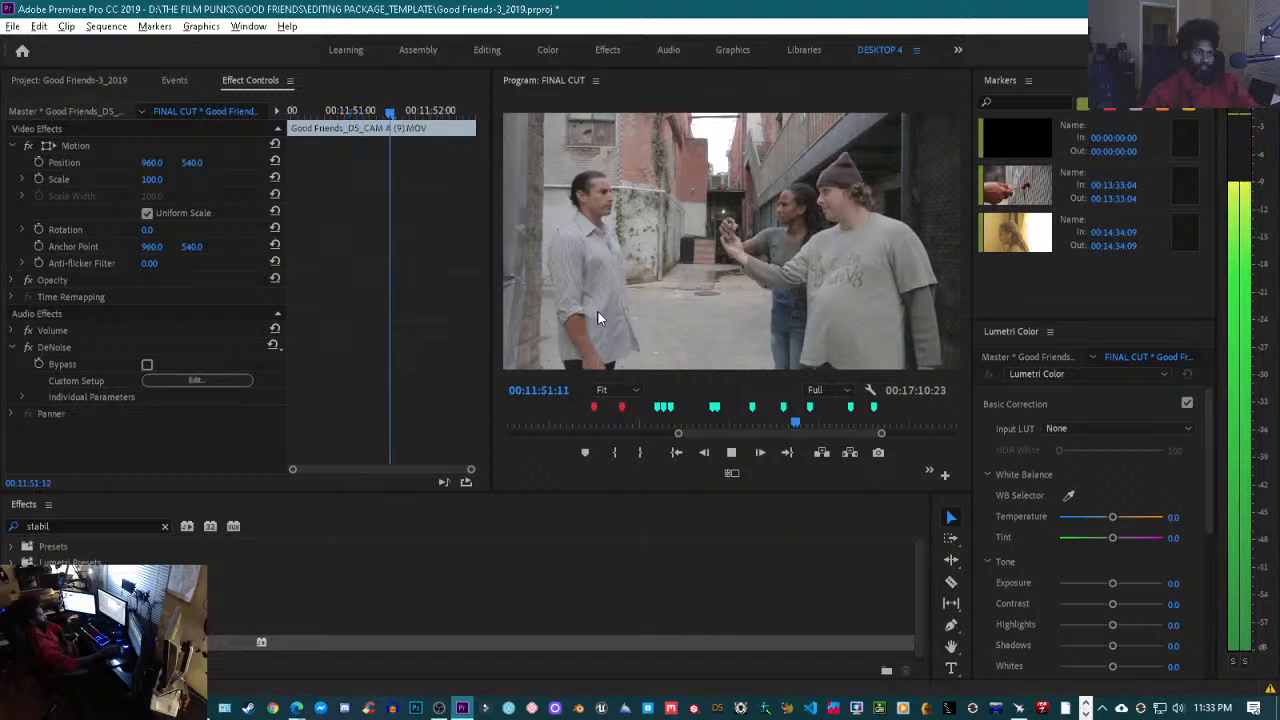
key("space")
key("ctrl+a")
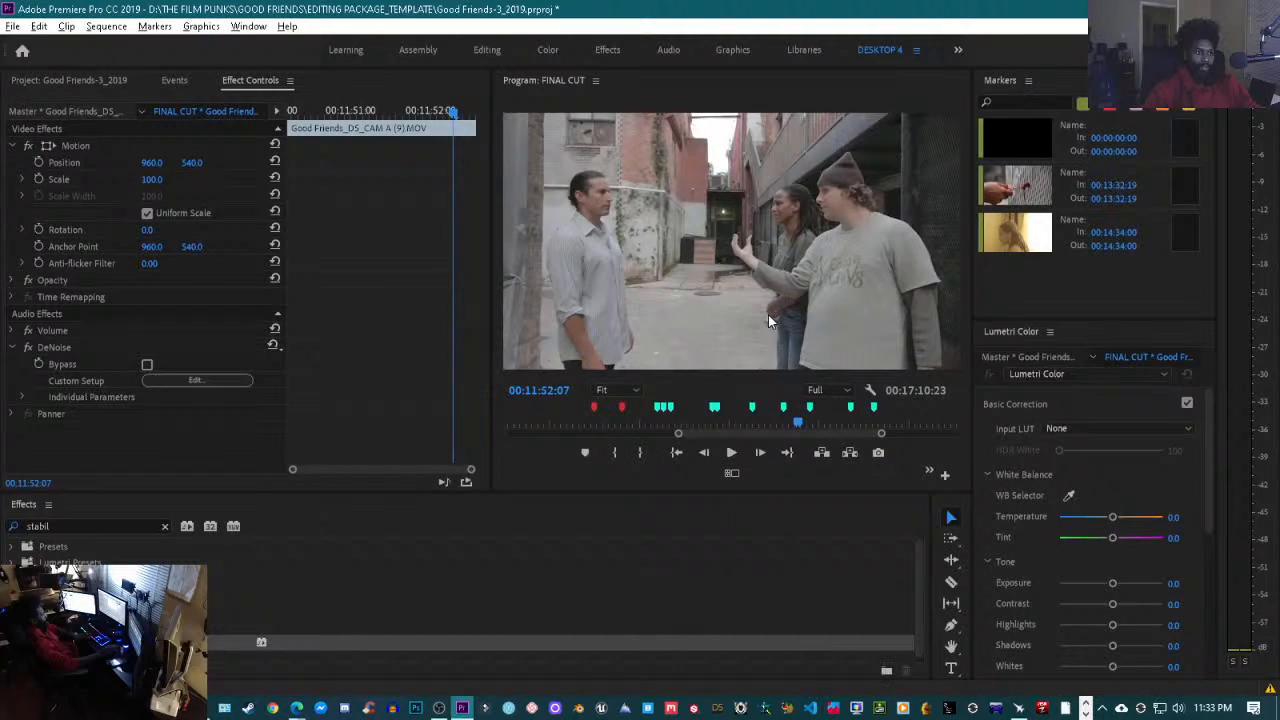
key("space")
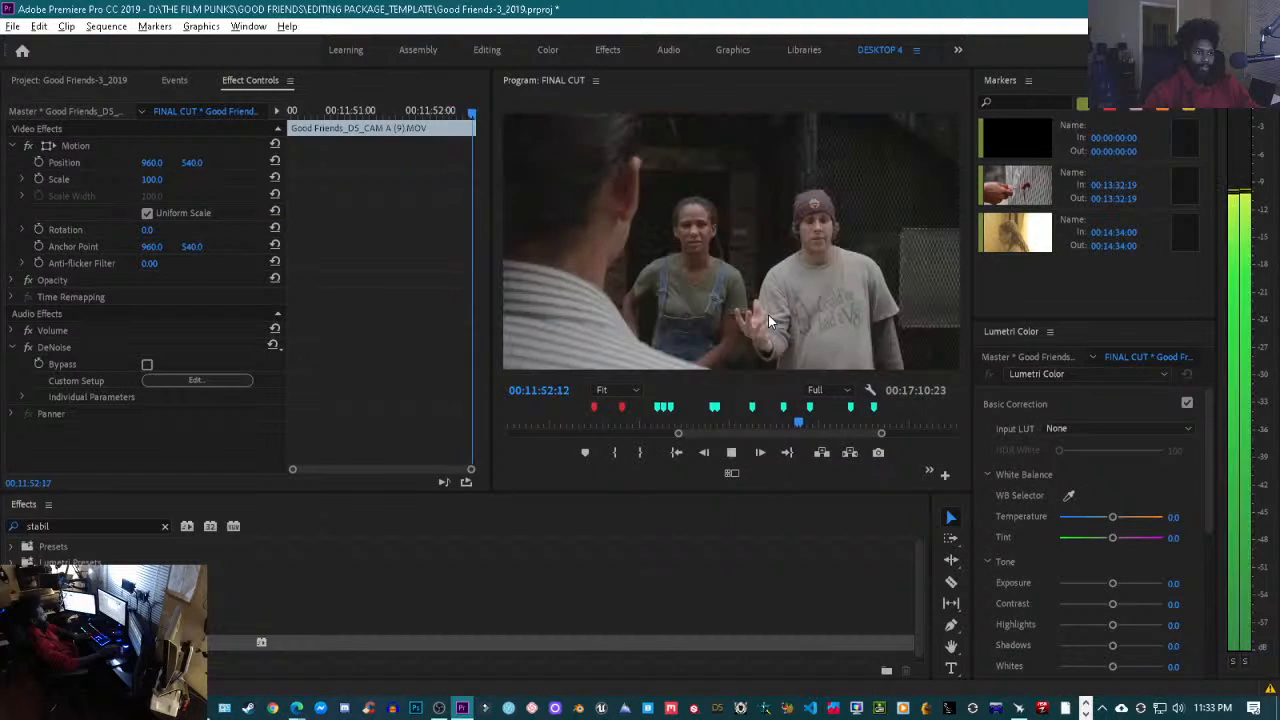
key("space")
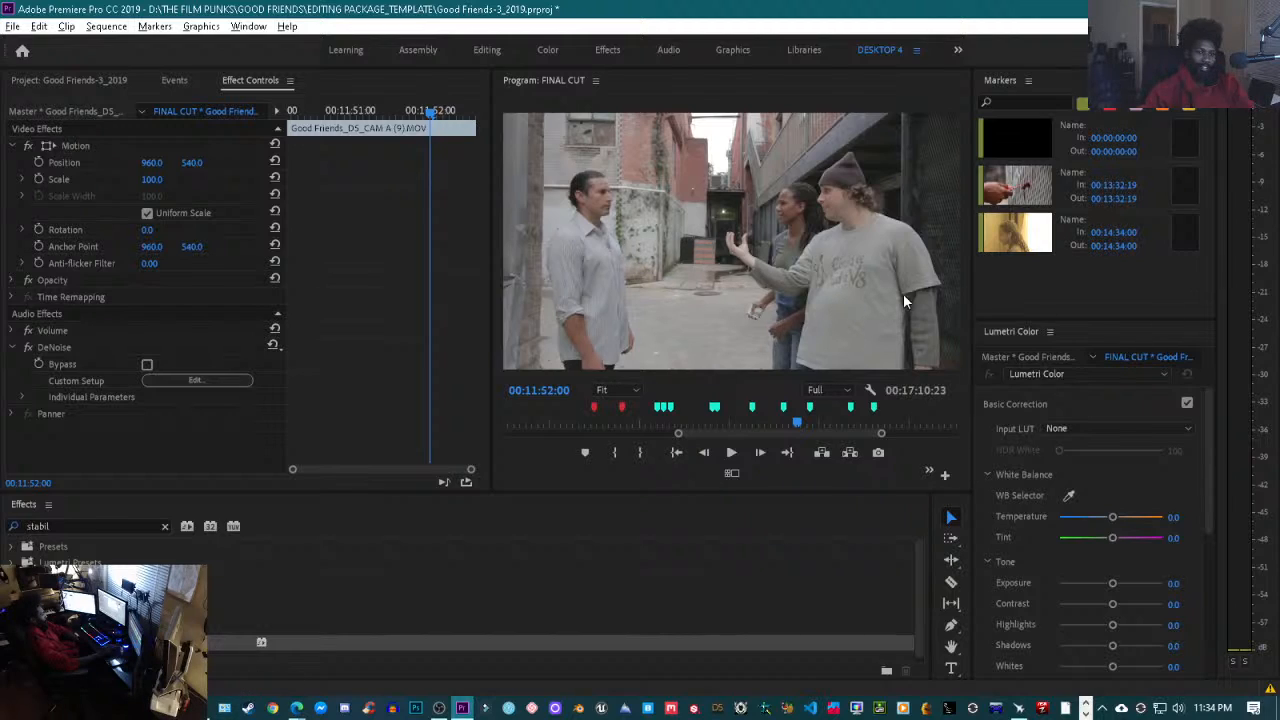
- Undo the gap removal and the end trim of the wide alley clip, and replay the cut to the over-the-shoulder shot
key("ctrl+z")
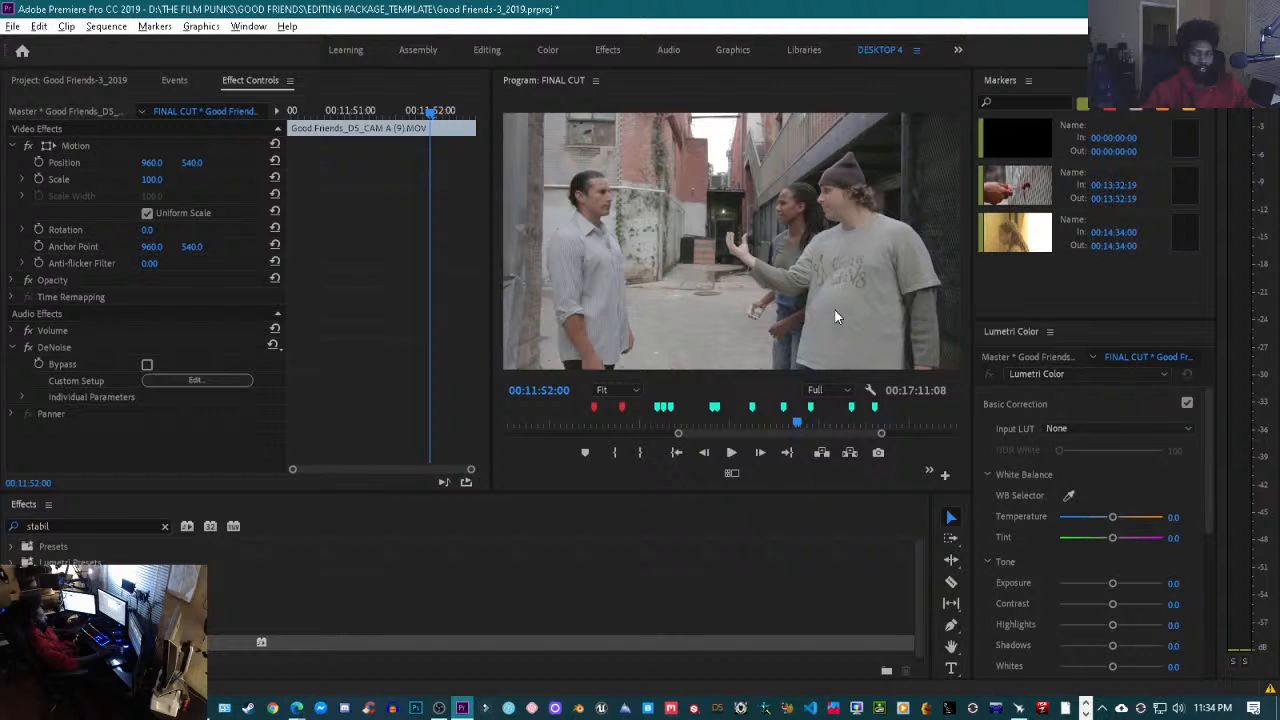
key("space")
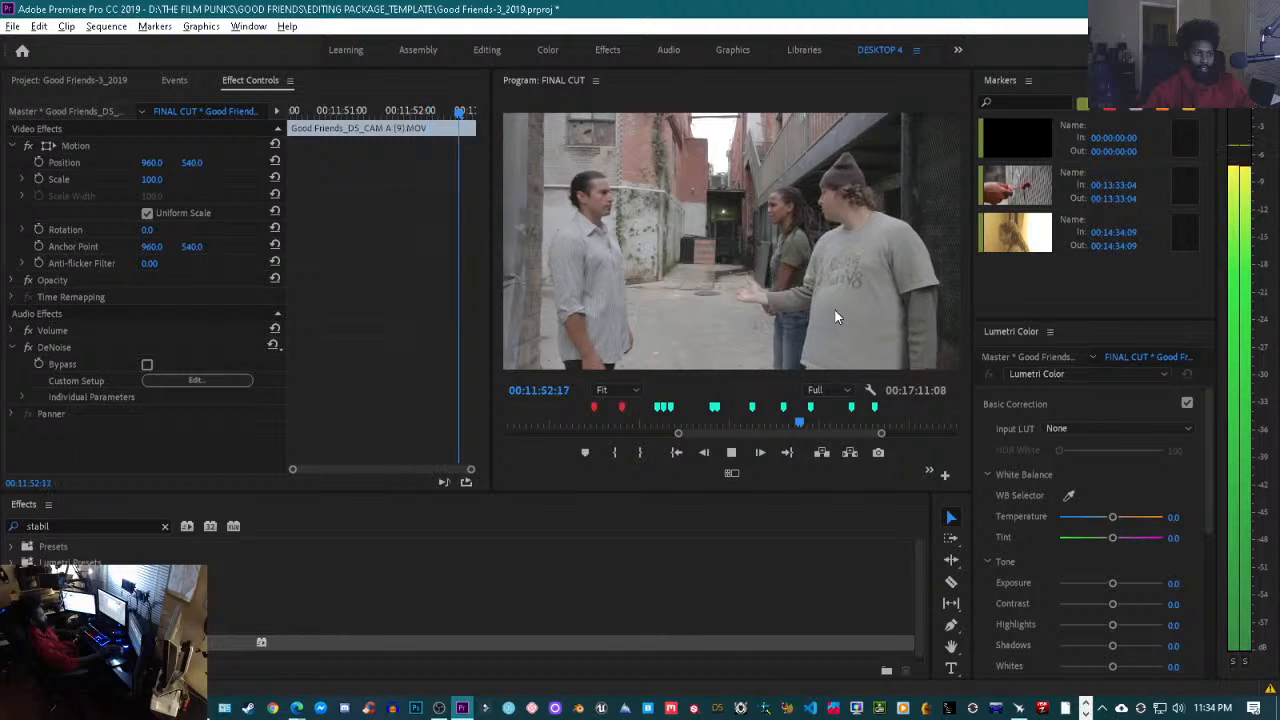
key("space")
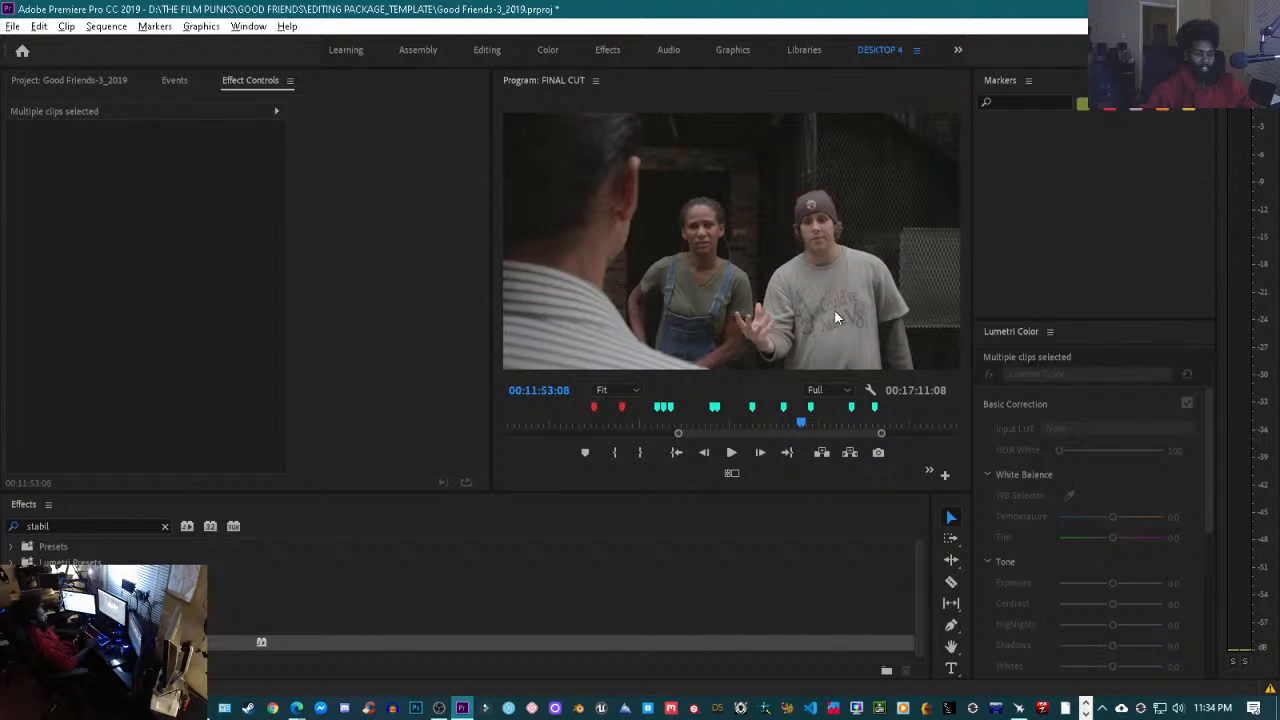
left_click_drag(565, 72, 469, 85)
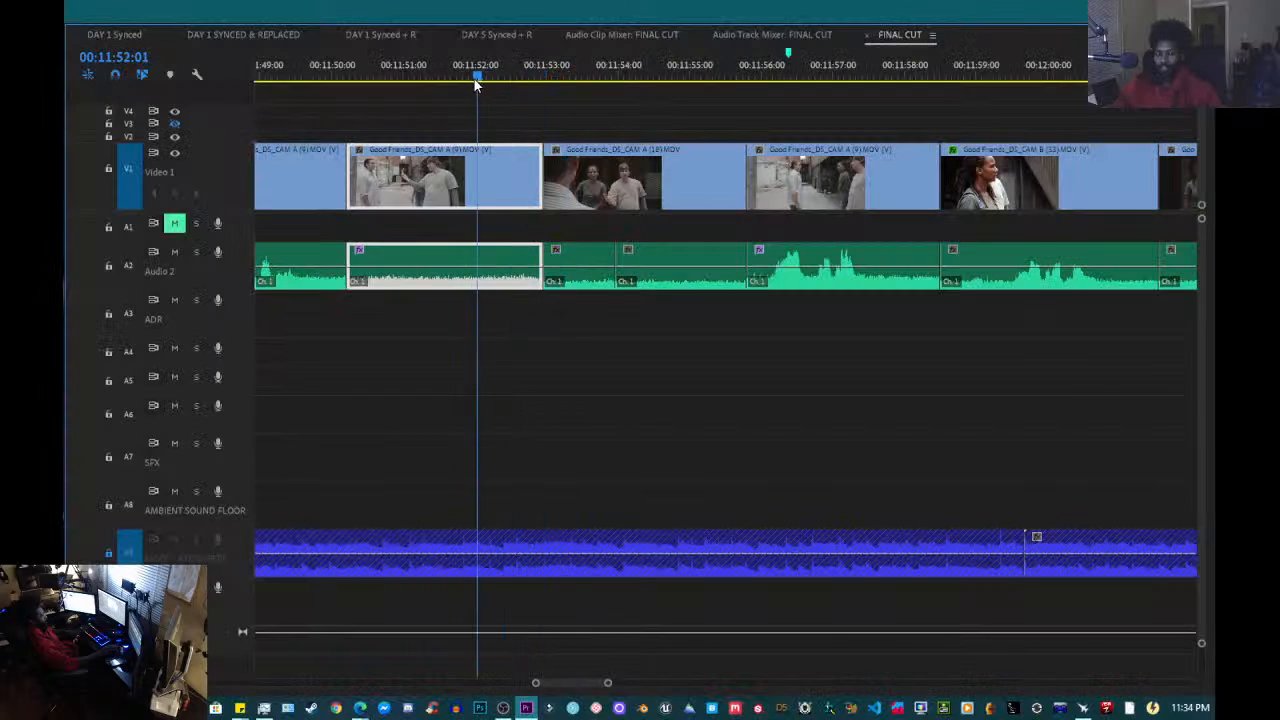
key("space")
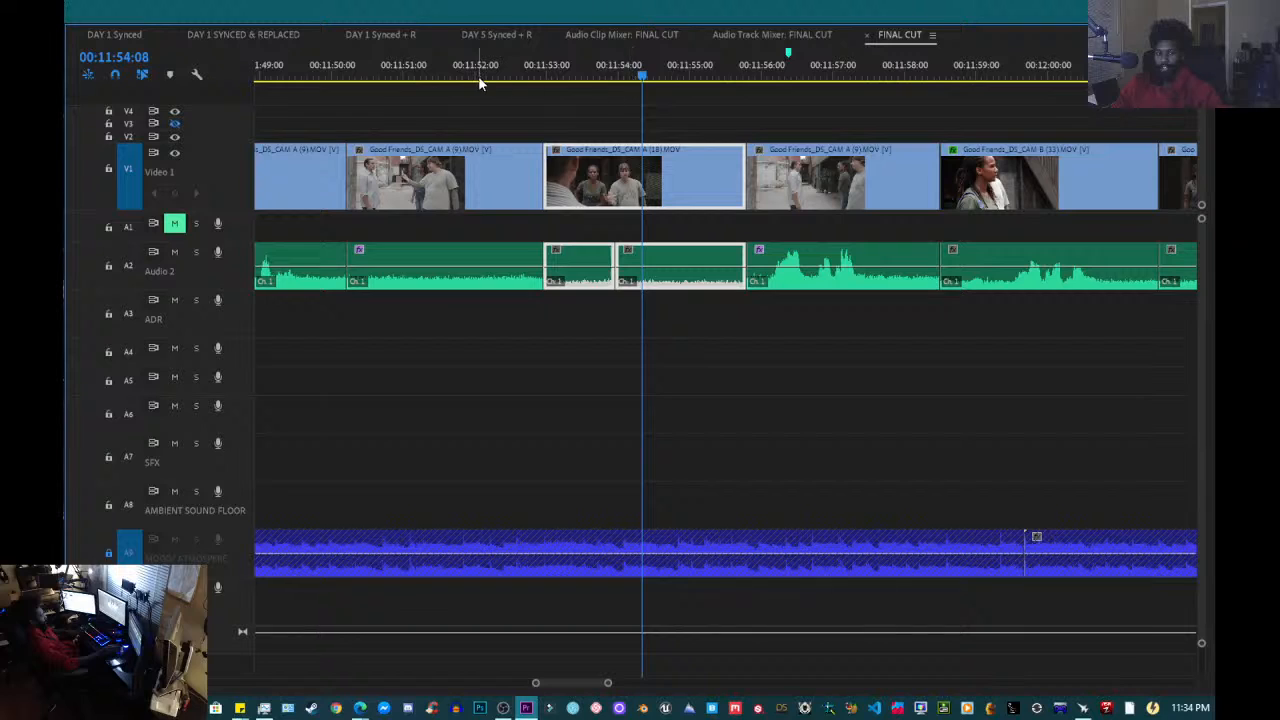
left_click_drag(479, 83, 449, 78)
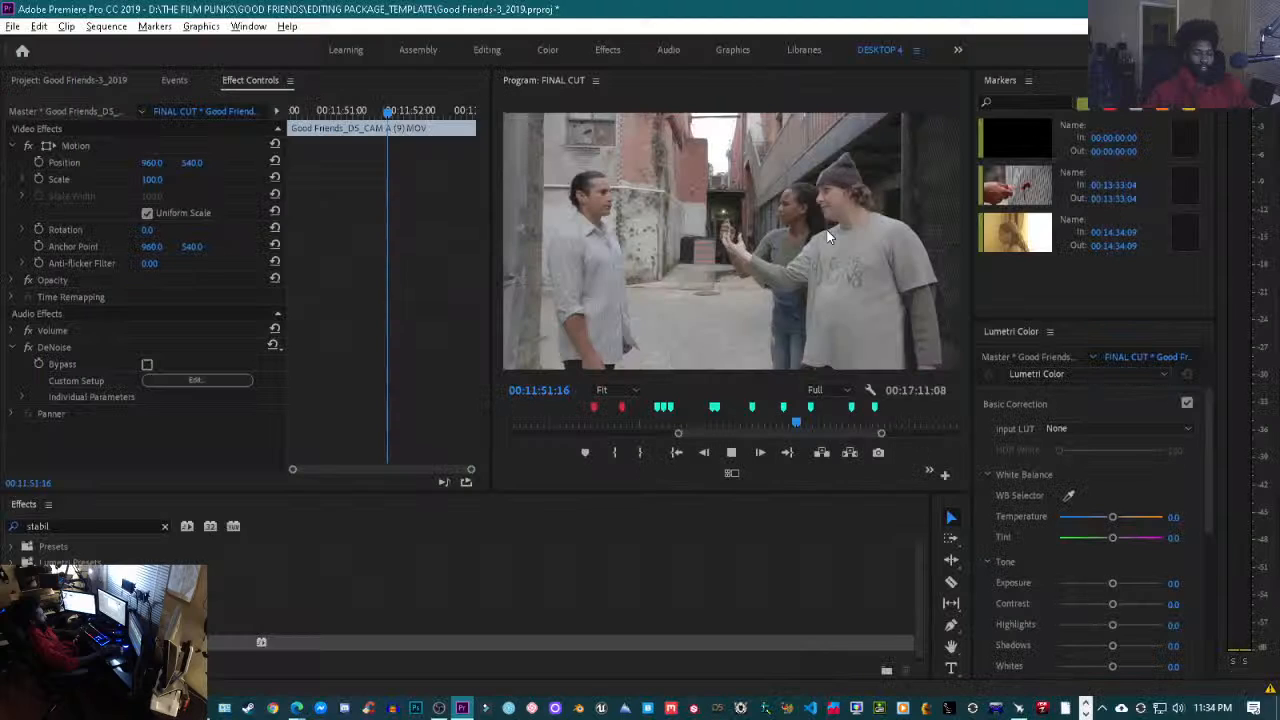
key("space")
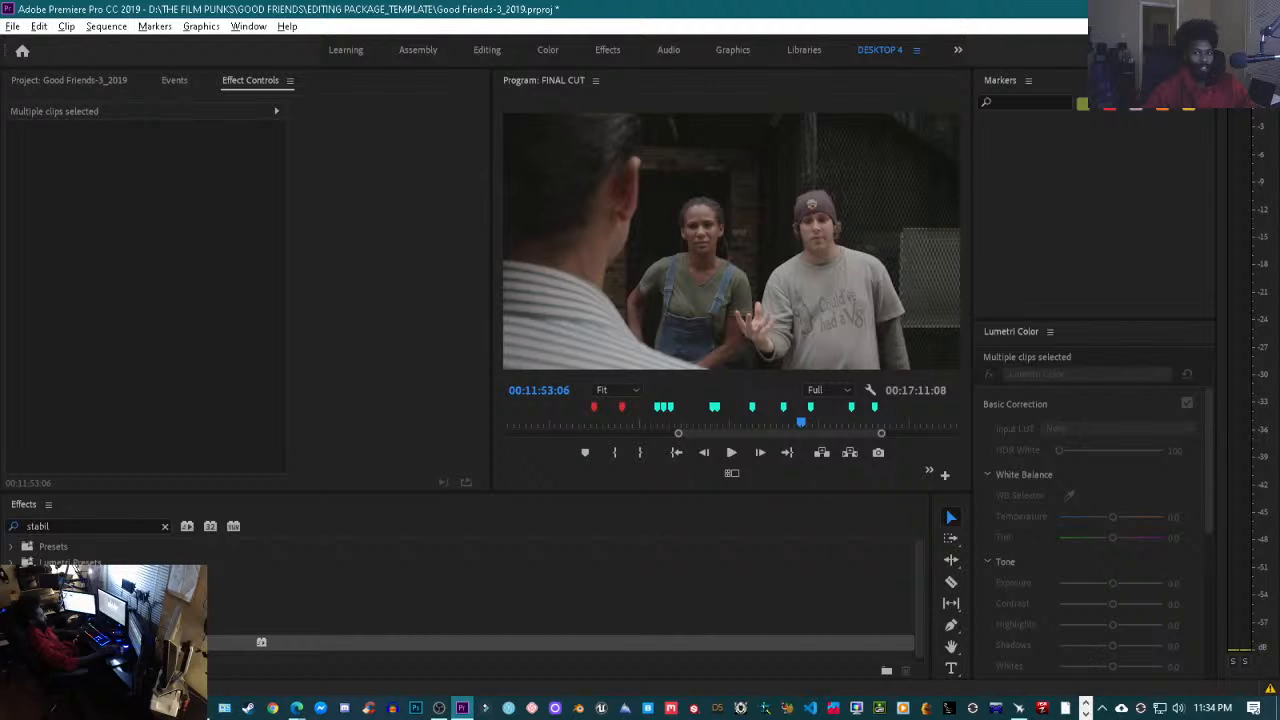
- Trim the end of the wide alley clip and its audio back to 00:11:52:08 and close the gap before the over-the-shoulder shot
key("Left")
key("Left")
key("Left")
key("Left")
key("Left")
key("Left")
key("Left")
key("Left")
key("Left")
key("Left")
key("Left")
key("Left")
key("Left")
key("Left")
key("Left")
key("Left")
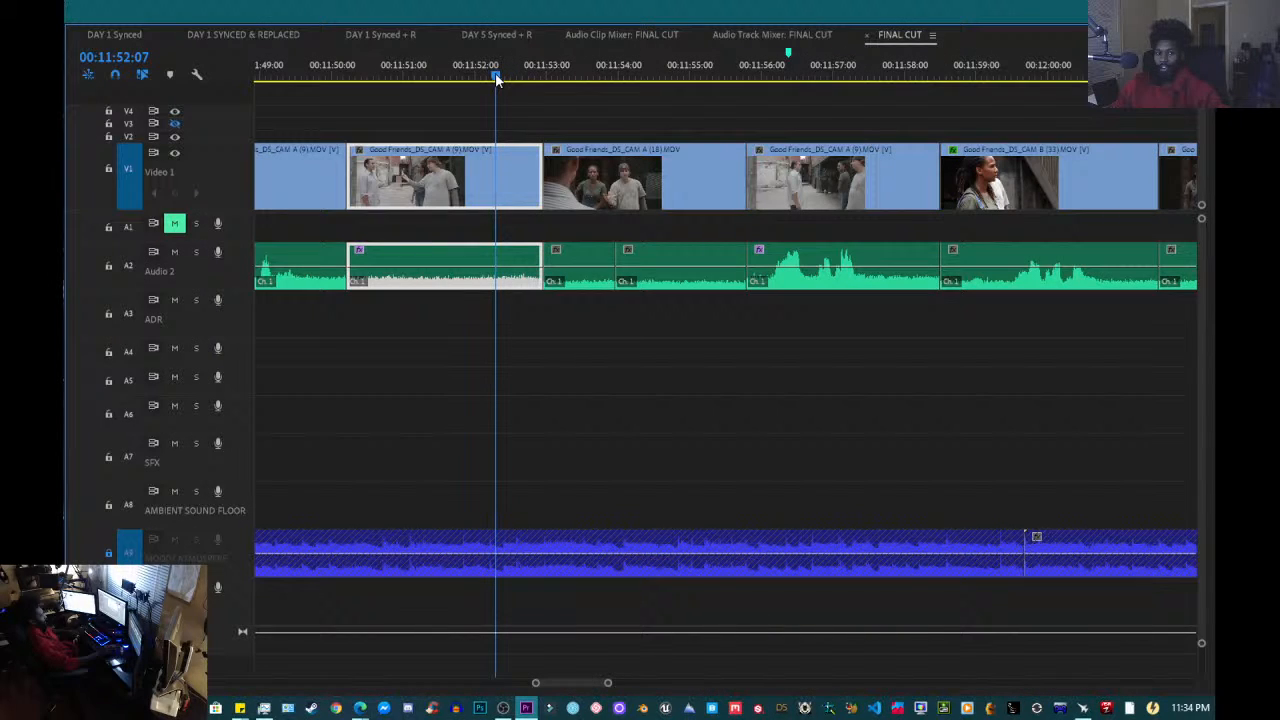
mouse_move(496, 75)
left_mouse_down()
mouse_move(524, 71)
mouse_move(476, 77)
mouse_move(520, 74)
mouse_move(500, 75)
left_mouse_up()
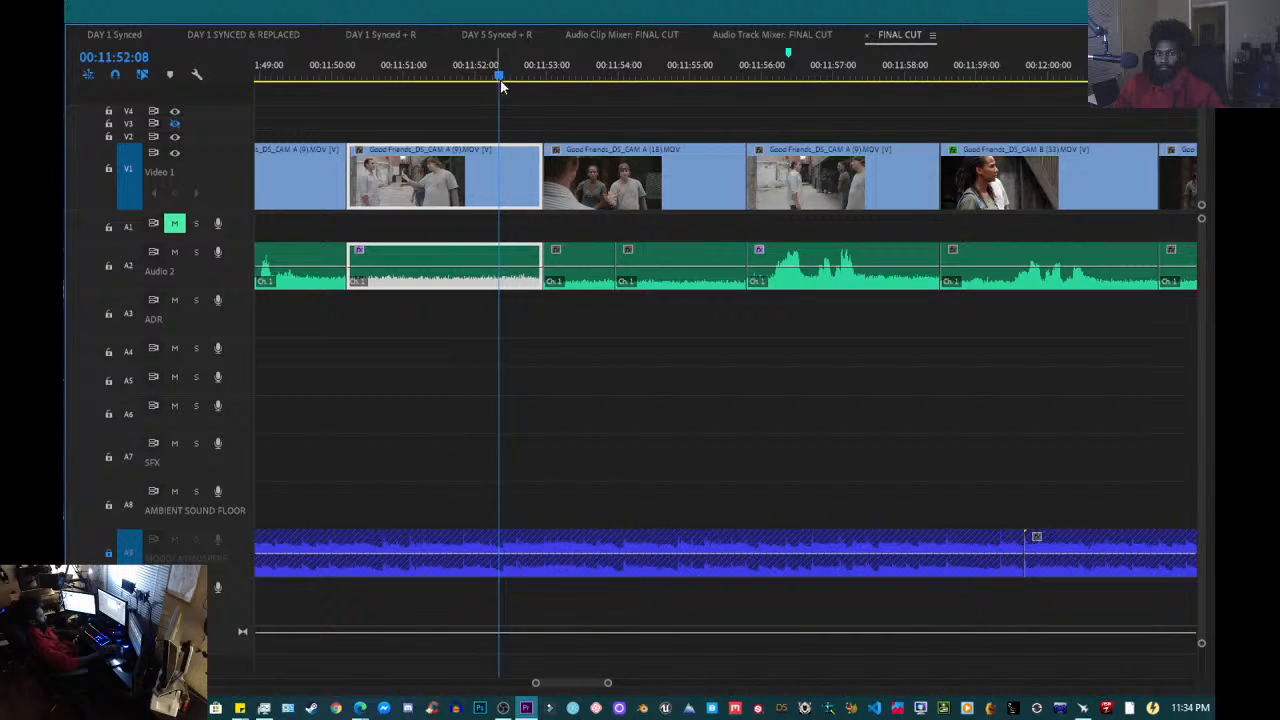
left_click_drag(540, 169, 495, 169)
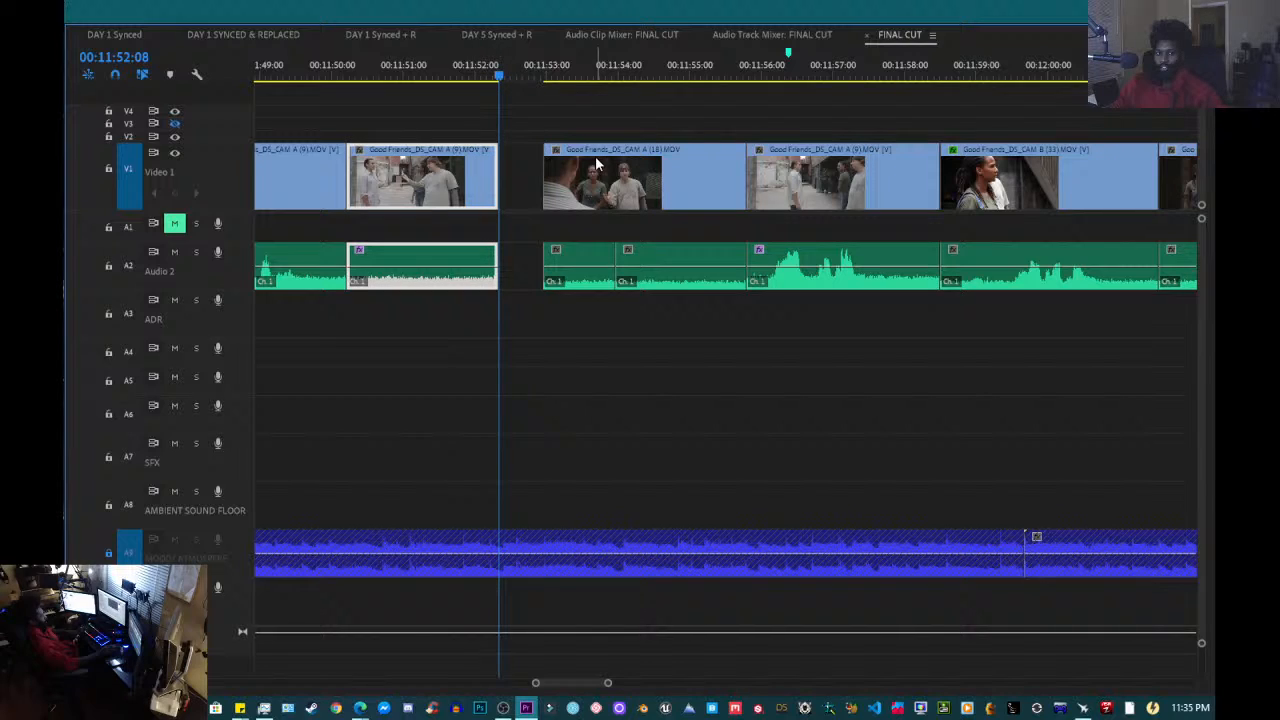
left_click(522, 176)
key("Delete")
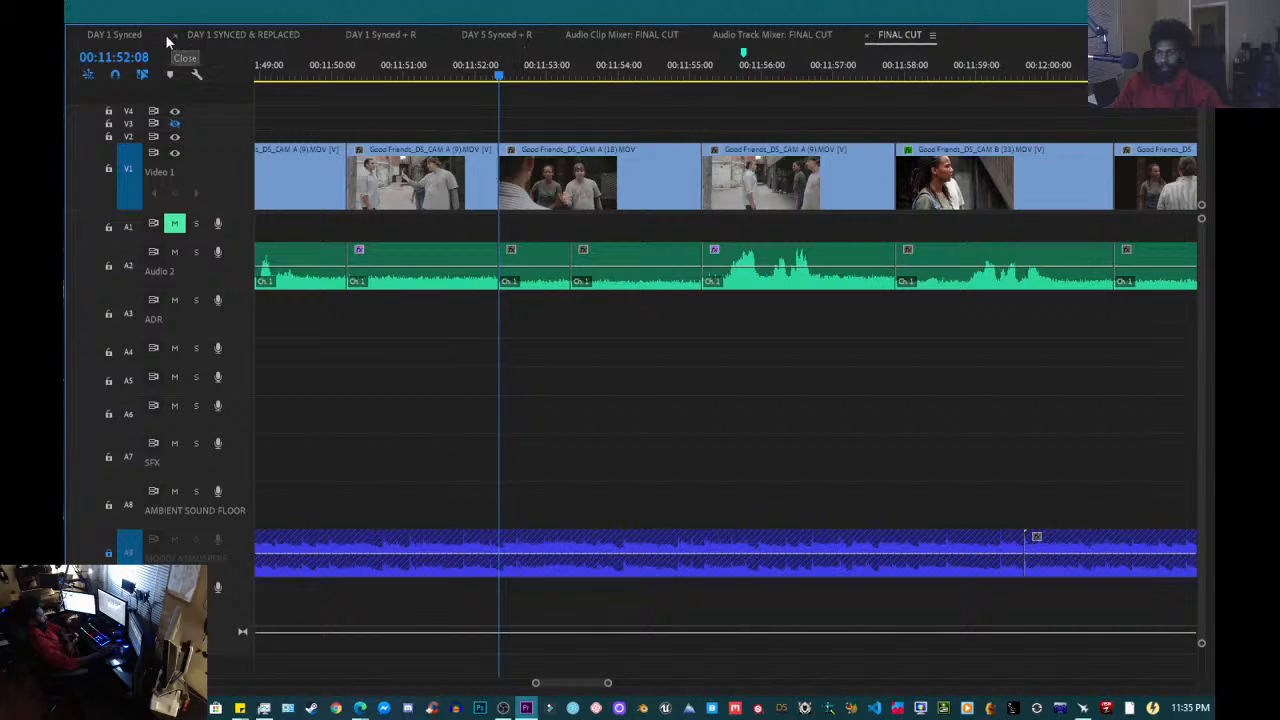
- Replay the tightened cut from the wide alley shot to the over-the-shoulder shot, starting at about 00:11:51:01
left_click(404, 68)
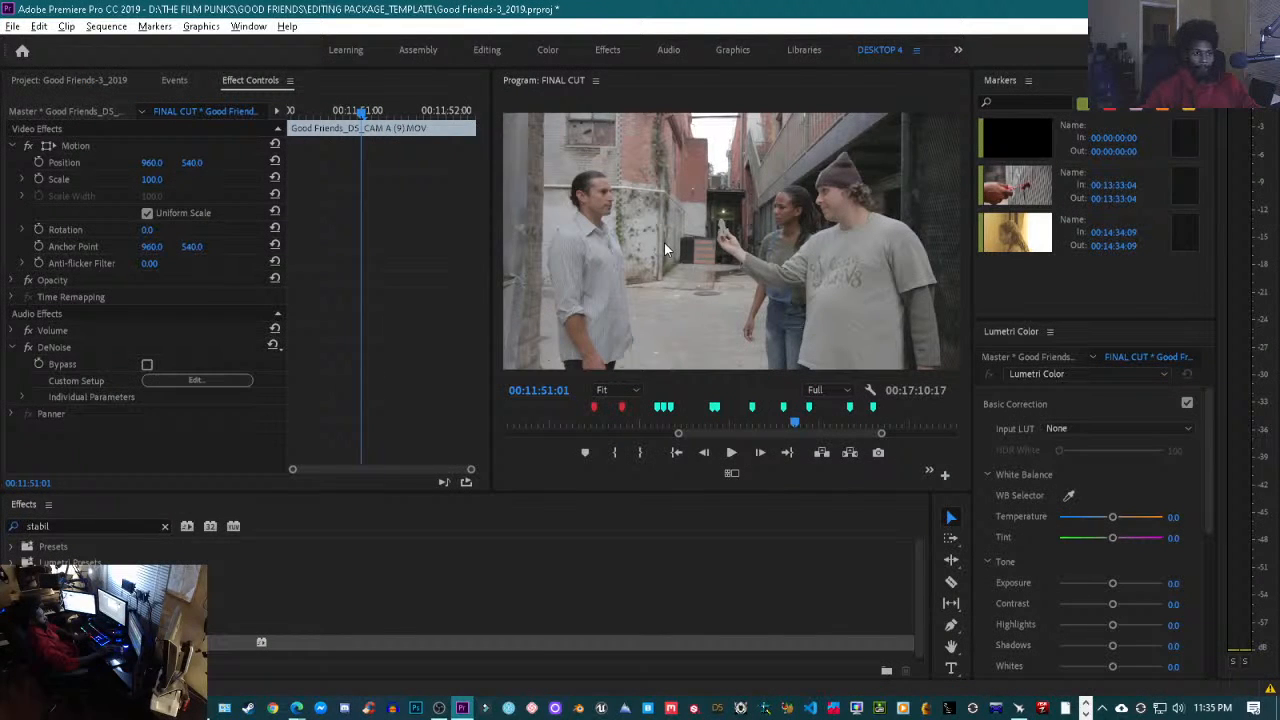
key("space")
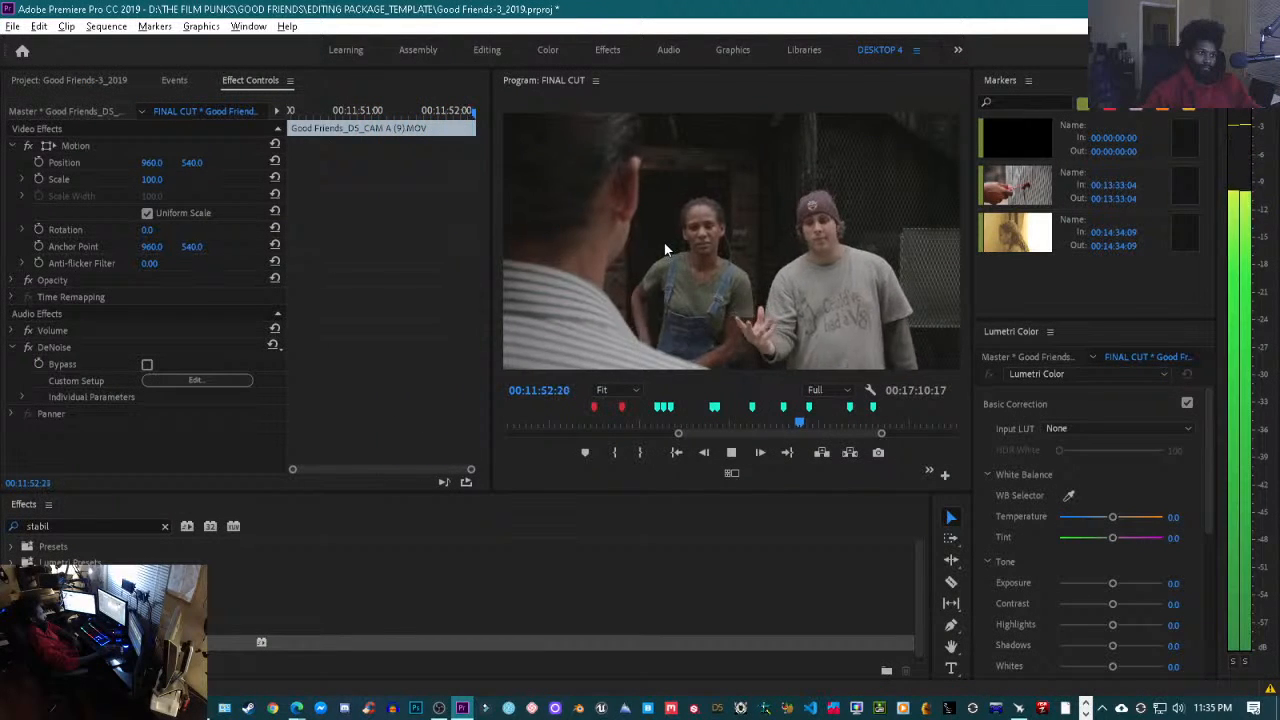
key("space")
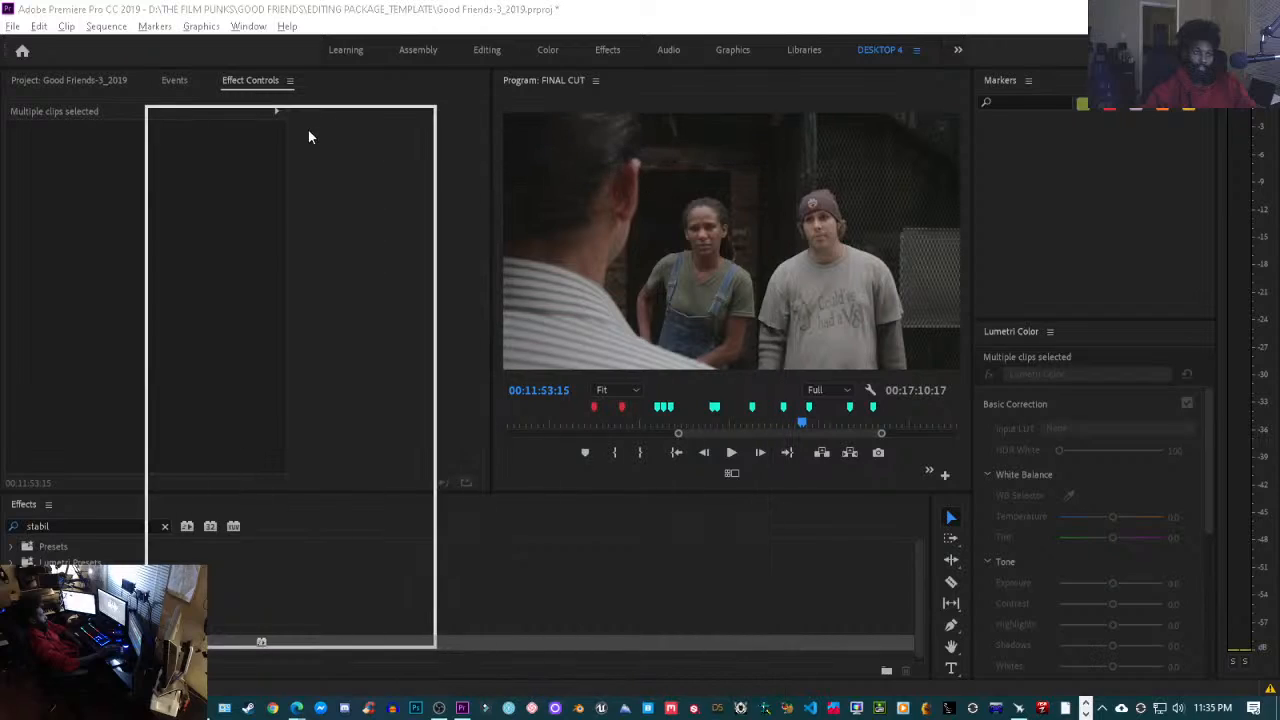
- Bring up the Good Friends editing notes in the sticky note and look through them down to the SCENE 4 section
left_click_drag(309, 131, 309, 131)
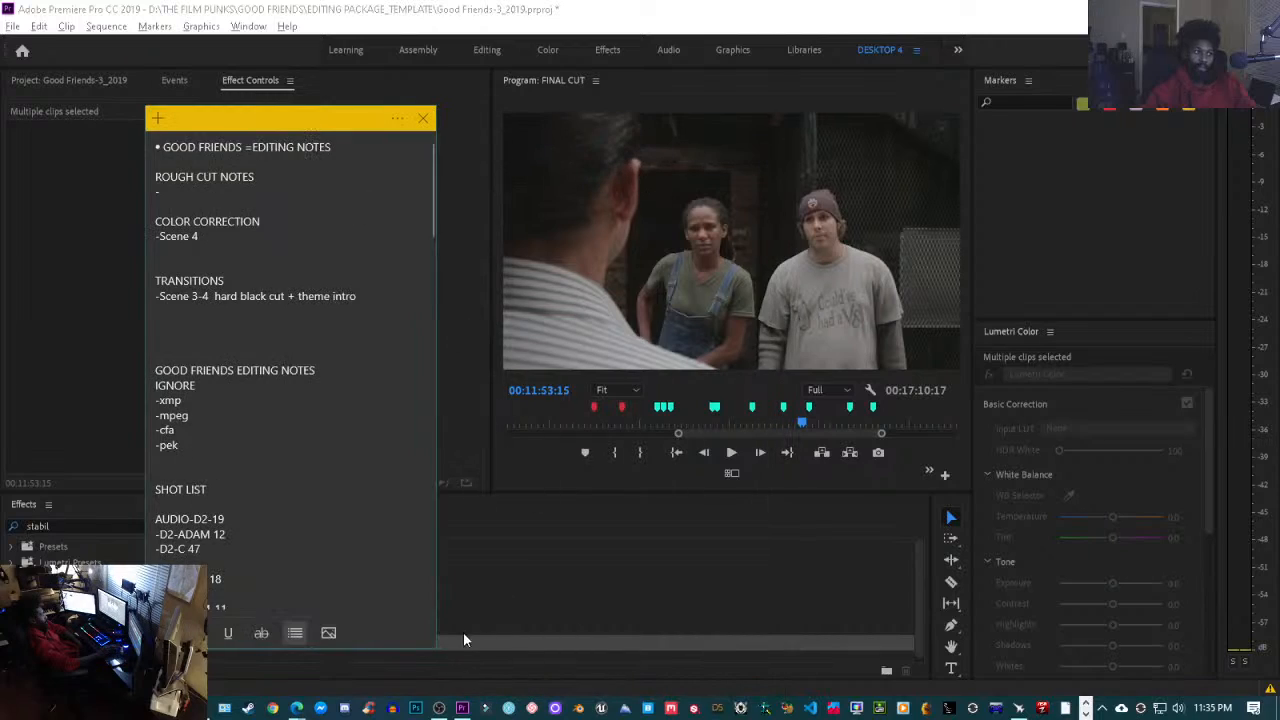
left_click(316, 265)
left_click(330, 338)
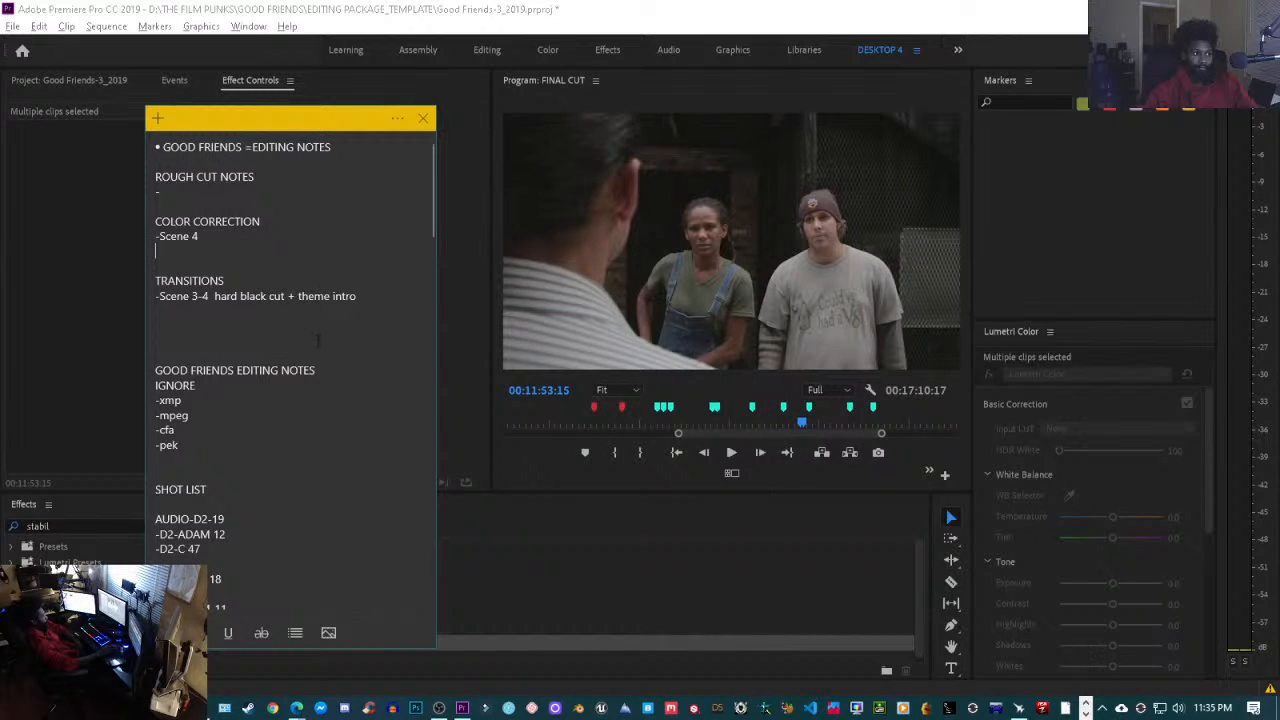
scroll(318, 341, "down", 10)
scroll(339, 345, "up", 10)
left_click(305, 268)
key("Down")
key("Down")
key("Down")
key("Down")
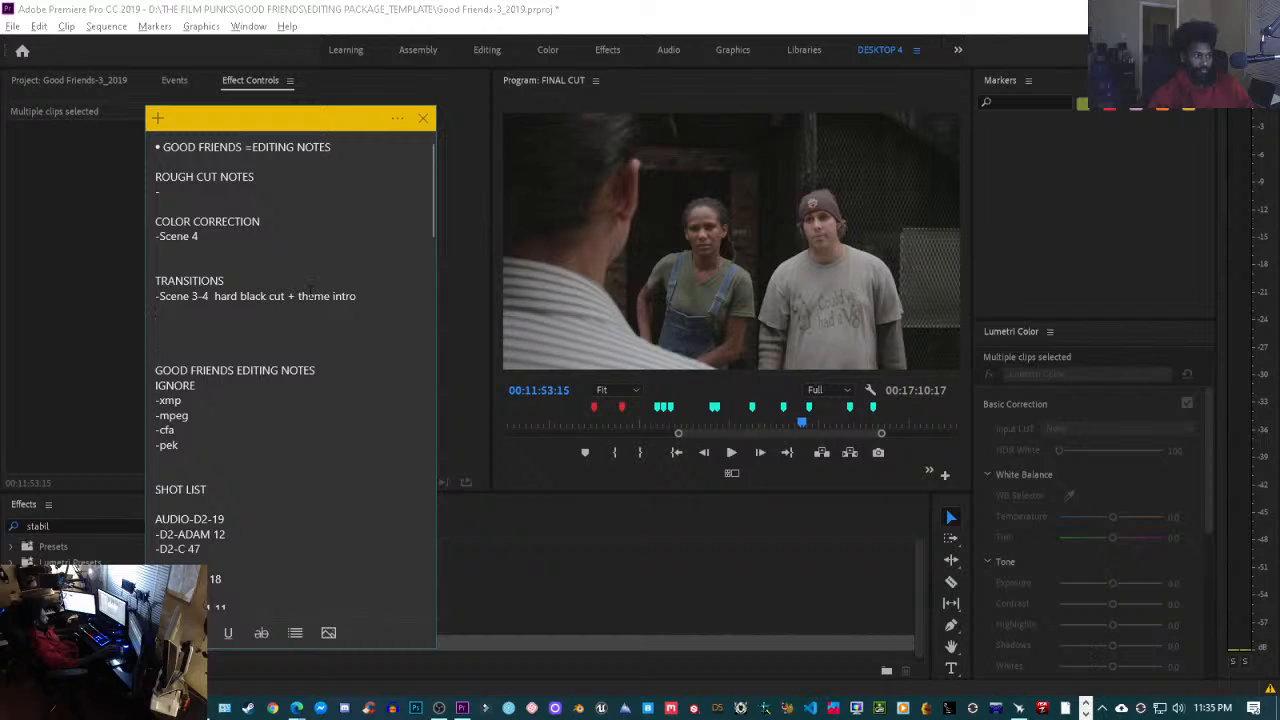
scroll(310, 291, "down", 15)
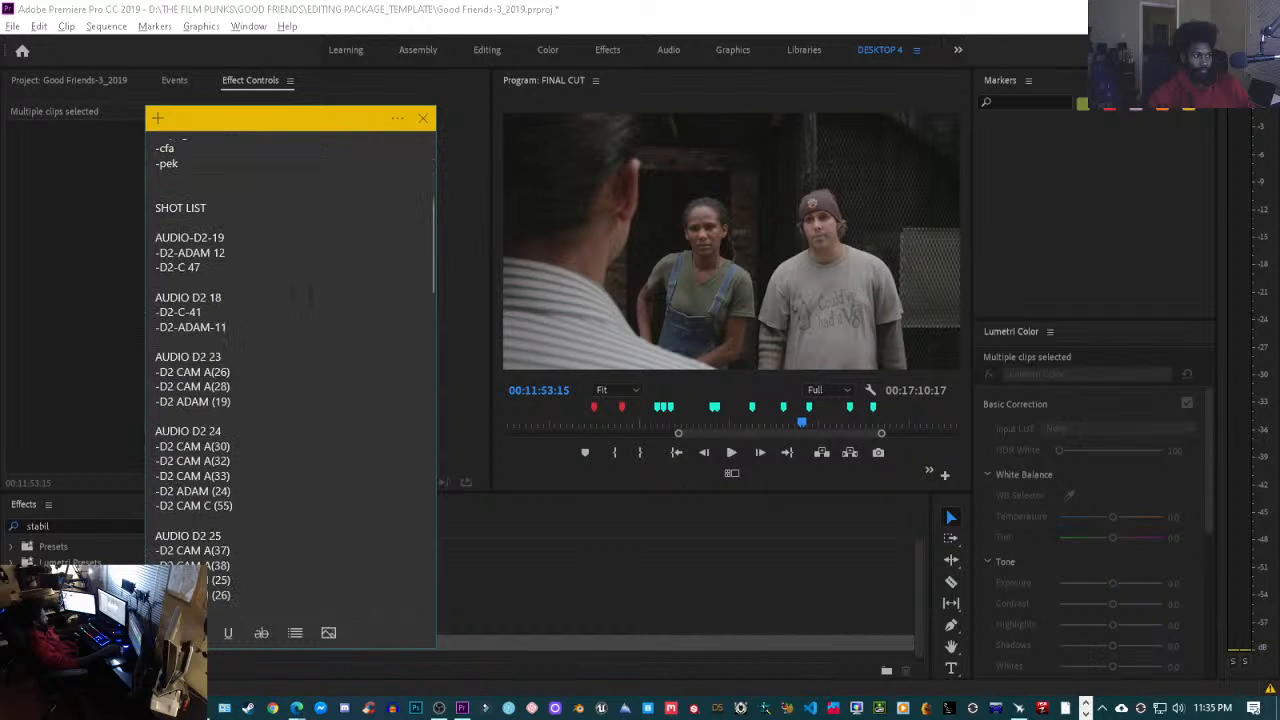
scroll(307, 291, "up", 3)
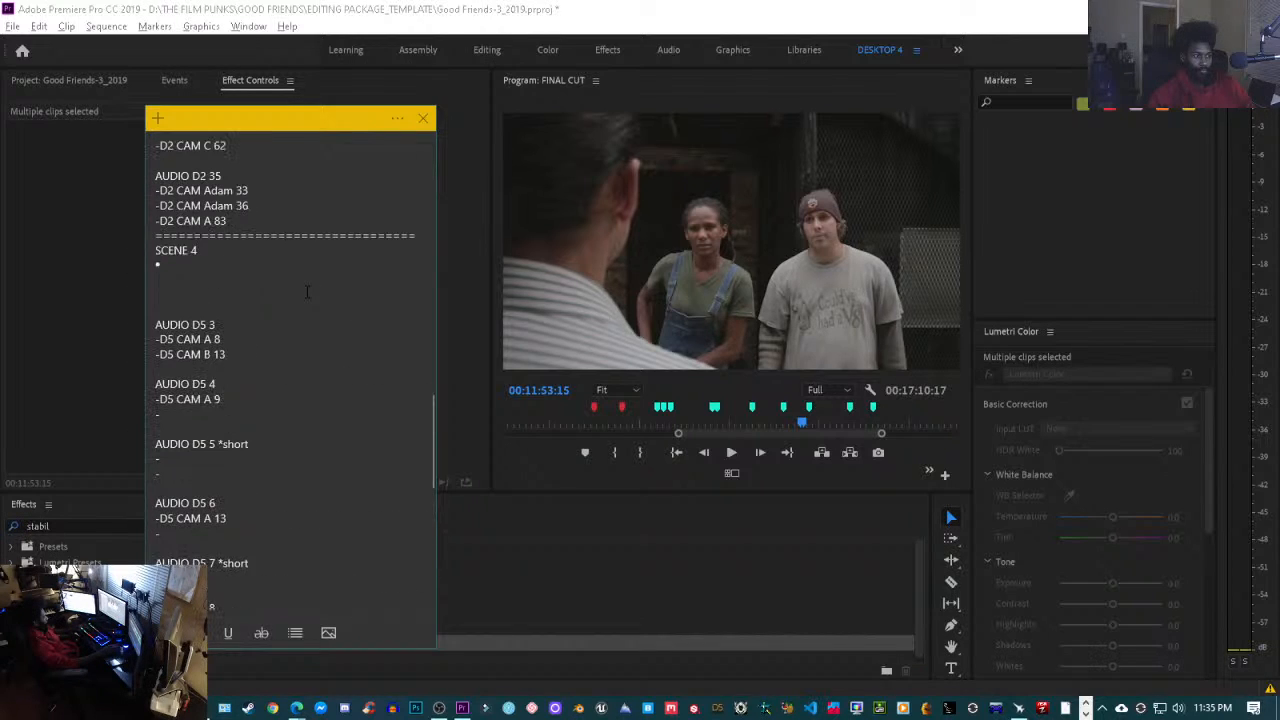
- Write "Head turn missing" in the empty bullet under SCENE 4
left_click(207, 268)
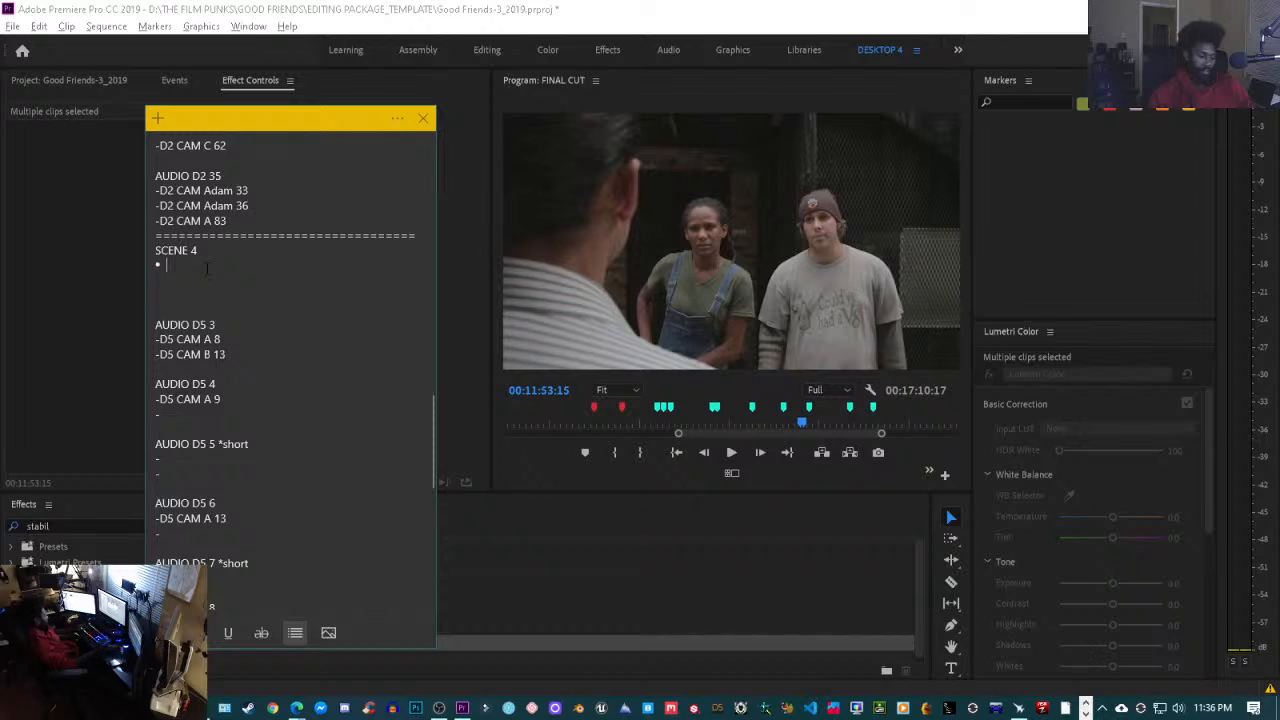
type("F")
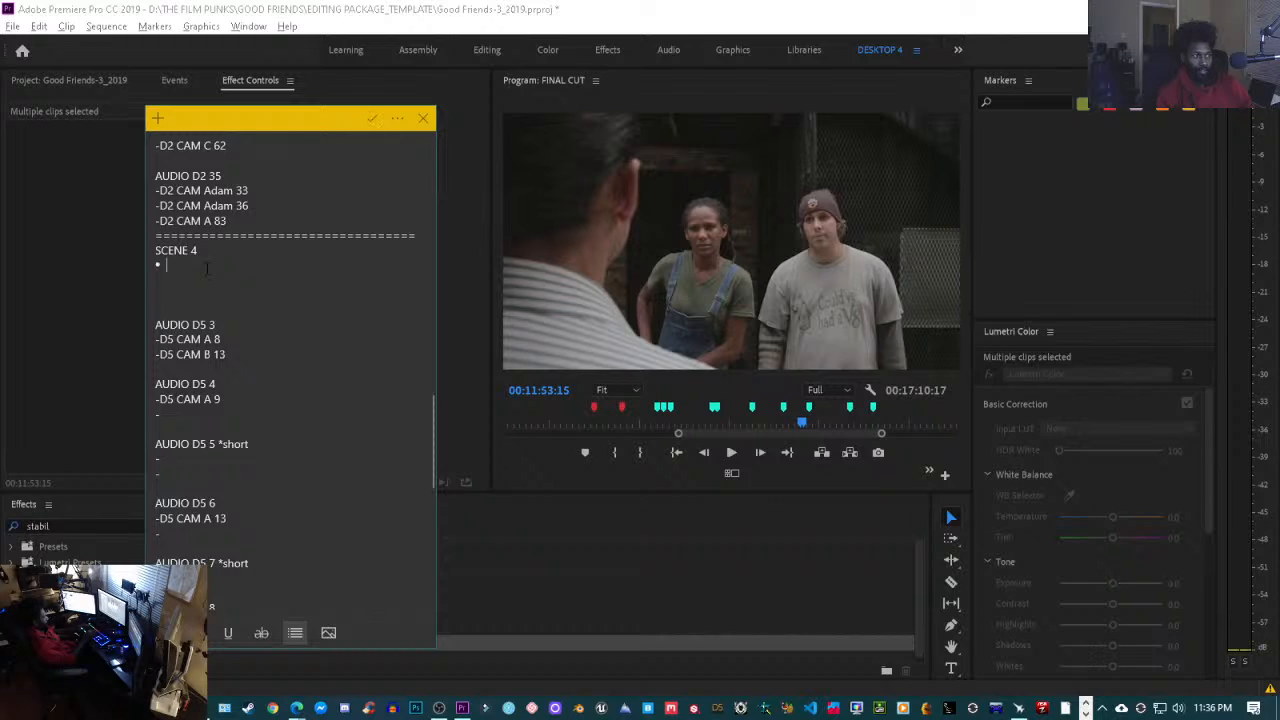
key("BackSpace")
type("Head turn missing")
- Insert "When [character's name] snatches the money, headturn reaction footage is missiong/unavailible." at the start of the SCENE 4 bullet
key("Left")
key("Left")
key("Home")
type("When Johana snat")
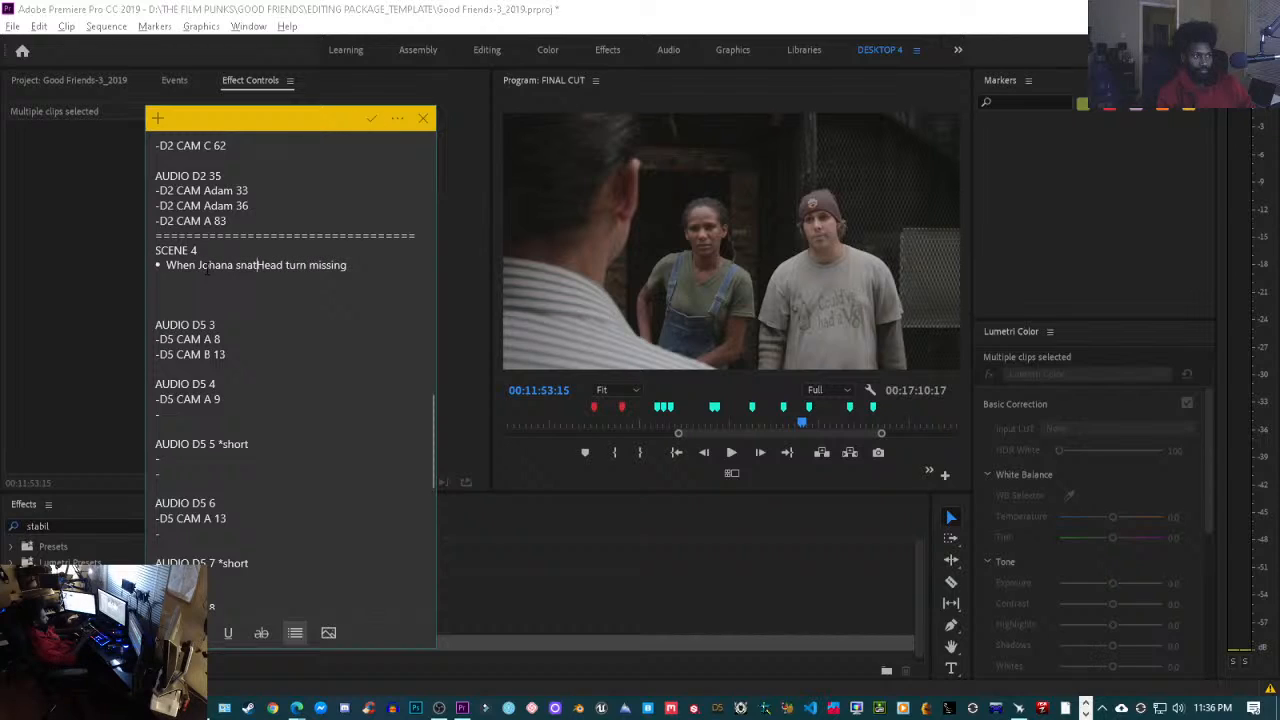
type("ches ")
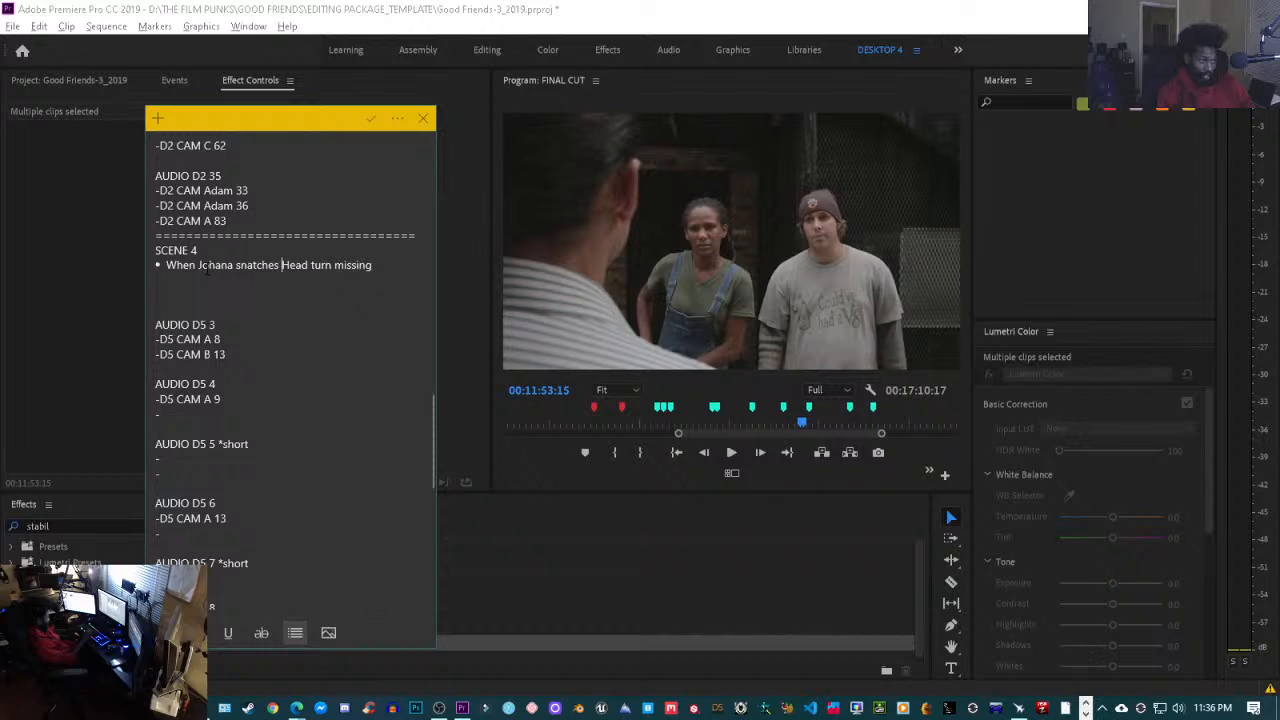
type("the mo")
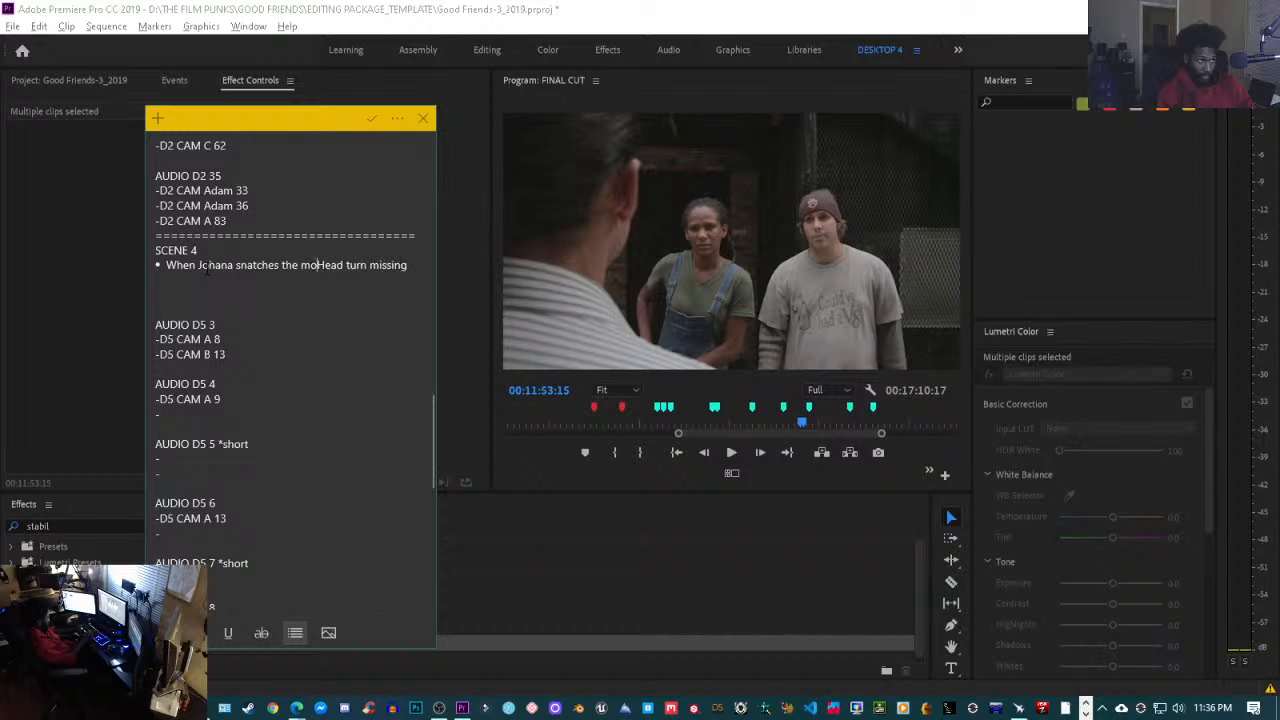
type("ney,")
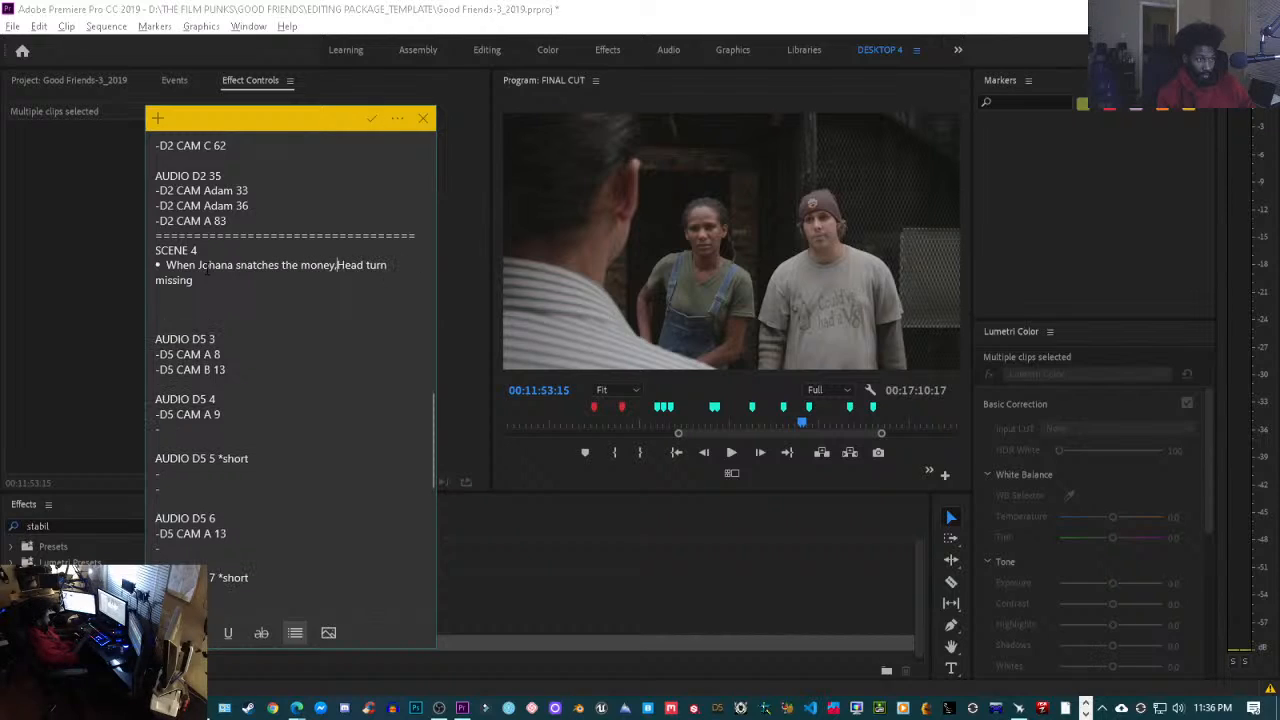
type(" headtu")
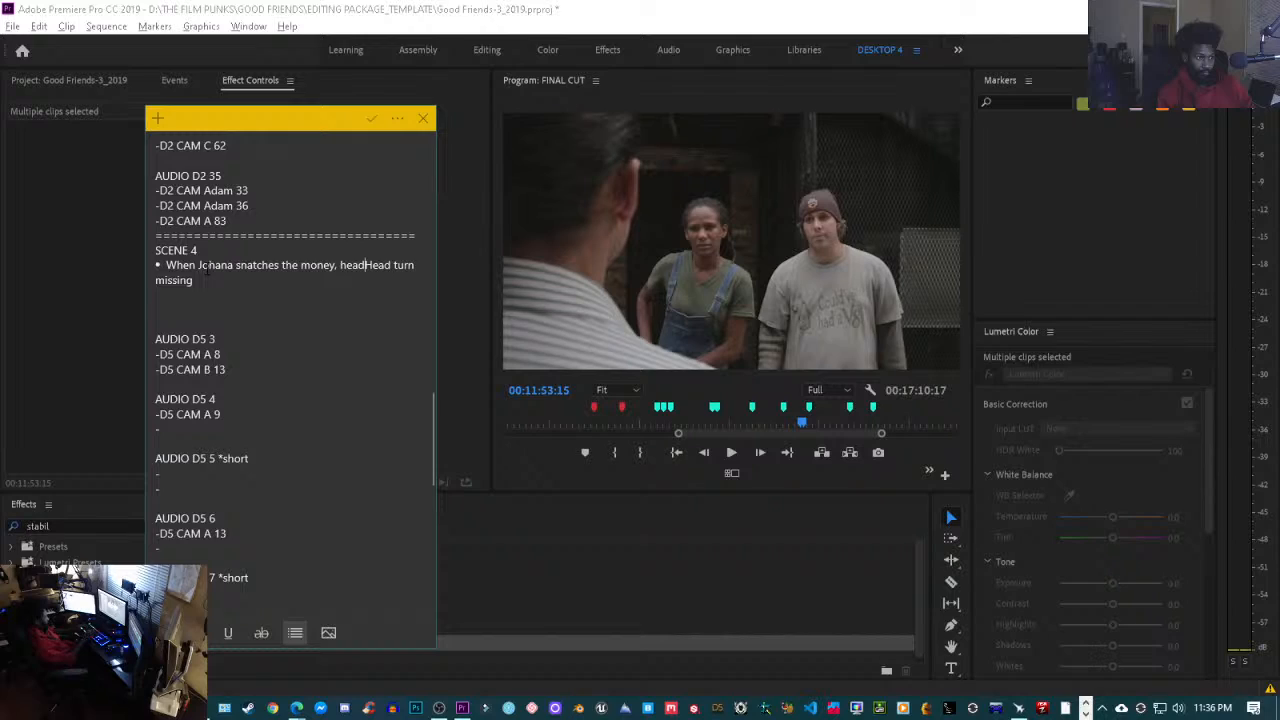
type("rn ")
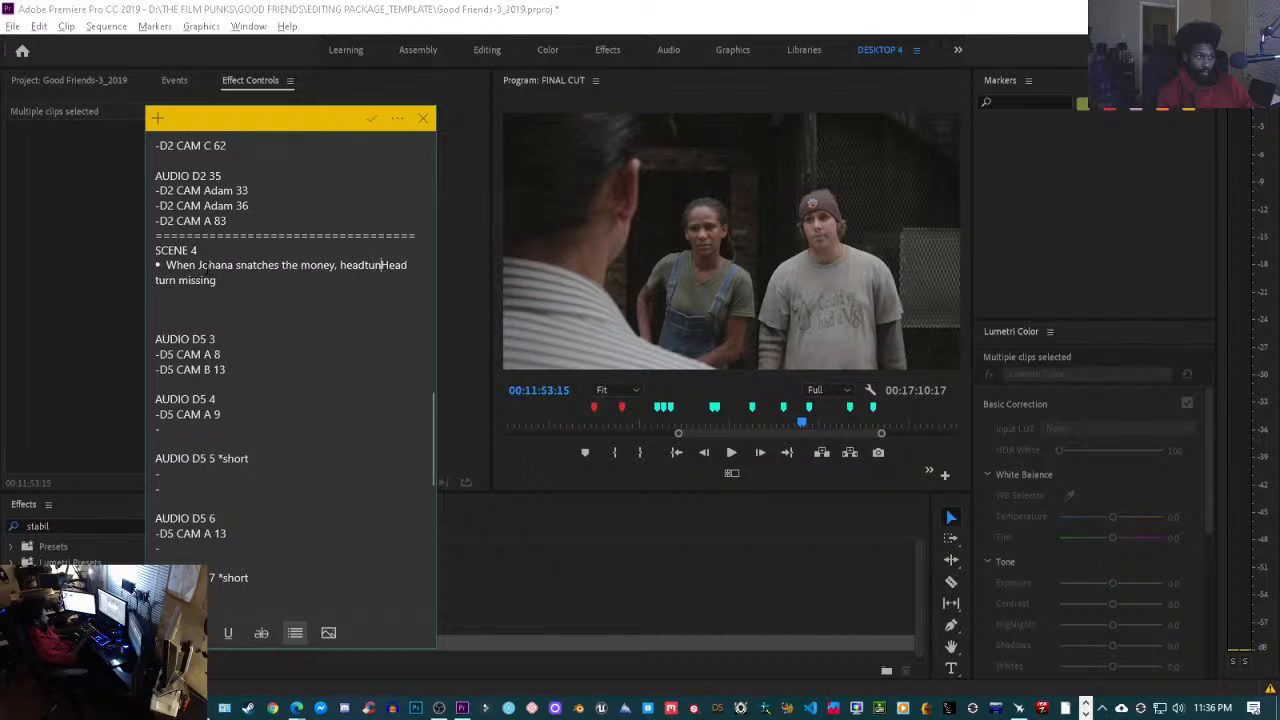
type("reaction ")
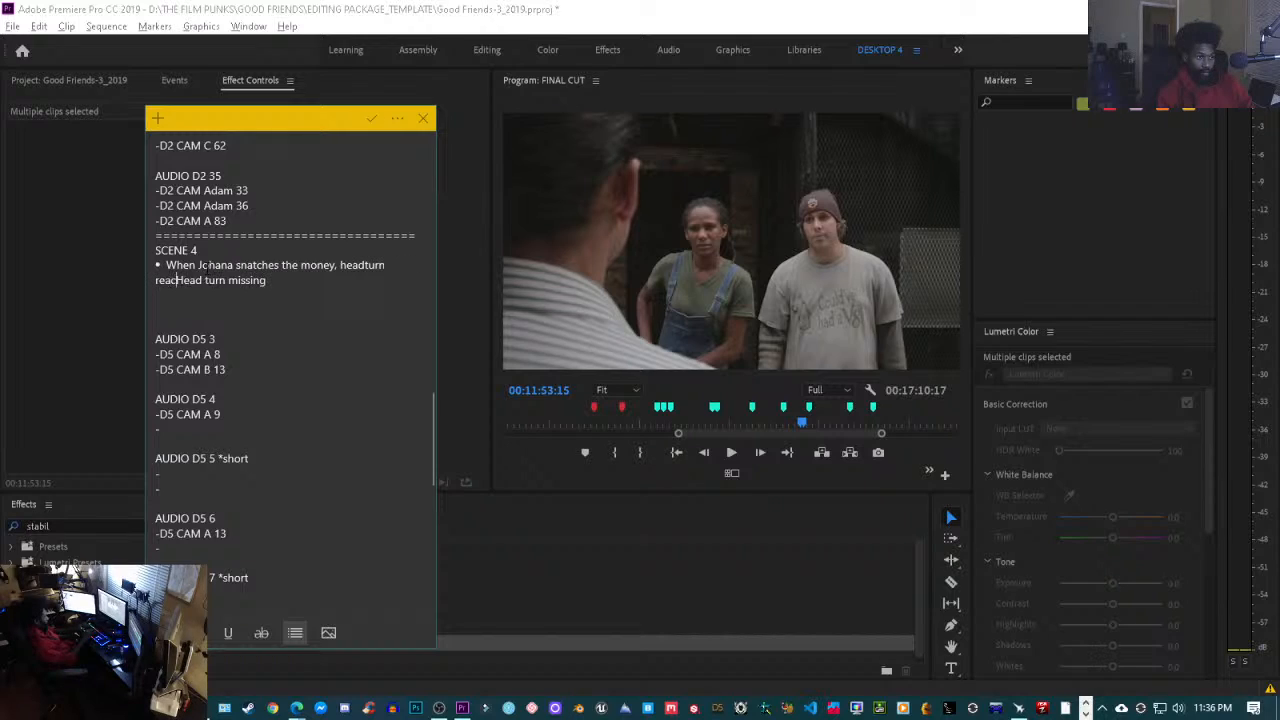
type("footage is ")
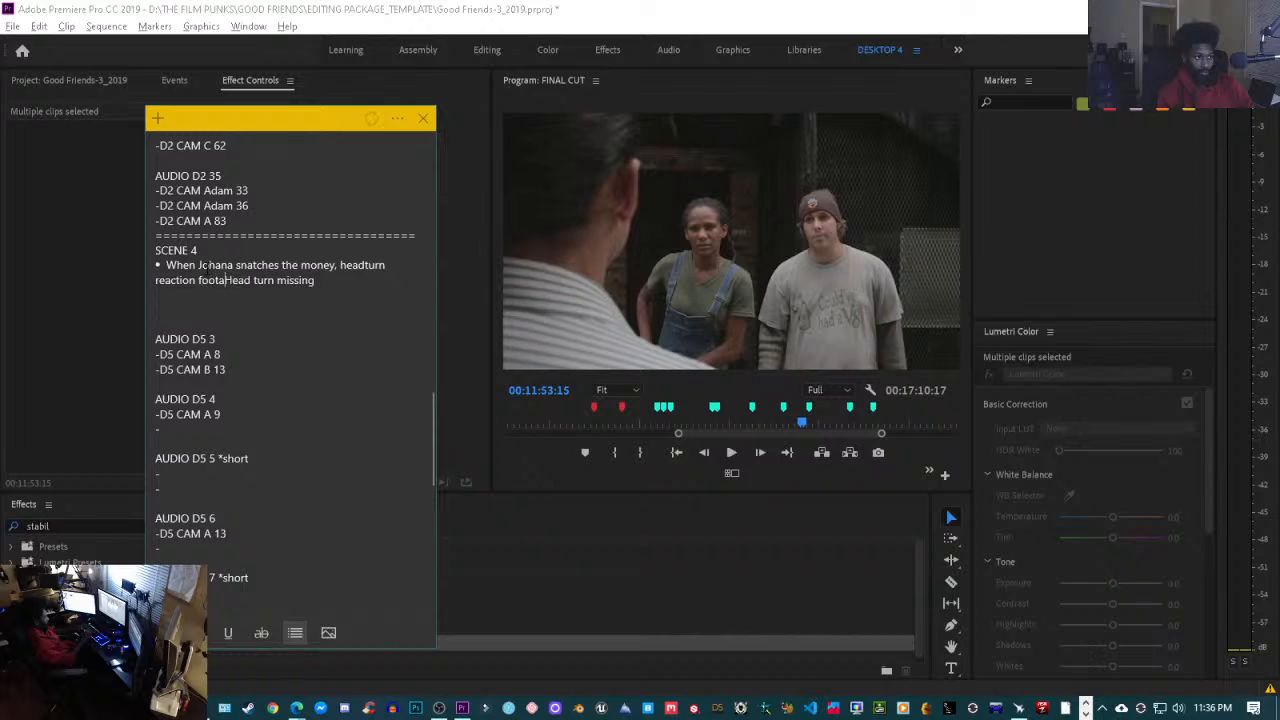
type("missiong/")
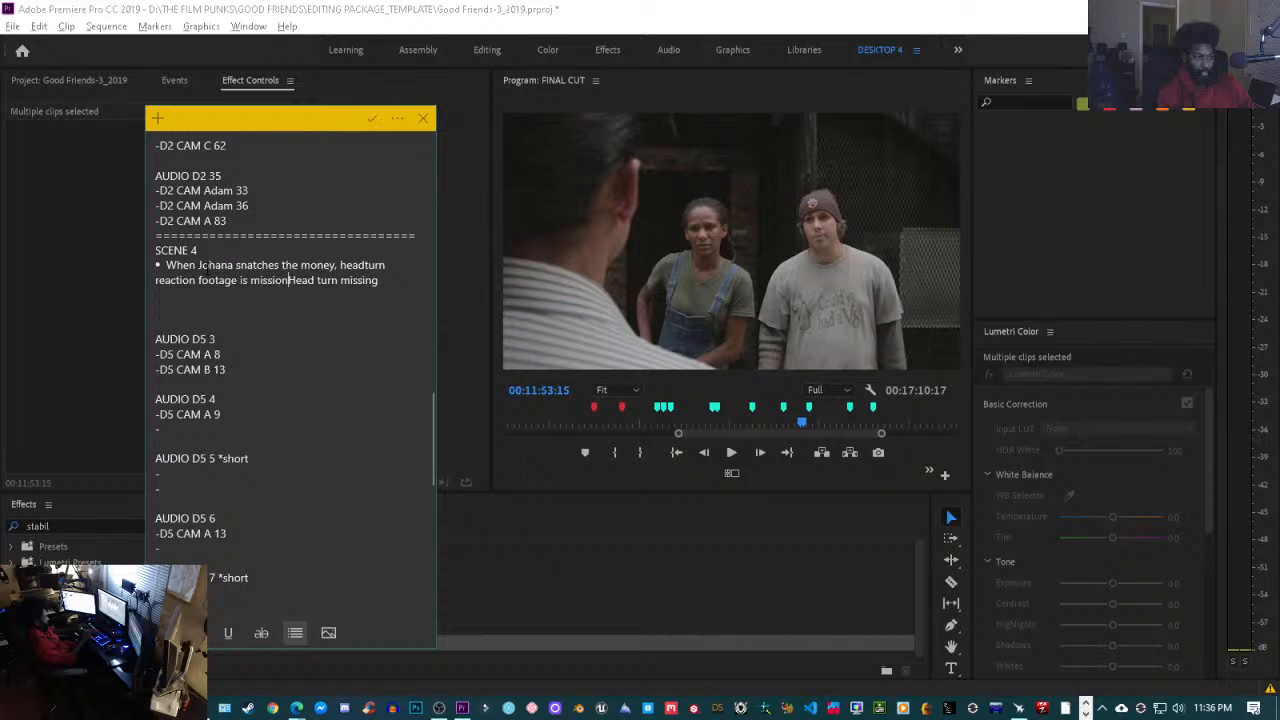
type("unavailible.")
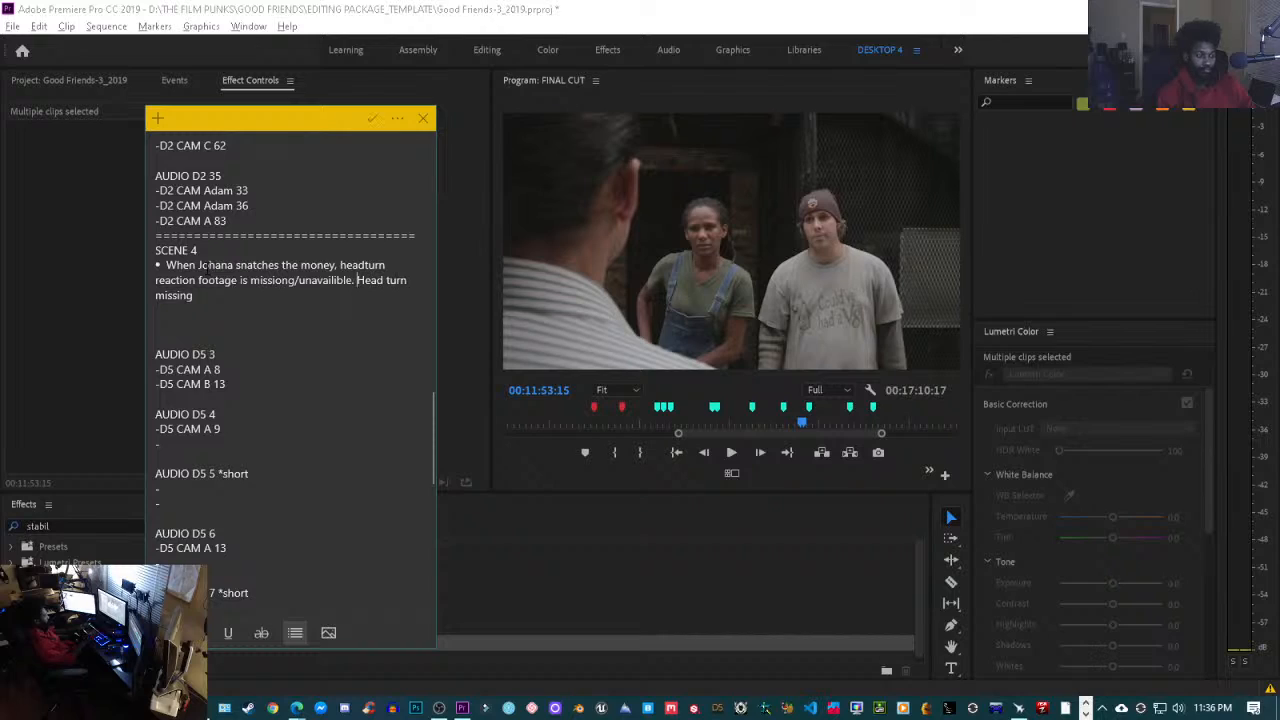
- Delete the leftover words "Head turn missing" from the end of the SCENE 4 bullet
key("Delete")
key("Delete")
key("Delete")
key("Delete")
key("Delete")
key("Delete")
key("Delete")
key("Delete")
key("Delete")
key("Delete")
key("Delete")
key("Delete")
key("Delete")
key("Delete")
key("Delete")
key("Delete")
key("Delete")
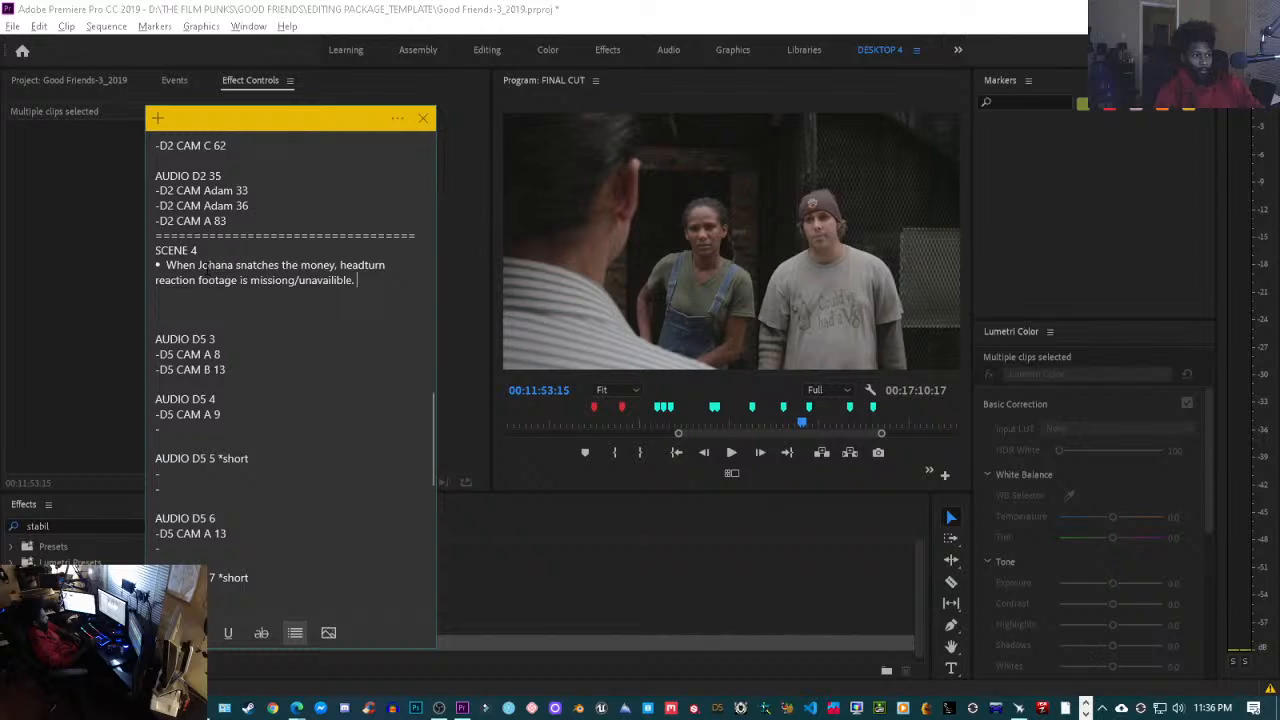
key("Up")
key("Up")
key("Return")
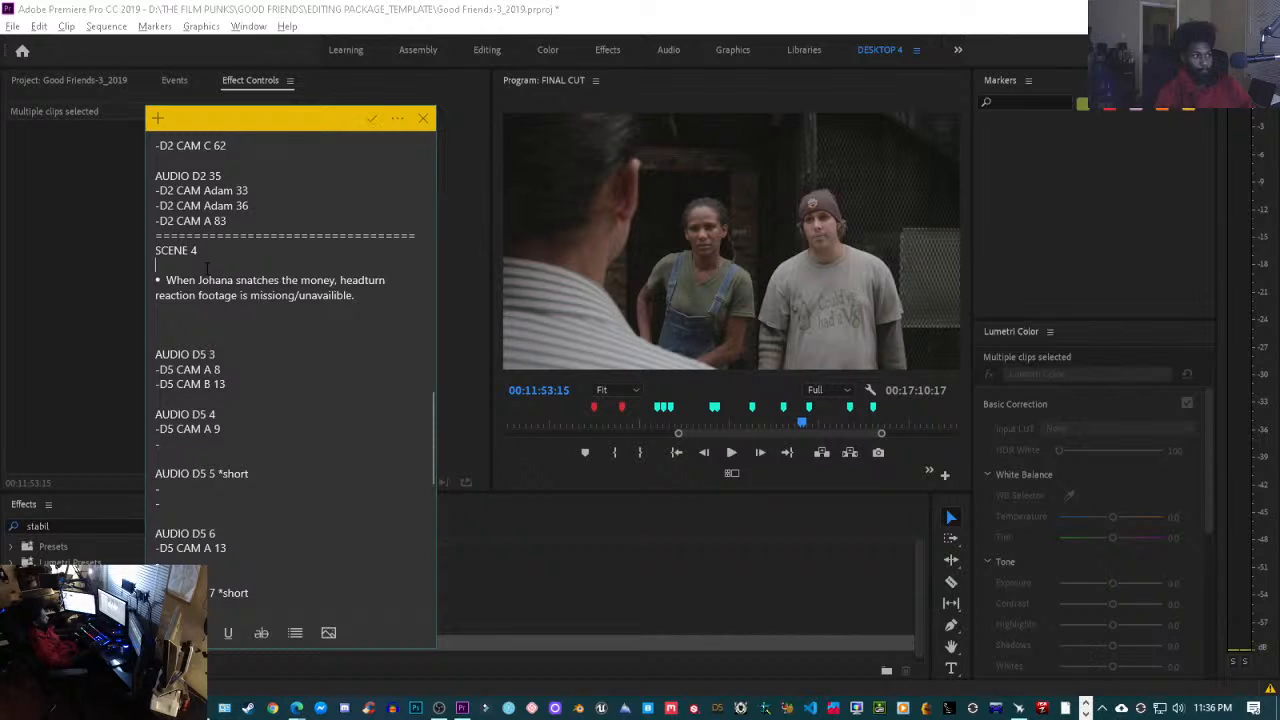
key("BackSpace")
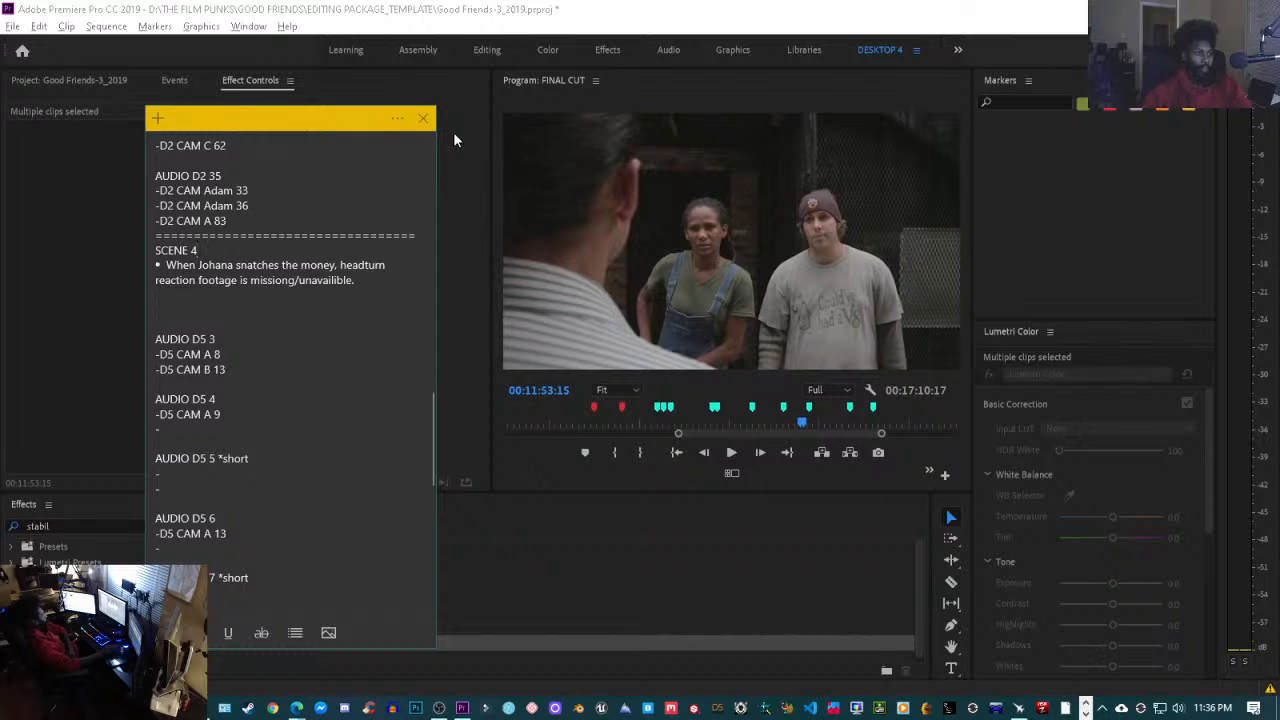
- Return to Premiere Pro and view the FINAL CUT timeline enlarged around 00:11:53:15, then restore the panel layout
left_click(478, 114)
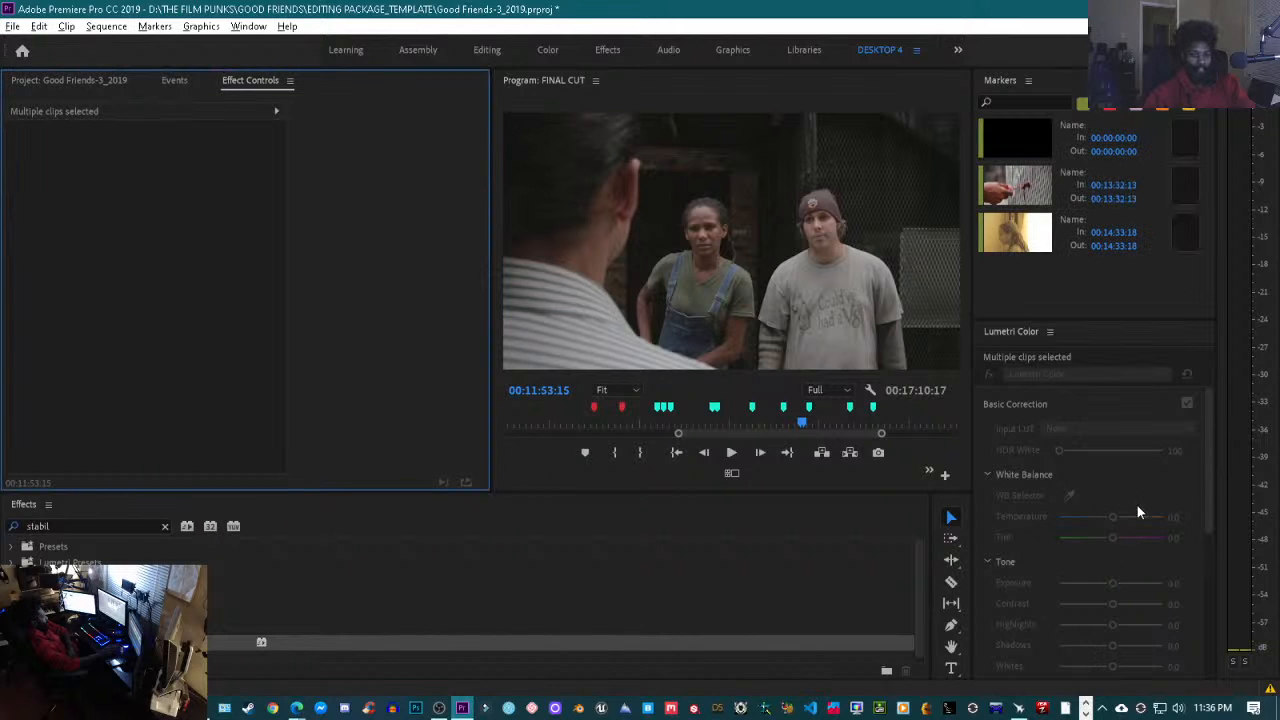
key("grave")
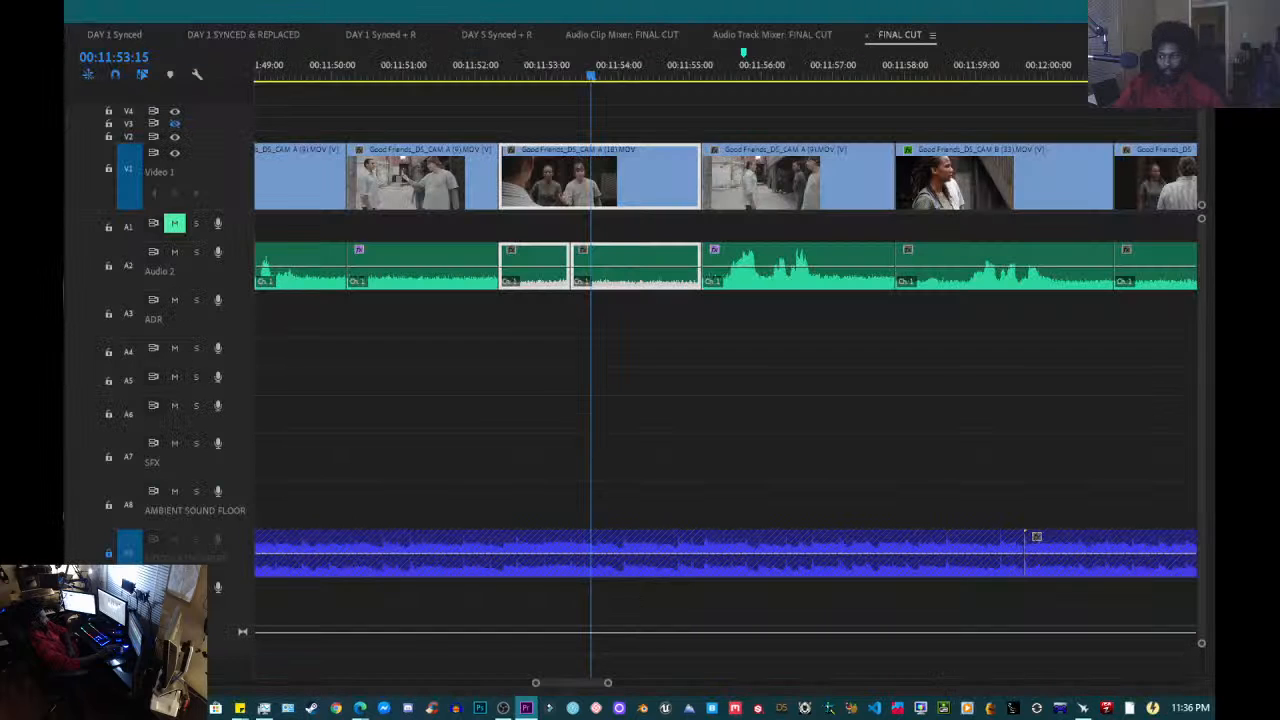
key("grave")
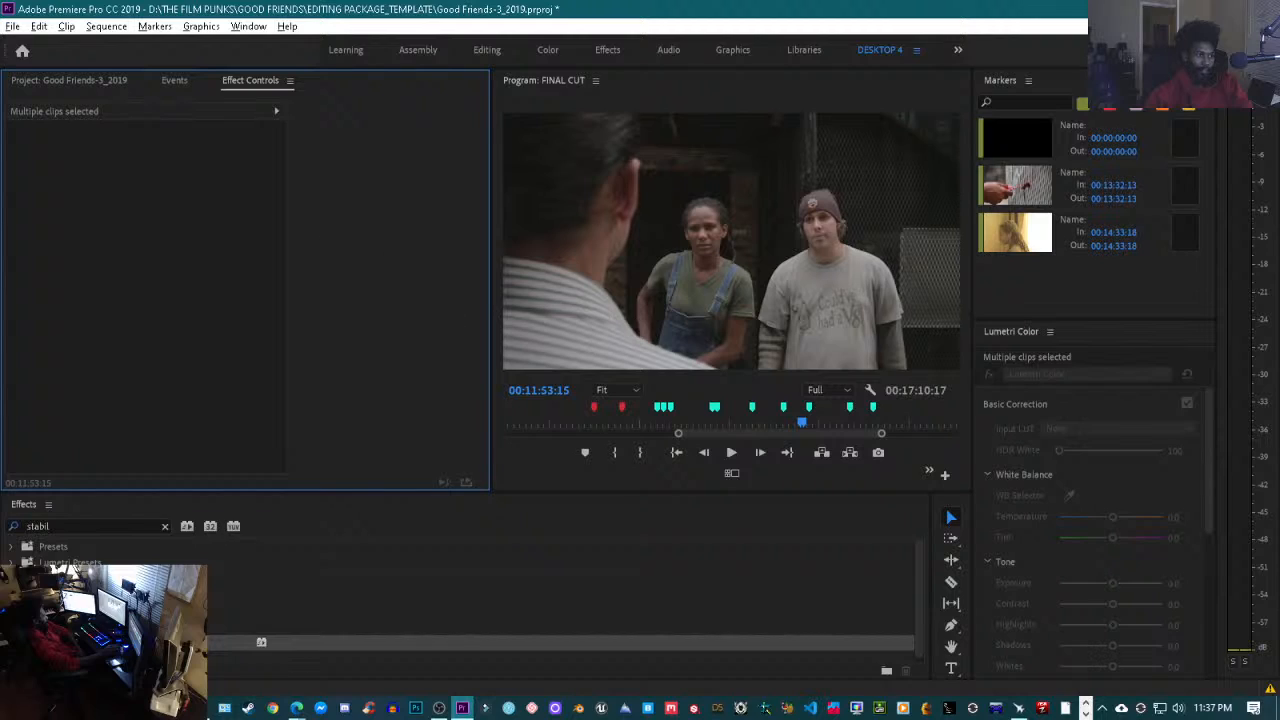
- Bring the Good Friends sticky note back in front of Premiere Pro and check its note options
left_click(175, 707)
left_click(318, 651)
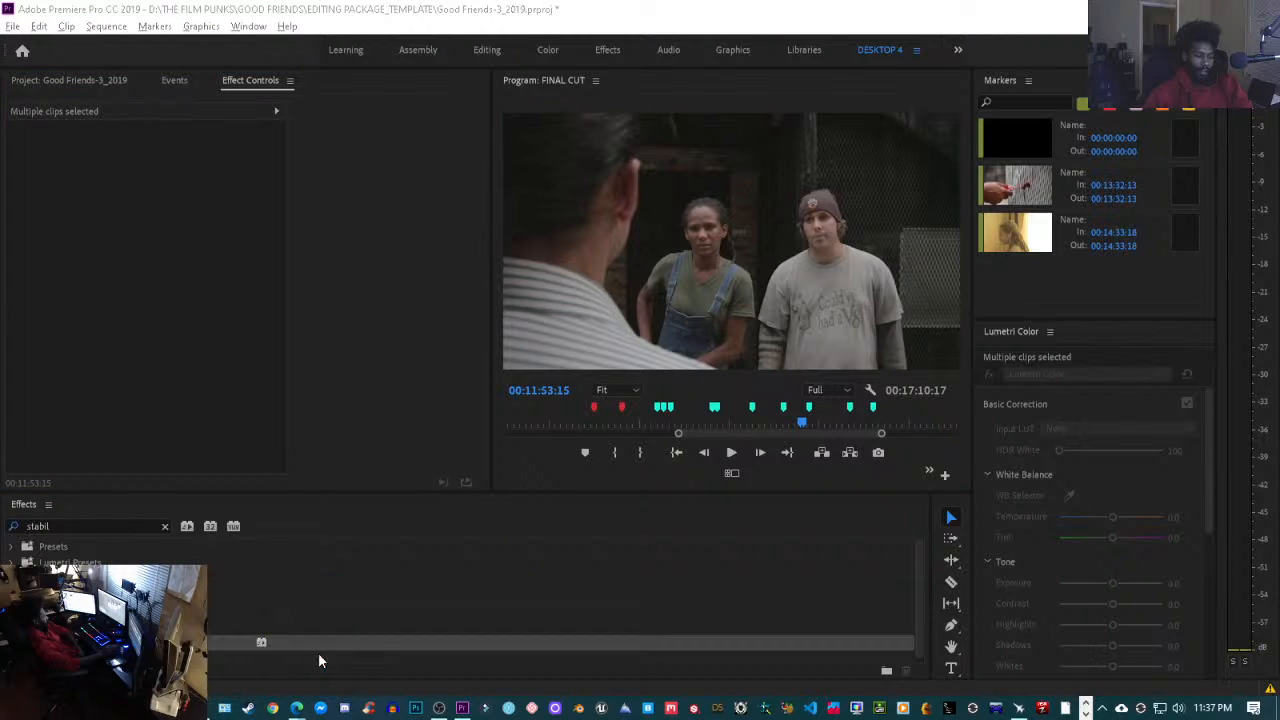
left_click(175, 707)
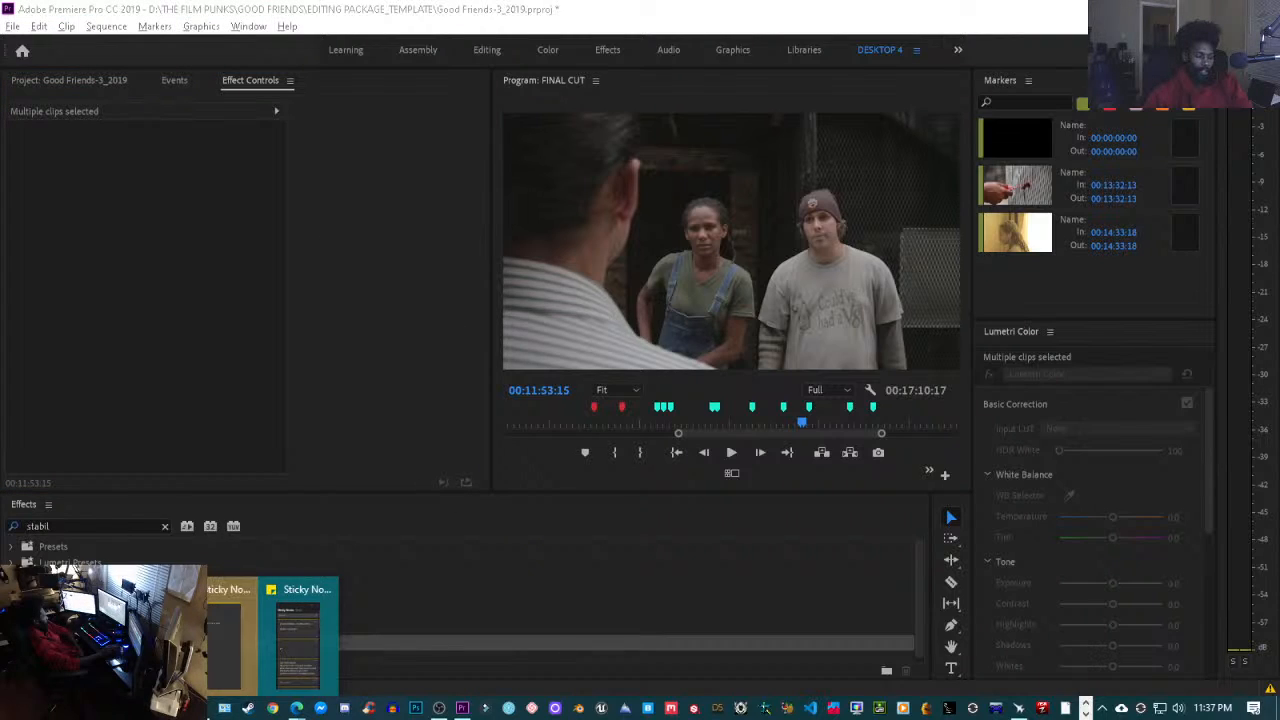
left_click(232, 645)
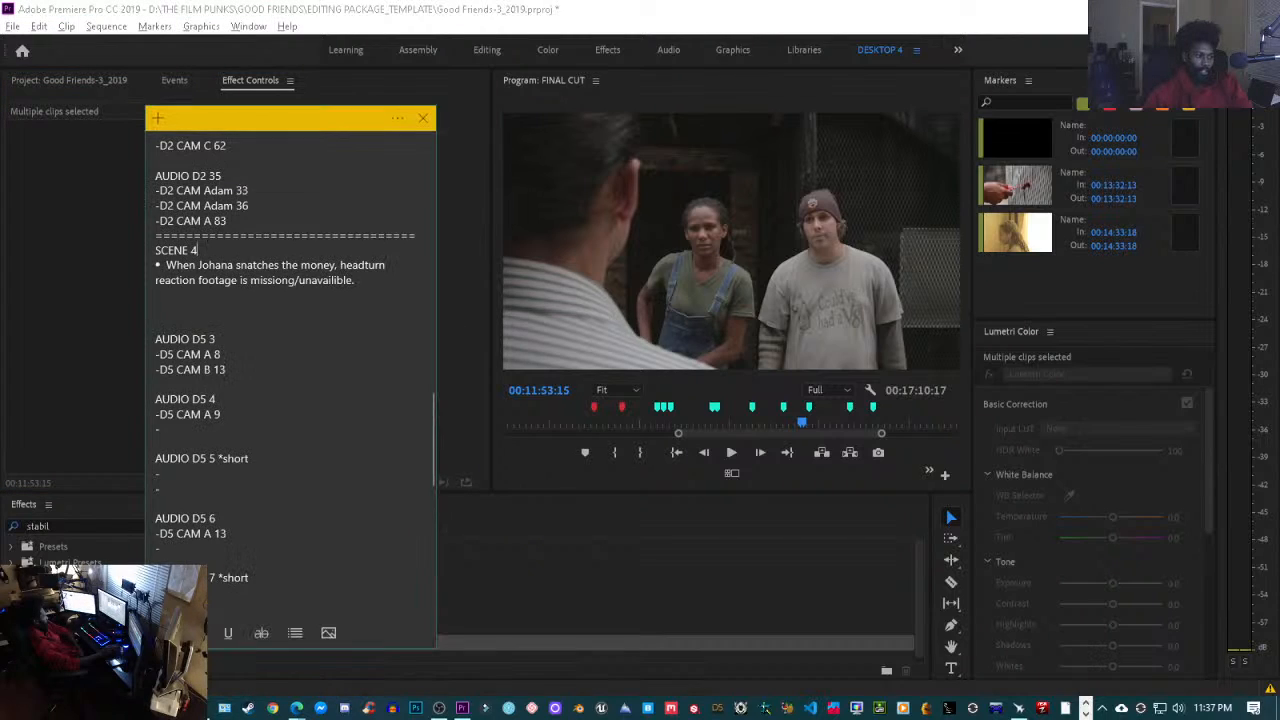
left_click(397, 118)
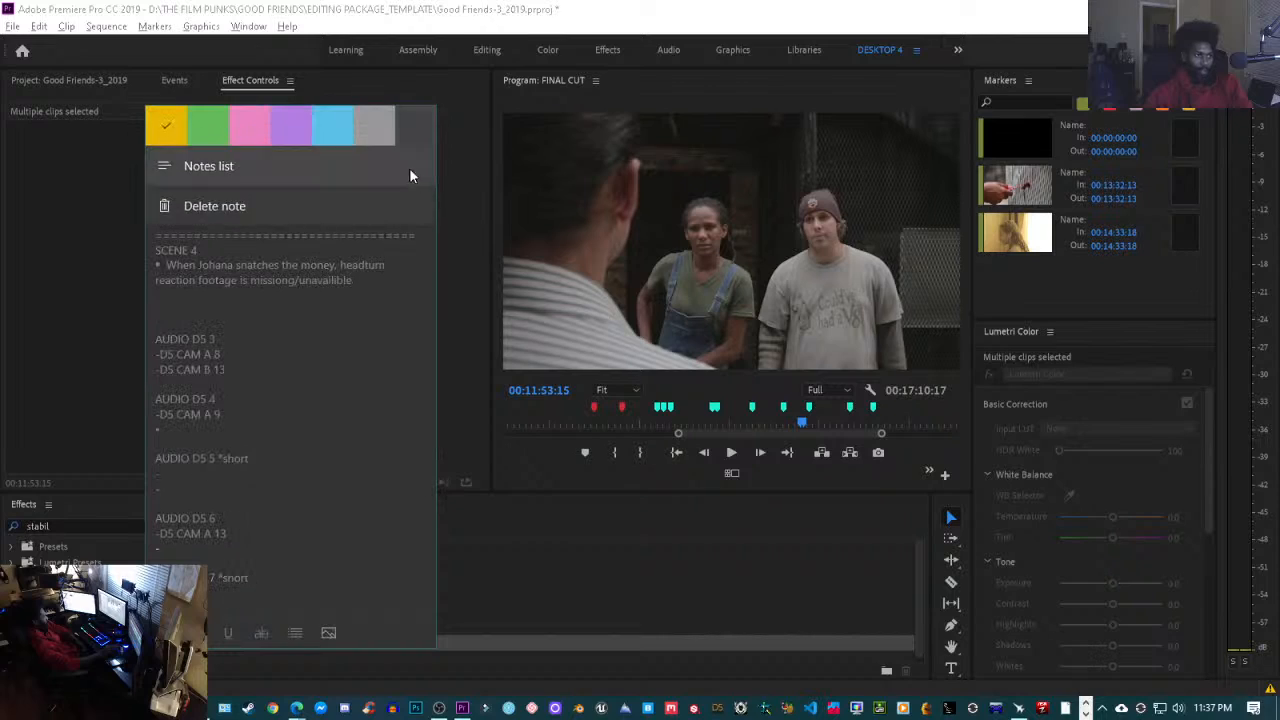
left_click(266, 281)
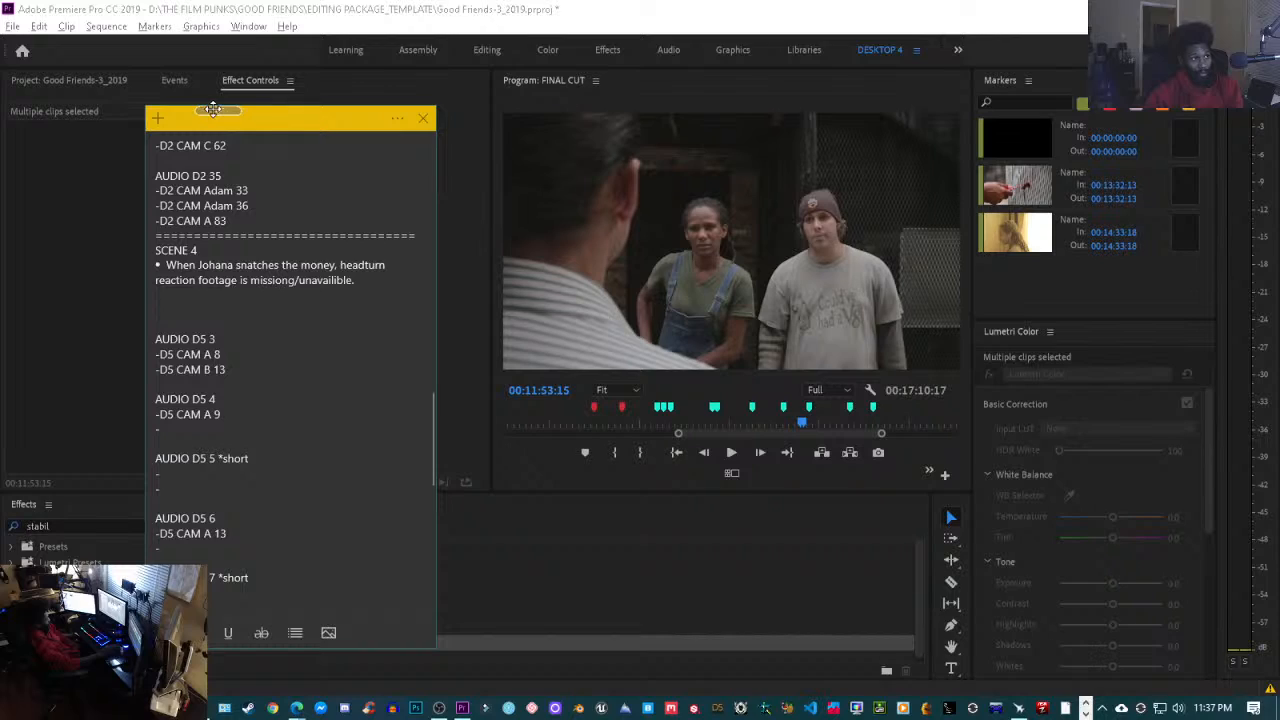
- Set the sticky note window to stay on top and test it by switching focus between Premiere Pro and the note
mouse_move(220, 112)
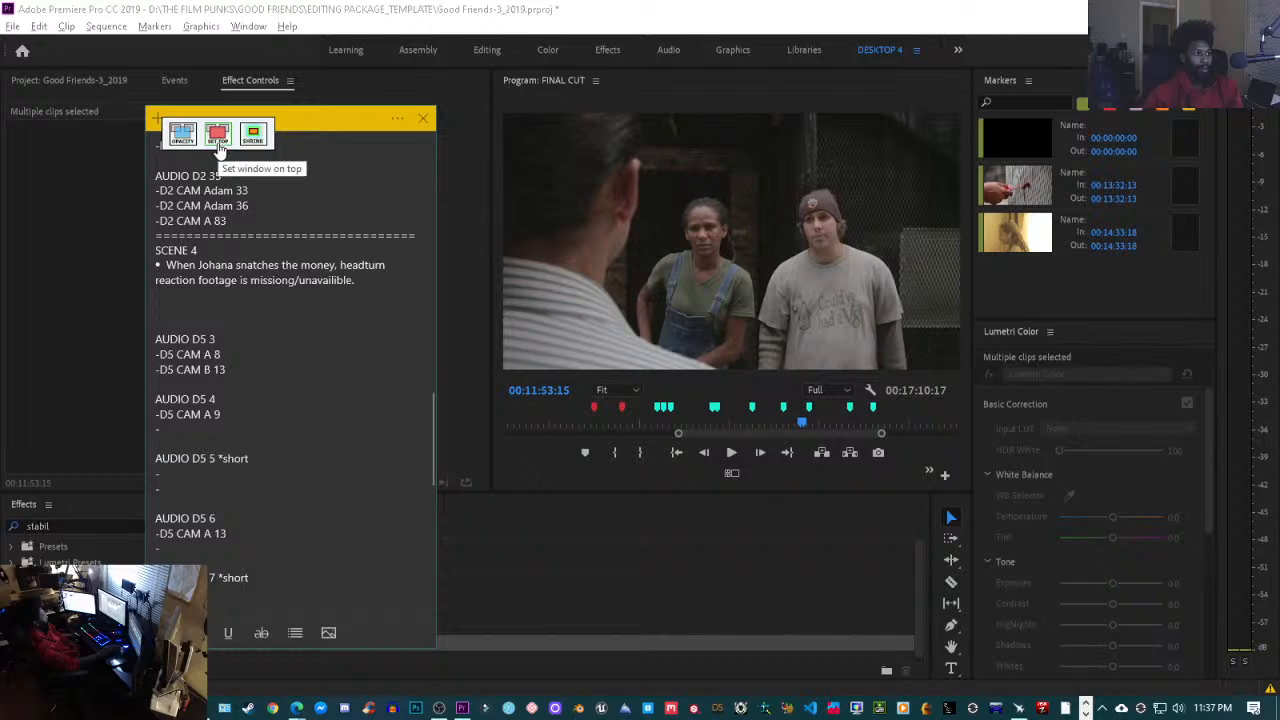
left_click(222, 148)
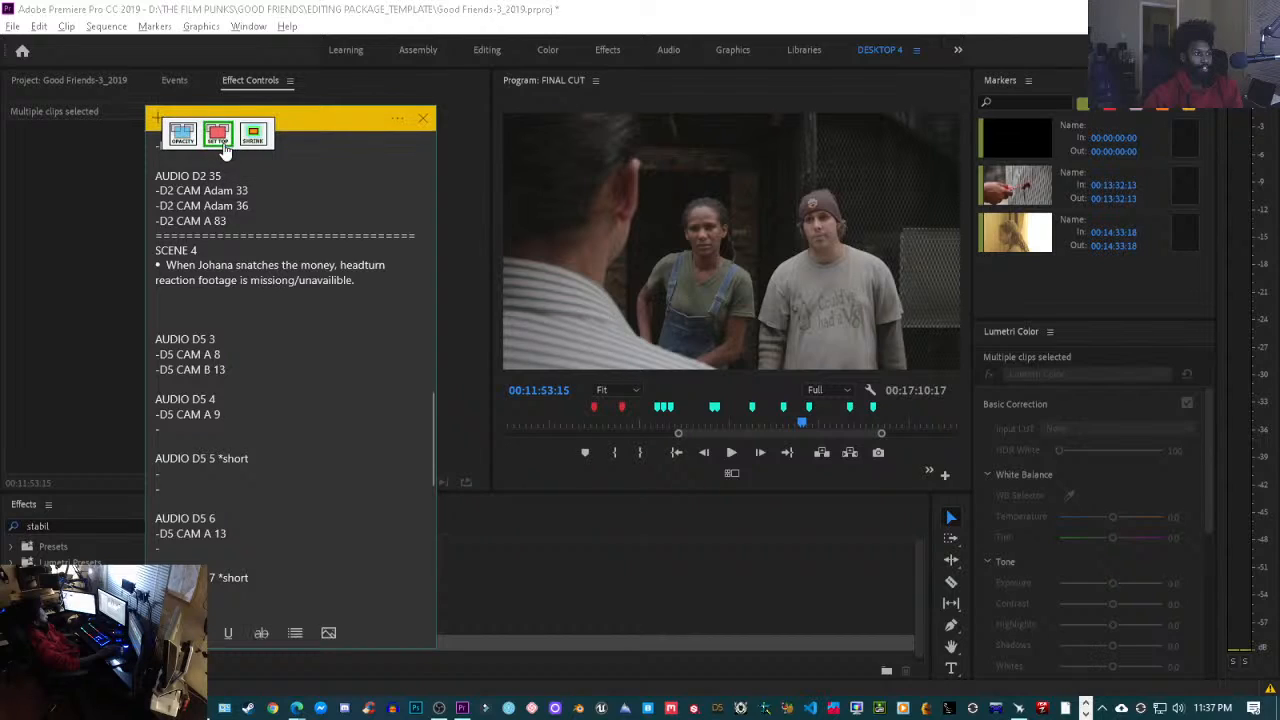
left_click(488, 198)
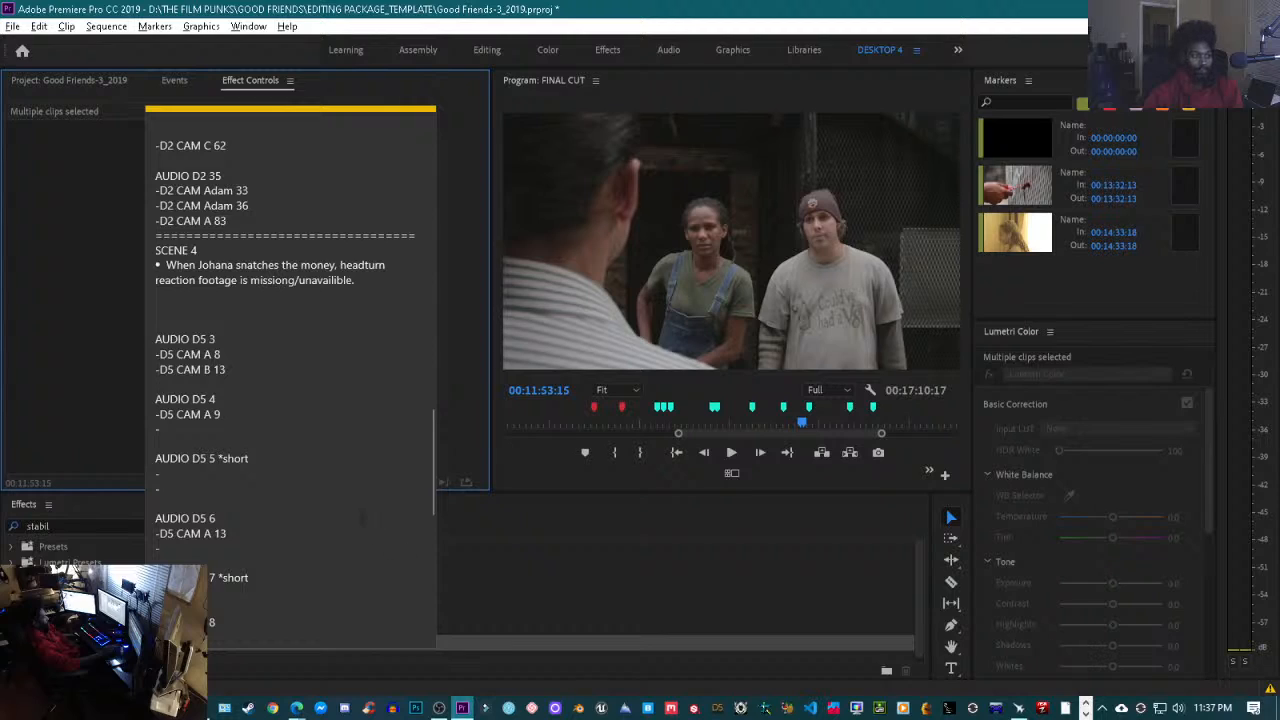
left_click(236, 305)
left_click(526, 258)
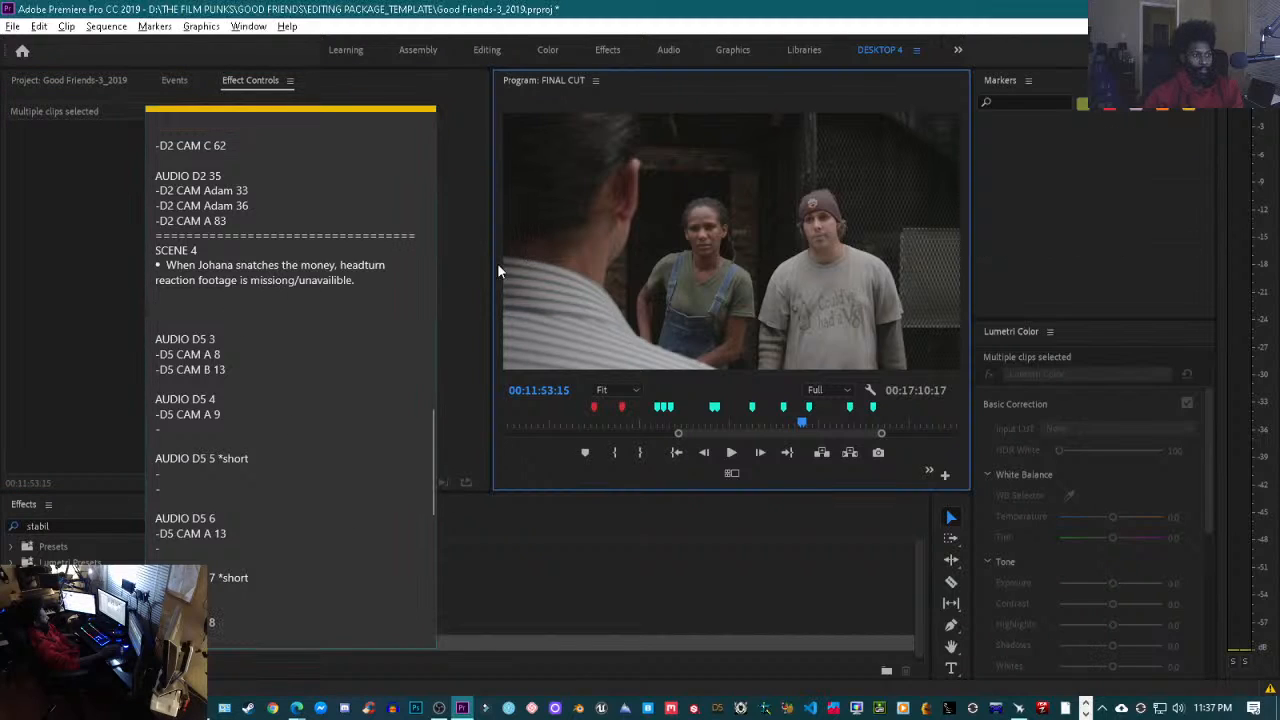
left_click(214, 312)
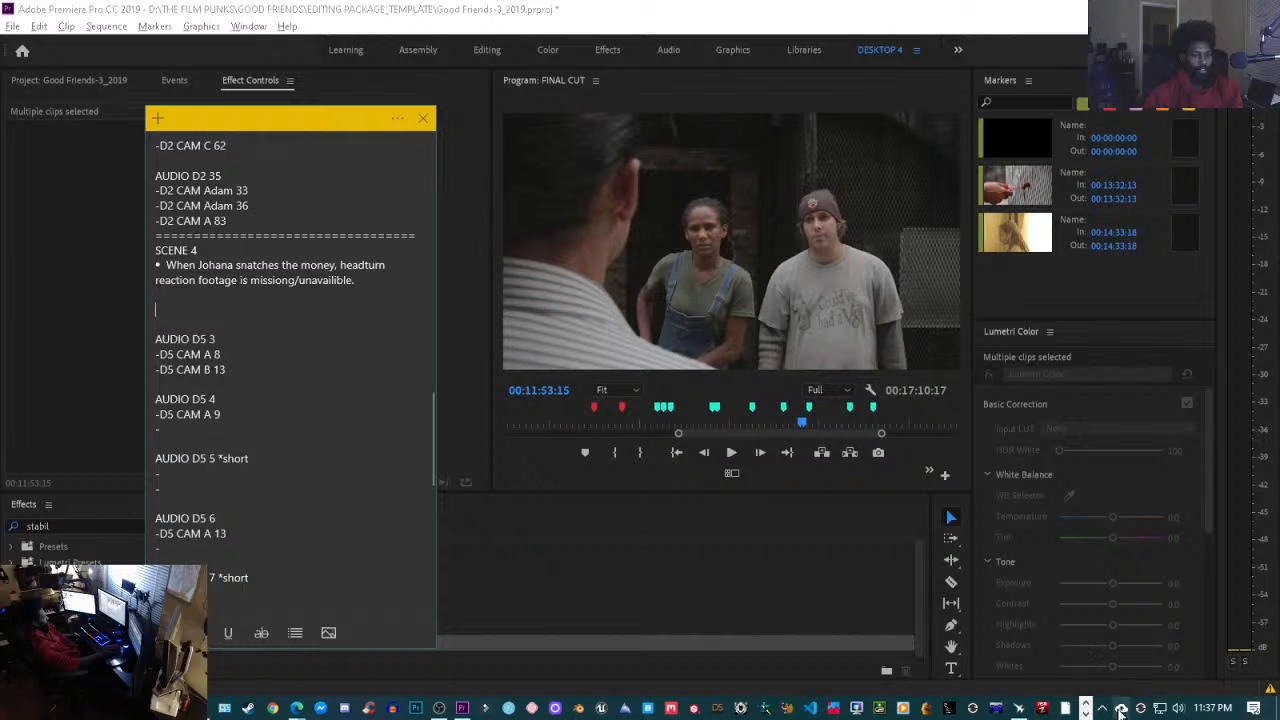
left_click(1087, 707)
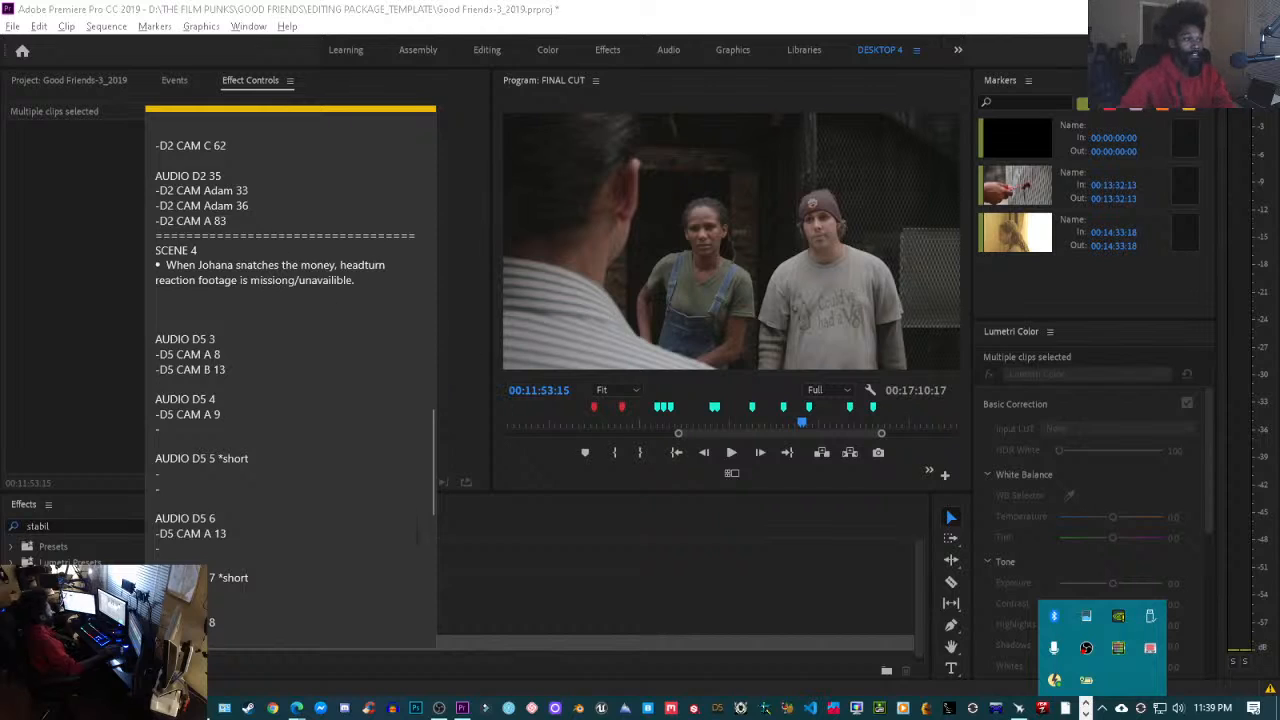
- Shrink the sticky note window and reposition it over the Effect Controls area with the SCENE 4 bullet readable
left_click(279, 111)
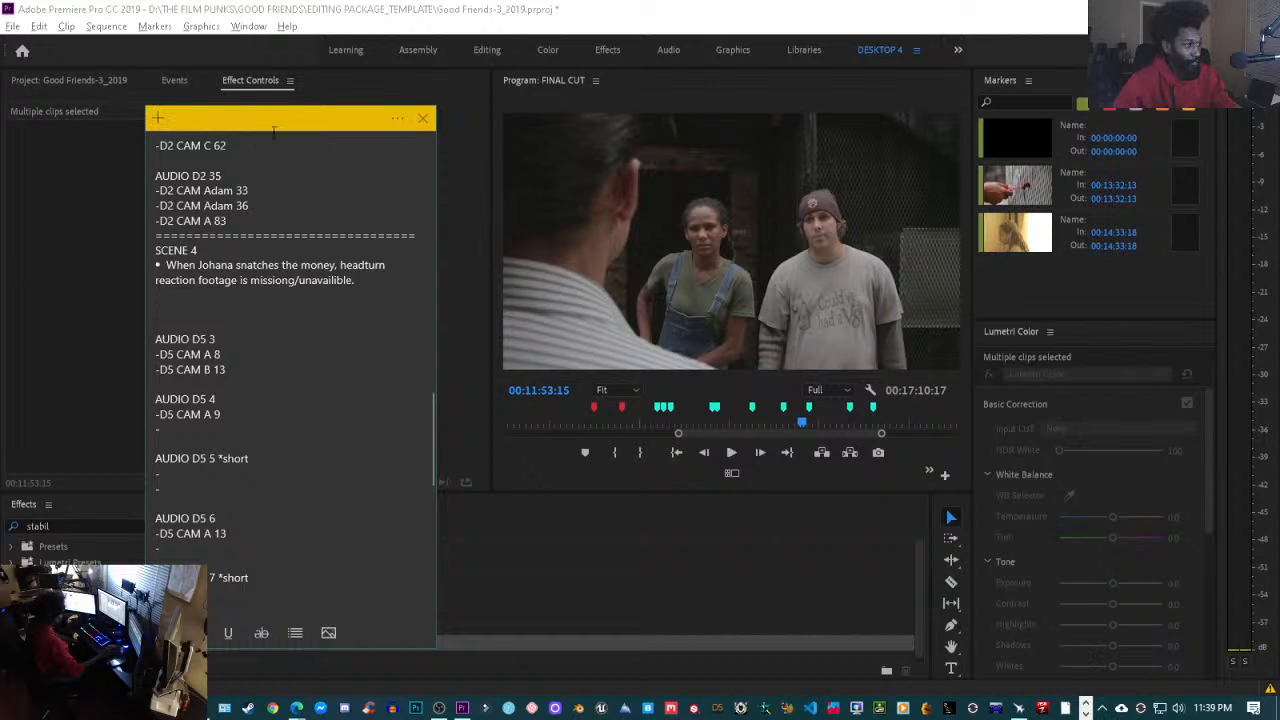
left_click_drag(297, 126, 355, 262)
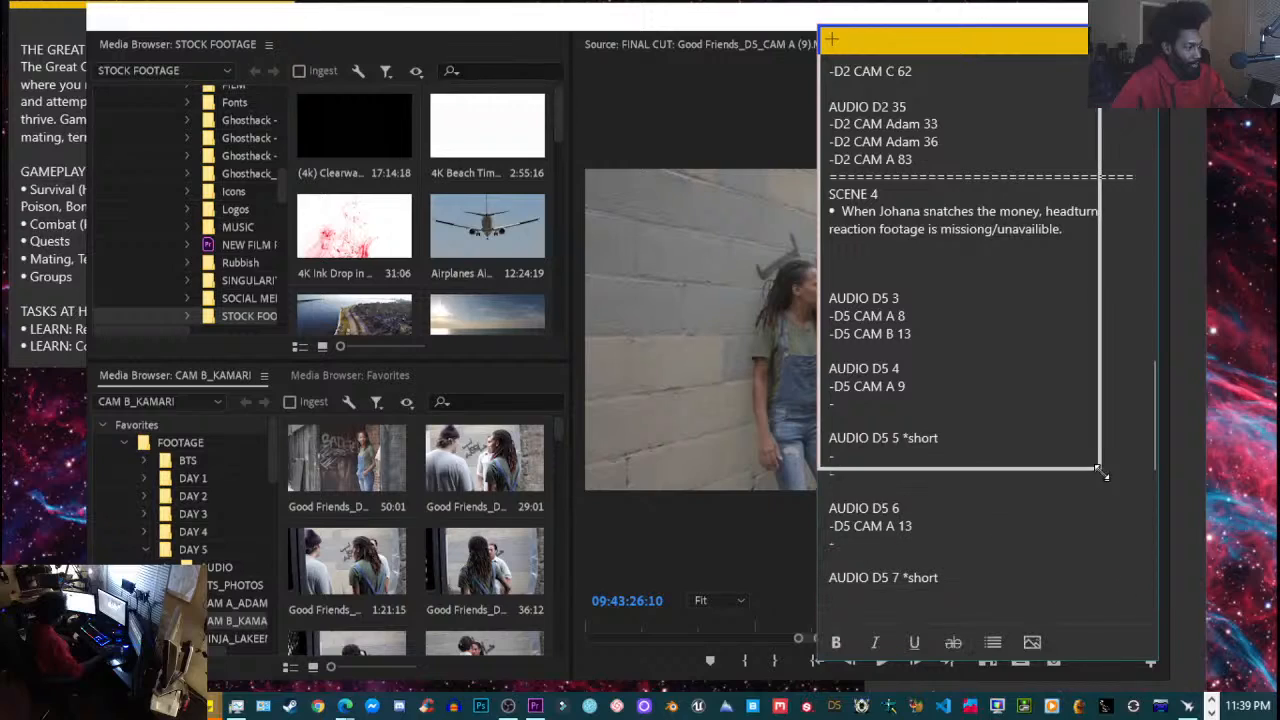
left_click_drag(1100, 629, 1116, 420)
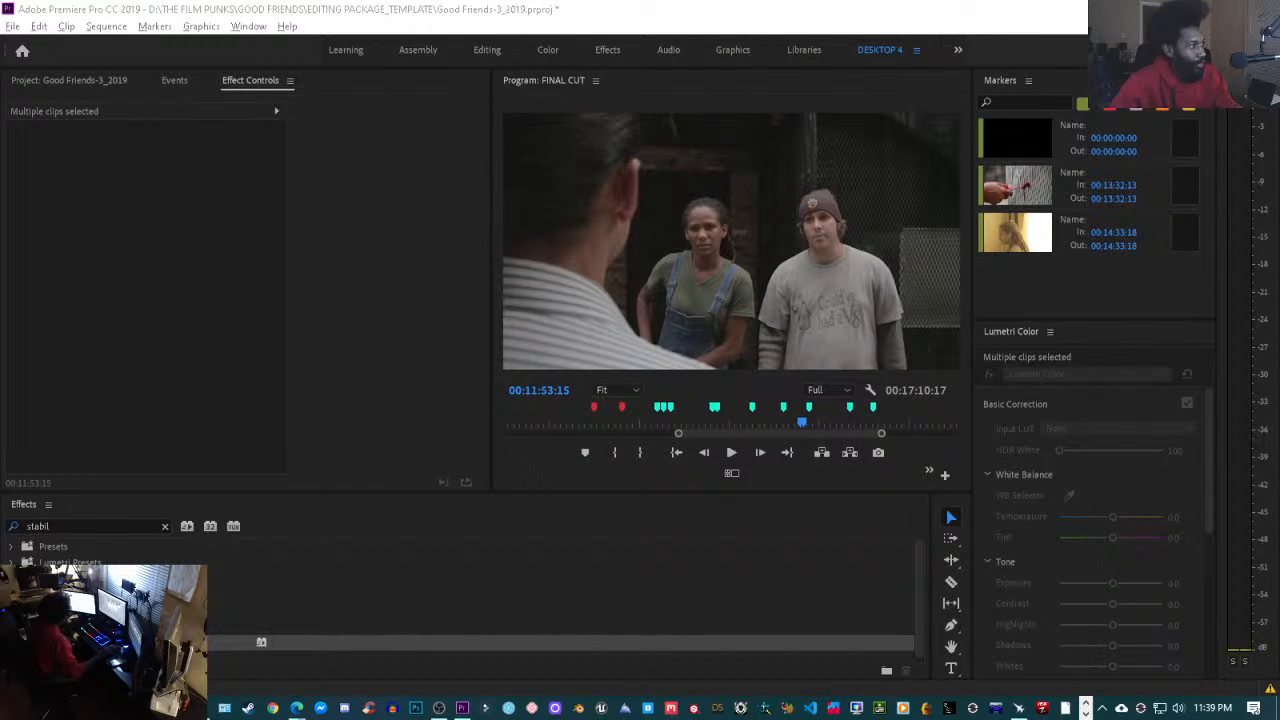
left_click_drag(472, 356, 388, 201)
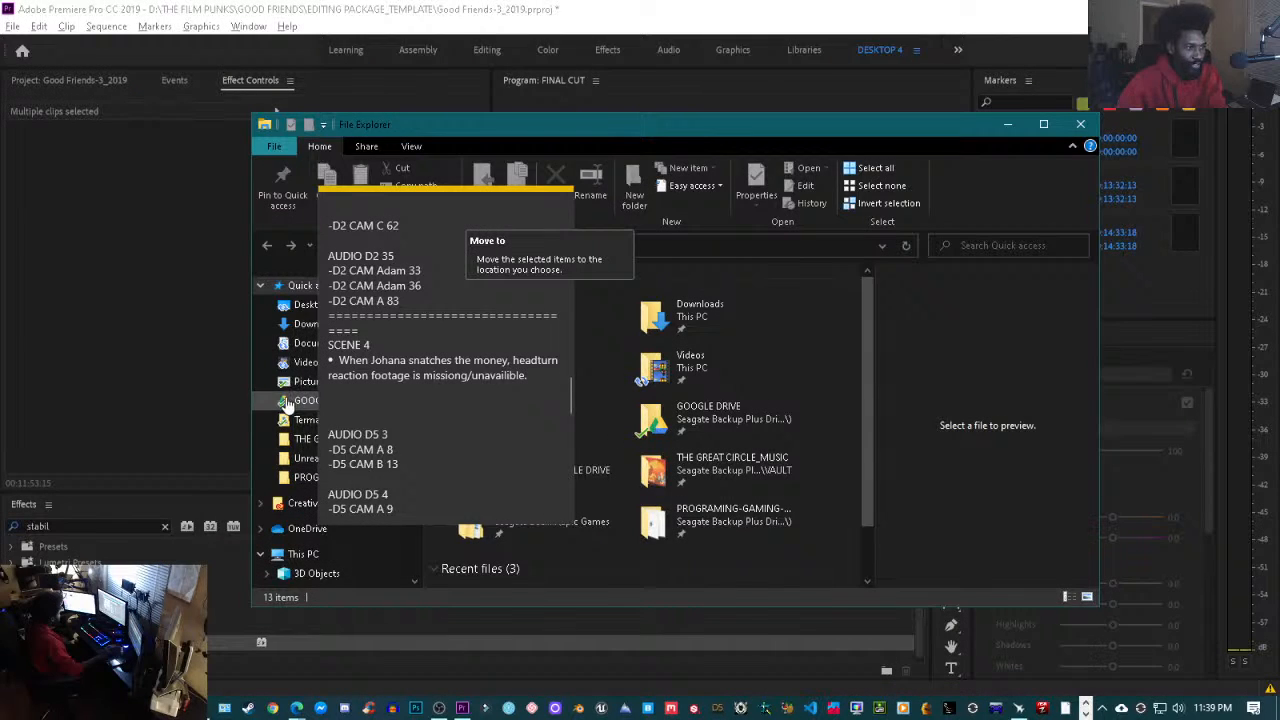
- Open the SOFTWARE folder inside the personal folder on GOOGLE DRIVE and launch Glass2k.exe, with the Explorer window moved clear of the note
left_click(288, 401)
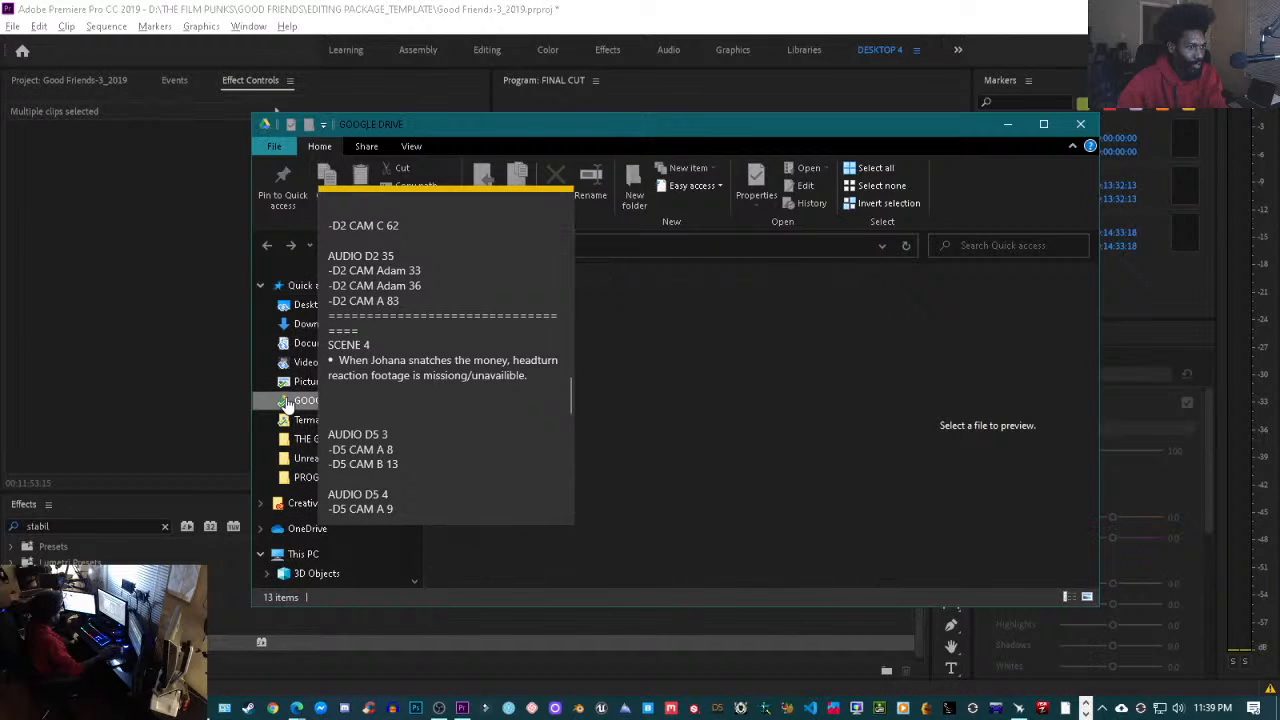
left_click_drag(711, 126, 1005, 150)
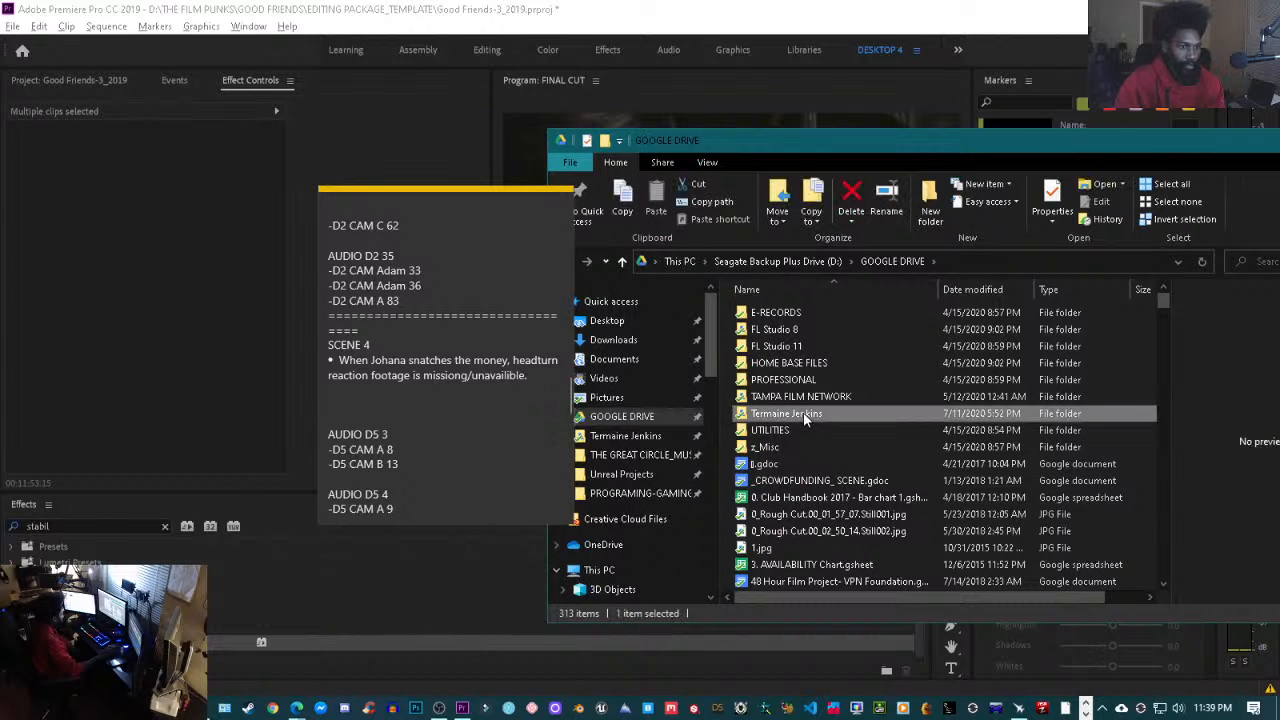
double_click(803, 415)
scroll(950, 430, "down", 5)
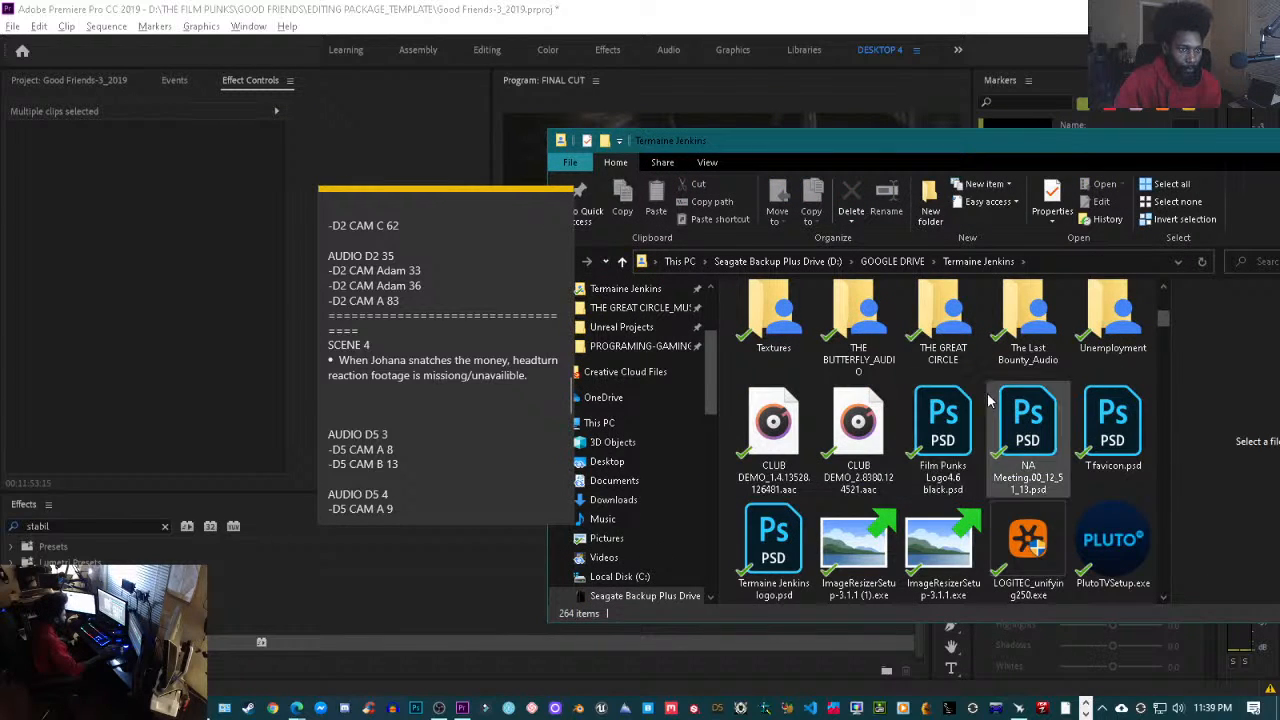
scroll(1070, 360, "up", 5)
scroll(1071, 360, "down", 1)
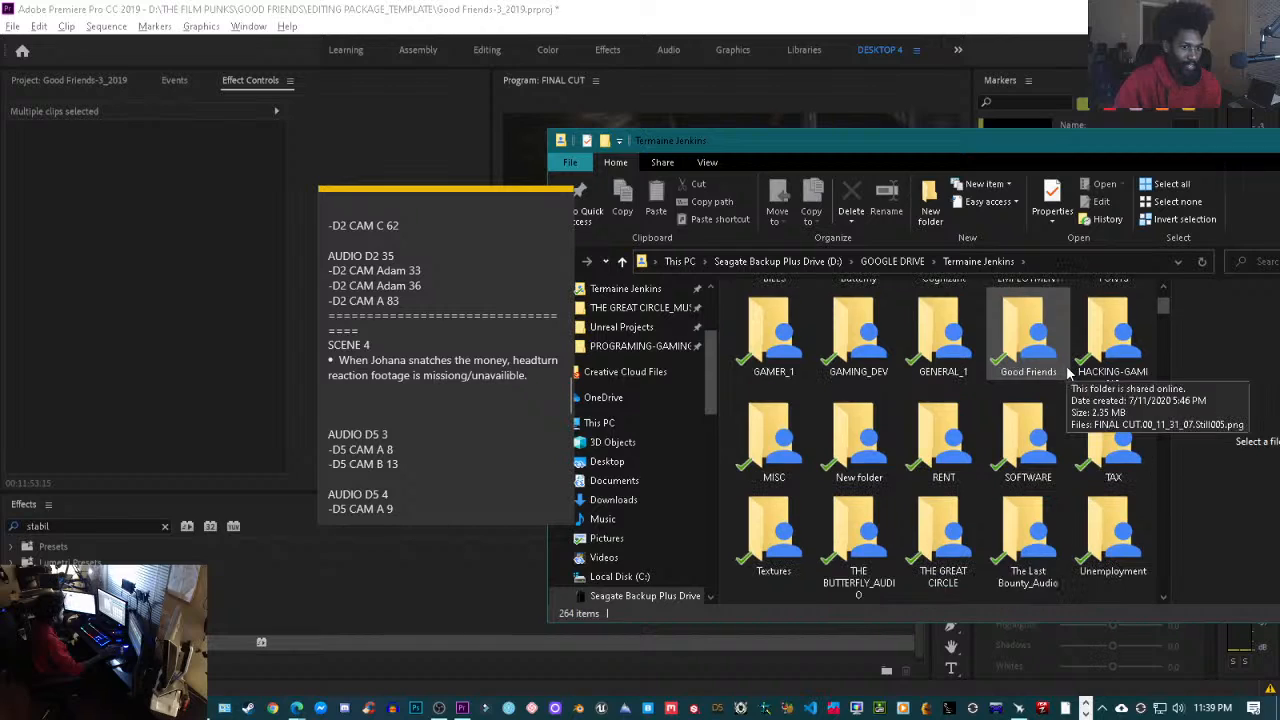
double_click(1030, 428)
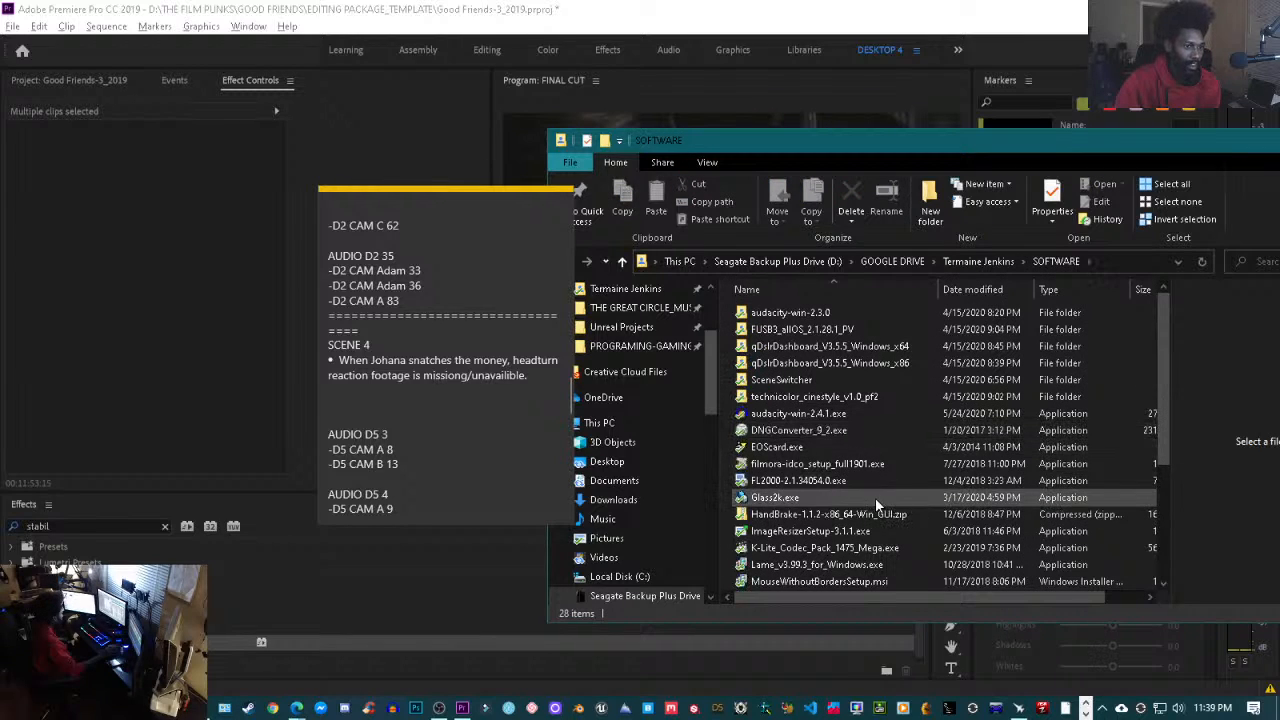
left_click(838, 501)
double_click(838, 503)
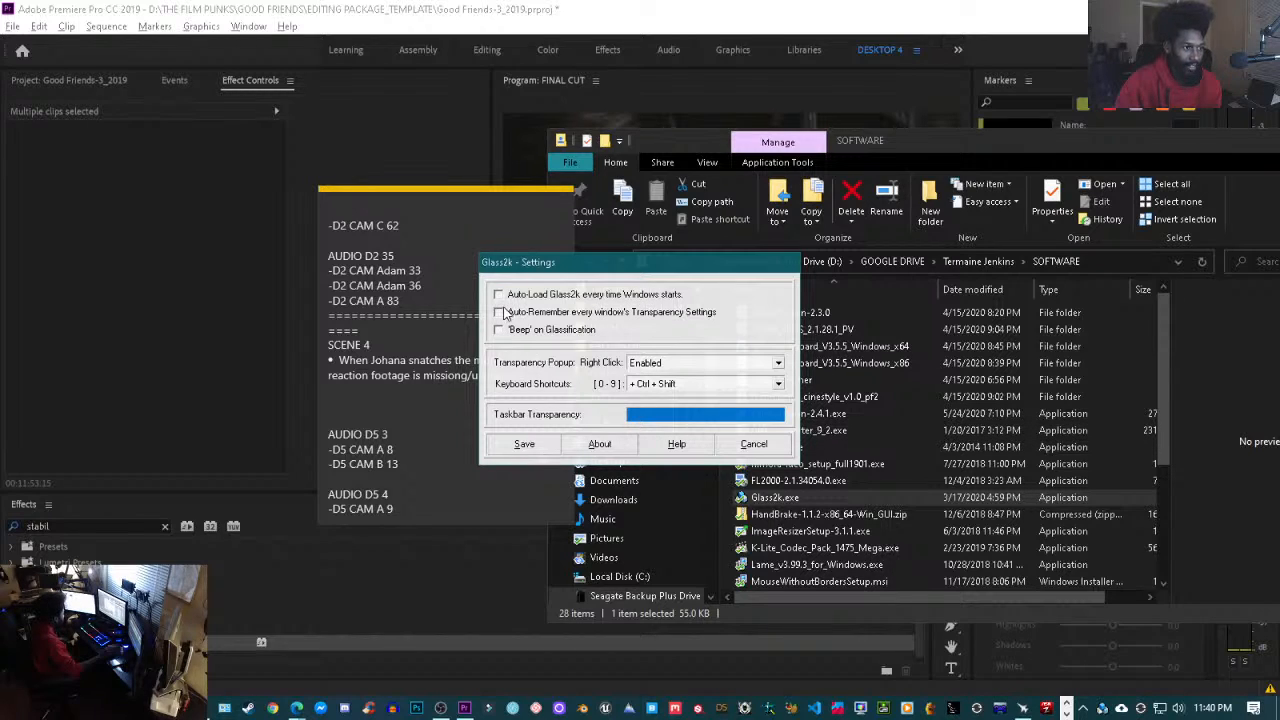
- Enable Glass2k's beep on glassification, auto-remembering of window transparency and auto-load at Windows startup, and save the settings
left_click(500, 331)
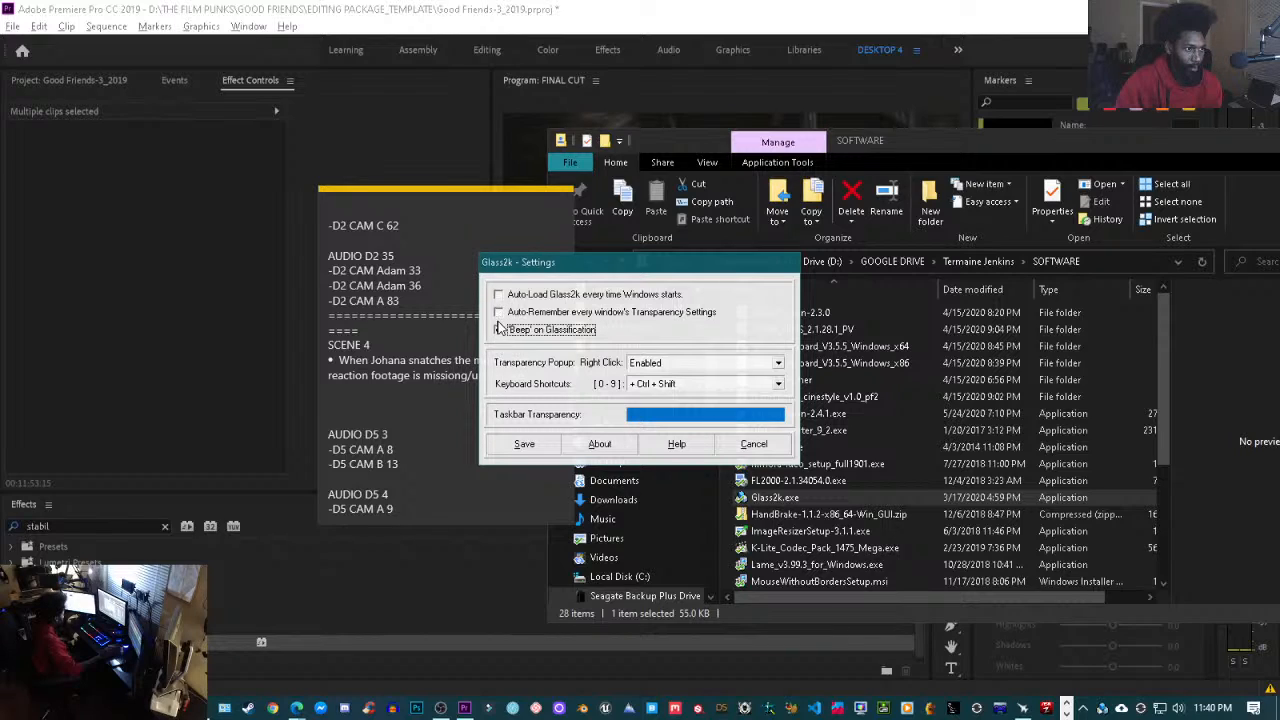
left_click(499, 329)
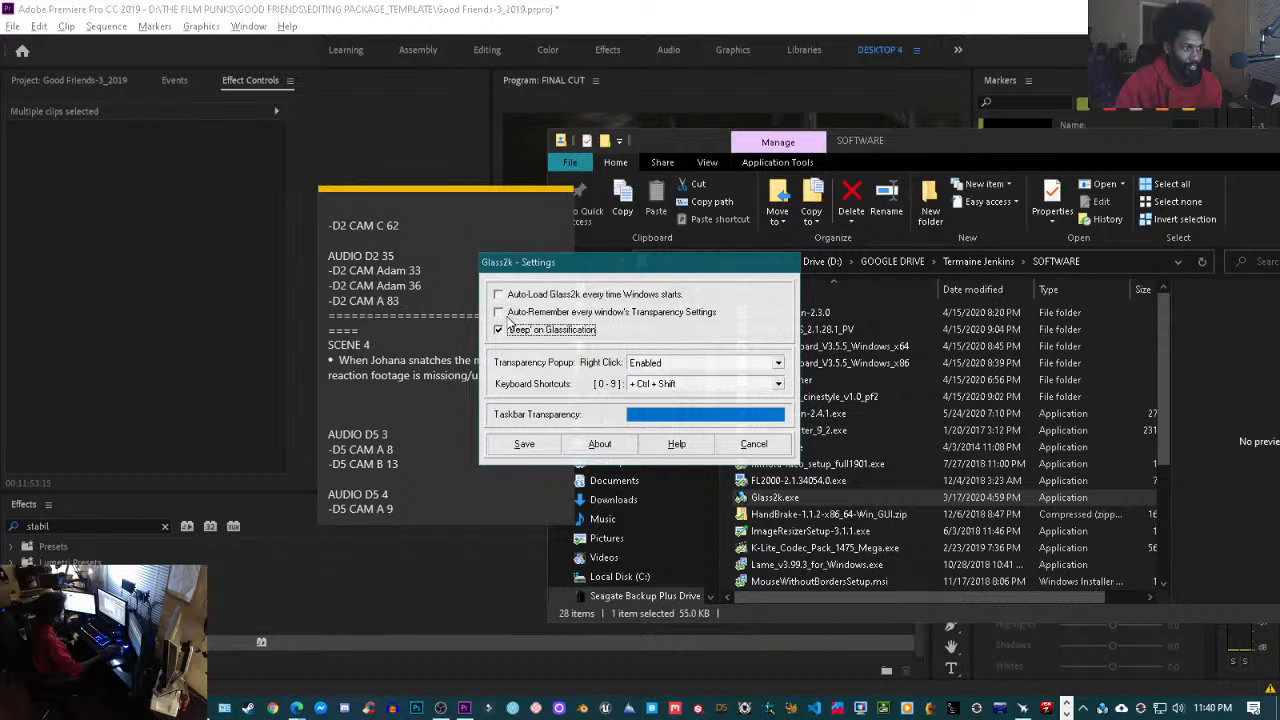
left_click(500, 313)
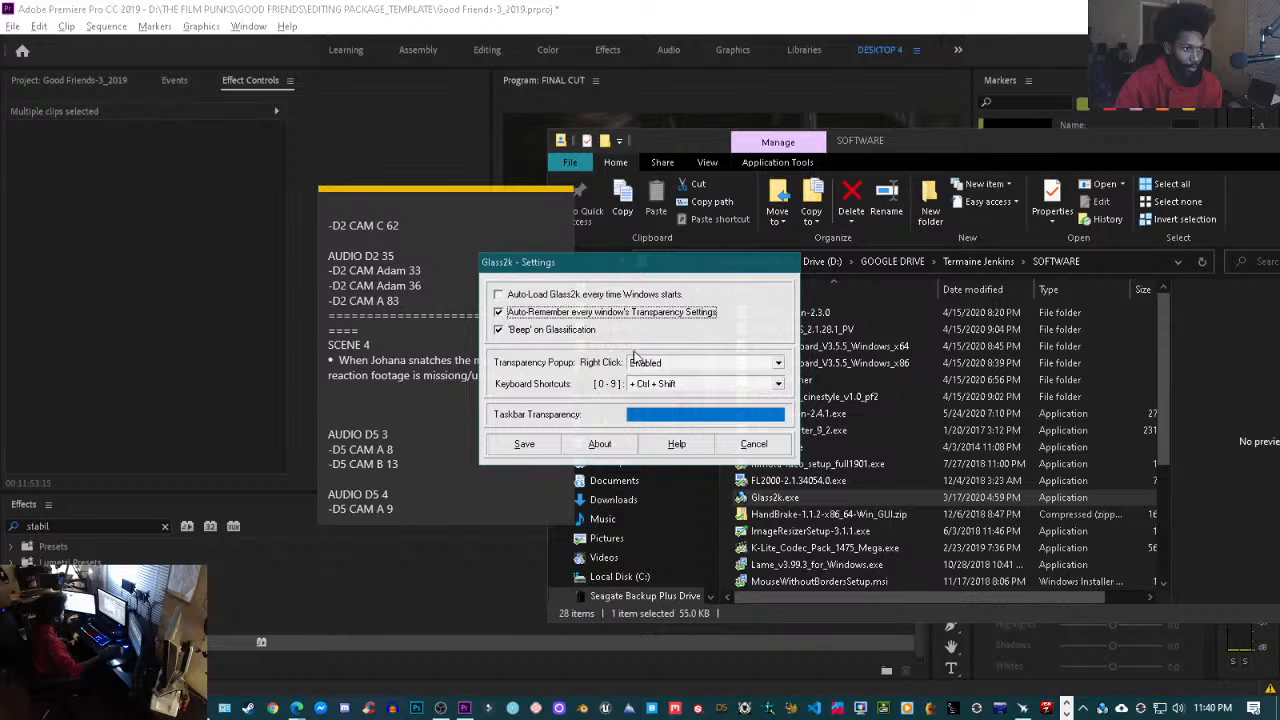
left_click(498, 295)
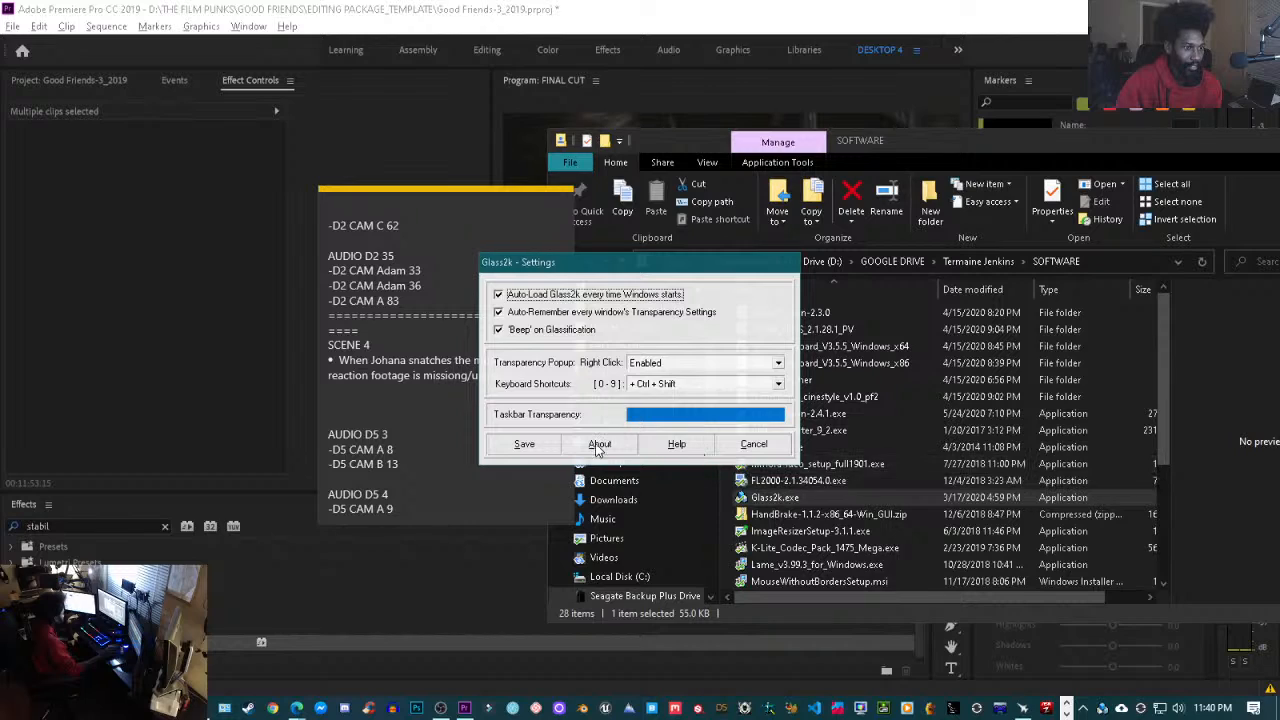
left_click(537, 449)
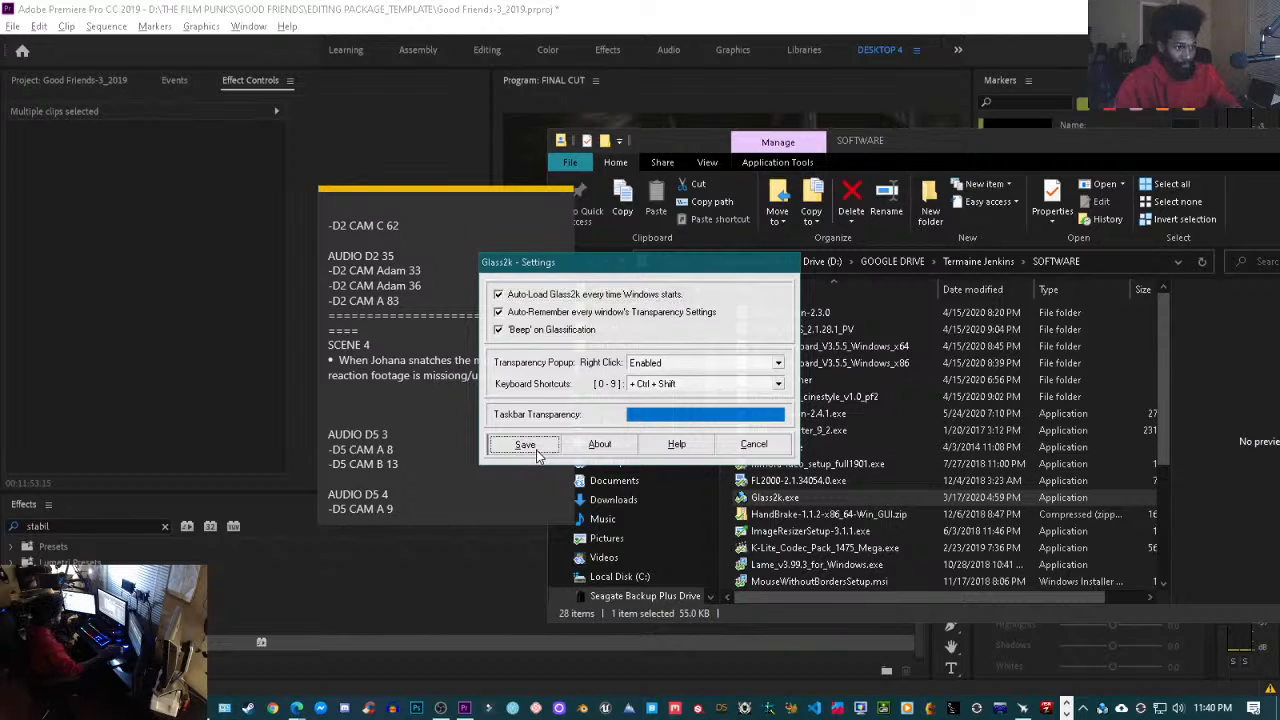
- Apply the 10% Glass2k transparency level to the Good Friends sticky note window
left_click(460, 208)
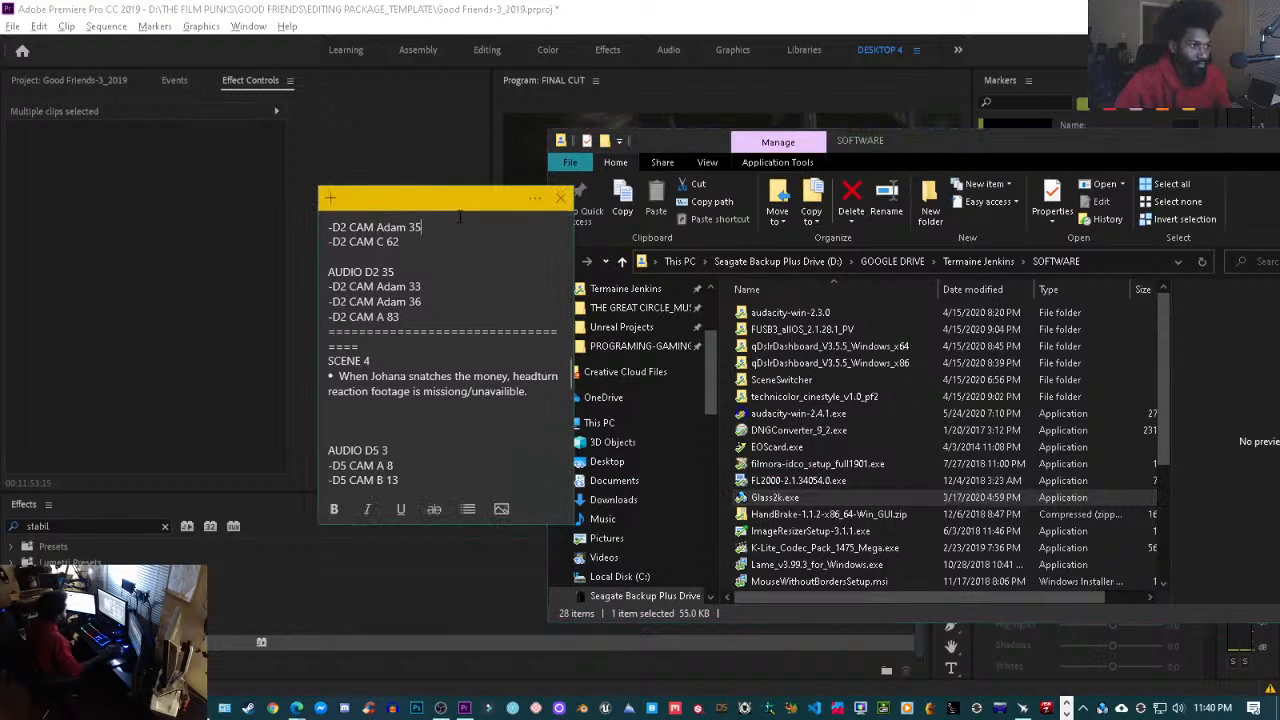
right_click(406, 204, "ctrl+shift")
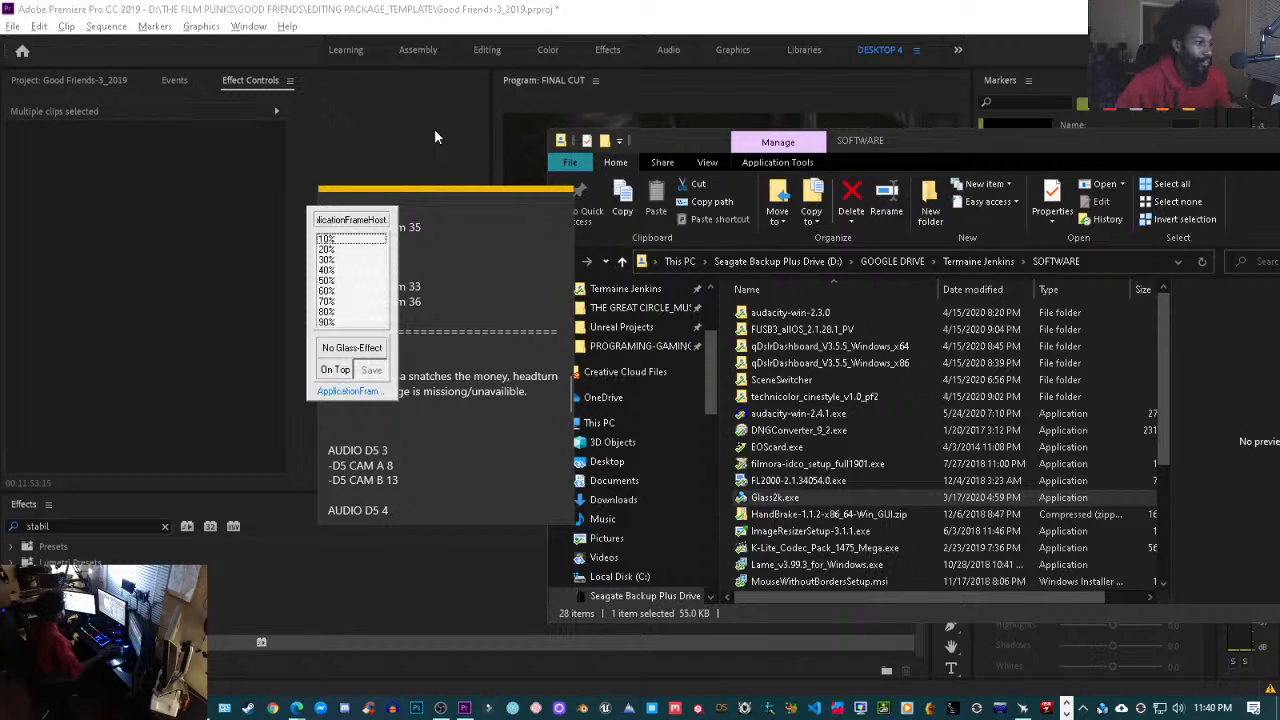
left_click(327, 240)
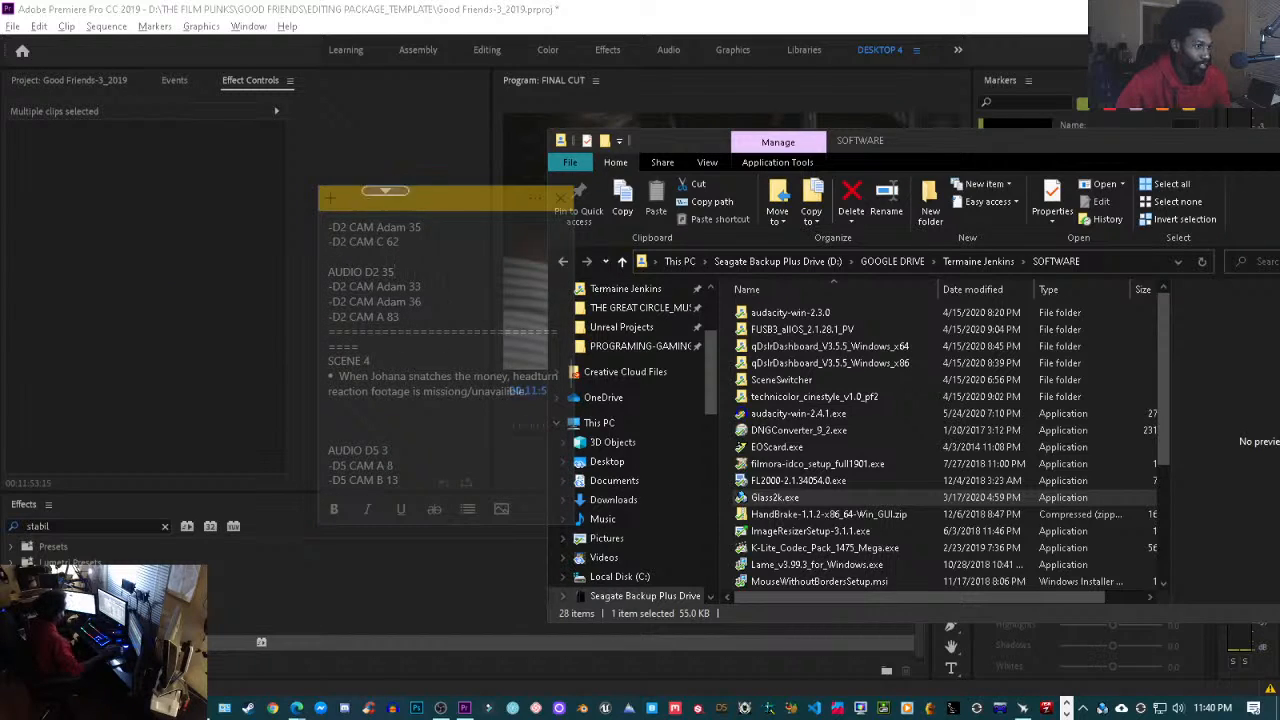
- Test typing "doind" after AUDIO D2 35 in the transparent note, delete it, and move the note away from the Premiere Pro panels
type("doind")
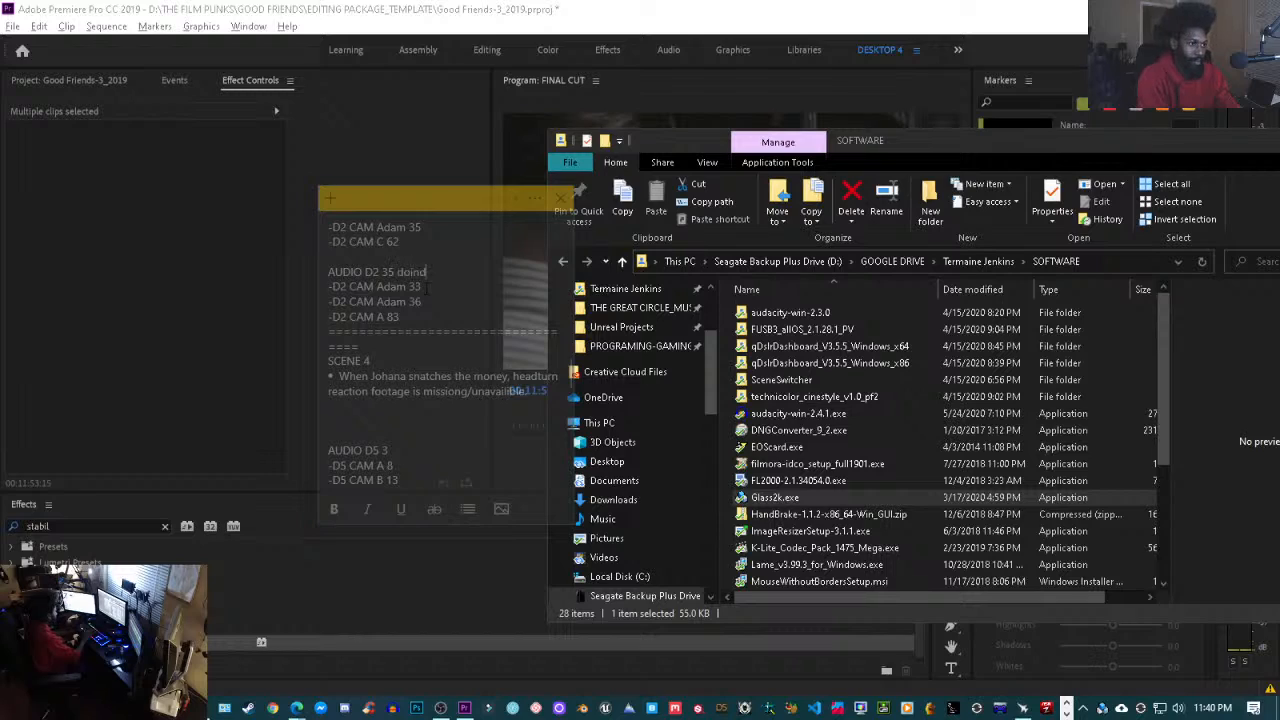
key("BackSpace")
key("BackSpace")
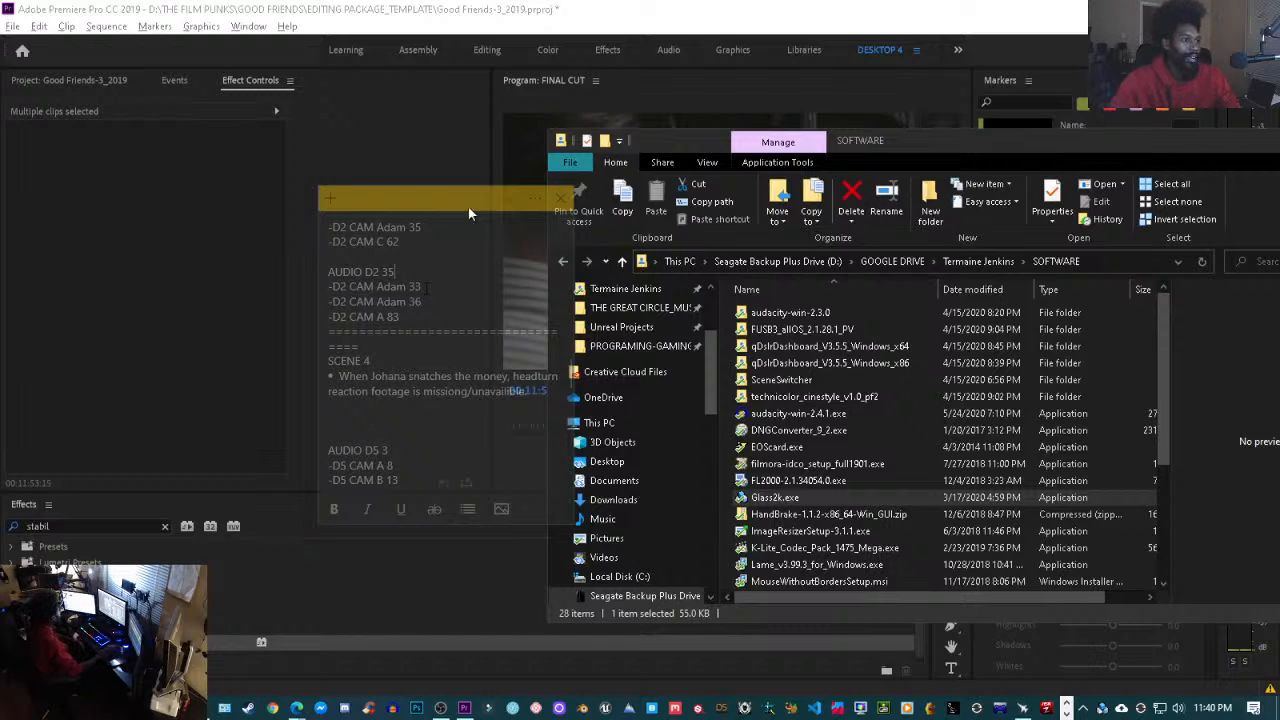
left_click_drag(456, 199, 0, 520)
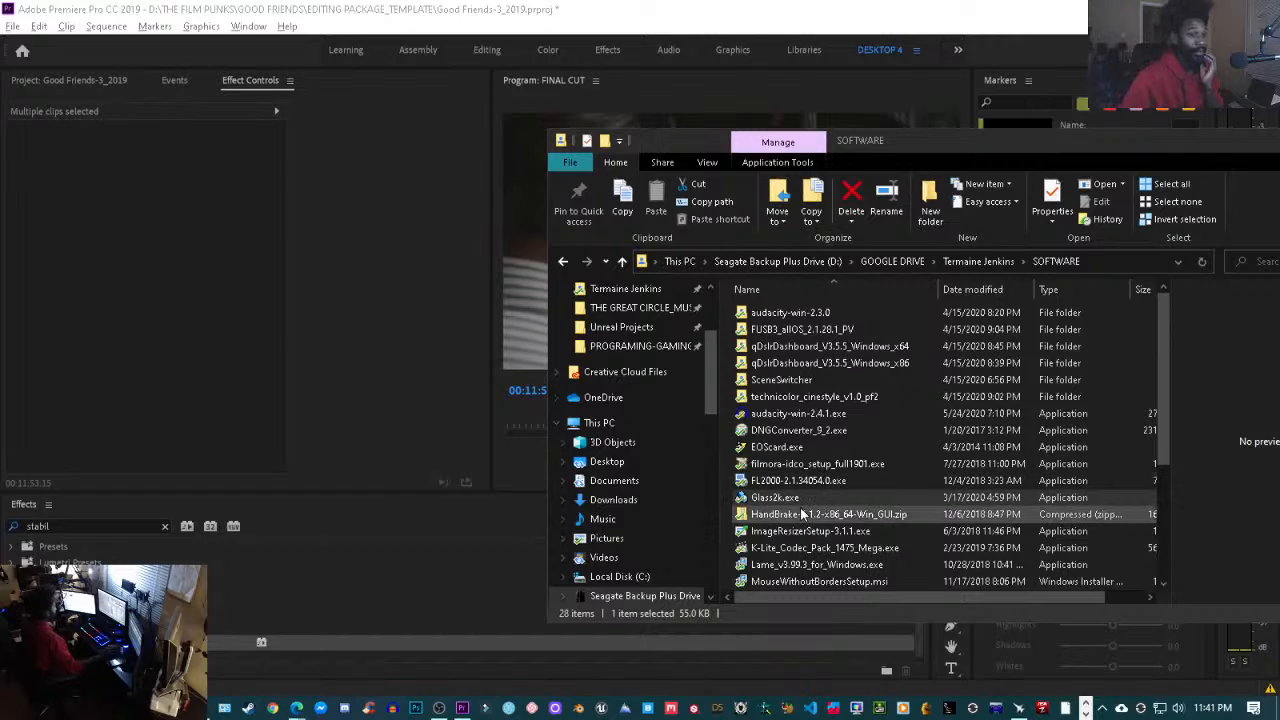
- Check the background utilities running in the system tray, including WindowTop.exe, and return to Premiere Pro
left_click(800, 500)
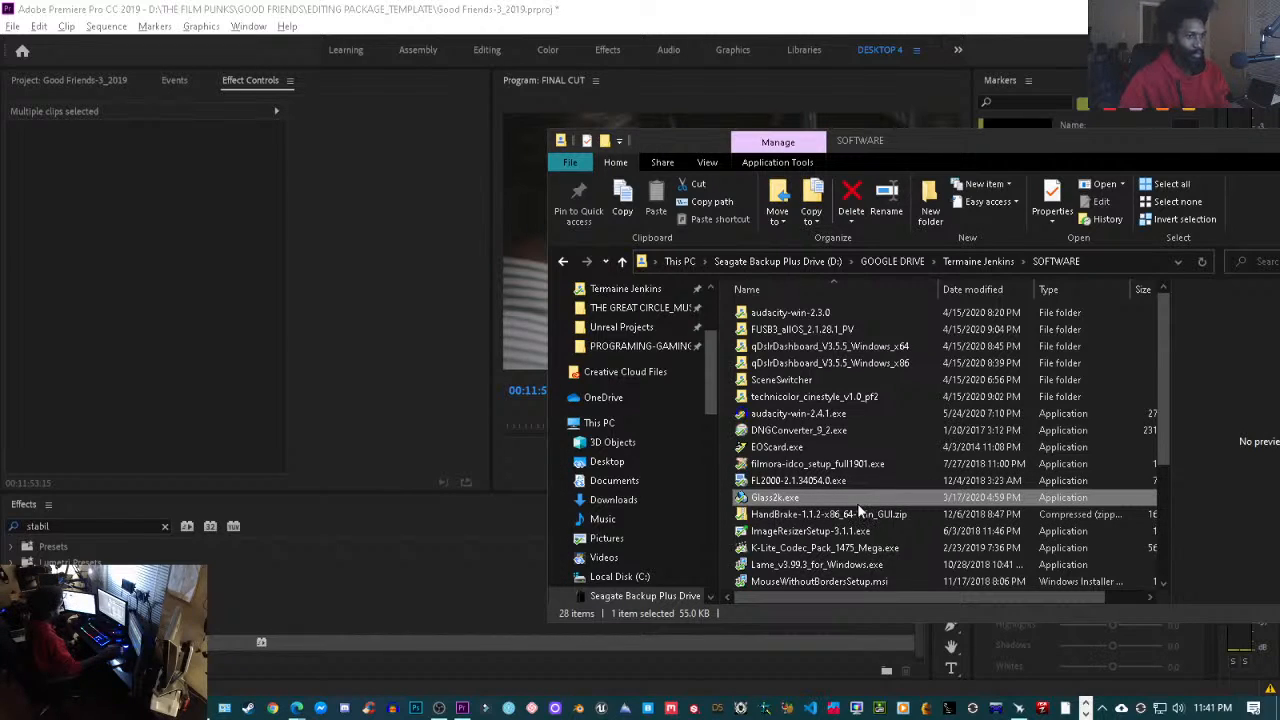
left_click(1101, 709)
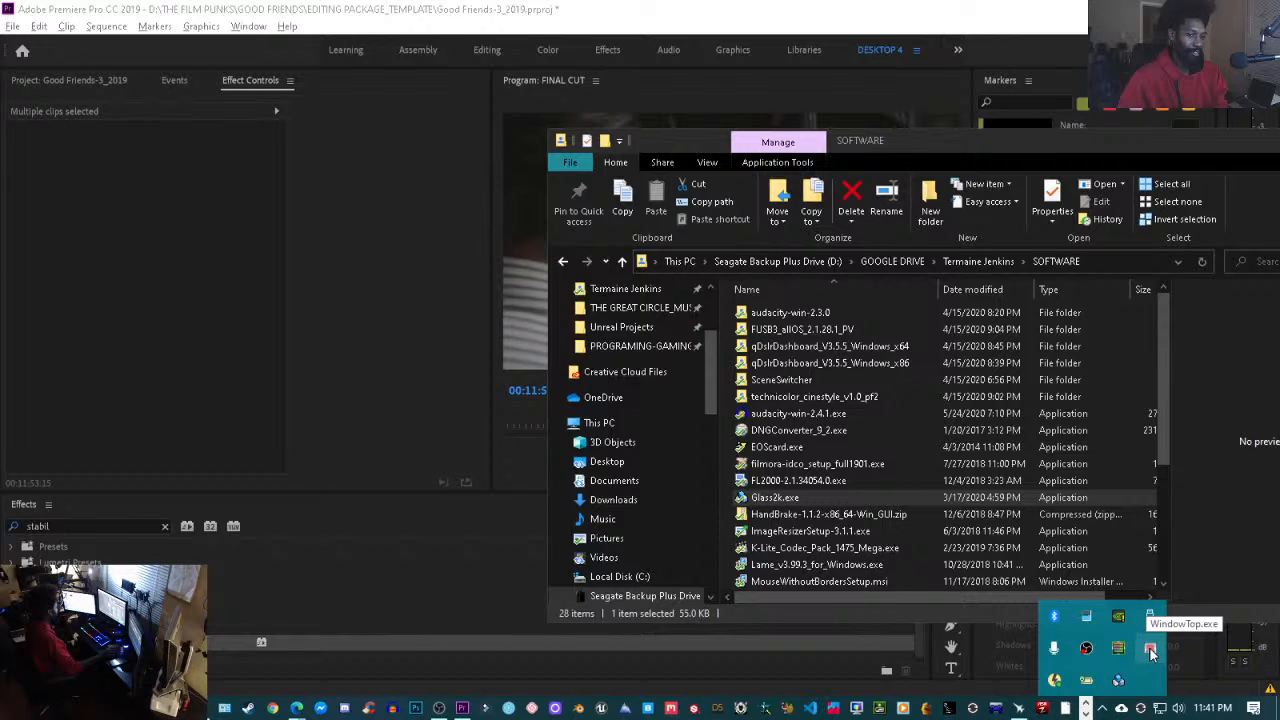
left_click(242, 323)
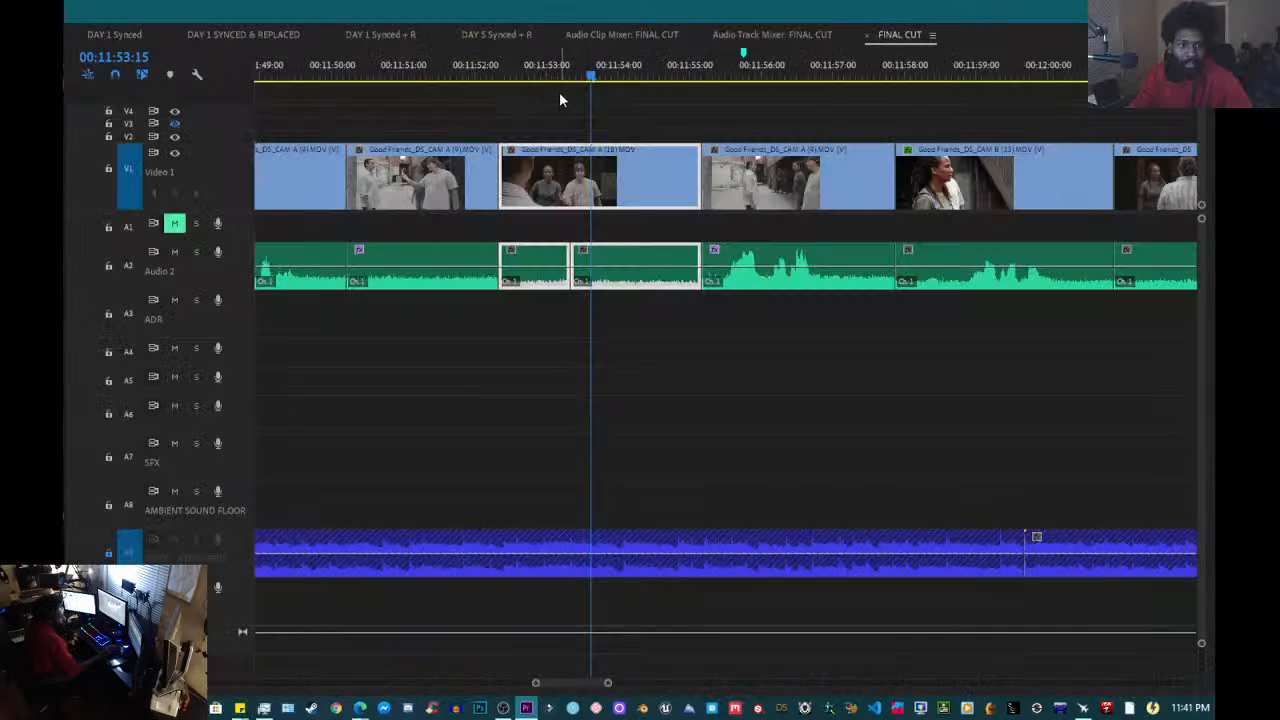
- Play the FINAL CUT alley confrontation from about 00:11:53:07 to 00:12:01:11, pausing at 00:11:58:18
left_click(568, 75)
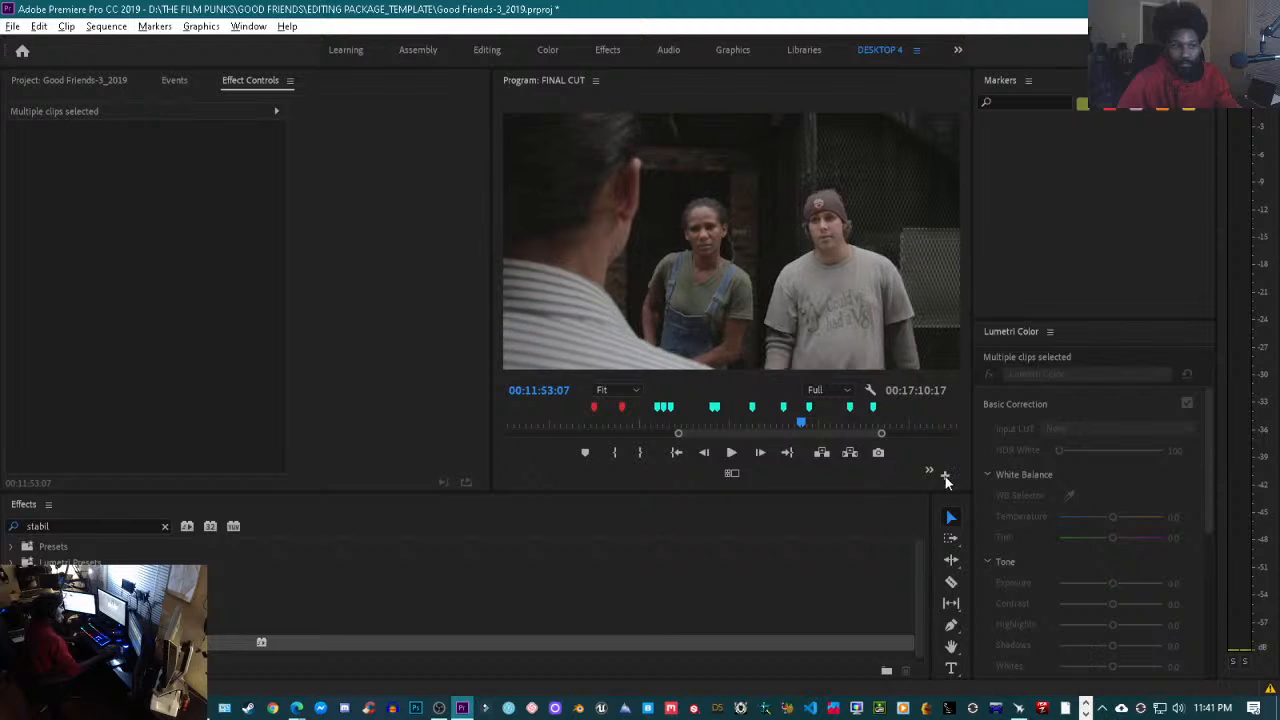
left_click(730, 453)
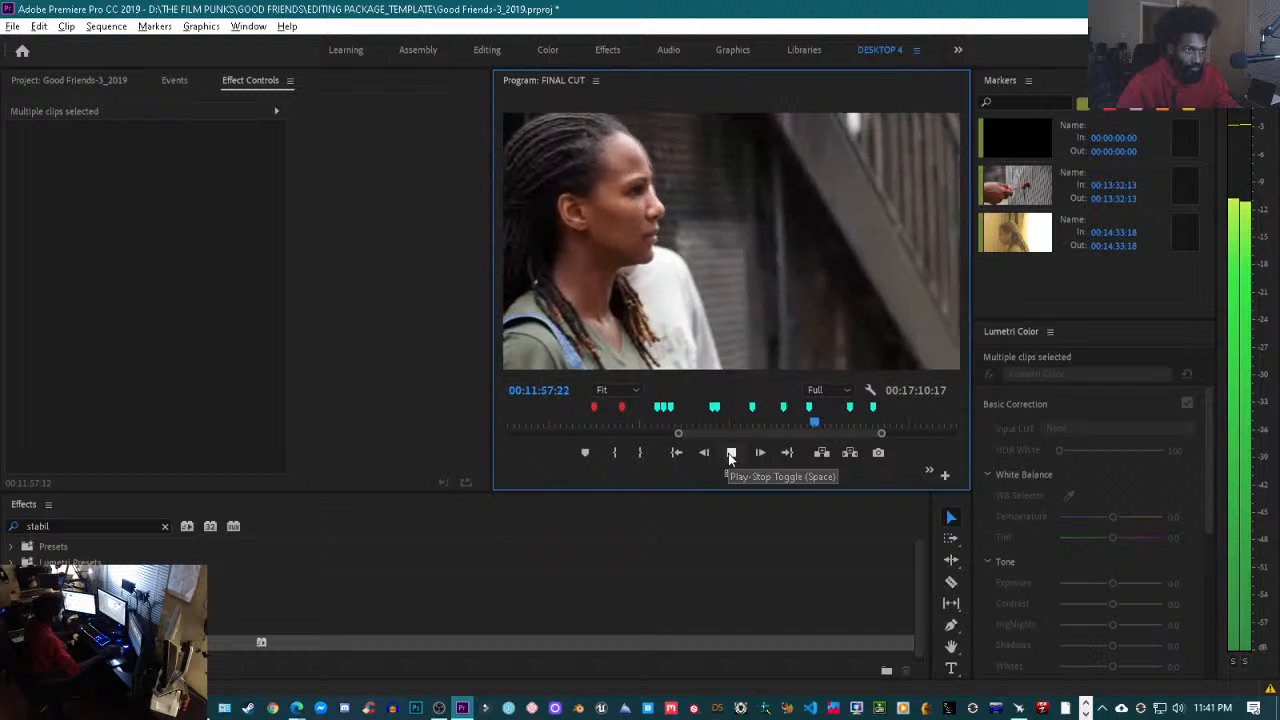
left_click(729, 453)
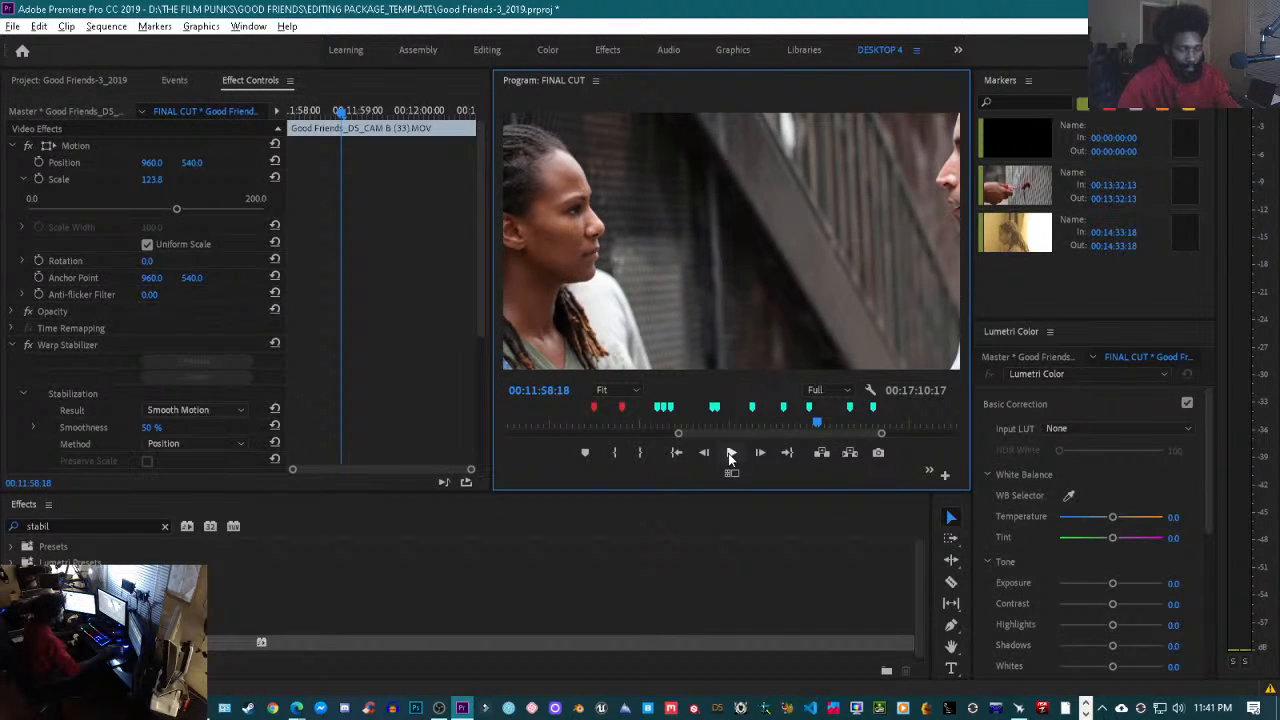
left_click(730, 453)
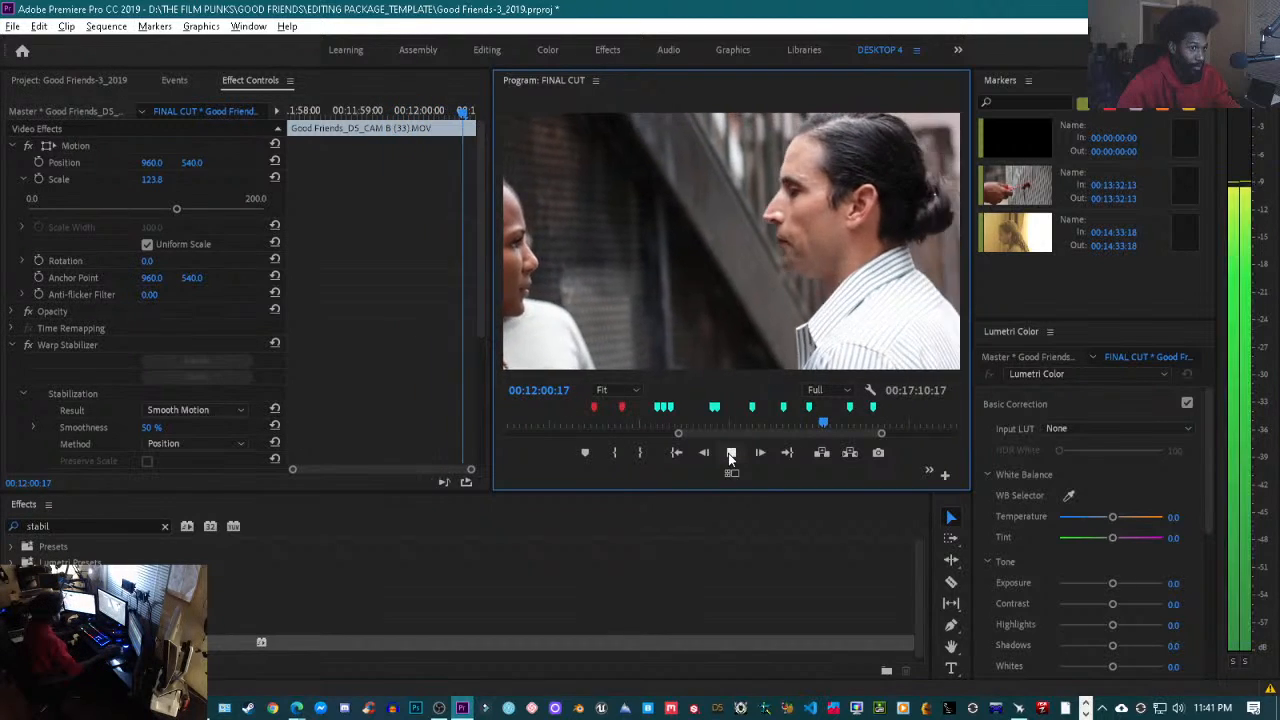
left_click(730, 453)
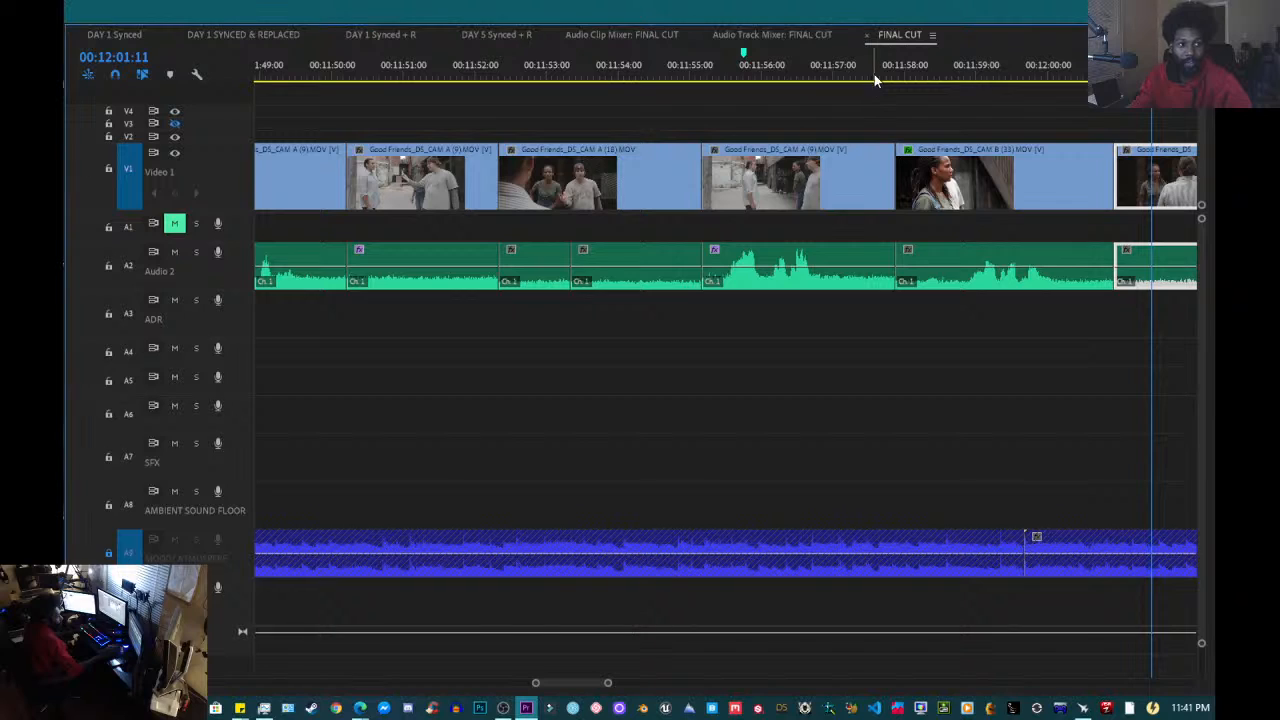
- Replay the transition from the CAM A (18) clip into CAM A (9), cueing playback at 00:11:54:09 and 00:11:55:11
left_click(877, 72)
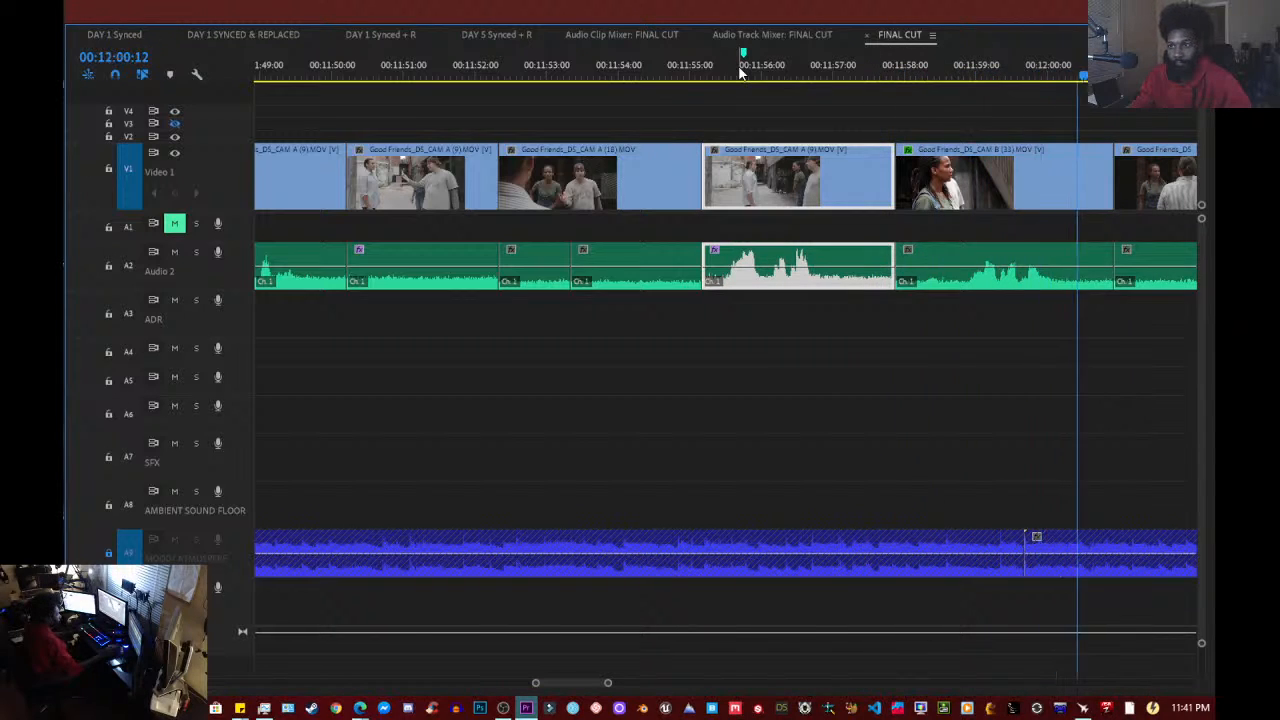
left_click_drag(740, 72, 645, 76)
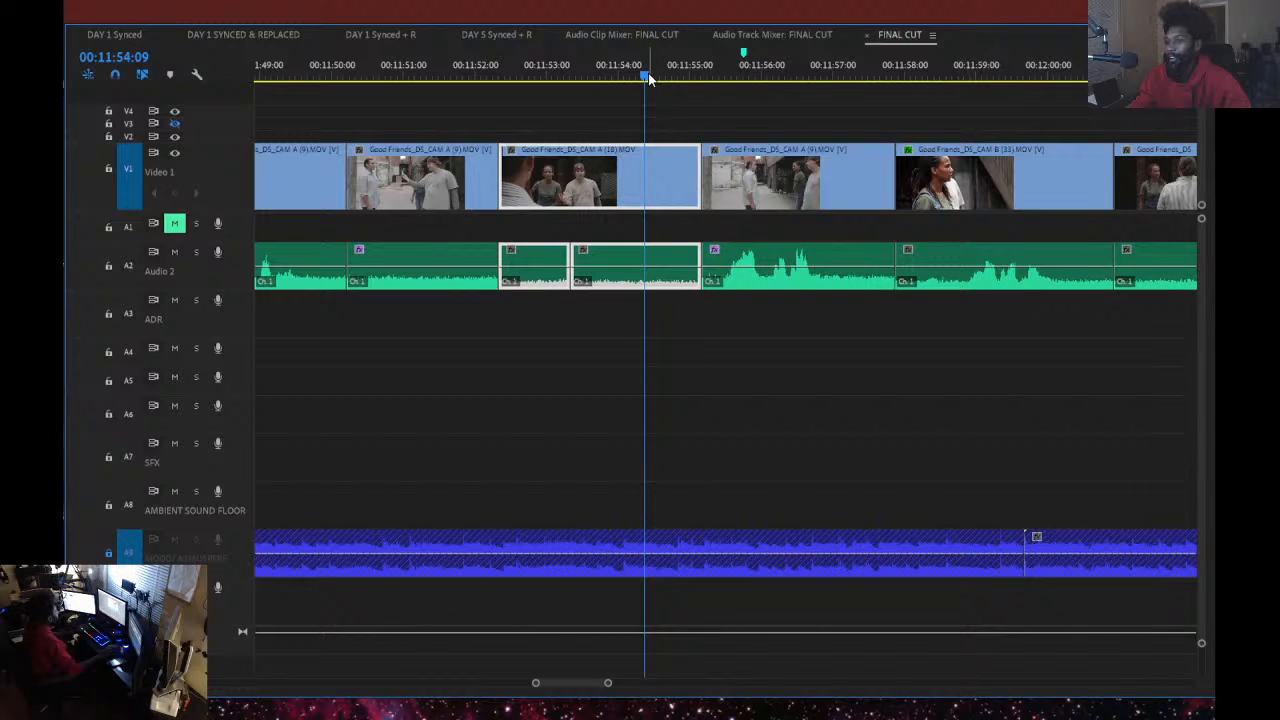
key("space")
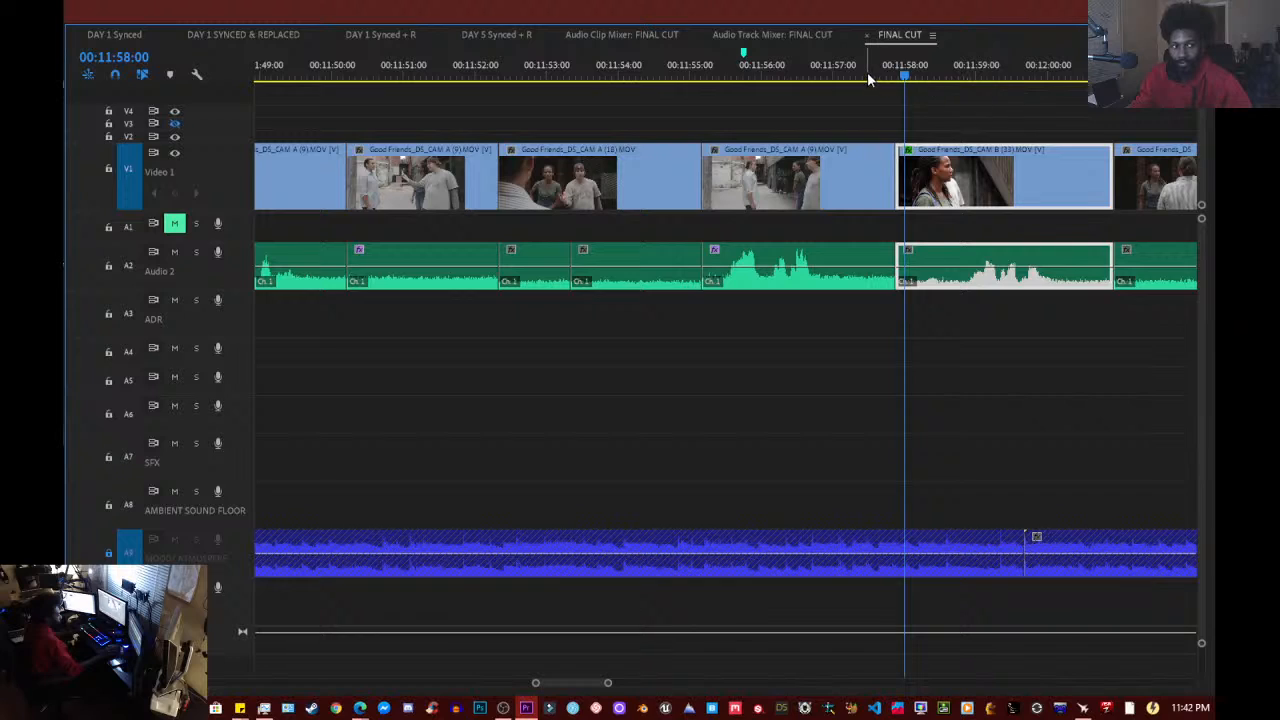
left_click_drag(867, 79, 689, 82)
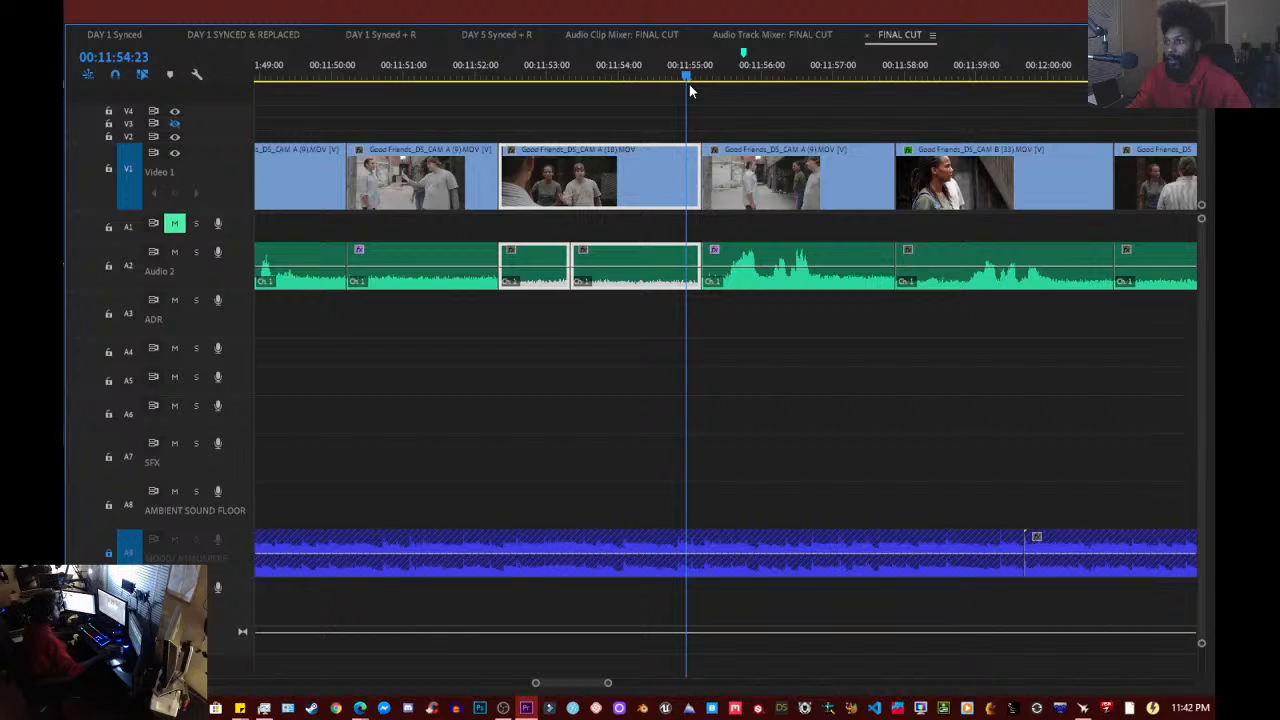
left_click(748, 89)
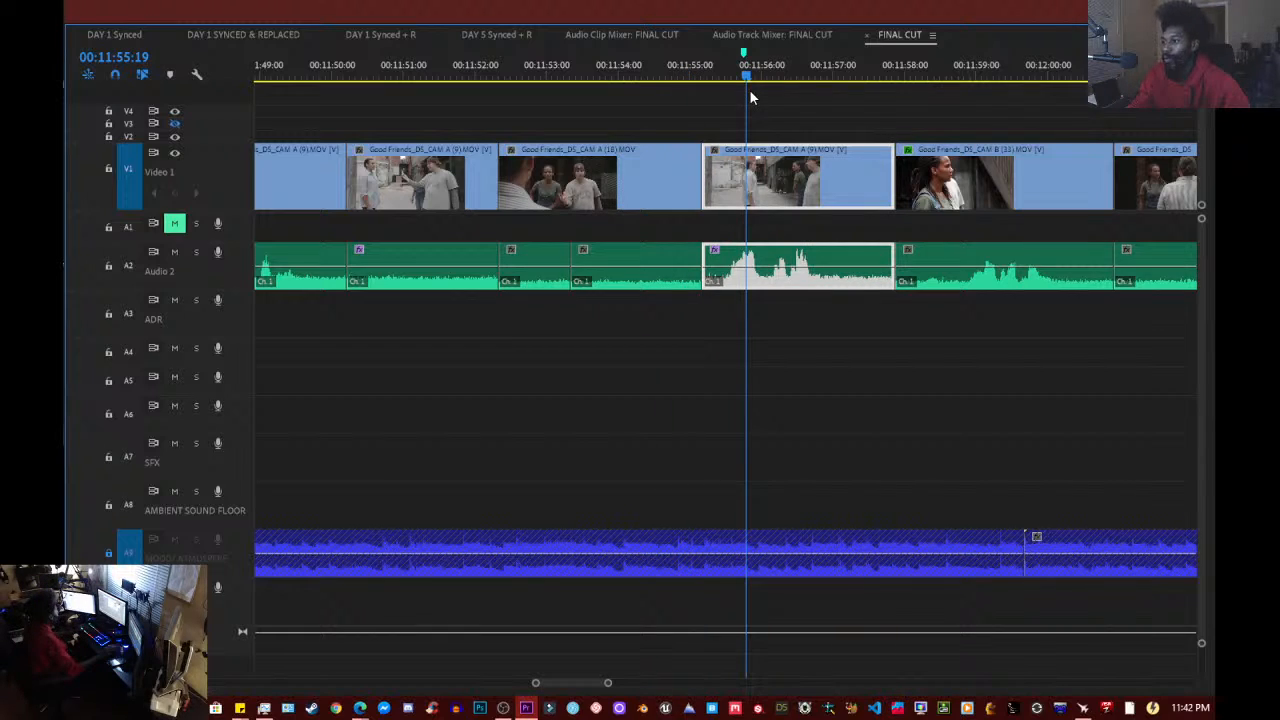
mouse_move(750, 90)
left_mouse_down()
mouse_move(789, 89)
mouse_move(727, 90)
left_mouse_up()
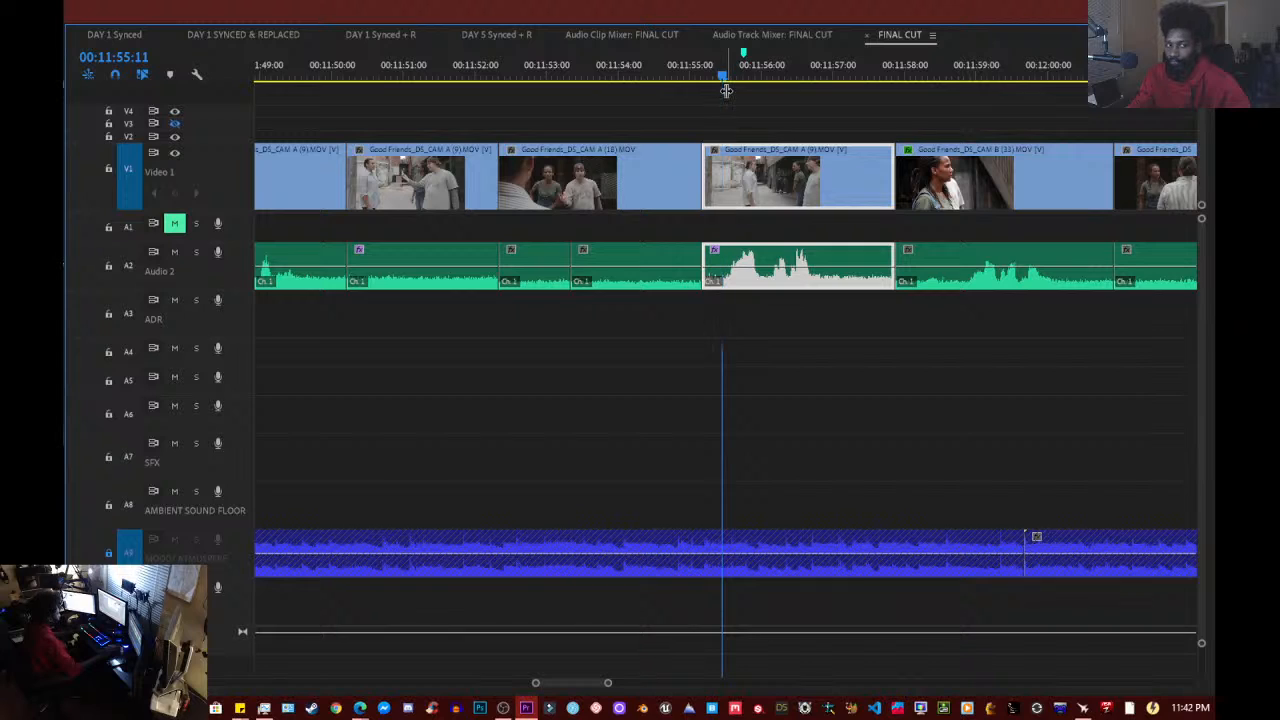
key("space")
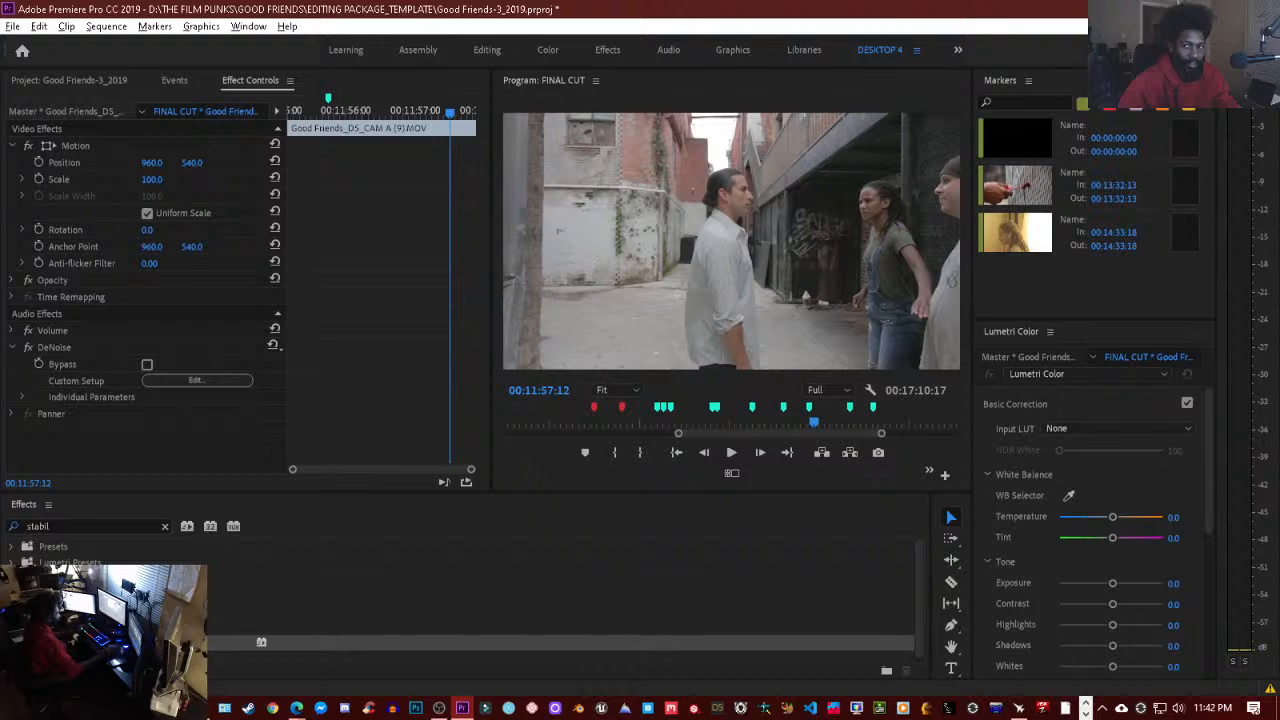
- Back up to 00:11:57:06 in the CAM A (9) clip and review the following shots through 00:12:02:04
key("j")
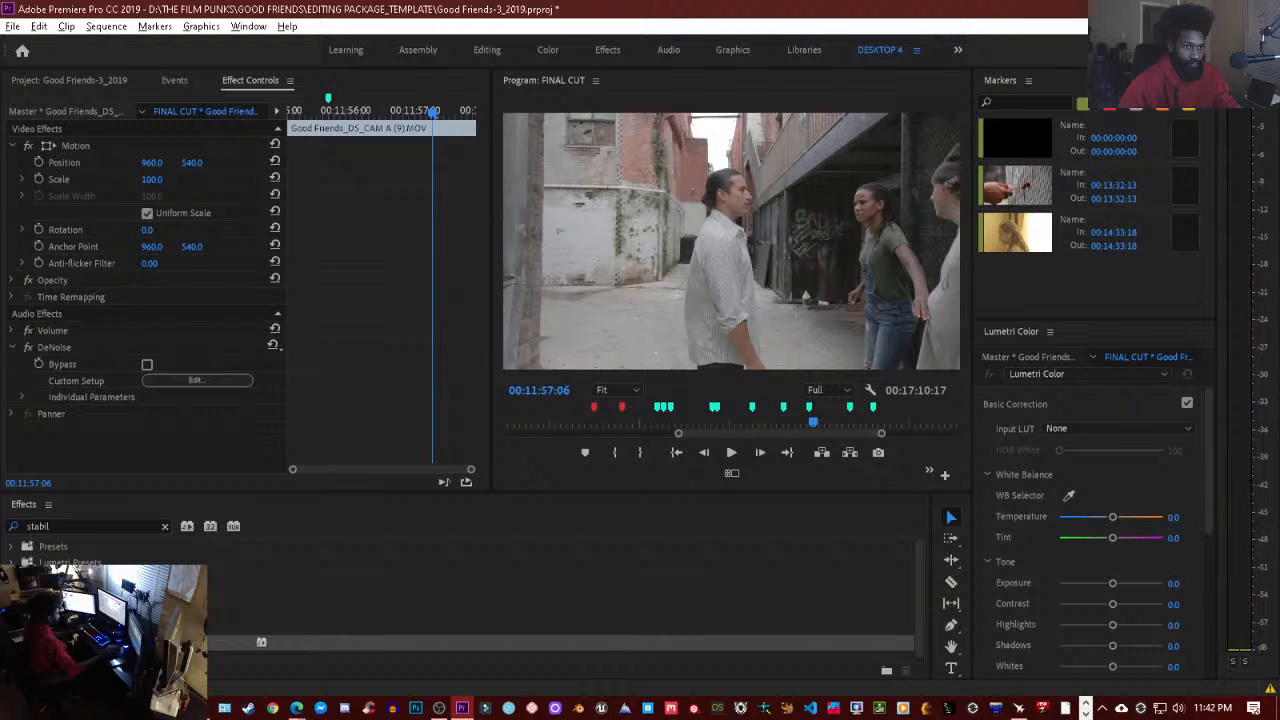
key("space")
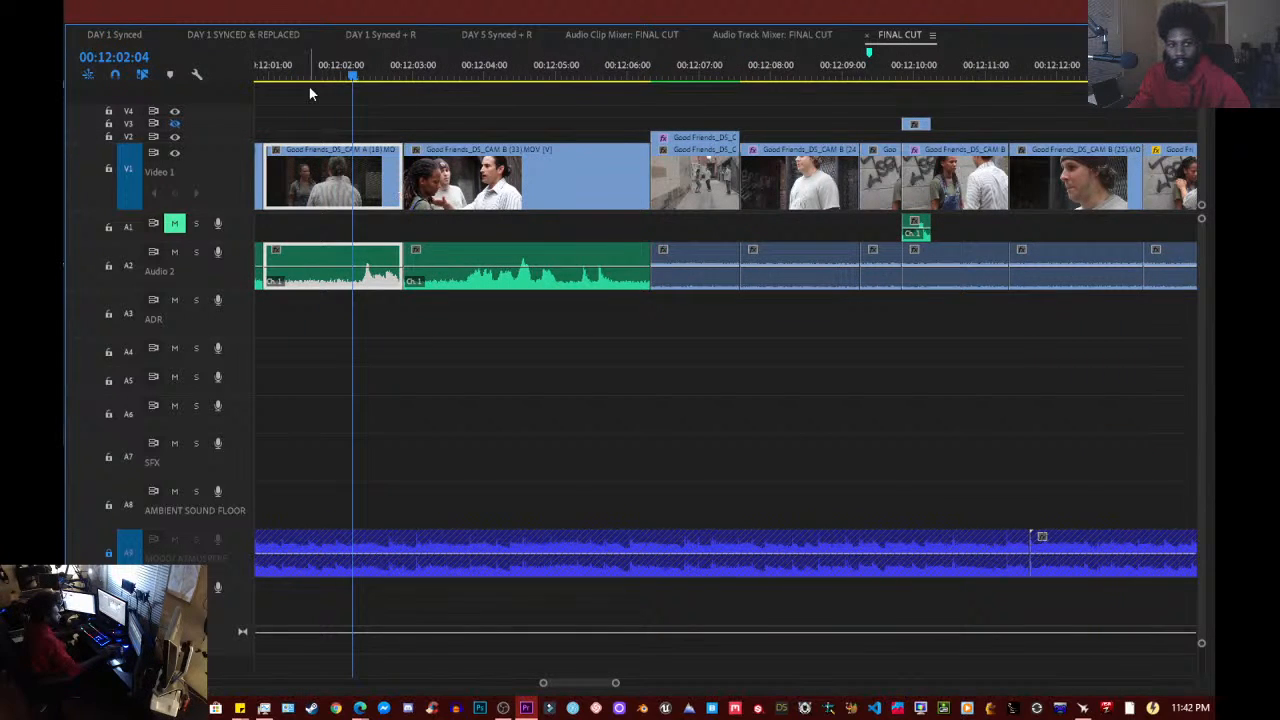
scroll(308, 89, "up", 3)
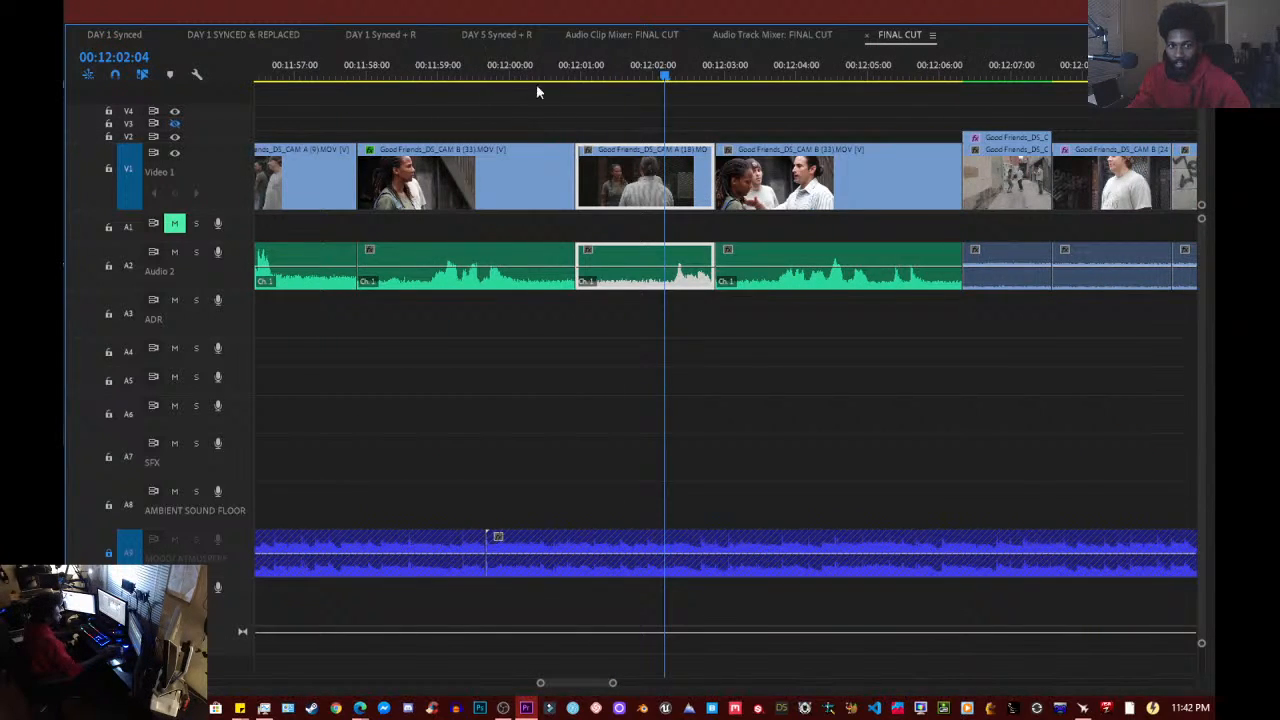
- Replay the CAM A (18) shot leading up to 00:12:01:13, and cue back to 00:11:57:06 in the CAM A (9) clip
left_click(491, 77)
key("space")
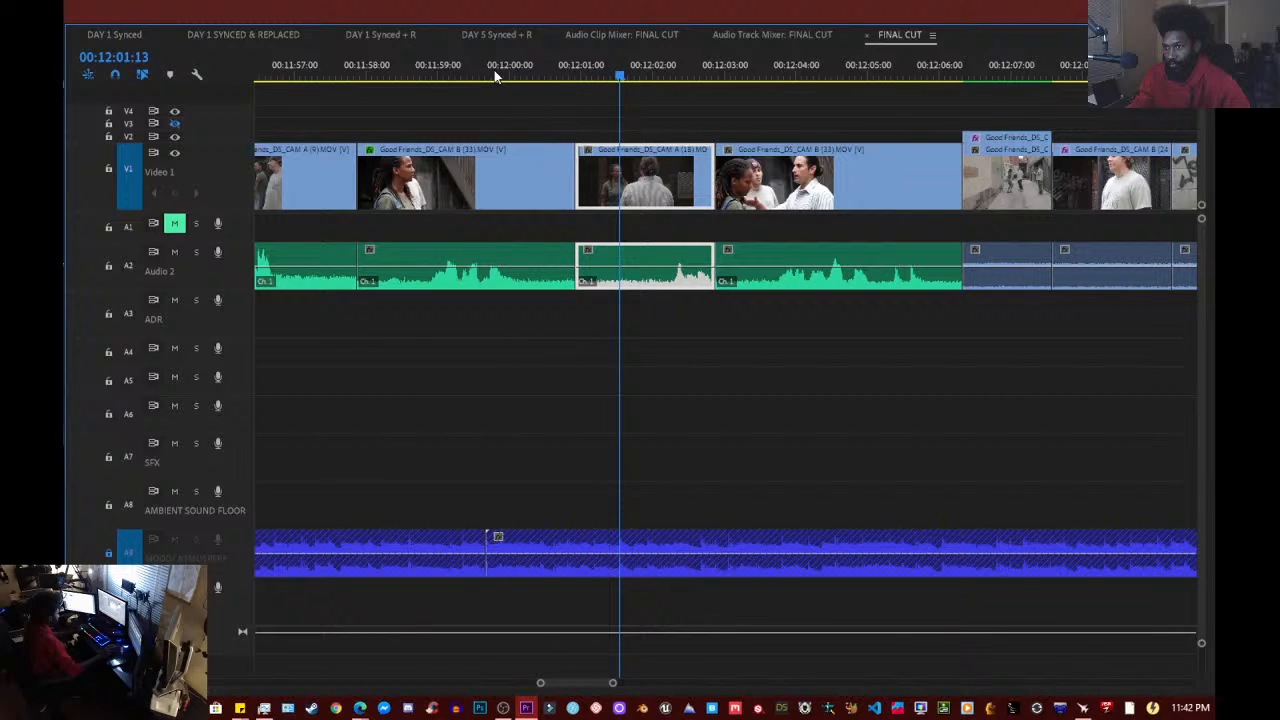
key("space")
left_click(443, 75)
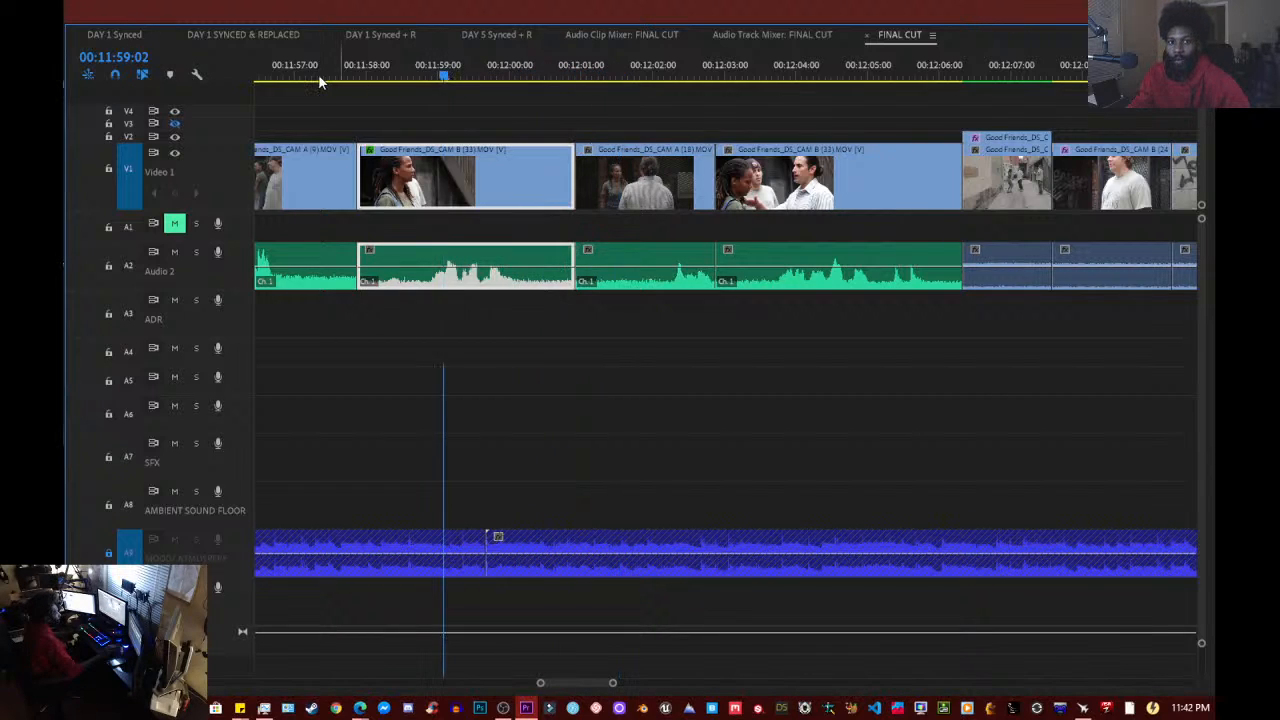
left_click(314, 79)
- Move the CAM B (33) clip starting at 00:11:57:21 to V3 and its audio to A1, and close the gap it leaves behind
left_click(464, 176)
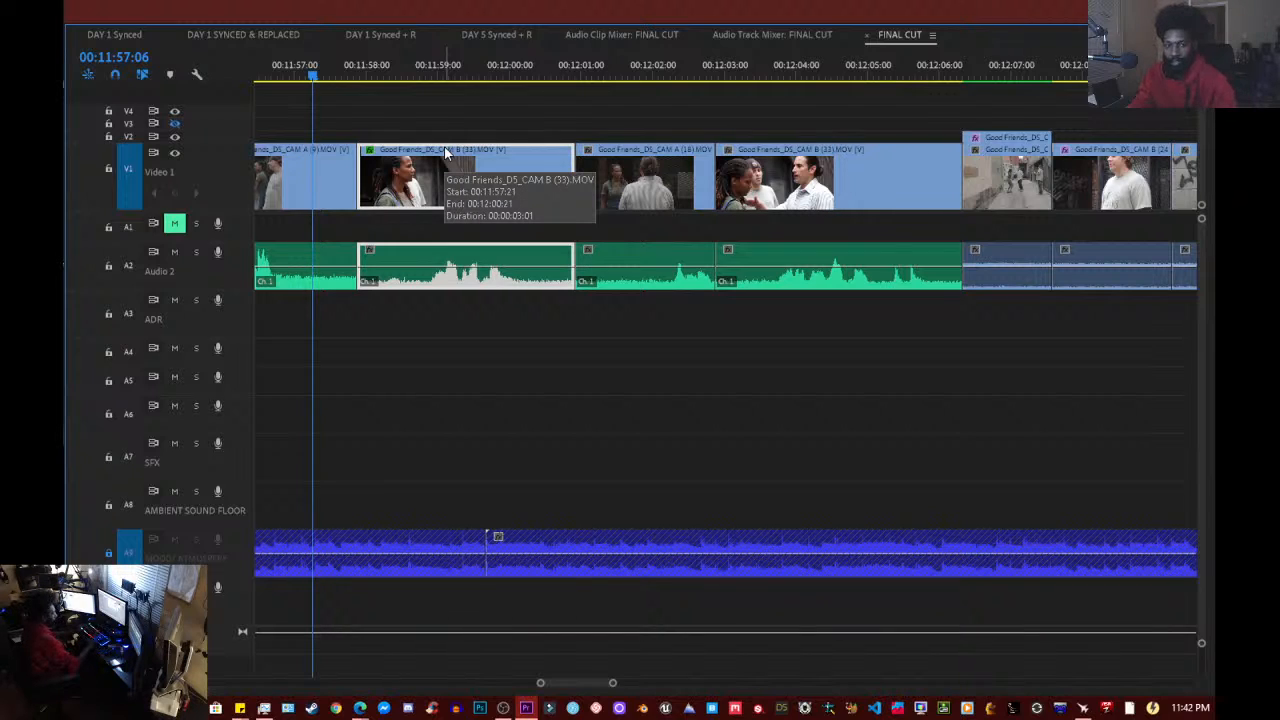
left_click_drag(446, 151, 446, 128)
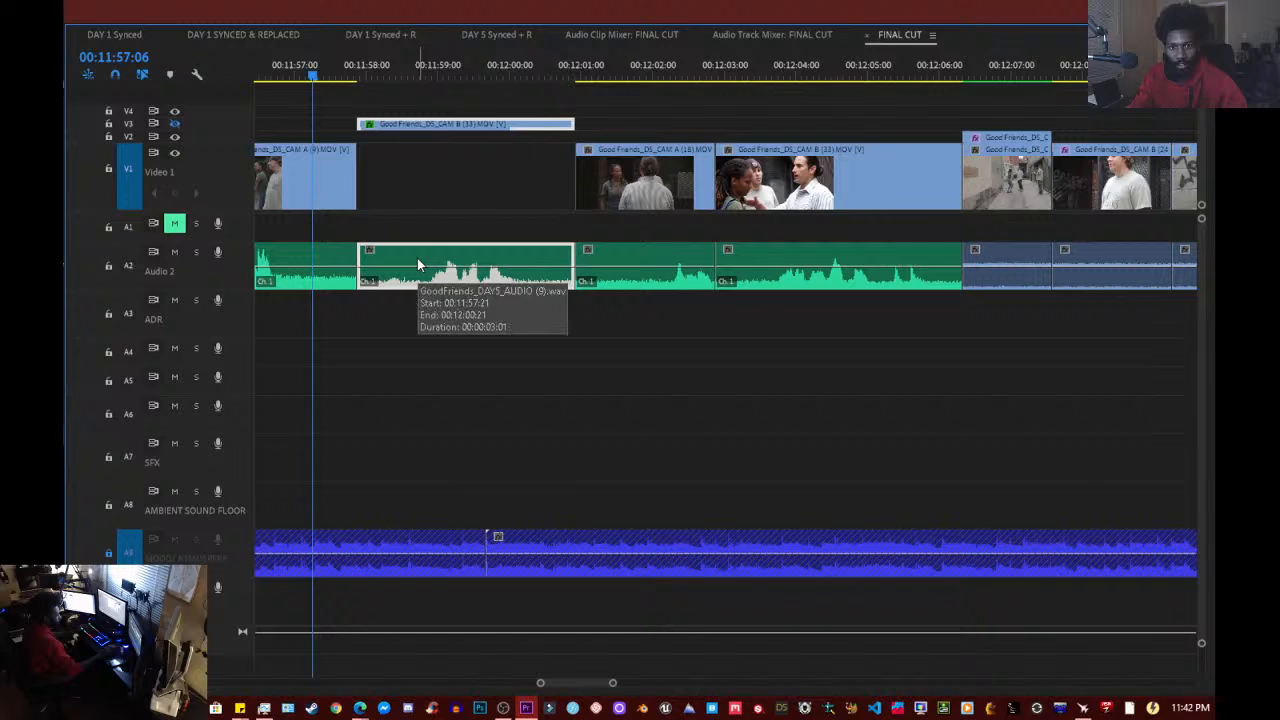
left_click_drag(418, 258, 417, 242)
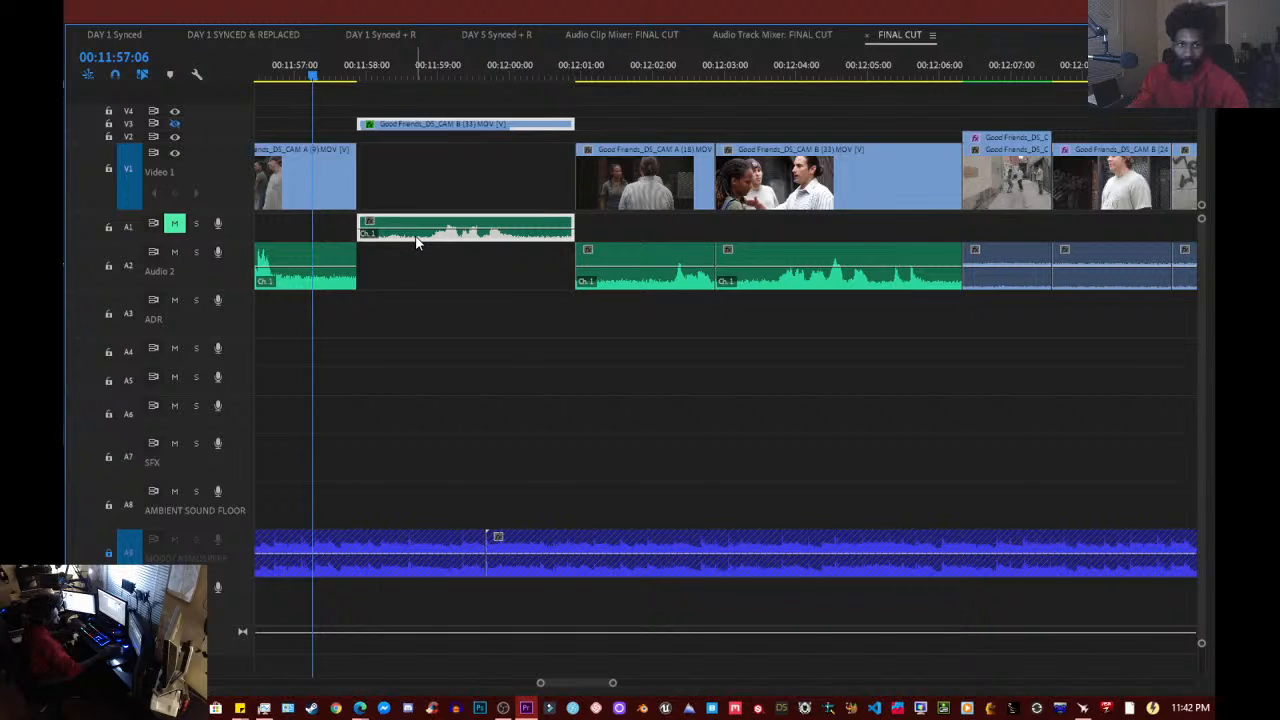
left_click(501, 176)
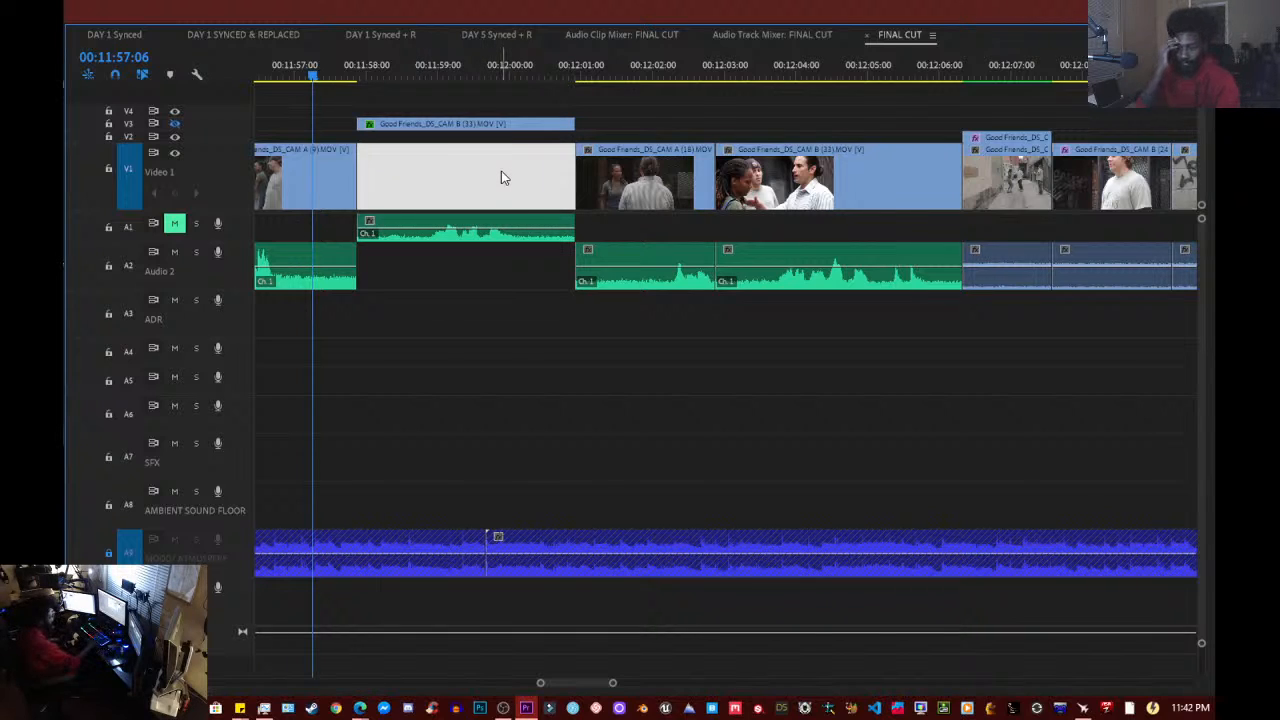
key("Delete")
- Play the tightened sequence from about 00:11:53:17, through CAM A (9) and CAM A (18), stopping at 00:12:00:16 in CAM B (33)
left_click(265, 60)
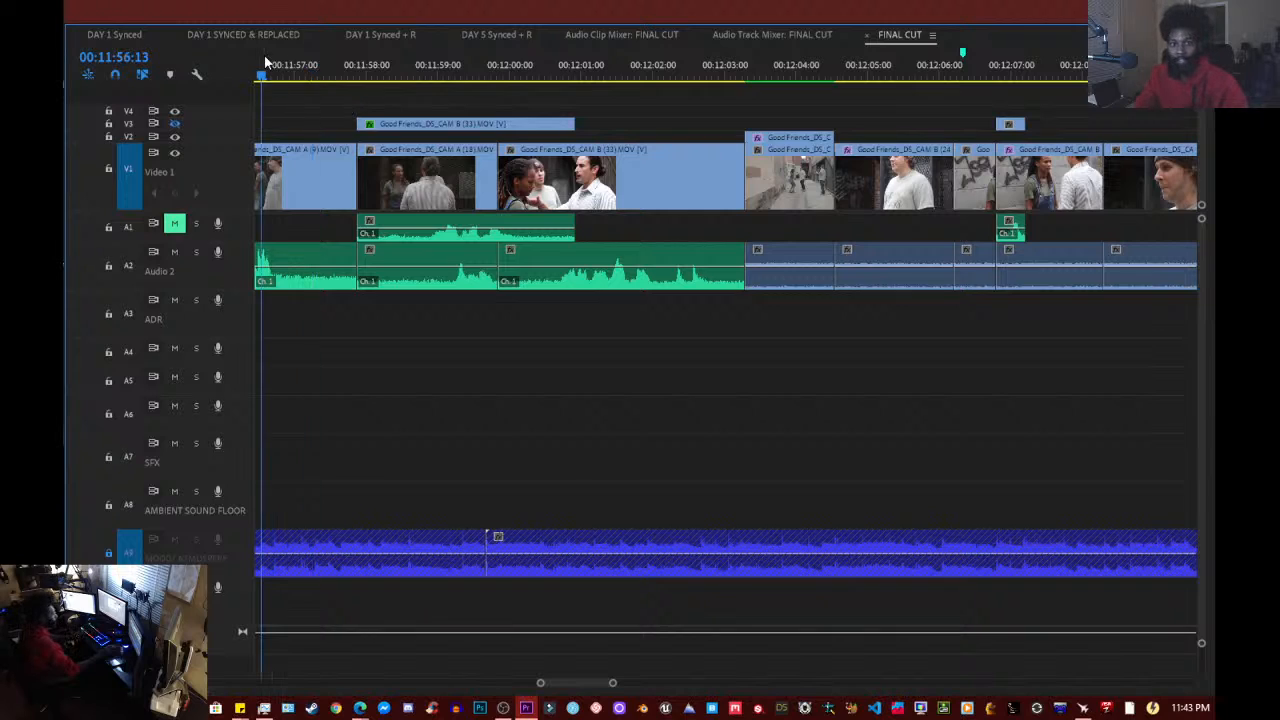
key("d")
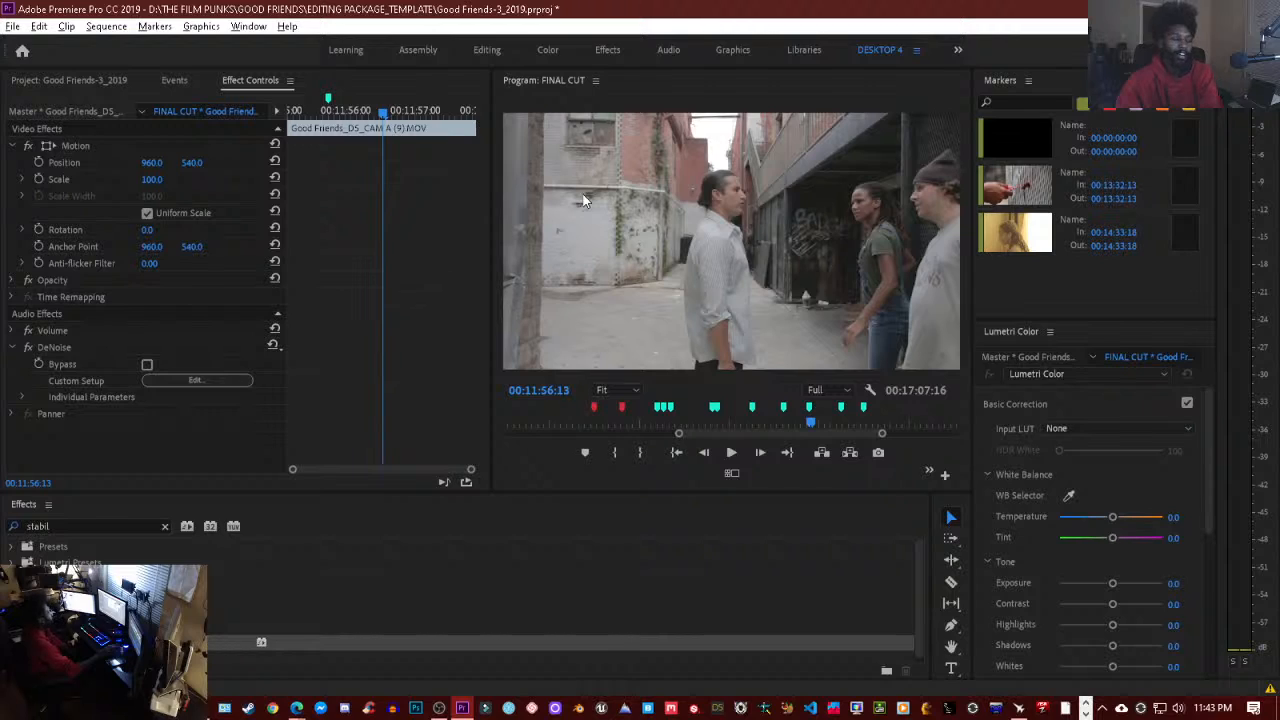
left_click(805, 423)
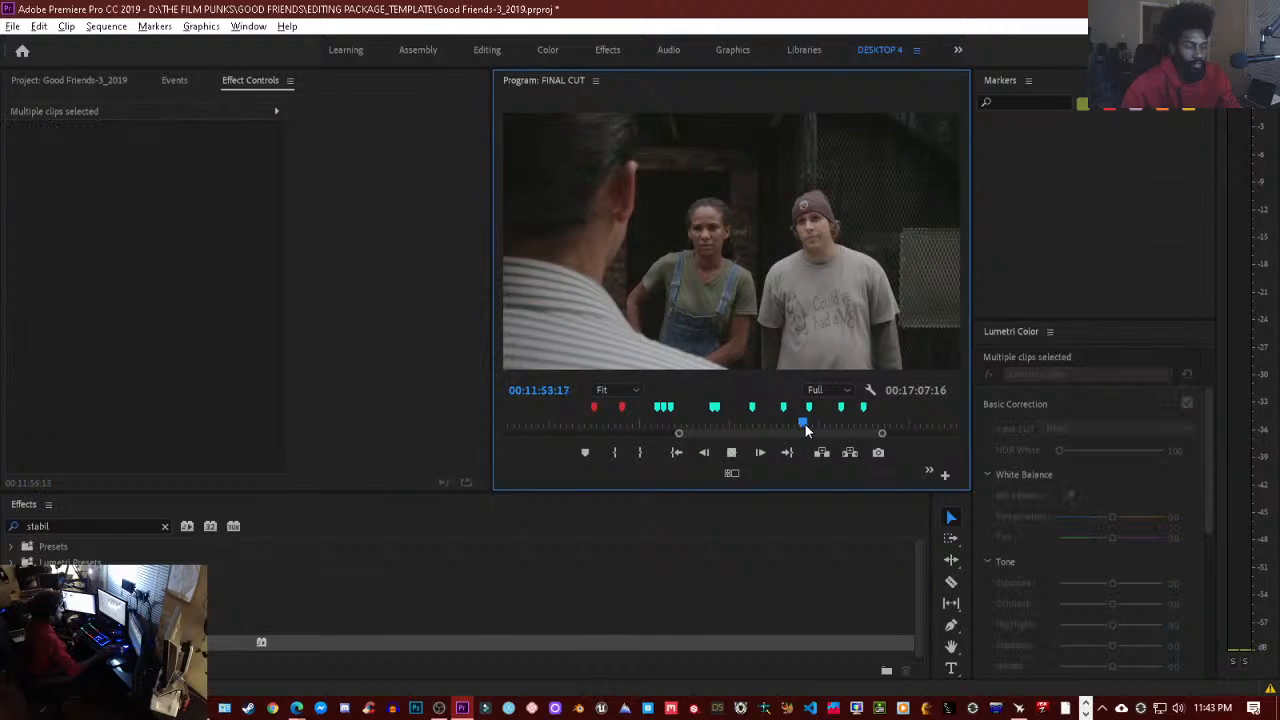
key("space")
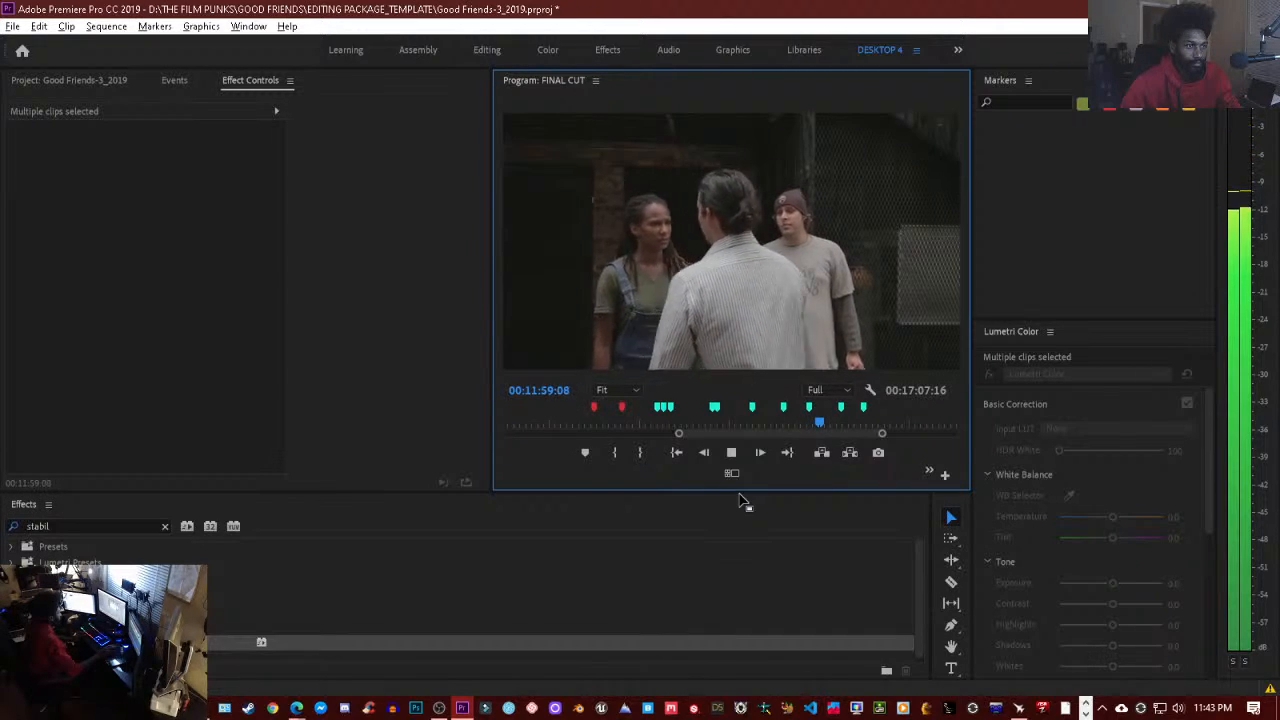
key("space")
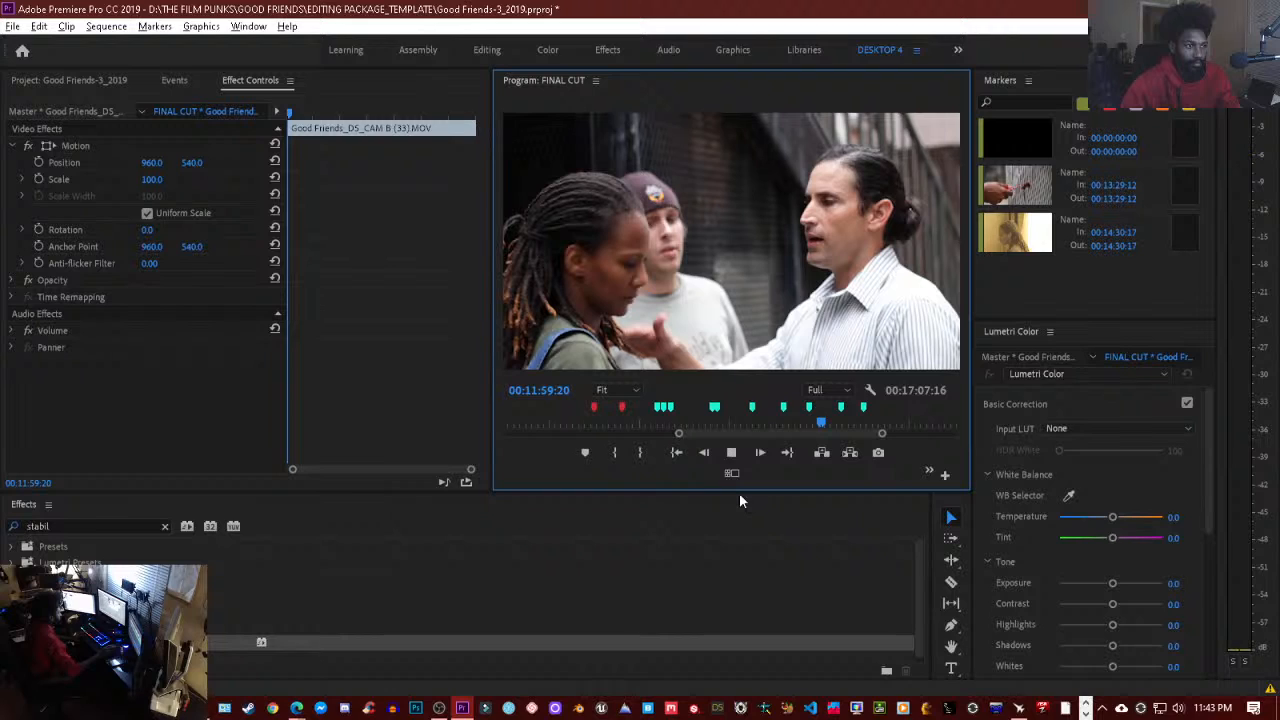
key("space")
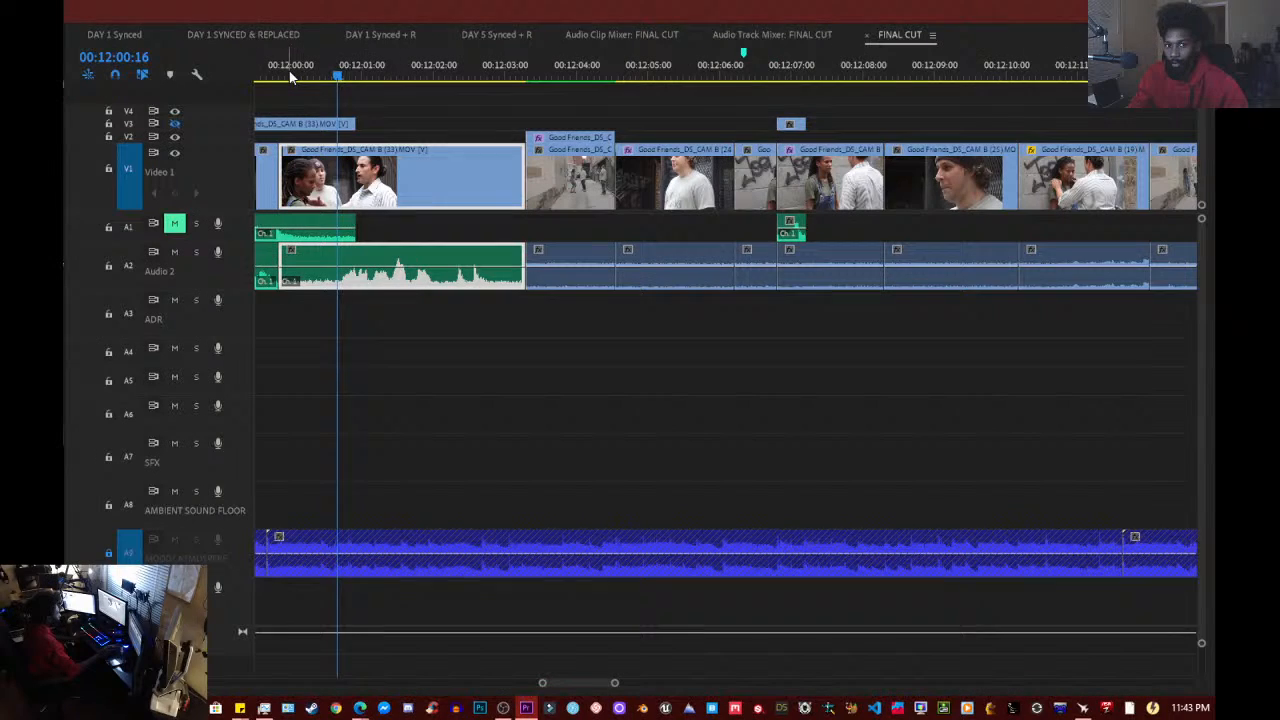
- Replay the CAM A (9), CAM A (18) and CAM B (33) transitions, pausing at 00:12:00:04 and 00:11:58:20
mouse_move(291, 77)
left_mouse_down()
mouse_move(243, 75)
mouse_move(271, 86)
left_mouse_up()
key("space")
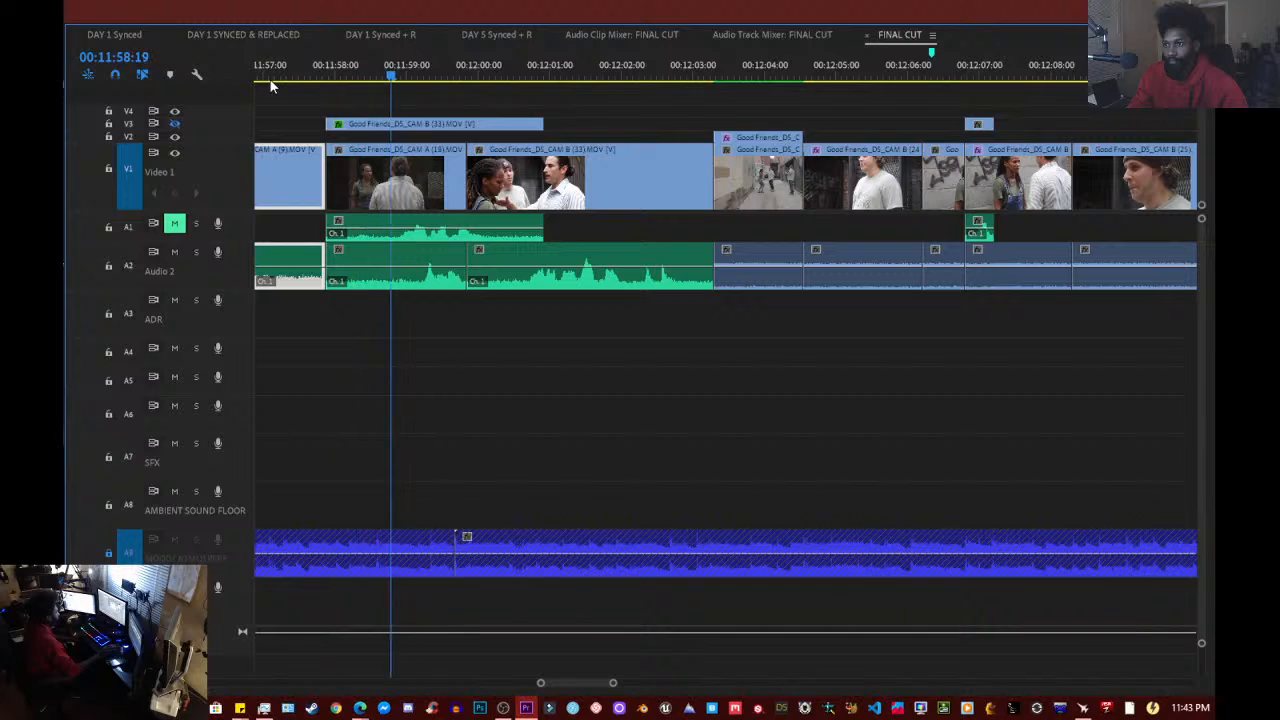
key("space")
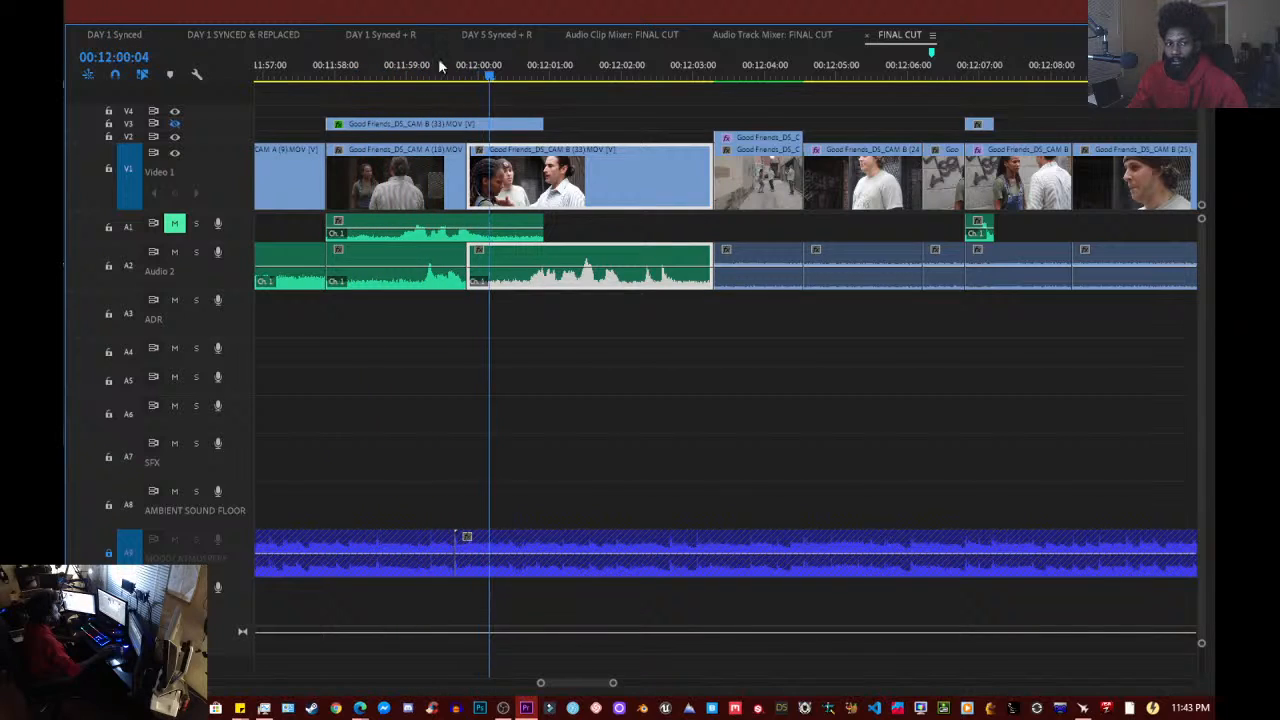
left_click_drag(447, 76, 347, 70)
key("space")
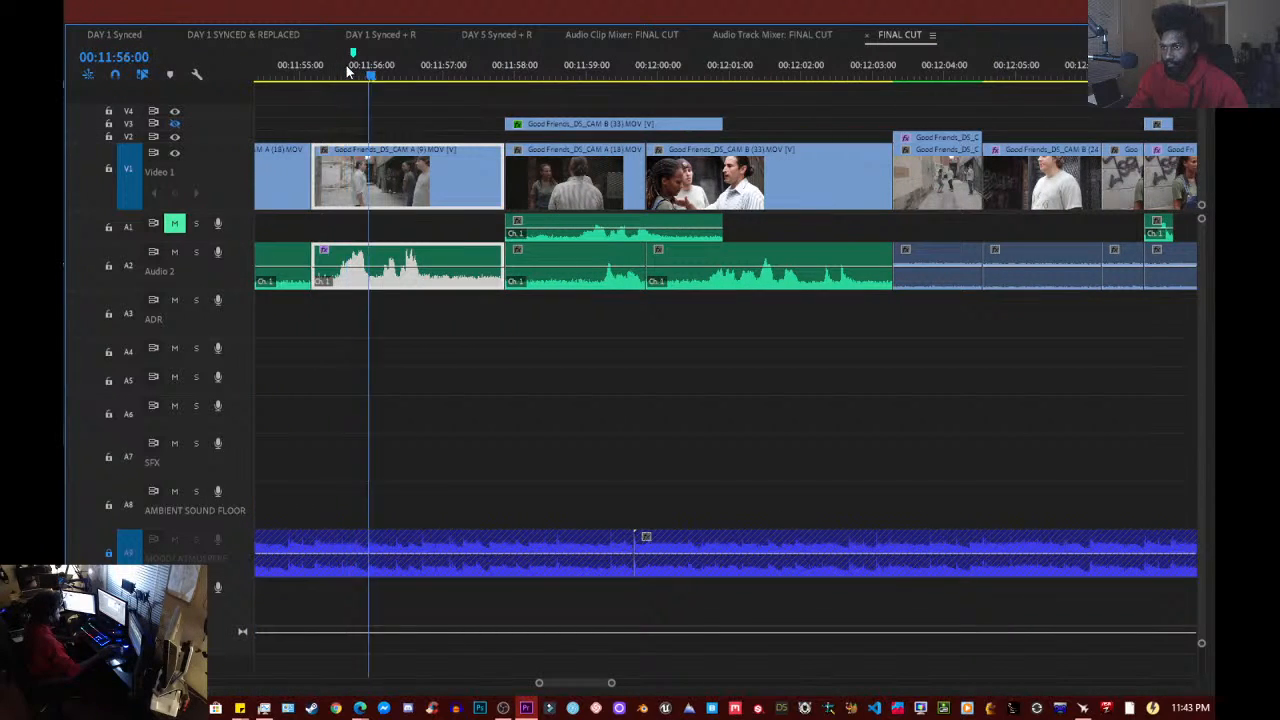
key("grave")
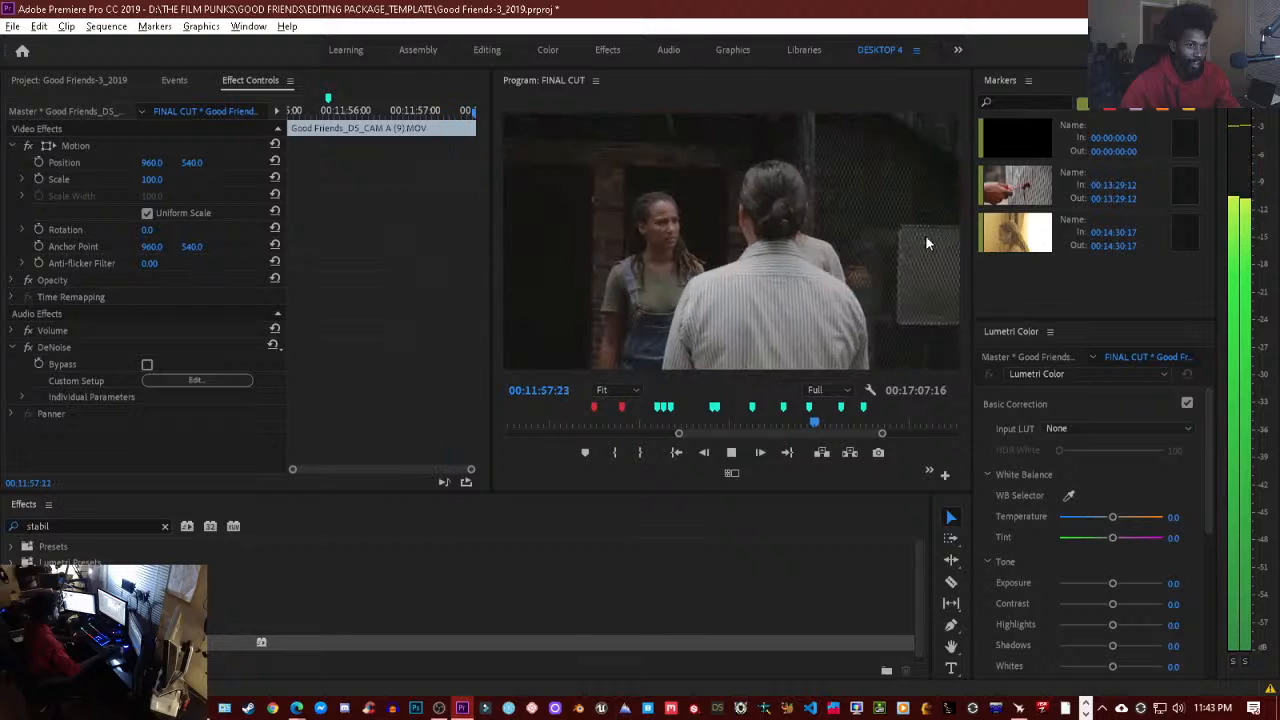
key("space")
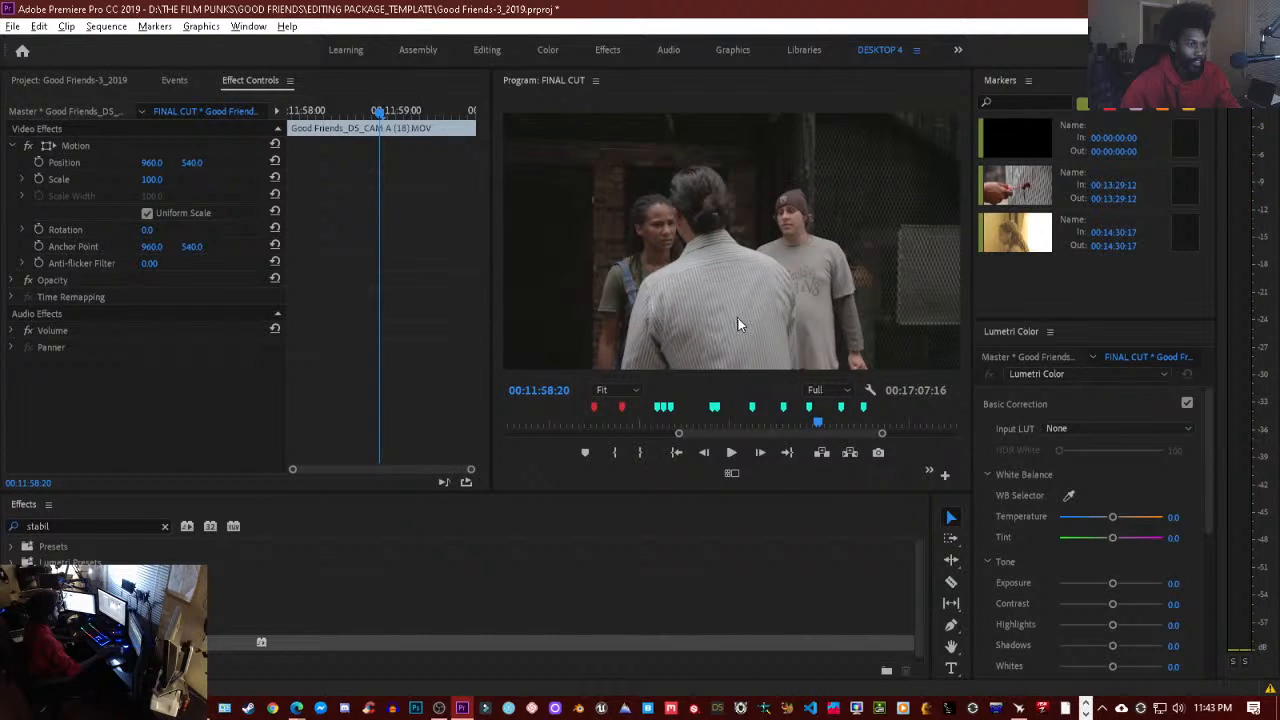
- Compare the actors' positions frame by frame across the CAM A (9) to CAM A (18) cut, and play it through to 00:11:58:12
key("Right")
key("Right")
key("Right")
key("Right")
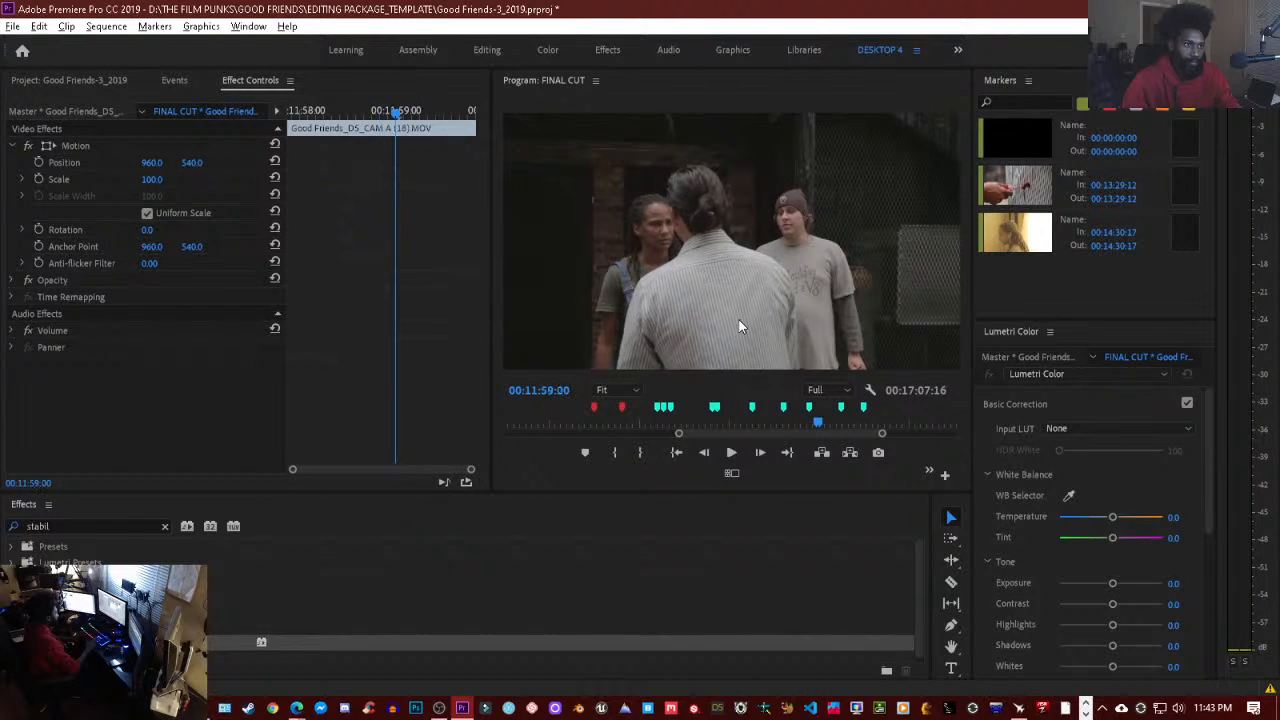
key("Left")
key("Left")
key("Left")
key("Left")
key("Left")
key("Left")
key("Left")
key("Left")
key("Left")
key("Left")
key("Left")
key("Left")
key("Left")
key("Left")
key("Left")
key("Left")
key("Left")
key("Left")
key("Left")
key("Left")
key("Left")
key("Left")
key("Left")
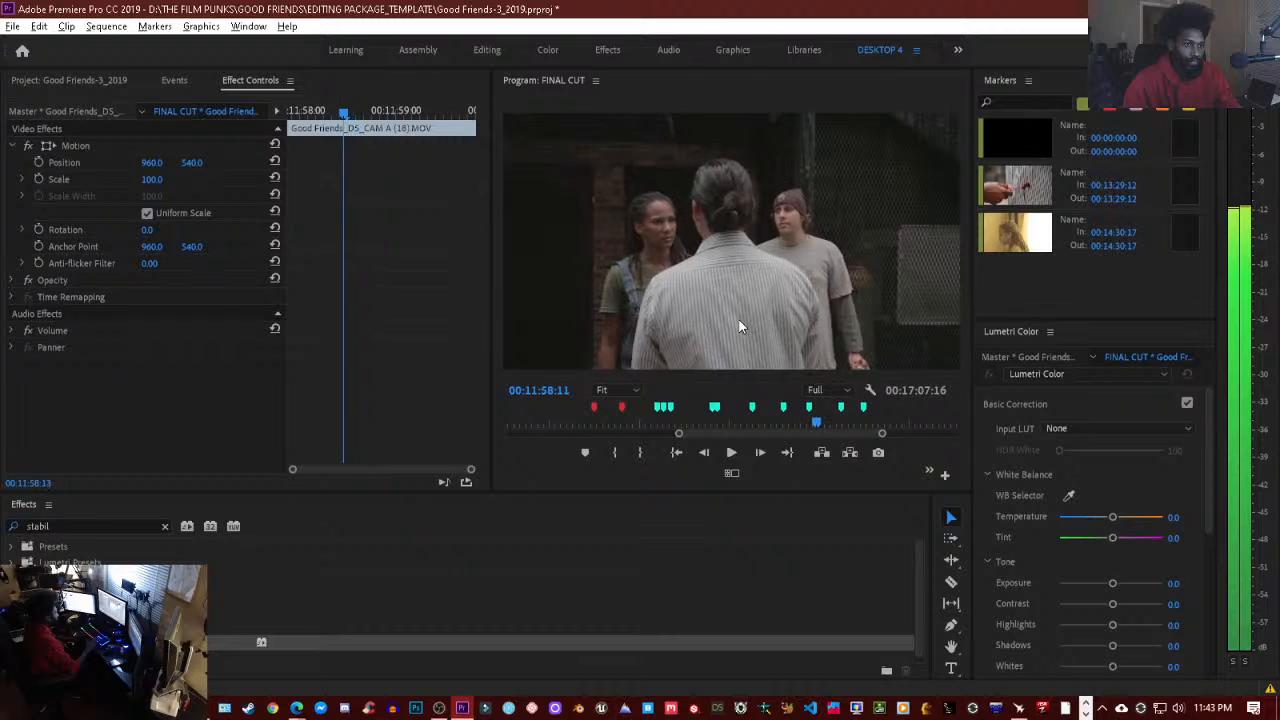
key("Left")
key("Left")
key("Left")
key("Left")
key("Left")
key("Left")
key("Left")
key("Left")
key("Left")
key("Left")
key("Left")
key("Left")
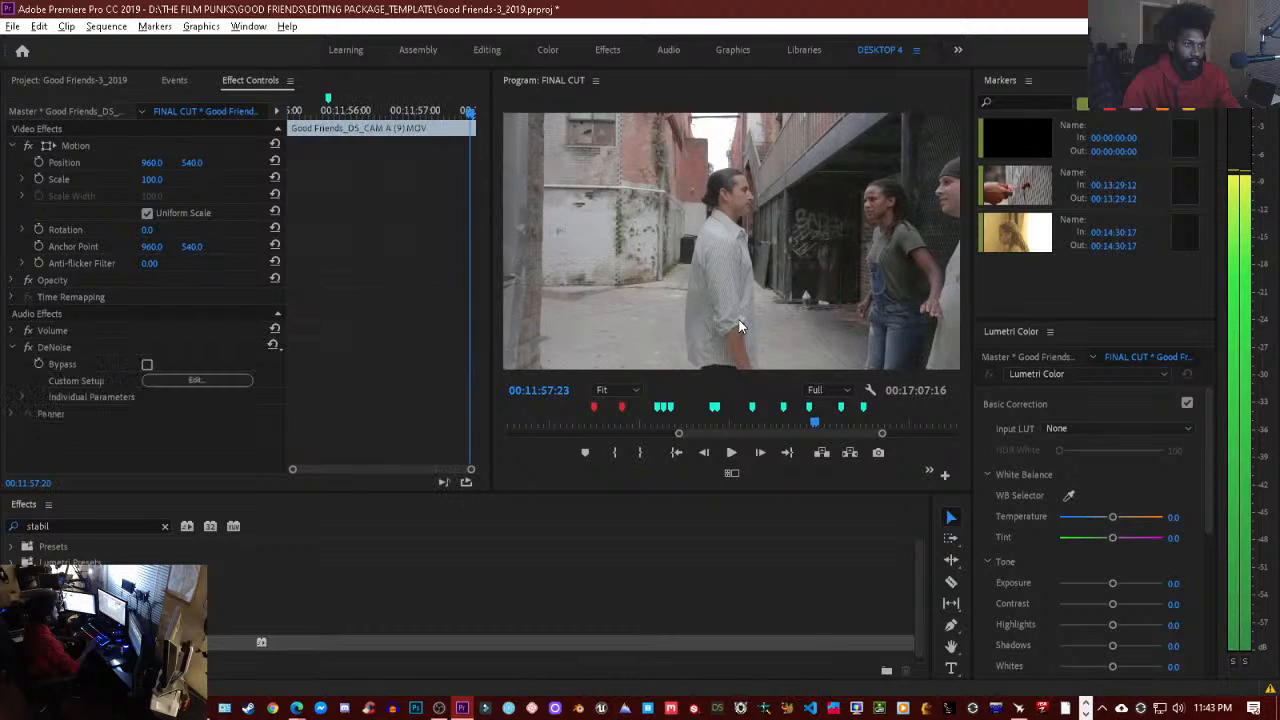
key("space")
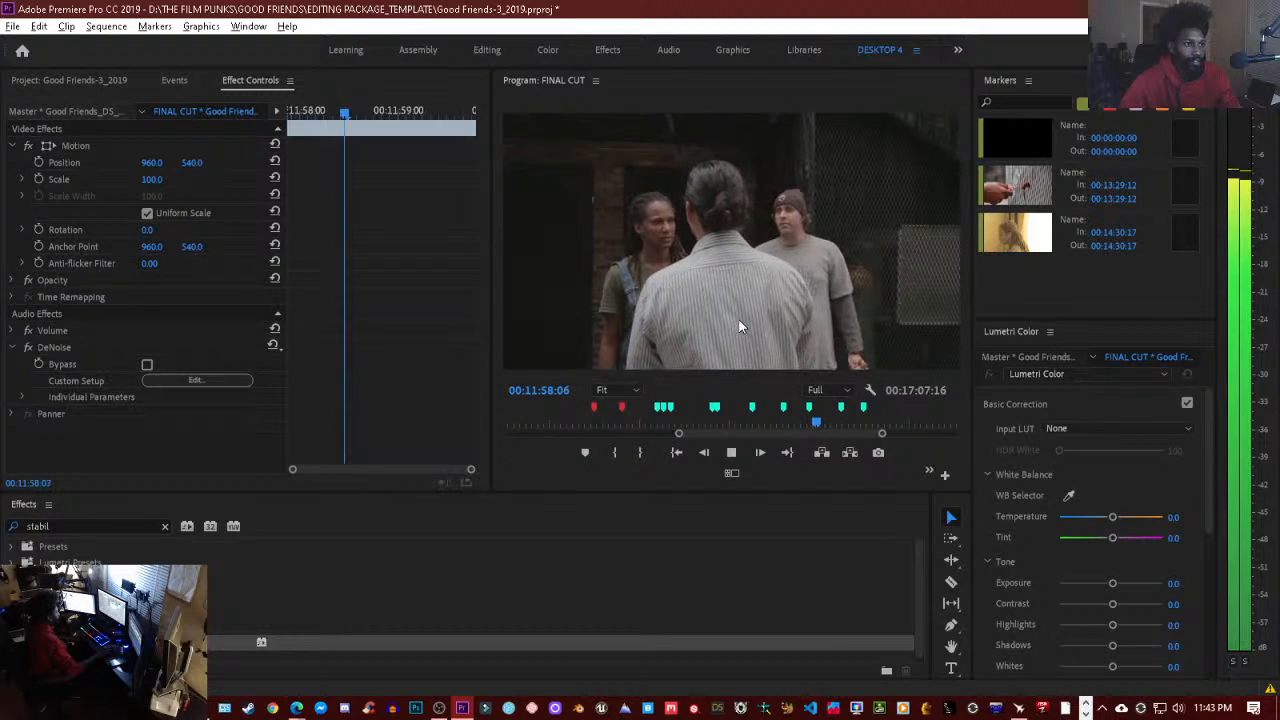
key("space")
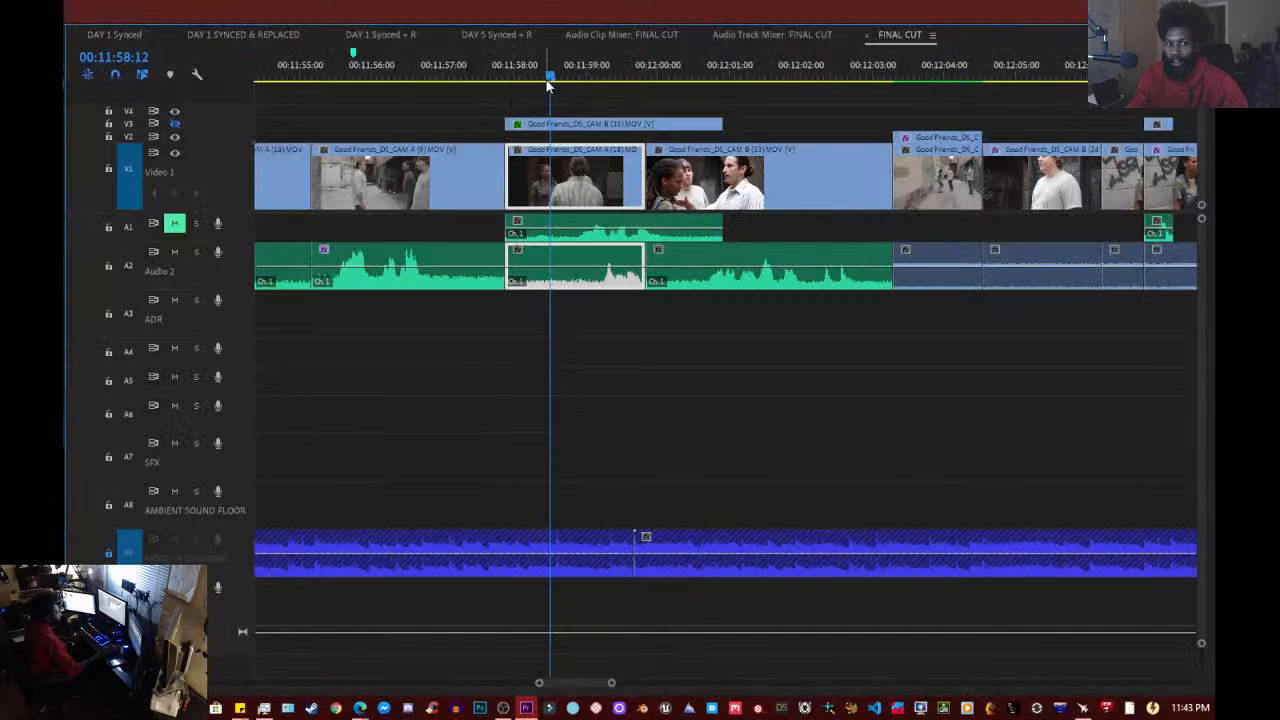
- Trim five frames off the start of the CAM A (18) clip, to 00:11:58:02, and close the resulting gap
left_click(527, 82)
left_click_drag(527, 82, 517, 85)
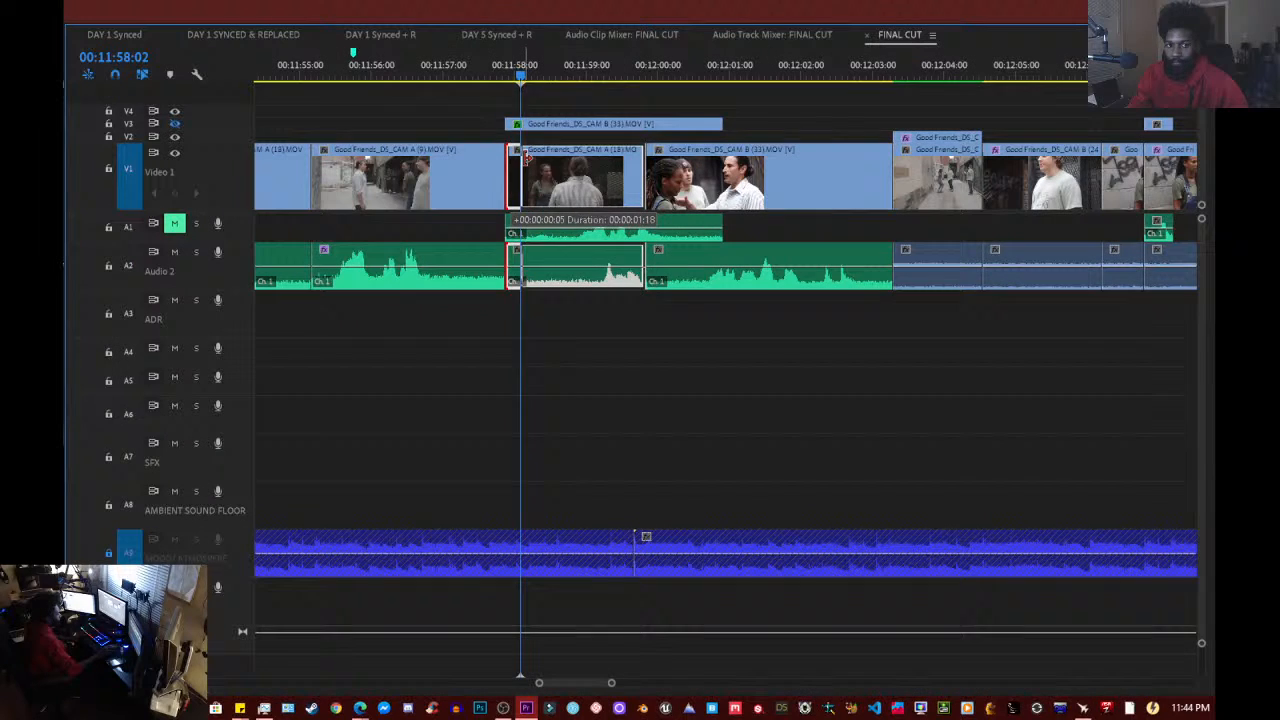
left_click(512, 182)
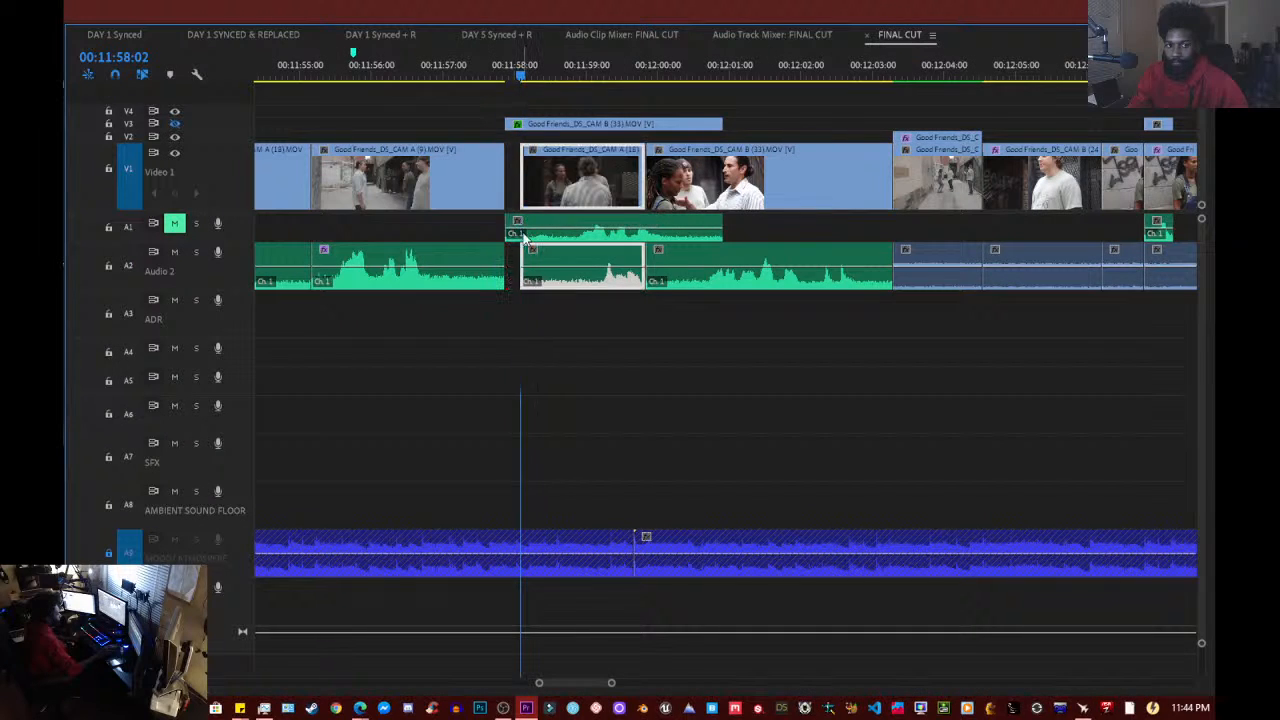
left_click(512, 182)
key("Delete")
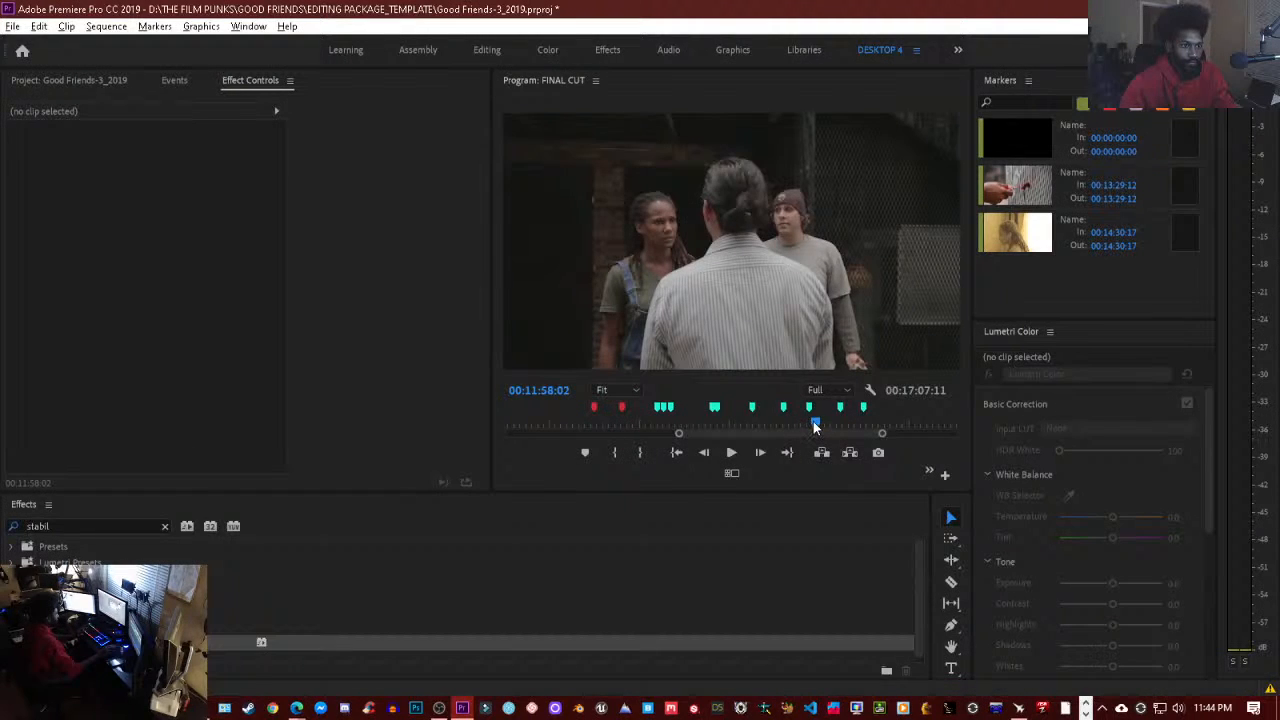
- Play the trimmed CAM A (9) to CAM A (18) transition twice, pausing at 00:11:59:15 and 00:11:58:08
left_click(808, 425)
key("space")
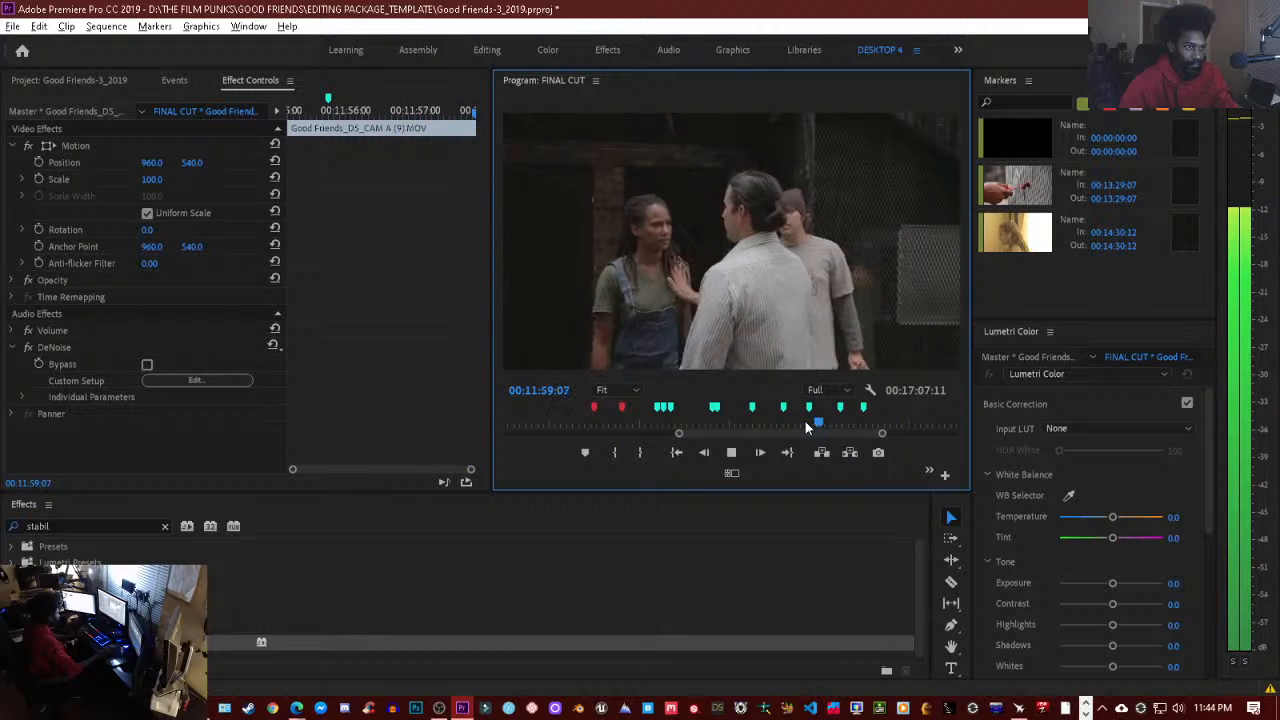
key("space")
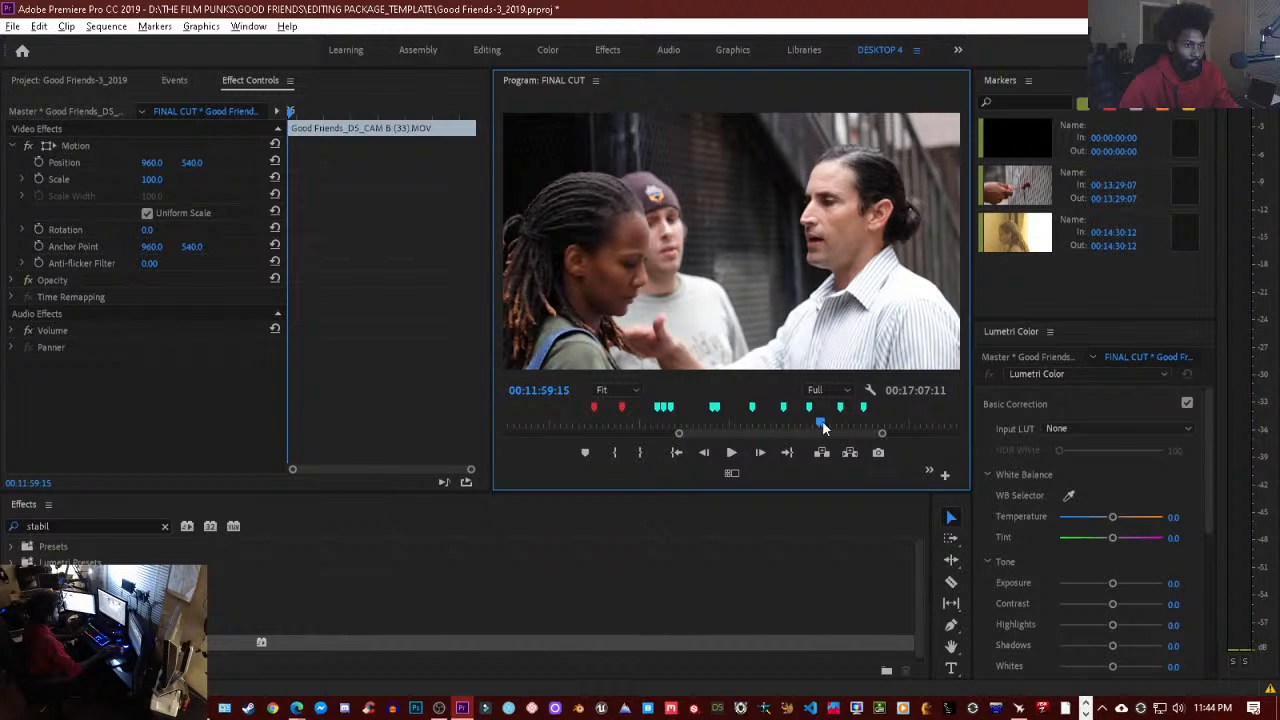
left_click(811, 426)
key("space")
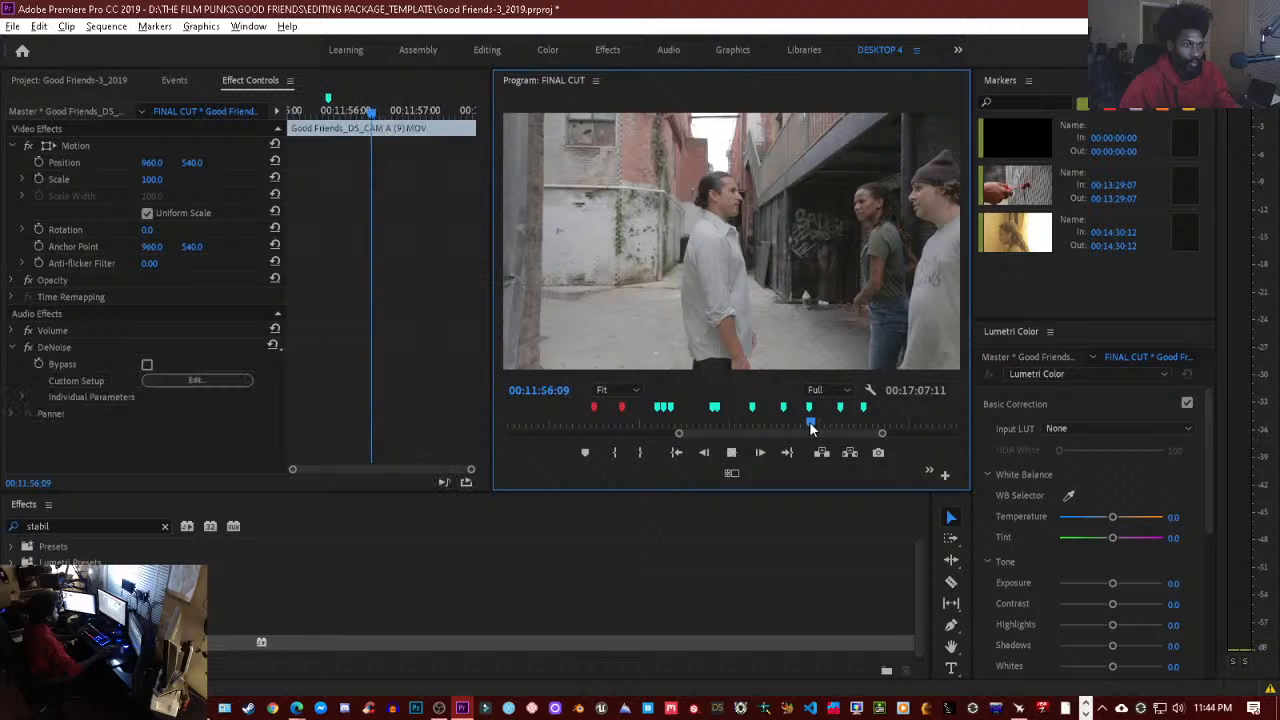
key("space")
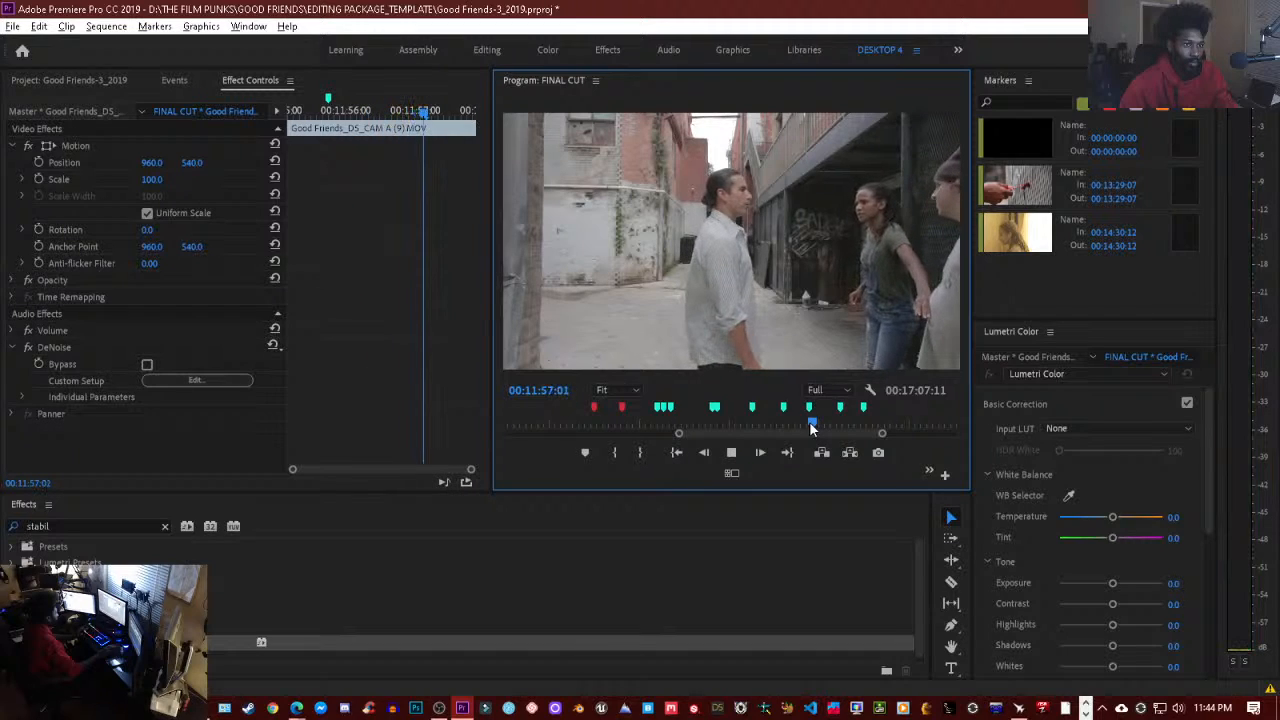
key("space")
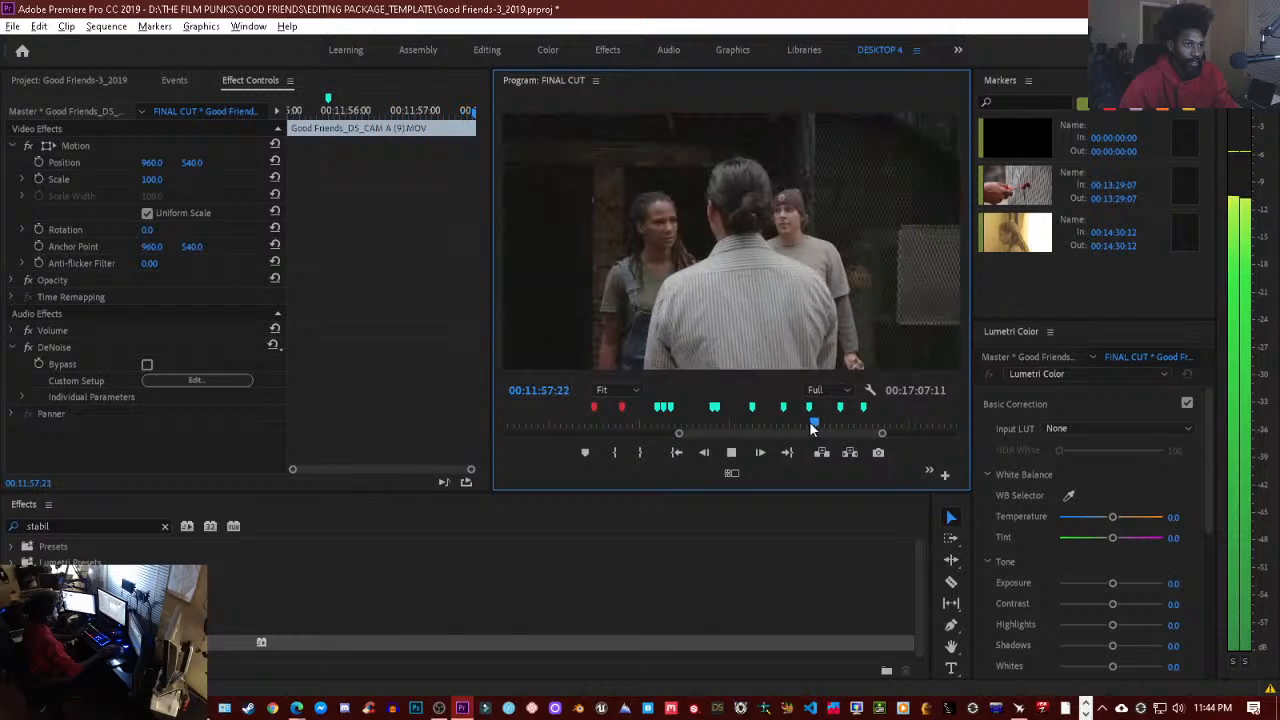
key("space")
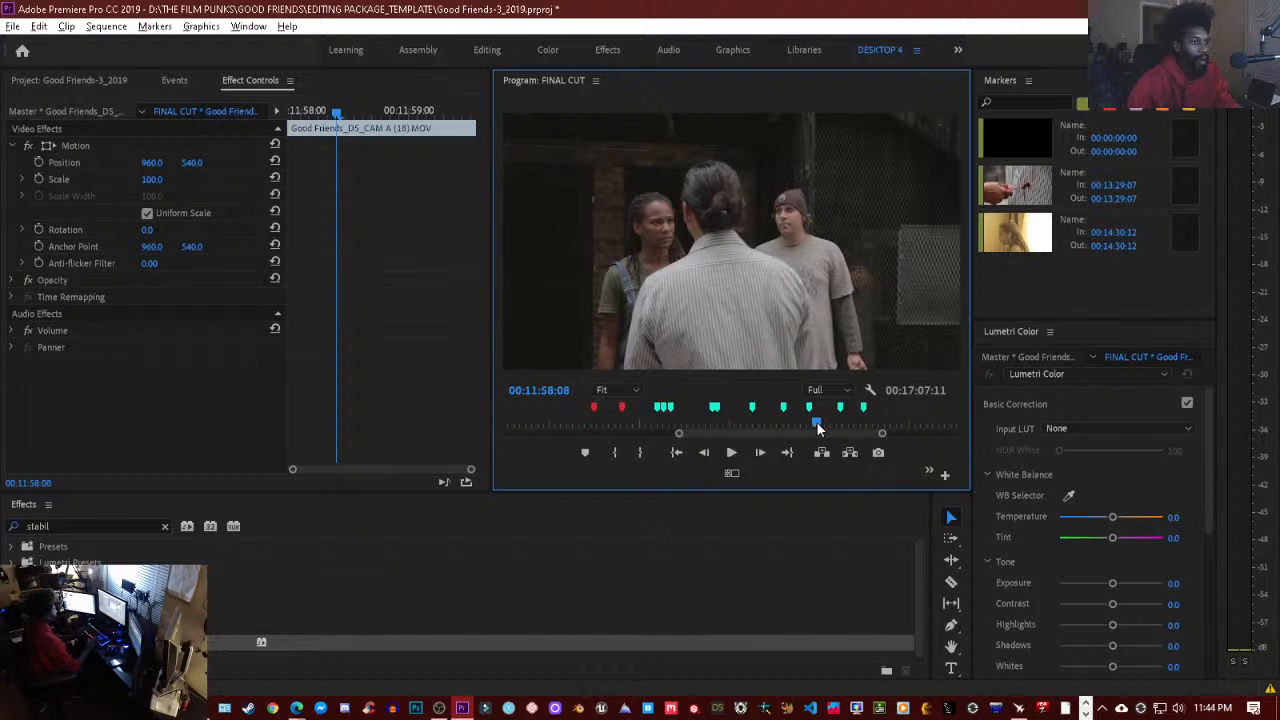
- Step back and forth frame by frame over the CAM A (9) to CAM A (18) cut near 00:11:57:21 to check action continuity
key("Left")
key("Left")
key("Left")
key("Left")
key("Left")
key("Left")
key("Left")
key("Left")
key("Left")
key("Left")
key("Left")
key("Left")
key("Left")
key("Left")
key("Left")
key("Left")
key("Left")
key("Left")
key("Left")
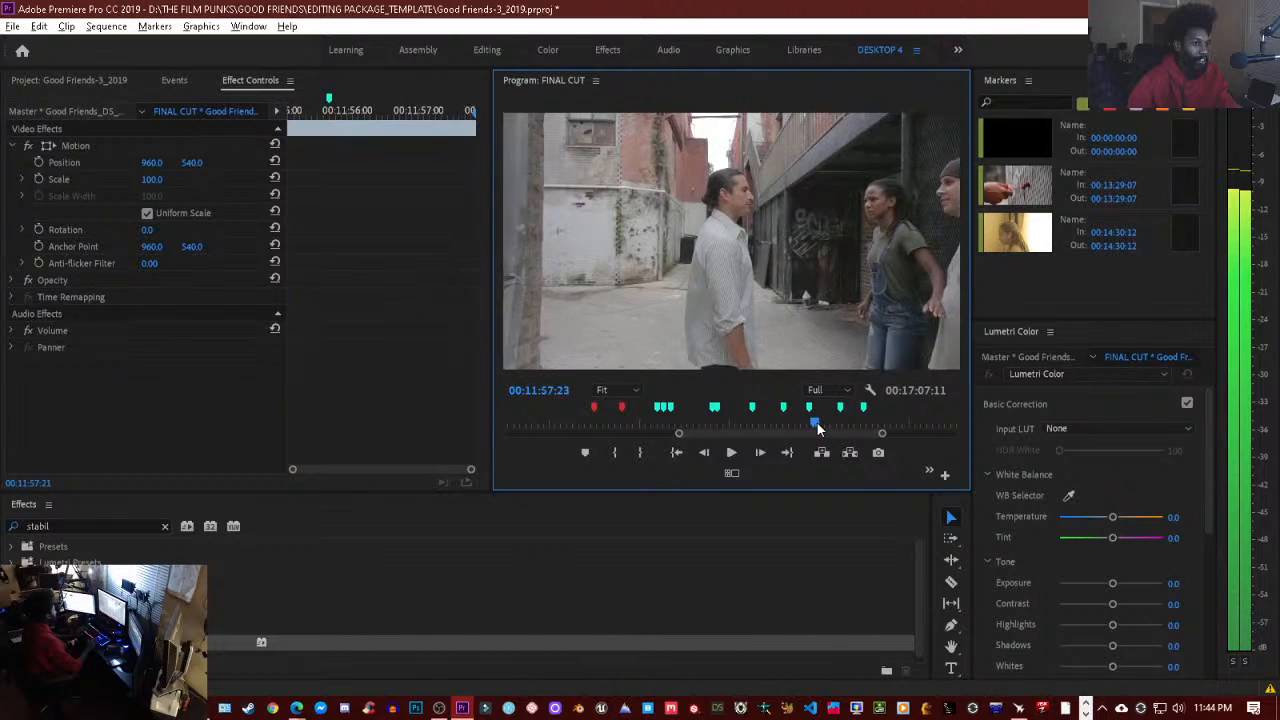
key("Right")
key("Right")
key("Right")
key("Right")
key("Right")
key("Left")
key("Left")
key("Right")
key("Right")
key("Right")
key("Right")
key("Right")
key("Right")
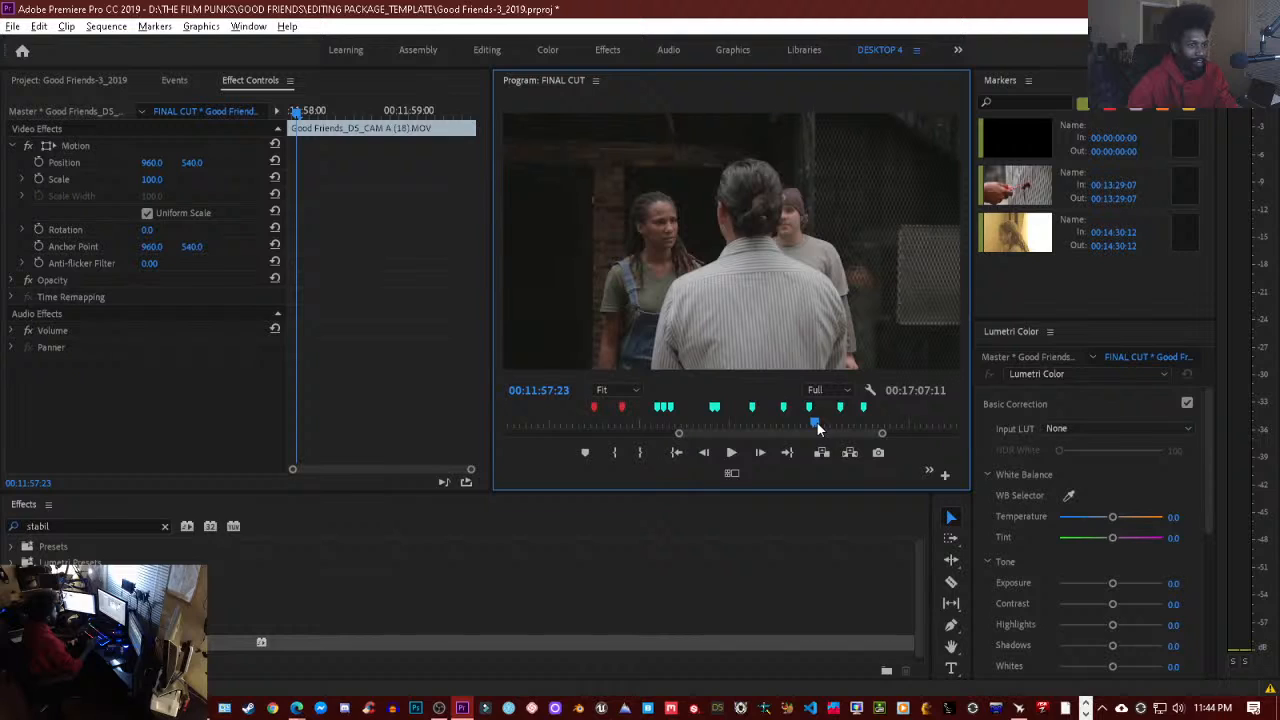
key("Left")
key("Left")
key("Left")
key("Left")
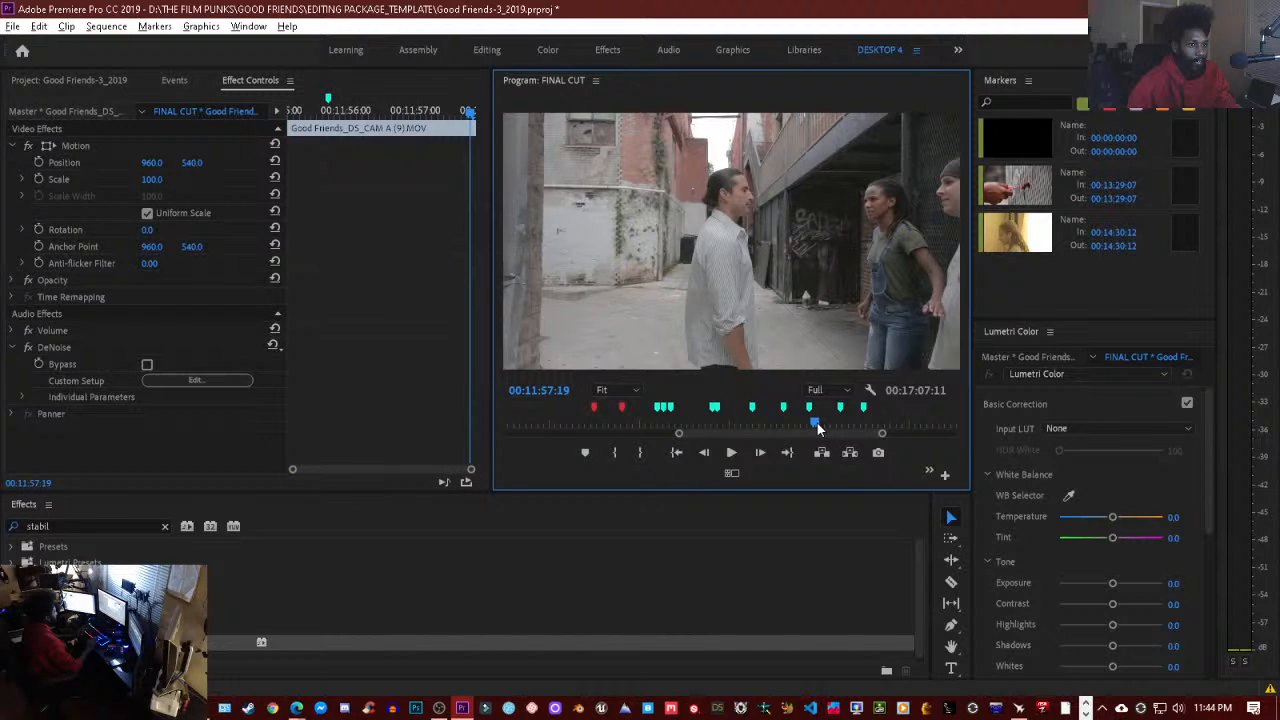
key("Right")
key("Right")
key("Left")
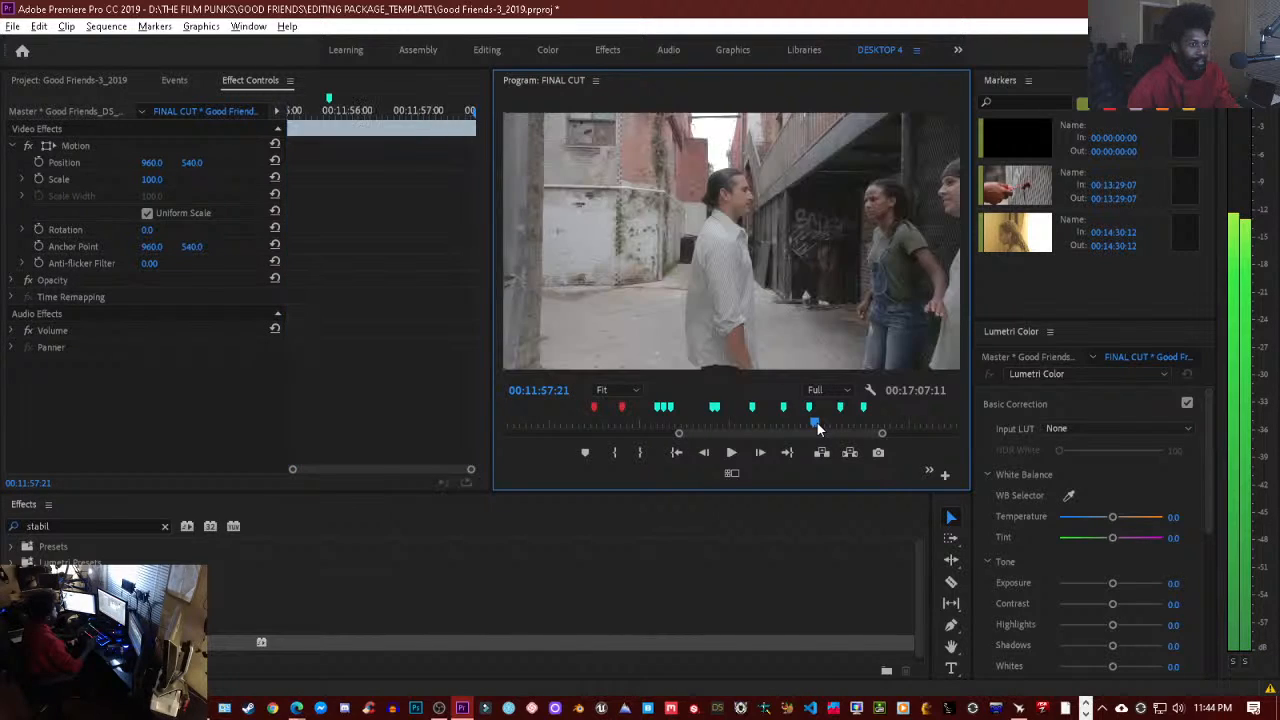
- Step back and forth frame by frame across the CAM A (9) to CAM A (18) cut, between 00:11:57:19 and 00:11:58:00
key("Right")
key("Right")
key("Right")
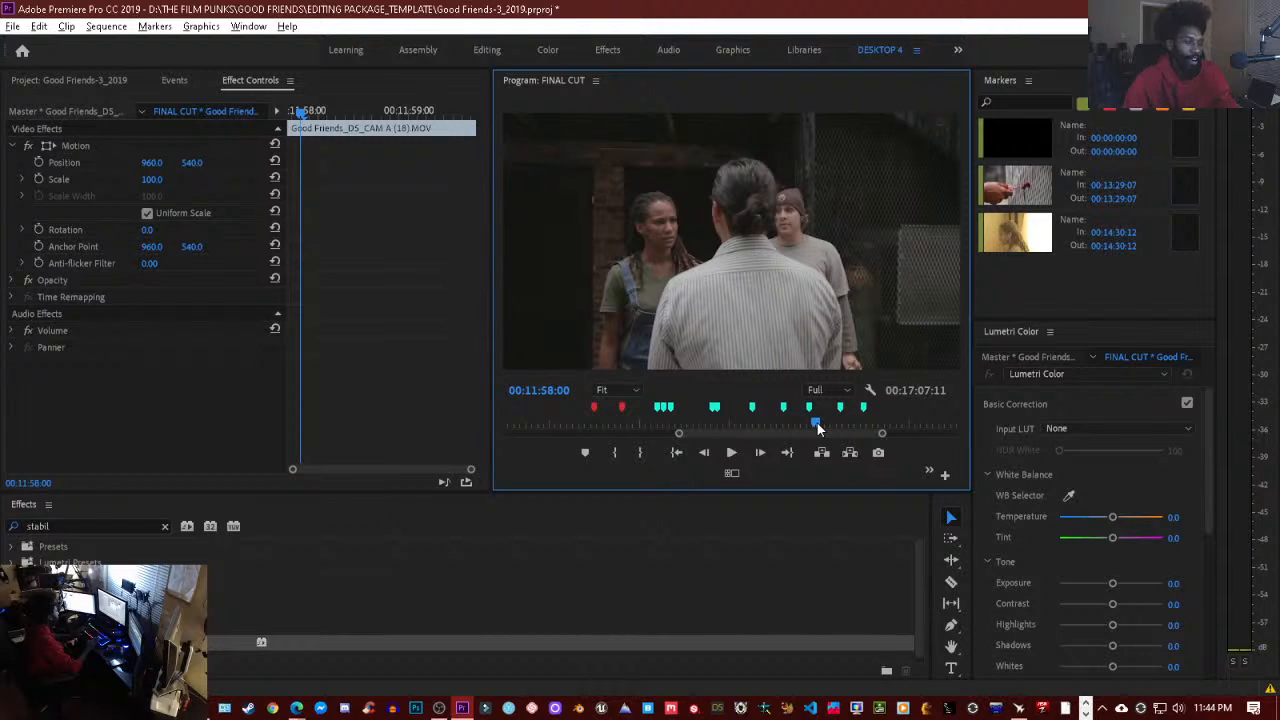
key("Left")
key("Left")
key("Left")
key("Left")
key("Left")
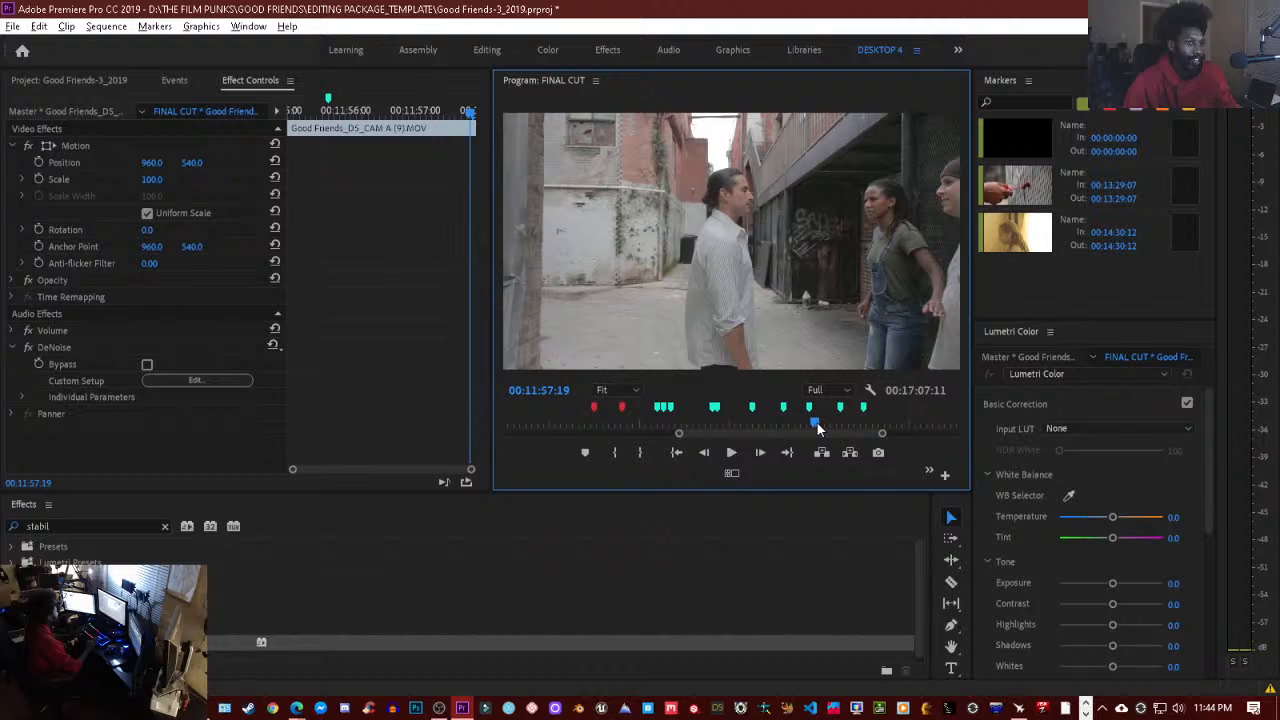
key("Right")
key("Right")
key("Right")
key("Right")
key("Right")
key("Right")
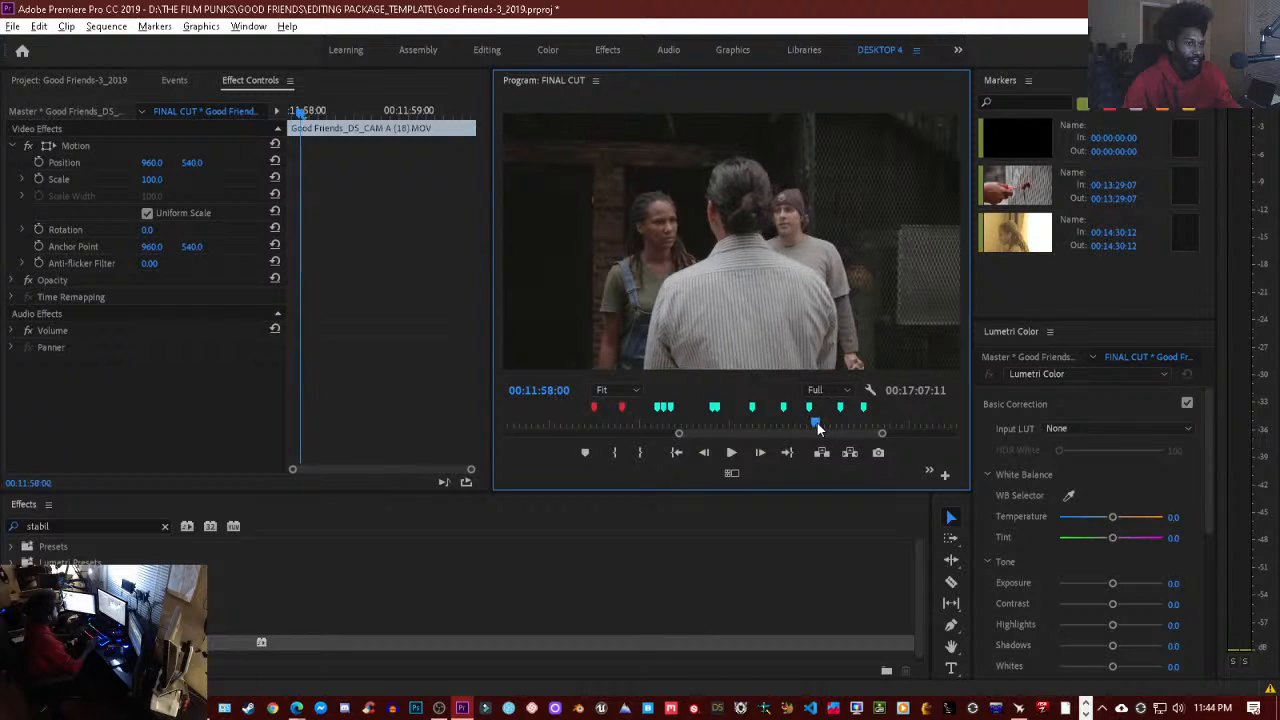
key("Left")
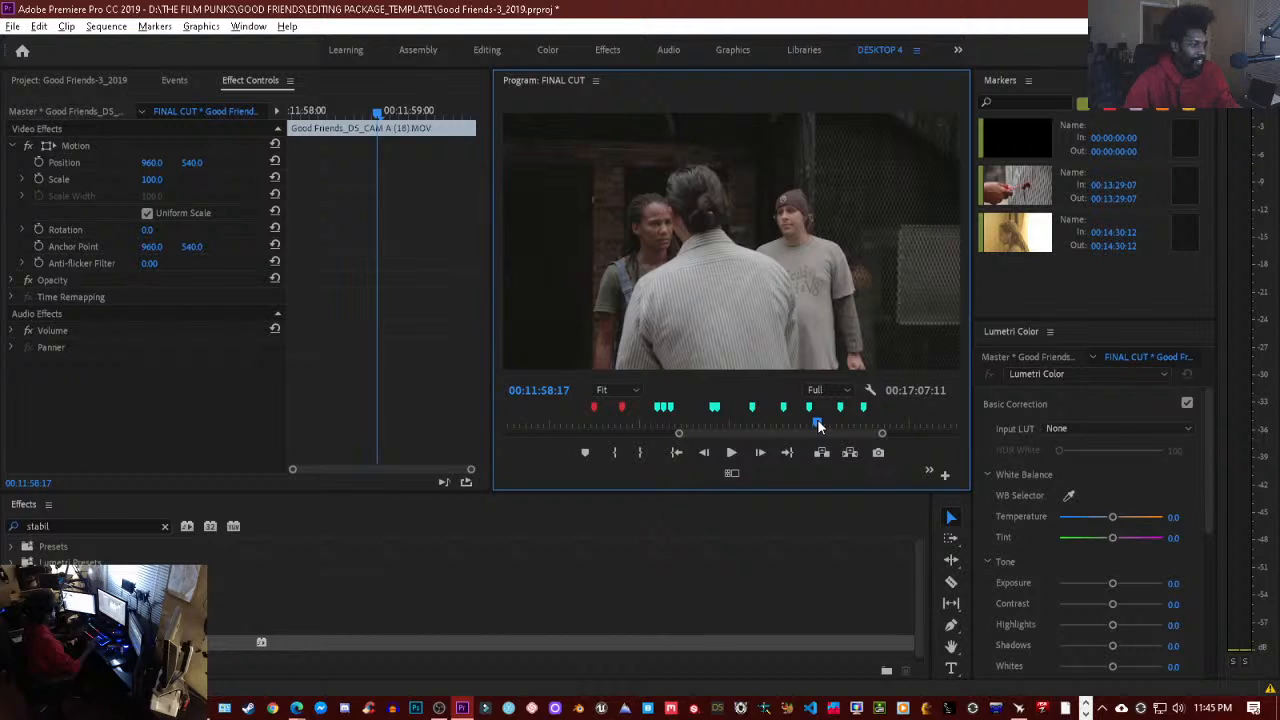
- Play the CAM A (18) clip in short bursts from 00:11:58:17 through the cut to CAM B (33), pausing at 00:11:59:06
key("space")
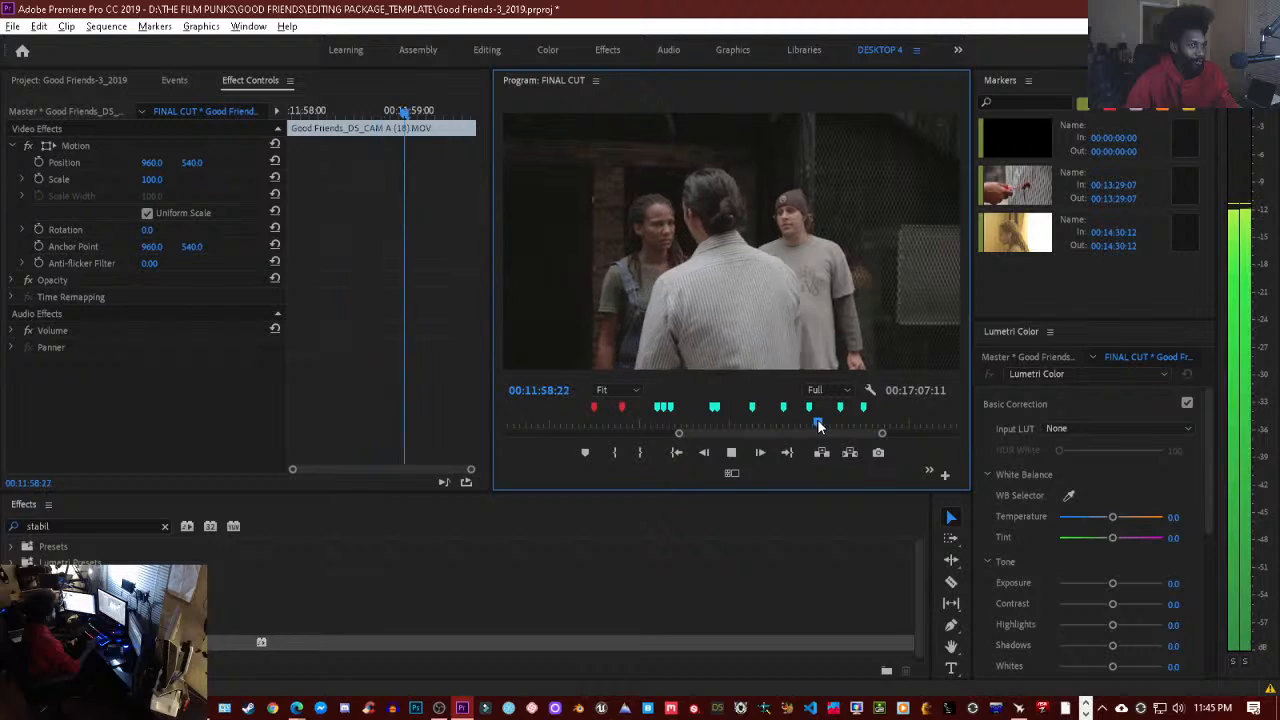
key("space")
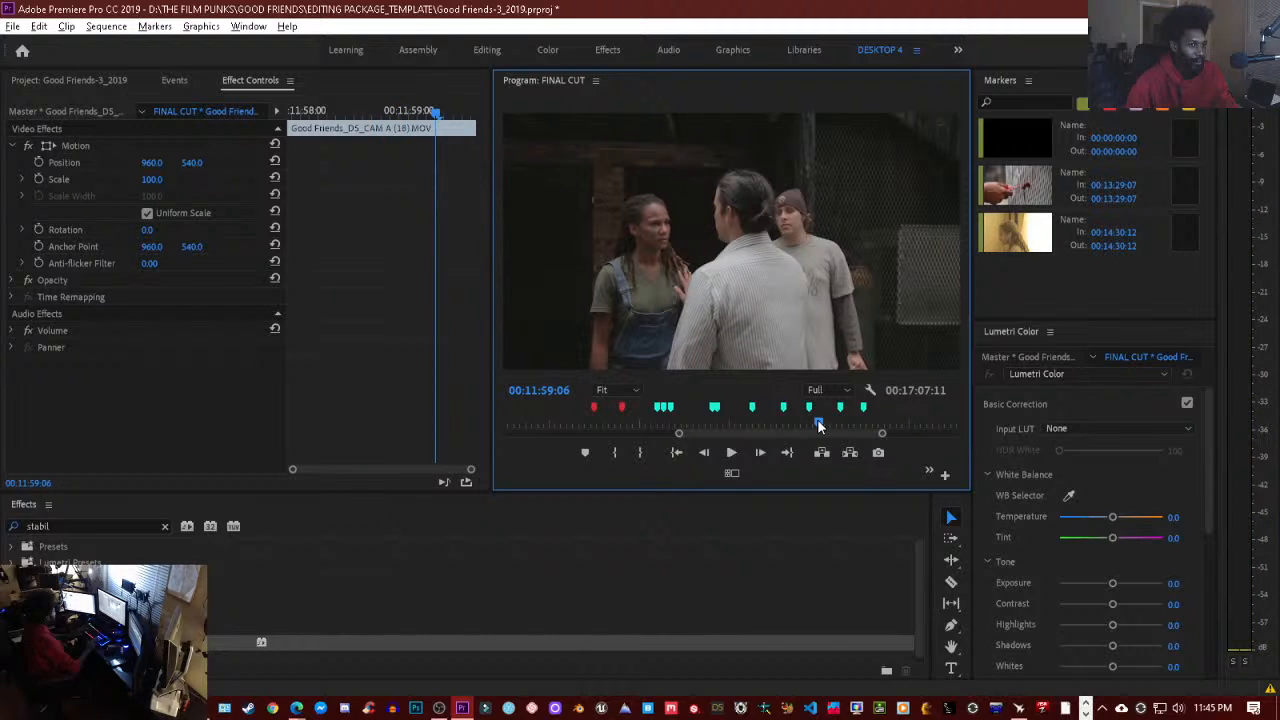
key("space")
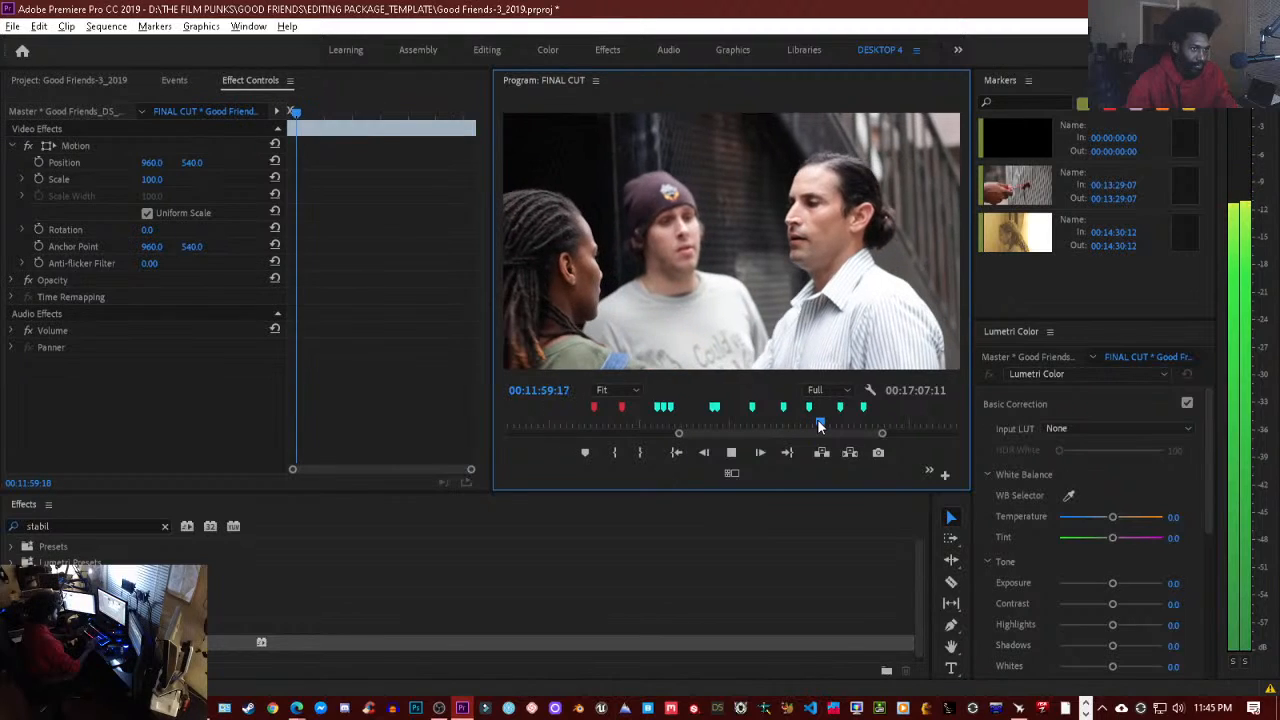
key("space")
- Step backward frame by frame from the start of CAM B (33) through the CAM A (18) clip to 00:11:58:12
key("Left")
key("Left")
key("Left")
key("Left")
key("Left")
key("Left")
key("Left")
key("Left")
key("Left")
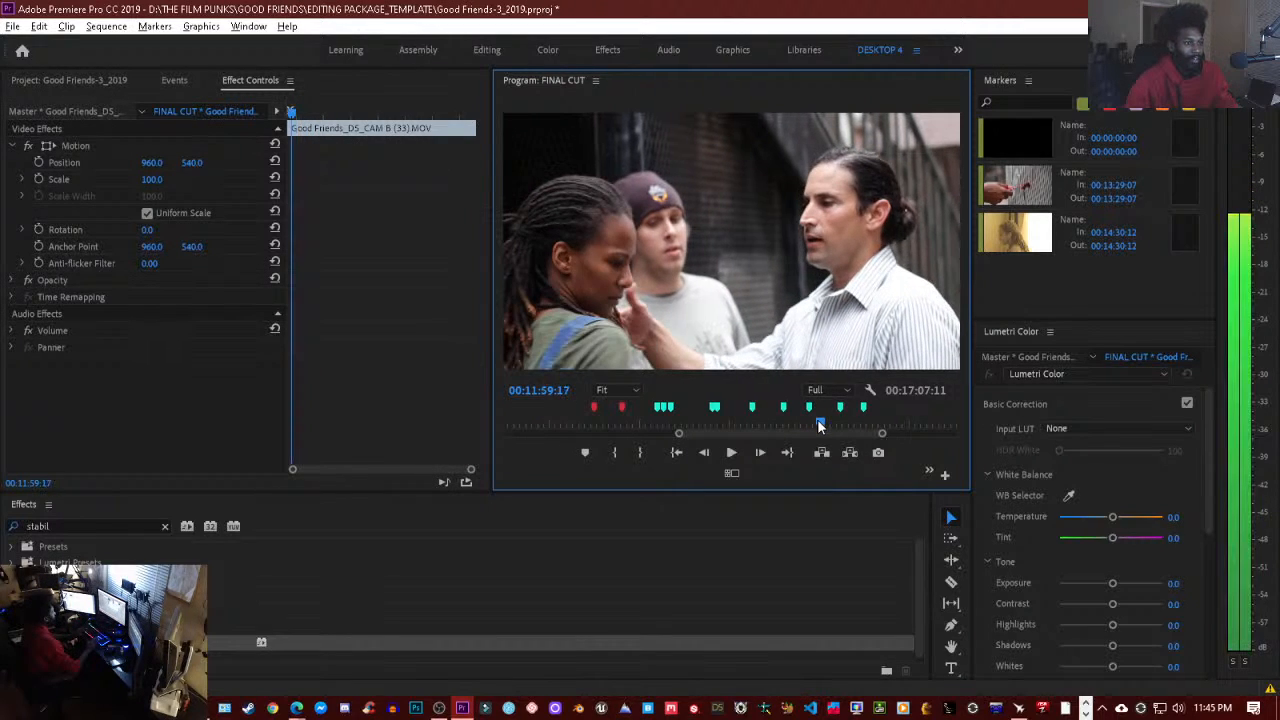
key("Left")
key("Left")
key("Left")
key("Left")
key("Left")
key("Left")
key("Left")
key("Left")
key("Left")
key("Left")
key("Left")
key("Left")
key("Left")
key("Left")
key("Left")
key("Left")
key("Left")
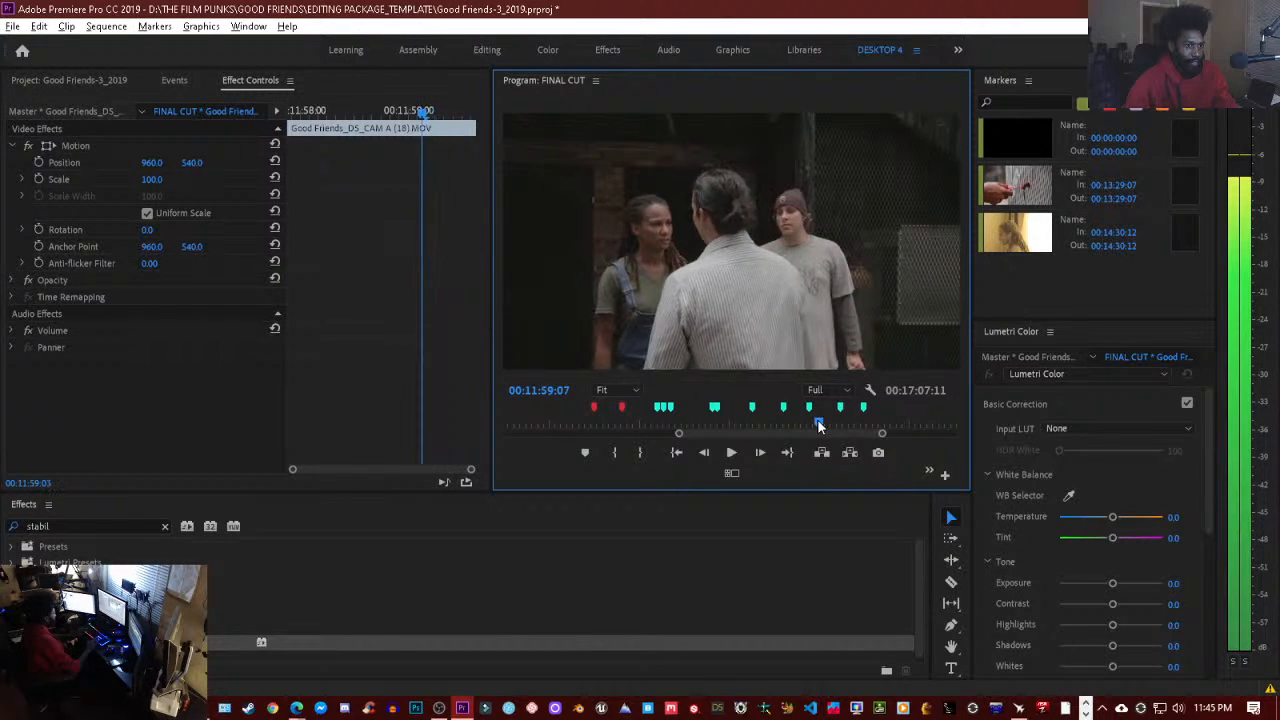
key("Left")
key("Left")
key("Left")
key("Left")
key("Left")
key("Left")
key("Left")
key("Left")
key("Left")
key("Left")
key("Left")
key("Left")
key("Left")
key("Left")
key("Left")
key("Left")
key("Left")
key("Left")
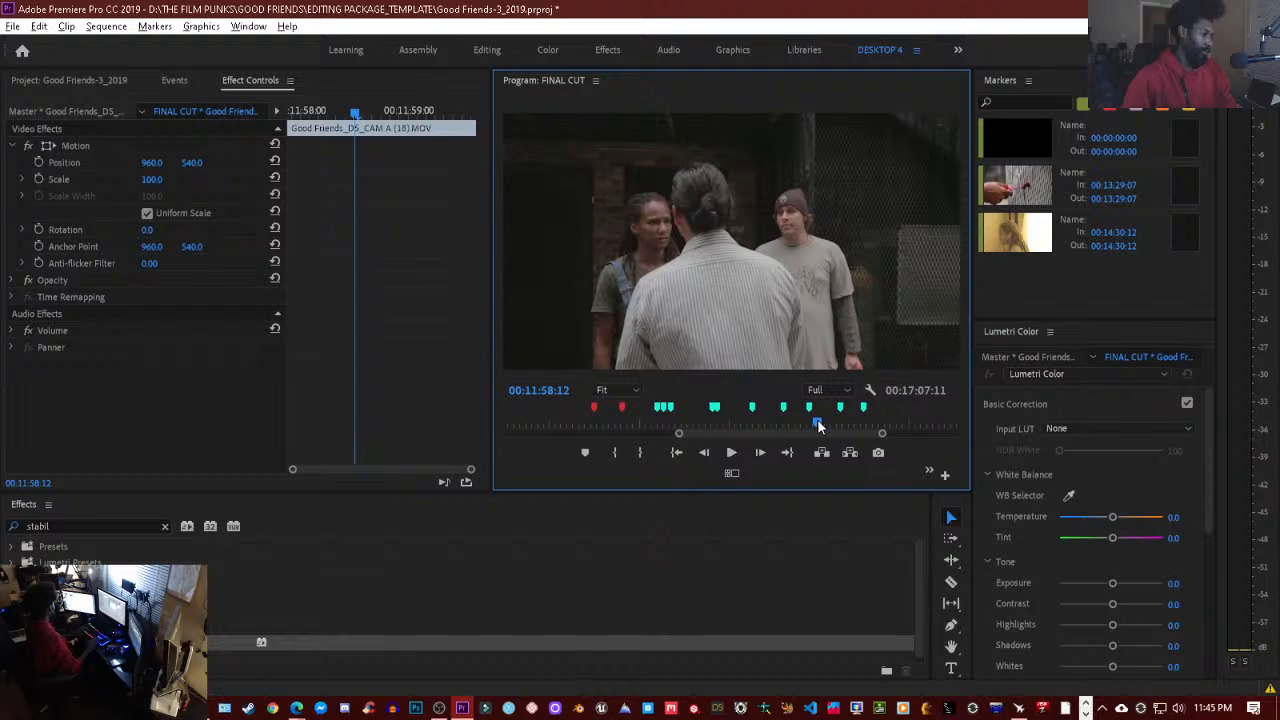
- Trim four frames off the start of the CAM A (18) clip, to 00:11:58:01, and close the resulting gap
key("j")
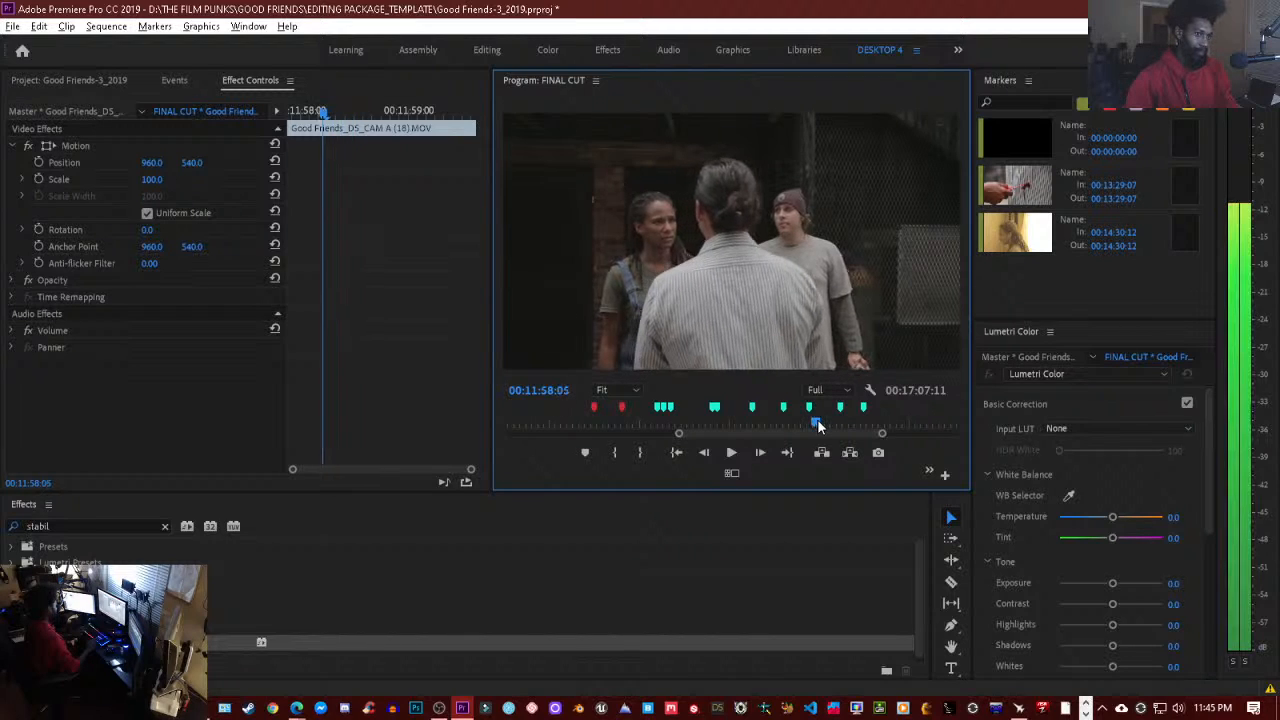
key("k")
key("l")
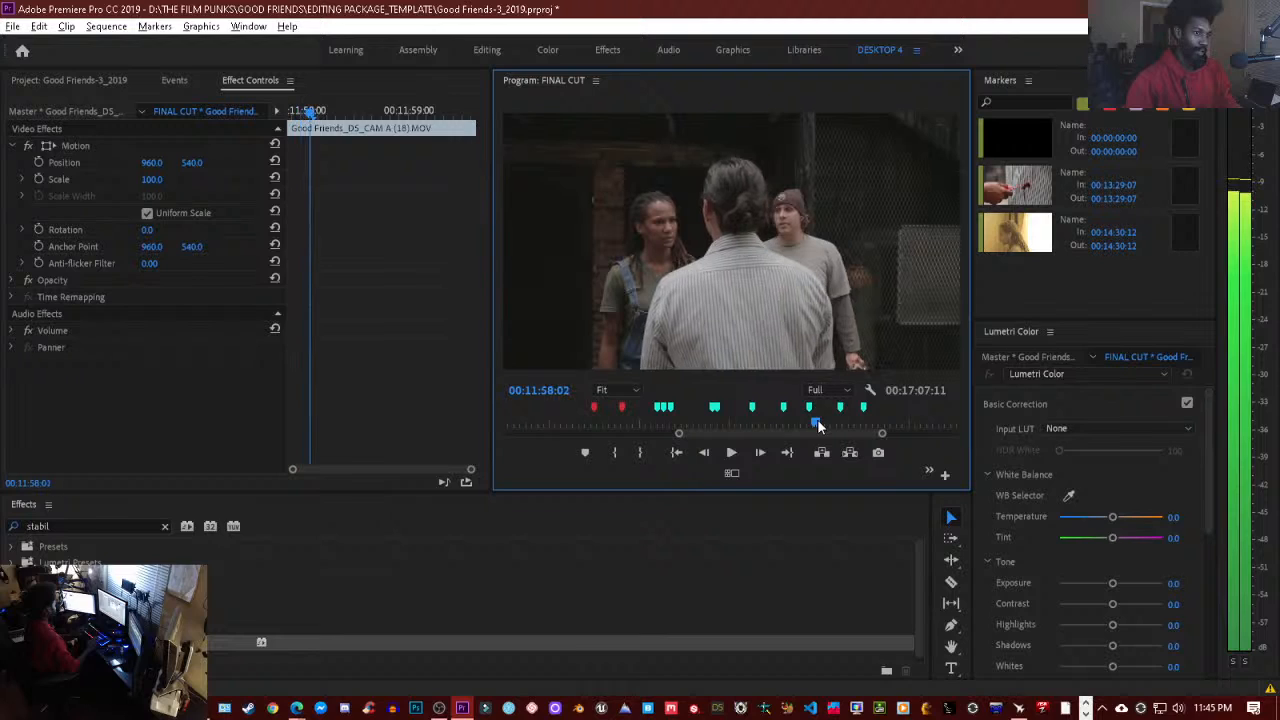
key("Left")
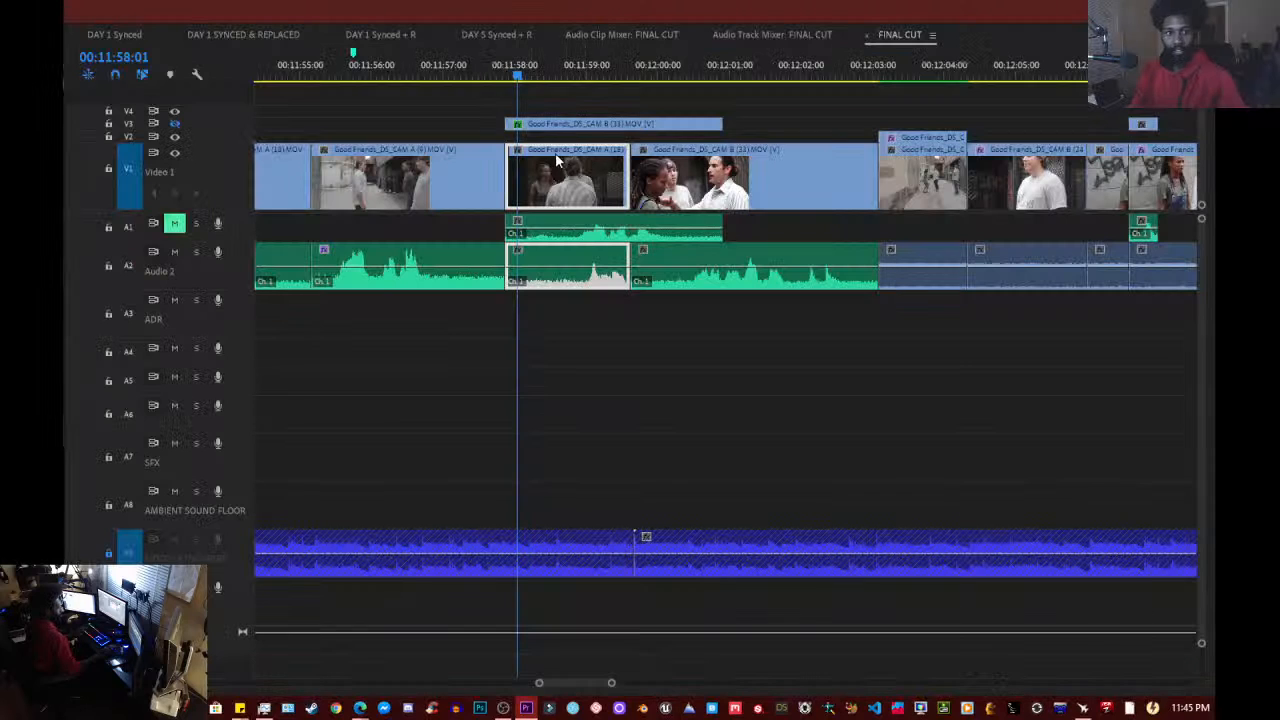
left_click_drag(507, 158, 518, 157)
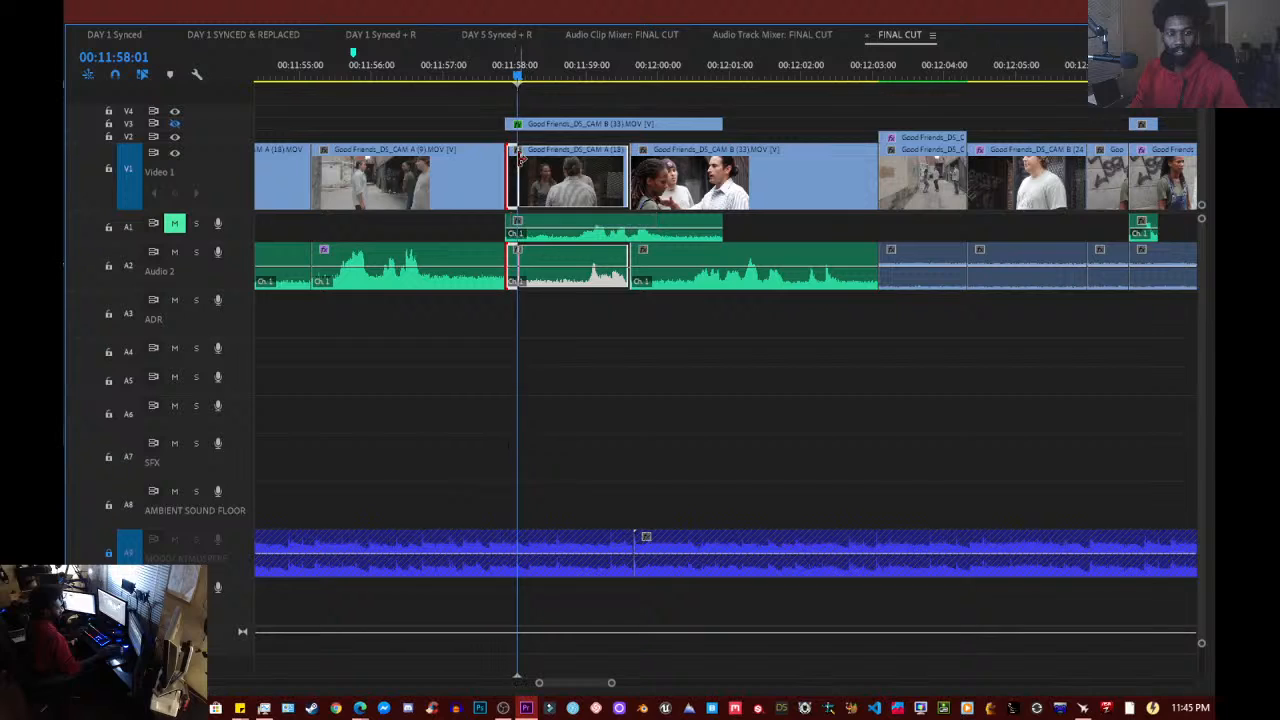
left_click(512, 178)
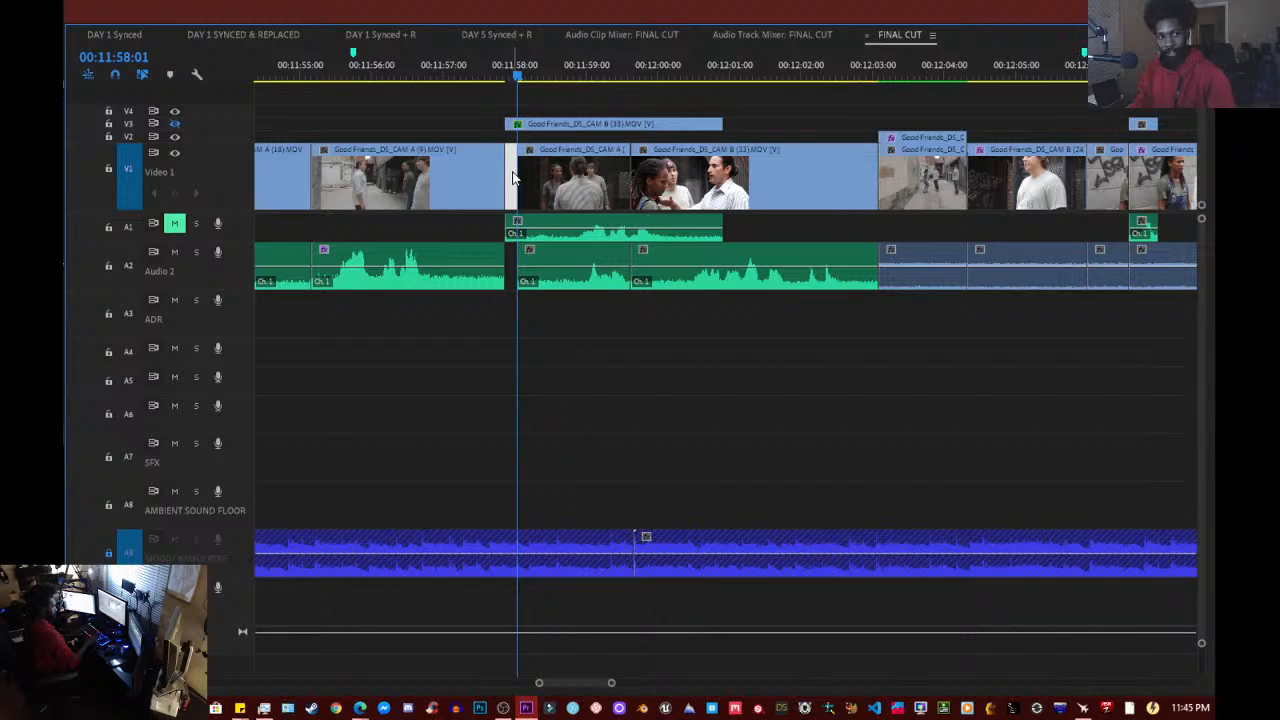
key("Delete")
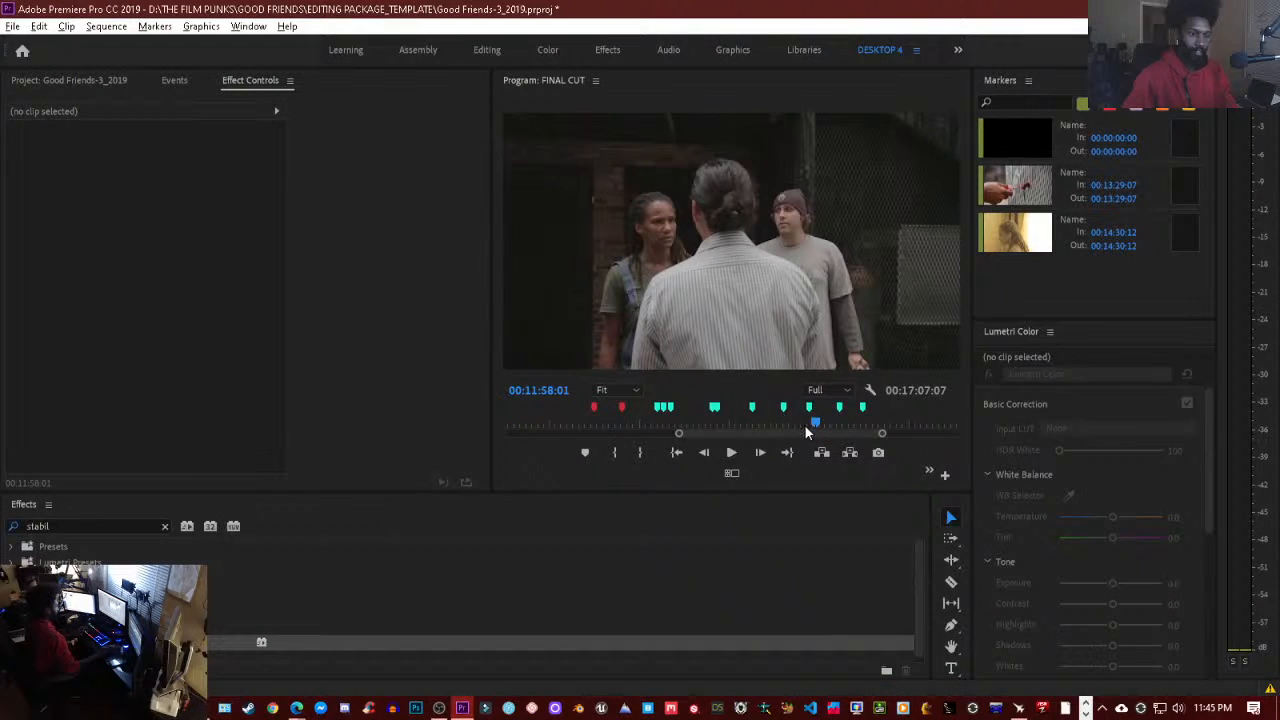
- Rewind to 00:11:56:07 and play the retrimmed CAM A (9) to CAM A (18) transition through to 00:11:59:15
key("Left")
key("Left")
key("Left")
key("Left")
key("Left")
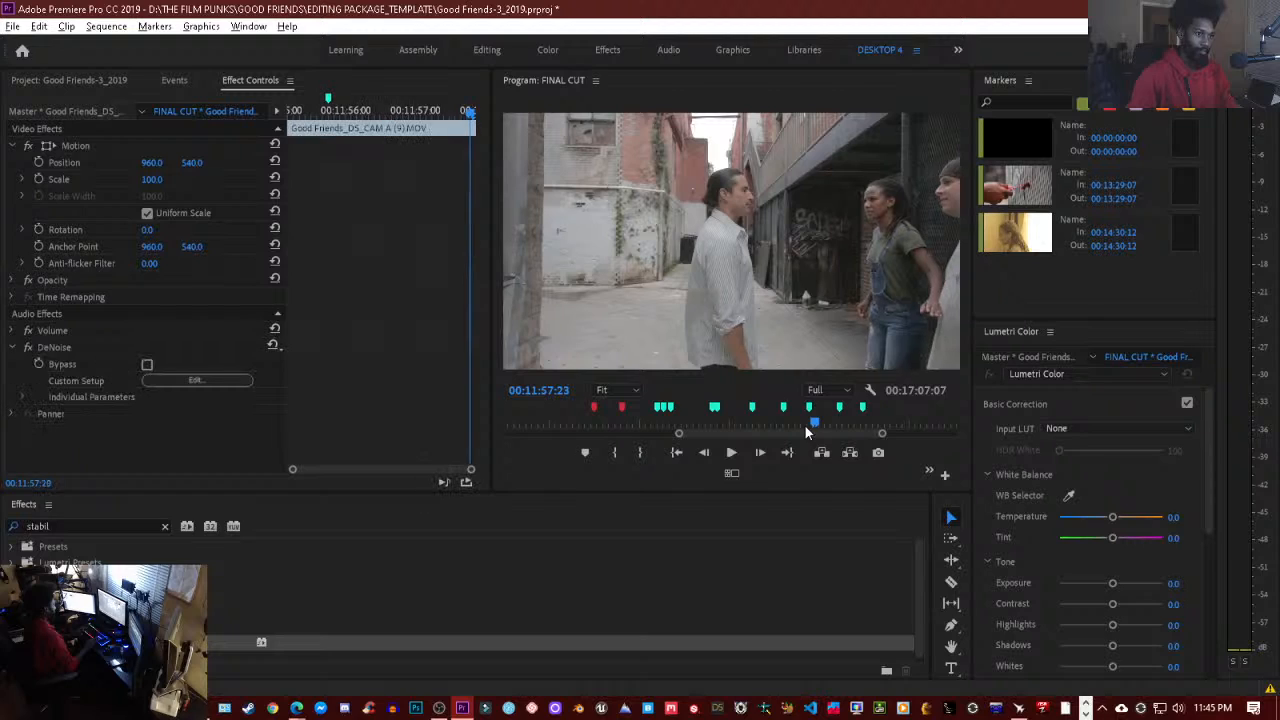
key("j")
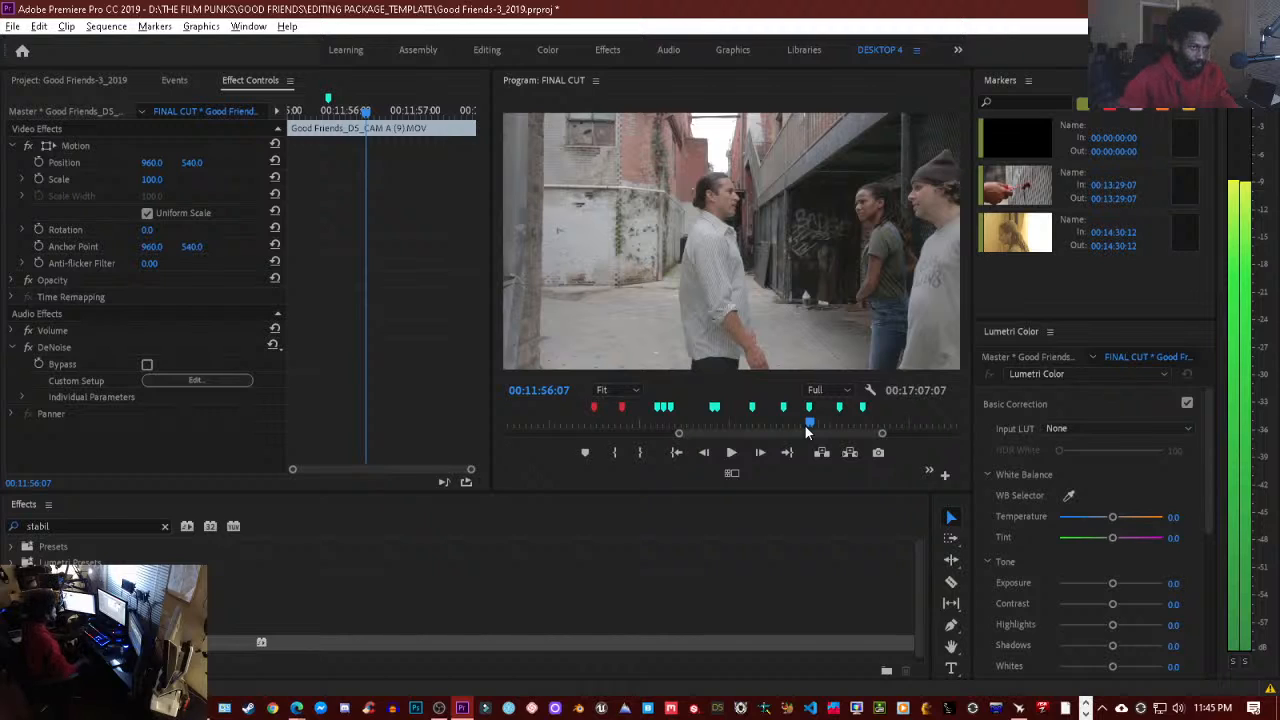
key("l")
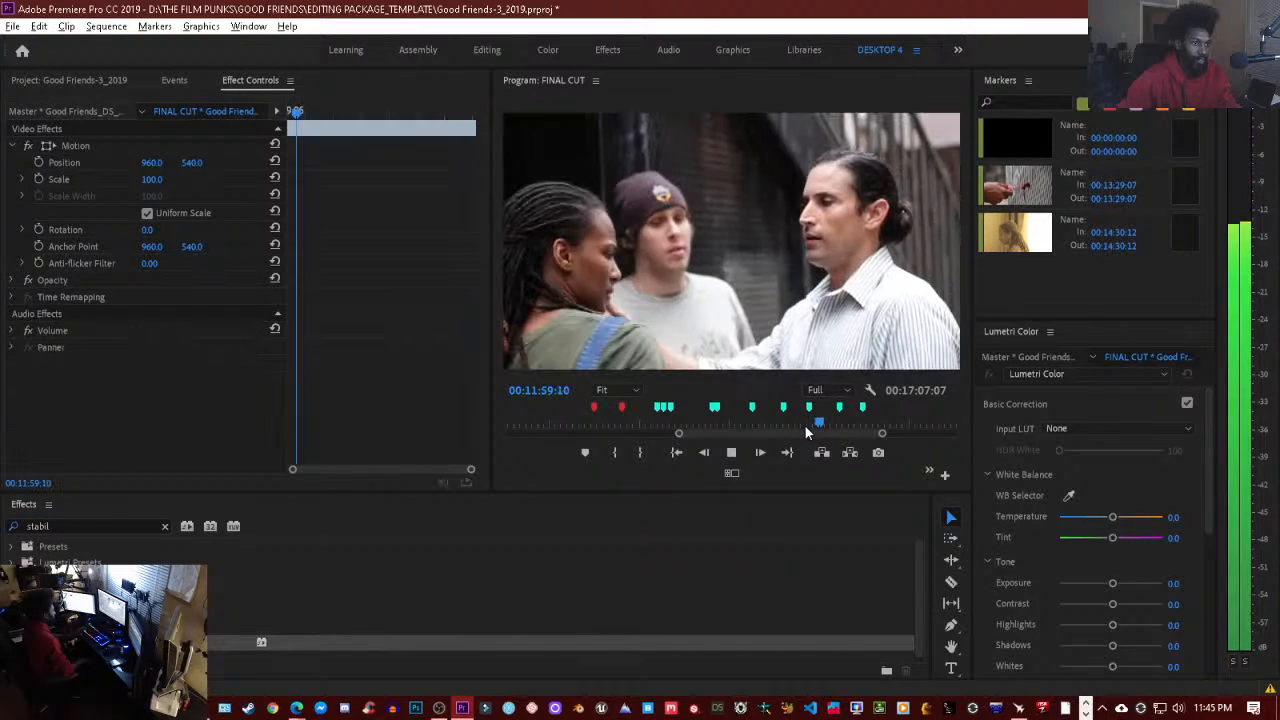
key("k")
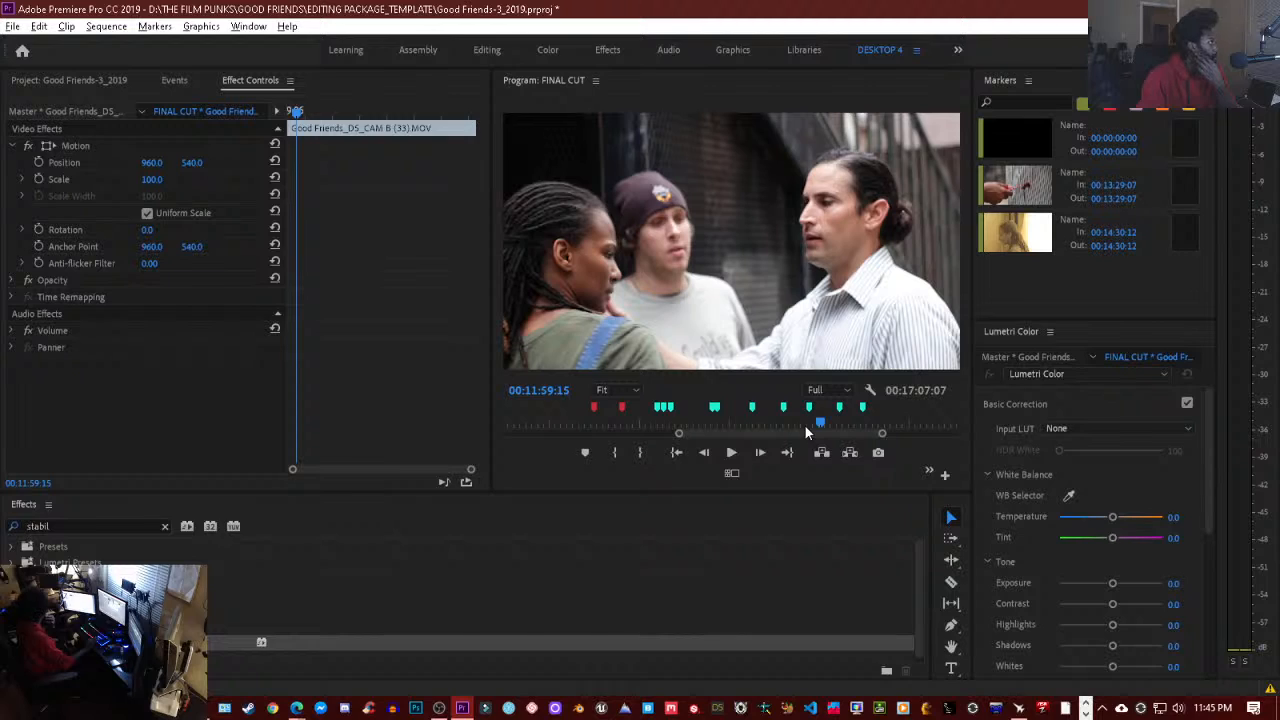
- Step backward frame by frame across the CAM A (18) to CAM B (33) cut, down to 00:11:58:13, to check the action match
key("Left")
key("Left")
key("Left")
key("Left")
key("Left")
key("Left")
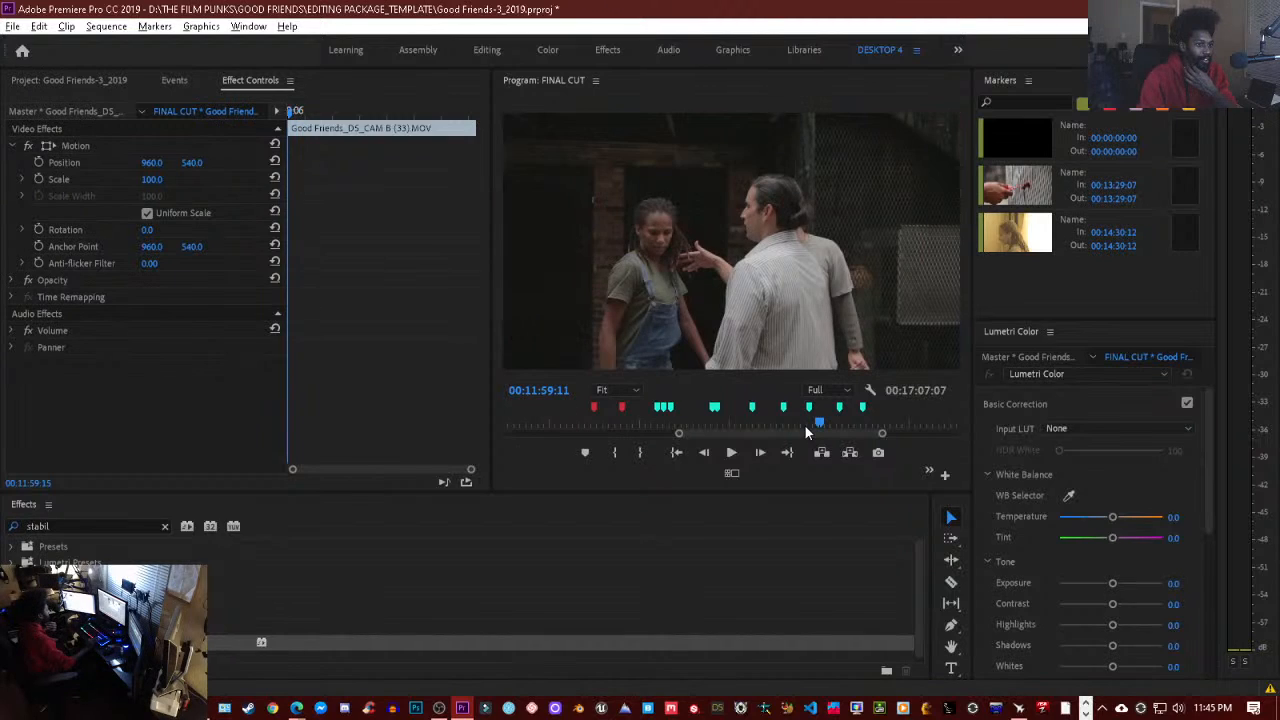
key("Left")
key("Left")
key("Left")
key("Left")
key("Left")
key("Left")
key("Left")
key("Left")
key("Left")
key("Left")
key("Left")
key("Left")
key("Left")
key("Left")
key("Left")
key("Left")
key("Left")
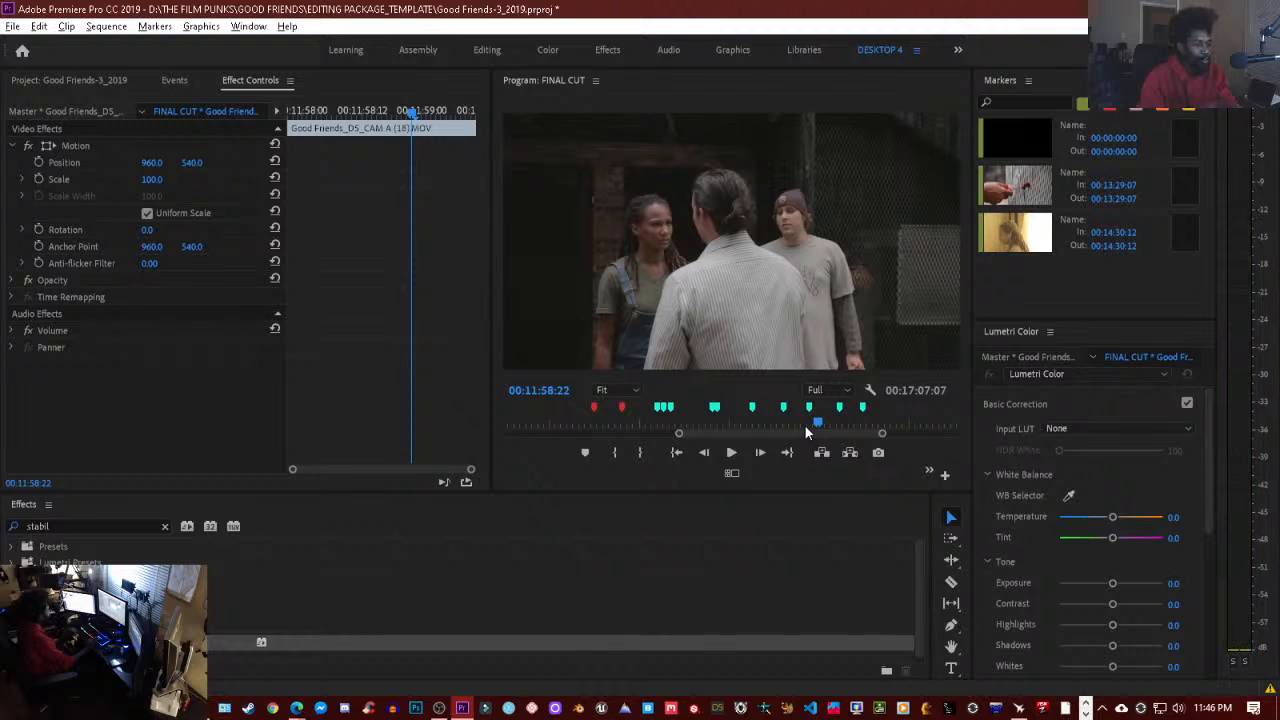
key("Left")
key("Left")
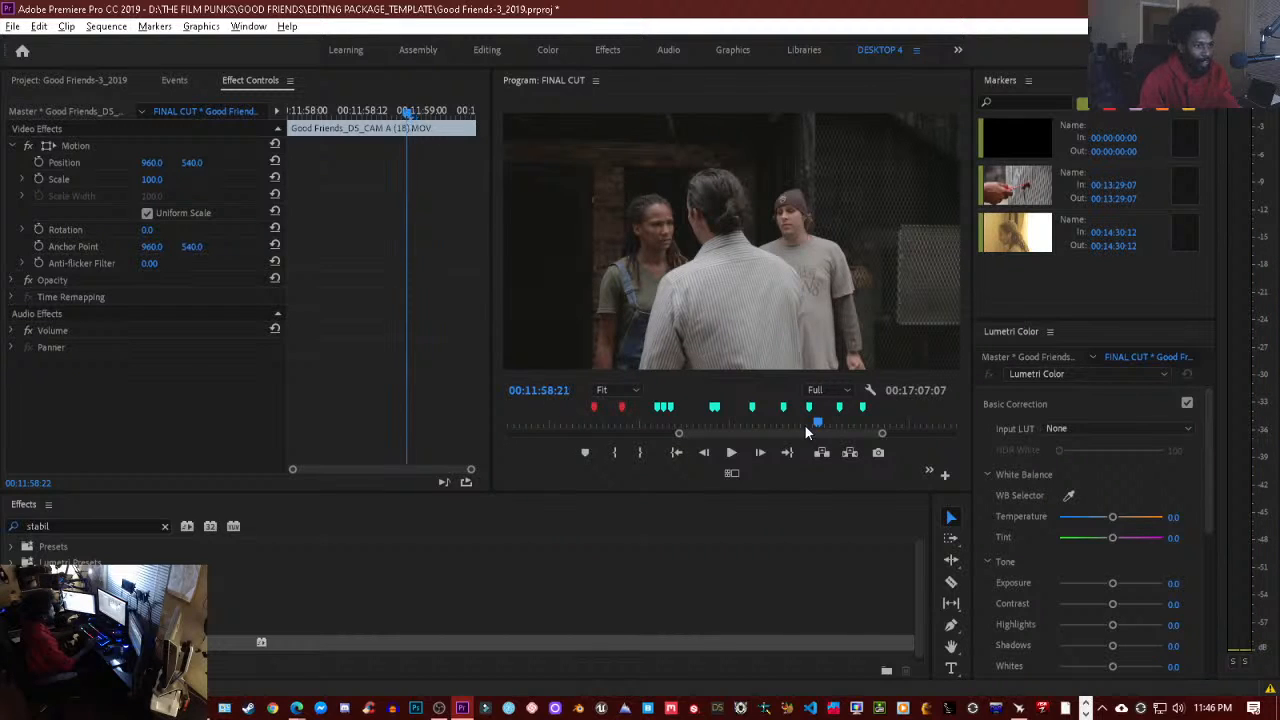
key("Left")
key("Left")
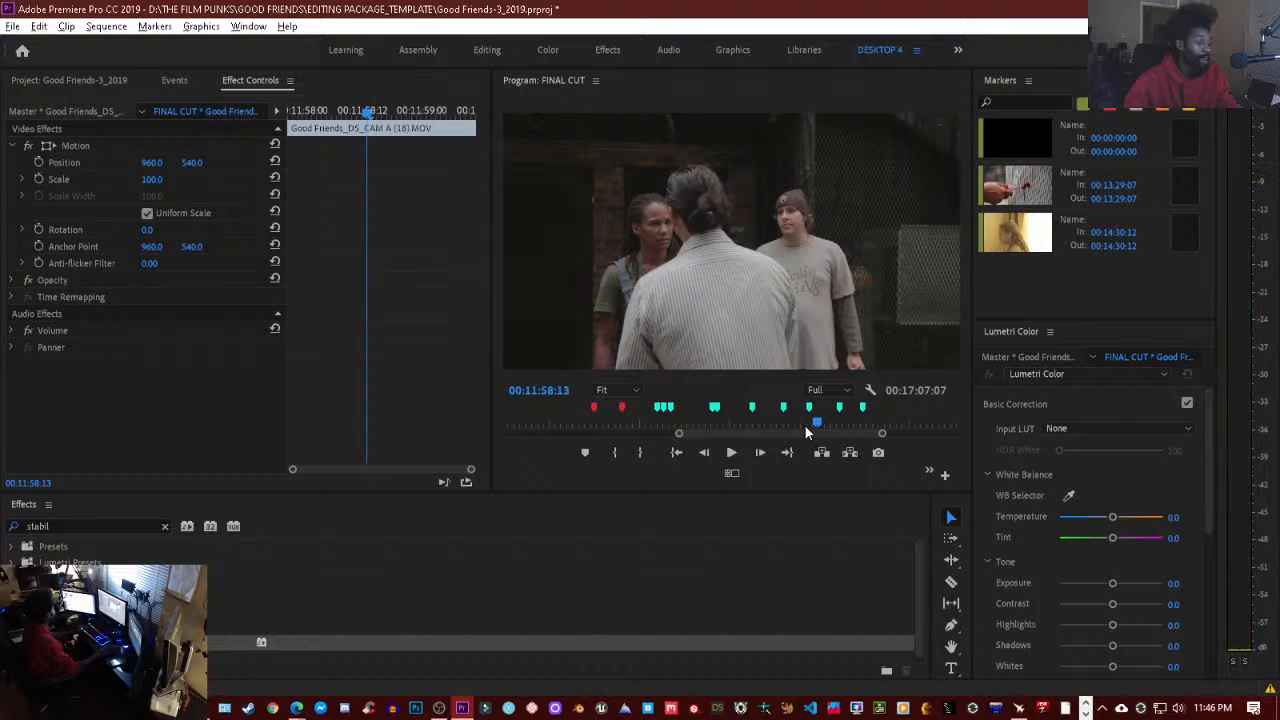
- Play the alley confrontation from an earlier point through the CAM A (9) to CAM A (18) cut, and step back to 00:11:57:22
left_click(818, 425)
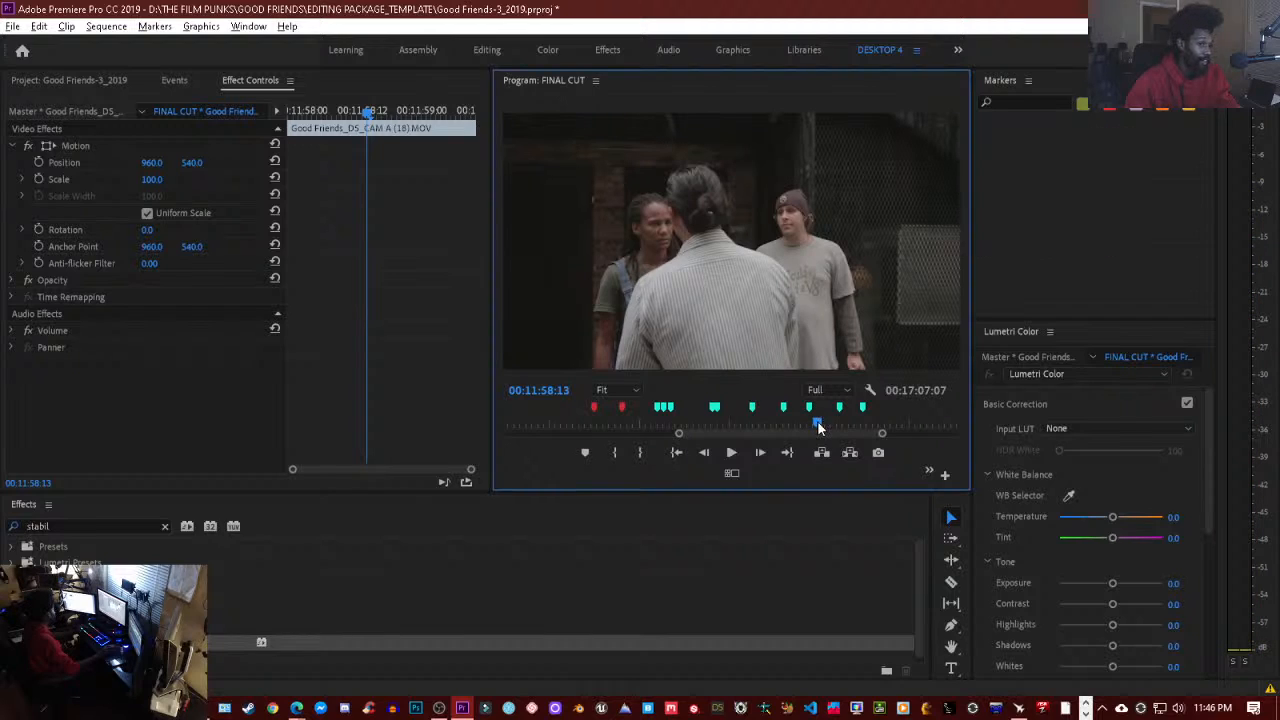
left_click_drag(817, 422, 775, 428)
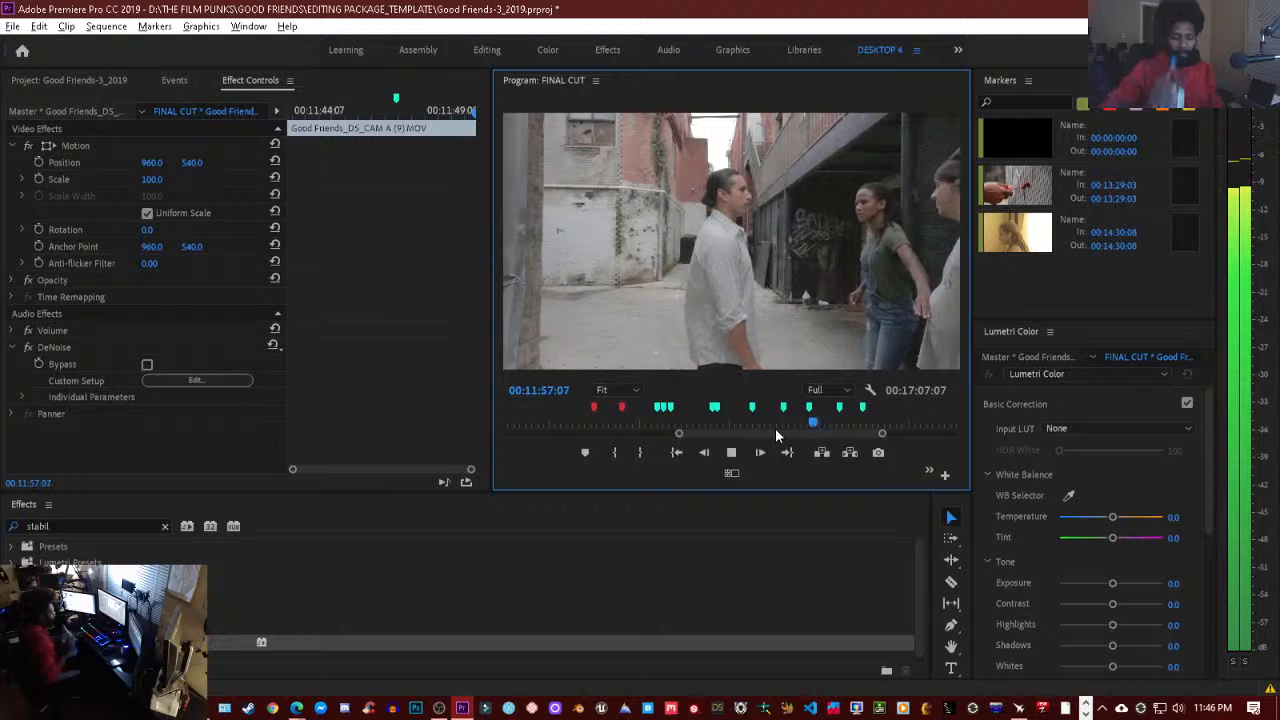
key("space")
key("Left")
key("Left")
key("Left")
key("Left")
key("Left")
key("Left")
key("Left")
key("Left")
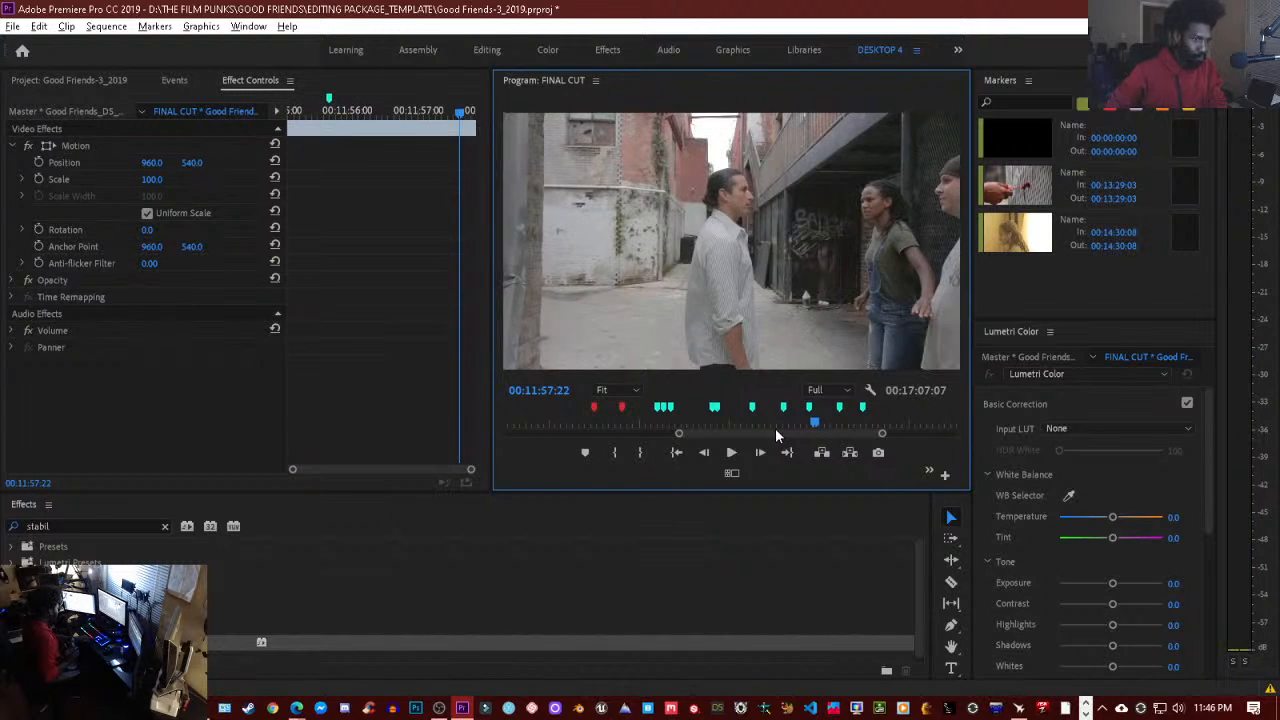
- Rewind to the over-the-shoulder shot at 00:11:52:08, play it to 00:11:53:05, and return to the CAM A (9) clip start at 00:11:50:05
key("j")
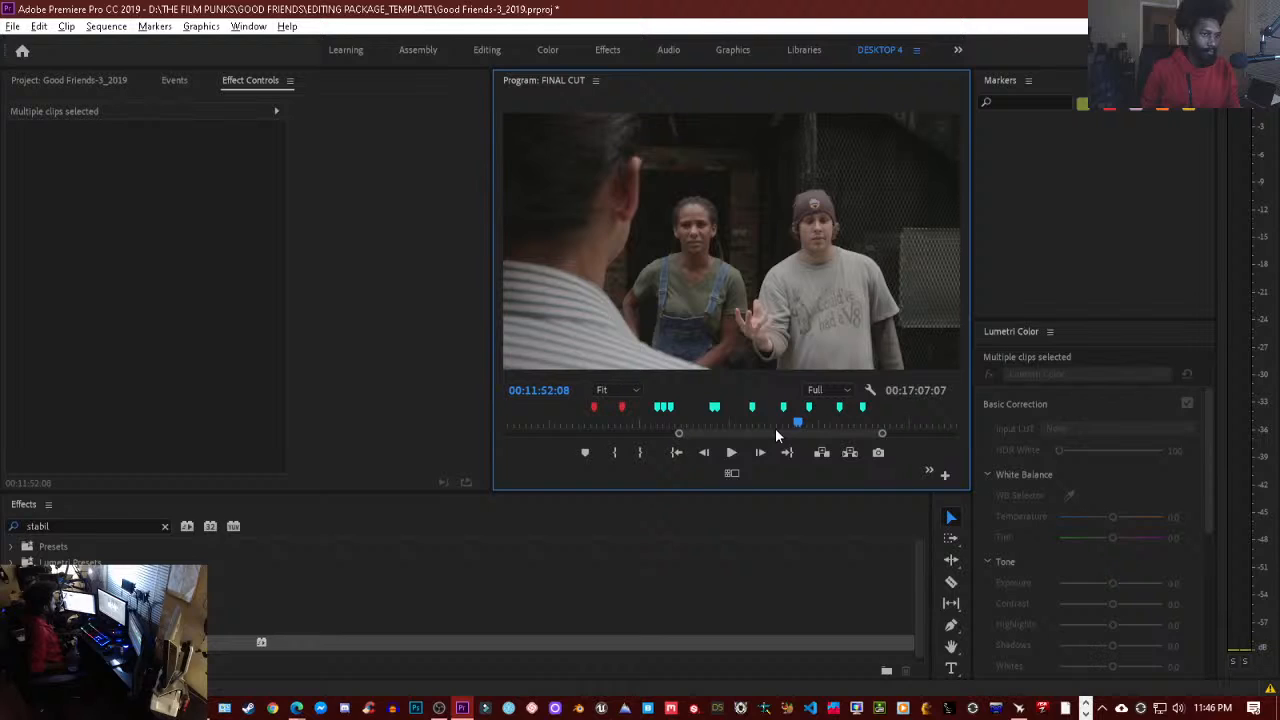
key("space")
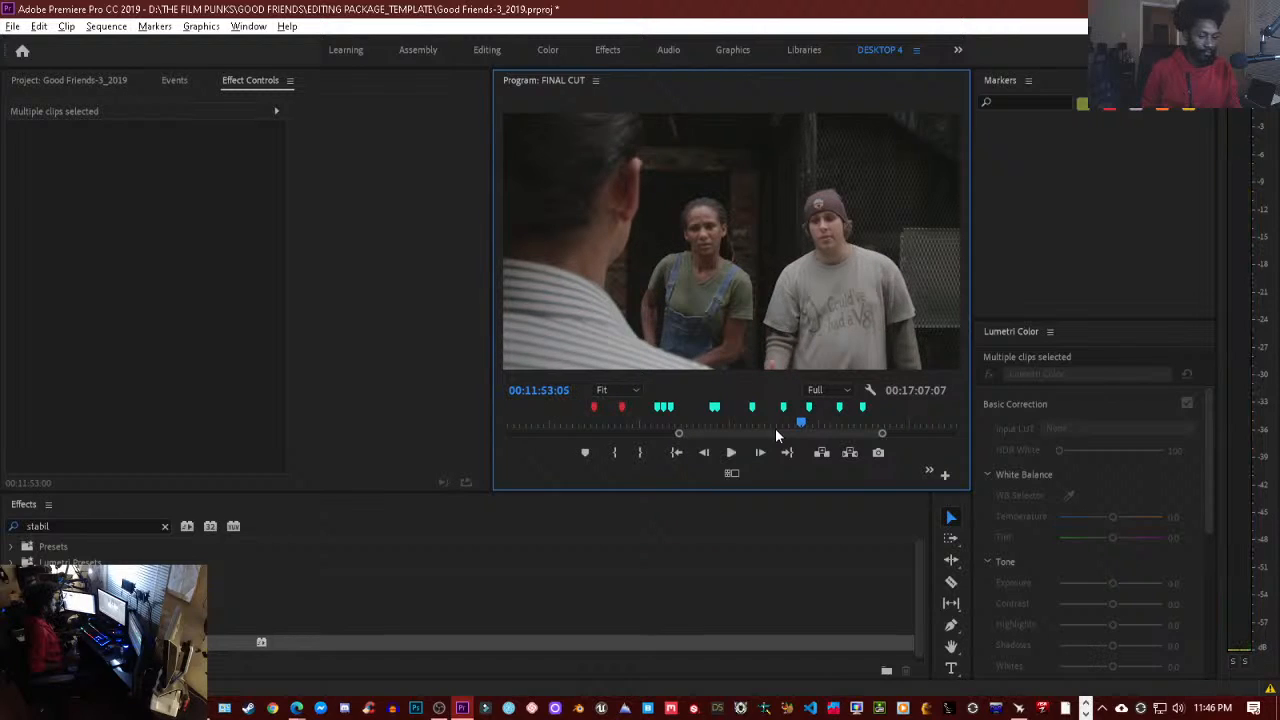
key("Up")
key("Up")
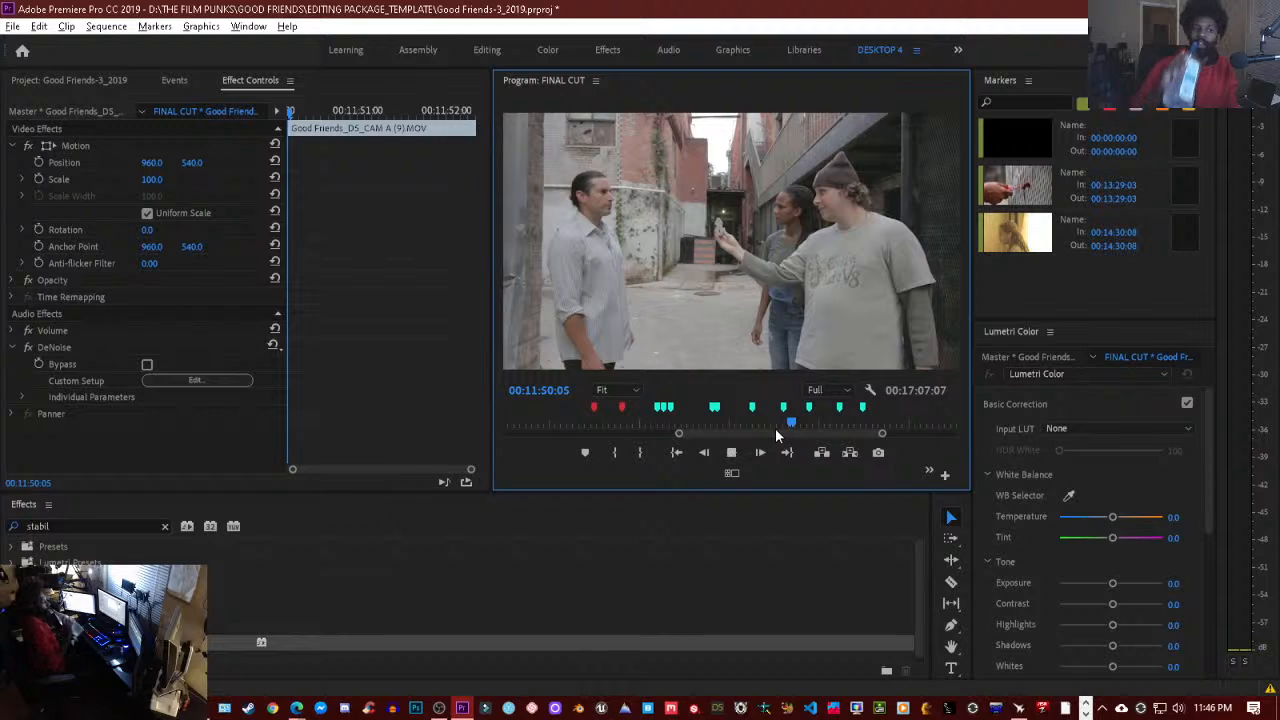
- Play the CAM A (9) clip across its cut into the over-the-shoulder shot, stopping at 00:11:53:17, and return to 00:11:50:05
key("space")
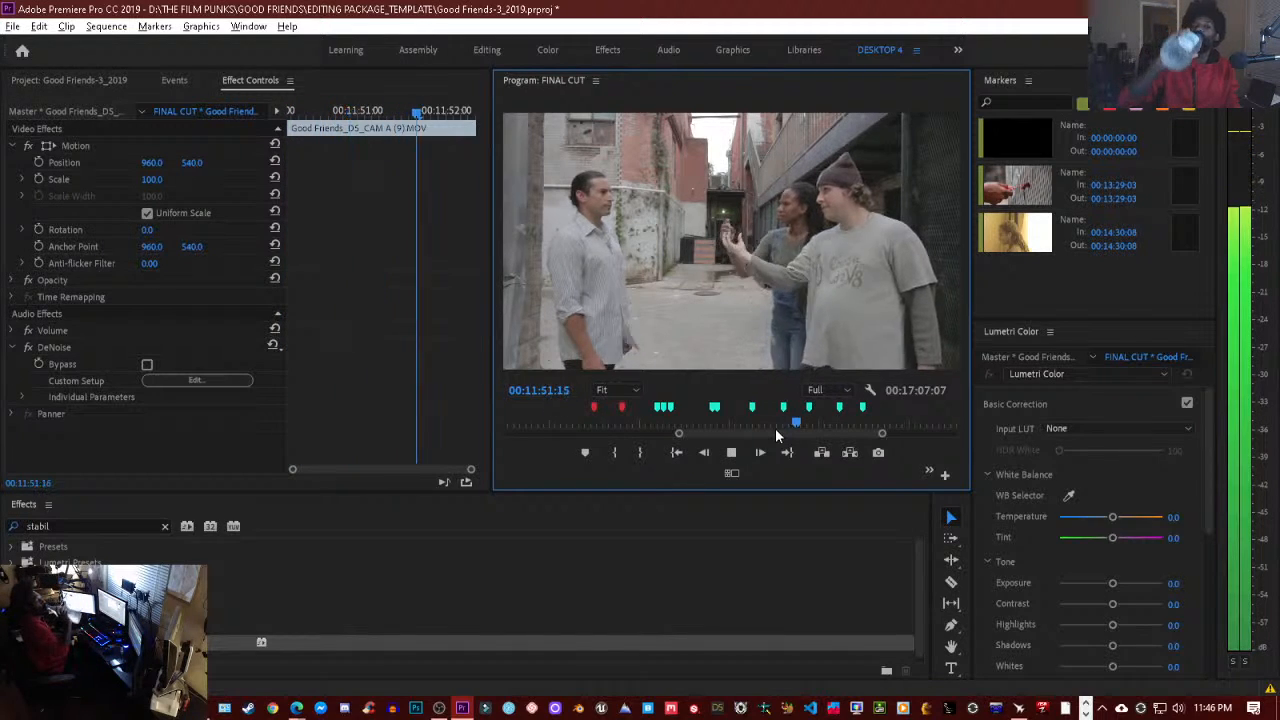
key("space")
key("space")
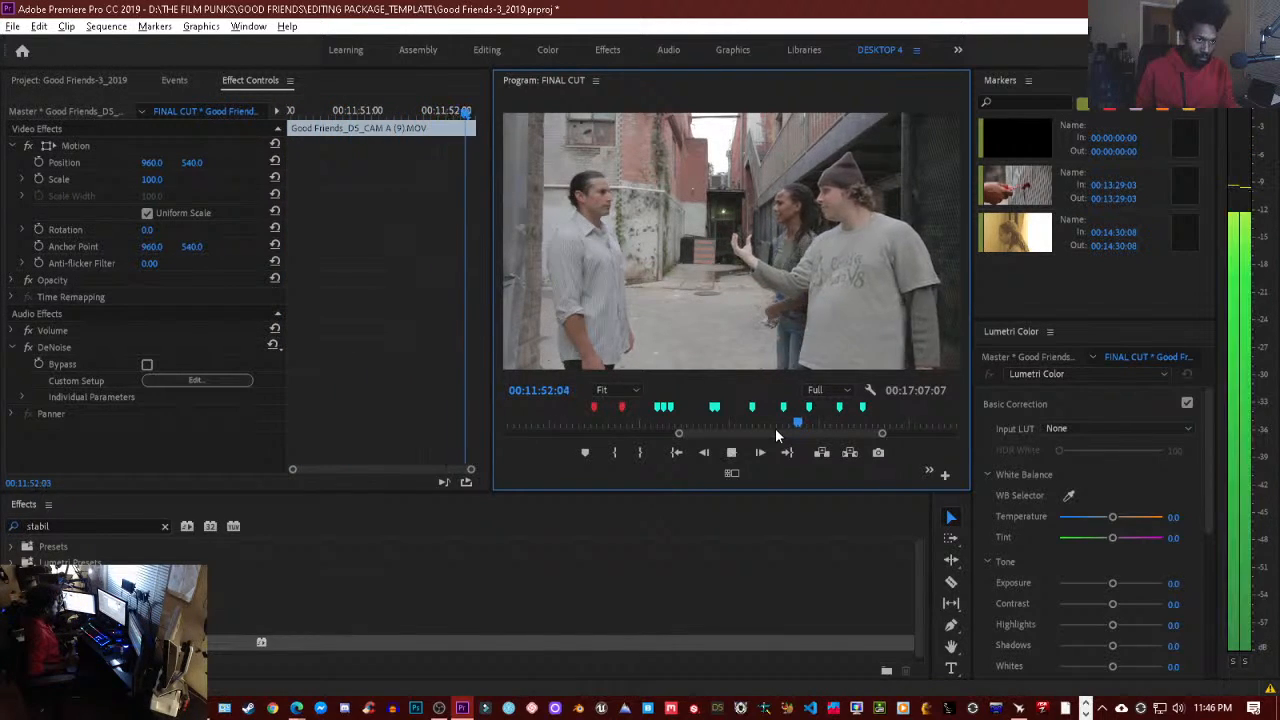
key("space")
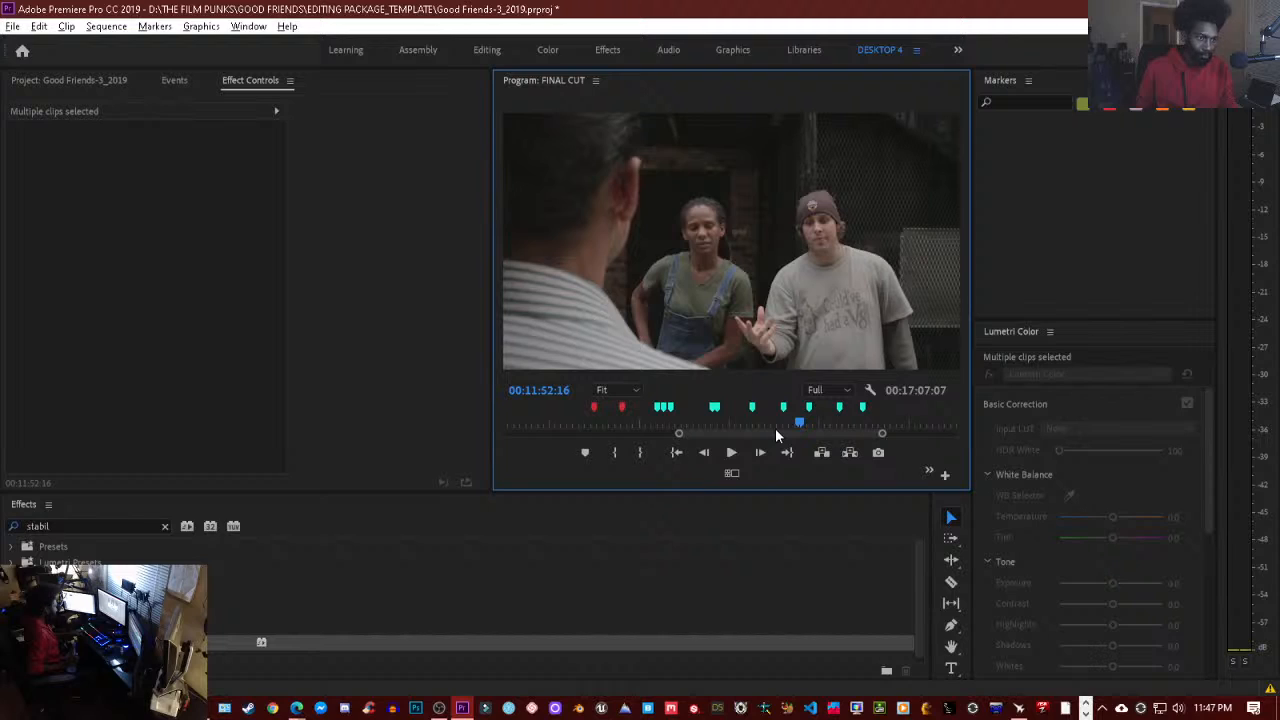
key("space")
key("space")
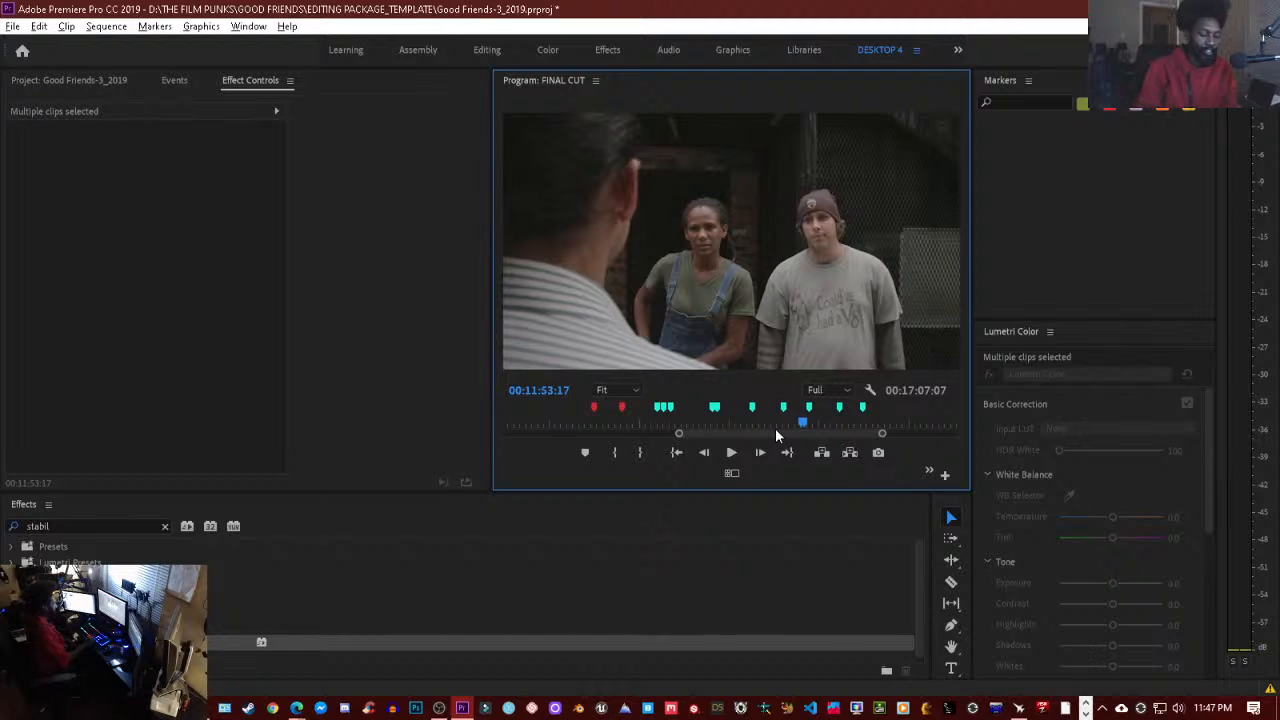
key("Up")
key("Up")
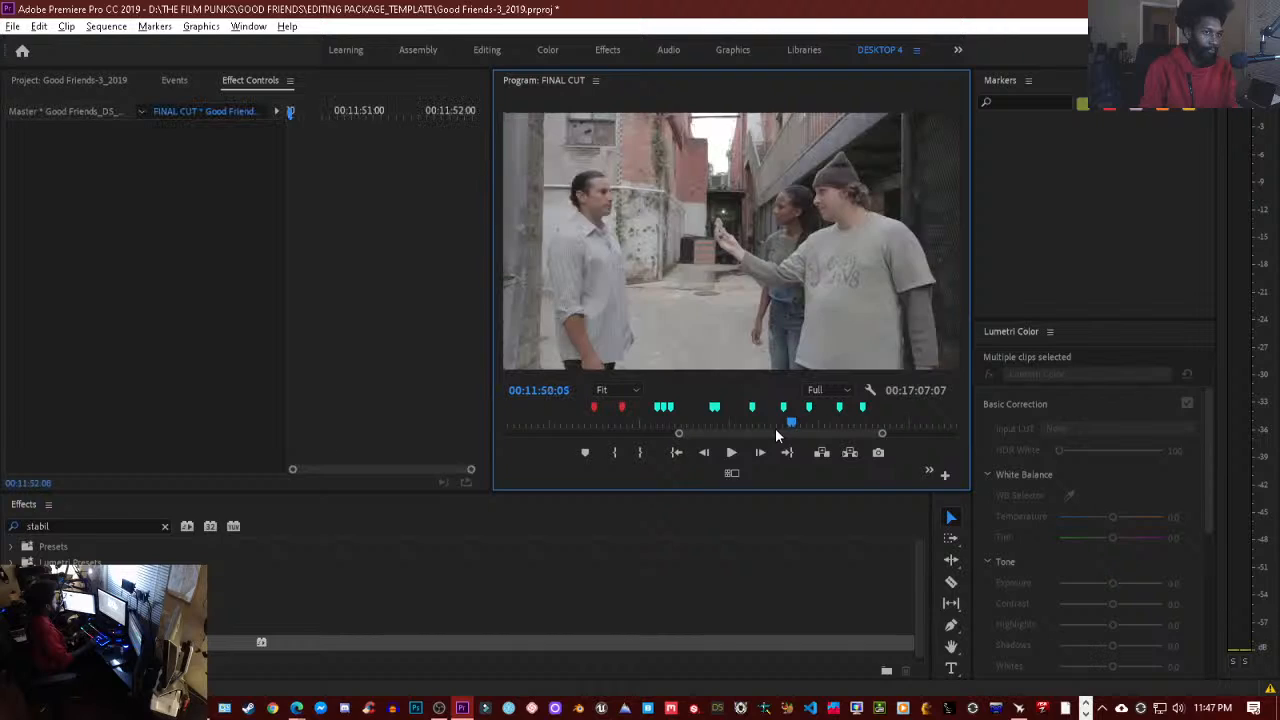
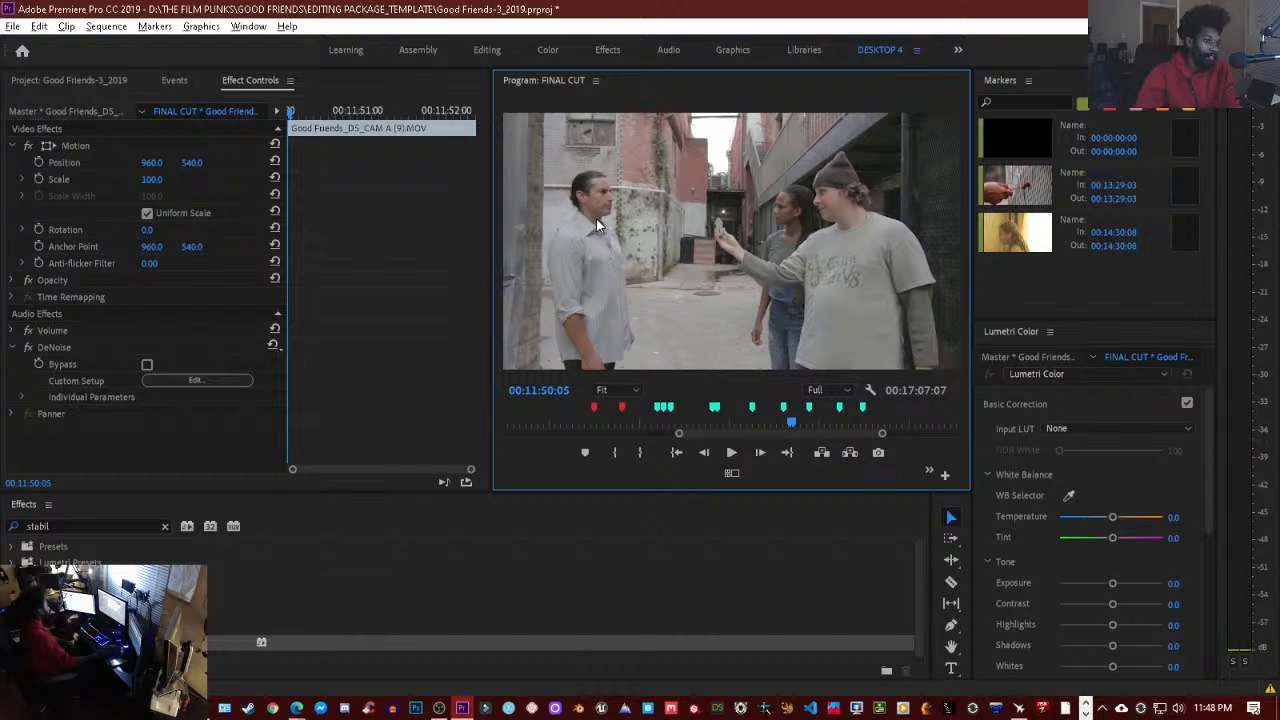
- Play the CAM A (9) clip through its cut into the over-the-shoulder shot, pausing at 00:11:53:07, and replay the cut through to 00:11:54:11
key("space")
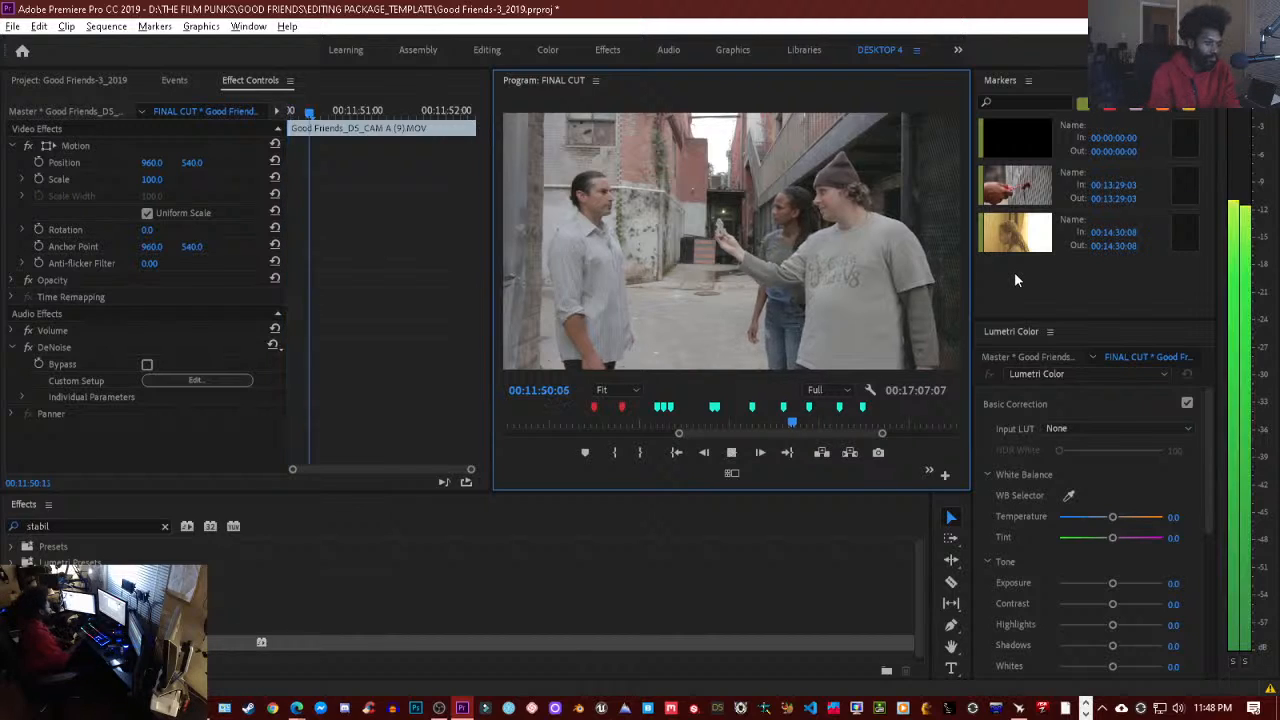
key("space")
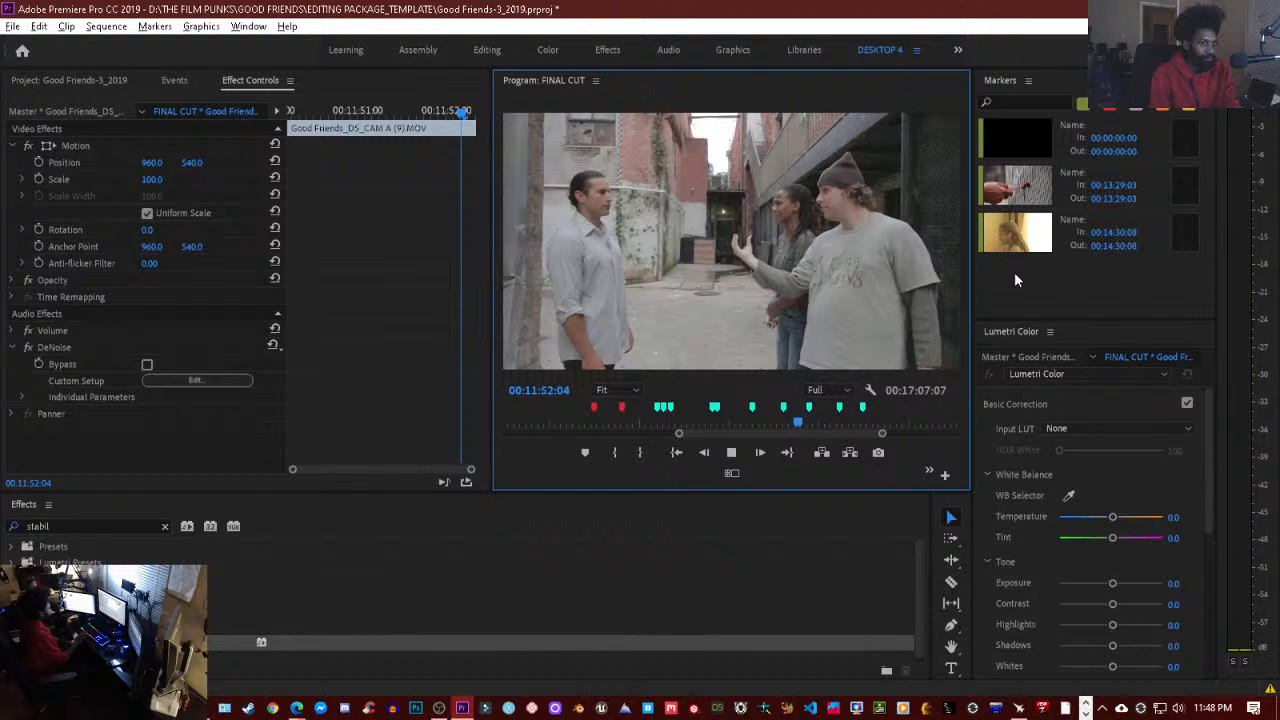
key("space")
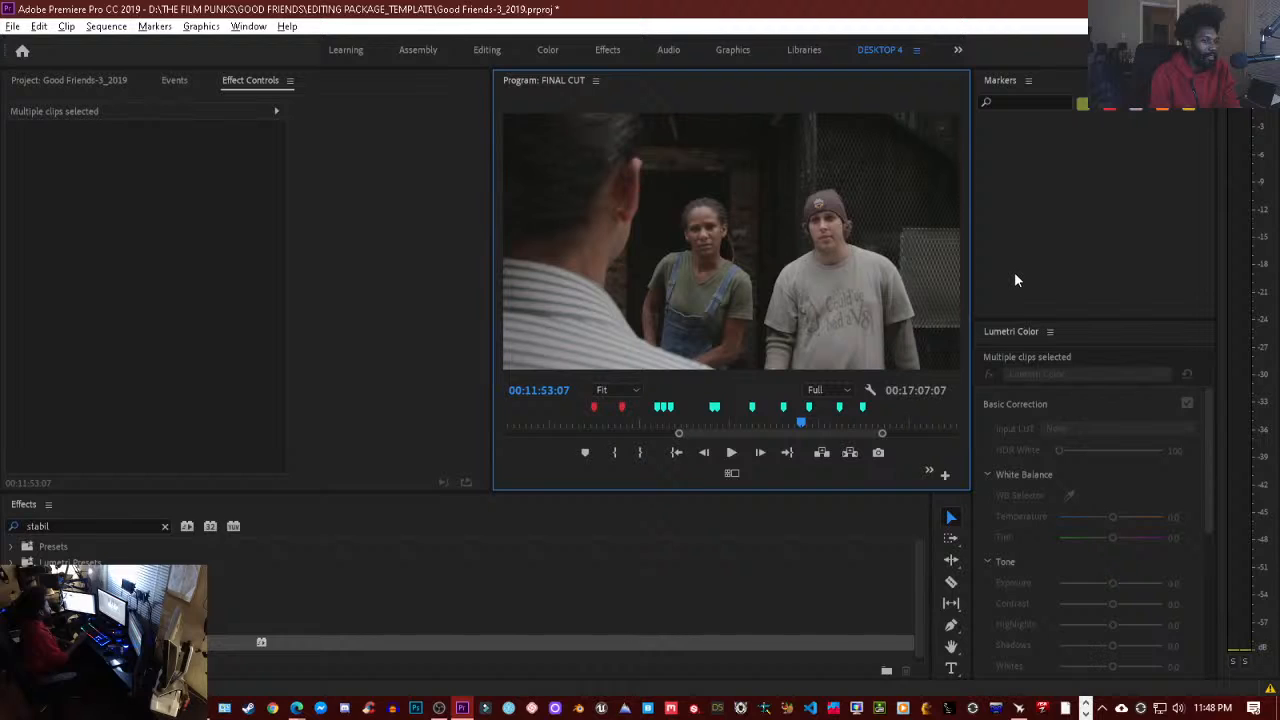
key("space")
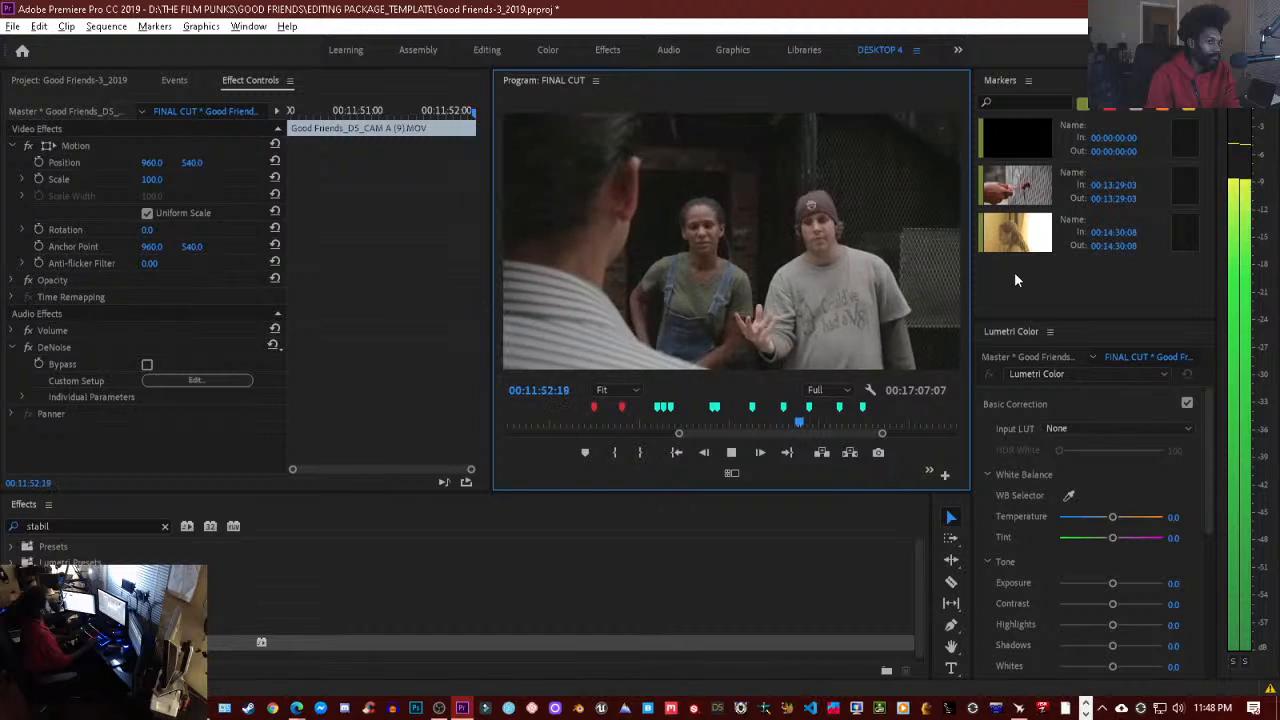
key("space")
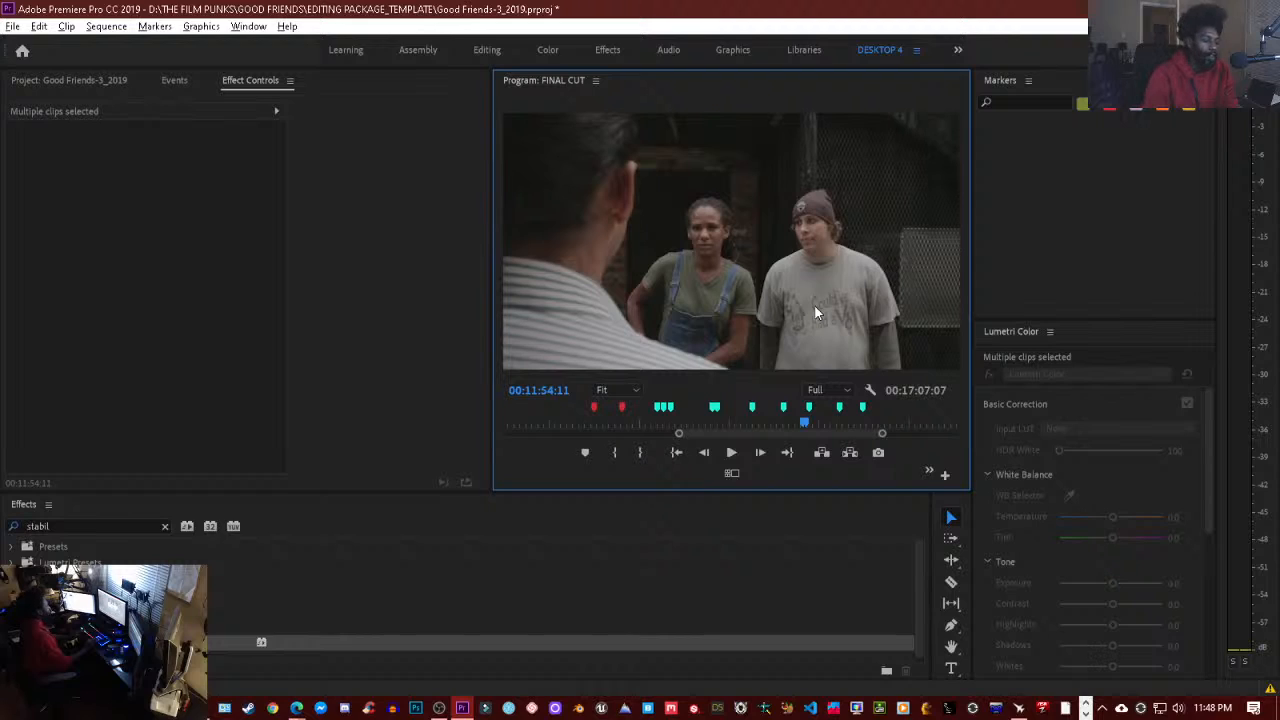
- Step backward frame by frame through the over-the-shoulder shot and across the cut into CAM A (9), down to 00:11:51:23
key("Left")
key("Left")
key("Left")
key("Left")
key("Left")
key("Left")
key("Left")
key("Left")
key("Left")
key("Left")
key("Left")
key("Left")
key("Left")
key("Left")
key("Left")
key("Left")
key("Left")
key("Left")
key("Left")
key("Left")
key("Left")
key("Left")
key("Left")
key("Left")
key("Left")
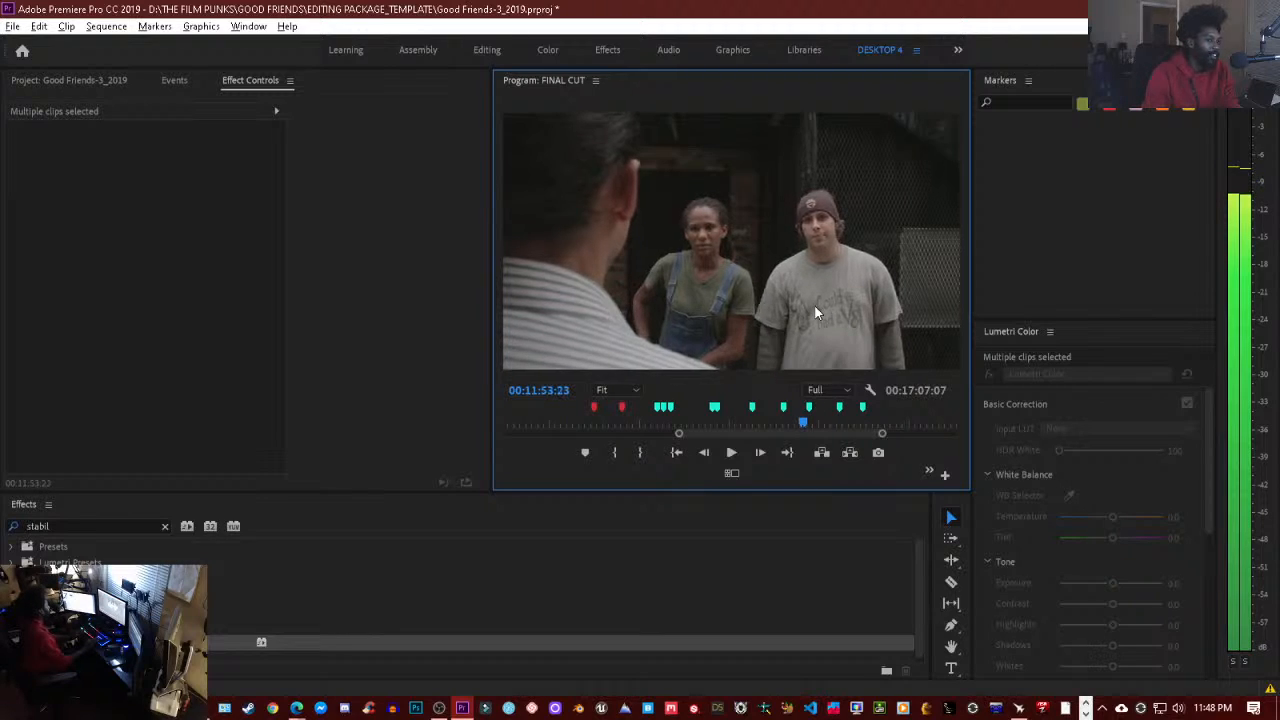
key("Left")
key("Left")
key("Left")
key("Left")
key("Left")
key("Left")
key("Left")
key("Left")
key("Left")
key("Left")
key("Left")
key("Left")
key("Left")
key("Left")
key("Left")
key("Left")
key("Left")
key("Left")
key("Left")
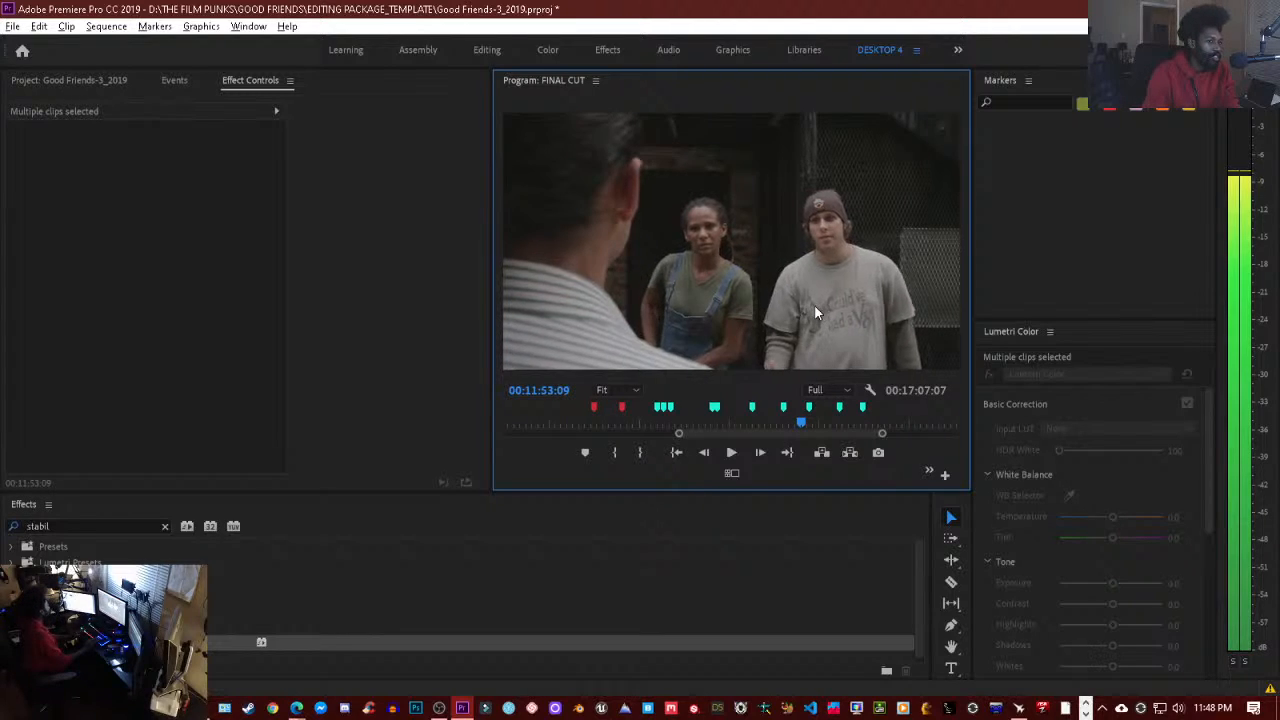
key("Left")
key("Left")
key("Left")
key("Left")
key("Left")
key("Left")
key("Left")
key("Left")
key("Left")
key("Left")
key("Left")
key("Left")
key("Left")
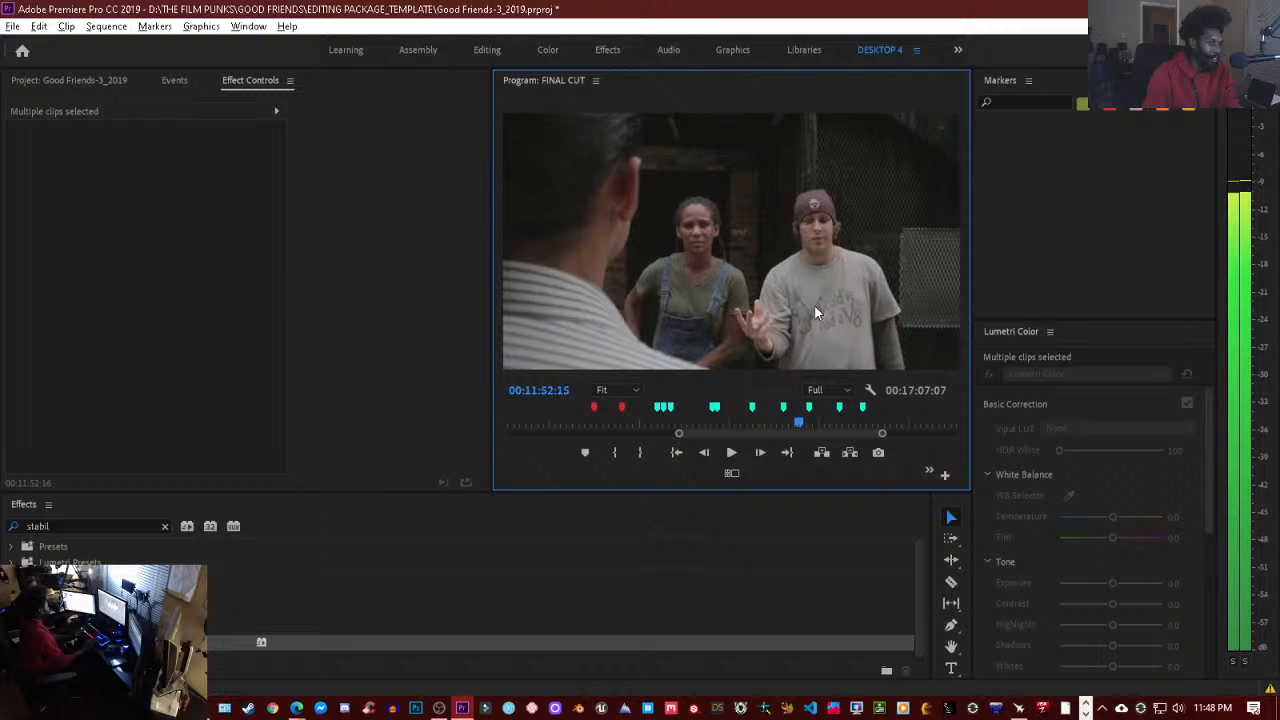
key("Left")
key("Left")
key("Left")
key("Left")
key("Left")
key("Left")
key("Left")
key("Left")
key("Left")
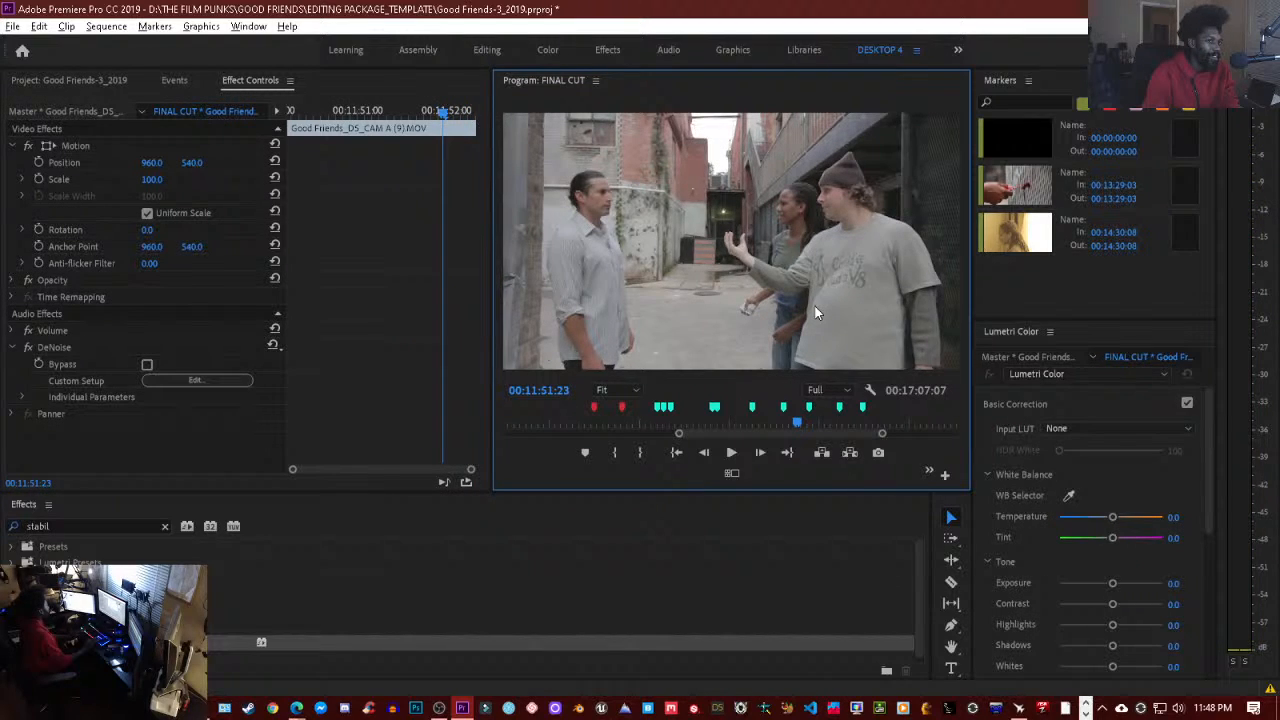
- Play across the cut to 00:11:52:19, and step back and forth around 00:11:52:15 to compare the man's raised-hand gesture between the shots
key("space")
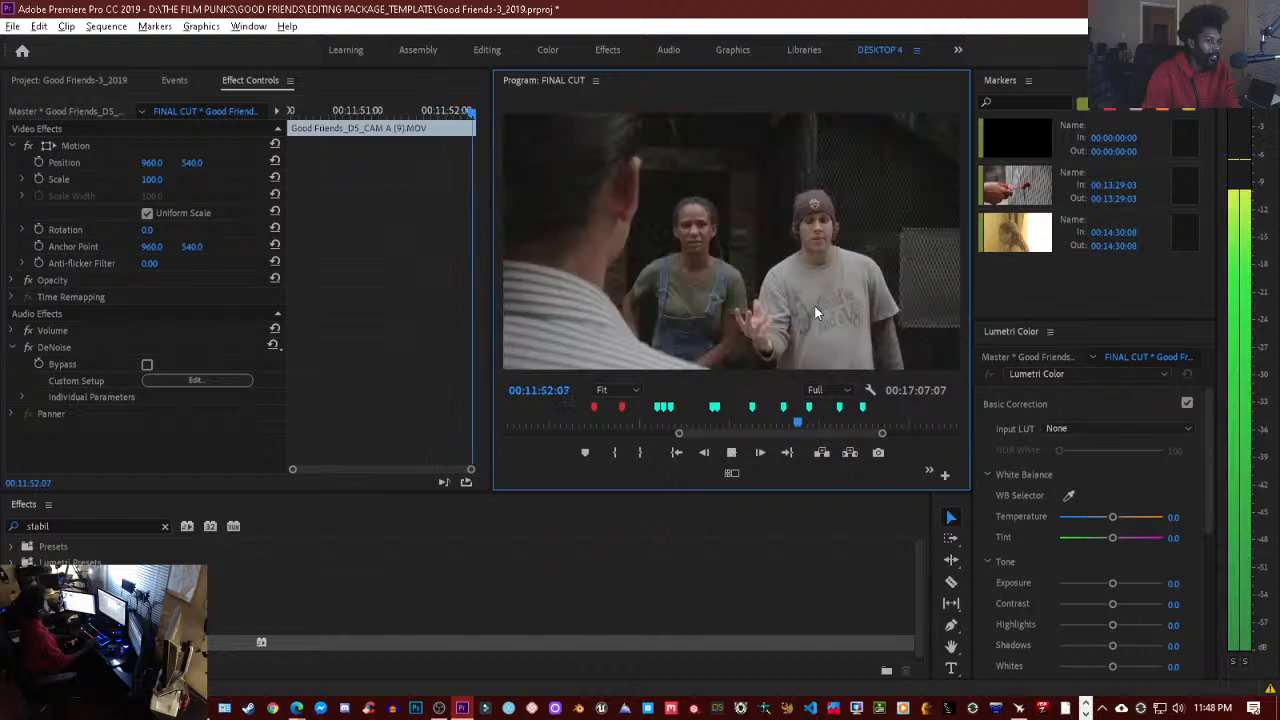
key("space")
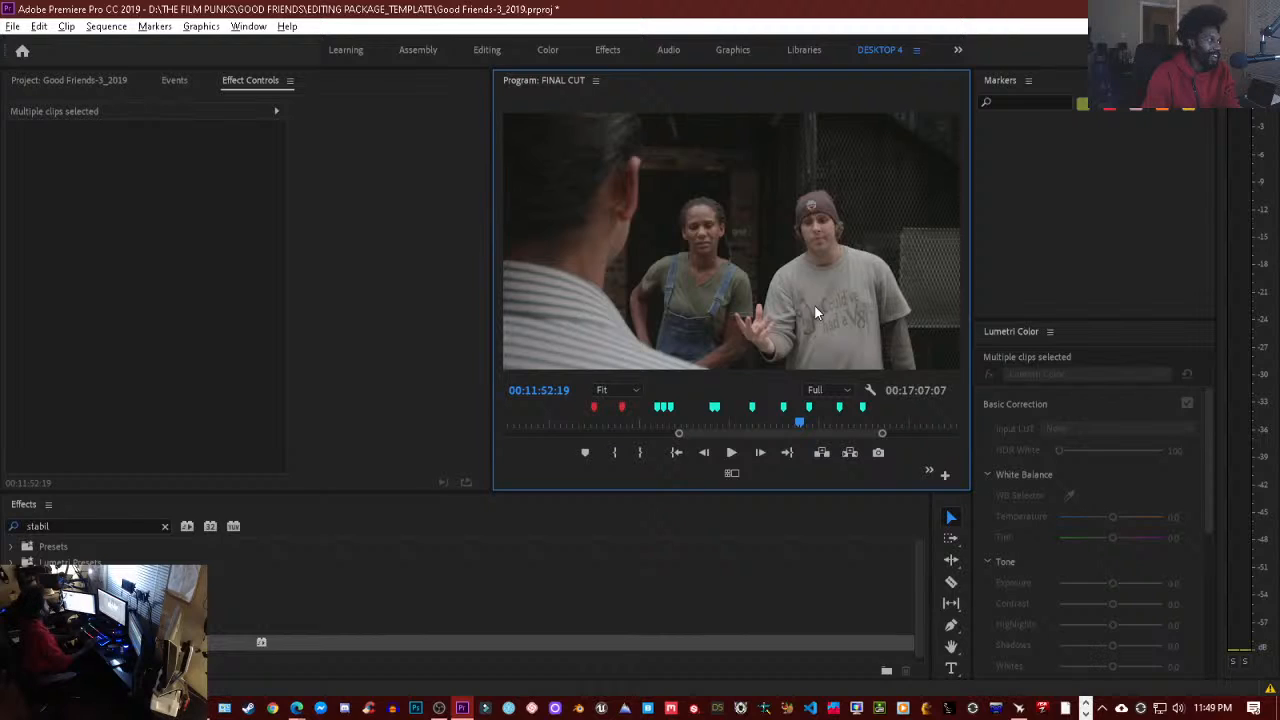
key("Left")
key("Left")
key("Left")
key("Left")
key("Left")
key("Left")
key("Left")
key("Left")
key("Left")
key("Left")
key("Left")
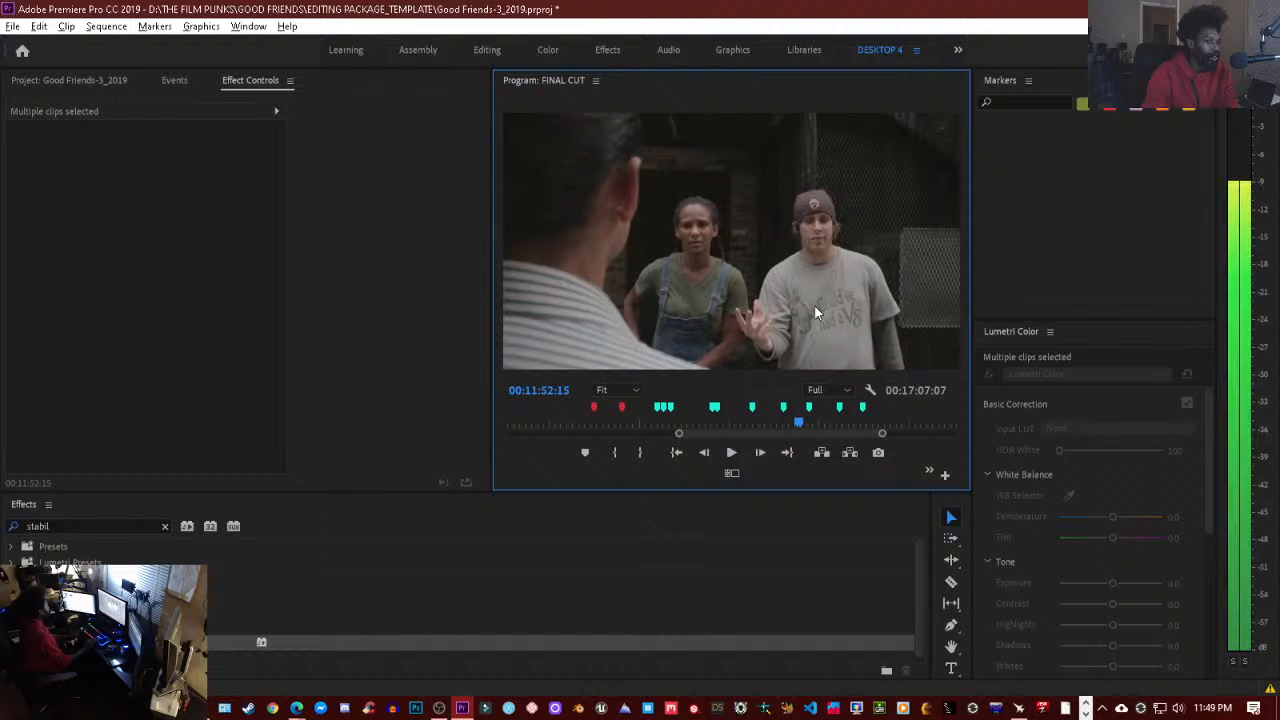
key("Right")
key("Right")
key("Right")
key("Right")
key("Right")
key("Right")
key("Right")
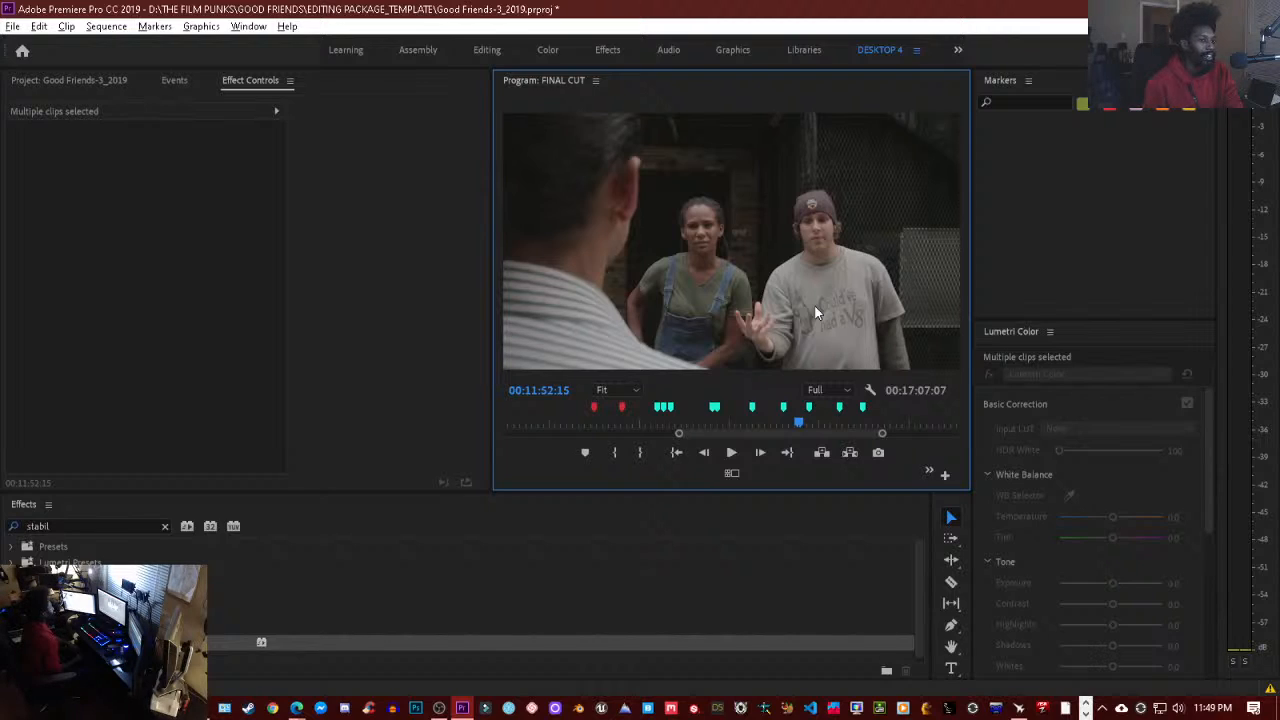
- Maximize the Program monitor and play the alley scene from five edits back, starting at the wide shot with the man's outstretched arm
key("grave")
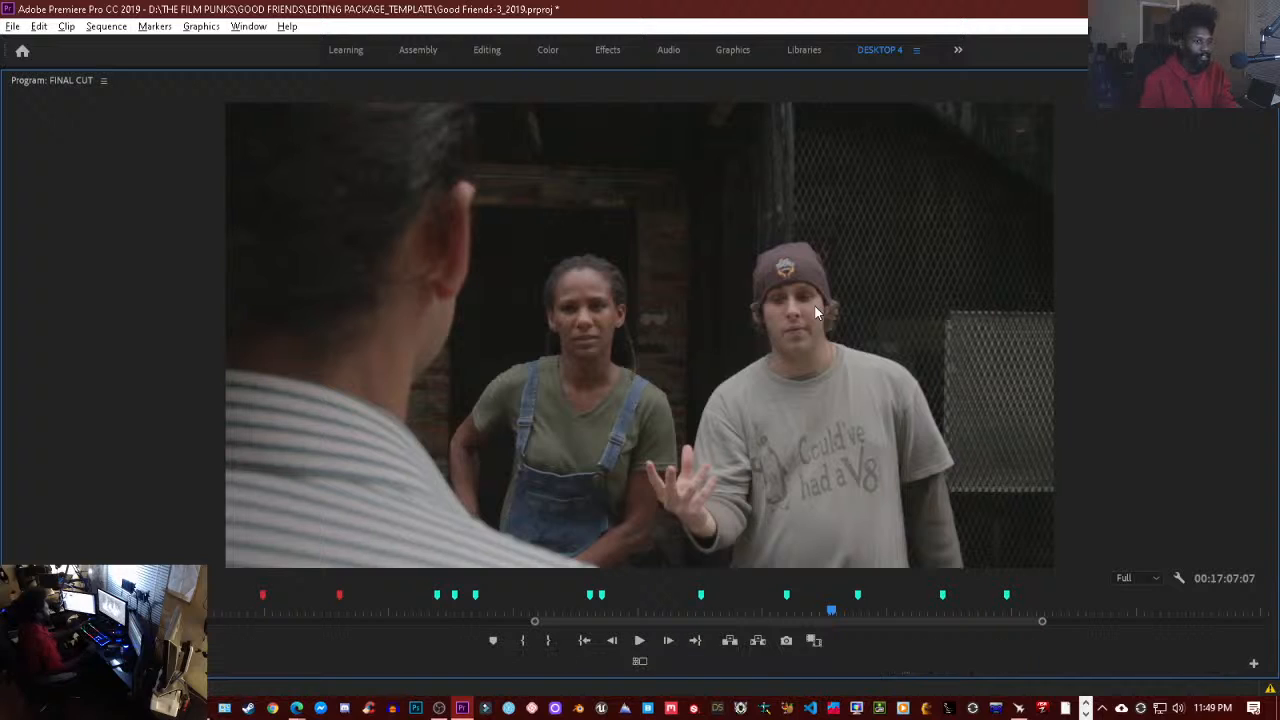
key("space")
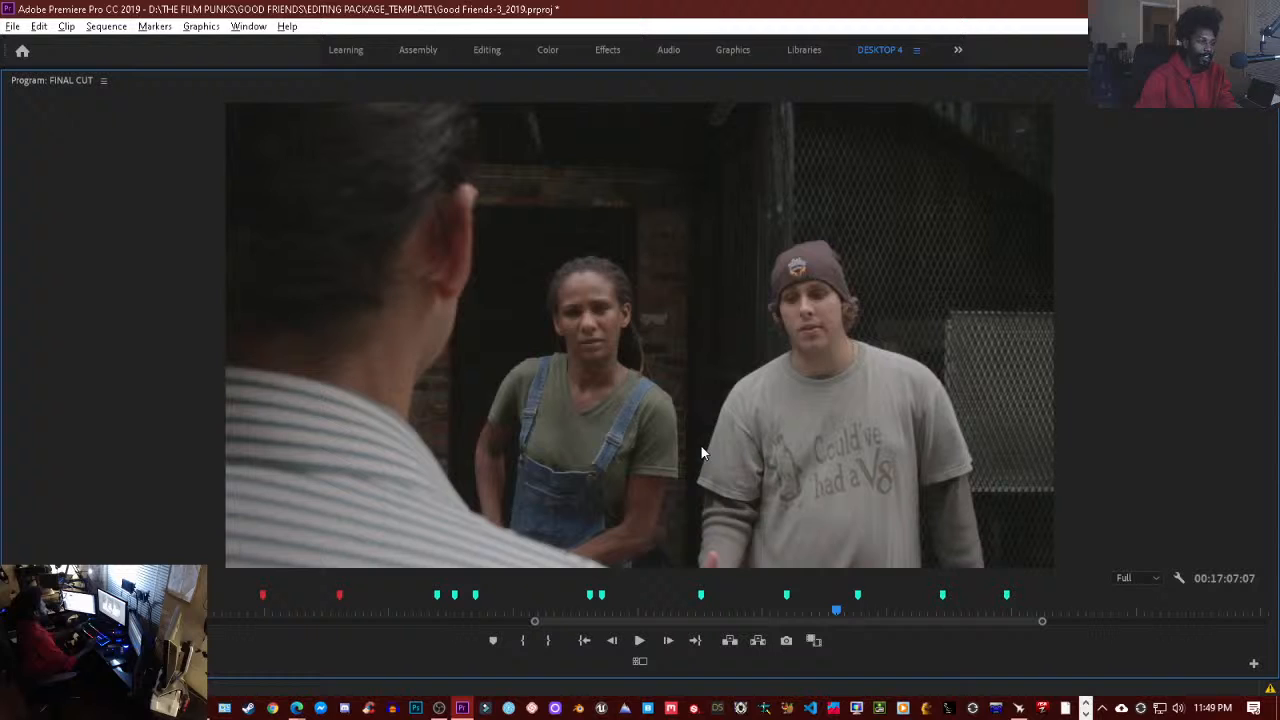
key("Up")
key("Up")
key("Up")
key("Up")
key("Up")
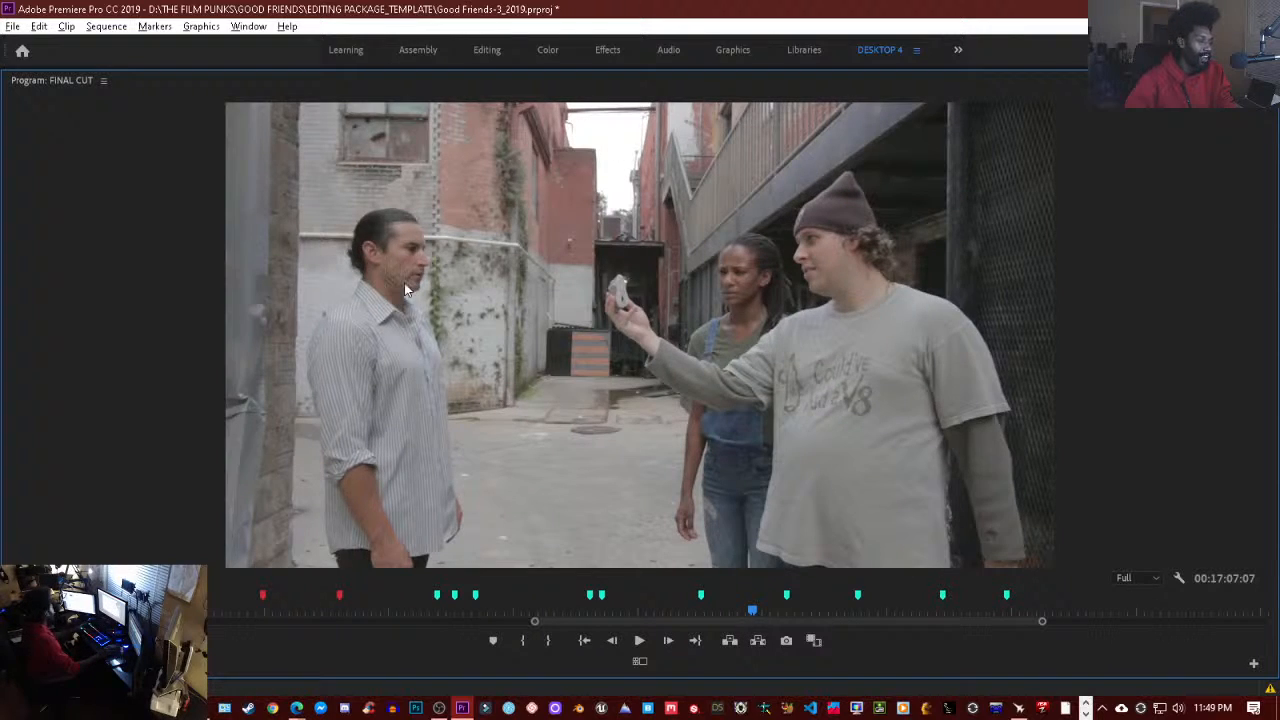
key("space")
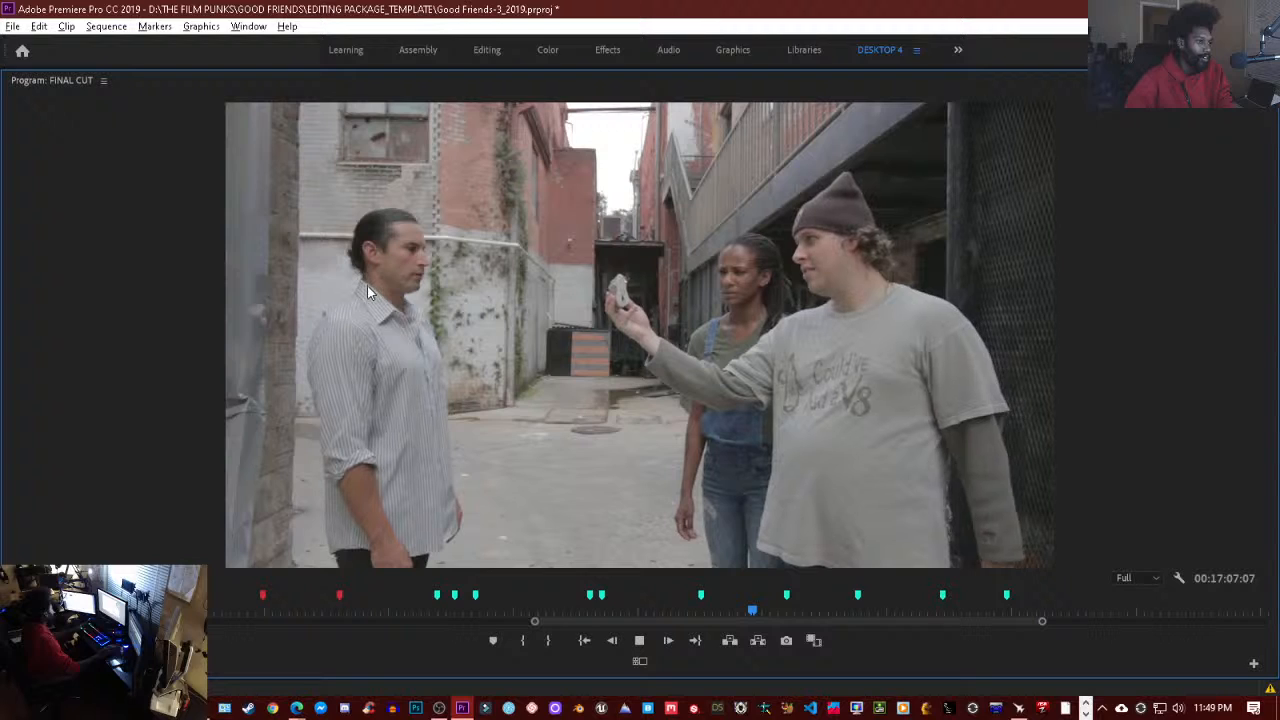
key("space")
key("space")
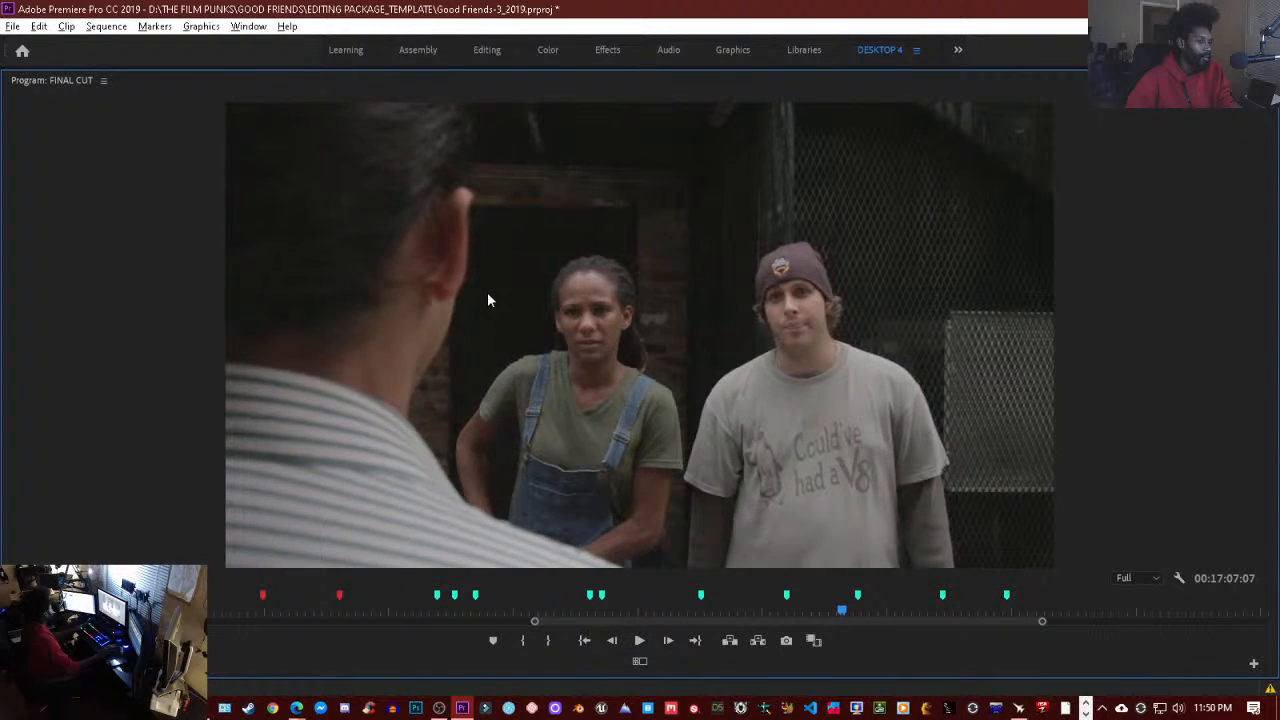
- Replay the cut from the wide shot of the outstretched arm to the over-the-shoulder shot and examine its continuity
key("Up")
key("Up")
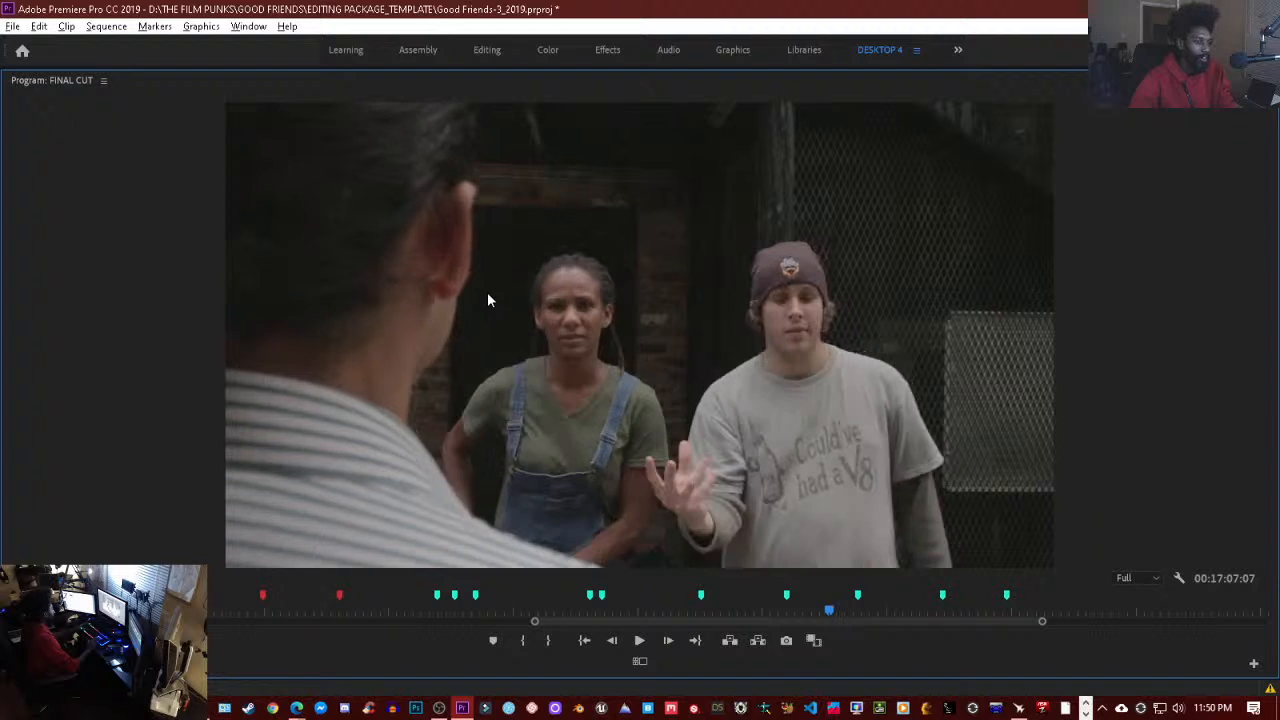
key("space")
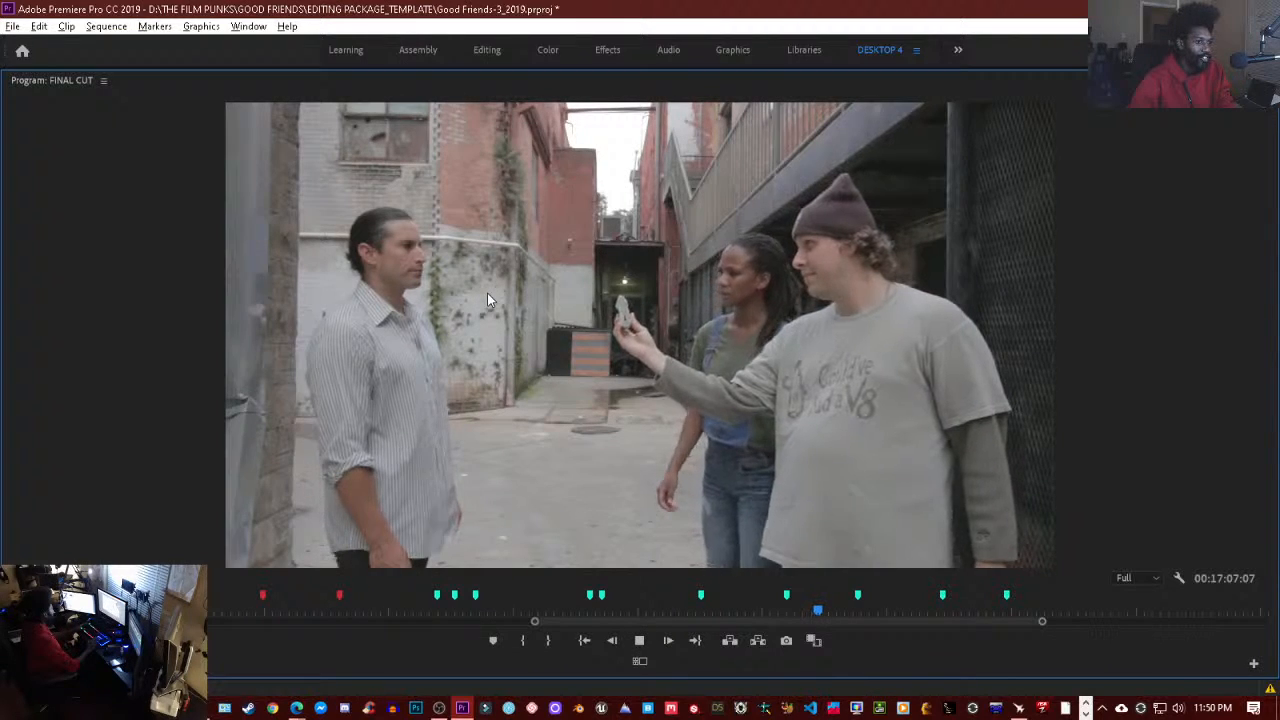
key("space")
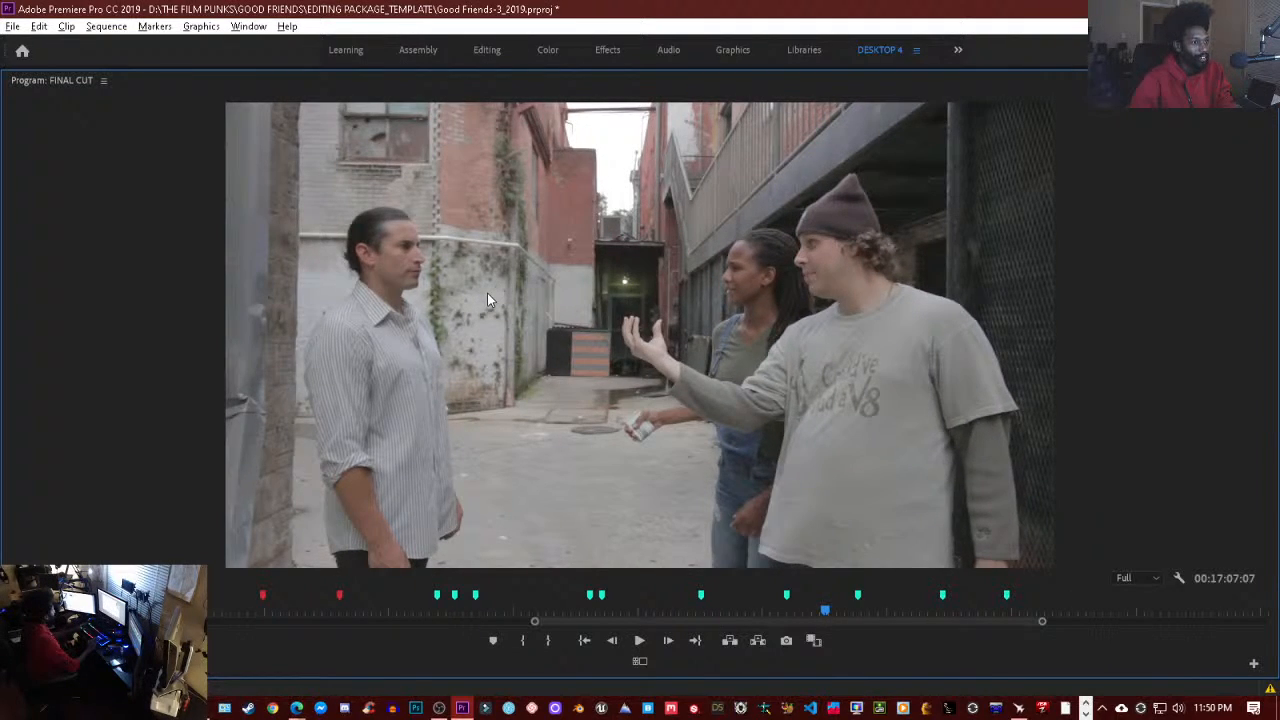
key("space")
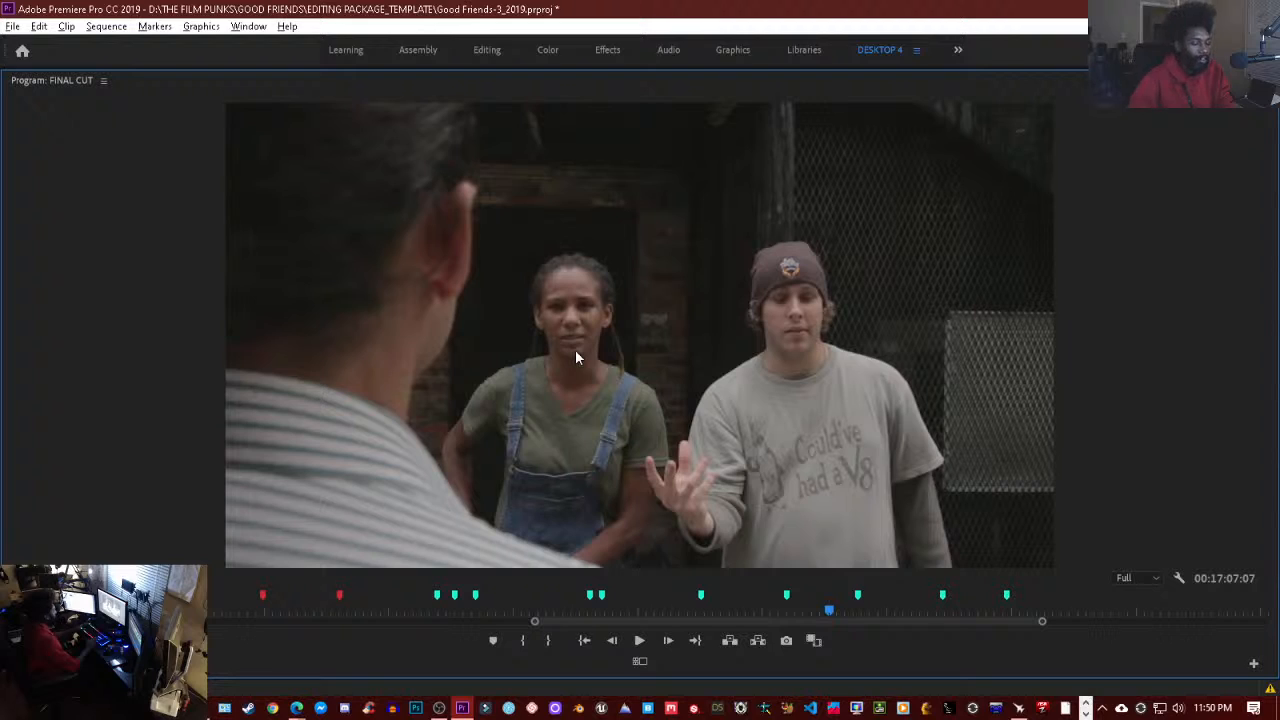
key("Up")
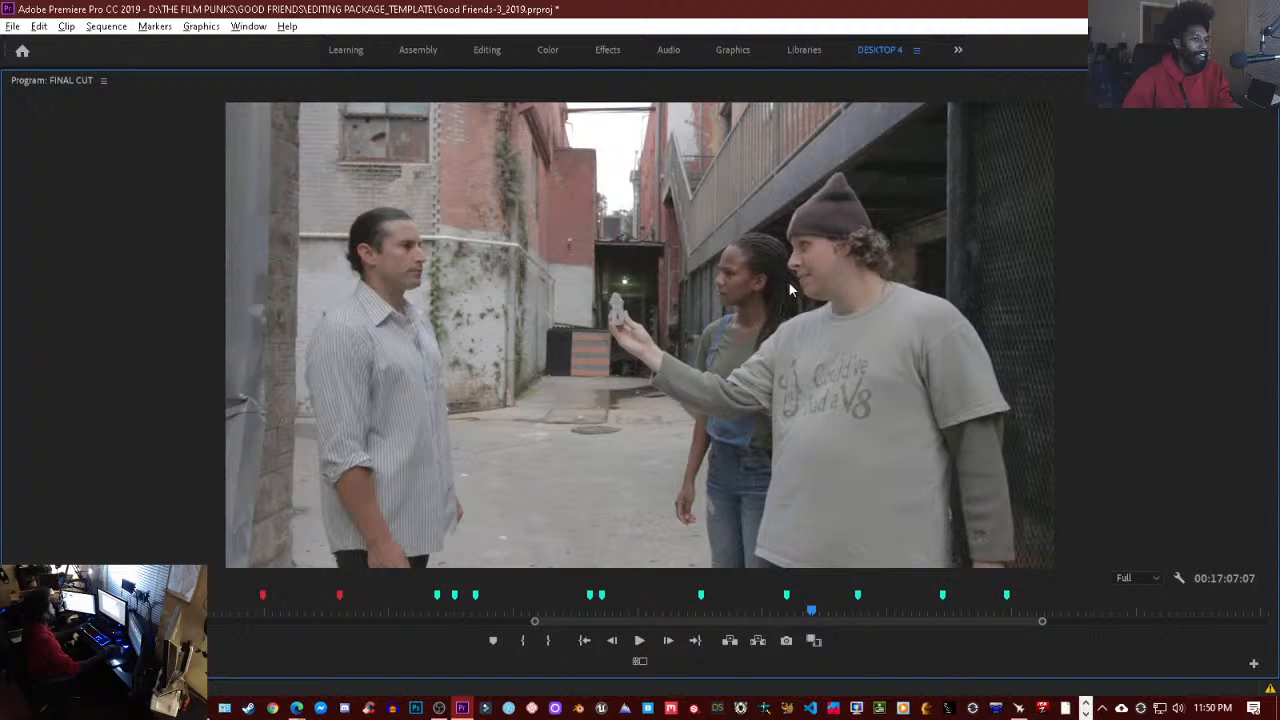
key("space")
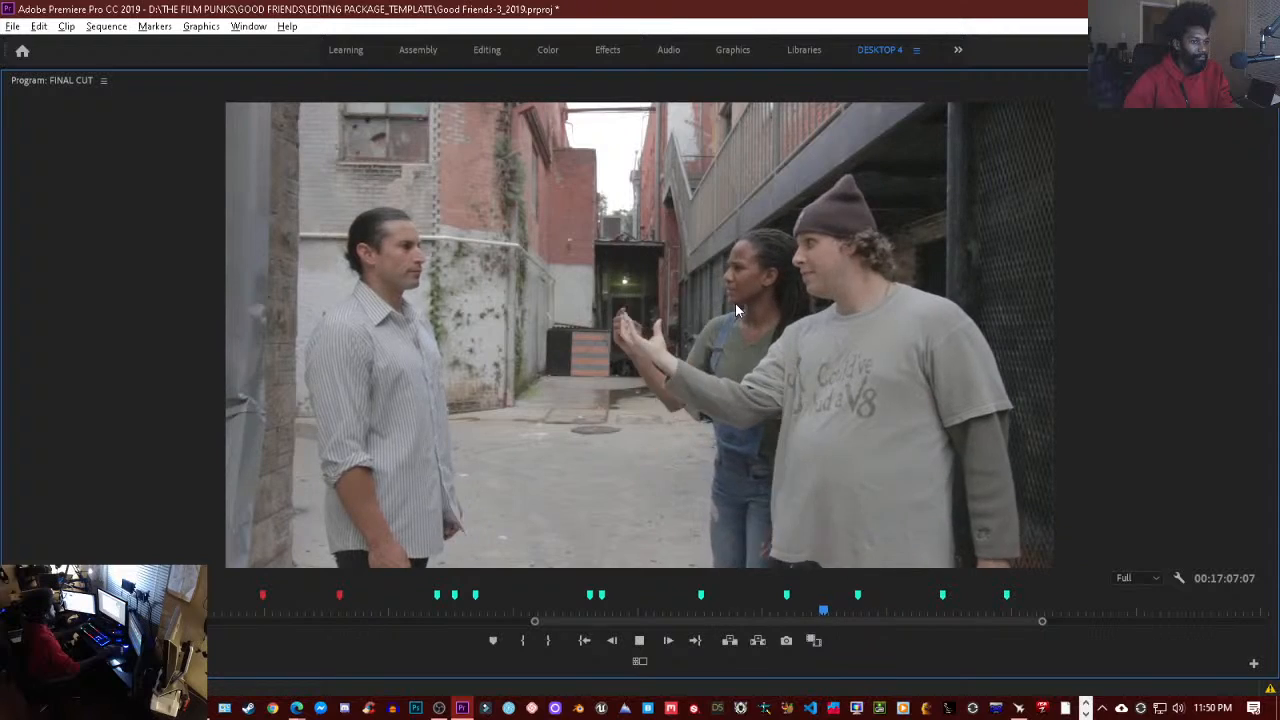
key("space")
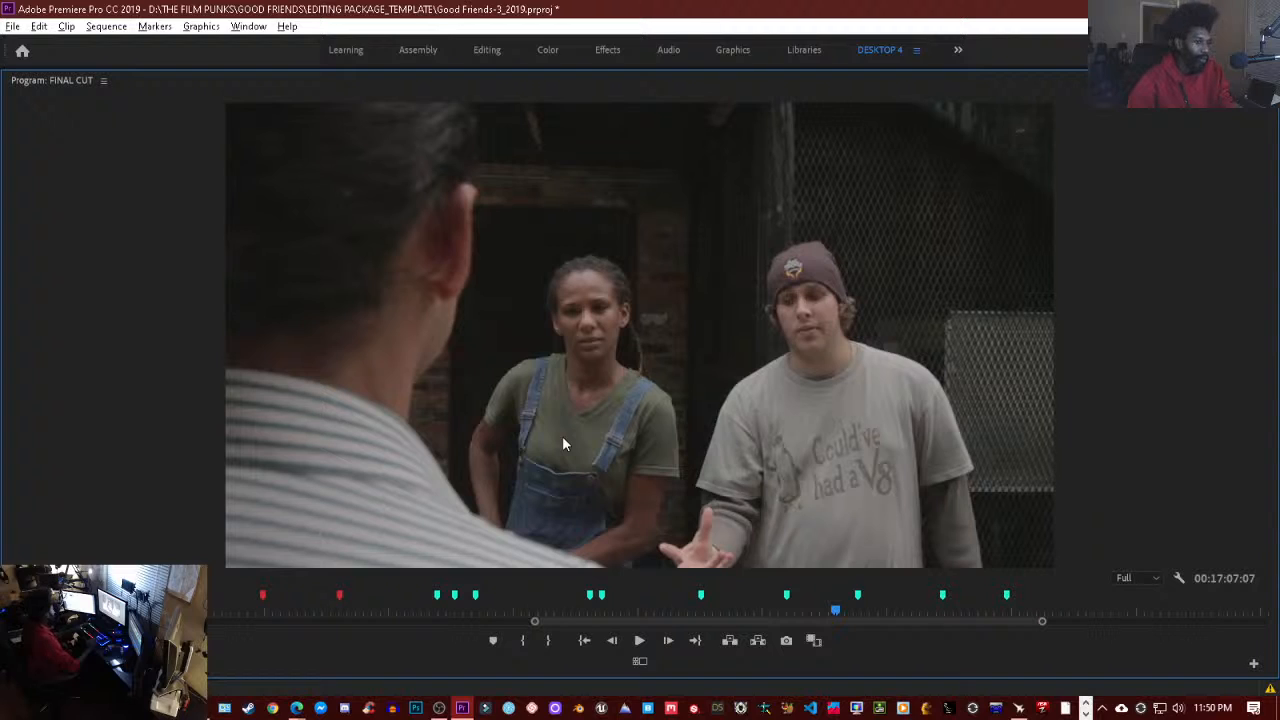
key("Up")
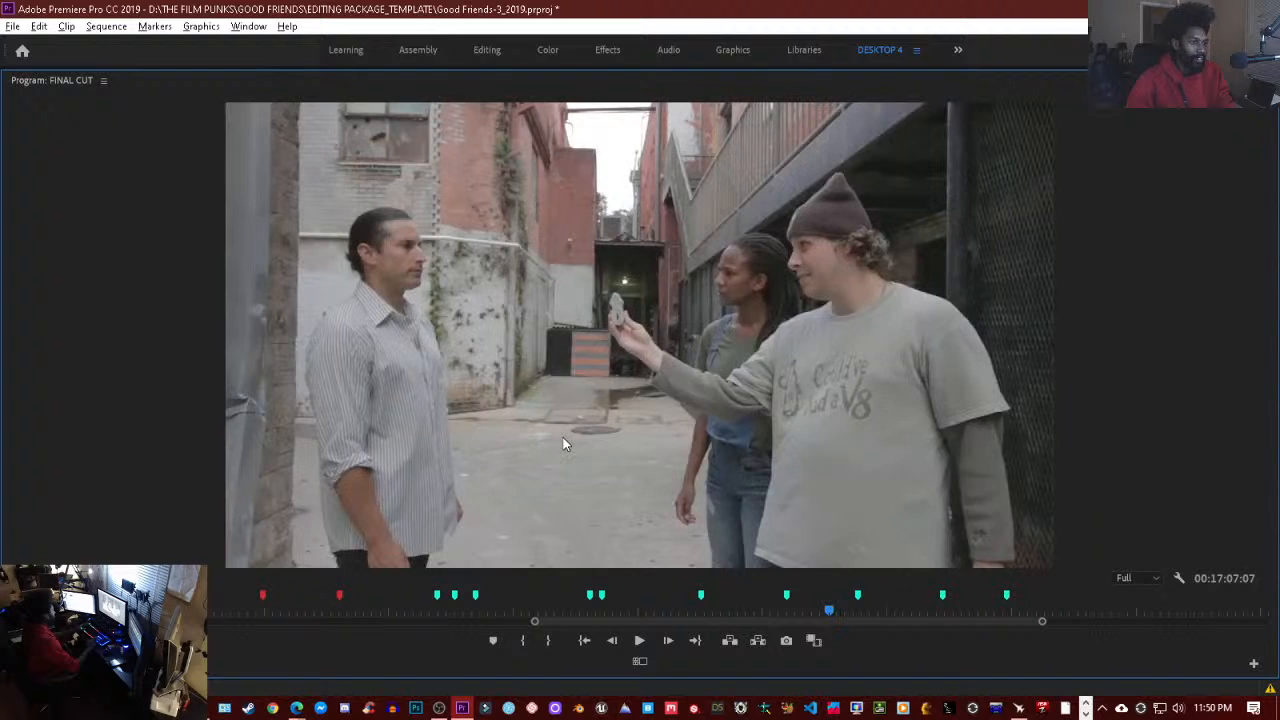
key("space")
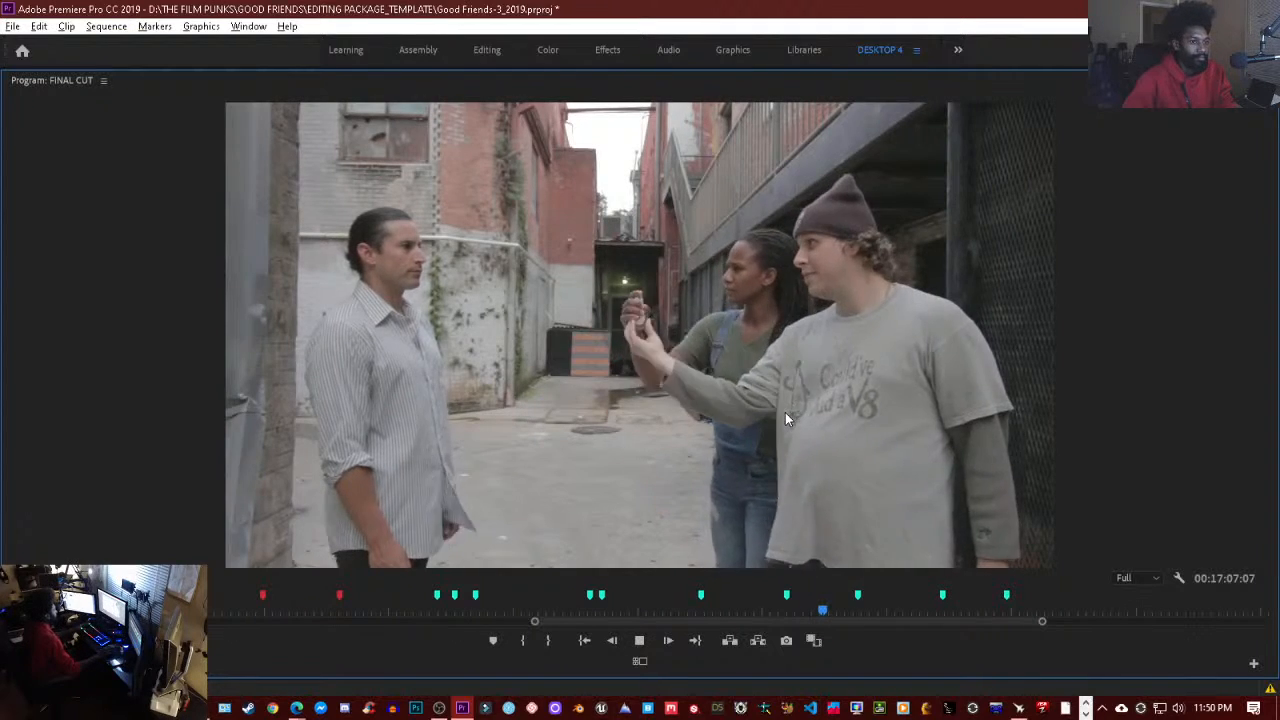
key("space")
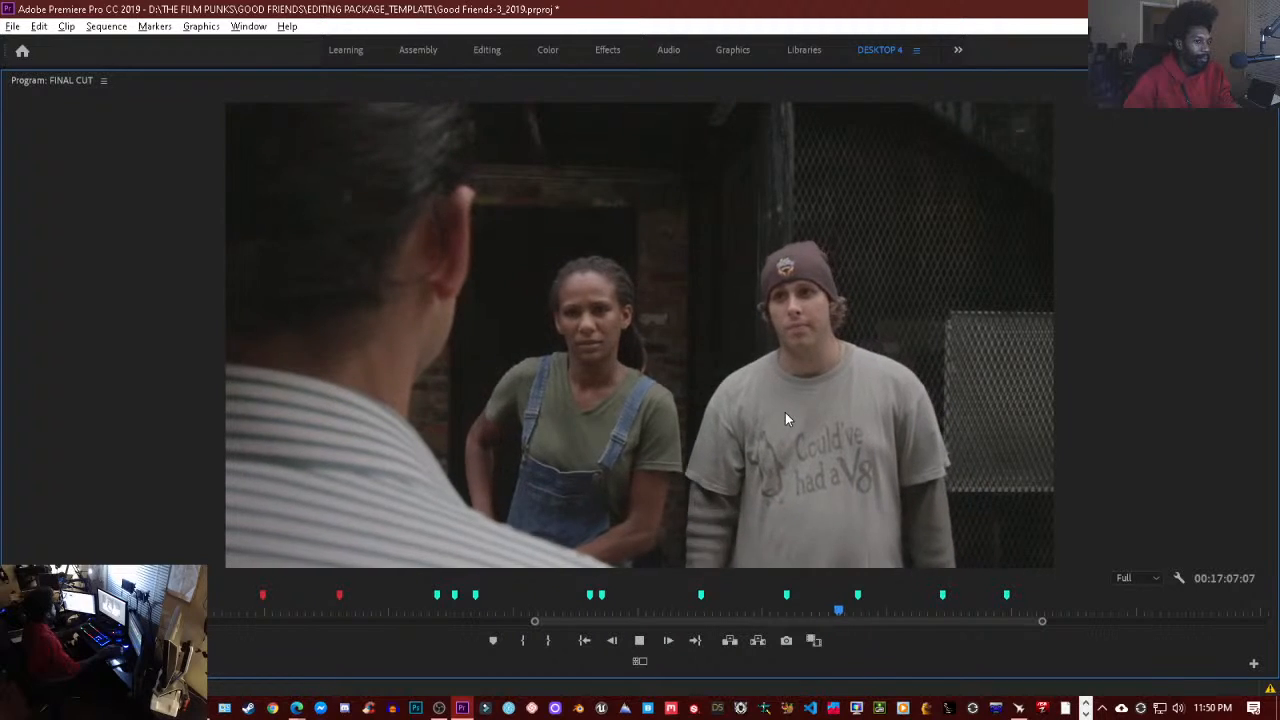
key("space")
- Review the over-the-shoulder shot between the two wide alley shots, pausing to examine the actors' gestures and both cuts
key("Down")
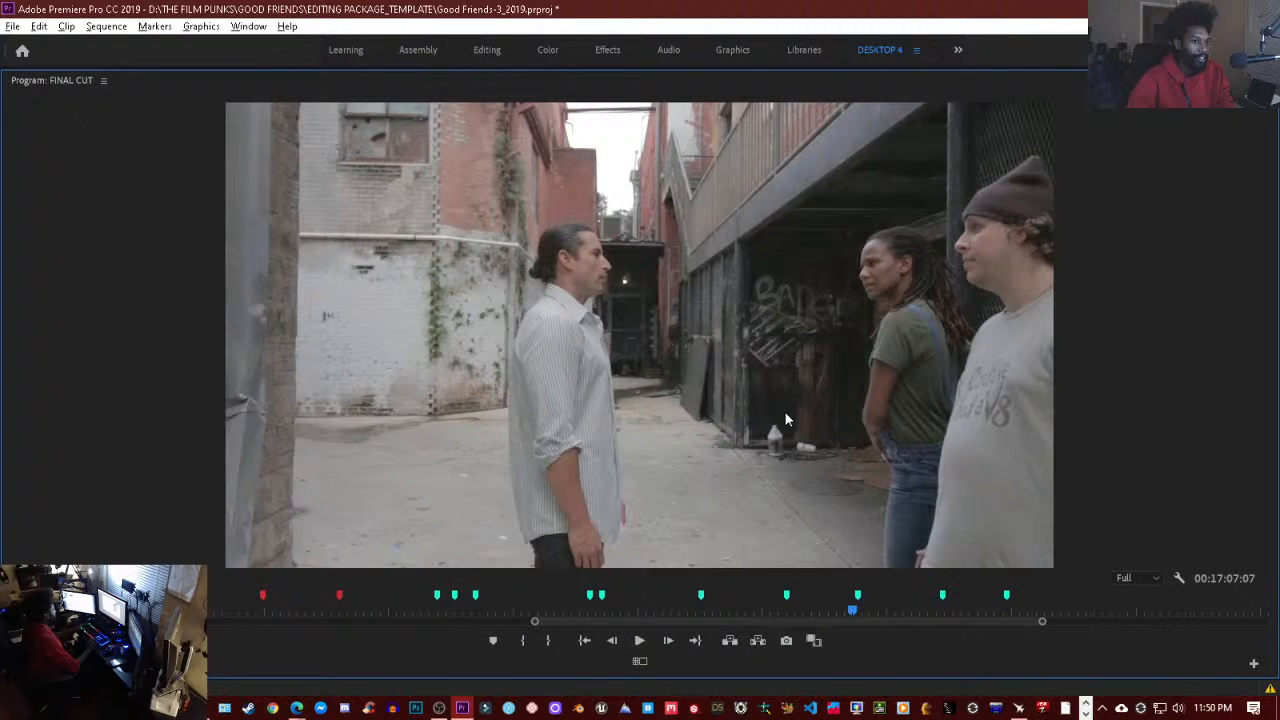
key("j")
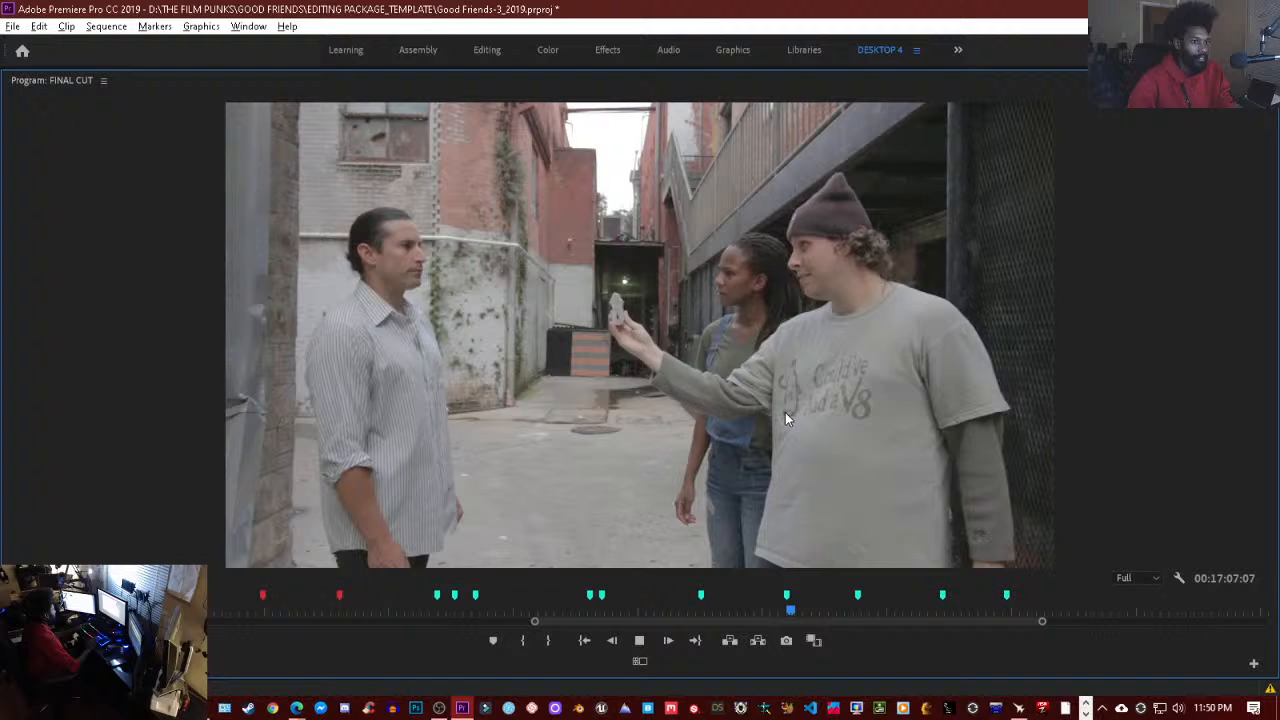
key("l")
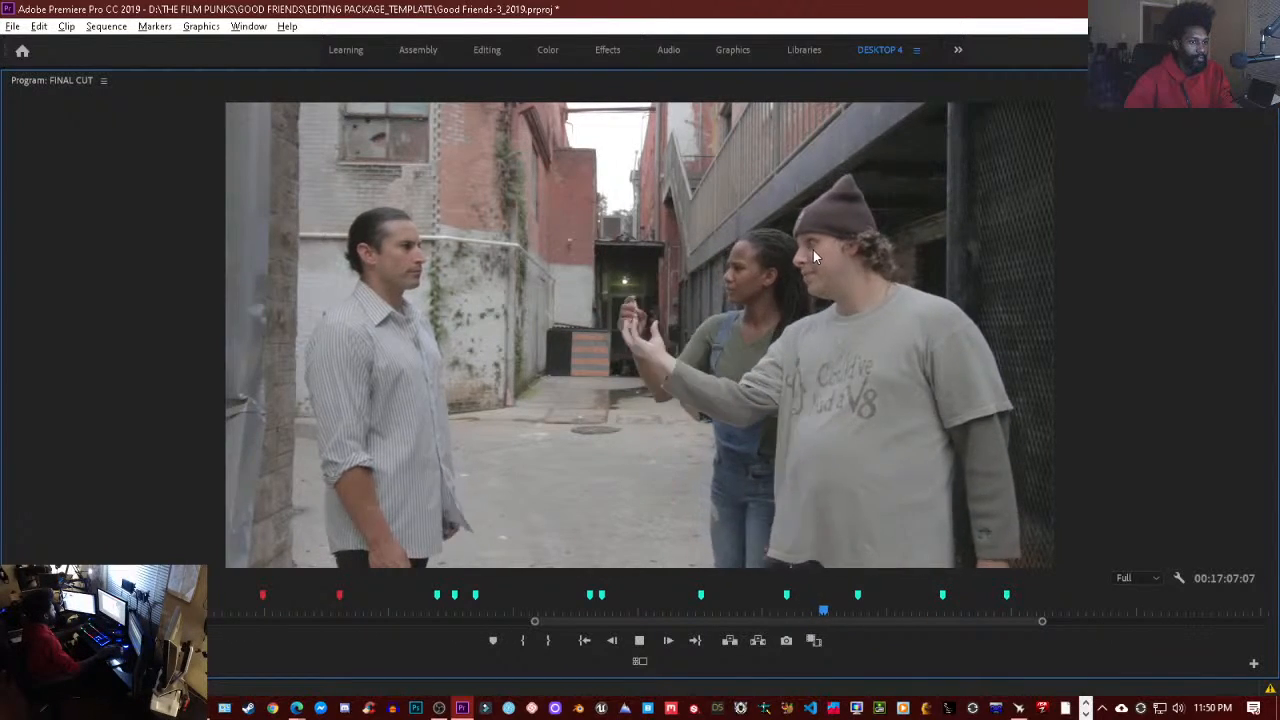
key("k")
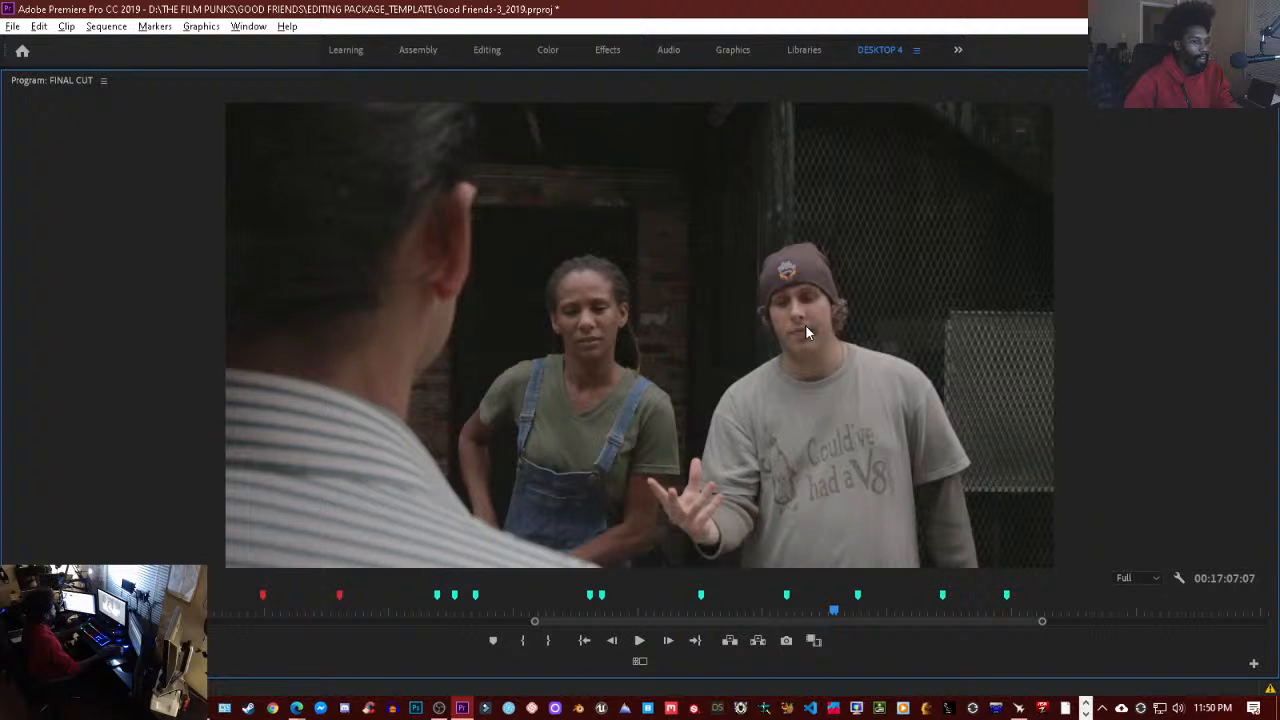
key("l")
key("k")
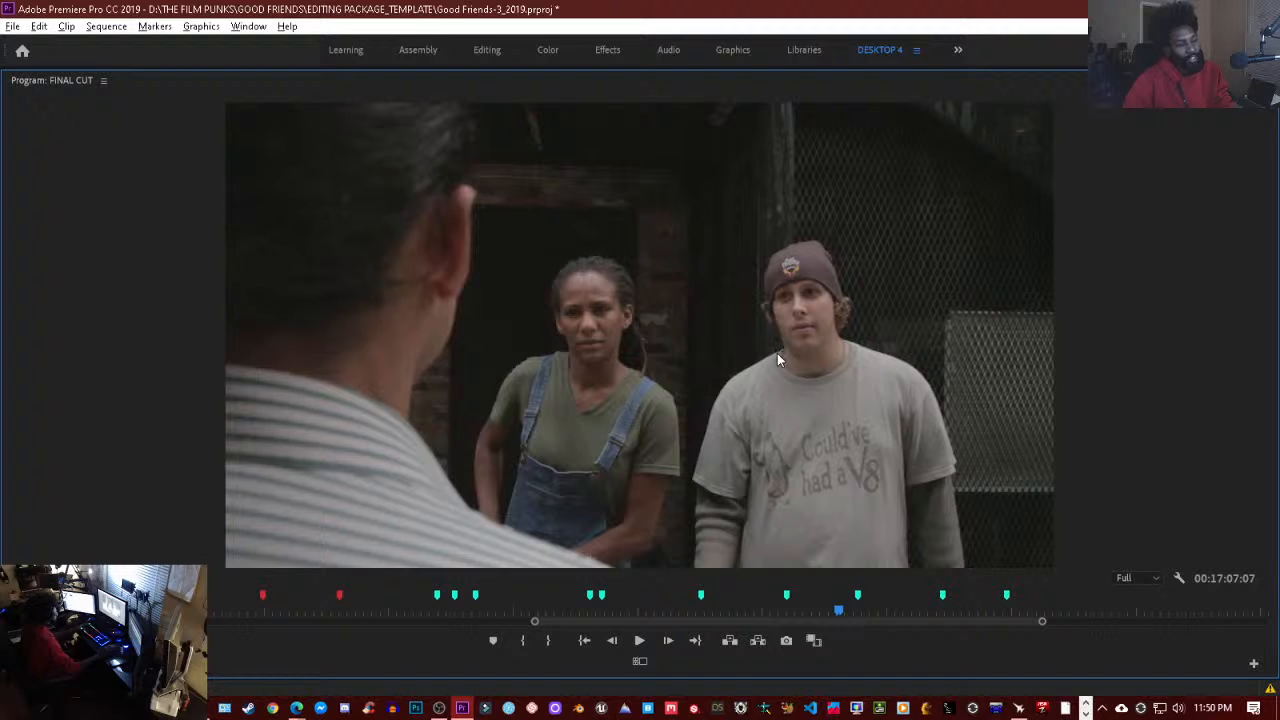
key("l")
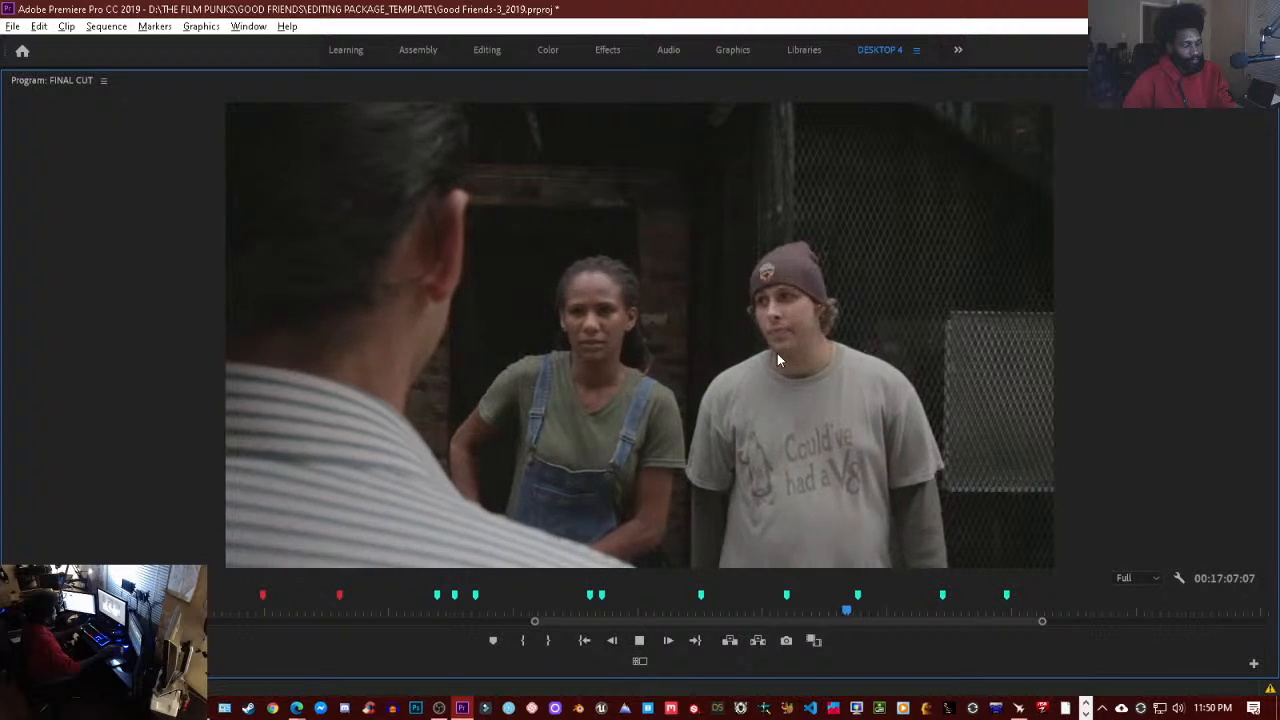
key("k")
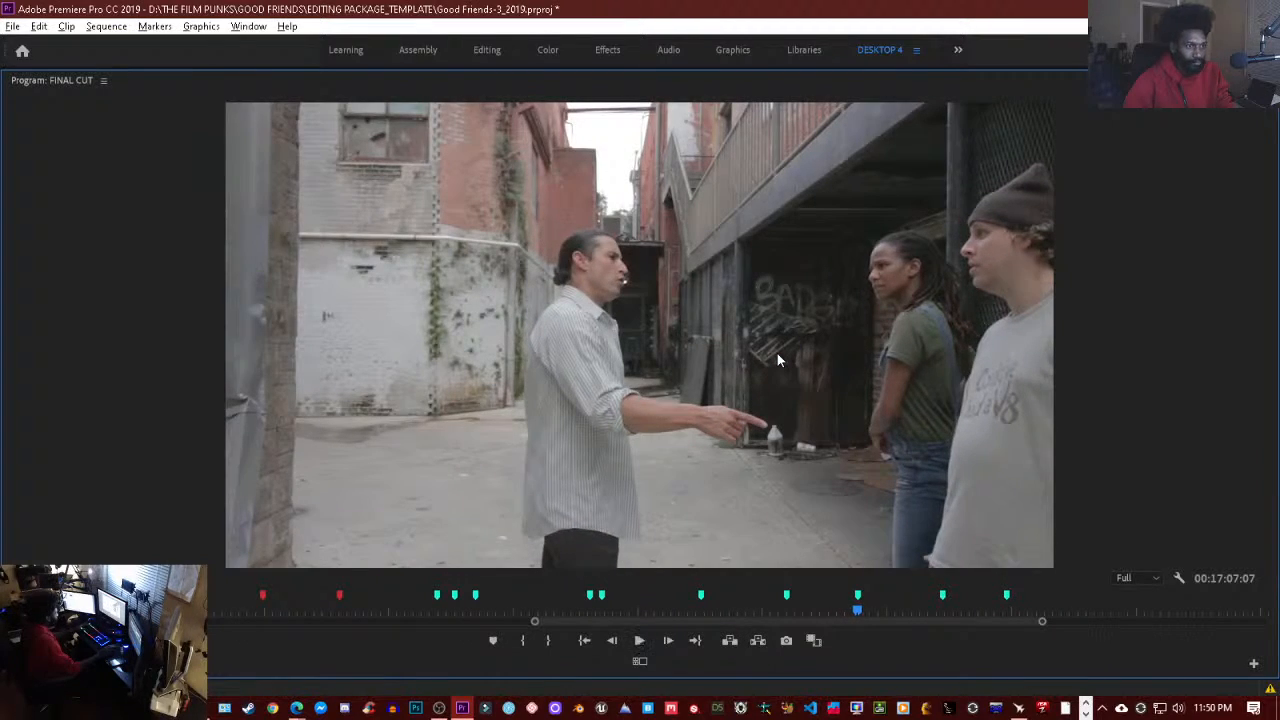
- Play the wide shot of the pointing man, return to the earlier wide shot with the outstretched arm and save the project
key("l")
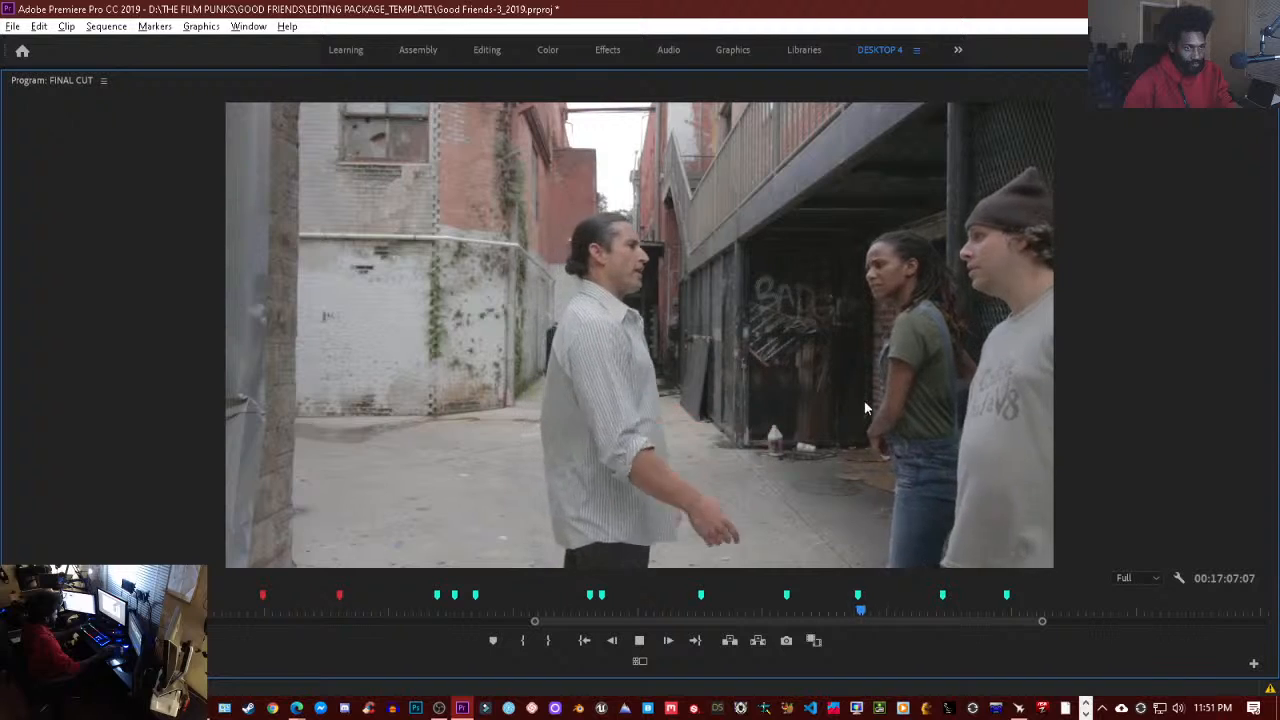
key("k")
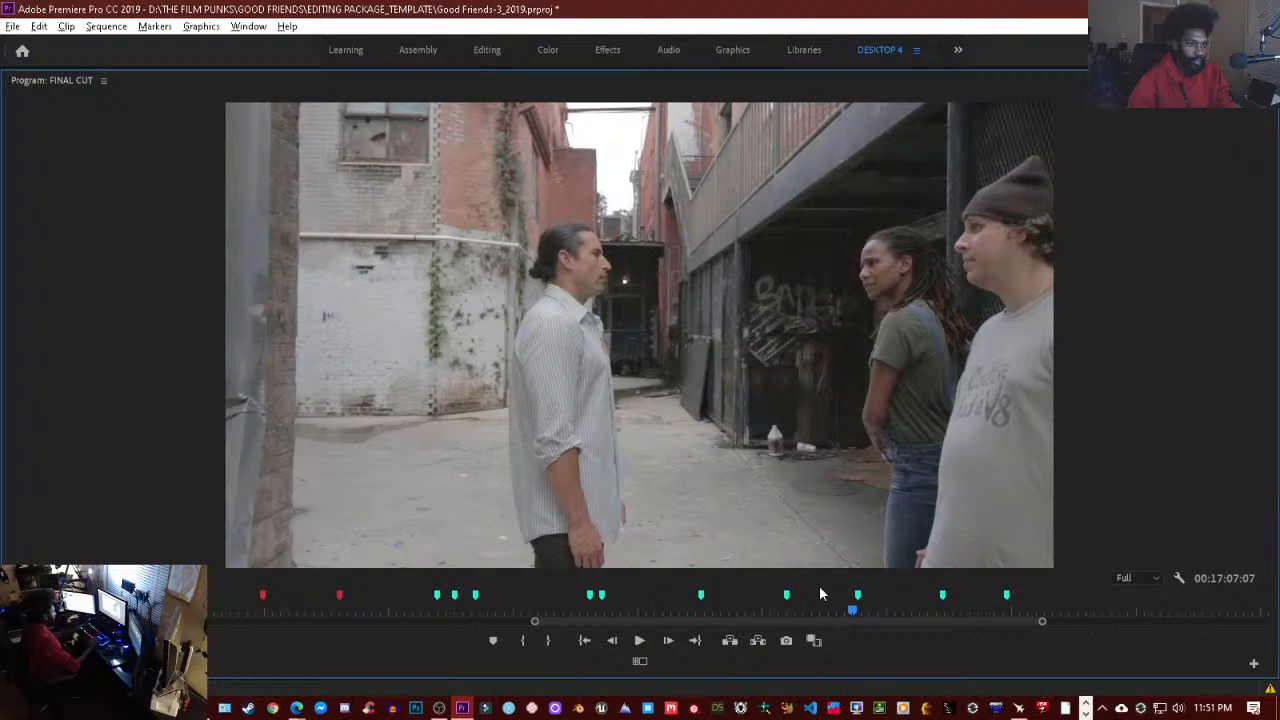
key("space")
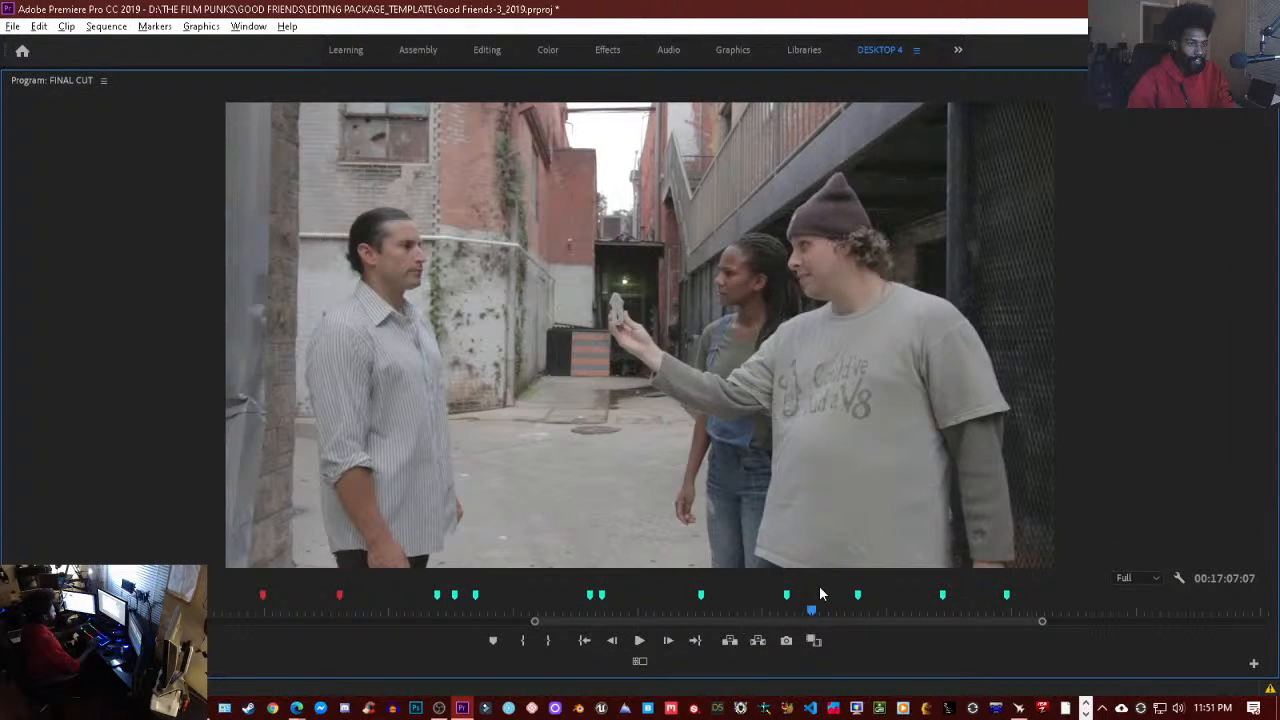
key("ctrl+s")
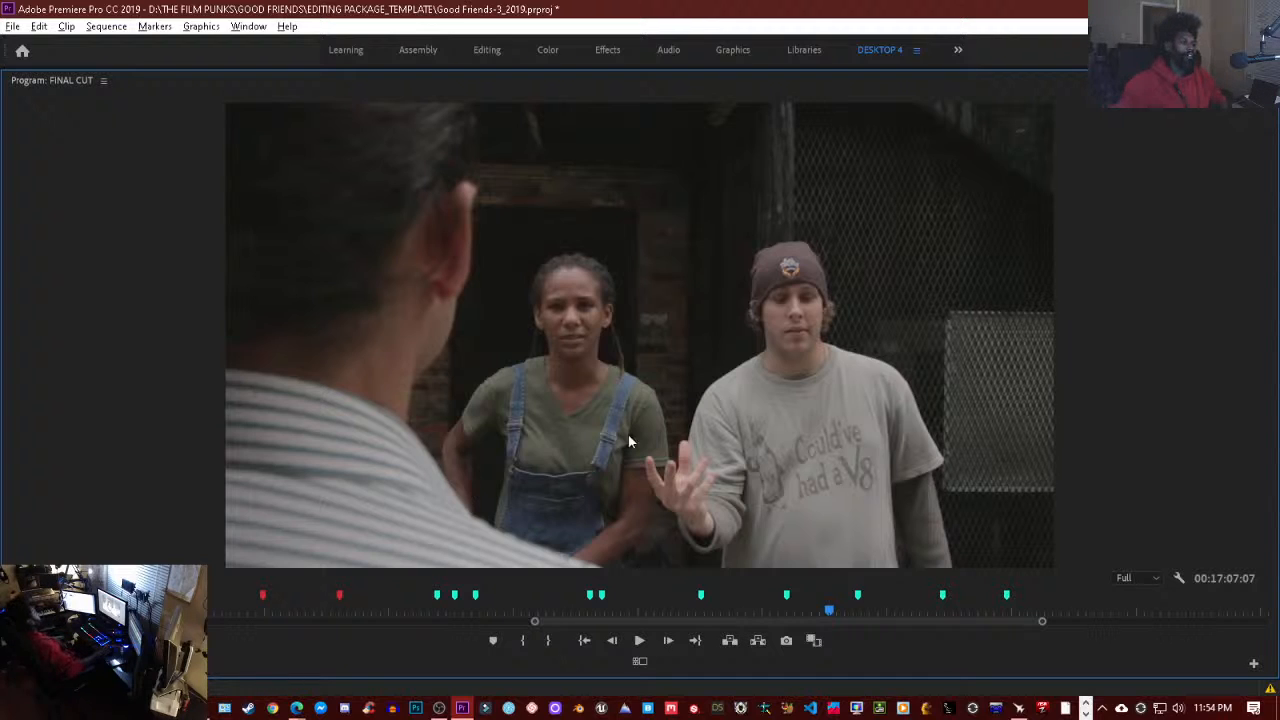
- Play the scene onward from the over-the-shoulder shot through the close-ups to the wide shot beside the alley staircase
left_click(566, 438)
key("space")
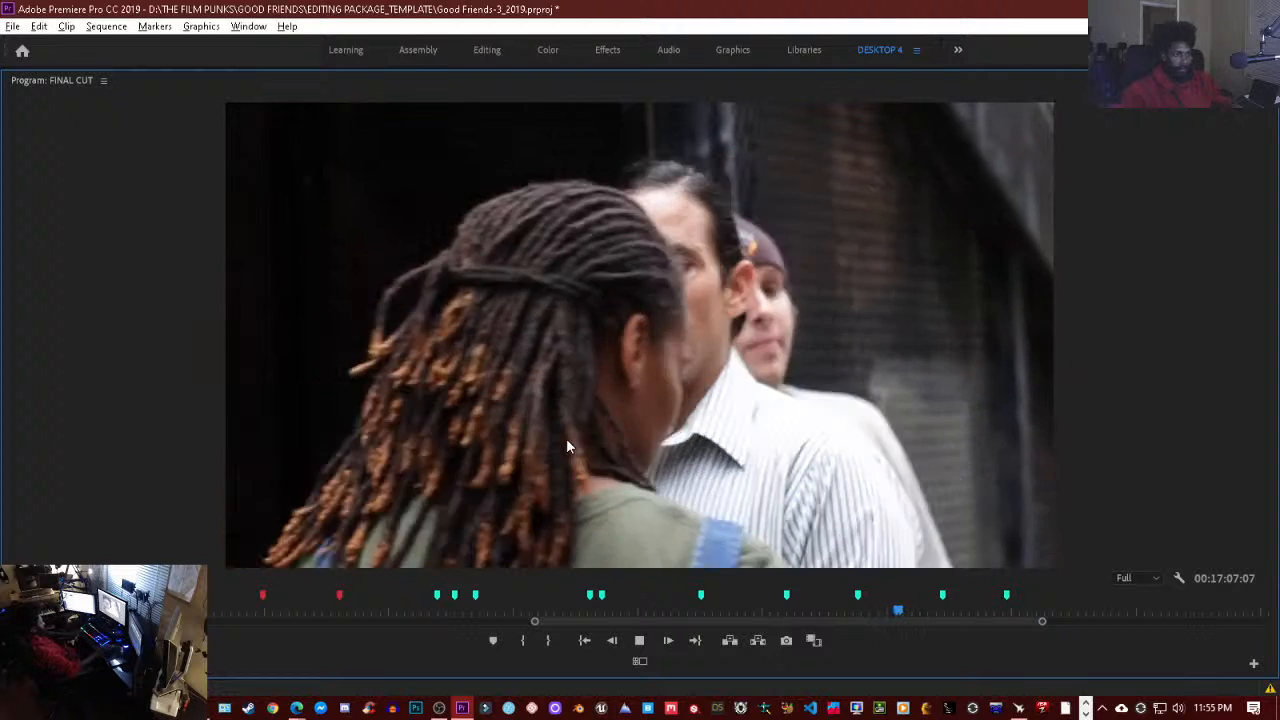
key("space")
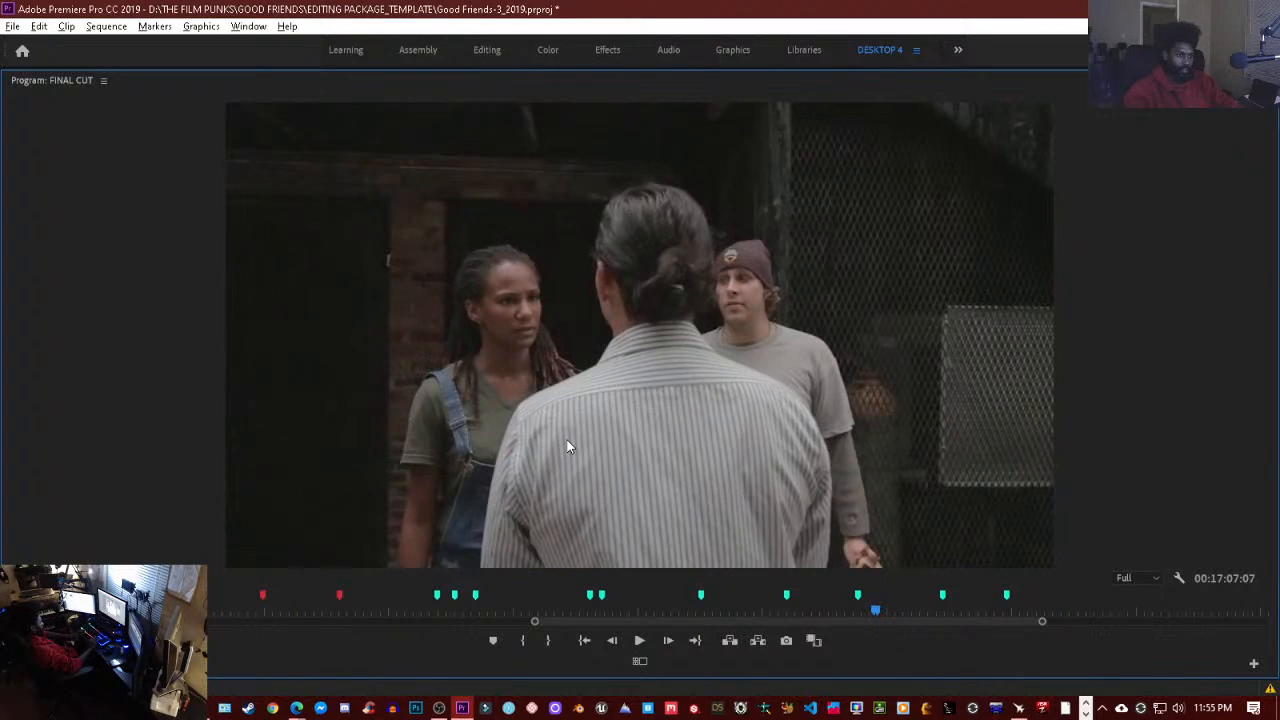
key("space")
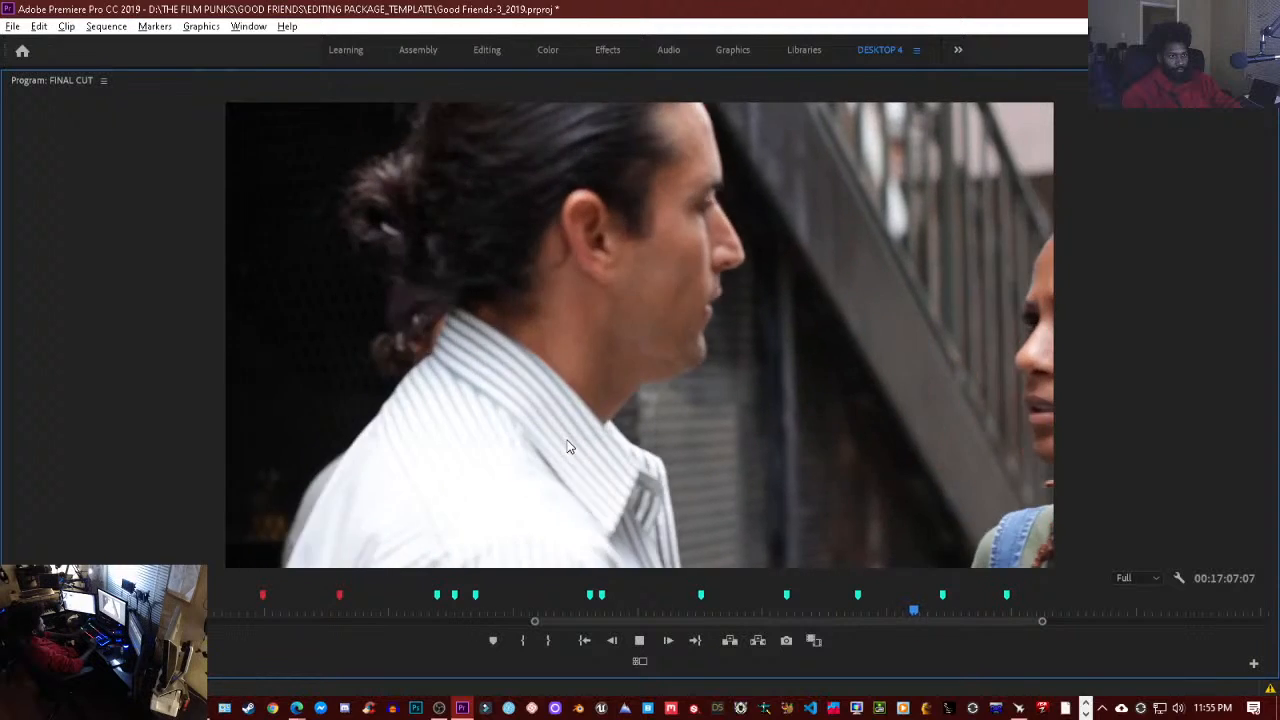
key("space")
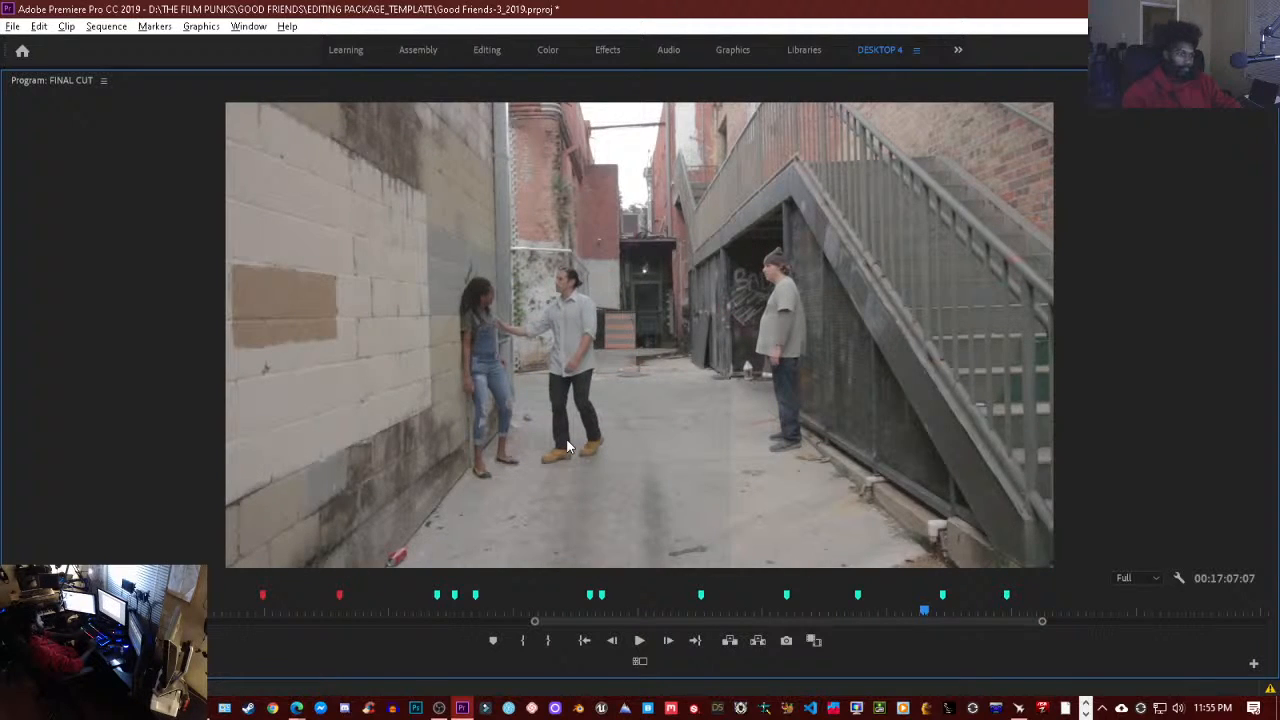
- Go back through the edit points before the staircase wide shot and compare the over-the-shoulder shot with the three-person close-up
key("Up")
key("Up")
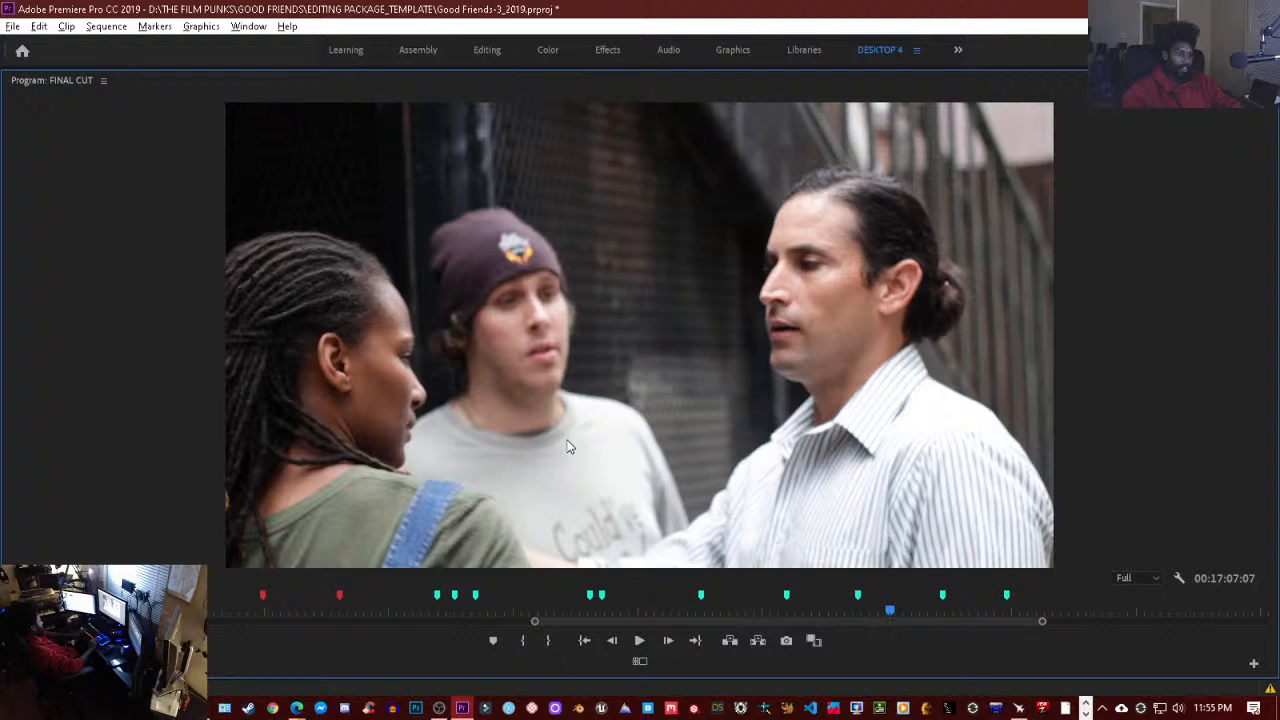
key("Up")
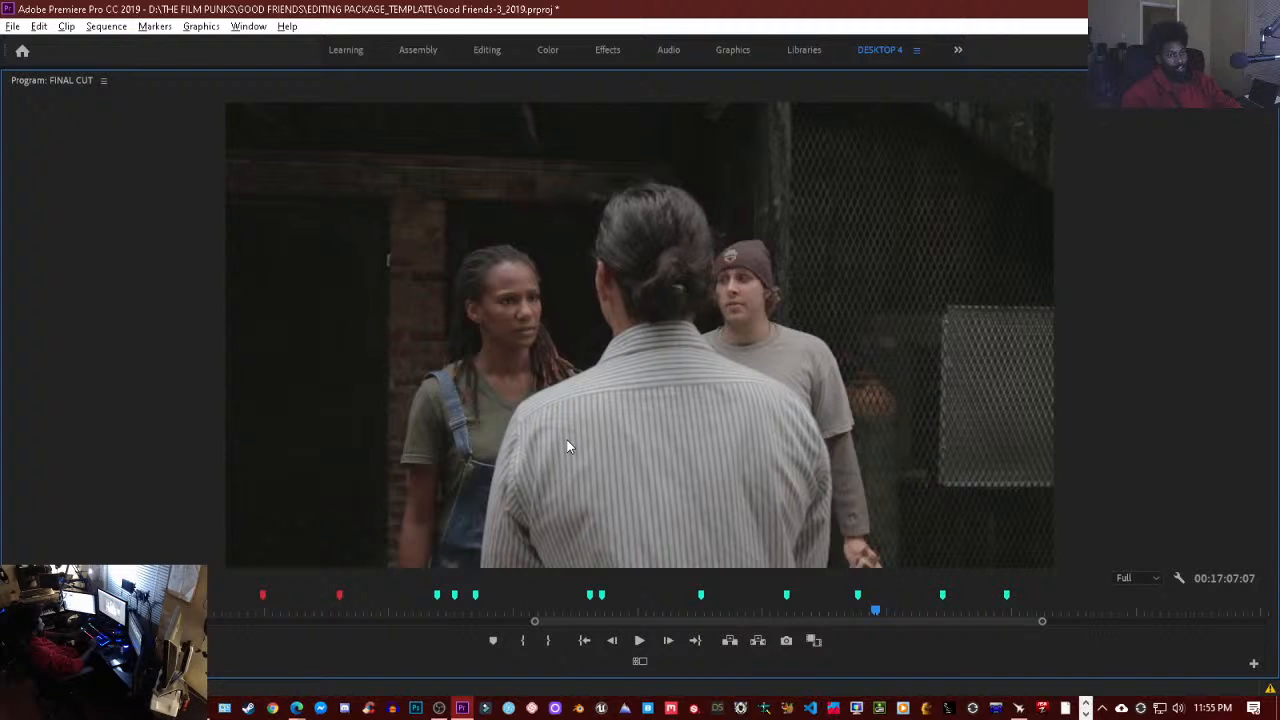
key("Up")
key("Down")
key("Up")
key("Down")
key("Down")
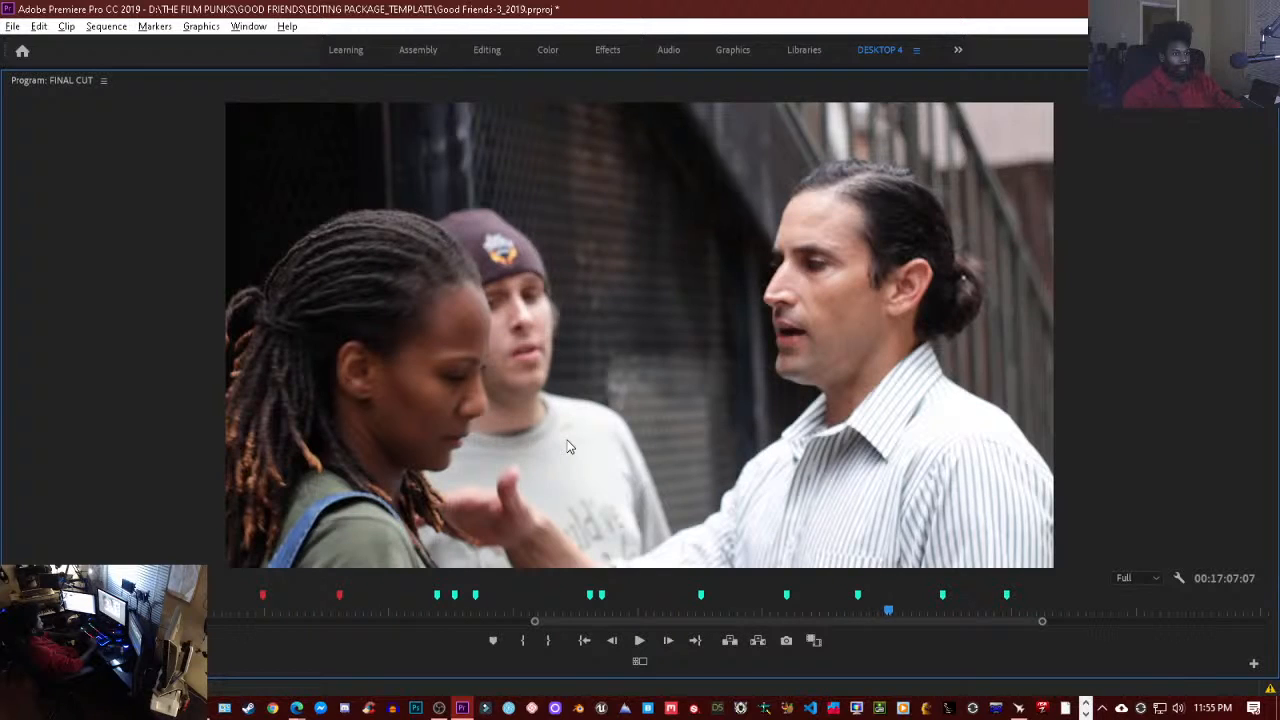
key("Up")
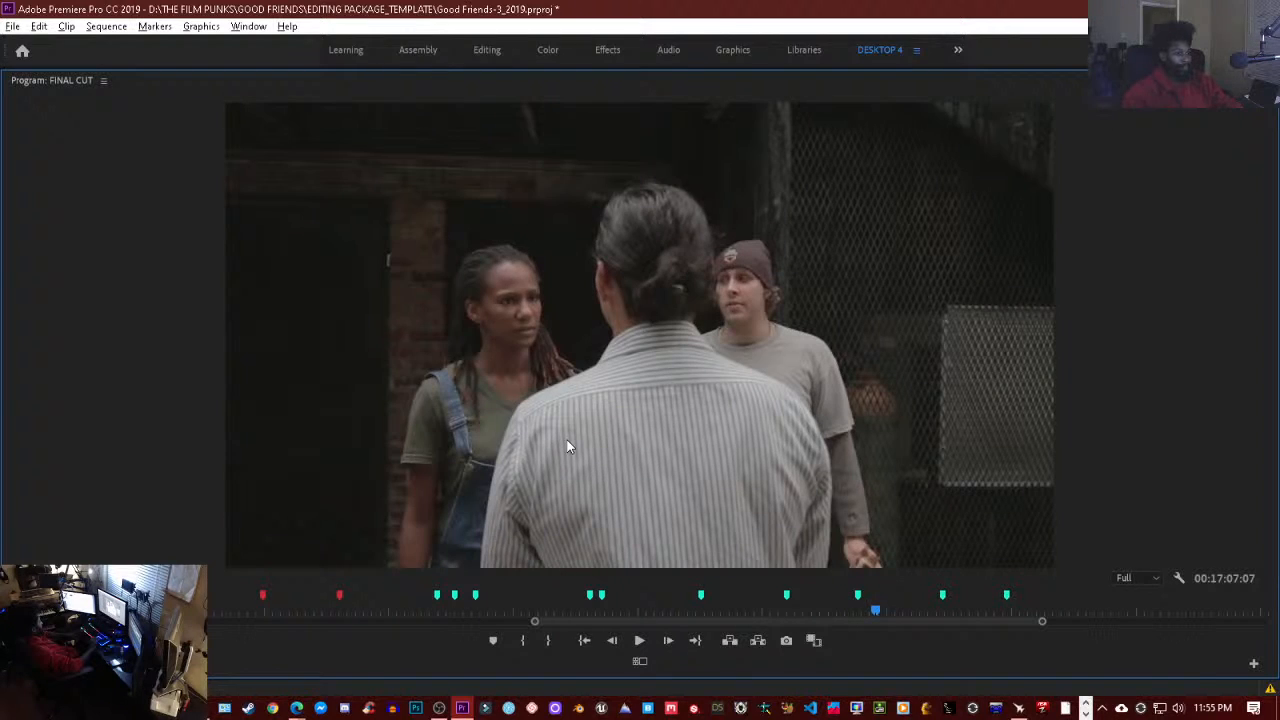
- Play from the over-the-shoulder shot through the close-ups to the staircase wide shot, pausing to examine the actors' positions
key("space")
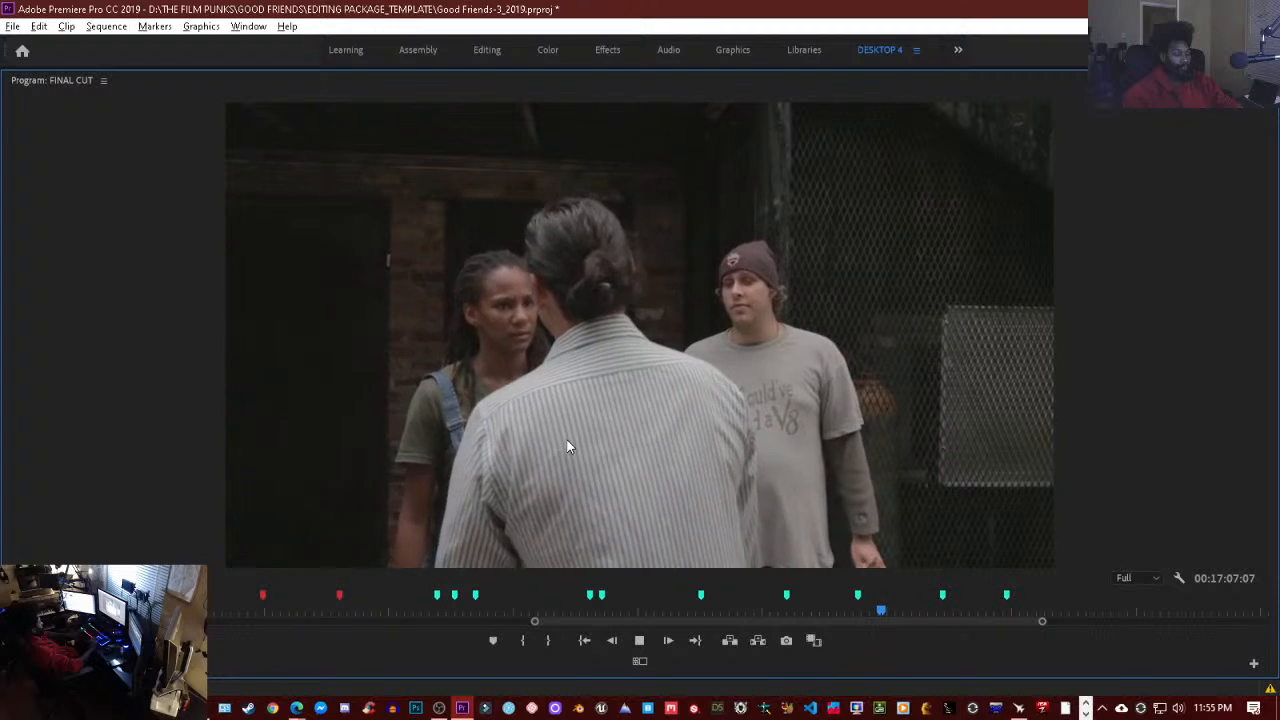
key("space")
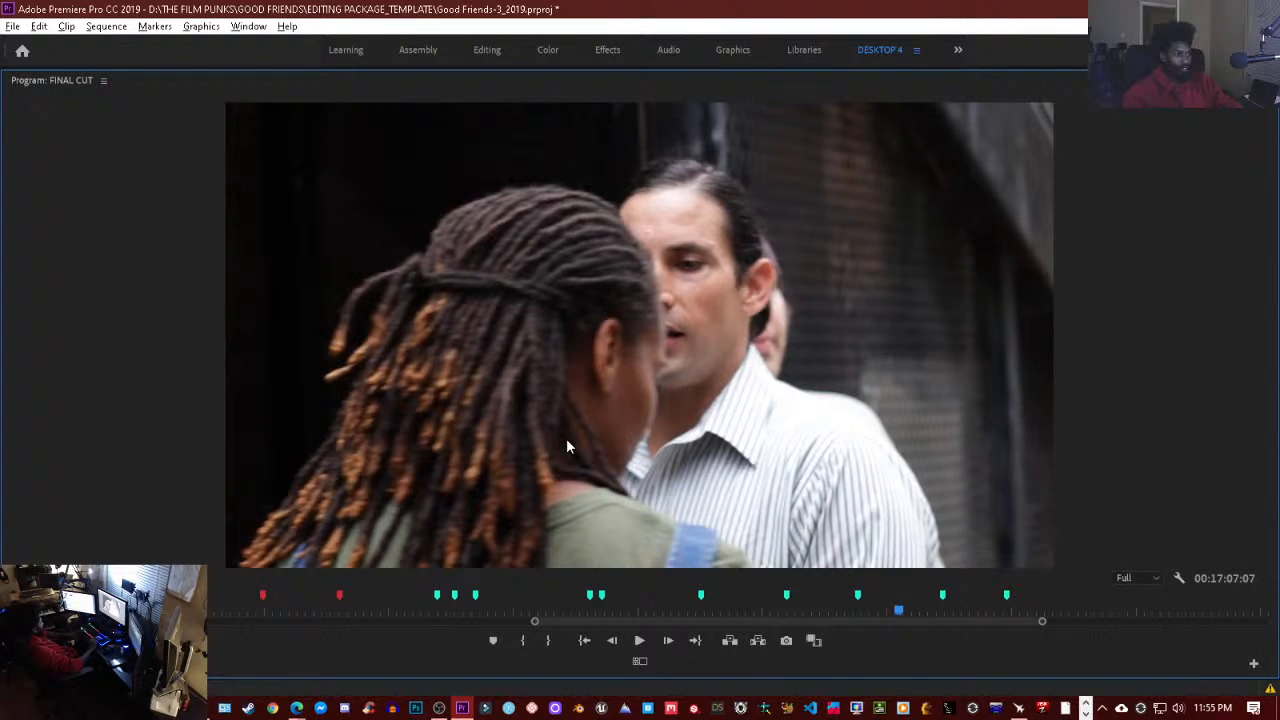
key("space")
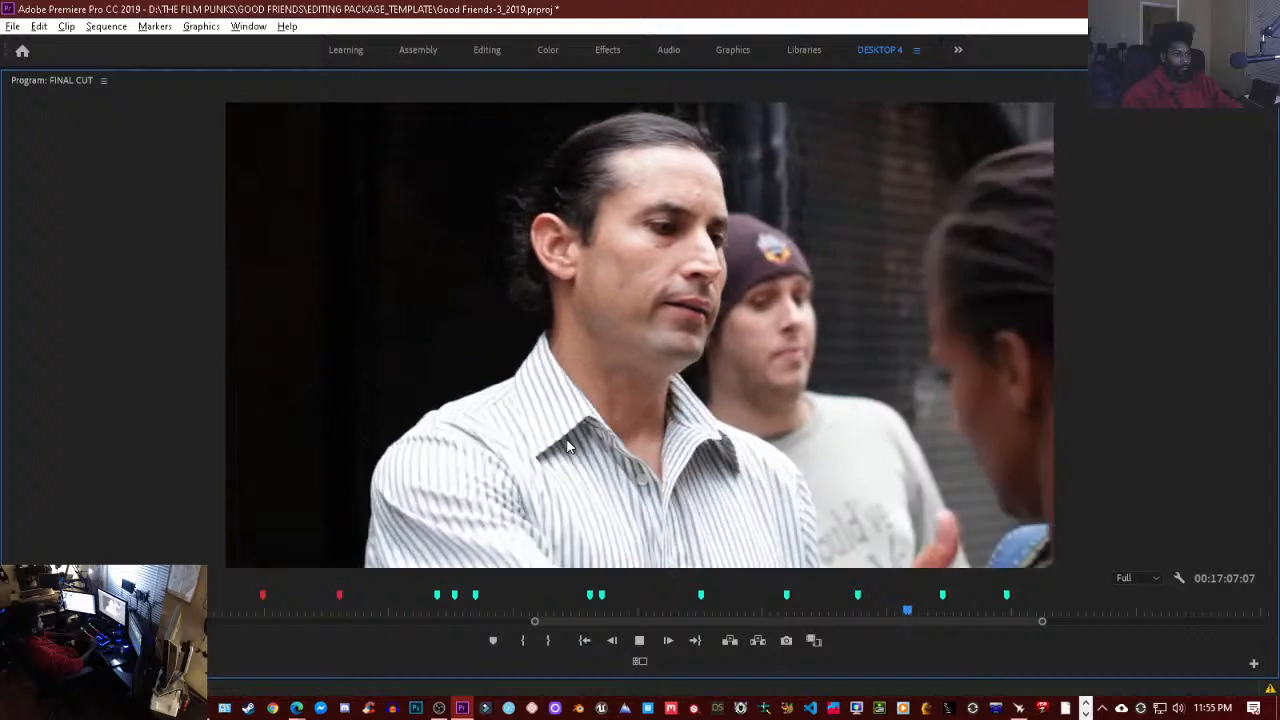
key("space")
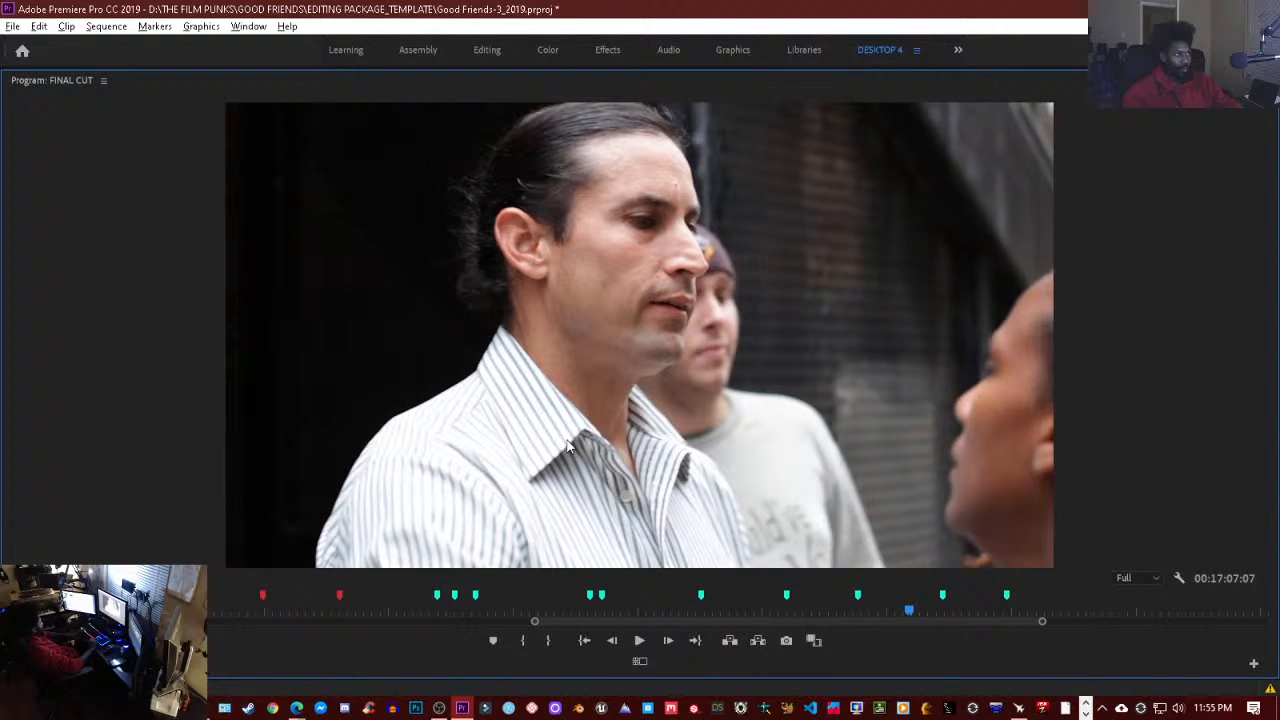
key("space")
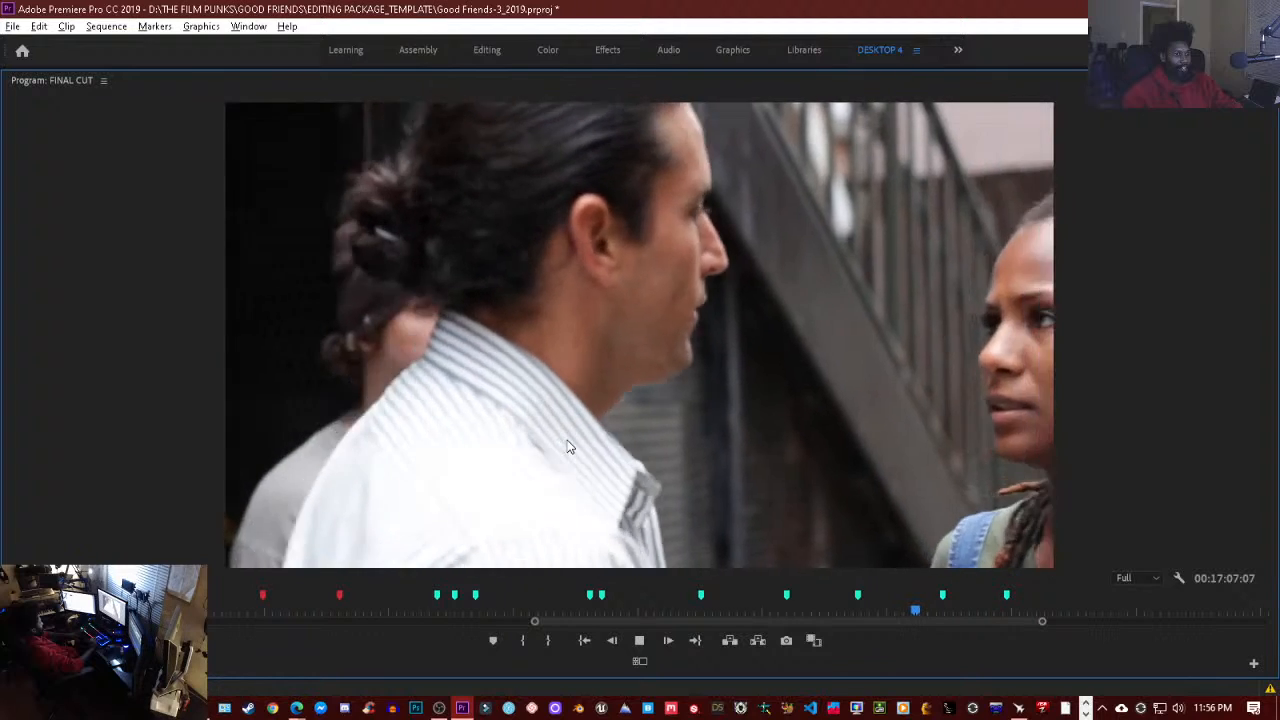
key("space")
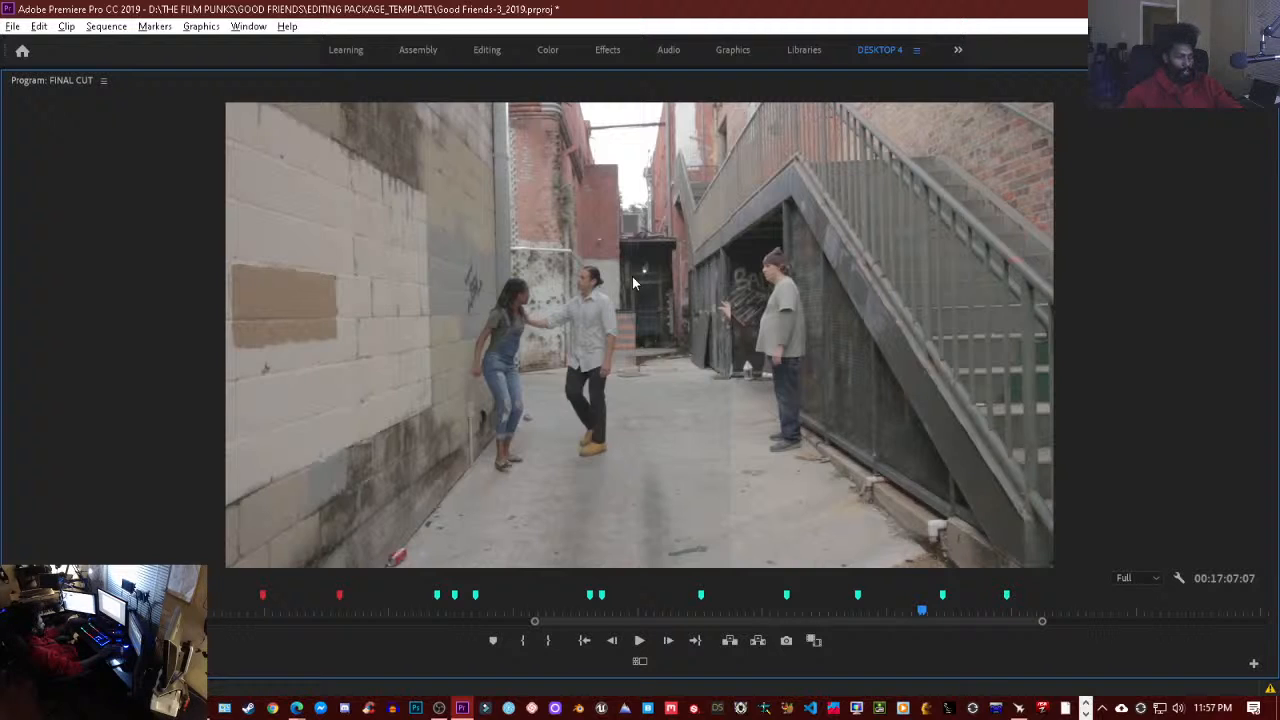
- Restore the full editing workspace and play the staircase wide shot up to its cut to the man in the beanie
key("grave")
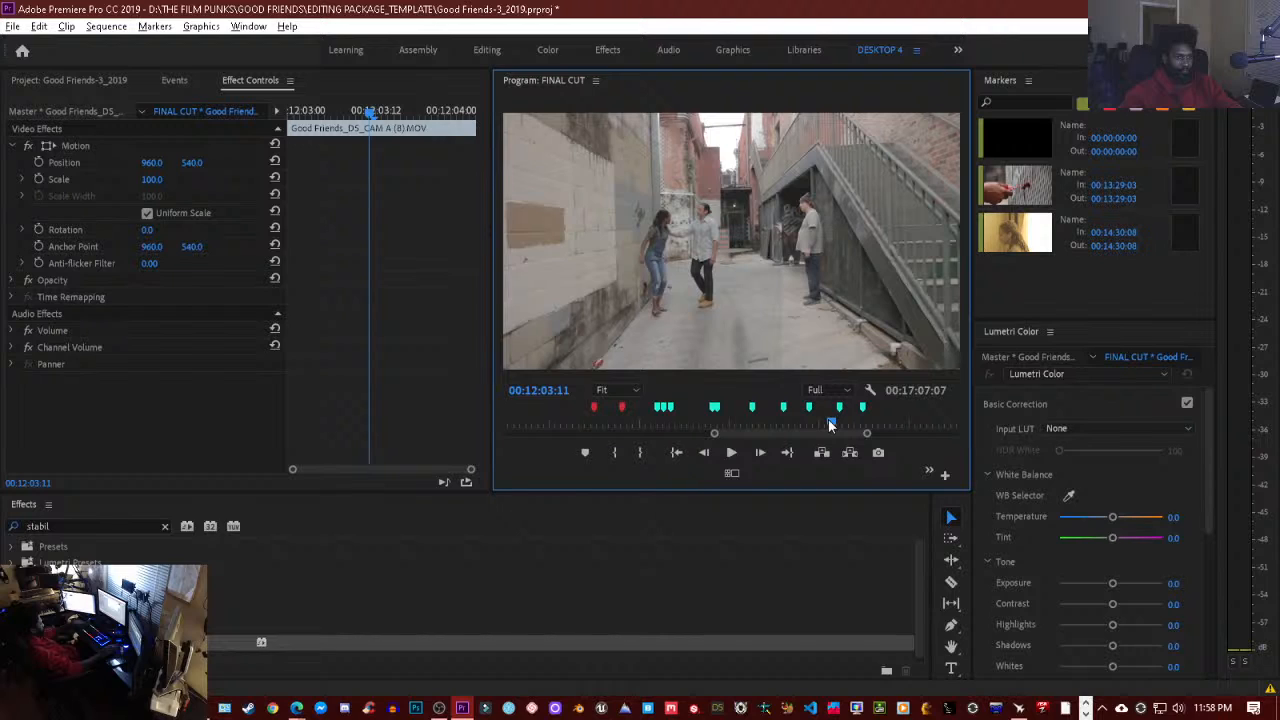
left_click_drag(828, 419, 824, 419)
key("space")
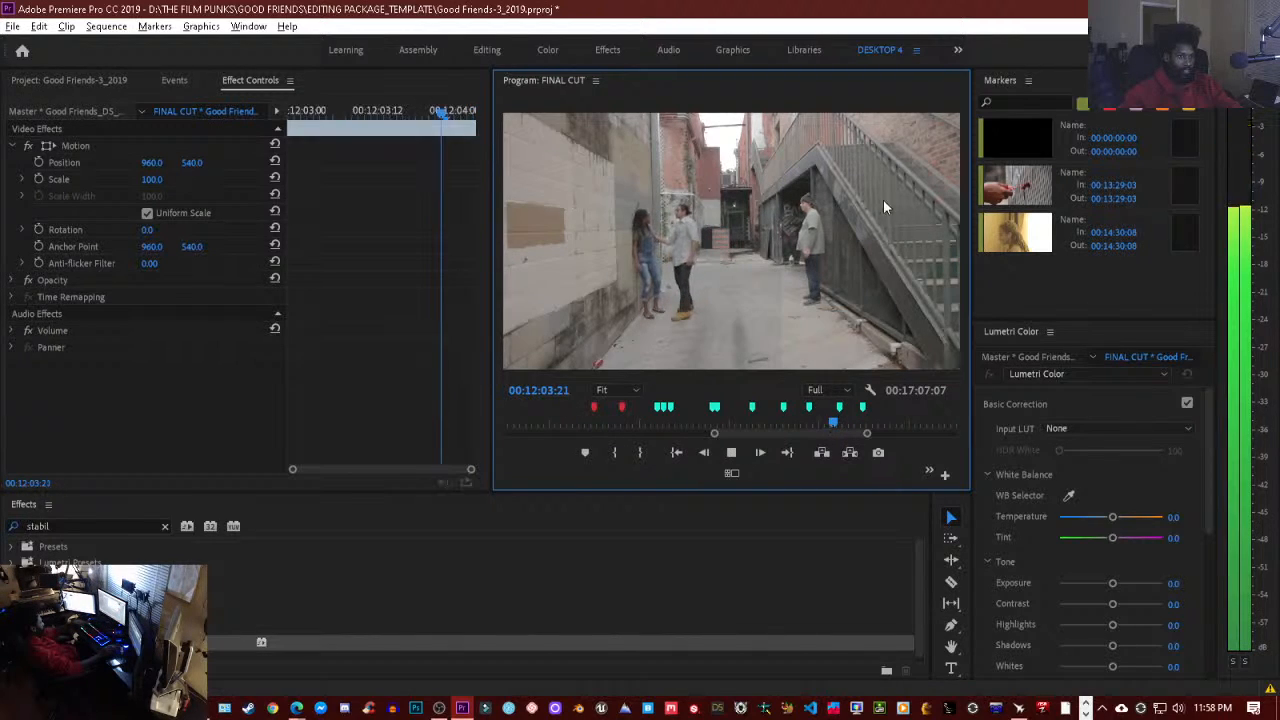
key("space")
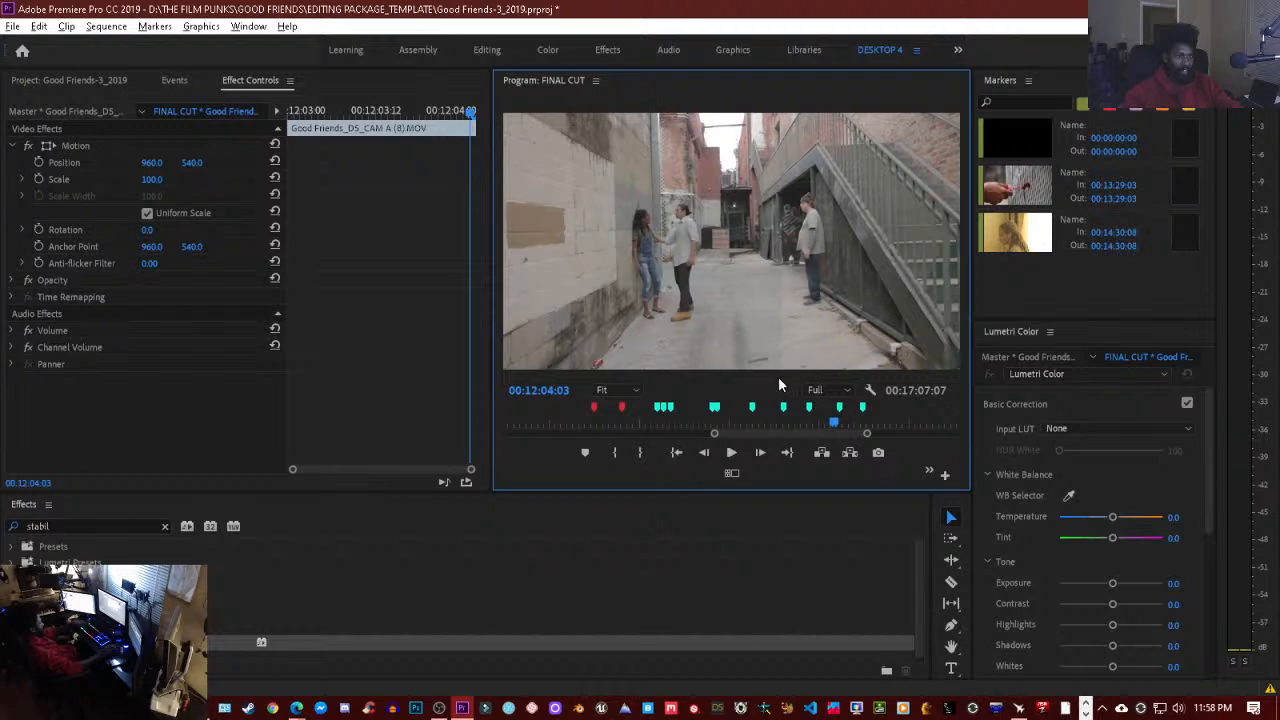
key("space")
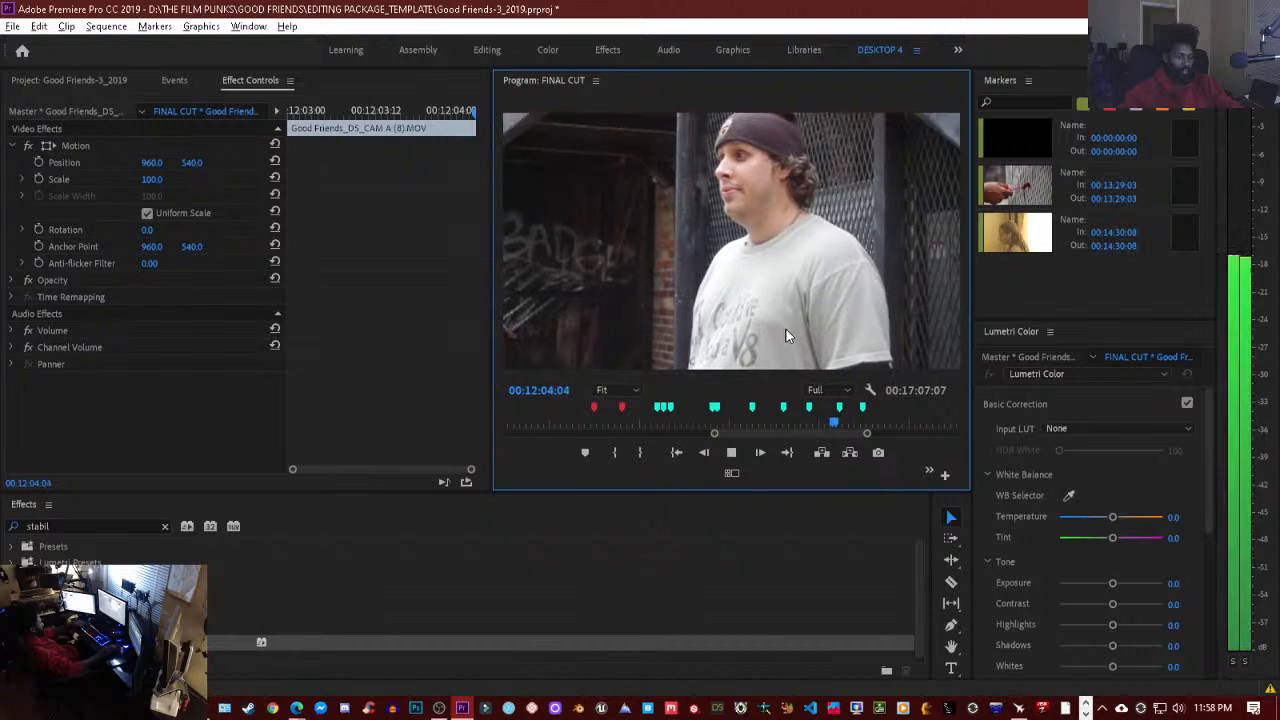
key("space")
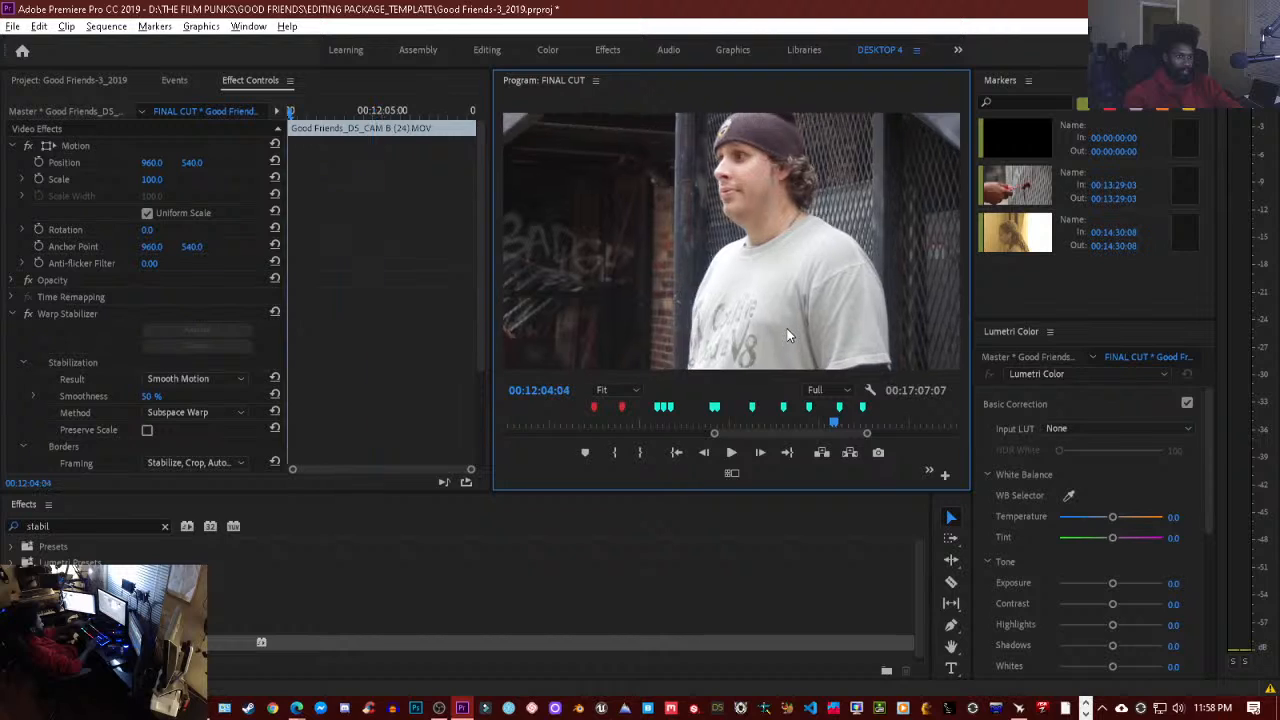
- Replay the preceding three-person close-up into the staircase wide shot, pausing inside the wide shot
key("Up")
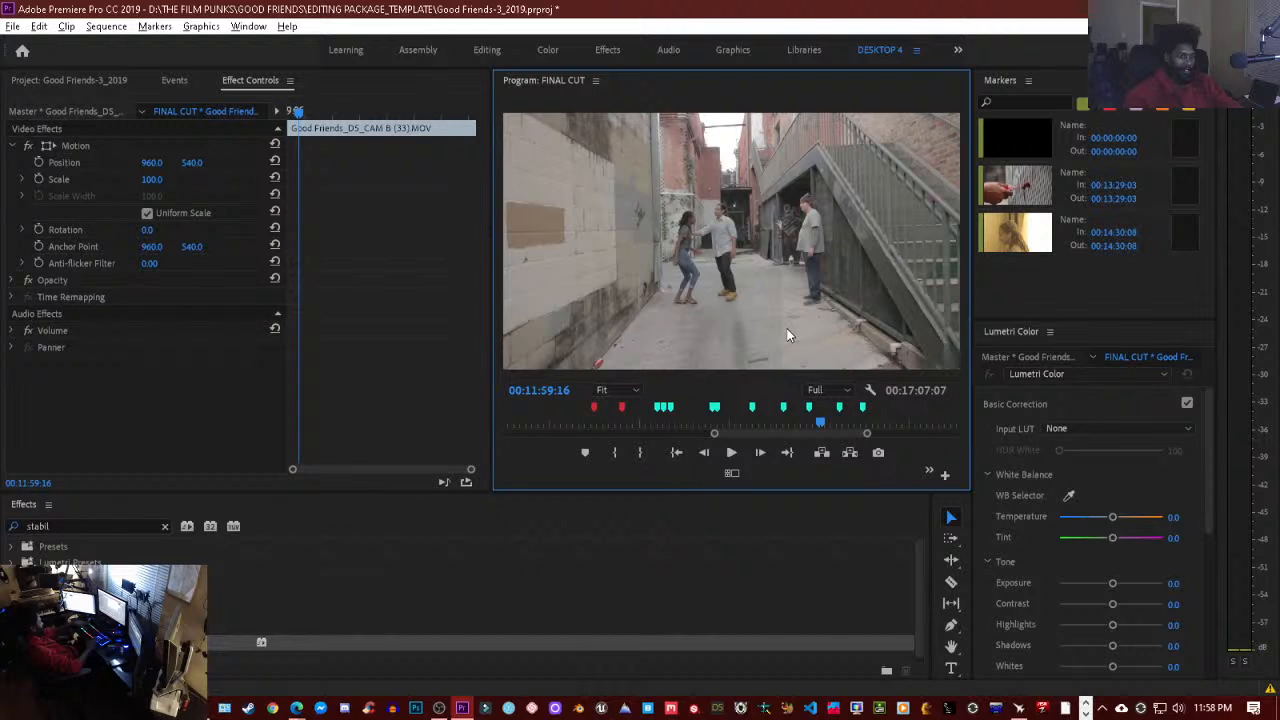
key("space")
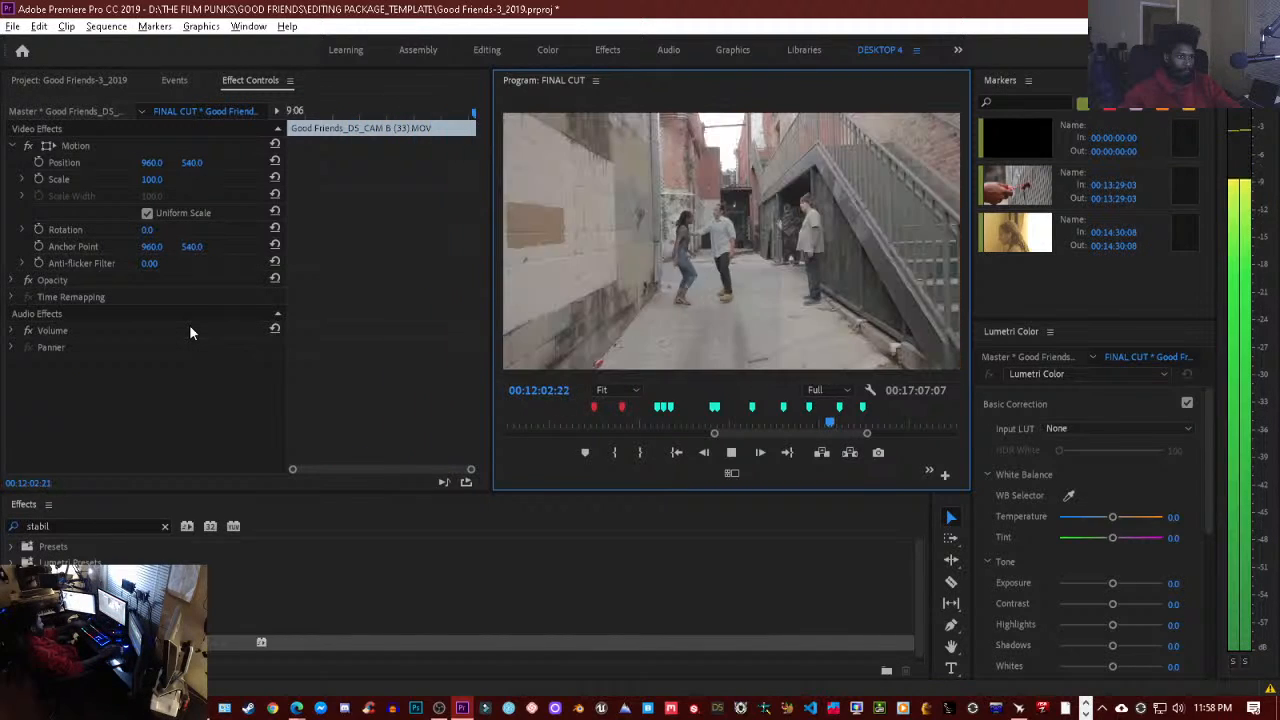
key("space")
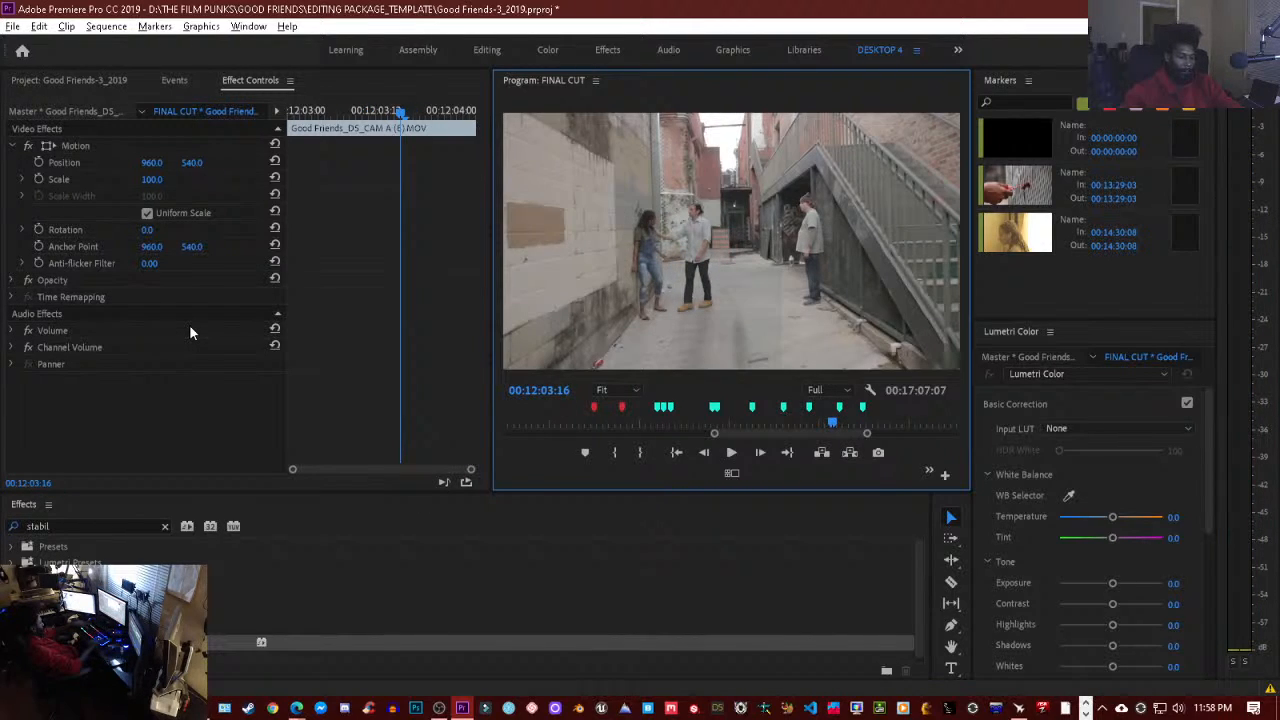
- Step frame by frame back to the start of the staircase wide shot and forward again to 00:12:03:08, examining the actors' movement
key("Left")
key("Left")
key("Left")
key("Left")
key("Left")
key("Left")
key("Left")
key("Left")
key("Left")
key("Left")
key("Left")
key("Left")
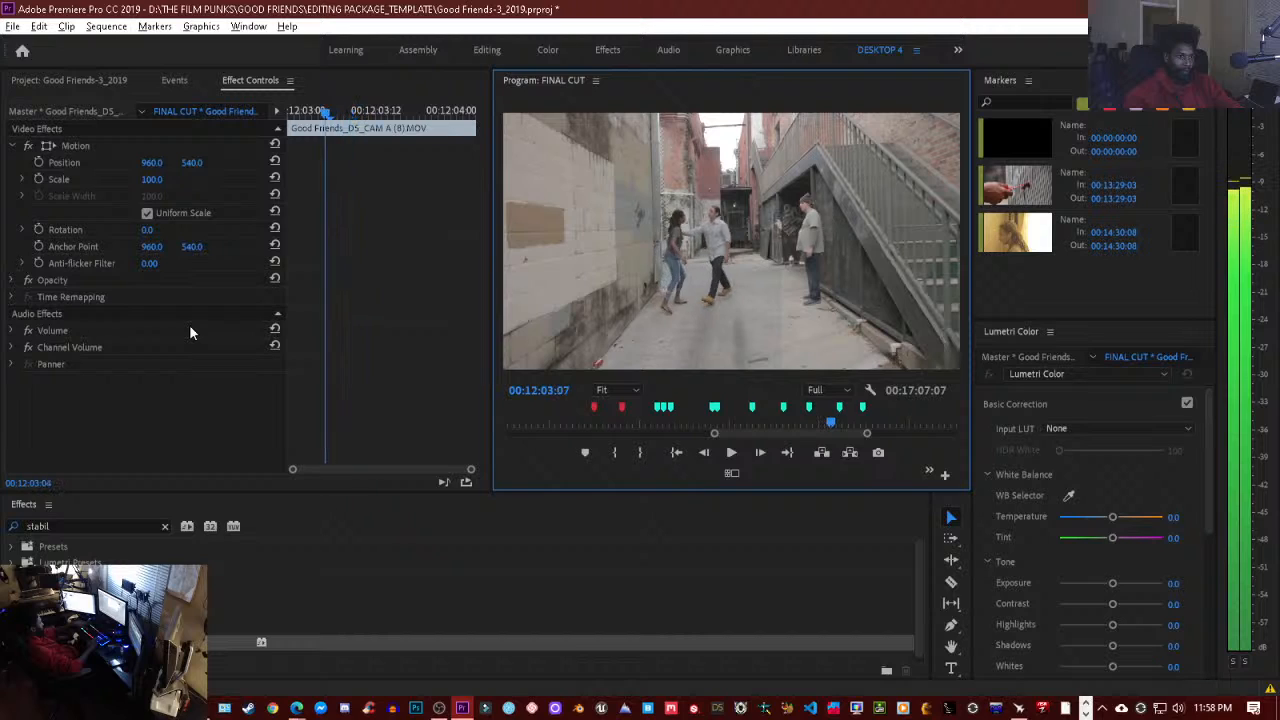
key("Left")
key("Left")
key("Left")
key("Left")
key("Left")
key("Left")
key("Left")
key("Left")
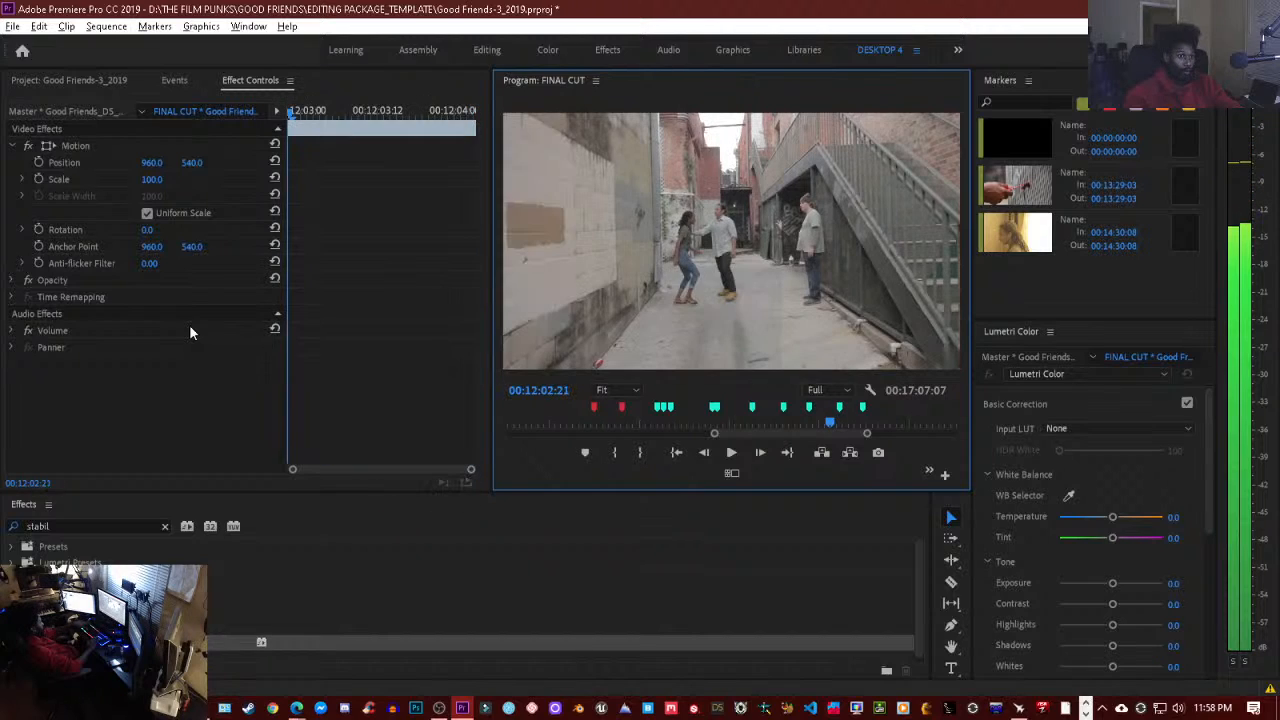
key("Right")
key("Right")
key("Right")
key("Right")
key("Right")
key("Right")
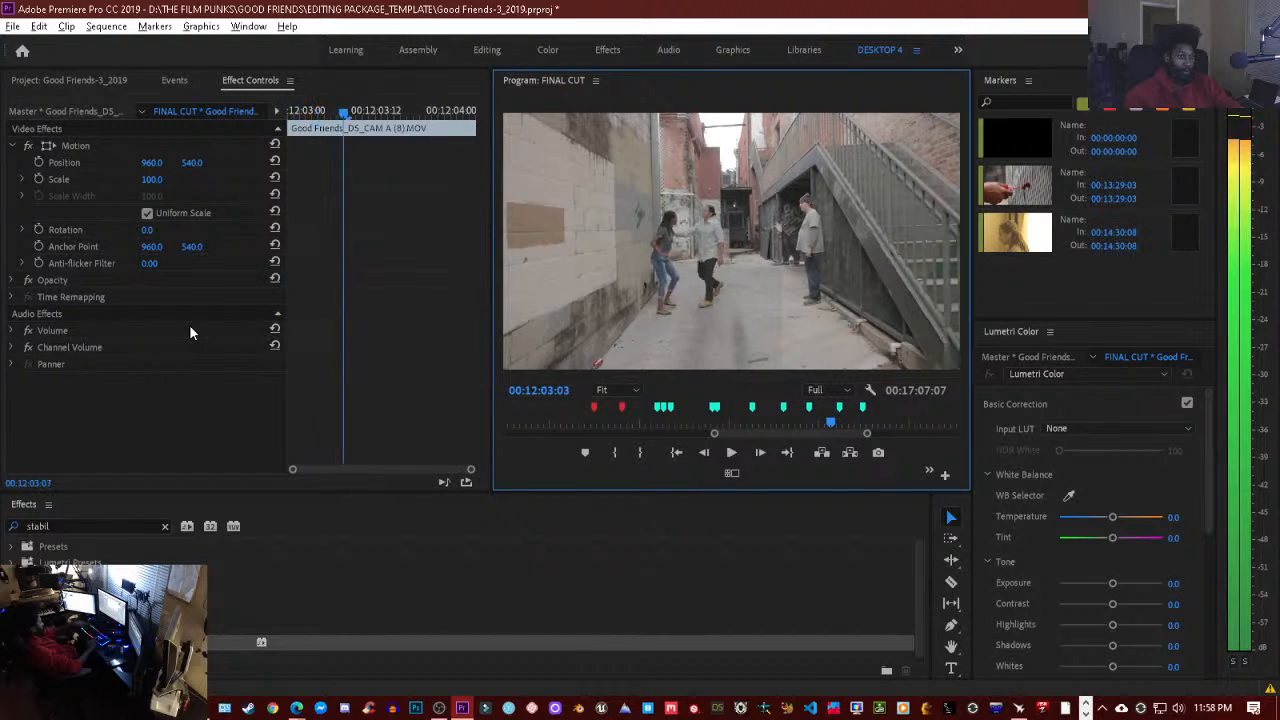
key("Right")
key("Right")
key("Right")
key("Right")
key("Right")
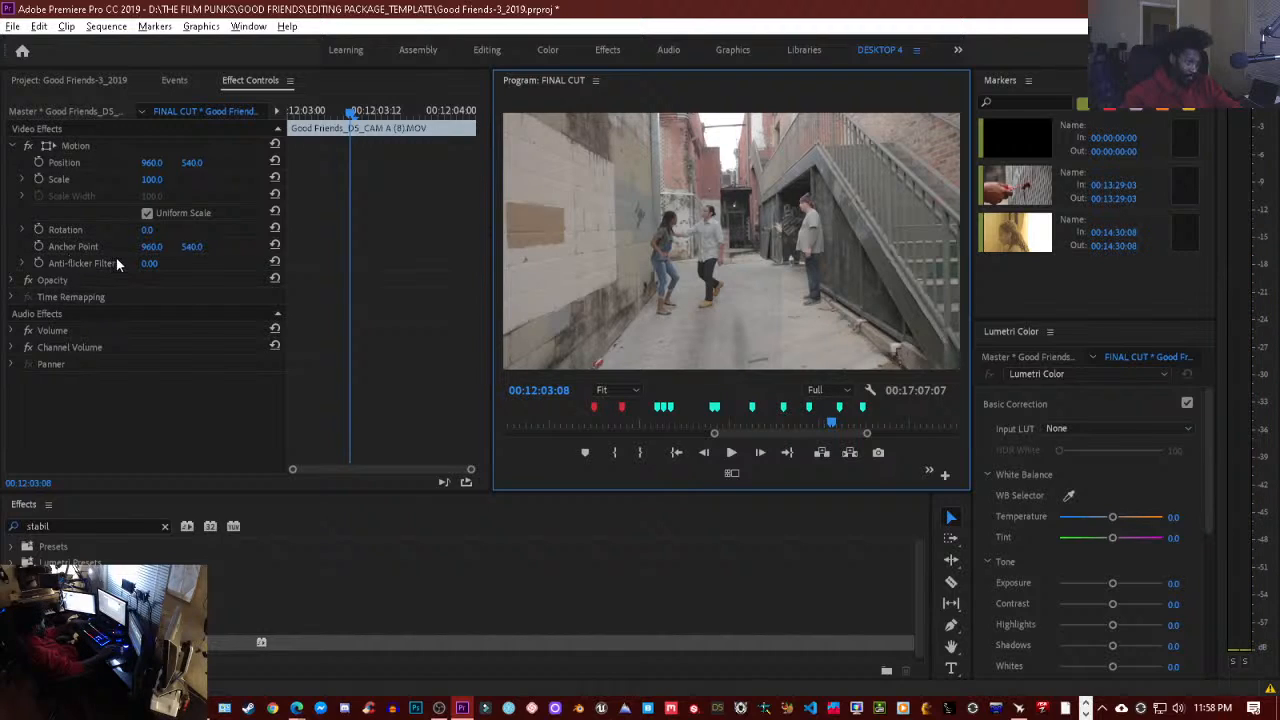
- Select the upper CAM A (8) clip of the wide shot and compare the frame with its Linear Wipe off and on
left_click(30, 144)
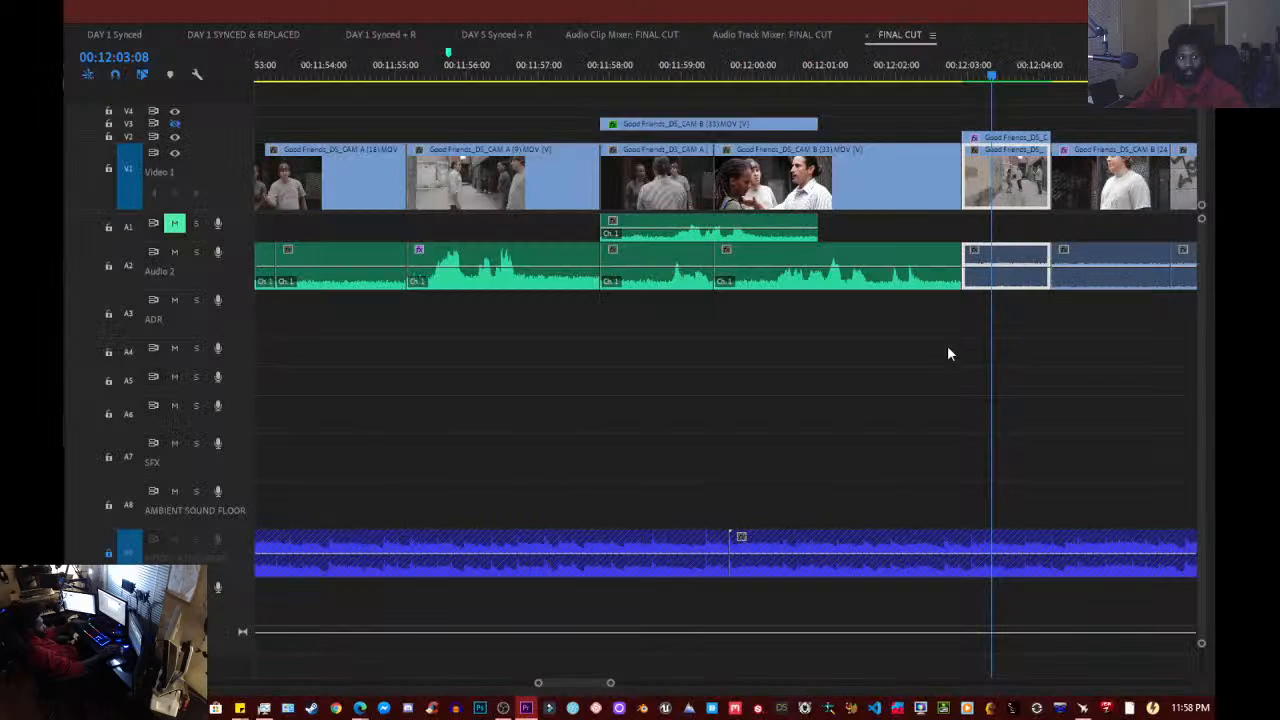
left_click(1013, 134)
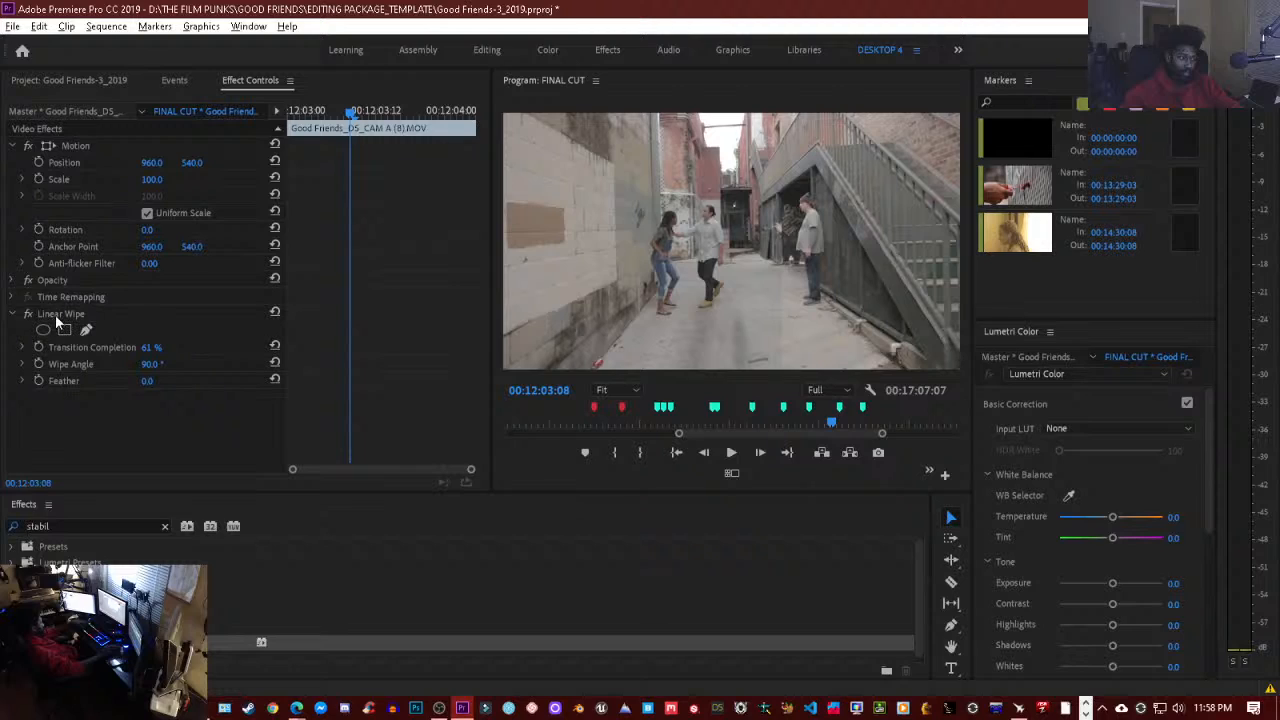
left_click(30, 316)
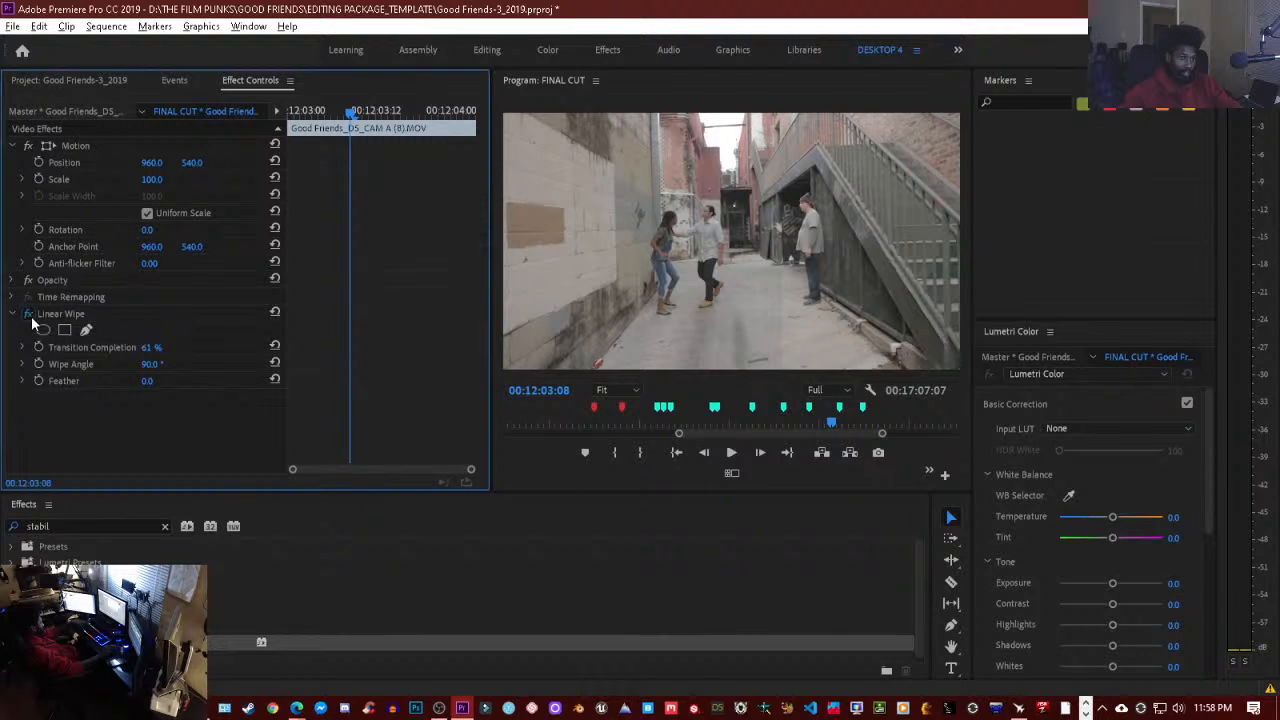
left_click(30, 315)
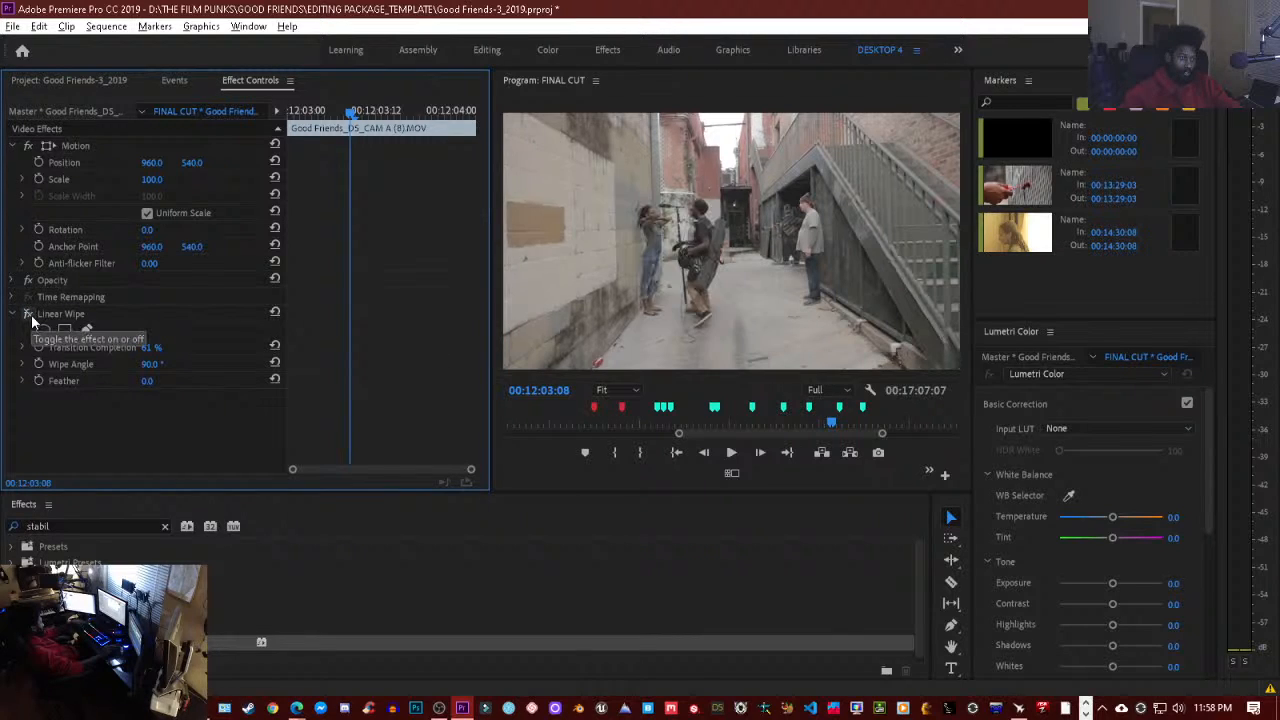
left_click(29, 314)
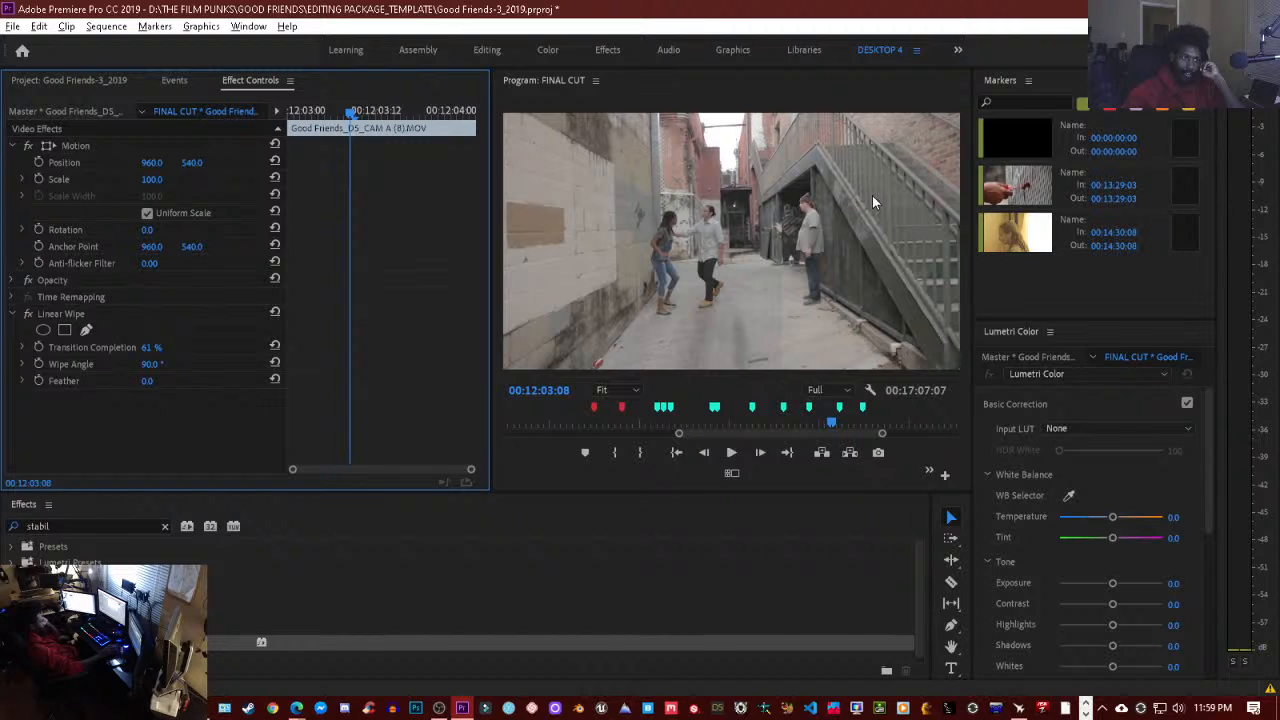
left_click(28, 314)
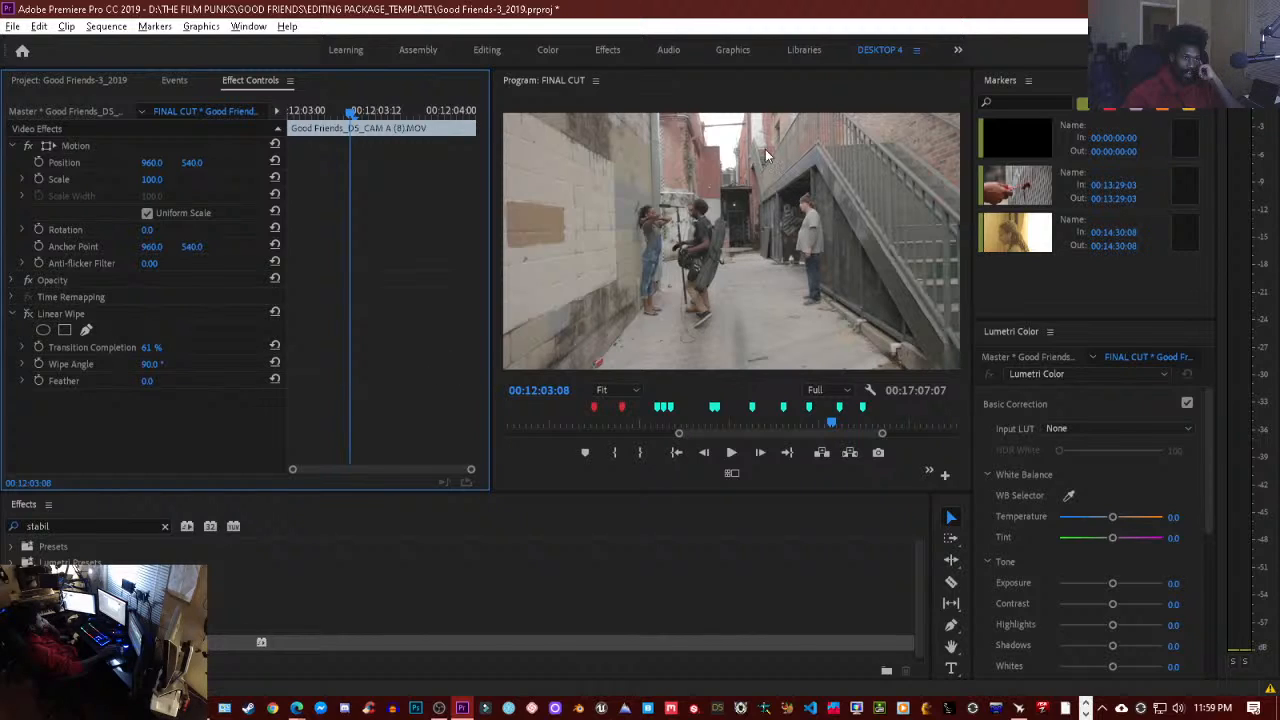
left_click(28, 314)
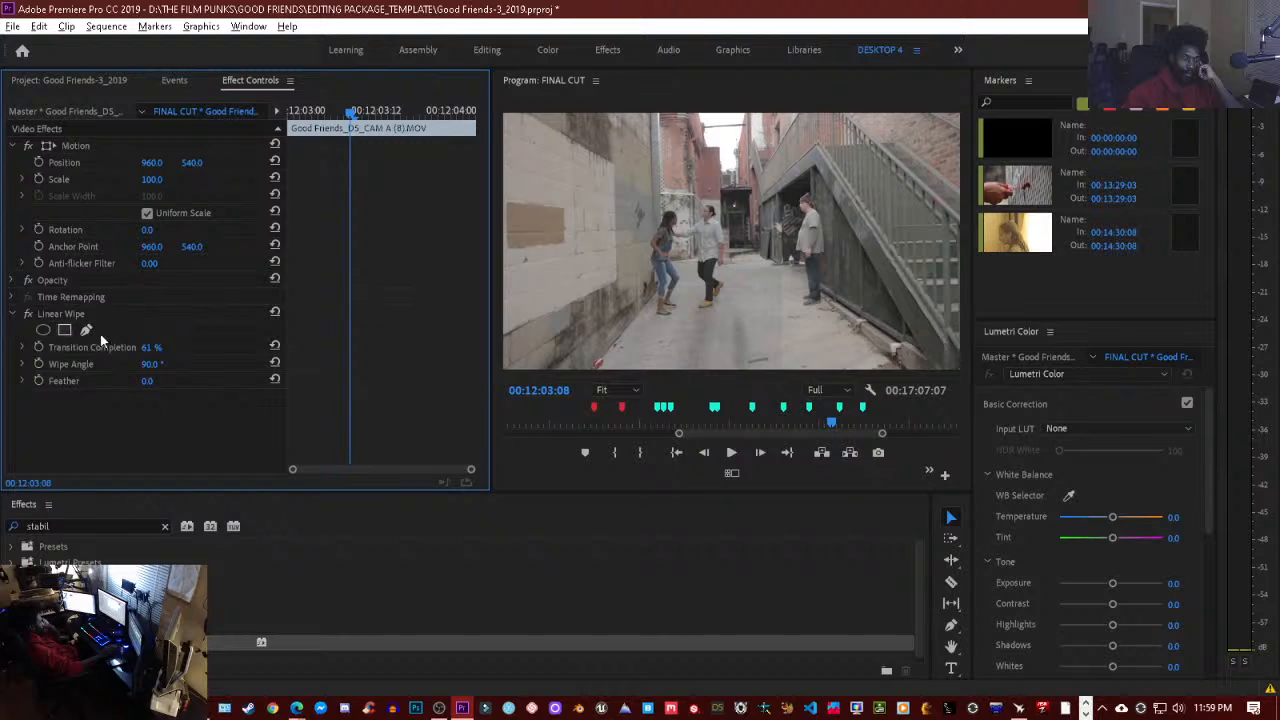
- Try the Linear Wipe's Transition Completion at 11%, then set it to 57% to hide the crew member
left_click(152, 348)
type("11")
key("Return")
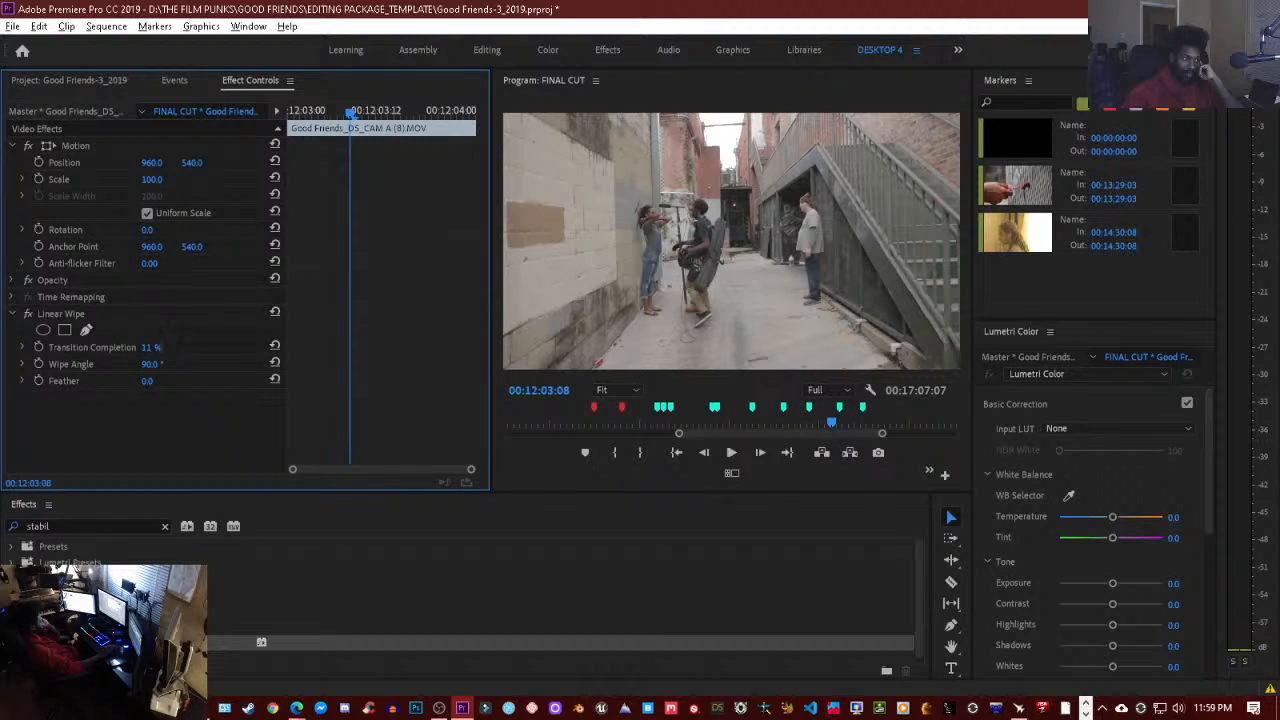
left_click_drag(150, 347, 196, 347)
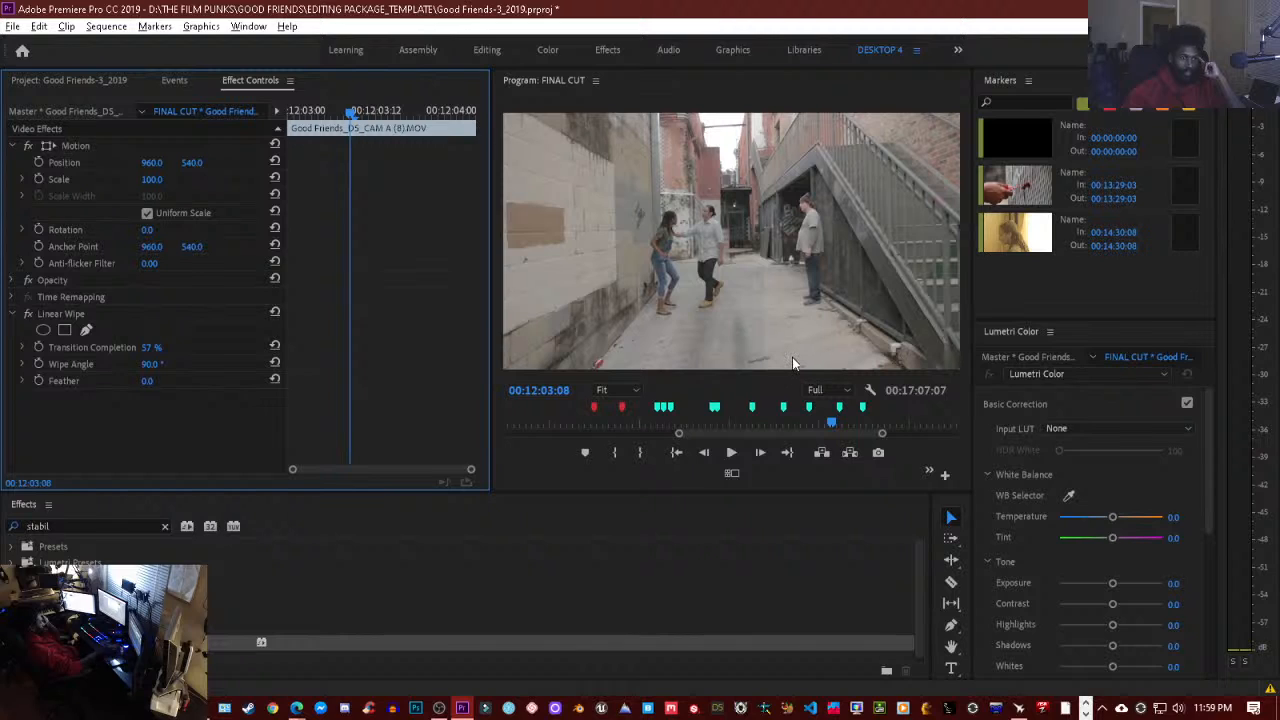
- Replay the composited wide shot from the preceding close-up into the shot of the man in the beanie, and return to the wide shot's start
key("Up")
key("Up")
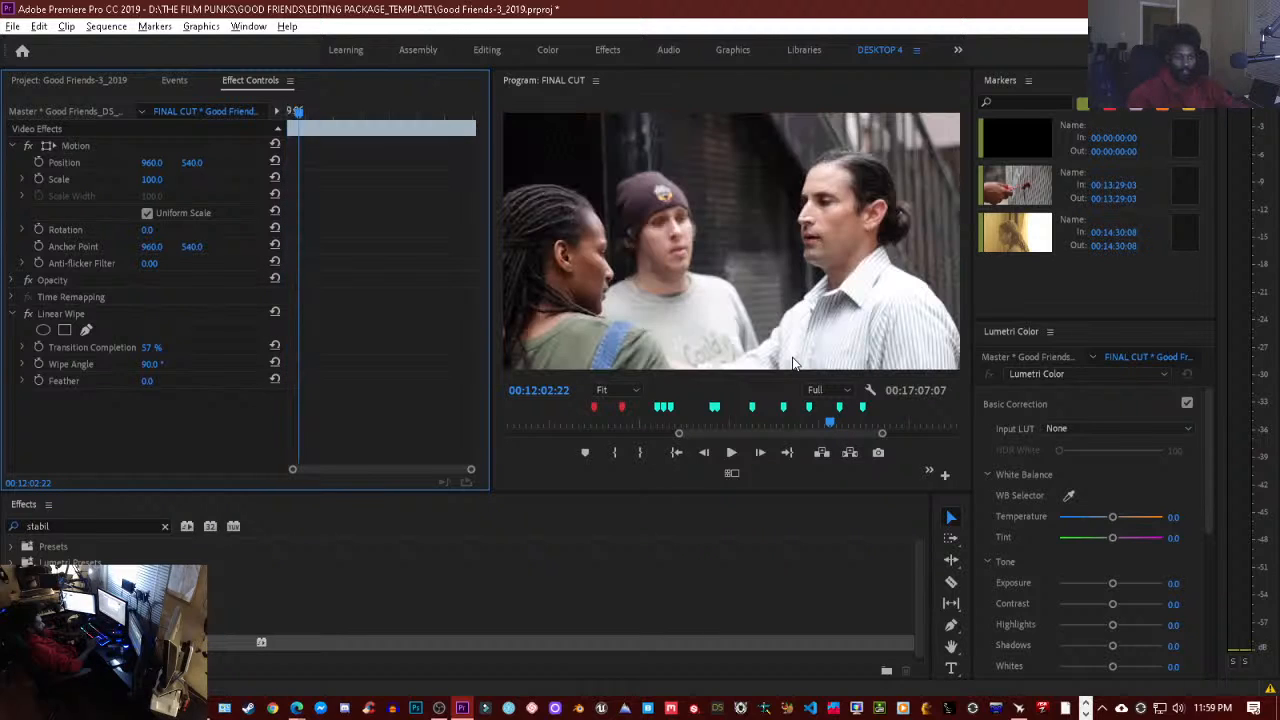
key("space")
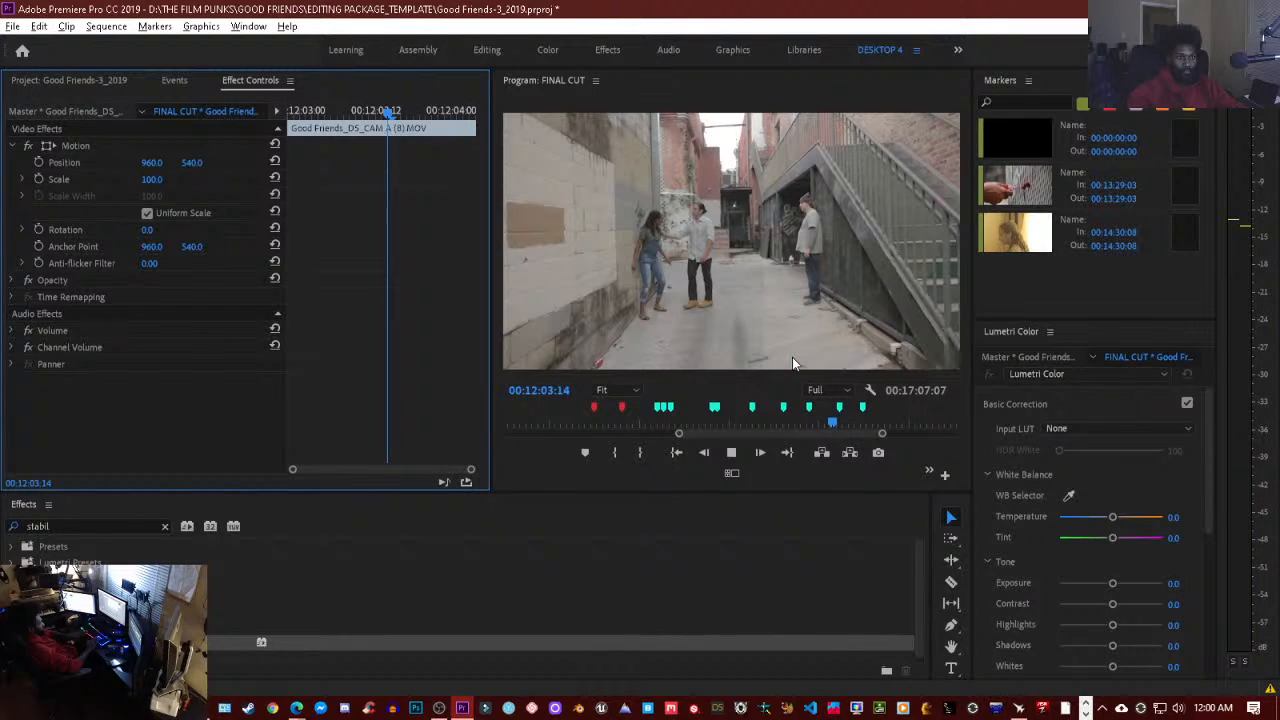
key("space")
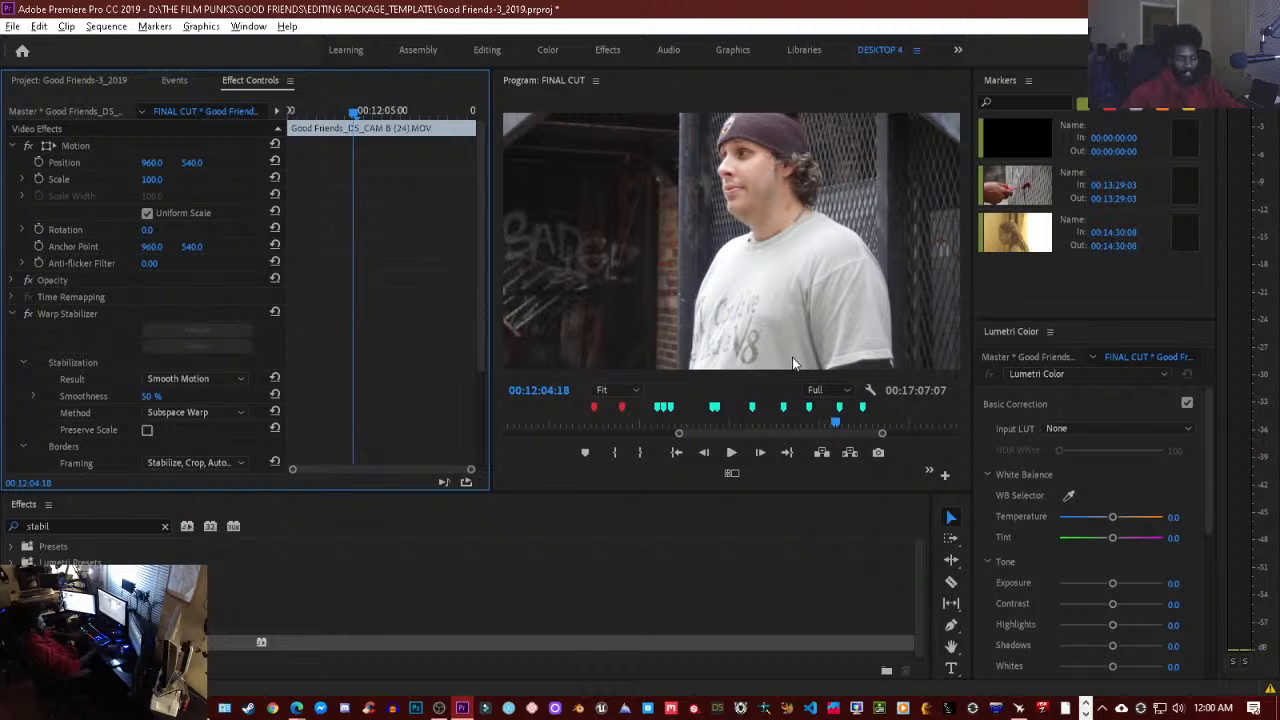
key("Down")
key("Up")
key("Up")
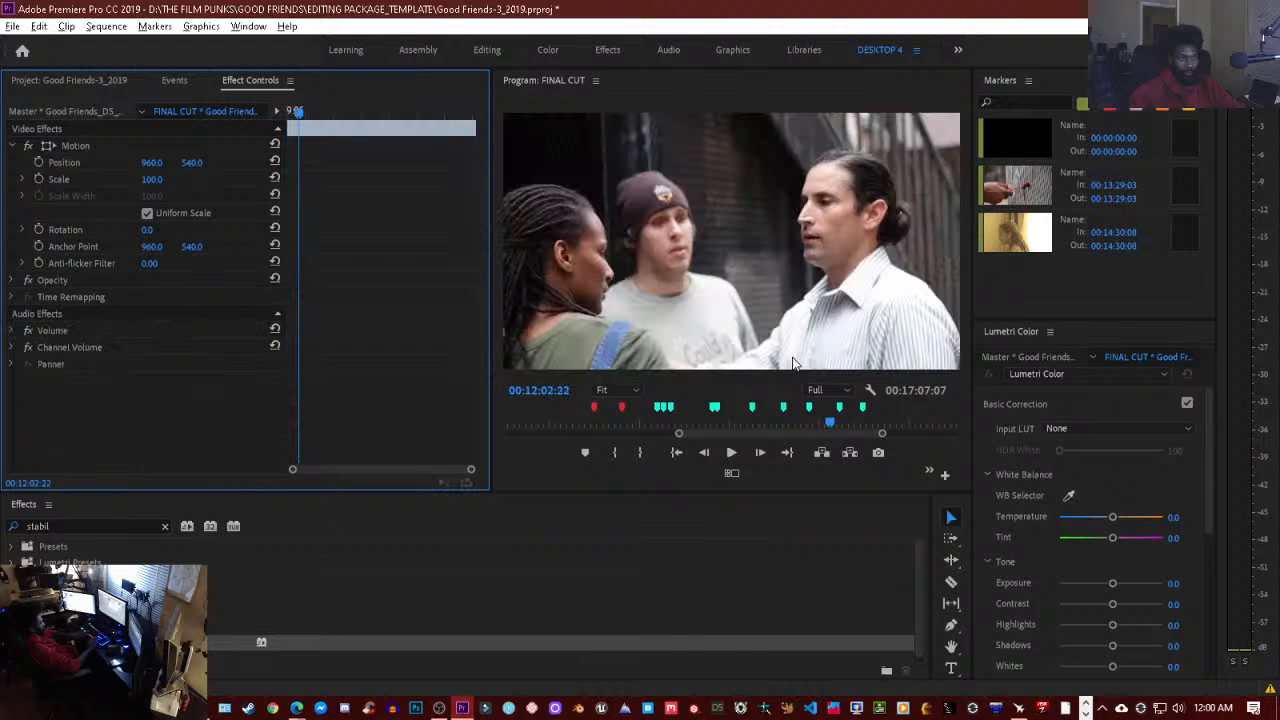
- Replay the close-up leading into the staircase wide shot and stop at 00:12:03:13
key("Up")
key("space")
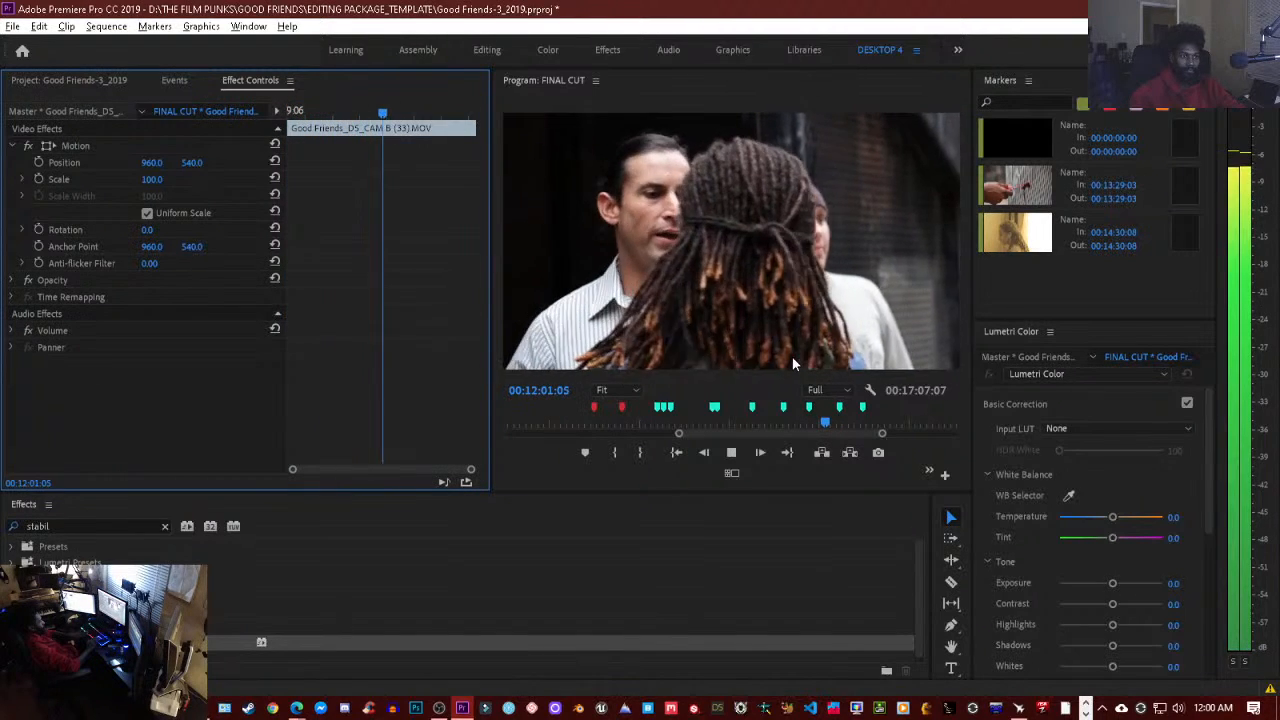
key("space")
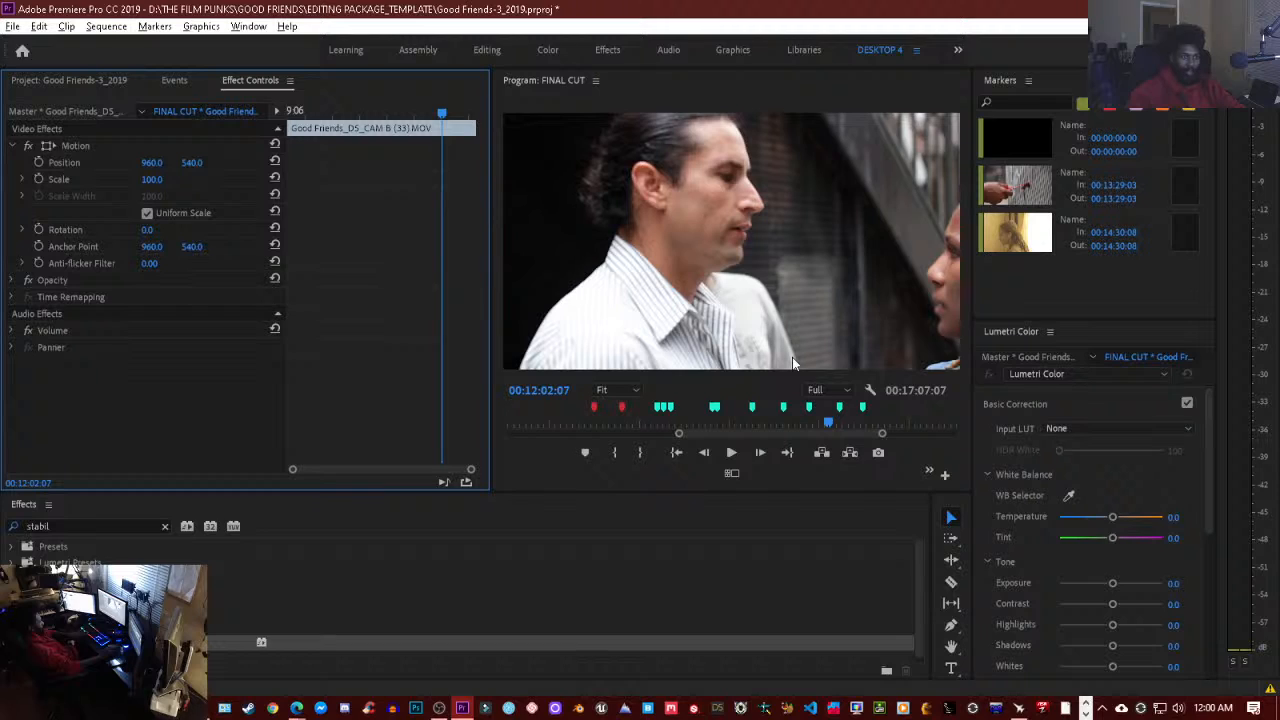
key("space")
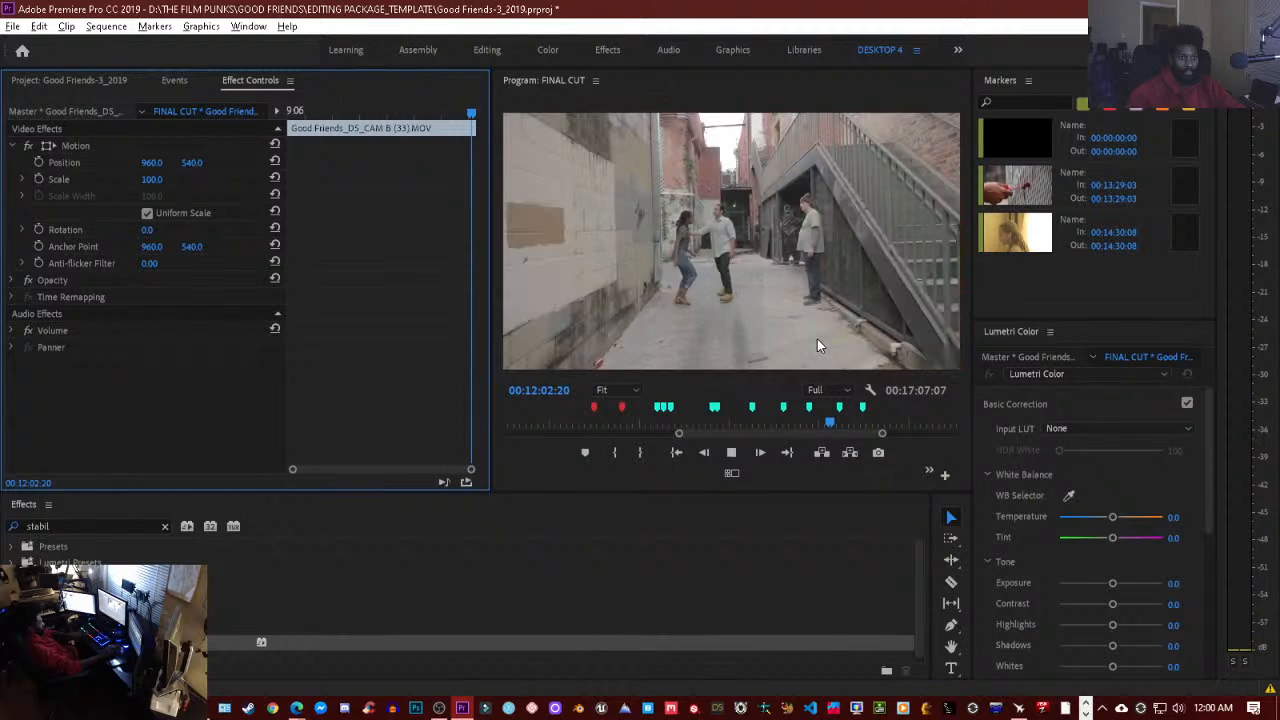
key("space")
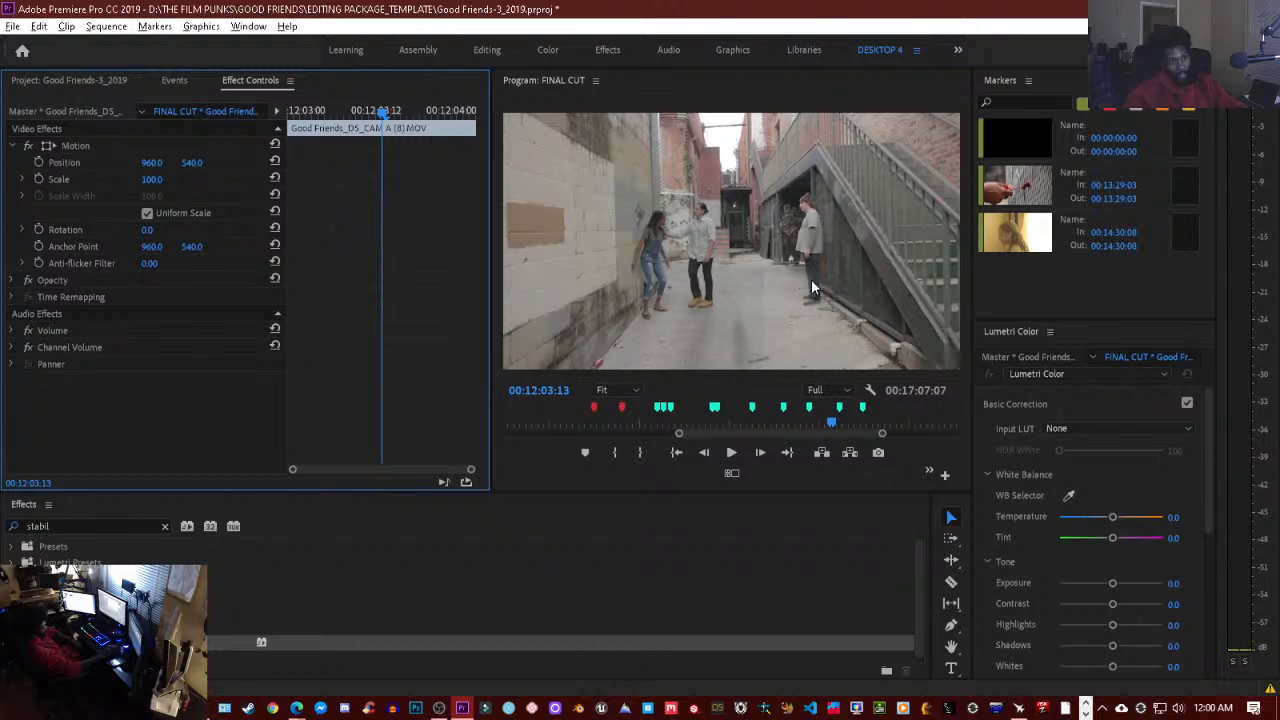
- Inspect the wide shot's frame at 00:12:03:13 in an enlarged program monitor, restore the layout and save the project
left_click(739, 340)
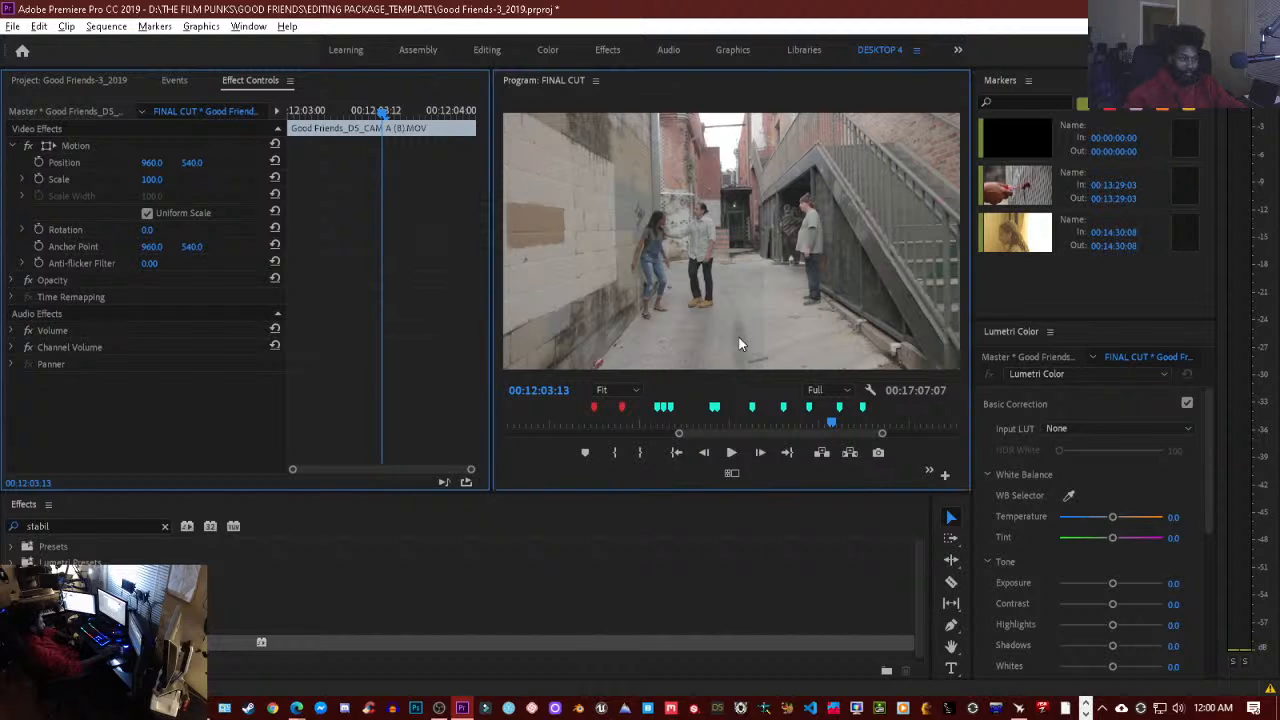
key("grave")
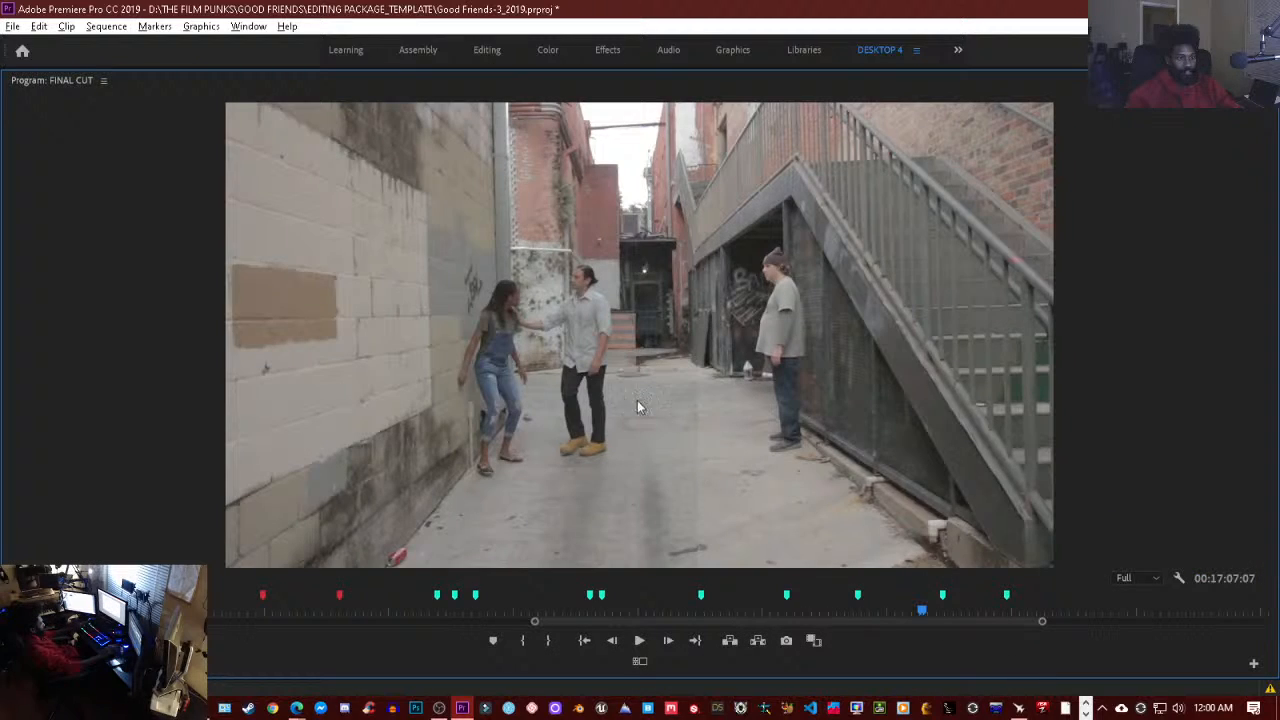
key("grave")
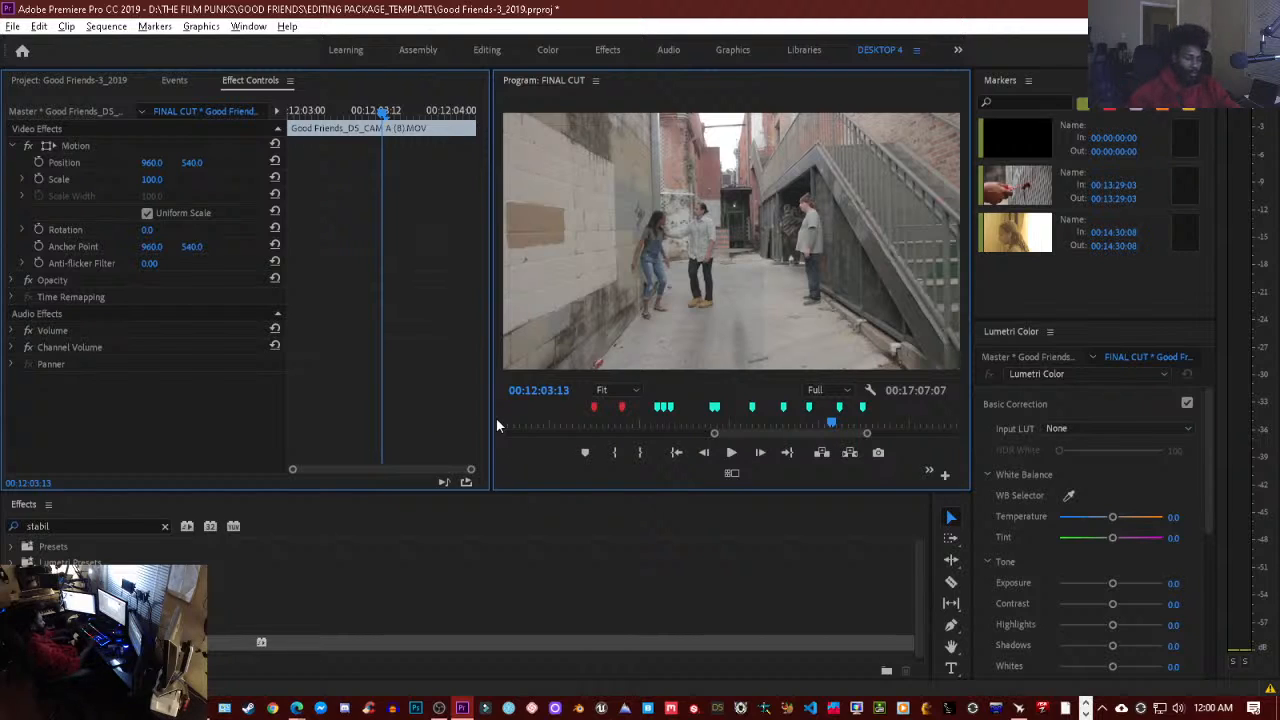
key("ctrl+s")
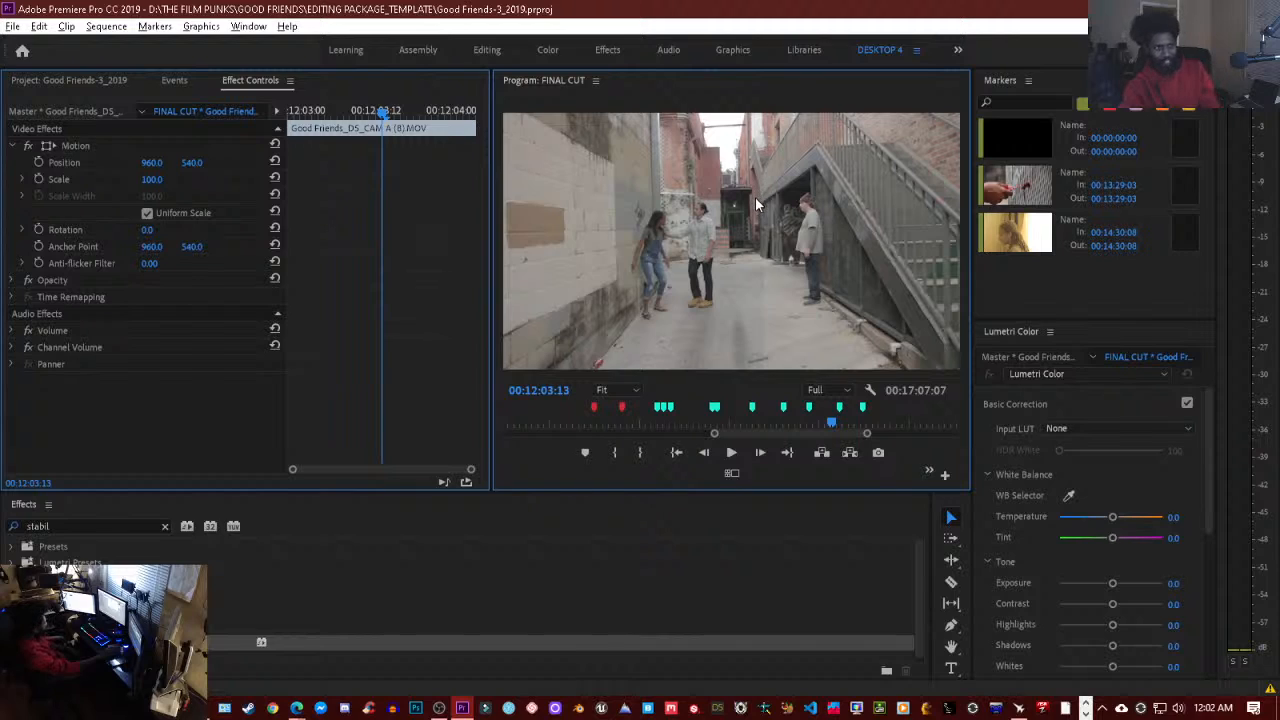
- Enlarge the program monitor, move the playhead to 00:11:58:04, and stretch the window holding the source monitor and media browsers
key("grave")
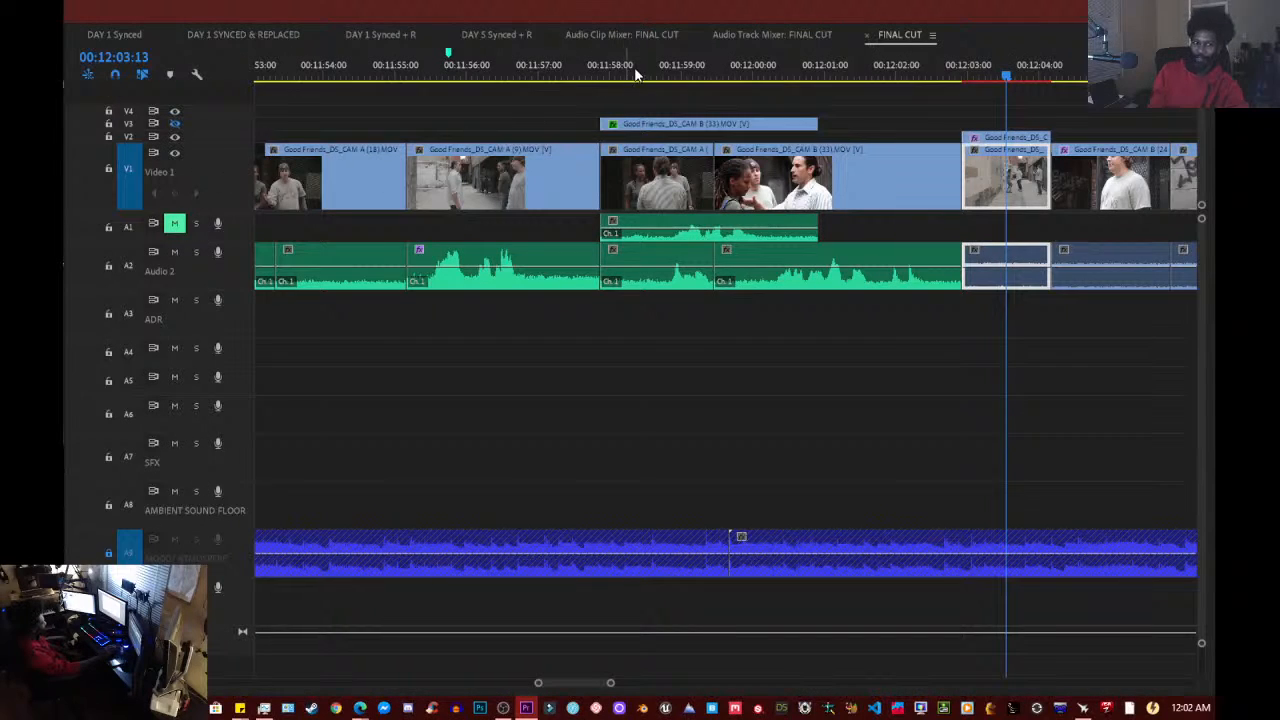
left_click(622, 78)
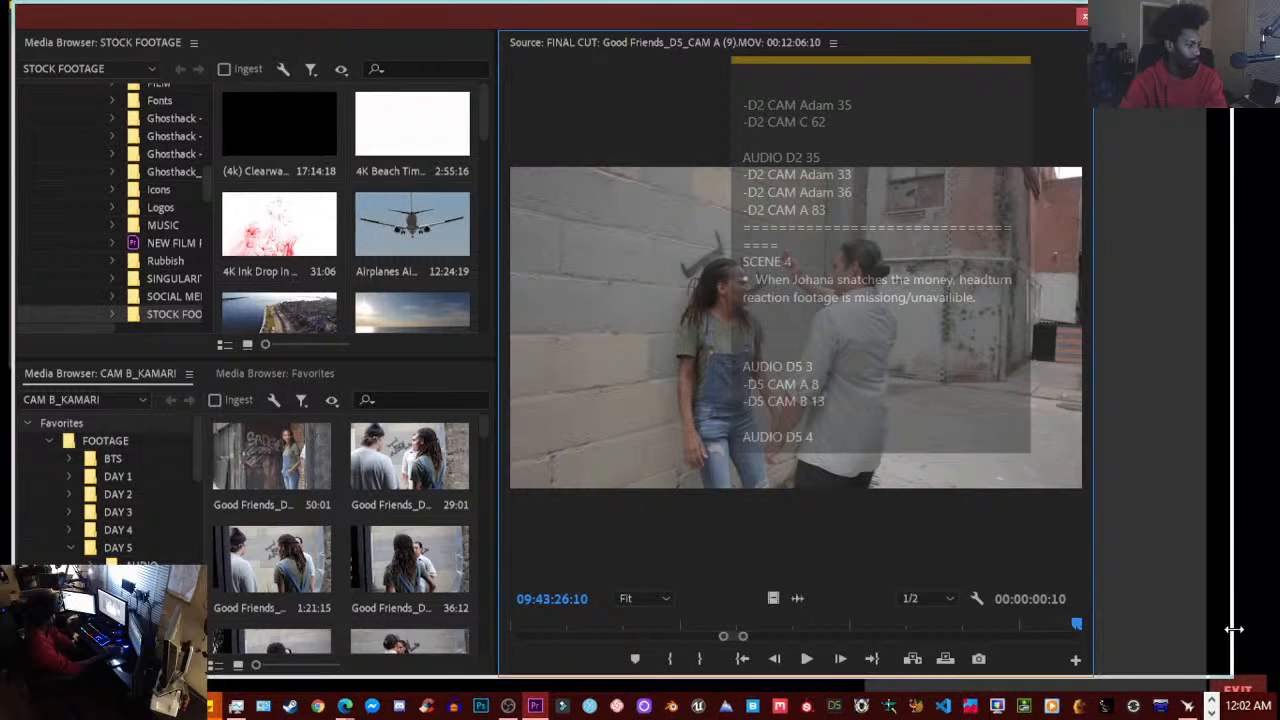
left_click_drag(1234, 629, 1270, 630)
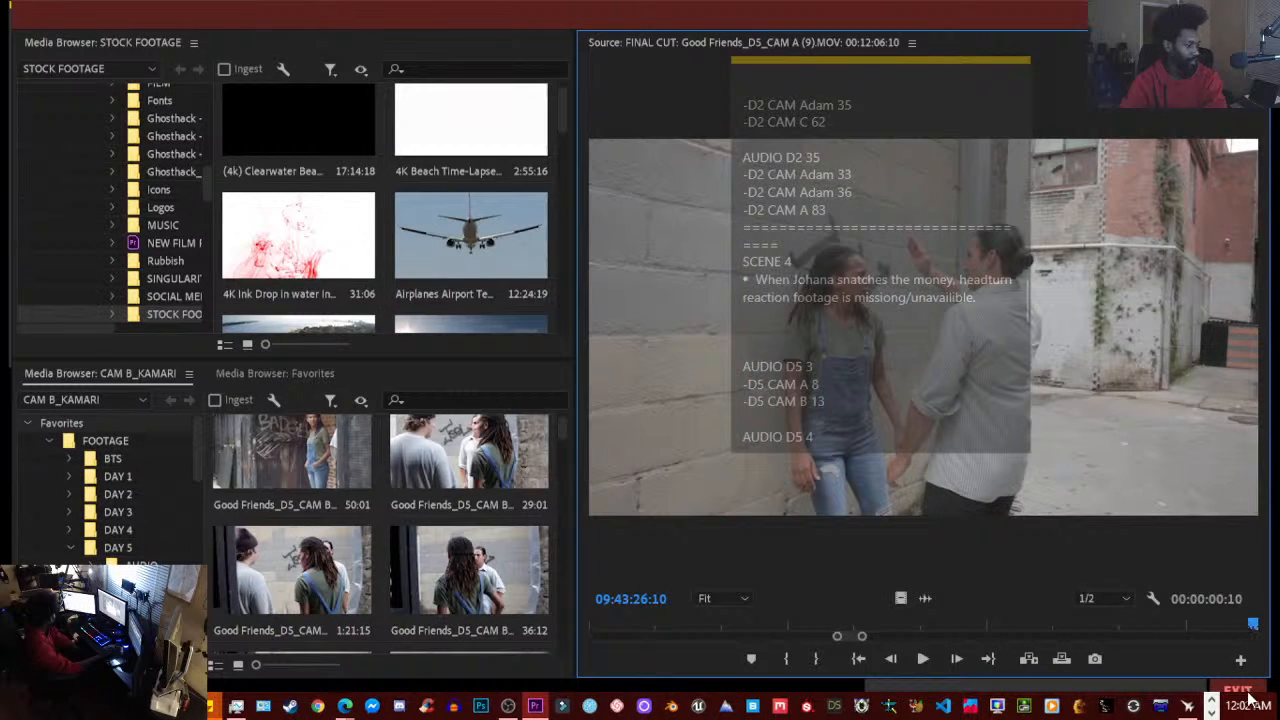
left_click_drag(1266, 678, 1266, 690)
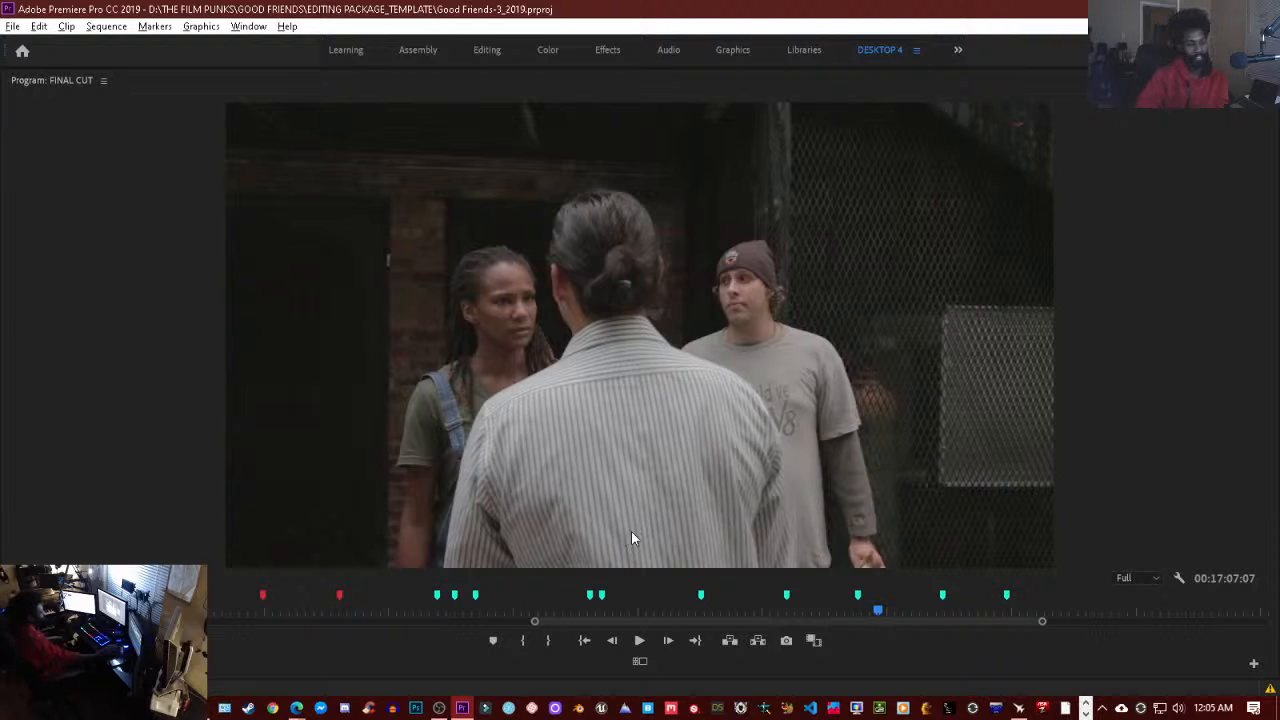
- Restore the panel layout and play the alley scene from 00:11:58:04 through the wide shot to 00:12:06:22
key("grave")
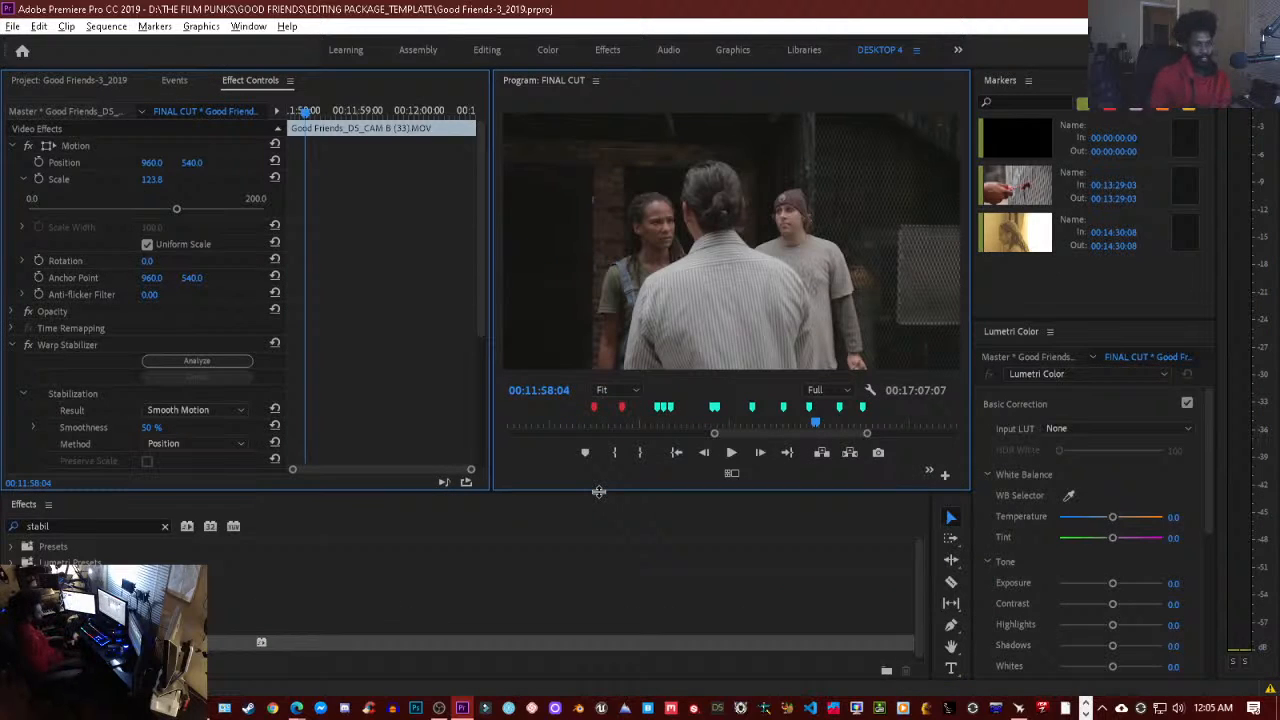
key("space")
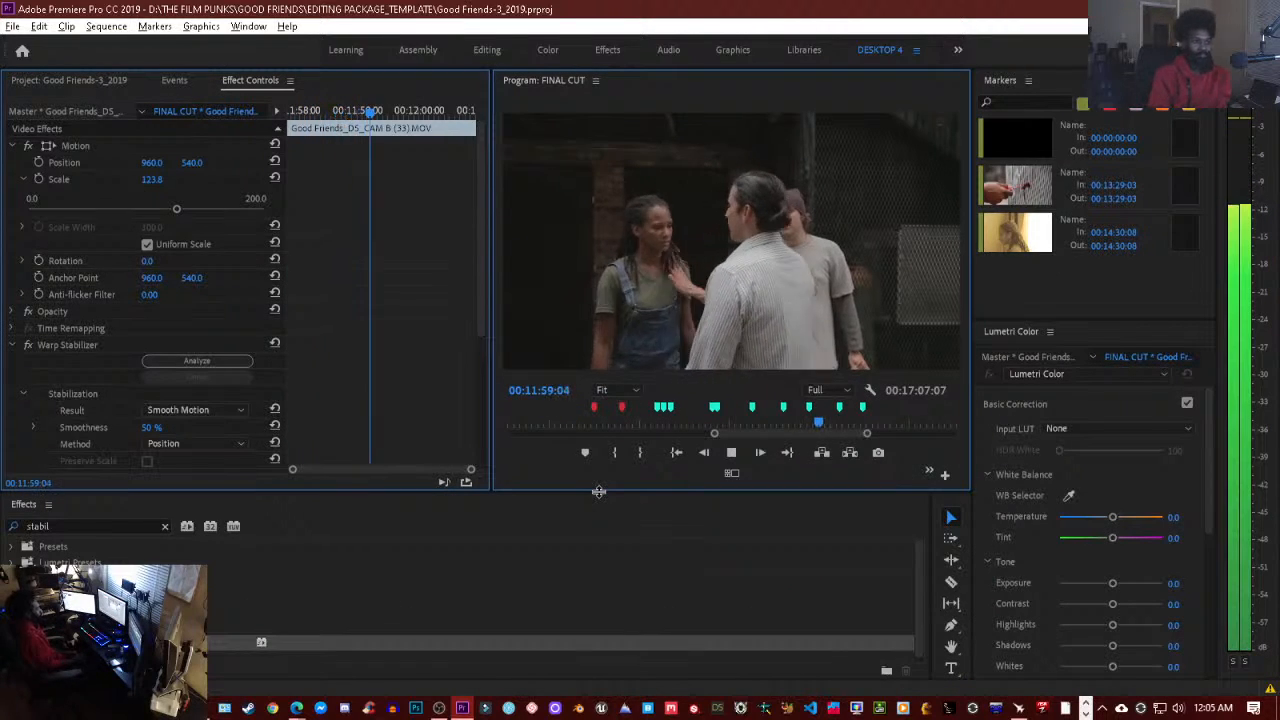
key("space")
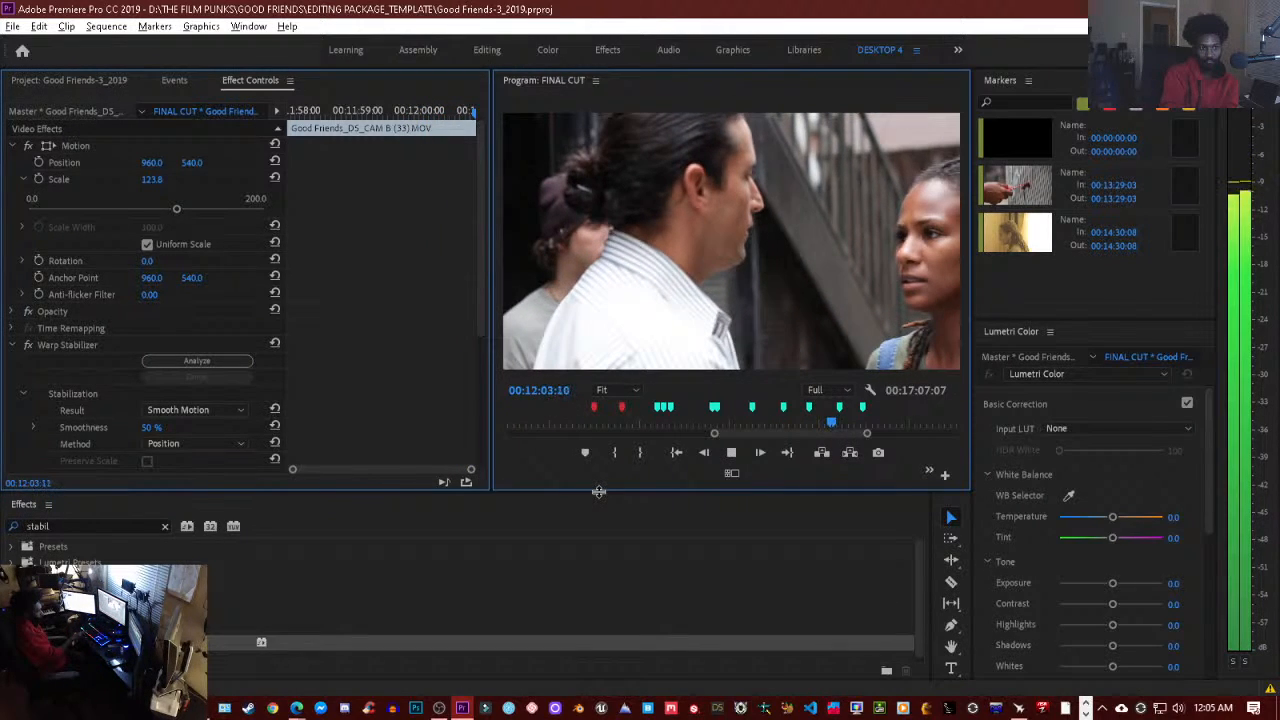
key("space")
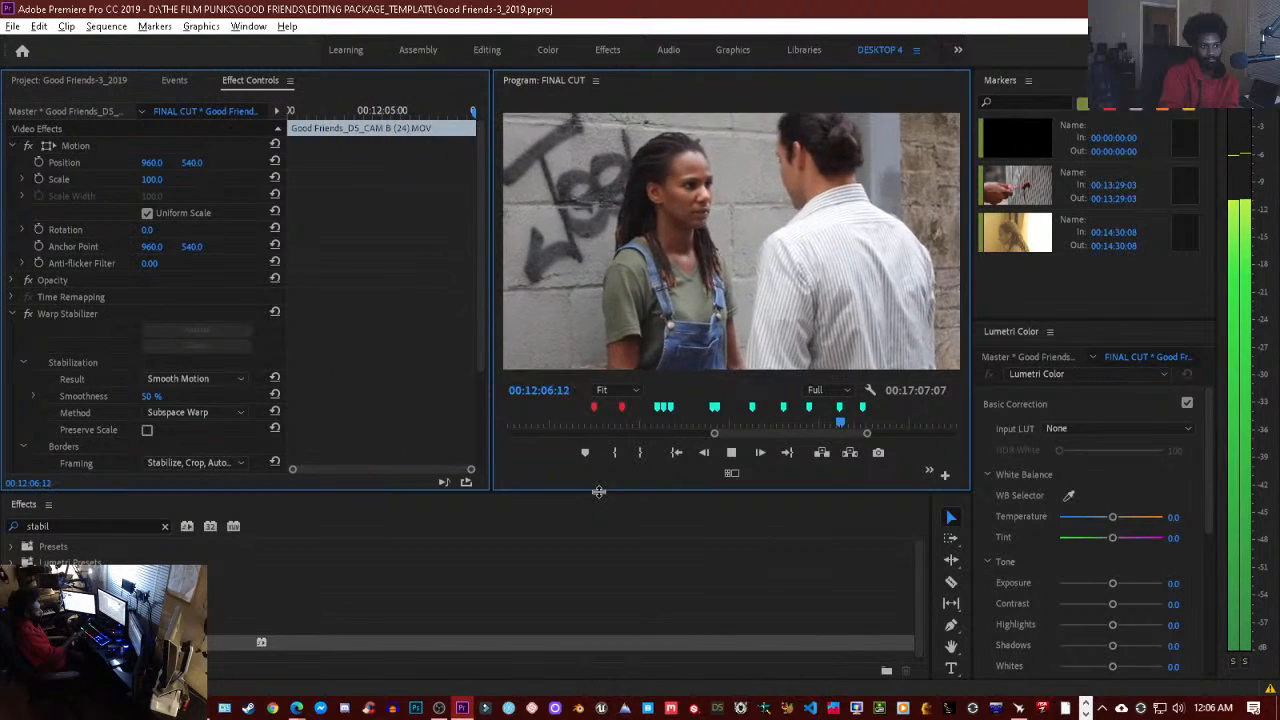
key("space")
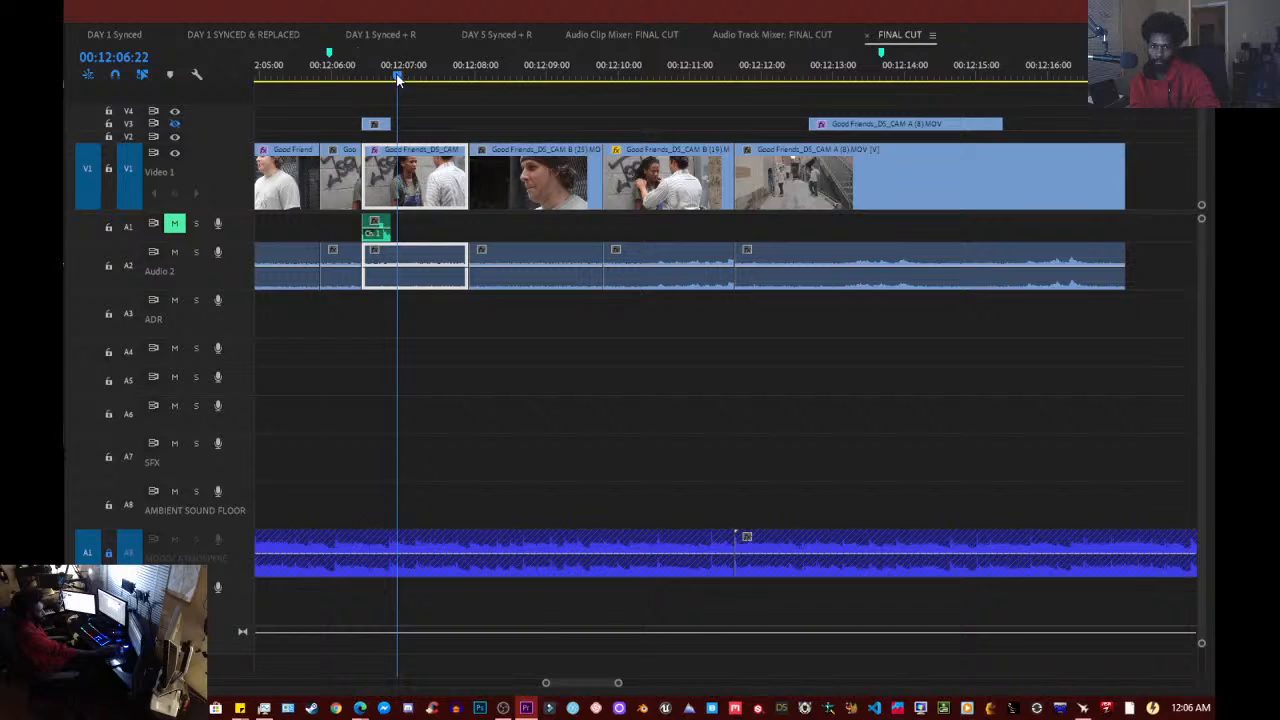
- Turn off Warp Stabilizer on the CAM B (19) clip at 00:12:06:21 and replay the shot of the pair by the graffiti wall
mouse_move(397, 79)
left_mouse_down()
mouse_move(358, 90)
mouse_move(420, 76)
mouse_move(394, 92)
left_mouse_up()
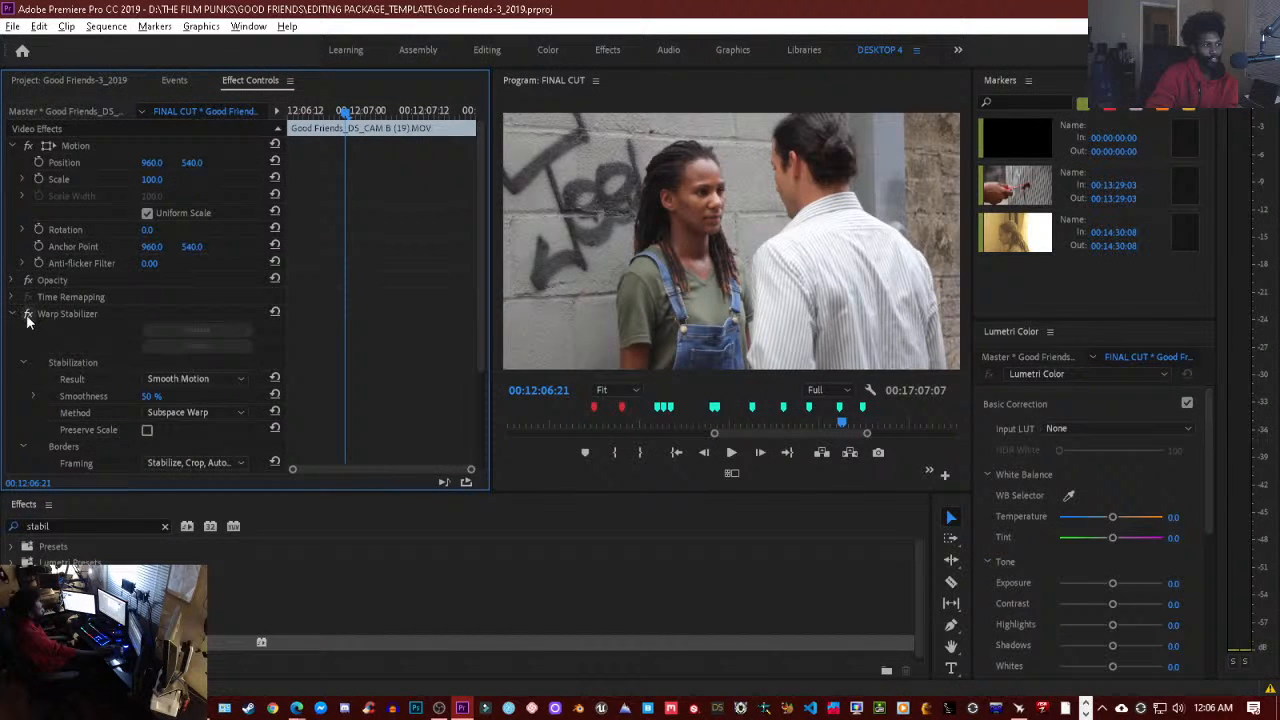
left_click(28, 316)
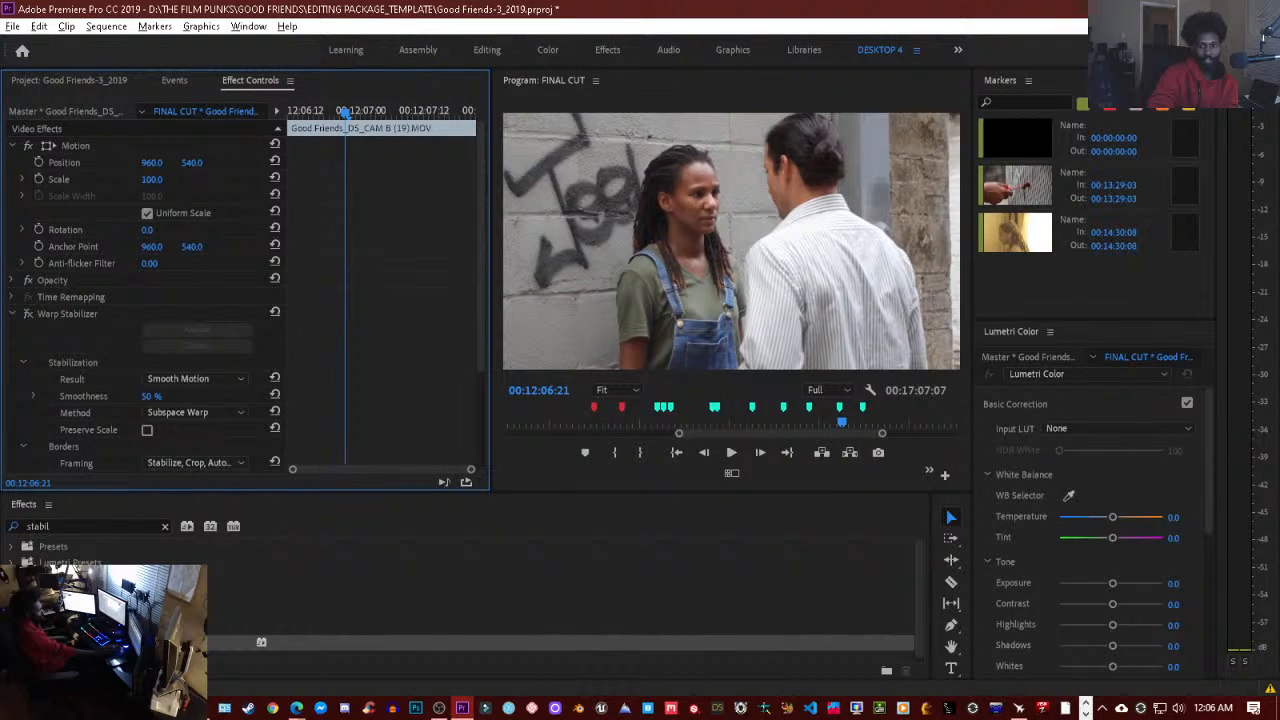
key("space")
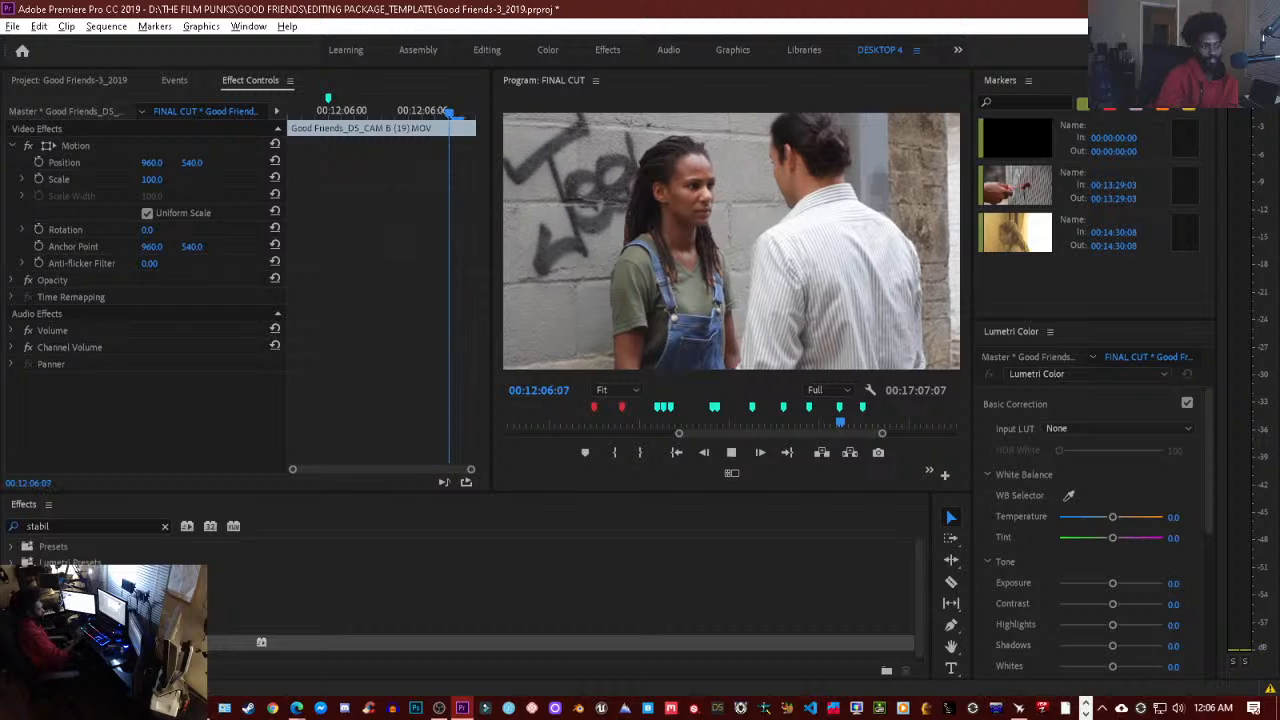
key("space")
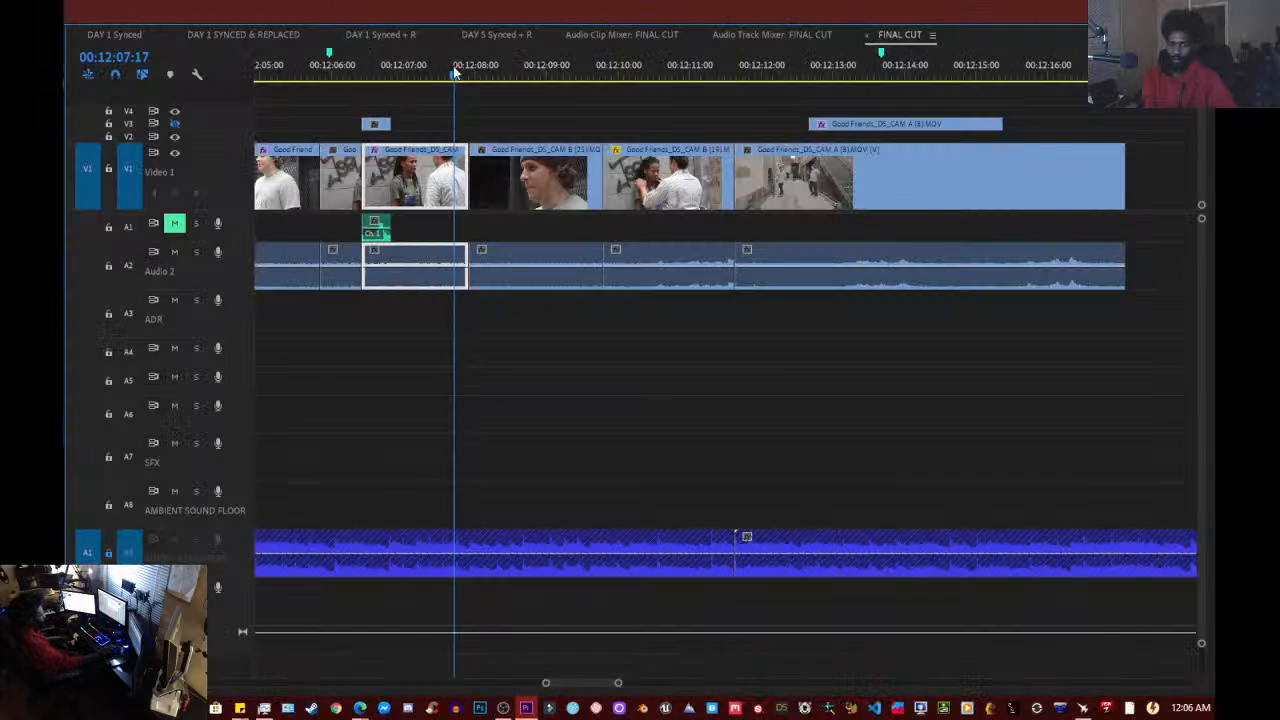
left_click_drag(454, 72, 342, 64)
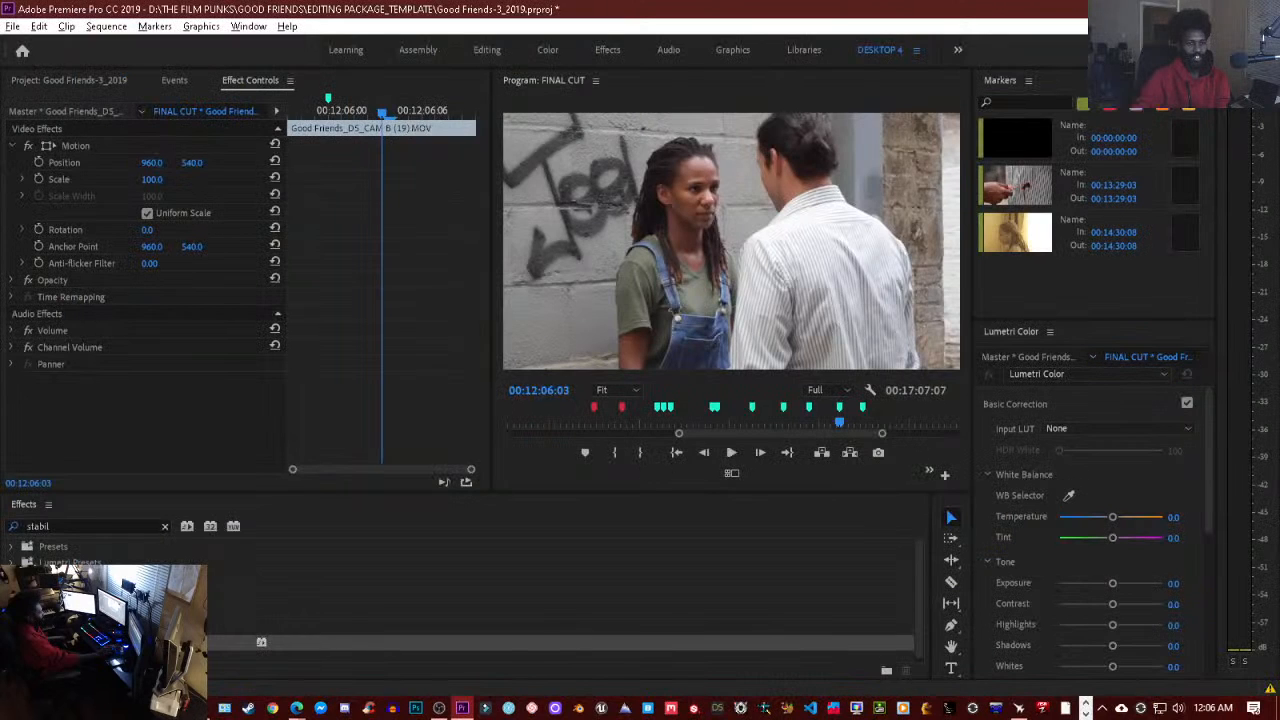
- Toggle Warp Stabilizer on the CAM B (24) clip of the man in the beanie and replay it into the graffiti wall shot
key("grave")
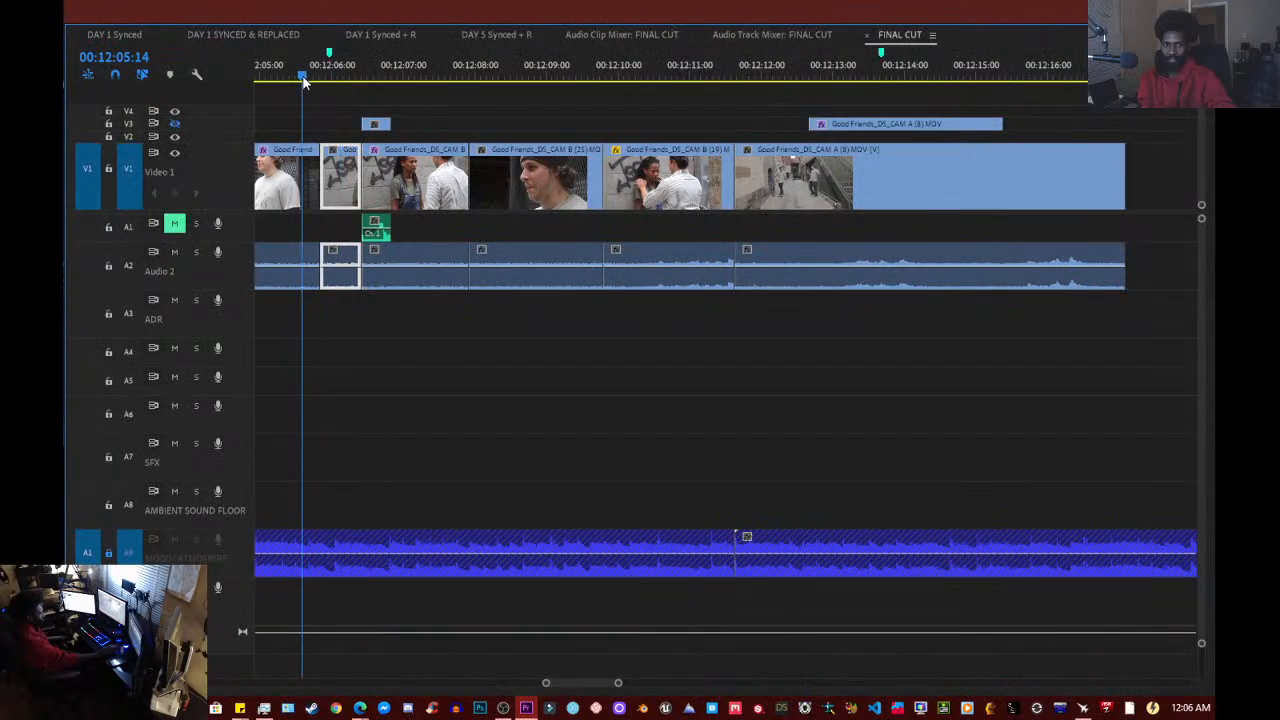
key("grave")
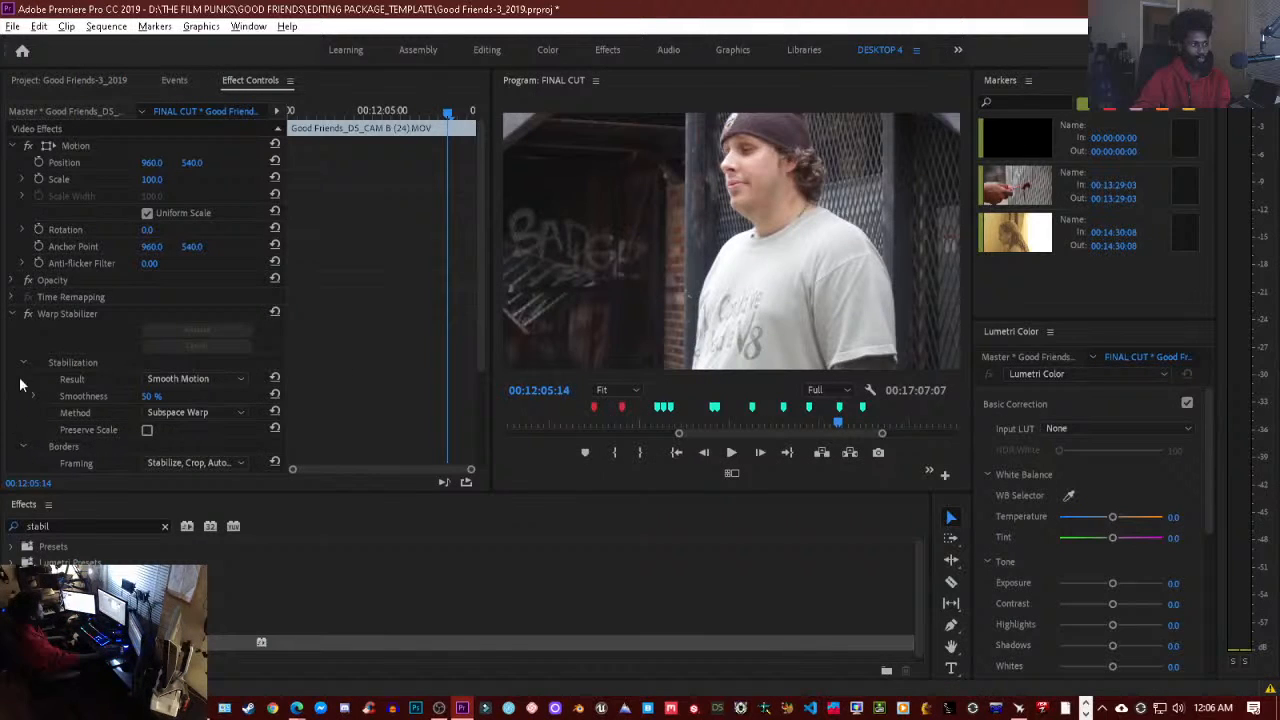
left_click(20, 318)
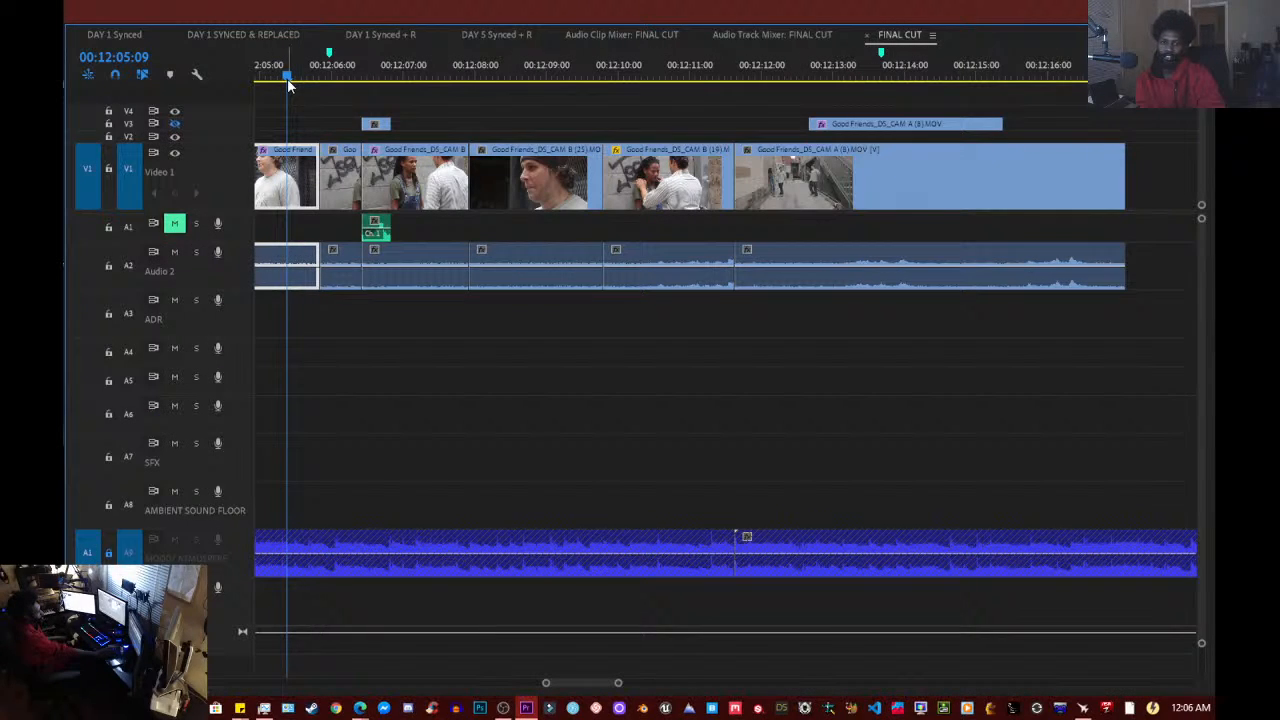
left_click_drag(287, 78, 270, 83)
key("space")
key("space")
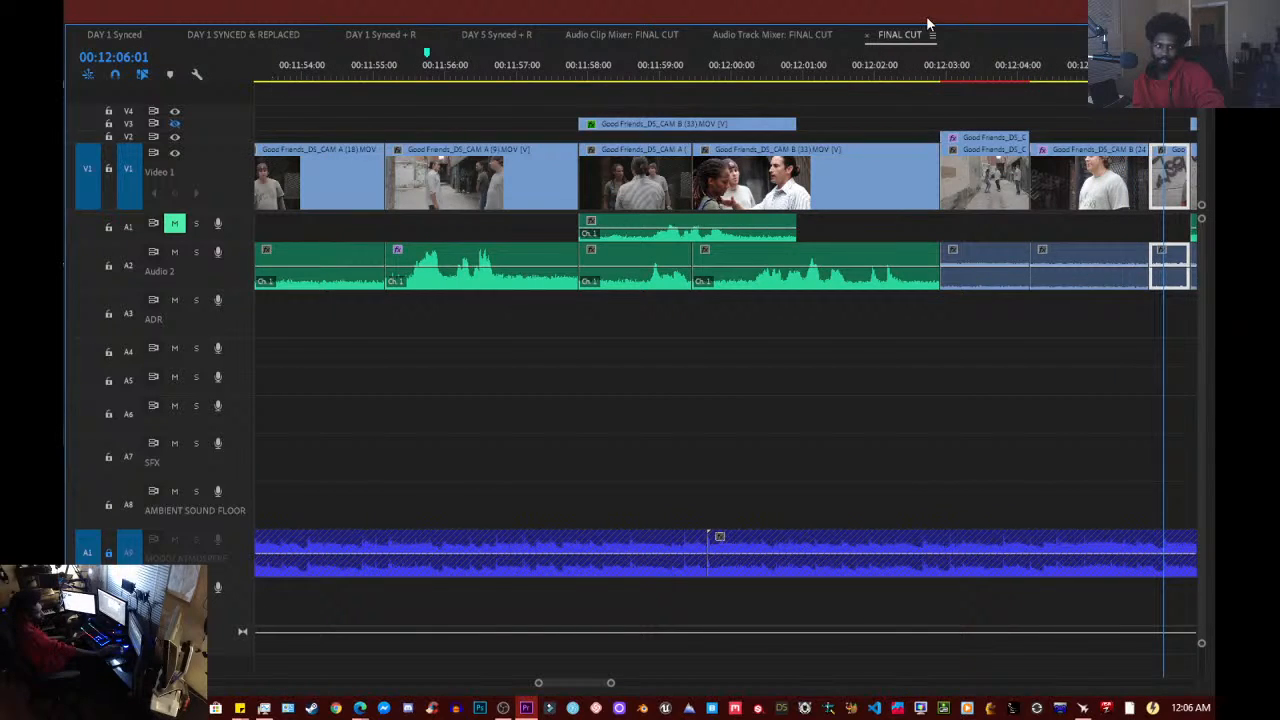
- Review the cut between the man in the beanie and the graffiti wall shot again, playing it from around 00:12:04:11
left_click_drag(1127, 72, 1049, 97)
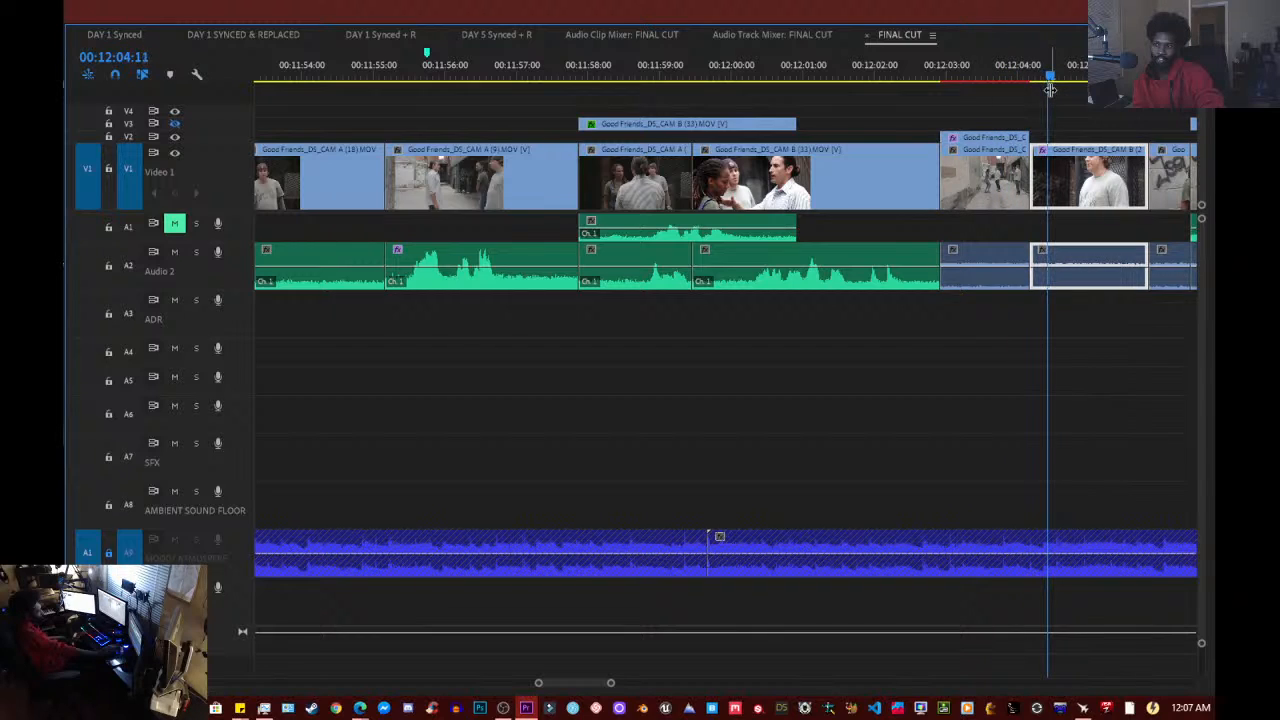
key("space")
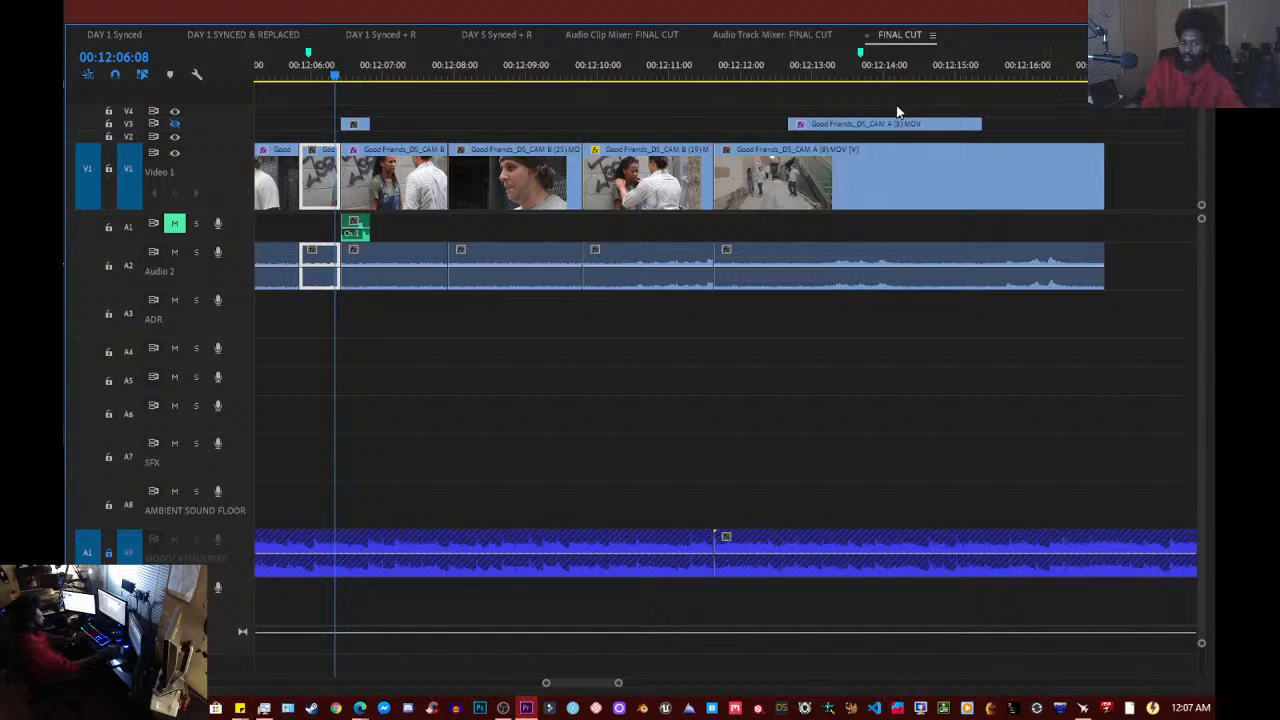
left_click_drag(295, 68, 272, 74)
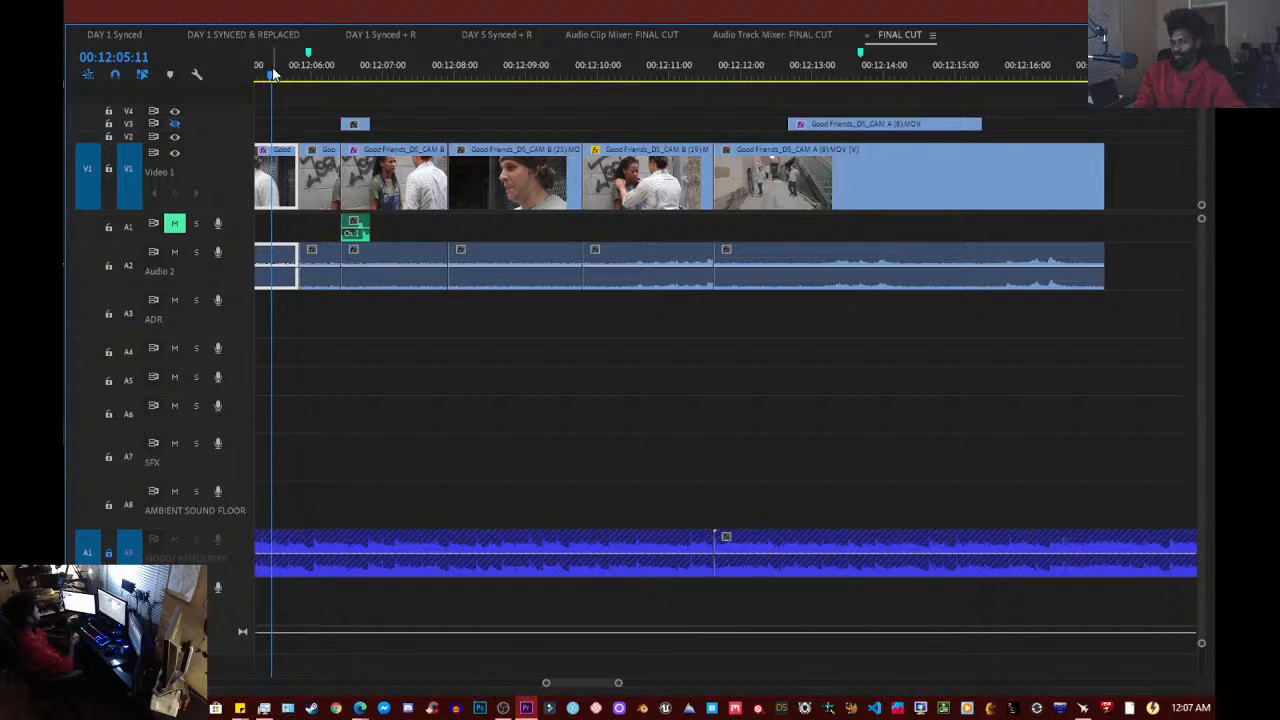
left_click_drag(272, 74, 267, 77)
scroll(290, 94, "up", 2)
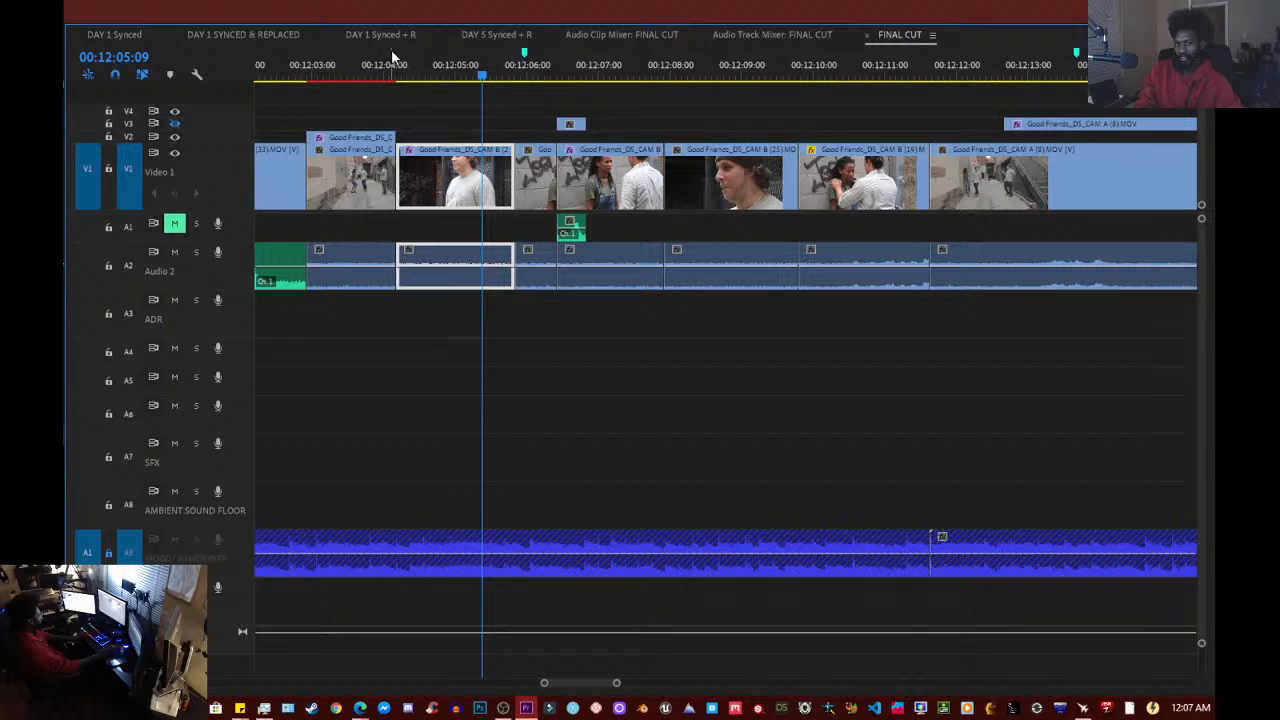
left_click(414, 66)
key("space")
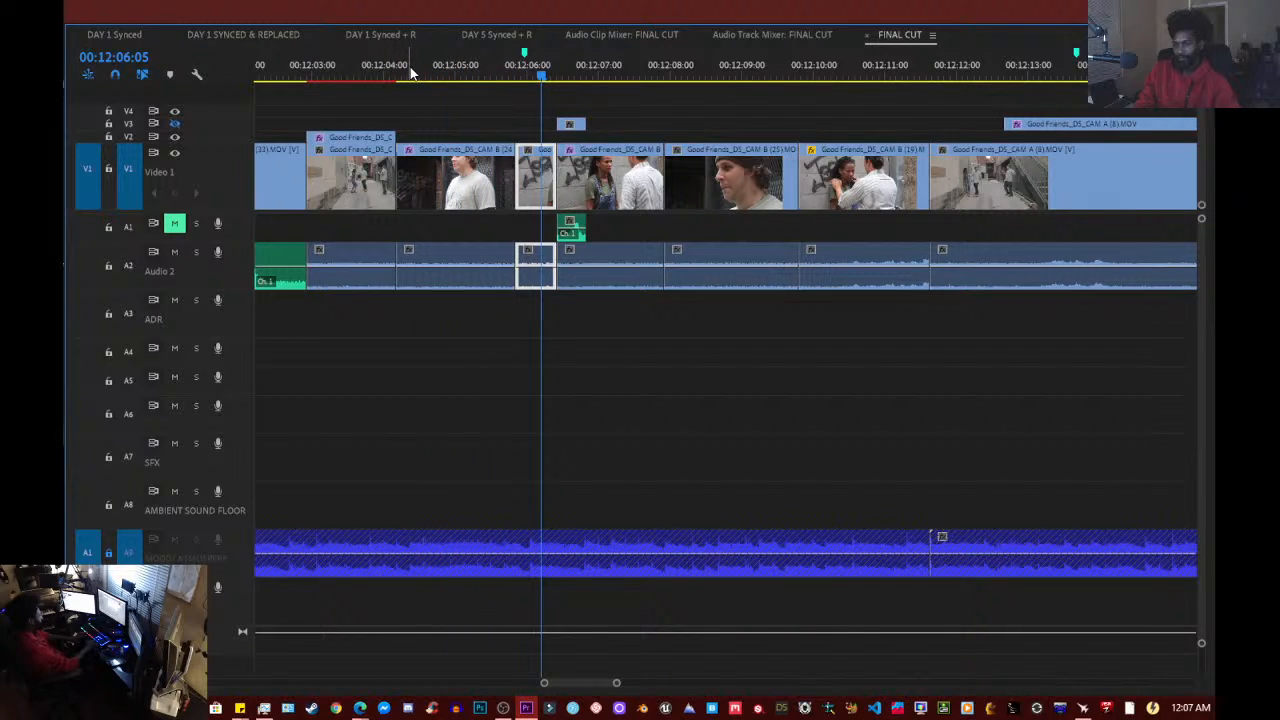
- Trim the end of the CAM B (24) clip to 00:12:05:16 and close the gap before the graffiti wall shot
key("Left")
key("Left")
key("Left")
key("Left")
key("Left")
key("Left")
key("Left")
key("Left")
key("Left")
key("Left")
key("Left")
key("Left")
key("Left")
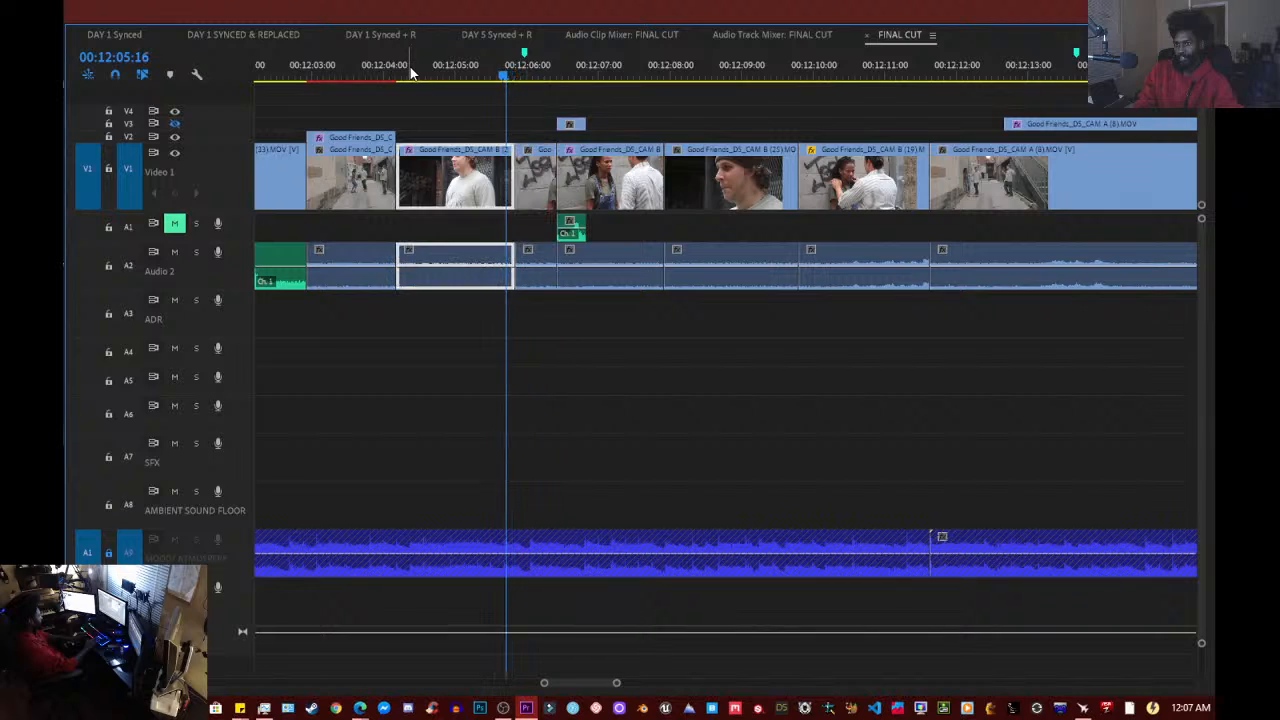
key("Left")
key("Left")
key("Left")
key("Left")
key("Left")
key("Left")
key("Right")
key("Right")
key("Right")
key("Right")
key("Right")
key("Right")
key("Right")
key("Left")
key("Left")
key("Right")
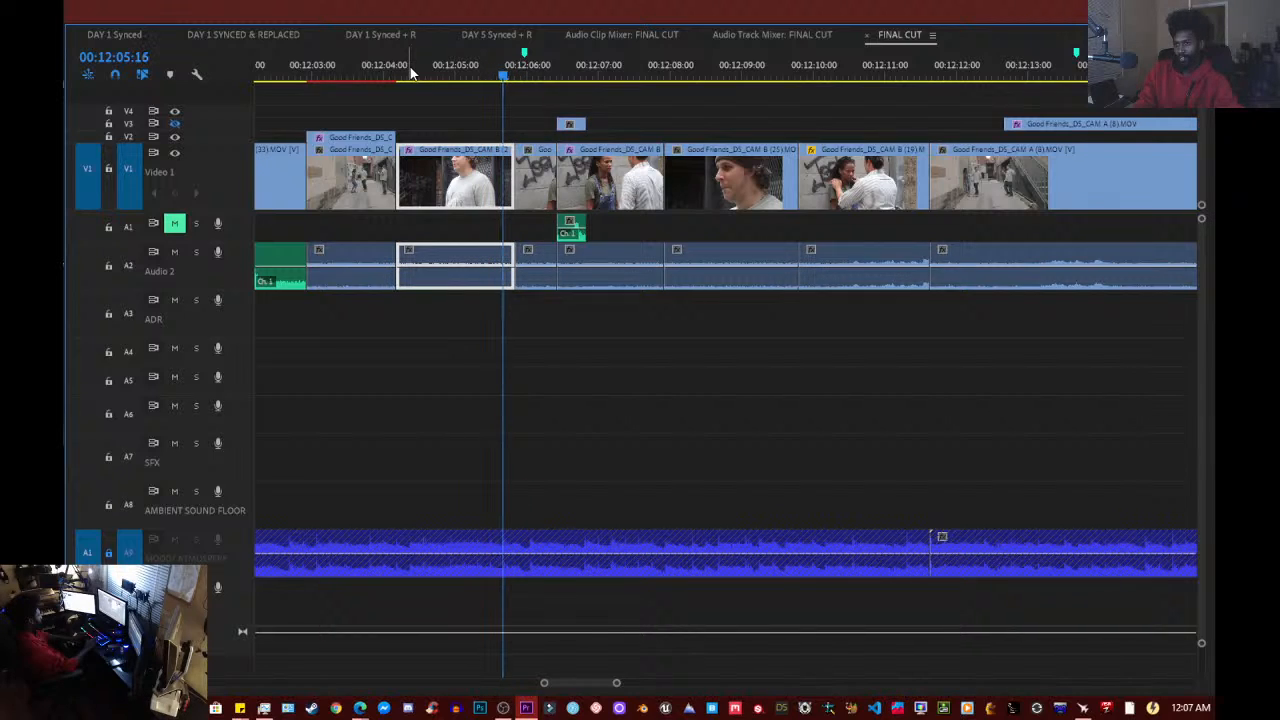
key("Right")
left_click_drag(507, 152, 501, 160)
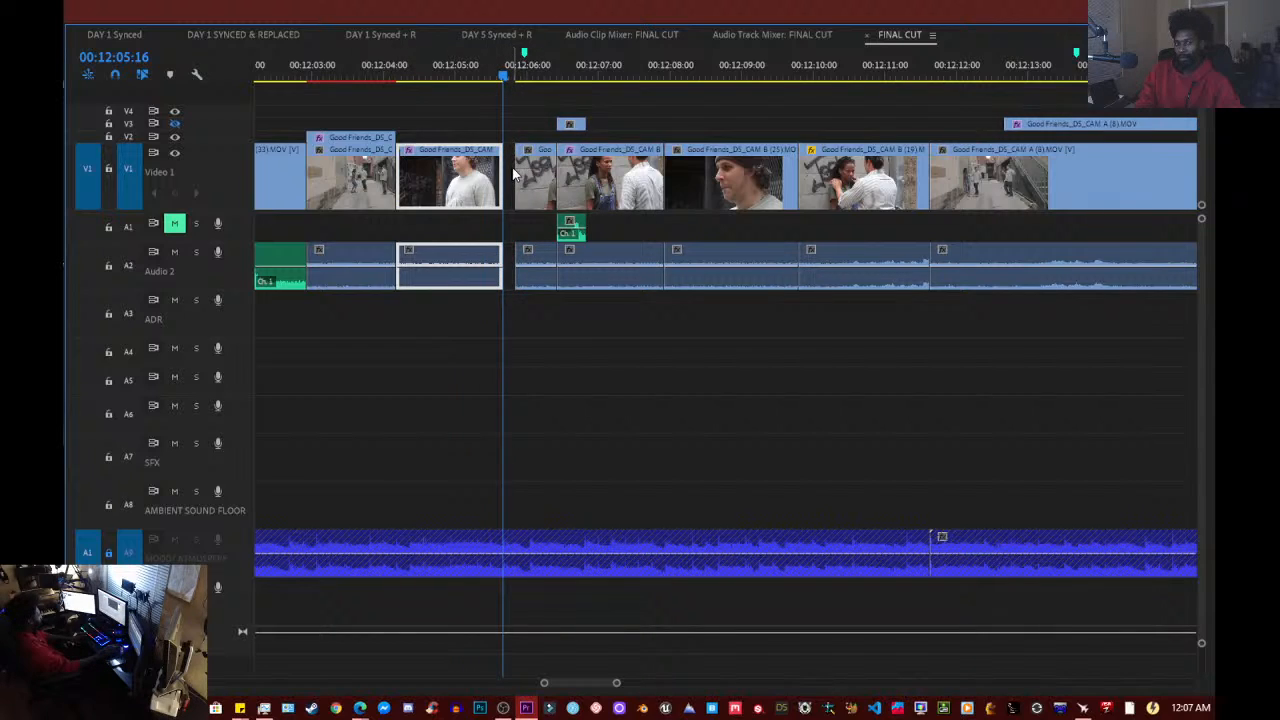
left_click(512, 172)
key("Delete")
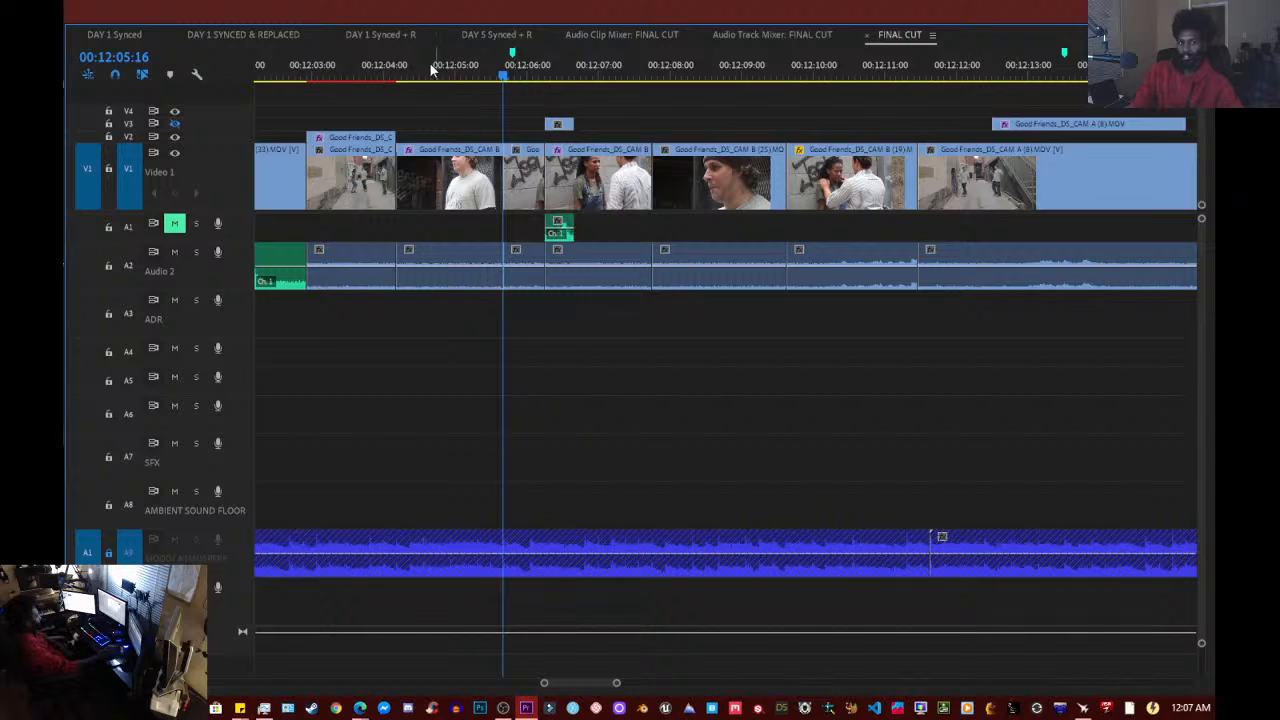
- Play the newly trimmed cut from 00:12:04:06 into the graffiti wall shot, then scrub back to around 00:12:05:18
left_click(403, 72)
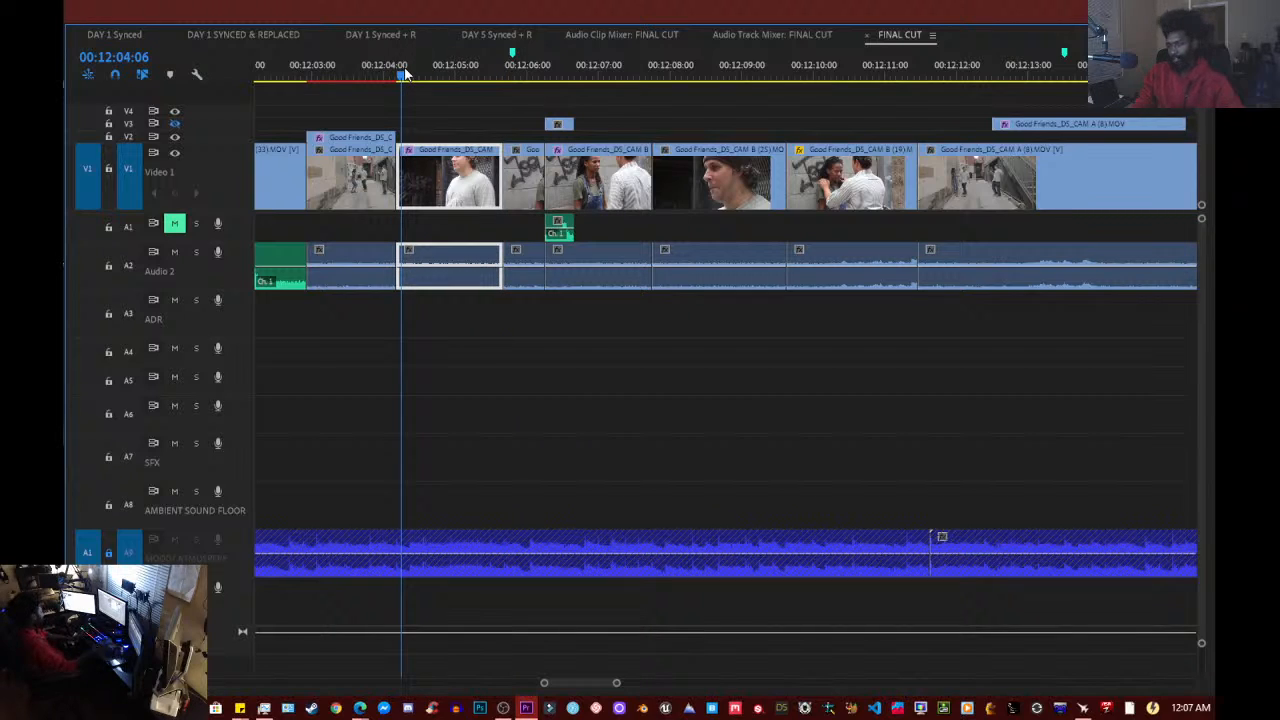
key("space")
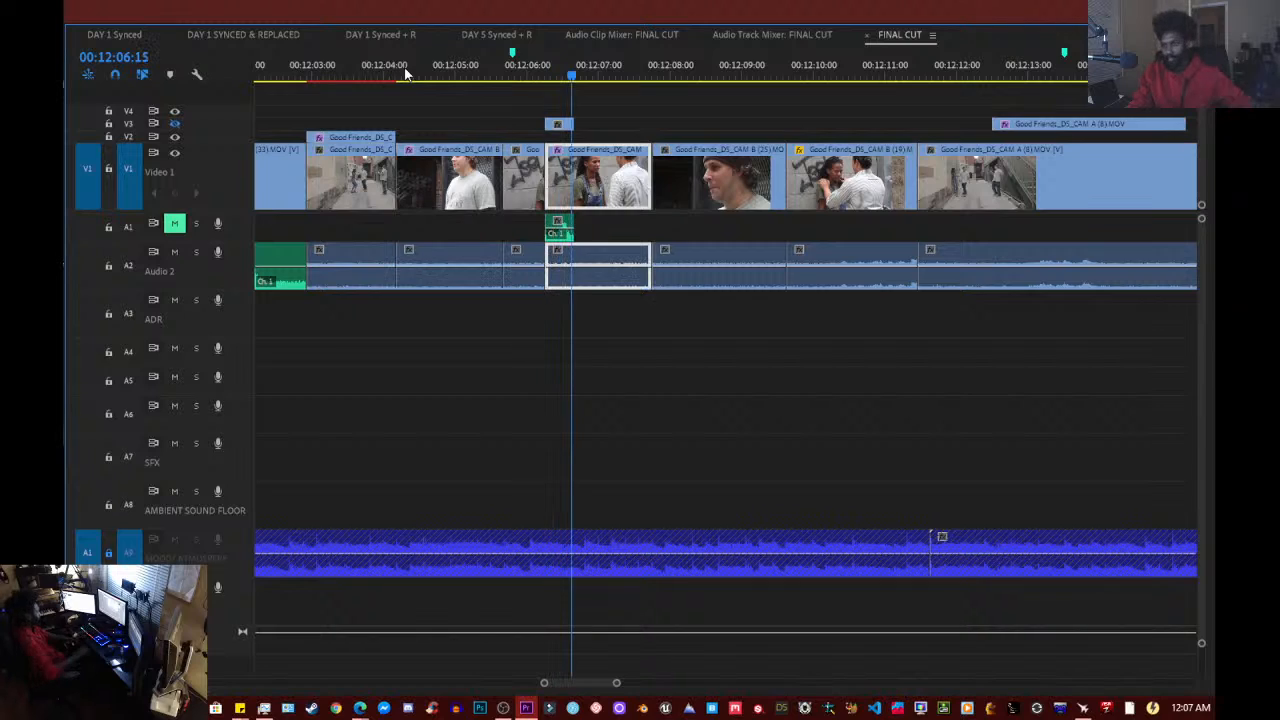
left_click(548, 72)
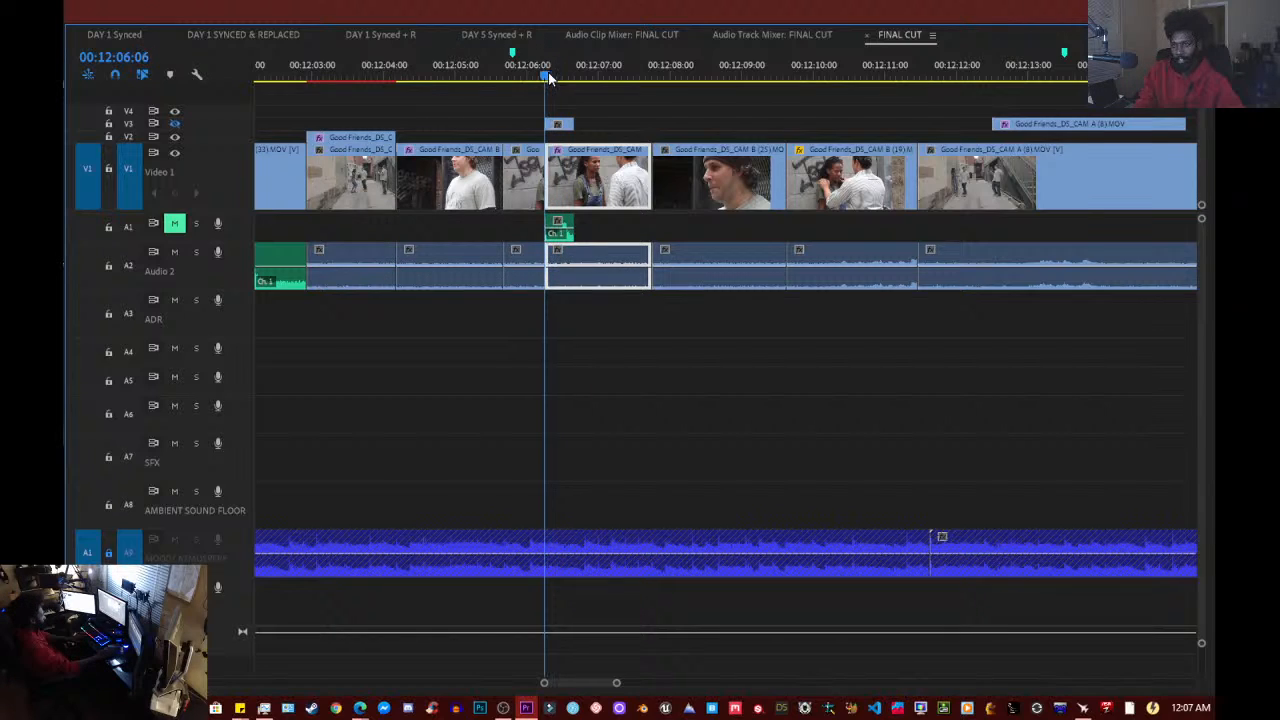
left_click_drag(548, 79, 508, 74)
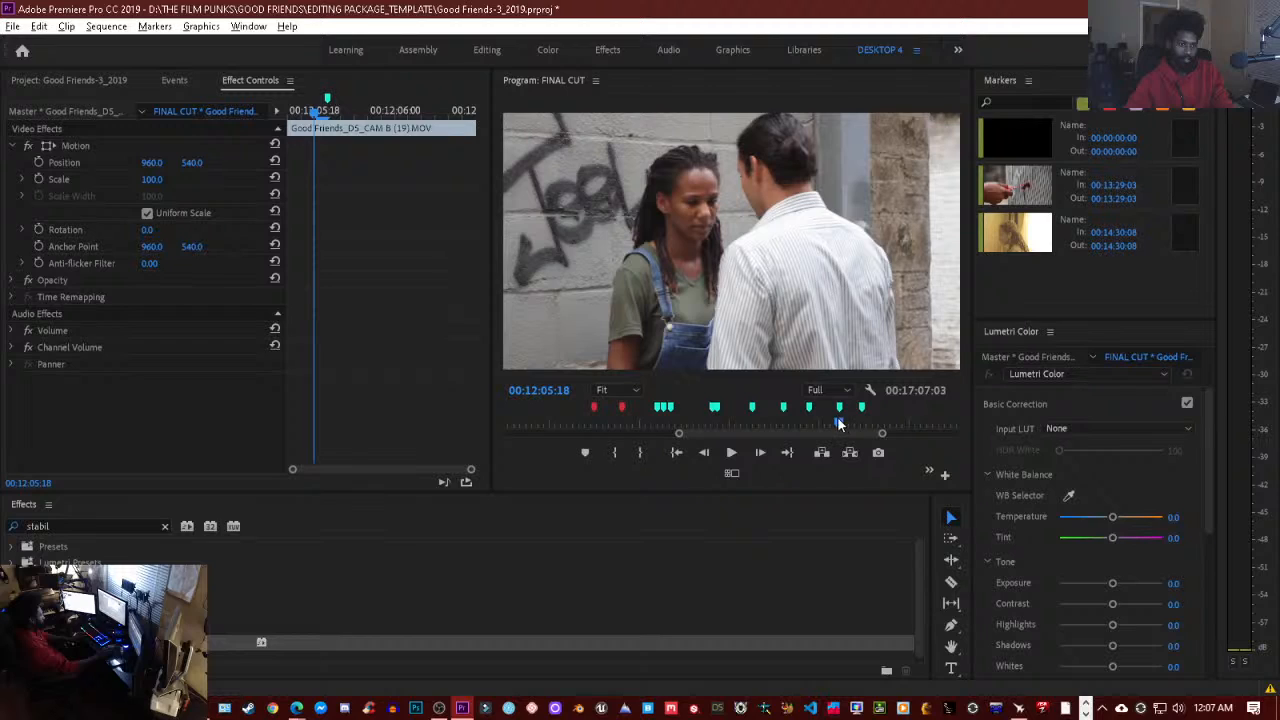
- Replay the CAM B (24) clip of the man in the beanie up to the start of the graffiti wall shot
left_click(827, 335)
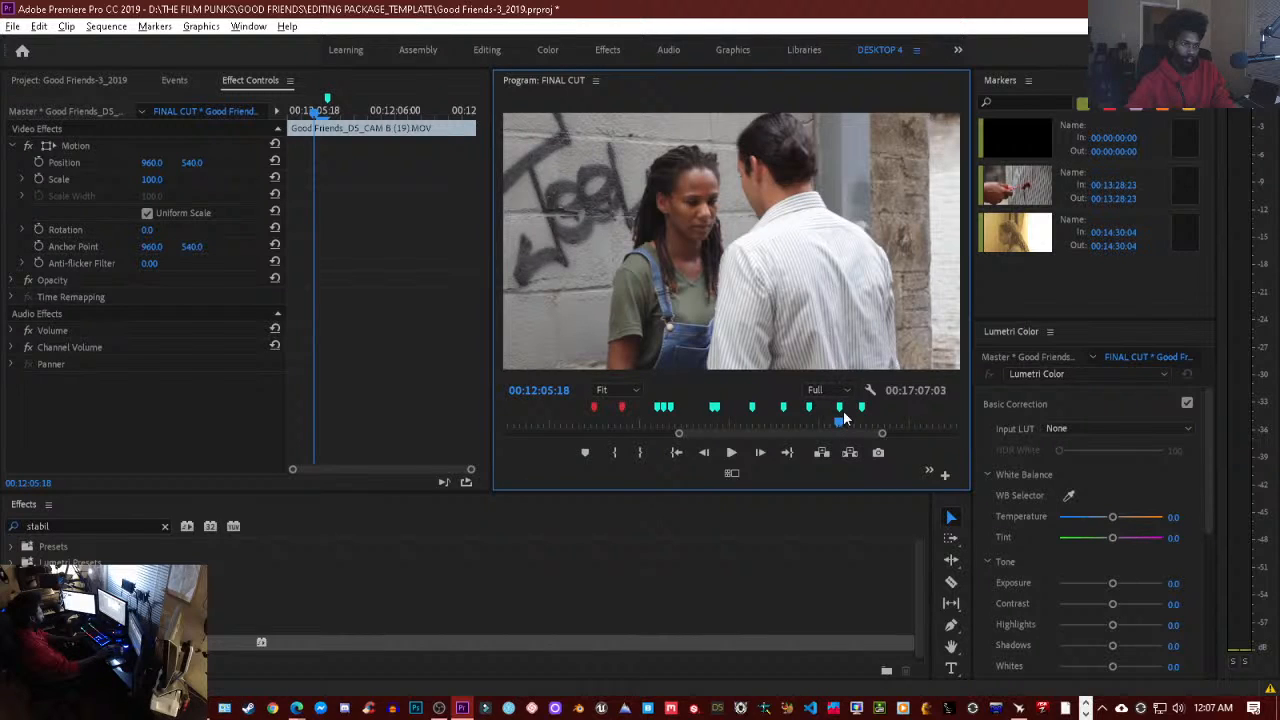
key("Up")
key("Up")
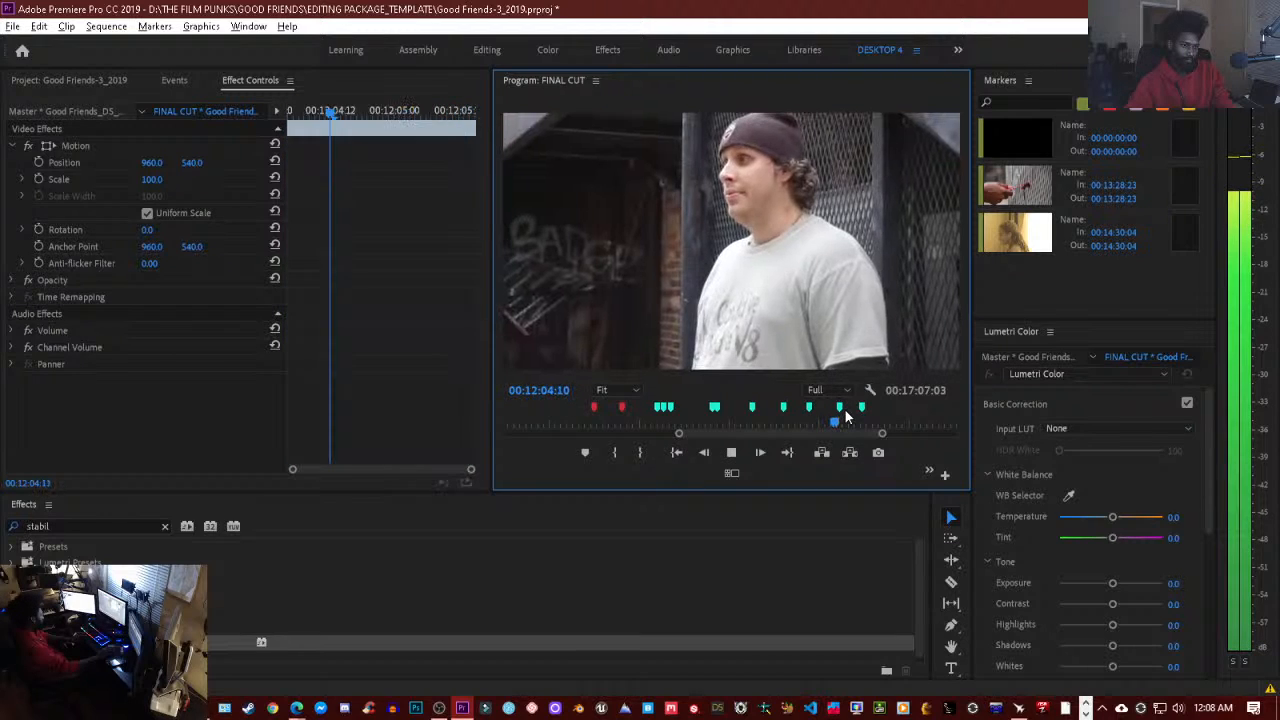
key("space")
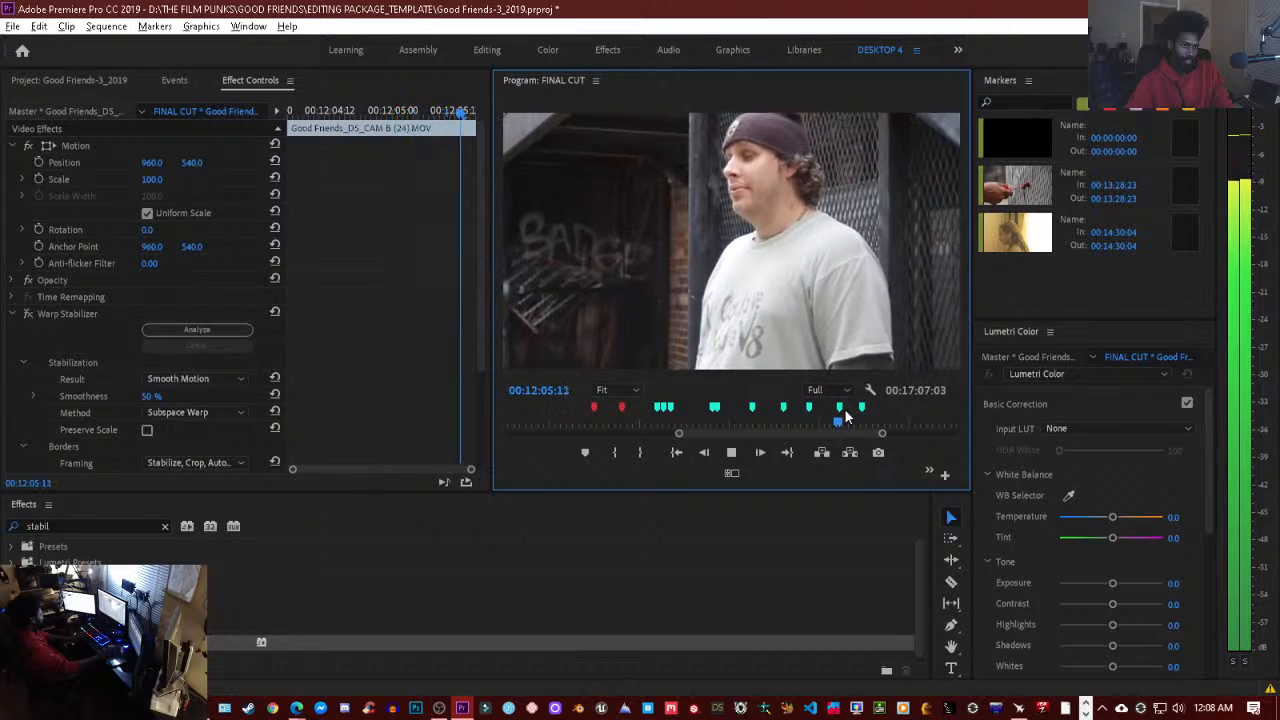
key("space")
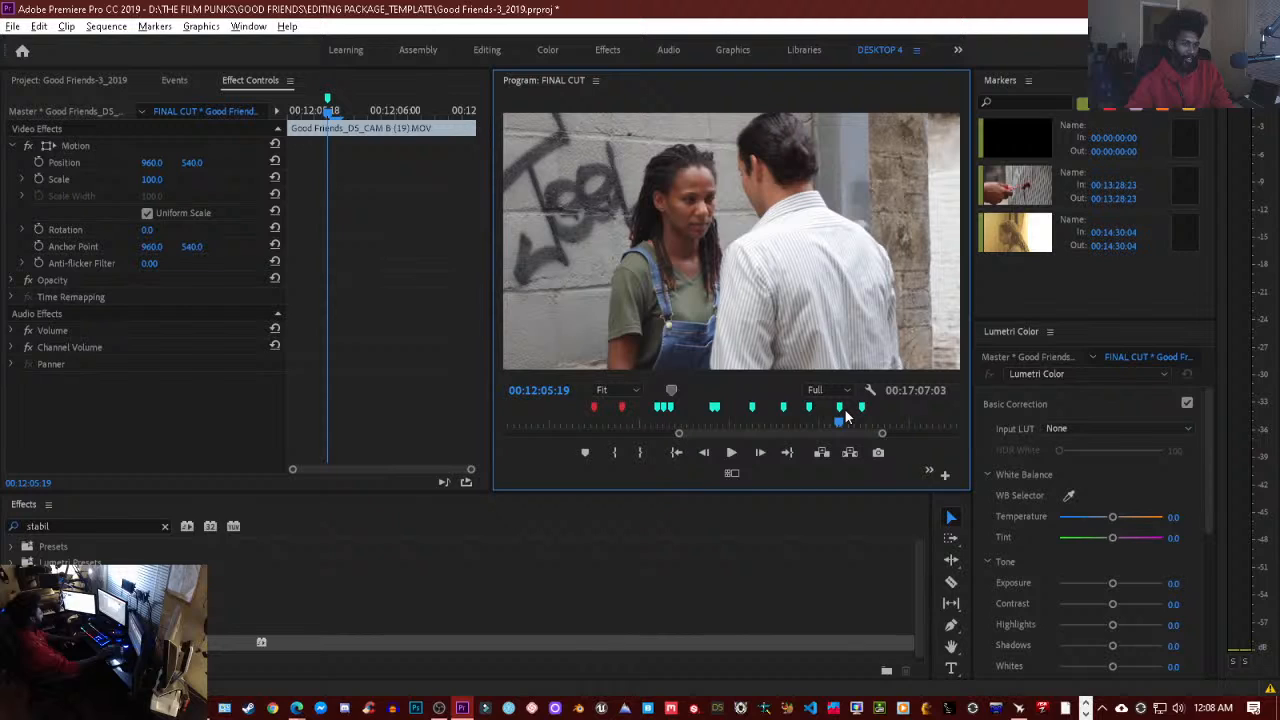
- Review the cut from the alley wide shot at 00:12:02:22 into the man in the beanie, stopping at 00:12:04:17
key("Up")
key("Up")
key("Up")
key("Up")
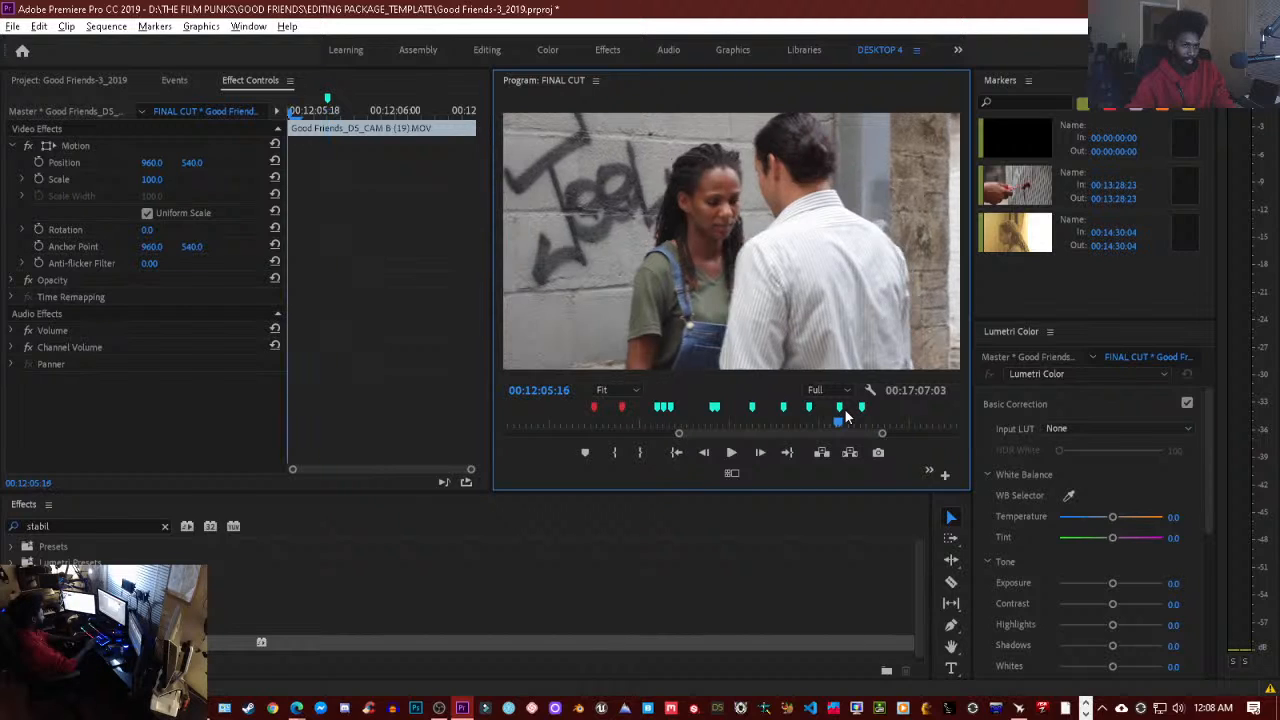
key("space")
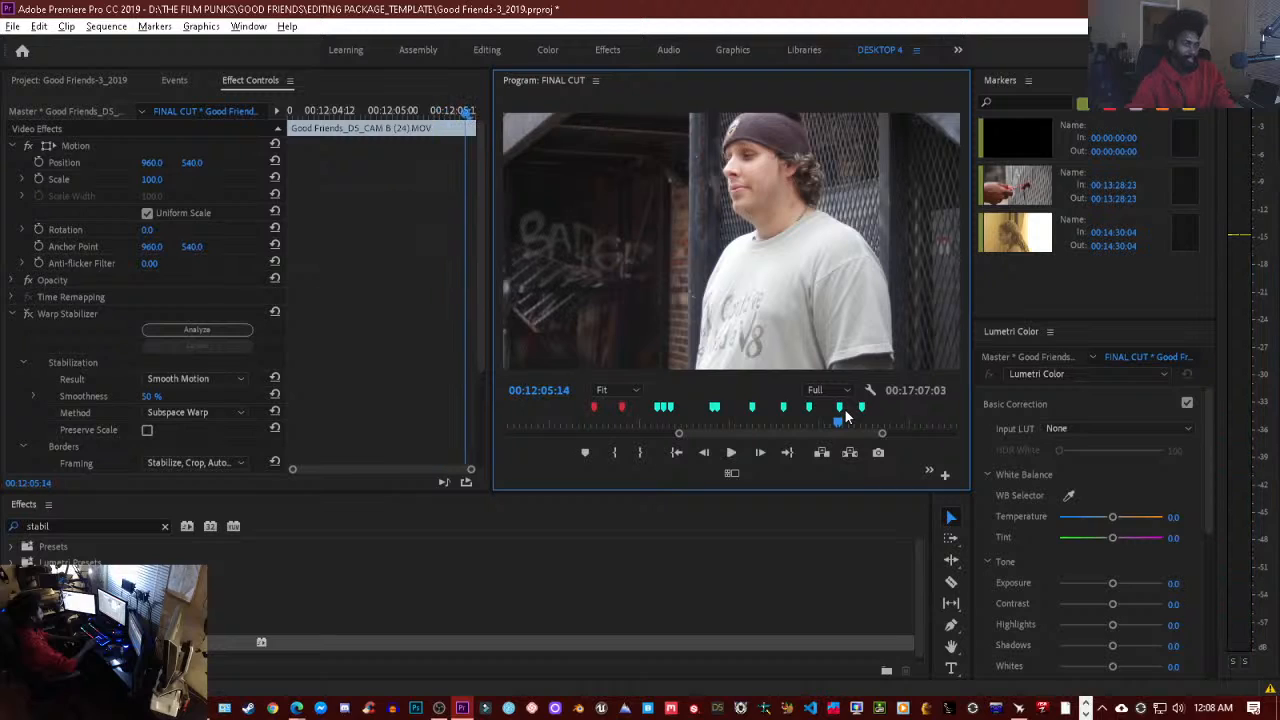
key("space")
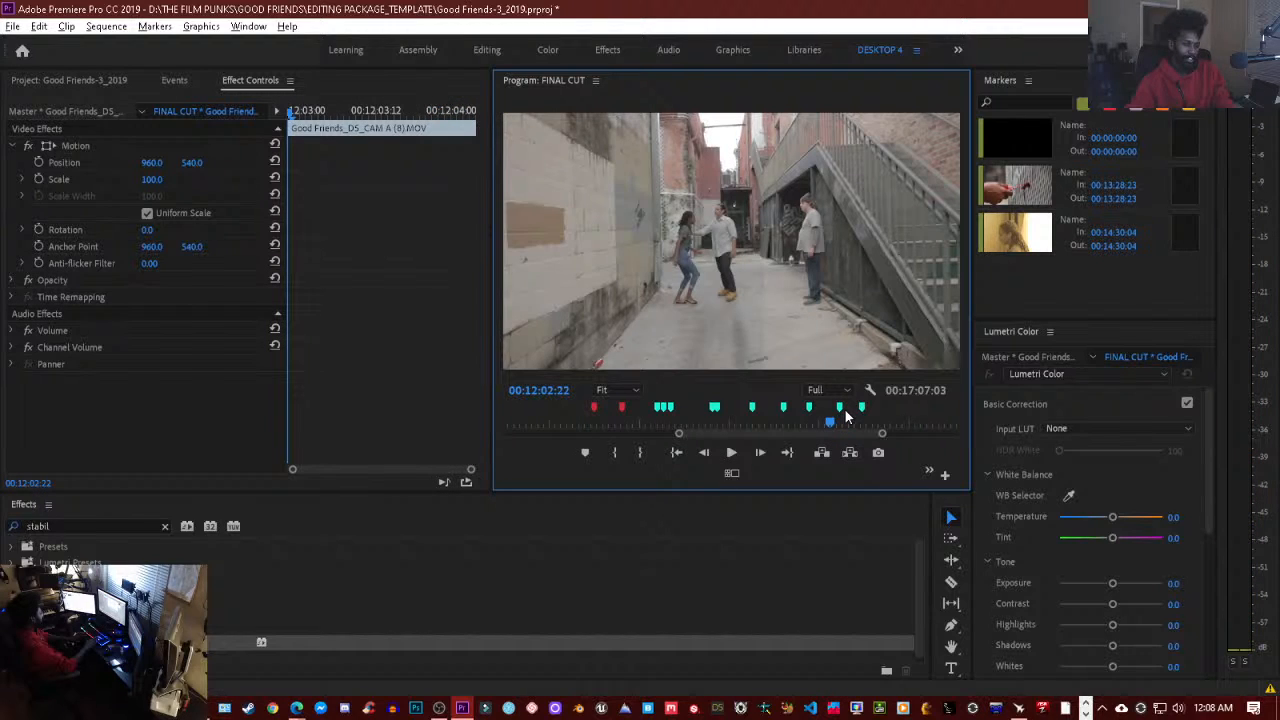
key("space")
key("space")
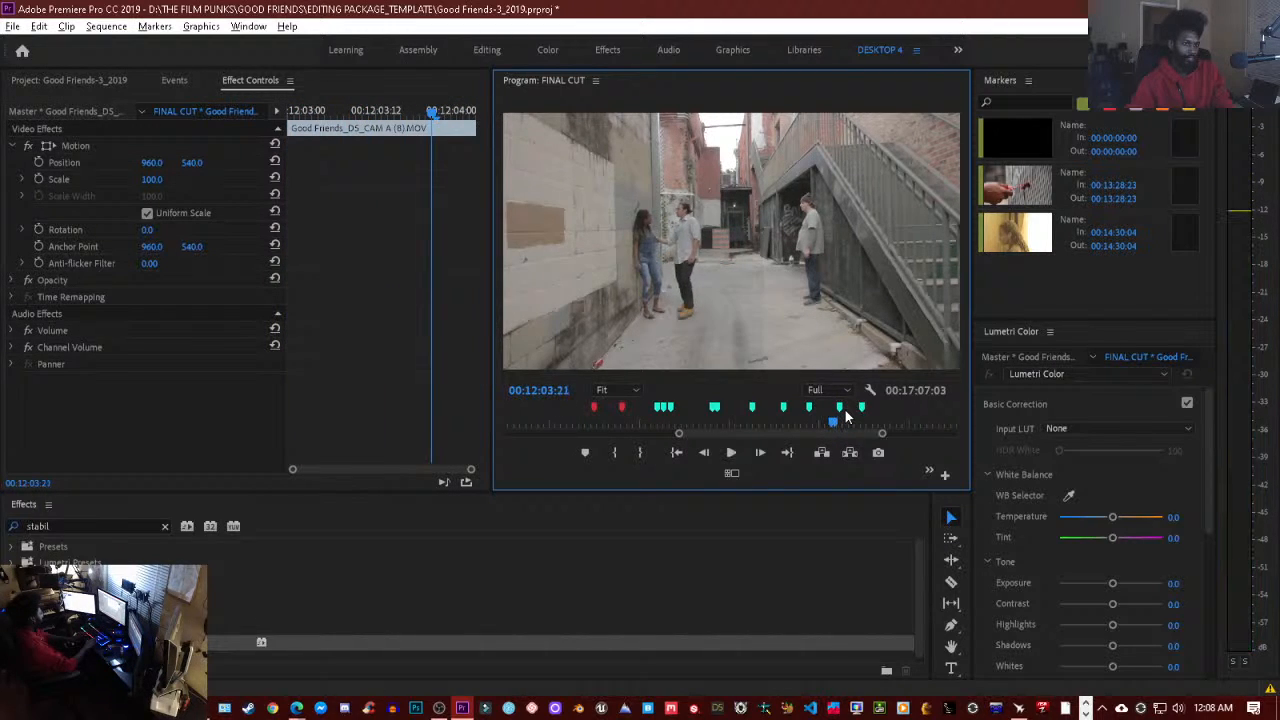
key("space")
key("space")
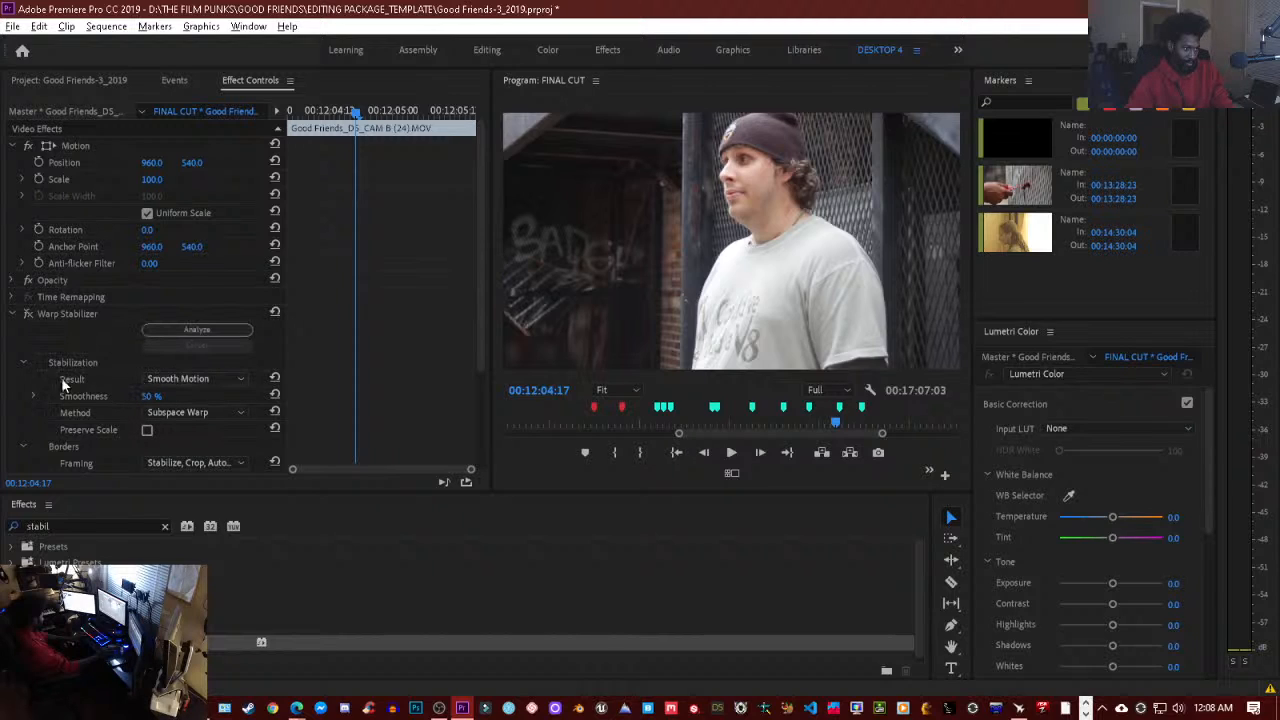
- Toggle Warp Stabilizer on the CAM B (24) clip, change its stabilization method and replay the cut from 00:12:03:23
left_click(29, 313)
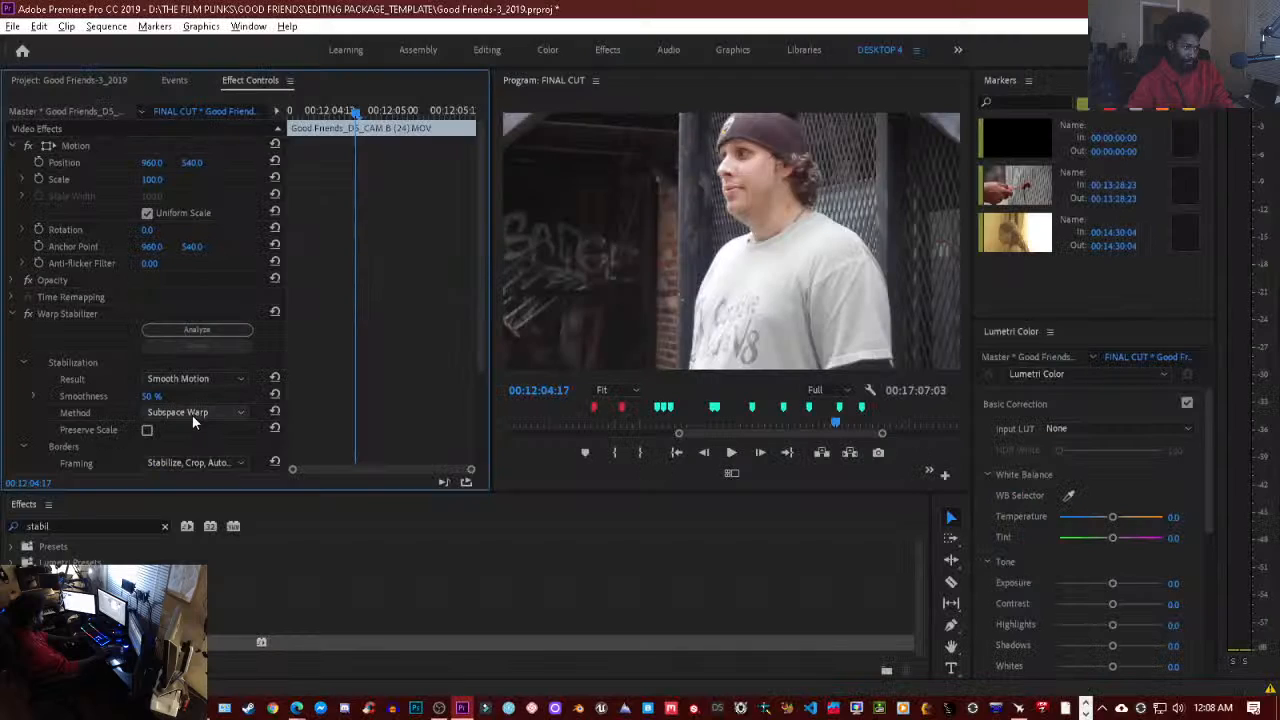
left_click(193, 418)
left_click(206, 435)
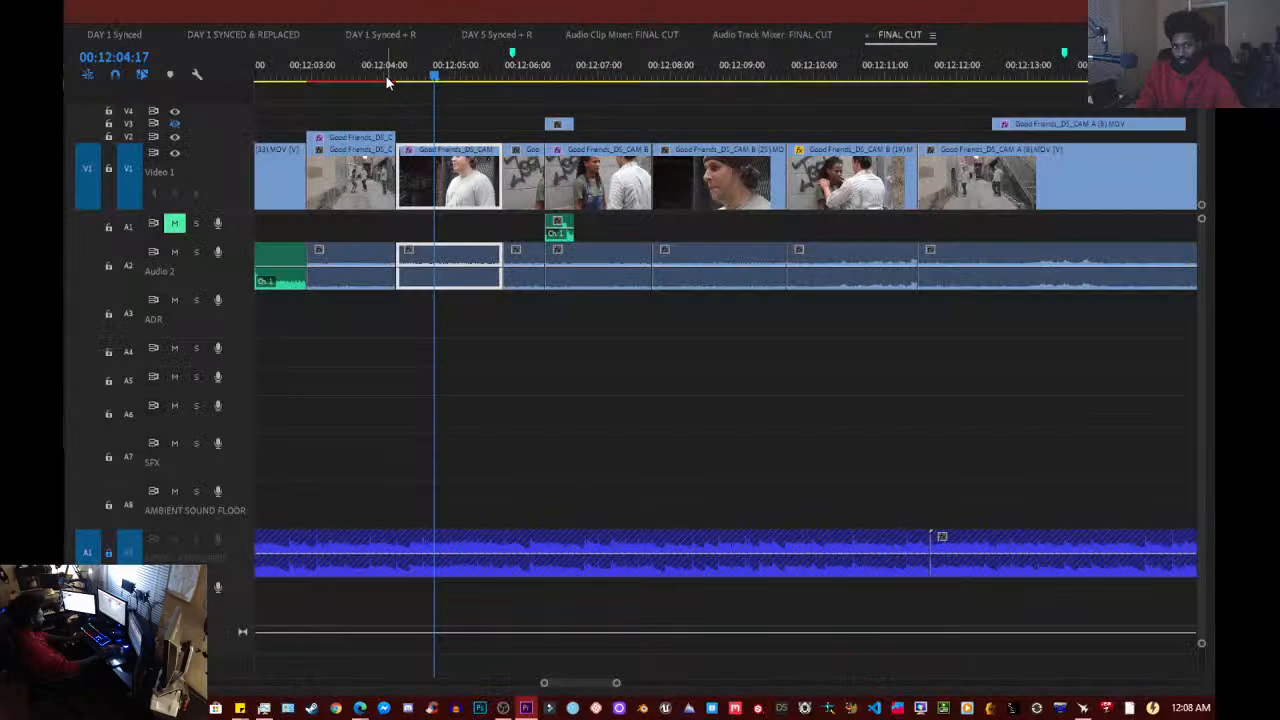
left_click(383, 71)
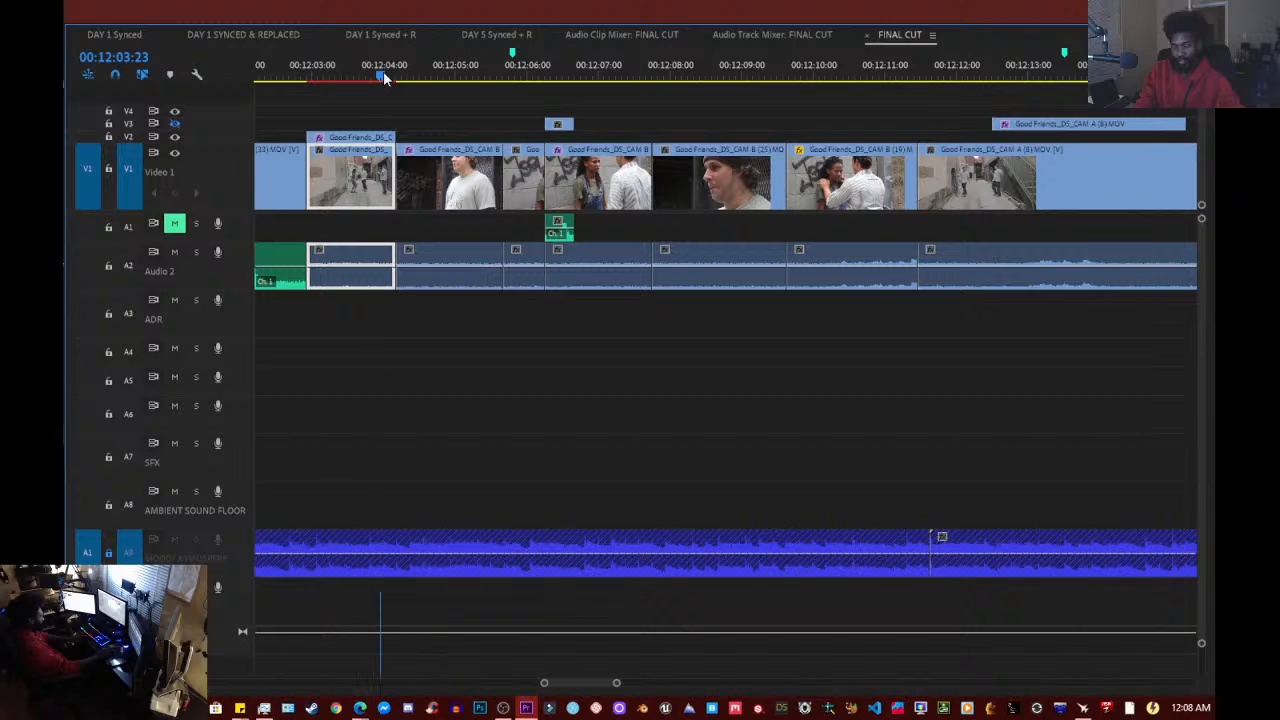
key("space")
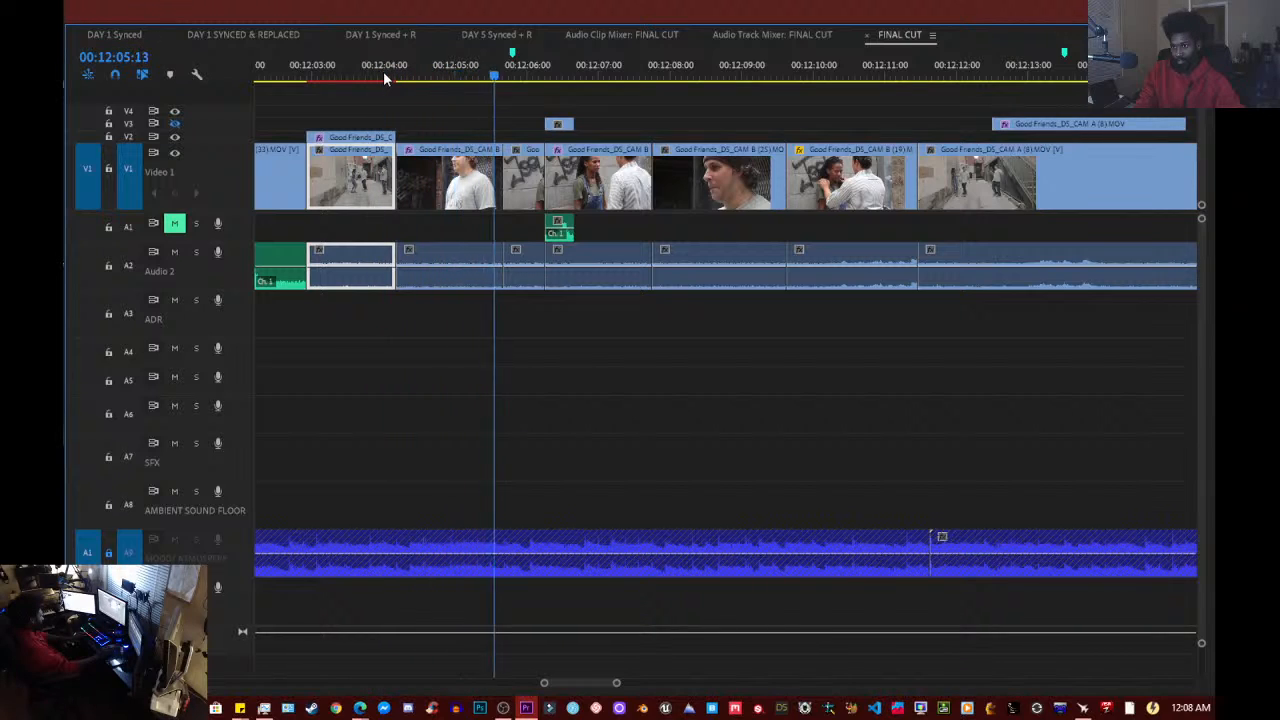
key("space")
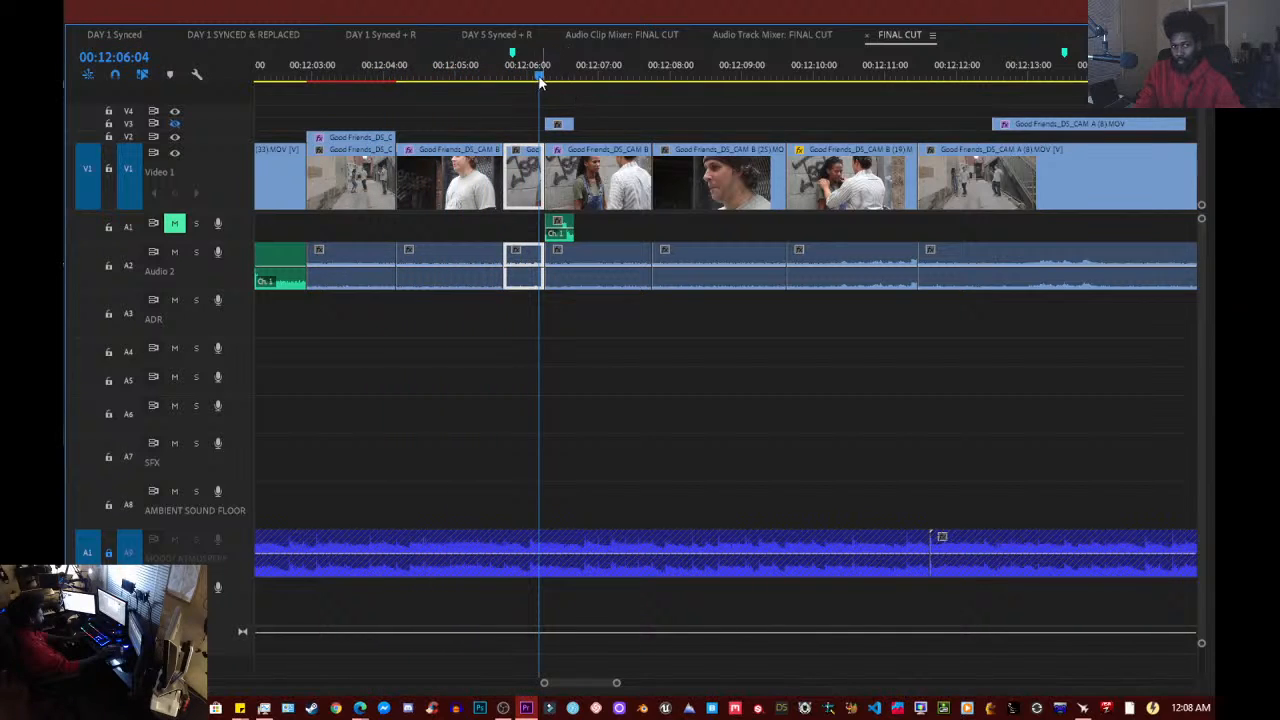
- Set the Warp Stabilizer method to Position on the CAM B (19) clip at 00:12:07:00 and run its analysis
left_click_drag(541, 76, 599, 78)
key("grave")
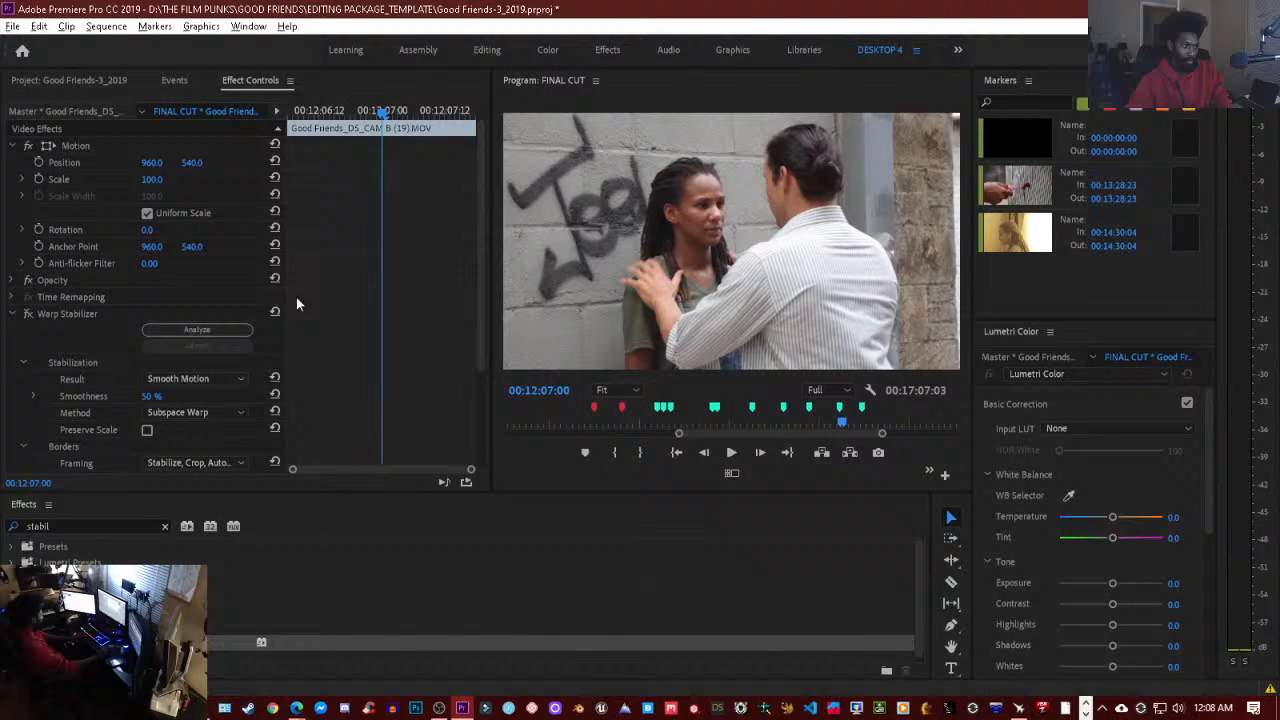
left_click(190, 410)
left_click(200, 432)
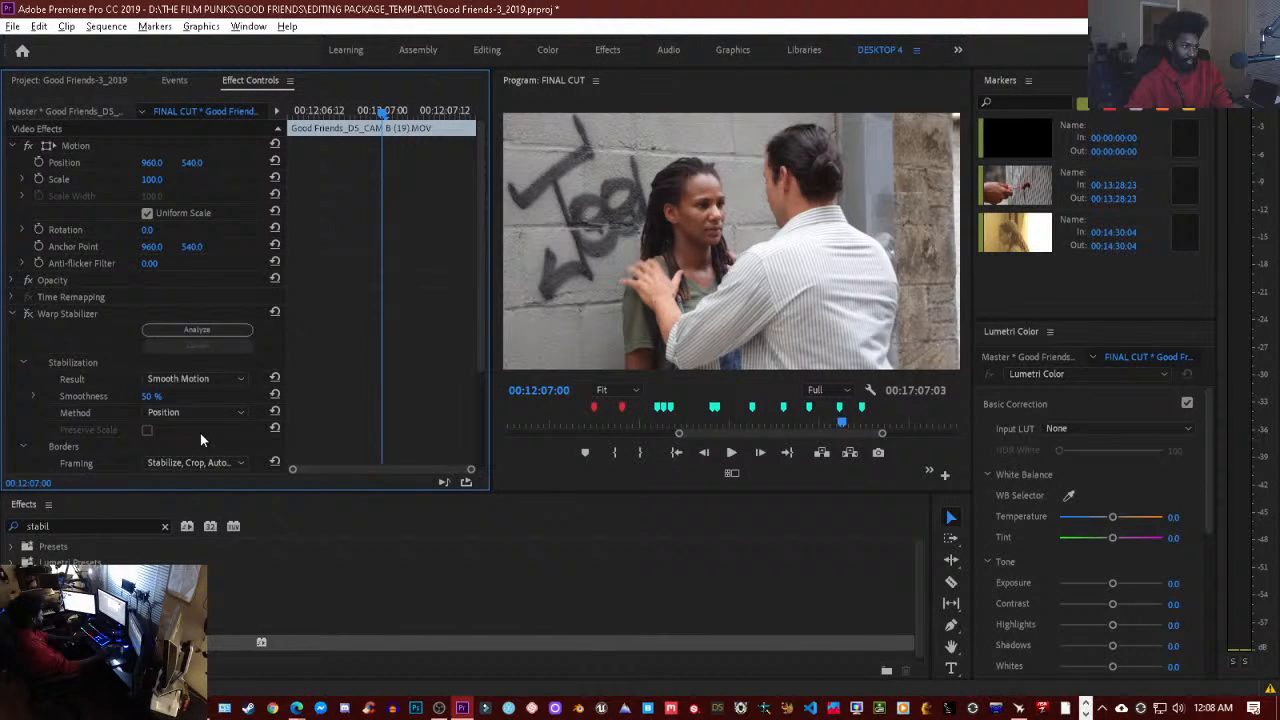
left_click(220, 327)
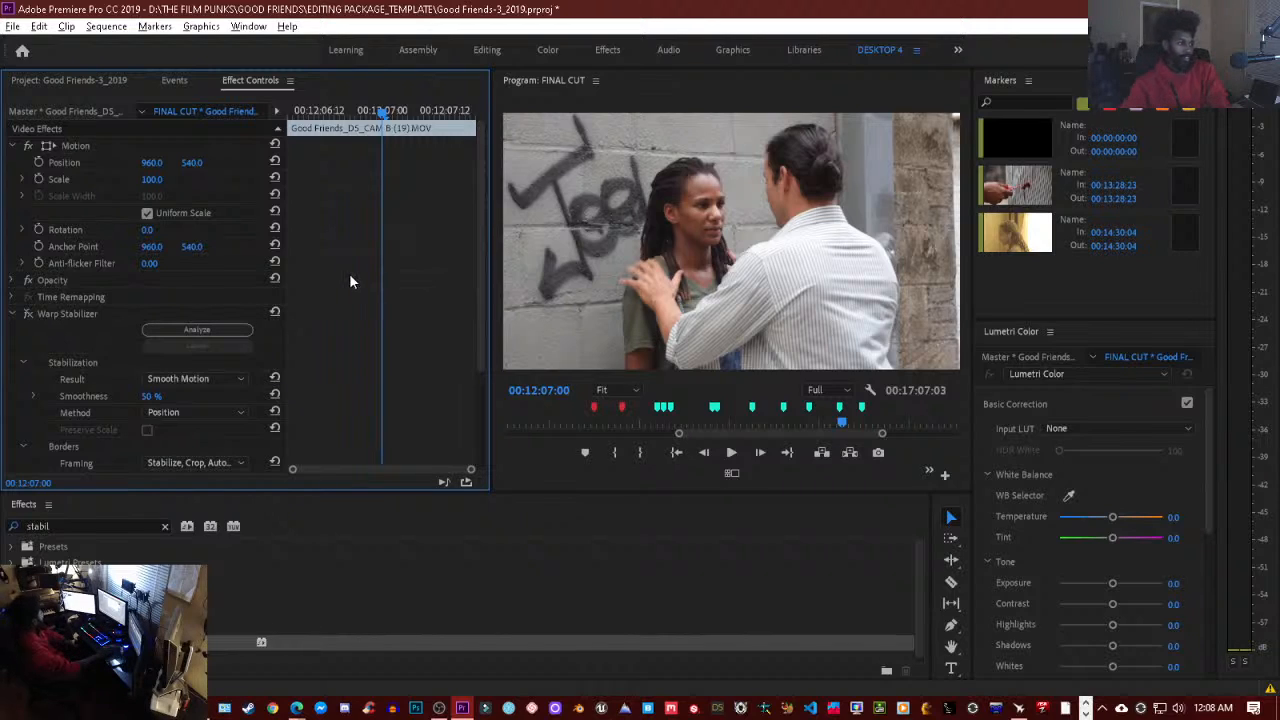
scroll(257, 349, "down", 2)
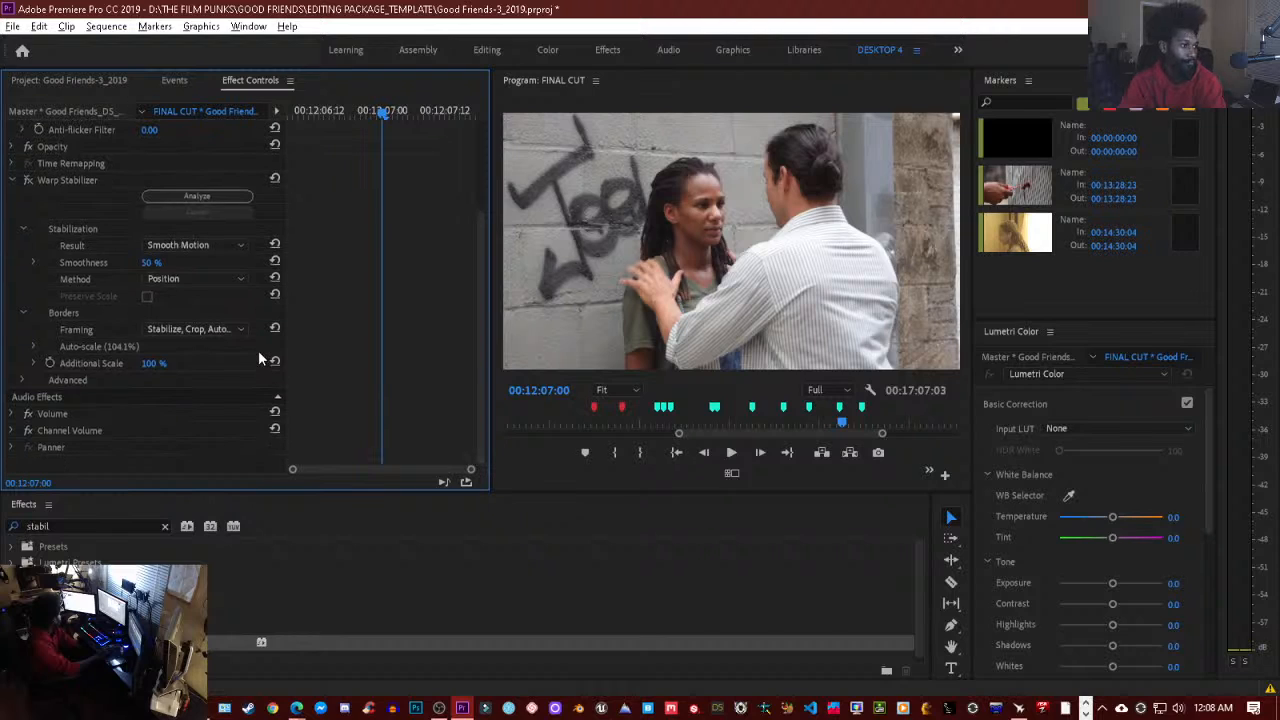
scroll(258, 350, "up", 2)
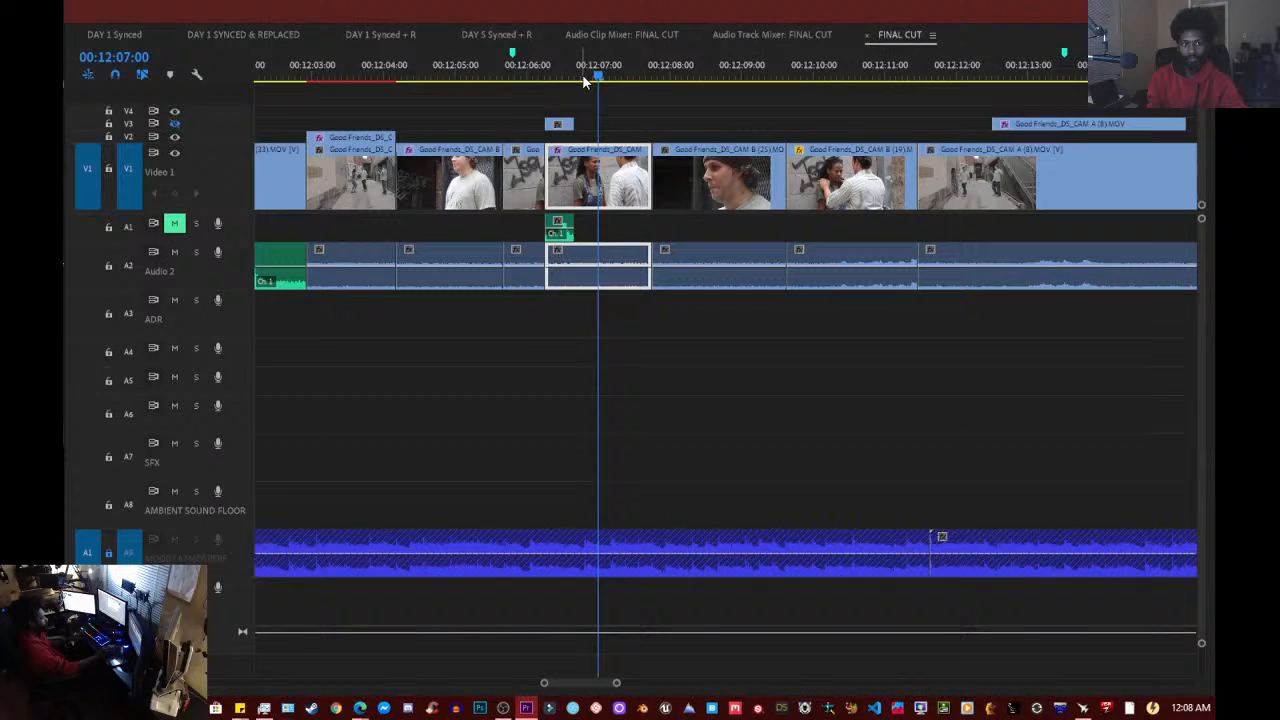
- Replay the cut from the man in the beanie into the graffiti wall shots in a maximized program monitor
left_click(519, 68)
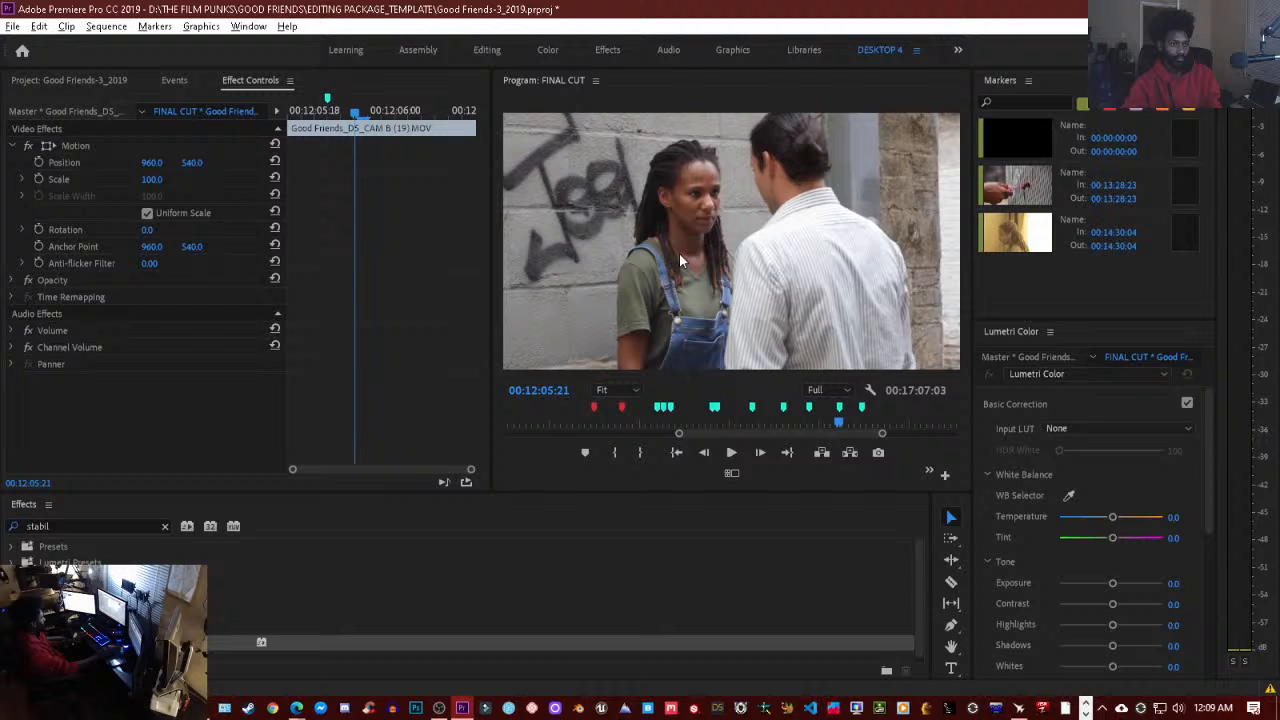
left_click(679, 253)
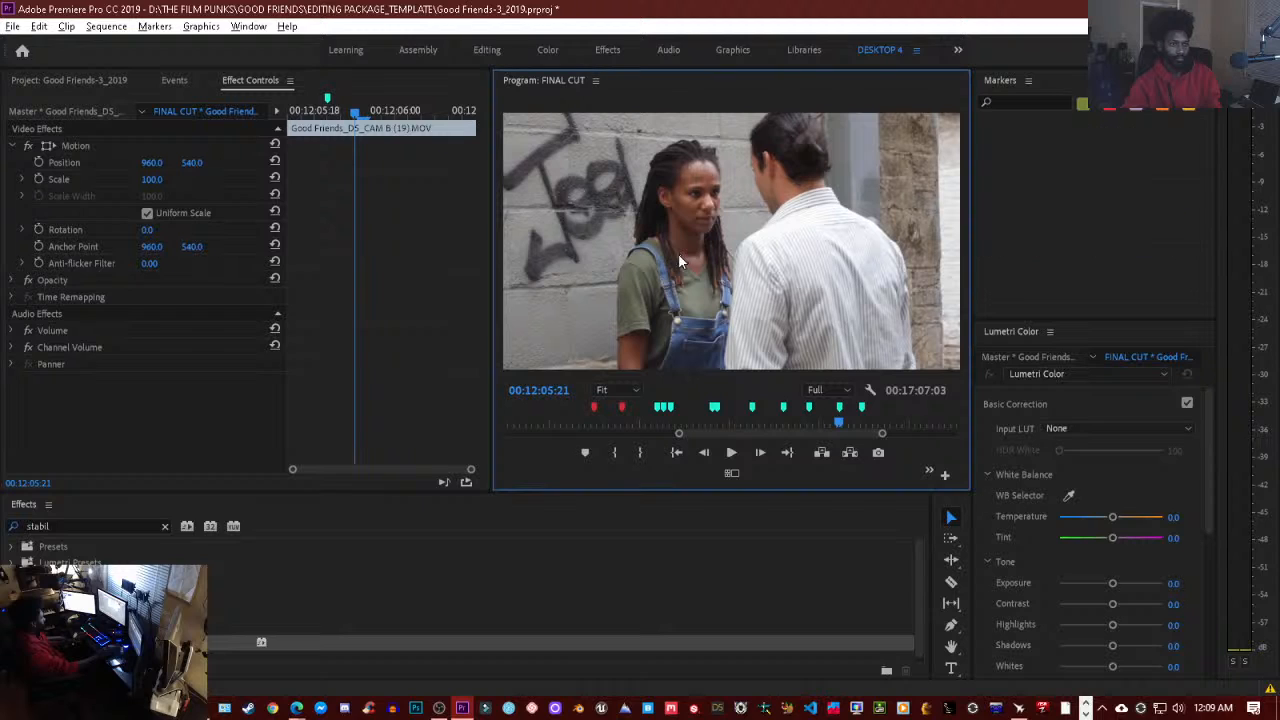
key("space")
key("grave")
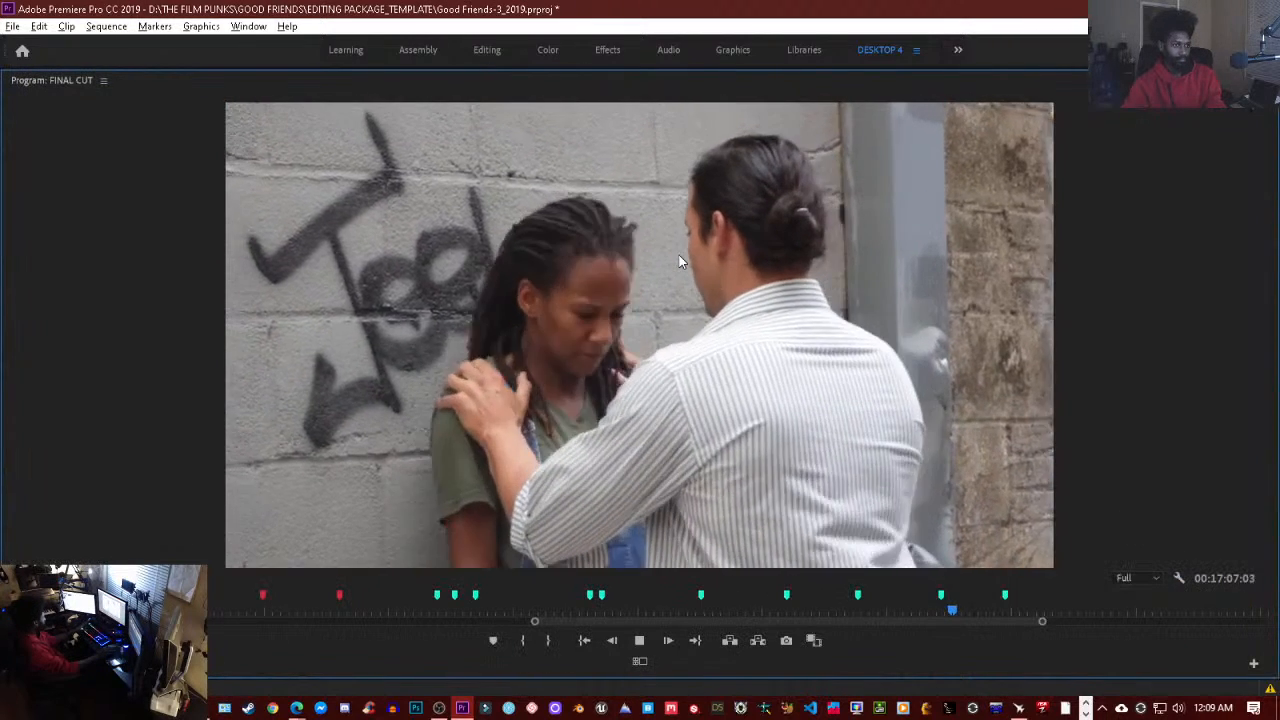
key("Up")
key("Up")
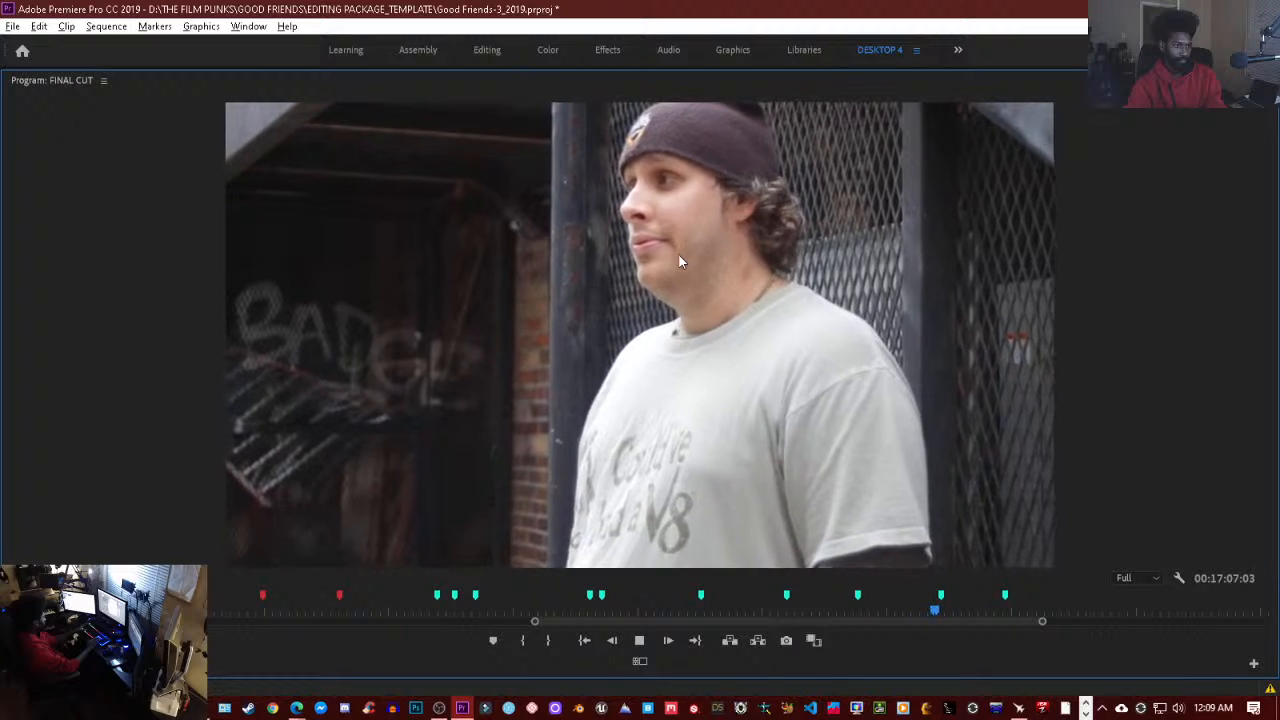
key("space")
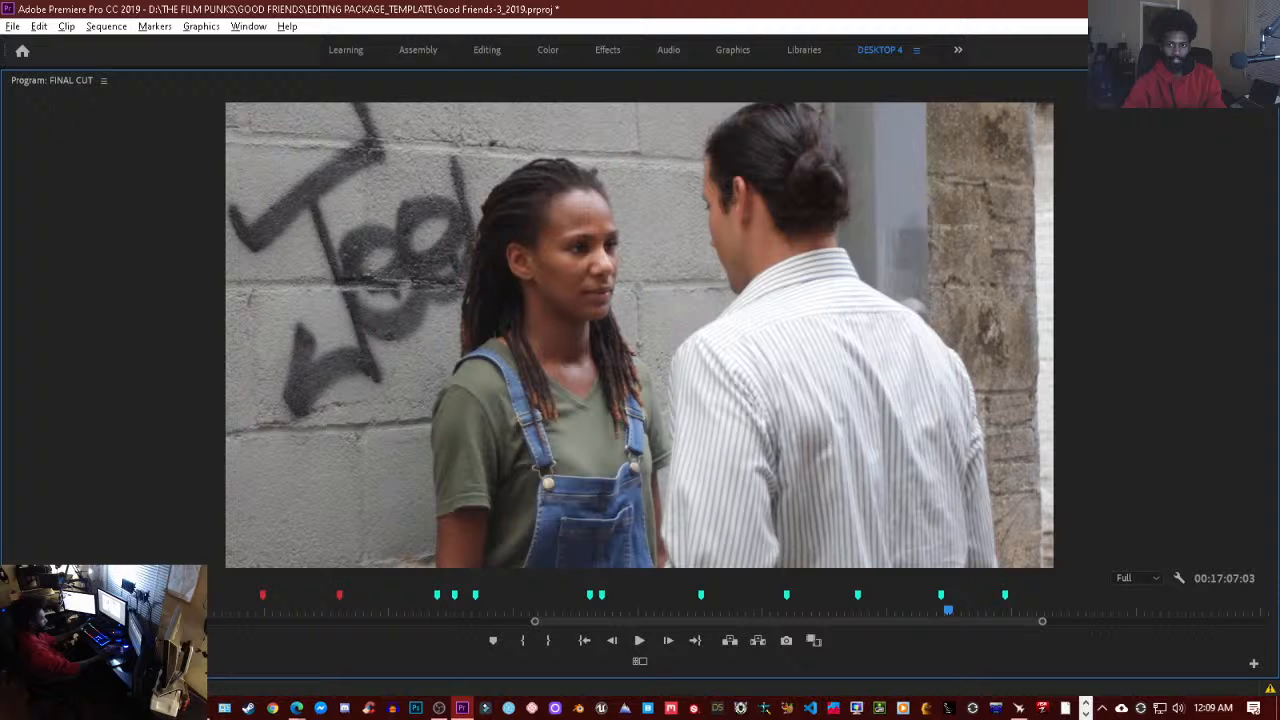
- Step frame by frame through the graffiti wall shots to compare the pair's movement, then restore the normal layout
key("Left")
key("Left")
key("Left")
key("Left")
key("Left")
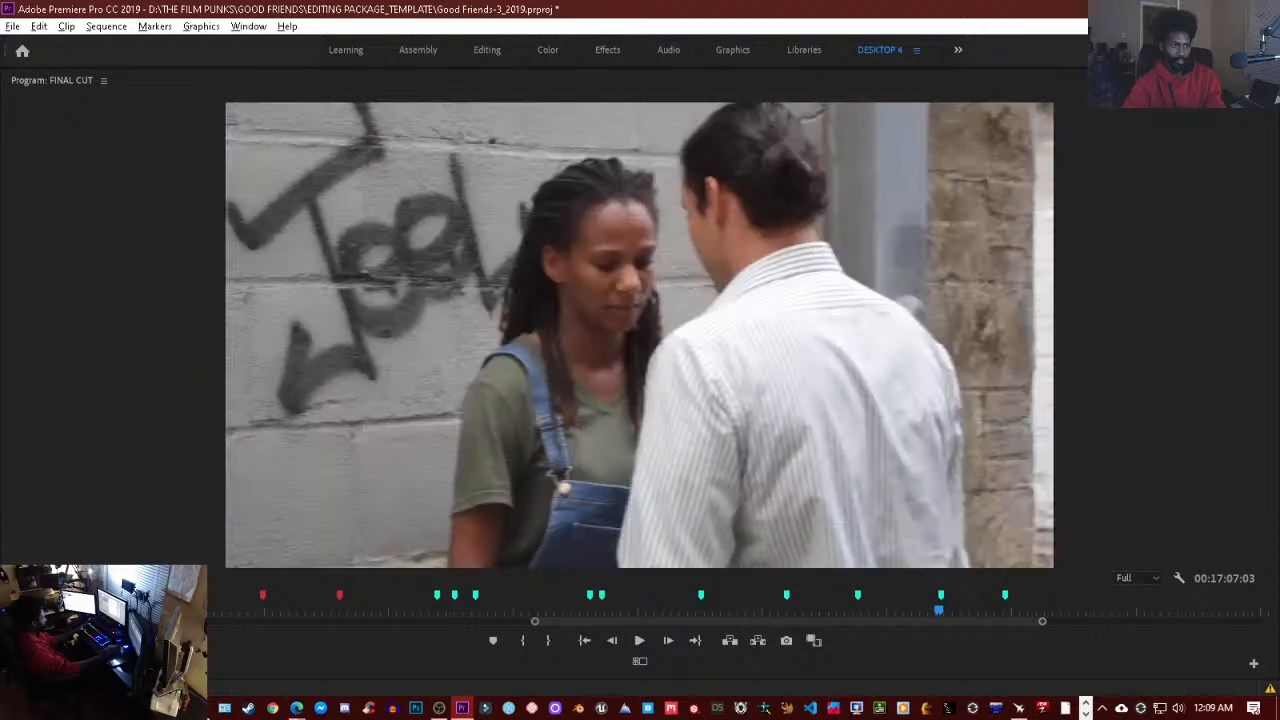
key("Right")
key("Right")
key("Right")
key("Right")
key("Right")
key("Right")
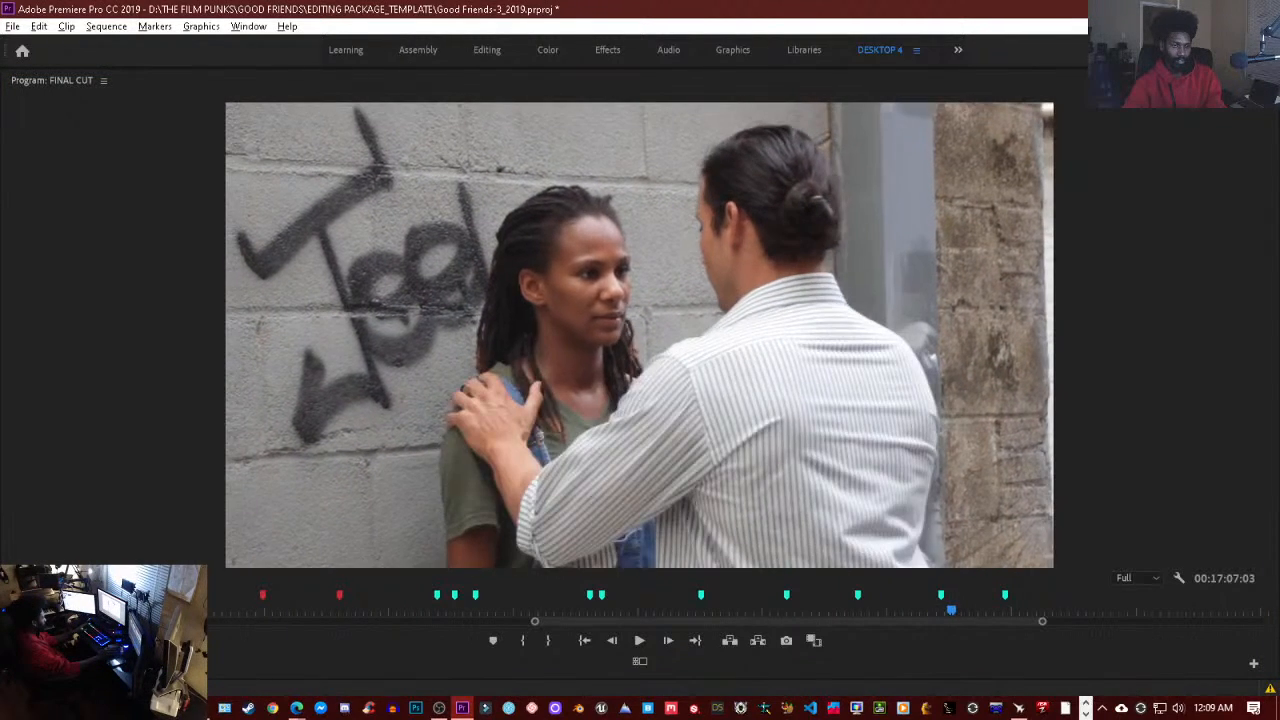
key("space")
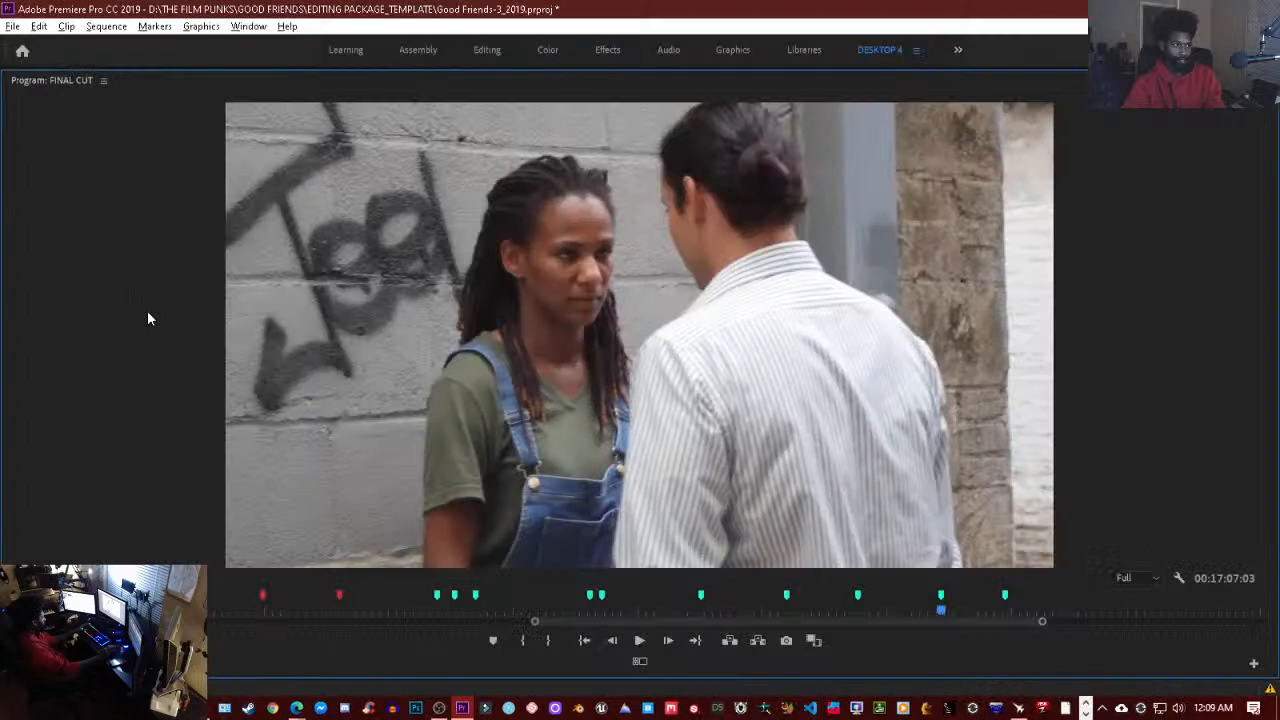
key("grave")
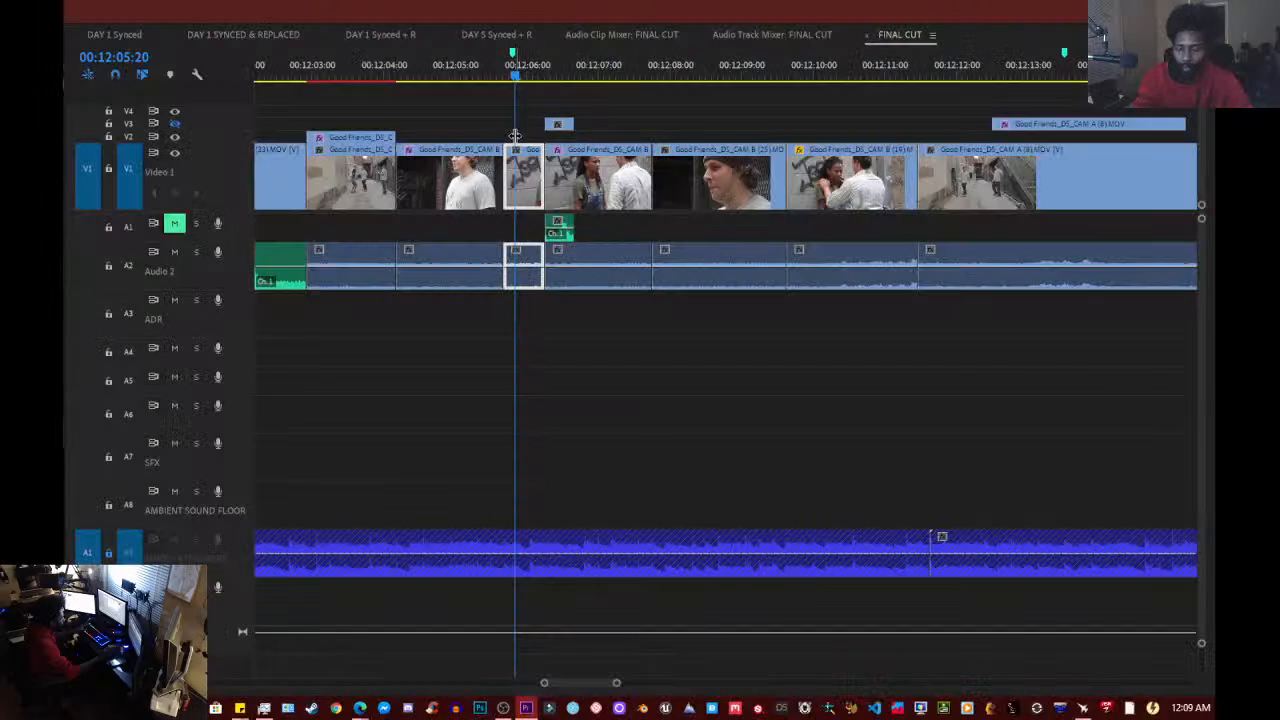
- Delete Warp Stabilizer from the CAM B (19) clip at 00:12:06:22 and go back to 00:12:05:23
left_click(593, 76)
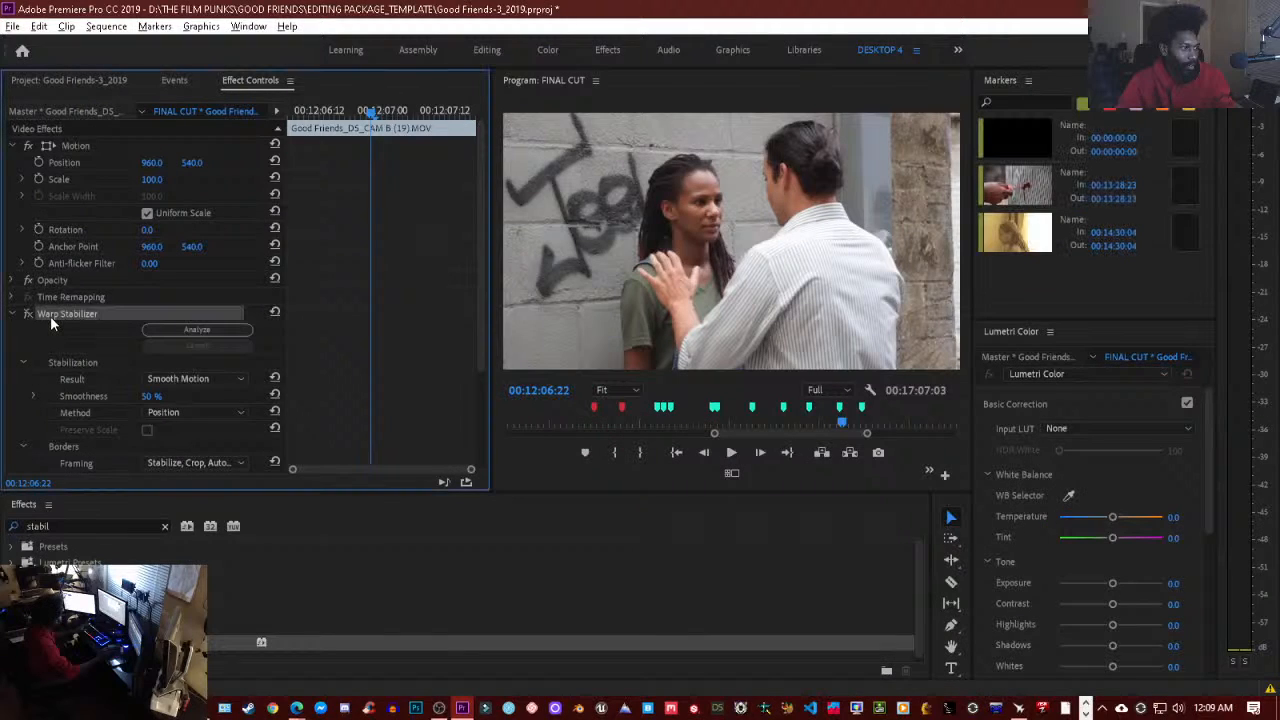
key("Delete")
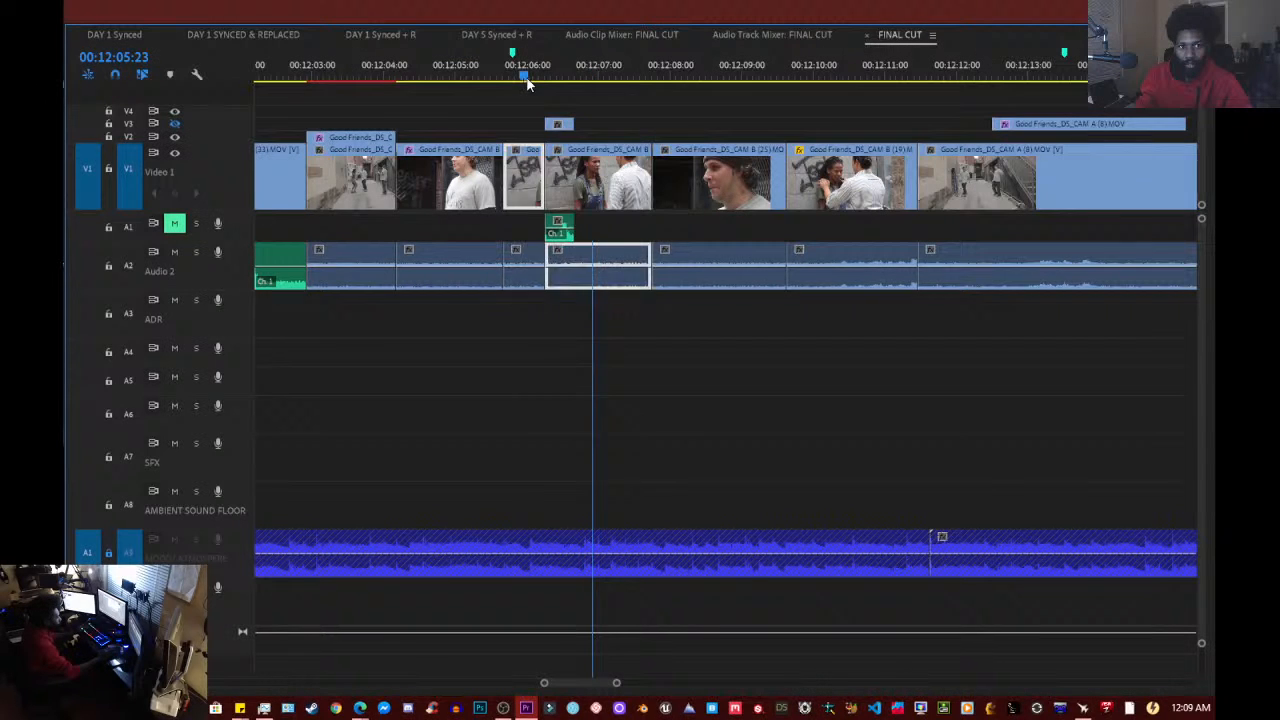
left_click(524, 76)
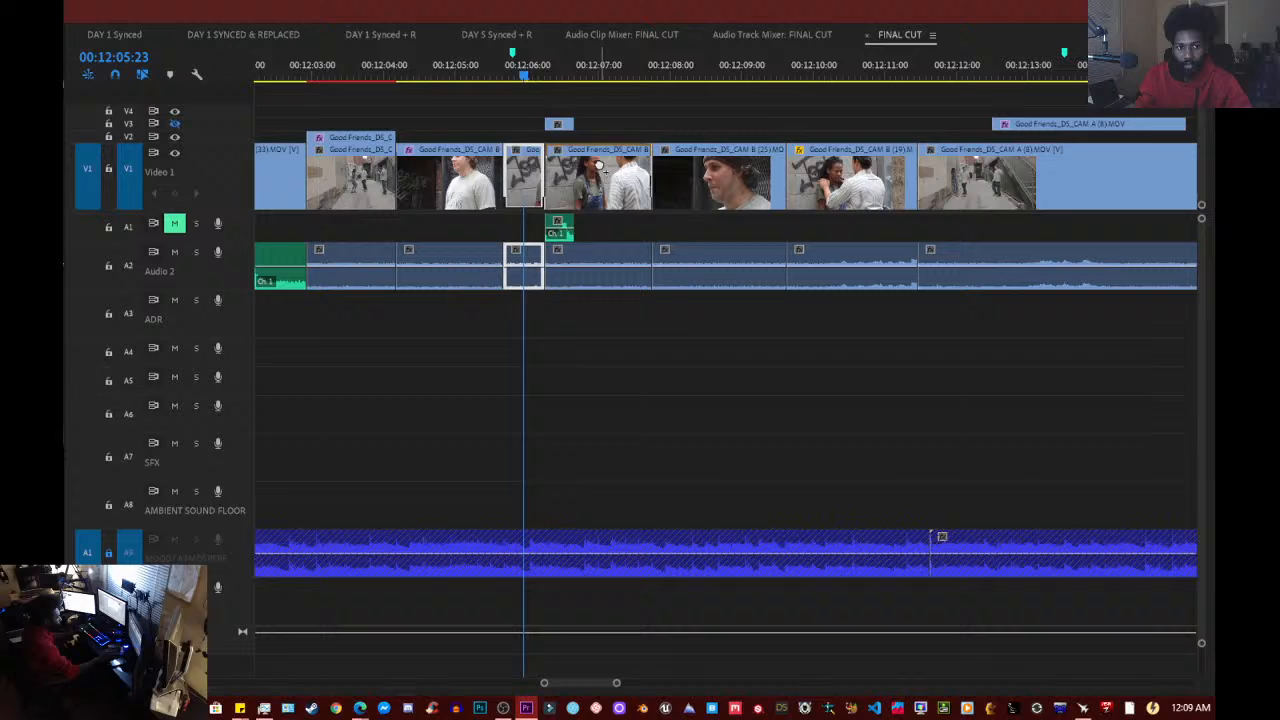
- Apply Warp Stabilizer to the short CAM B (19) clip at 00:12:05:23 and set its method to Position
left_click_drag(599, 166, 519, 176)
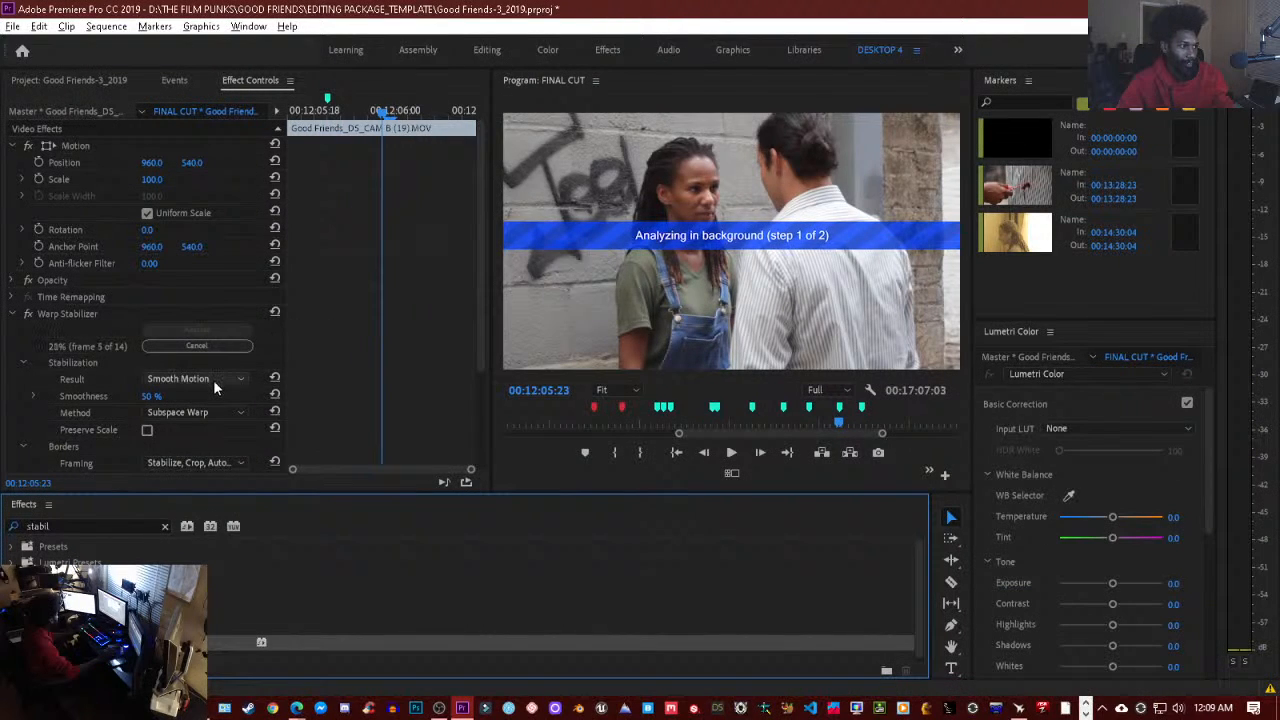
left_click(213, 380)
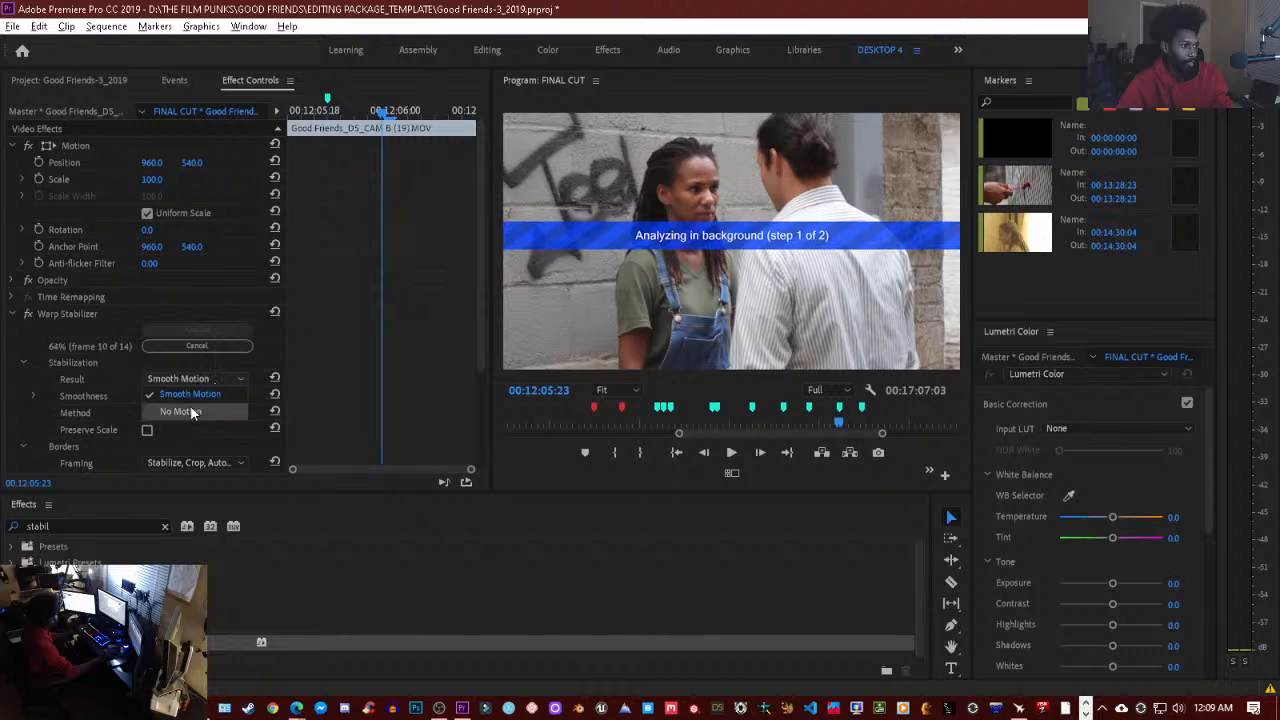
key("Escape")
left_click(181, 413)
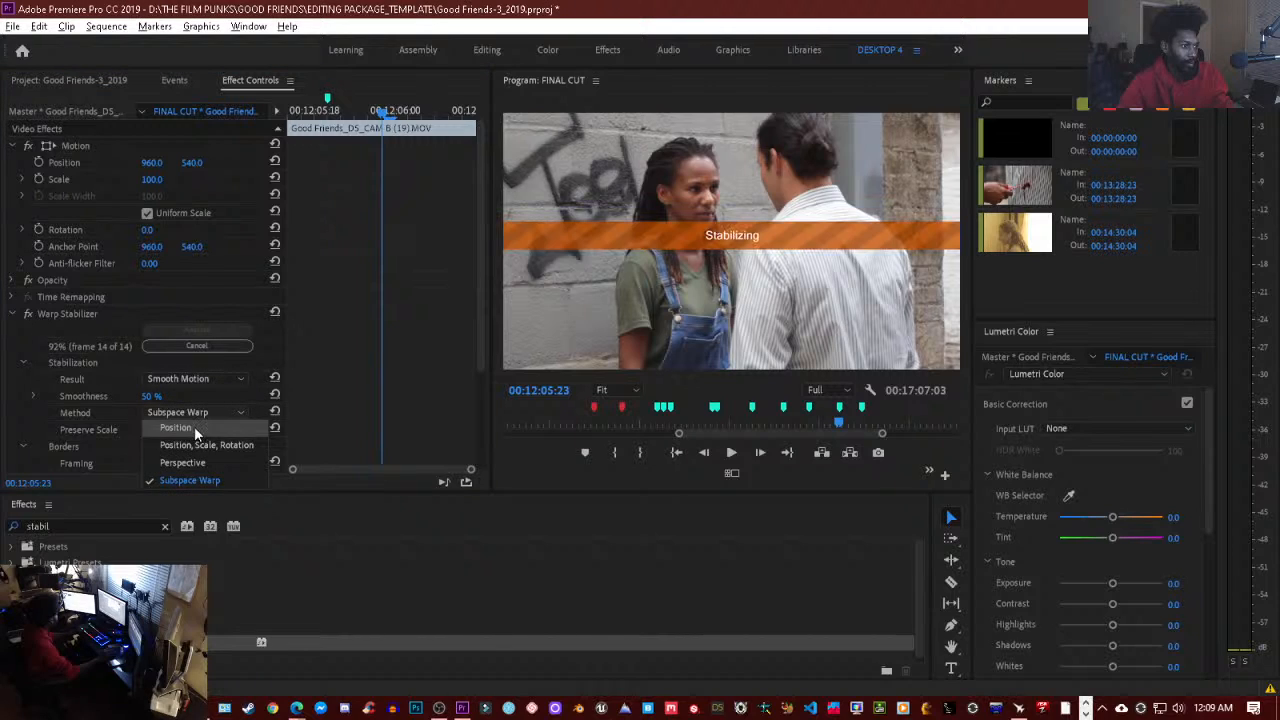
left_click(194, 426)
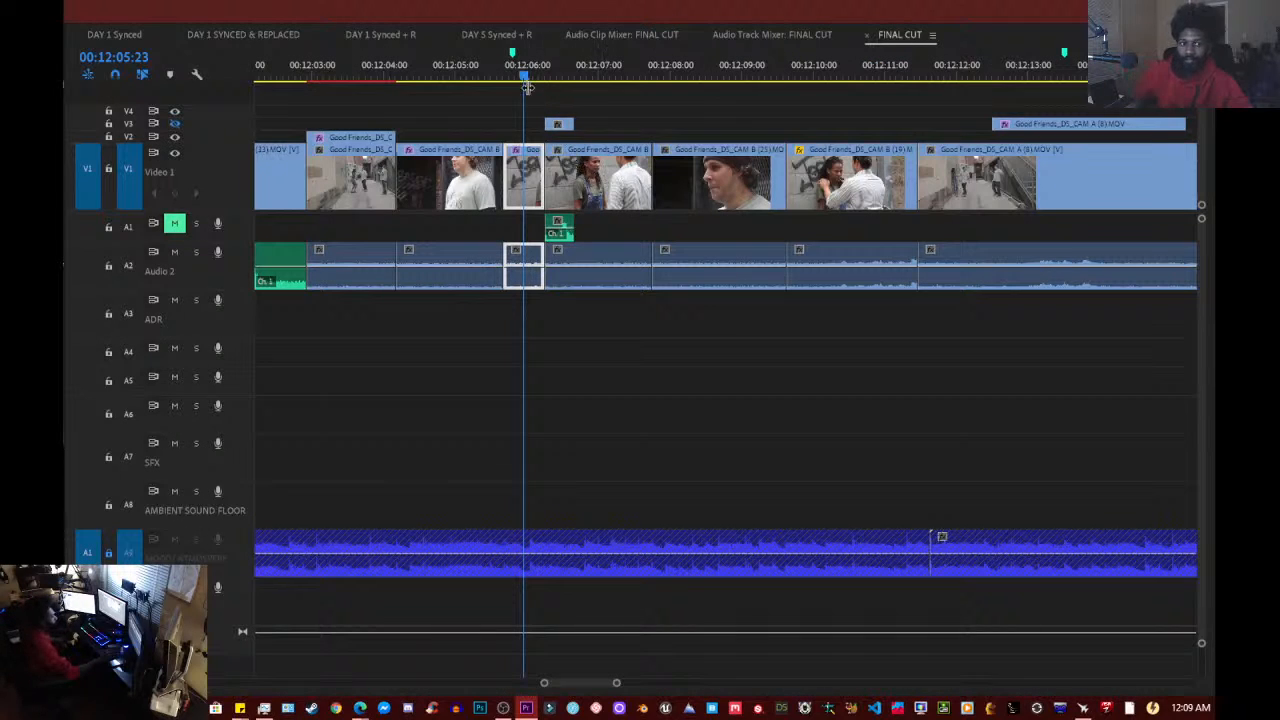
- Play the cut from the man in the beanie into the graffiti wall shots, and scrub through the short CAM B (19) clip
left_click(468, 73)
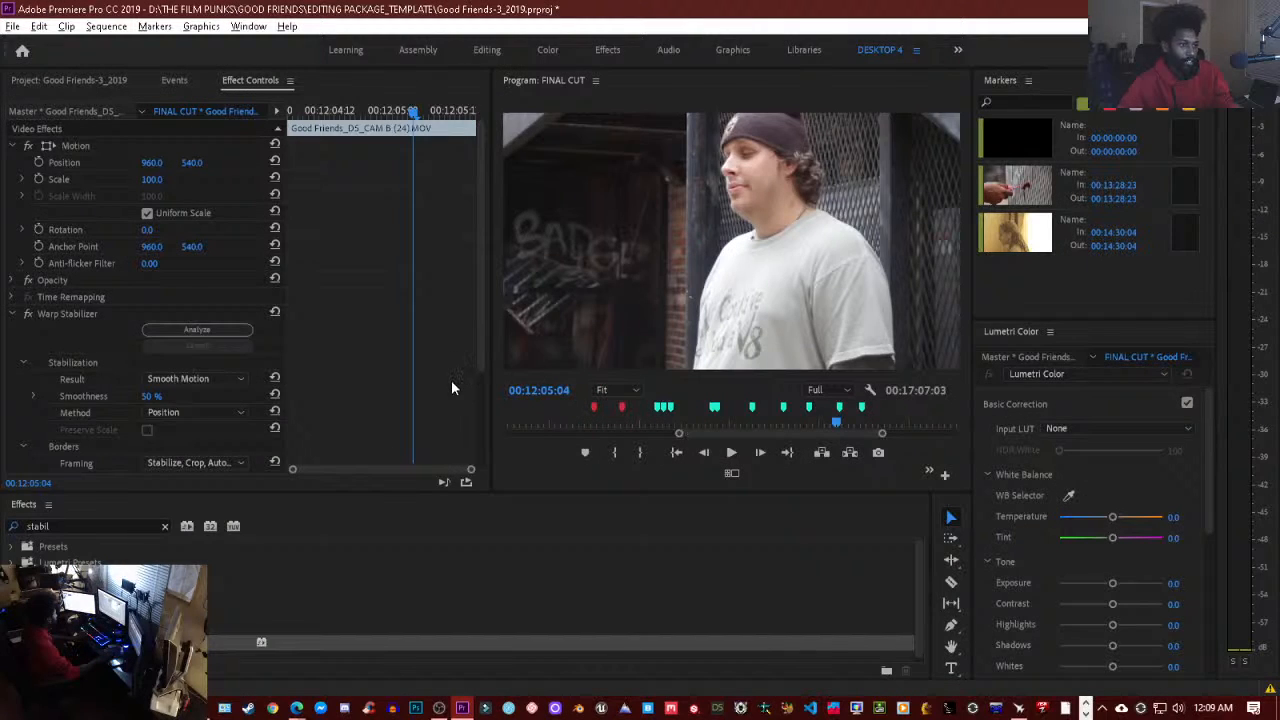
left_click(453, 381)
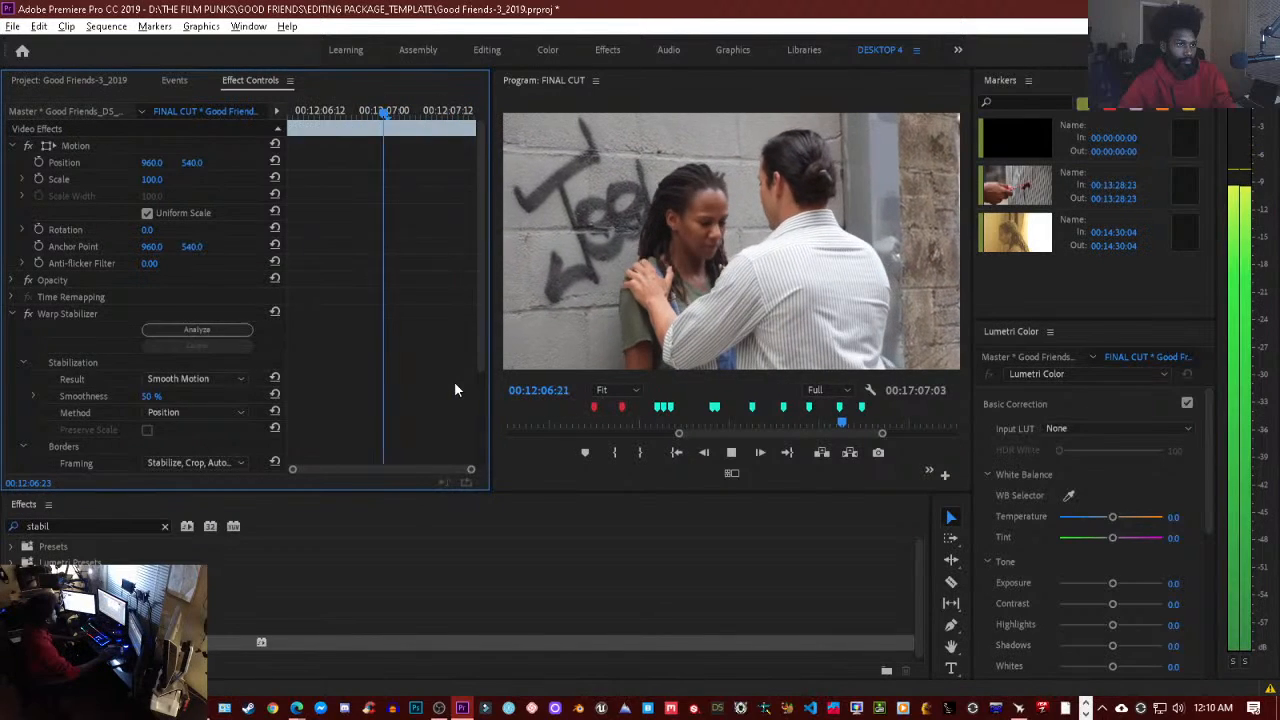
key("space")
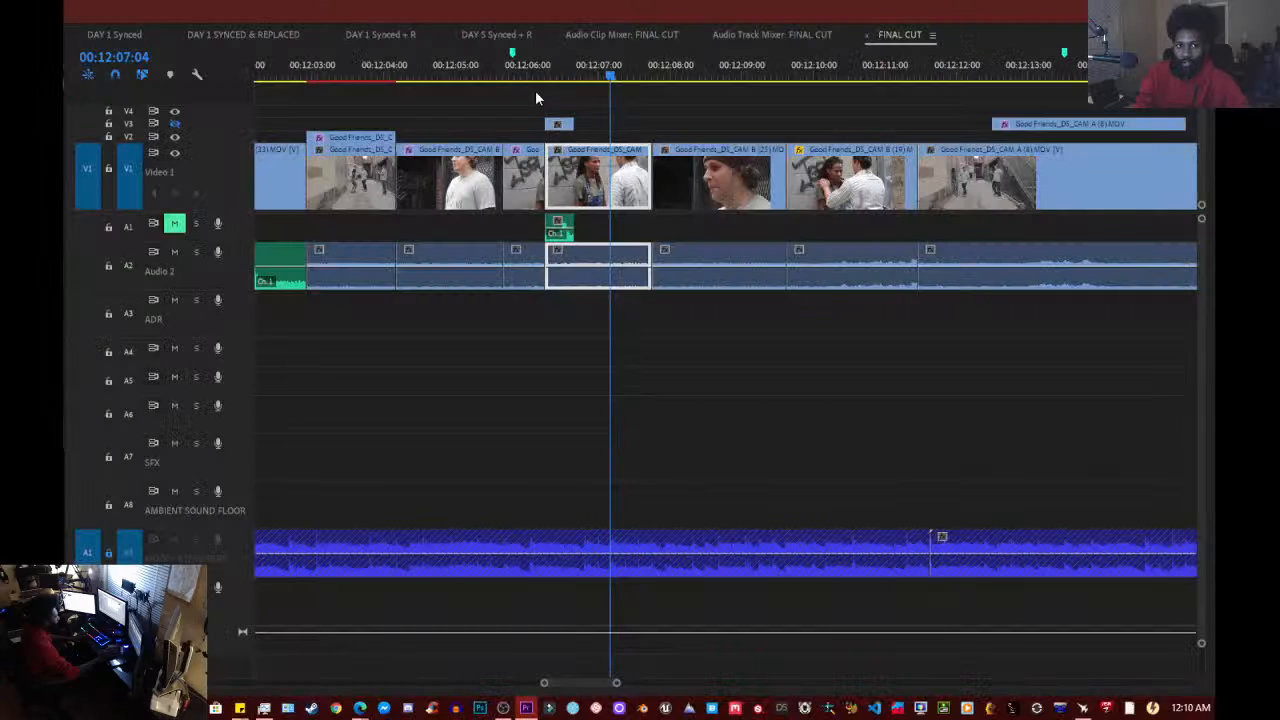
mouse_move(517, 79)
left_mouse_down()
mouse_move(563, 83)
mouse_move(538, 90)
left_mouse_up()
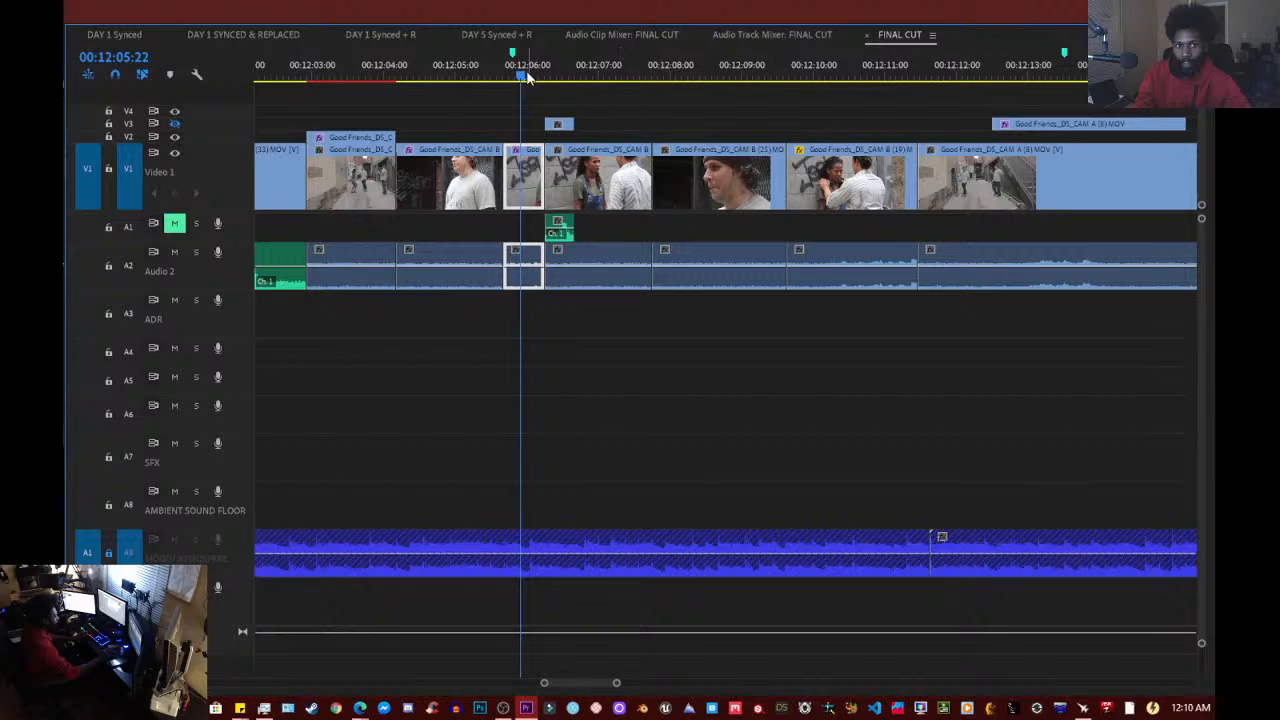
mouse_move(525, 71)
left_mouse_down()
mouse_move(506, 73)
mouse_move(589, 73)
mouse_move(534, 74)
left_mouse_up()
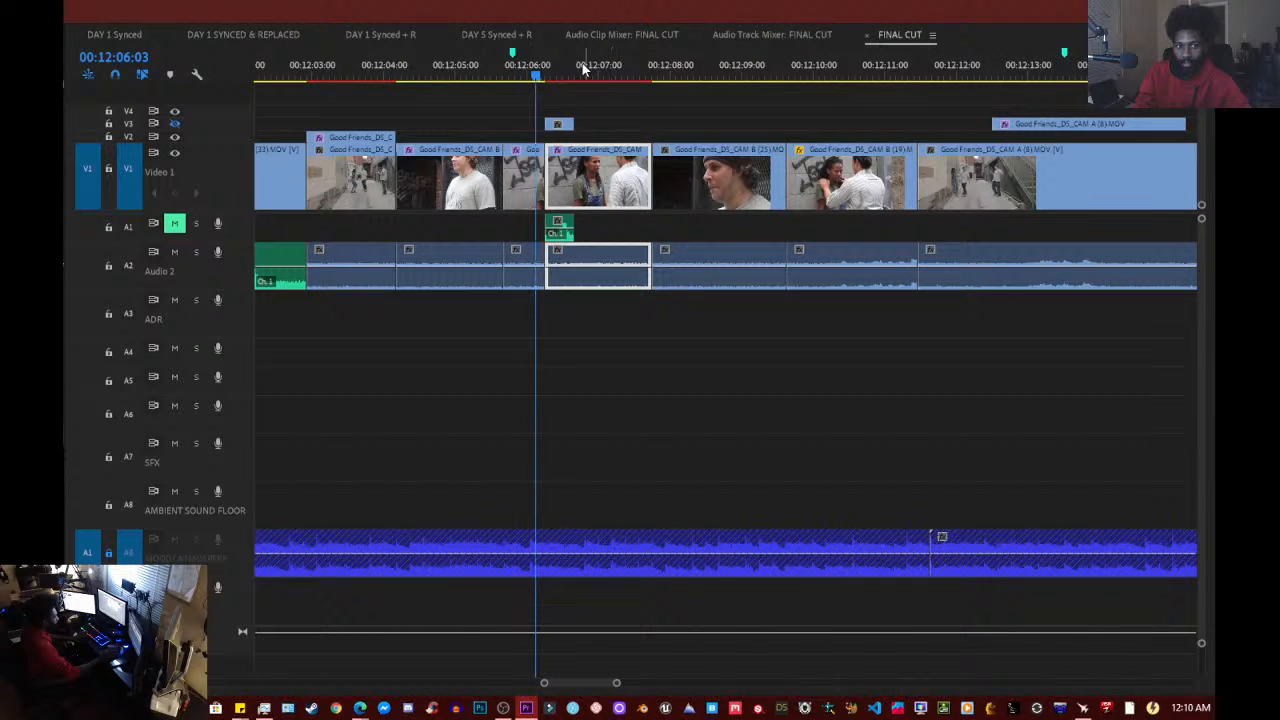
- Apply Warp Stabilizer to the longer CAM B (19) clip at 00:12:06:21 with the method set to Position
left_click_drag(582, 65, 589, 65)
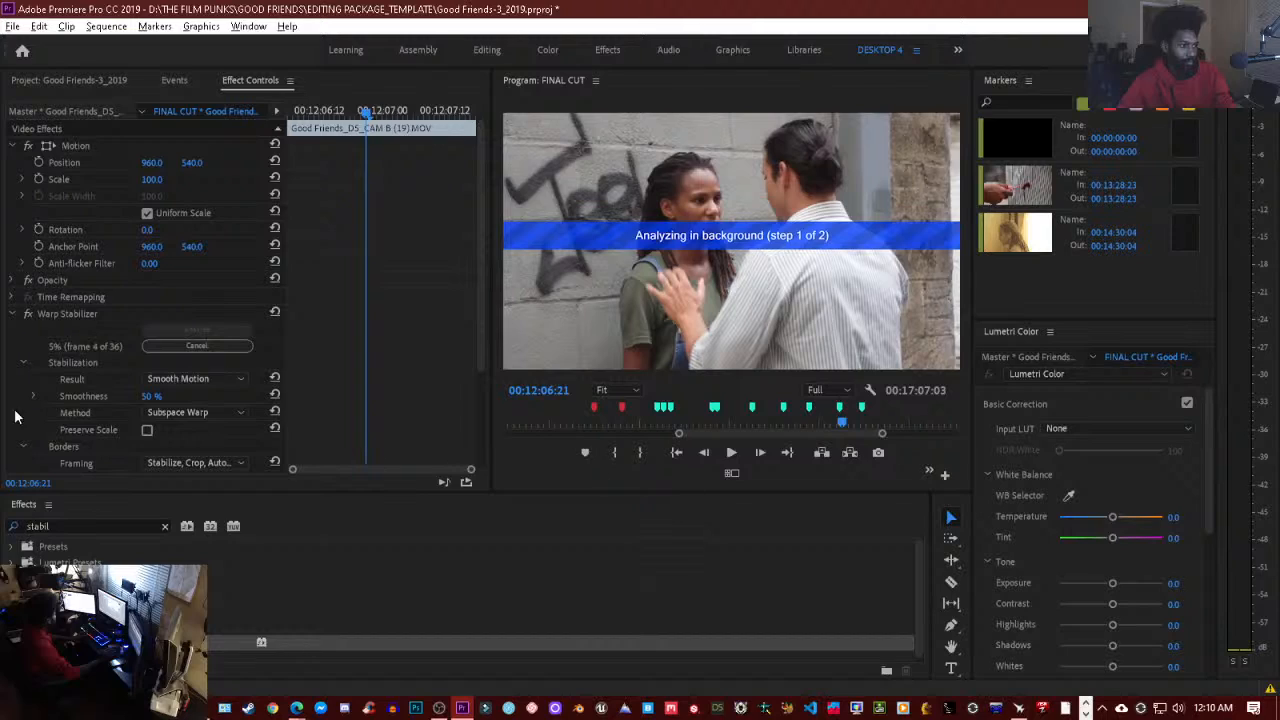
left_click(208, 381)
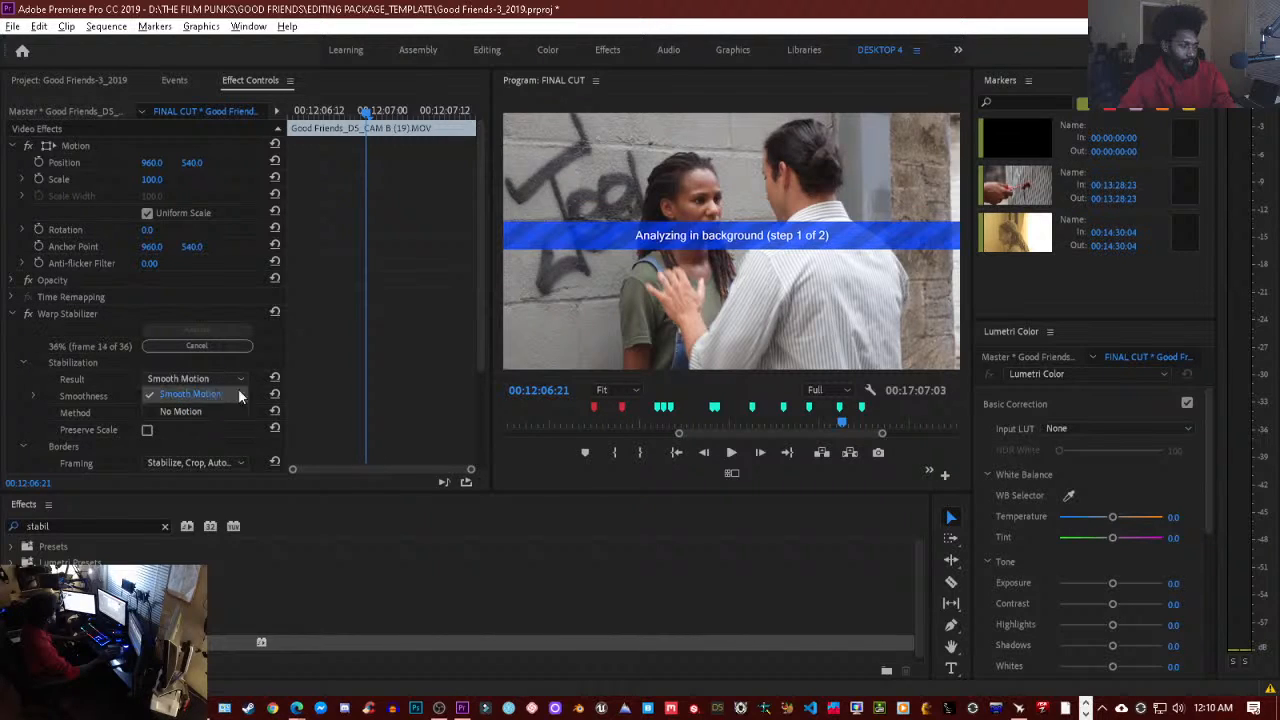
left_click(370, 358)
left_click(197, 416)
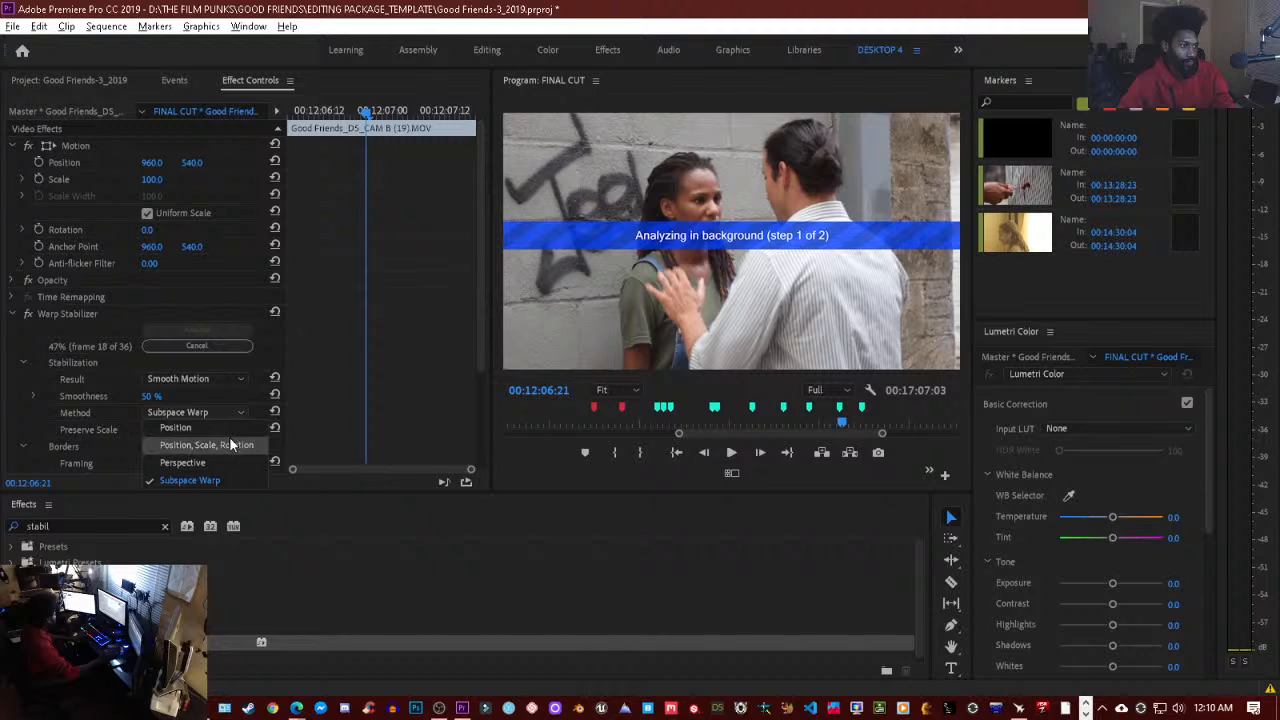
left_click(225, 430)
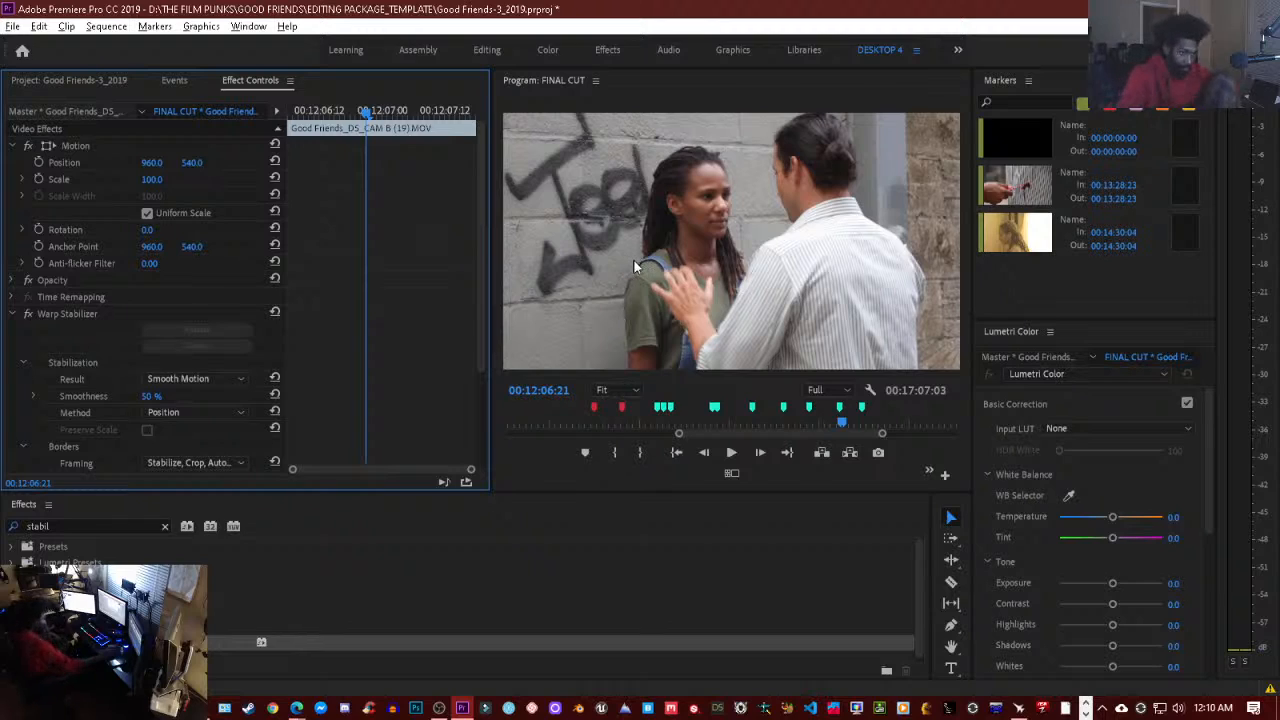
- Play the sequence from the wide alley shot at 00:12:02:22 through both stabilized graffiti wall shots
left_click(630, 296)
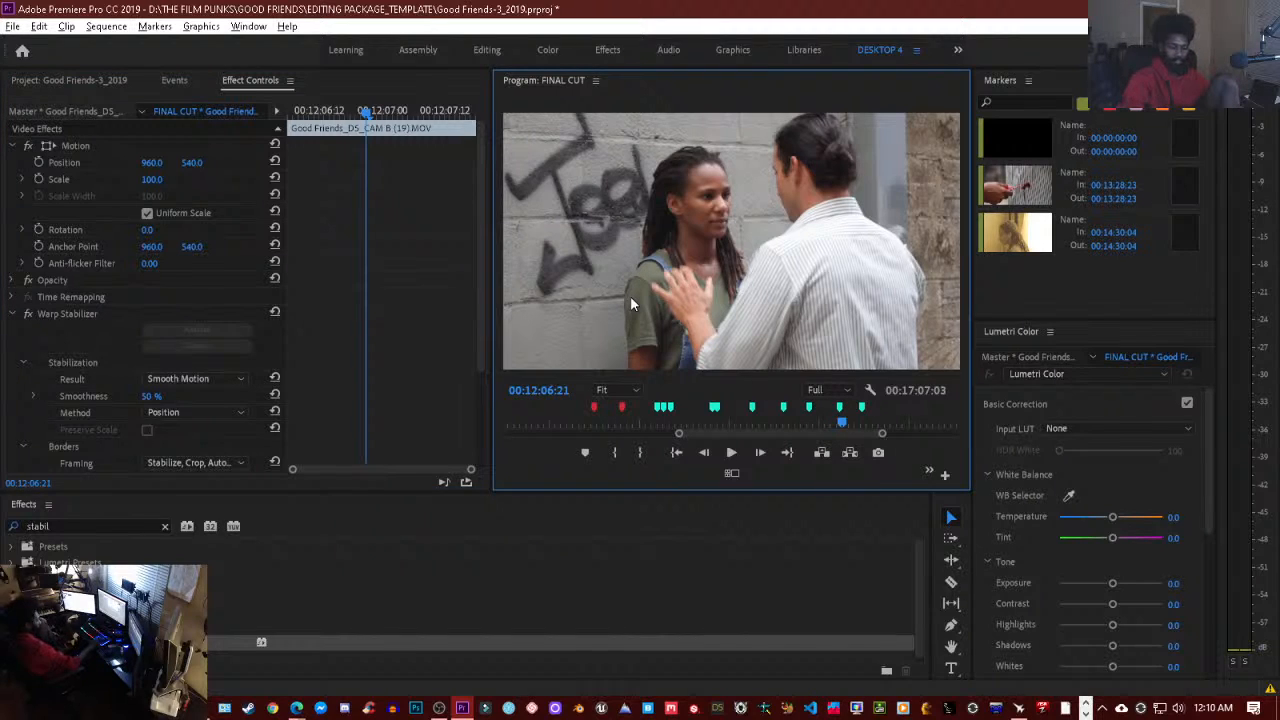
key("Up")
key("Up")
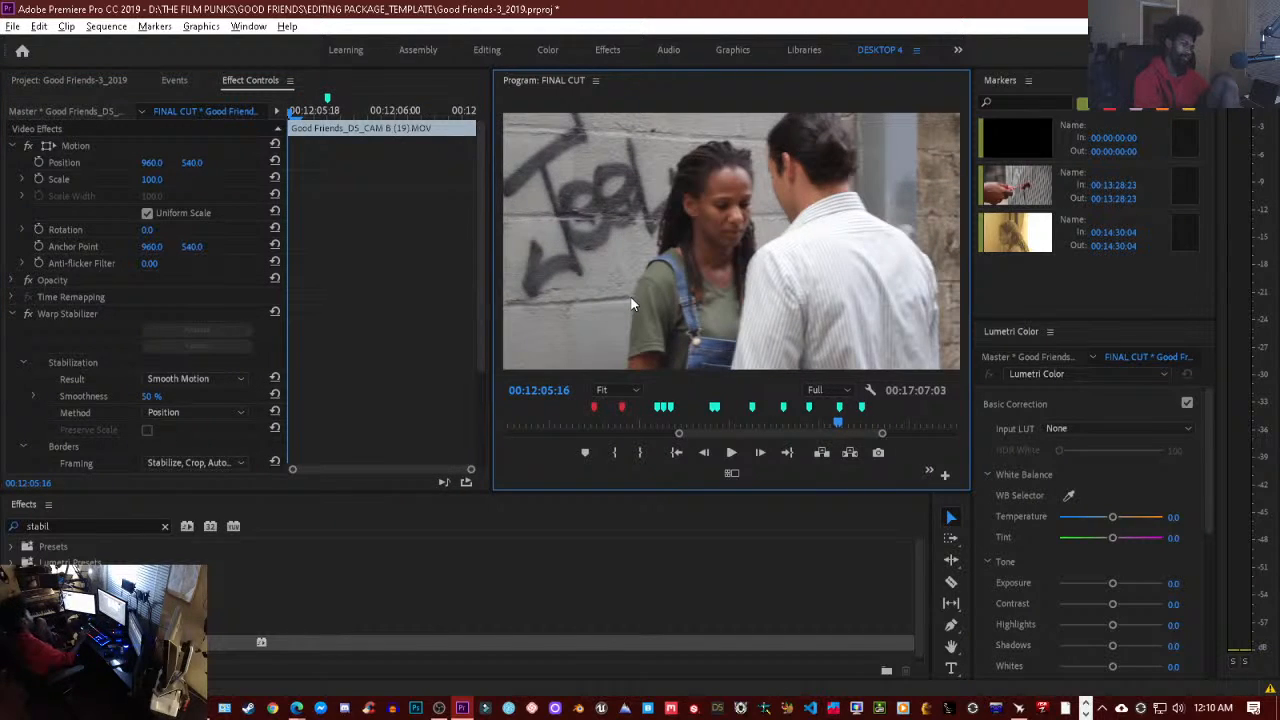
key("Up")
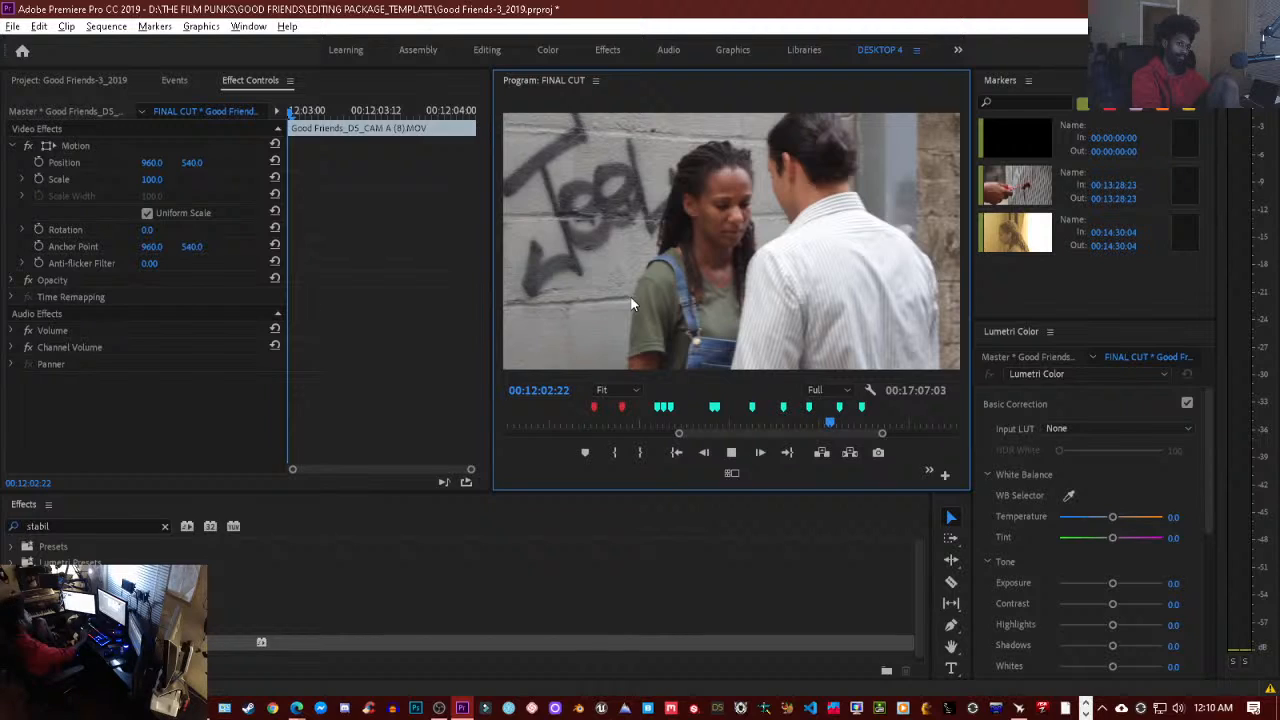
key("space")
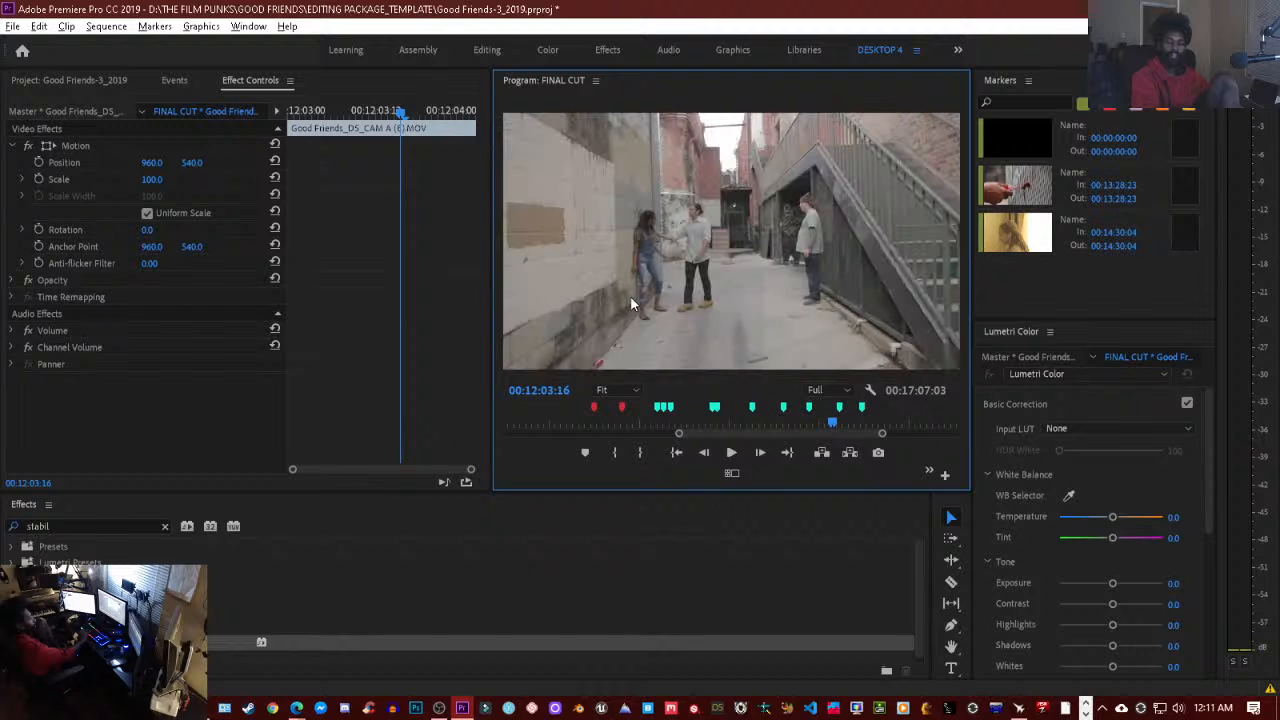
key("space")
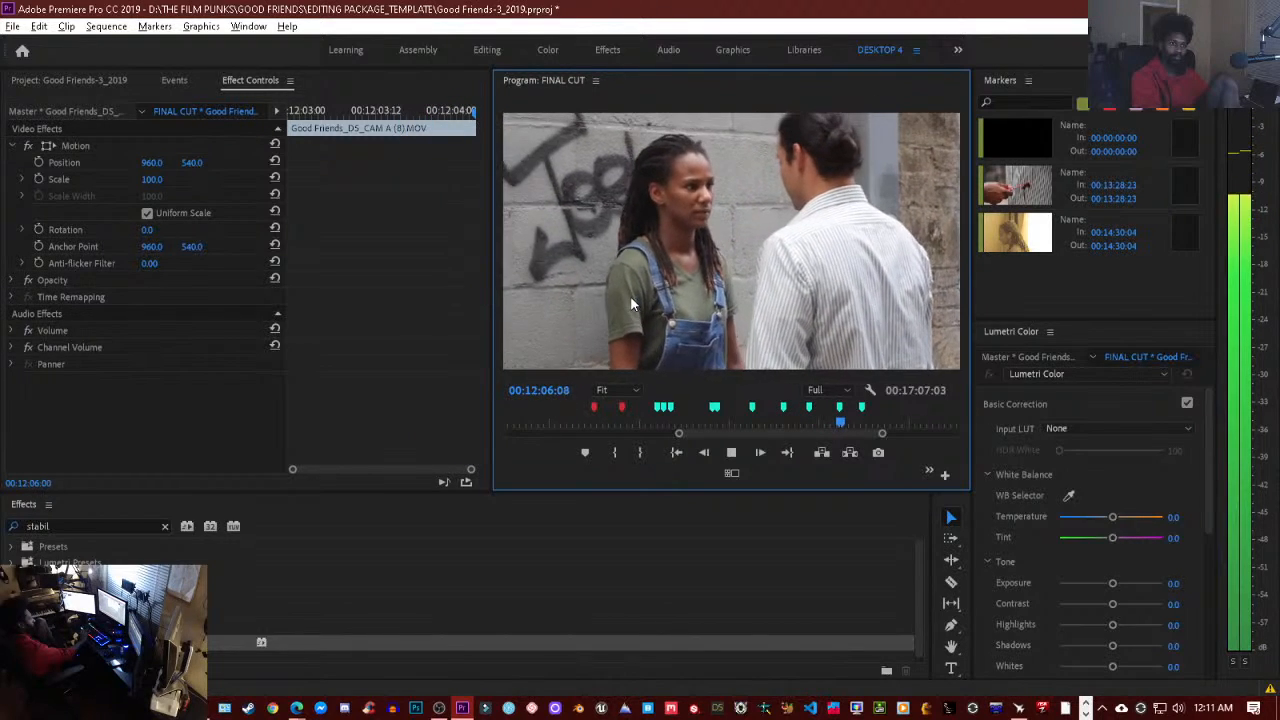
key("space")
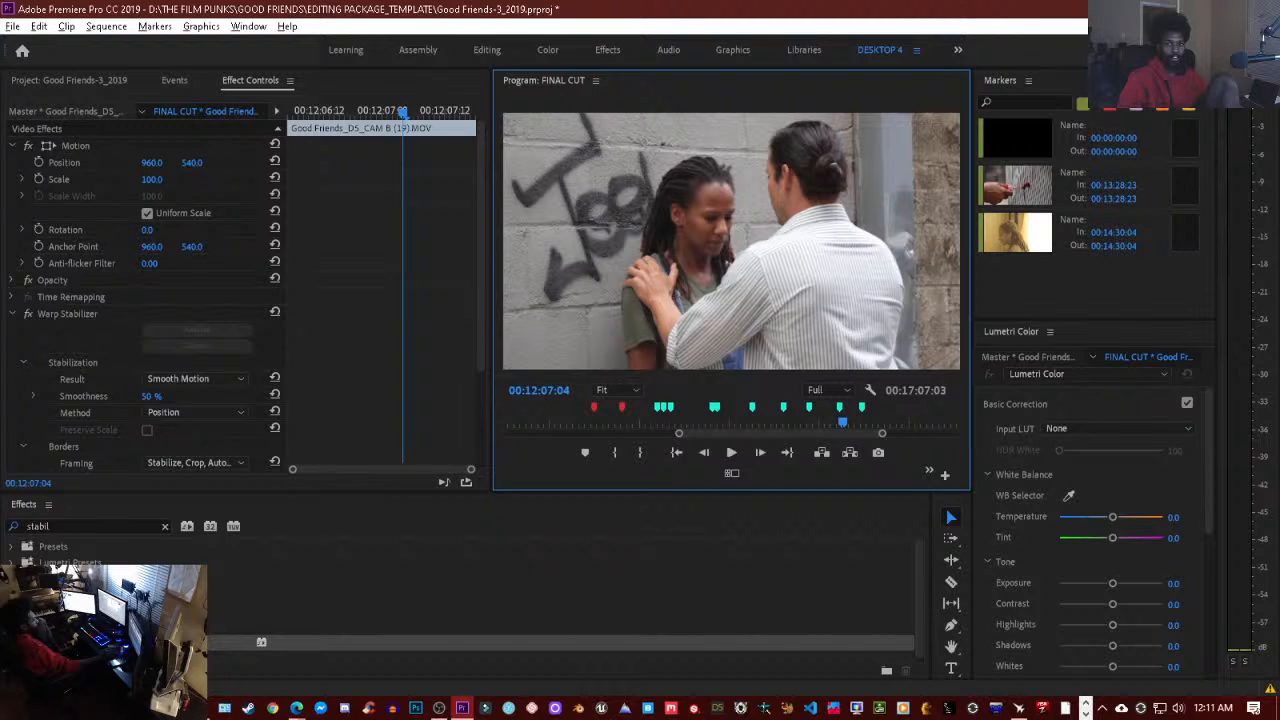
key("space")
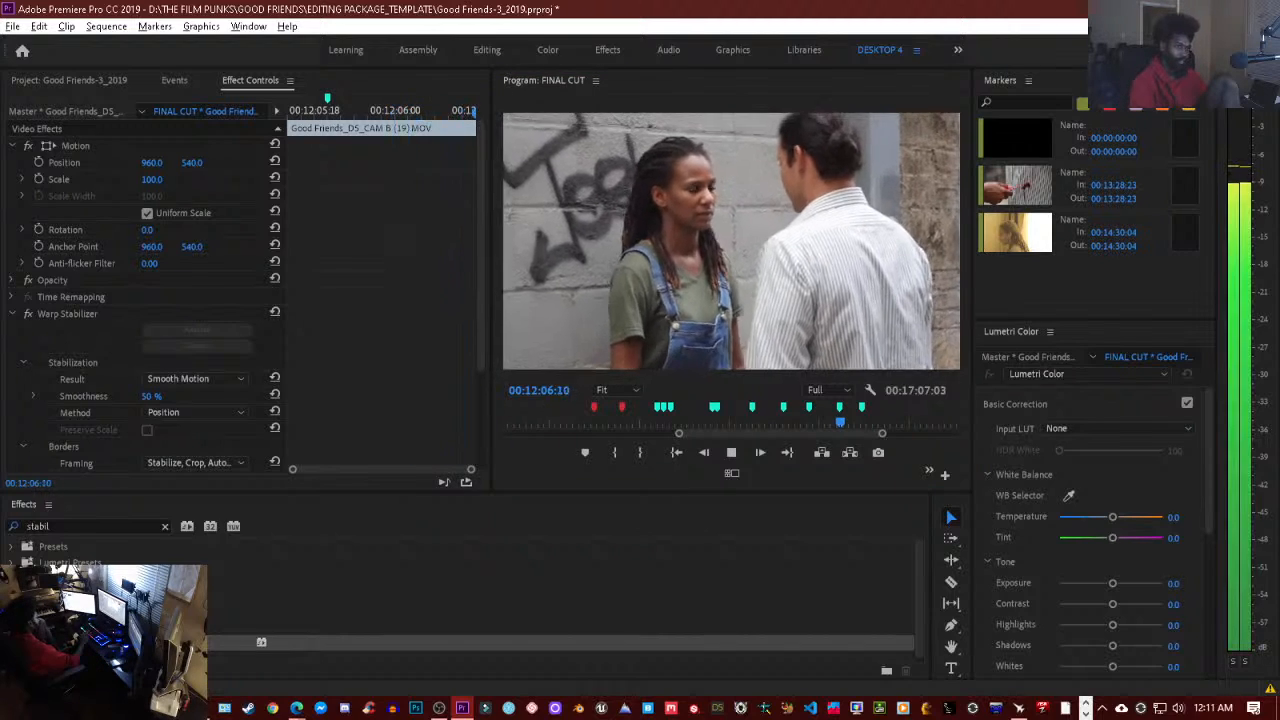
key("space")
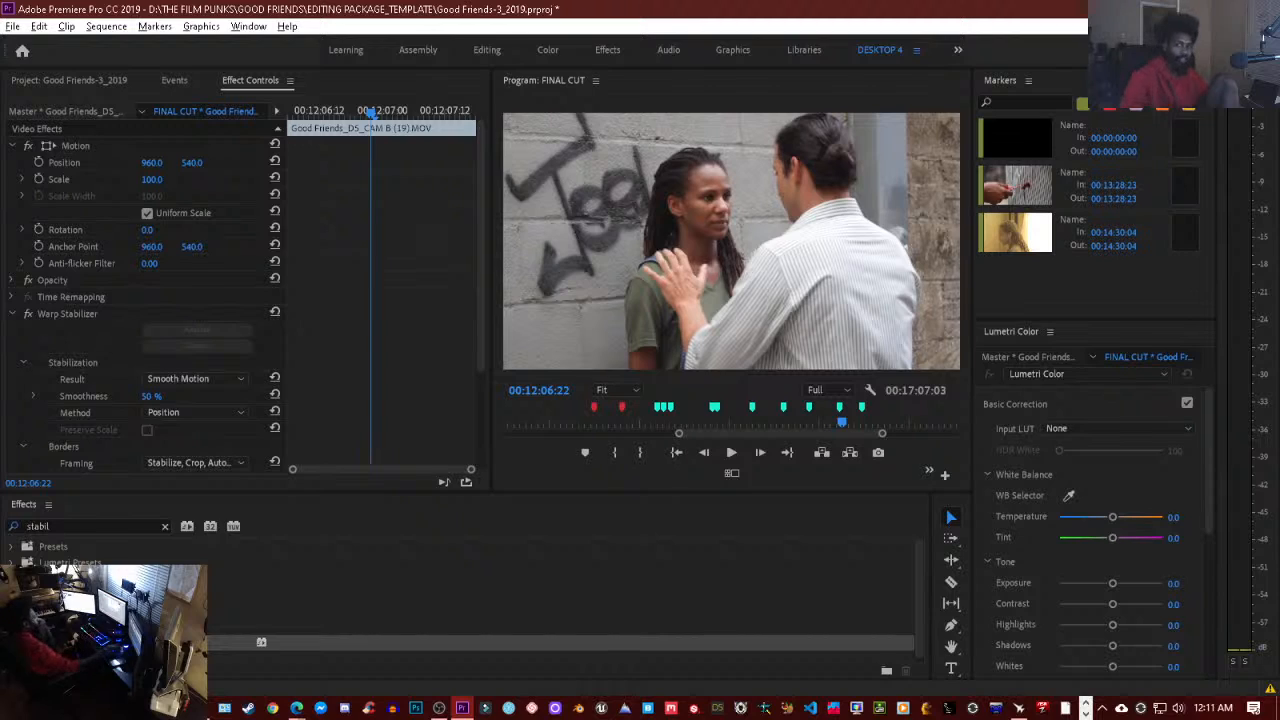
- Step frame by frame back and forth across the cut between the two CAM B (19) clips to compare framing and movement
key("Right")
key("Right")
key("Right")
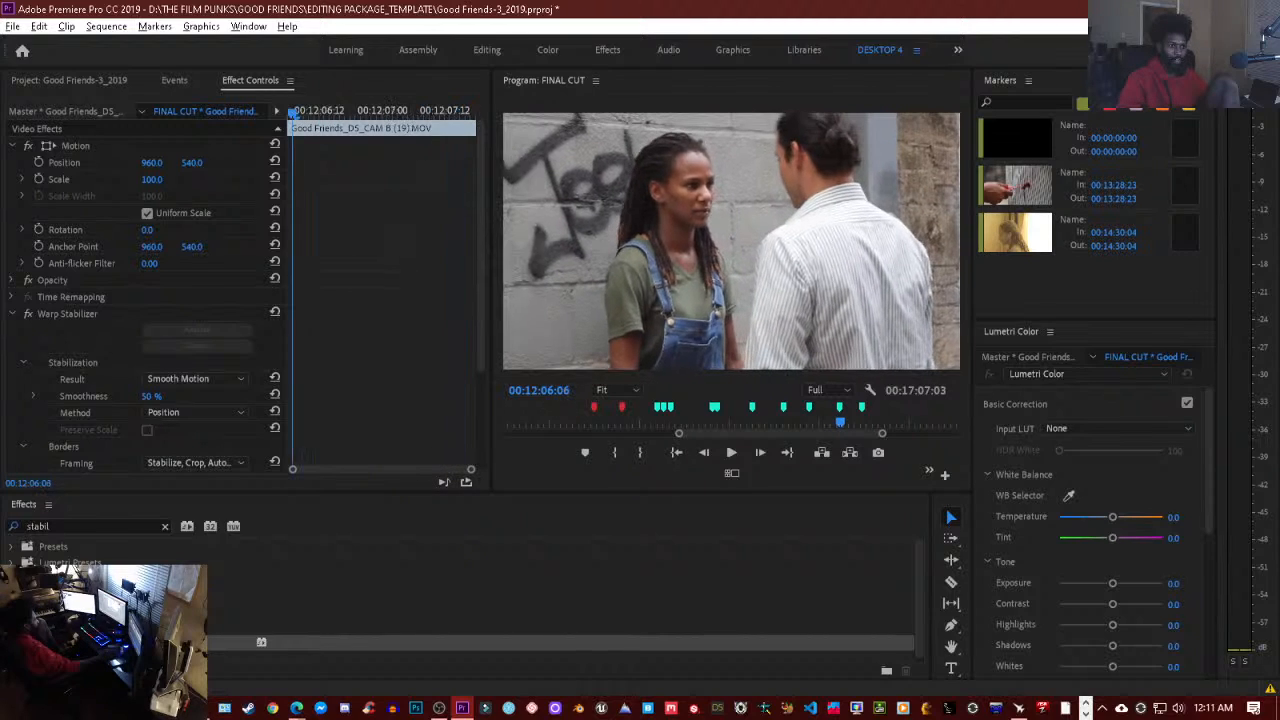
key("Left")
key("Left")
key("Left")
key("Left")
key("Right")
key("Right")
key("Right")
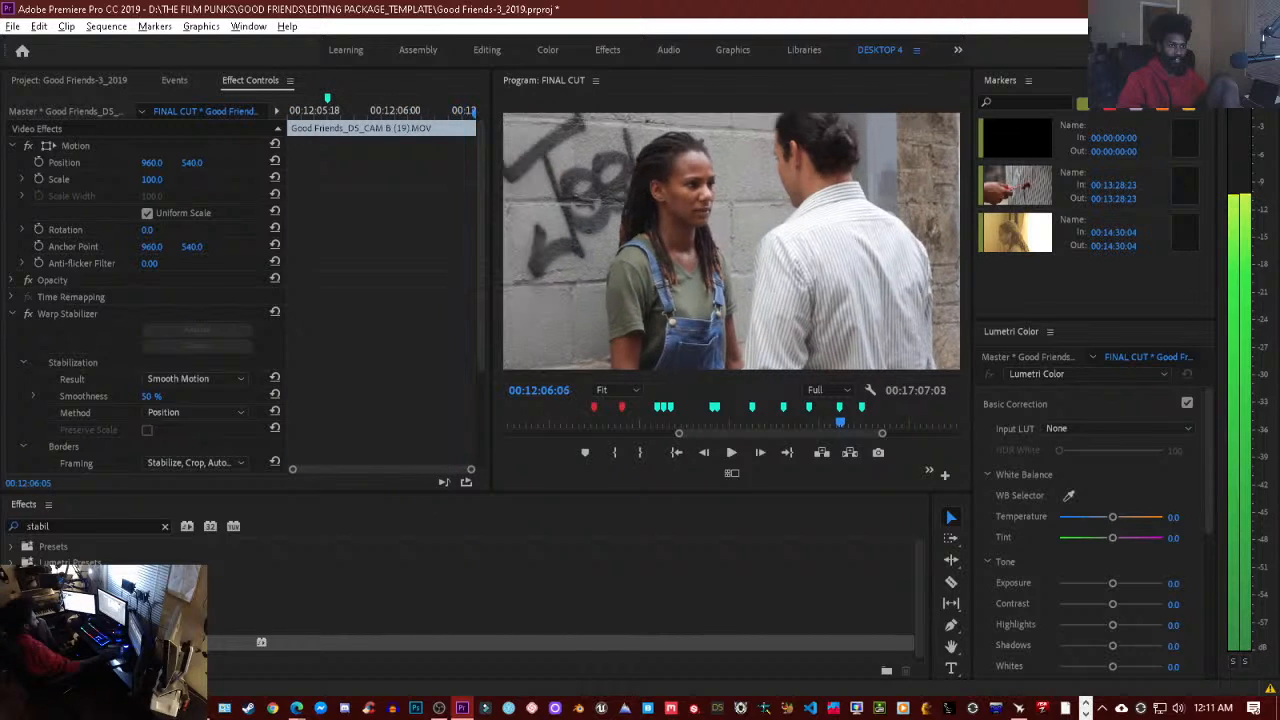
key("Left")
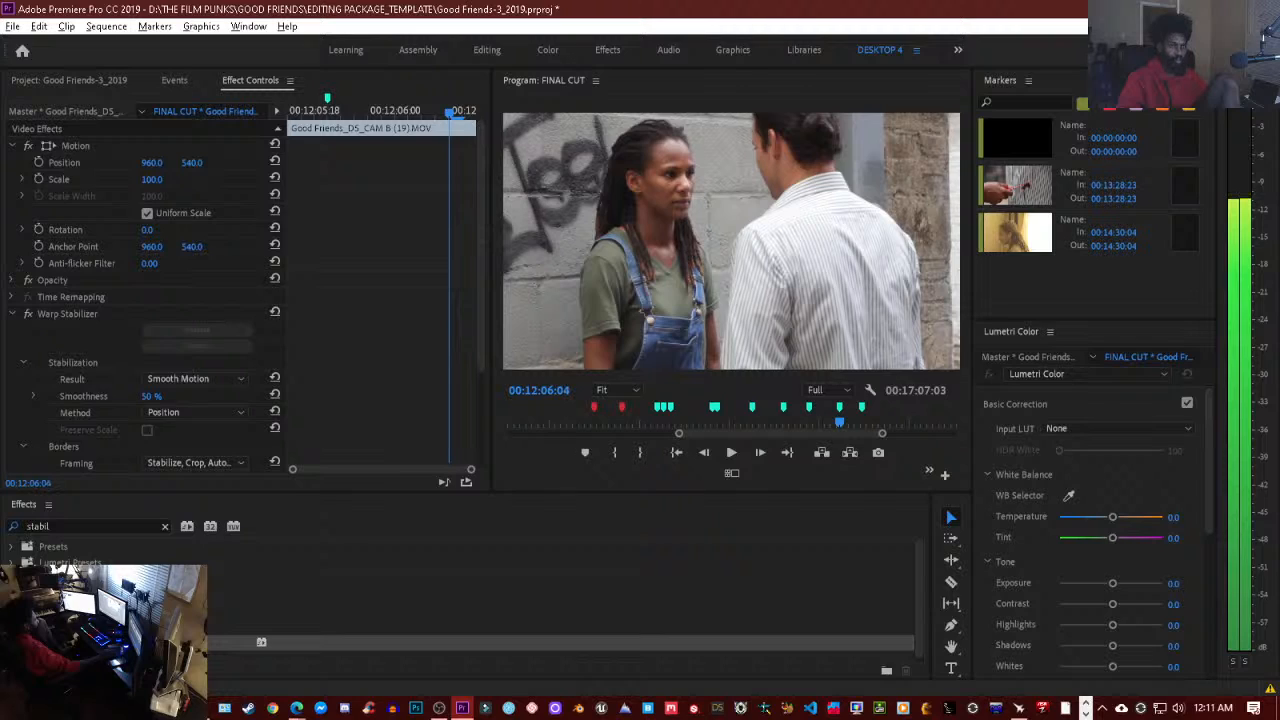
key("Right")
key("Right")
key("Left")
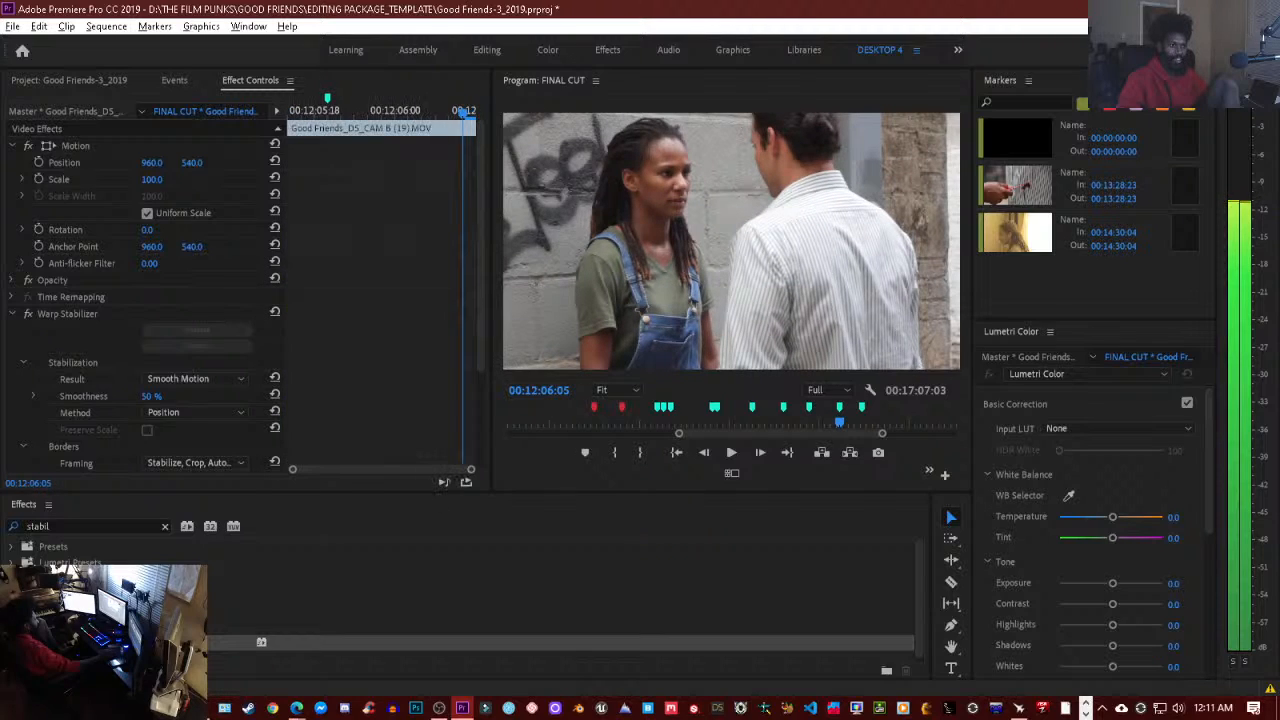
key("Left")
key("Left")
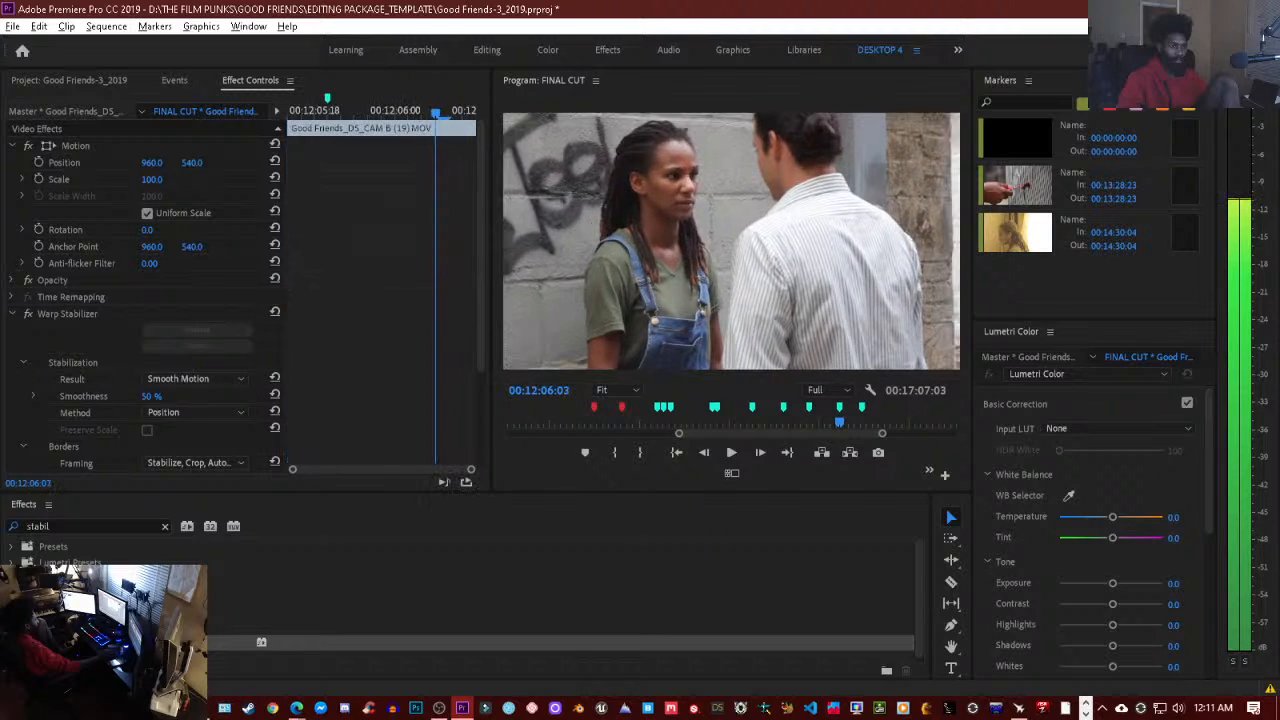
key("Left")
key("Left")
key("Left")
key("Left")
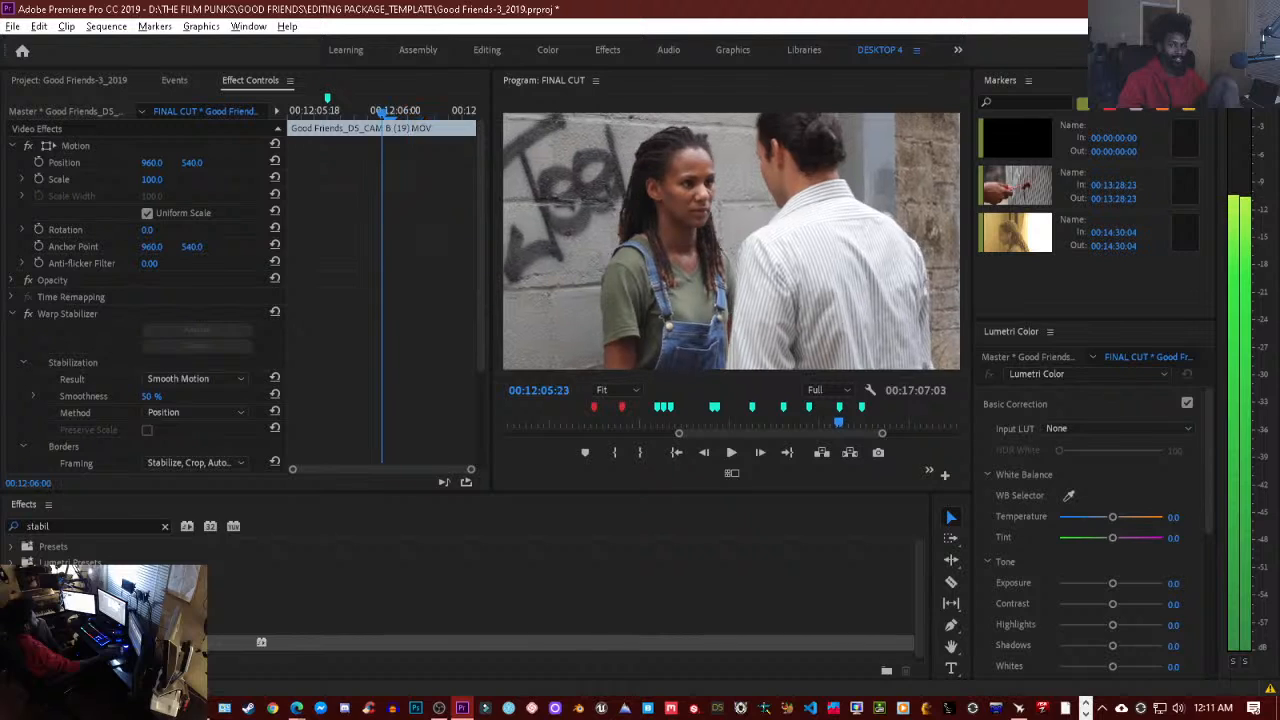
key("Right")
key("Right")
key("Right")
key("Right")
key("Right")
key("Right")
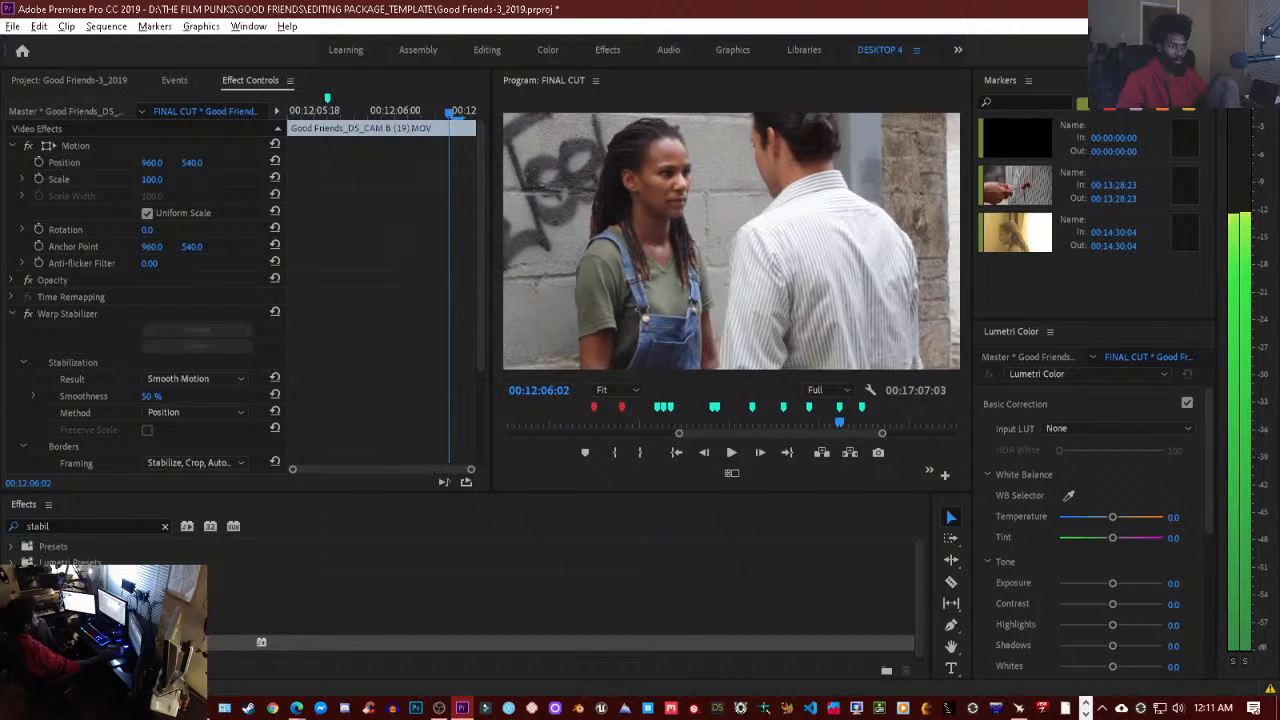
key("Right")
key("Right")
key("Right")
key("Right")
key("Right")
key("Right")
key("Right")
key("Right")
key("Right")
key("Right")
key("Right")
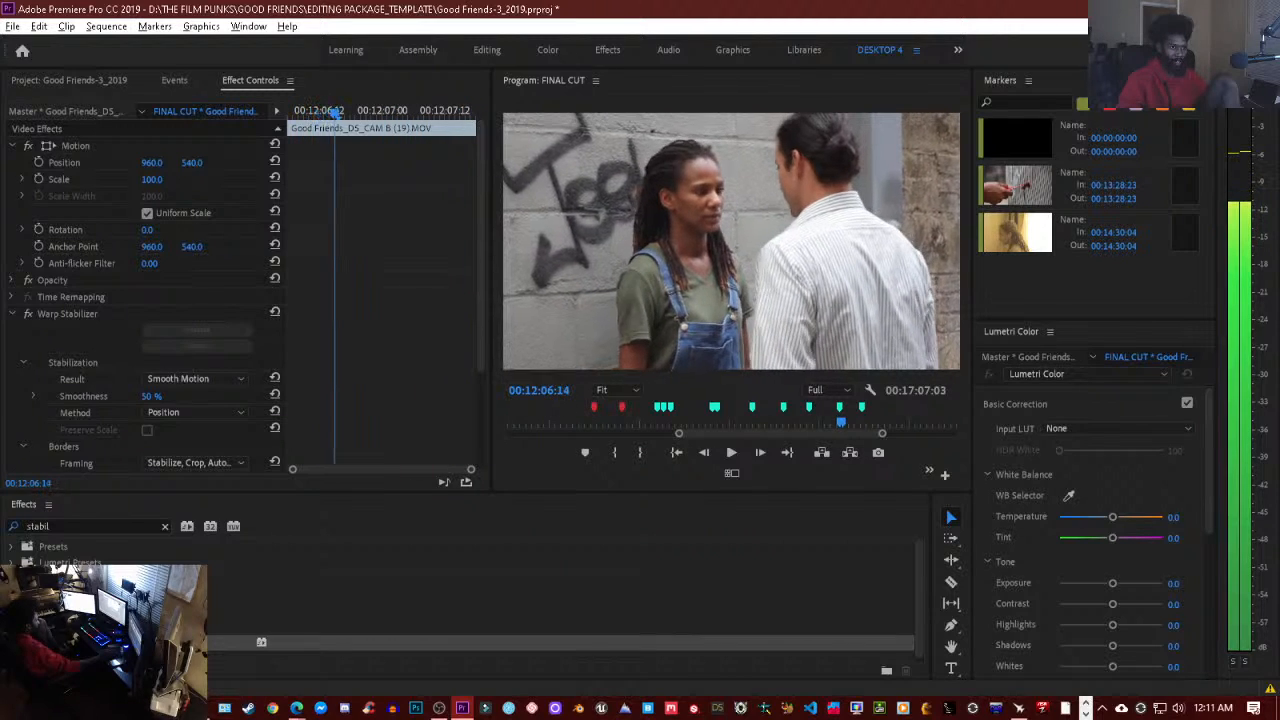
key("Right")
key("Right")
key("Right")
key("Right")
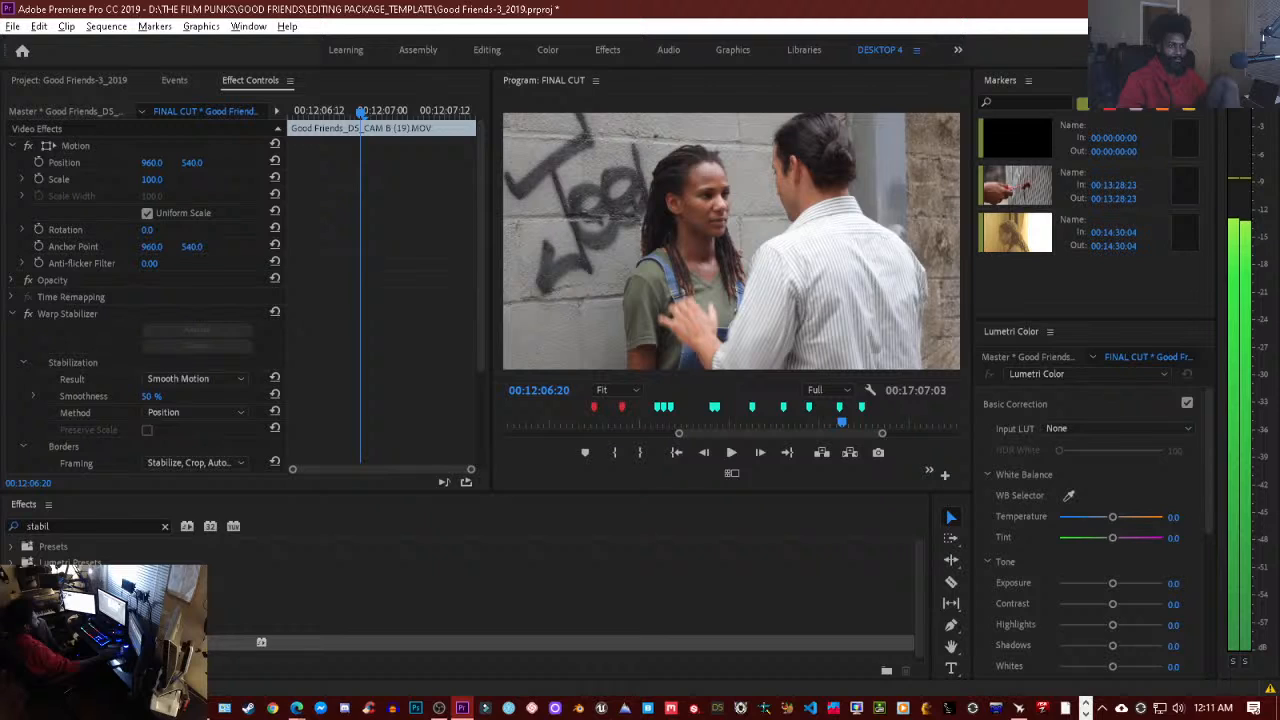
key("Left")
key("Left")
key("Left")
key("Left")
key("Left")
key("Left")
key("Left")
key("Left")
key("Left")
key("Left")
key("Left")
key("Left")
key("Left")
key("Left")
key("Left")
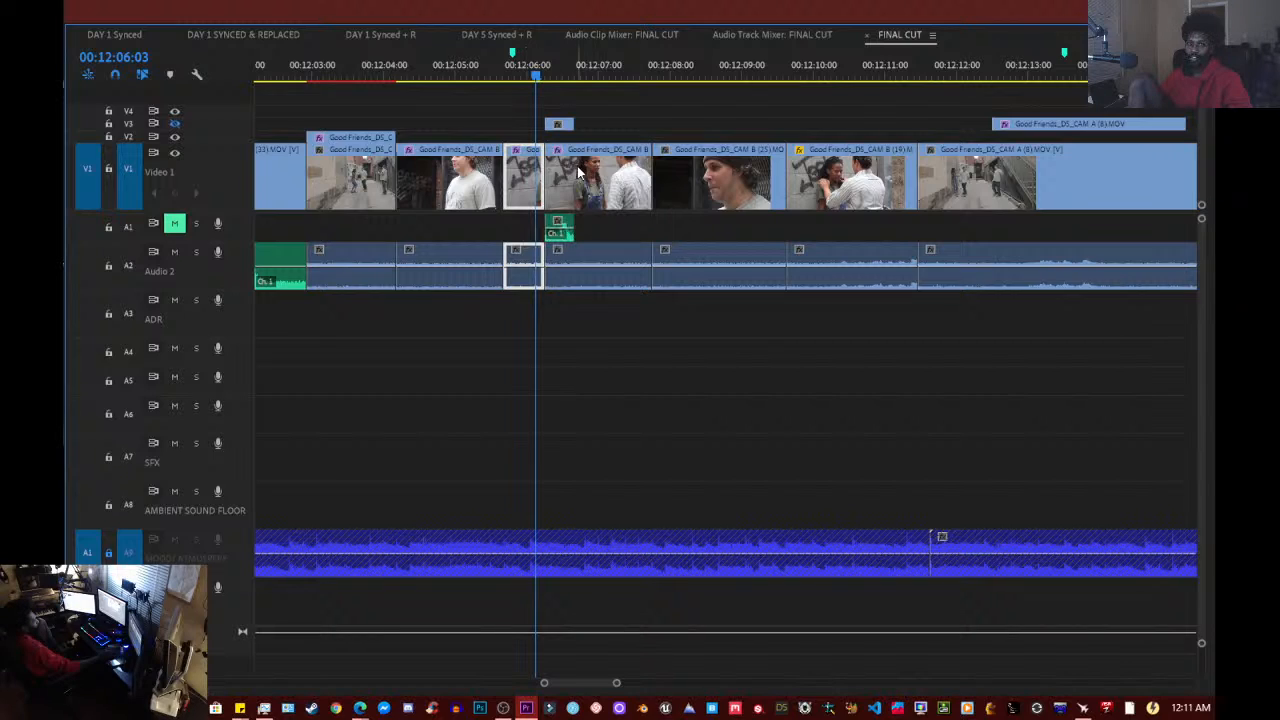
- Delete the short CAM B (19) clip after the man in the beanie and close the gap it leaves
left_click(508, 128)
left_click(506, 166)
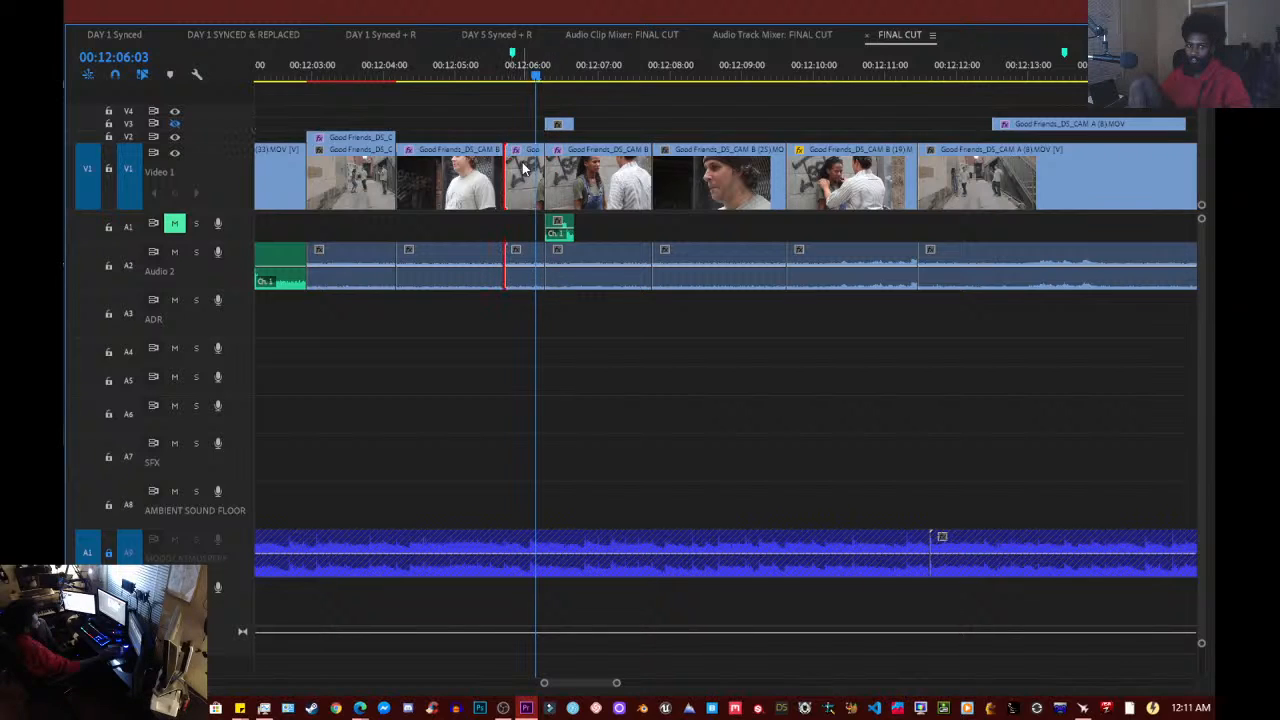
left_click(521, 168)
key("Delete")
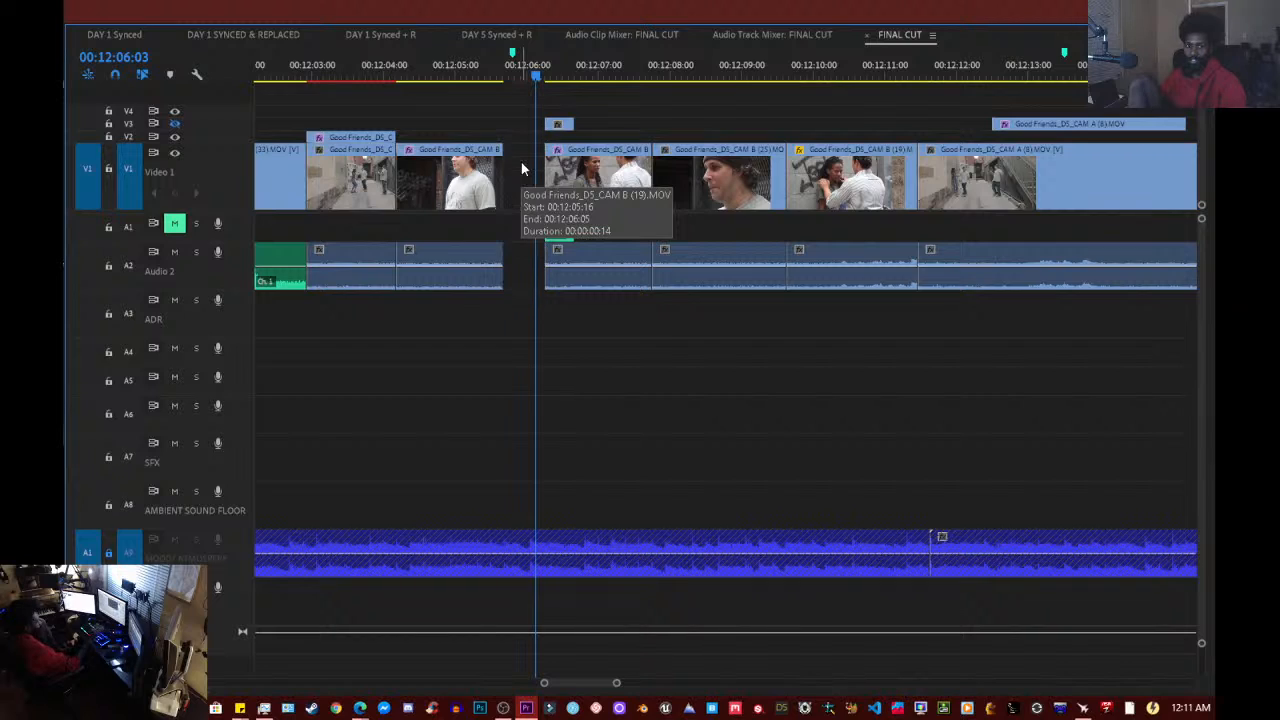
left_click(518, 160)
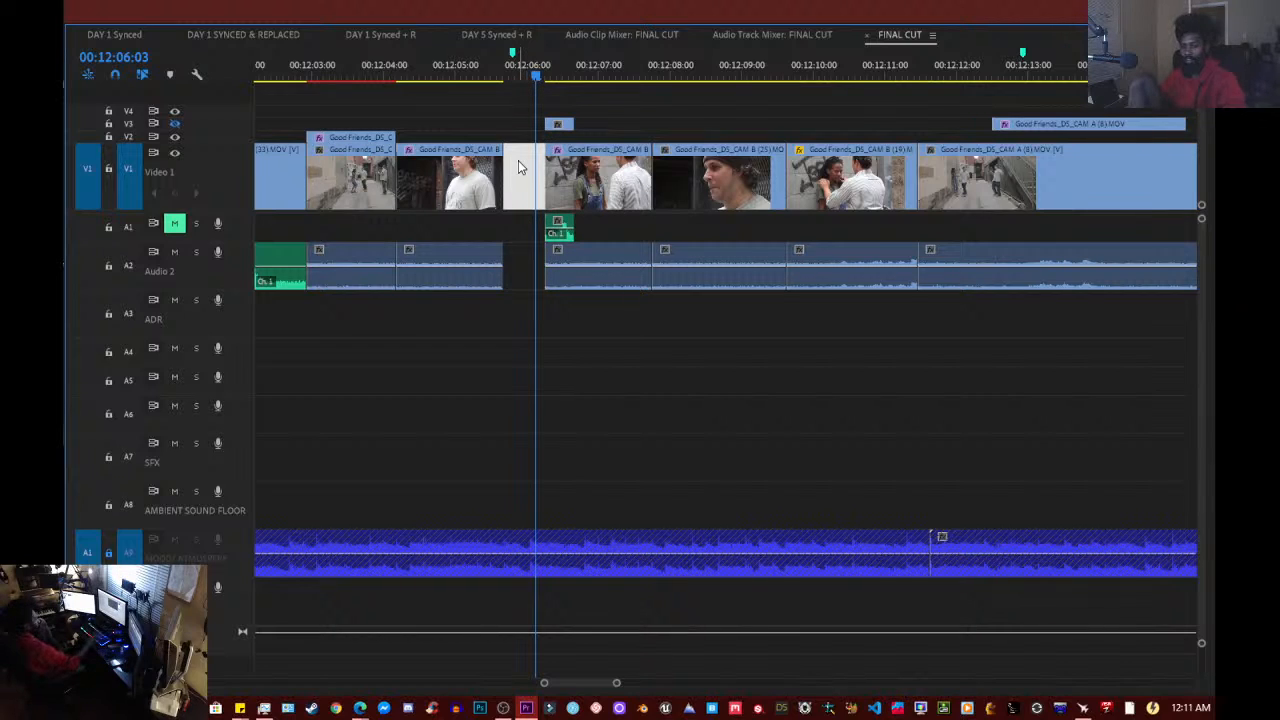
key("Delete")
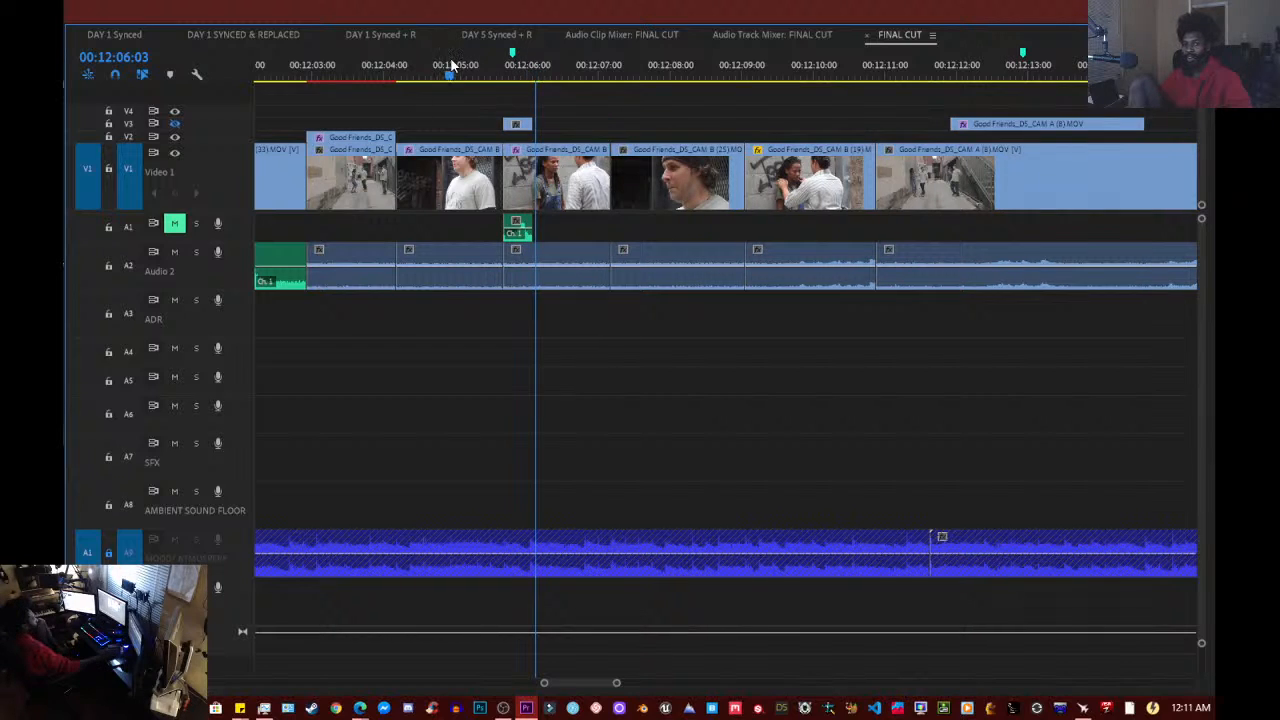
- Play the sequence across the closed gap after the man in the beanie, replaying it from the wide alley shot at 00:12:03:18
left_click(451, 65)
key("space")
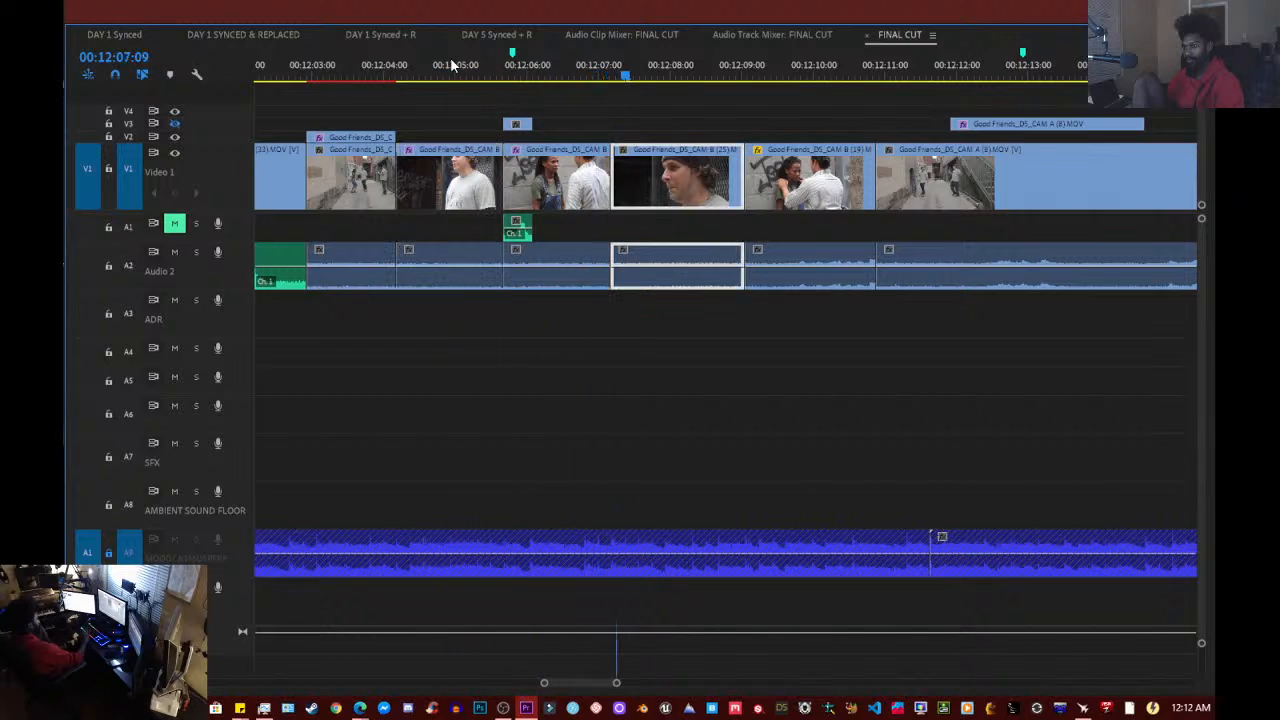
key("space")
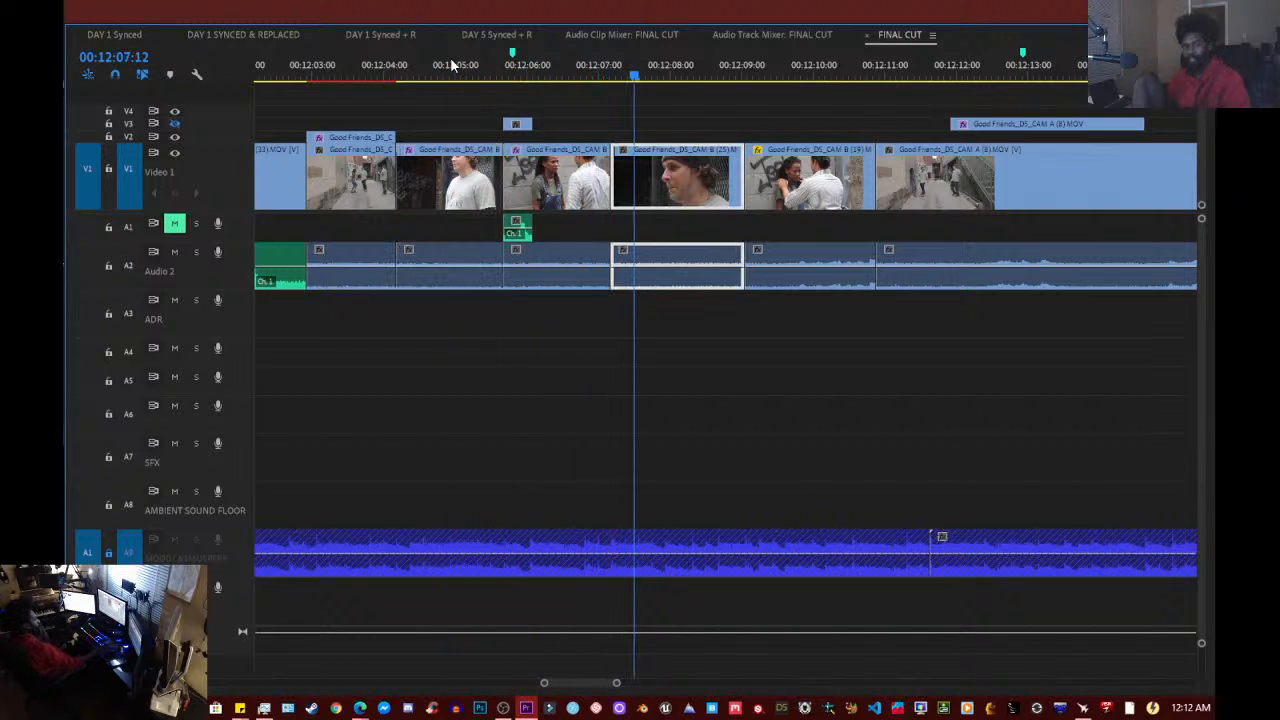
left_click(512, 72)
scroll(542, 69, "up", 1)
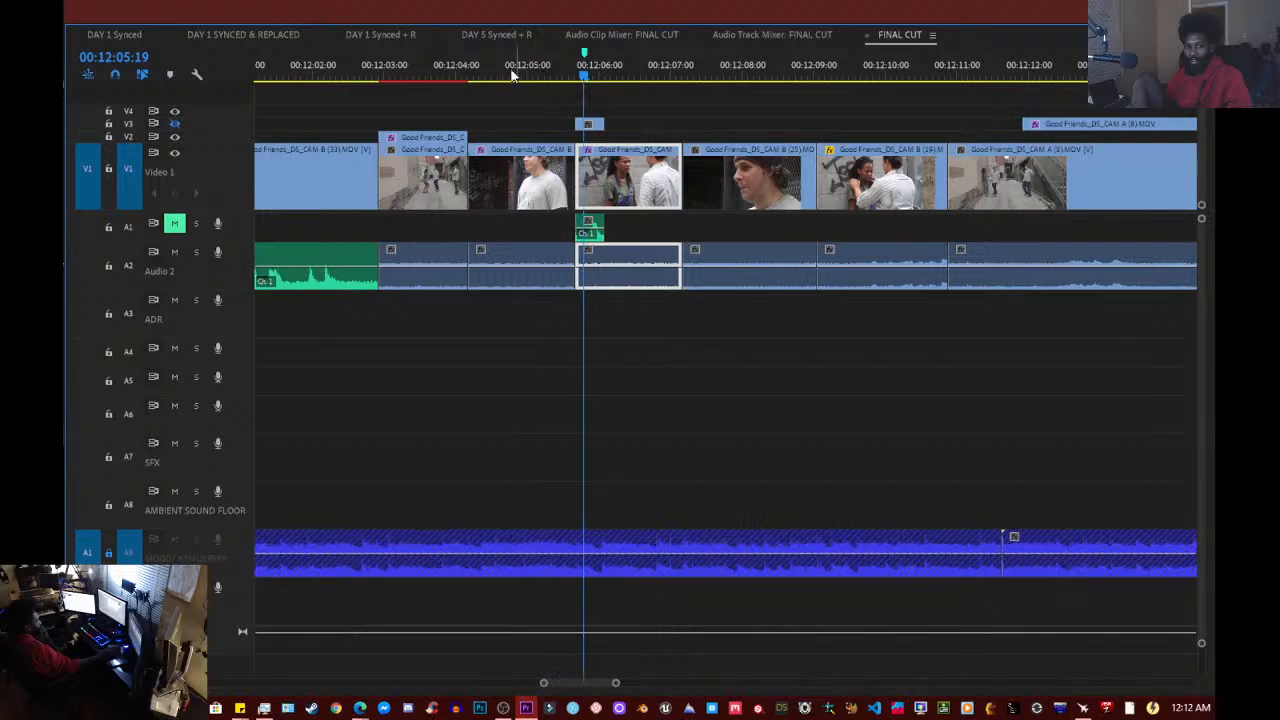
left_click_drag(584, 80, 437, 80)
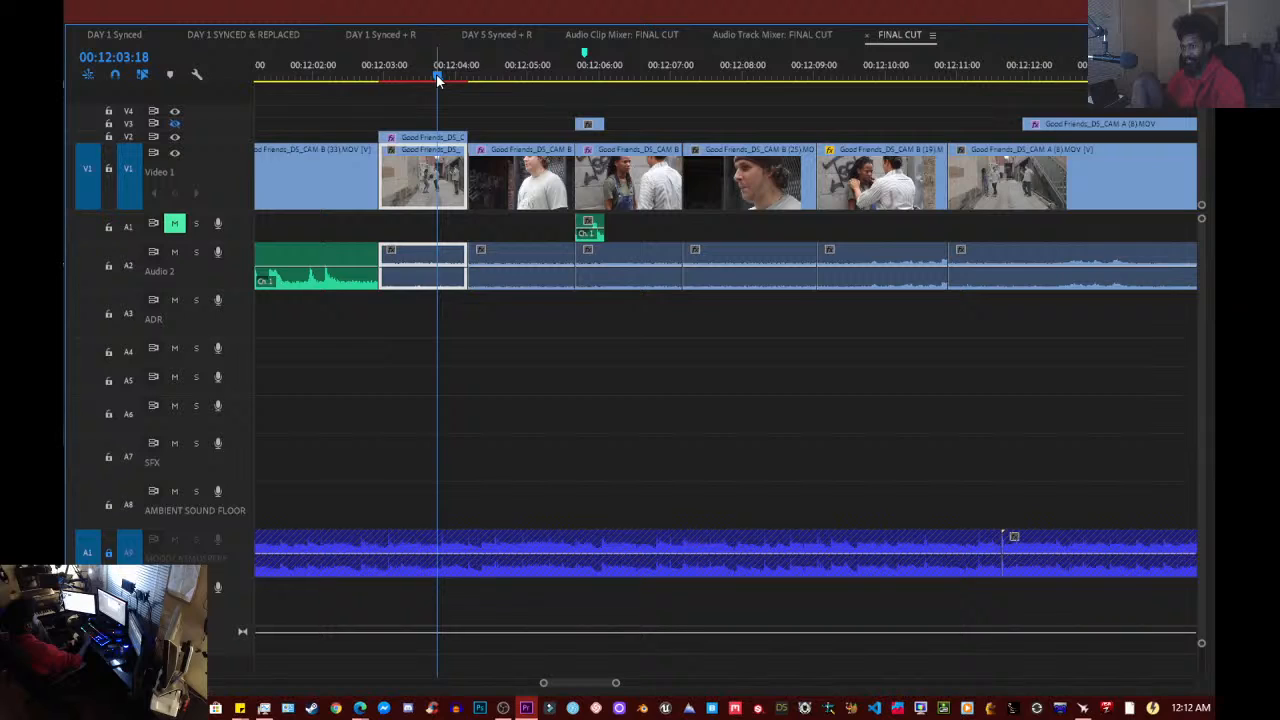
key("space")
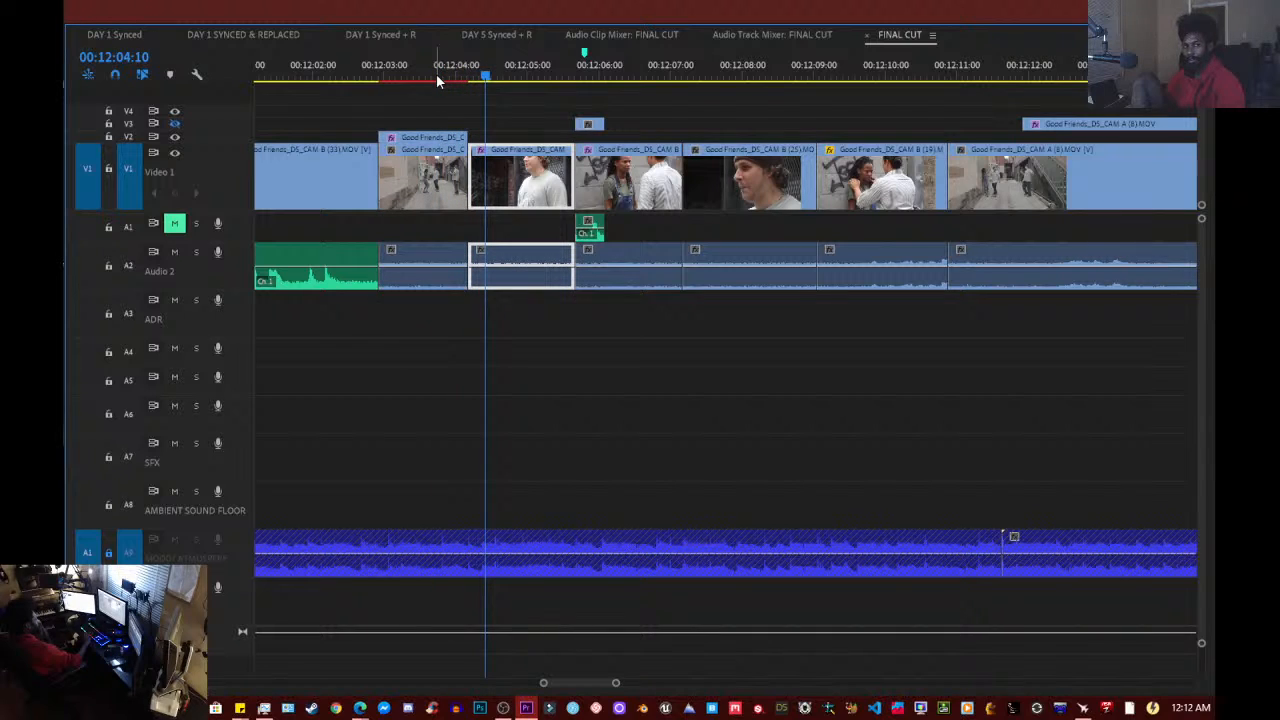
- Enlarge the program view and play from the wide alley shot at 00:12:03:10 into the graffiti wall shot
left_click_drag(436, 73, 418, 76)
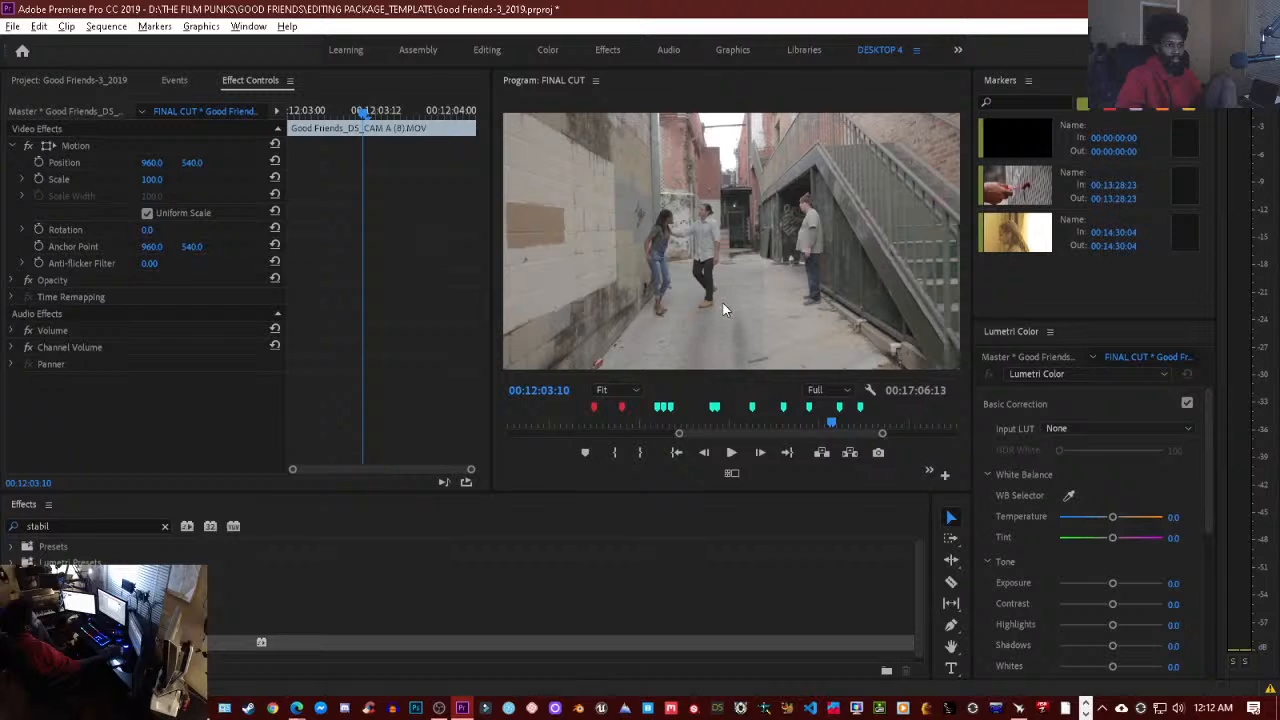
left_click(777, 392)
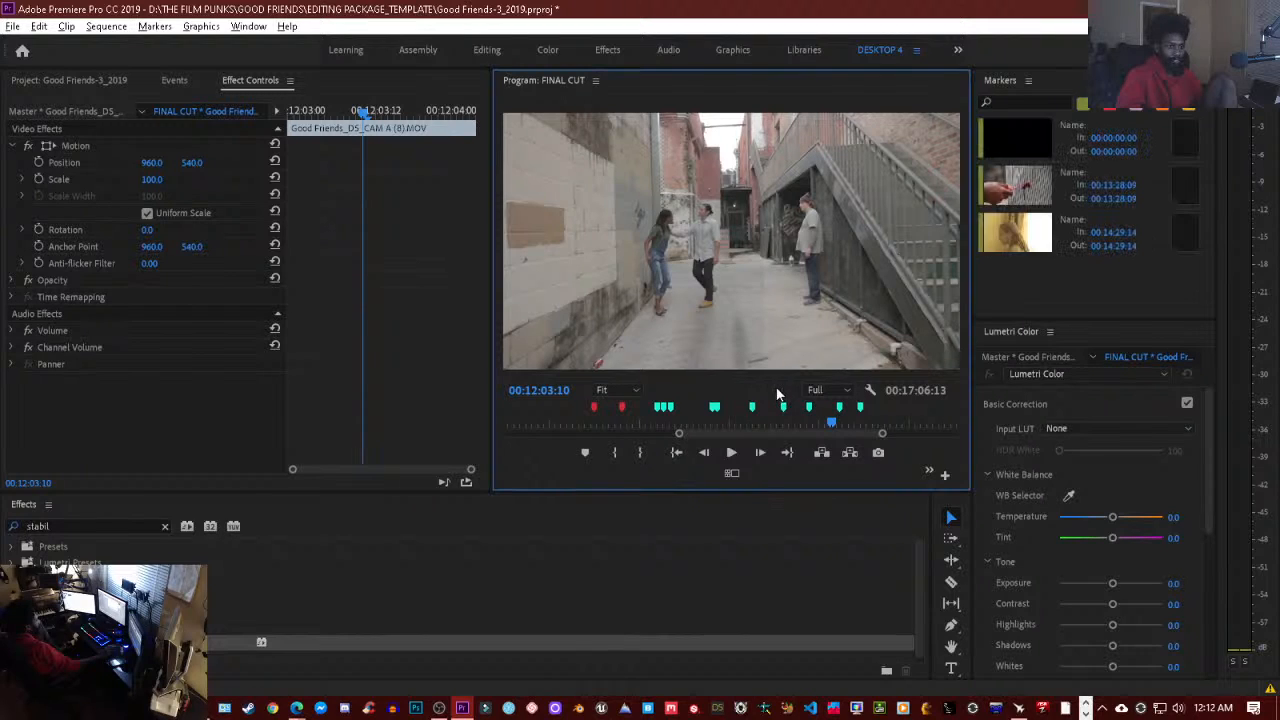
key("grave")
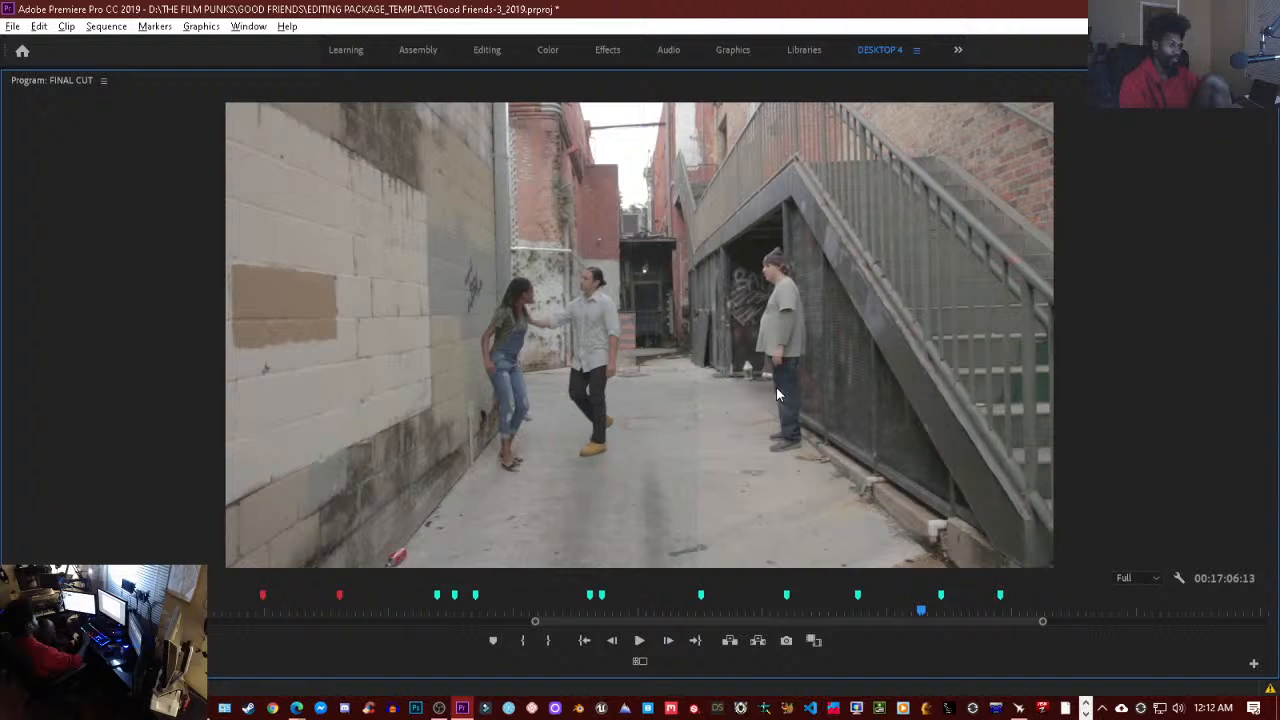
key("space")
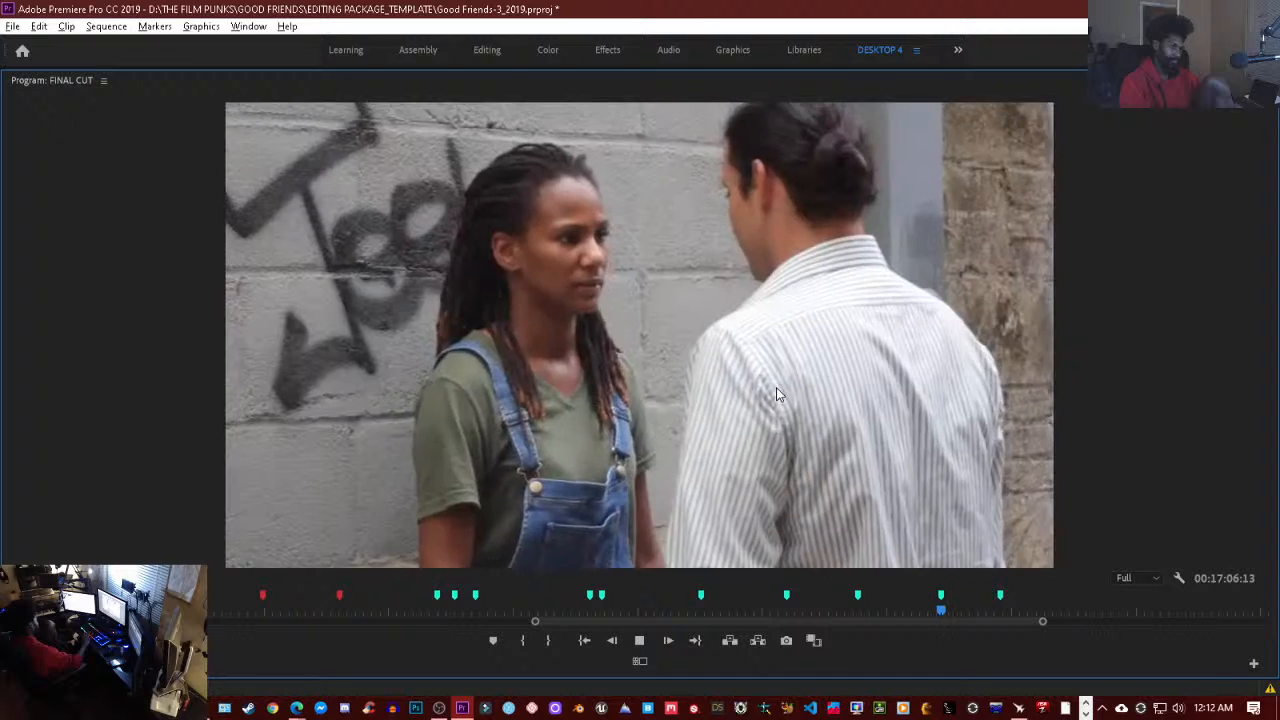
key("space")
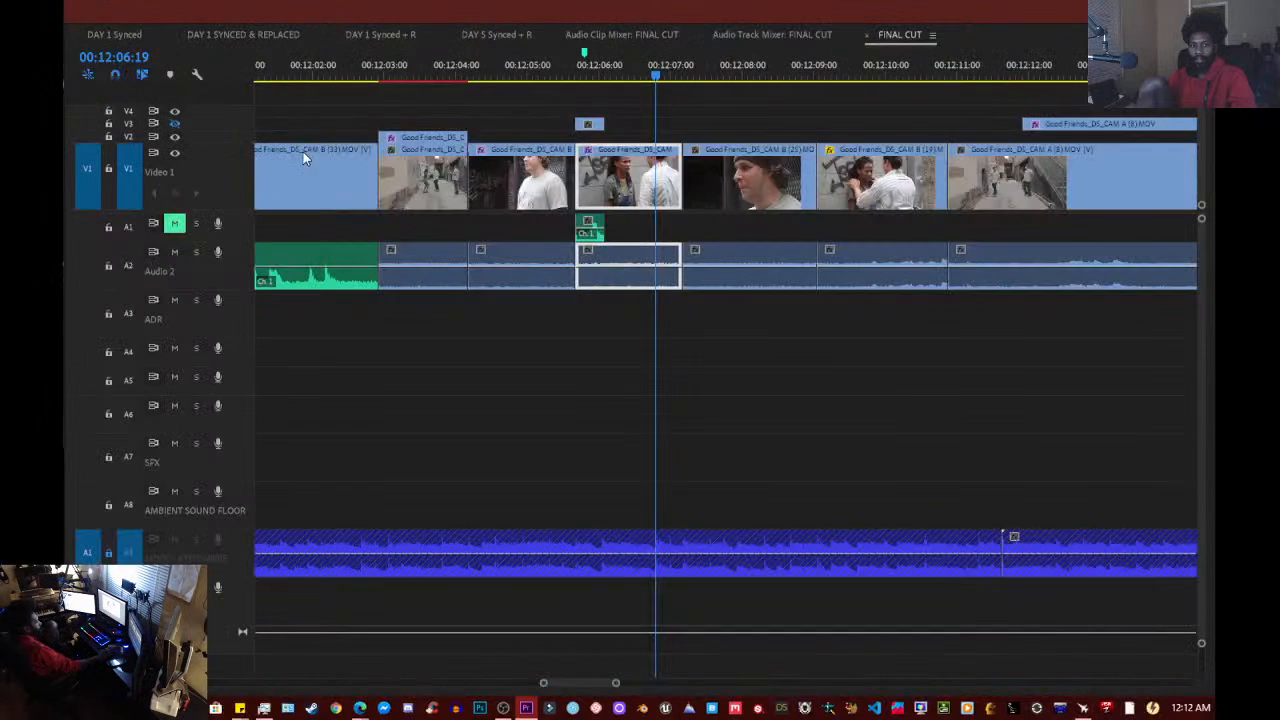
- Undo closing the gap and deleting the short CAM B (19) clip after the man in the beanie
left_click(587, 80)
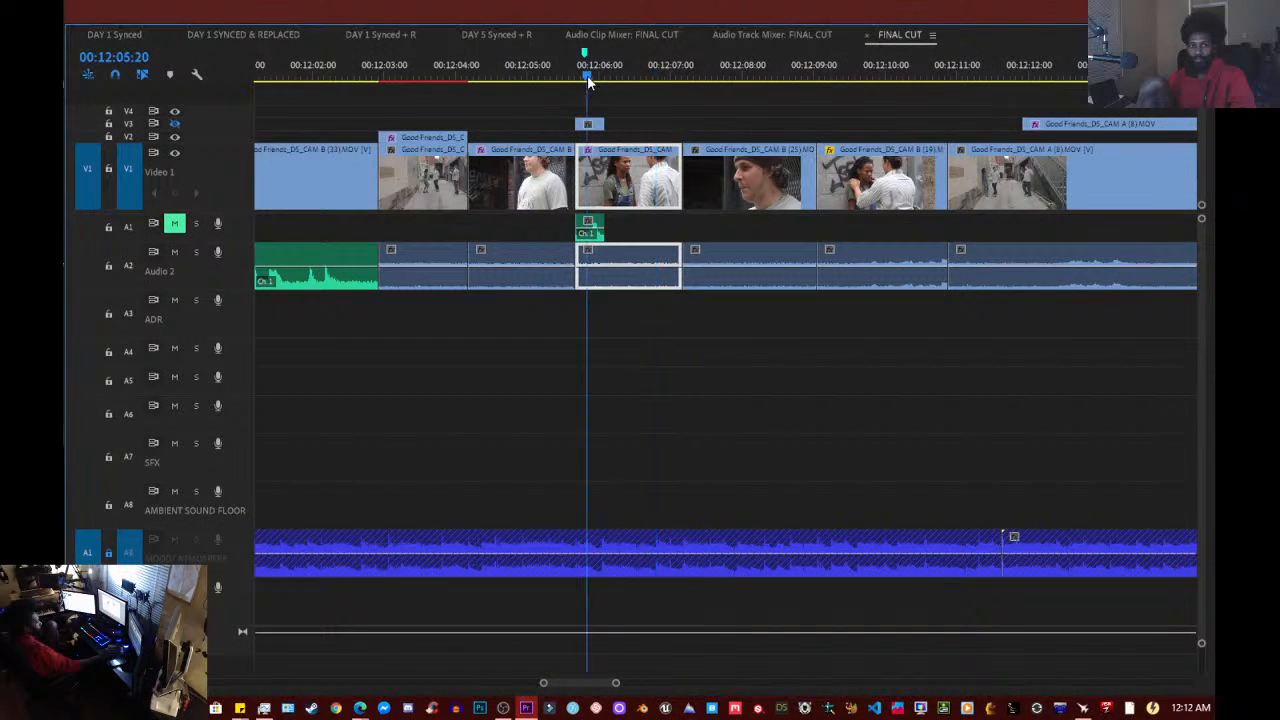
key("ctrl+z")
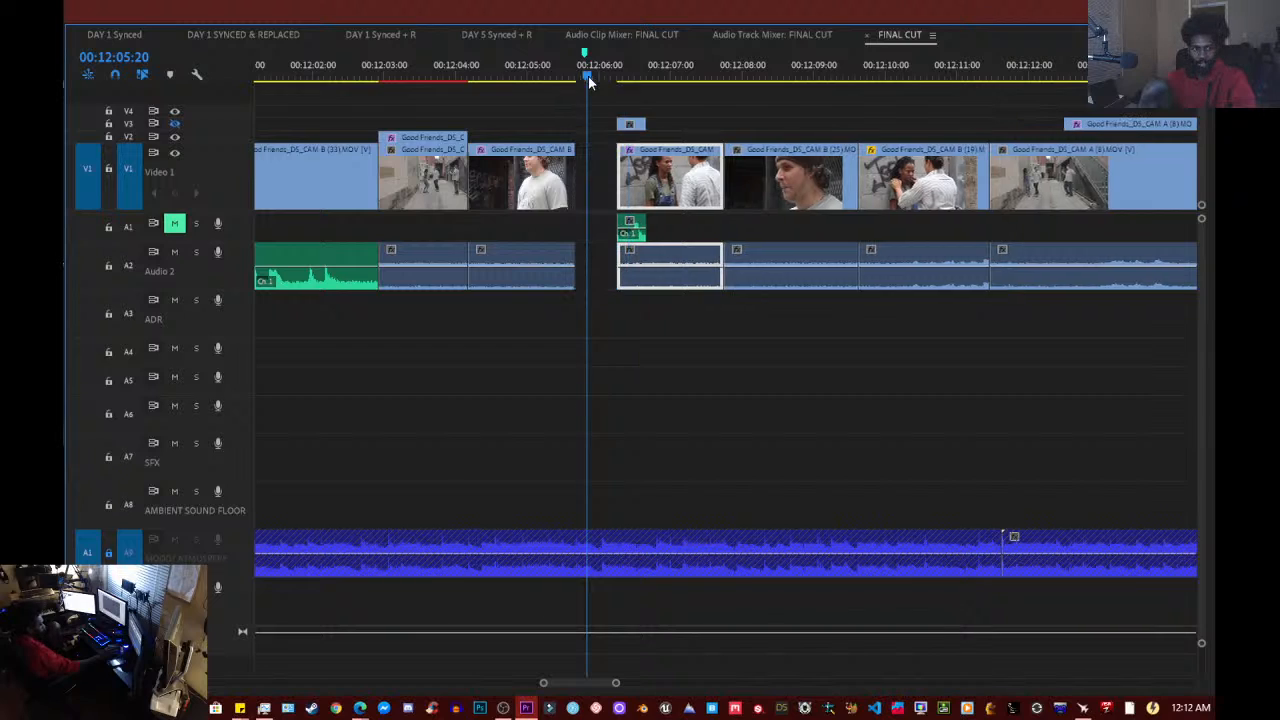
key("ctrl+z")
- Delete the short CAM B (19) clip and extend the start of the longer CAM B (19) clip back to fill its gap
mouse_move(589, 72)
left_mouse_down()
mouse_move(570, 80)
mouse_move(589, 80)
left_mouse_up()
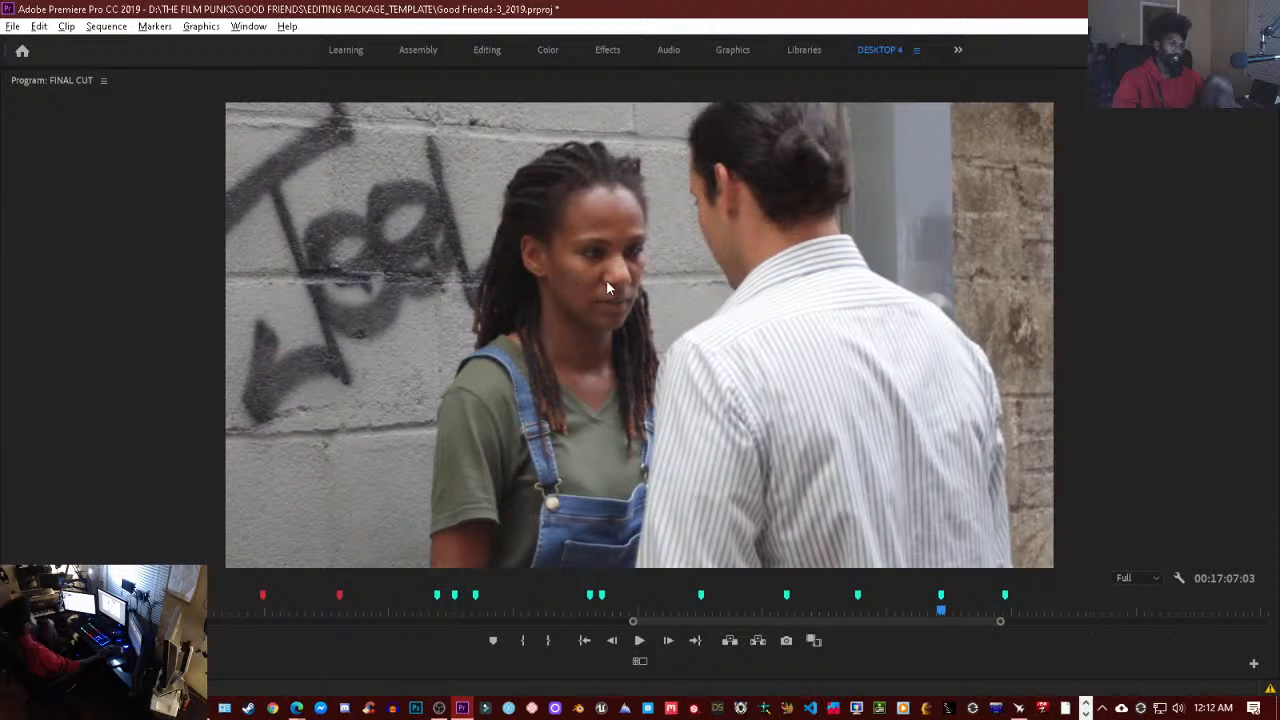
key("j")
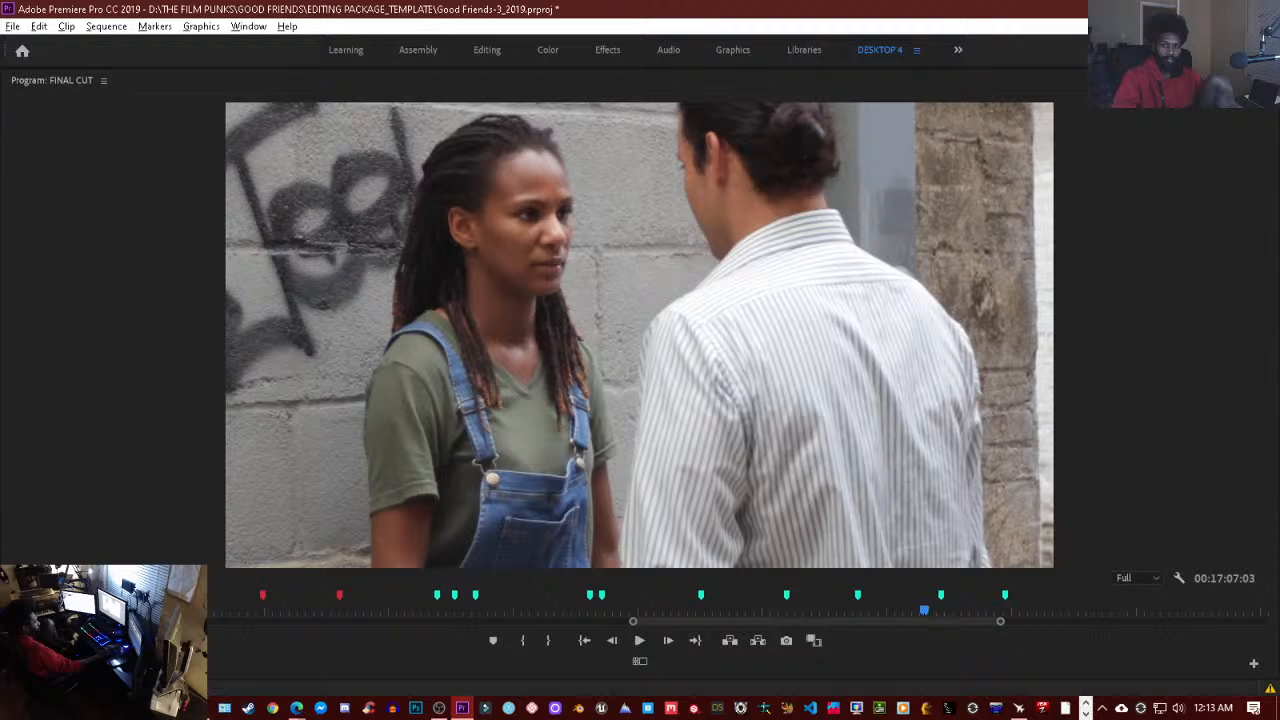
key("shift+m")
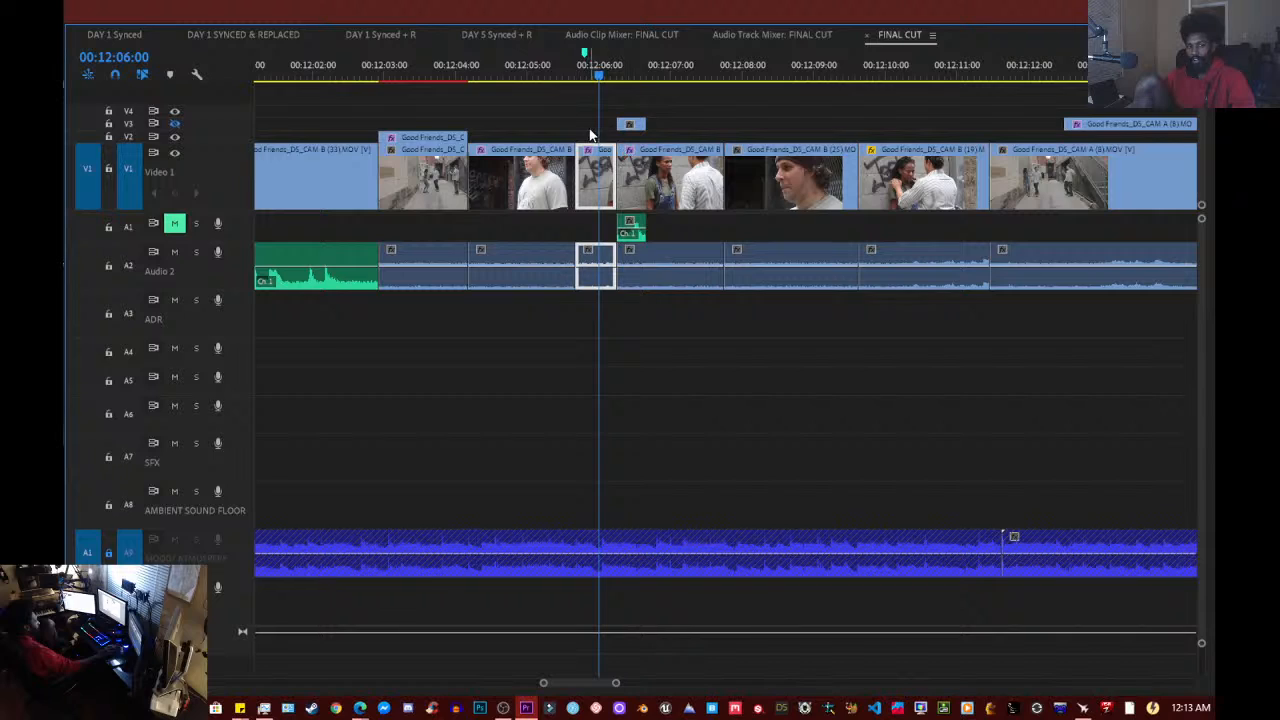
key("Delete")
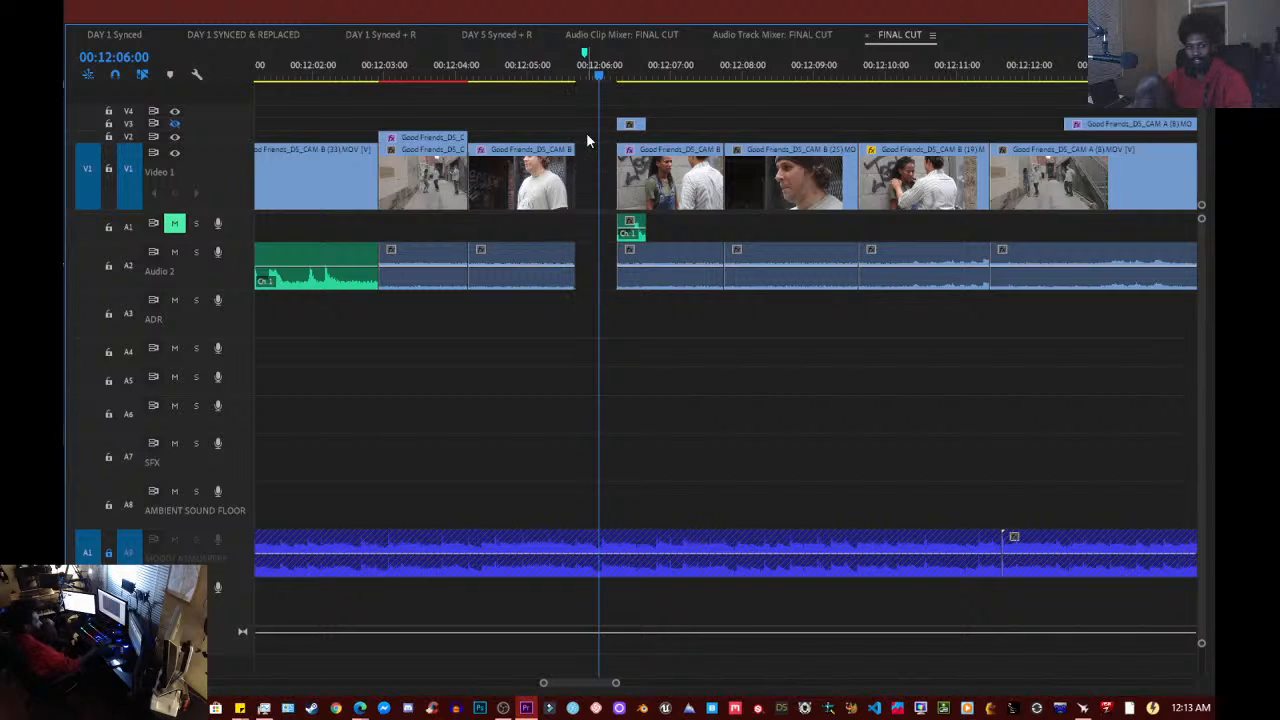
left_click_drag(612, 158, 576, 160)
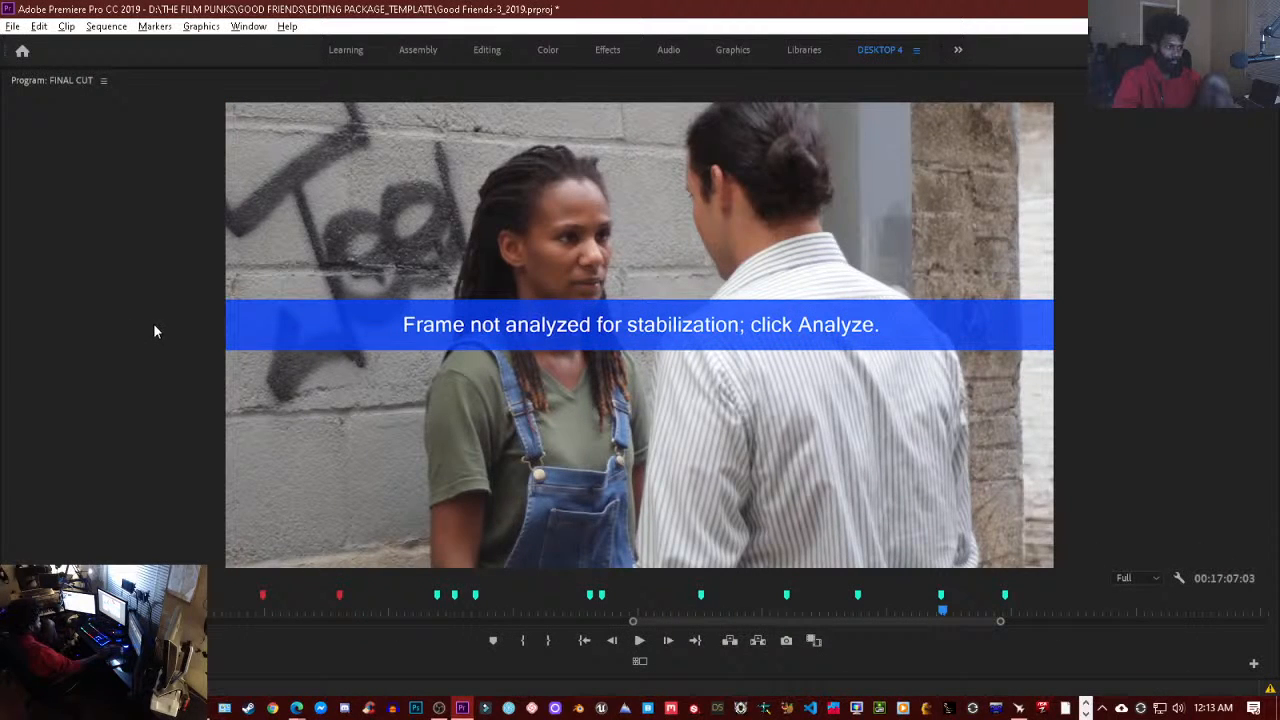
- Re-run the Warp Stabilizer analysis on the extended CAM B (19) clip at 00:12:06:00
key("grave")
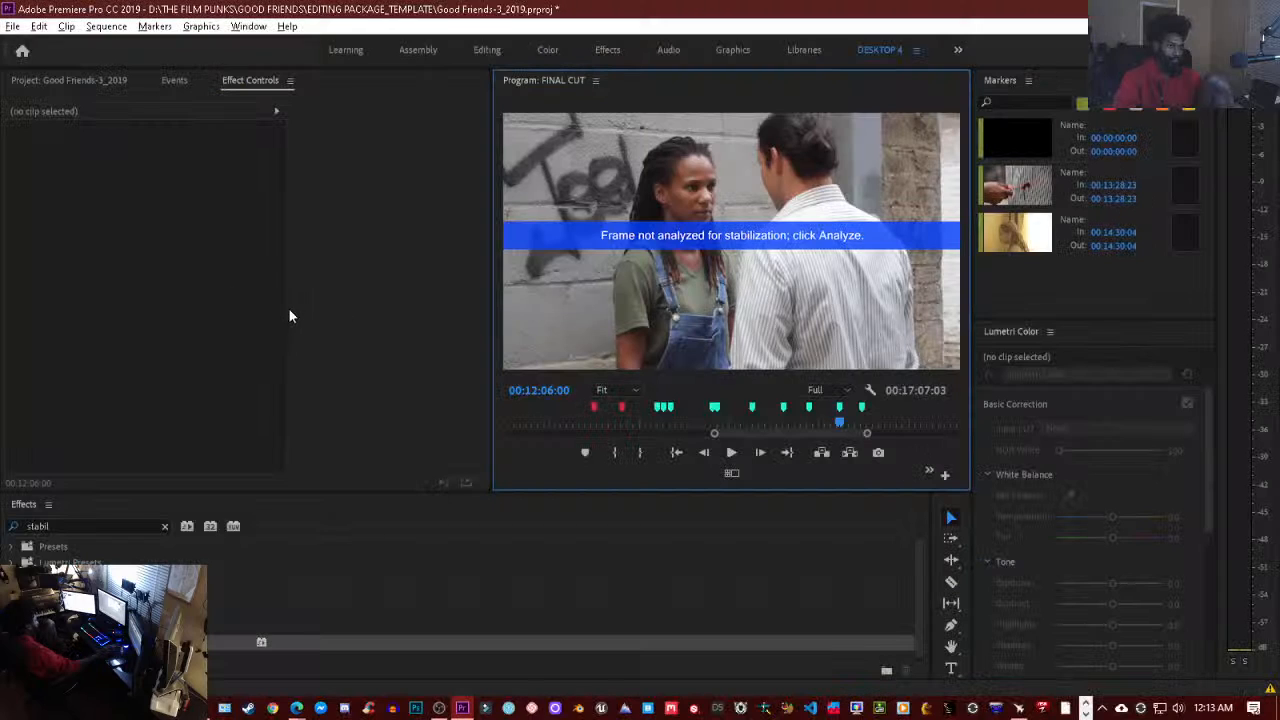
left_click(335, 303)
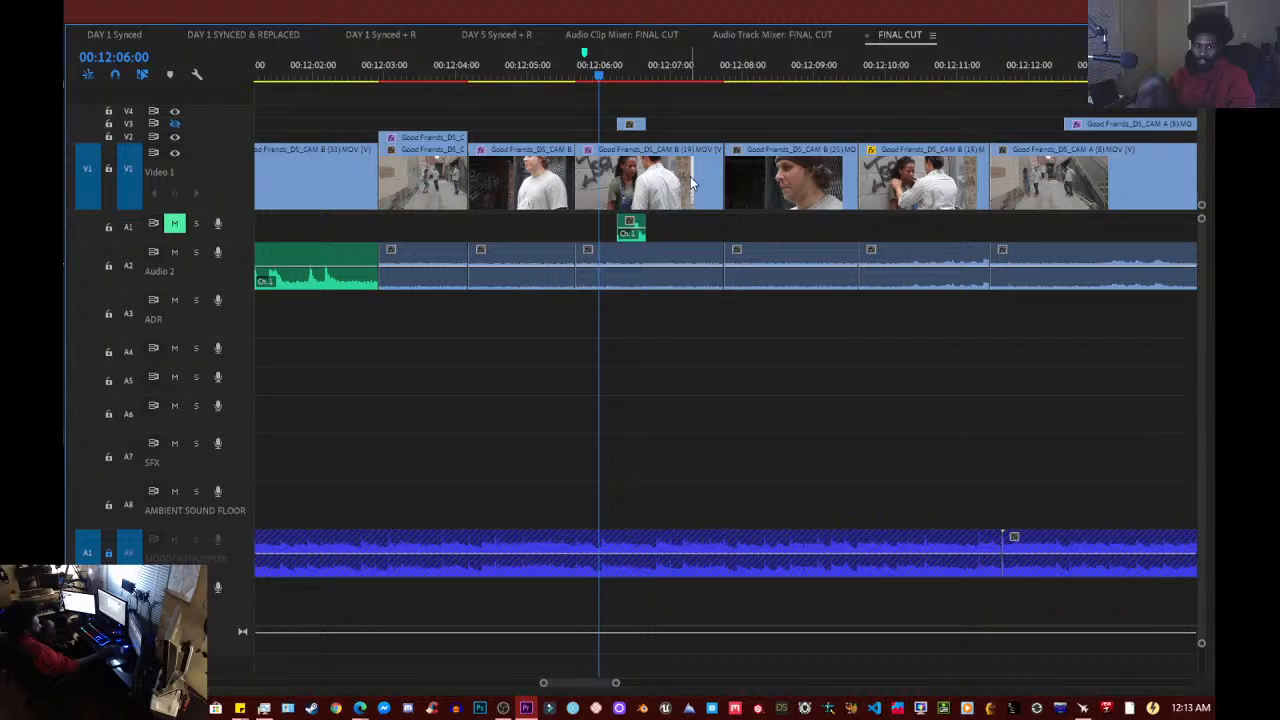
left_click(649, 177)
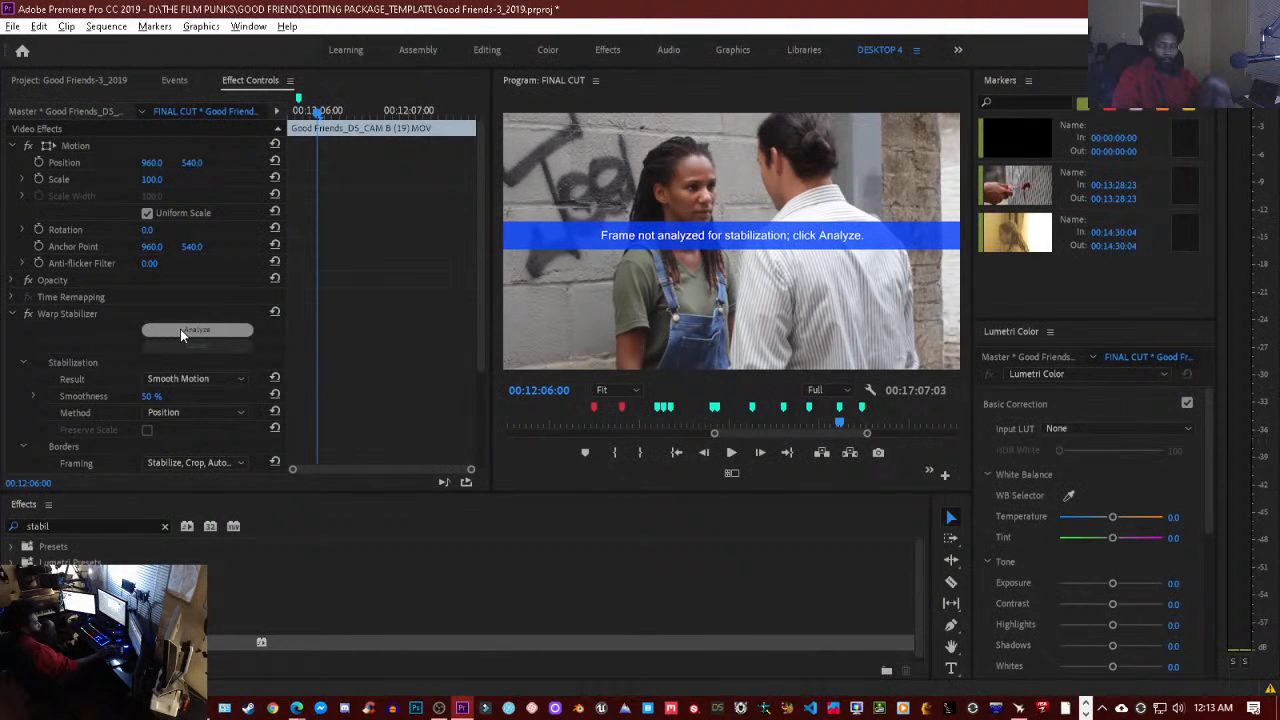
left_click(181, 331)
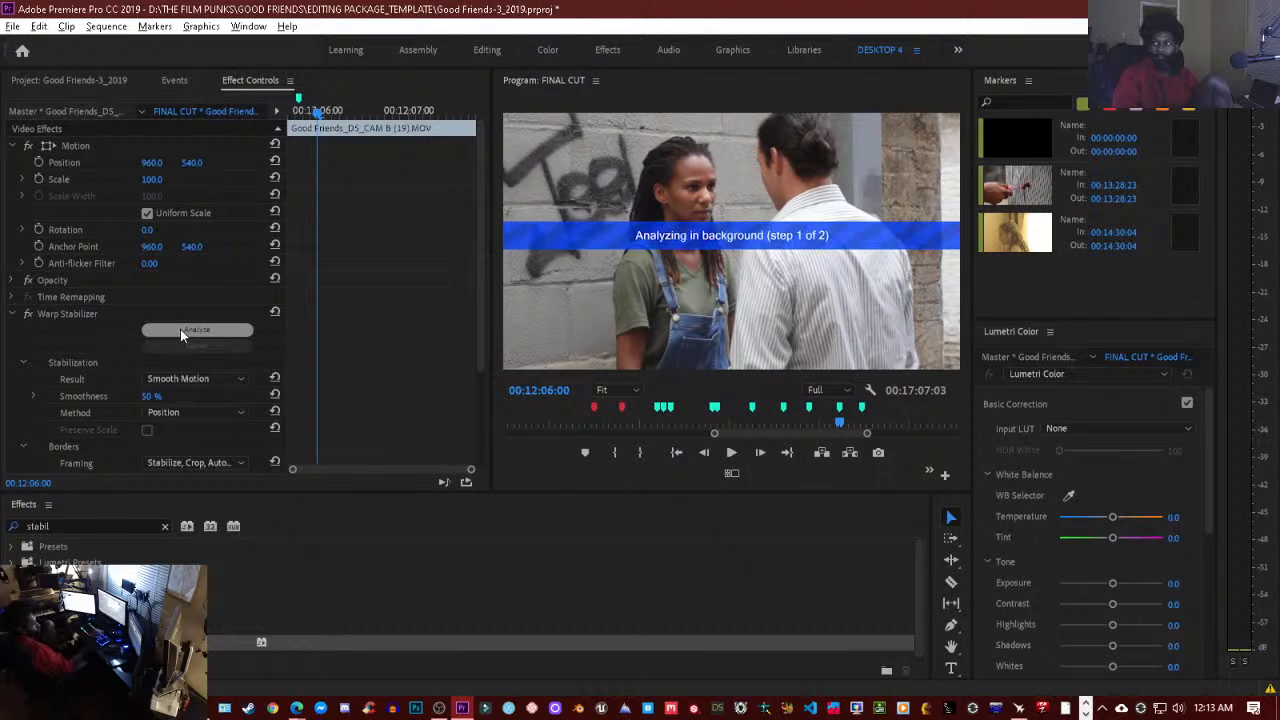
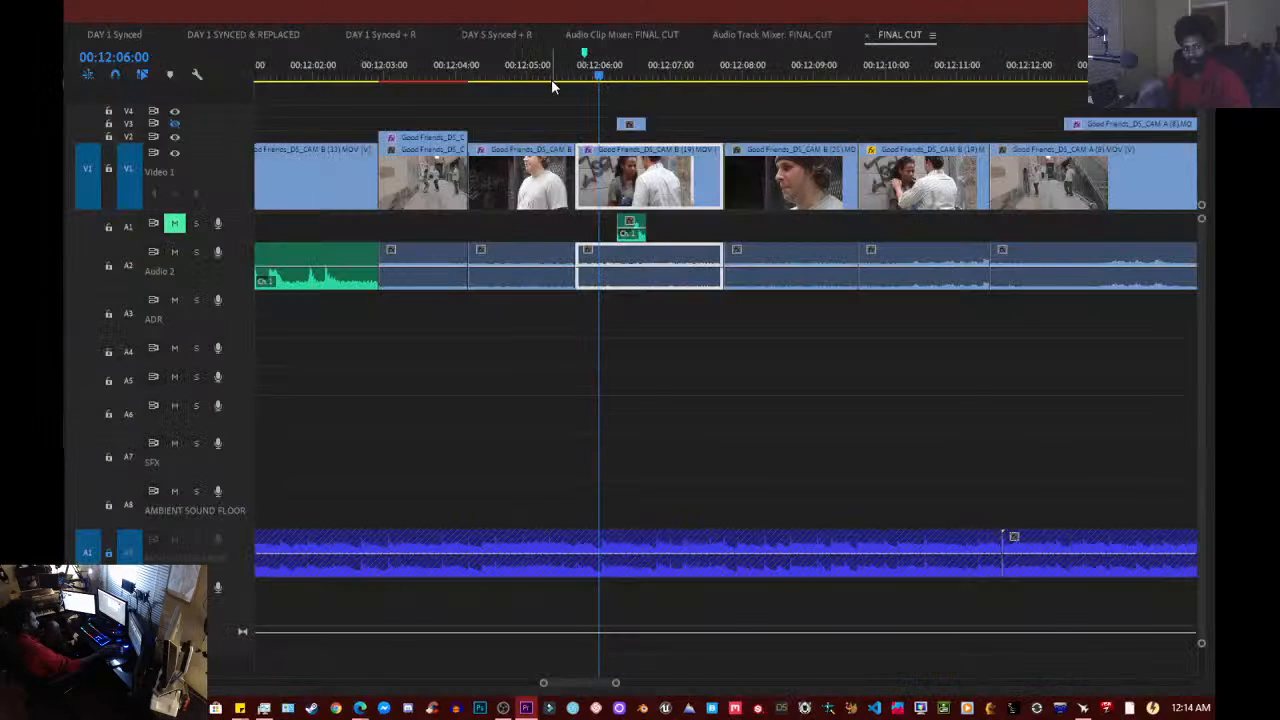
- Play from the man in the beanie at 00:12:04:23 through the re-stabilized graffiti wall shot
left_click_drag(577, 69, 566, 80)
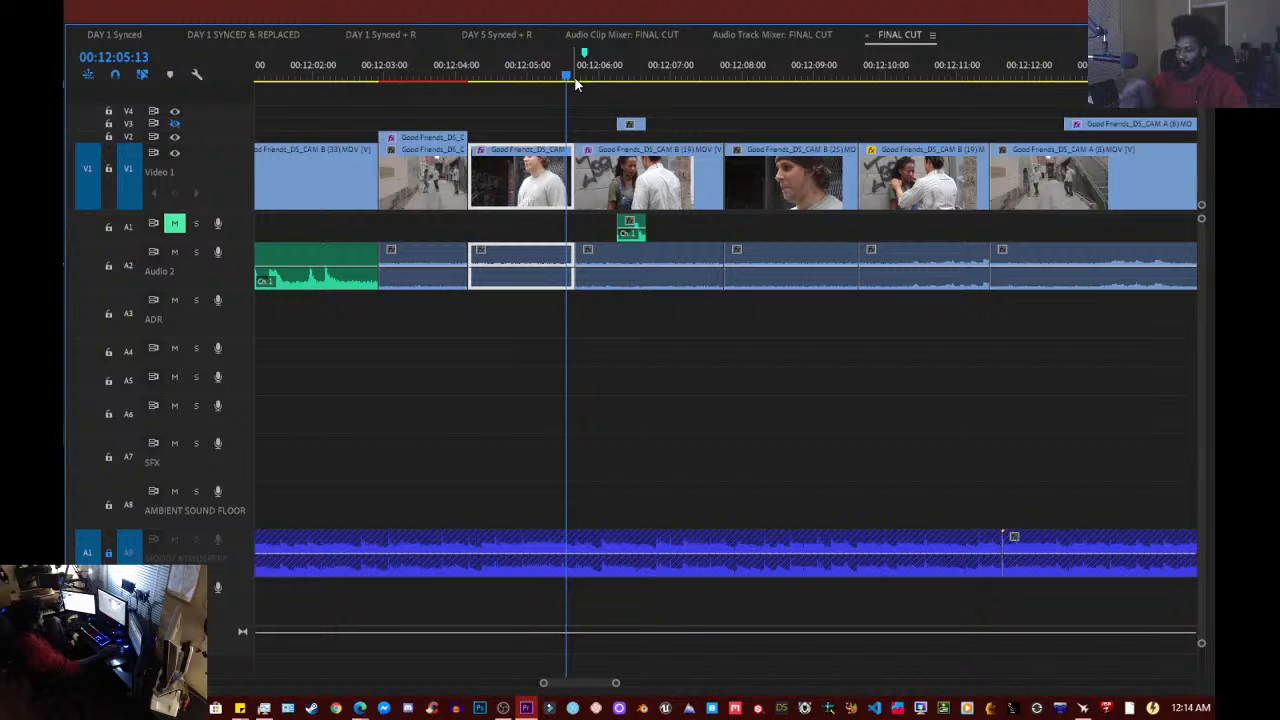
left_click_drag(550, 77, 525, 77)
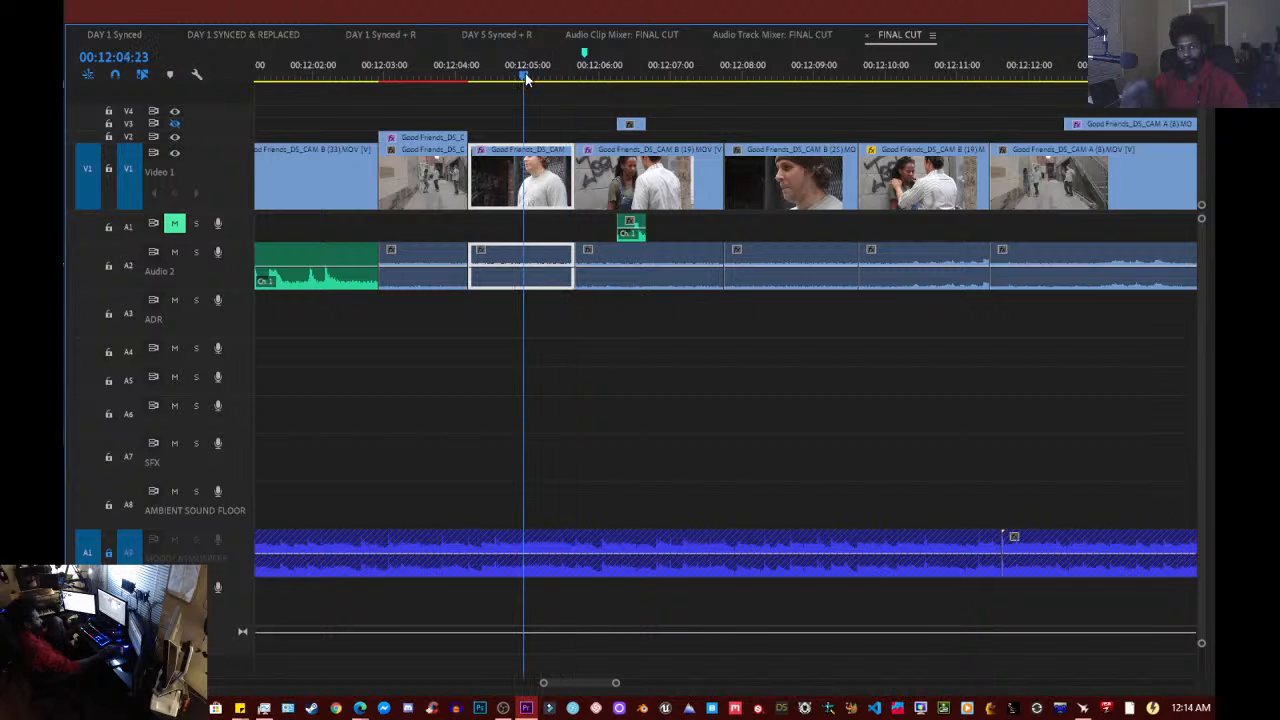
left_click(664, 298)
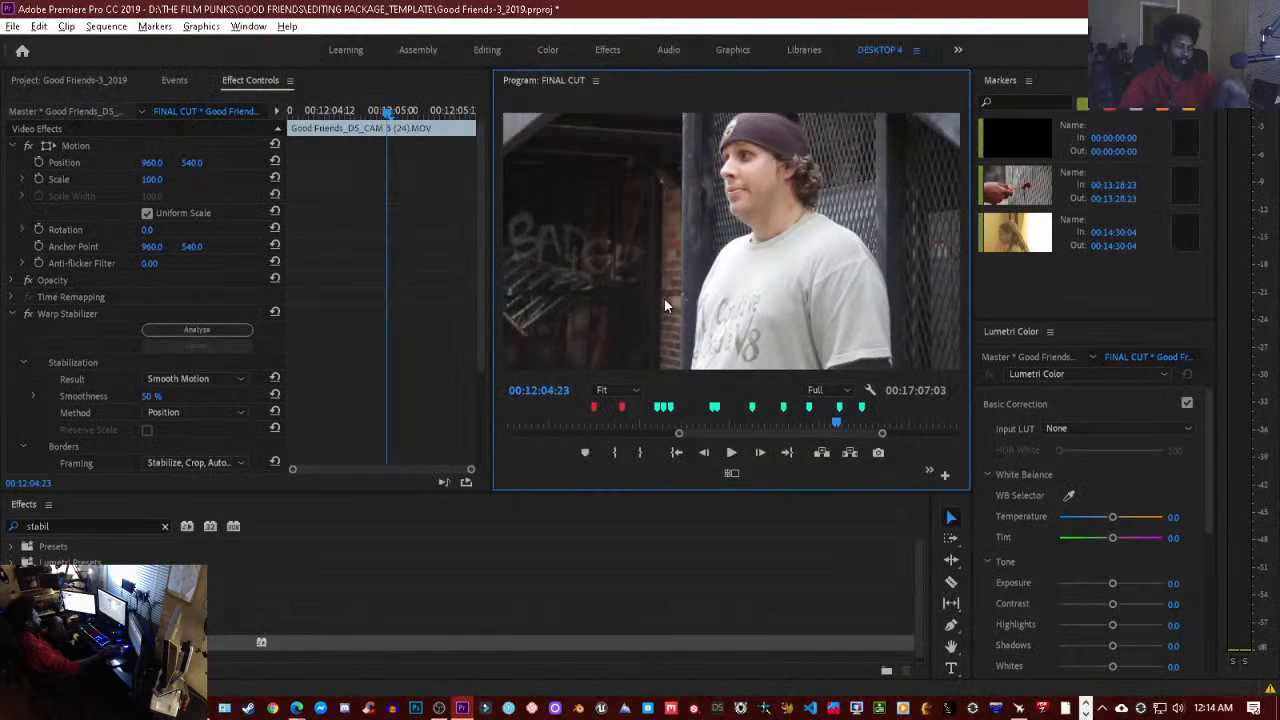
key("space")
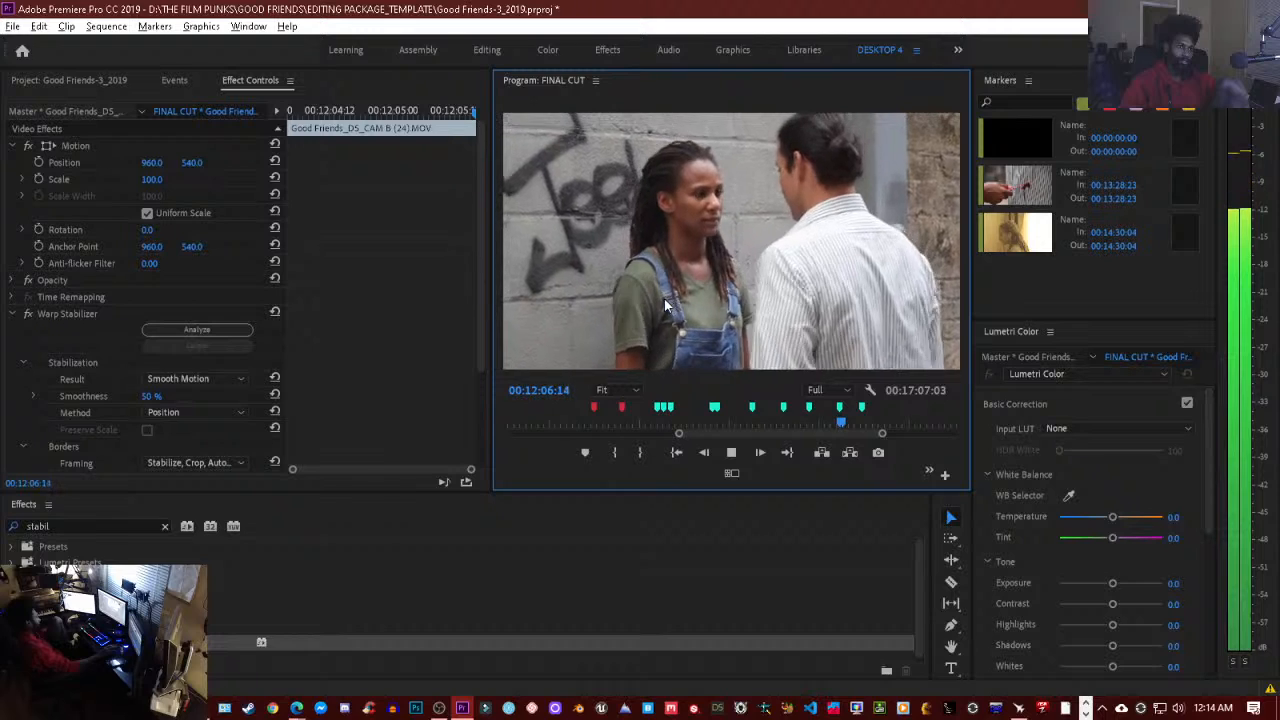
key("space")
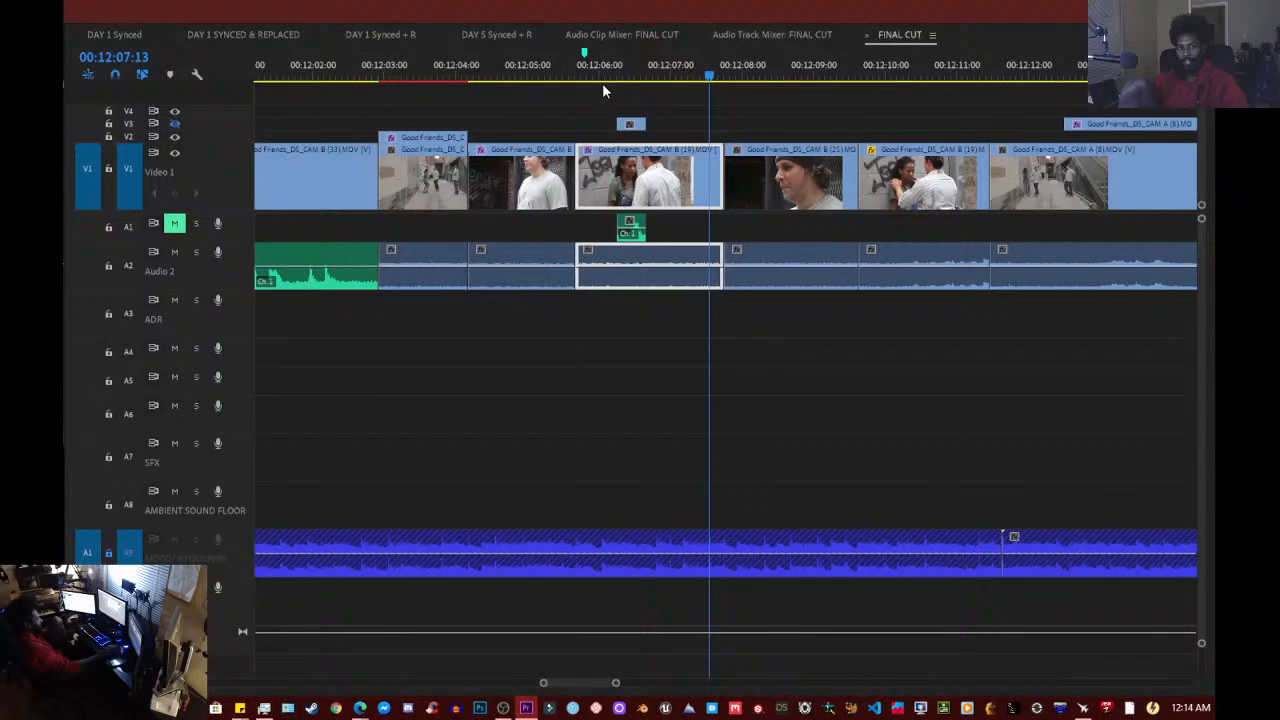
- Replay the extended CAM B (19) clip from 00:12:05:19 into the following CAM B (25) close-up
left_click(582, 78)
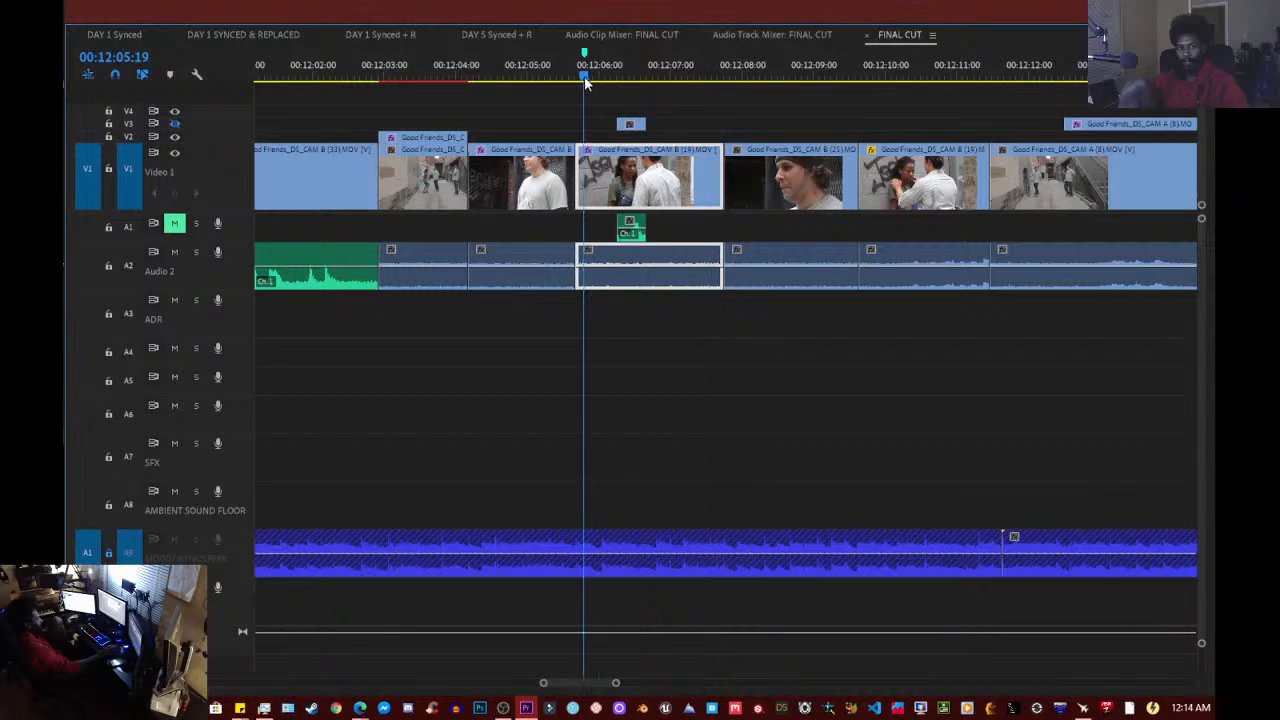
key("space")
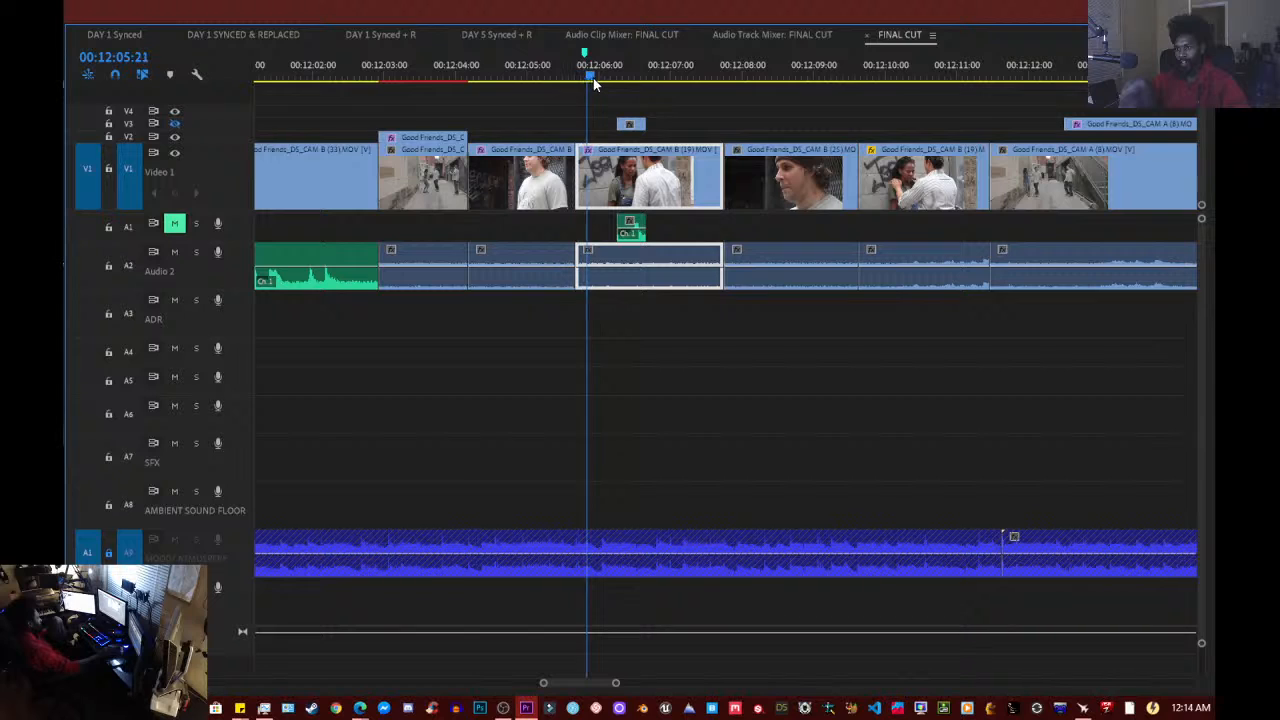
key("space")
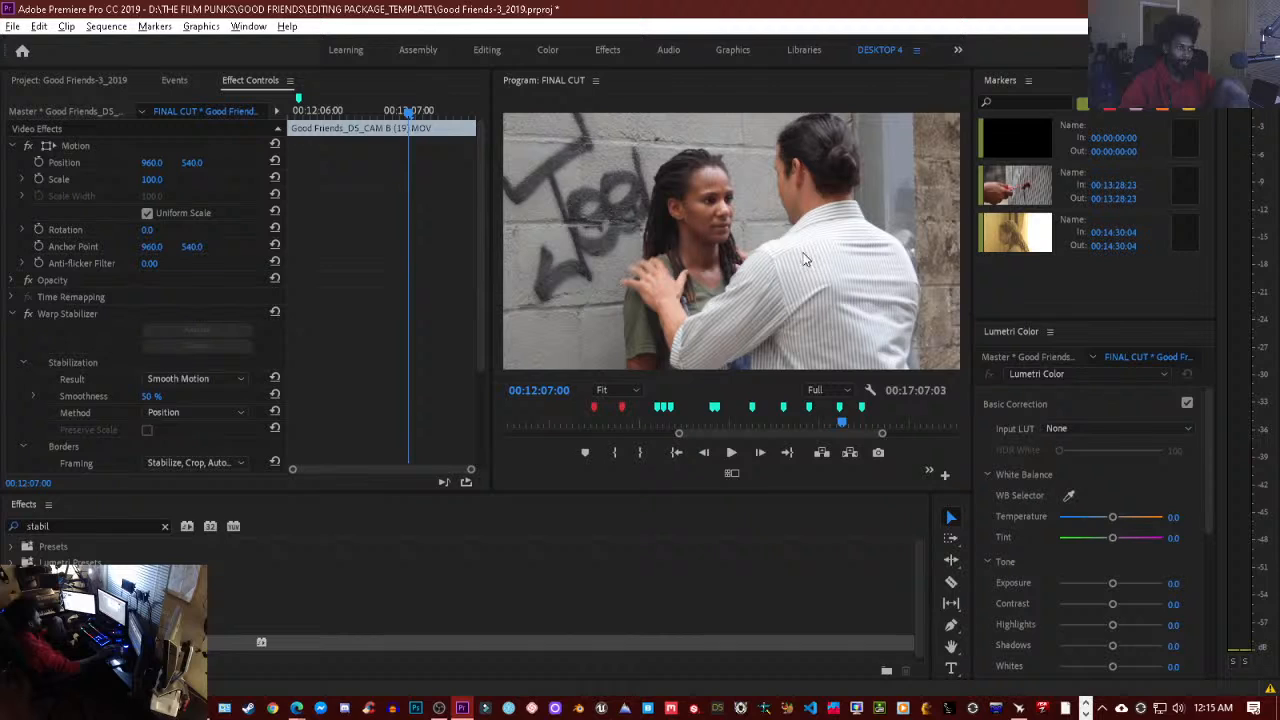
key("space")
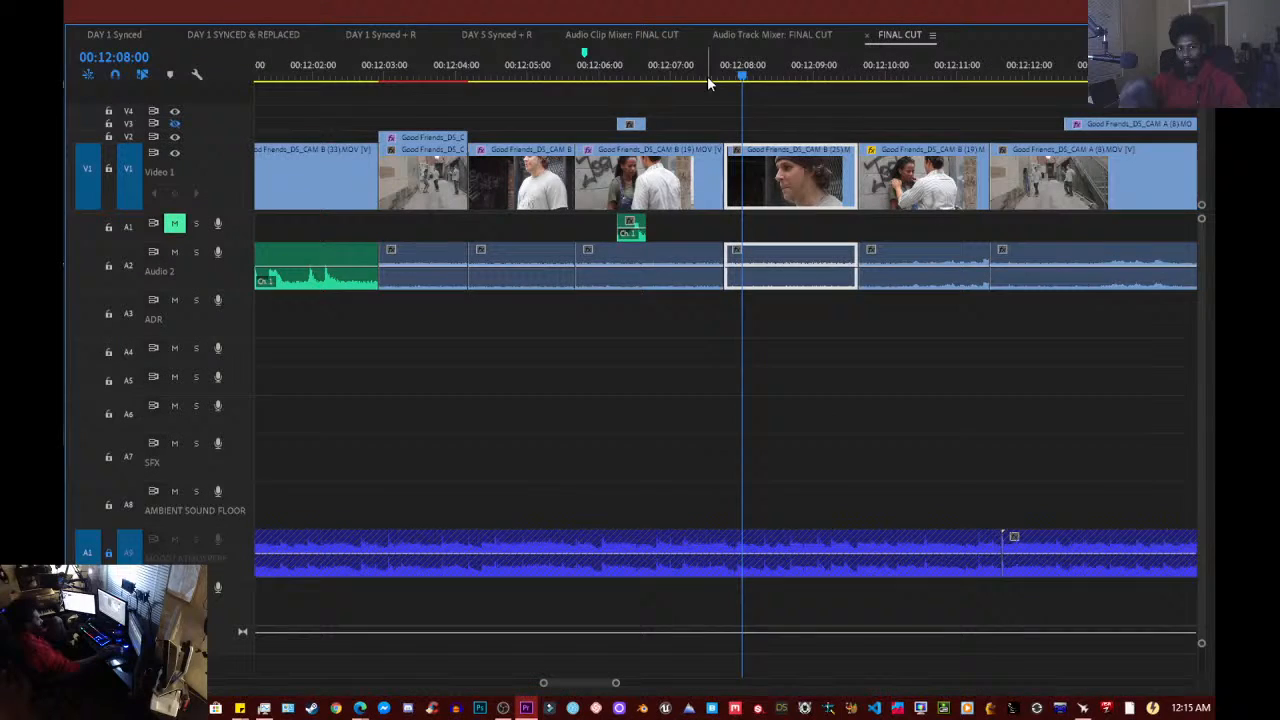
- Check the extended CAM B (19) clip at 00:12:06:10, then replay the cut into it from the beanie man's shot
left_click_drag(709, 78, 628, 75)
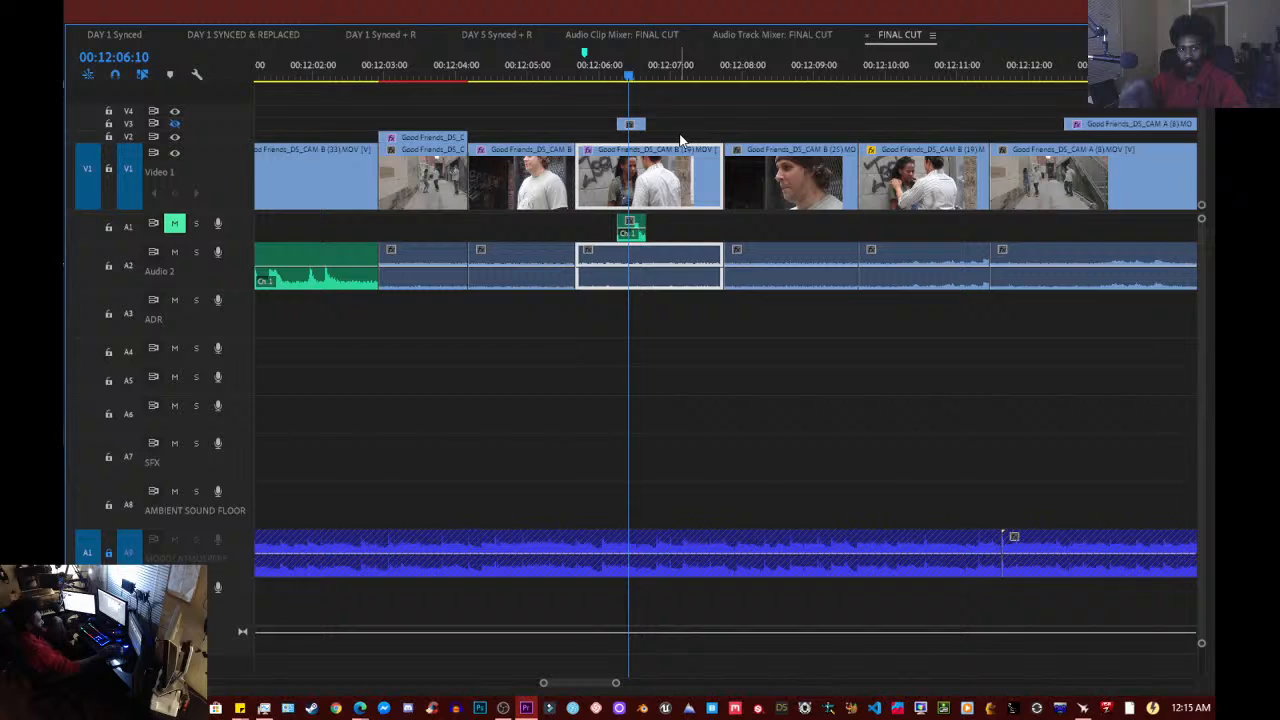
left_click(681, 140)
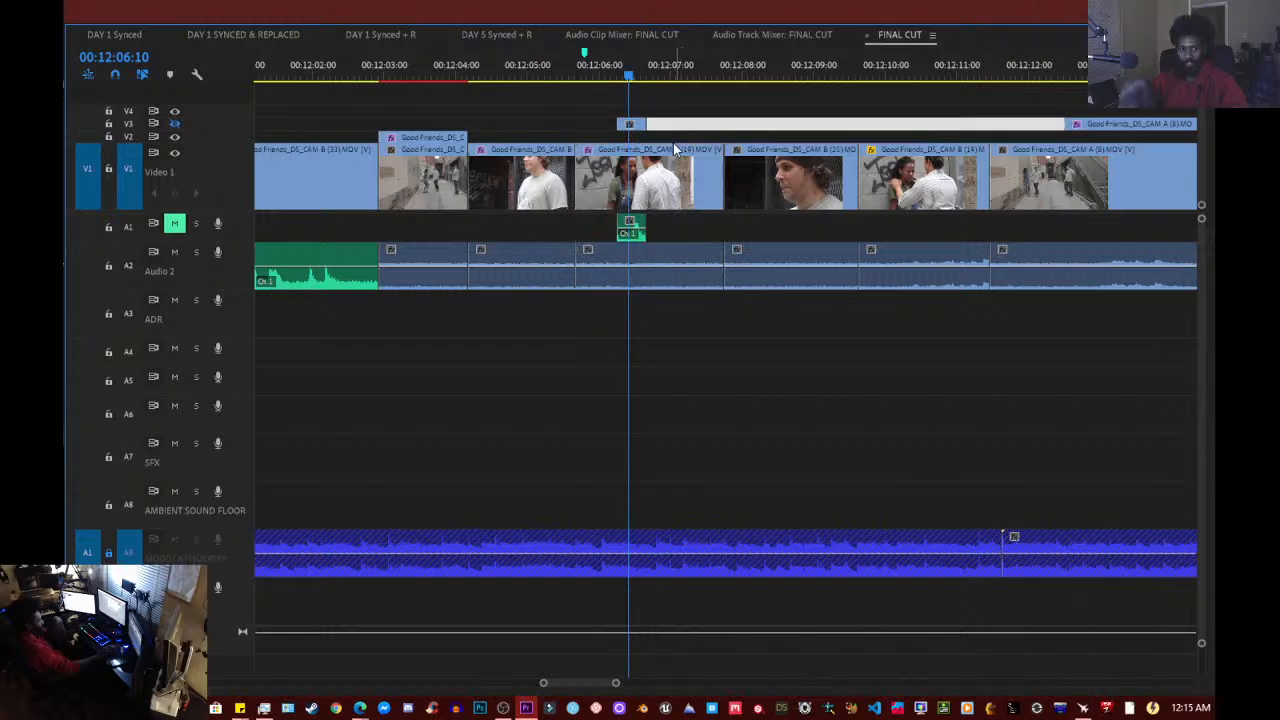
left_click(674, 156)
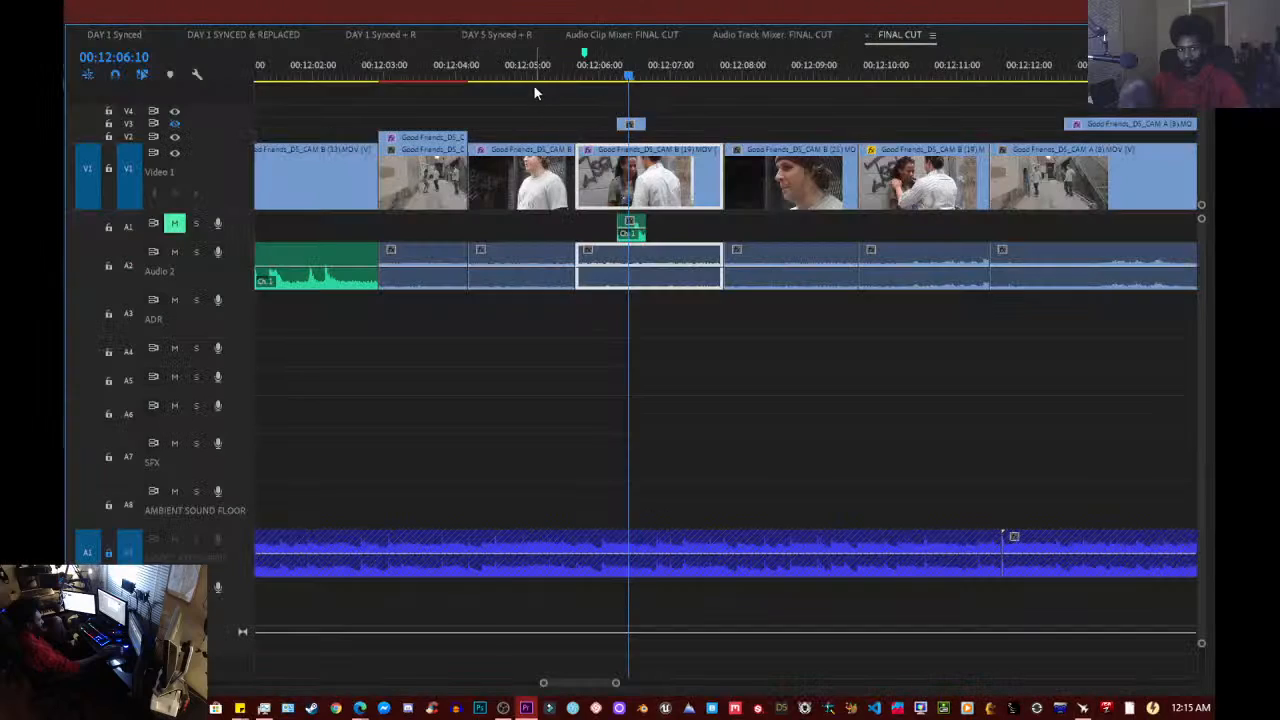
left_click(531, 80)
key("space")
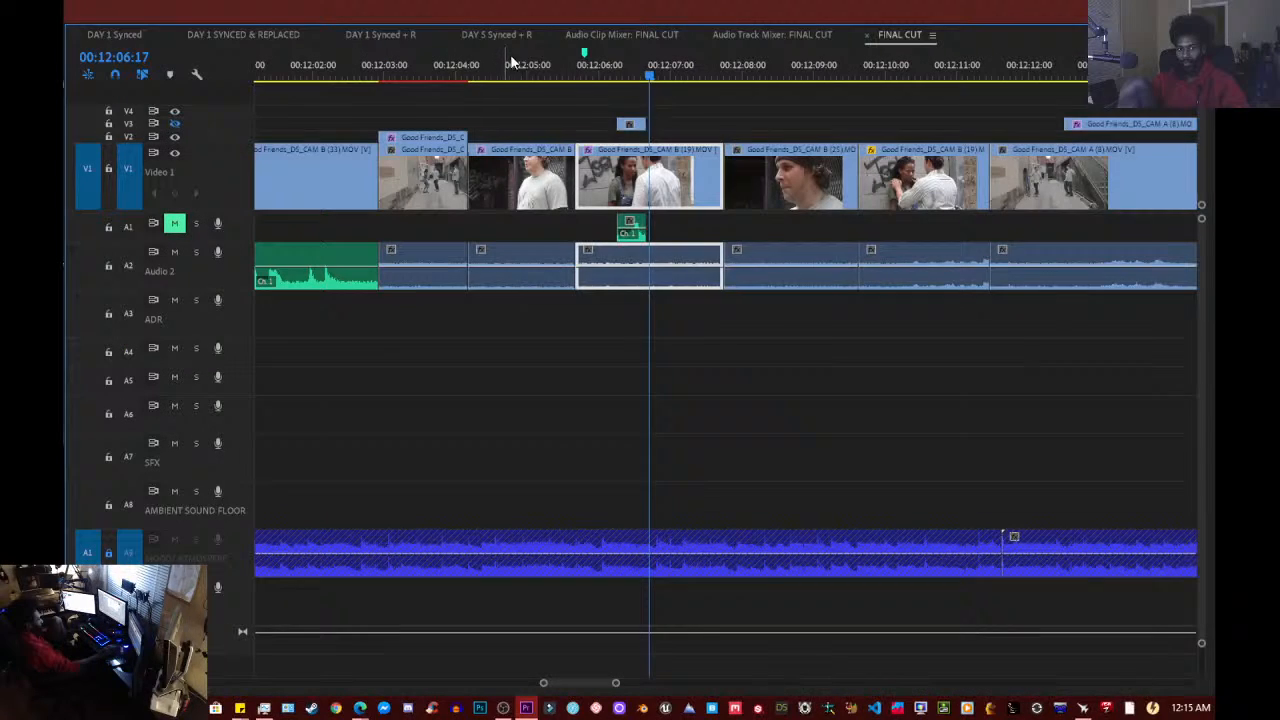
- Step frame by frame across the cut from the beanie man's CAM B (24) shot into the stabilized CAM B (19) clip
left_click(572, 74)
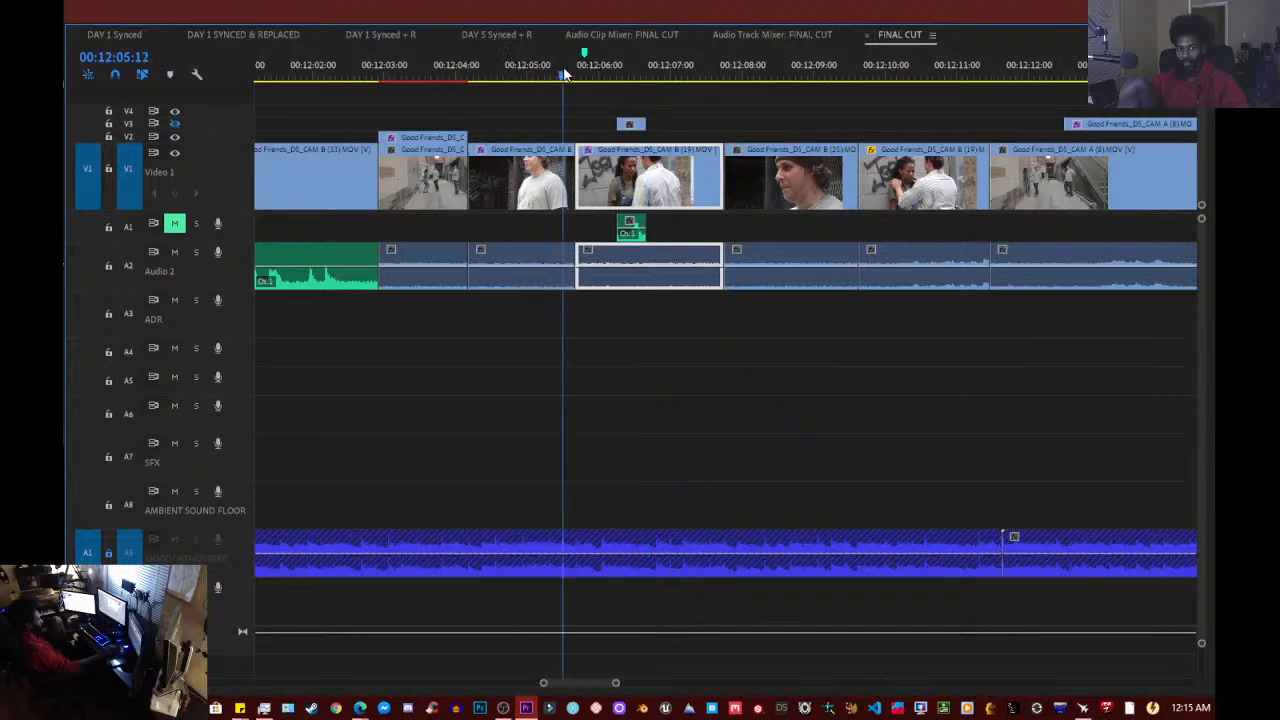
left_click_drag(574, 76, 580, 76)
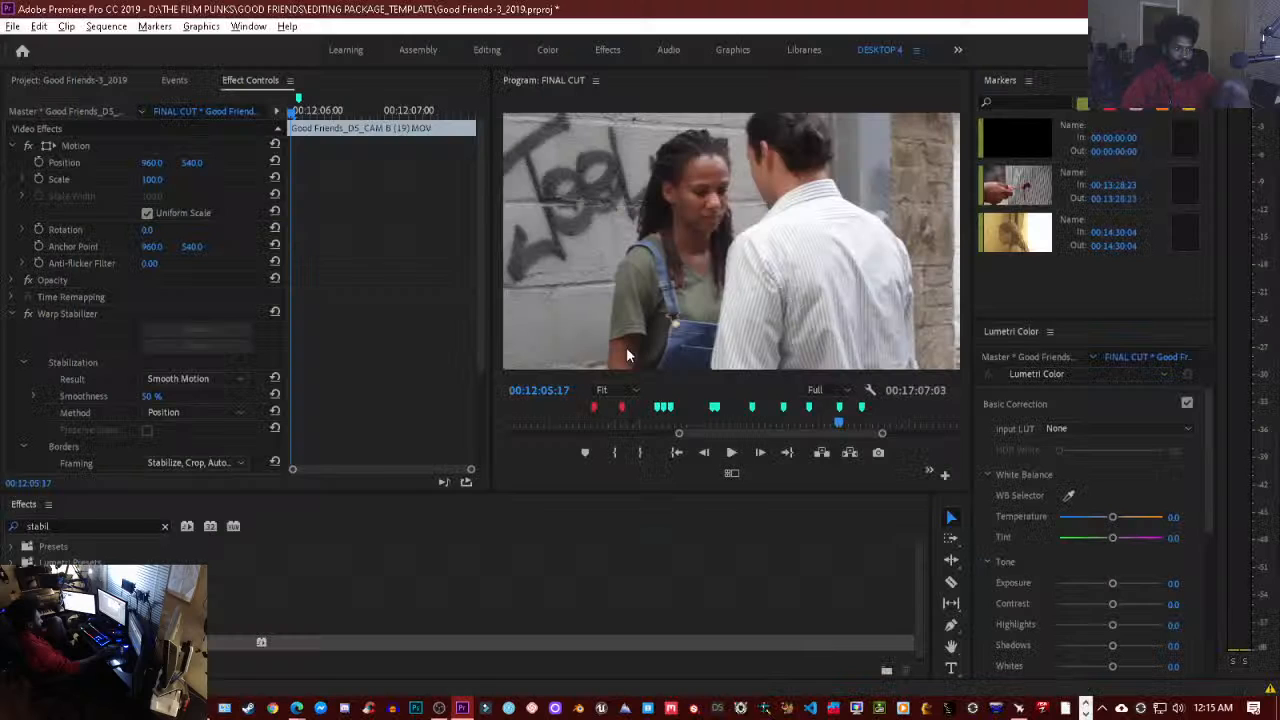
key("Left")
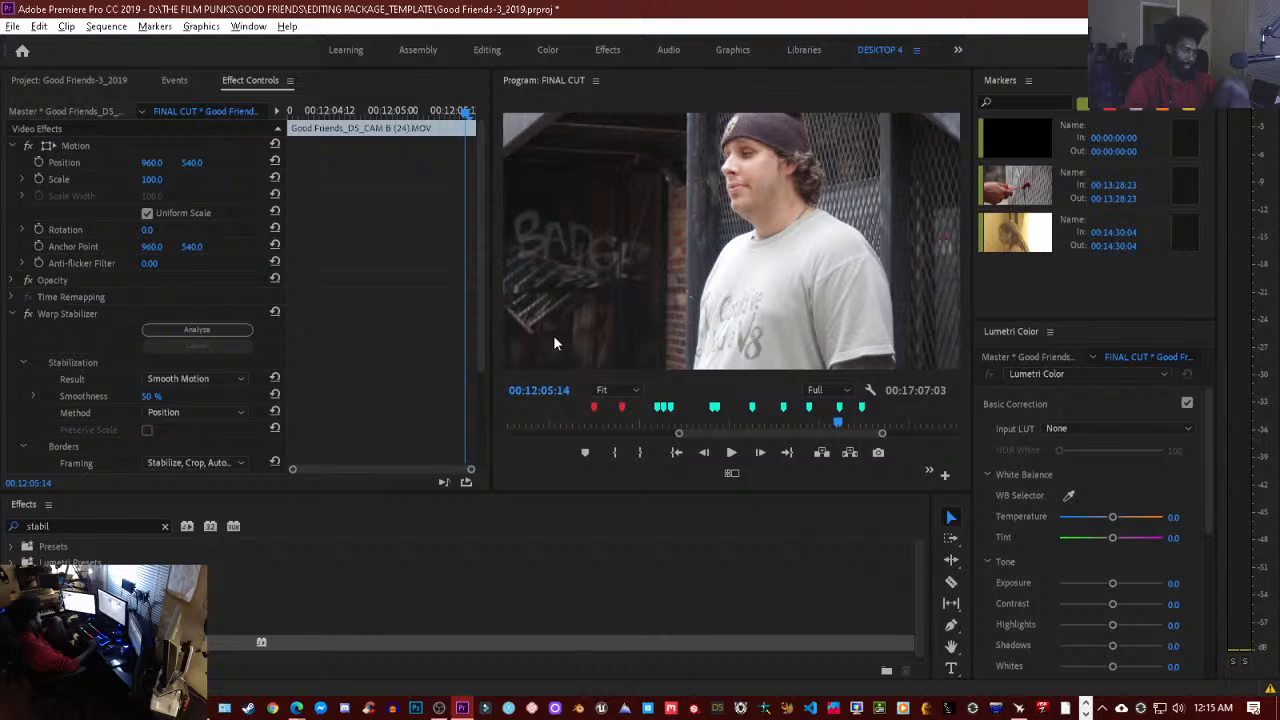
key("Left")
key("Right")
key("Right")
key("Right")
key("Right")
key("Right")
key("Right")
key("Right")
key("Right")
key("Right")
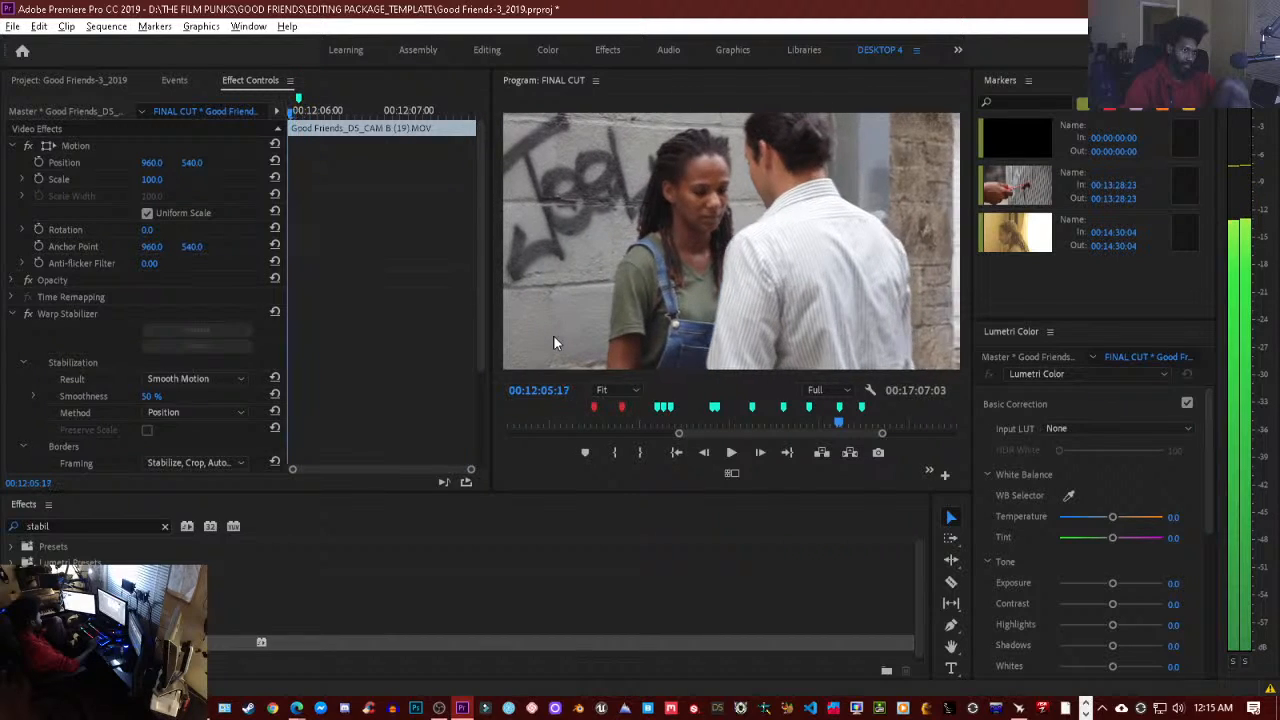
key("Right")
key("Right")
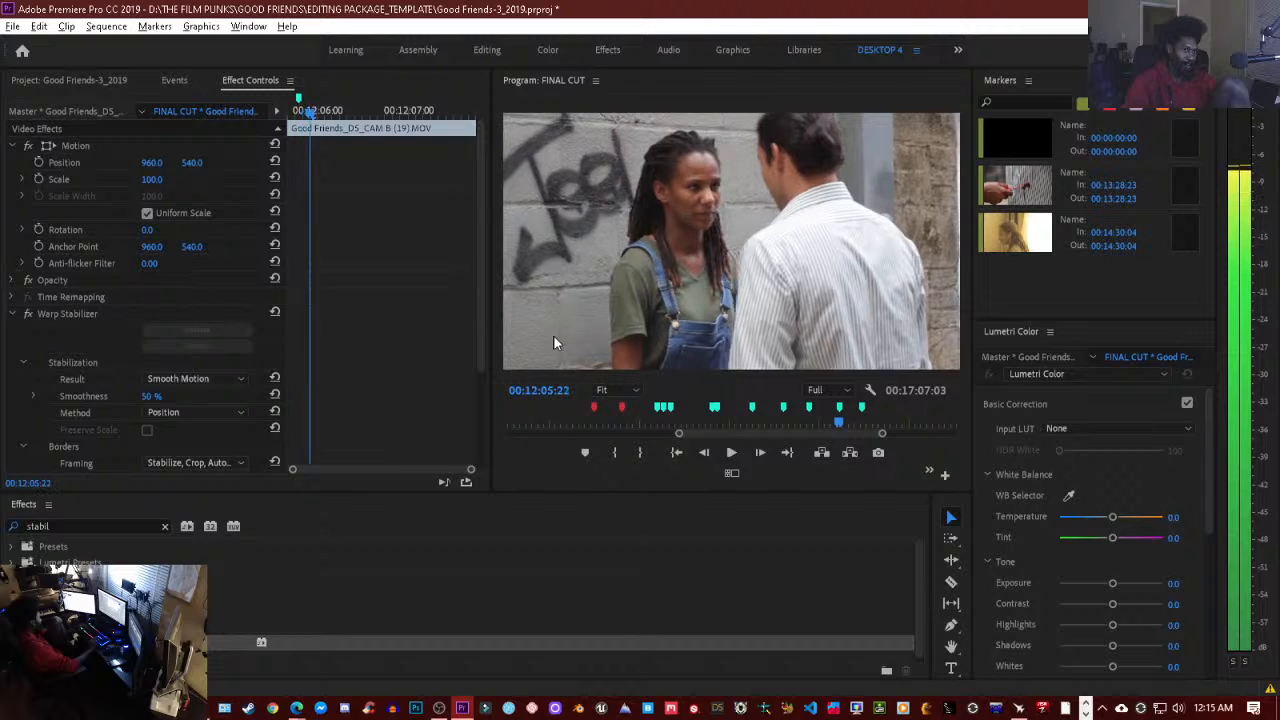
- Recheck the frames on both sides of the 00:12:05:16 cut for continuity between the two shots
key("Left")
key("Left")
key("Left")
key("Left")
key("Left")
key("Left")
key("Right")
key("Right")
key("Right")
key("Right")
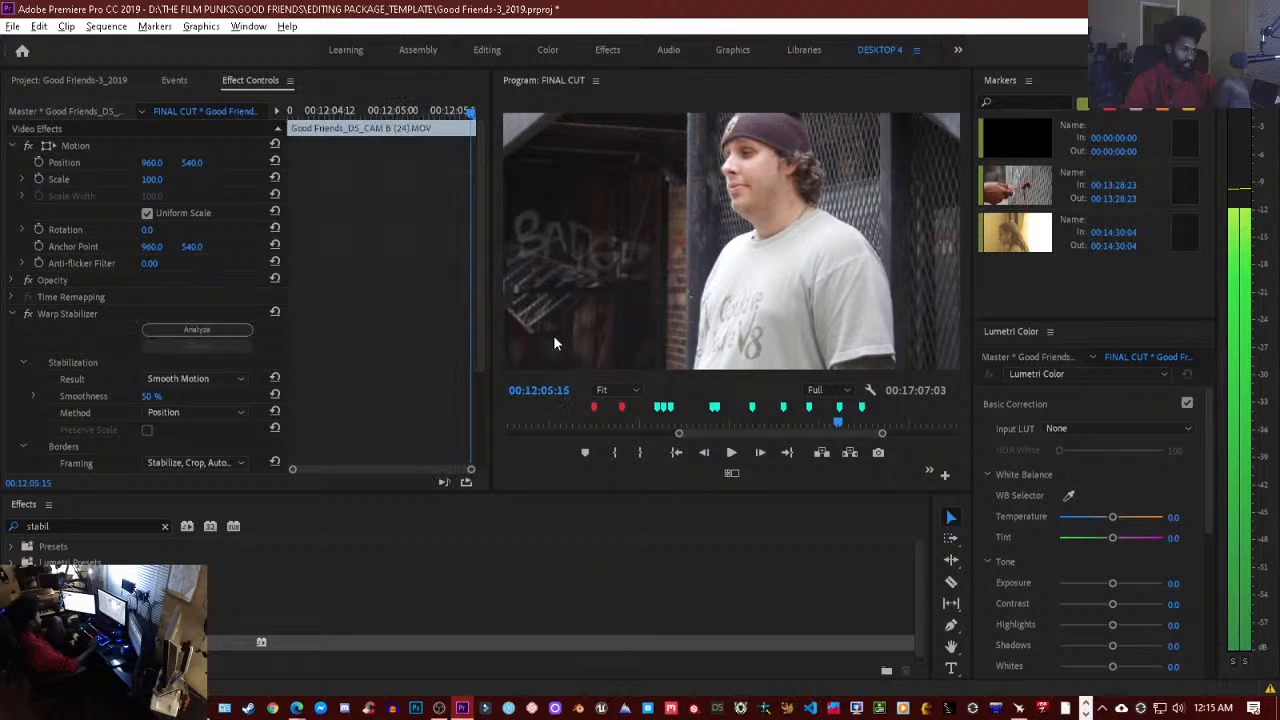
key("Left")
key("Left")
key("Left")
key("Left")
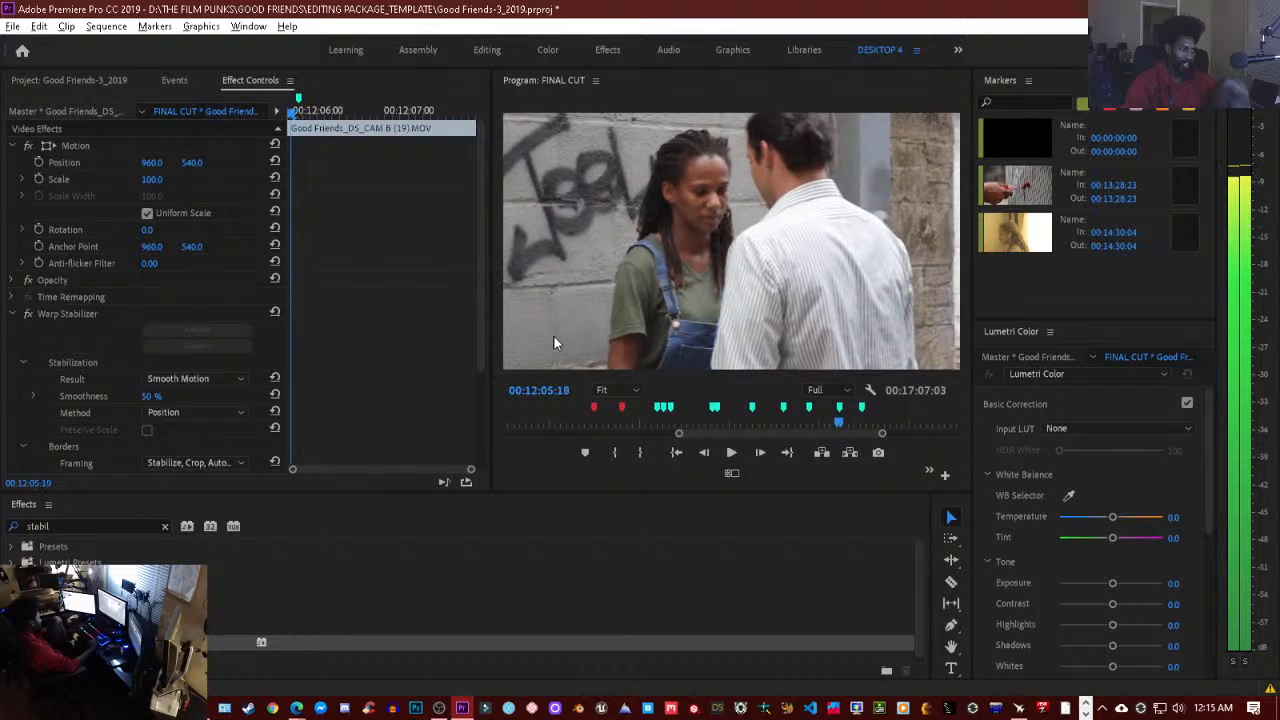
- Try the No Motion result in the CAM B (19) clip's Warp Stabilizer and play through the cut into it
left_click(195, 379)
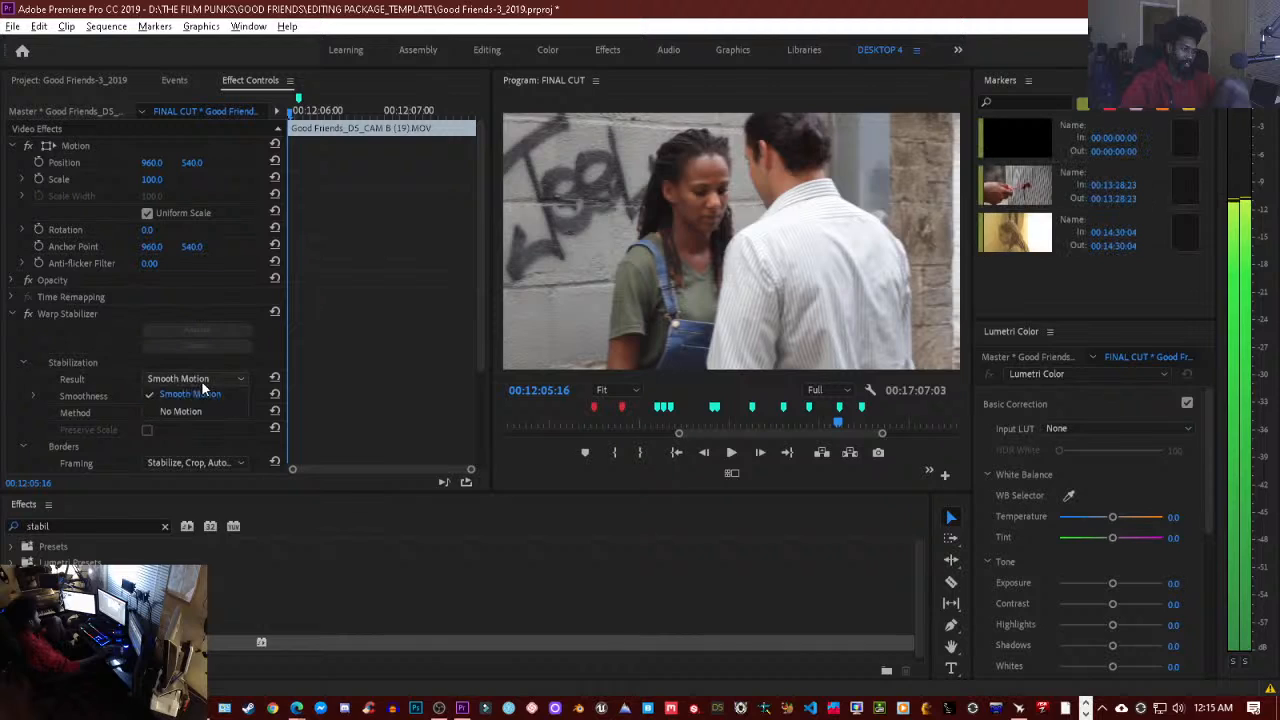
left_click(200, 395)
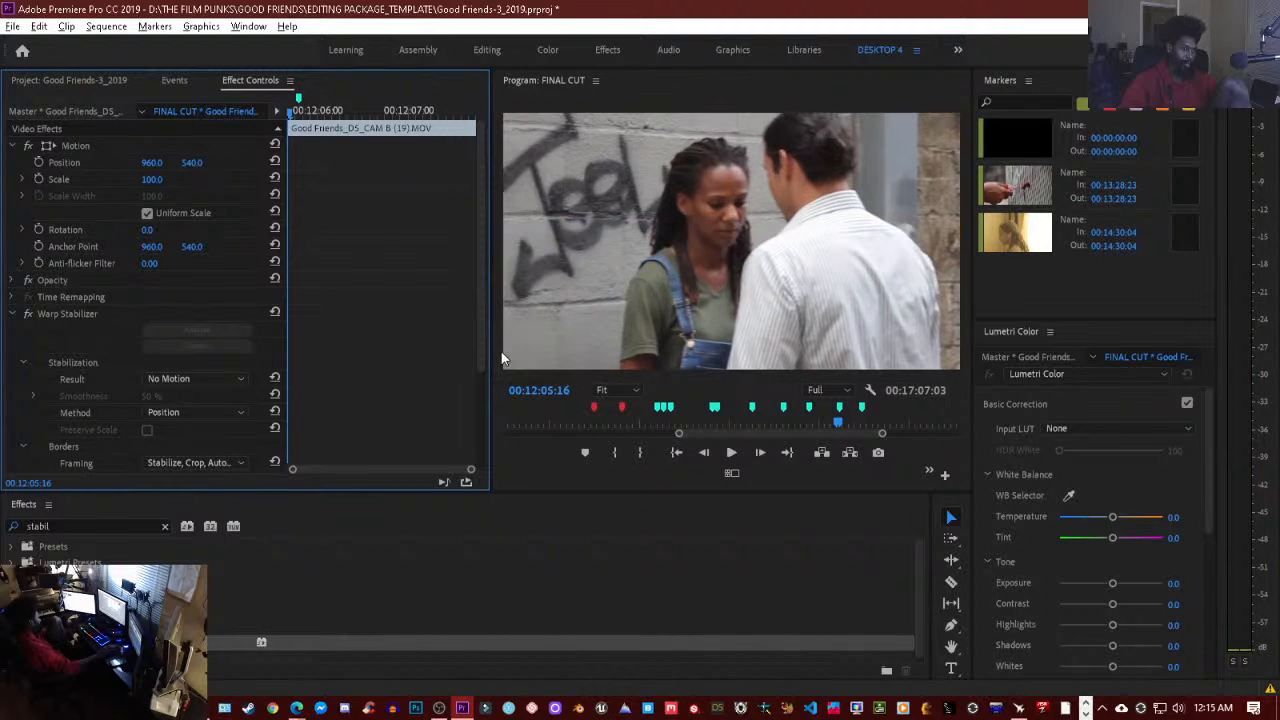
key("Left")
key("Left")
key("Left")
key("Left")
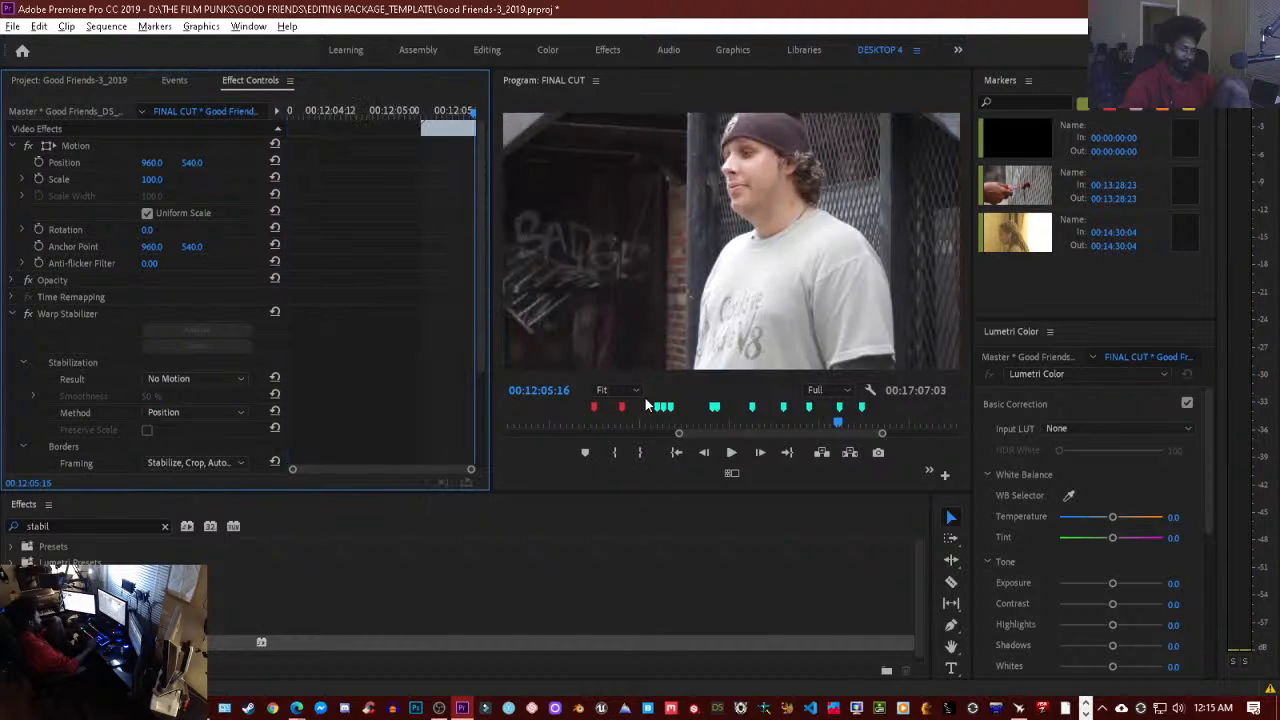
key("space")
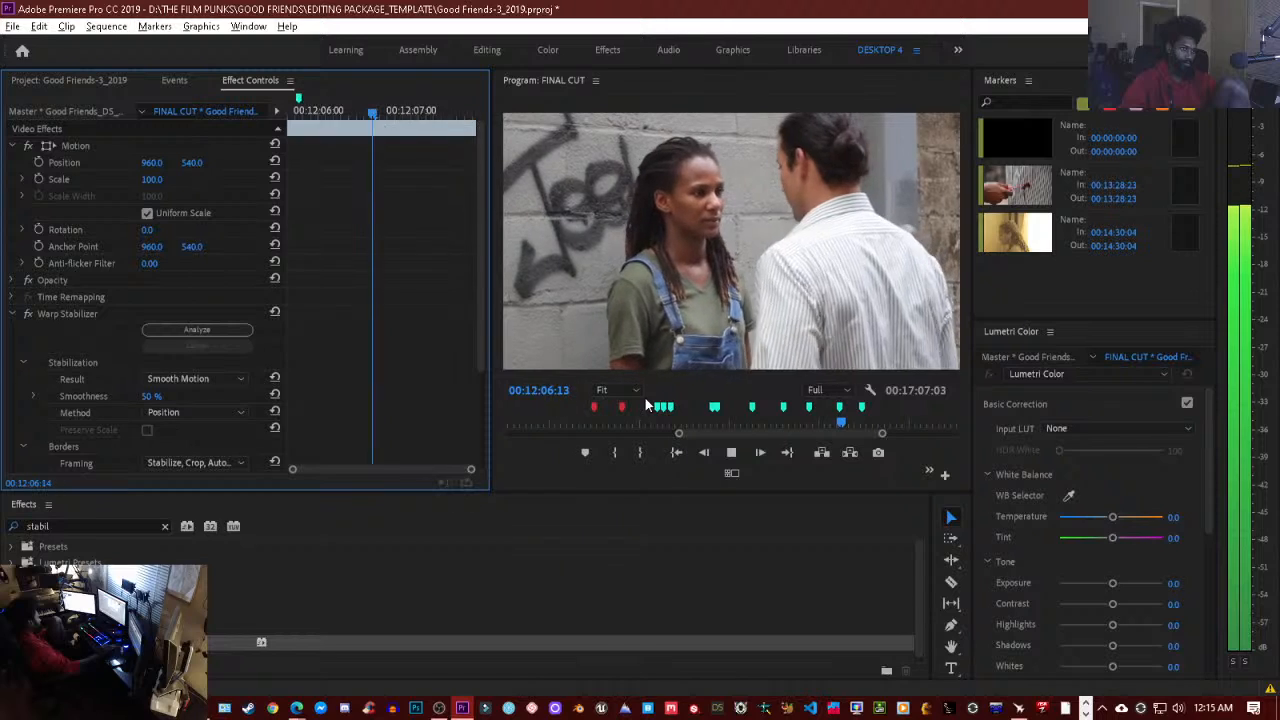
key("space")
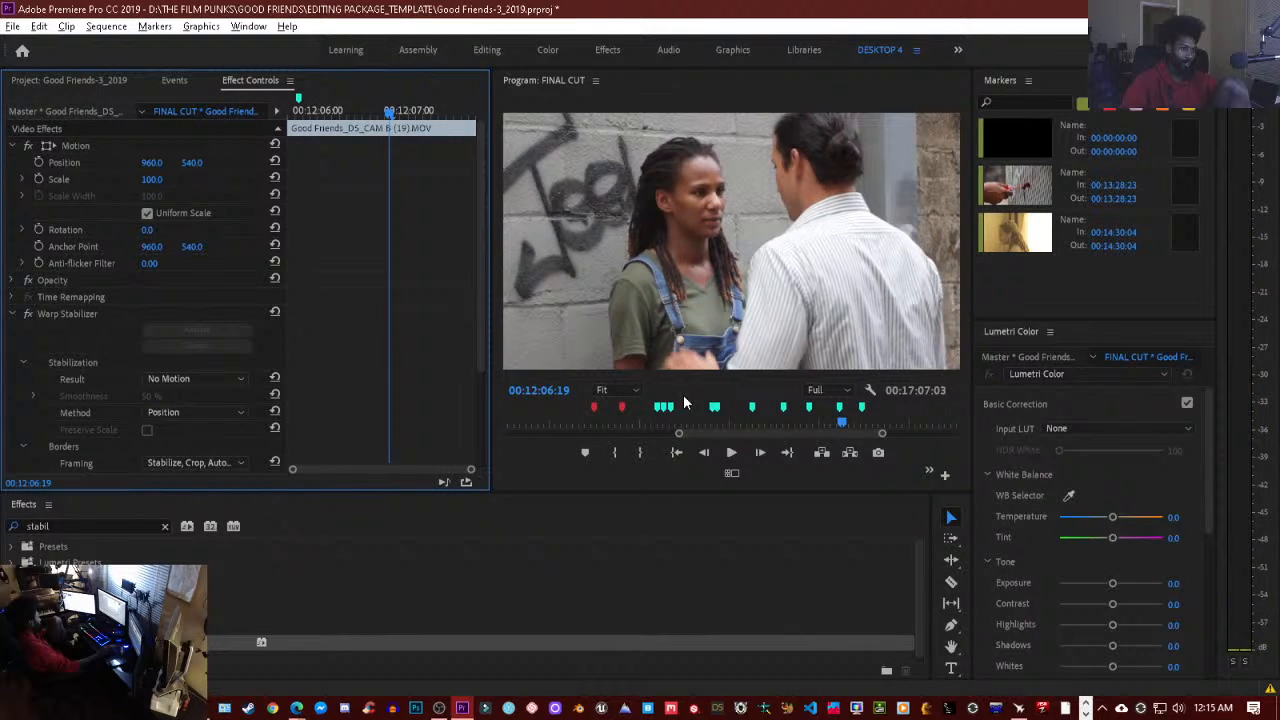
- Review the preceding cuts from 00:11:57:21 up to the beanie man's shot at 00:12:04:04
key("Up")
key("Up")
key("Up")
key("Up")
key("Up")
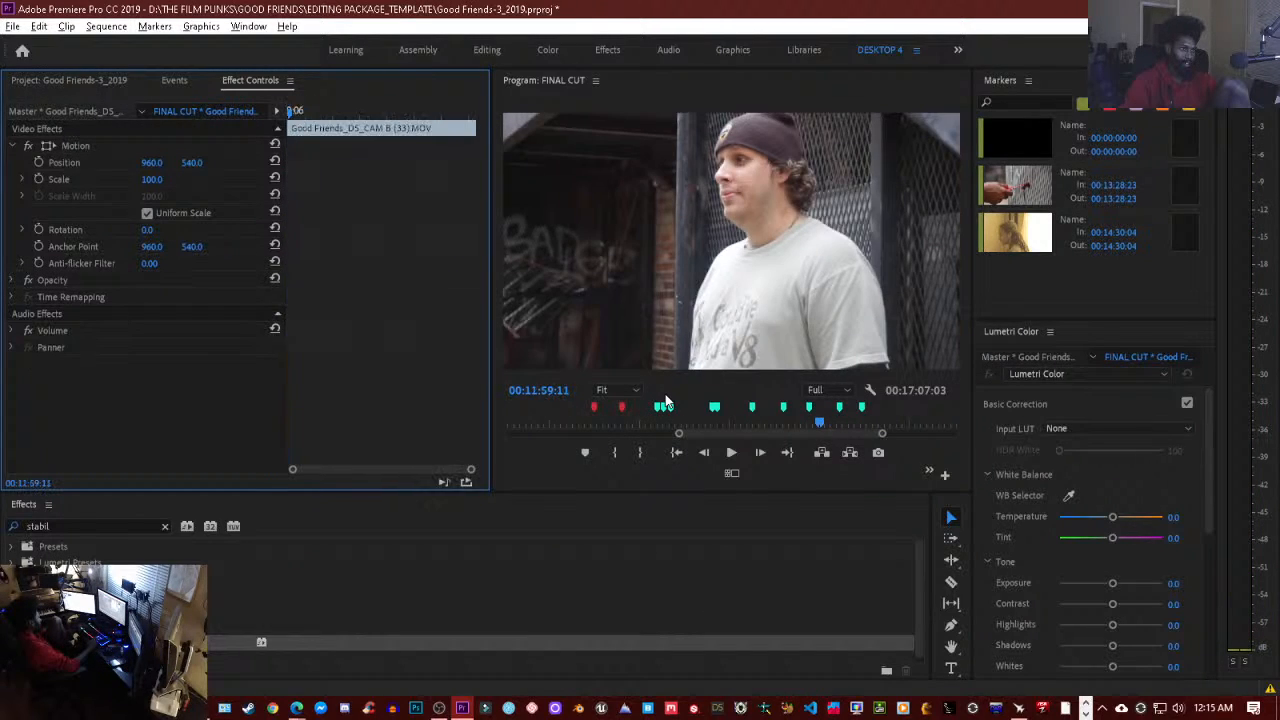
key("space")
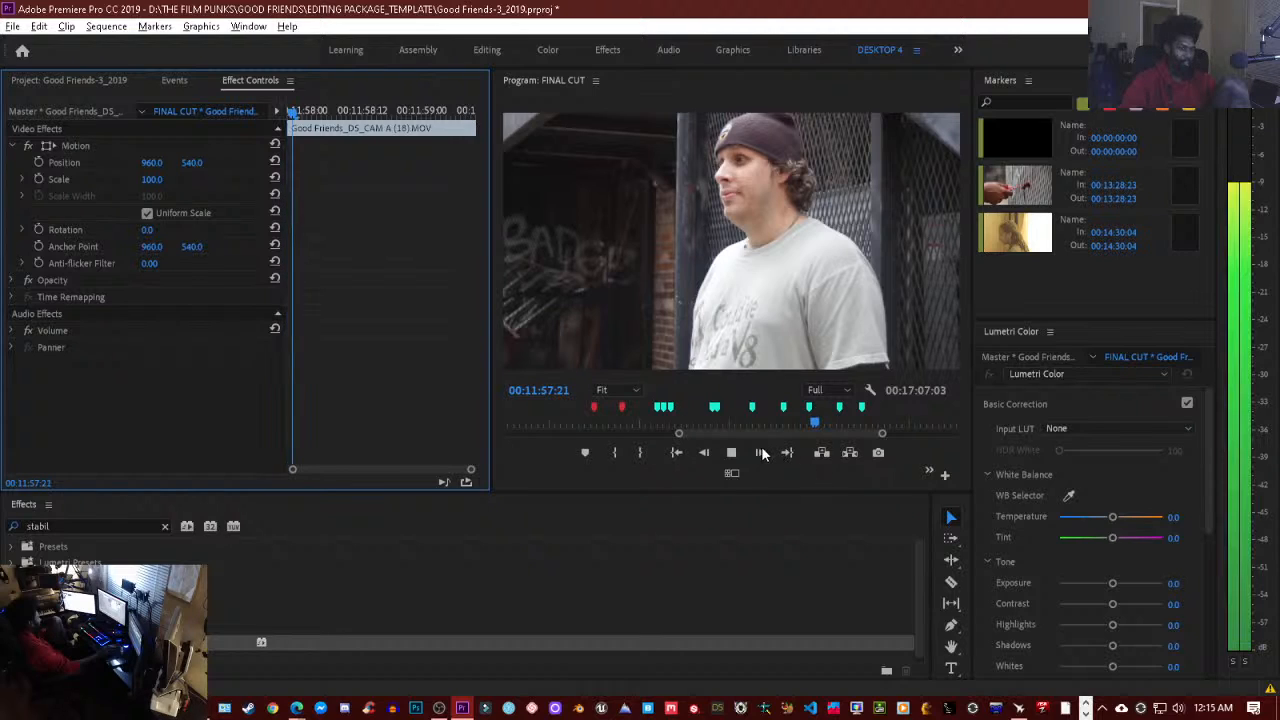
key("space")
key("Down")
key("Down")
key("Down")
key("Down")
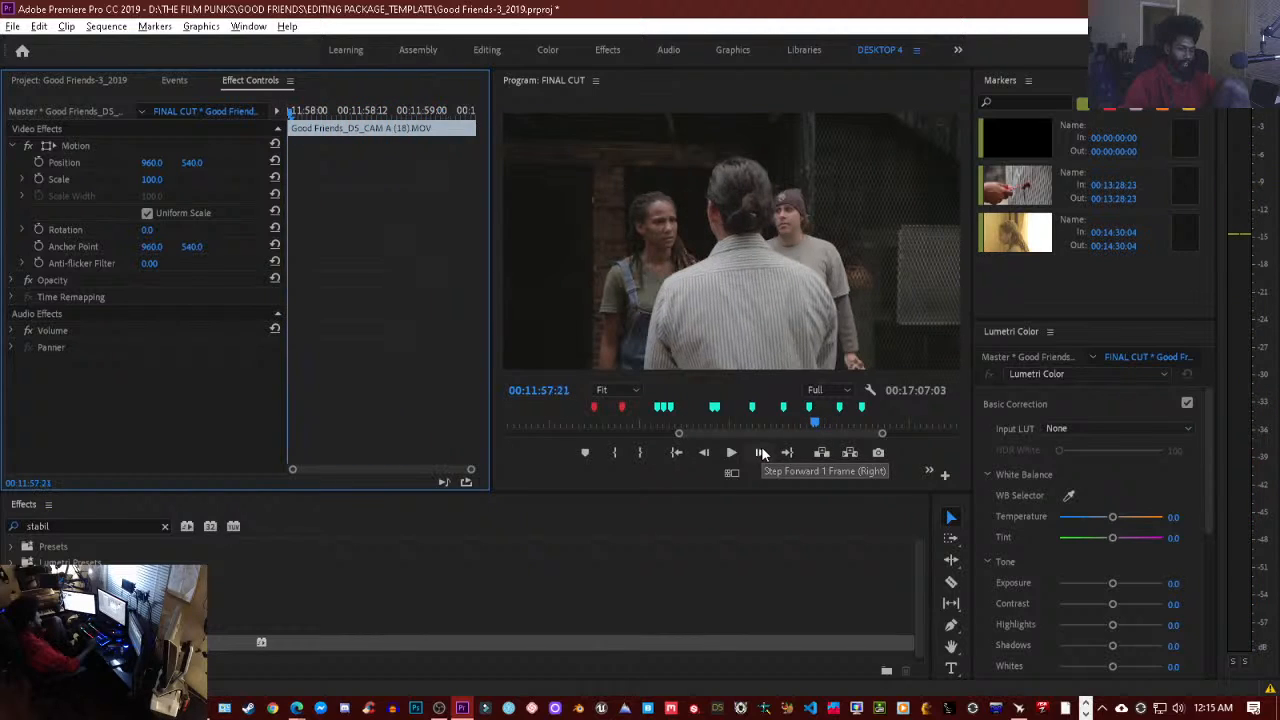
key("Down")
key("Down")
key("Down")
key("Down")
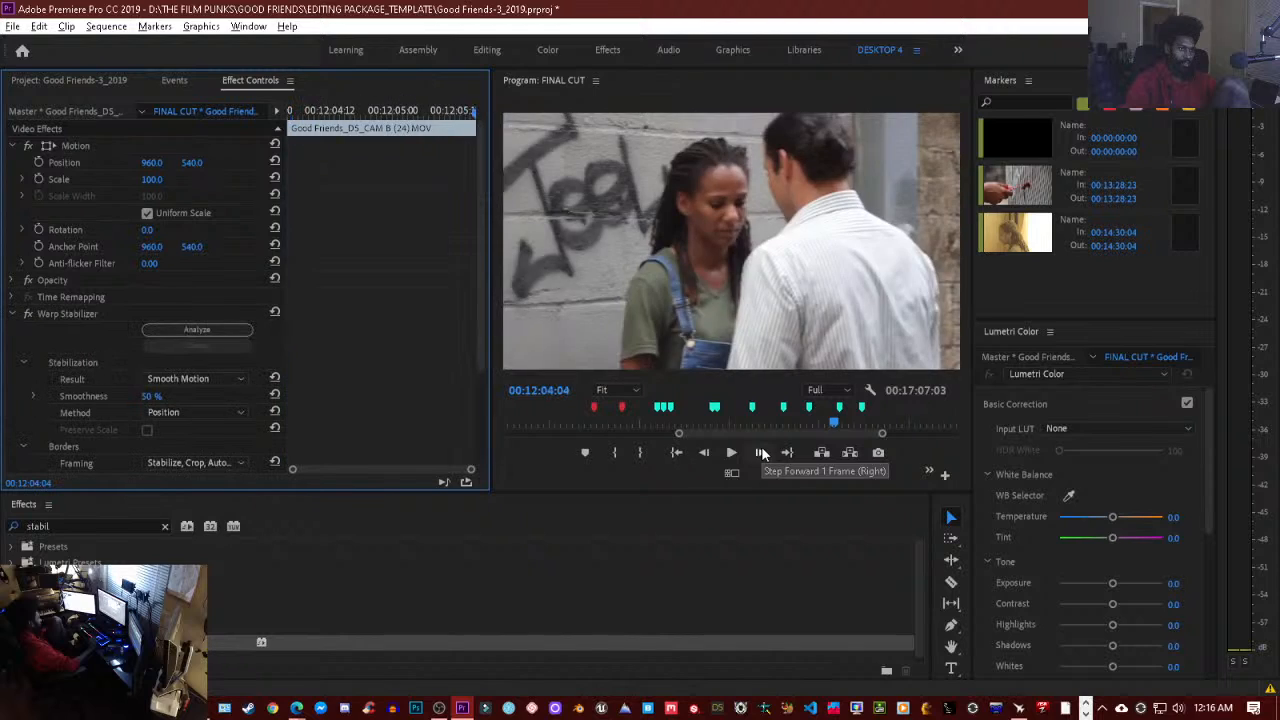
- Replay from the beanie man's shot at 00:12:04:04 through the graffiti wall shot with No Motion stabilization
key("Up")
key("space")
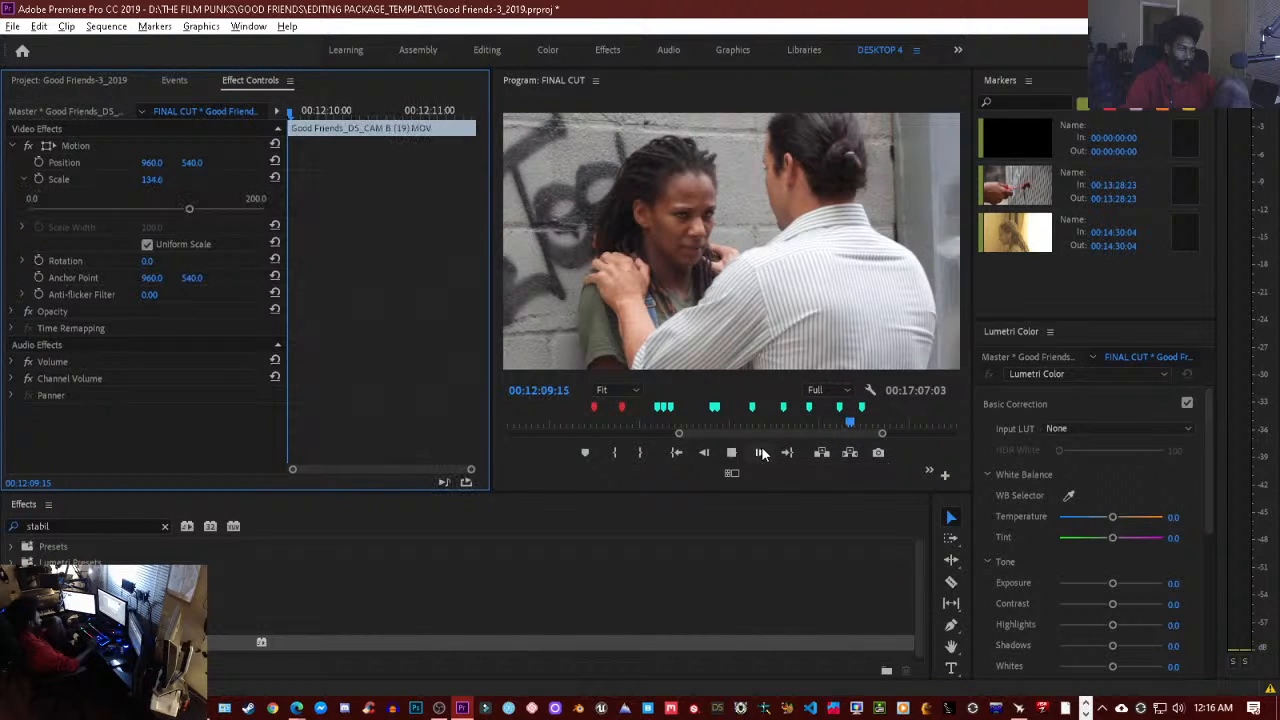
key("space")
key("Up")
key("Up")
key("Up")
key("Up")
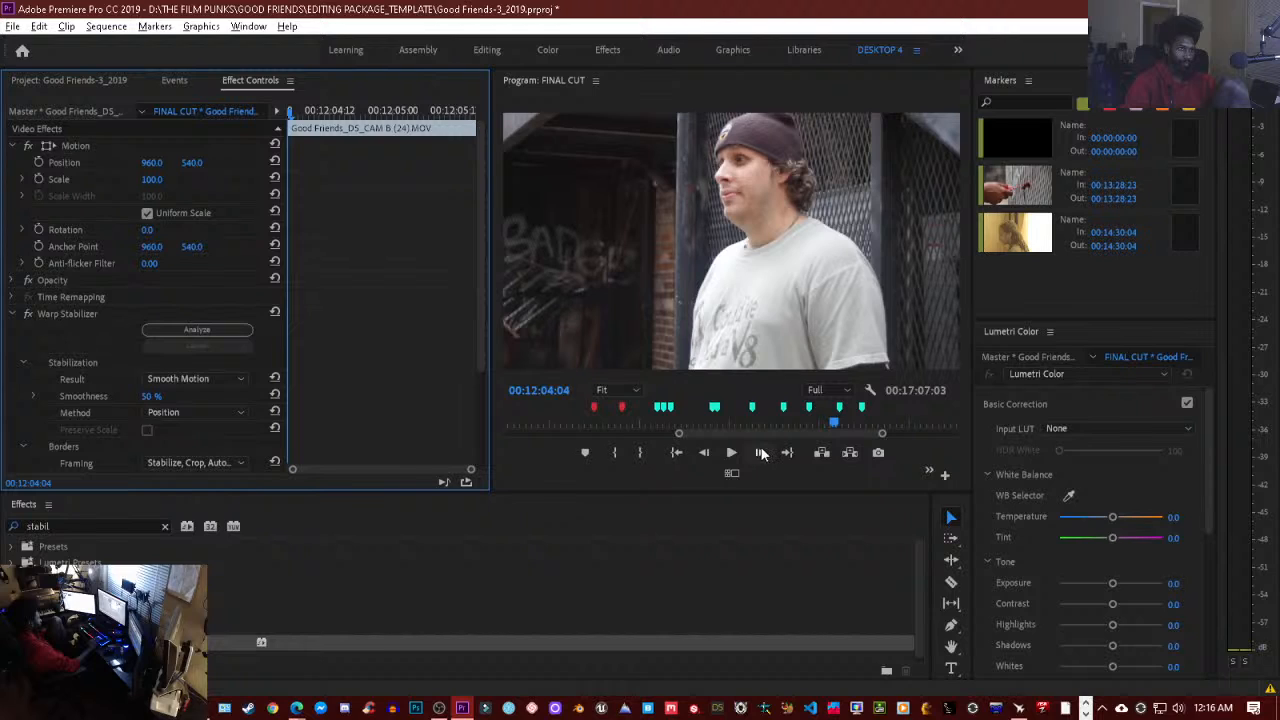
key("space")
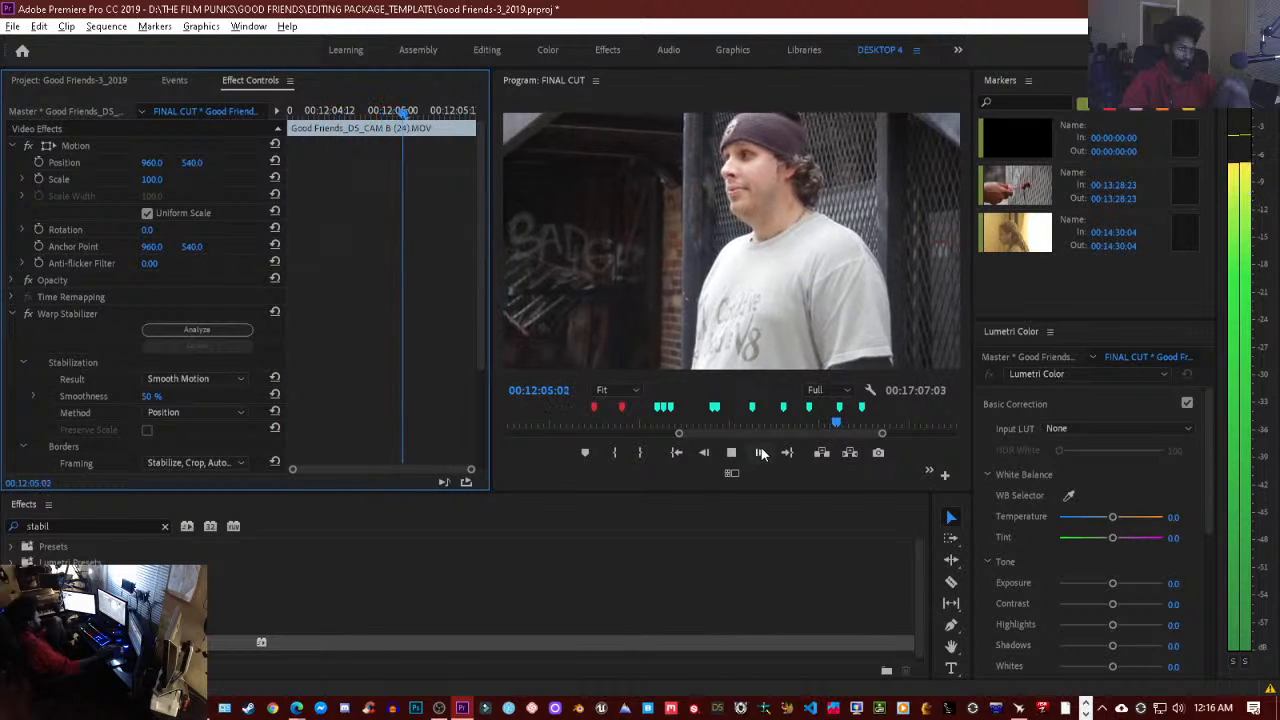
left_click(760, 453)
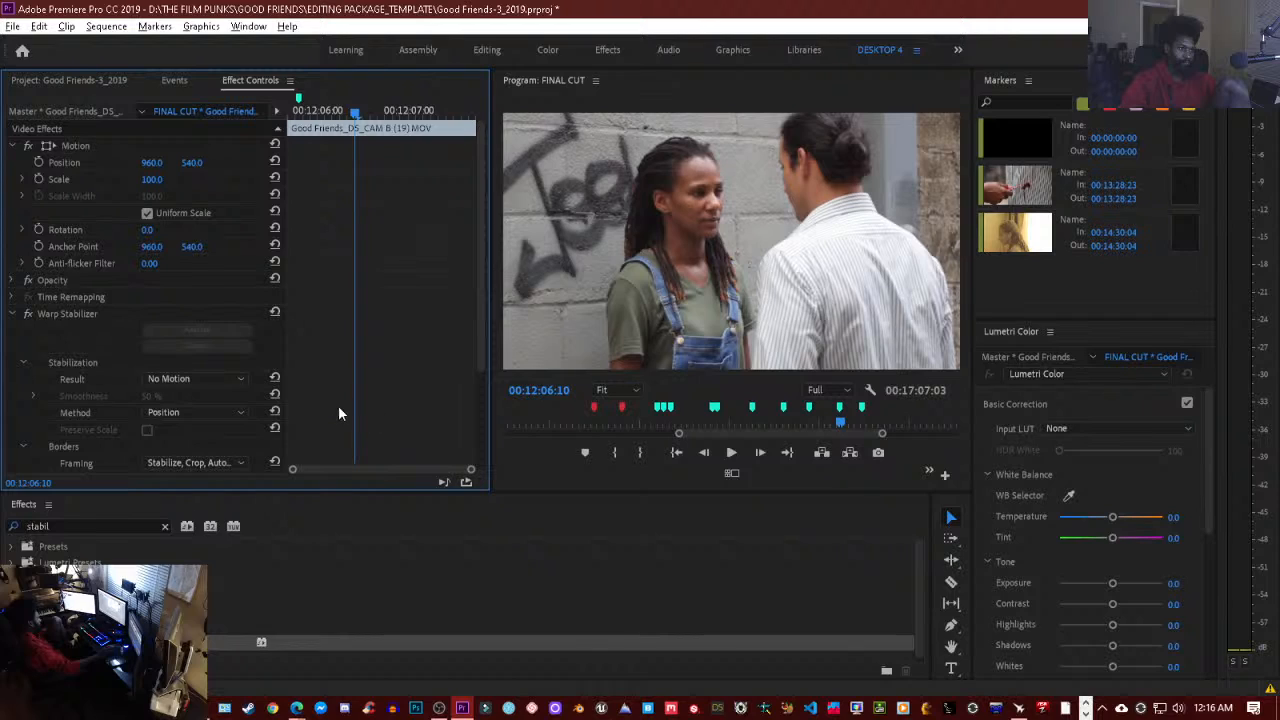
- Set the Warp Stabilizer result of the CAM B (19) clip back to Smooth Motion, keeping the Position method
left_click(193, 412)
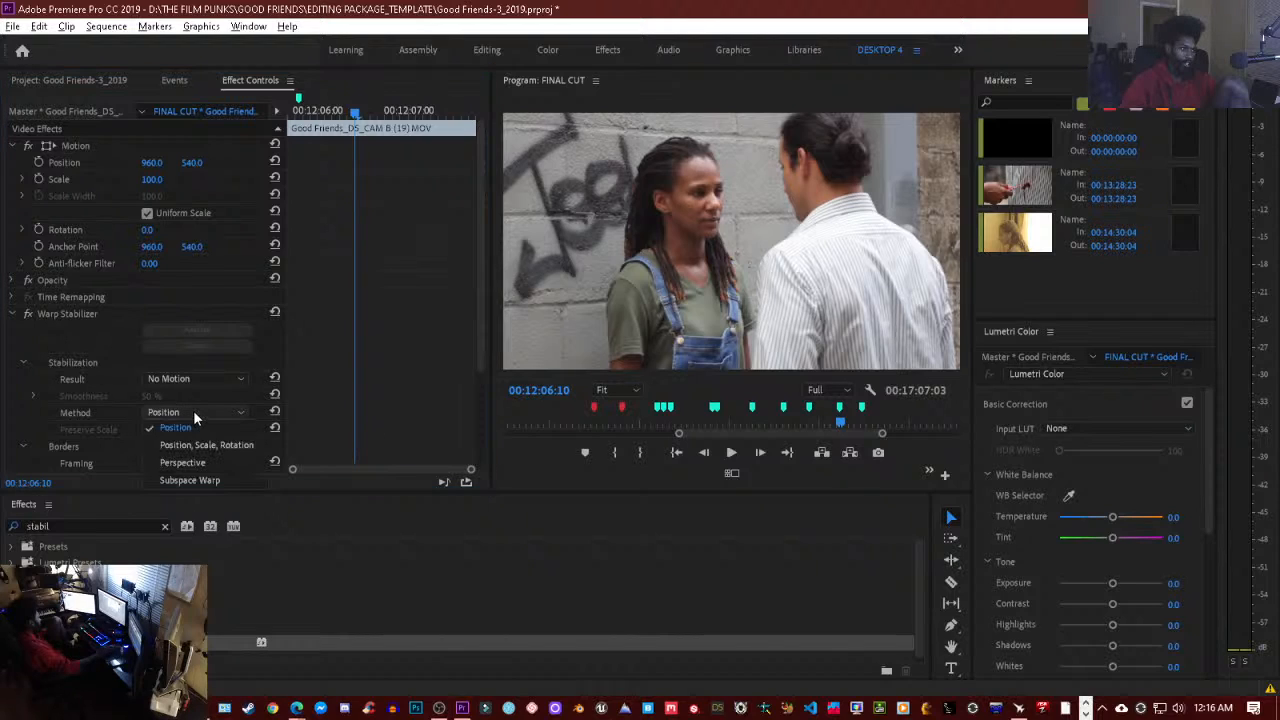
left_click(193, 412)
left_click(189, 382)
left_click(181, 397)
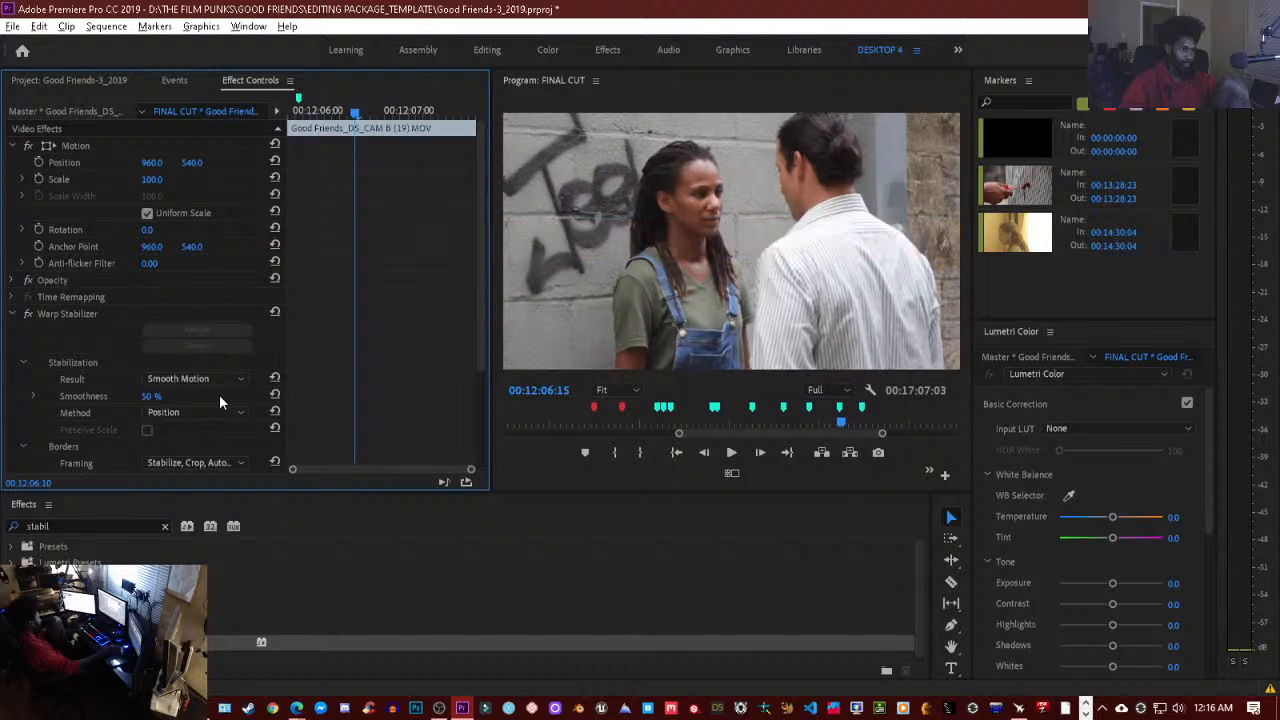
- Try a Warp Stabilizer smoothness of 95% on the CAM B (19) clip, then 80%
left_click(146, 396)
type("95")
key("Return")
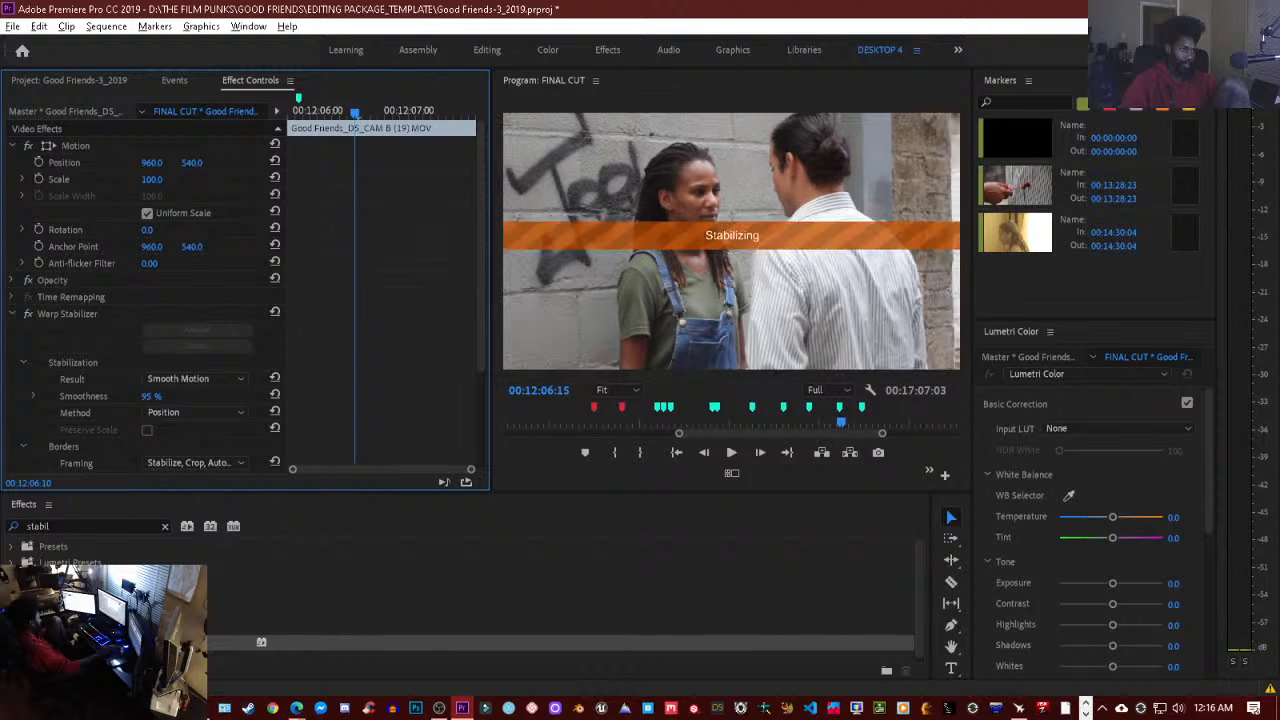
left_click_drag(151, 396, 162, 396)
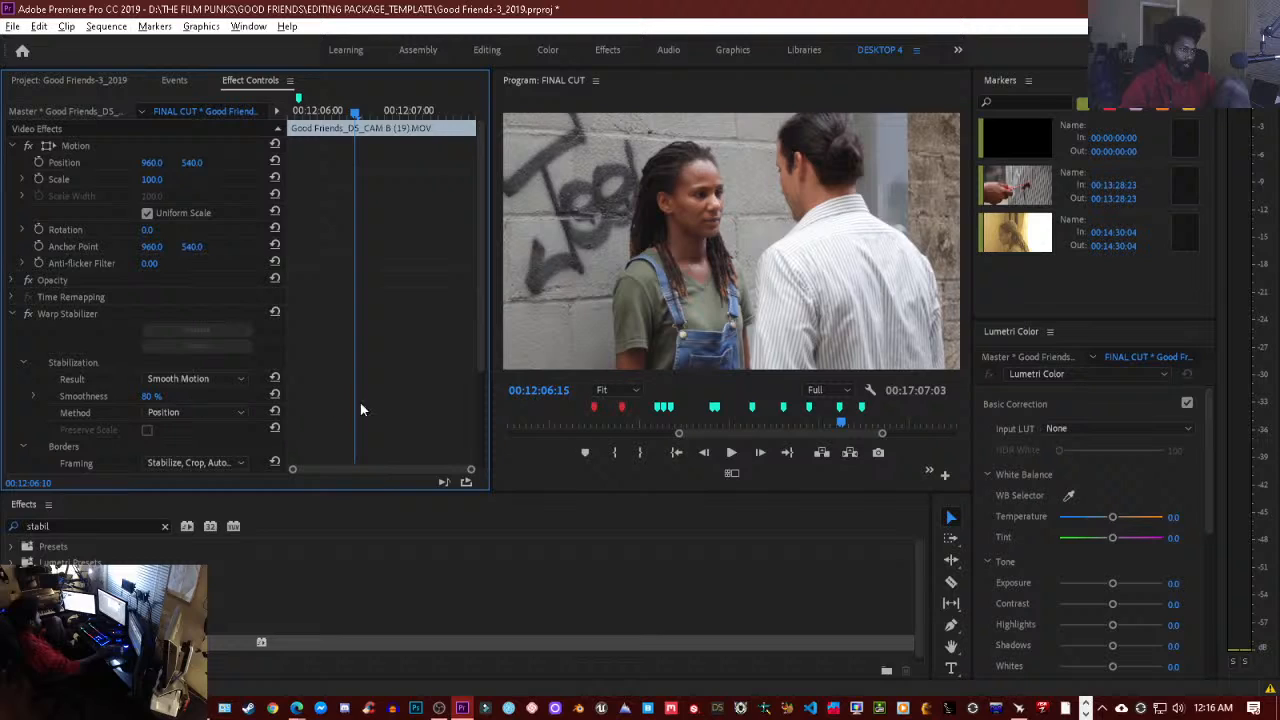
- Play from 00:12:04:04 through the graffiti wall shot to check the 80% smoothness, returning to its first frame
key("Up")
key("Up")
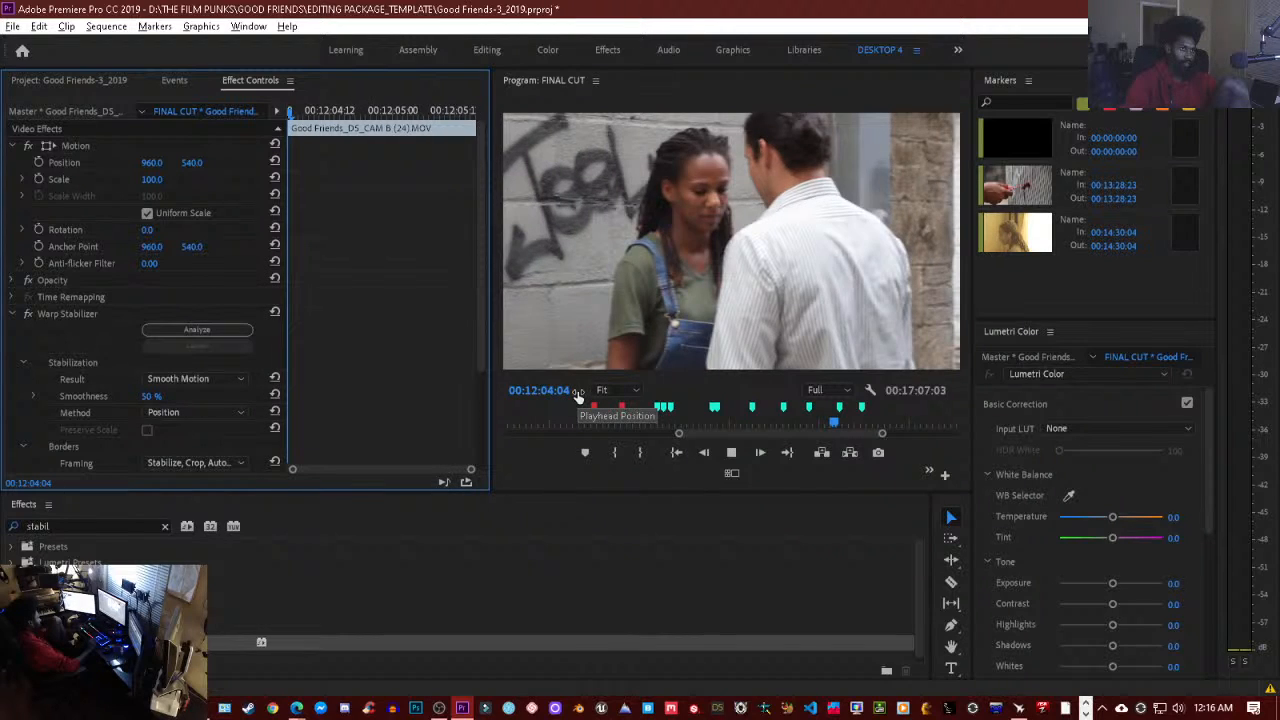
key("space")
key("space")
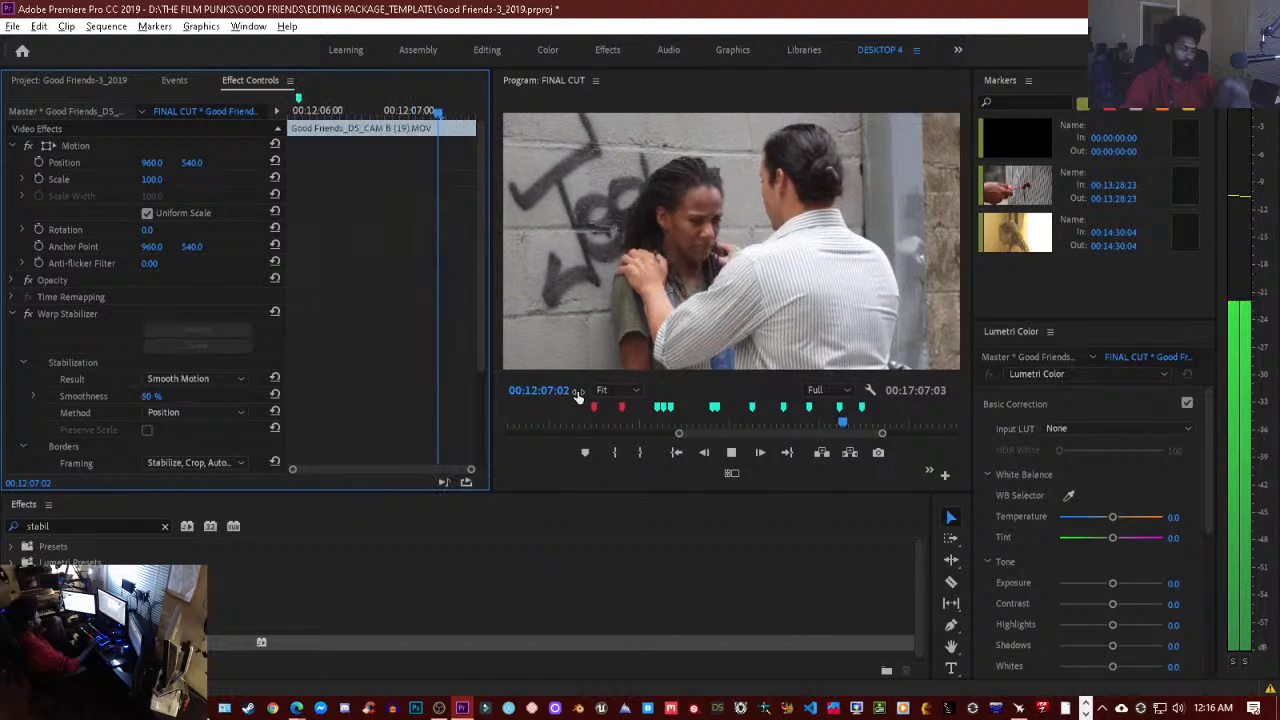
key("space")
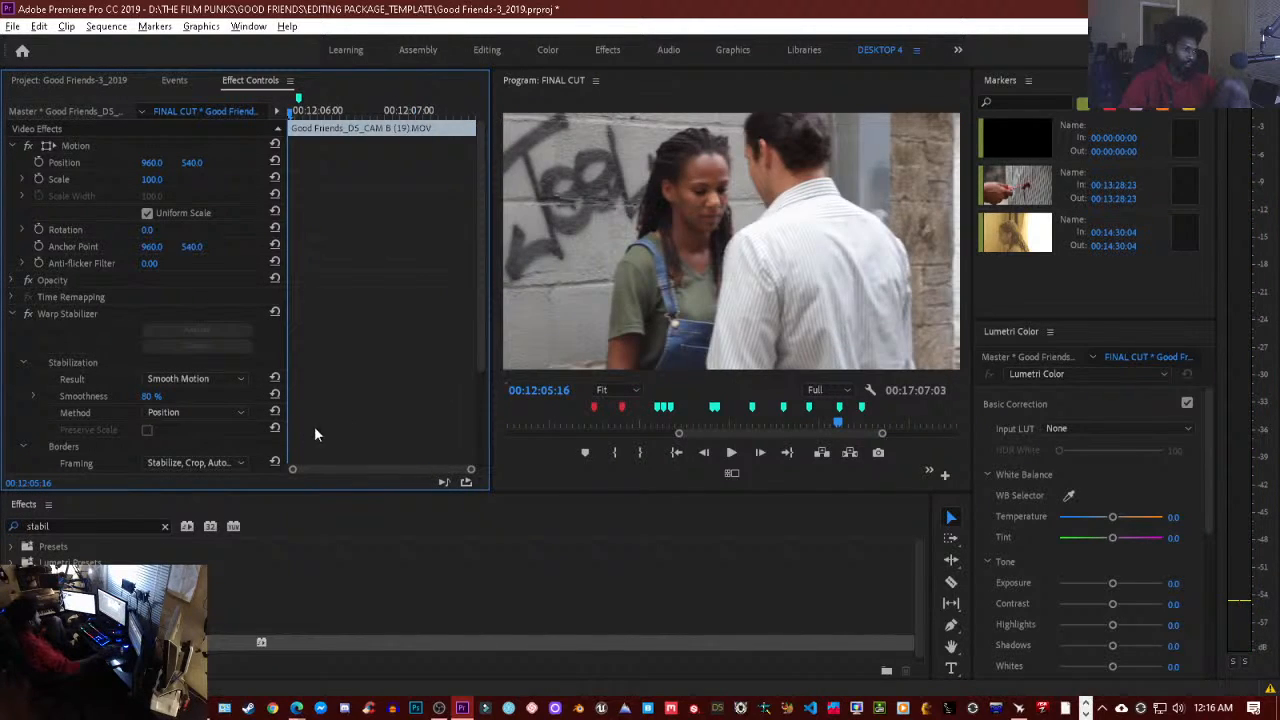
- Try other Warp Stabilizer smoothness amounts on the CAM B (19) clip, including 105% and 54%
left_click(150, 397)
type("62")
key("Return")
left_click_drag(151, 396, 163, 396)
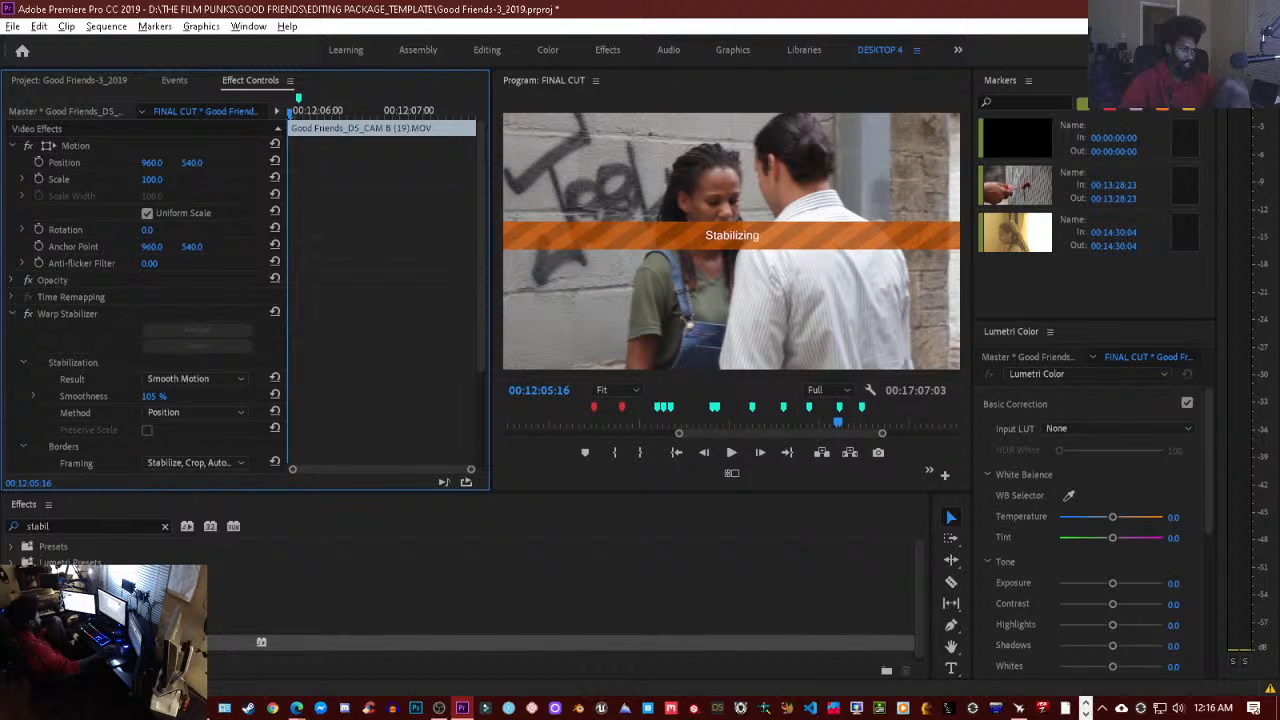
left_click_drag(160, 396, 109, 396)
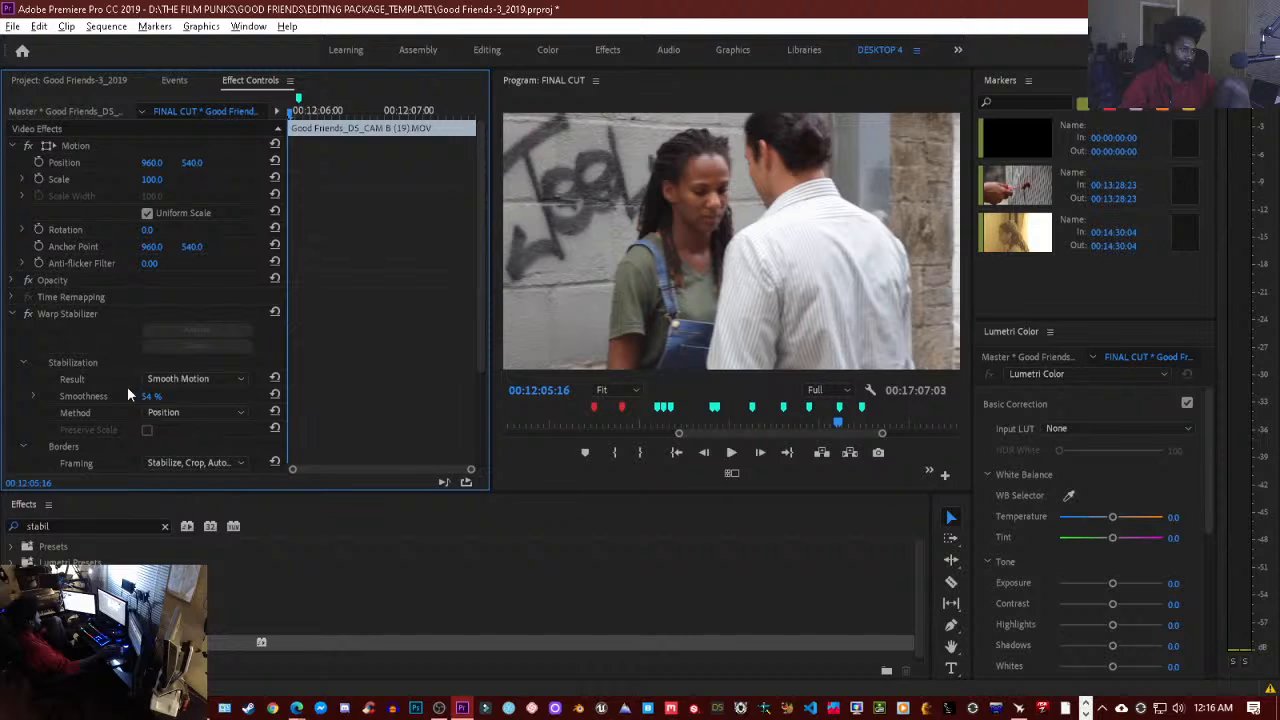
- Set the Warp Stabilizer smoothness of the CAM B (19) clip to 100%
left_click(150, 396)
type("1")
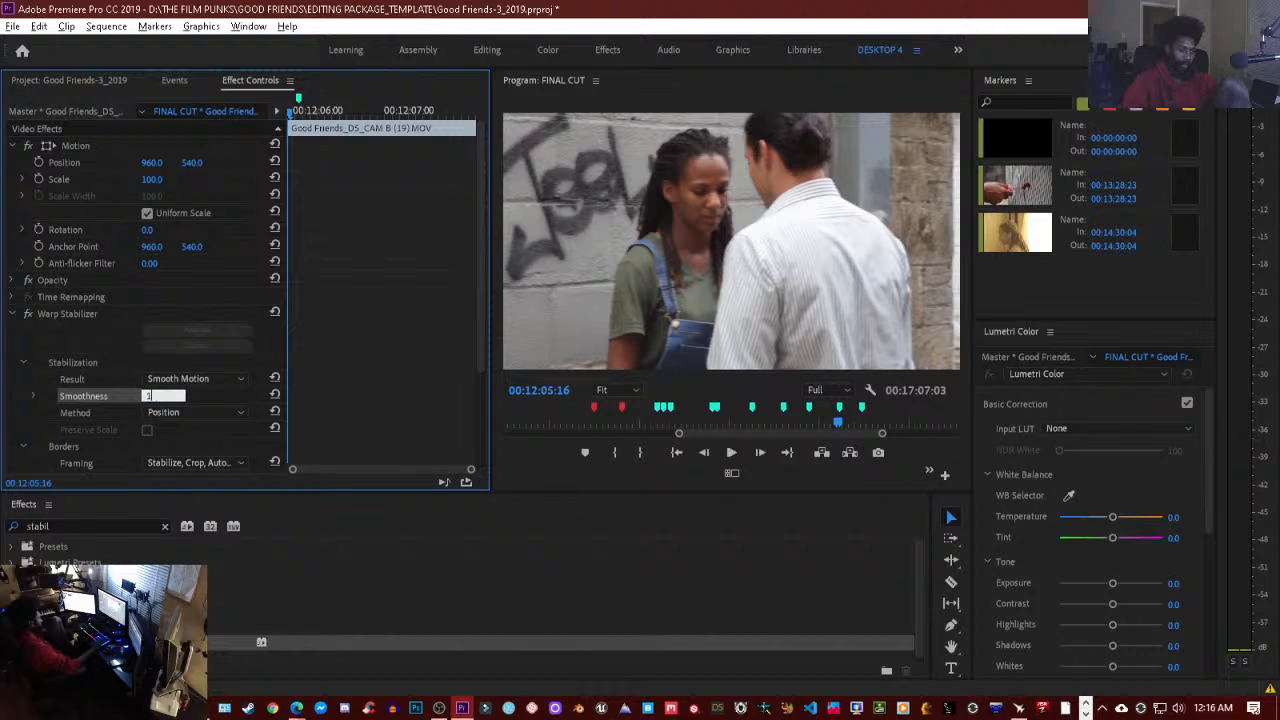
type("00")
key("Return")
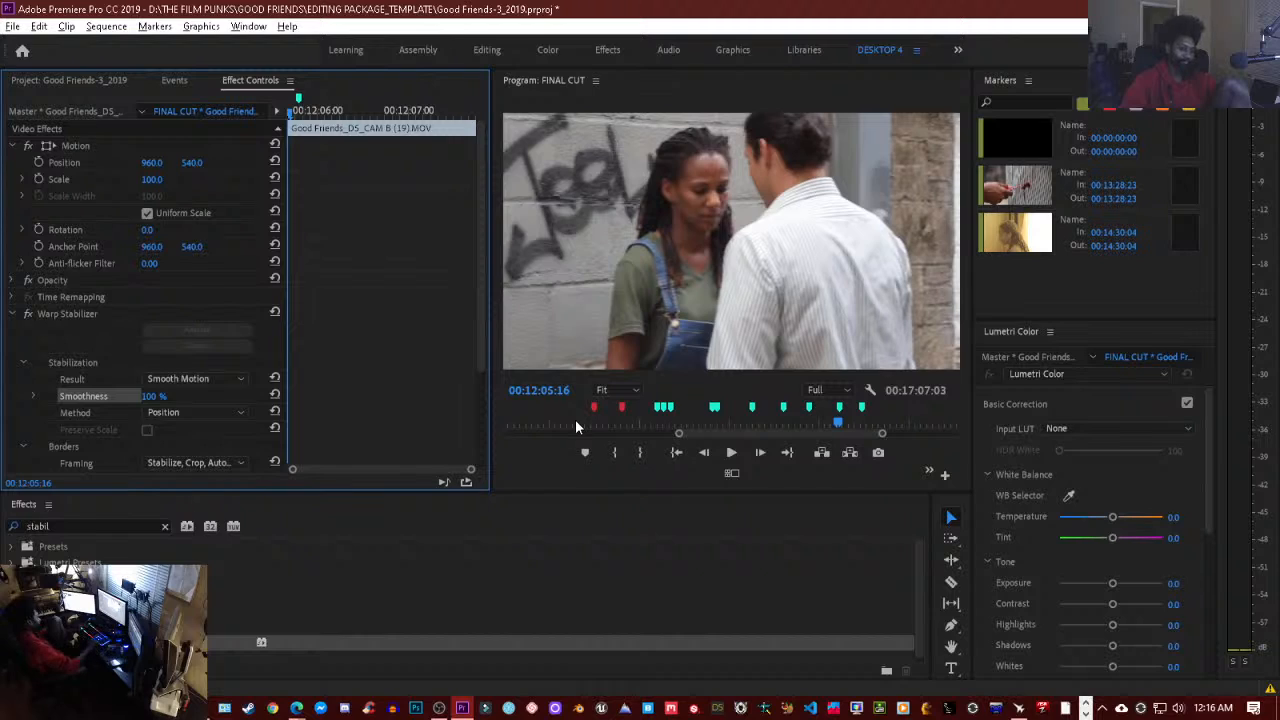
- Play from the wide alley shot at 00:12:02:22 into the graffiti wall clip to check the 100% smoothness
key("Up")
key("Up")
key("Up")
key("space")
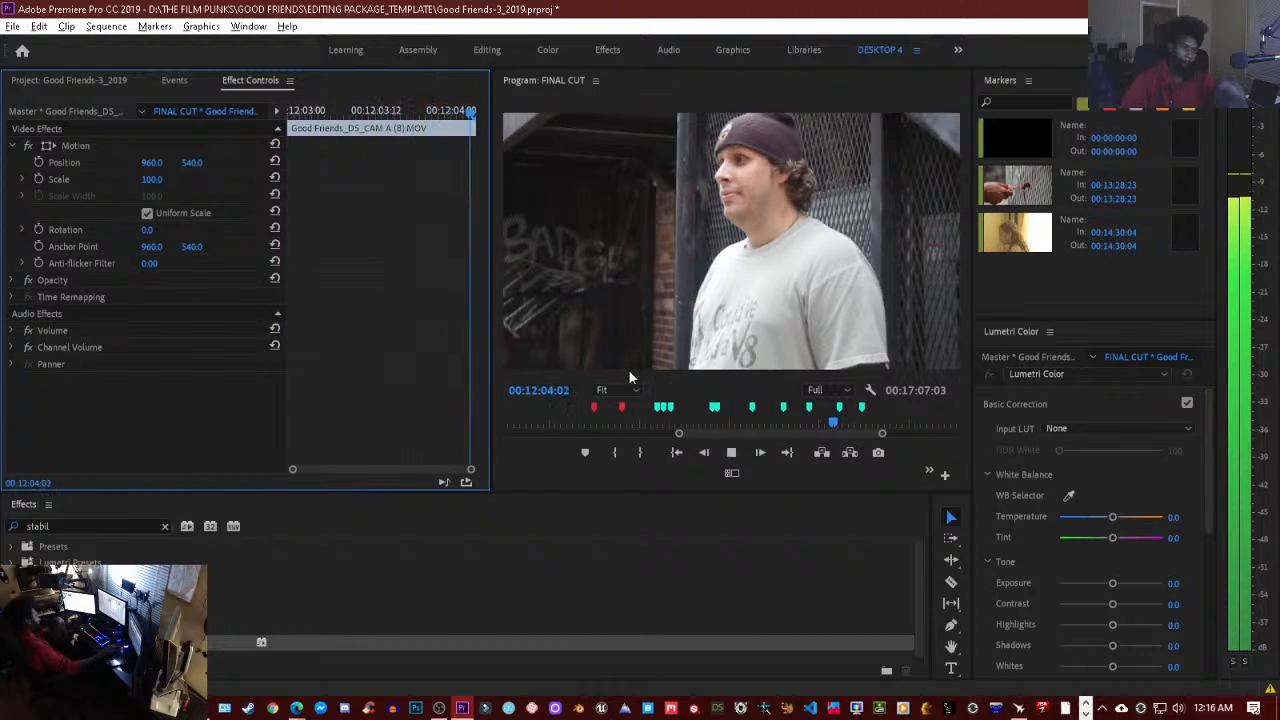
key("space")
key("Up")
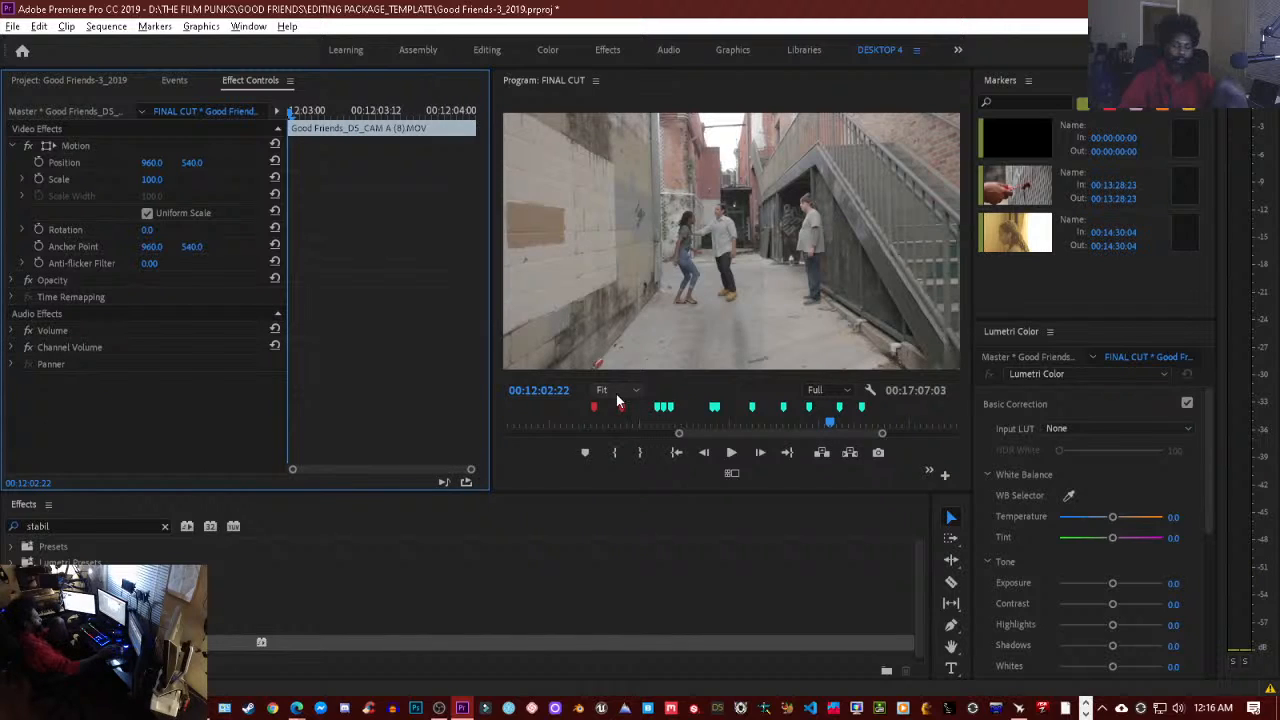
key("space")
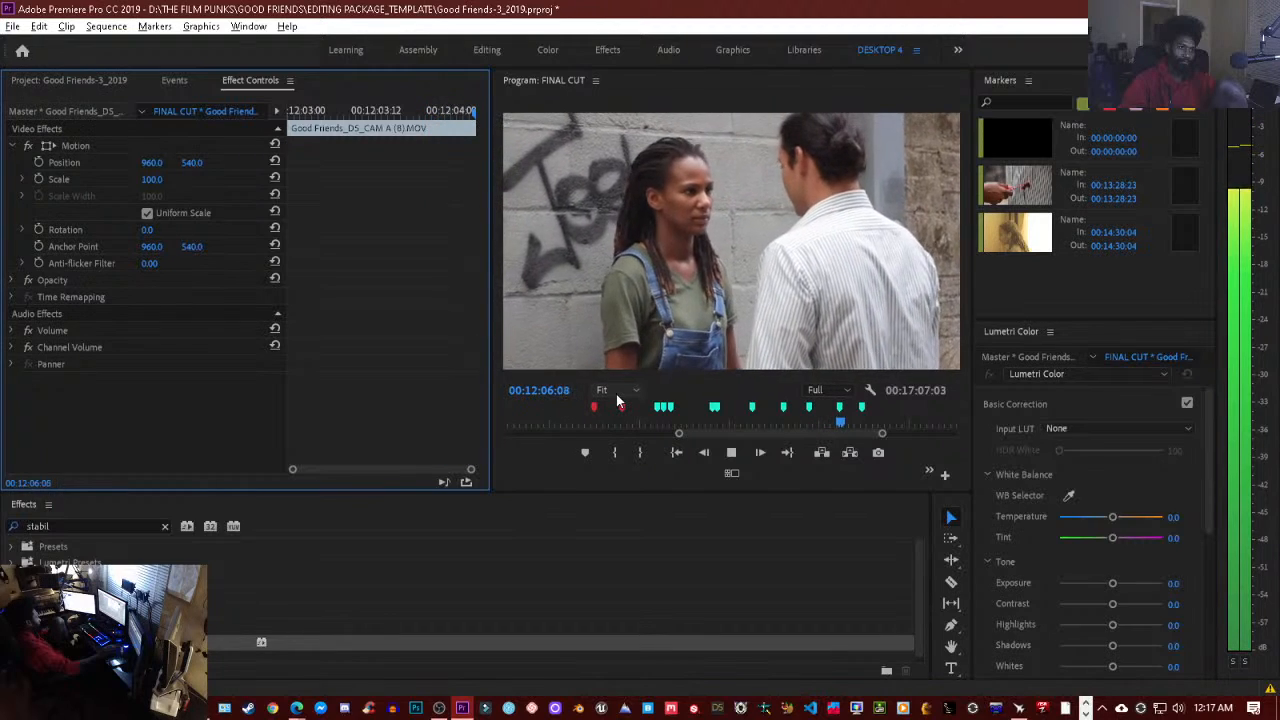
key("space")
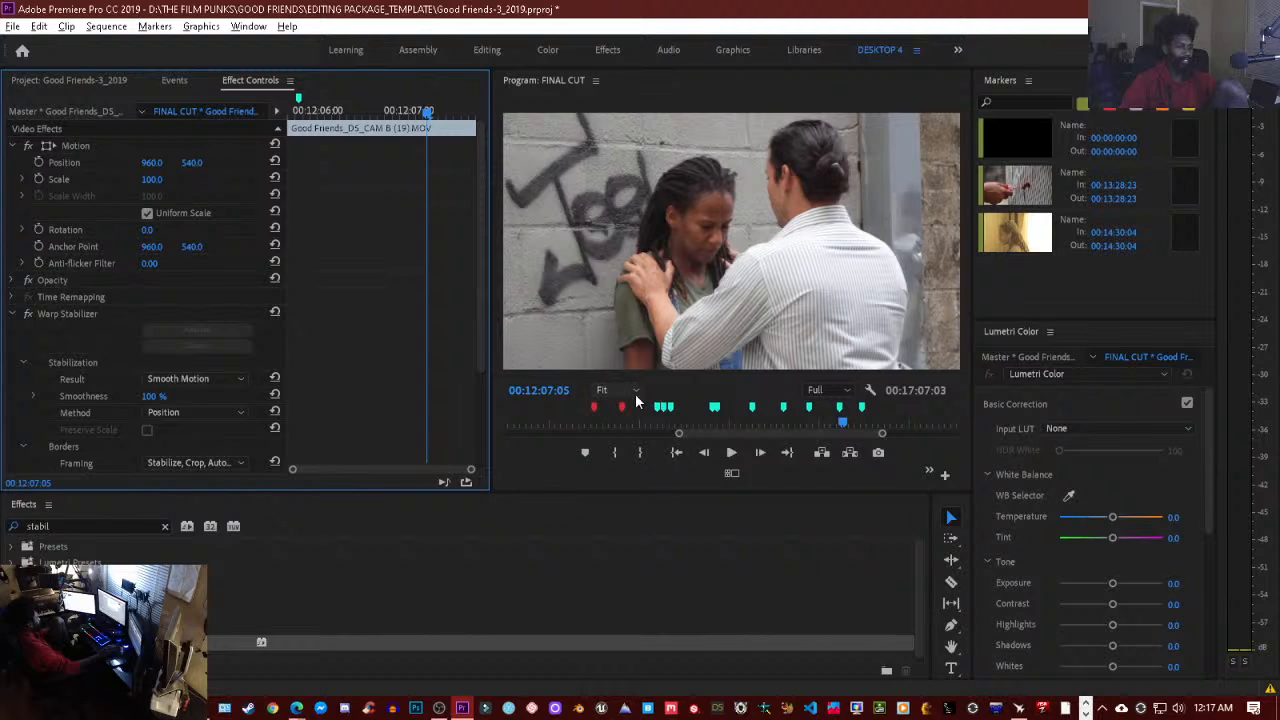
- Return to the first frame of the CAM B (24) clip at 00:12:04:04 and save the project
key("Up")
key("Up")
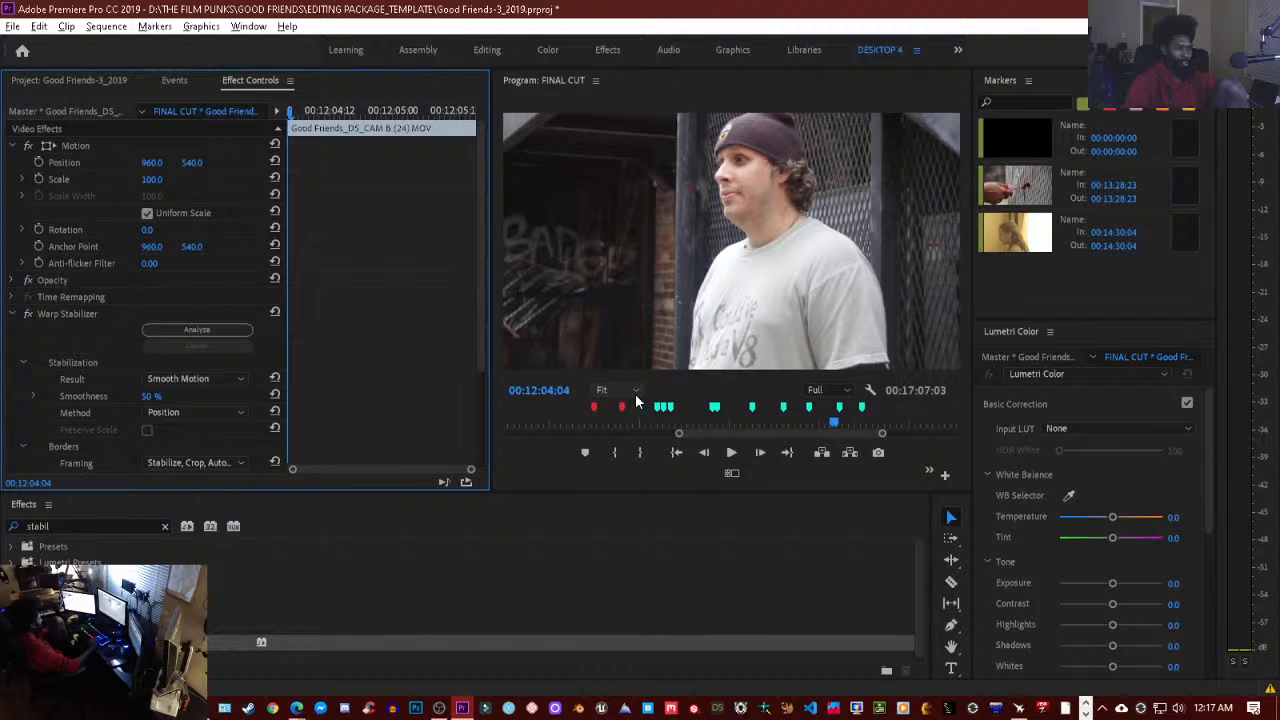
key("ctrl+s")
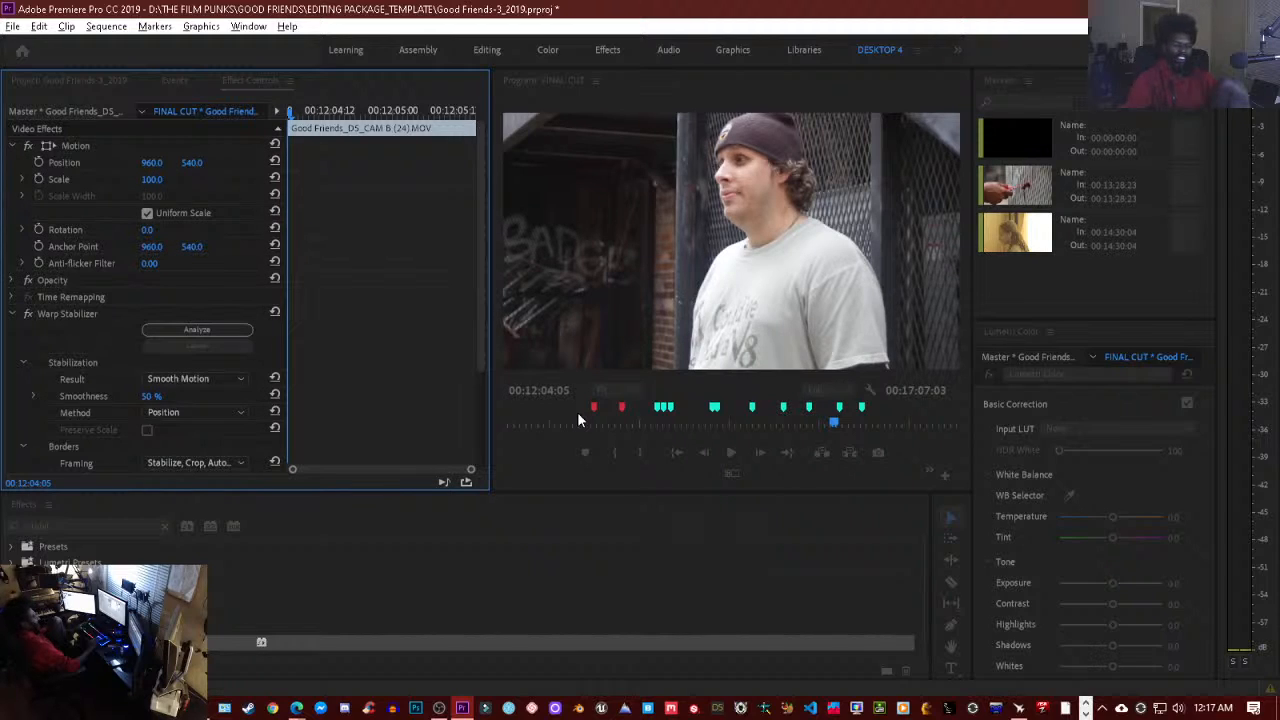
- Enlarge the program preview and play around the playhead from the wide alley shot into the CAM B (24) clip
left_click(652, 285)
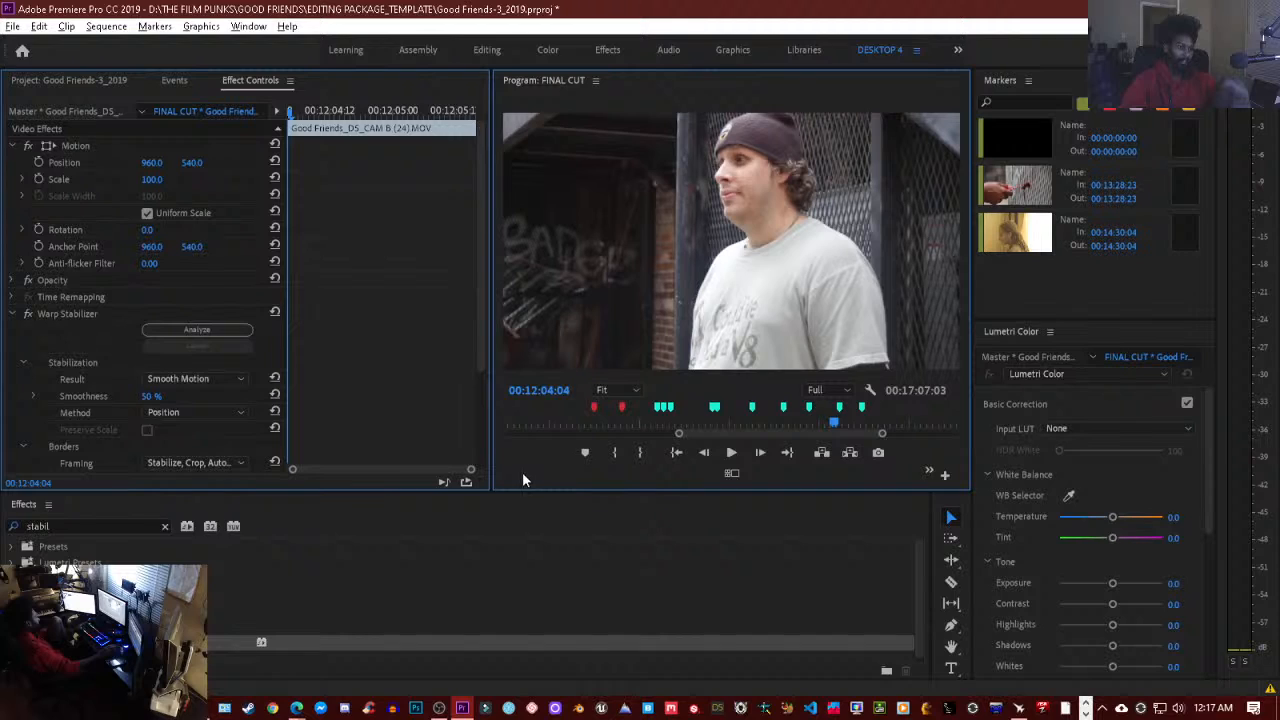
key("grave")
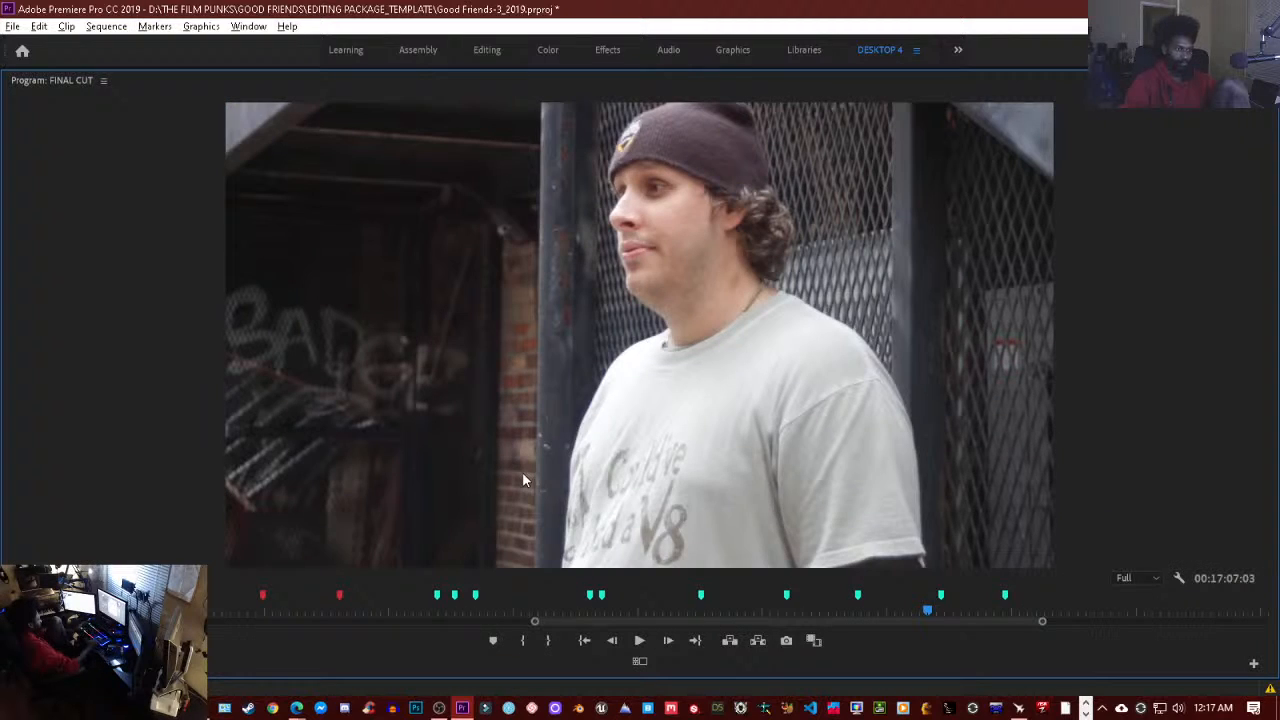
key("shift+k")
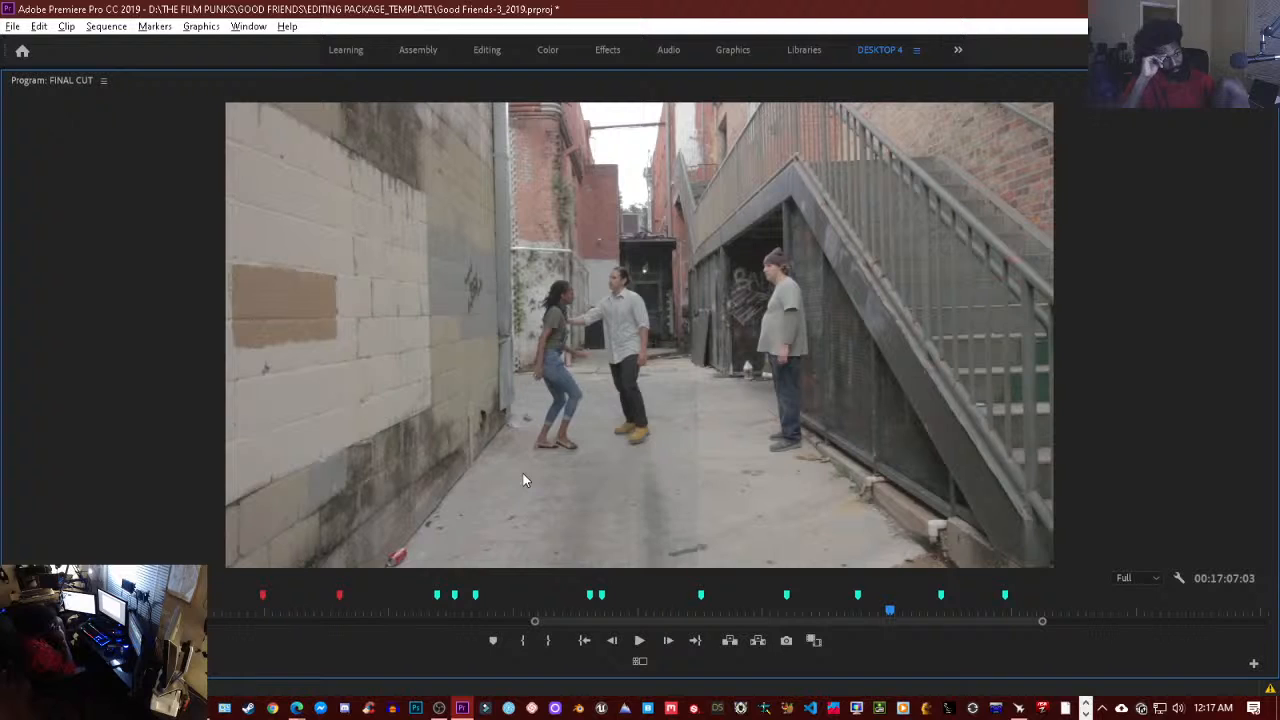
key("space")
key("space")
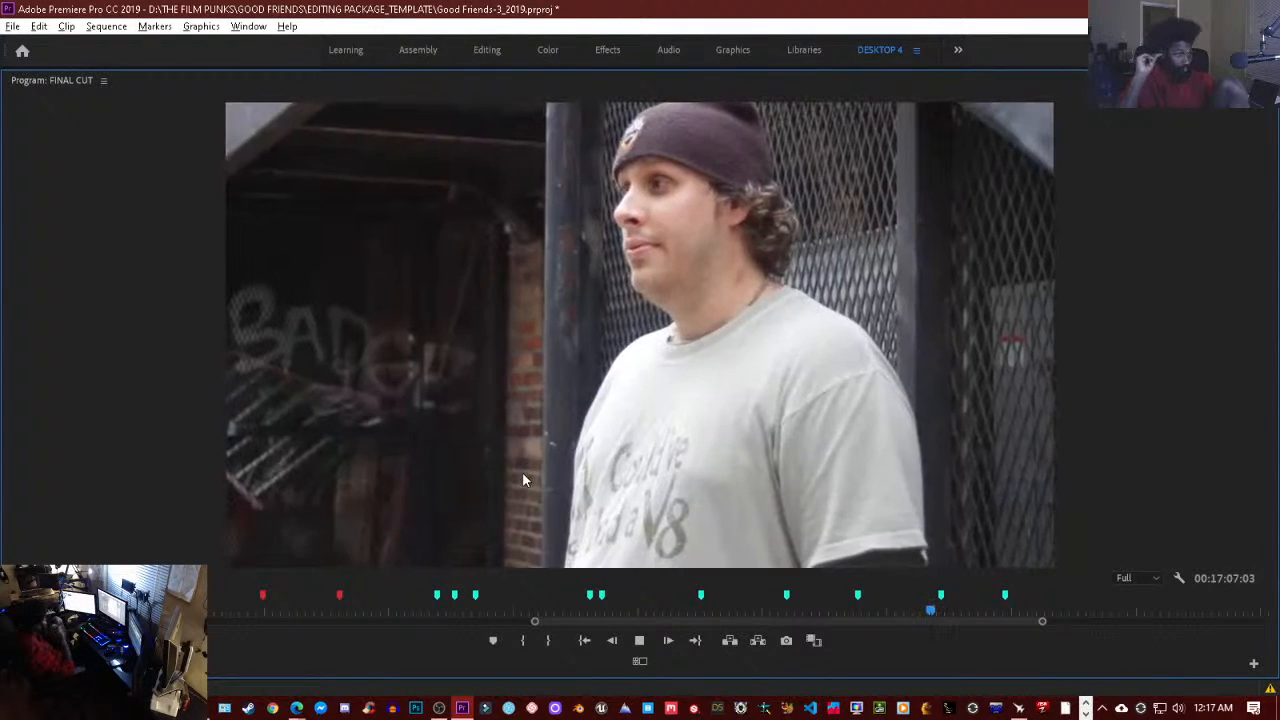
key("space")
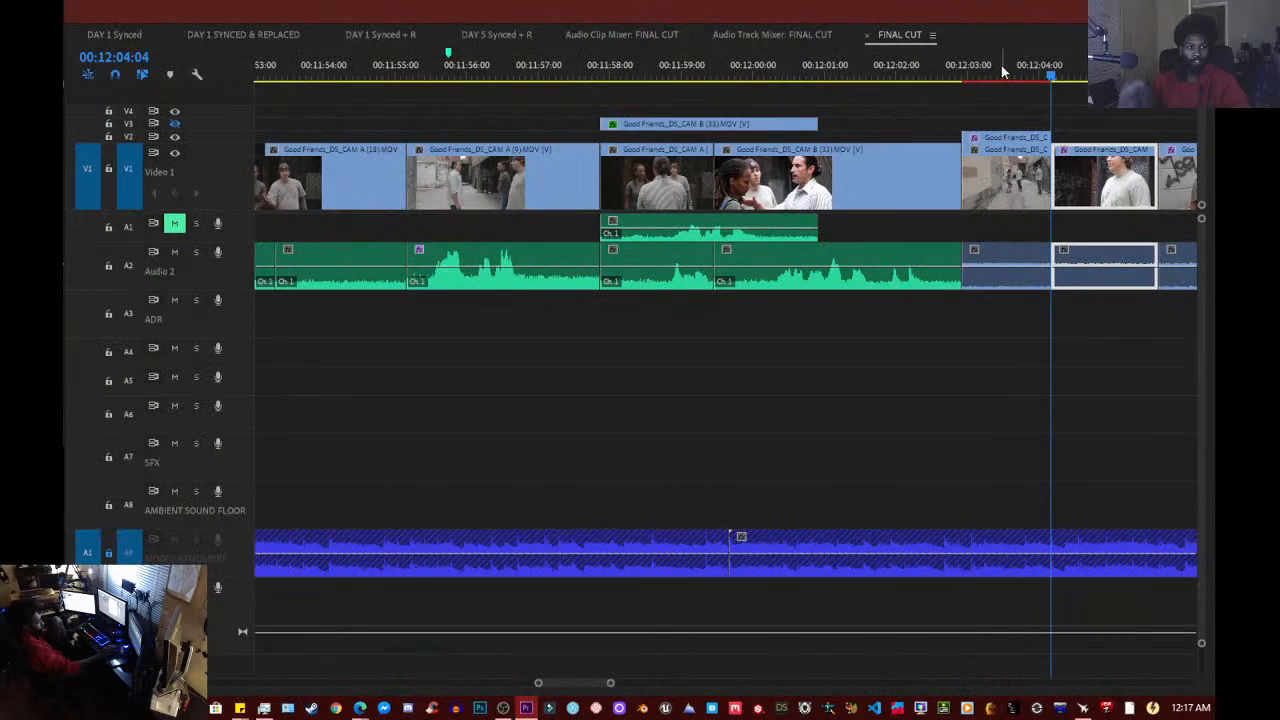
- Render the preview of the wide alley shot around 00:12:03:00 and stop playback at the sequence start
left_click(1001, 70)
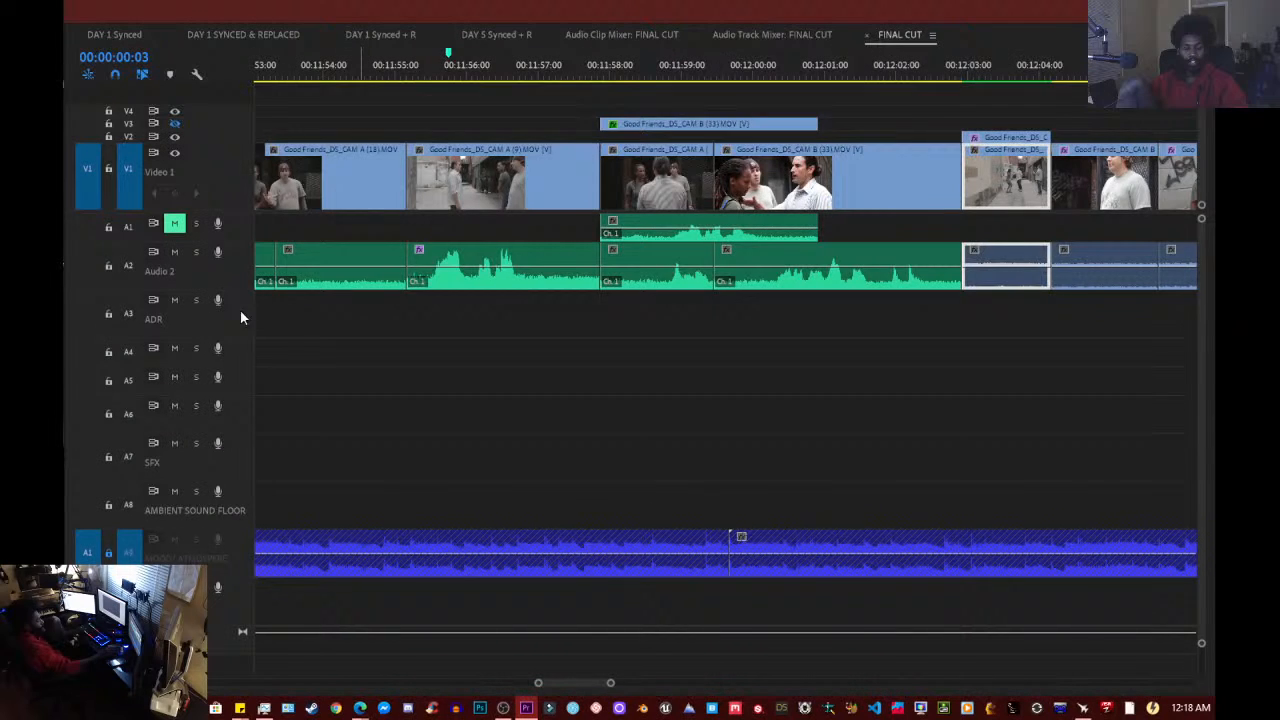
key("equal")
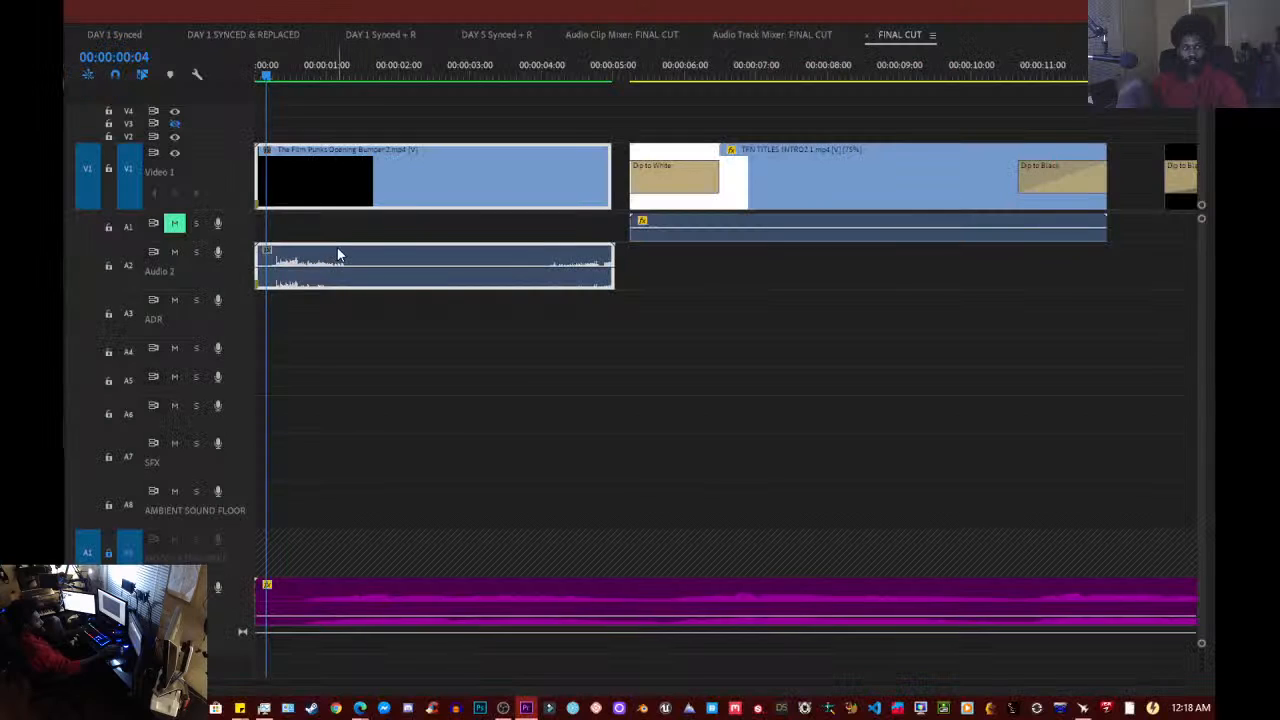
key("space")
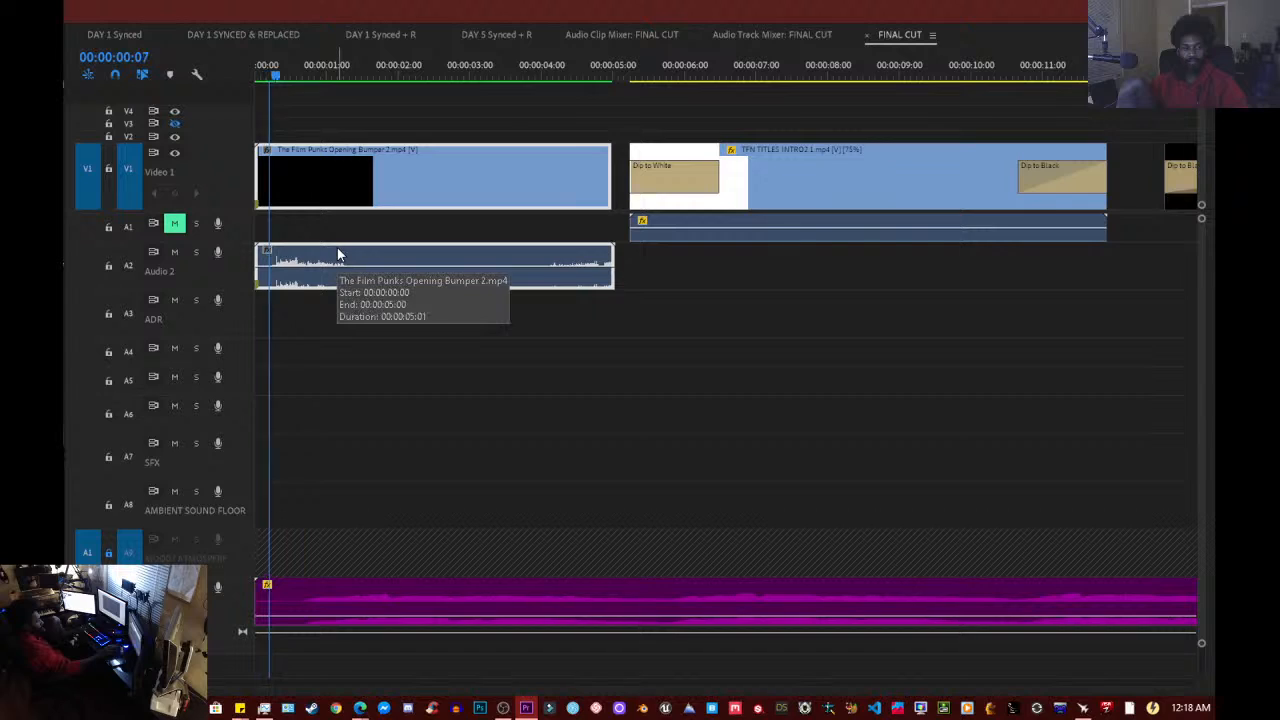
- Scrub the enlarged preview from the opening bumper back to the alley scene and play into the hugging shot at the graffiti wall
scroll(360, 315, "down", 5)
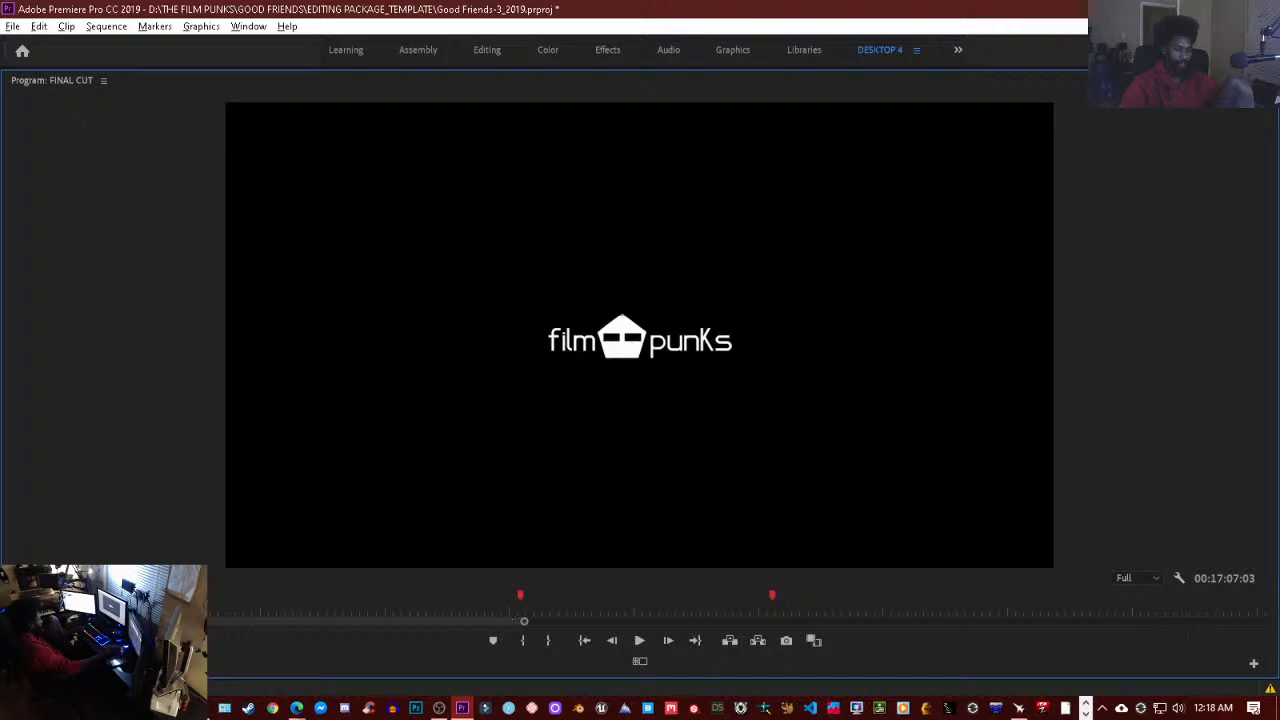
left_click_drag(14, 621, 296, 626)
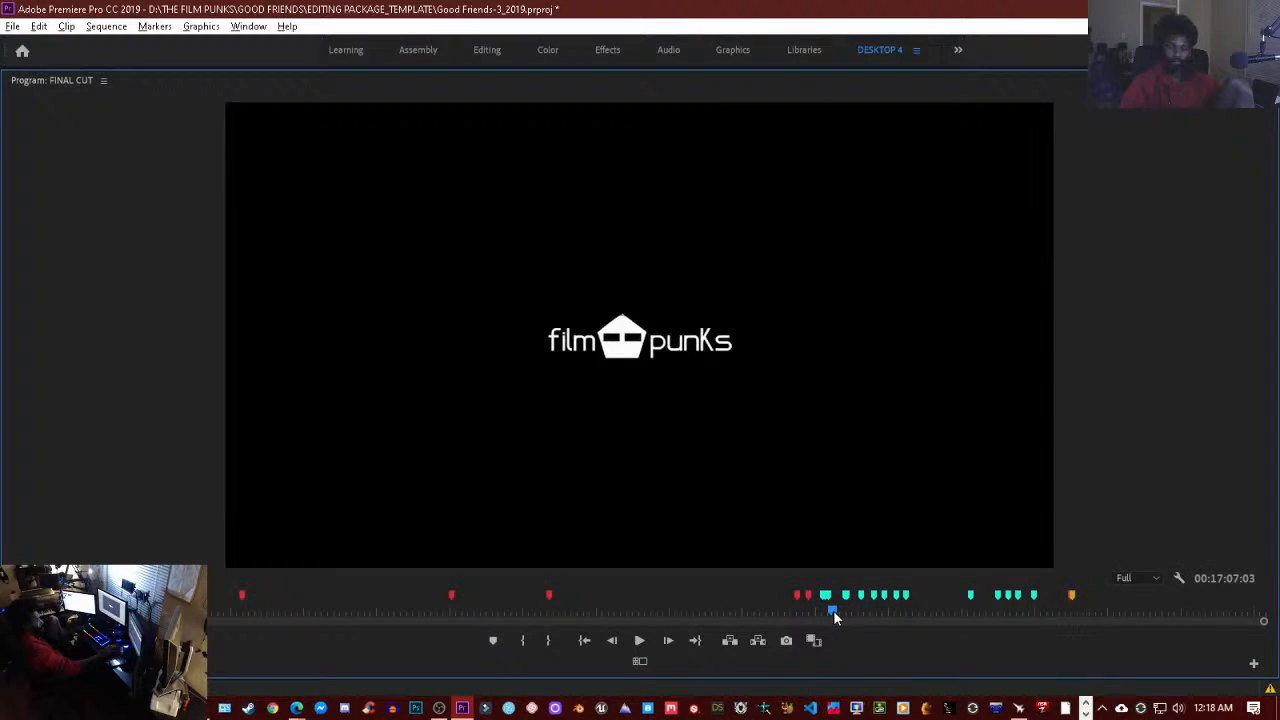
left_click_drag(833, 611, 860, 615)
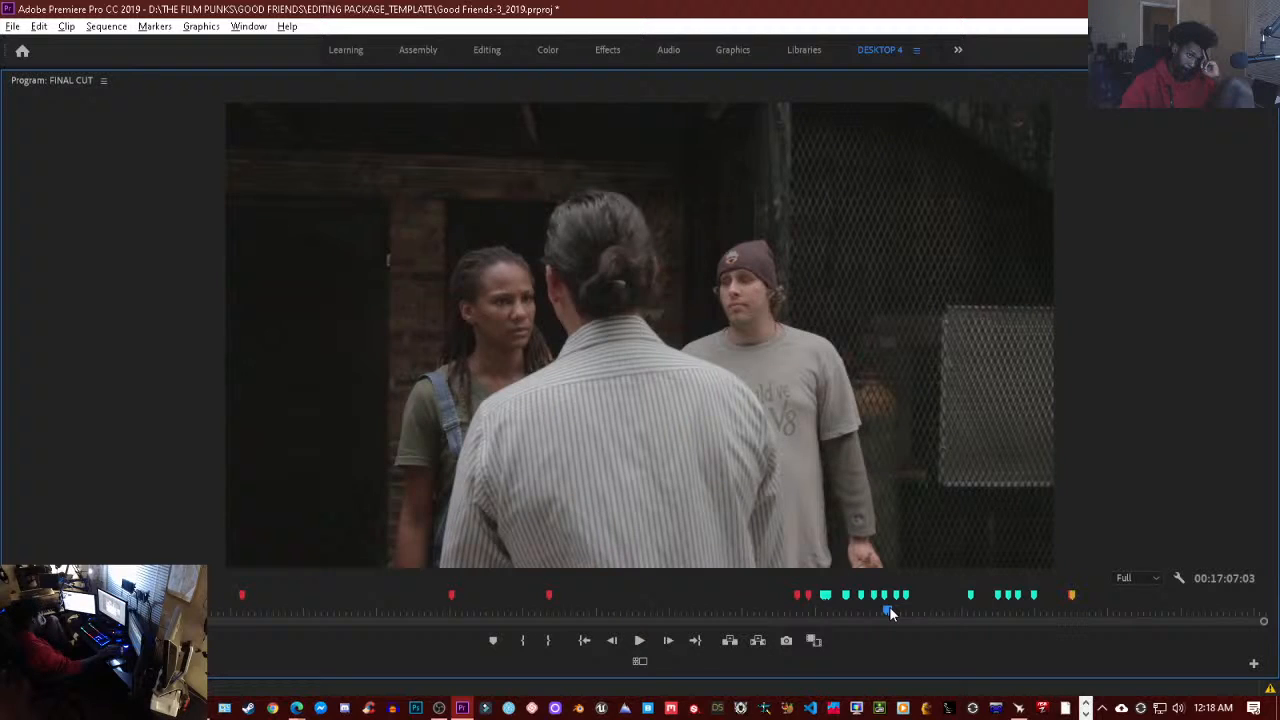
left_click_drag(889, 607, 904, 606)
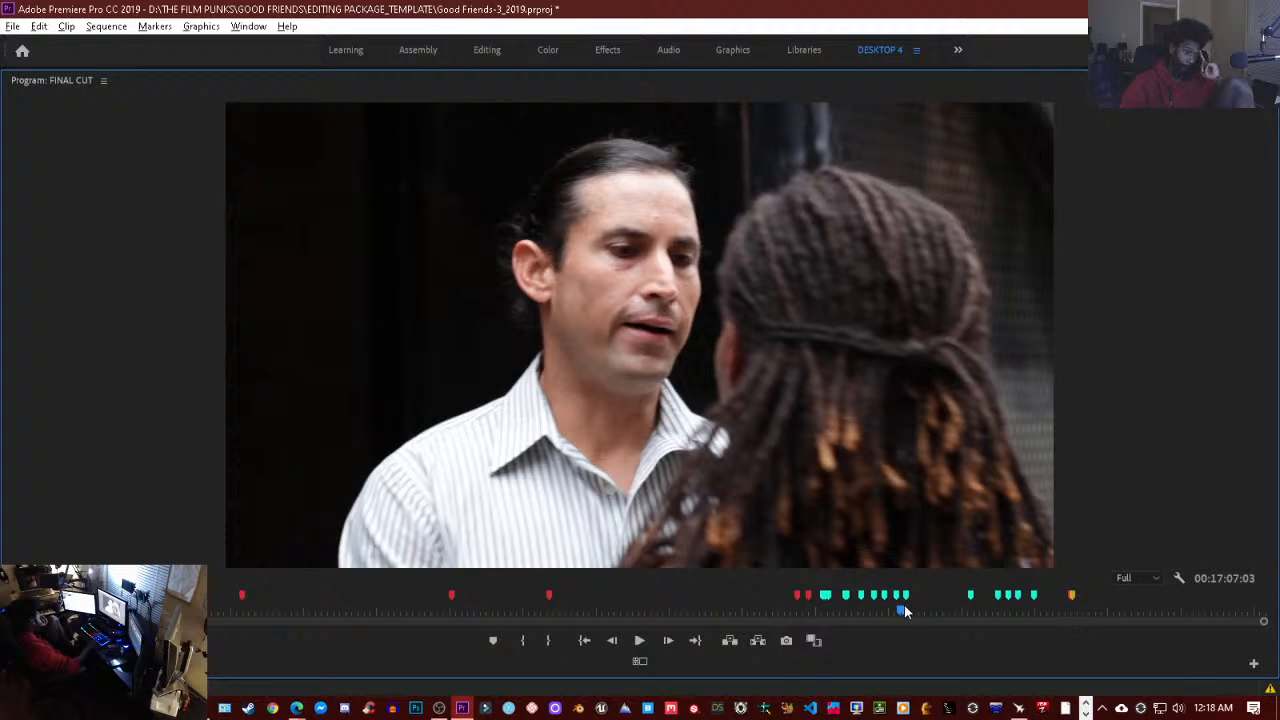
key("space")
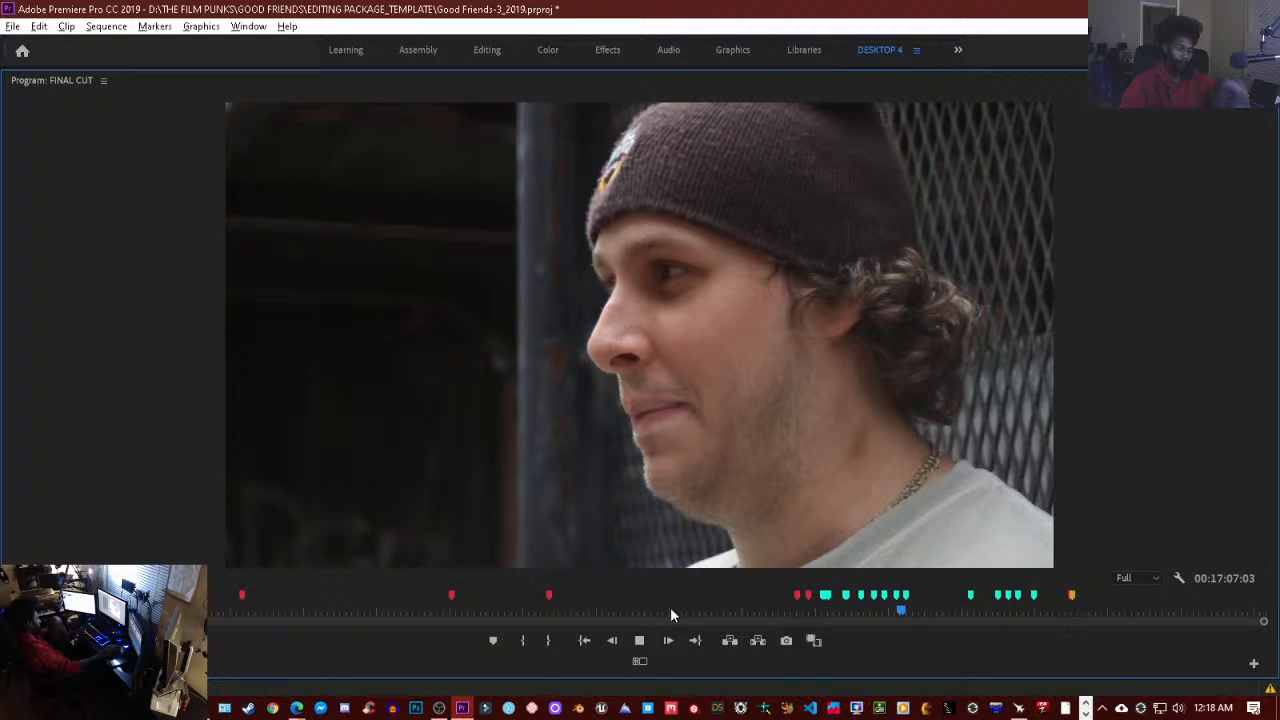
key("space")
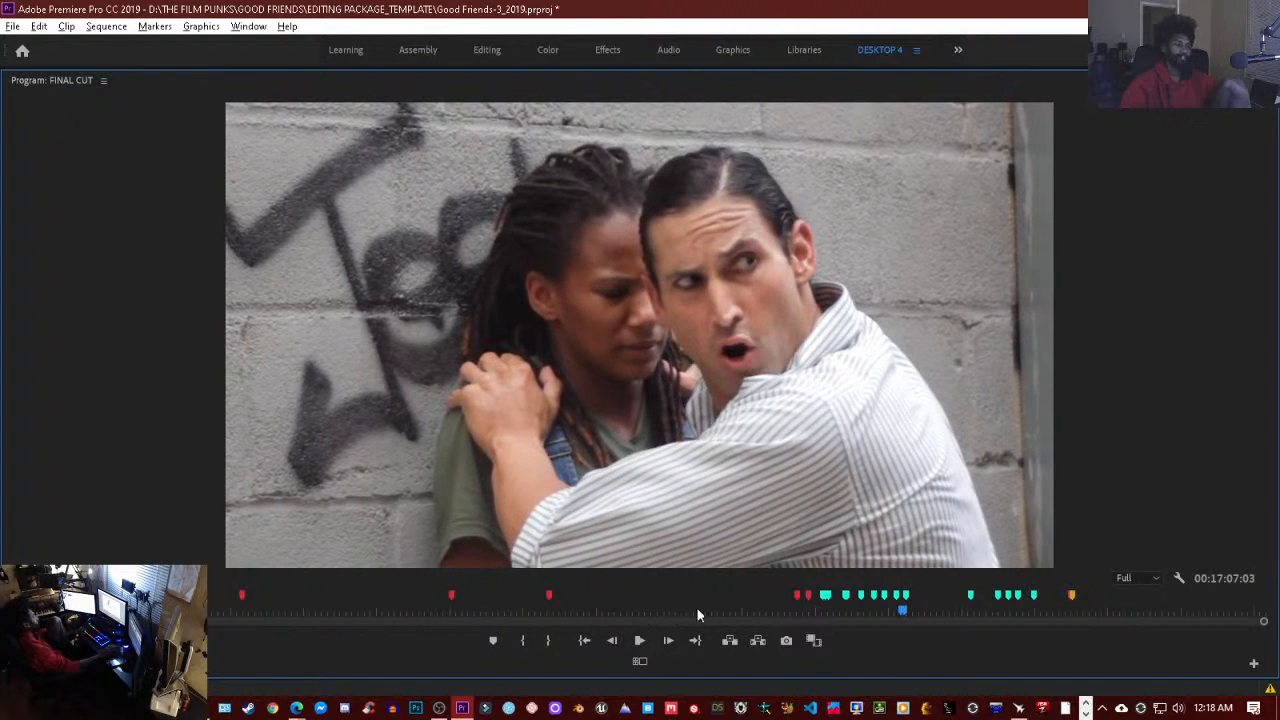
- Go back several cuts to the three-person shot and play through the graffiti wall shots until the picture goes black
key("Up")
key("Up")
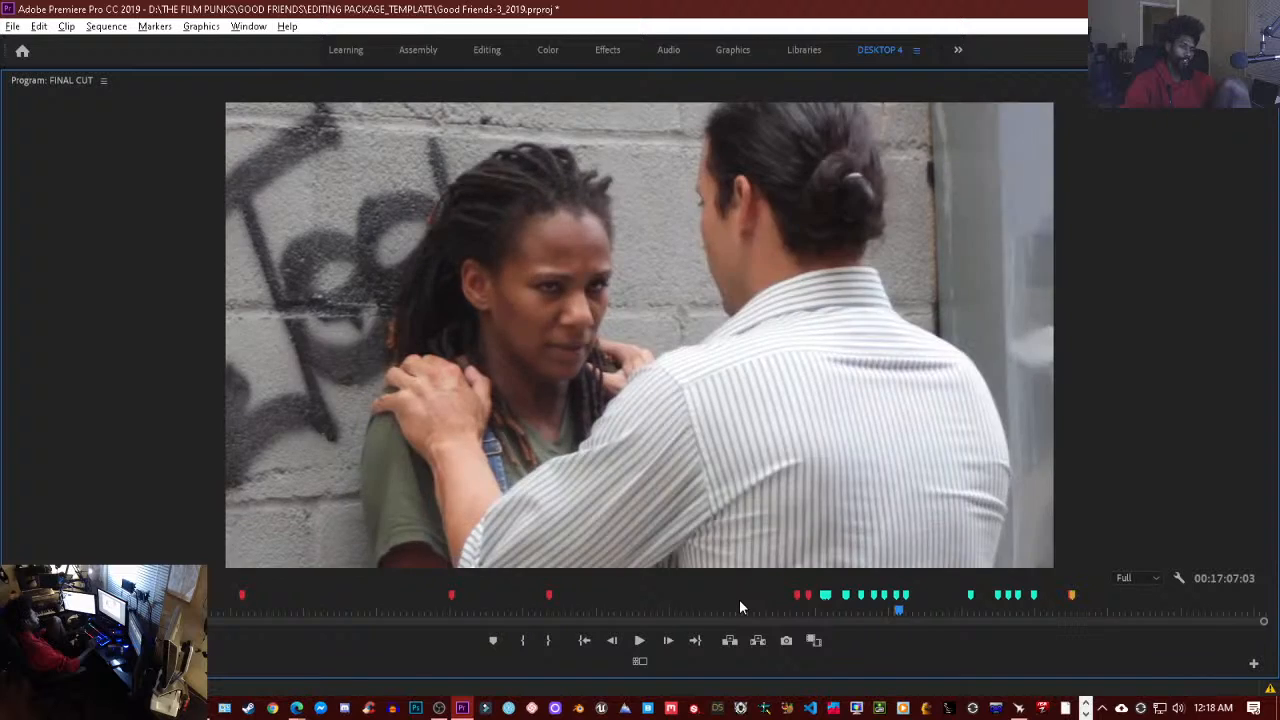
key("Up")
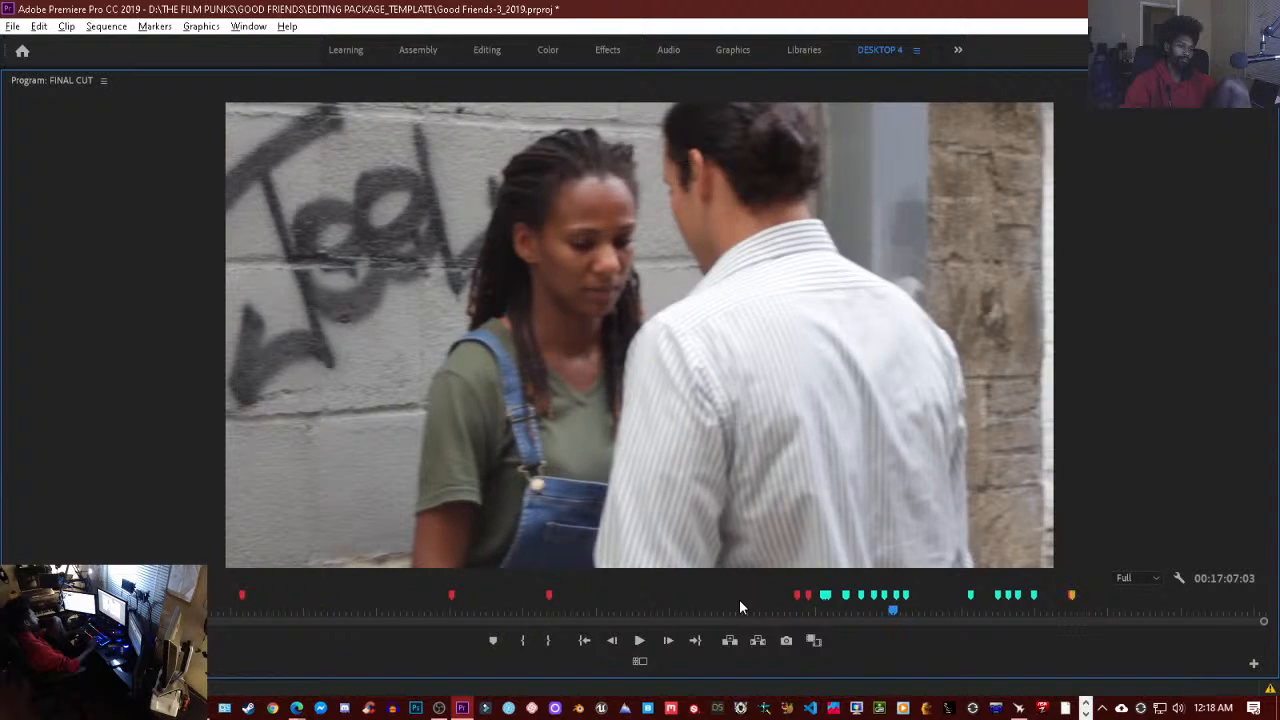
key("Up")
key("Up")
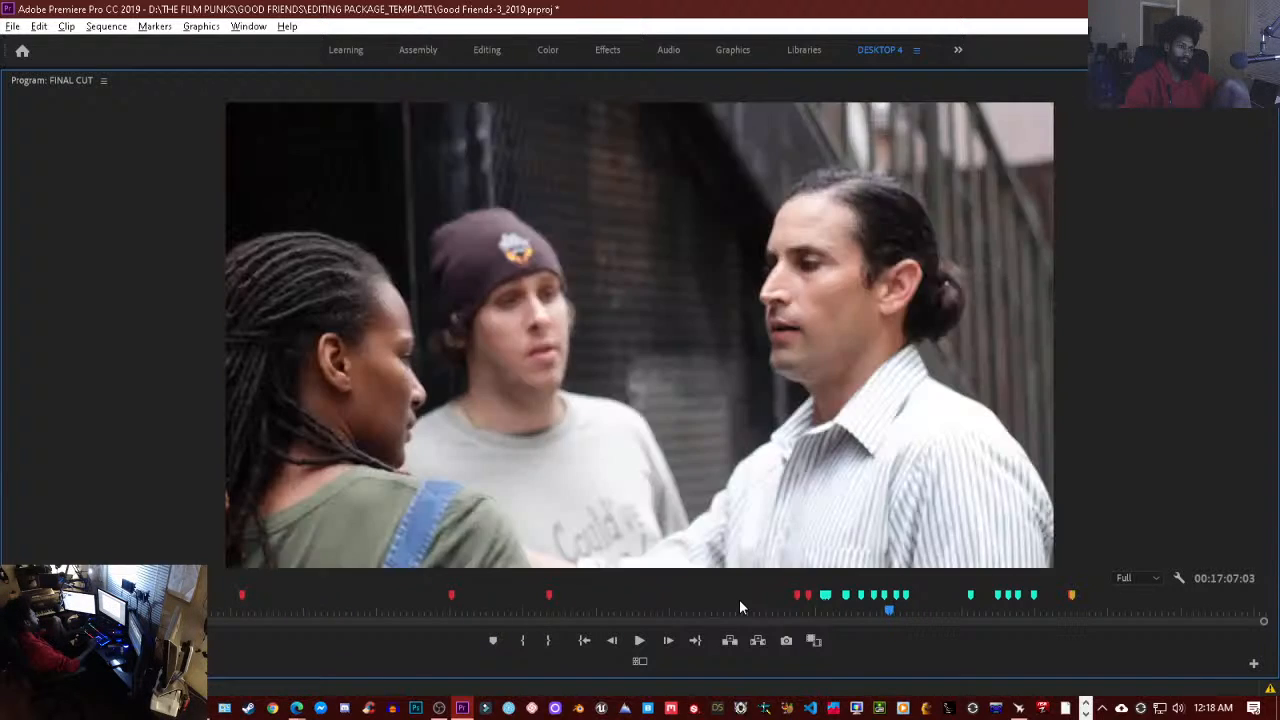
key("space")
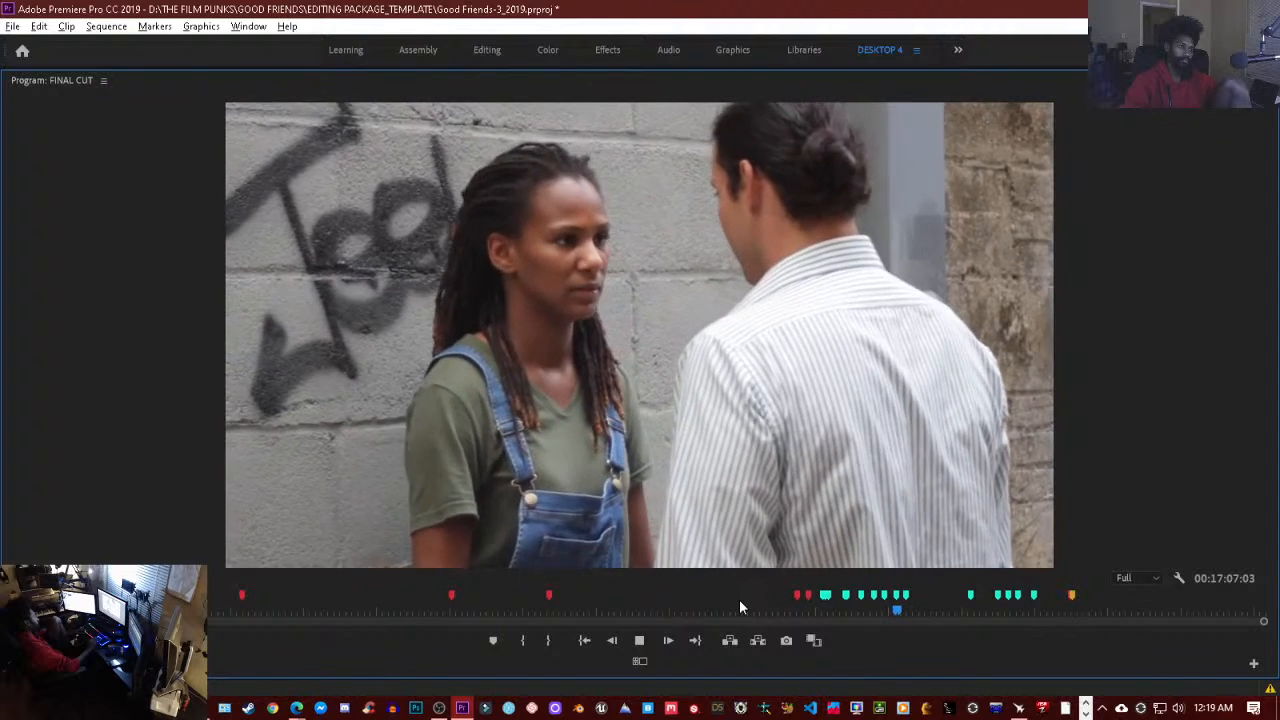
key("space")
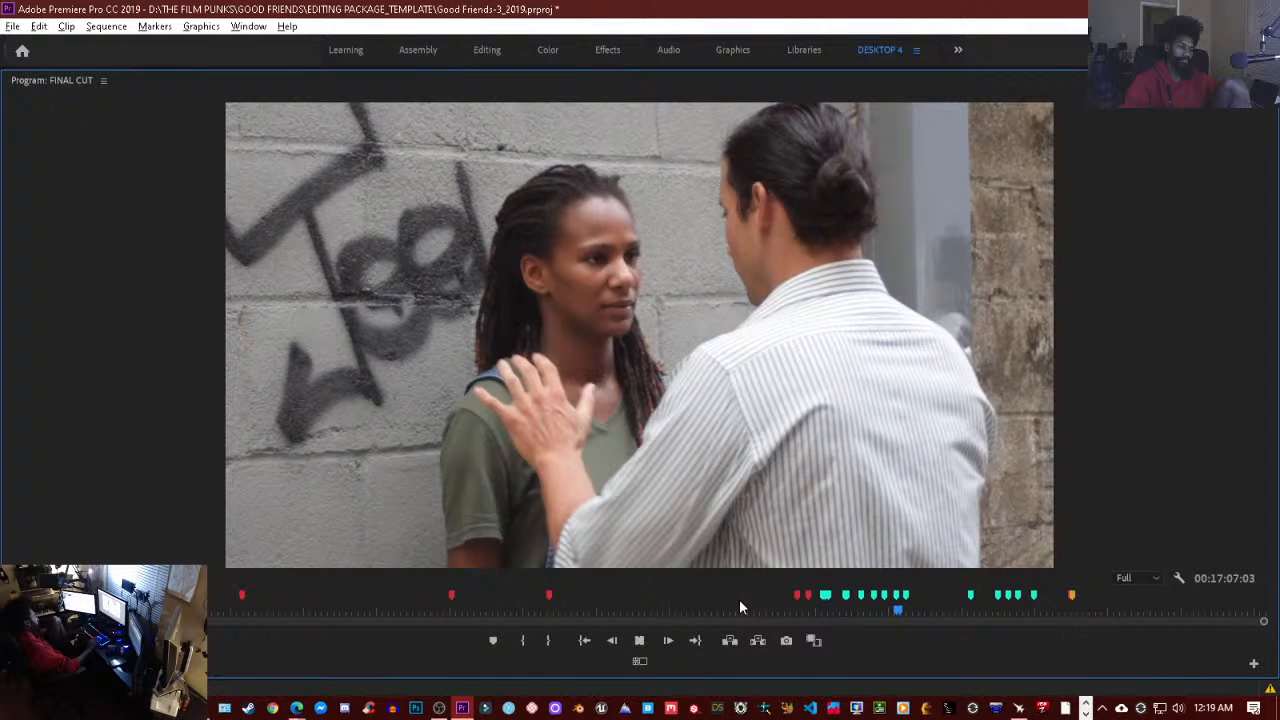
key("space")
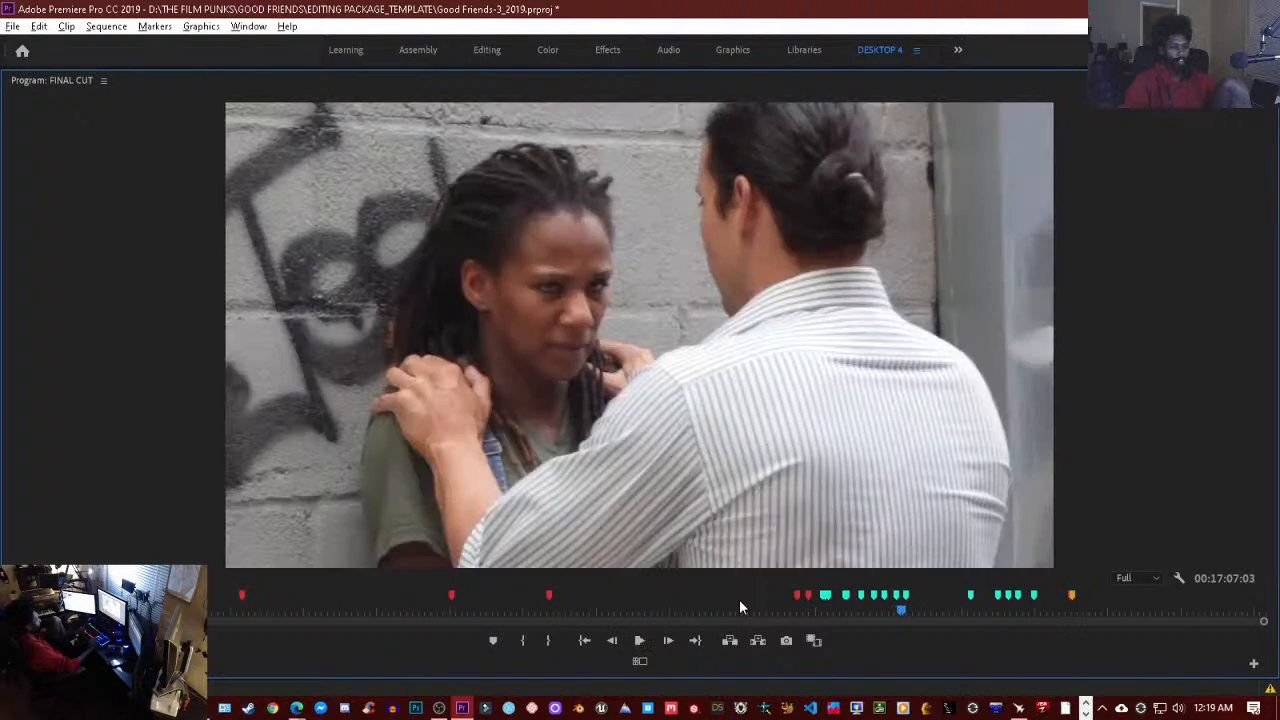
key("space")
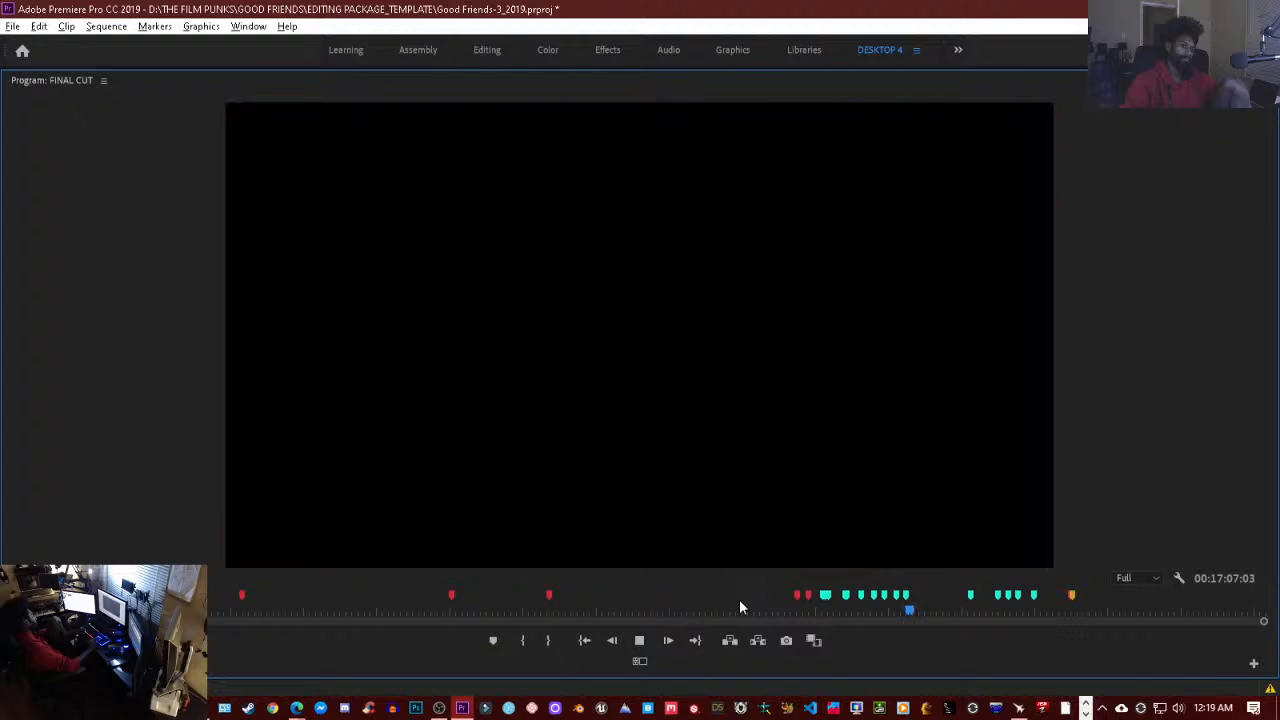
key("space")
- Step back through the cuts and replay the graffiti wall and CAM B (24) shots, stopping at 00:12:06:09
key("Up")
key("Up")
key("Up")
key("Up")
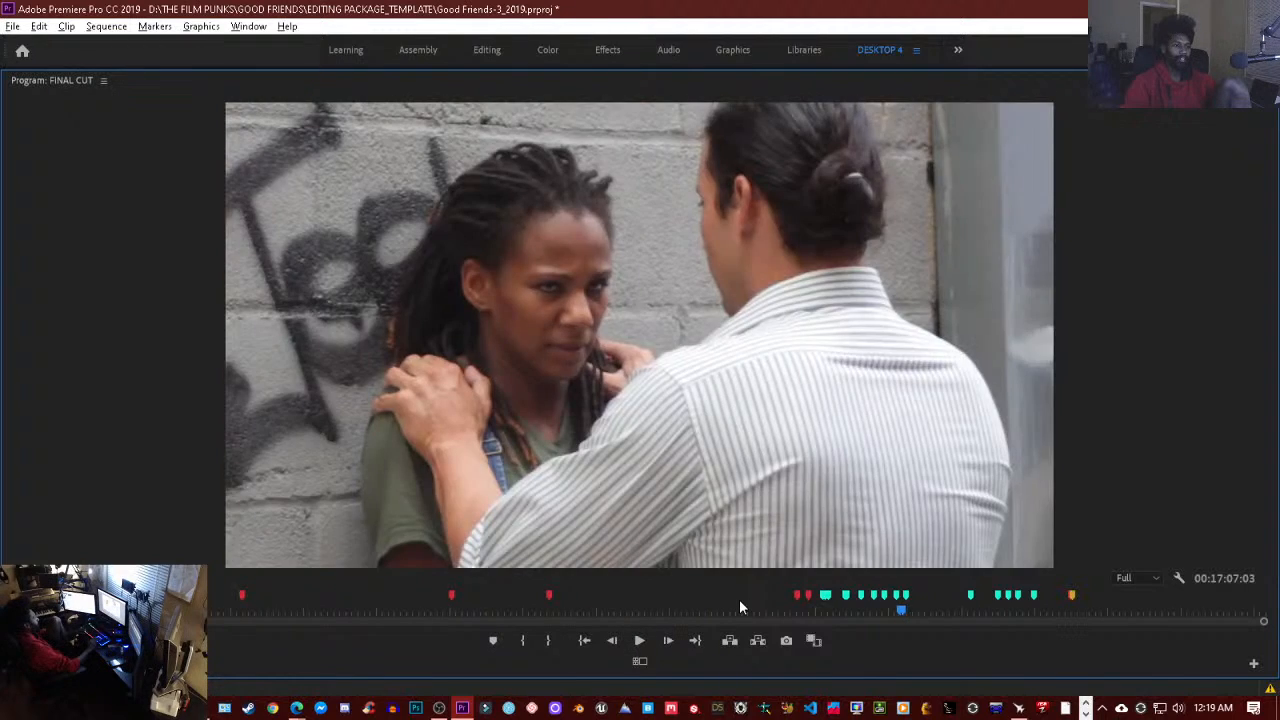
key("Up")
key("Up")
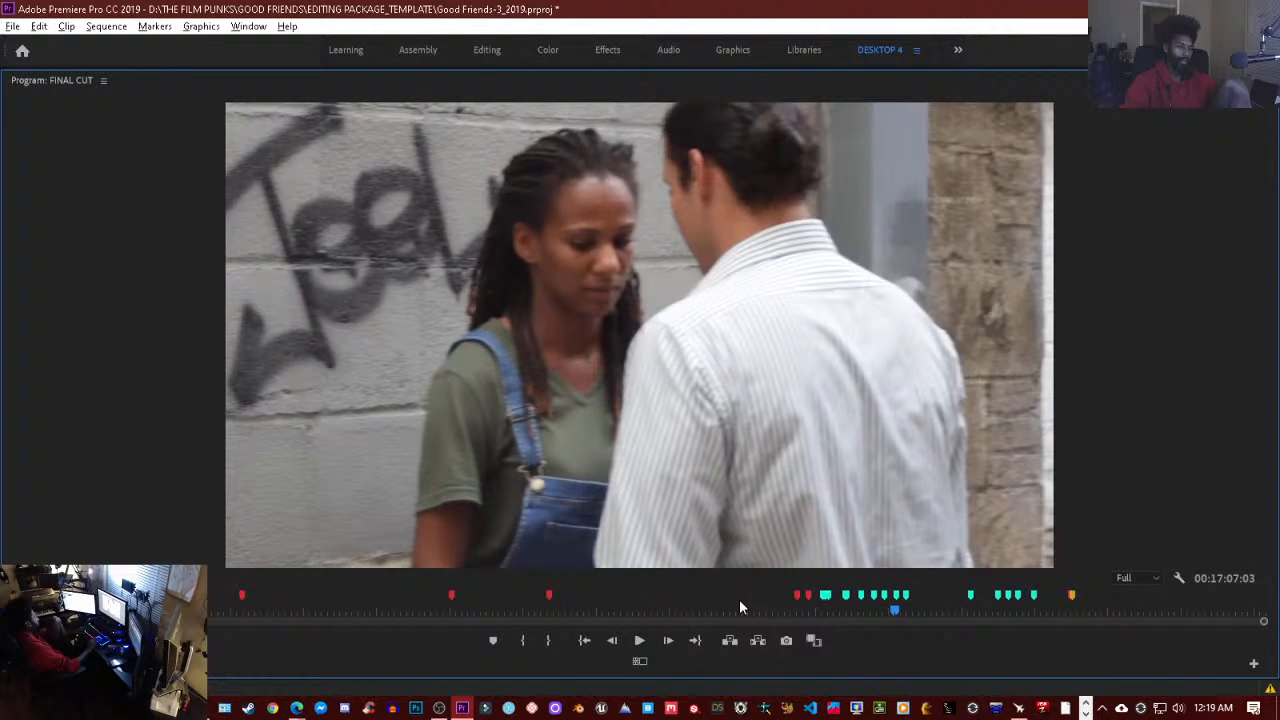
key("space")
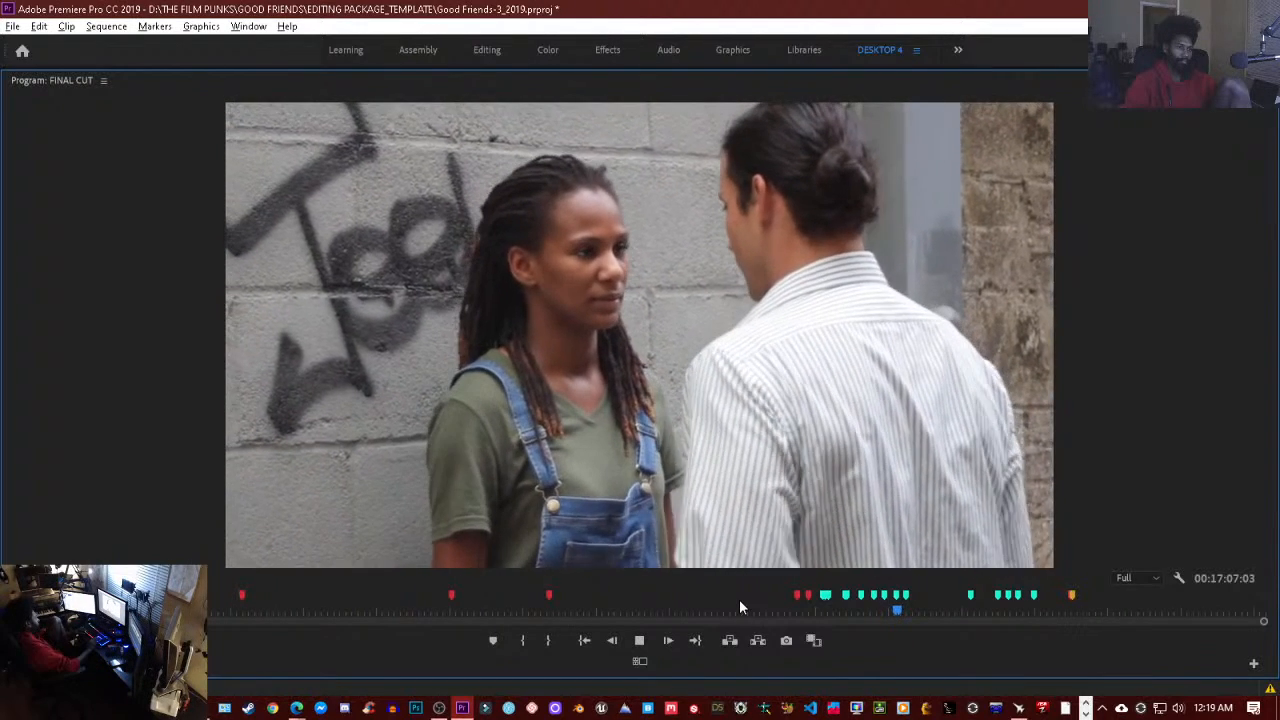
key("space")
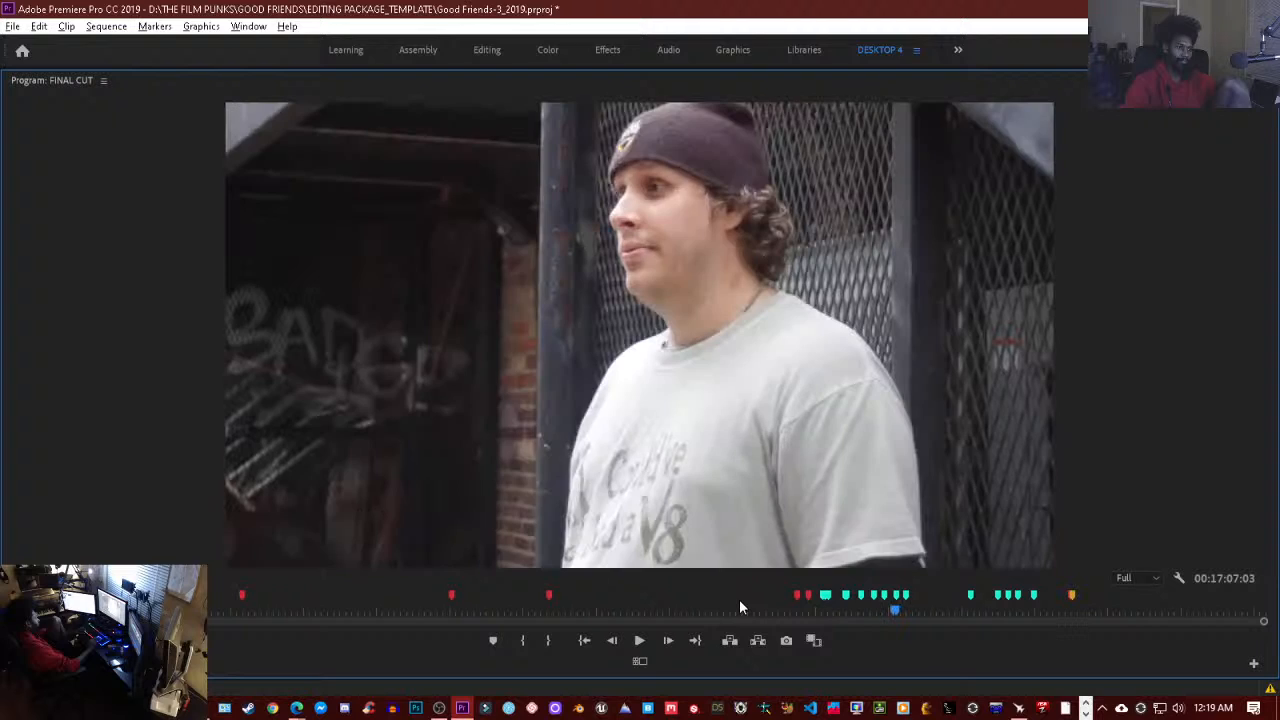
key("space")
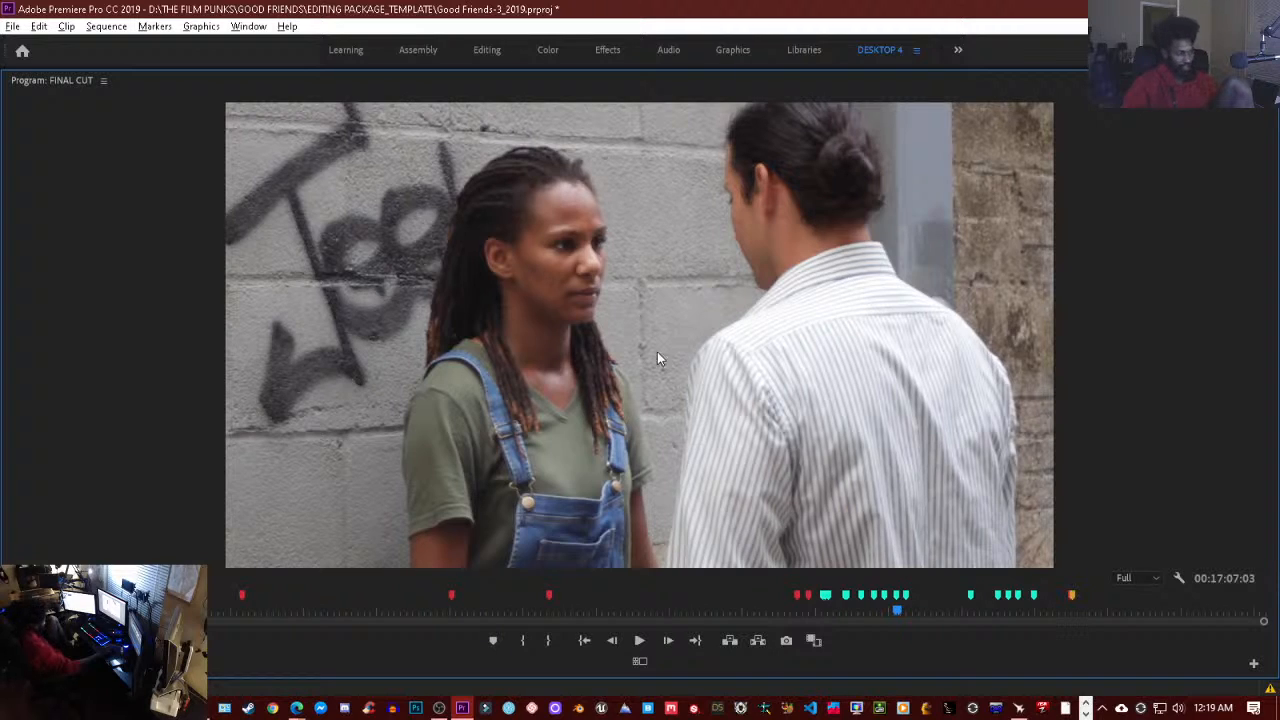
- Restore the normal panel layout and collapse the Warp Stabilizer settings of the CAM B (19) clip
key("grave")
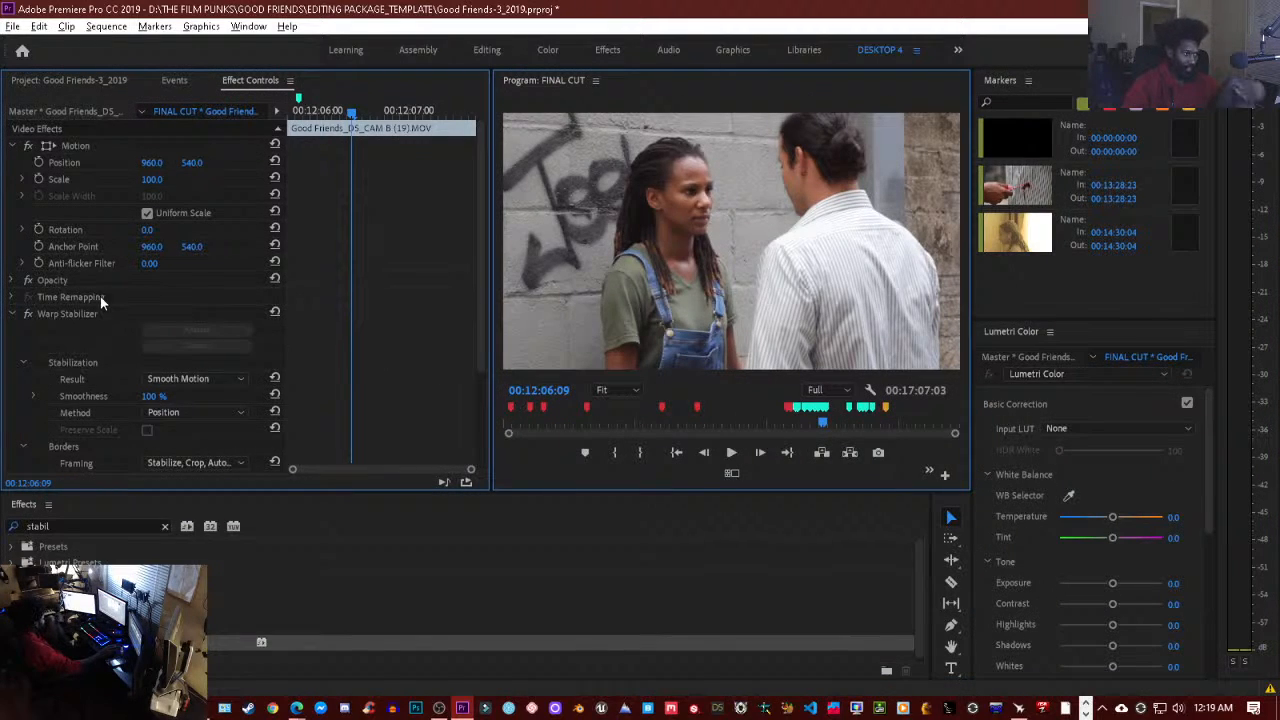
left_click(12, 316)
left_click(12, 316)
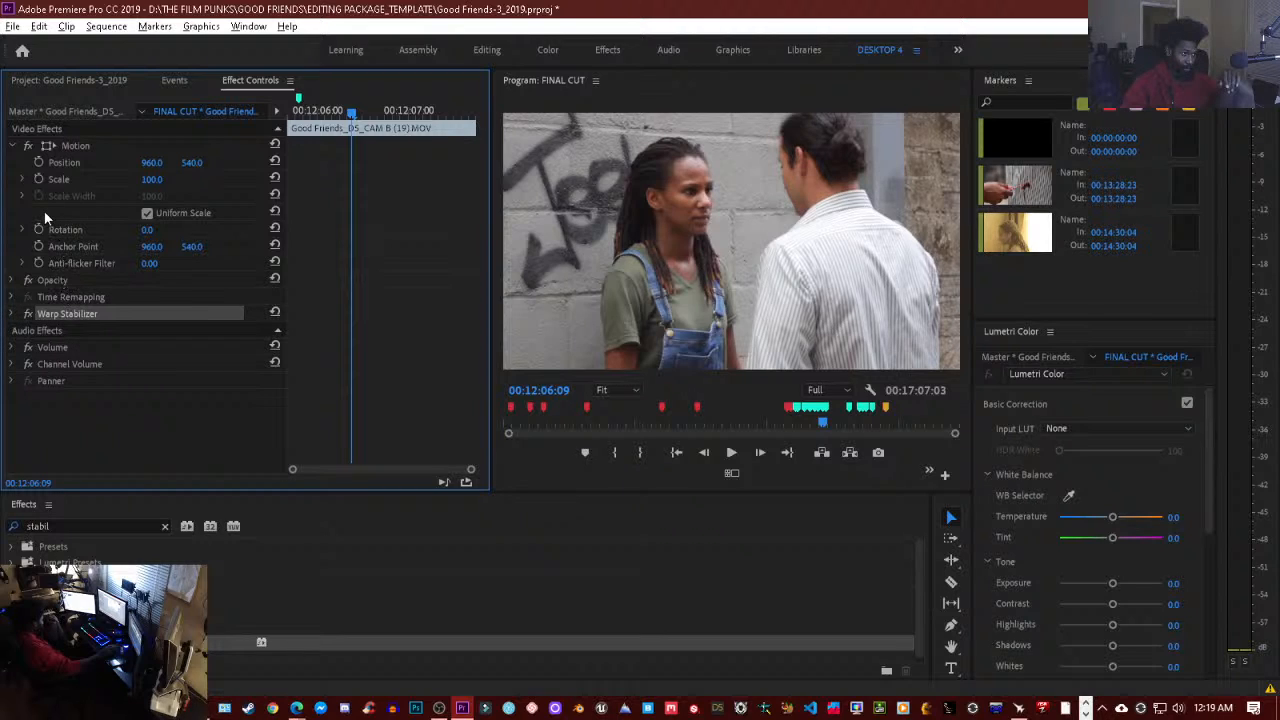
- Move the playhead back five frames to 00:12:06:04 and select the CAM B (19) clip in the sequence
left_click(749, 217)
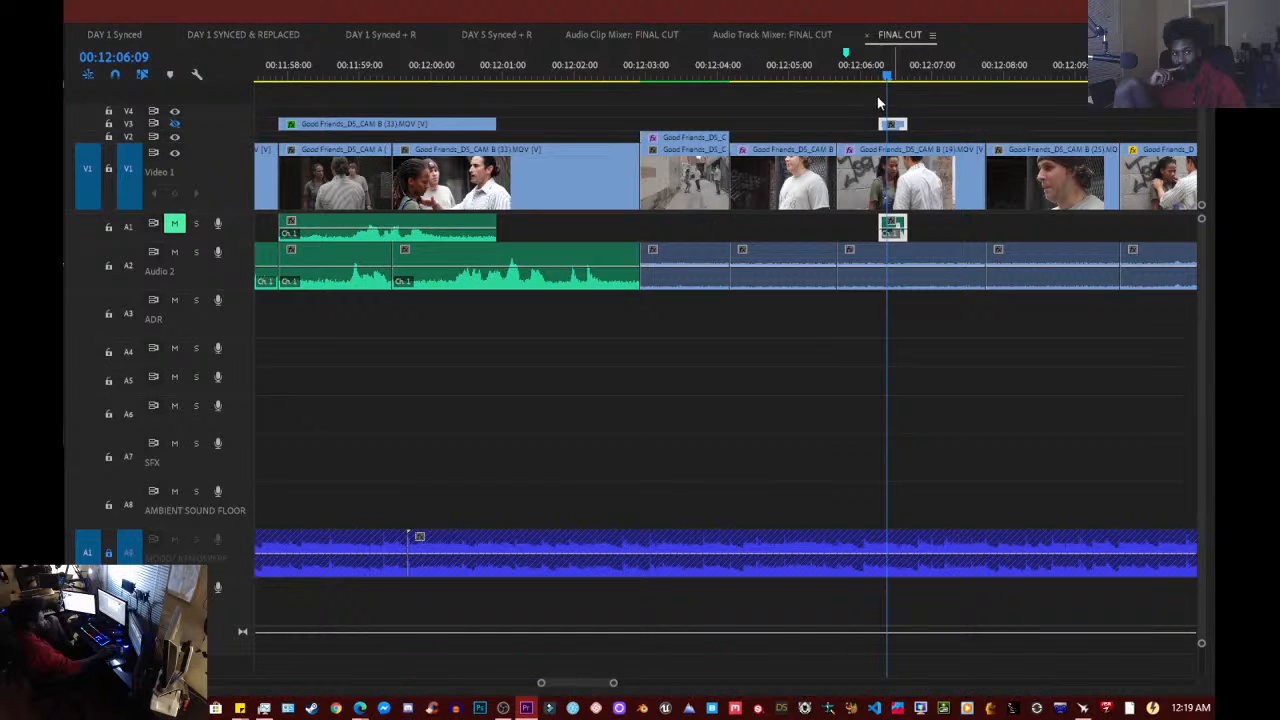
key("Left")
key("Left")
key("Left")
key("Left")
key("Left")
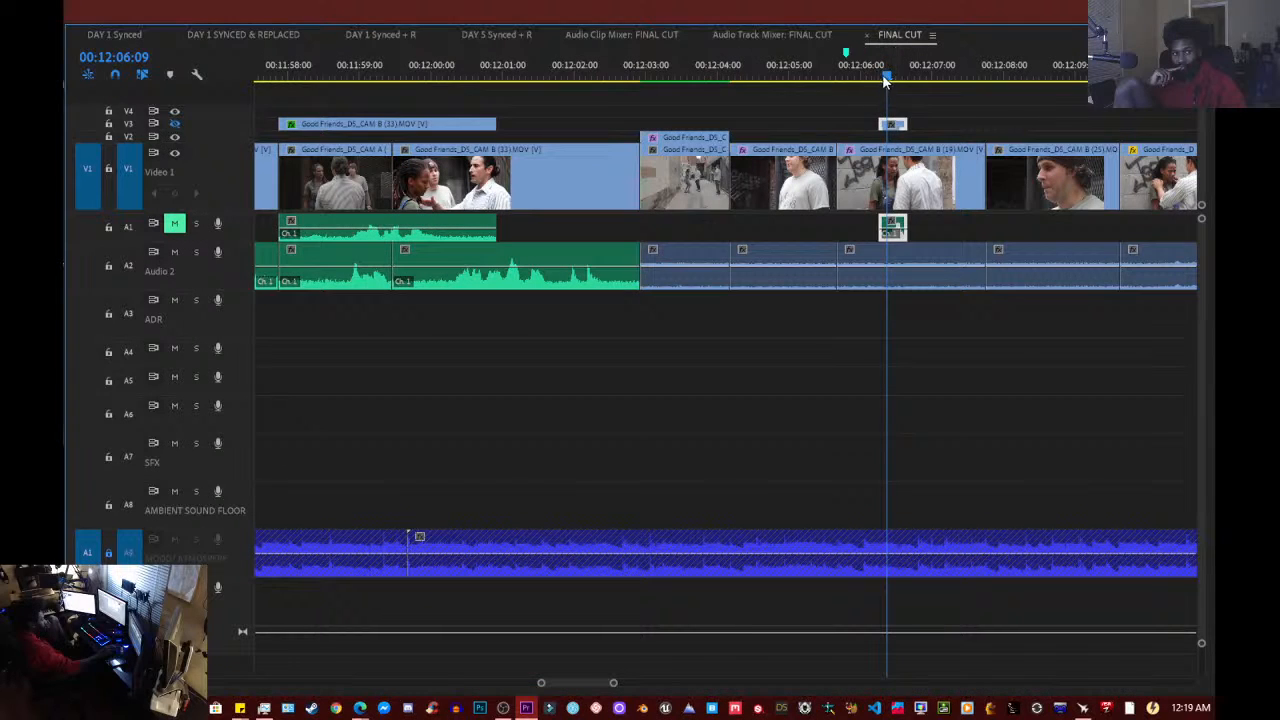
left_click(878, 180)
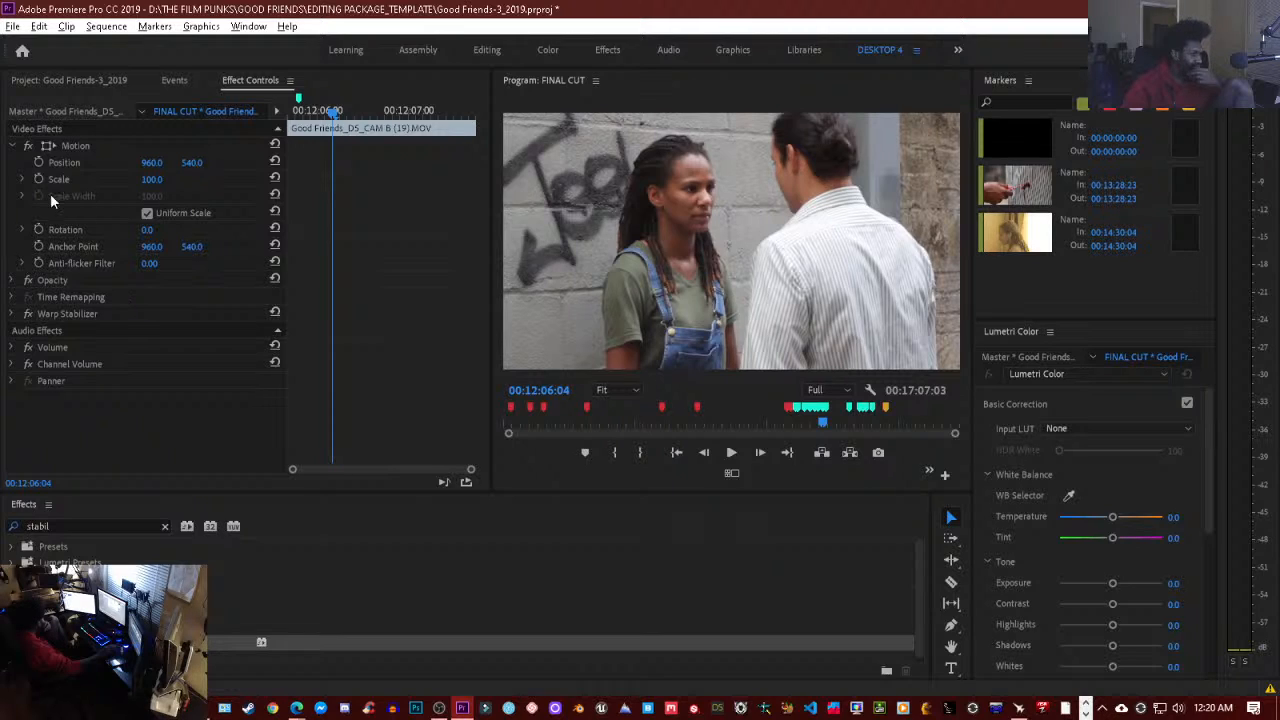
- Try scaling the CAM B (19) clip down to 93.2 and set its scale back to 100
left_click(23, 180)
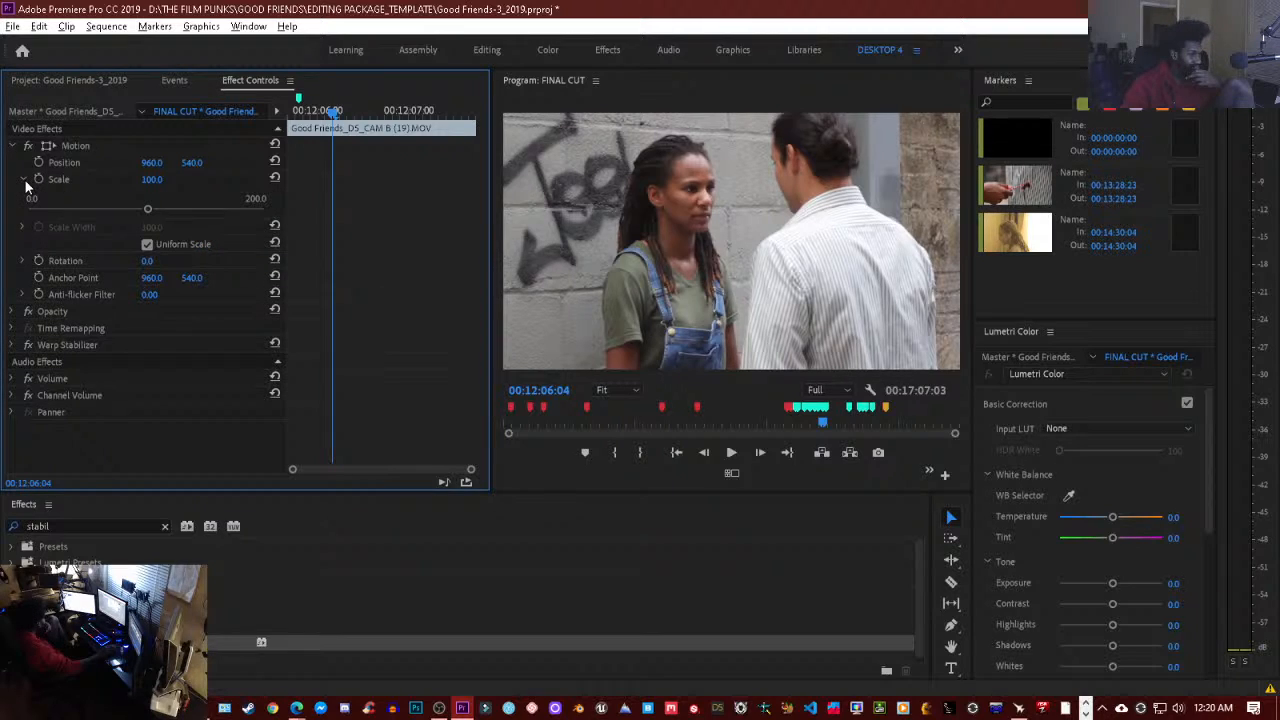
mouse_move(147, 210)
left_mouse_down()
mouse_move(163, 208)
mouse_move(138, 210)
left_mouse_up()
left_click(148, 184)
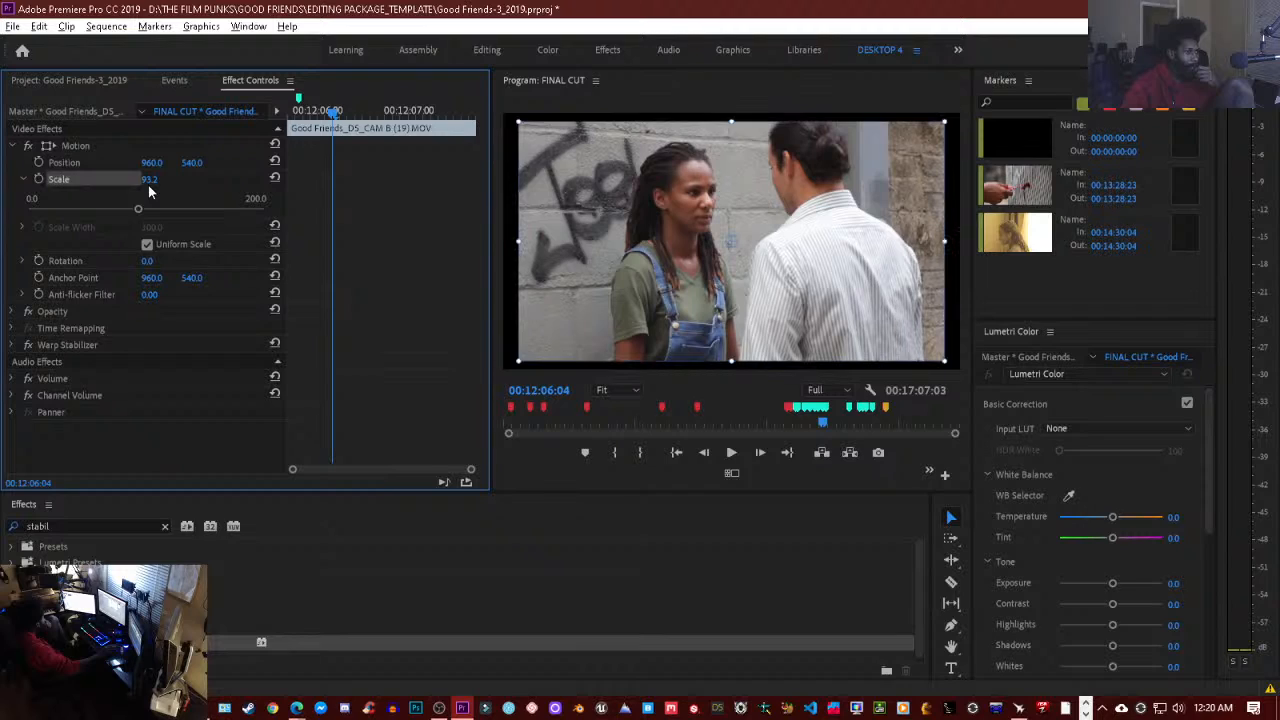
type("100")
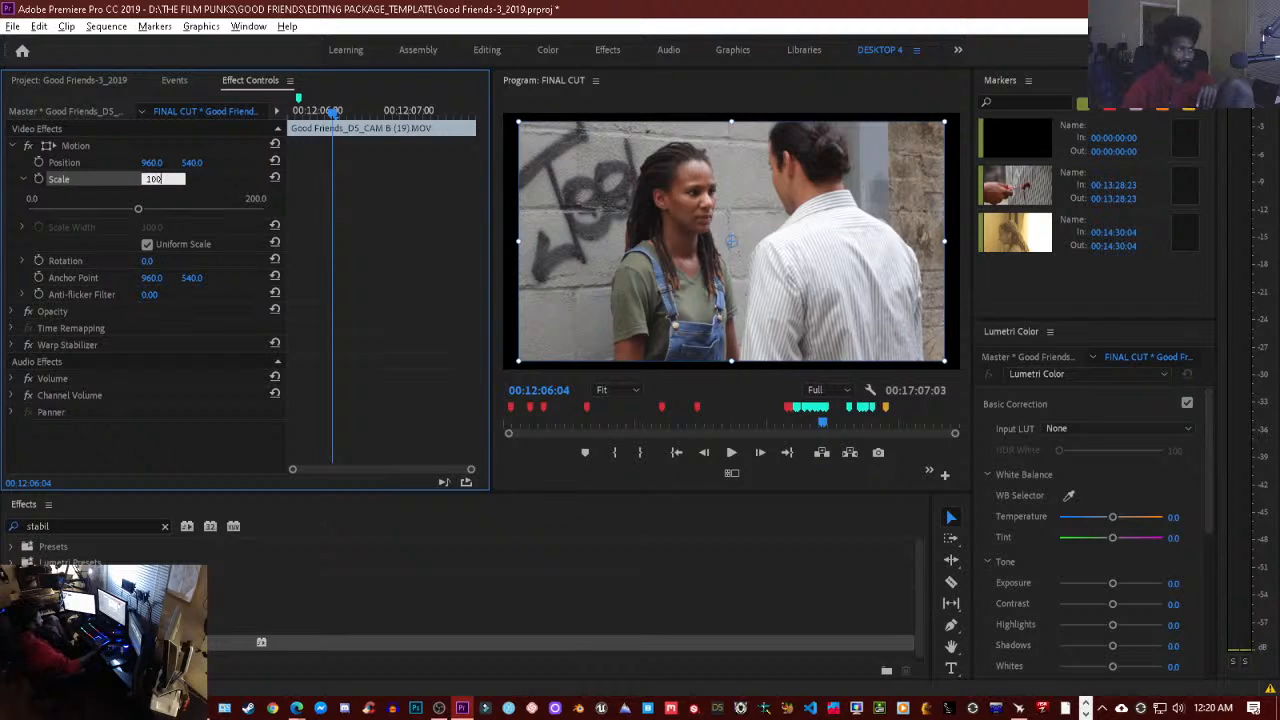
key("Return")
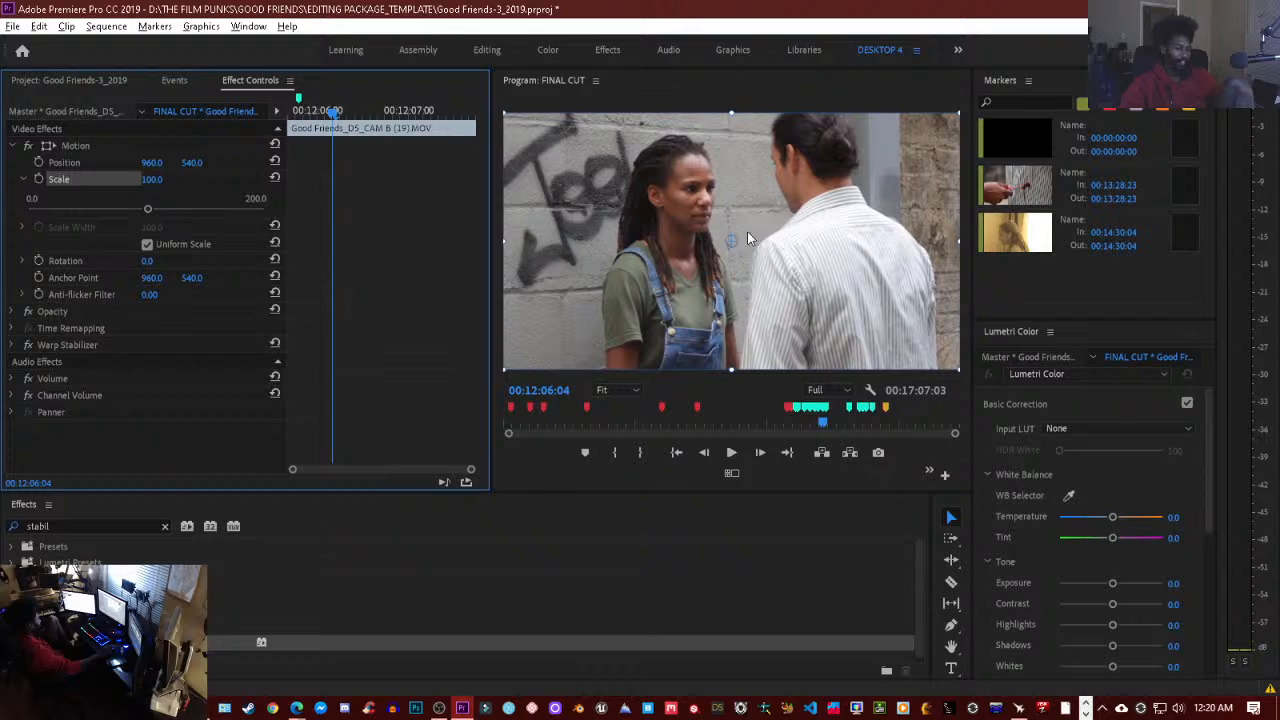
- Collapse the CAM B (19) clip's Motion settings and move the playhead back to the three-person alley shot at 00:11:43:13
key("Up")
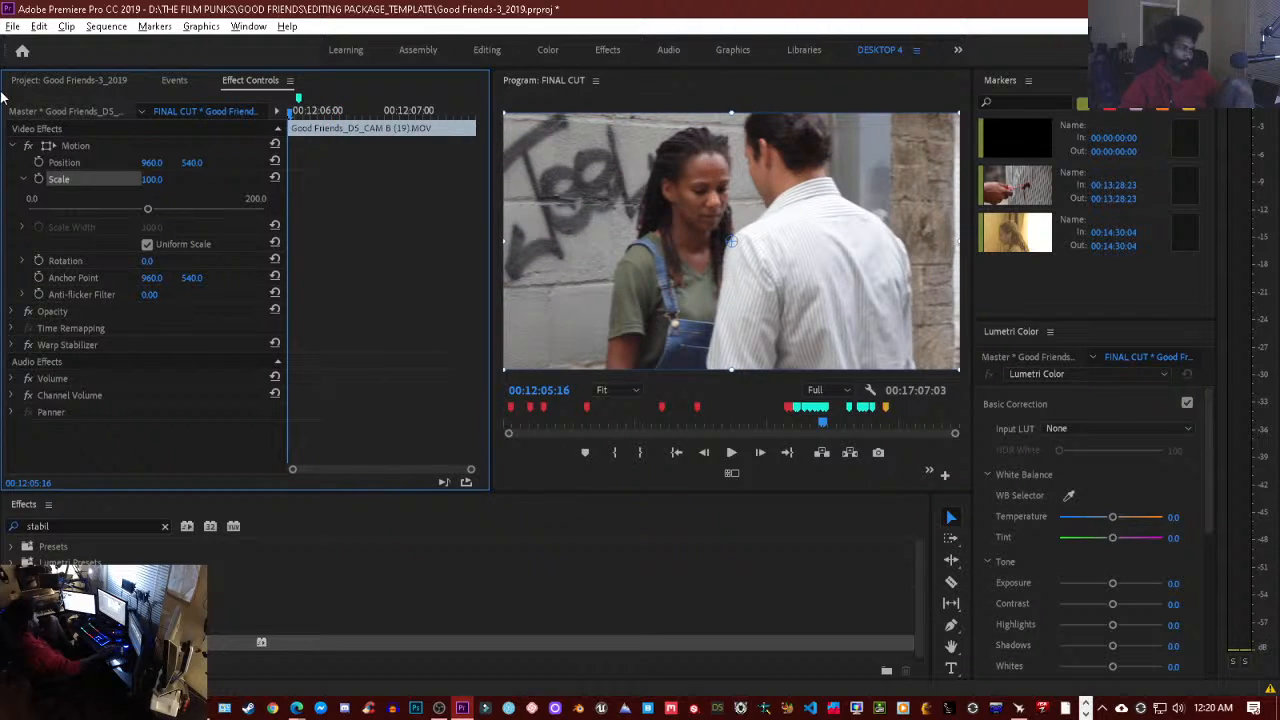
left_click(13, 146)
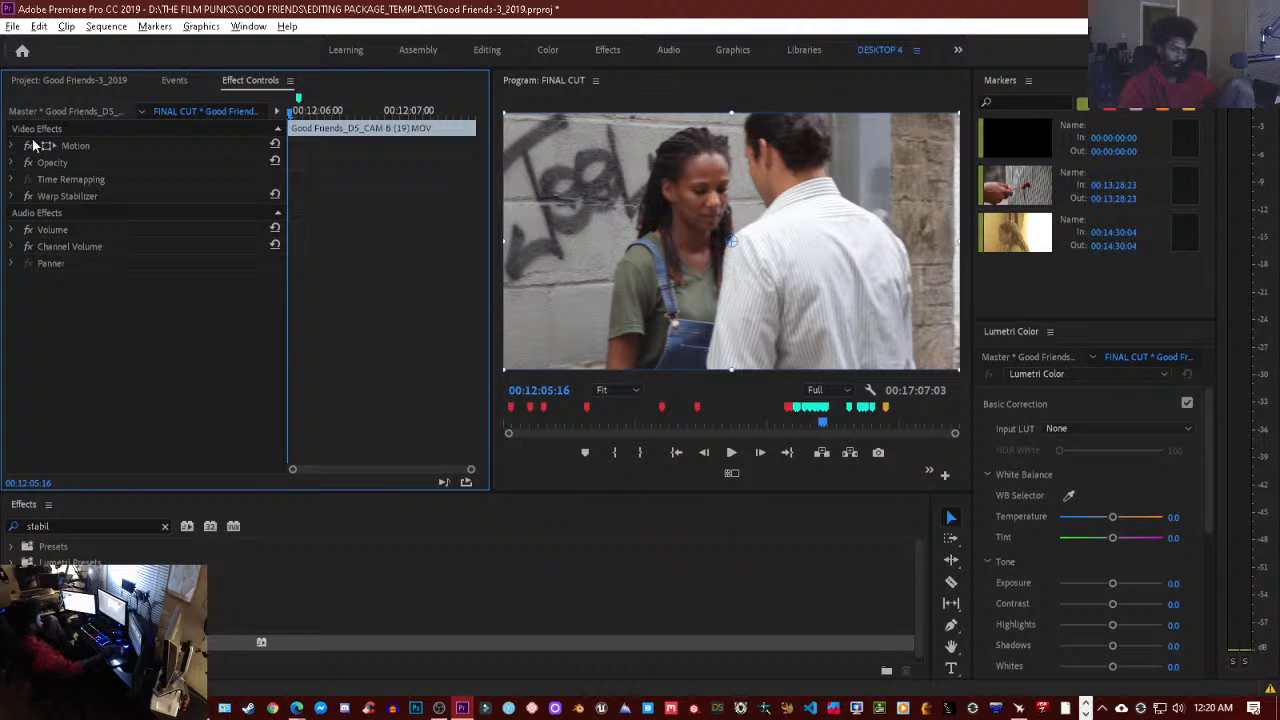
left_click(743, 408)
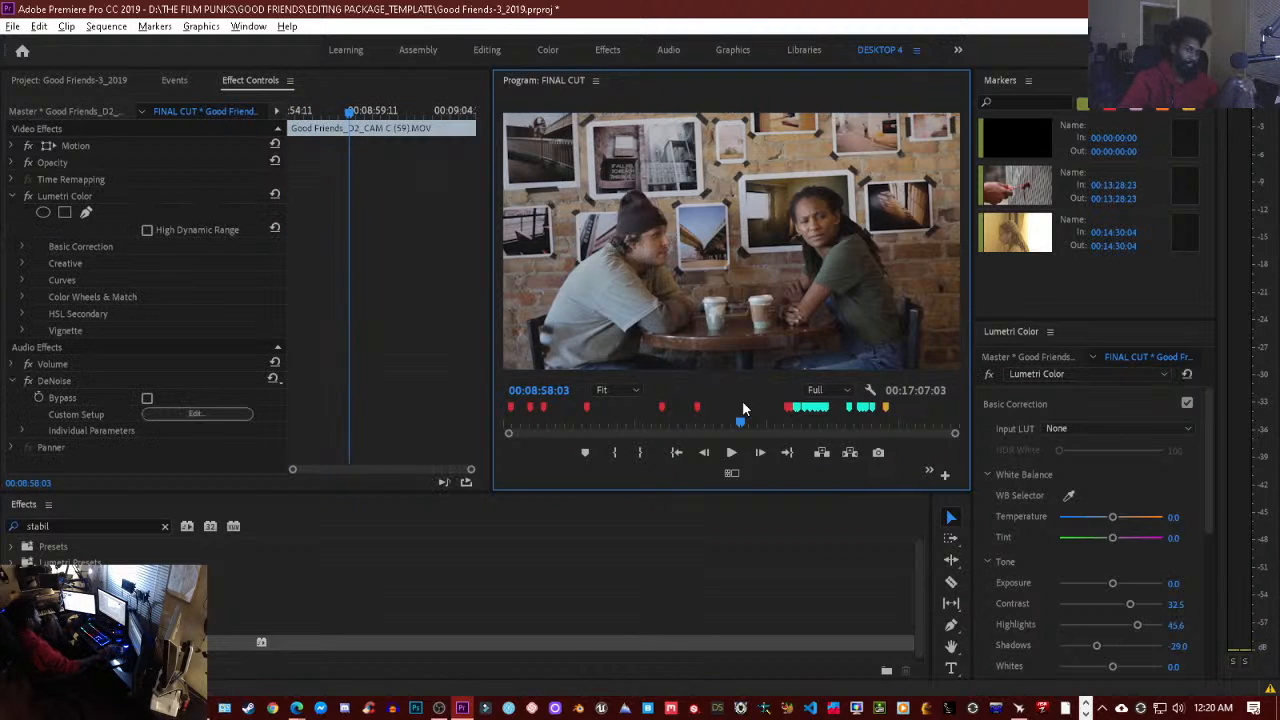
left_click(815, 424)
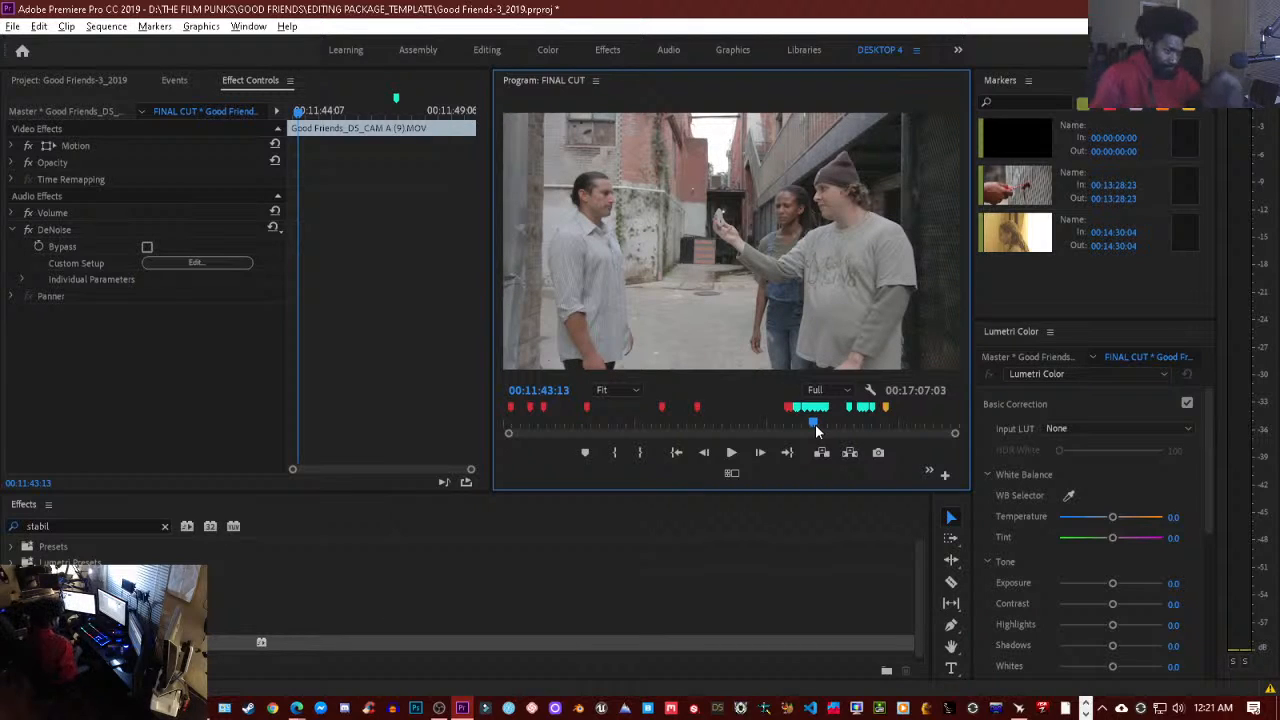
- Play the alley scene briefly from 00:11:43:13, and step through its edit points to the wide shot at 00:12:04:04
key("space")
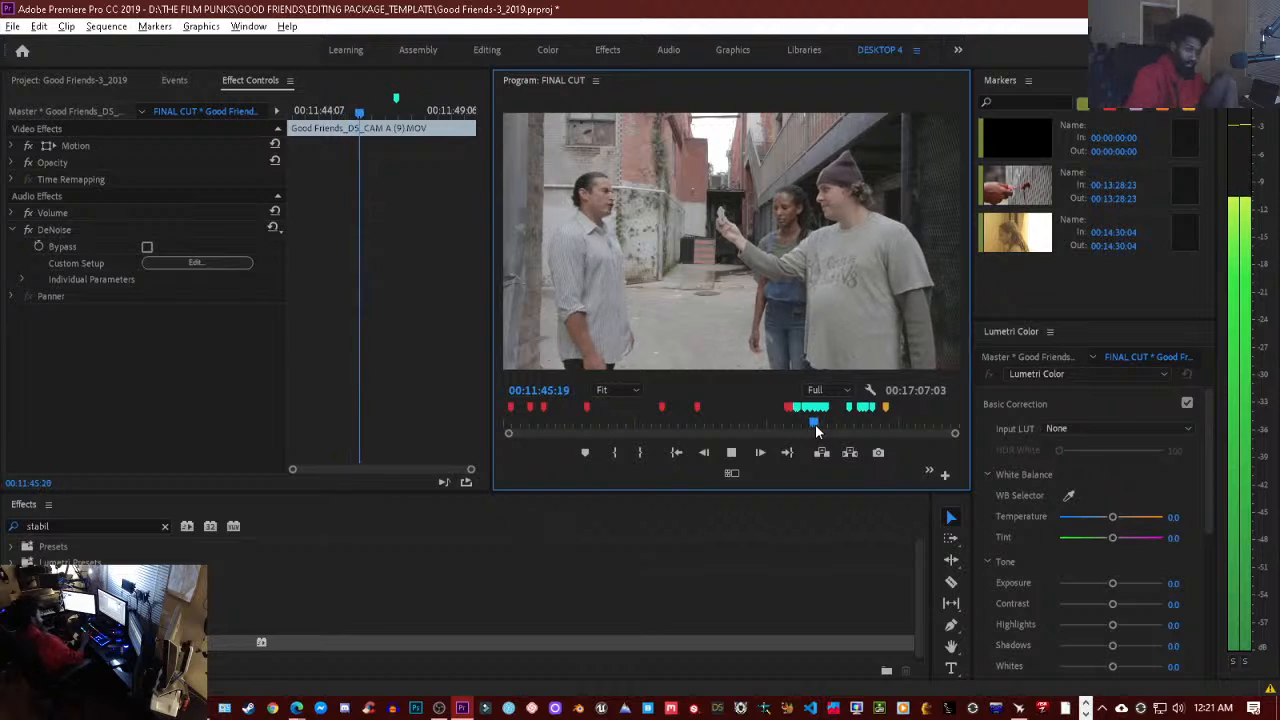
key("space")
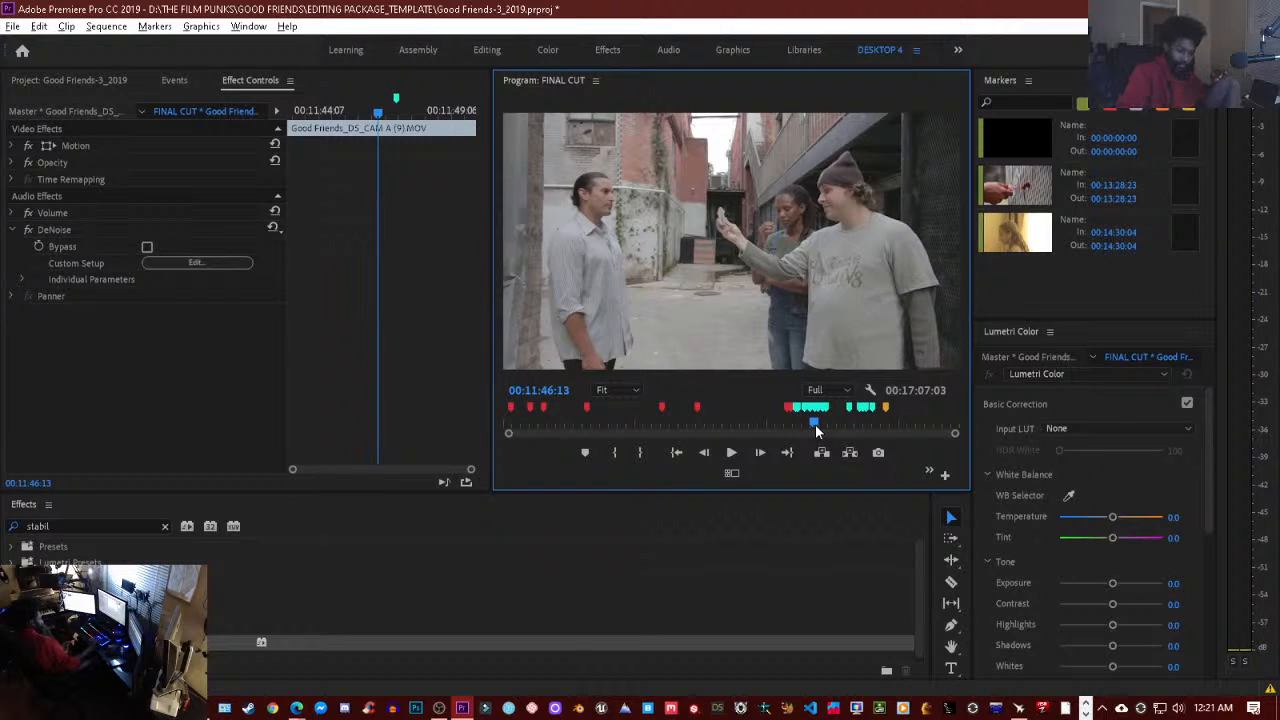
key("Down")
key("Down")
key("Down")
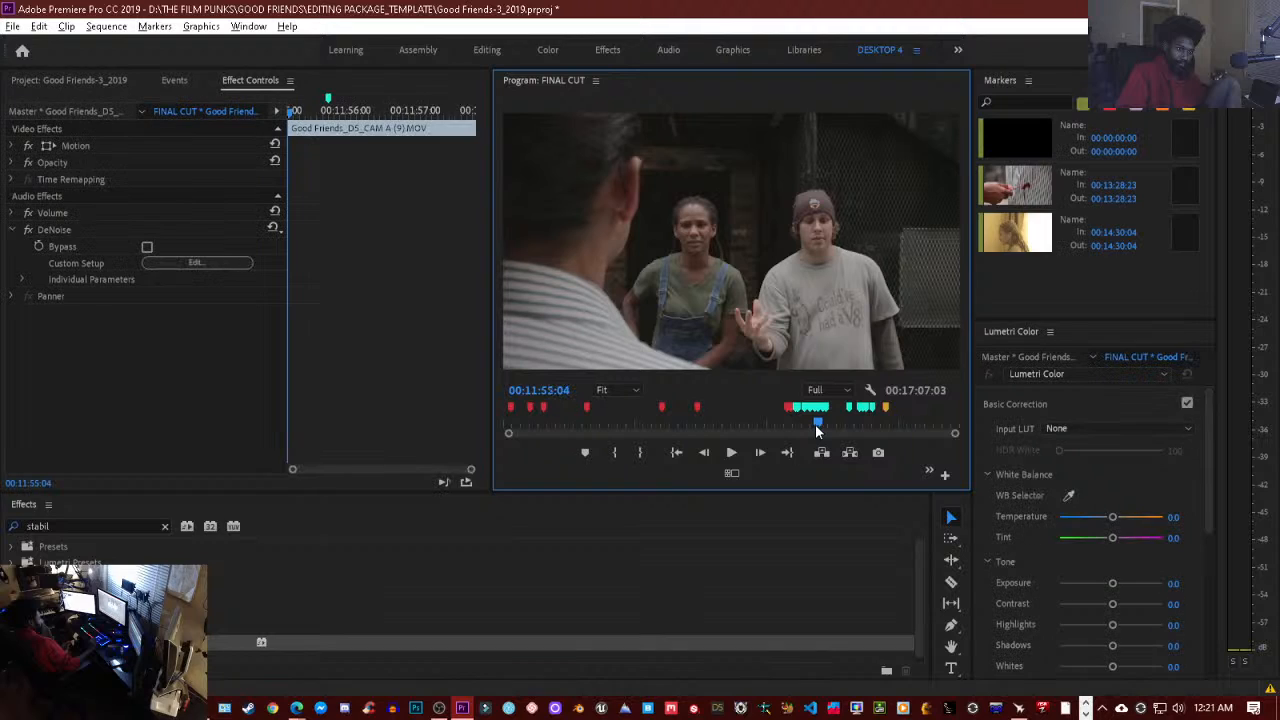
key("Down")
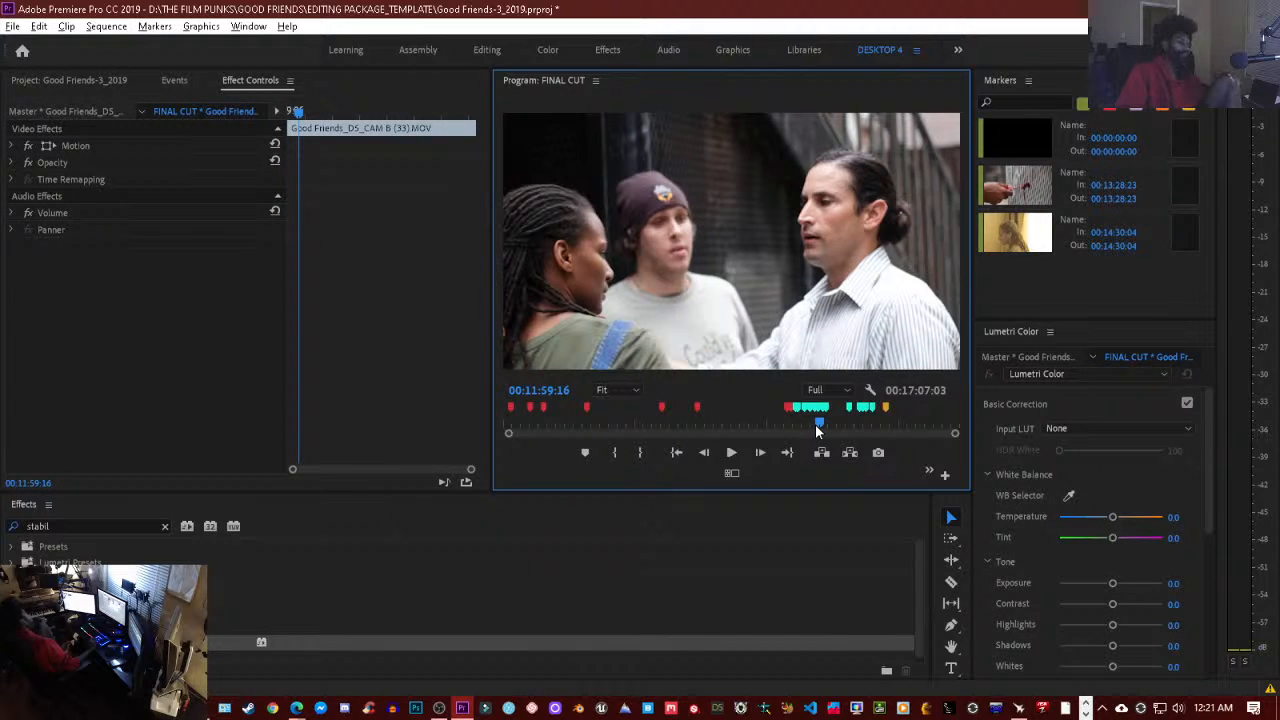
key("Down")
key("Down")
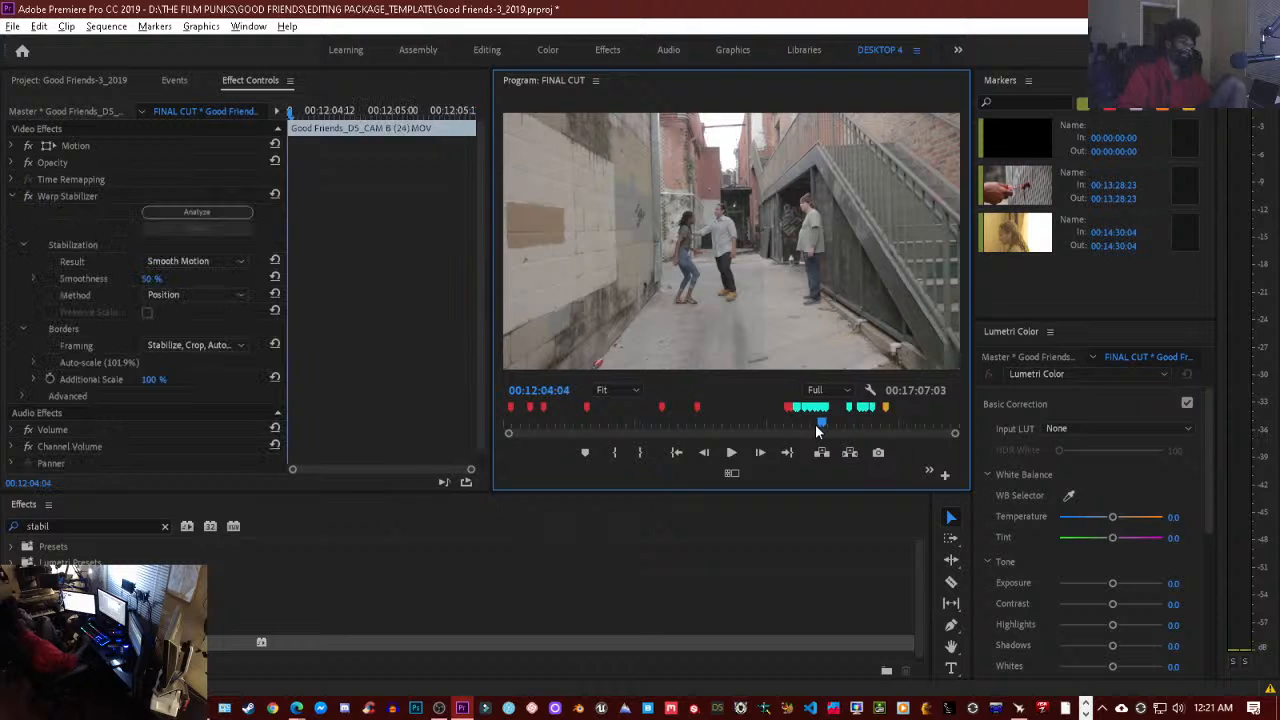
- Play the alley confrontation from 00:12:04:04 to 00:12:15:03 to review the cut
key("space")
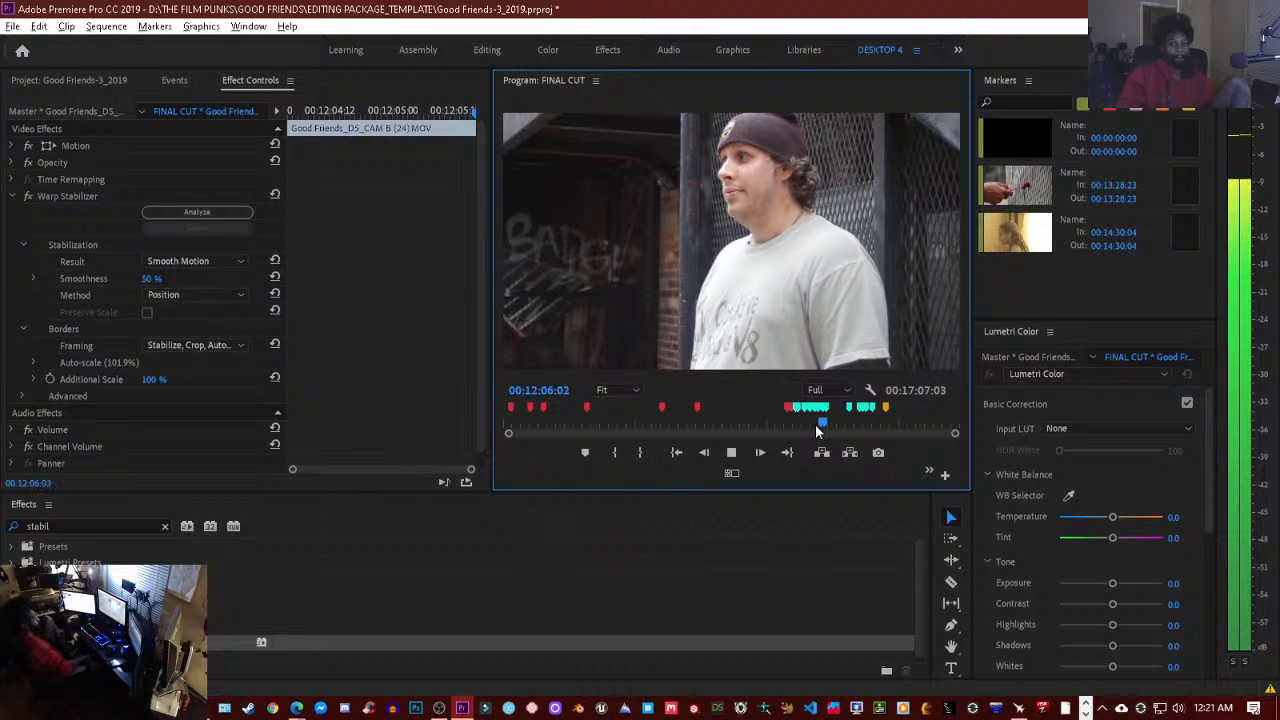
key("space")
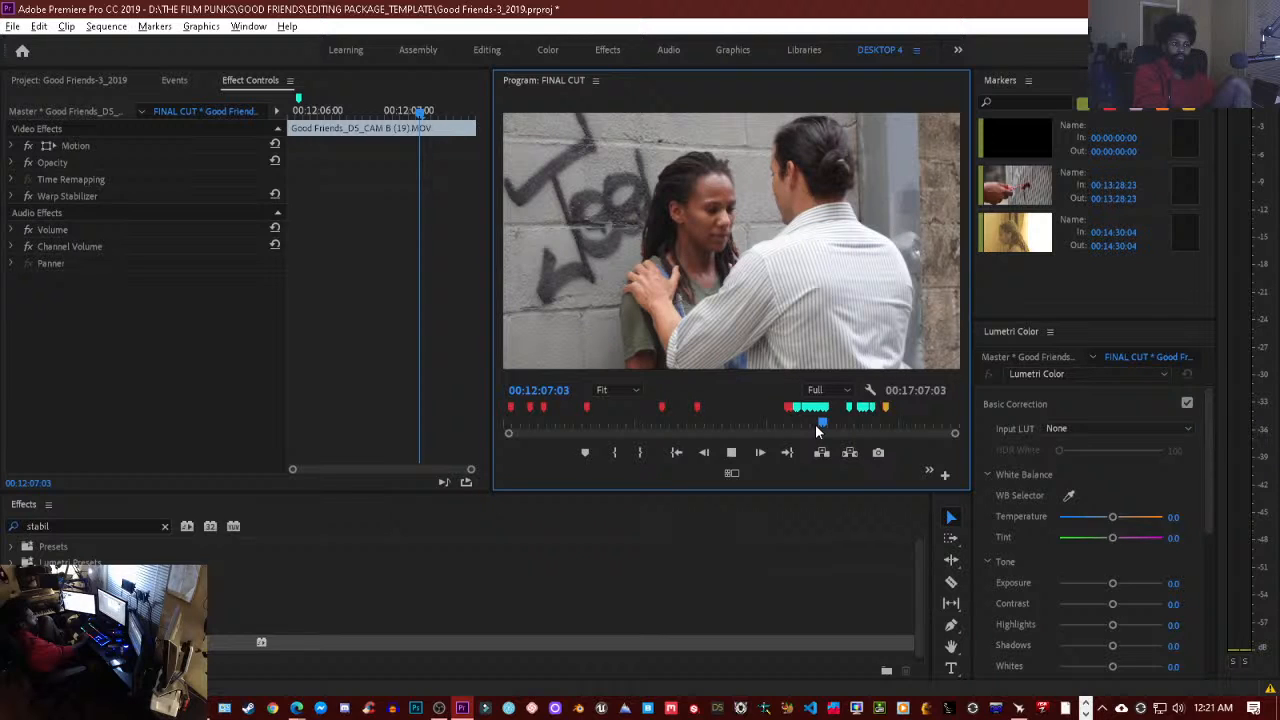
key("space")
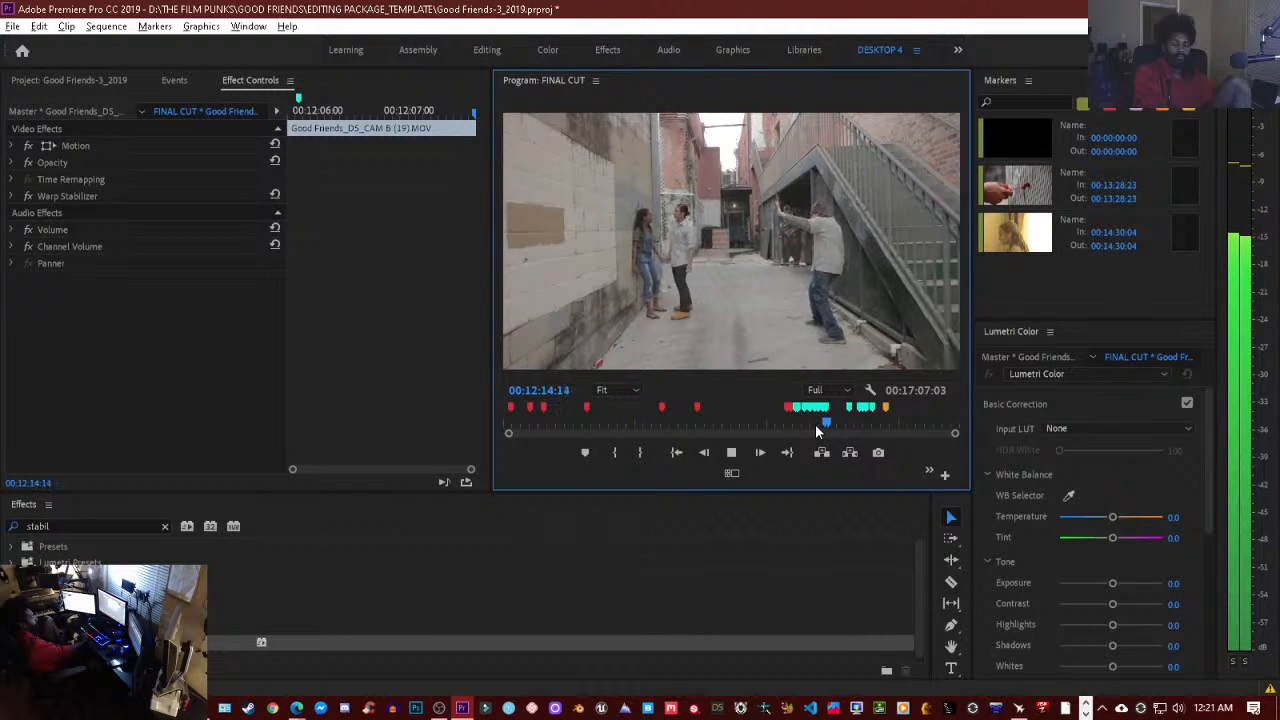
key("space")
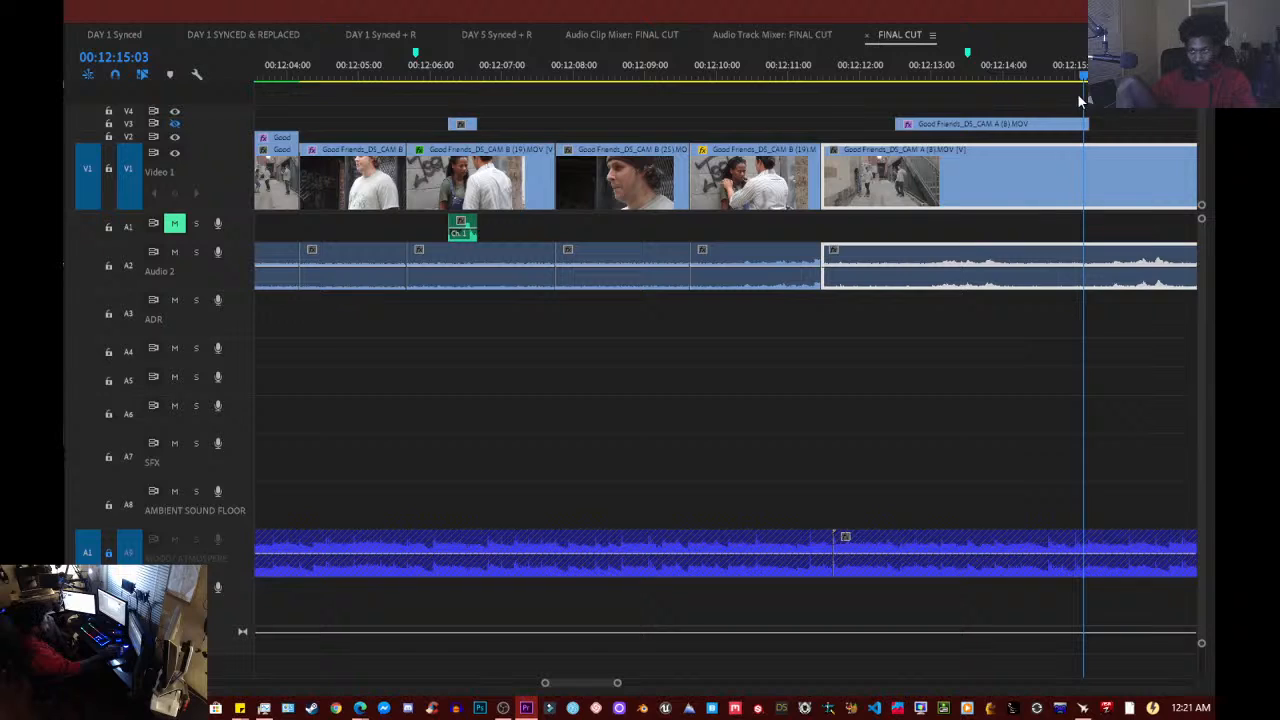
- Show track V3 and place the playhead at 00:12:12:14, over the start of its Good Friends_DS_CAM A (8) overlay clip
left_click_drag(1081, 85, 1022, 75)
left_click(990, 127)
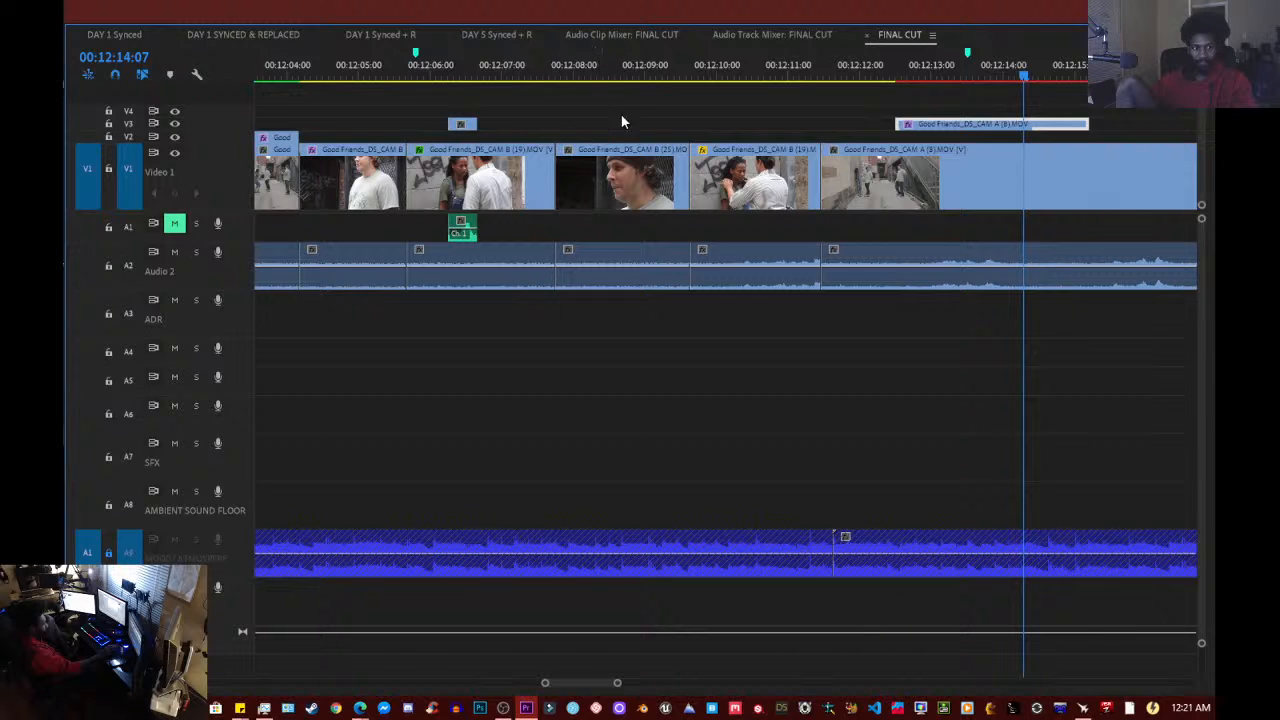
left_click(878, 77)
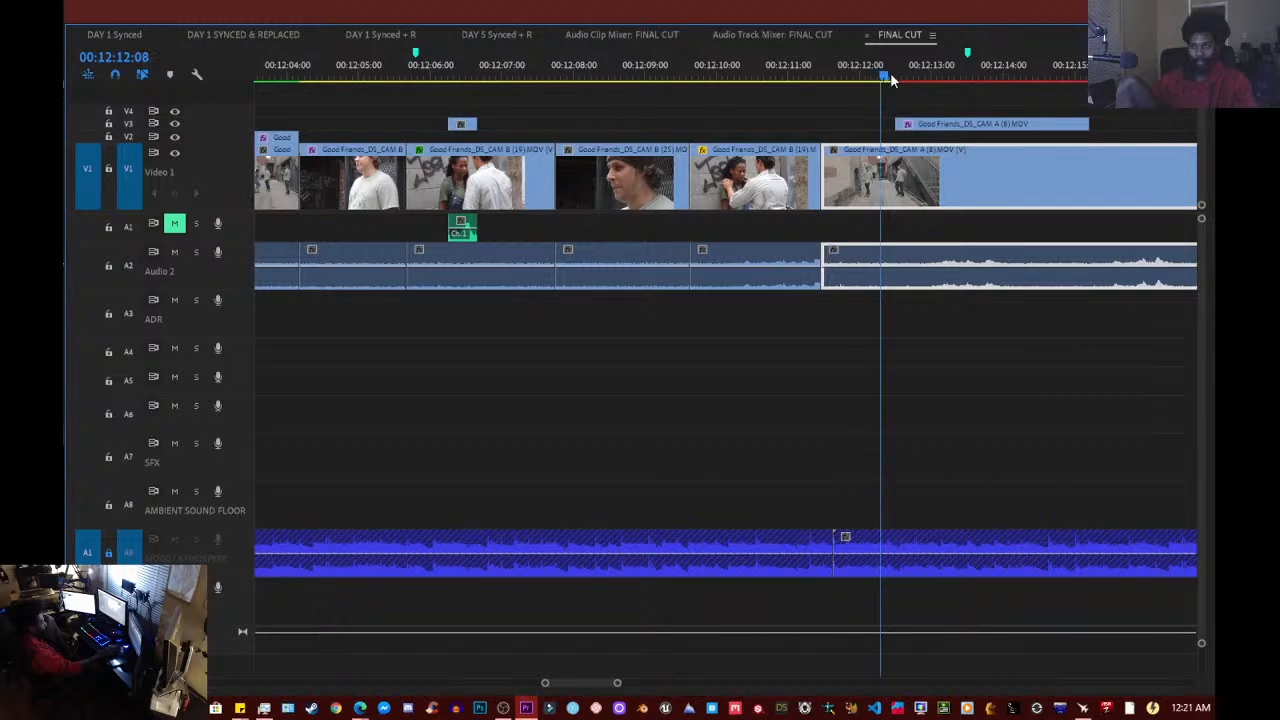
mouse_move(893, 80)
left_mouse_down()
mouse_move(909, 82)
mouse_move(881, 80)
mouse_move(902, 79)
left_mouse_up()
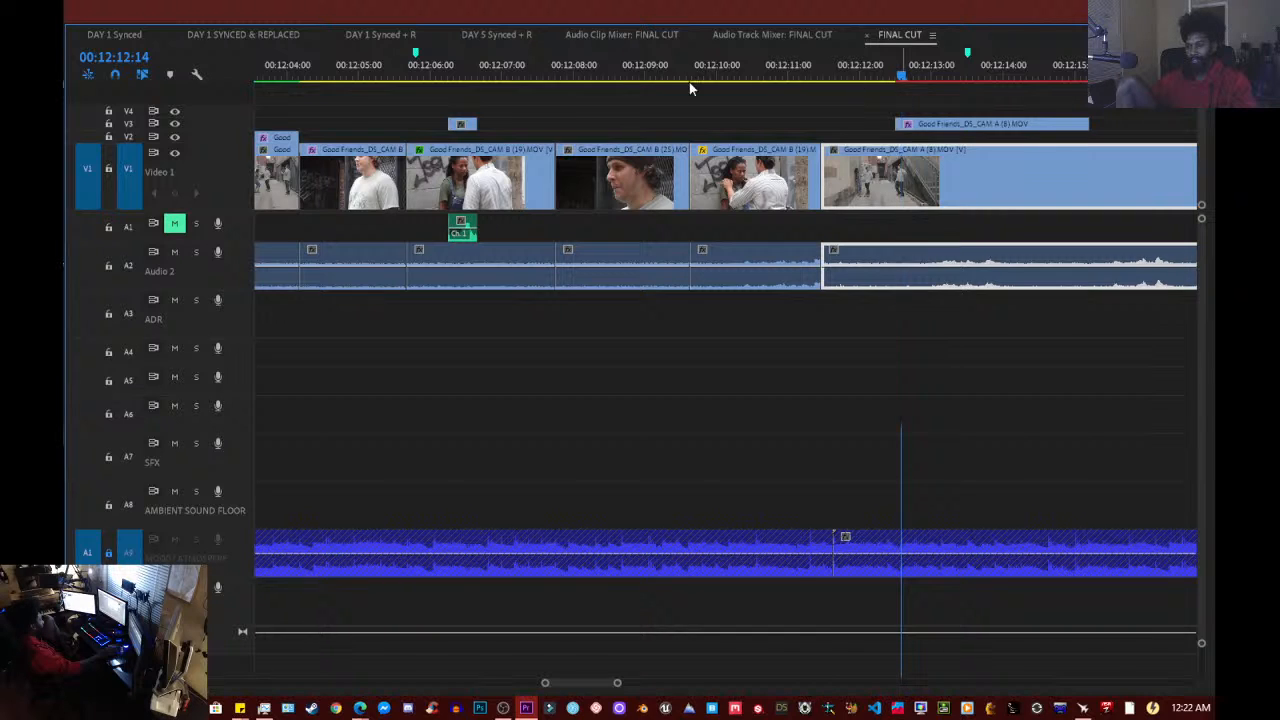
- Compare the frame at 00:12:12:14 with and without the V3 overlay by switching that track's output off and on
key("grave")
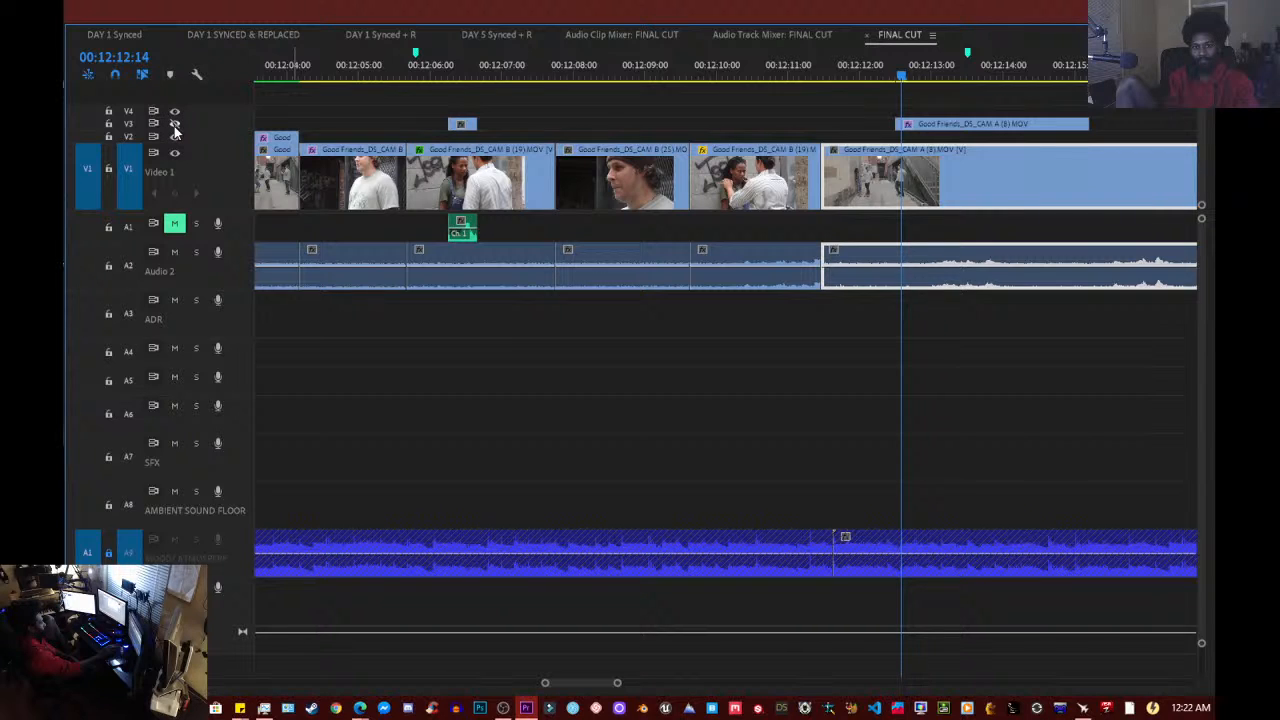
key("grave")
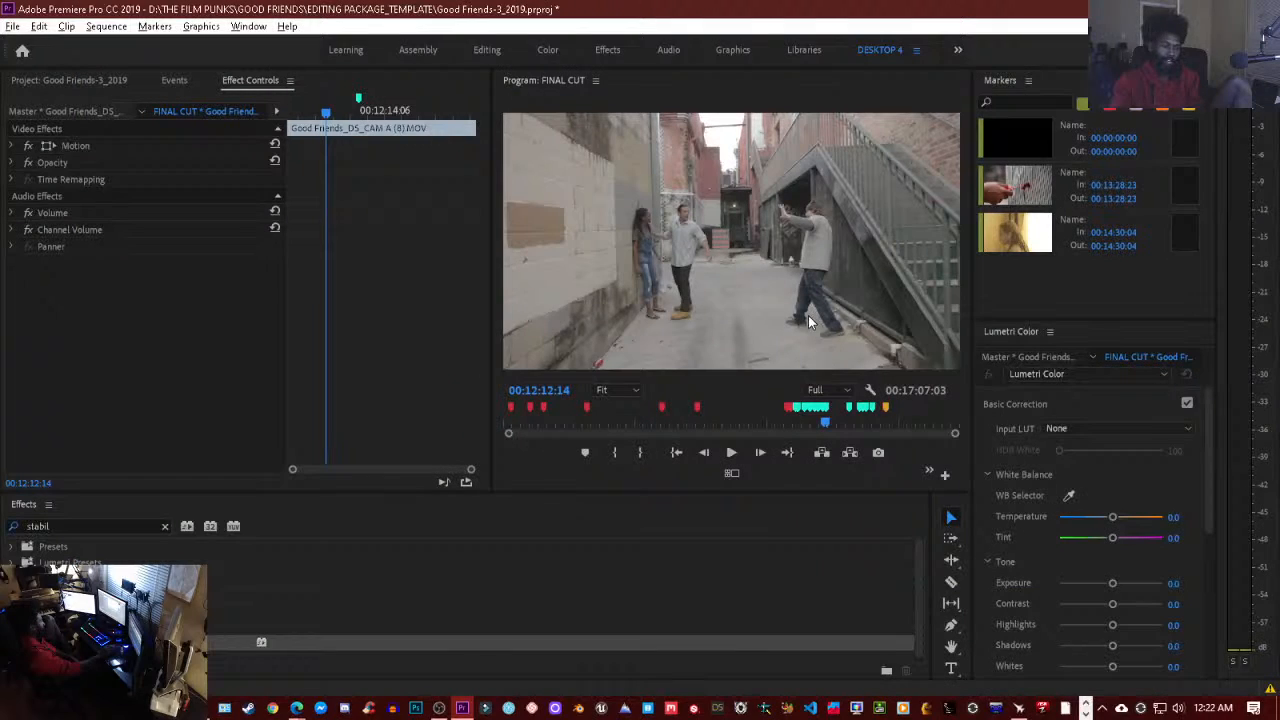
key("grave")
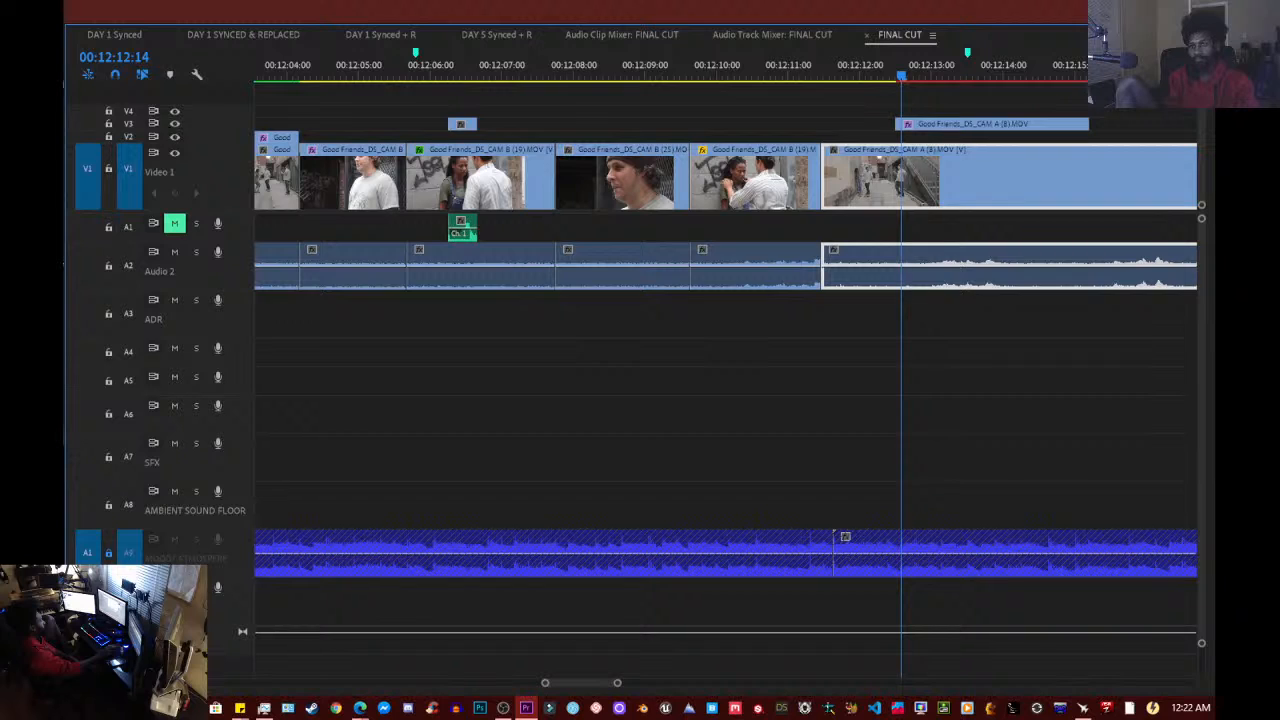
key("grave")
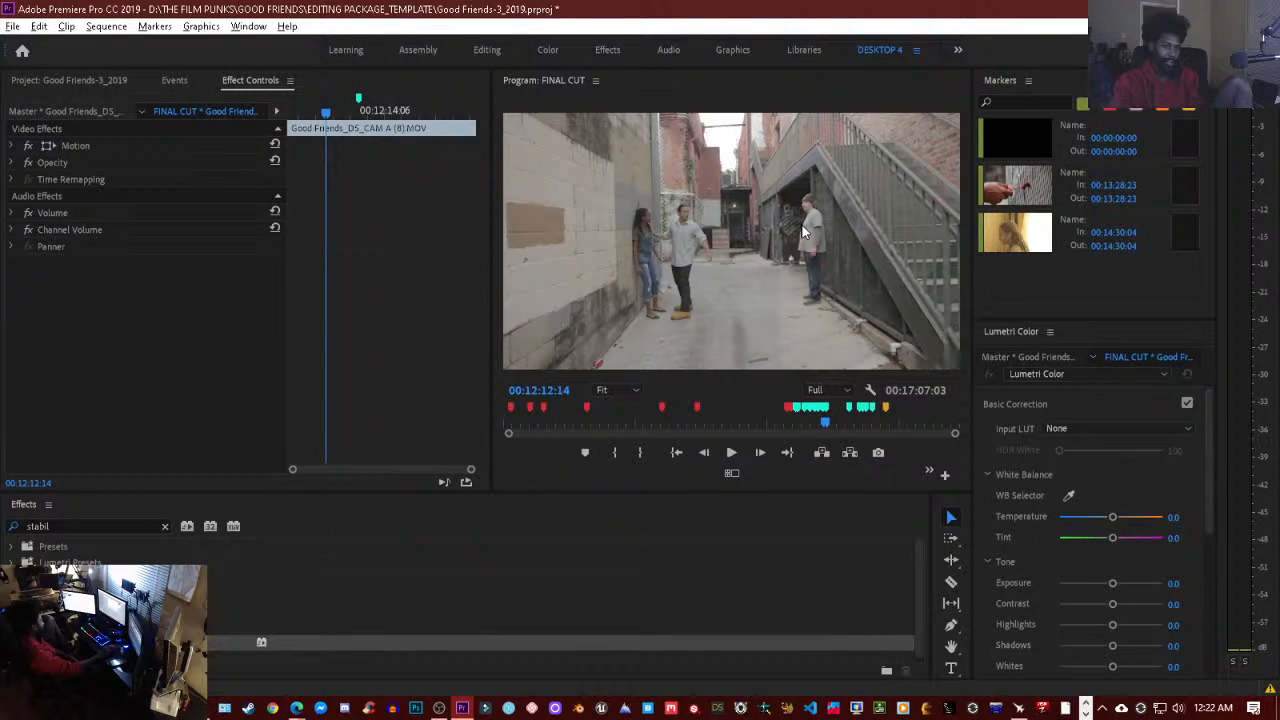
key("grave")
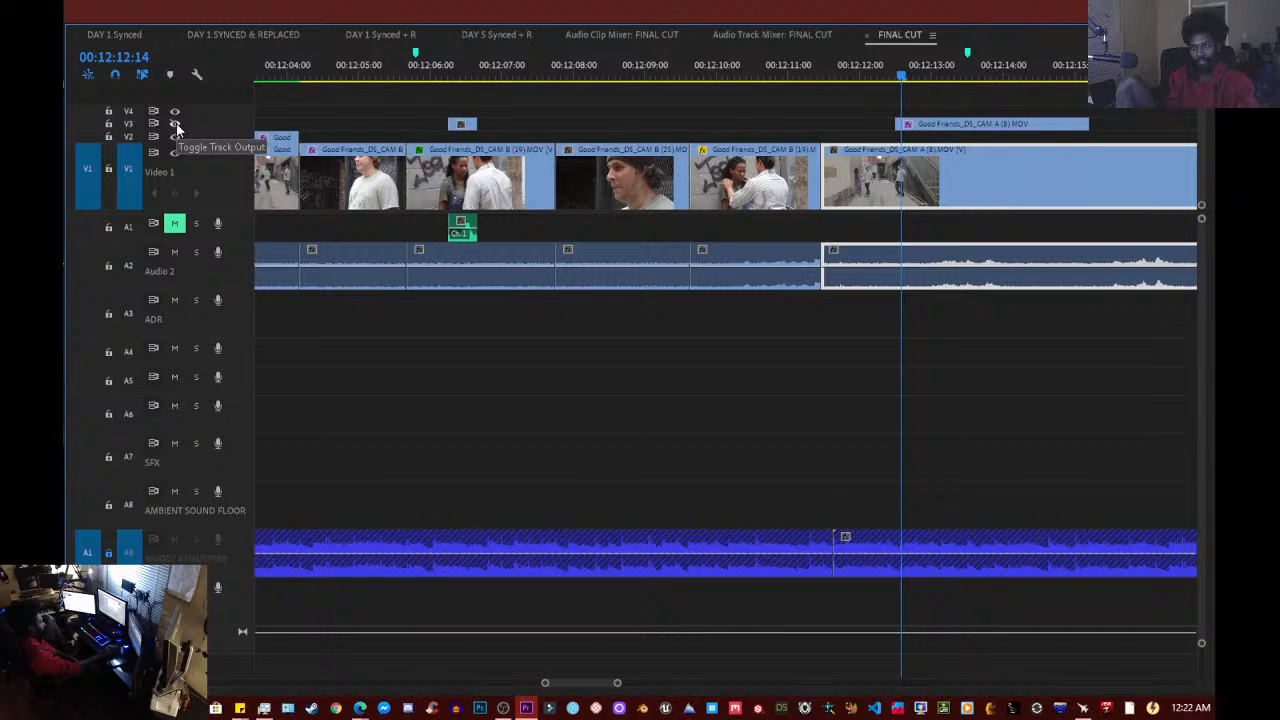
left_click(176, 124)
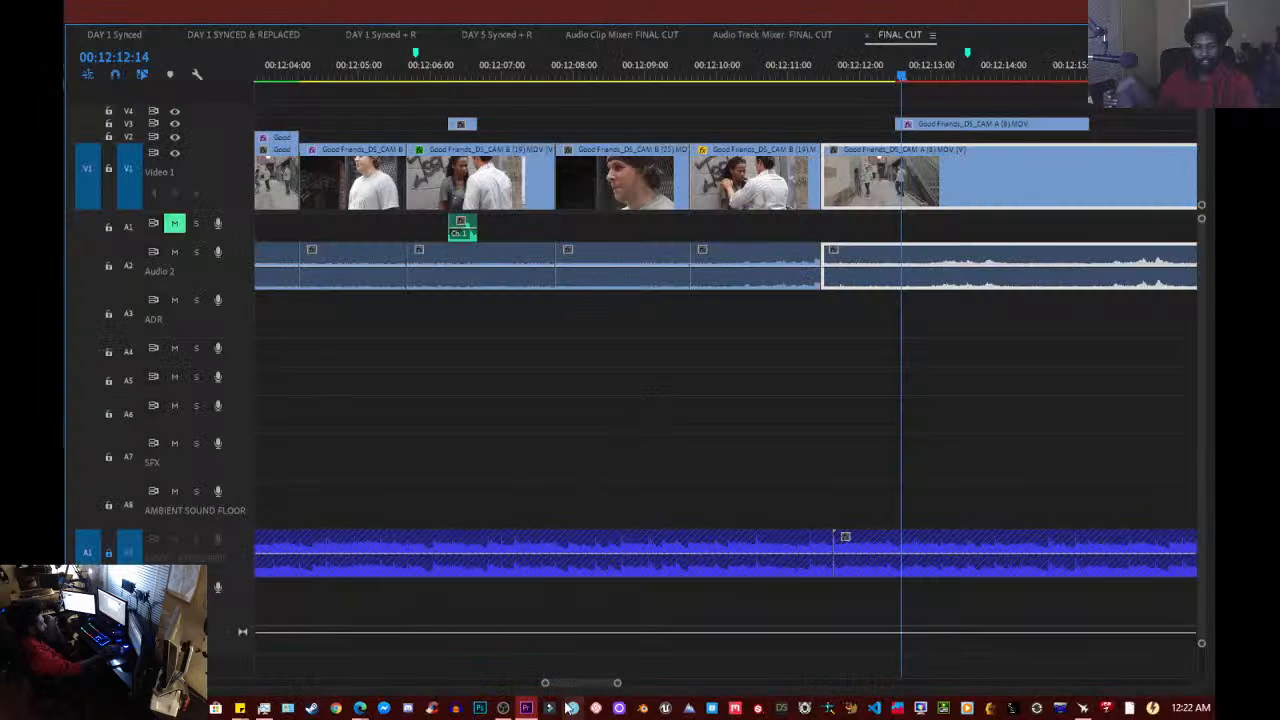
- Examine the overlay clips stacked above the main shots, including CAM A (8), CAM B (33) at 00:11:59:06 and the one at 00:12:03:09
left_click_drag(545, 683, 535, 688)
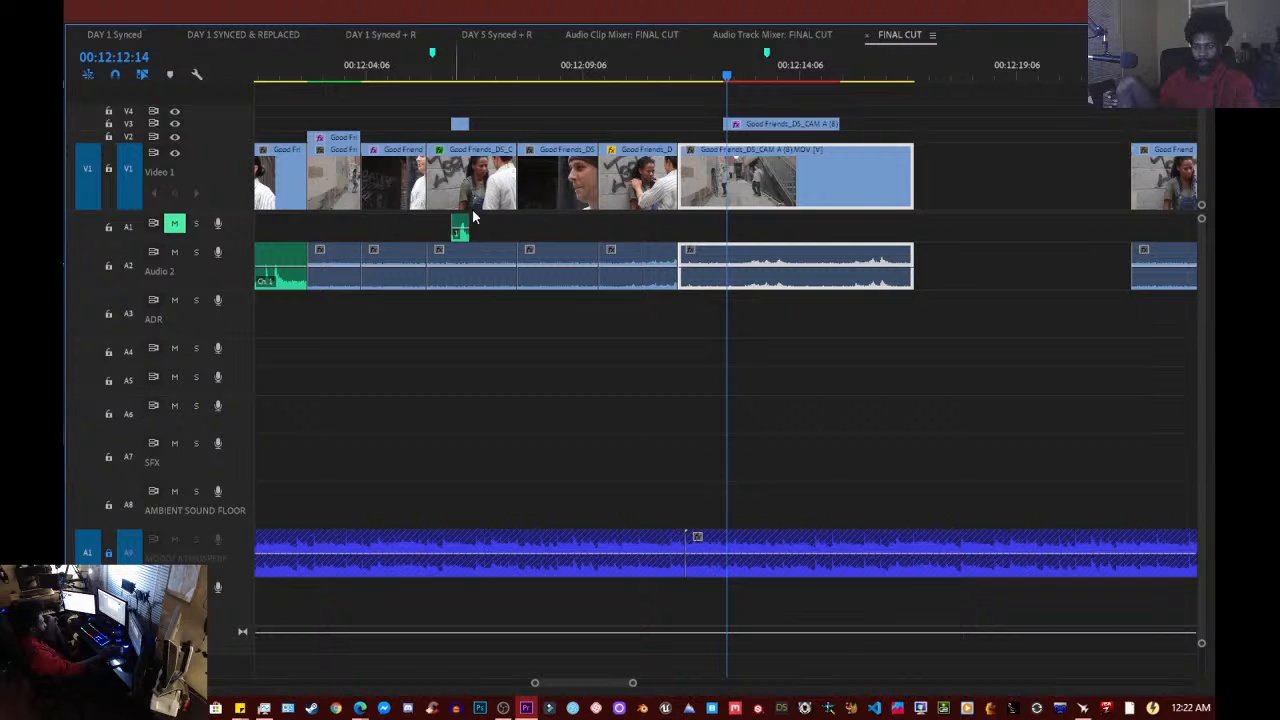
left_click(818, 126)
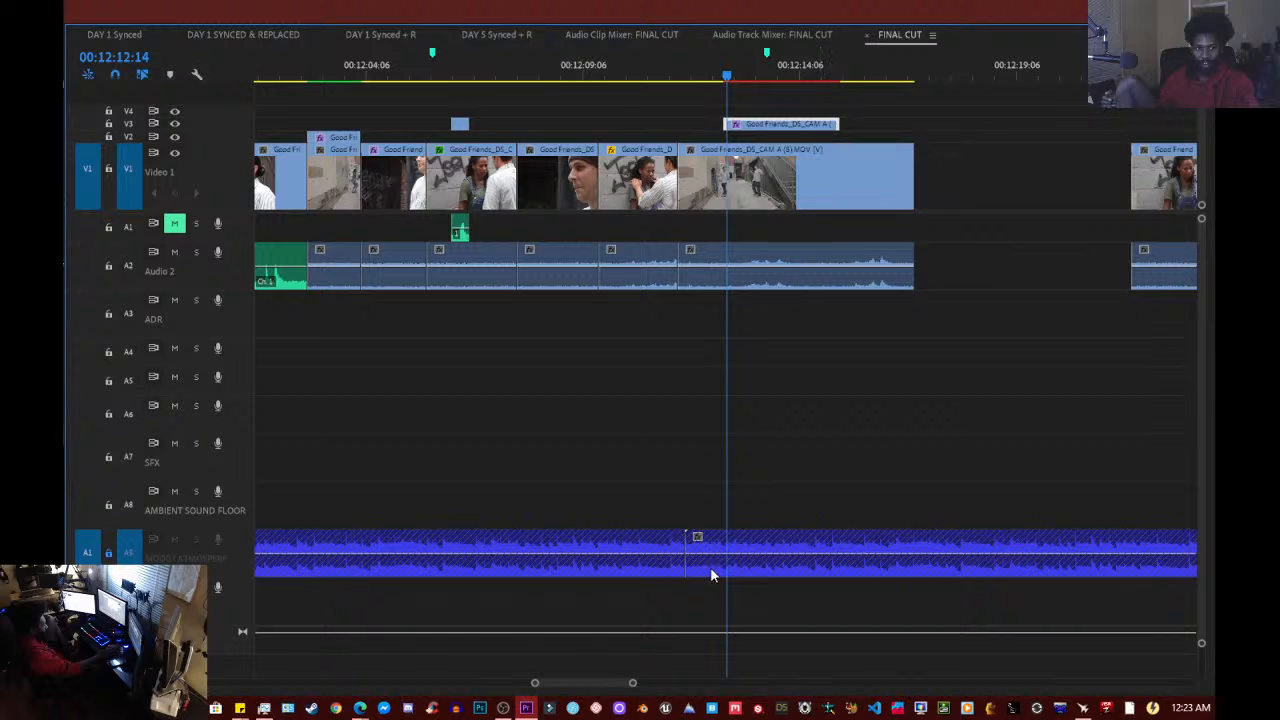
scroll(500, 176, "up", 5)
scroll(490, 170, "up", 1)
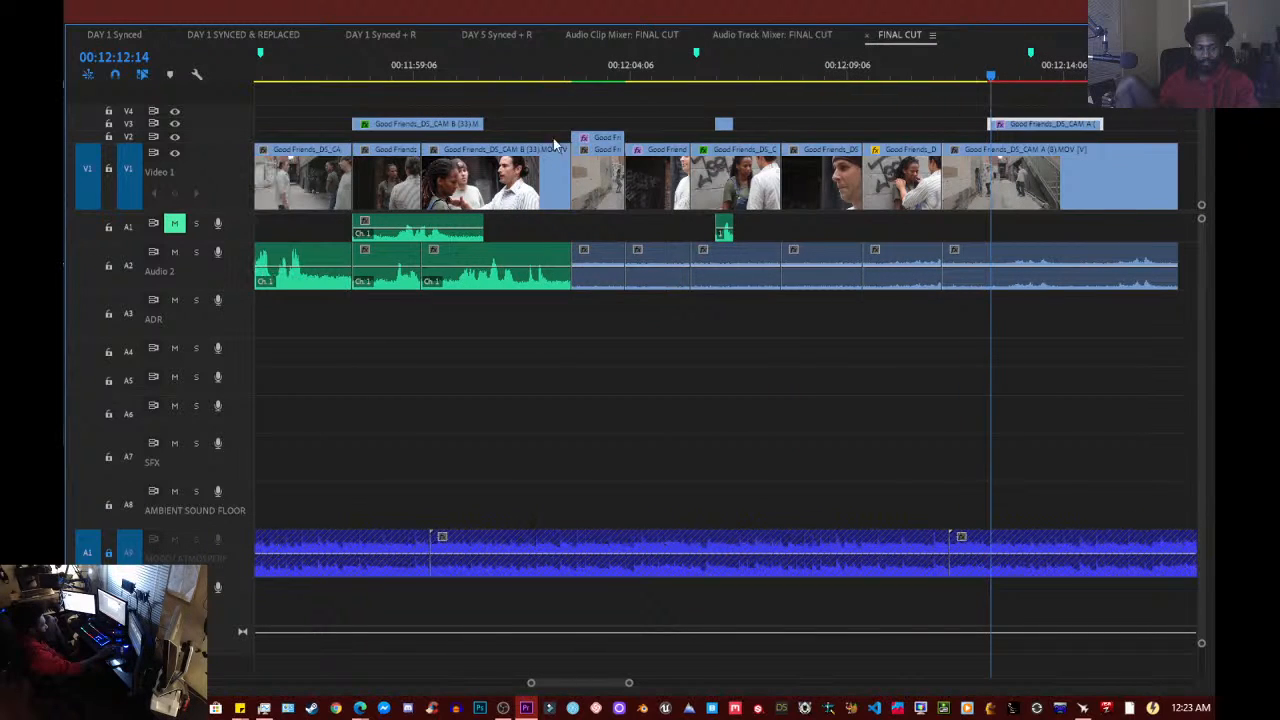
left_click(412, 78)
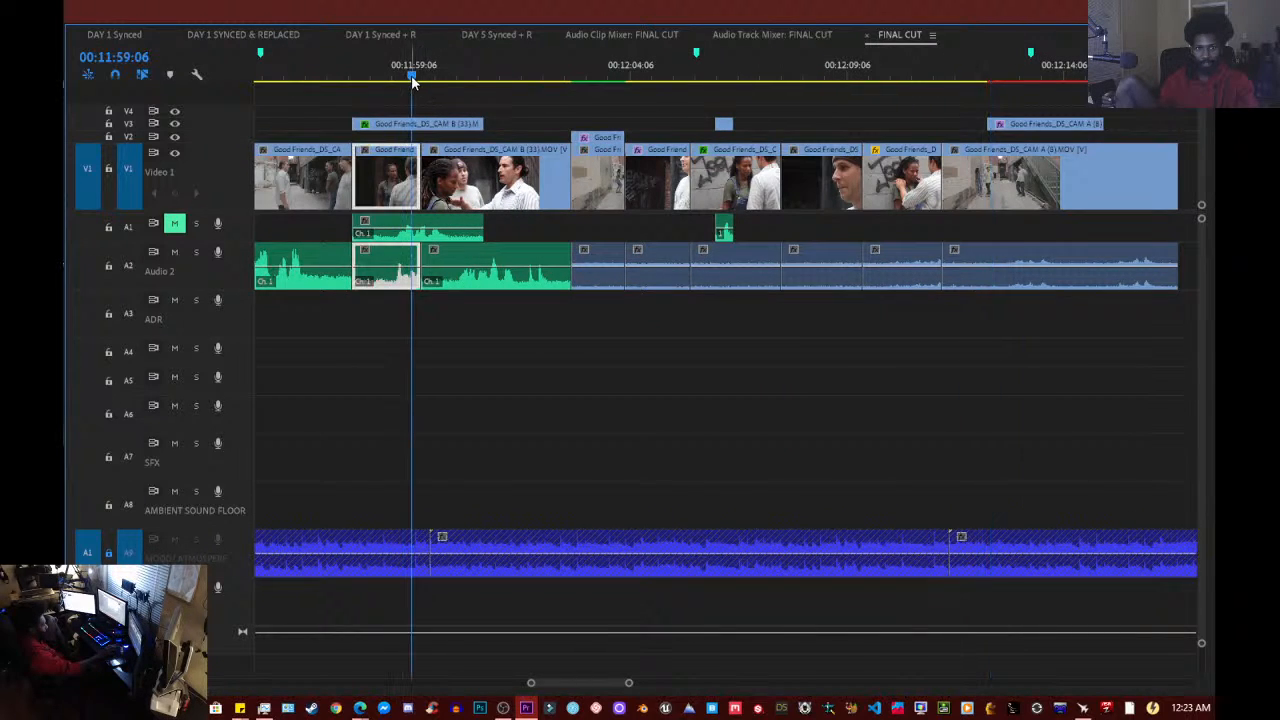
left_click(405, 130)
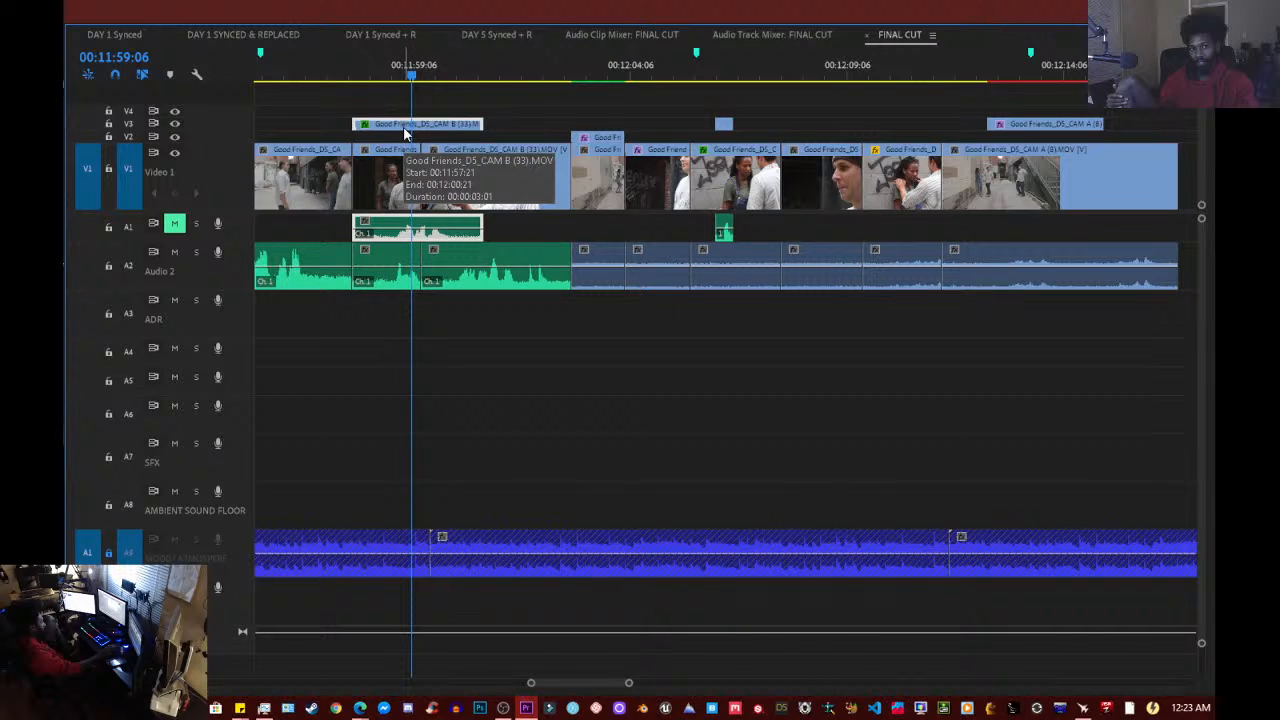
scroll(517, 100, "right", 3)
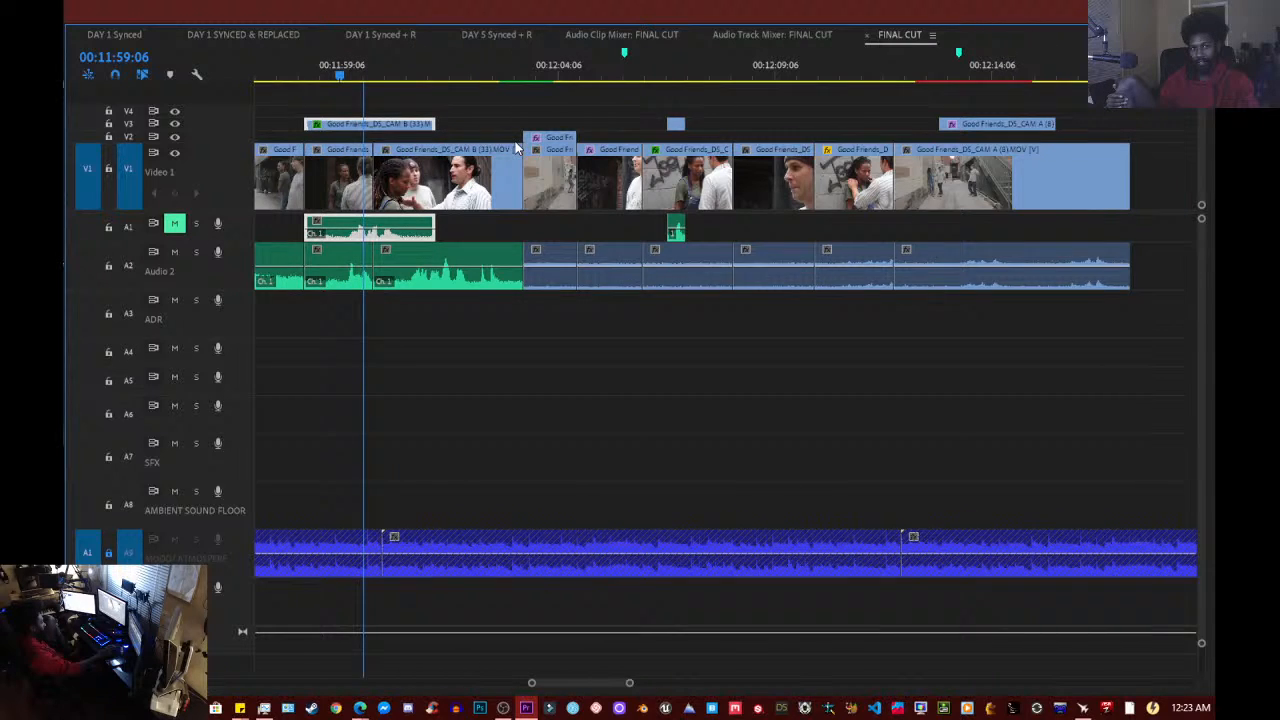
left_click(518, 76)
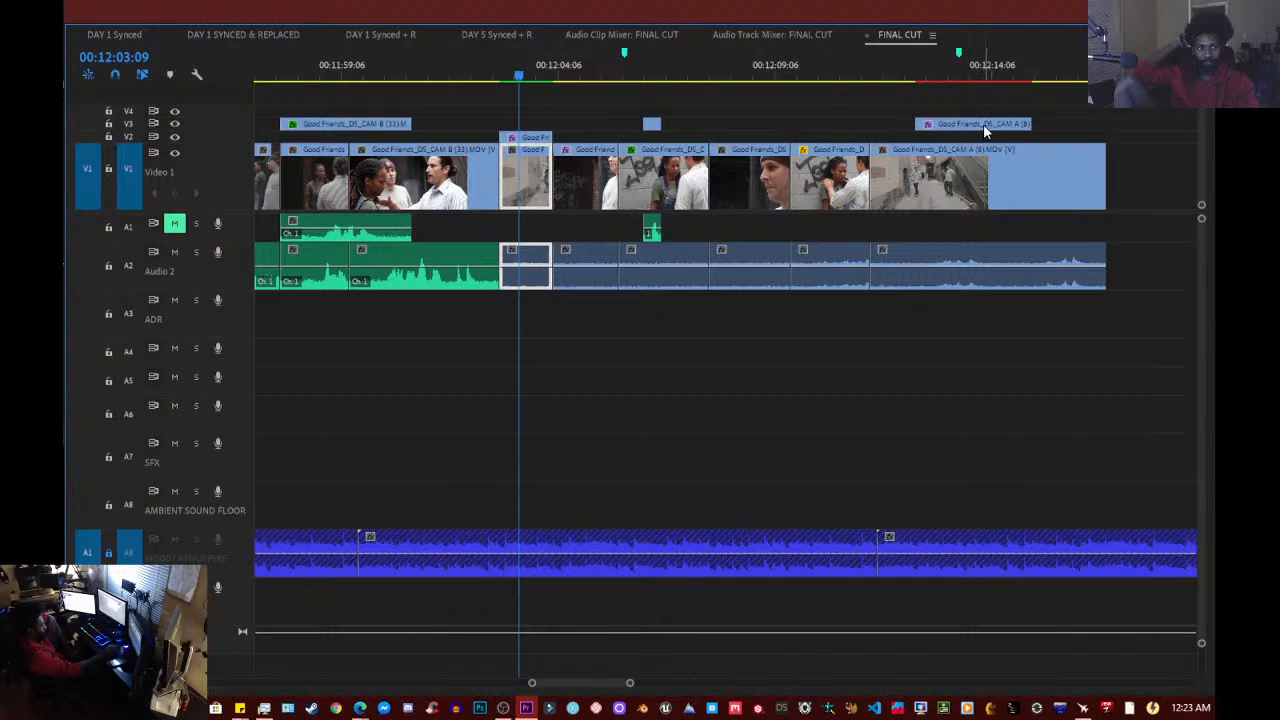
- Move the Good Friends_DS_CAM A (8) overlay from V3 to V2 without shifting its timing, hide track V3 and save the project
left_click_drag(983, 124, 983, 137)
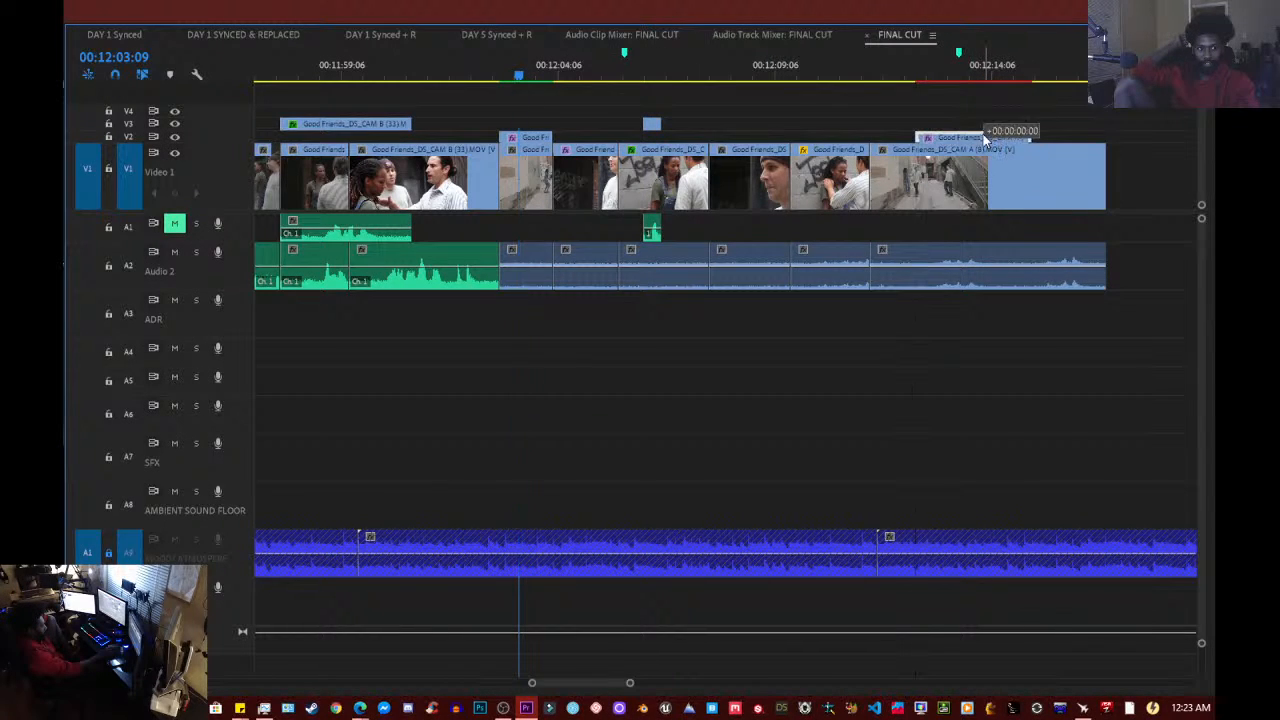
left_click(176, 124)
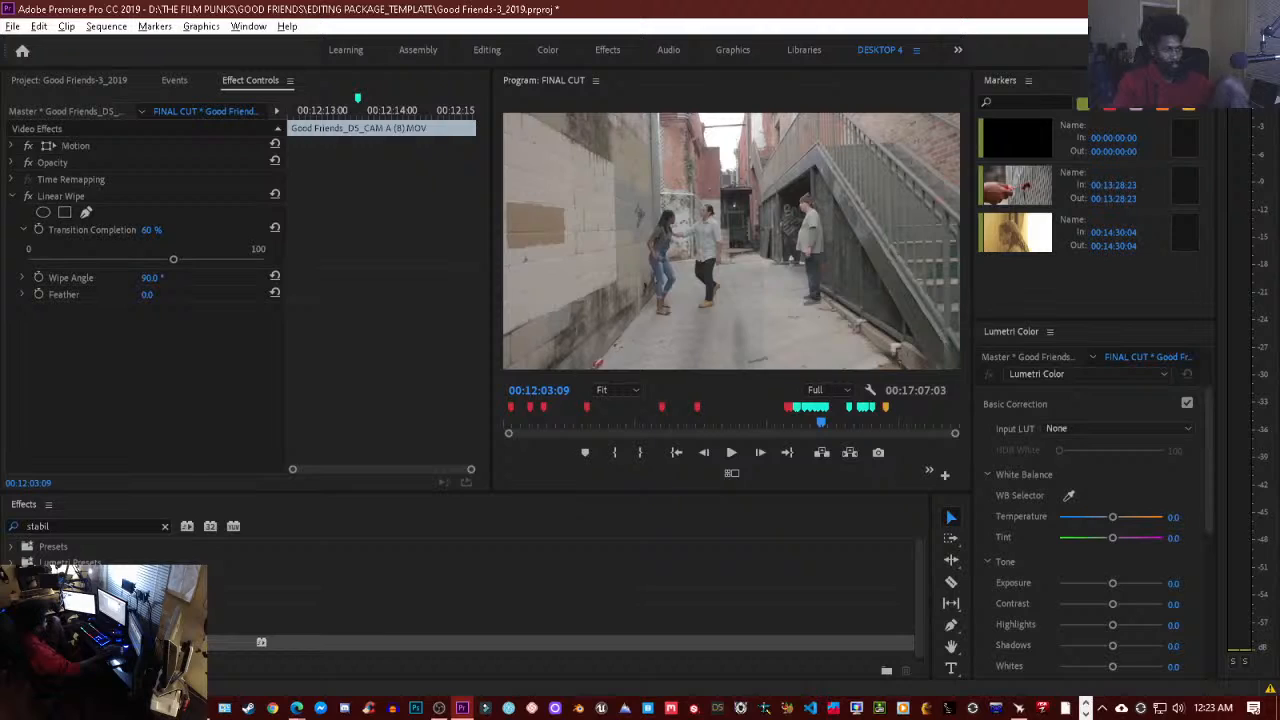
key("ctrl+s")
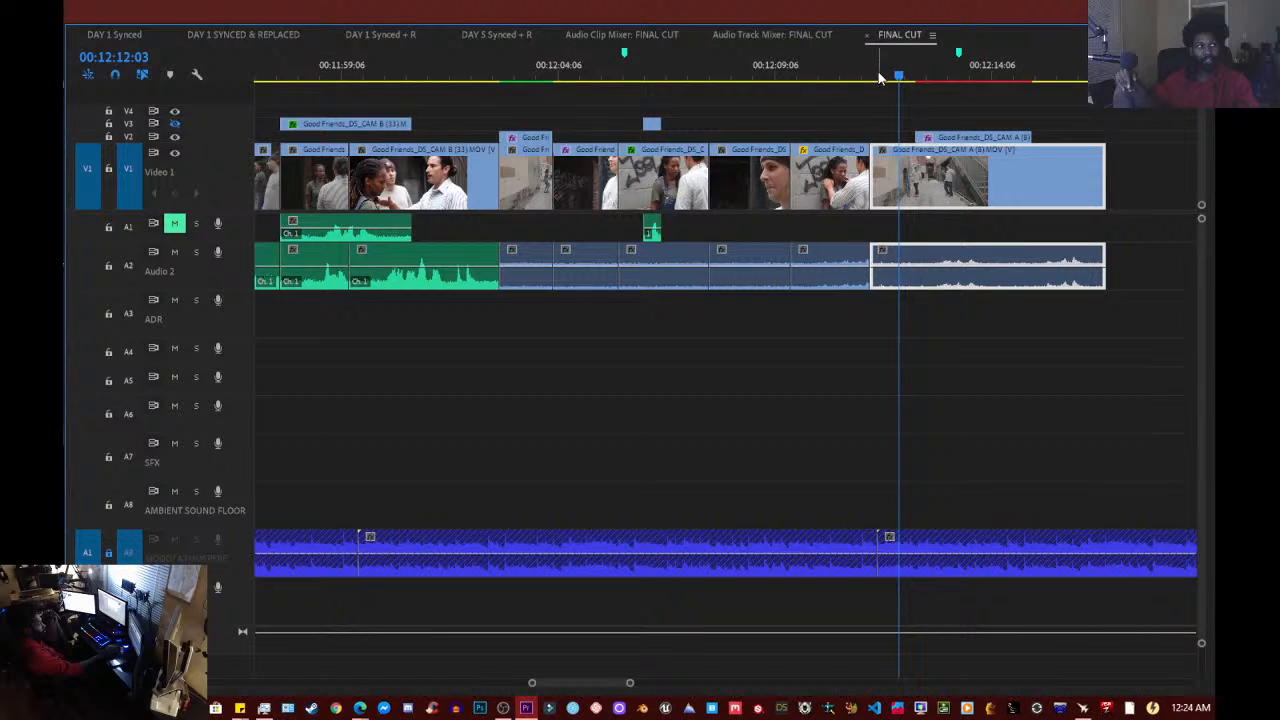
- Inspect the CAM A (8) composite just before the overlay at 00:12:12:04 and within it at 00:12:13:09
mouse_move(898, 76)
left_mouse_down()
mouse_move(886, 80)
mouse_move(900, 80)
left_mouse_up()
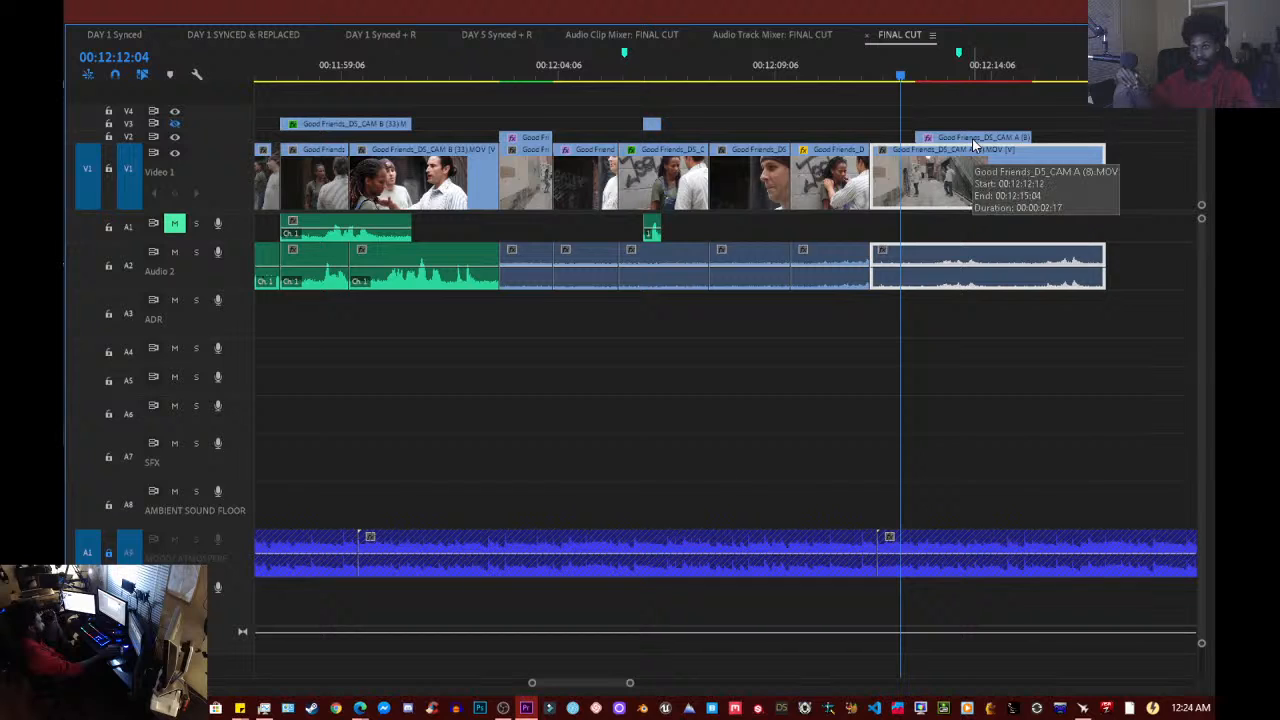
left_click(953, 77)
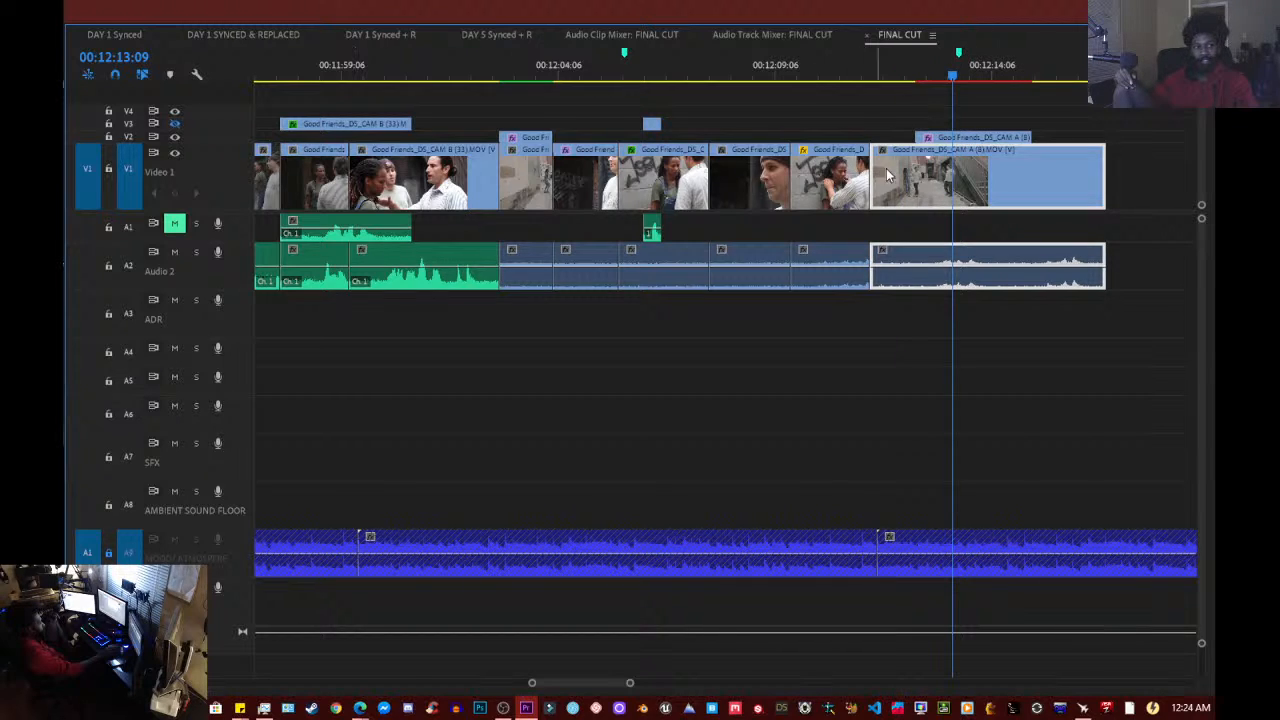
key("grave")
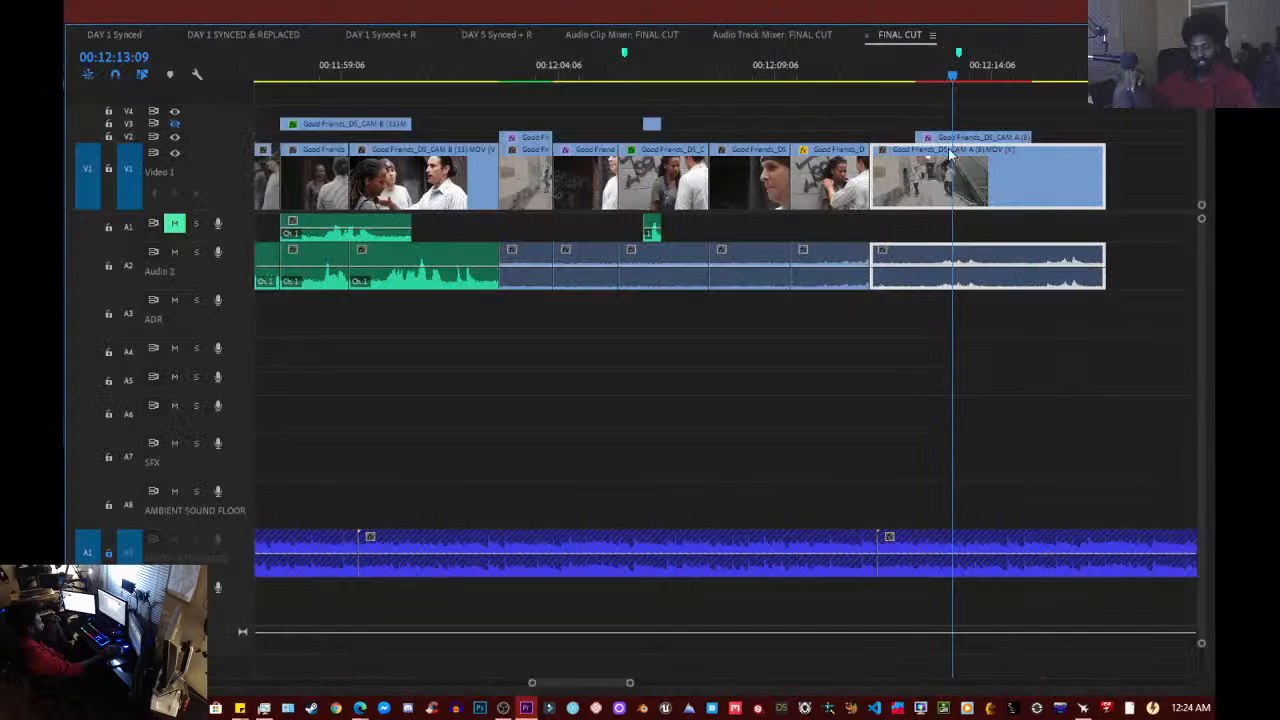
- Try shifting the V2 CAM A (8) overlay slightly within the frame, and undo the move
left_click(960, 138)
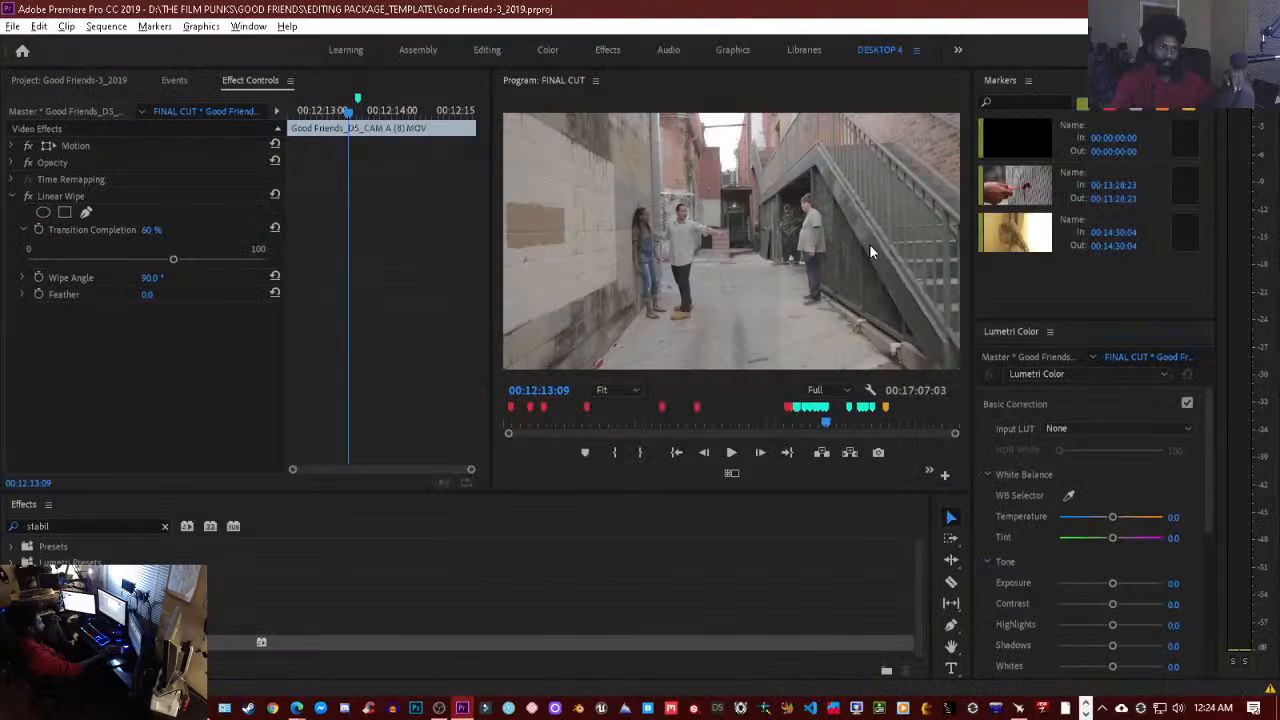
double_click(870, 246)
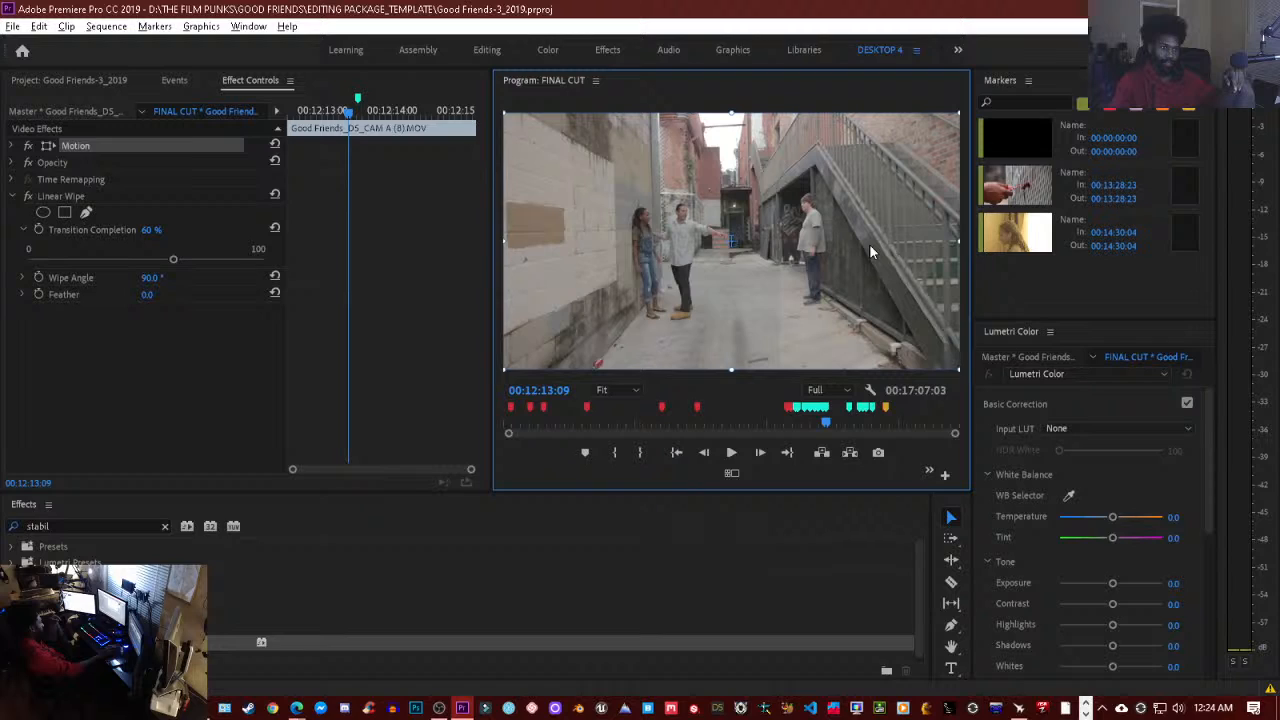
mouse_move(869, 243)
left_mouse_down()
mouse_move(867, 284)
mouse_move(873, 245)
left_mouse_up()
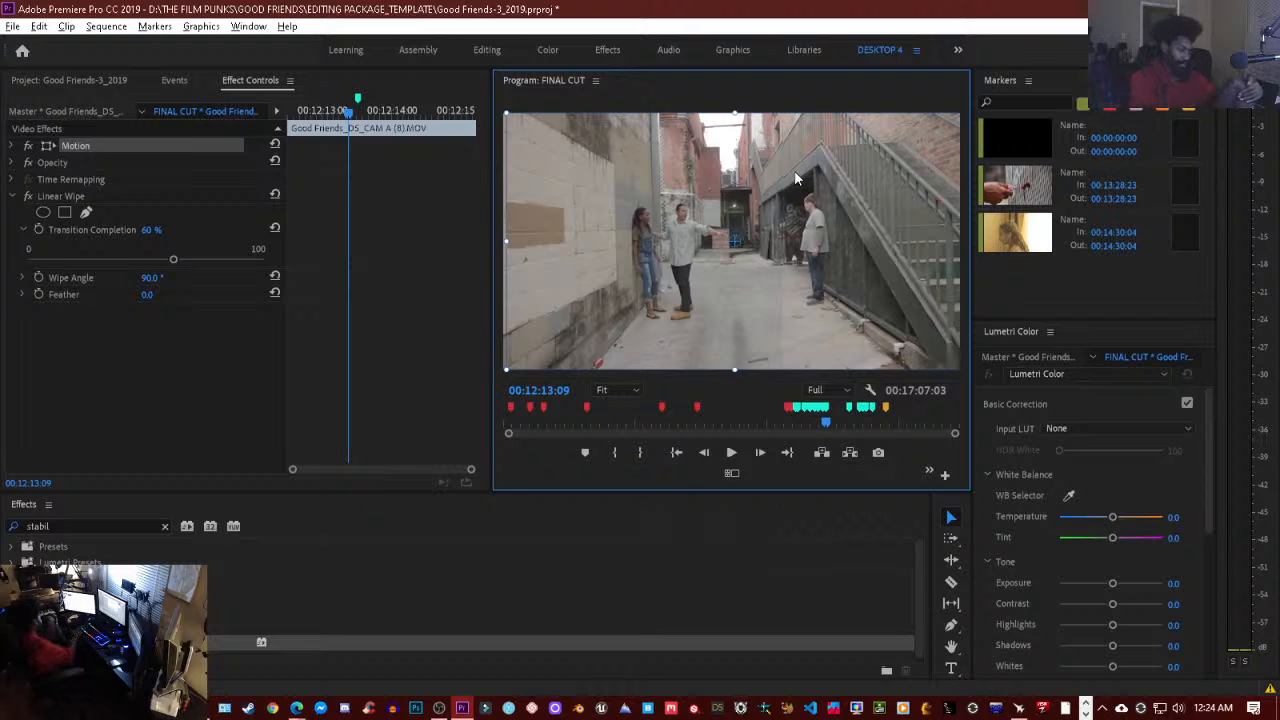
key("ctrl+z")
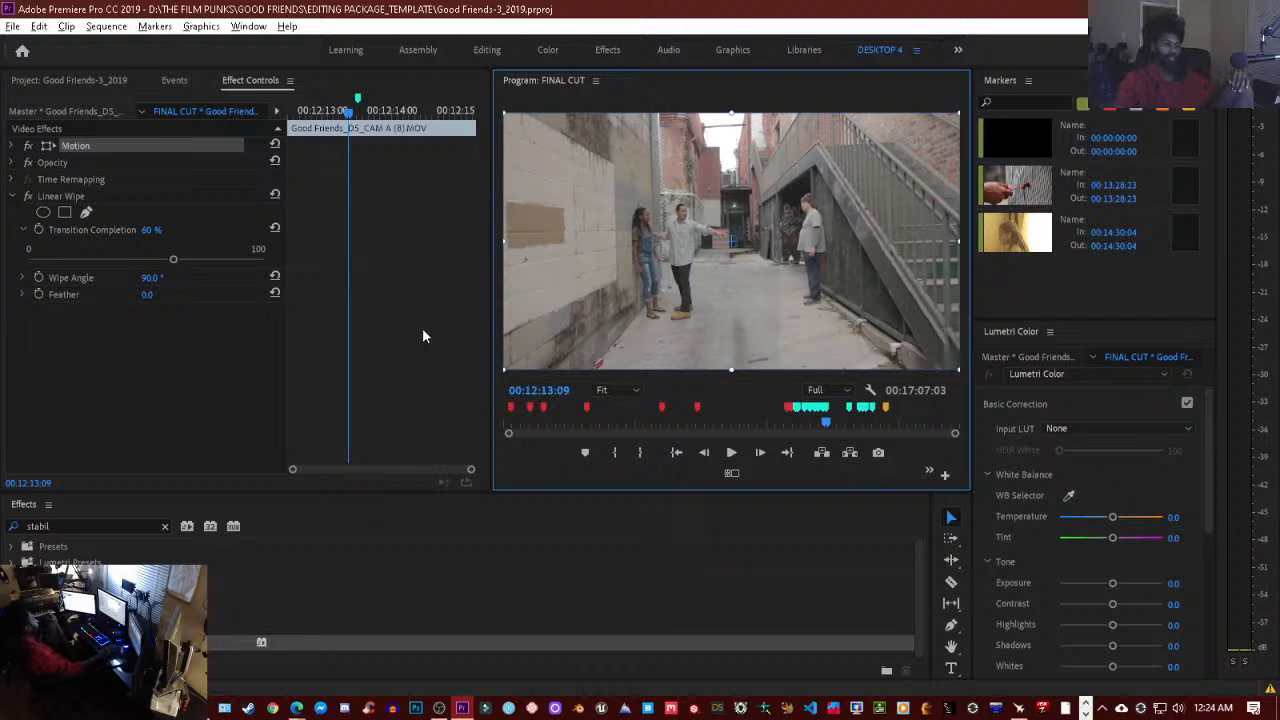
- Add a new bullet below the missing headturn reaction footage entry in the sticky note's SCENE 4 section
left_click(397, 354)
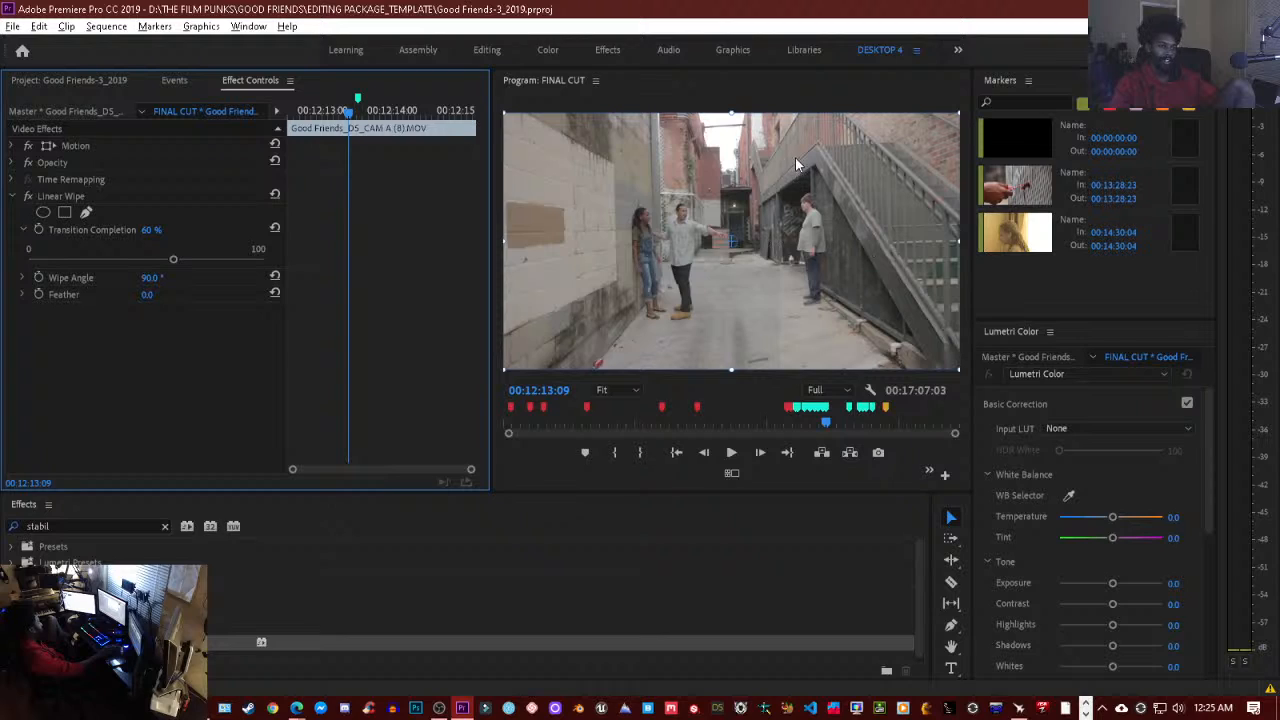
left_click(801, 91)
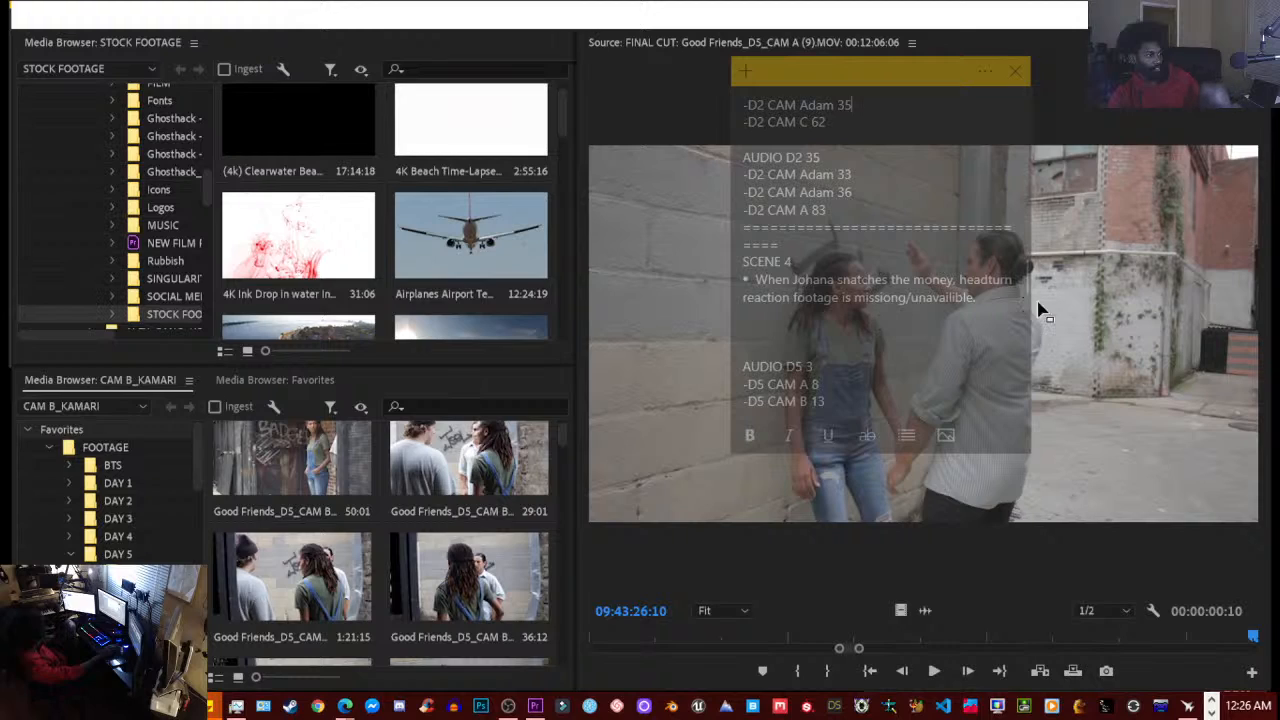
left_click(984, 296)
key("Return")
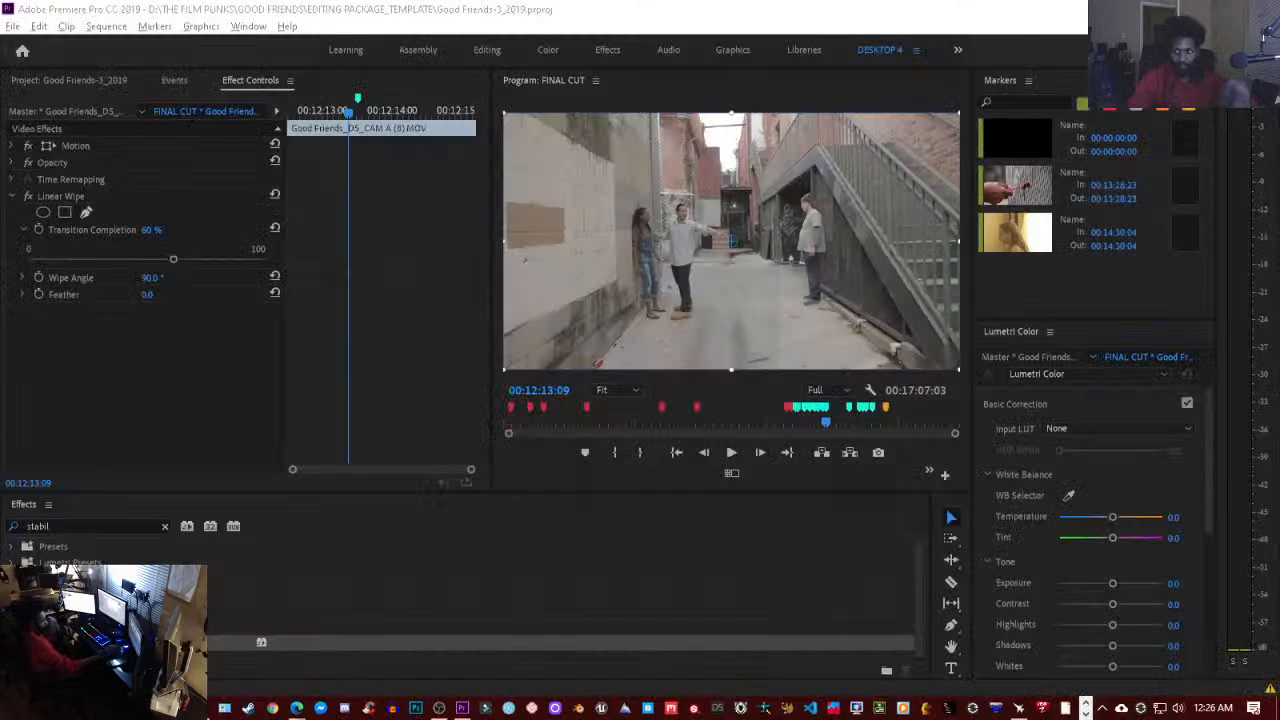
- Review the shots leading into the CAM A (8) overlay and locate its starting frame at 00:12:12:12
key("Up")
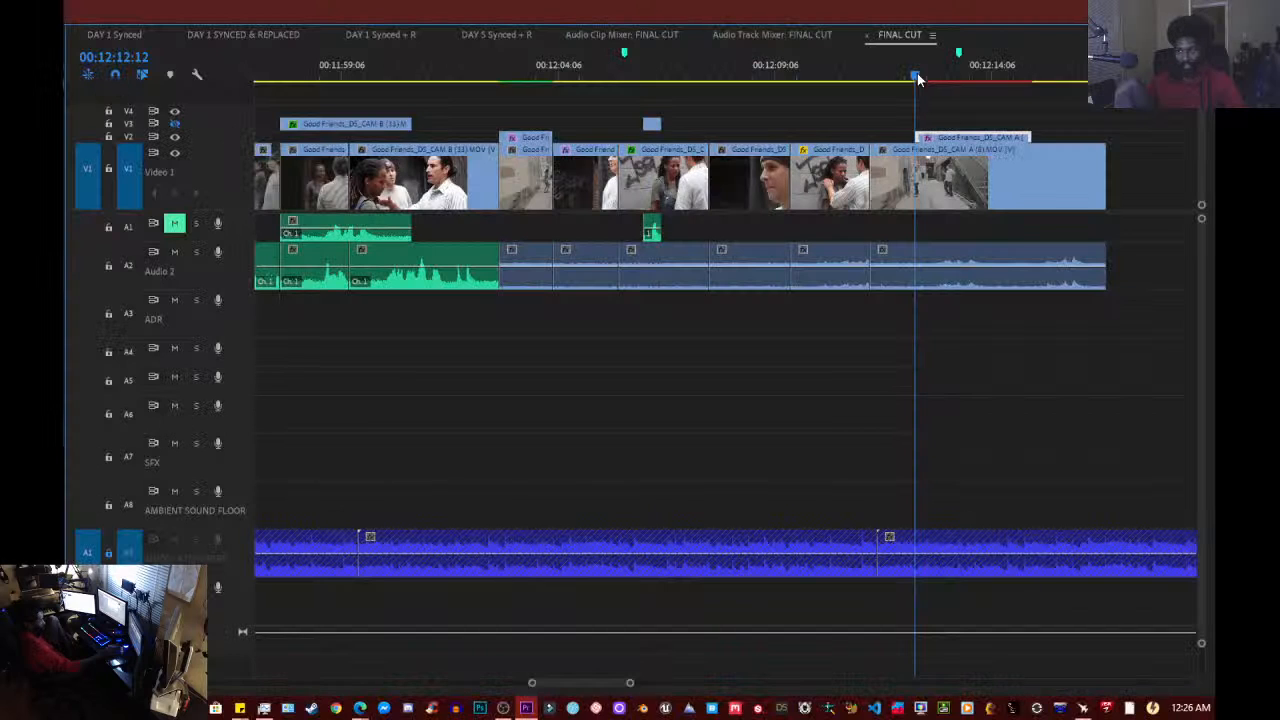
left_click(920, 78)
left_click_drag(922, 78, 915, 78)
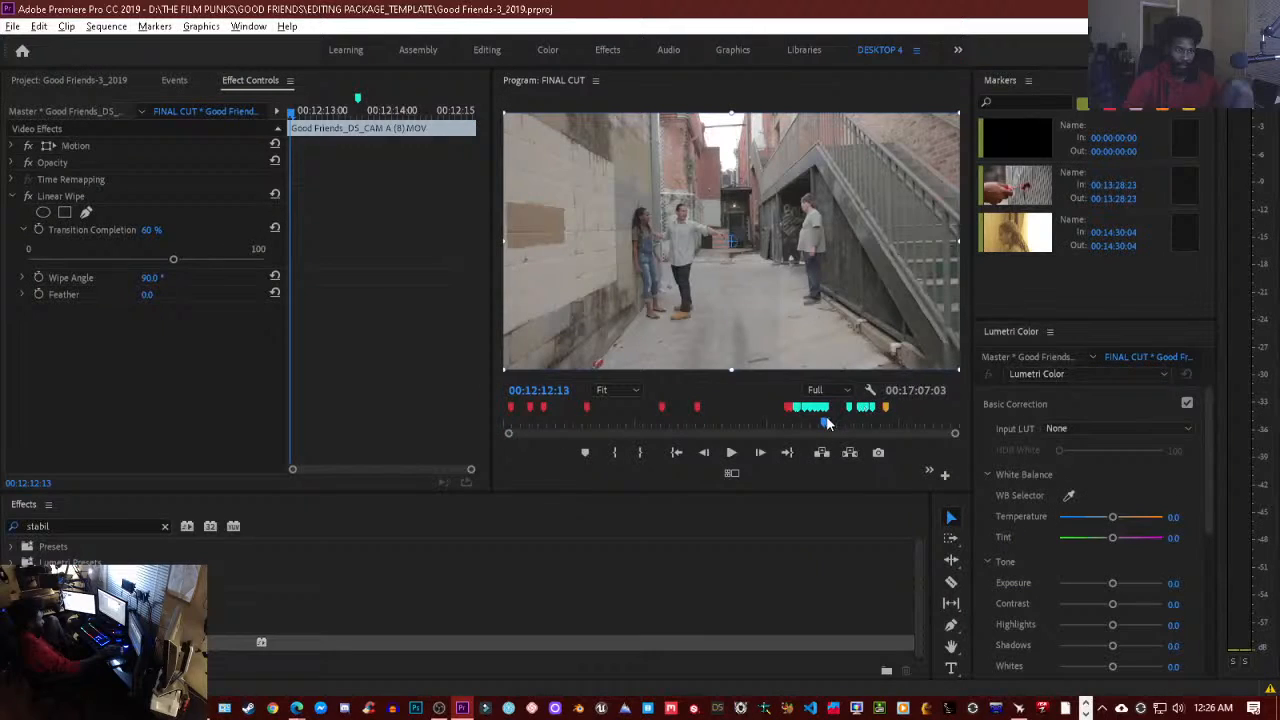
left_click(826, 424)
left_click(833, 424)
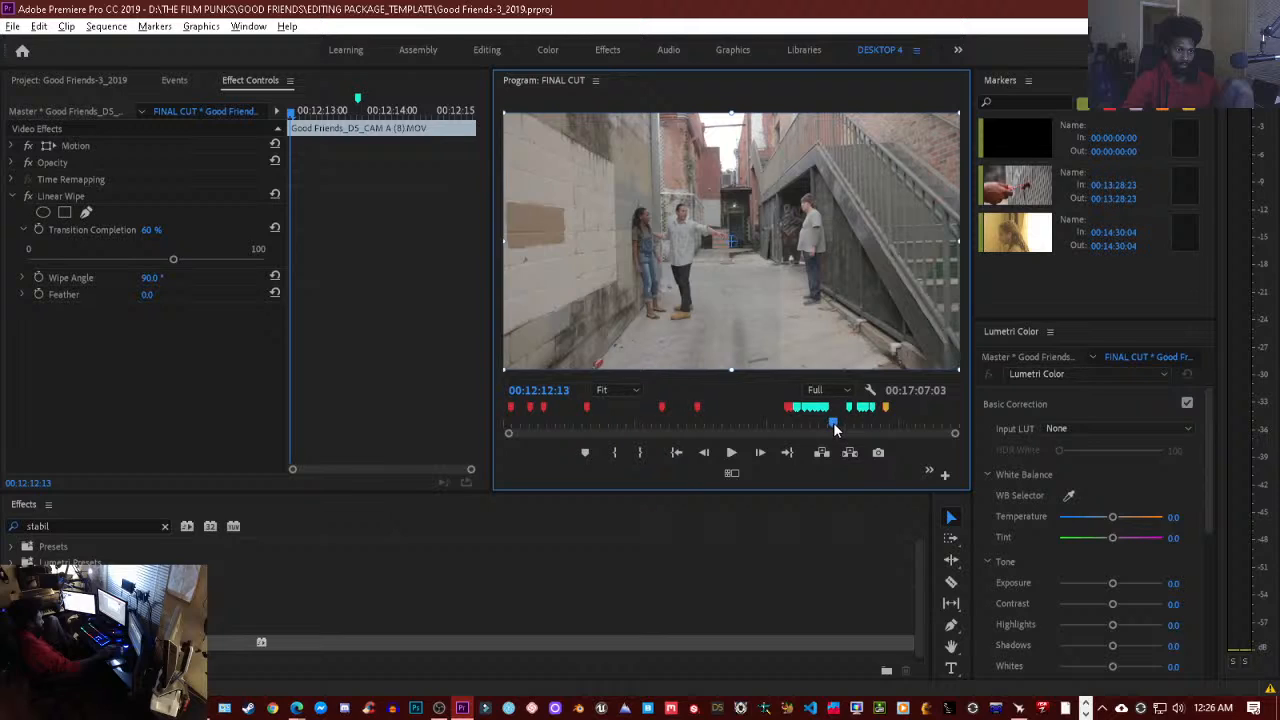
left_click(829, 424)
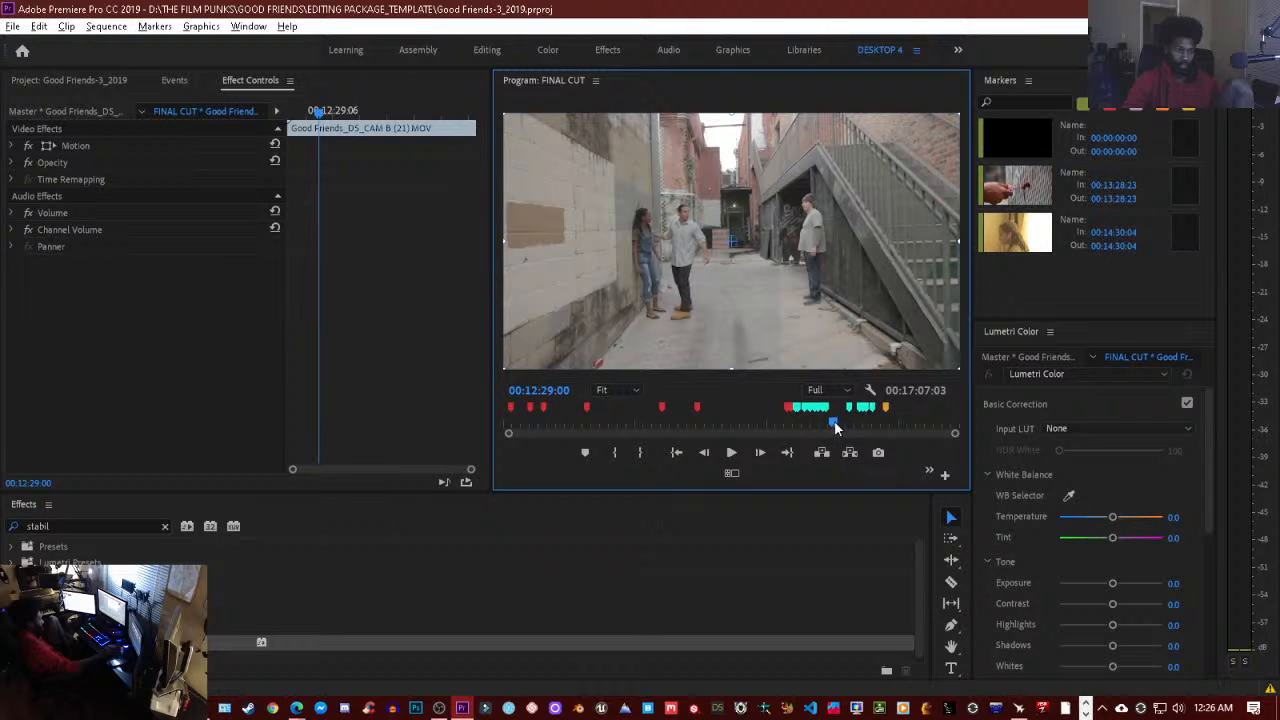
left_click(832, 424)
left_click(825, 424)
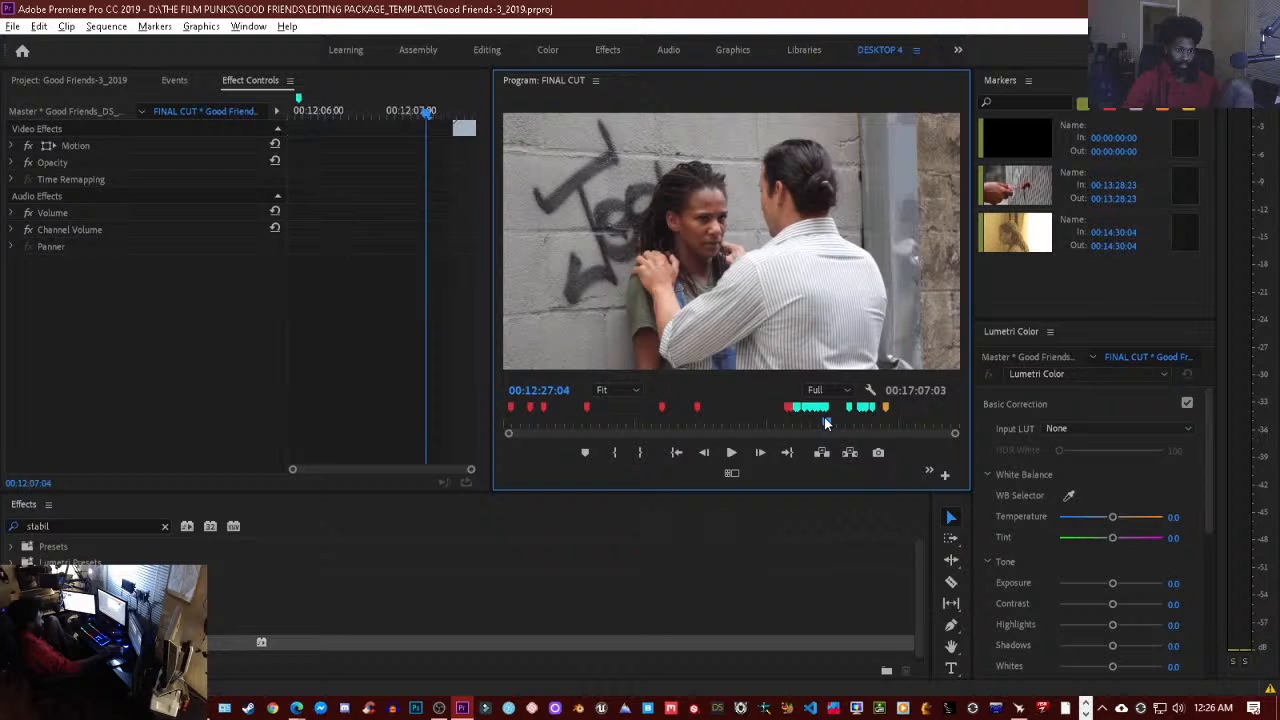
key("space")
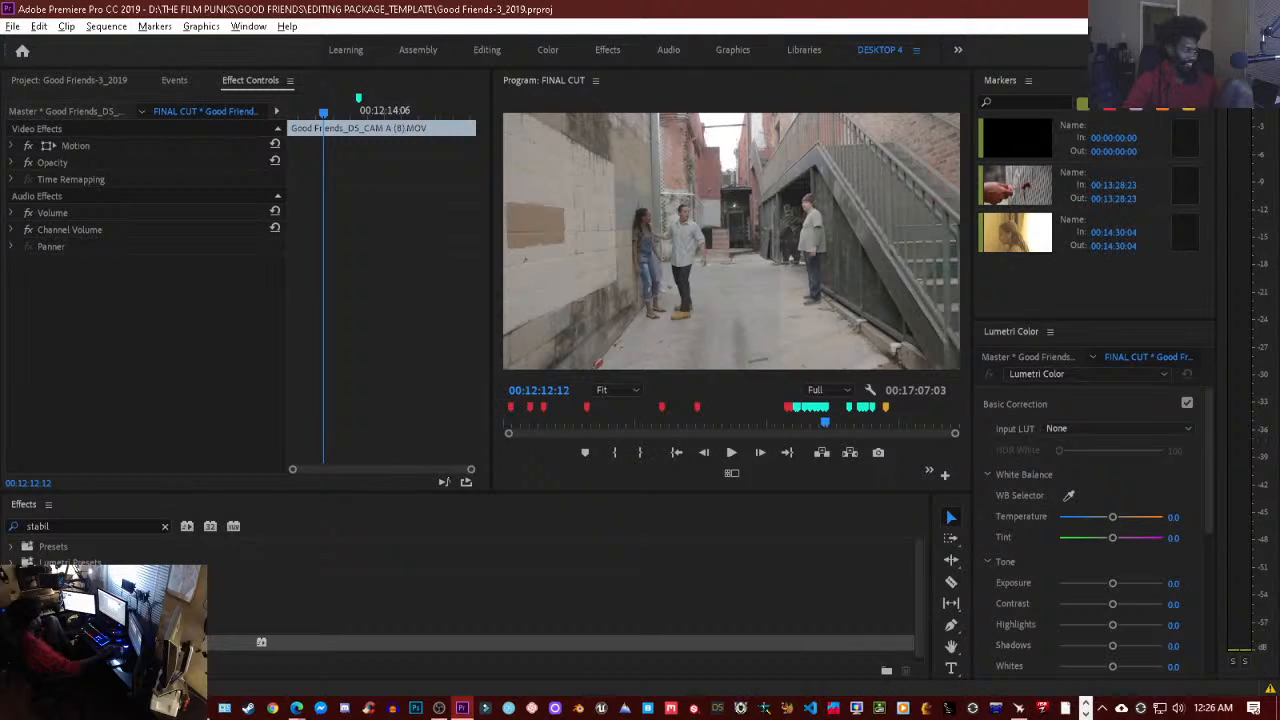
- Label the empty SCENE 4 bullet in the sticky note with the timecode "12:12:12="
left_click(808, 308)
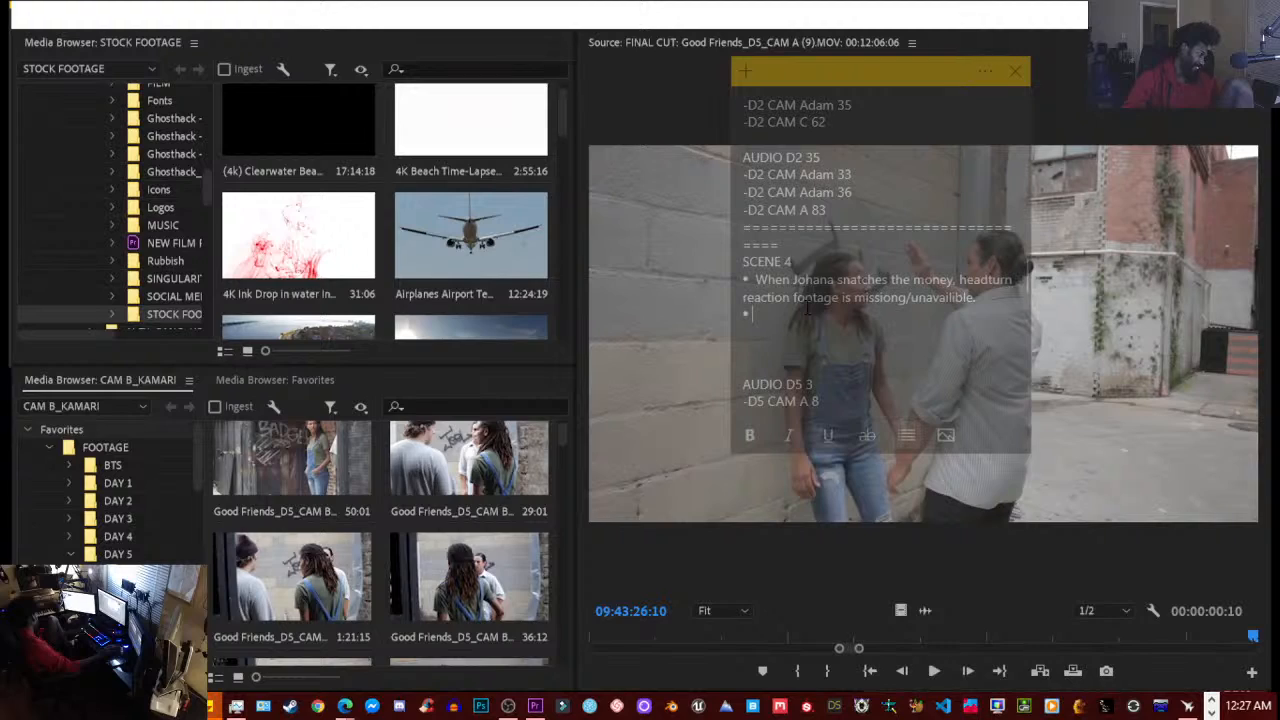
type("12")
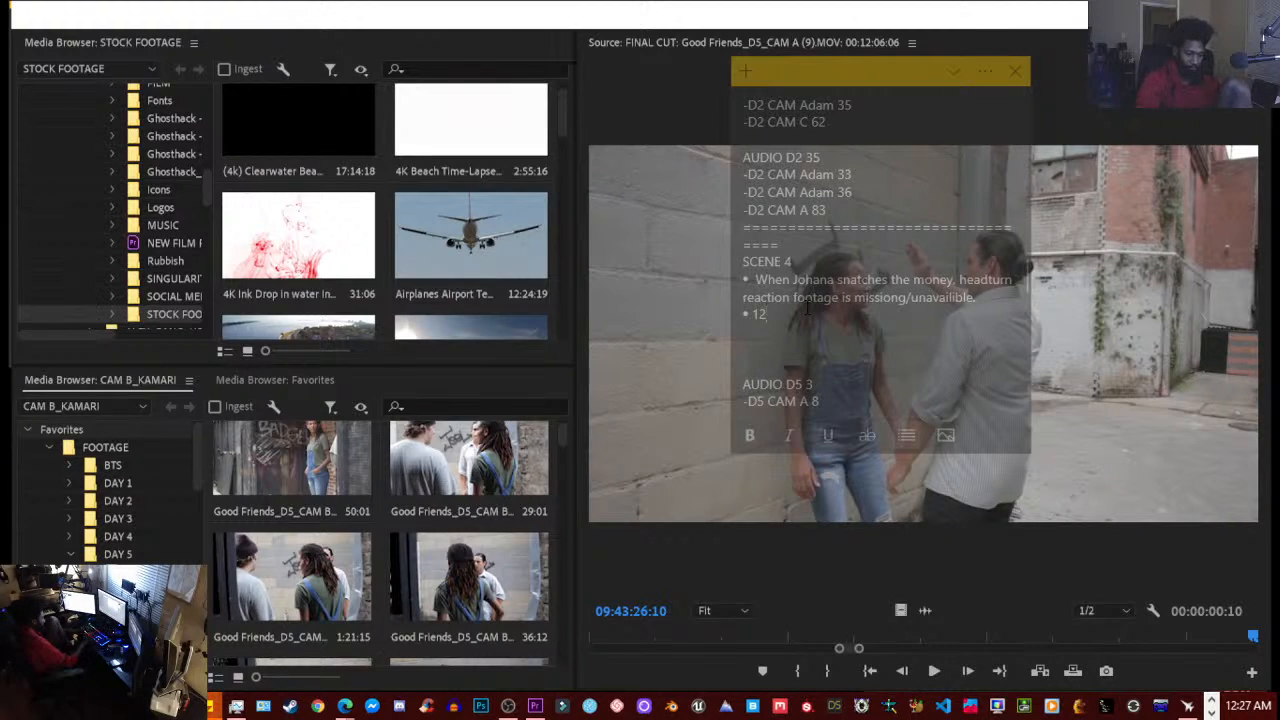
type(":12")
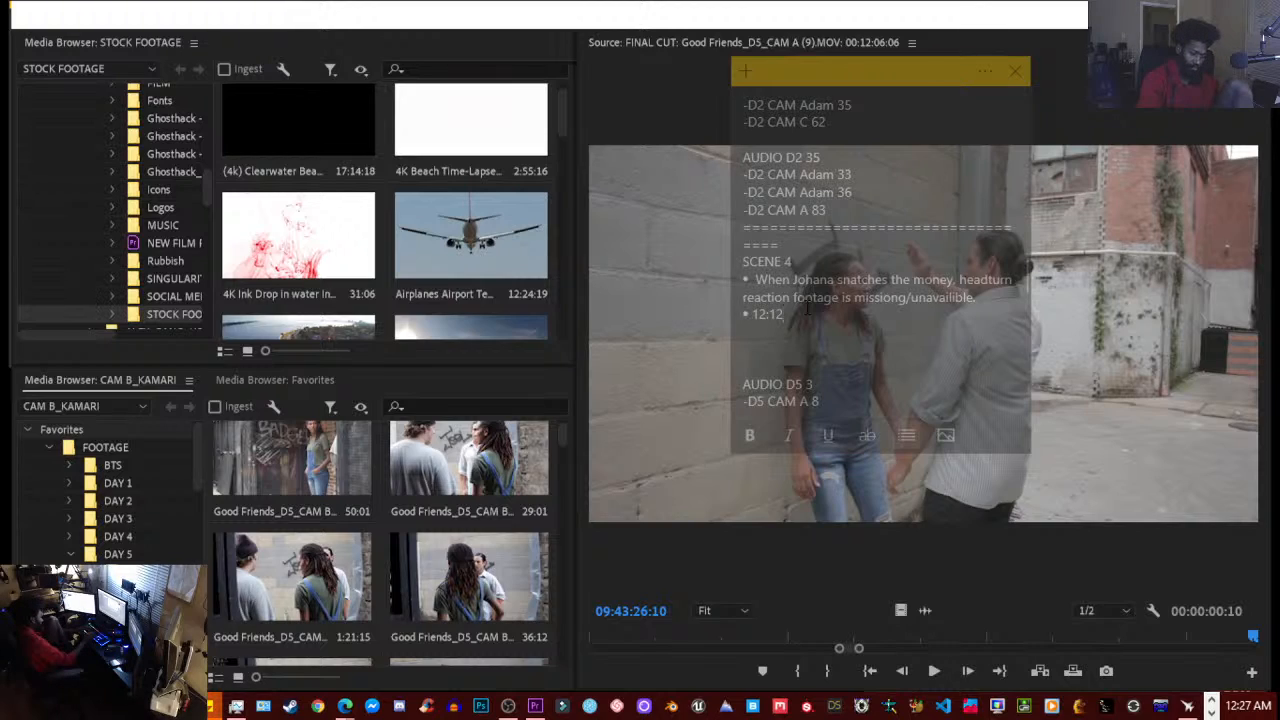
type(":12=")
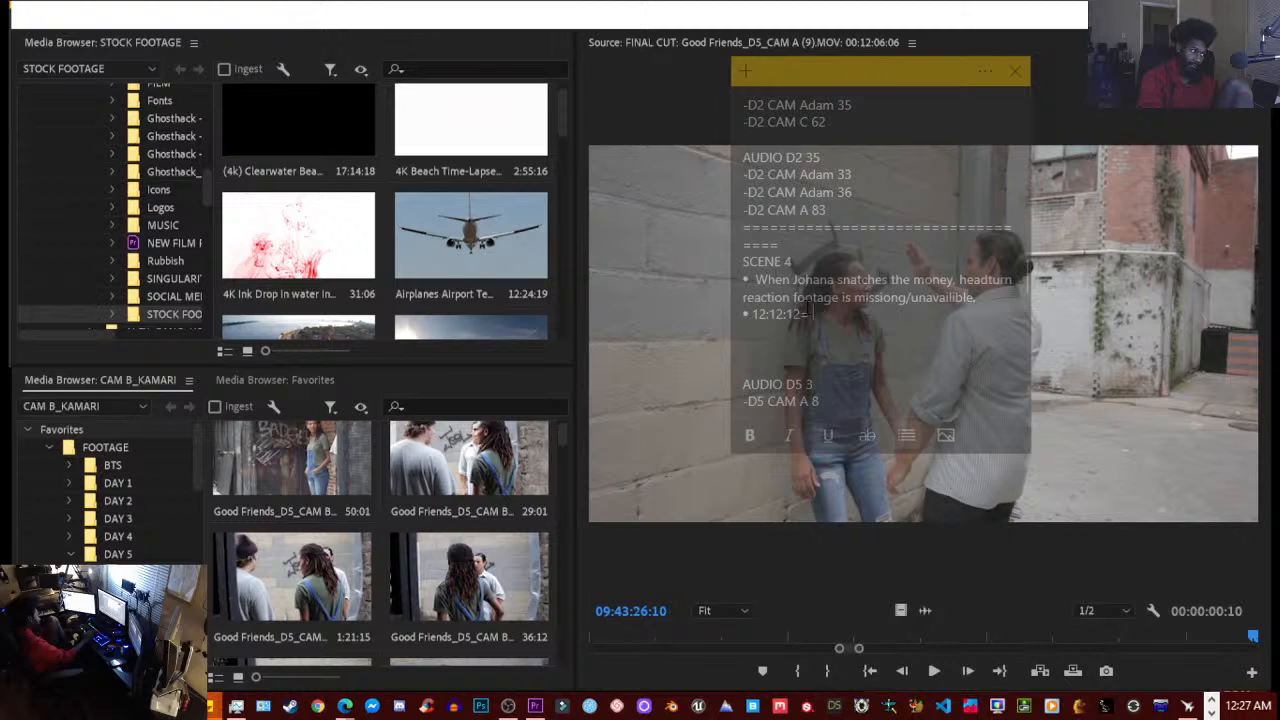
- Write in the 12:12:12 bullet to find a better shot to overlay a better performance by the character
type(" Find a be")
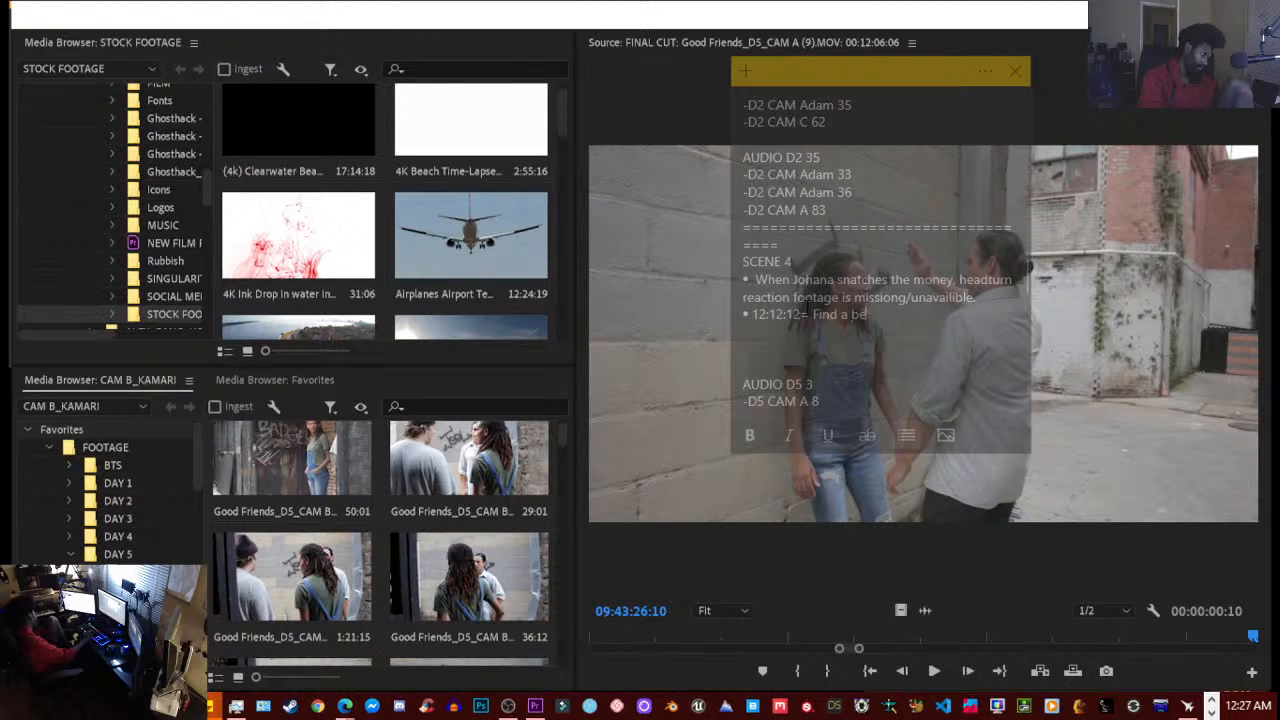
type("tter overlay")
key("BackSpace")
key("BackSpace")
key("BackSpace")
key("BackSpace")
key("BackSpace")
key("BackSpace")
key("BackSpace")
key("BackSpace")
type("er shot to ove")
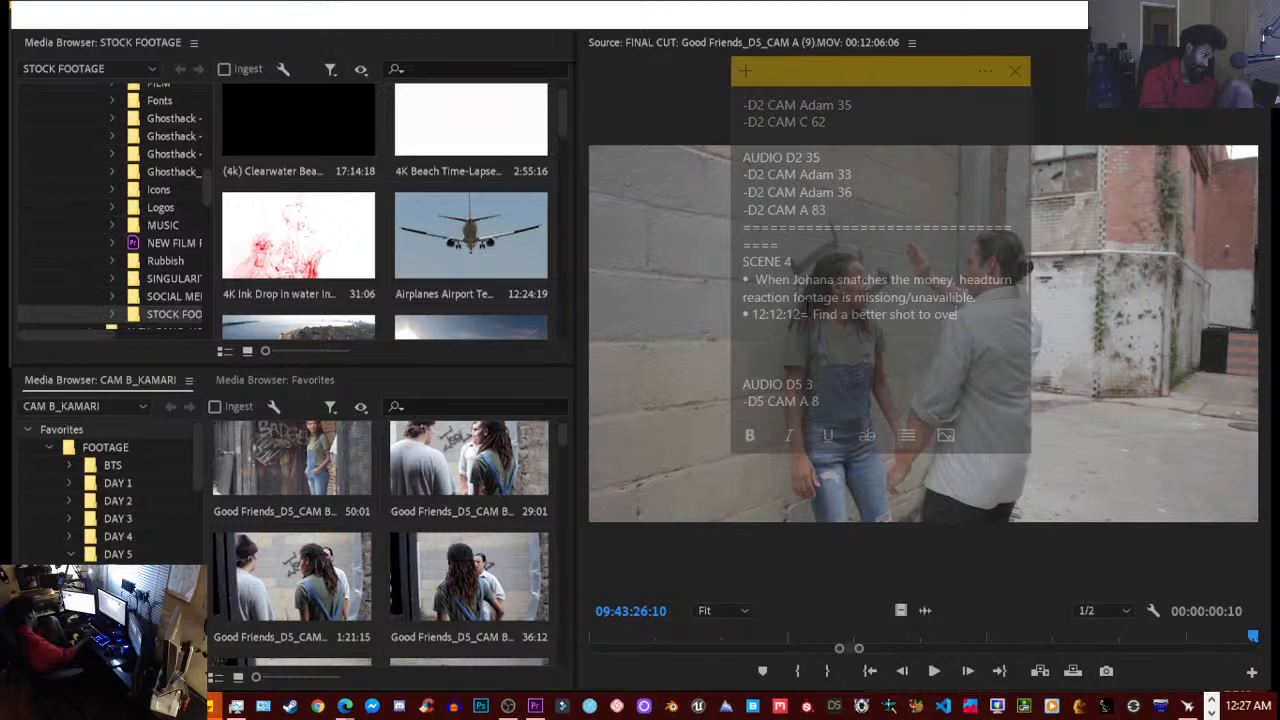
type("rlay a better")
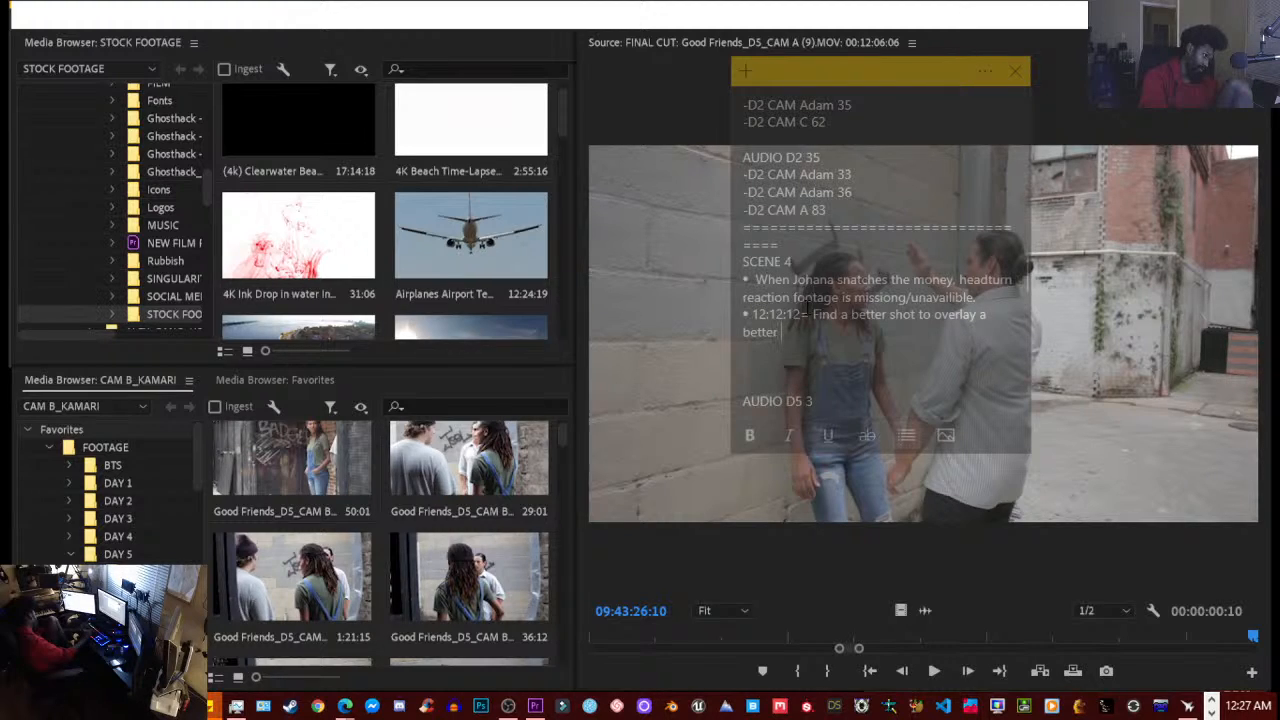
type(" performance by Felix. The cu")
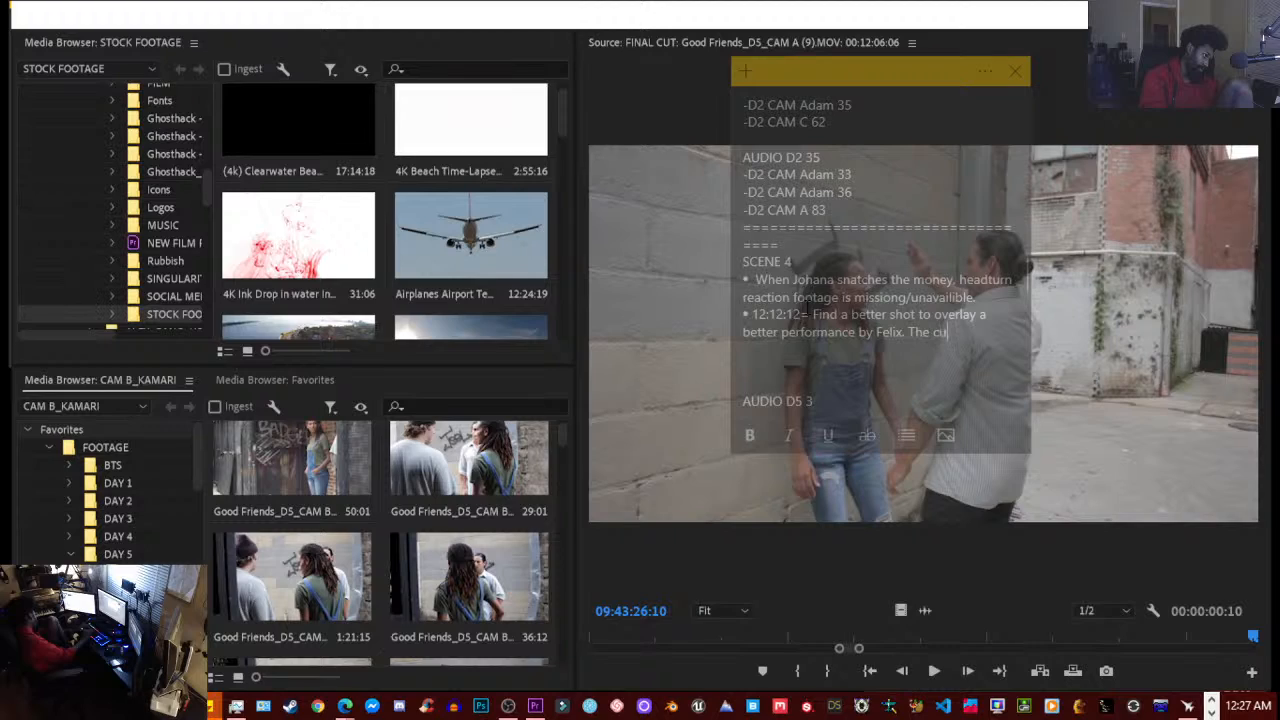
- Complete the 12:12:12 bullet by noting that the current shot has the character "in the wrong possition."
type("rrent shot has fee")
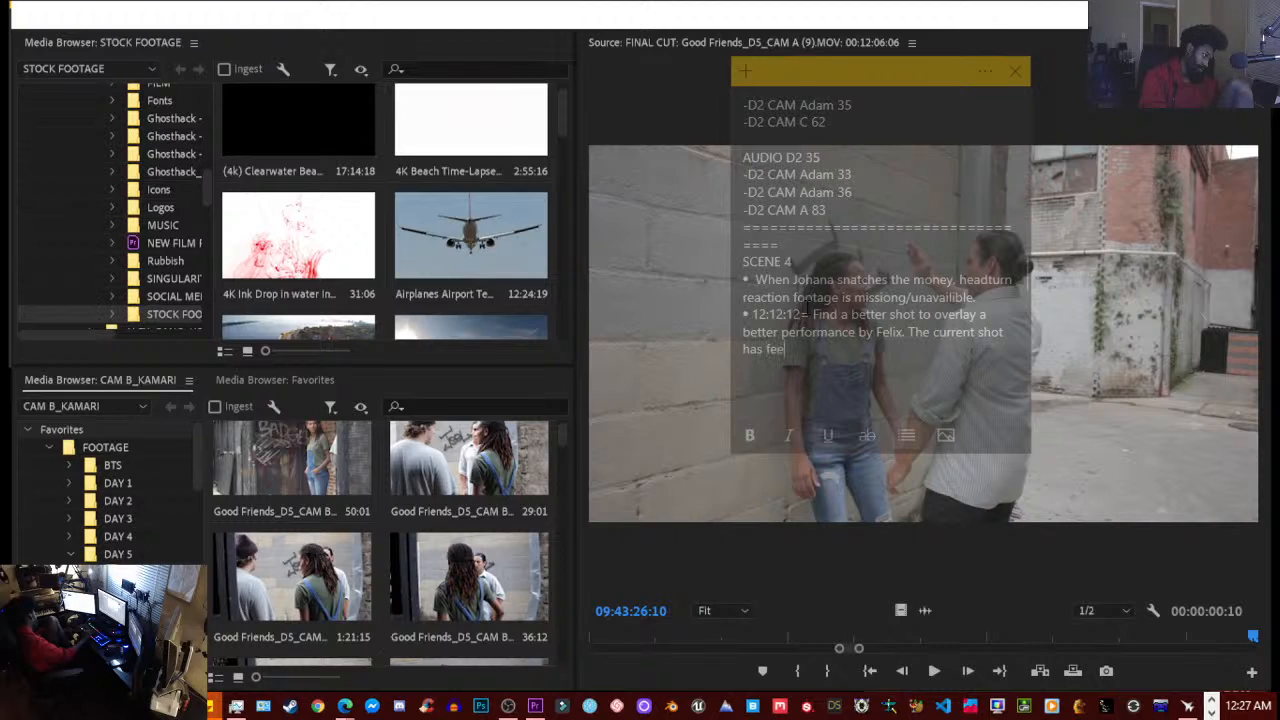
key("BackSpace")
key("BackSpace")
type("Felix in the wrong possition")
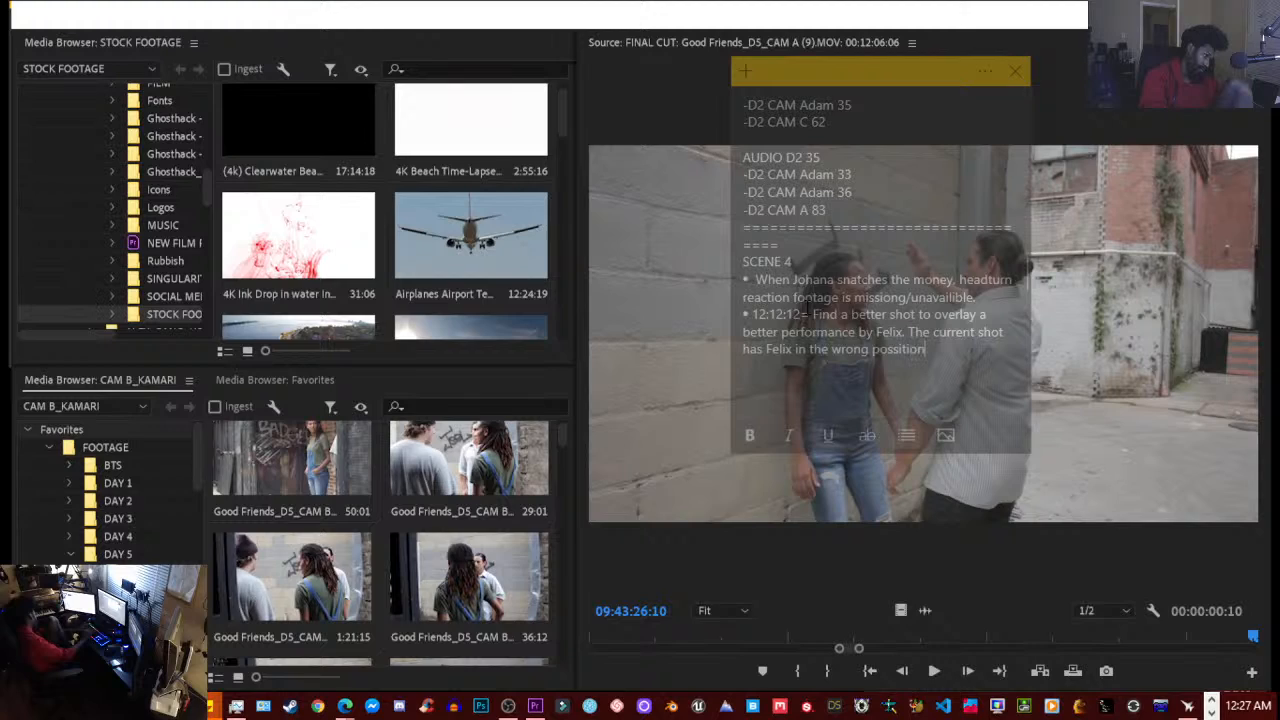
type(".")
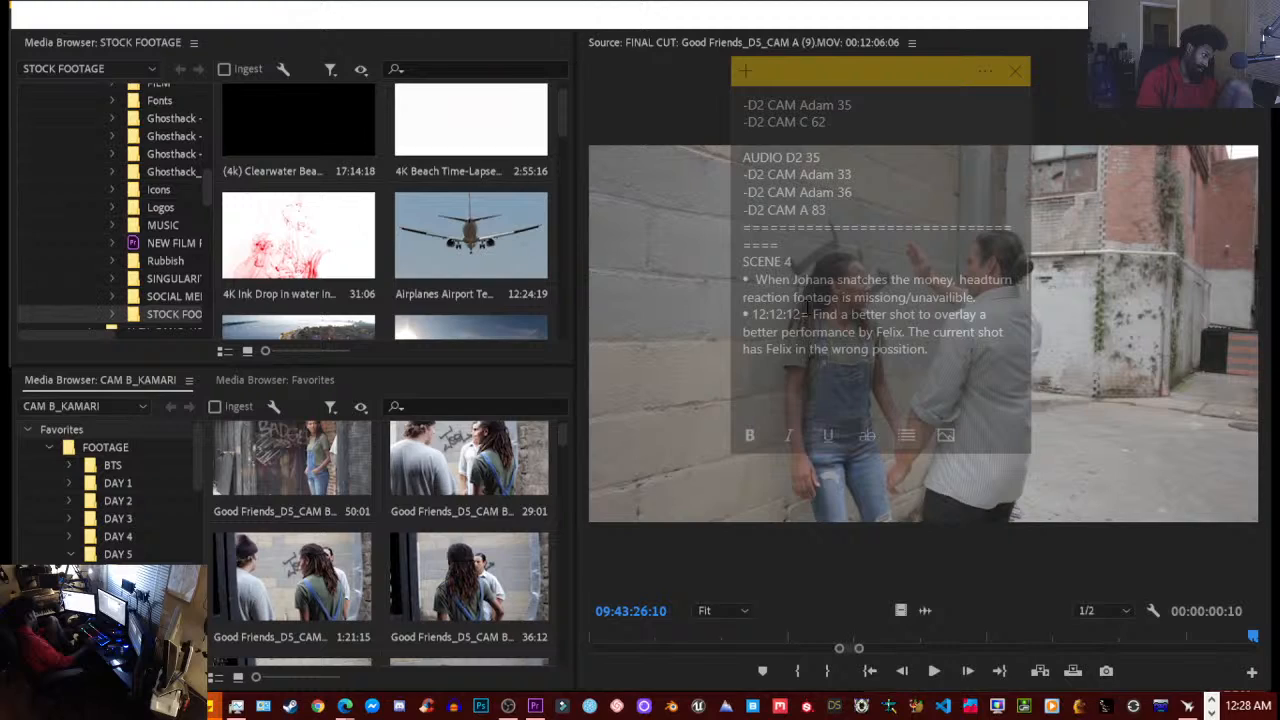
- Replace "the wrong" with "a different" in the 12:12:12 bullet and leave a blank line below it
key("BackSpace")
key("BackSpace")
key("BackSpace")
key("BackSpace")
key("BackSpace")
key("BackSpace")
key("BackSpace")
key("BackSpace")
key("BackSpace")
key("BackSpace")
type("a dif")
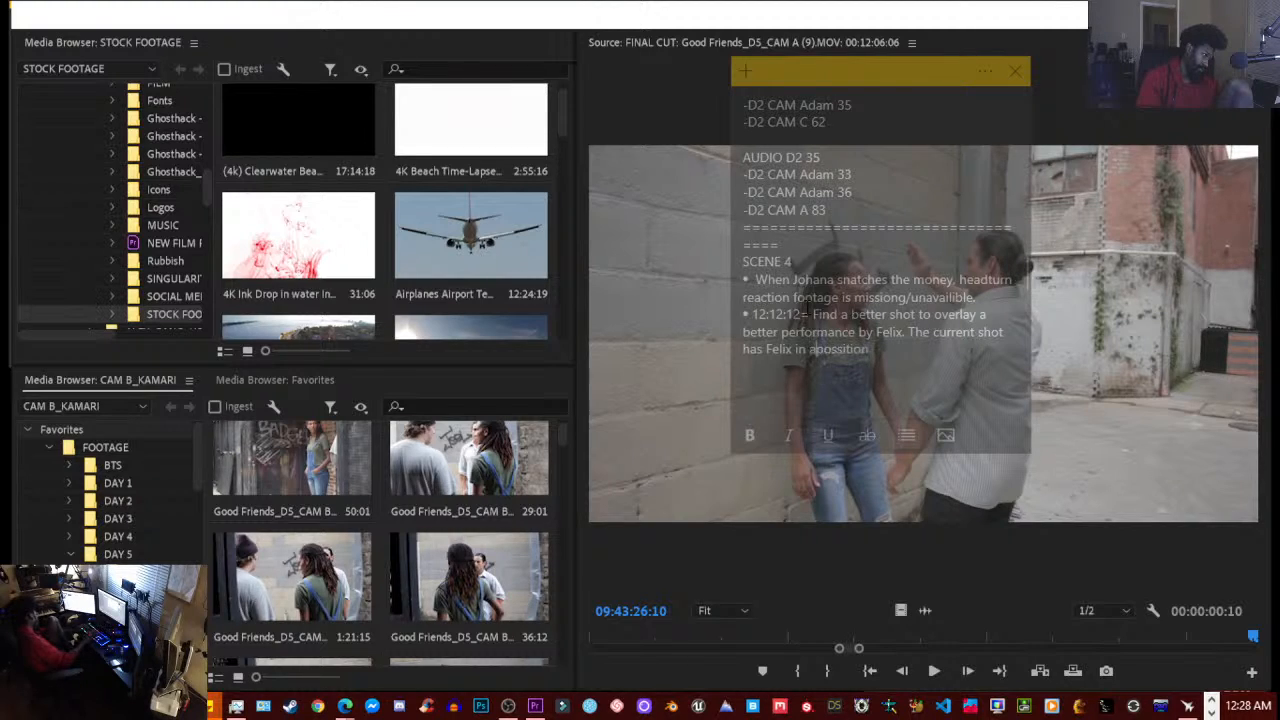
type("ferent")
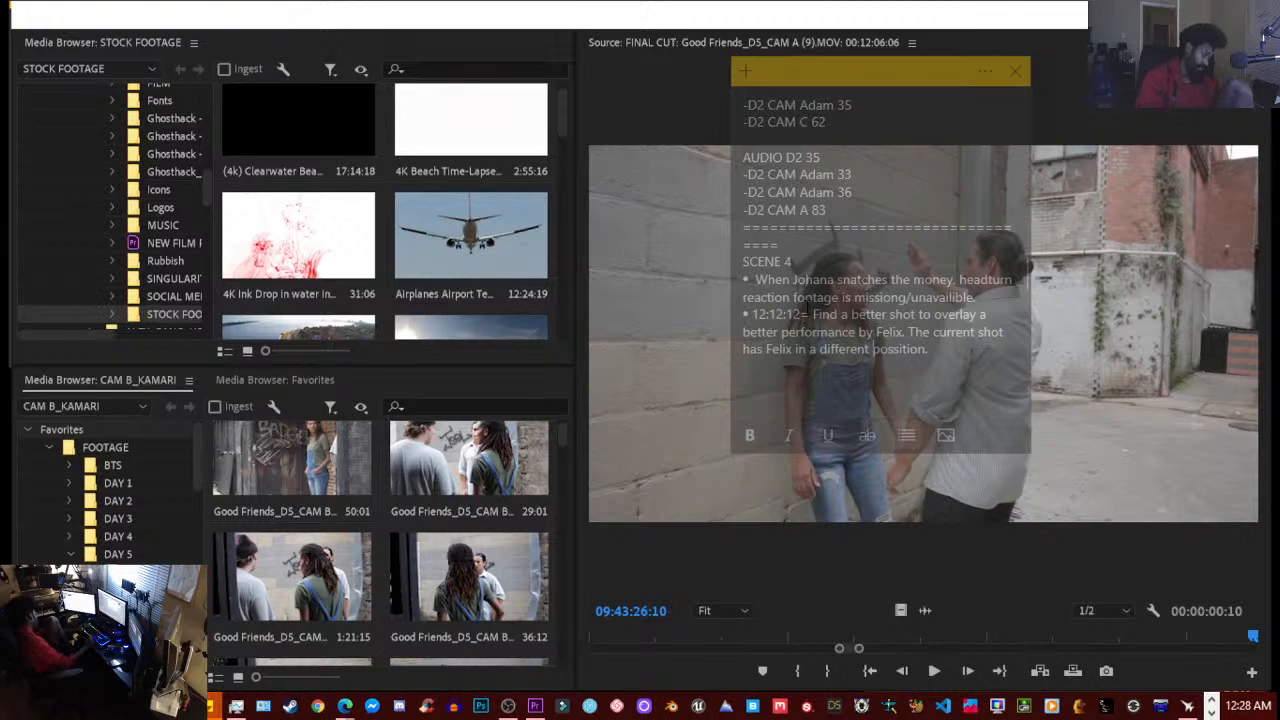
key("End")
key("Return")
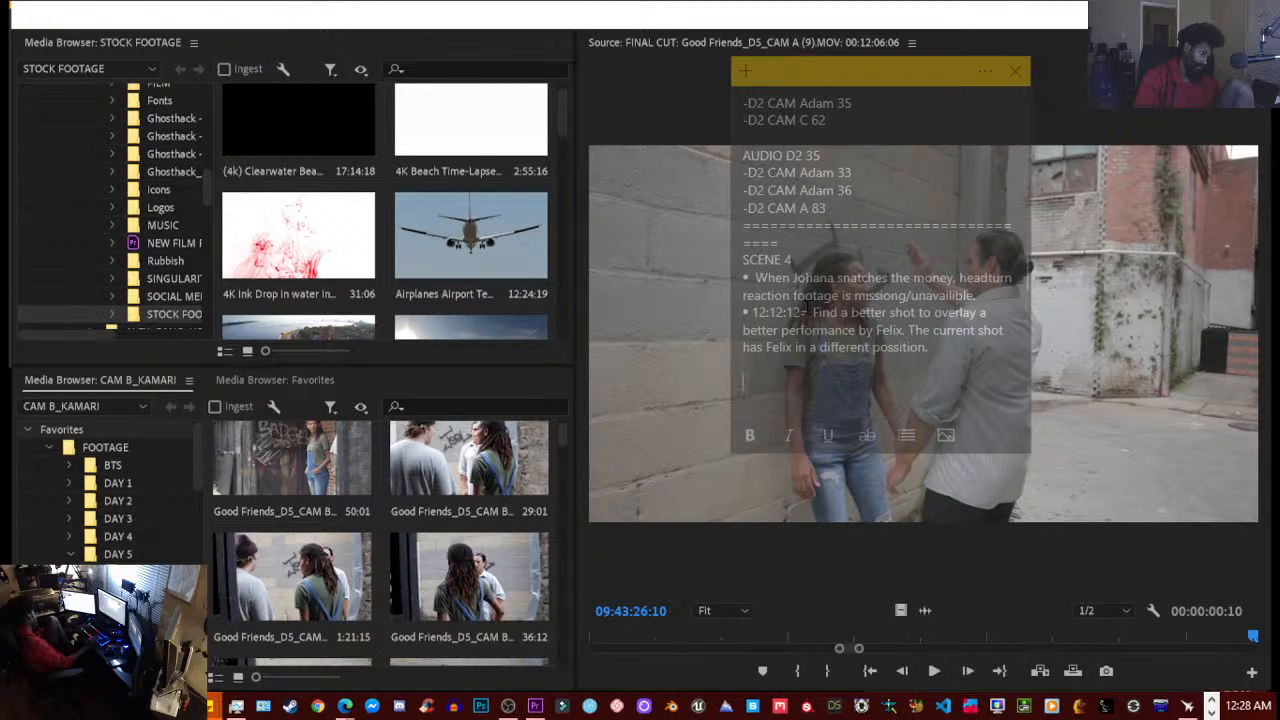
key("Up")
key("Up")
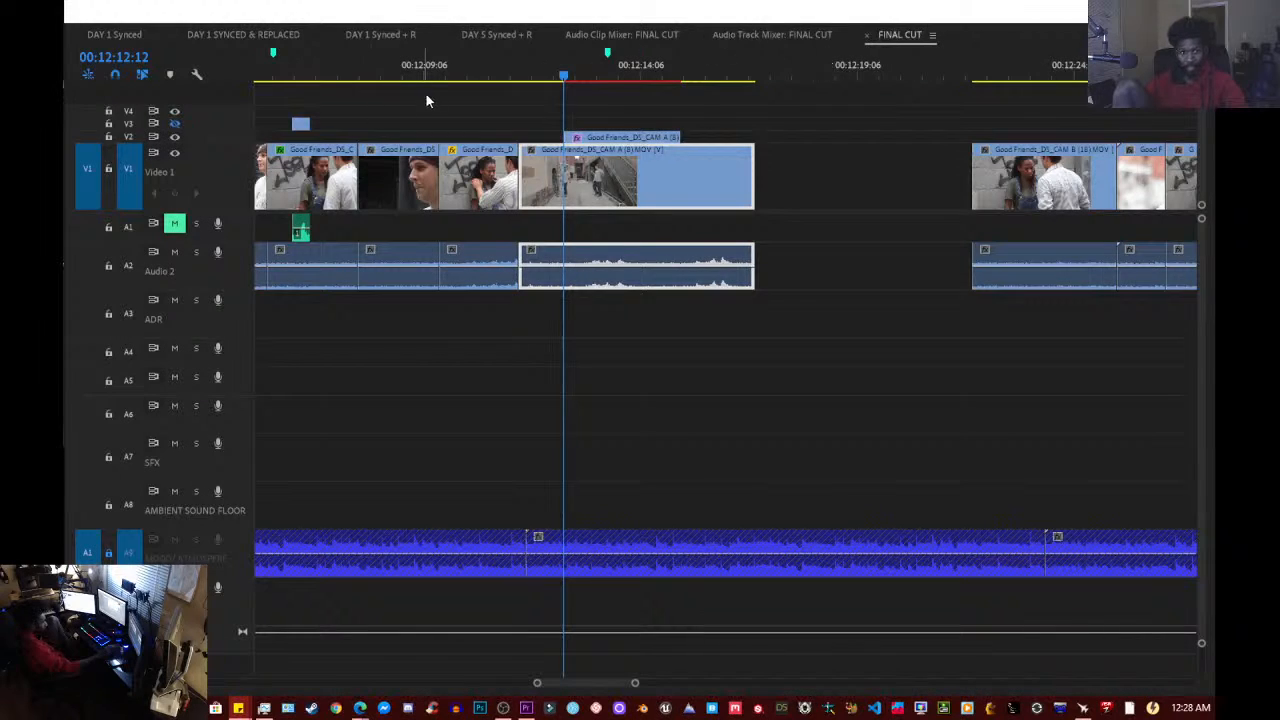
- Play the alley scene from about 00:11:51 to find the timecode where the money is snatched
scroll(428, 85, "up", 6)
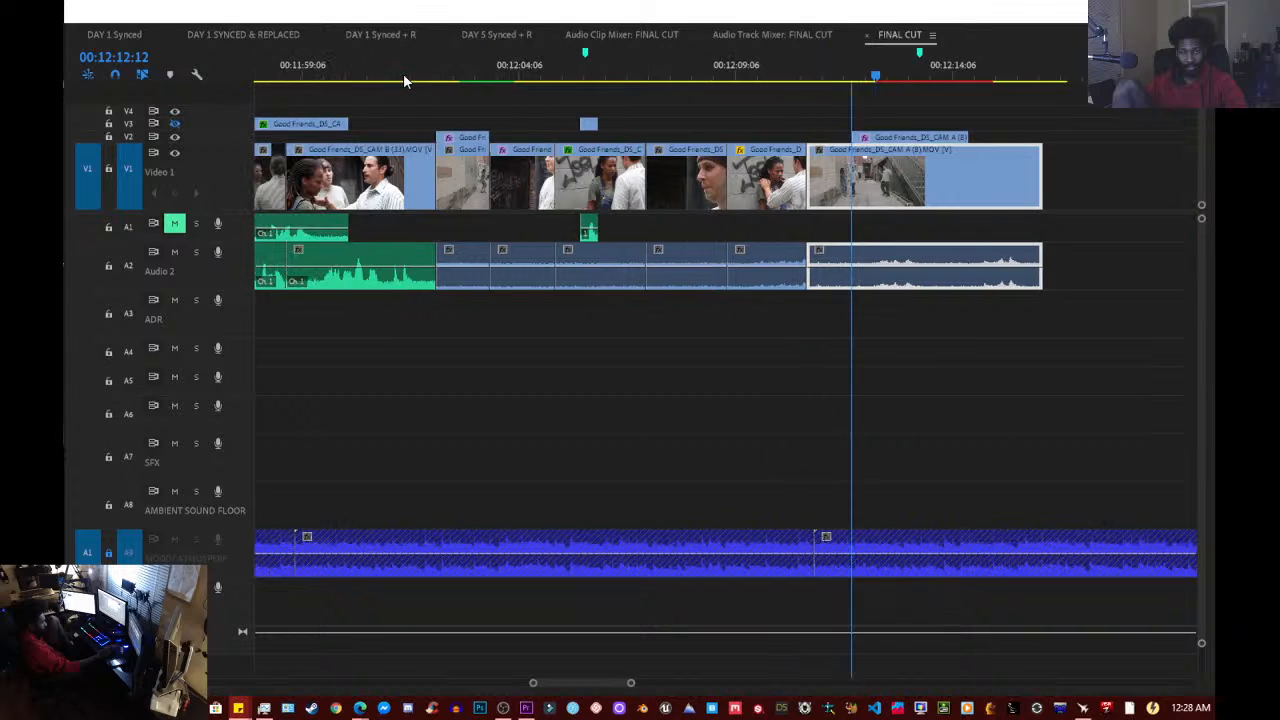
scroll(405, 80, "up", 7)
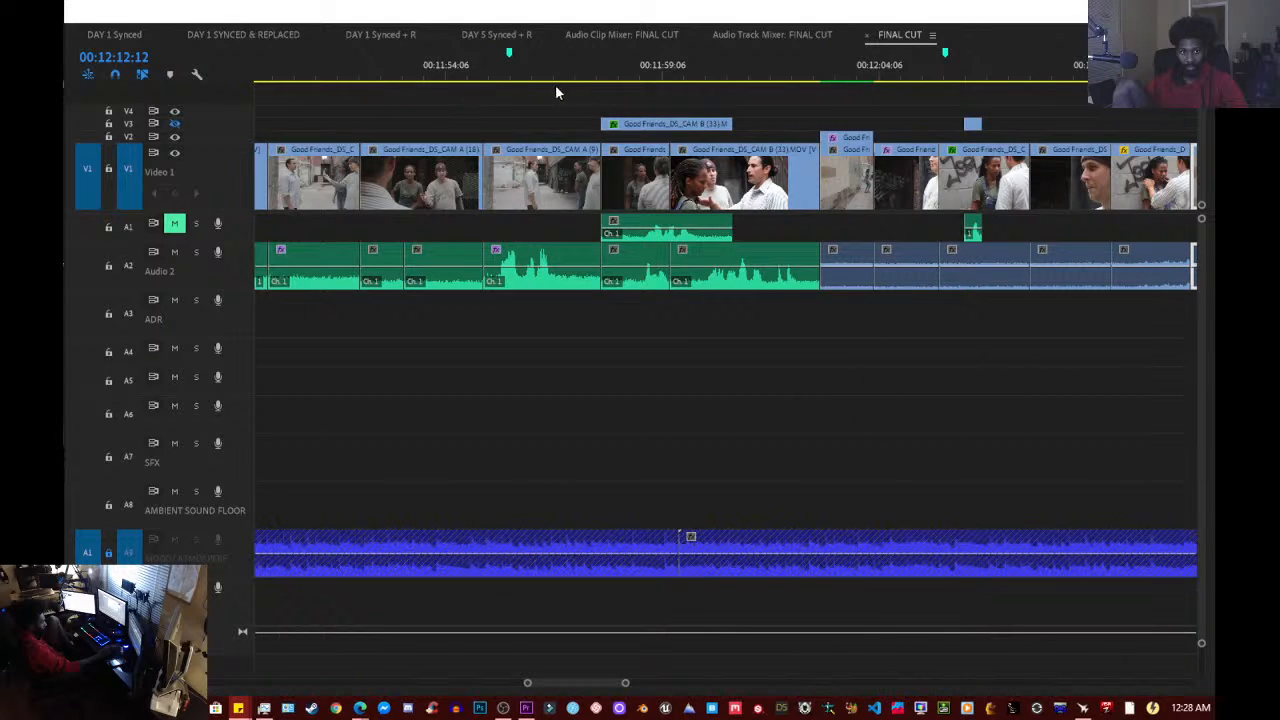
left_click(463, 79)
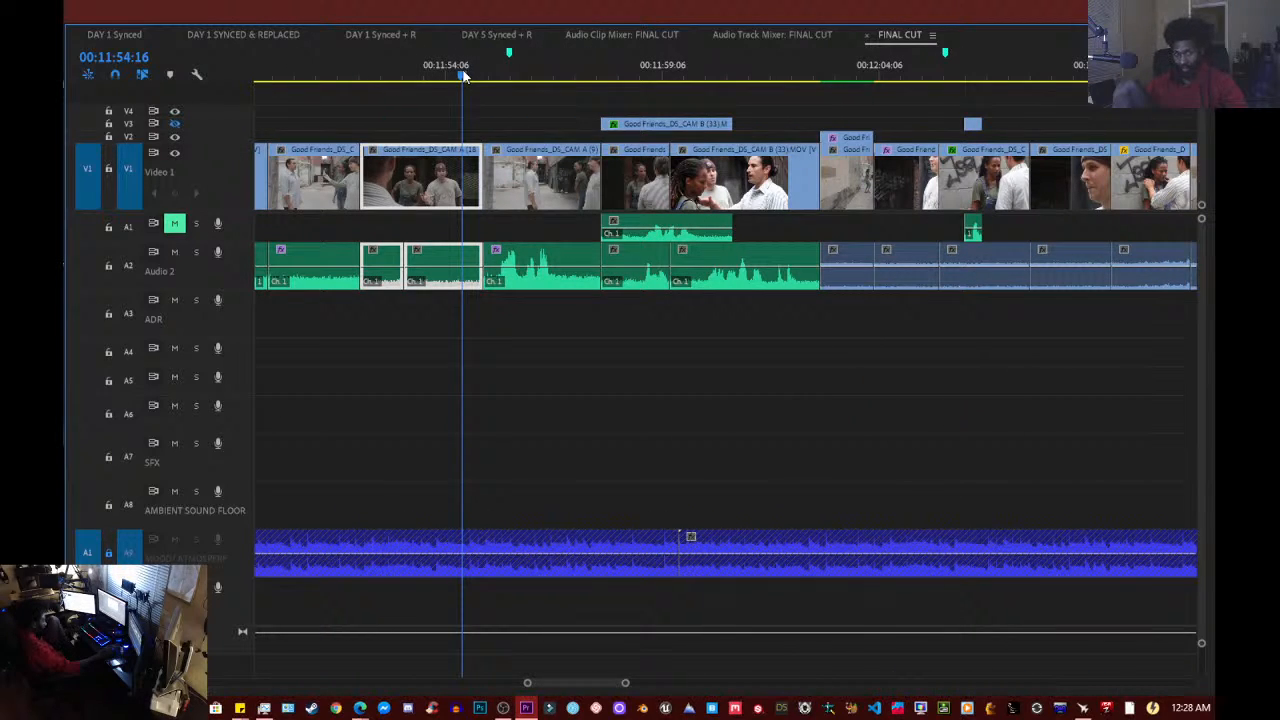
left_click(341, 80)
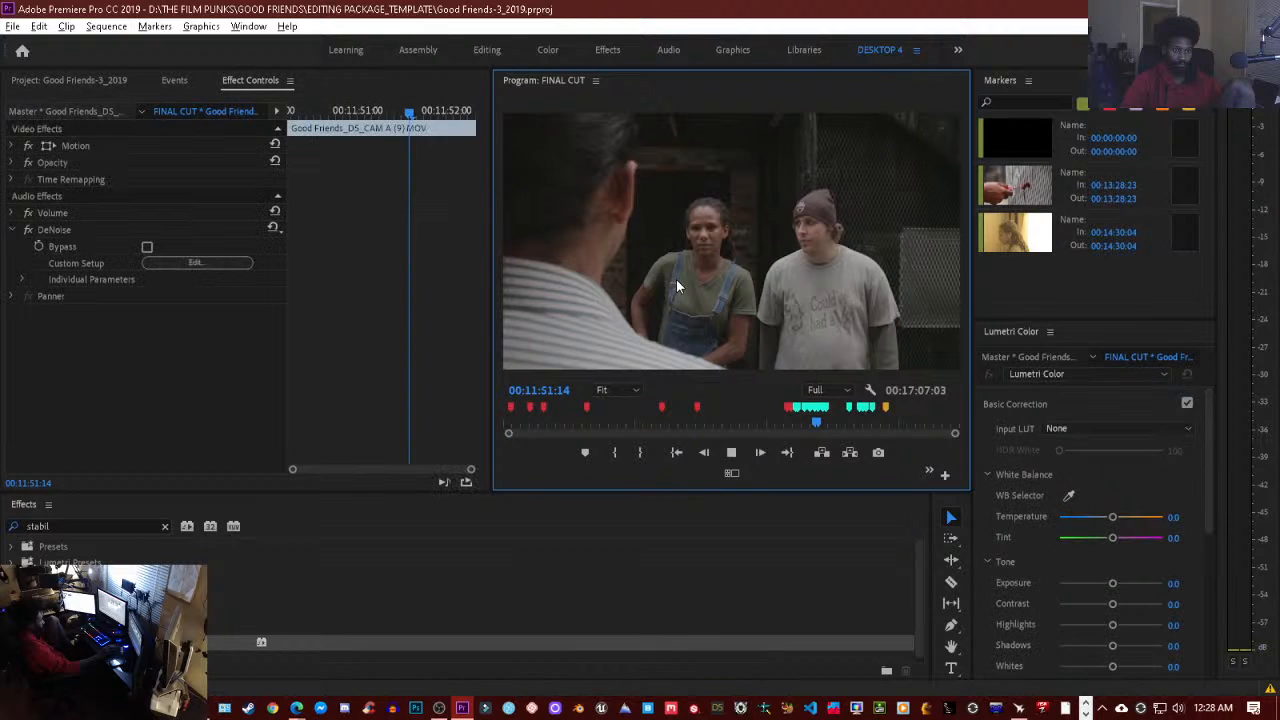
key("space")
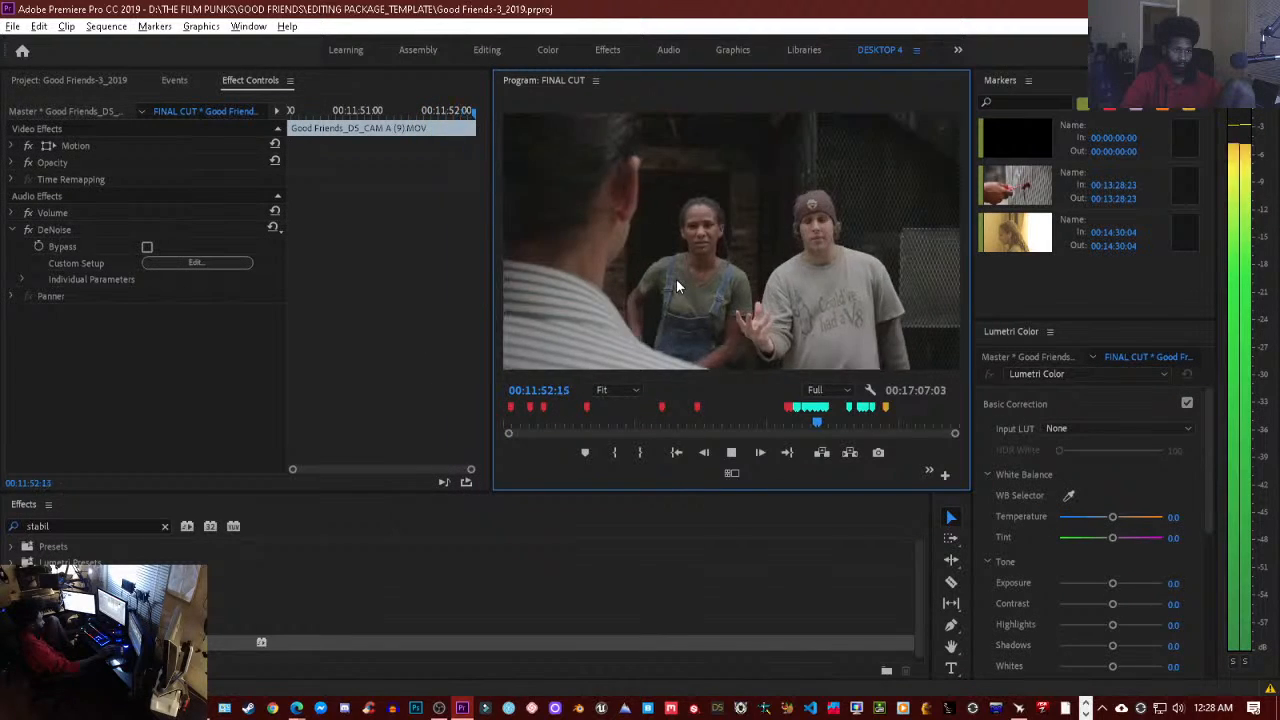
key("space")
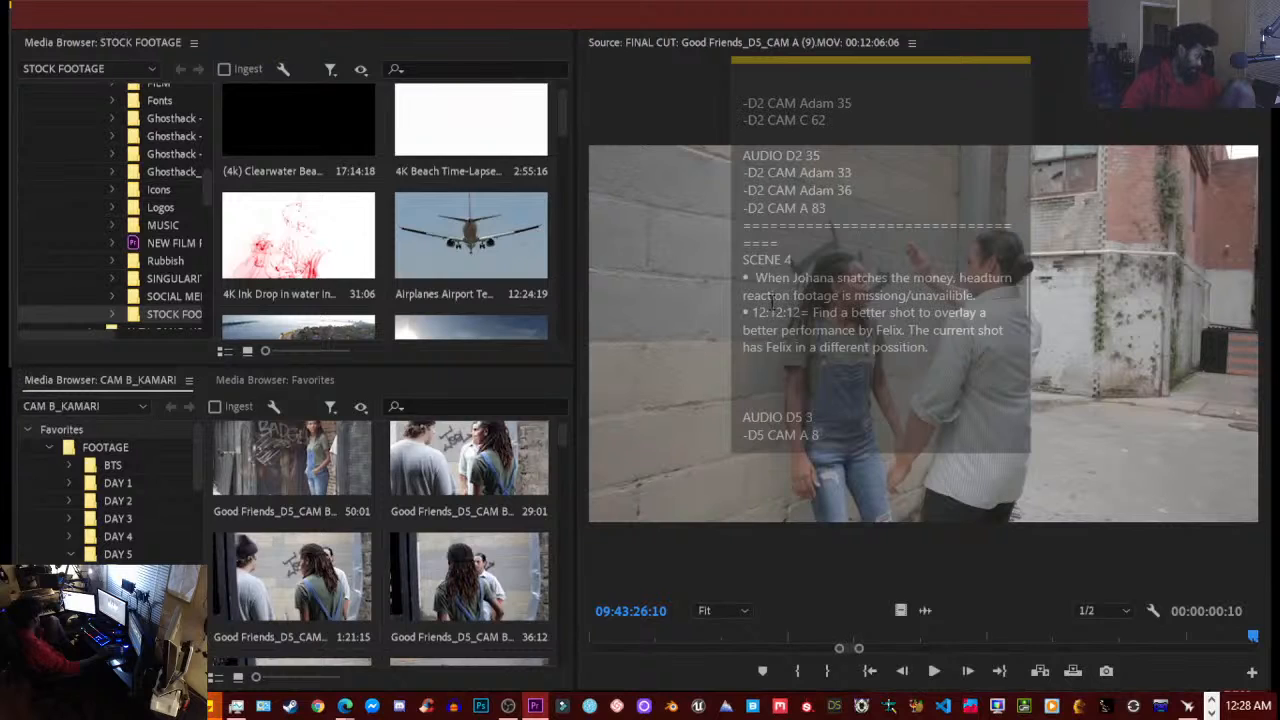
- Insert the timecode 11:53:02 at the start of the SCENE 4 bullet about the missing headturn reaction footage
left_click(767, 282)
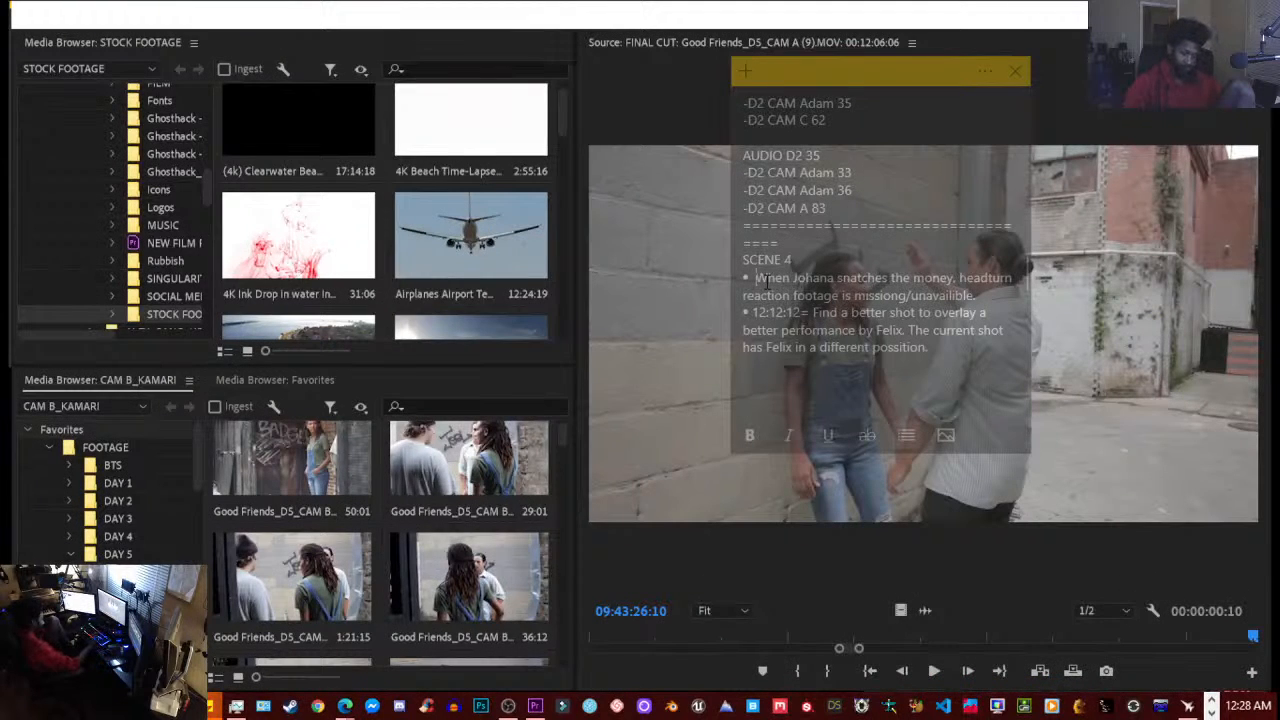
type("11:")
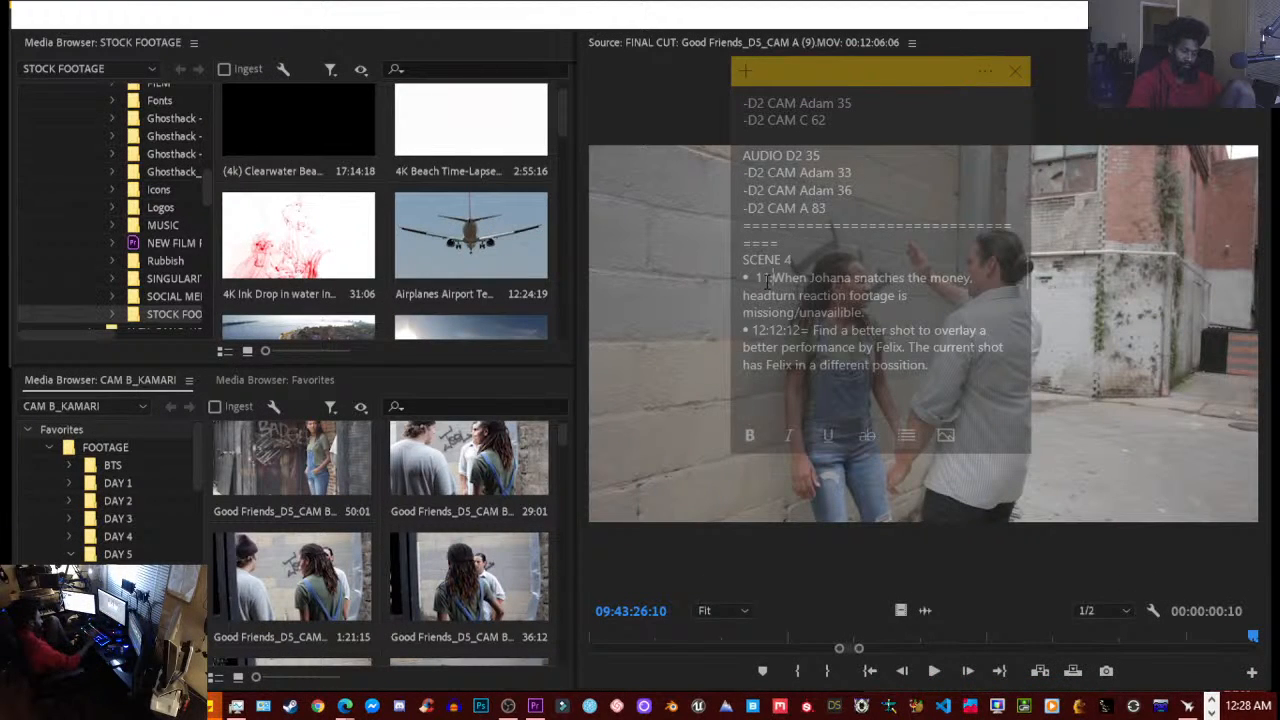
type("53")
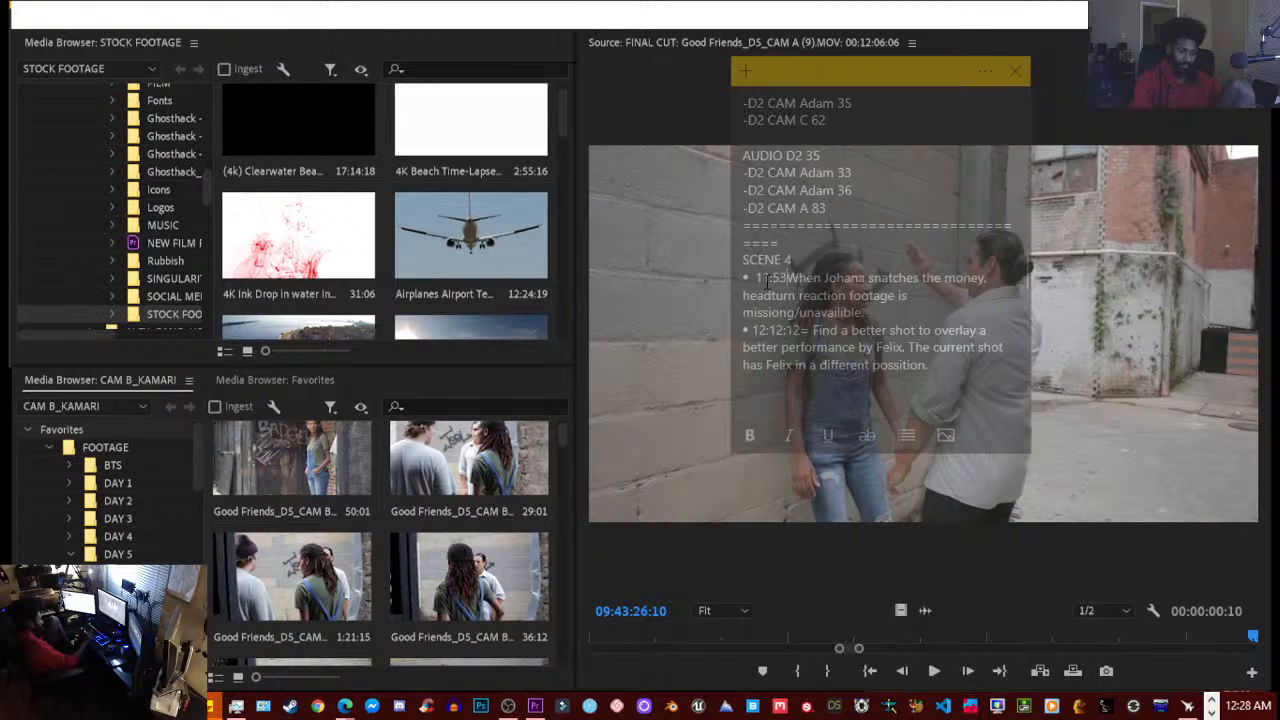
type(":")
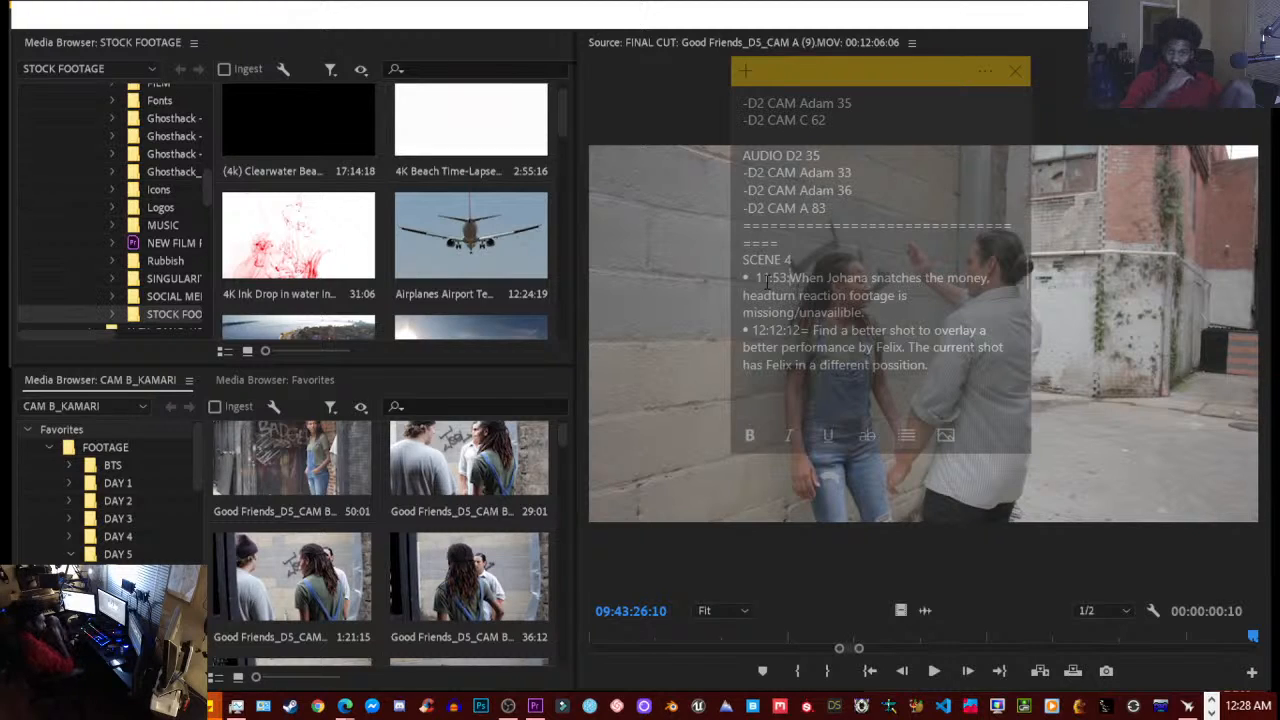
type("02")
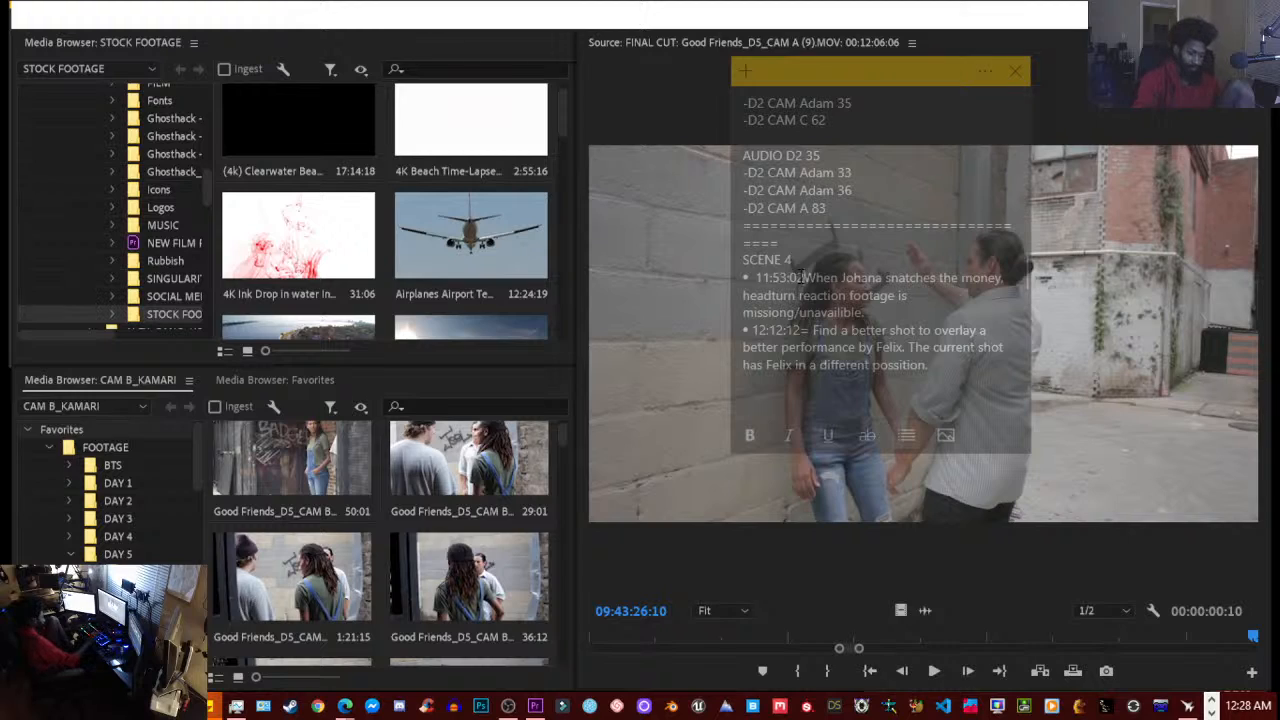
- Add an equals sign after the 11:53:02 timecode in the SCENE 4 bullet
type("=")
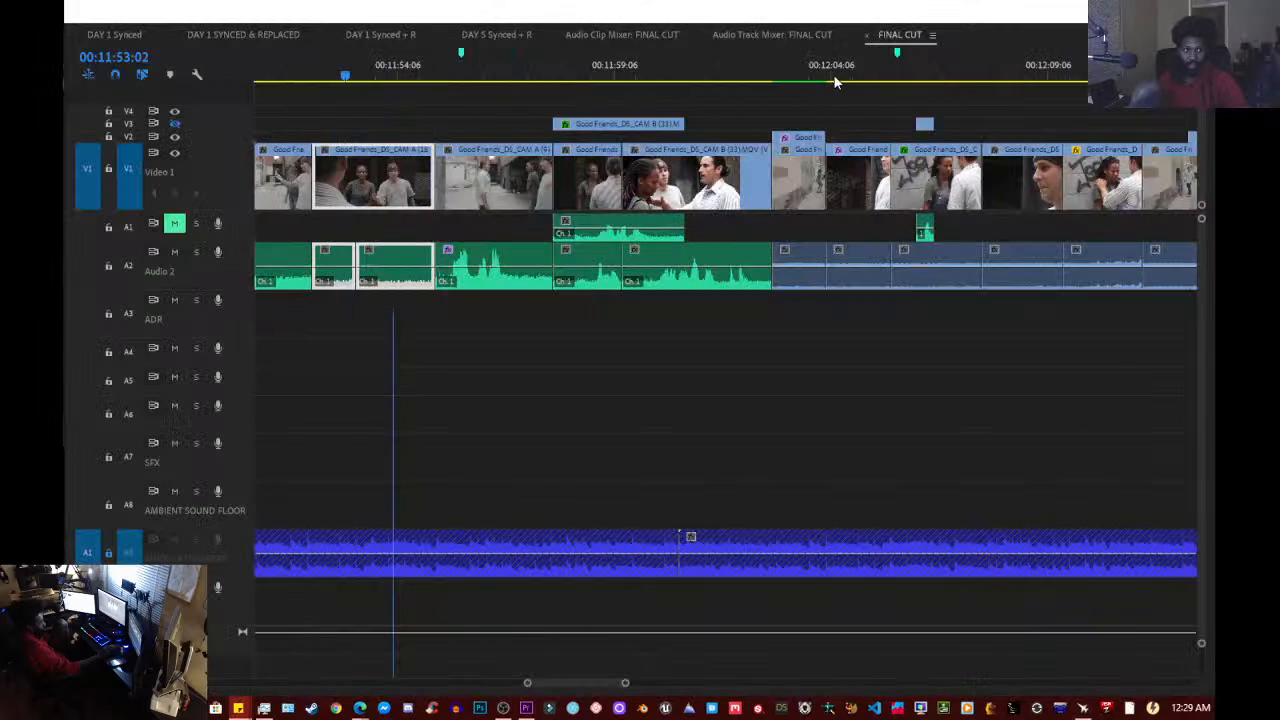
- Play the FINAL CUT sequence from 00:12:15:20 across the timeline gap into the following graffiti-wall shot
scroll(851, 78, "right", 5)
scroll(851, 78, "right", 5)
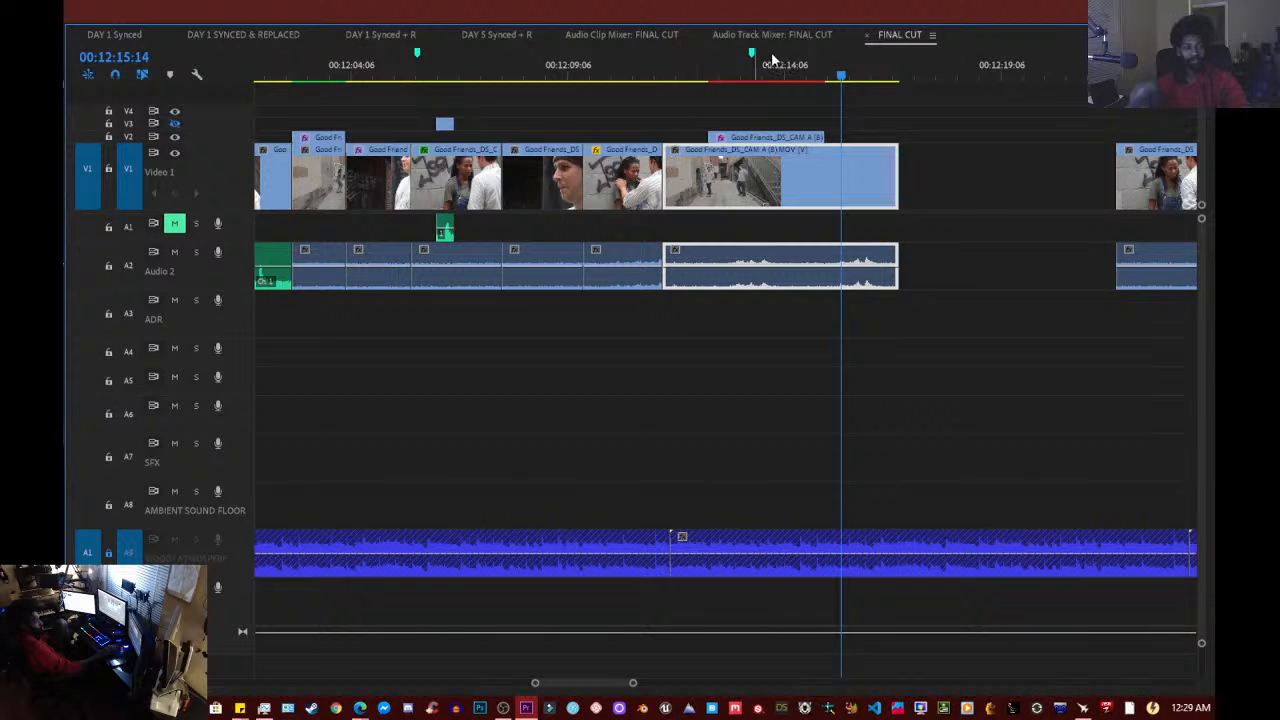
left_click(853, 72)
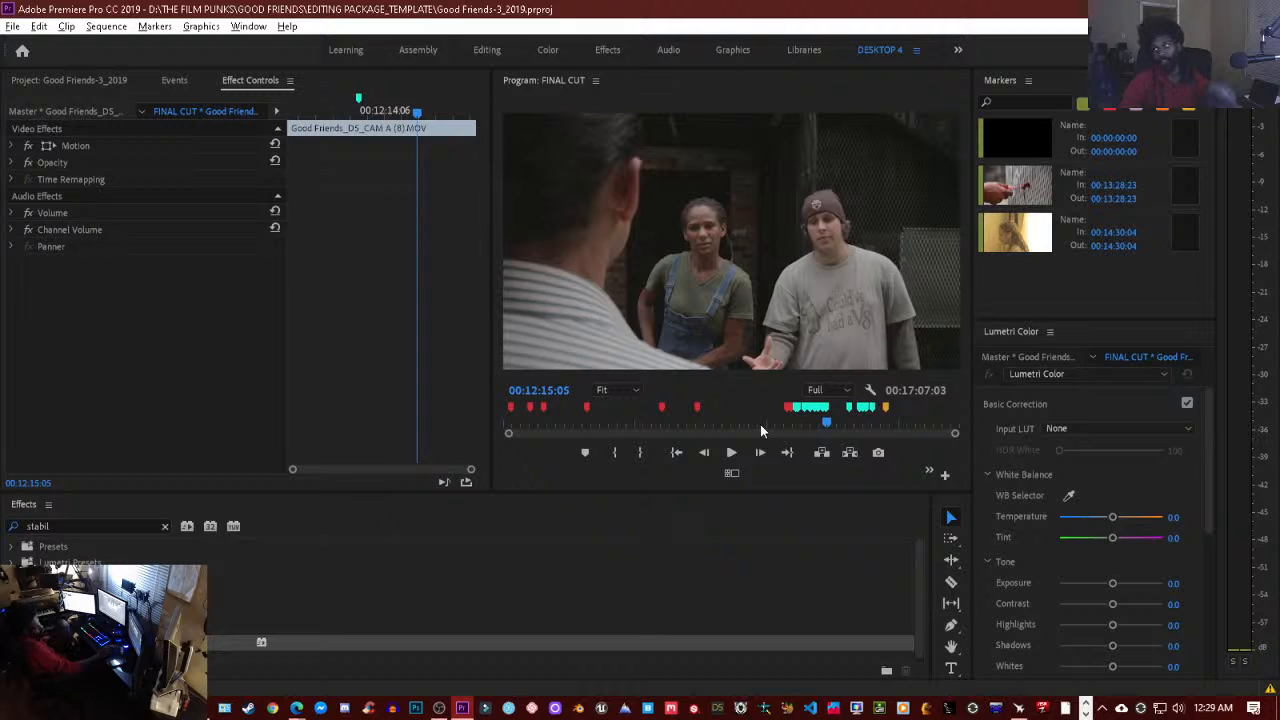
key("super+v")
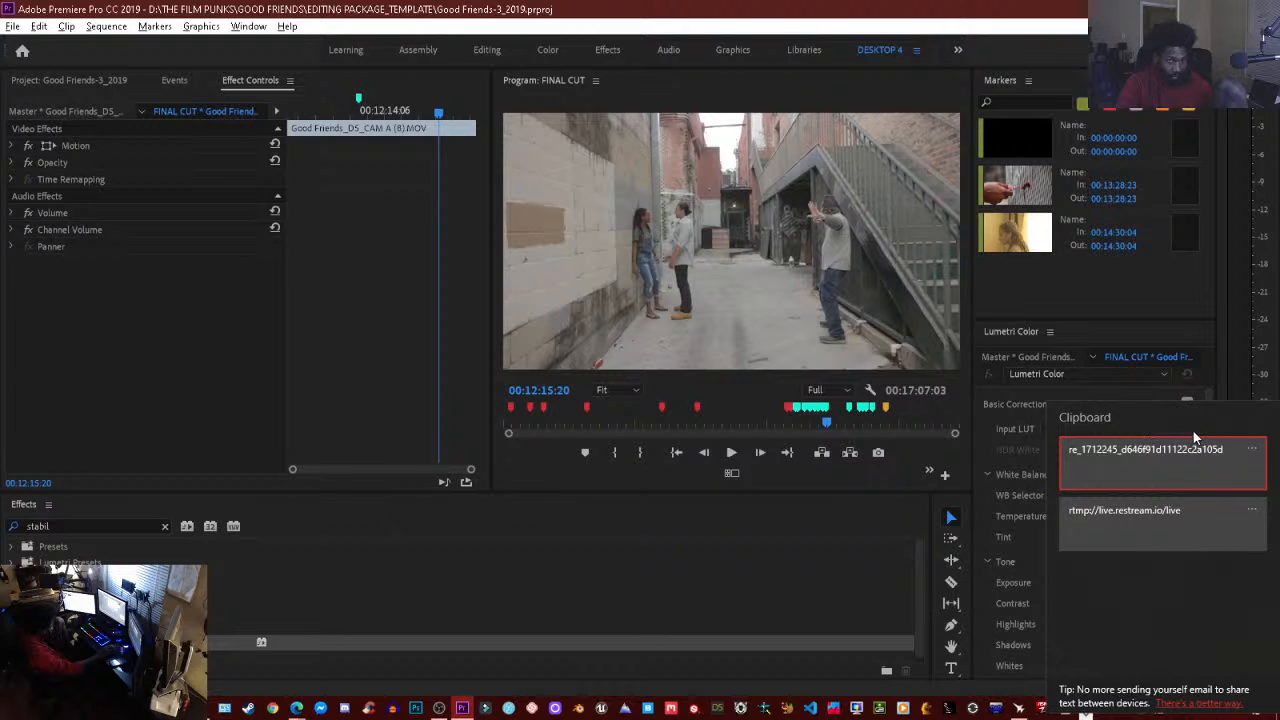
left_click(1202, 535)
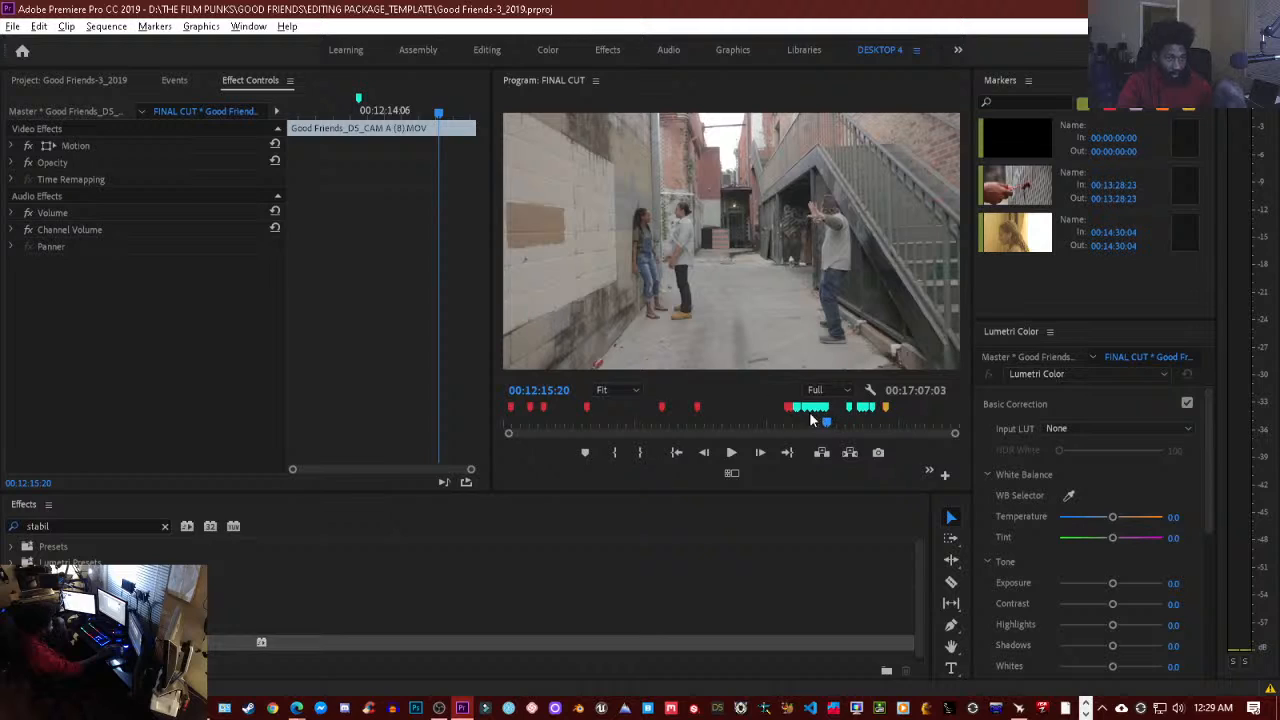
left_click(729, 455)
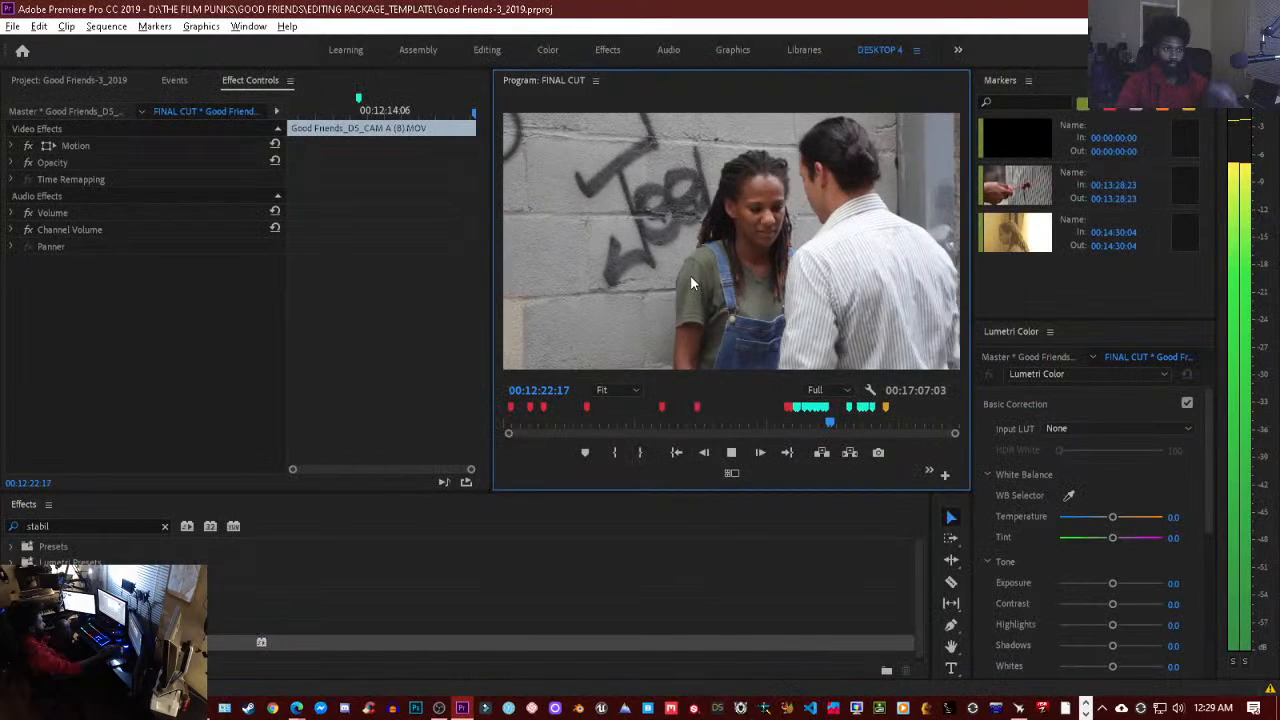
key("space")
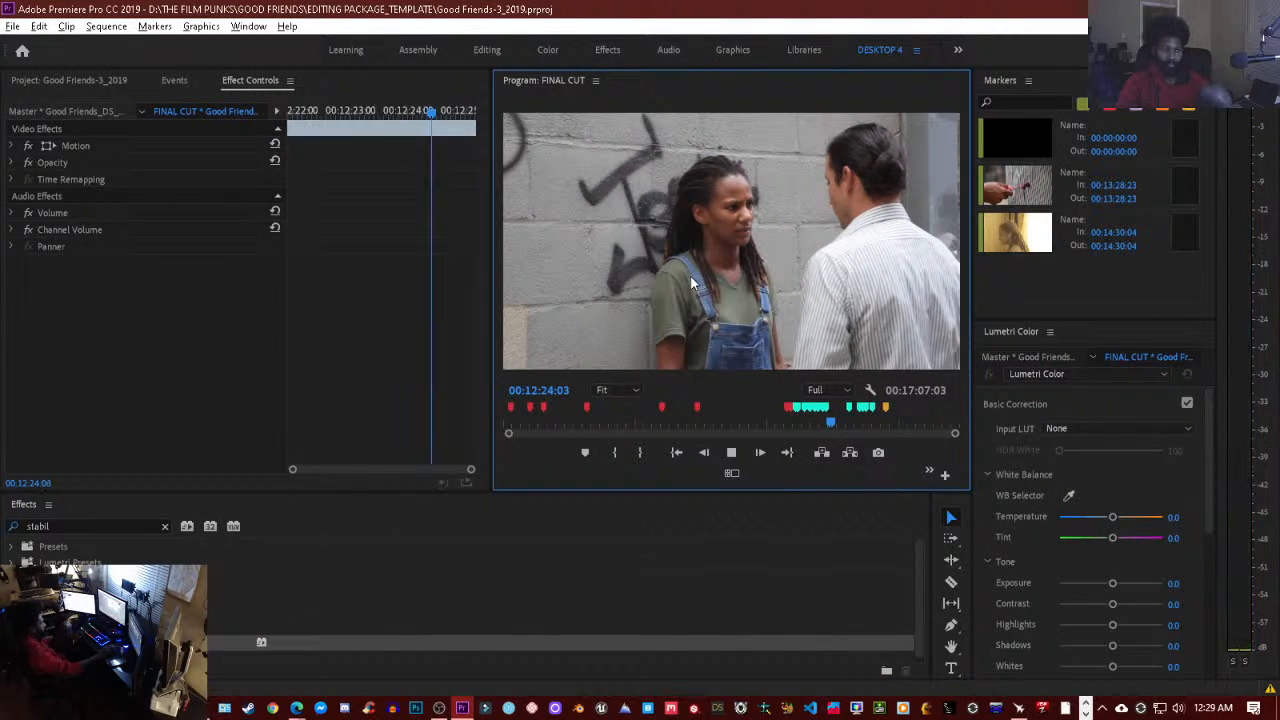
- Return to the start of the CAM B (18) clip at 00:12:21:22 and replay it through the following close-up
key("Up")
key("Up")
key("Up")
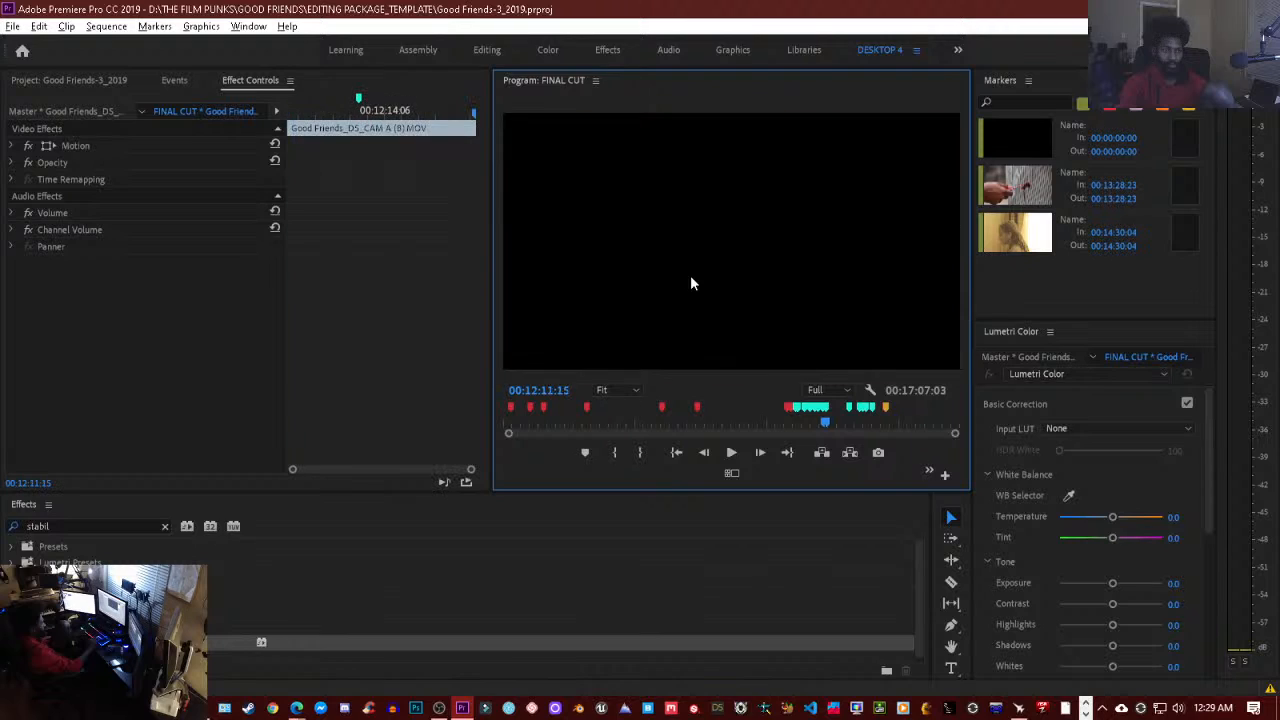
key("Down")
key("Down")
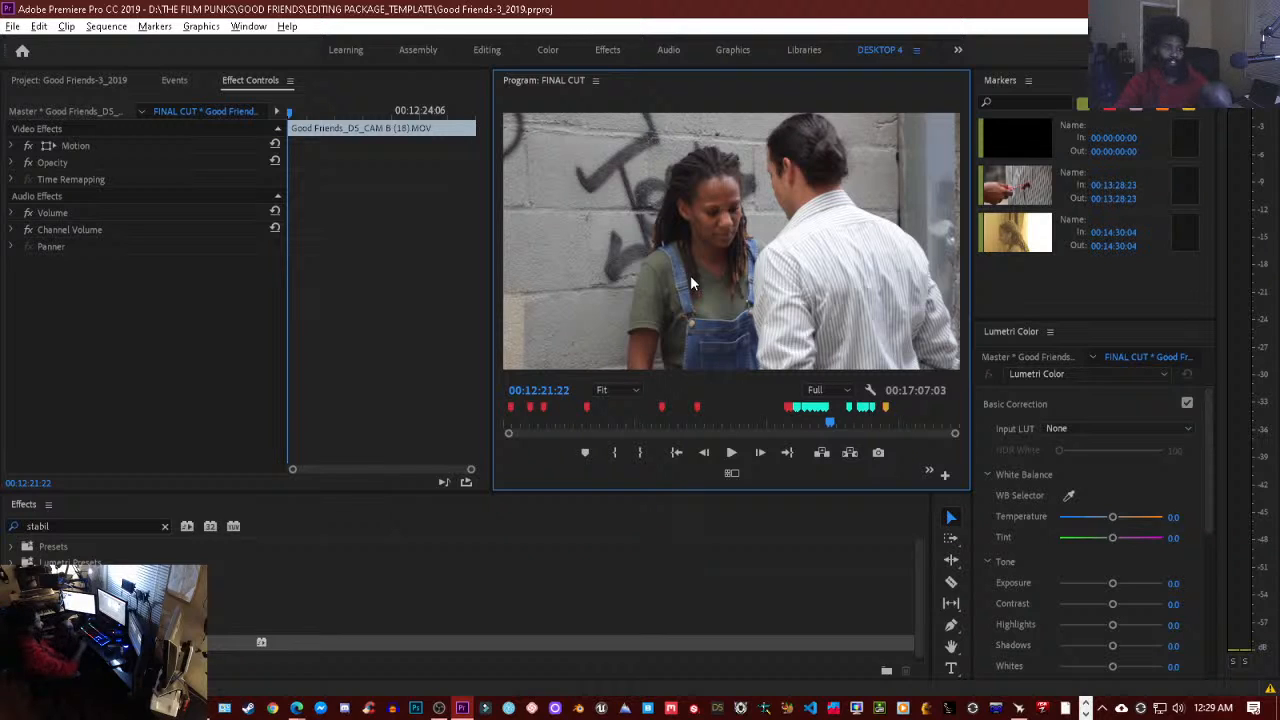
key("space")
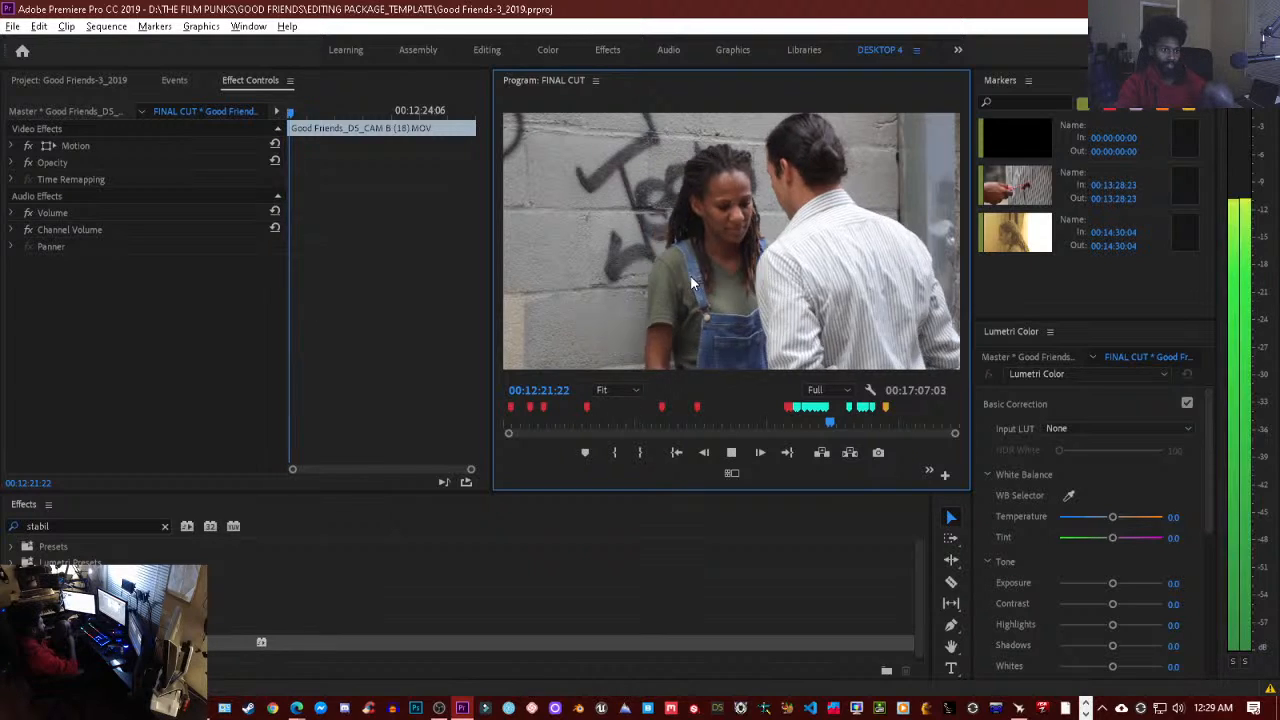
key("space")
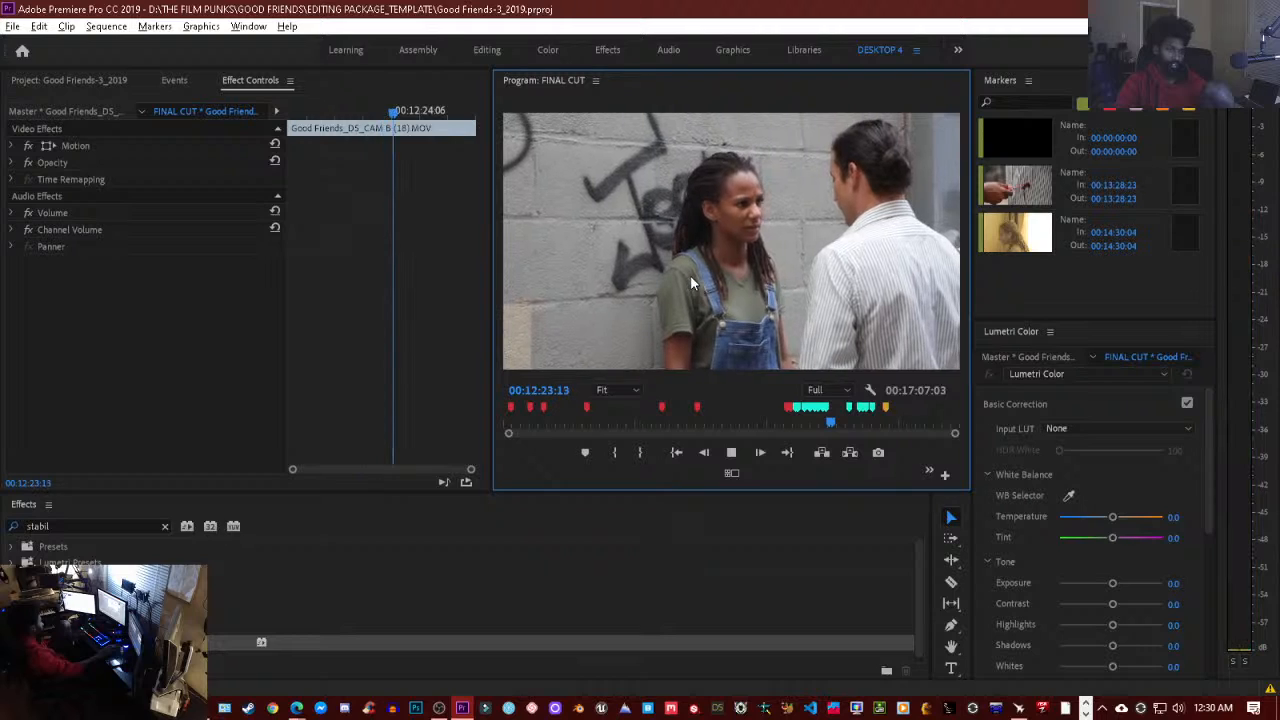
key("space")
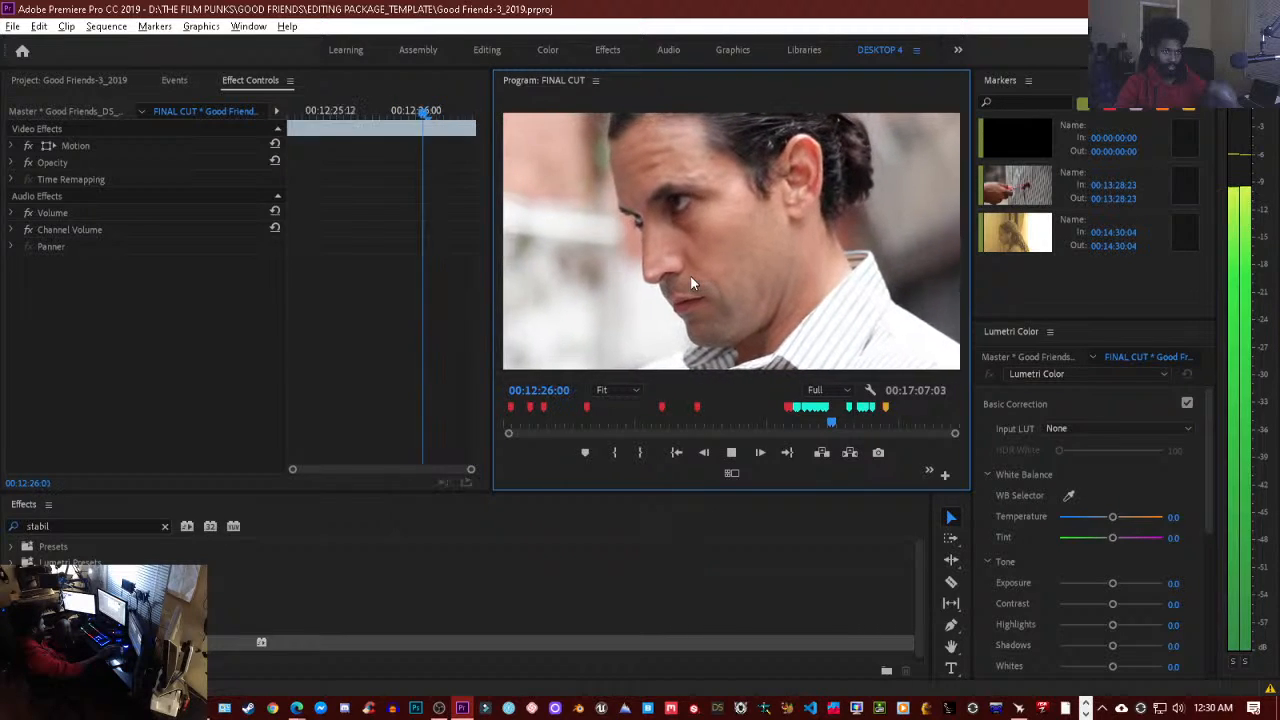
key("space")
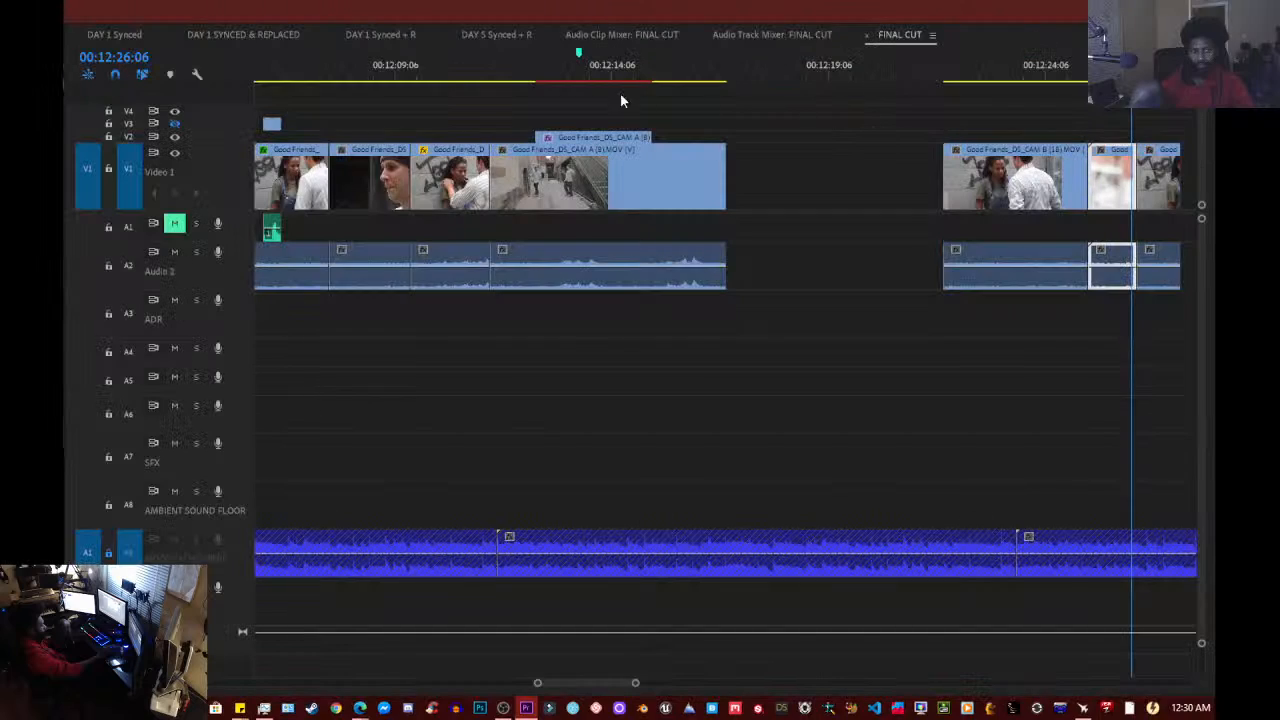
- Scrub through the wide CAM A (8) alley shot between about 00:12:11 and 00:12:14
left_click(507, 75)
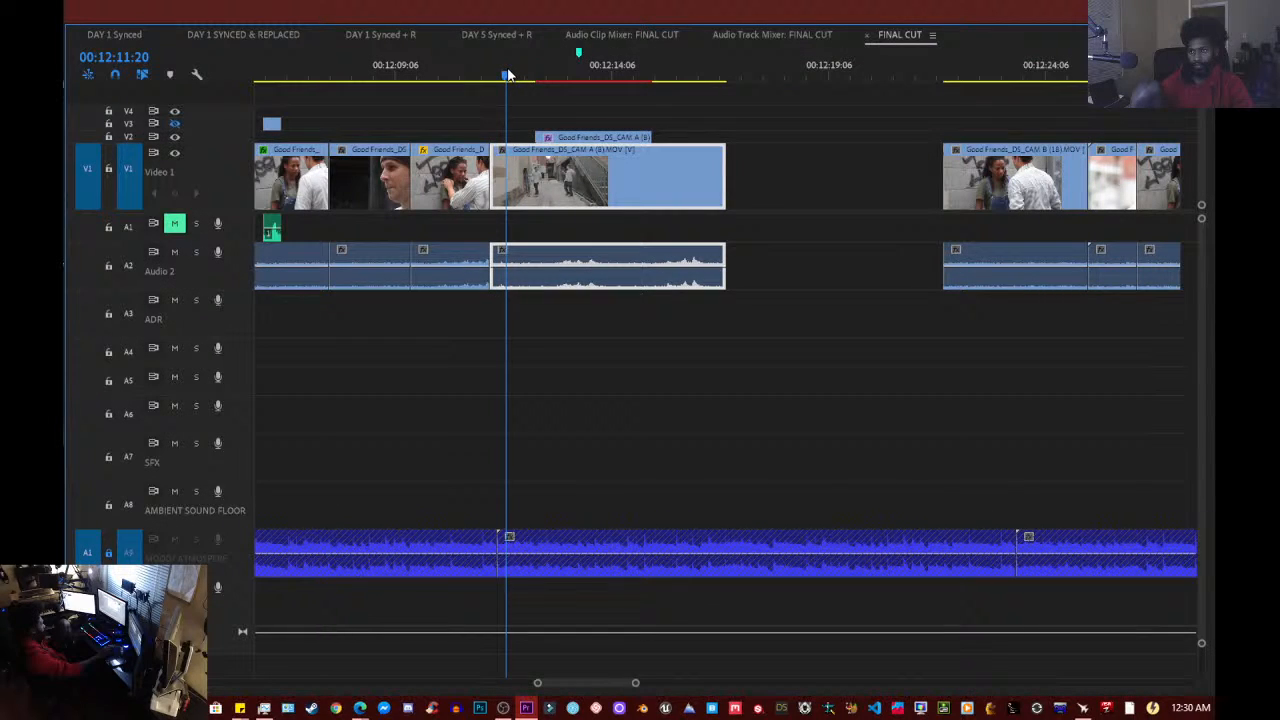
left_click_drag(508, 75, 623, 78)
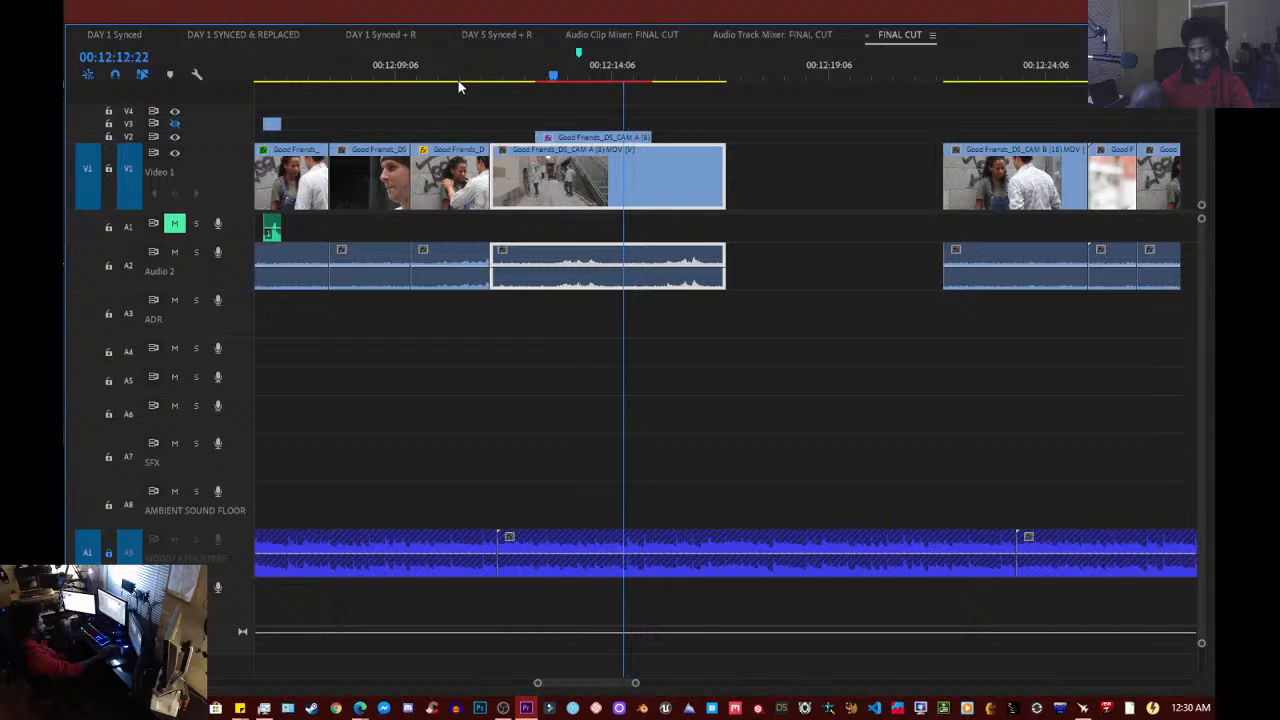
left_click_drag(459, 87, 509, 80)
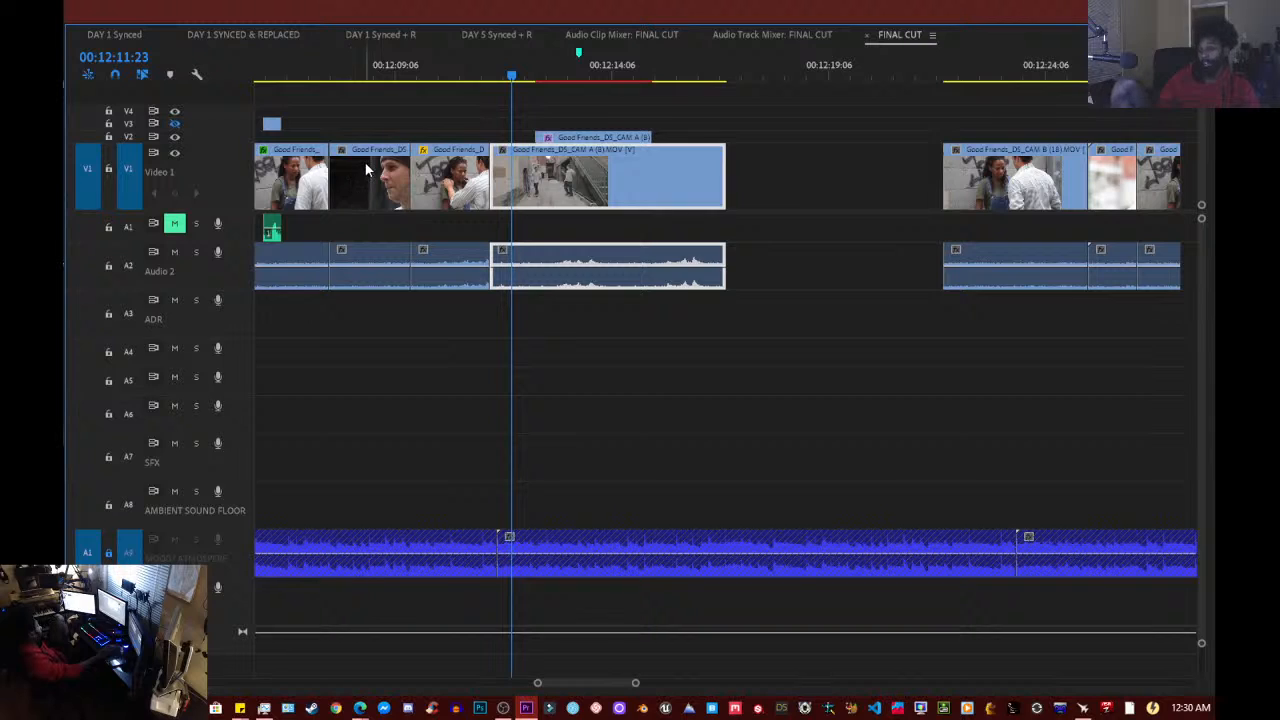
scroll(426, 97, "up", 5)
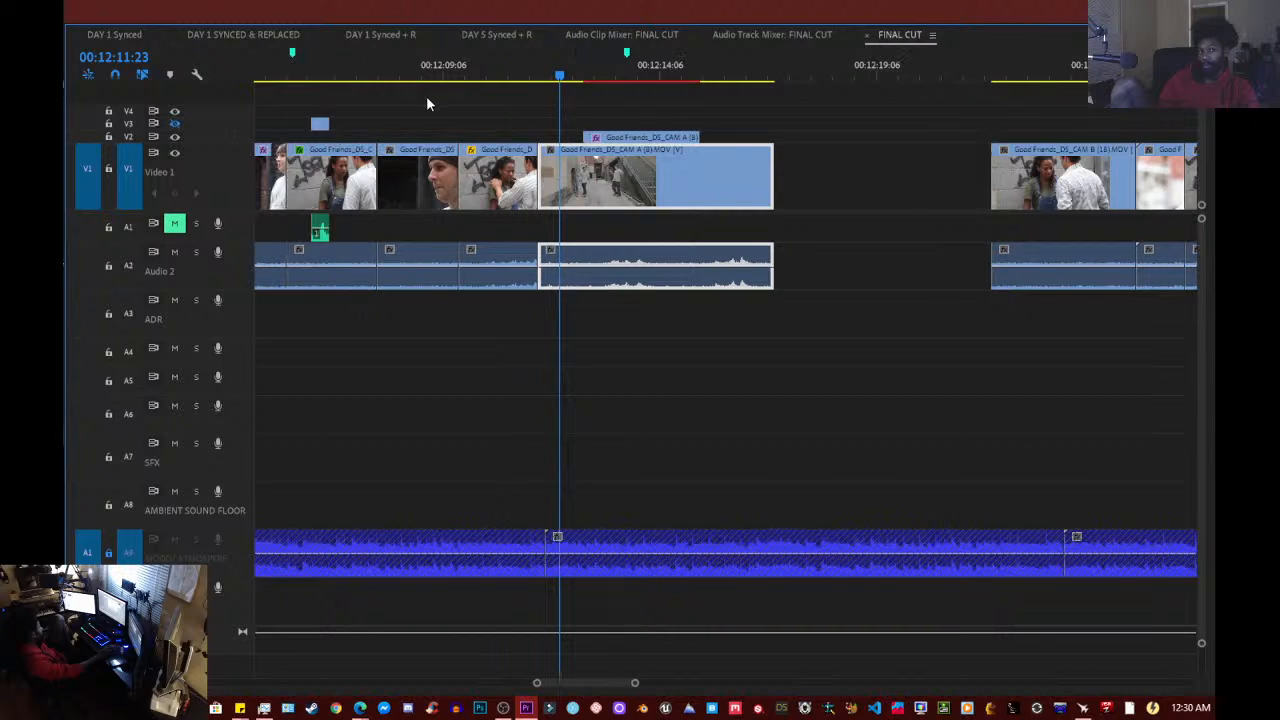
scroll(425, 98, "up", 1)
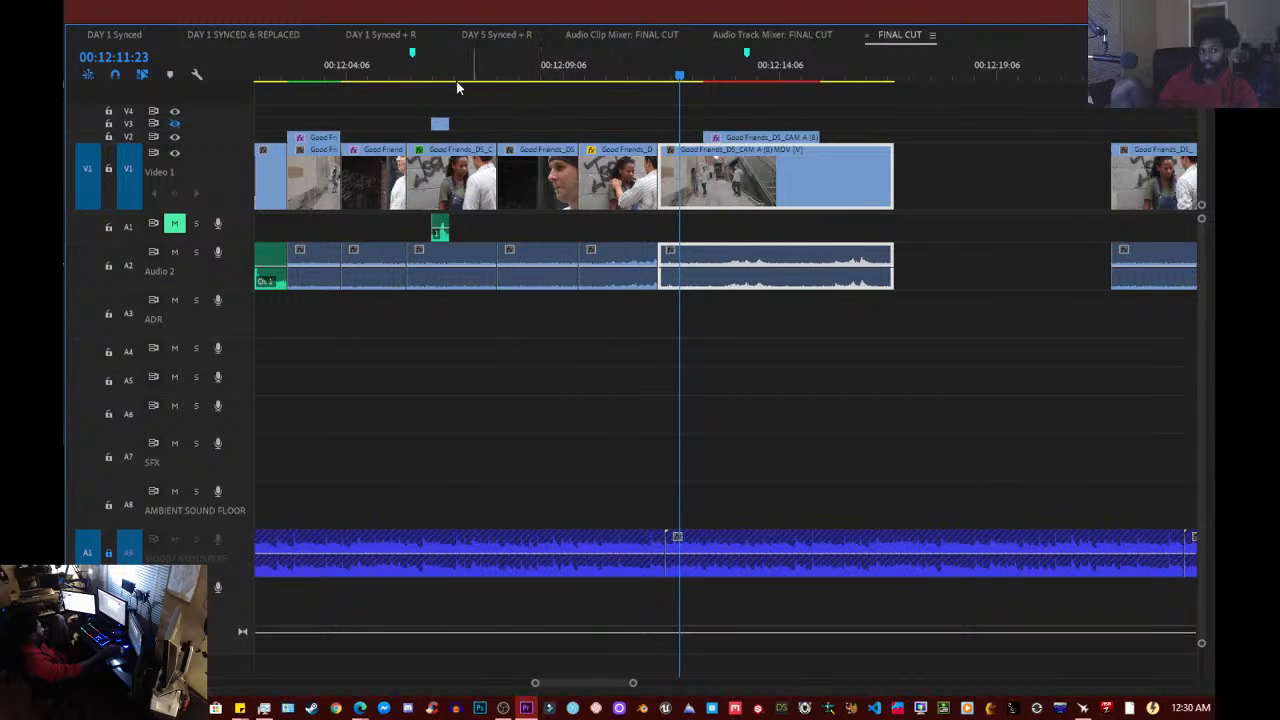
- Play the alley scene in short passes from 00:12:03:13 into the wide CAM A (8) shot to check its continuity
left_click_drag(355, 77, 318, 80)
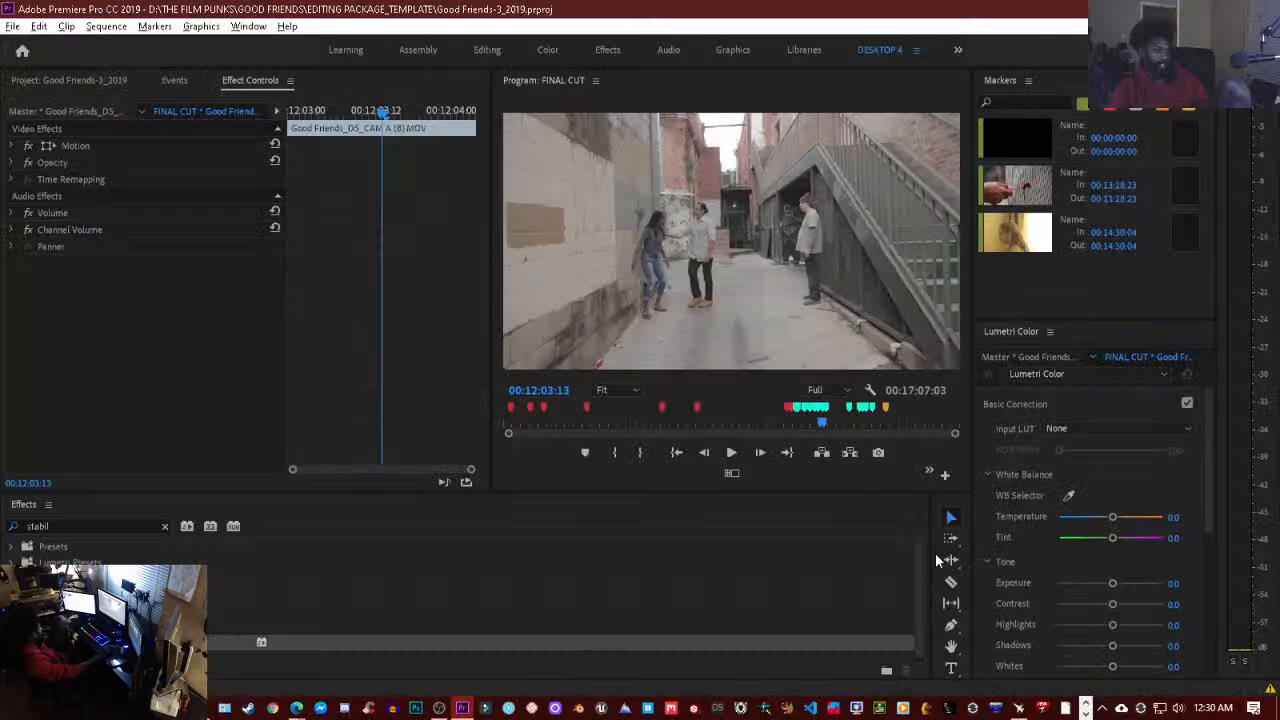
left_click(733, 451)
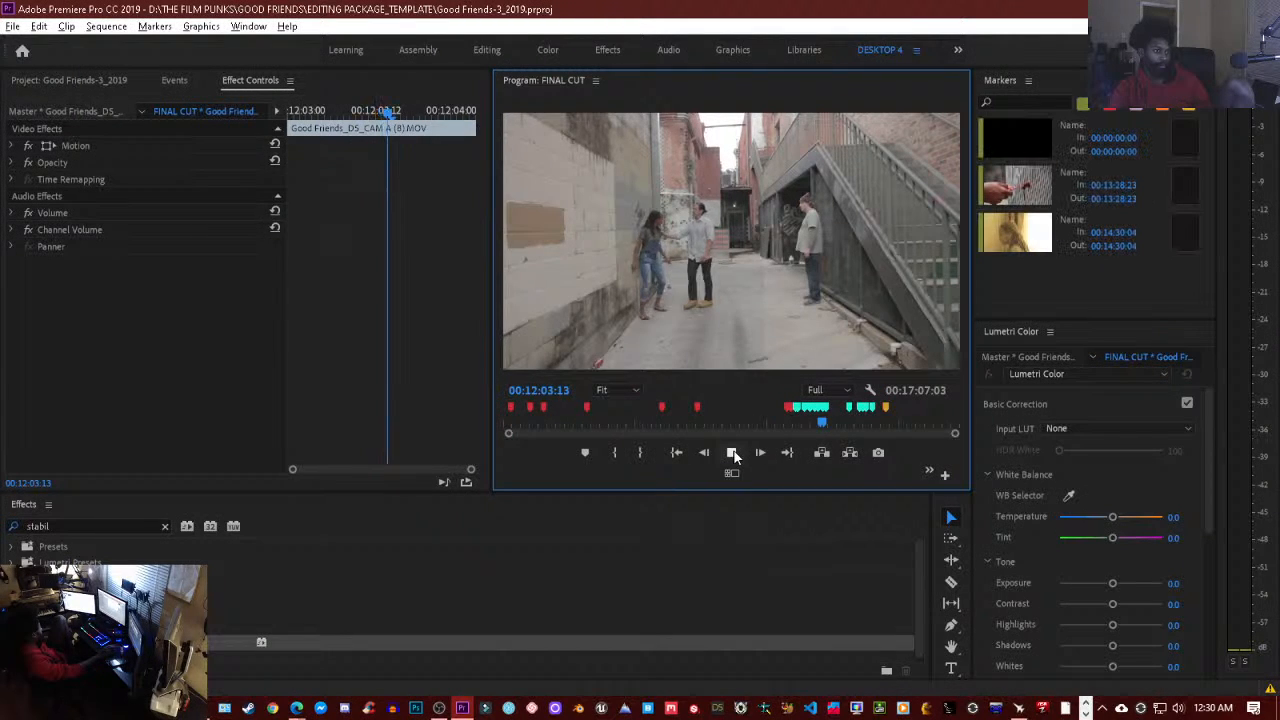
left_click(733, 453)
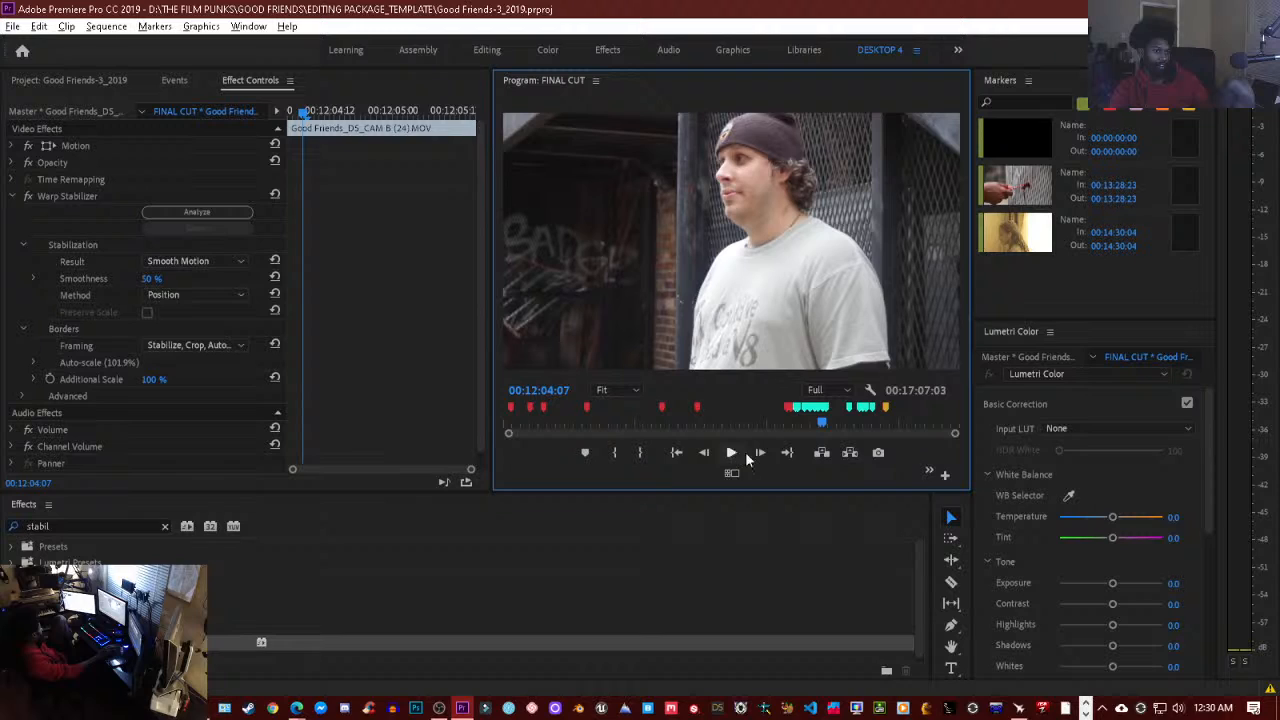
left_click(733, 453)
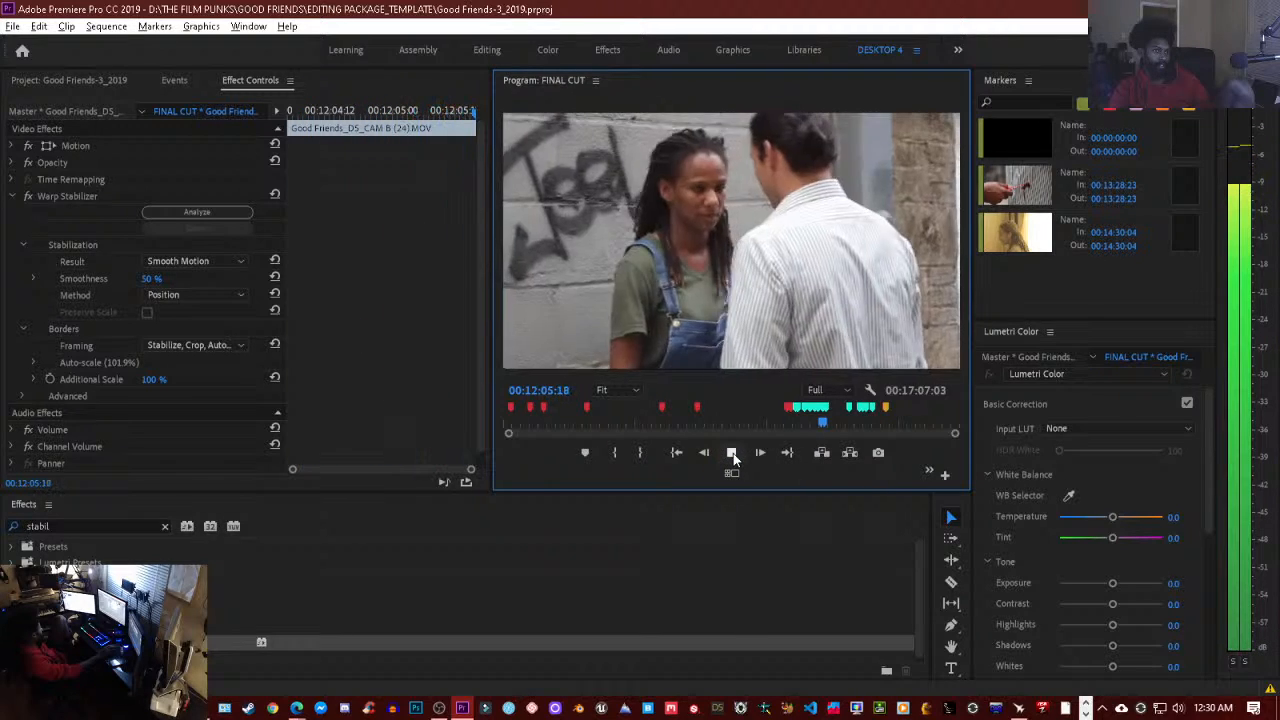
left_click(733, 453)
left_click(733, 453)
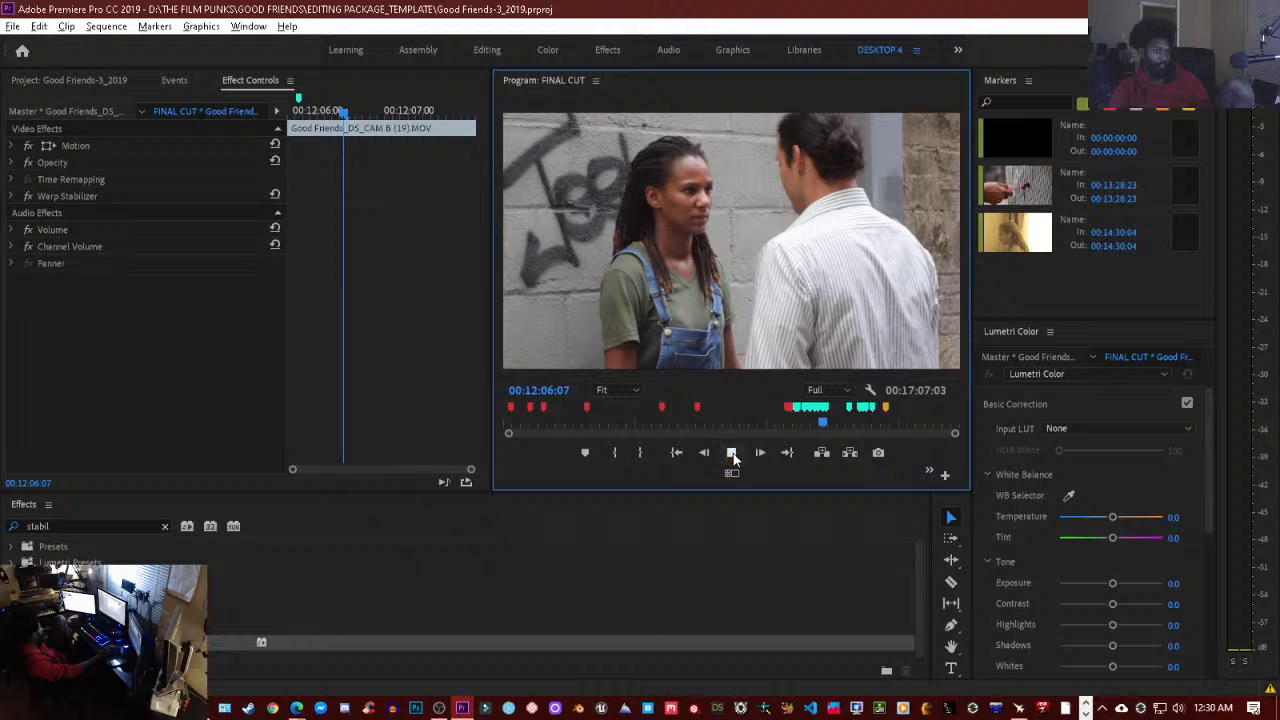
left_click(733, 453)
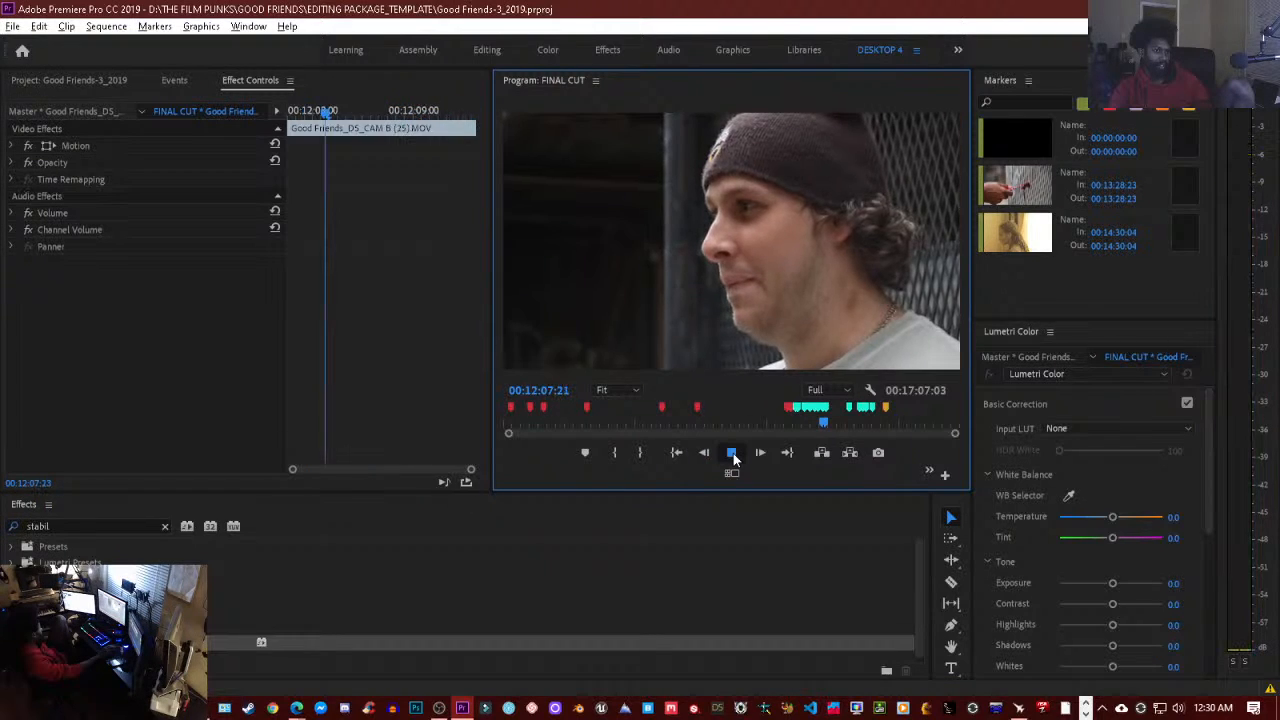
left_click(733, 453)
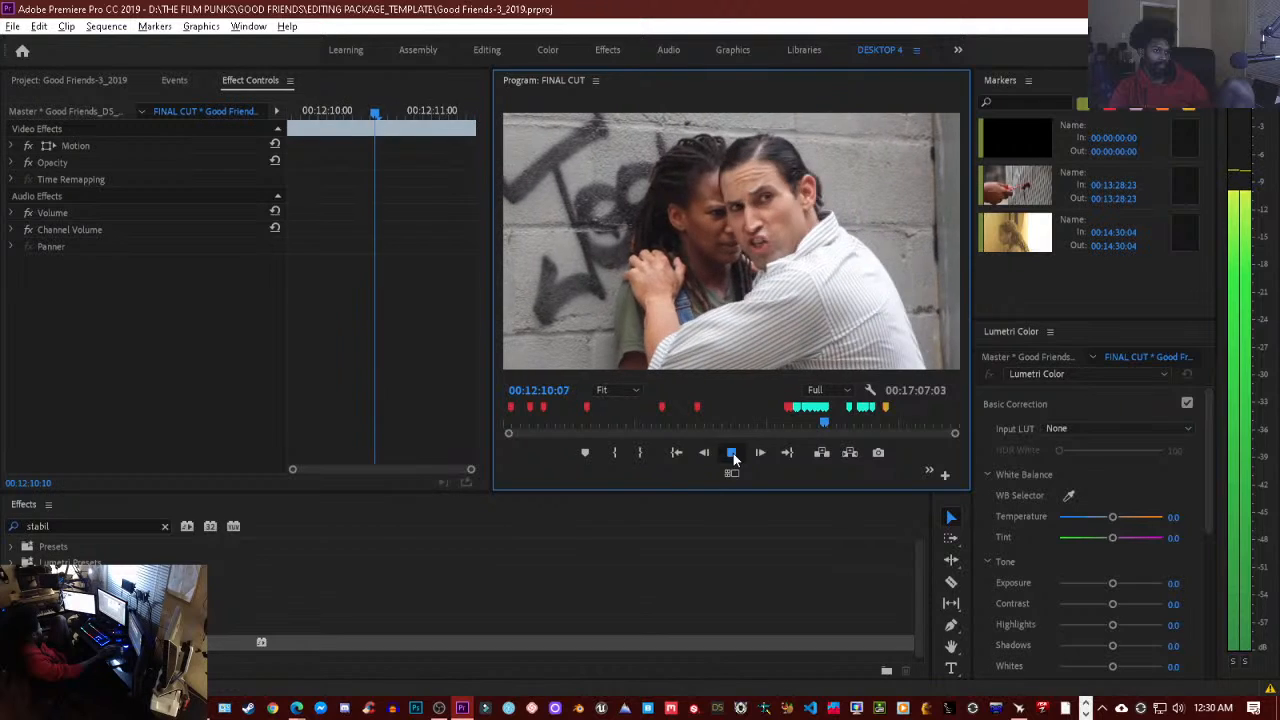
left_click(733, 453)
left_click(733, 453)
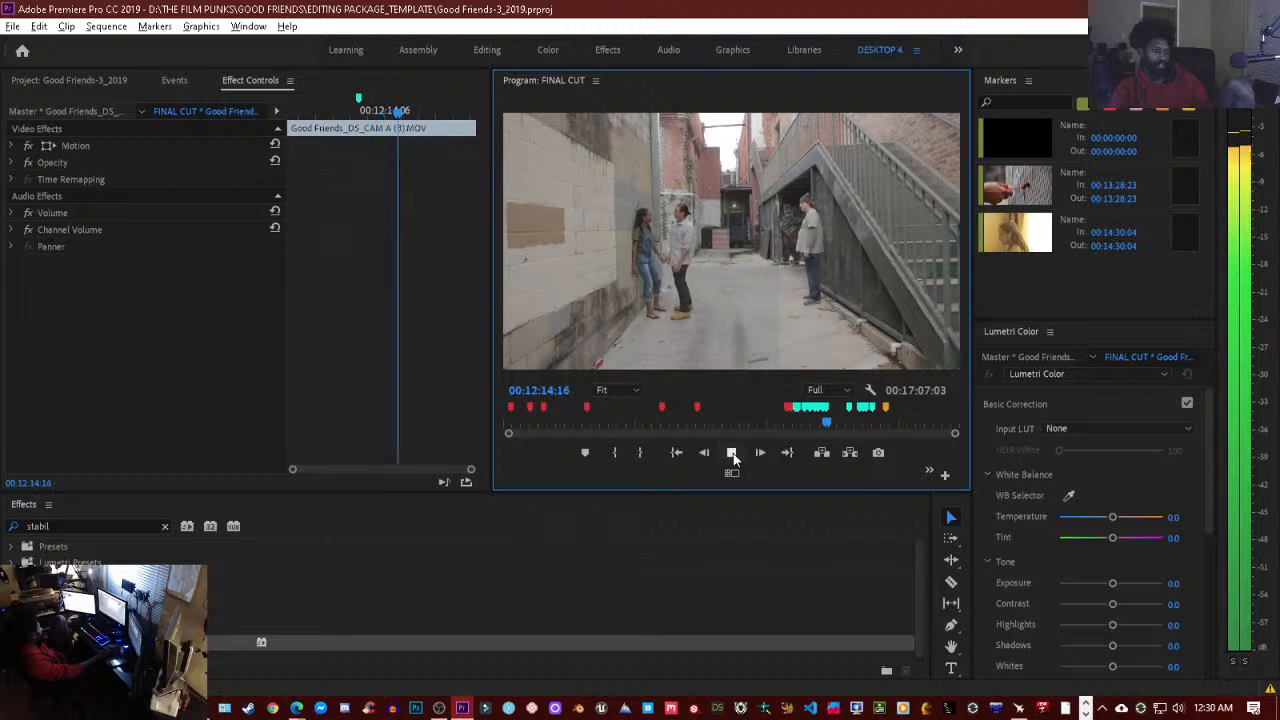
left_click(733, 453)
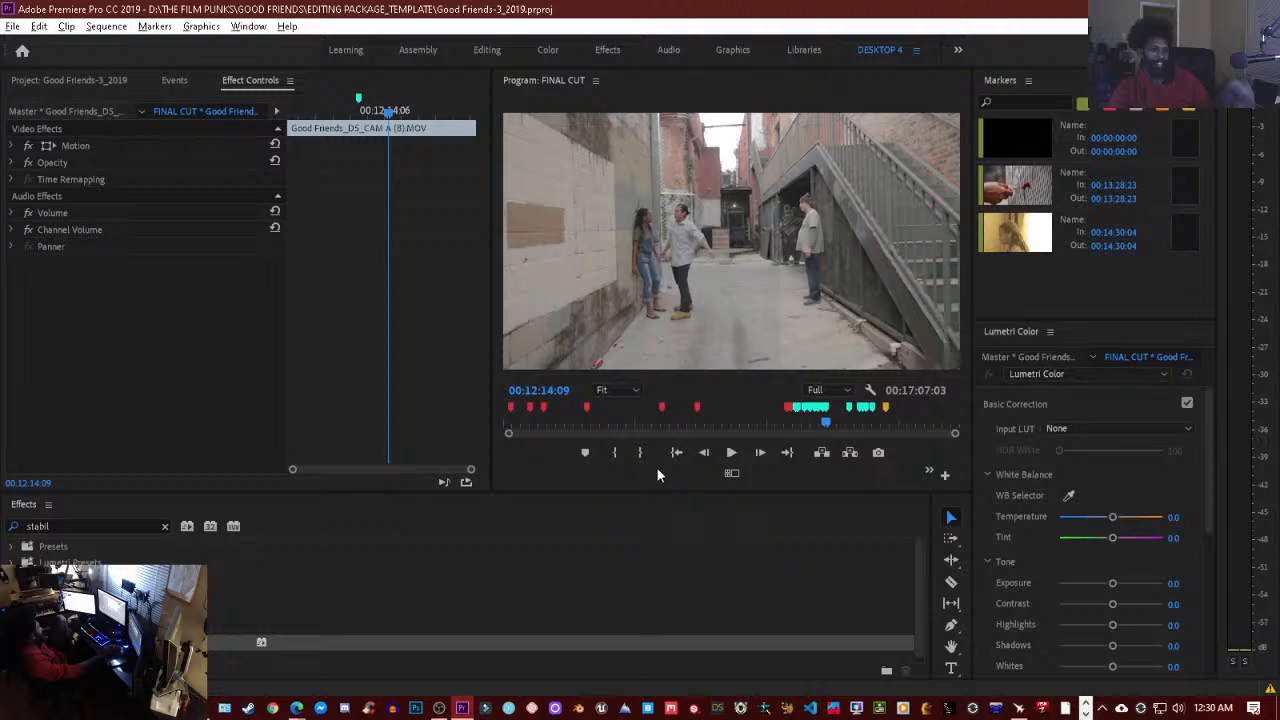
- Play the rest of the wide CAM A (8) alley shot from 00:12:14:09 to the gap after it
left_click(731, 453)
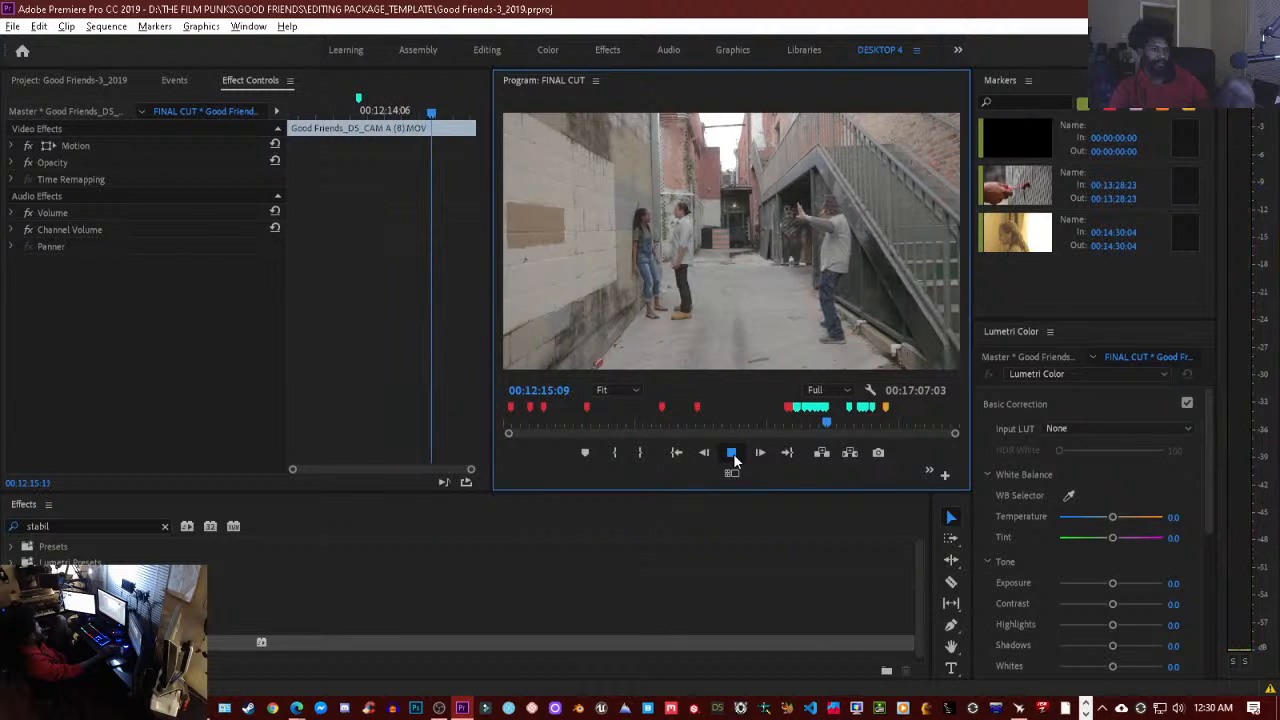
left_click(731, 453)
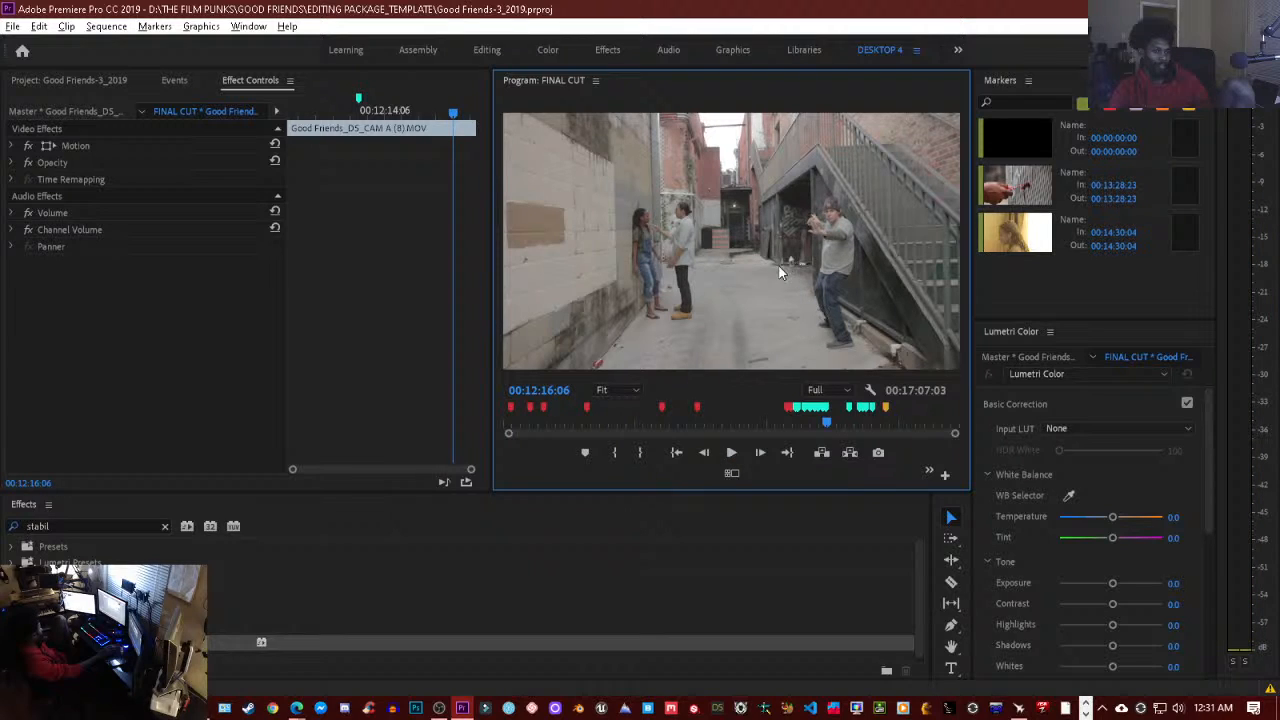
left_click(731, 453)
left_click(731, 453)
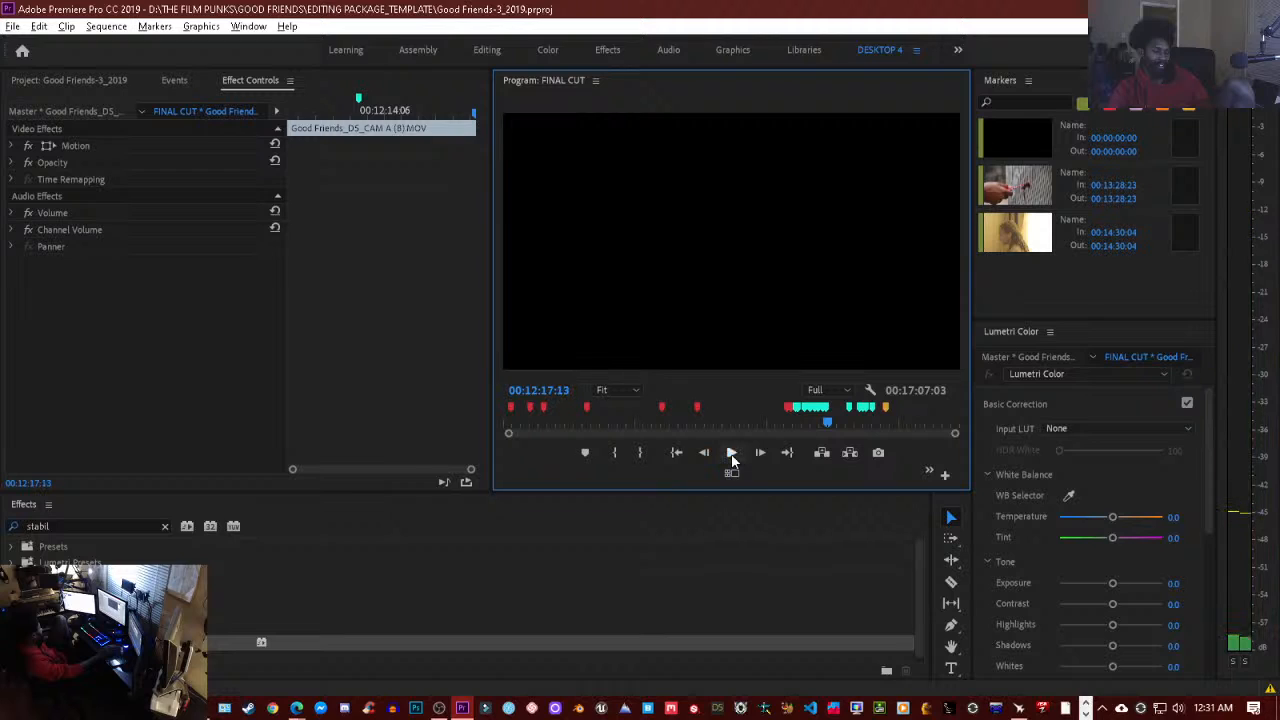
- Disable the CAM A (8) overlay clip above the wide alley shot and play the underlying performance from 00:12:13:17
left_click(755, 70)
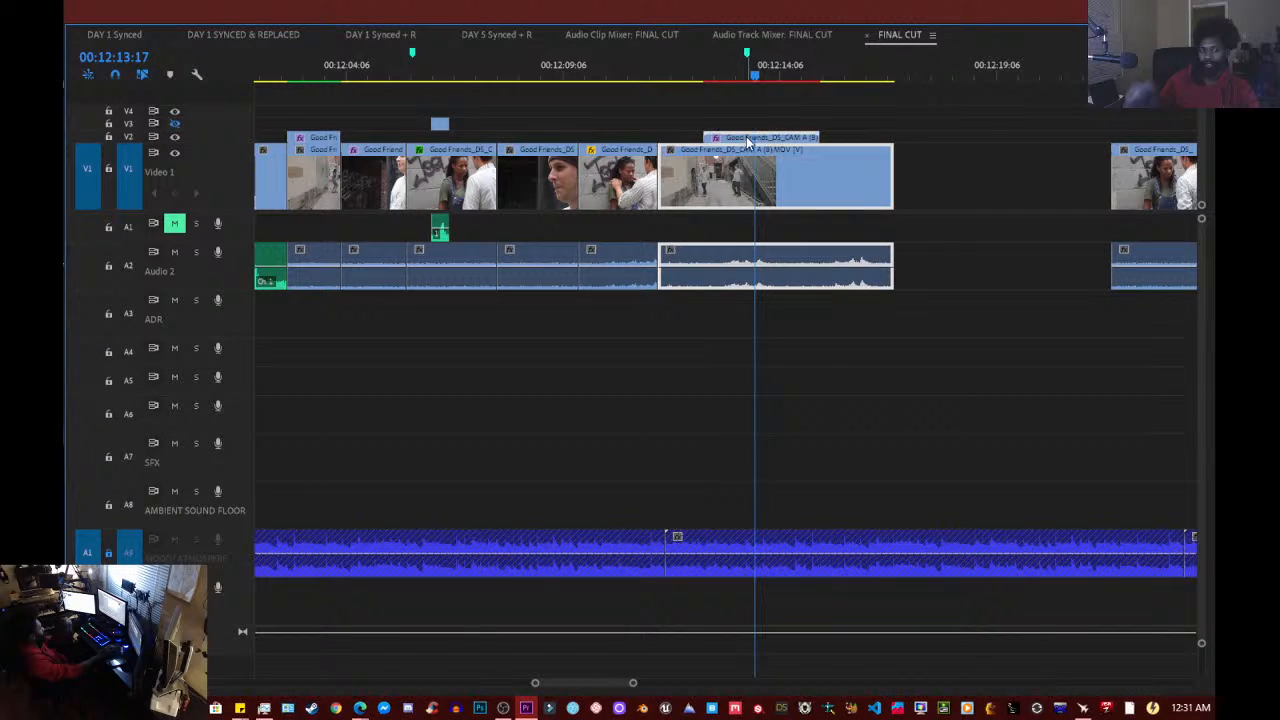
left_click_drag(747, 142, 741, 139)
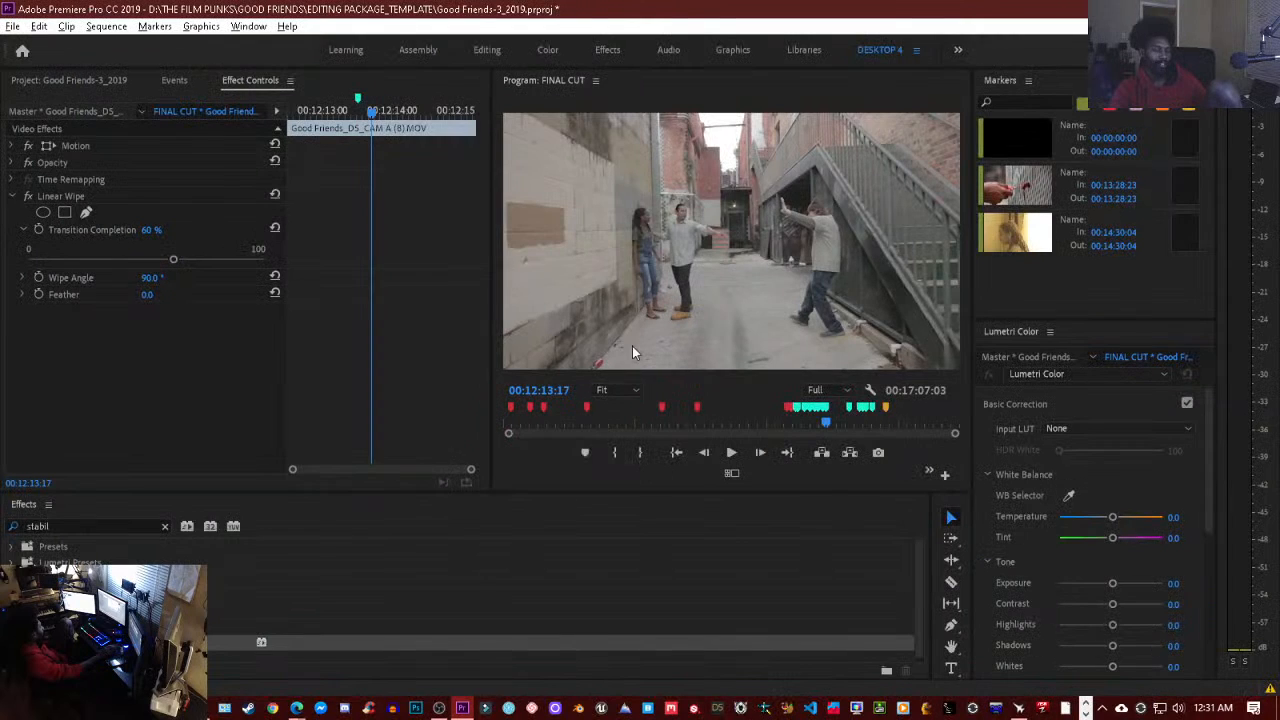
left_click(732, 453)
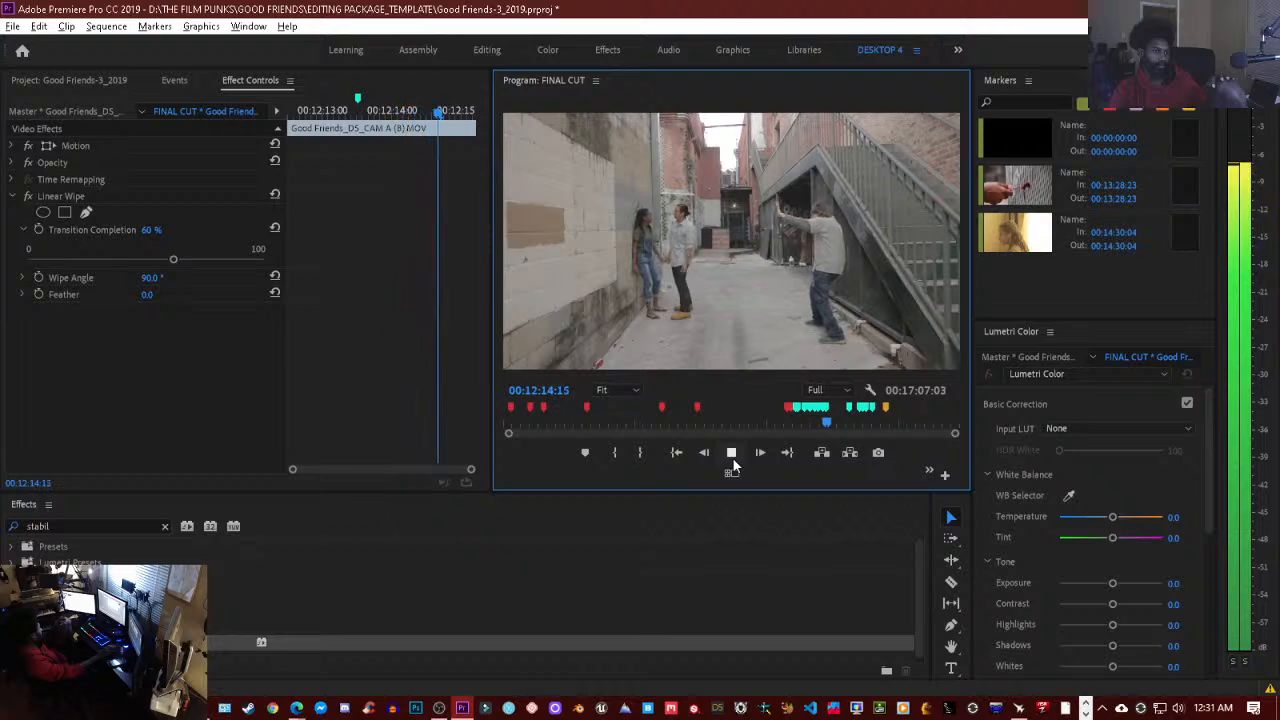
left_click(733, 459)
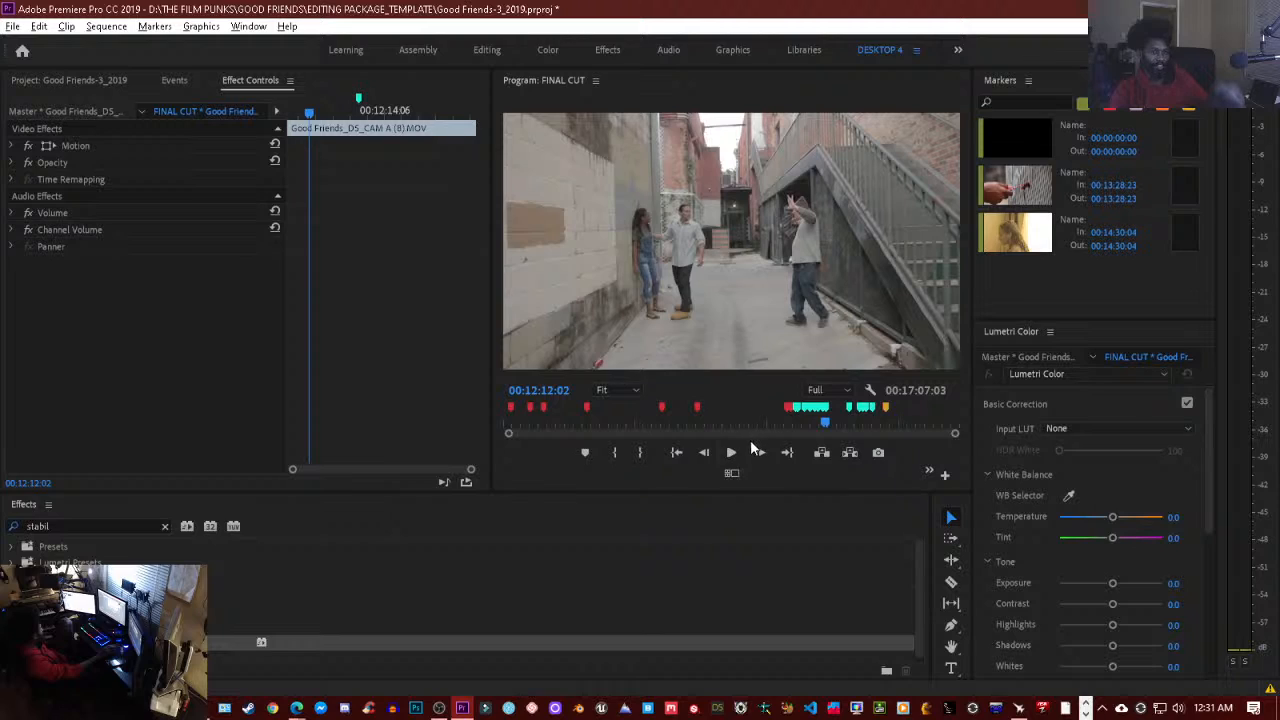
- Play the alley scene in short passes from about 00:12:00 through the wide CAM A (8) shot and into the gap
left_click_drag(825, 430, 819, 424)
left_click(731, 454)
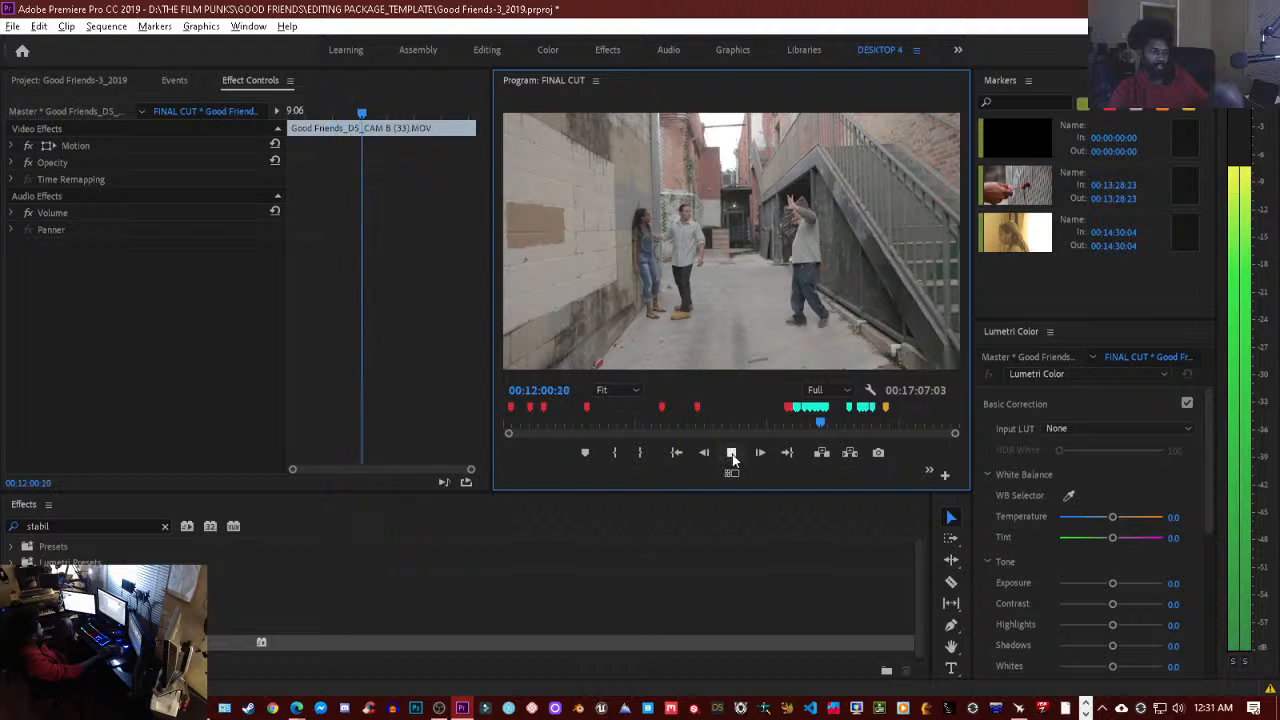
left_click(731, 454)
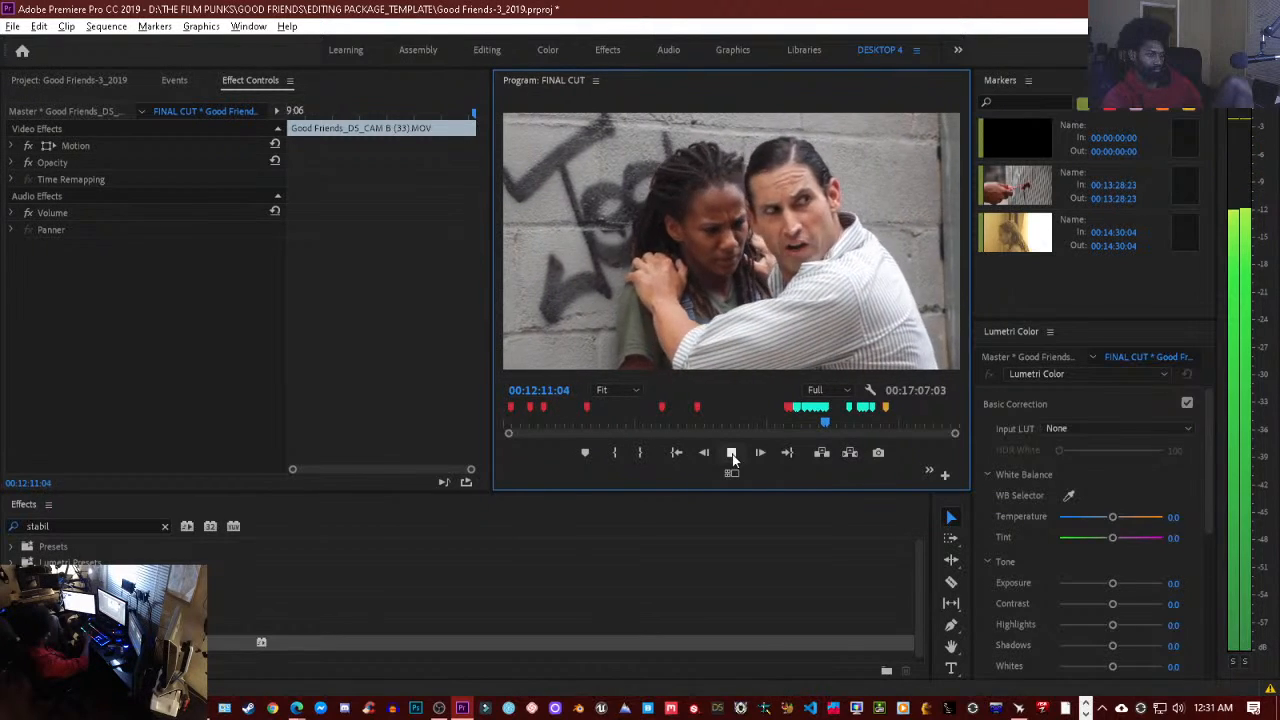
left_click(732, 454)
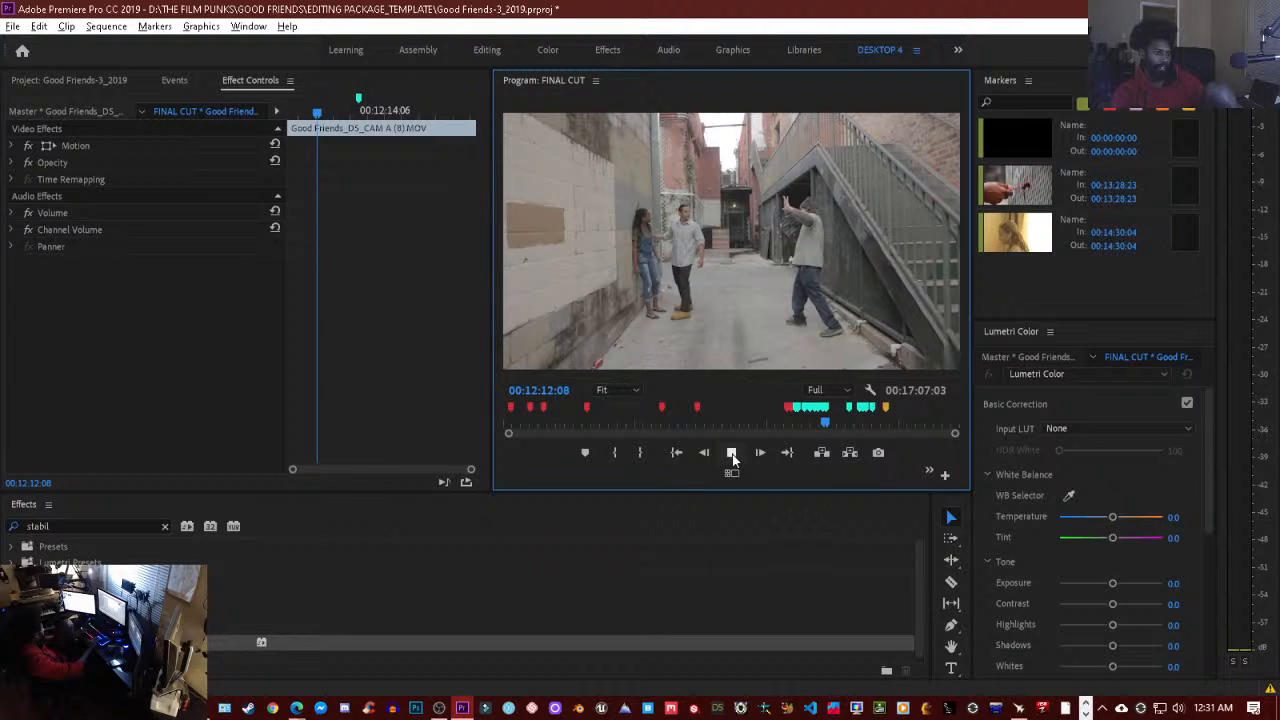
left_click(732, 454)
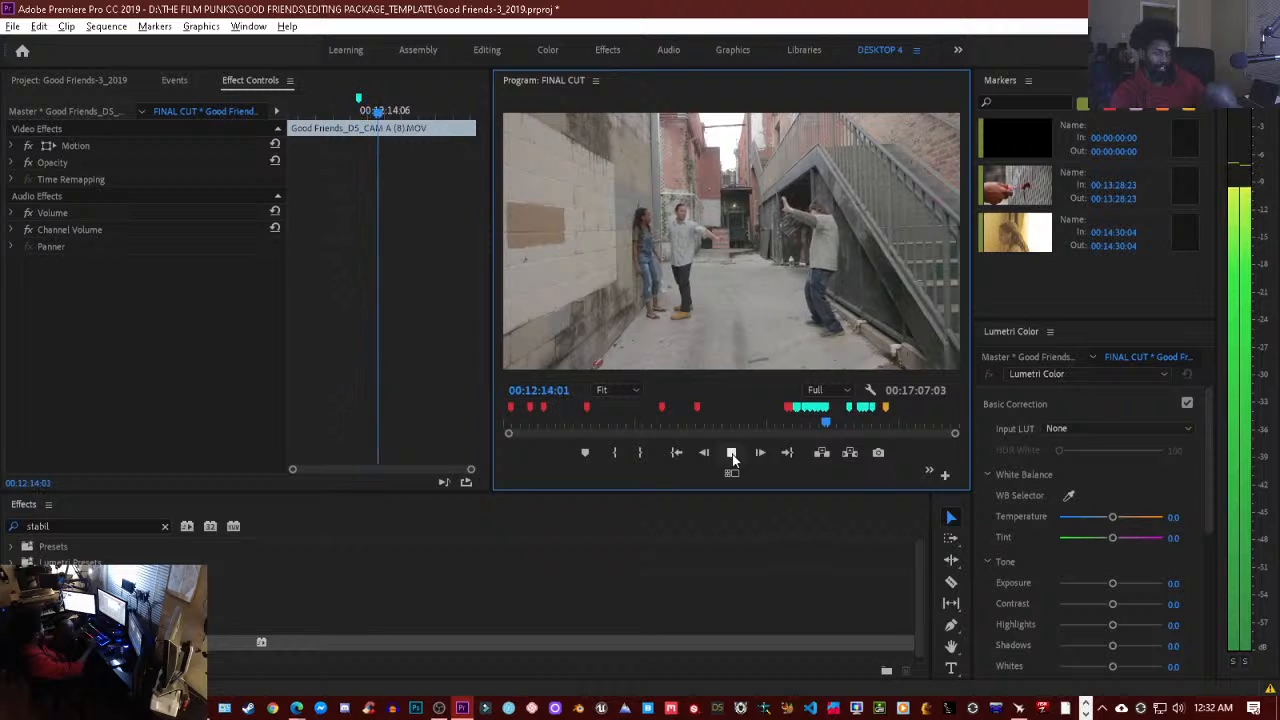
left_click(732, 454)
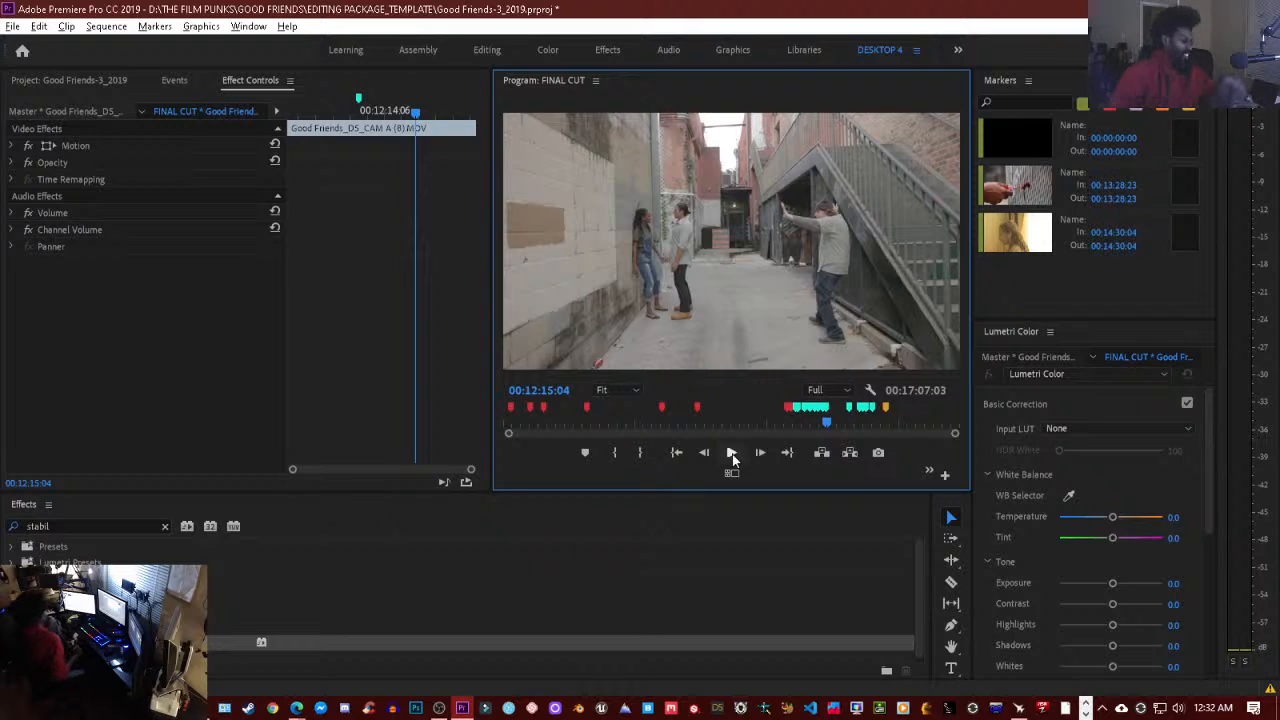
left_click(732, 454)
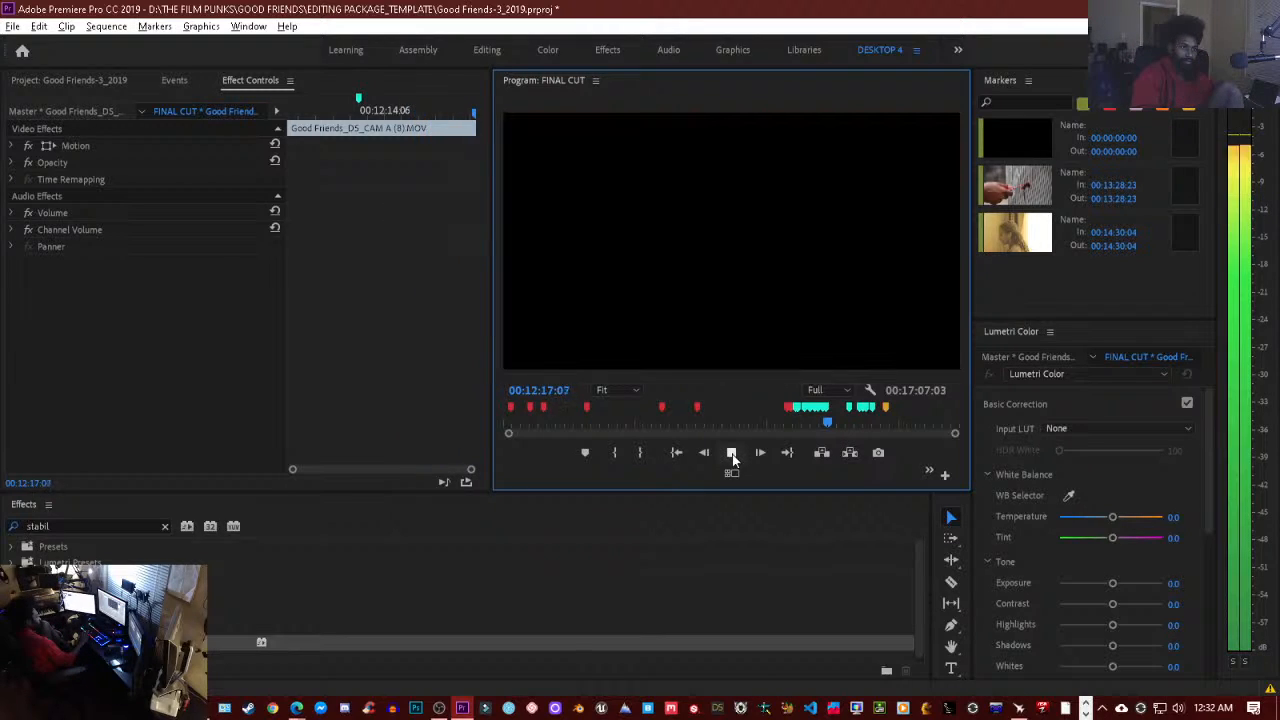
left_click(732, 454)
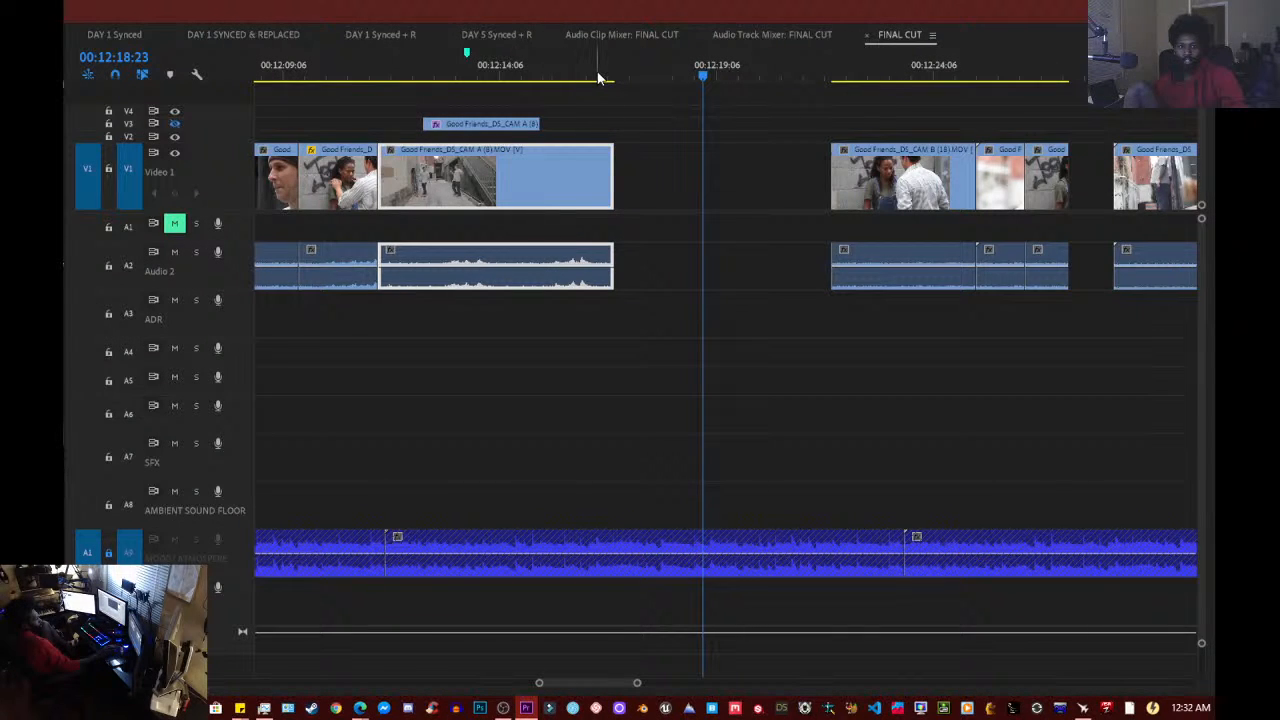
- Return to the wide shot at 00:12:15:14, and briefly play the earlier alley dialogue from 00:11:58:02
left_click_drag(598, 78, 558, 78)
key("grave")
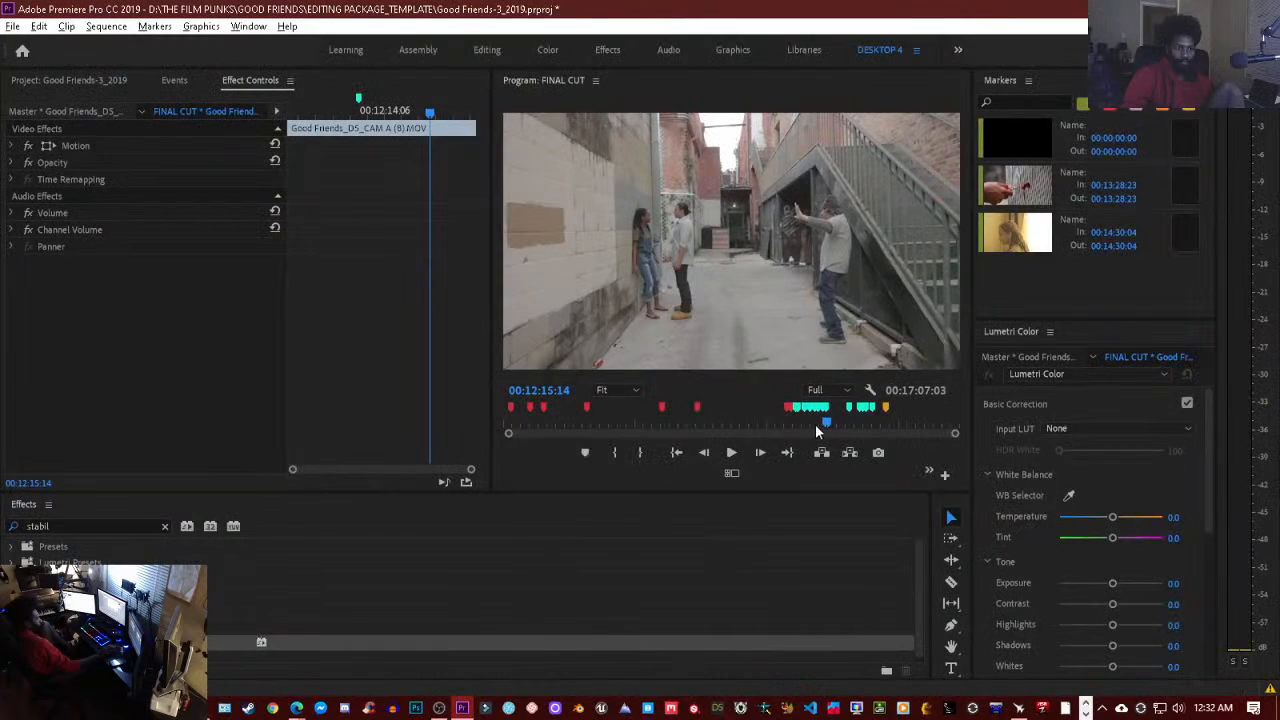
left_click_drag(822, 424, 818, 424)
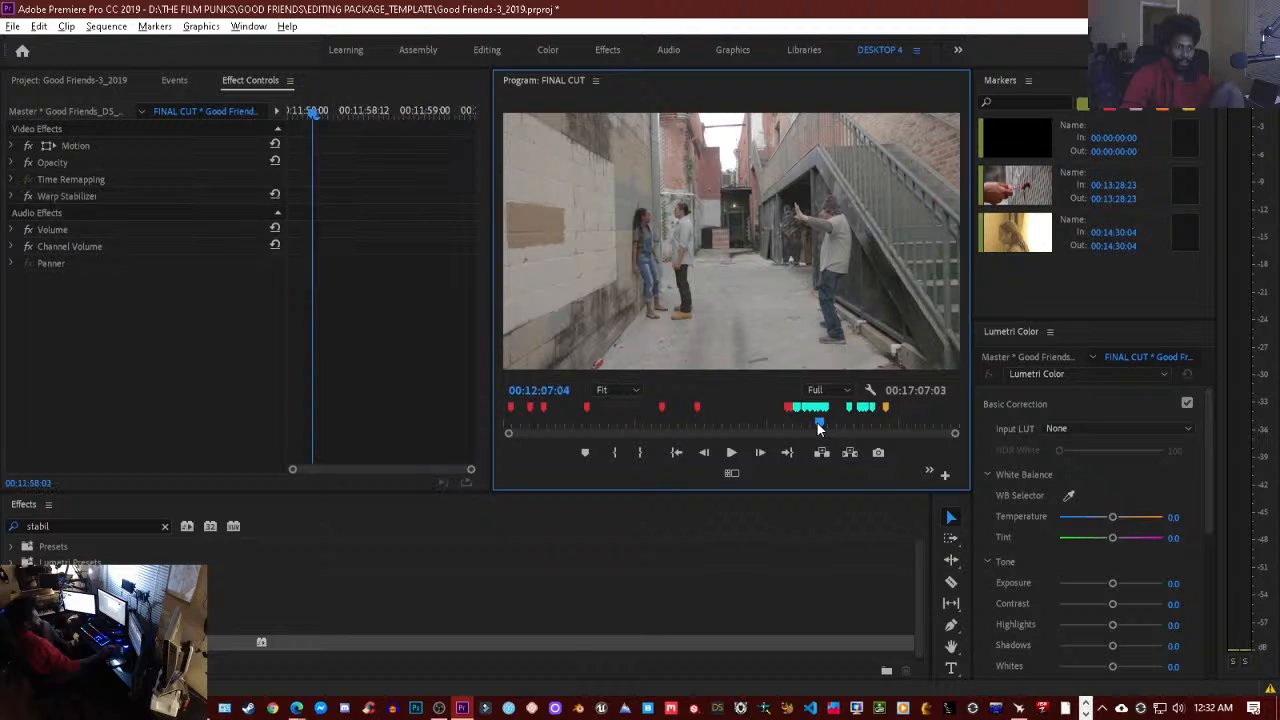
key("space")
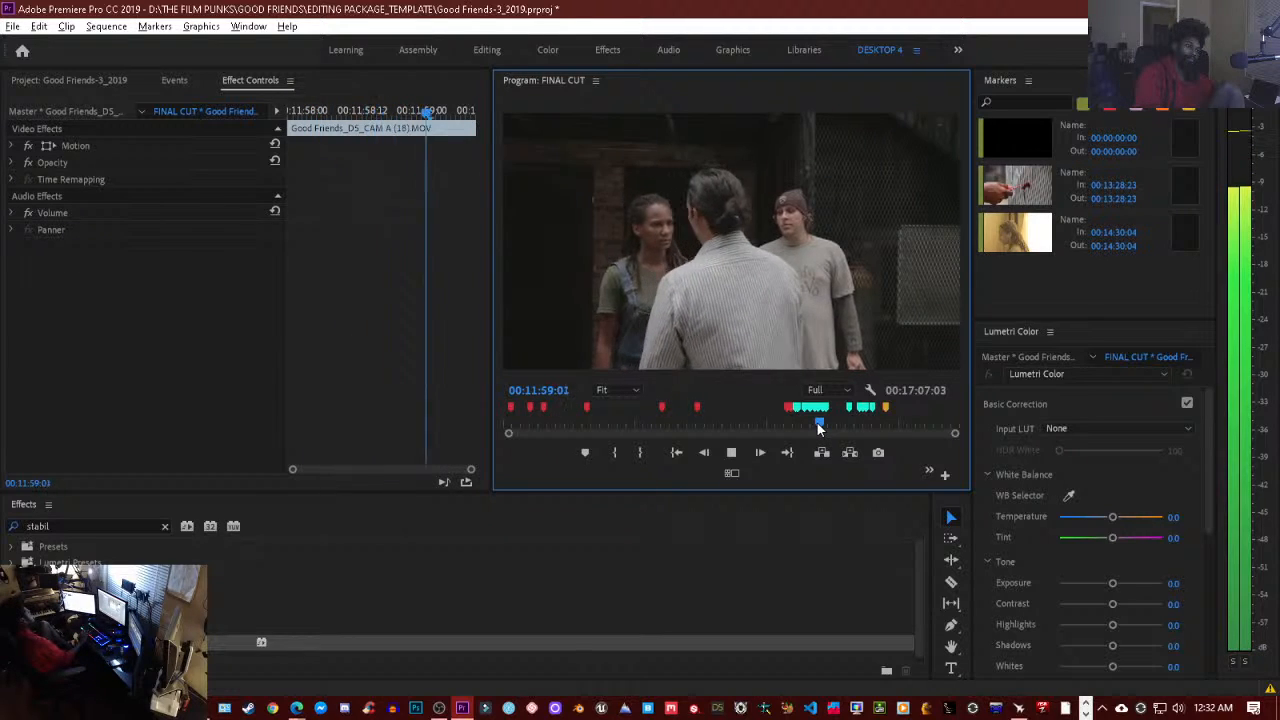
key("space")
- Skip ahead to the edit at 00:12:02:22 and play the scene through the wide alley shot, pausing at 00:12:15:00
key("Down")
key("Down")
key("Down")
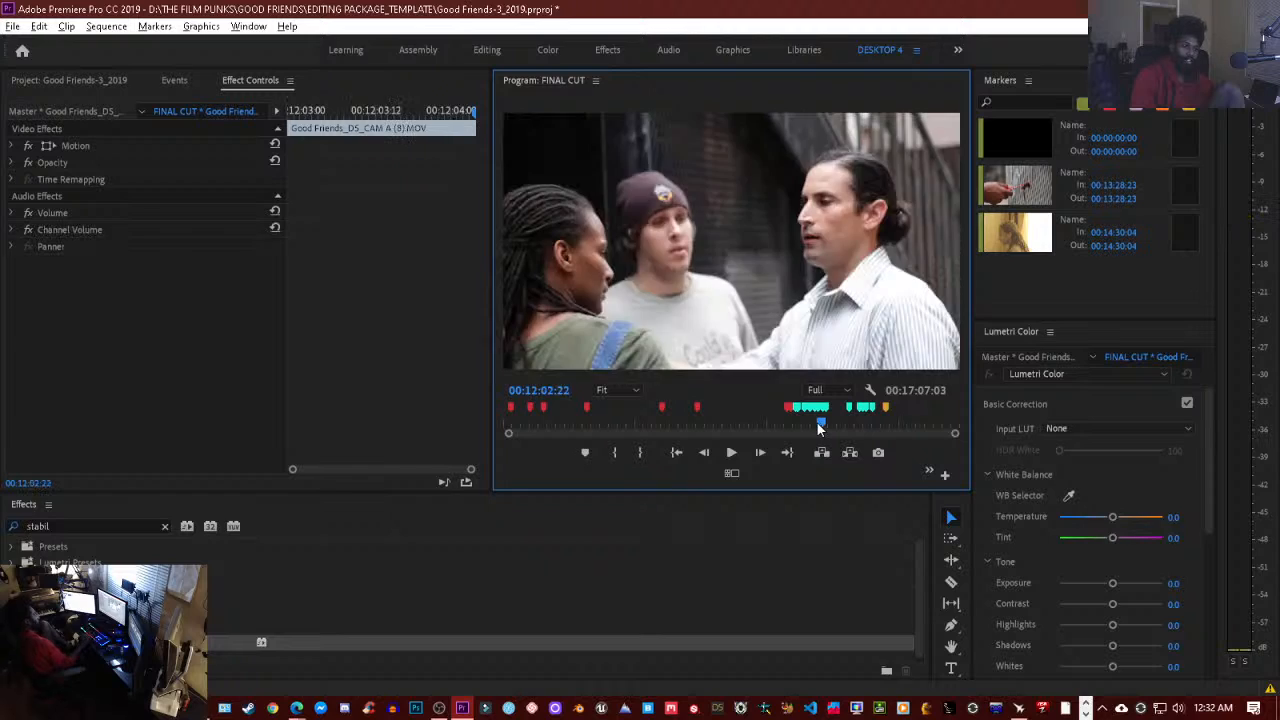
key("space")
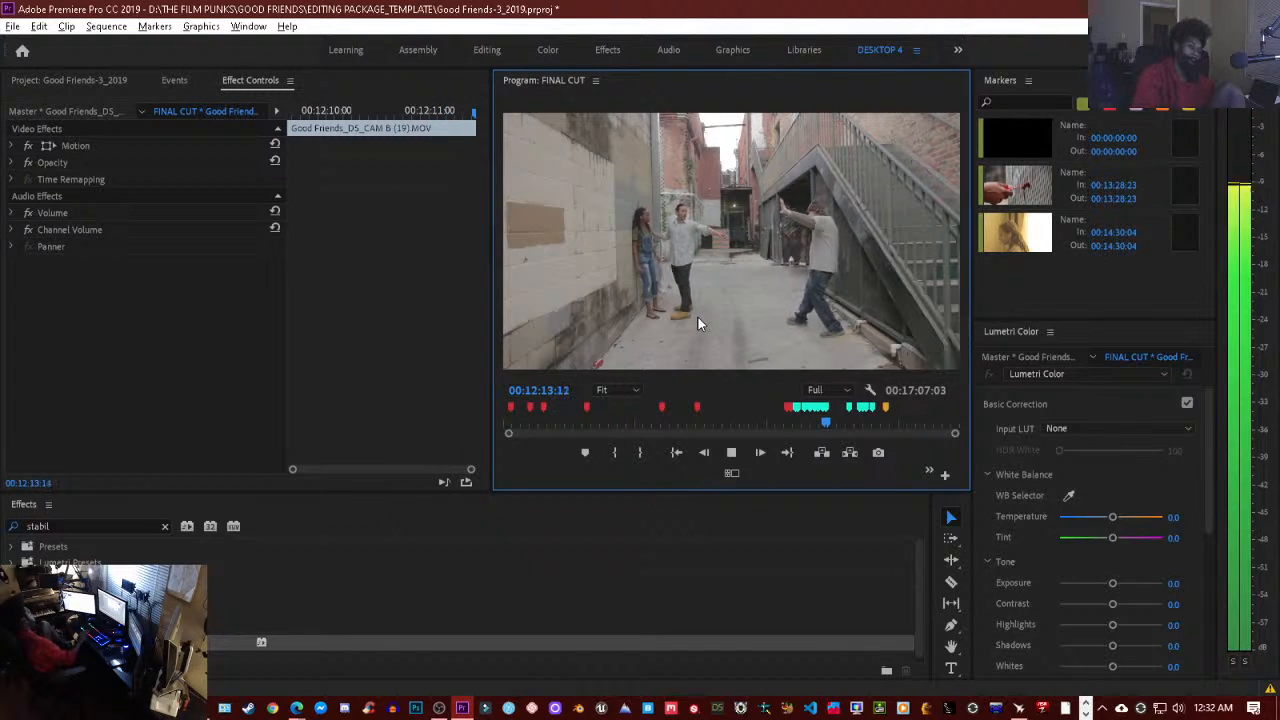
key("space")
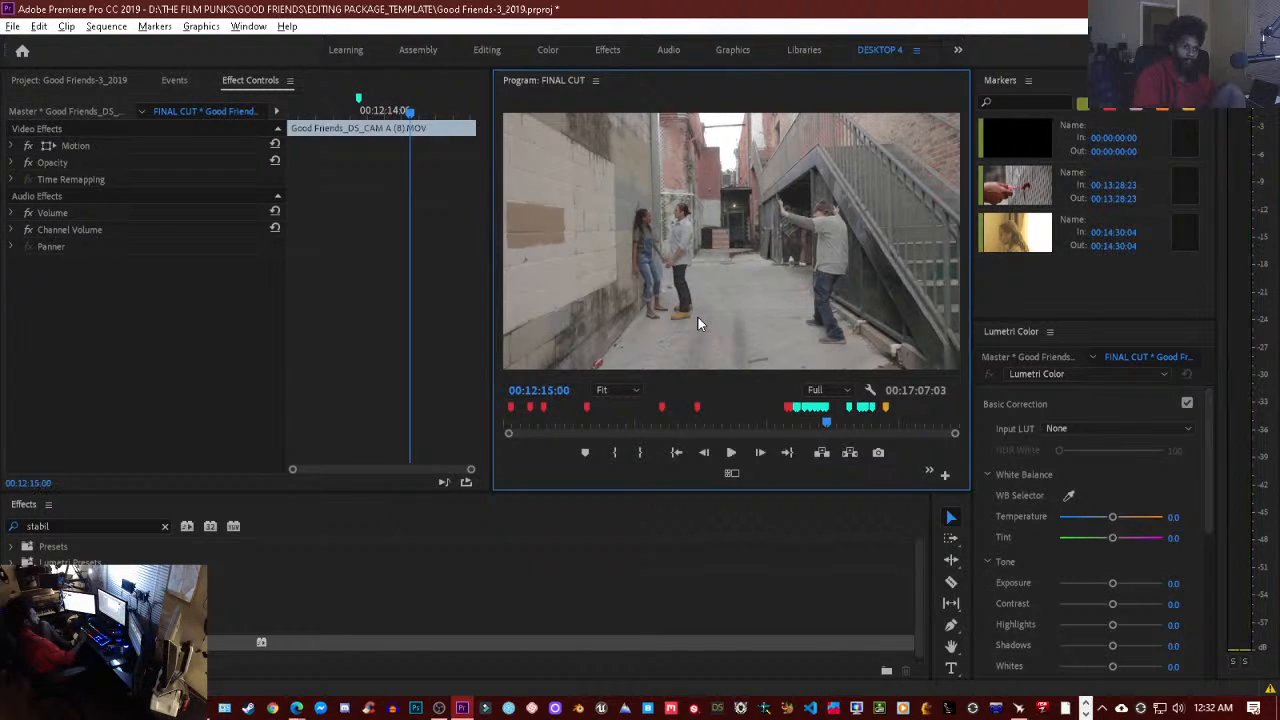
key("space")
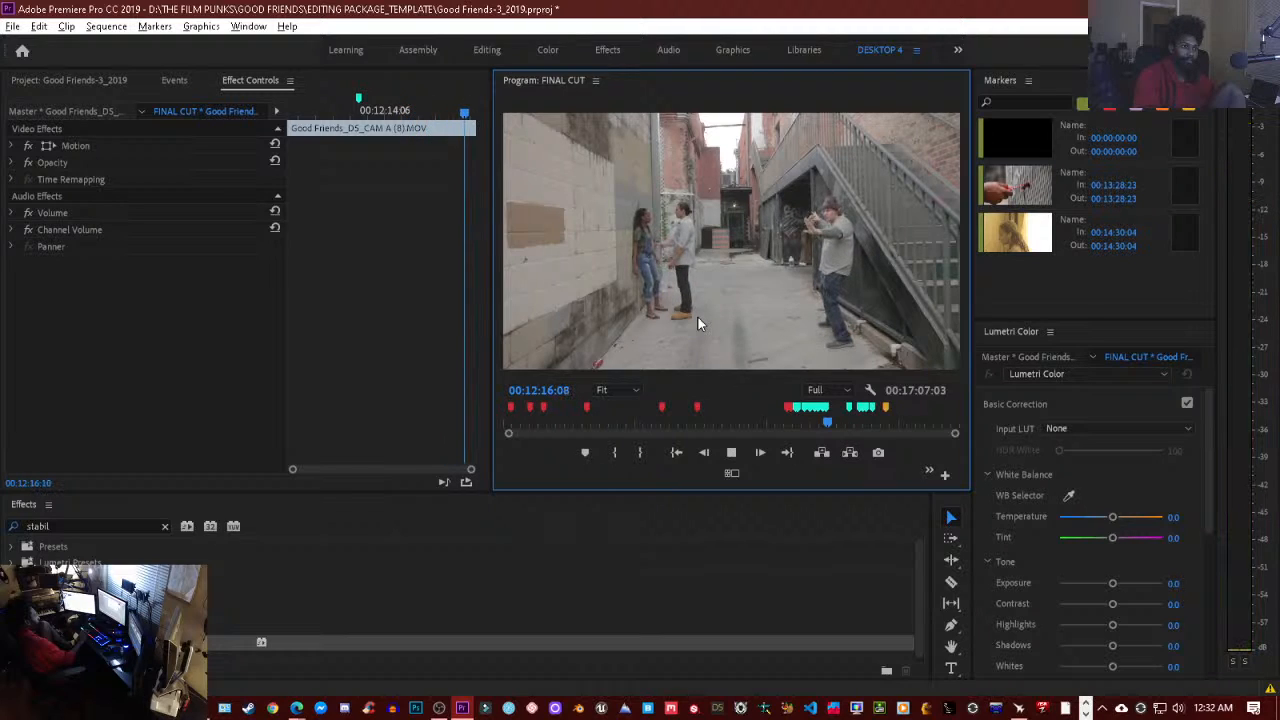
key("space")
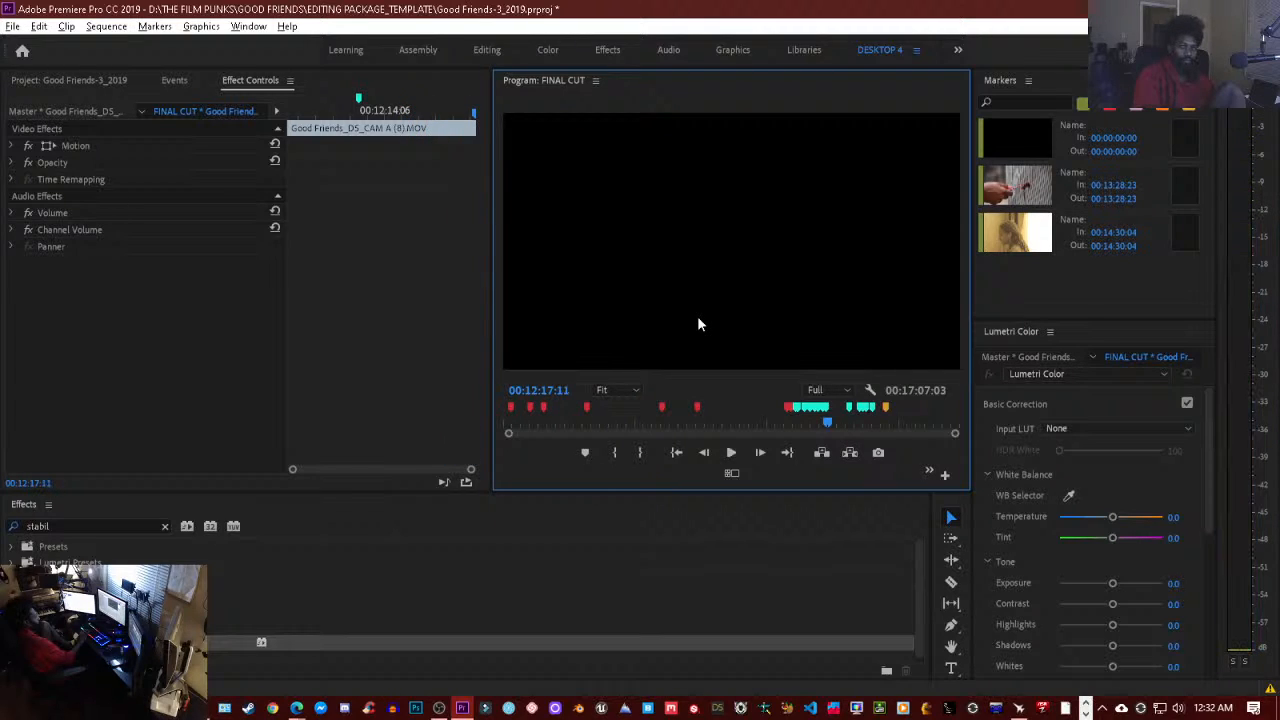
- Step back through the edit points to 00:12:09:15 and forward to the end of the wide alley shot at 00:12:16:22
key("Up")
key("Up")
key("Up")
key("Up")
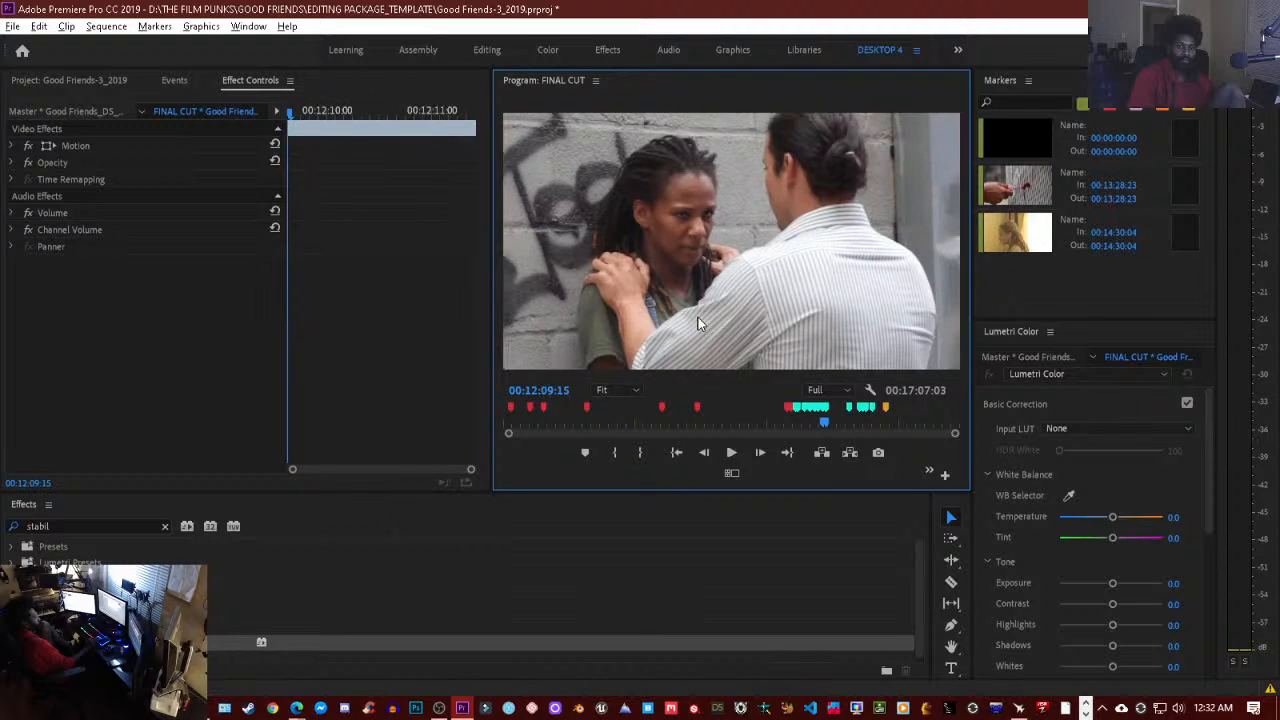
key("Down")
key("Down")
key("Down")
key("Down")
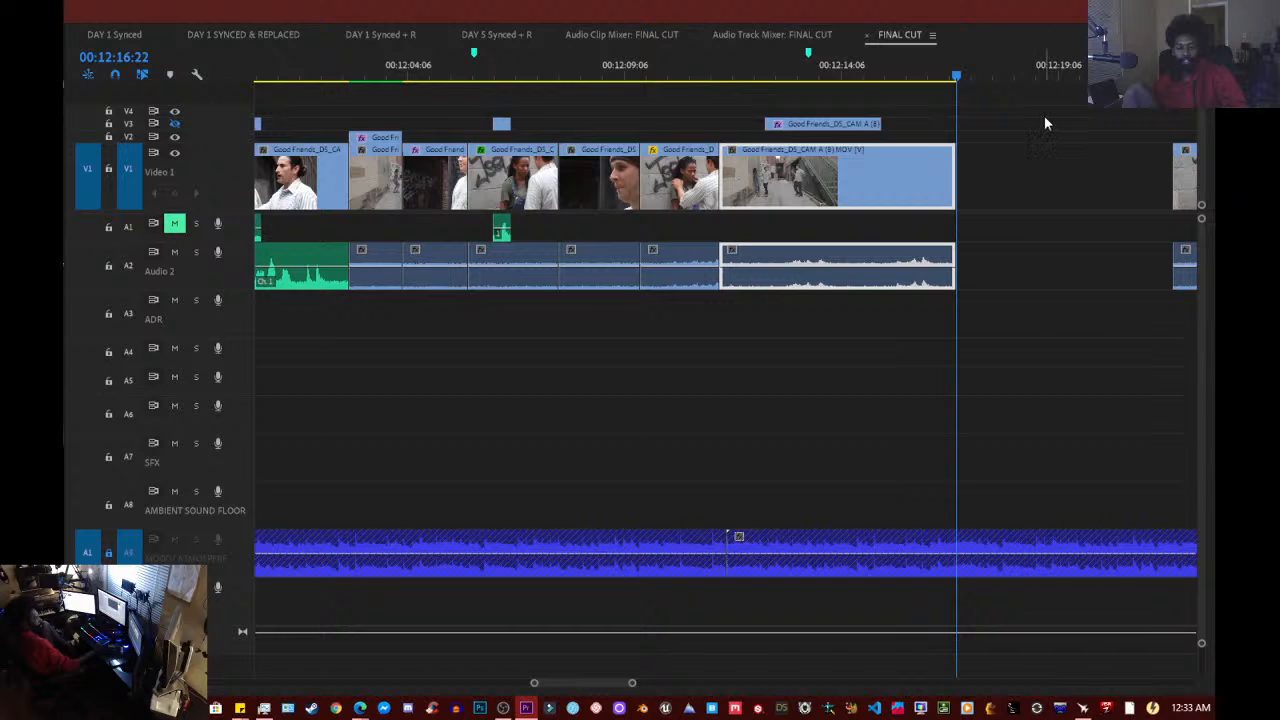
- Play the CAM B (18) shot after the gap from 00:12:21:22 to 00:12:24:08, and return to its start
key("Down")
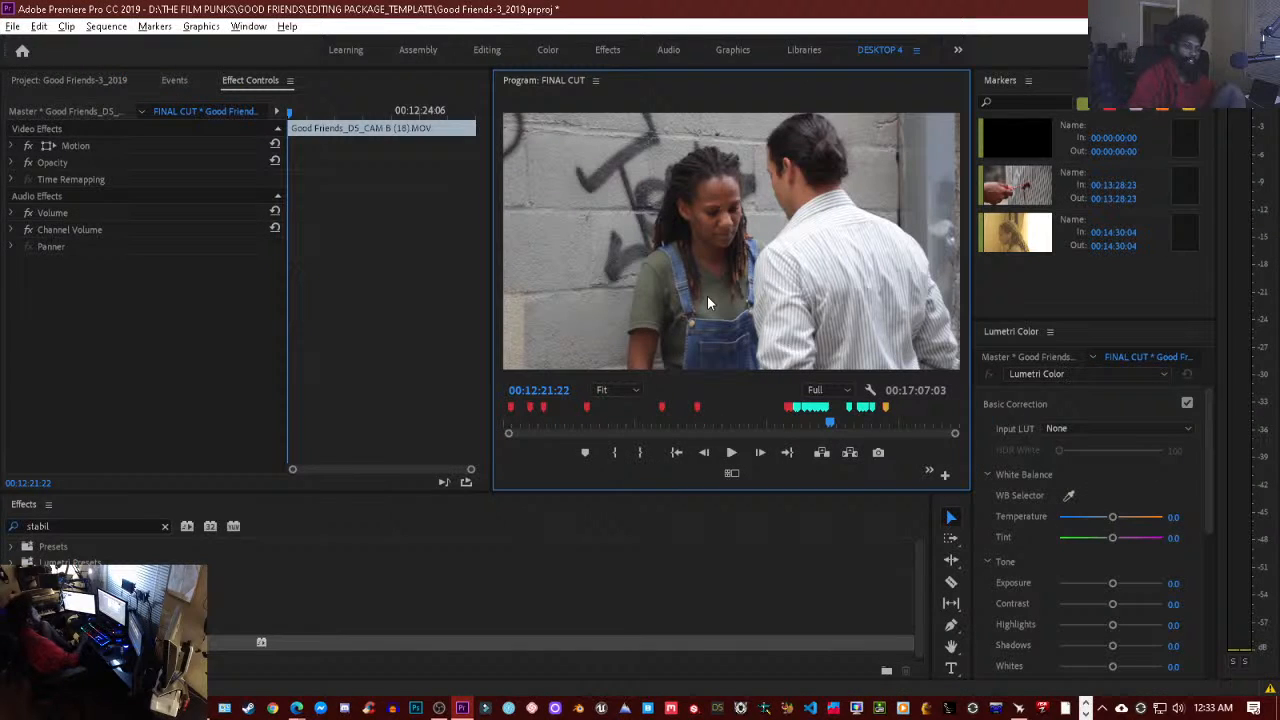
key("space")
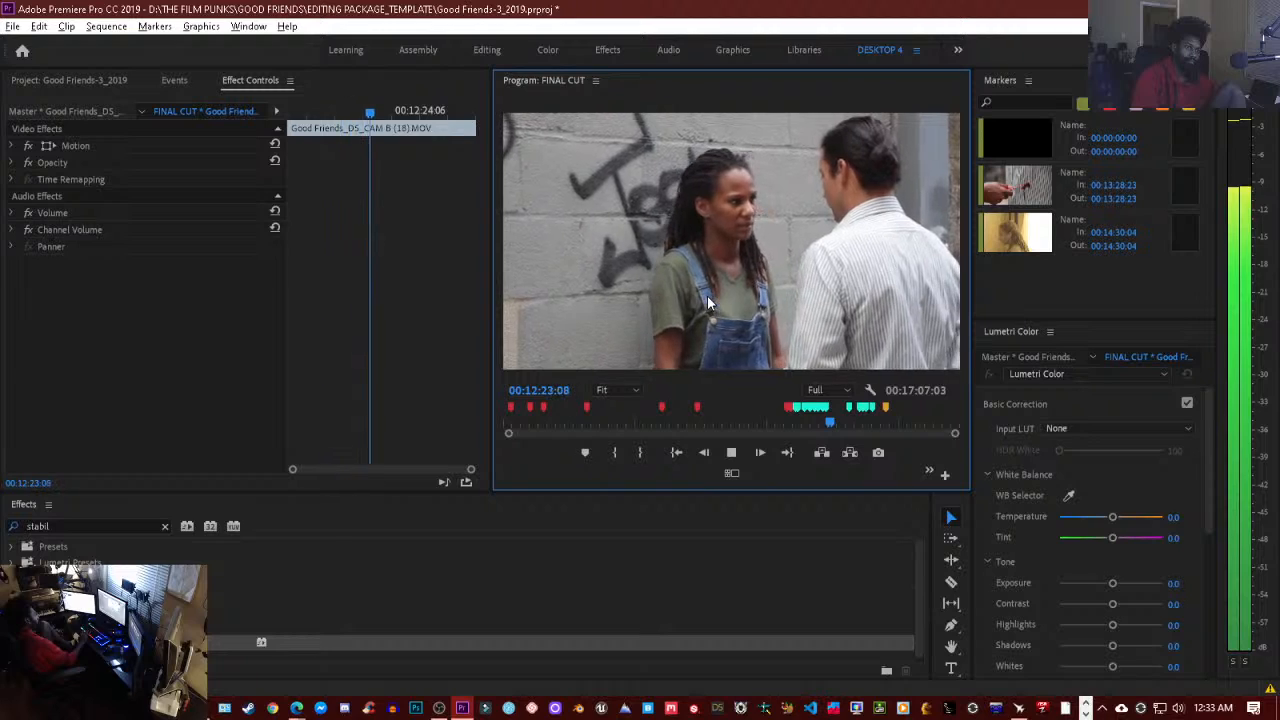
key("space")
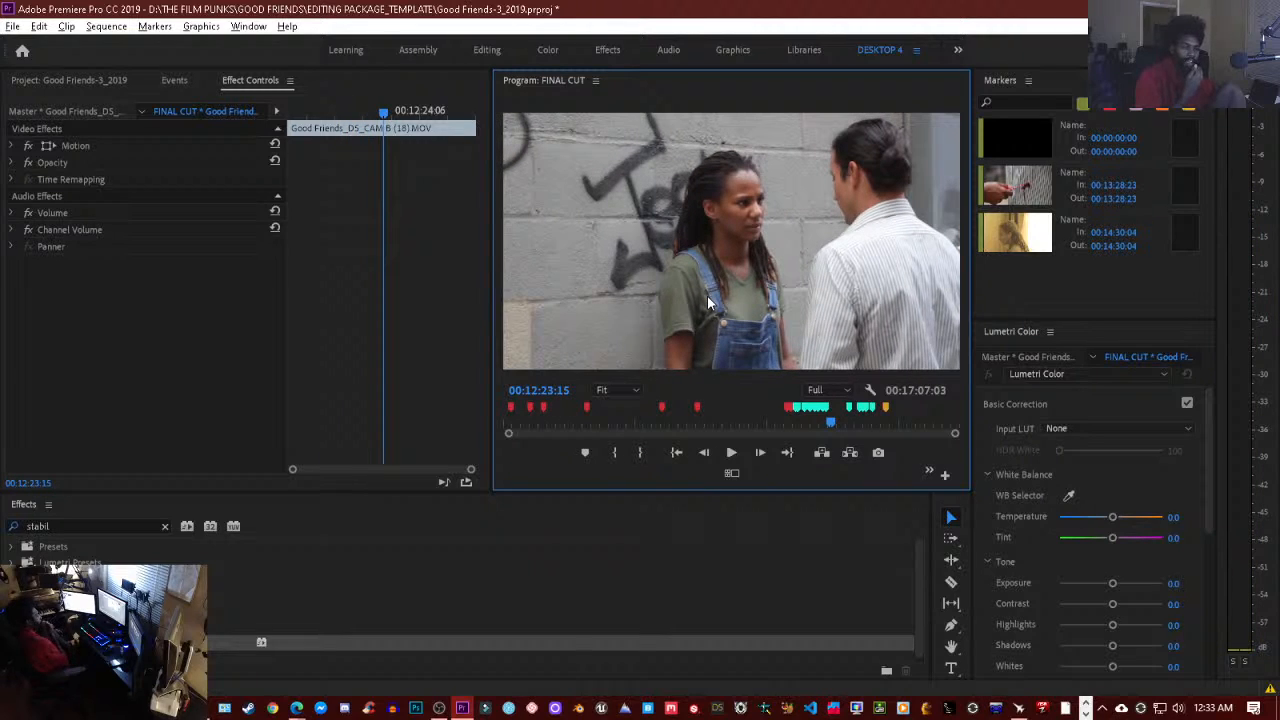
key("space")
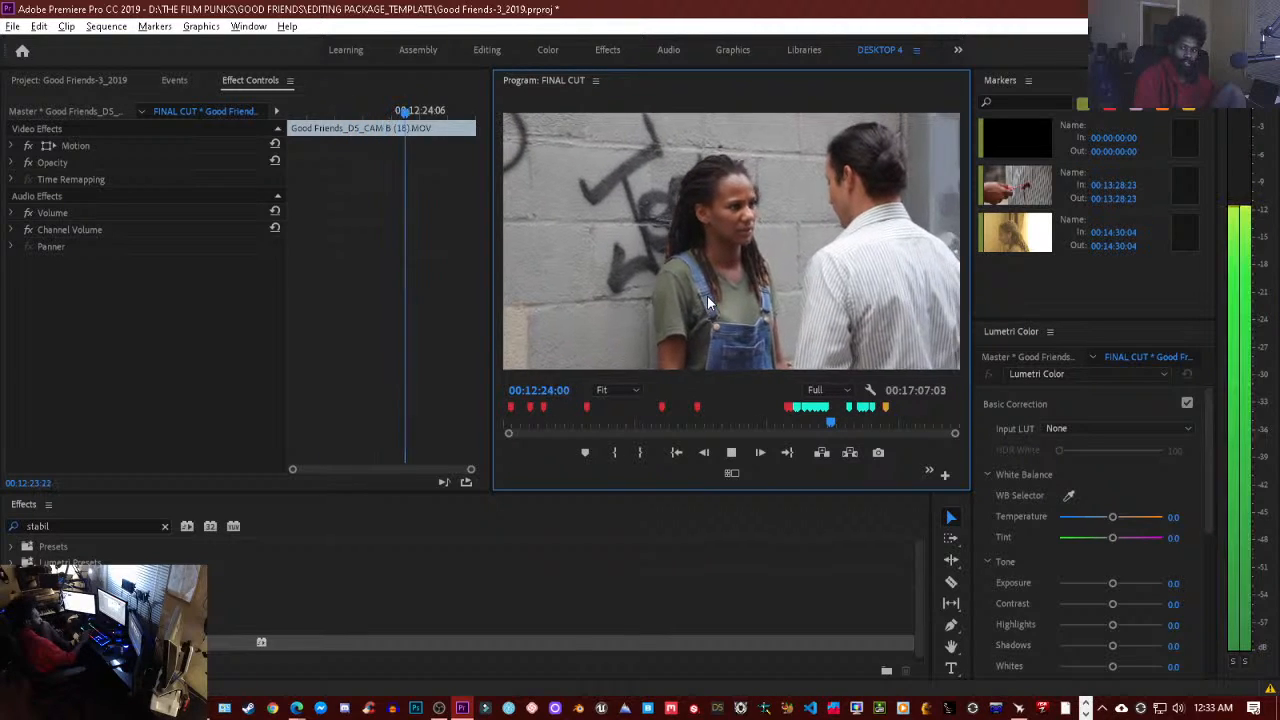
key("space")
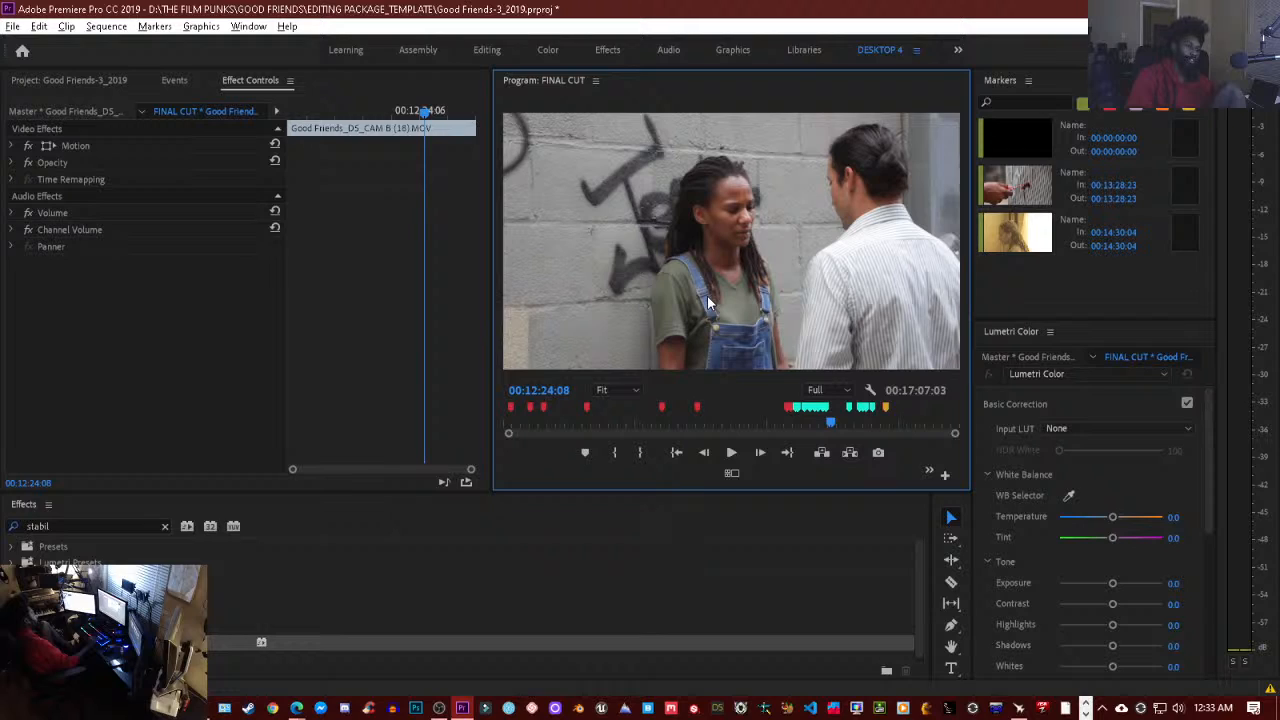
key("Up")
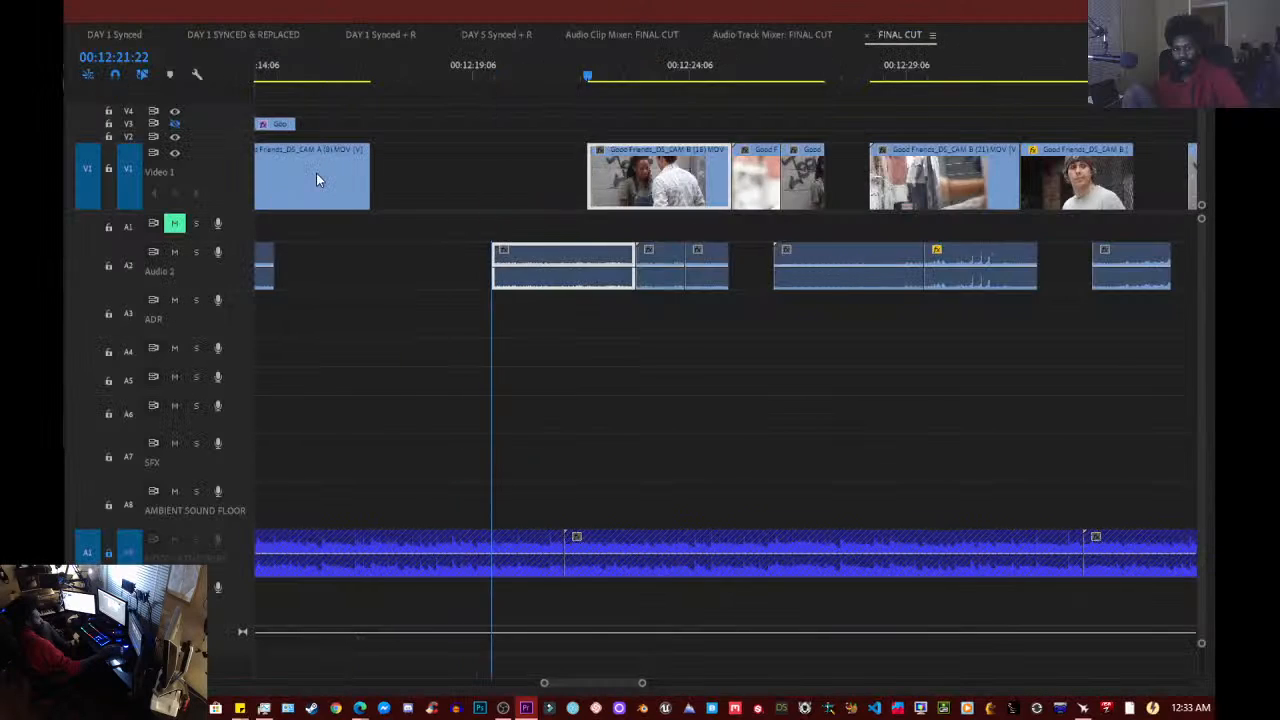
- Play the tail of the wide CAM A (8) alley shot from 00:12:15:14
scroll(316, 173, "up", 5)
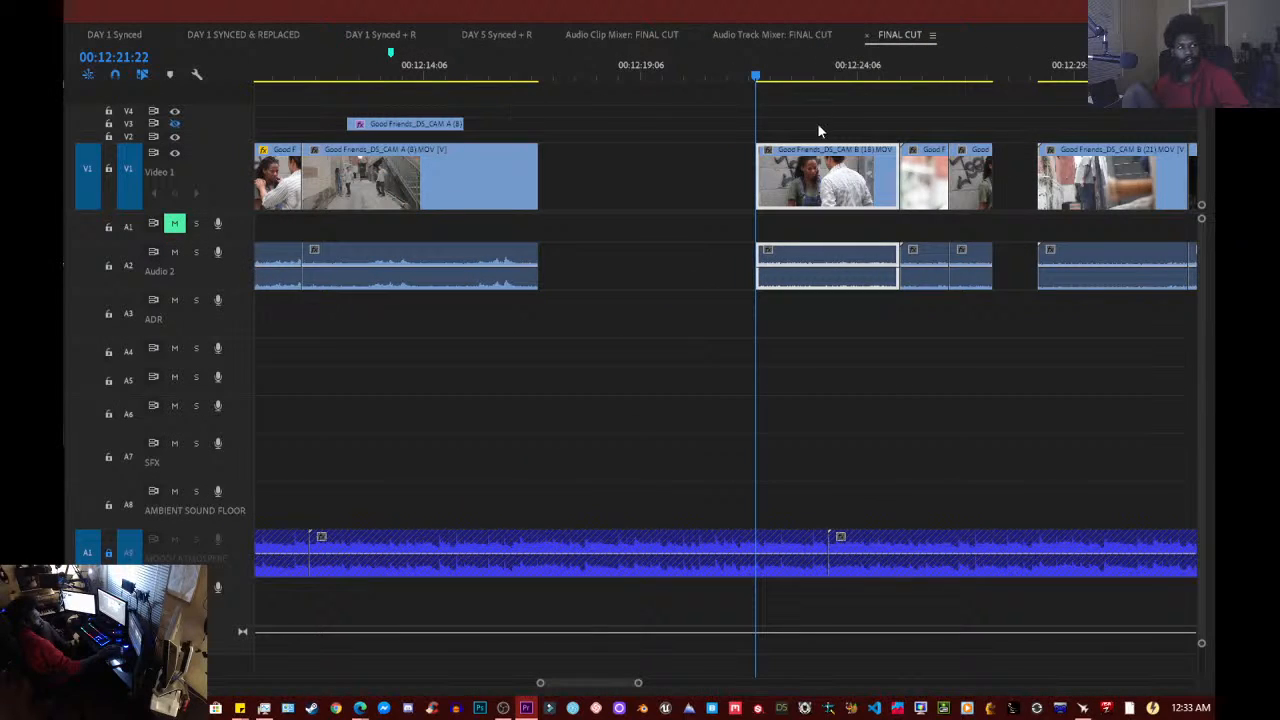
left_click_drag(519, 75, 483, 79)
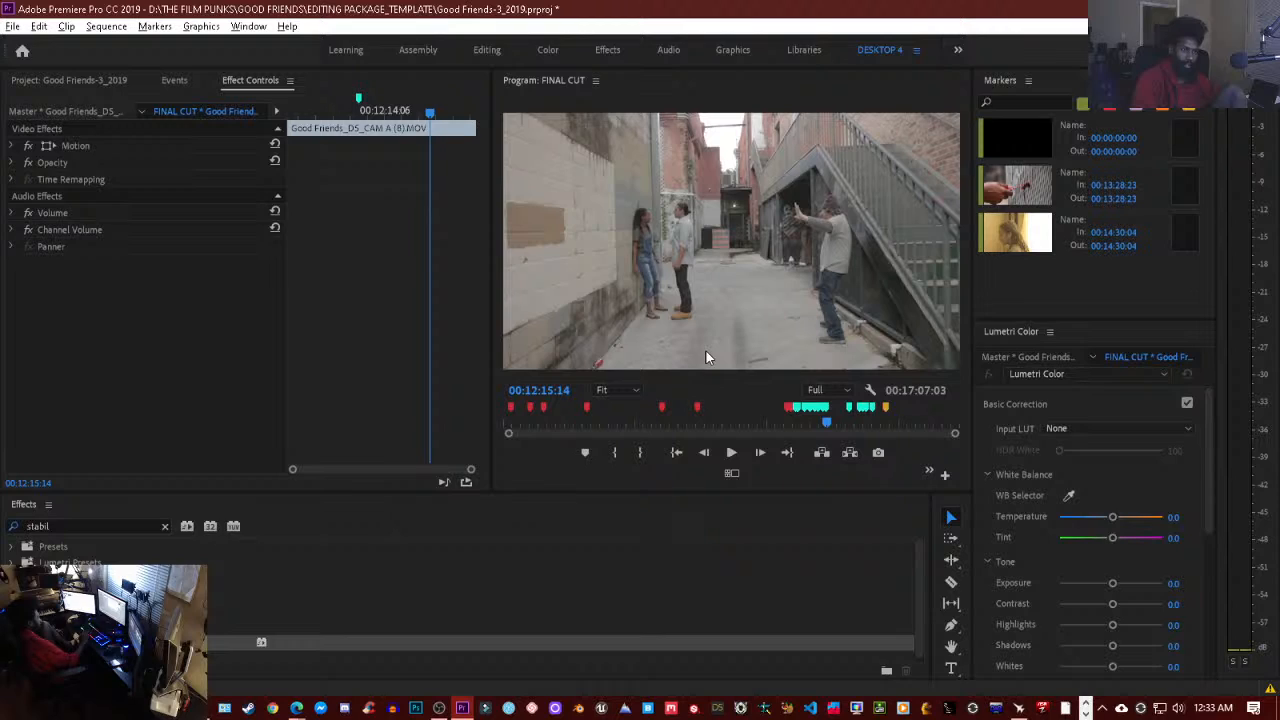
key("space")
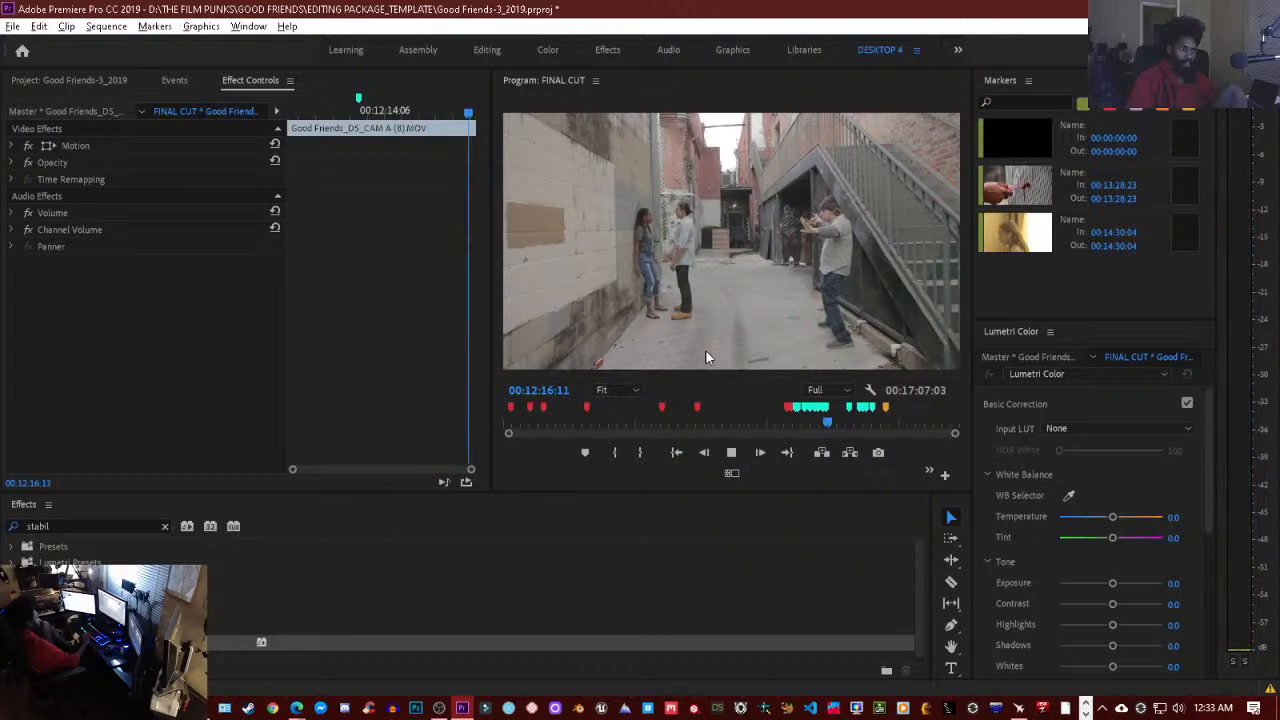
key("space")
- Replay the wide CAM A (8) alley shot twice from its start to find its out point at 00:12:15:07
key("Up")
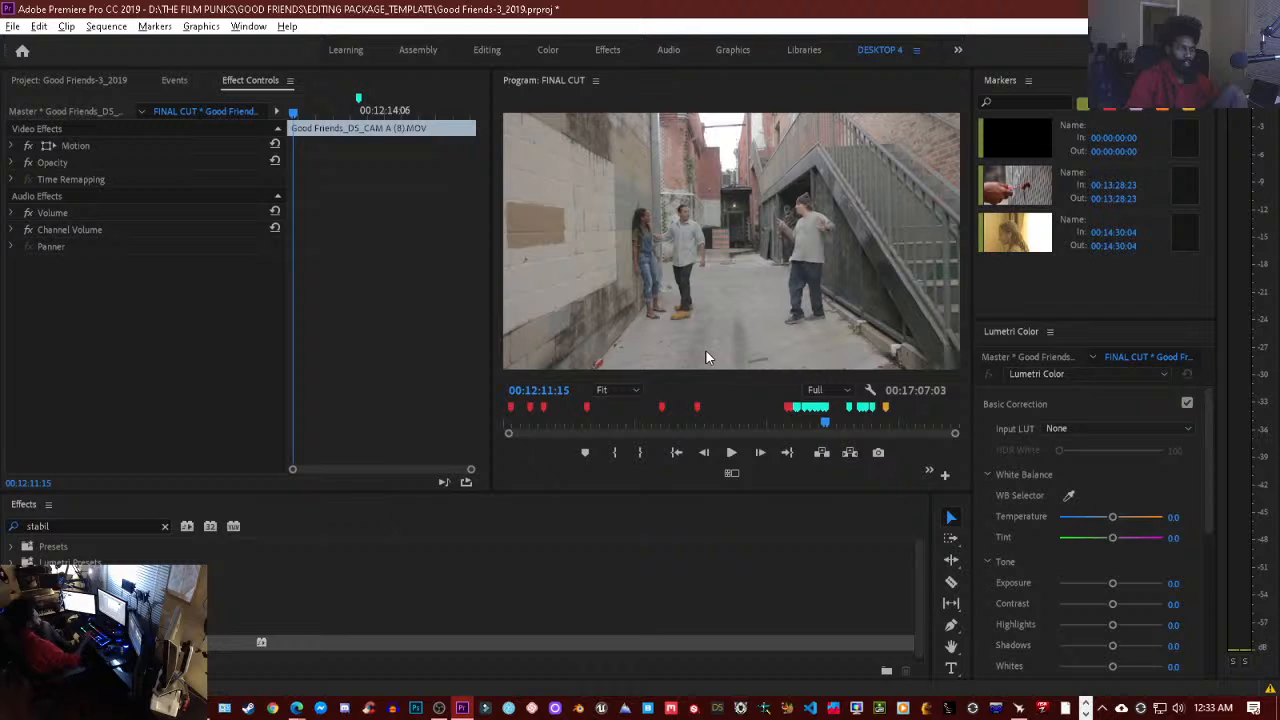
key("space")
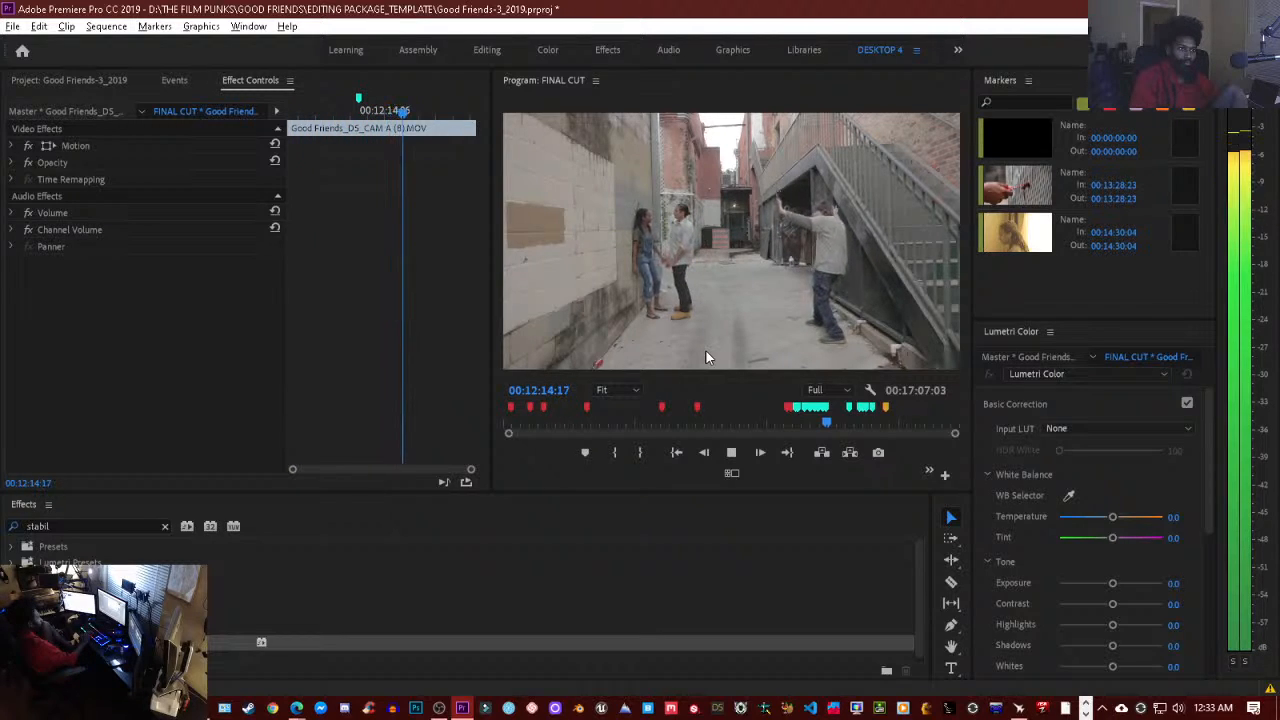
key("space")
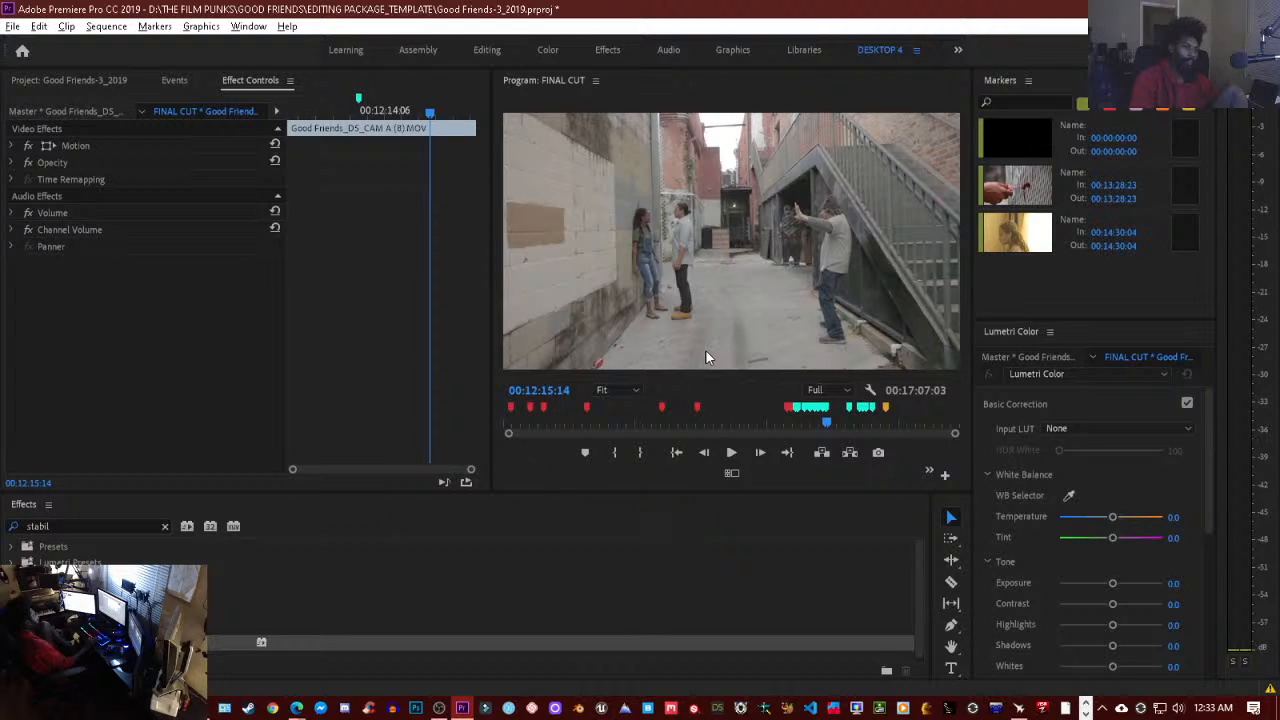
key("Up")
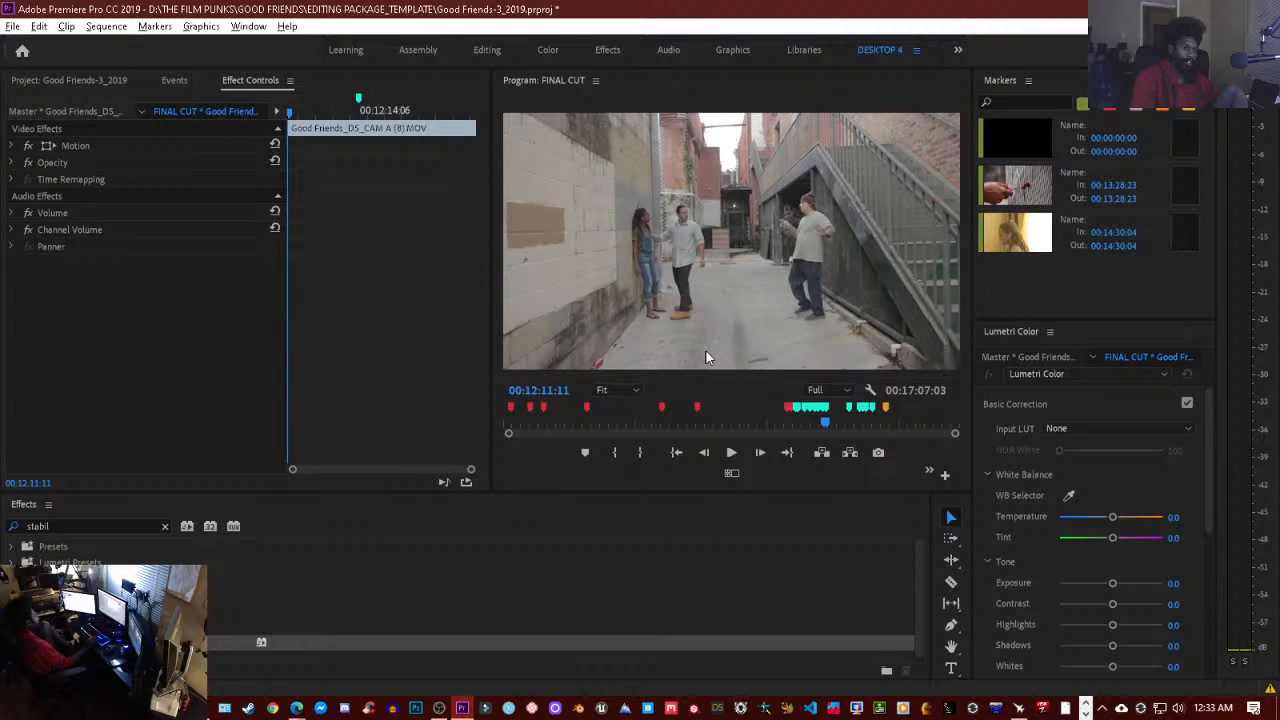
key("space")
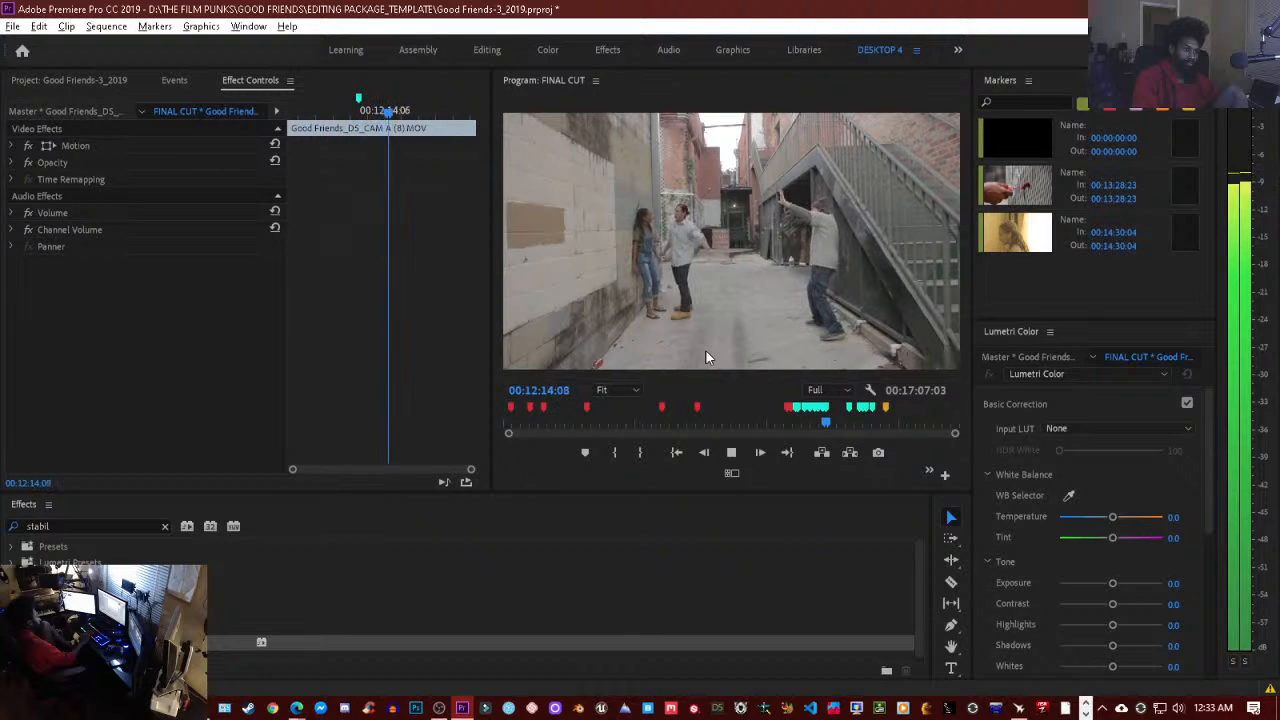
key("space")
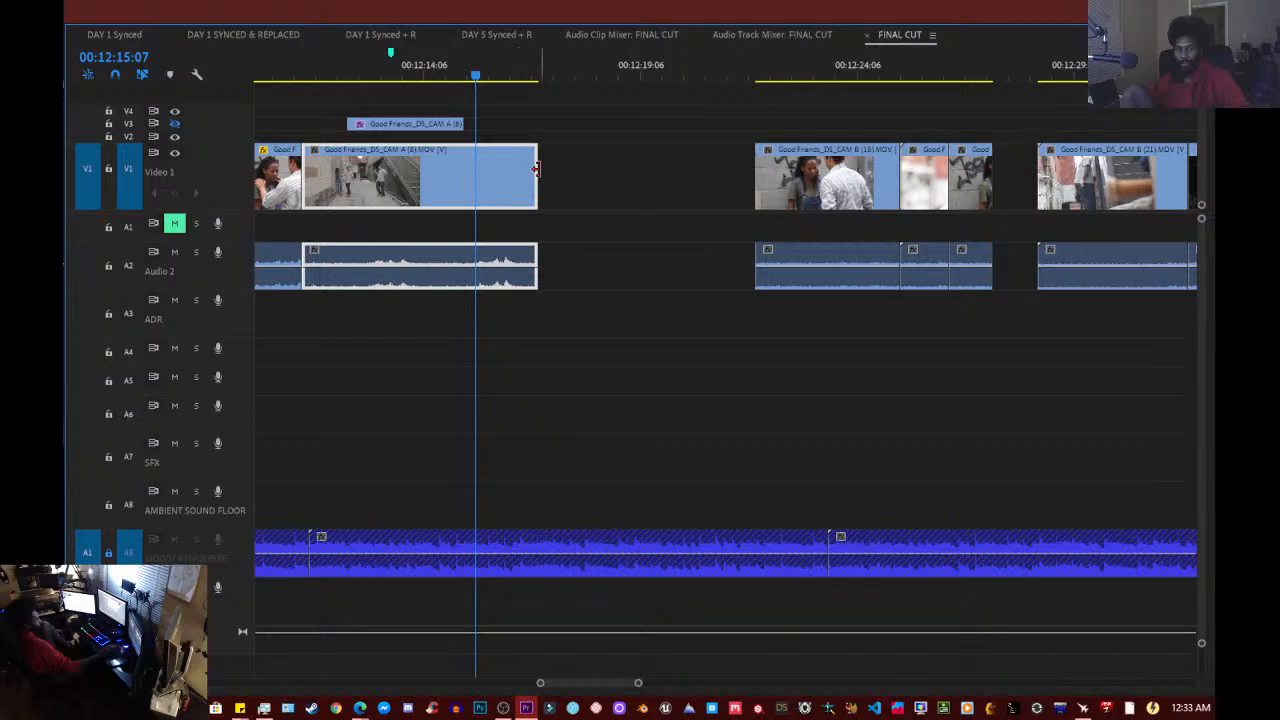
- Trim the end of the wide CAM A (8) clip to 00:12:15:07 and close the gap before the CAM B (18) clip
left_click_drag(536, 170, 475, 170)
left_click(556, 193)
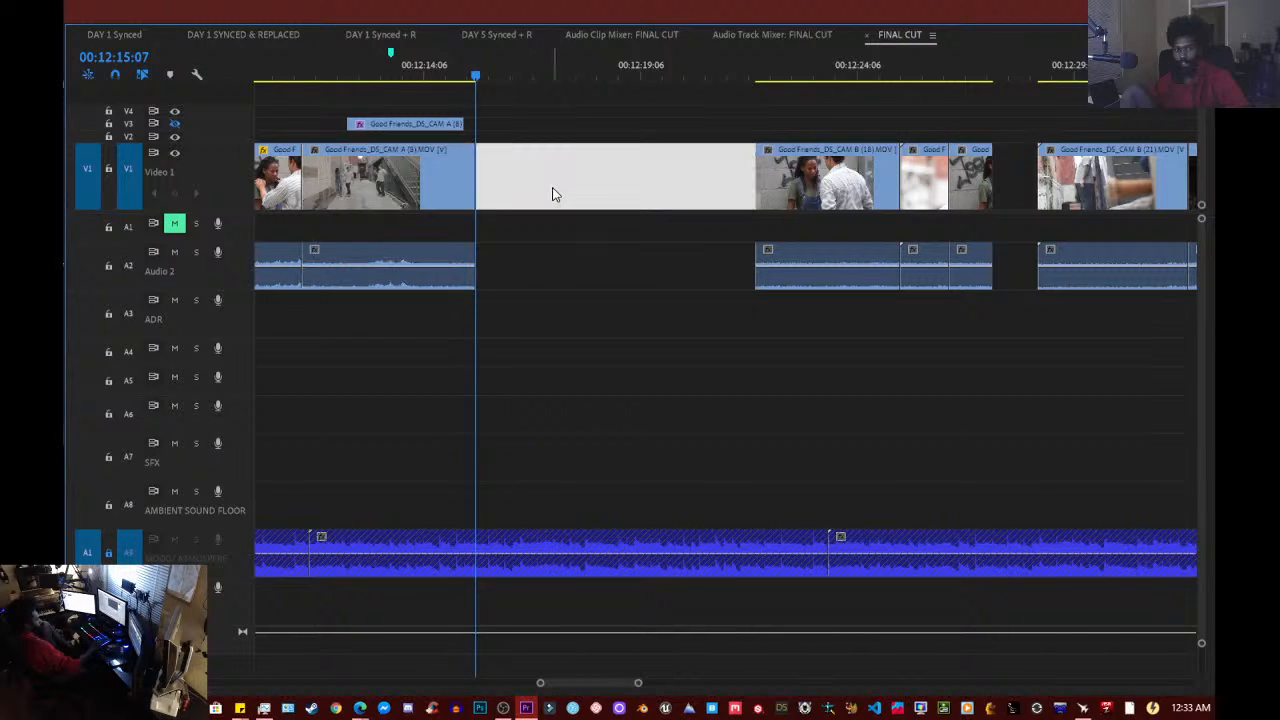
key("Delete")
- Play the cut from the wide CAM A (8) shot into the CAM B (18) shot, starting at 00:12:13:03
left_click_drag(452, 78, 356, 91)
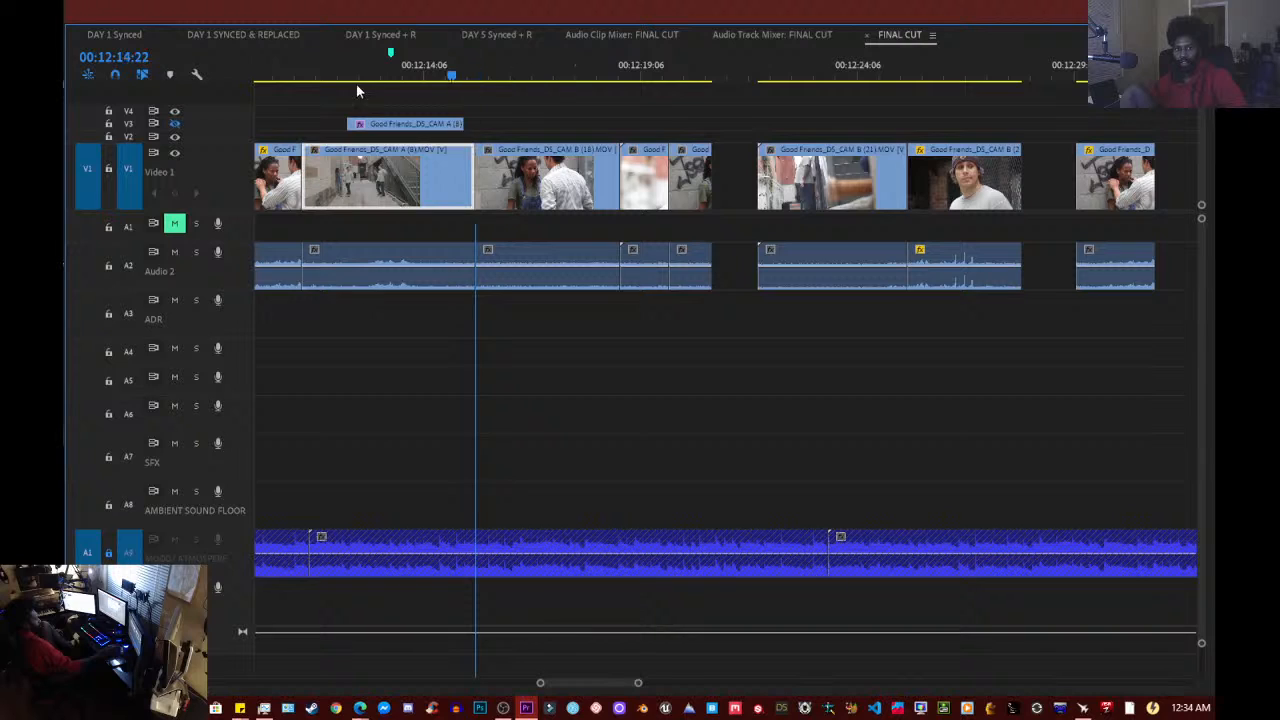
left_click(375, 69)
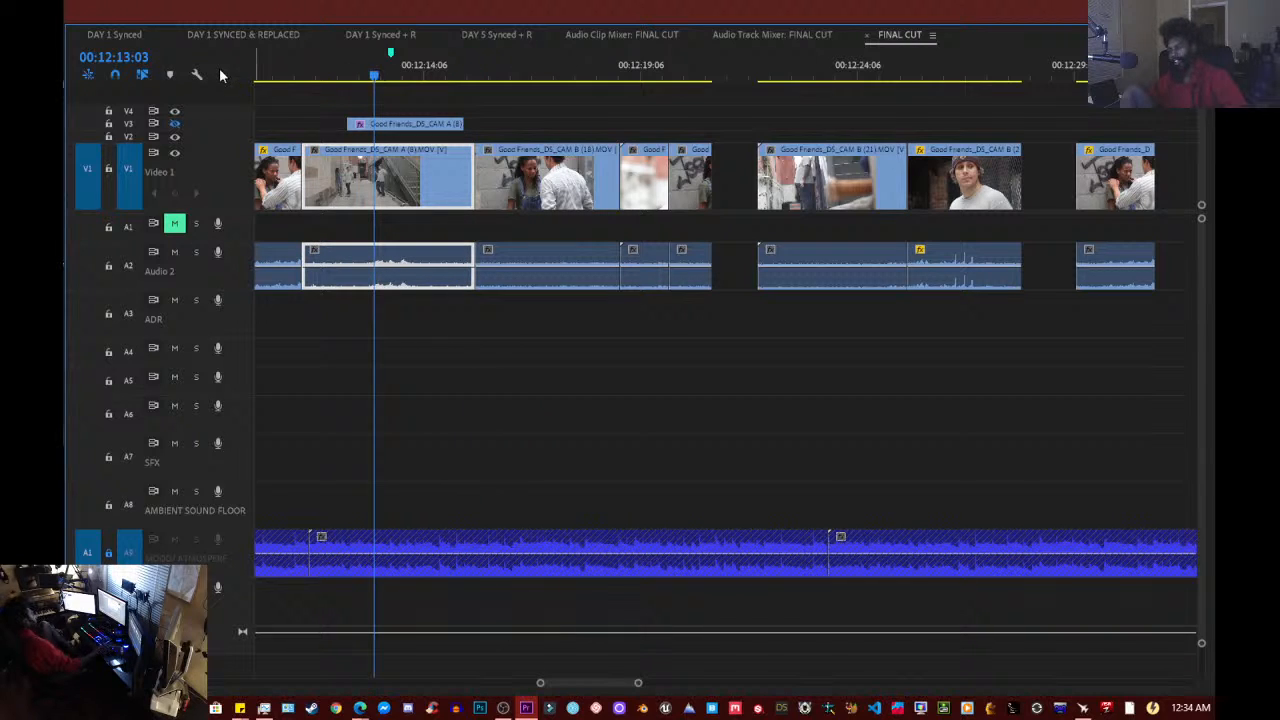
key("grave")
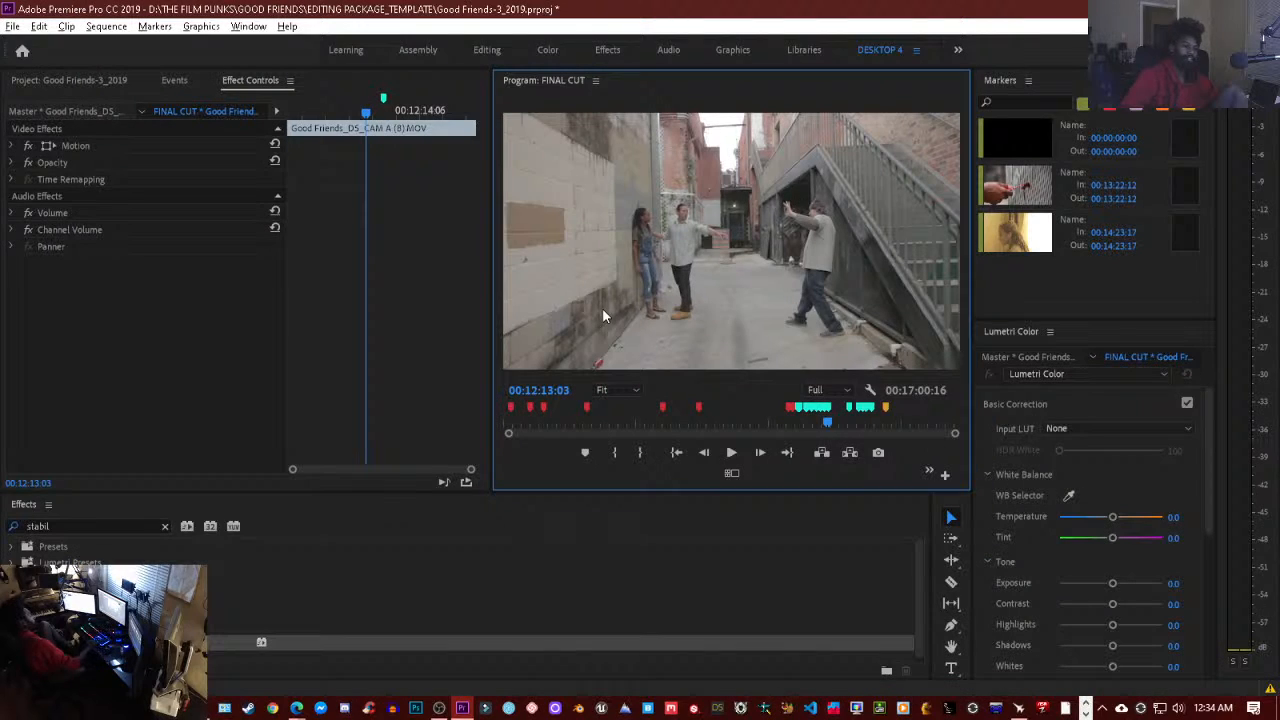
key("space")
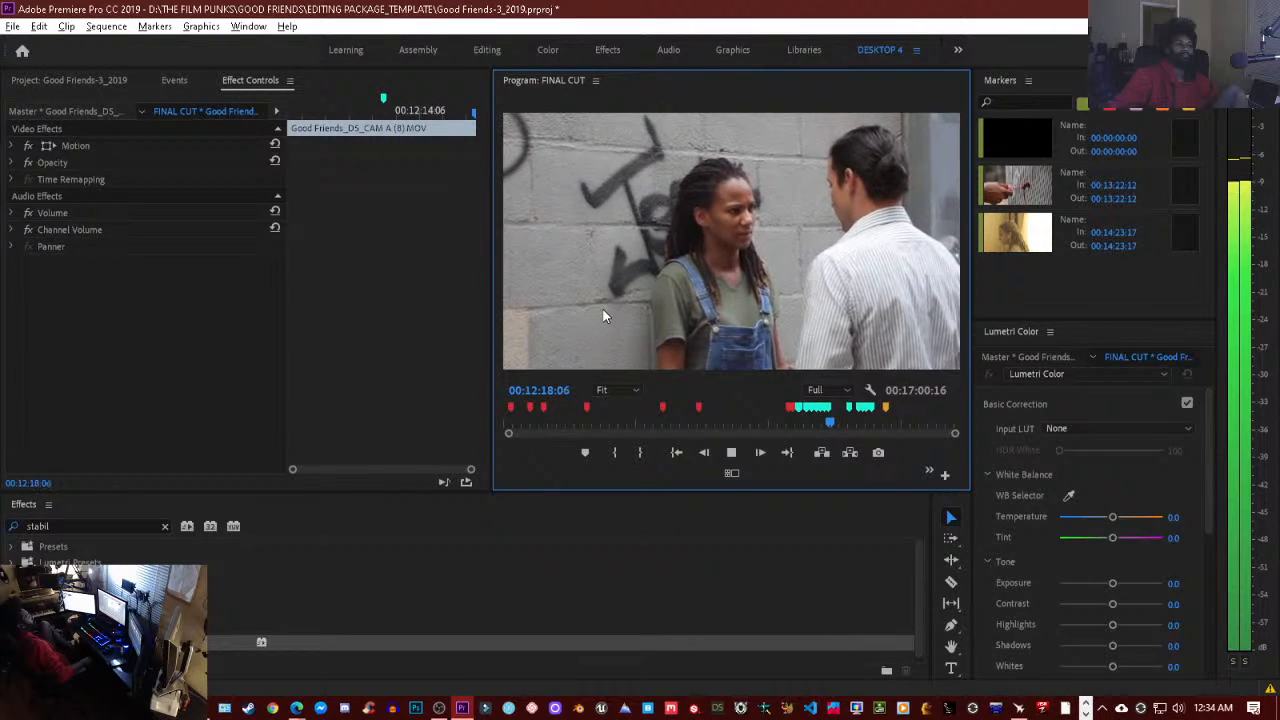
key("space")
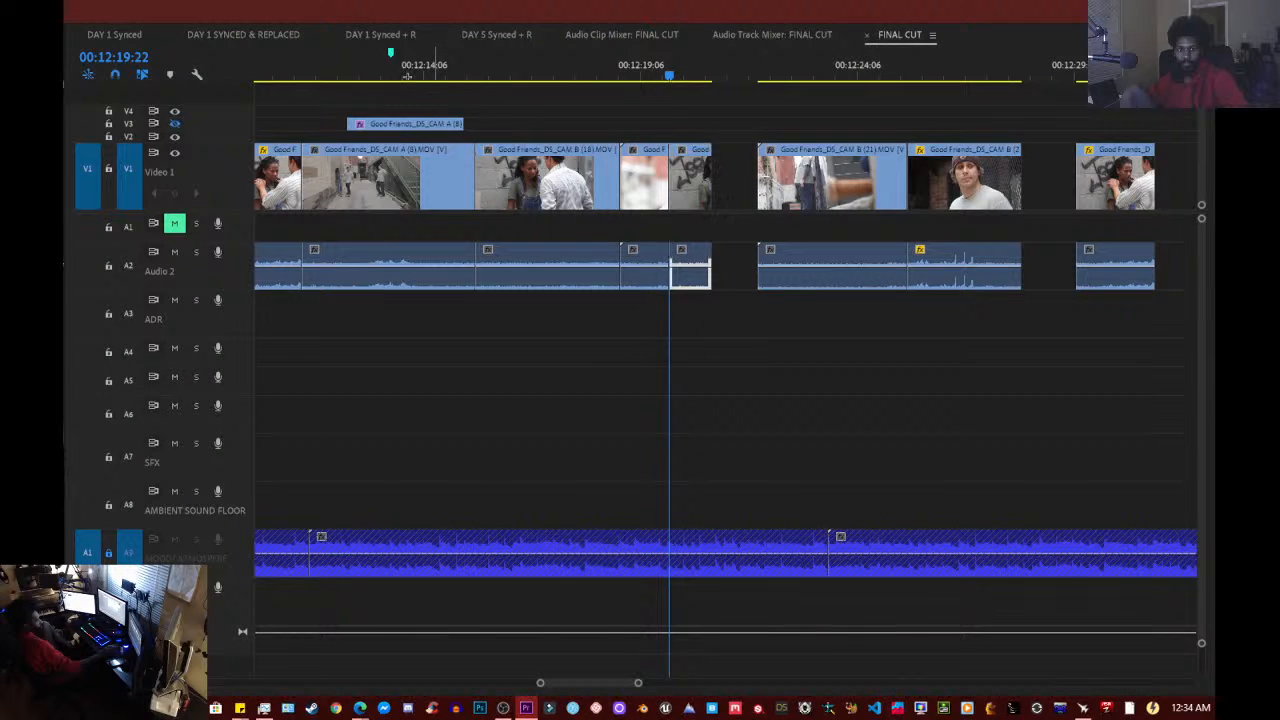
- Replay the same cut enlarged from 00:12:12:23 and return to the start of the CAM B (18) shot
left_click(370, 80)
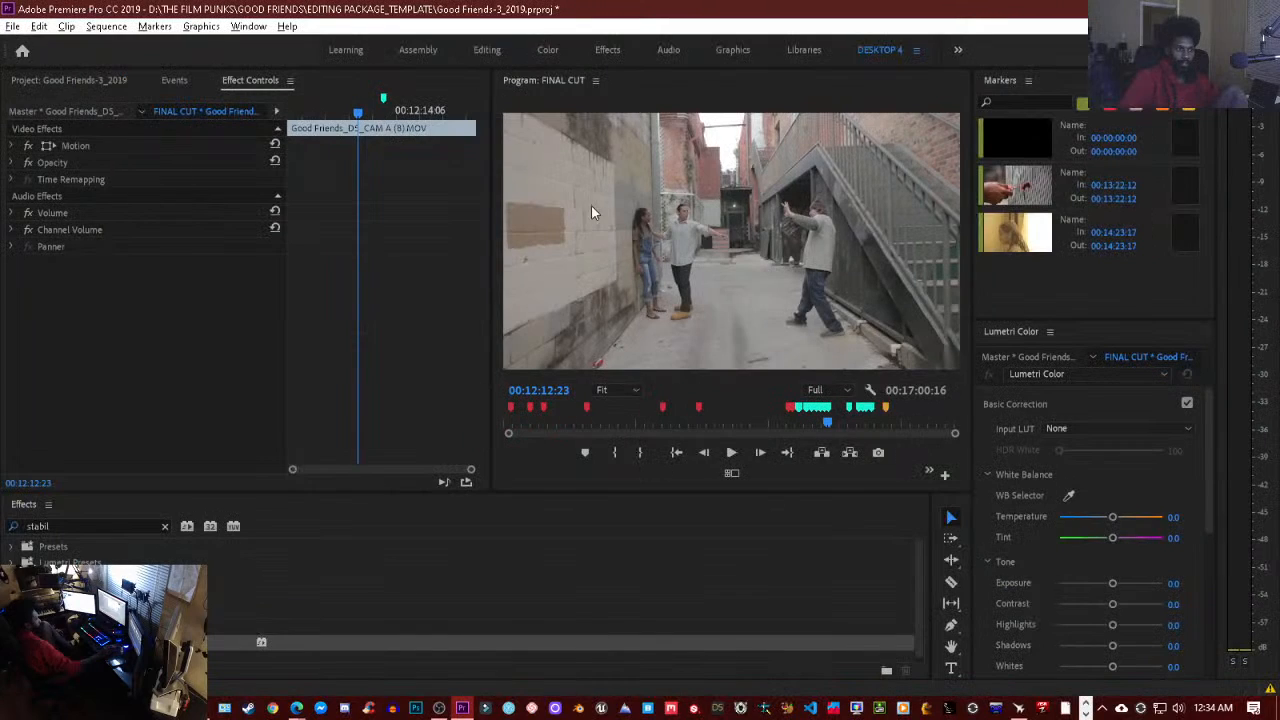
key("grave")
key("space")
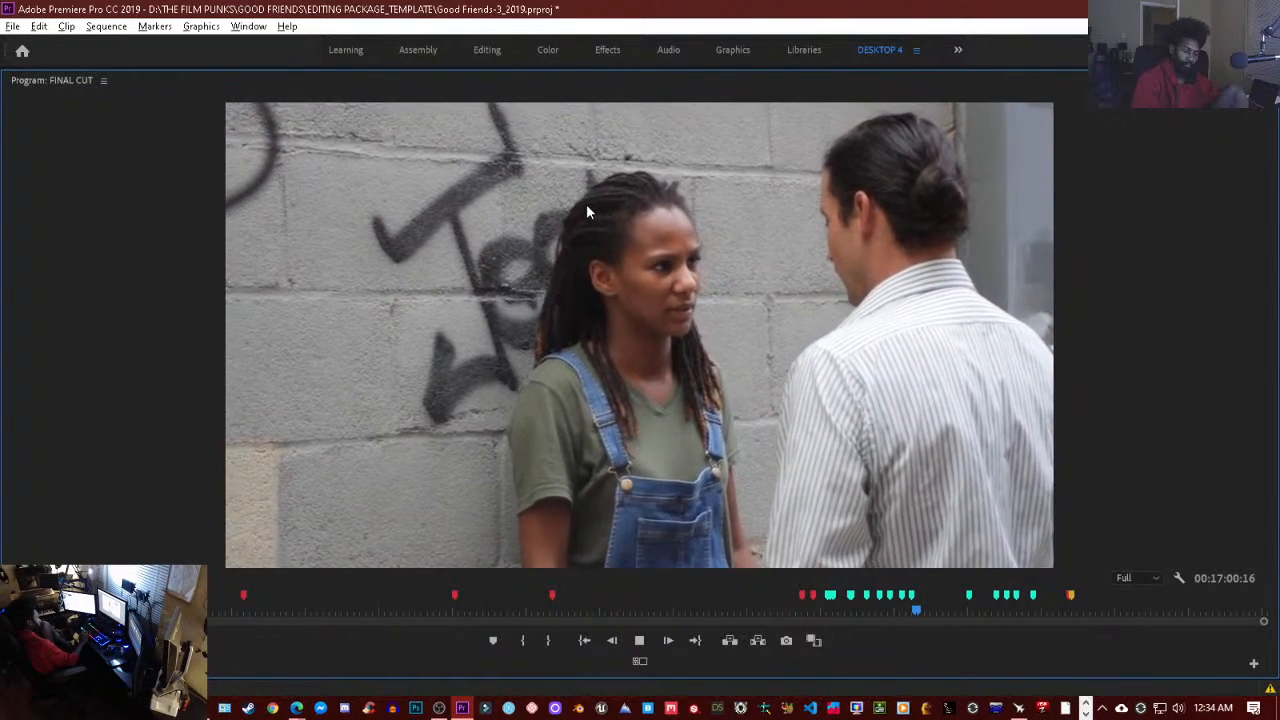
key("space")
key("Up")
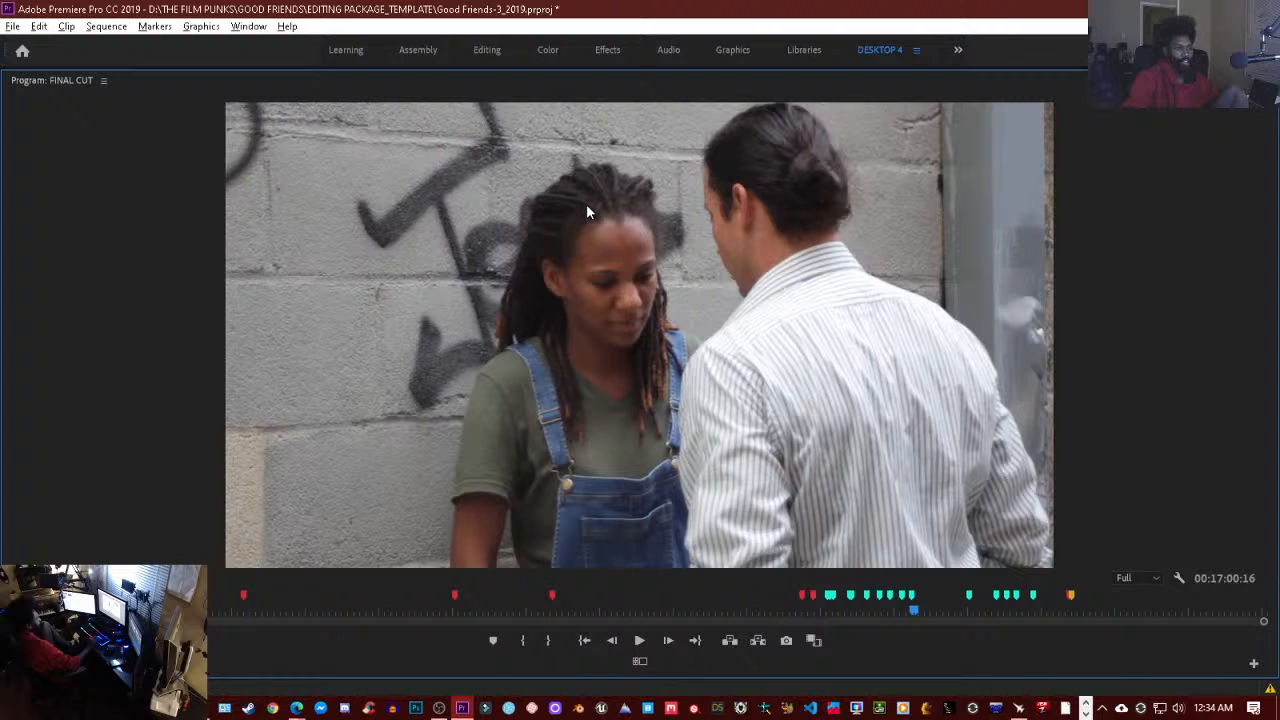
- Replay the CAM B (18) shot several times from its start to find its out point at 00:12:17:12
key("Up")
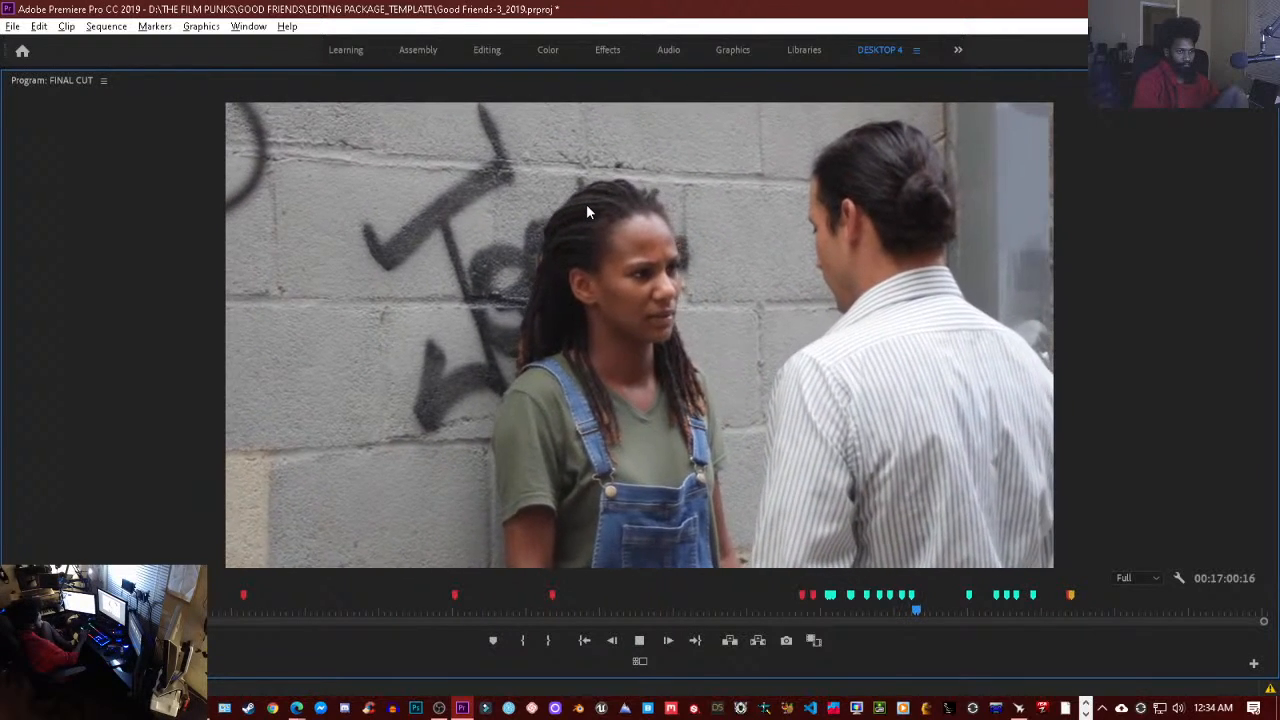
key("space")
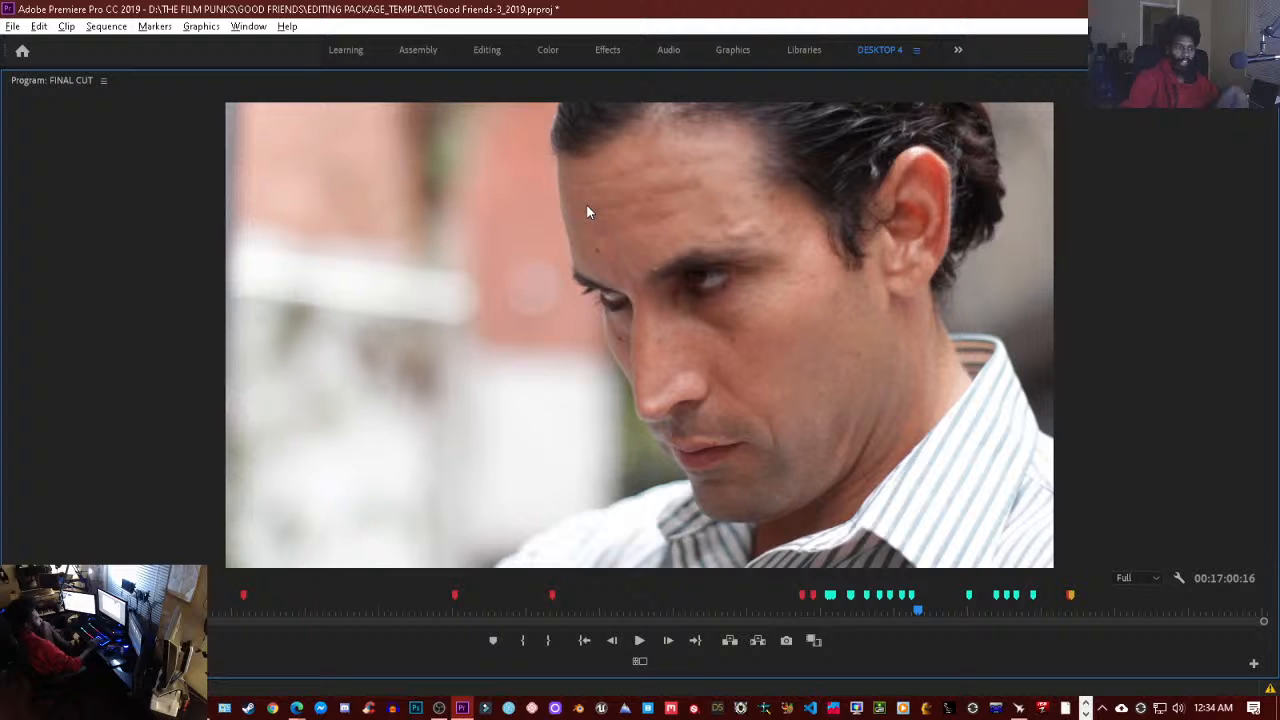
key("Up")
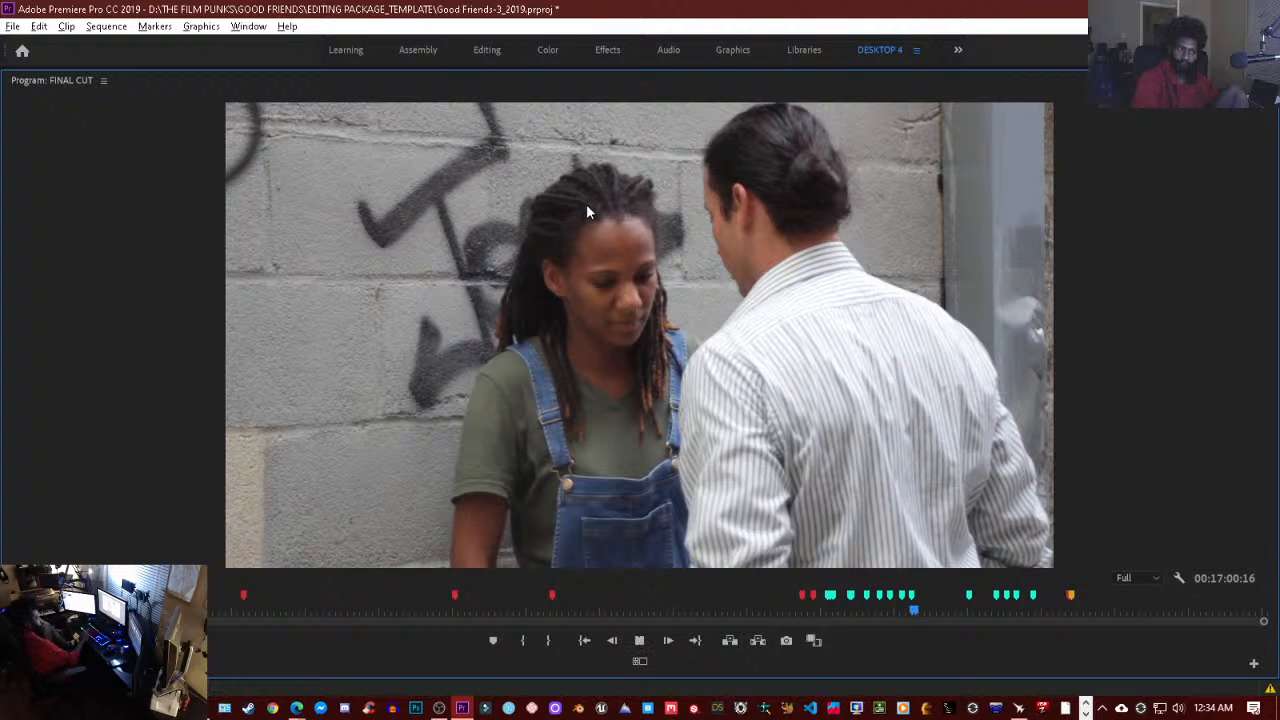
key("space")
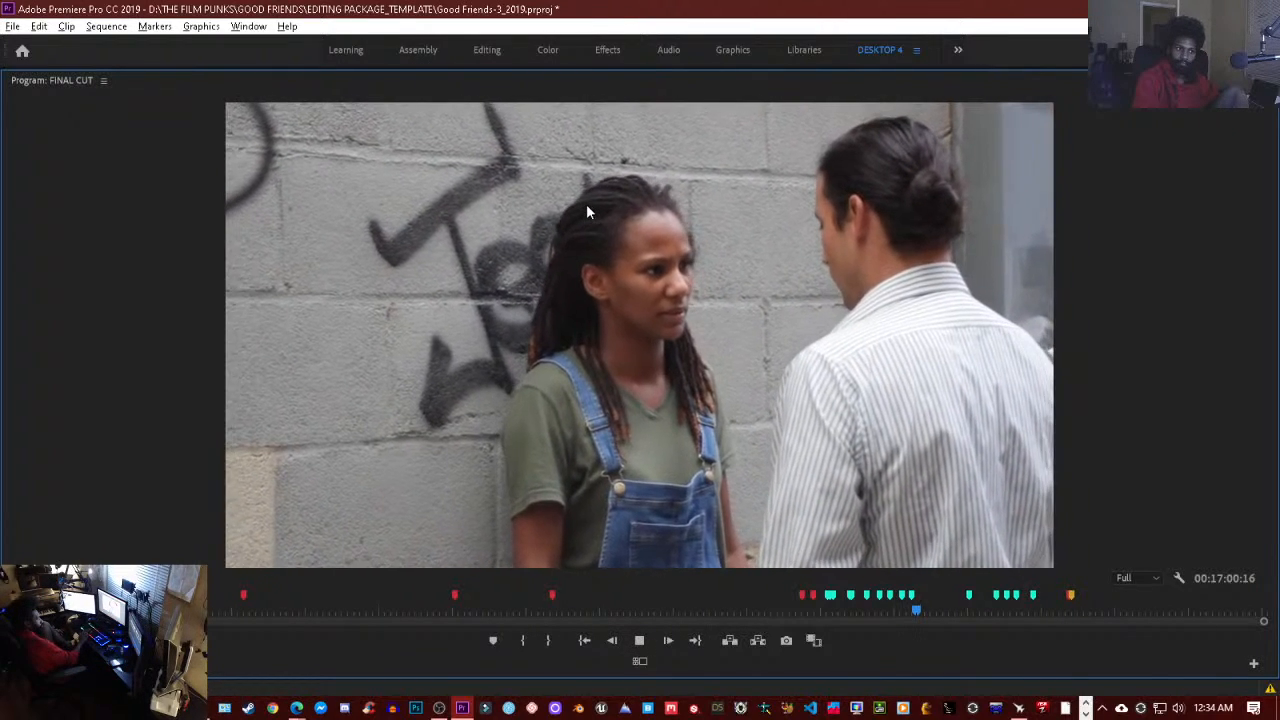
key("space")
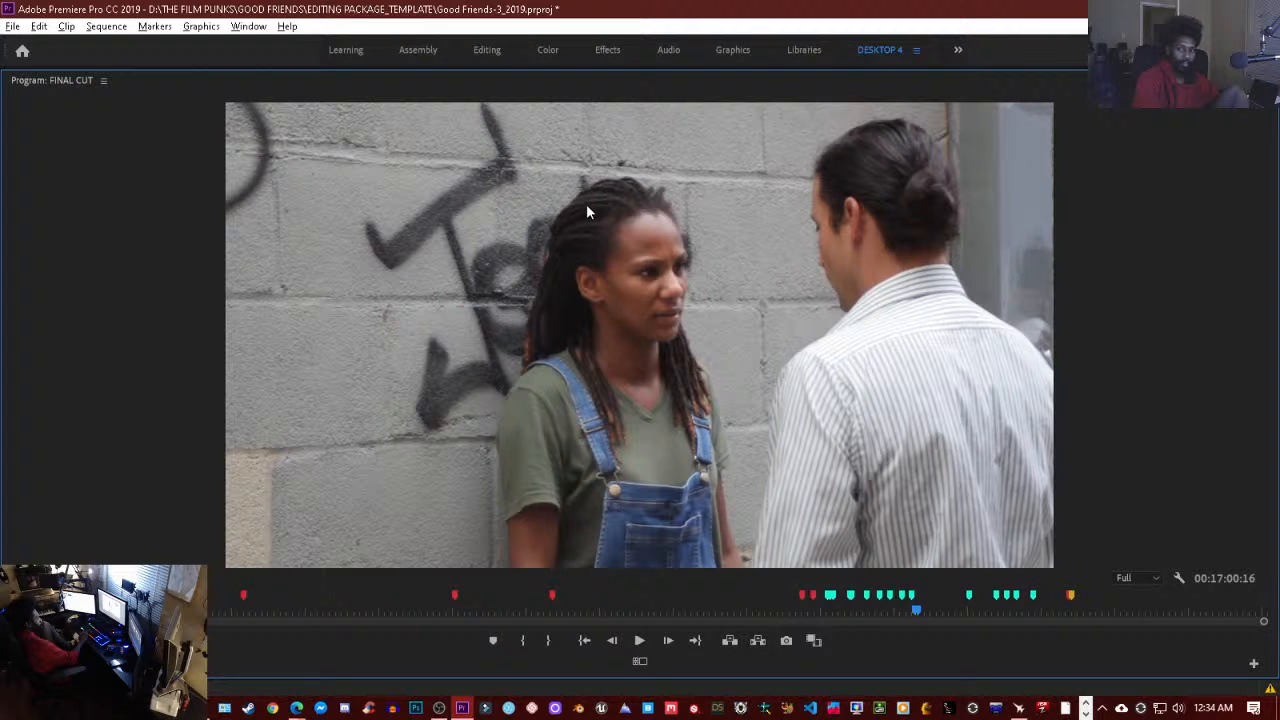
key("space")
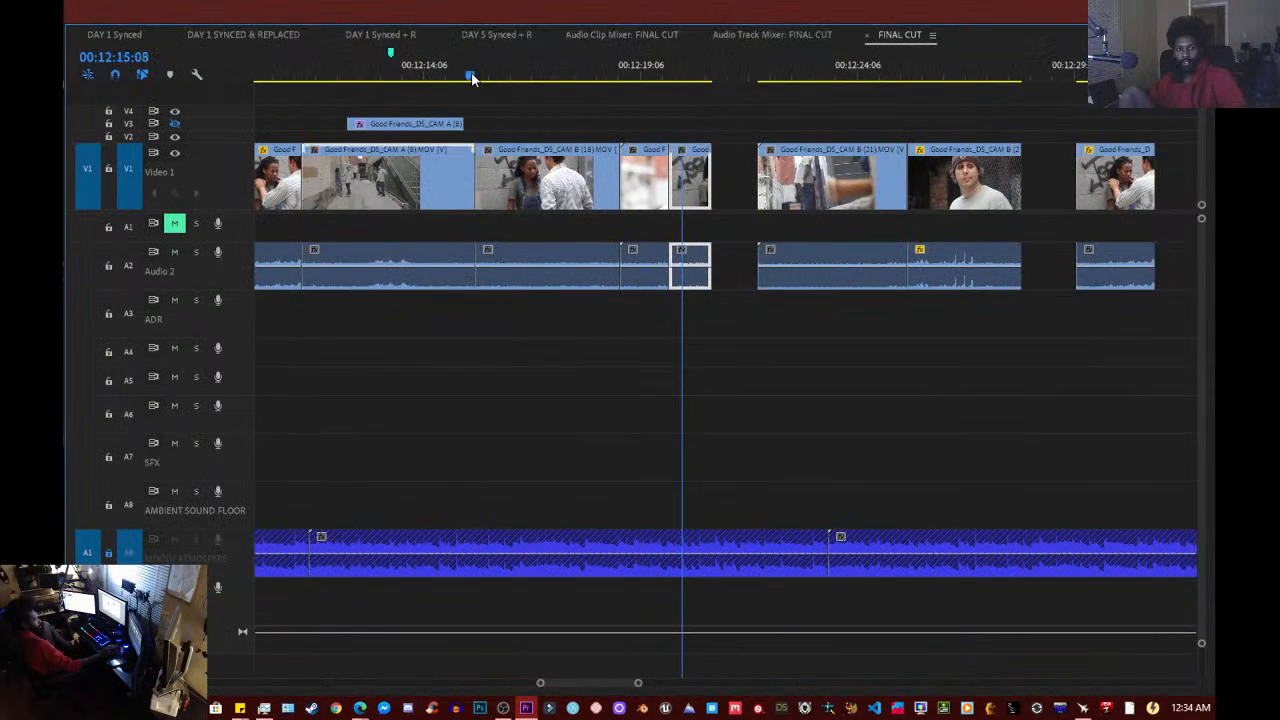
left_click(471, 72)
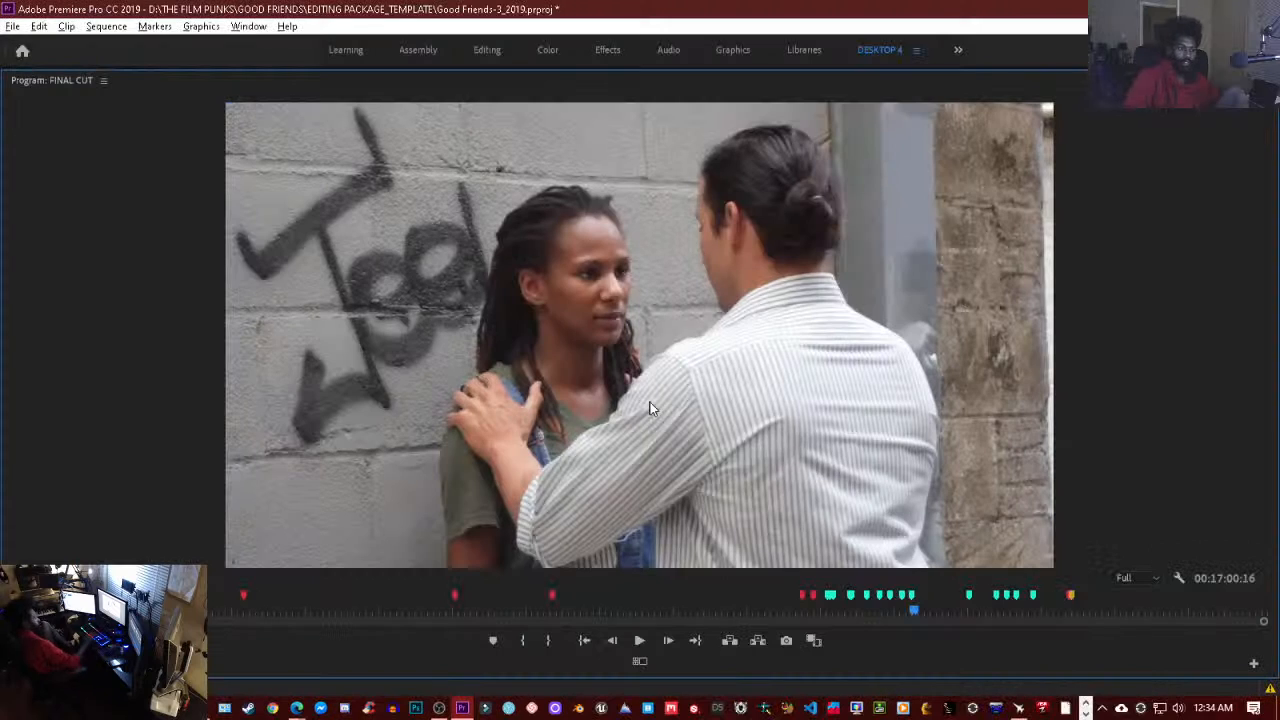
key("space")
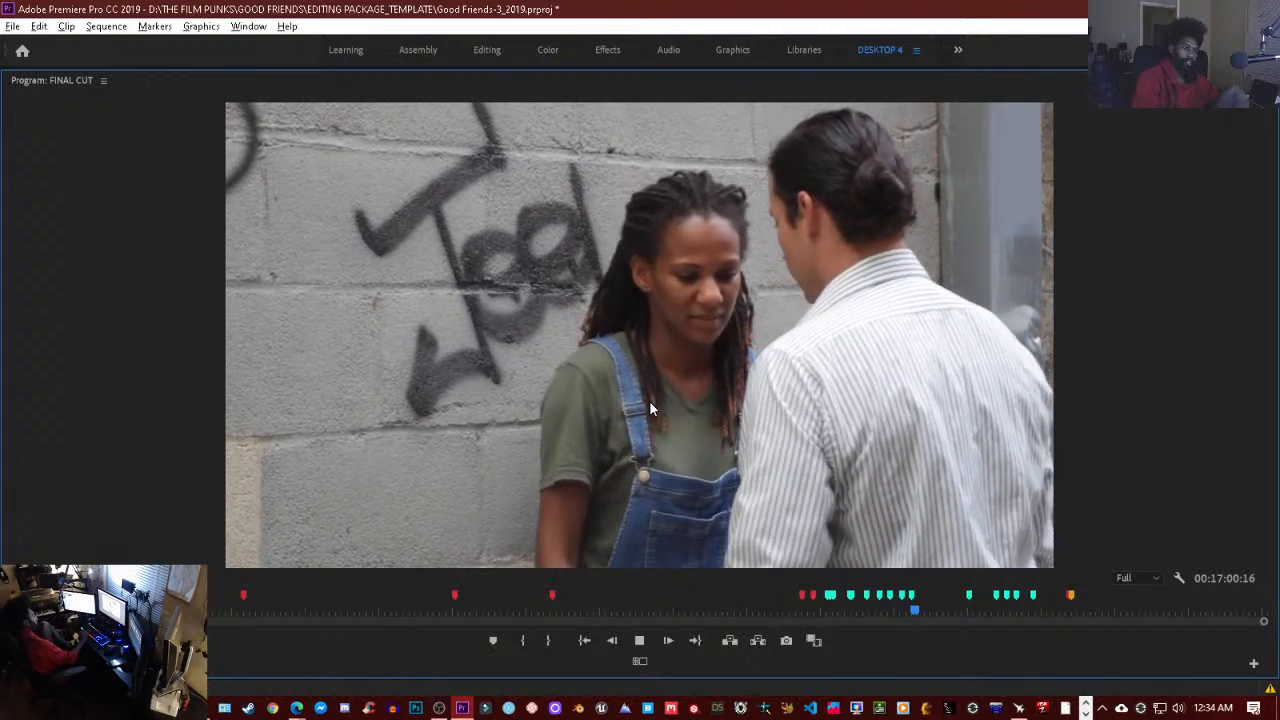
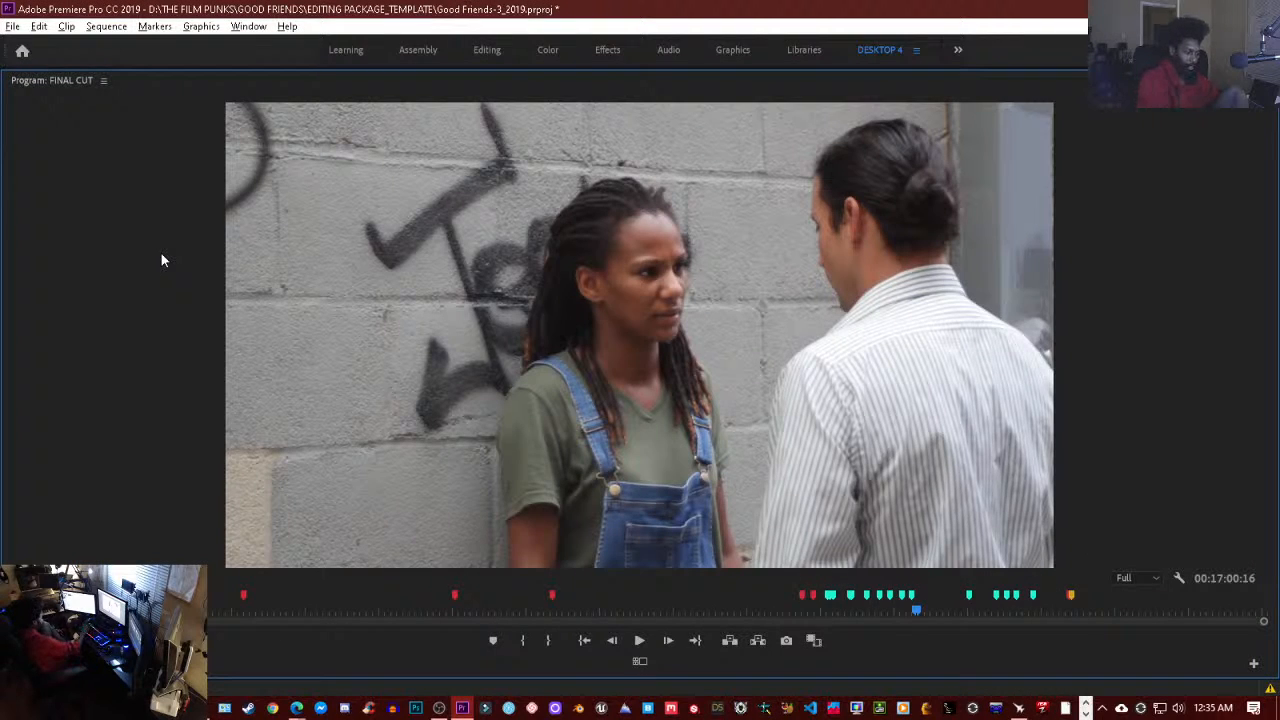
key("grave")
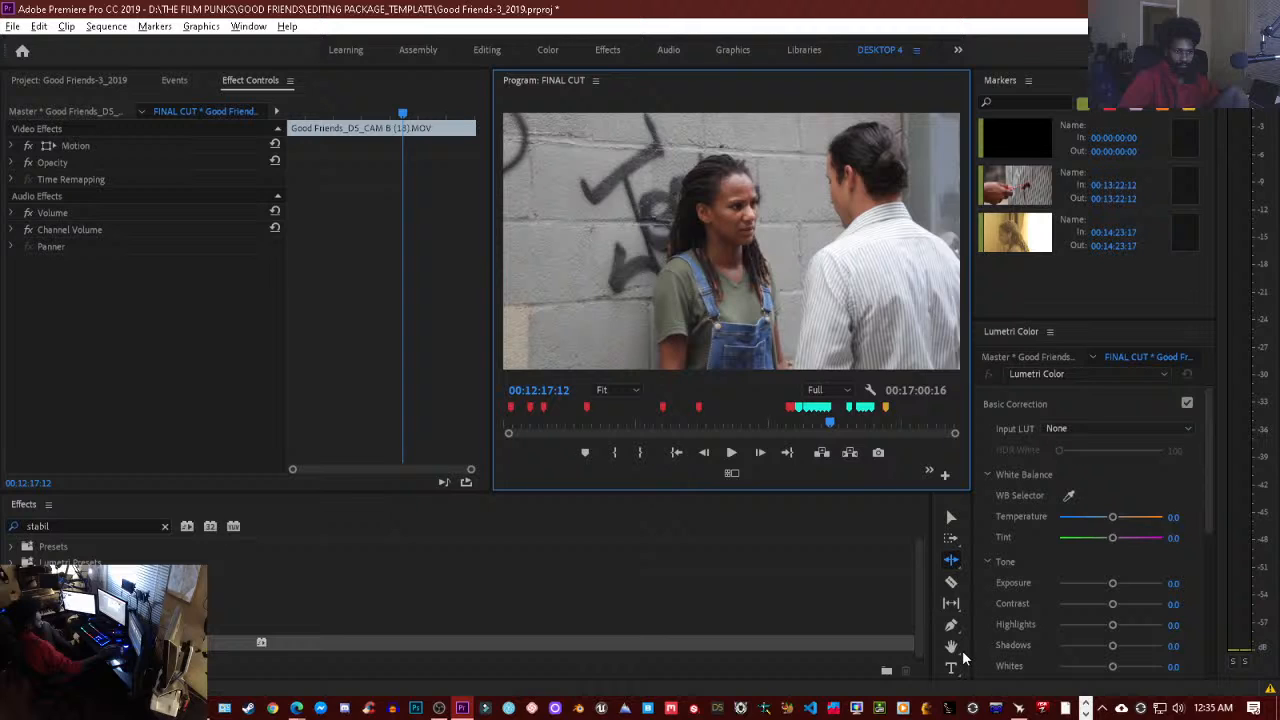
left_click(952, 586)
key("grave")
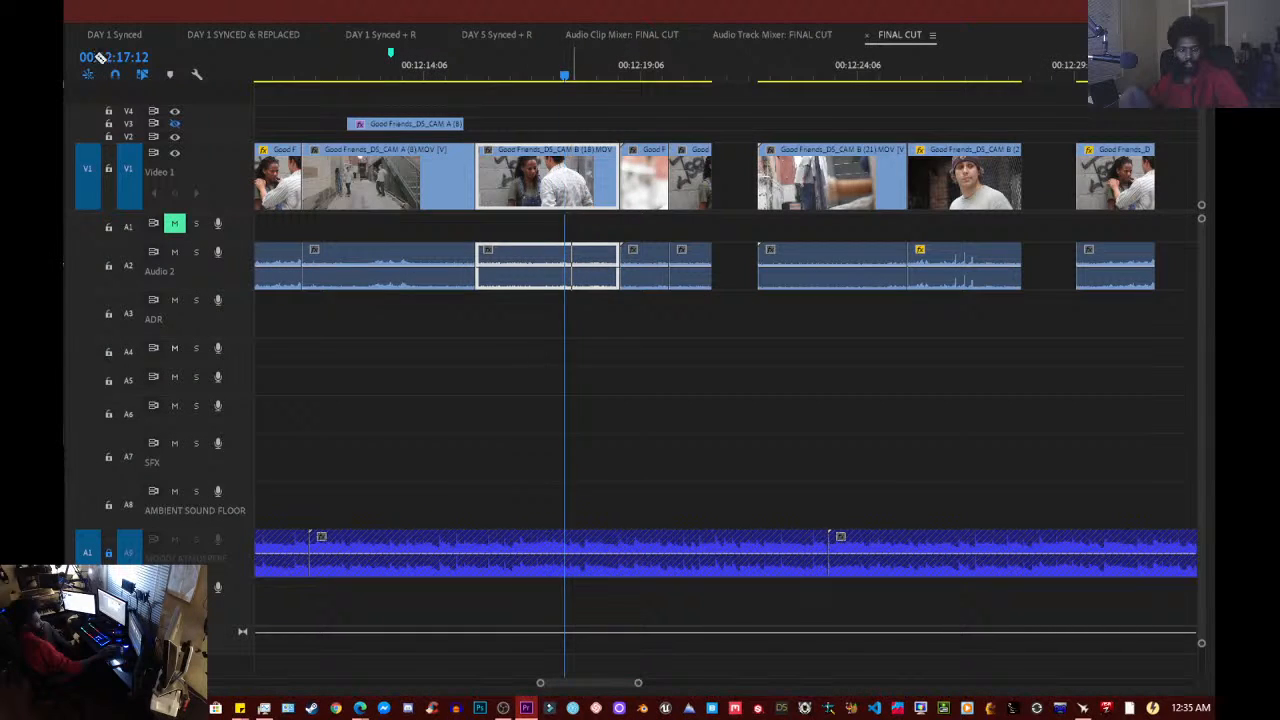
- Trim the end of the CAM B (18) clip to 00:12:17:12 and close the gap before the CAM B (35) clip
key("grave")
left_click(950, 516)
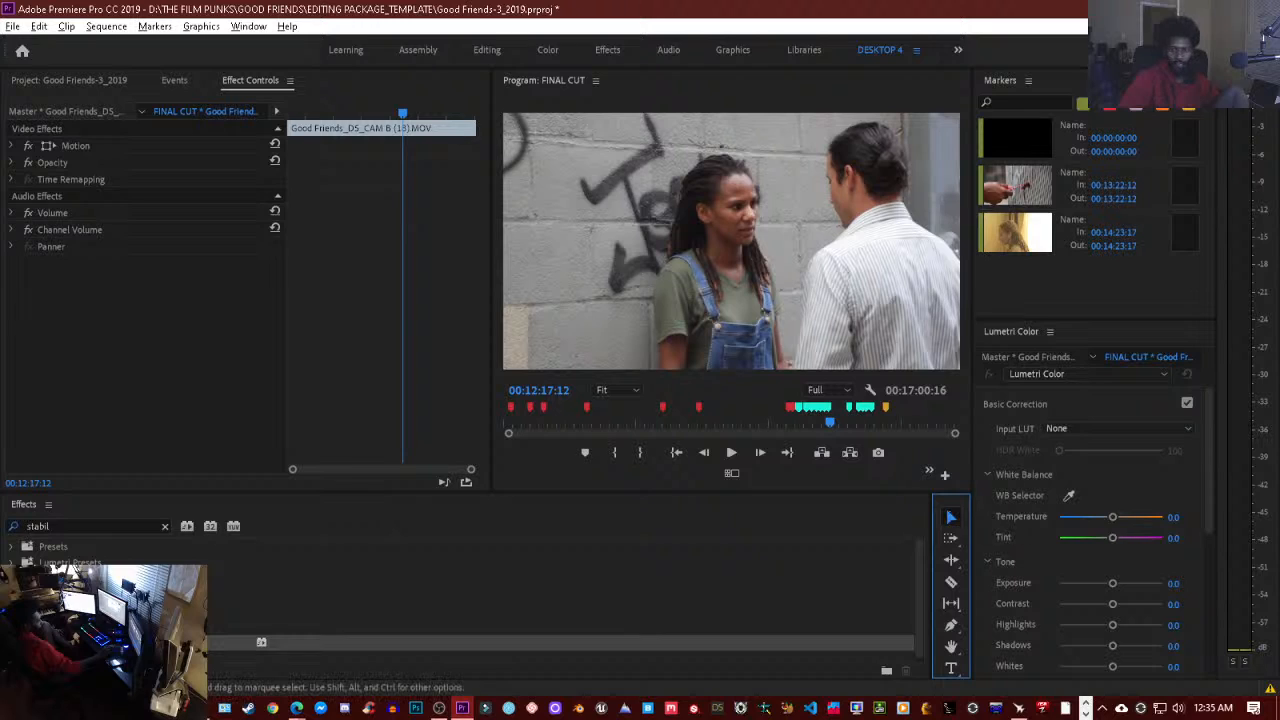
key("grave")
left_click_drag(619, 154, 564, 152)
key("Delete")
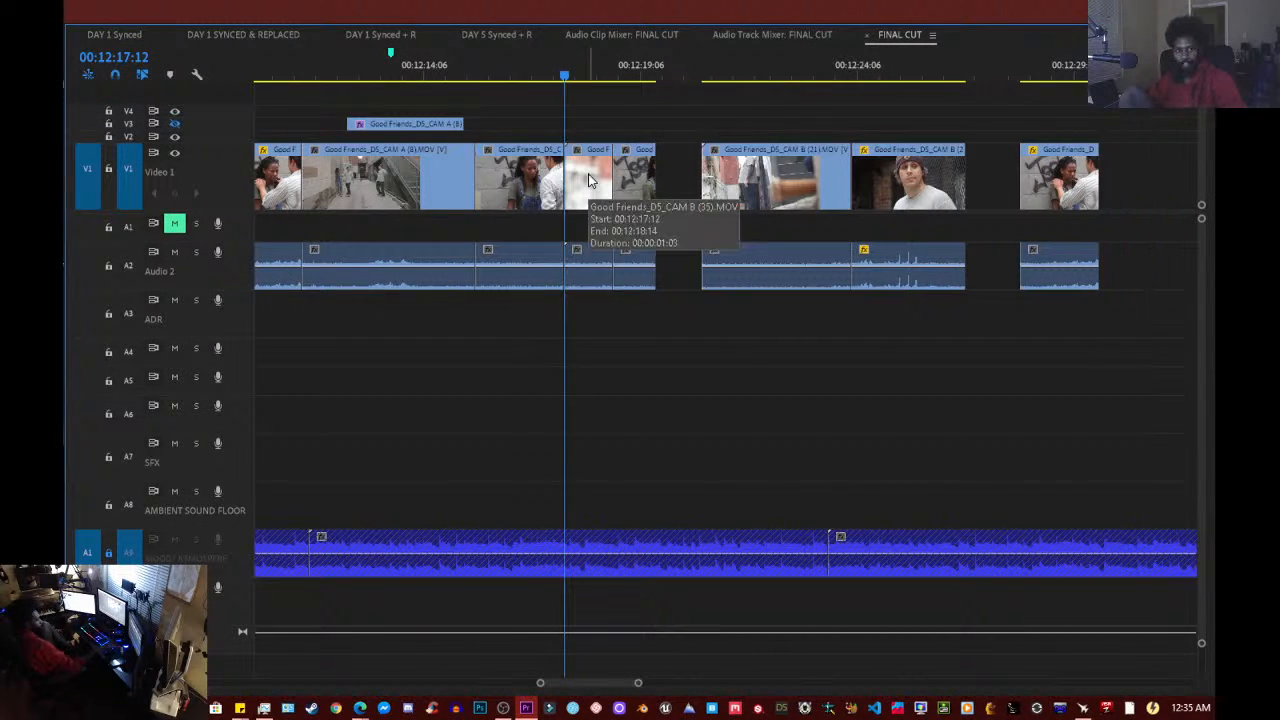
- Play the tightened cuts from 00:12:14:12 through the CAM B (18) and CAM B (35) shots
left_click(435, 76)
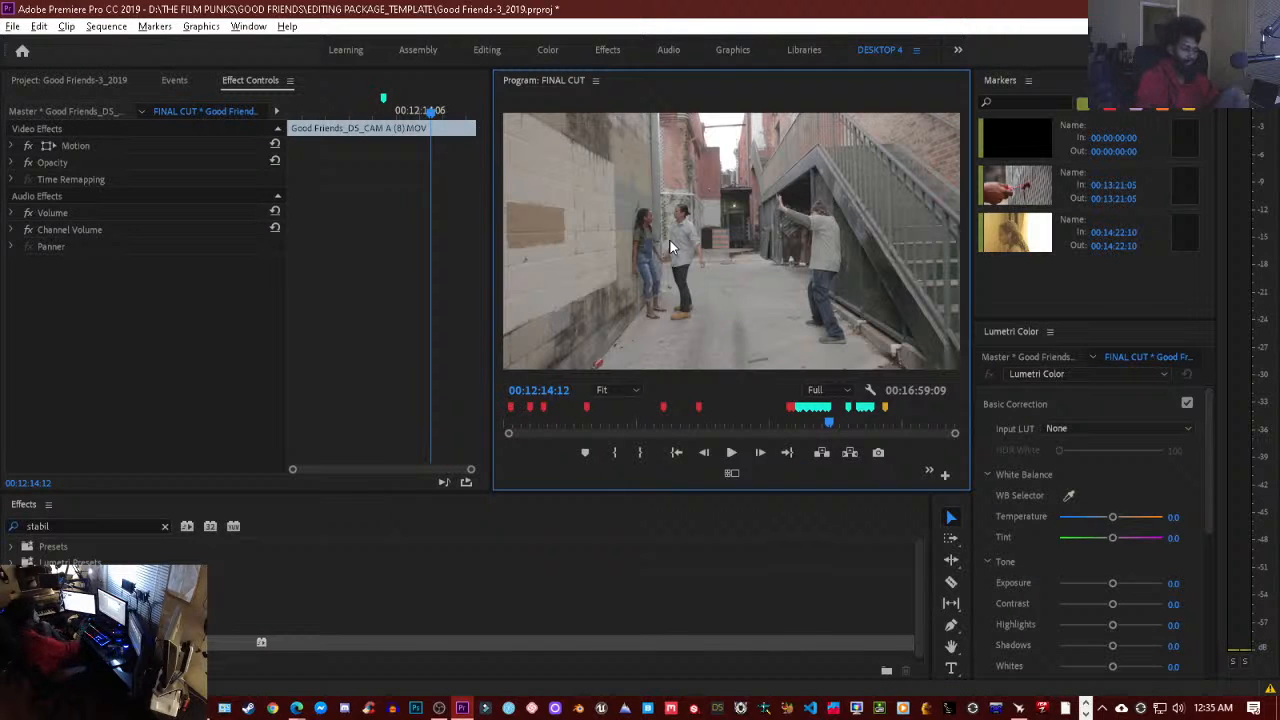
key("grave")
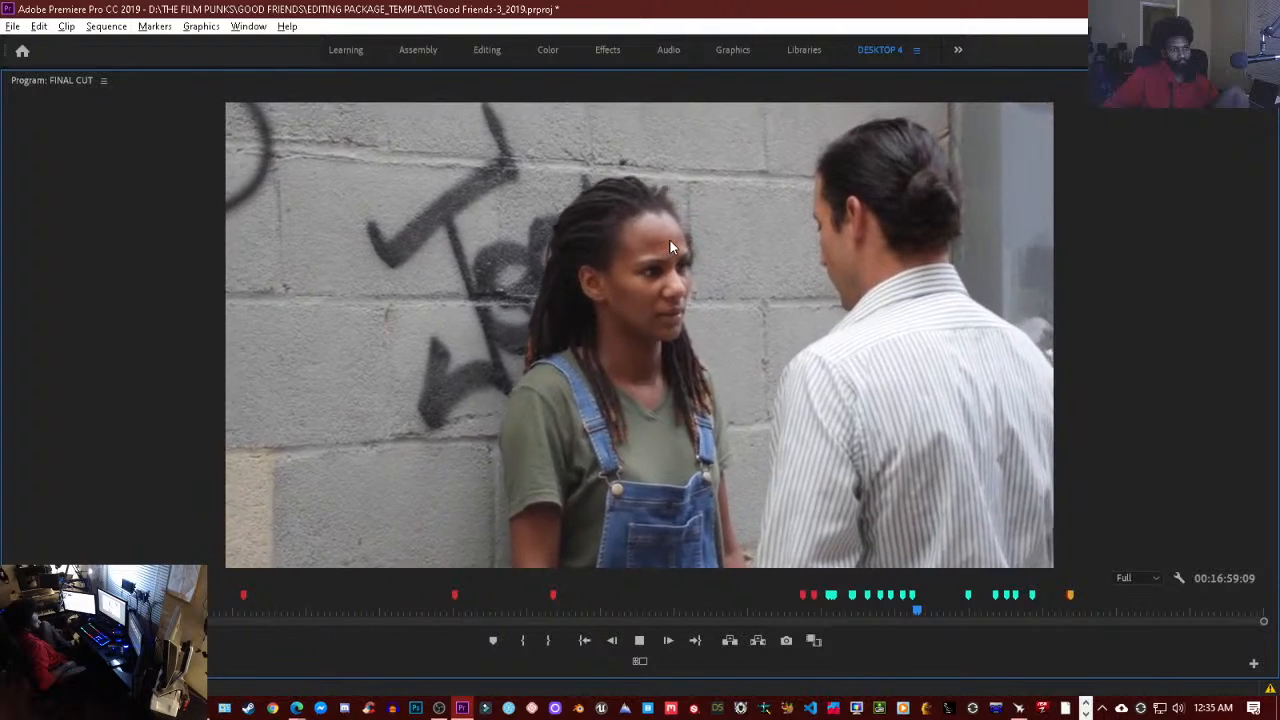
key("space")
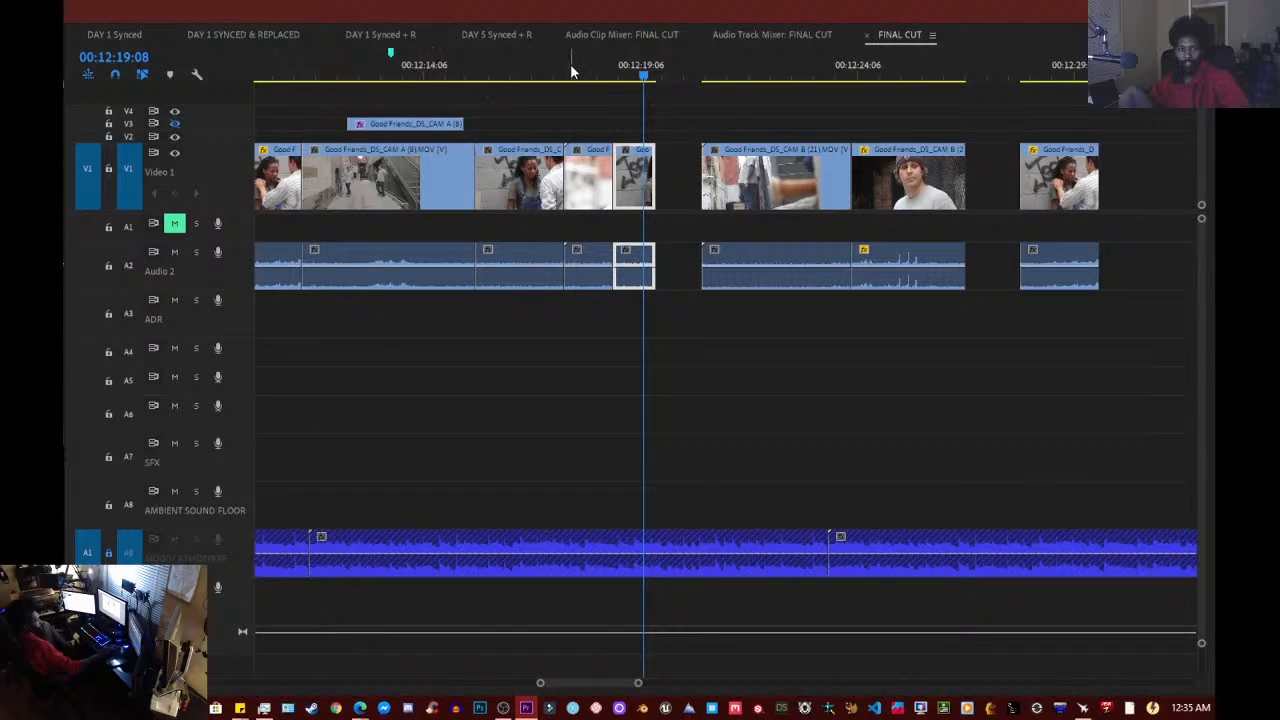
- Replay the trimmed CAM B (18) shot from its start into the CAM B (35) close-up to examine the camera movement
left_click_drag(572, 71, 478, 79)
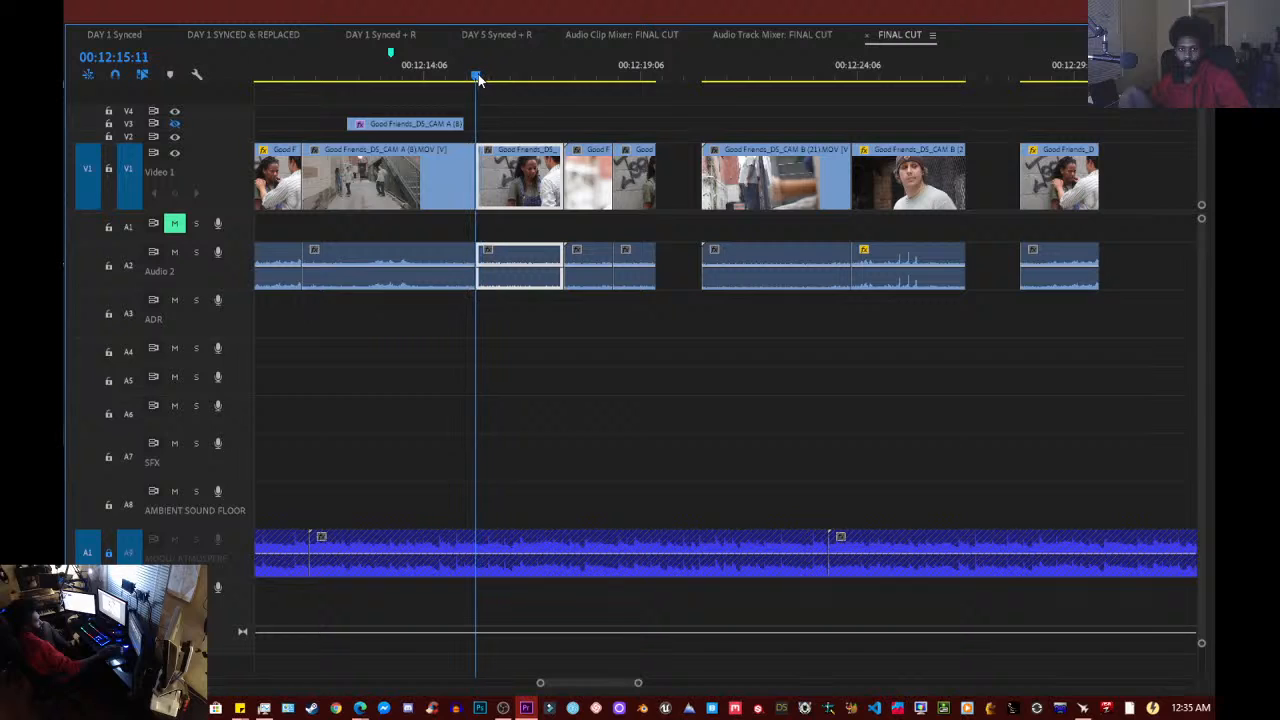
key("space")
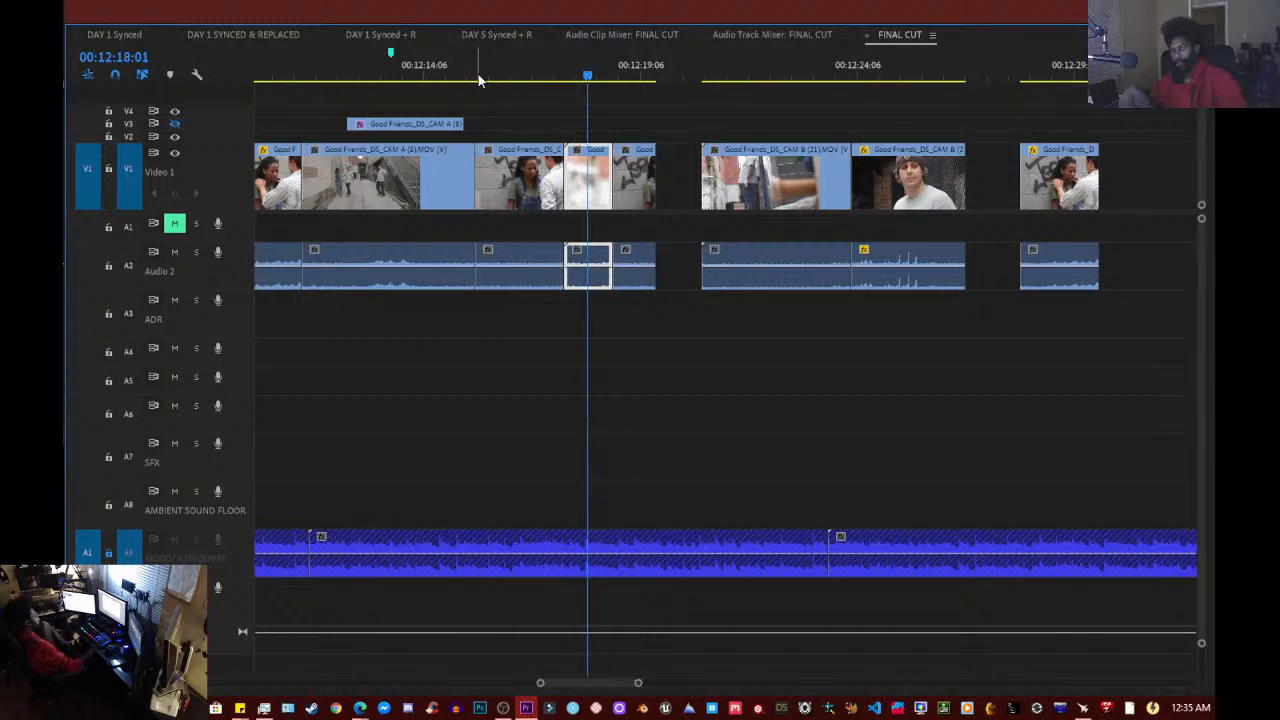
left_click(474, 86)
left_click_drag(478, 82, 484, 82)
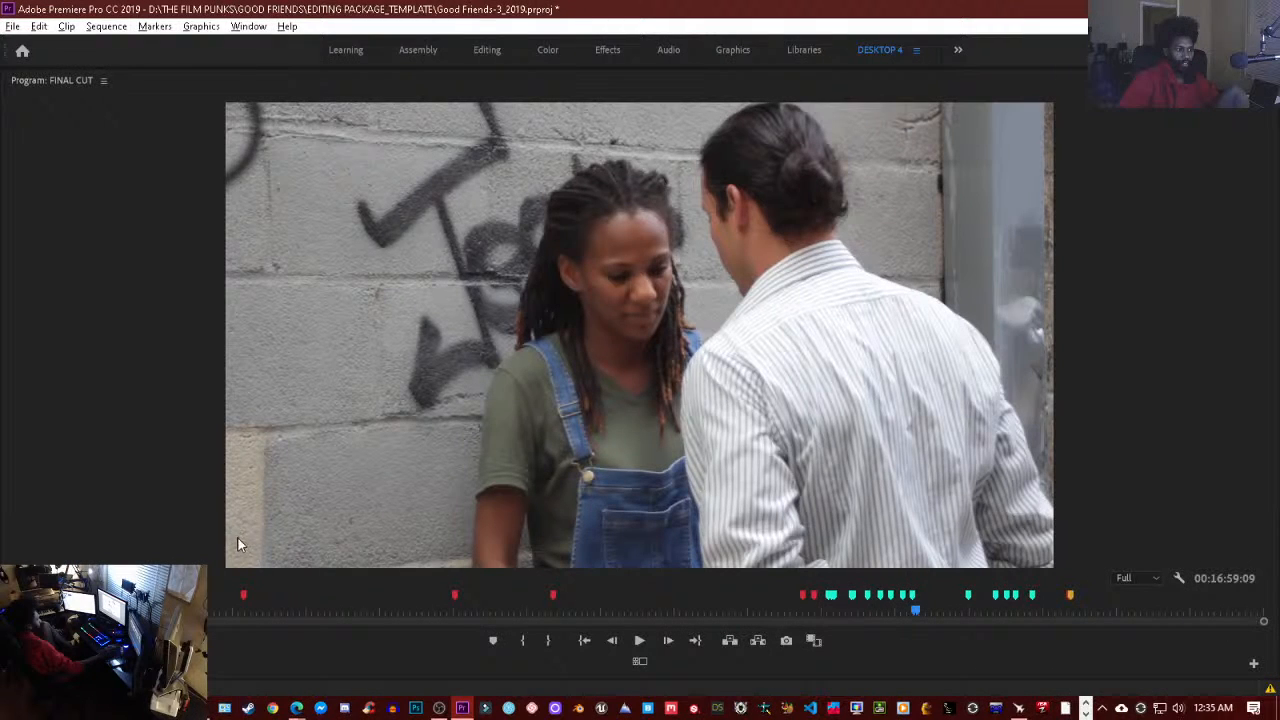
key("space")
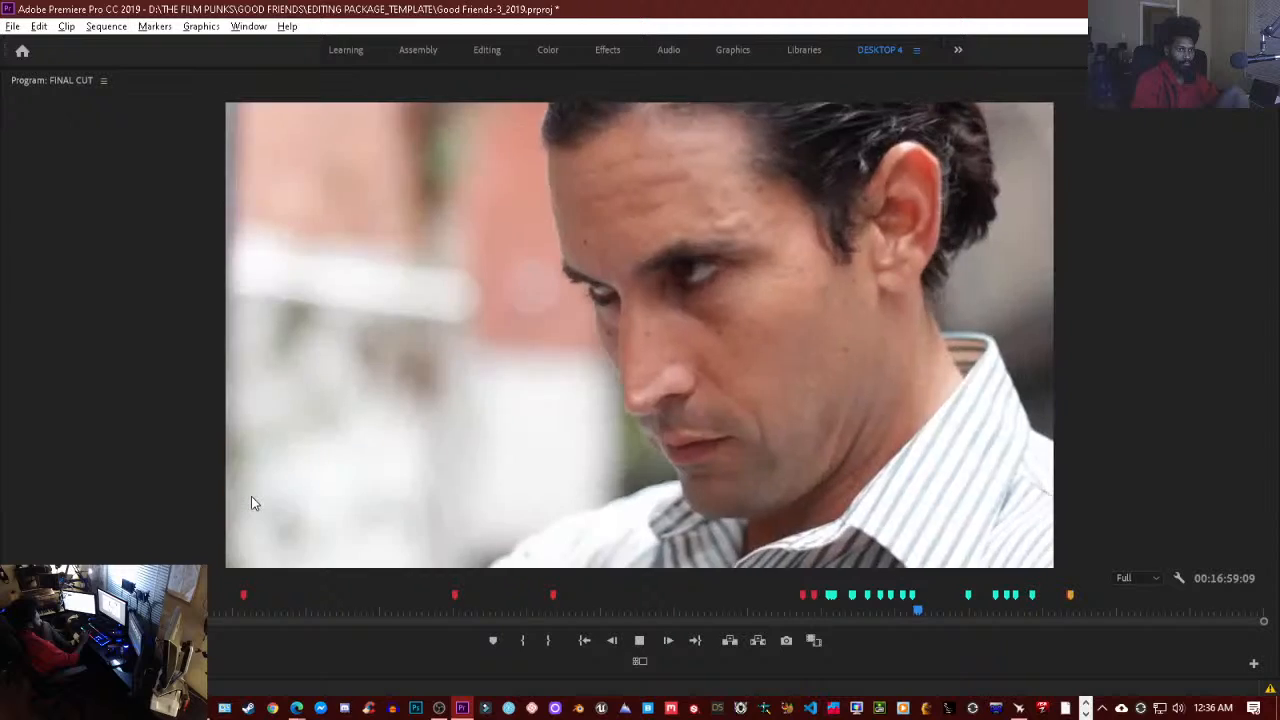
key("space")
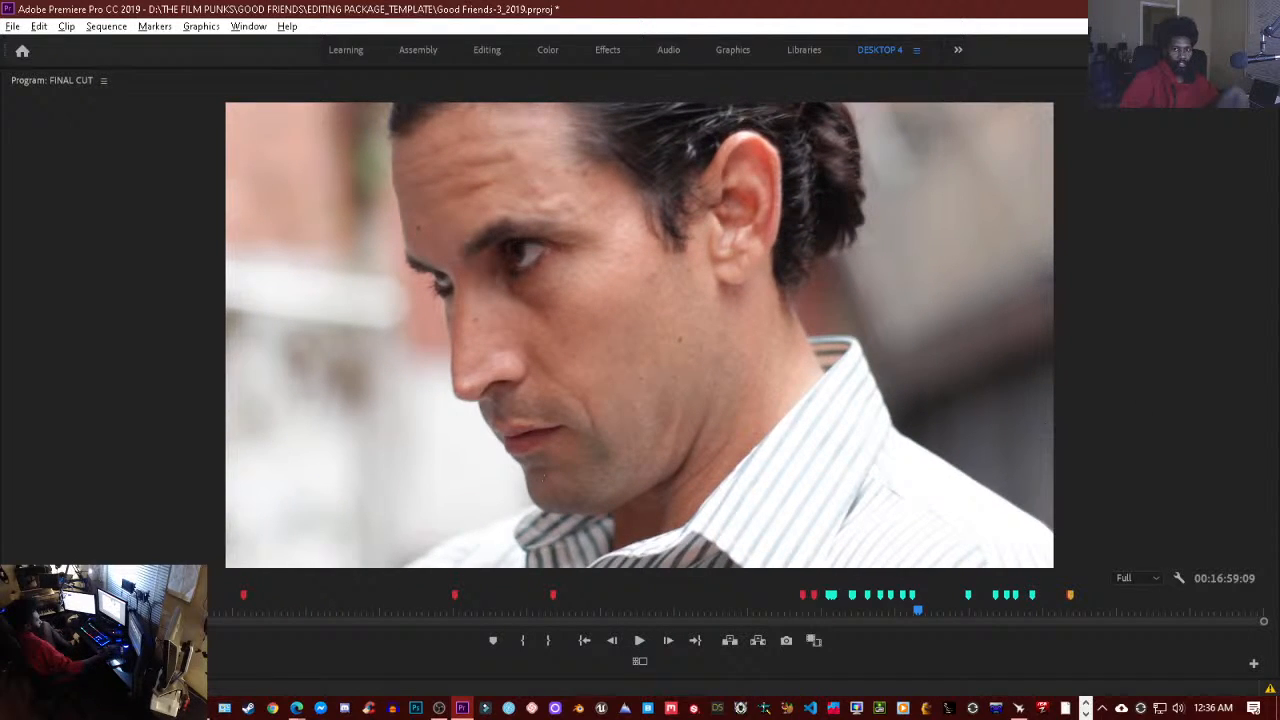
key("Left")
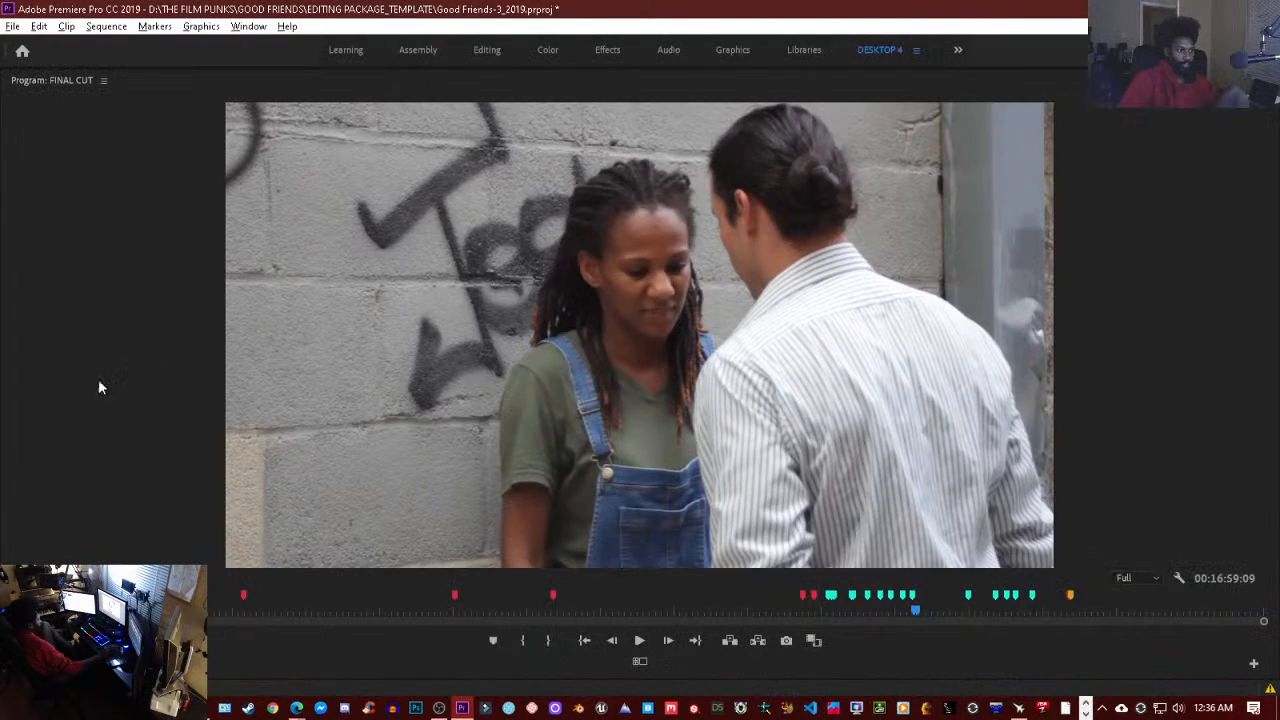
- Apply the Warp Stabilizer effect to the trimmed CAM B (18) clip at 00:12:15:17
left_click(45, 391)
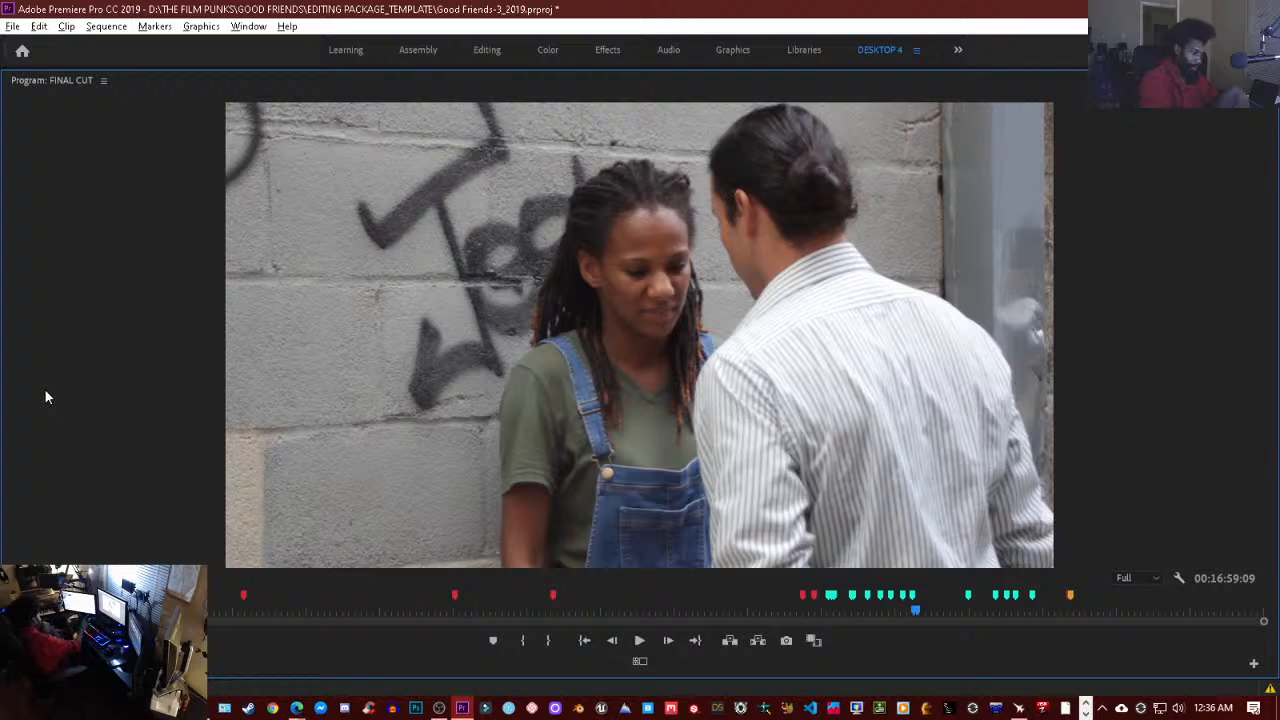
key("grave")
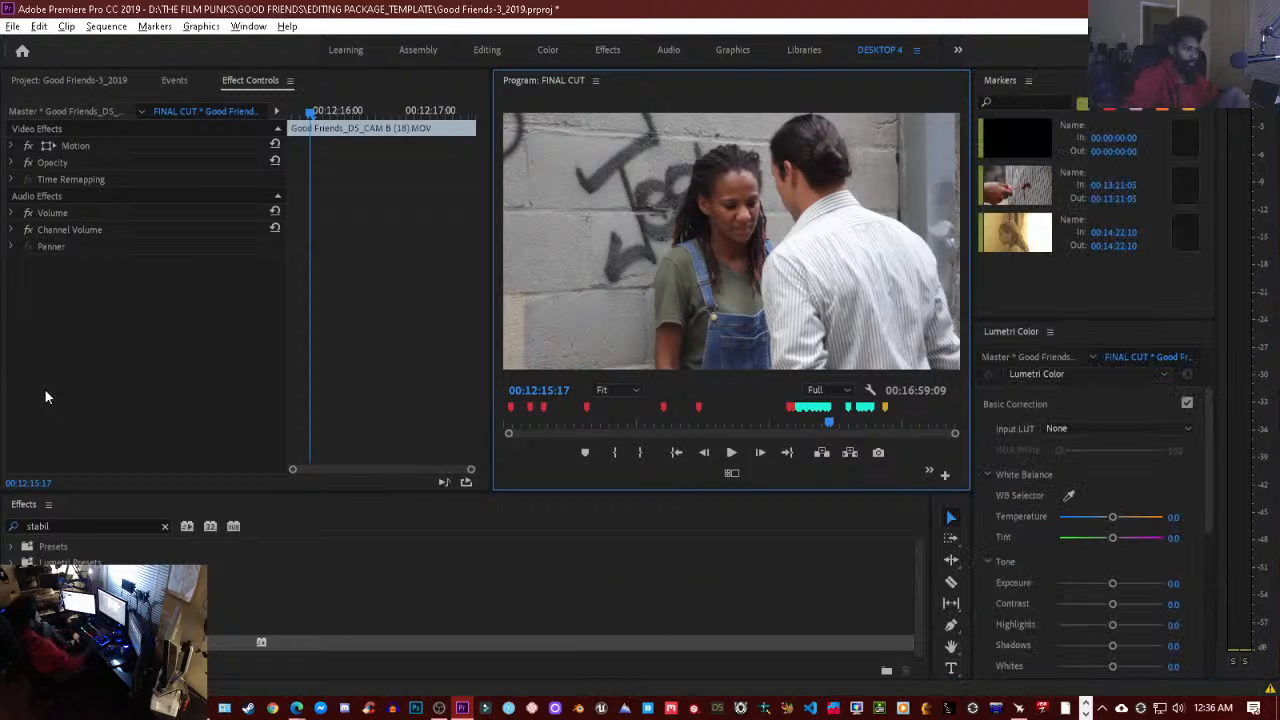
left_click(608, 503)
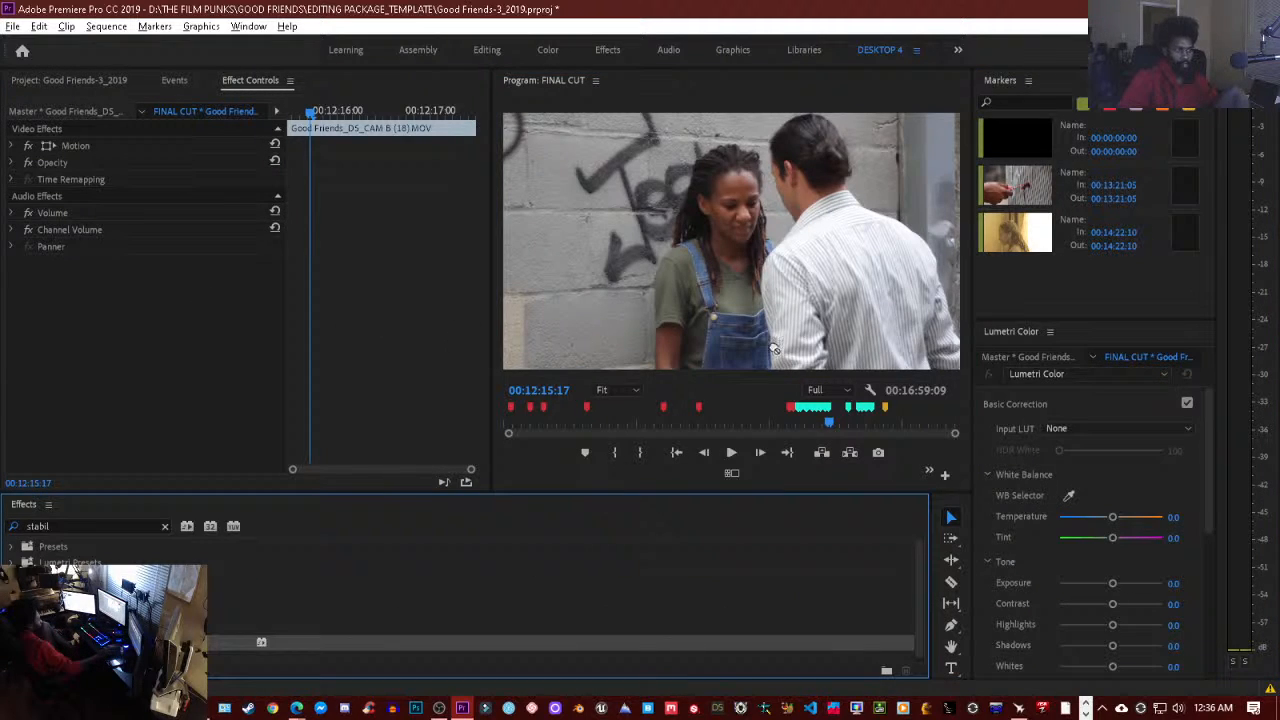
key("grave")
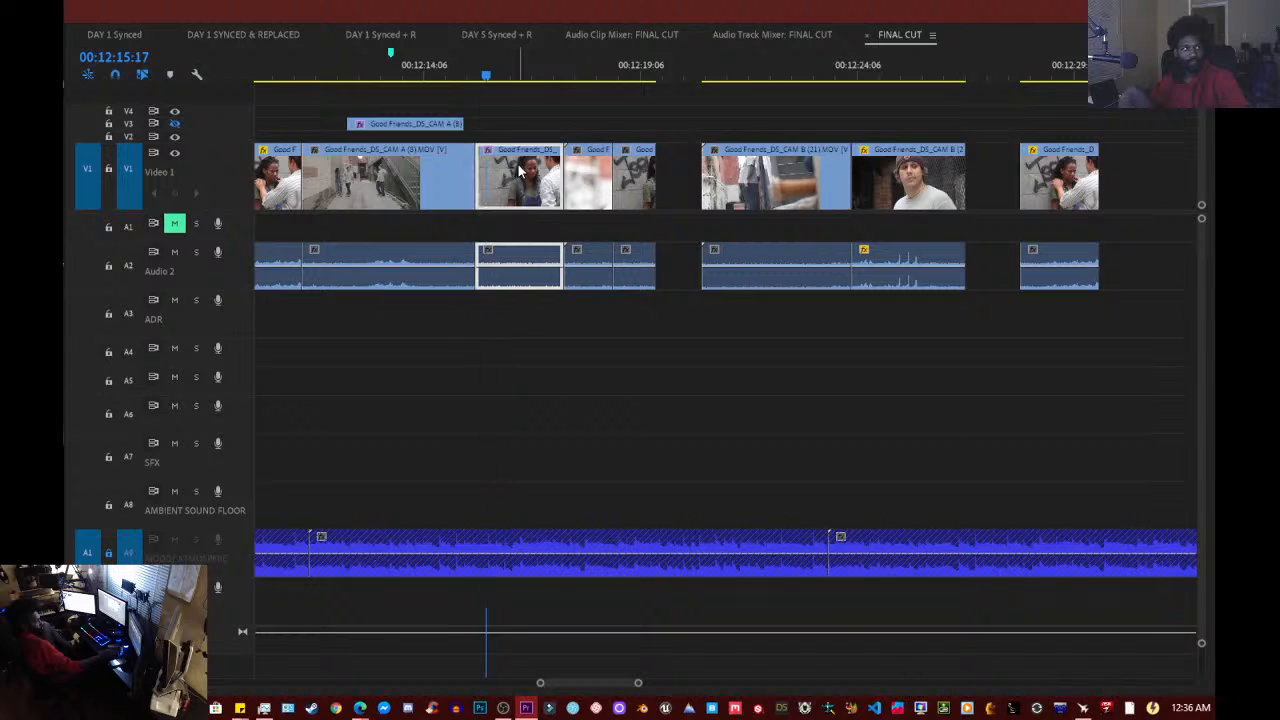
key("grave")
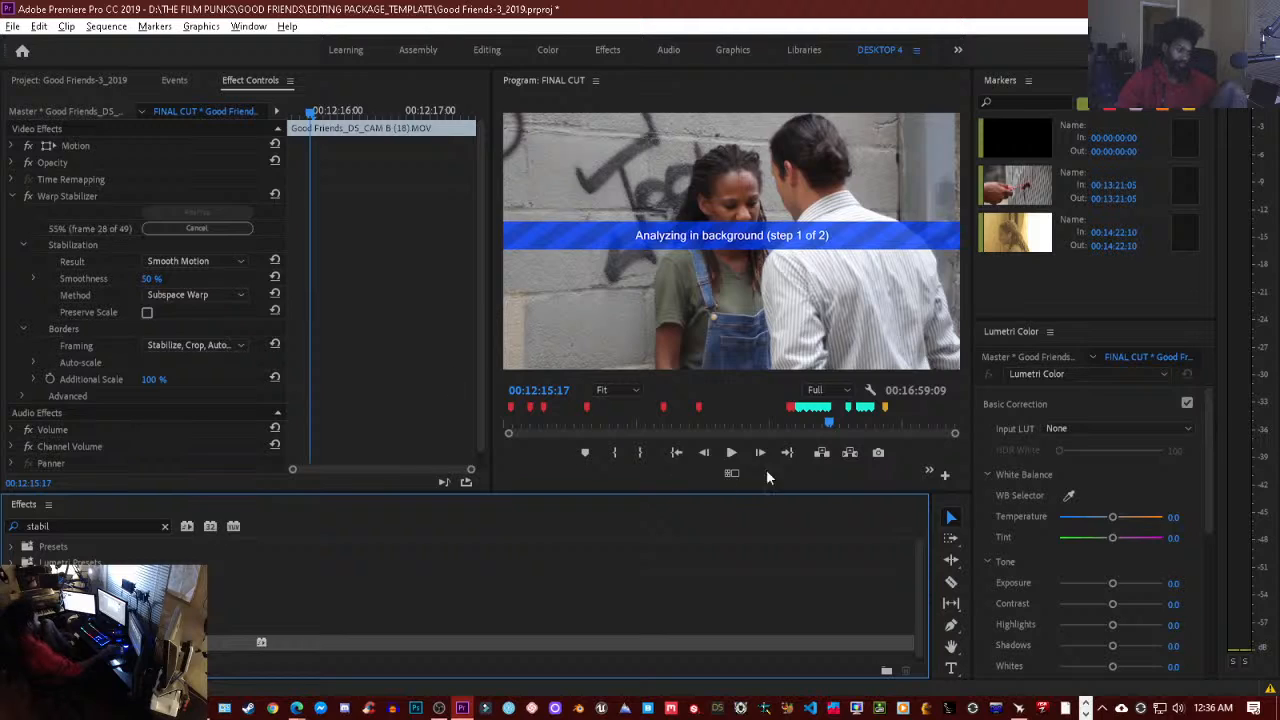
- Play the stabilized CAM B (18) clip to check the camera movement into the CAM B (35) close-up
left_click(415, 291)
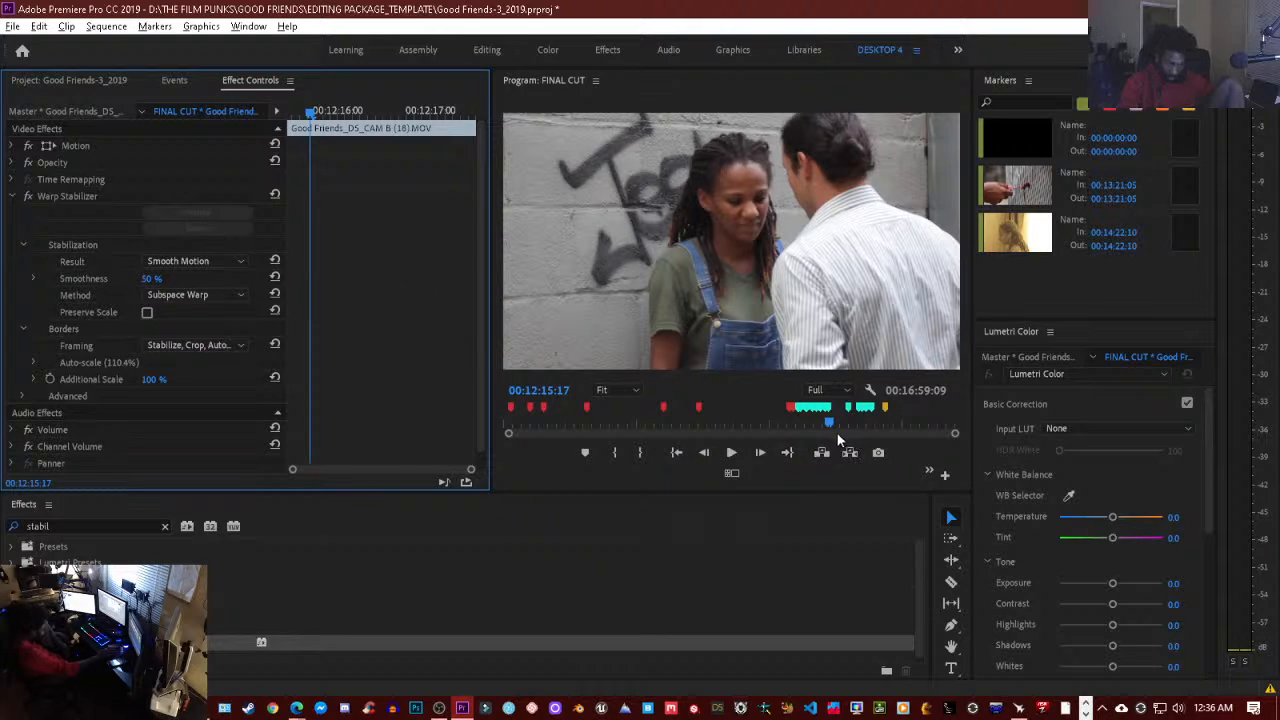
key("Up")
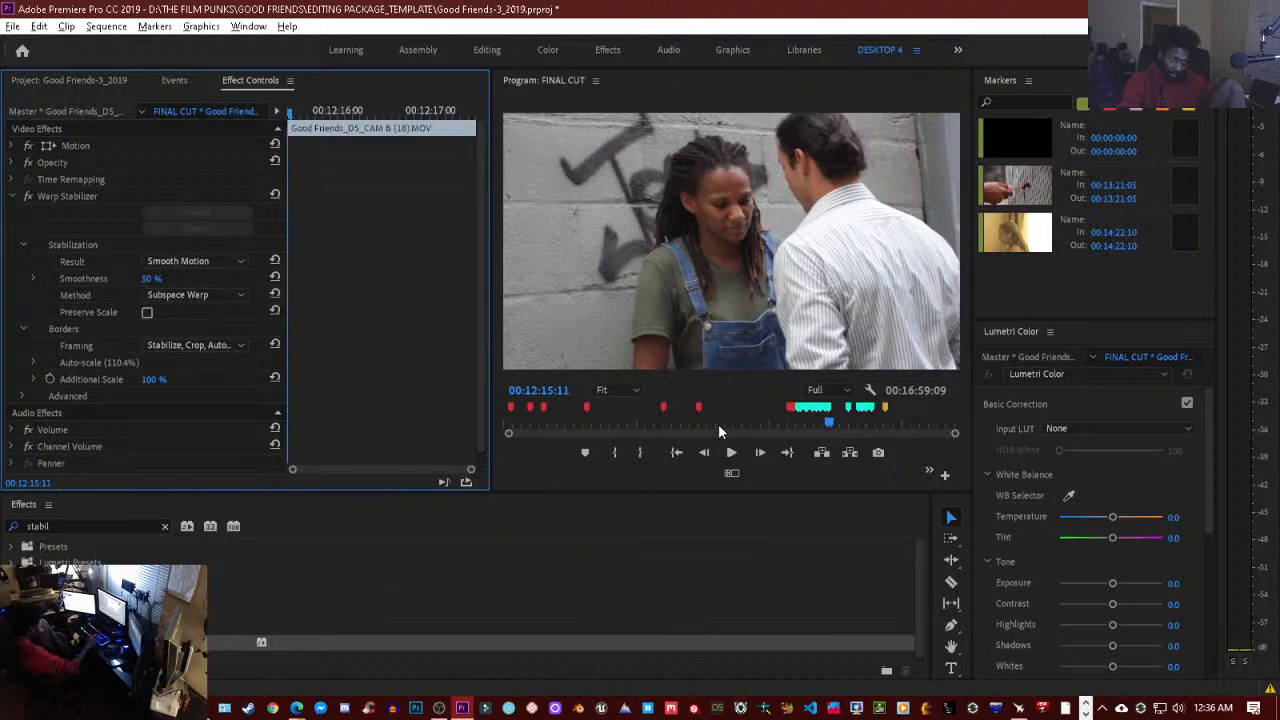
key("Up")
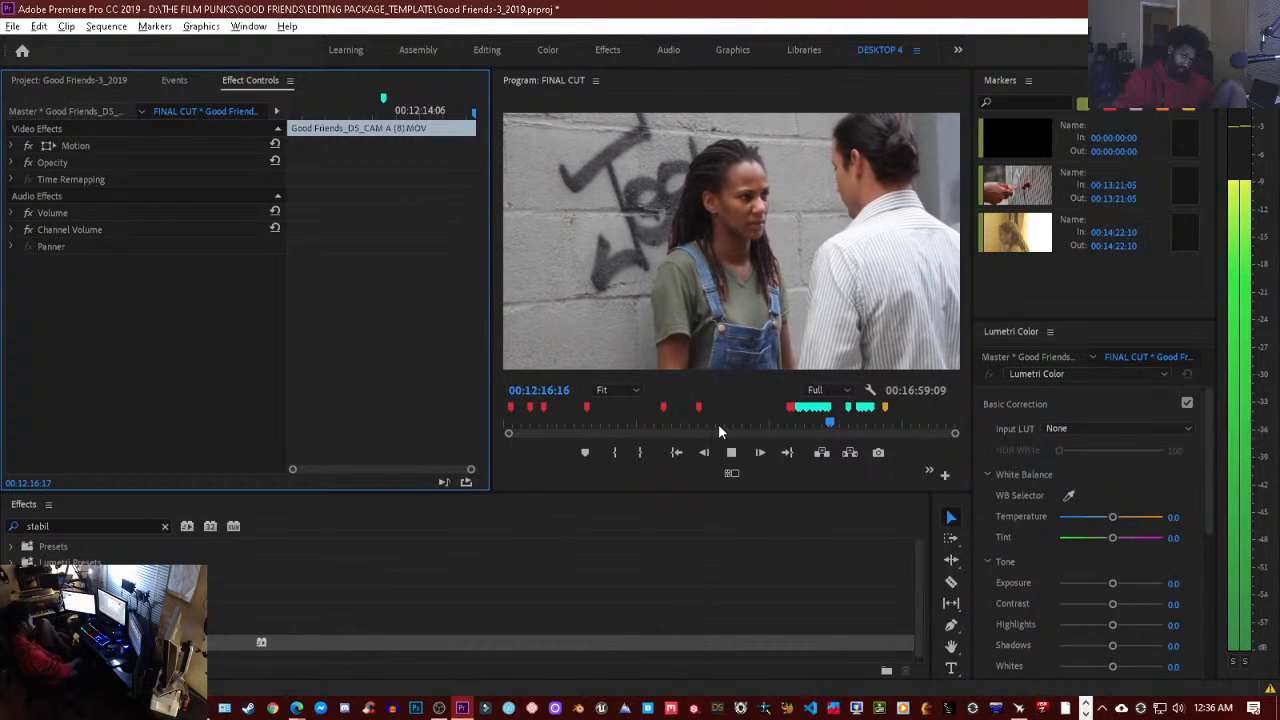
key("space")
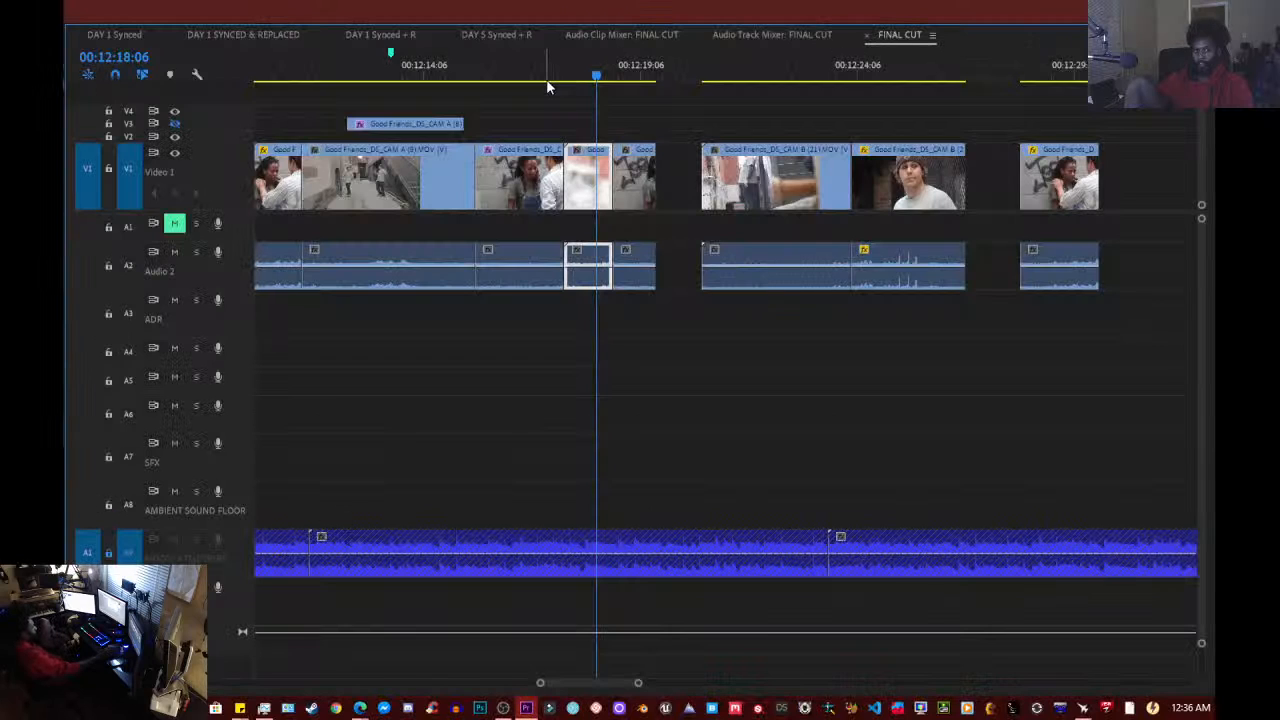
- Set the Warp Stabilizer method of the CAM B (18) clip to Position
left_click(546, 75)
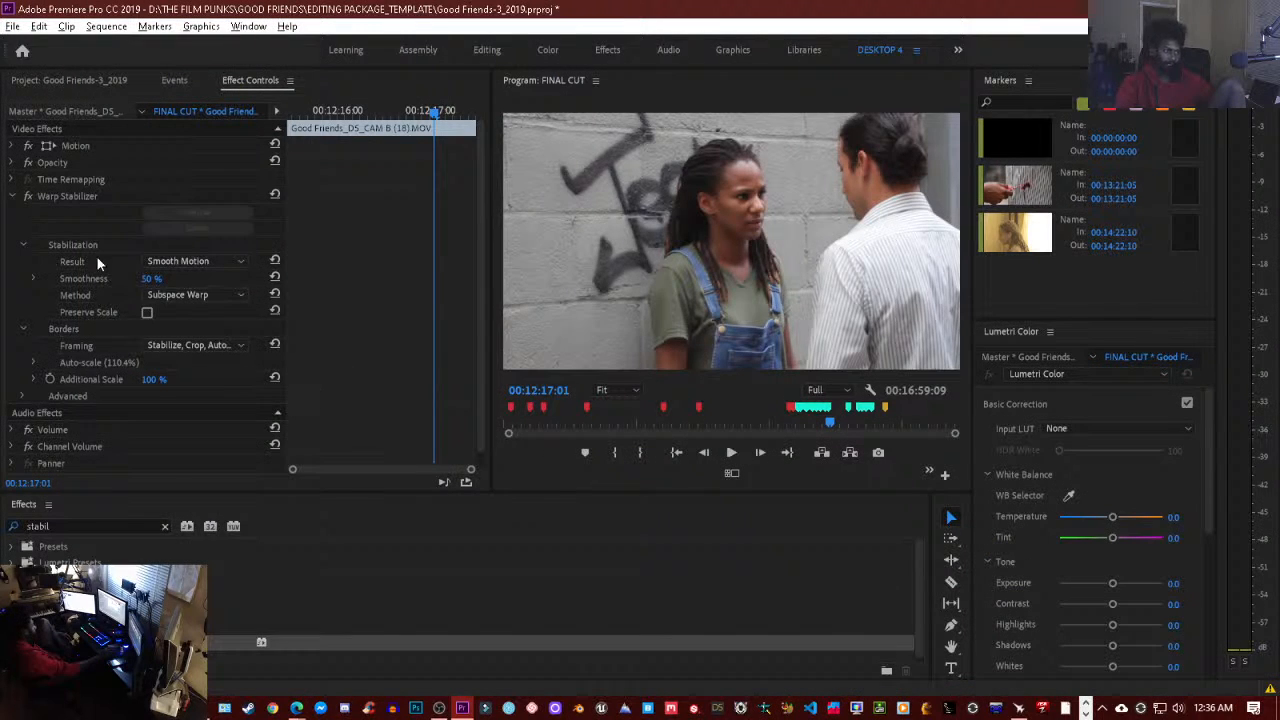
left_click(188, 294)
left_click(185, 317)
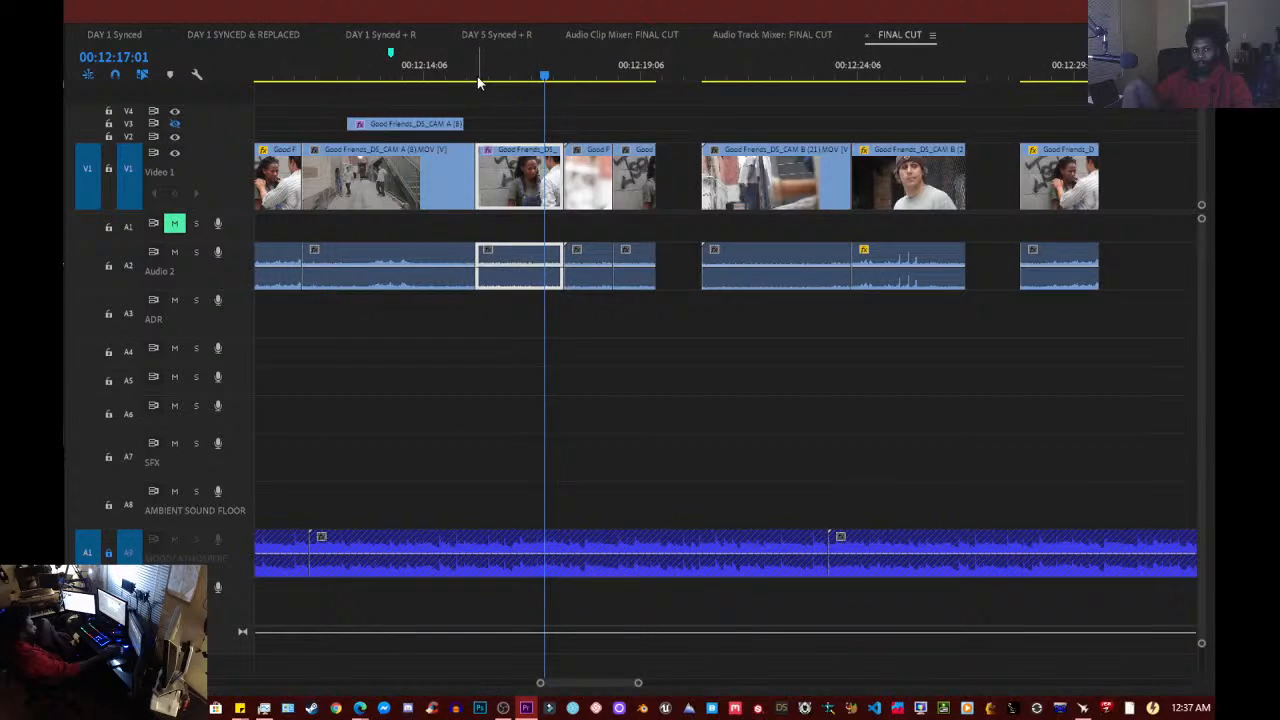
- Play the cut into the CAM B (18) clip from 00:12:15:02 and return to the start of the CAM A (8) clip
left_click(459, 80)
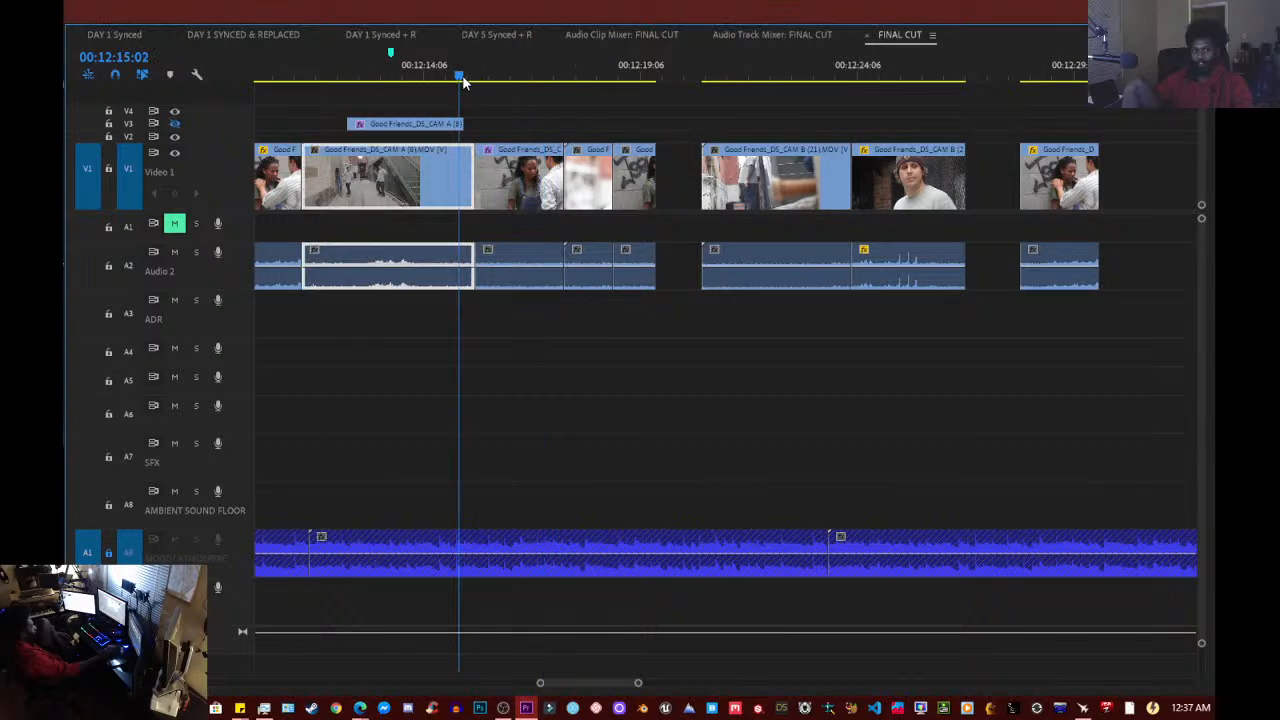
key("space")
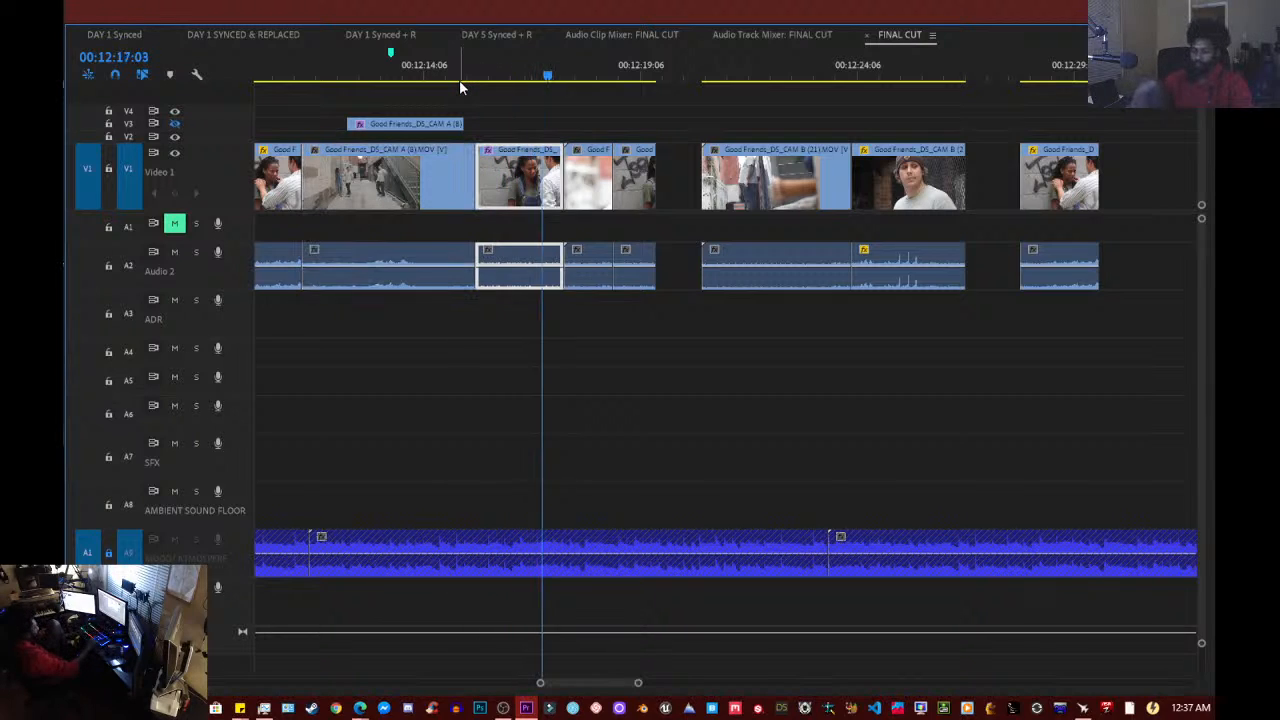
key("Up")
key("Up")
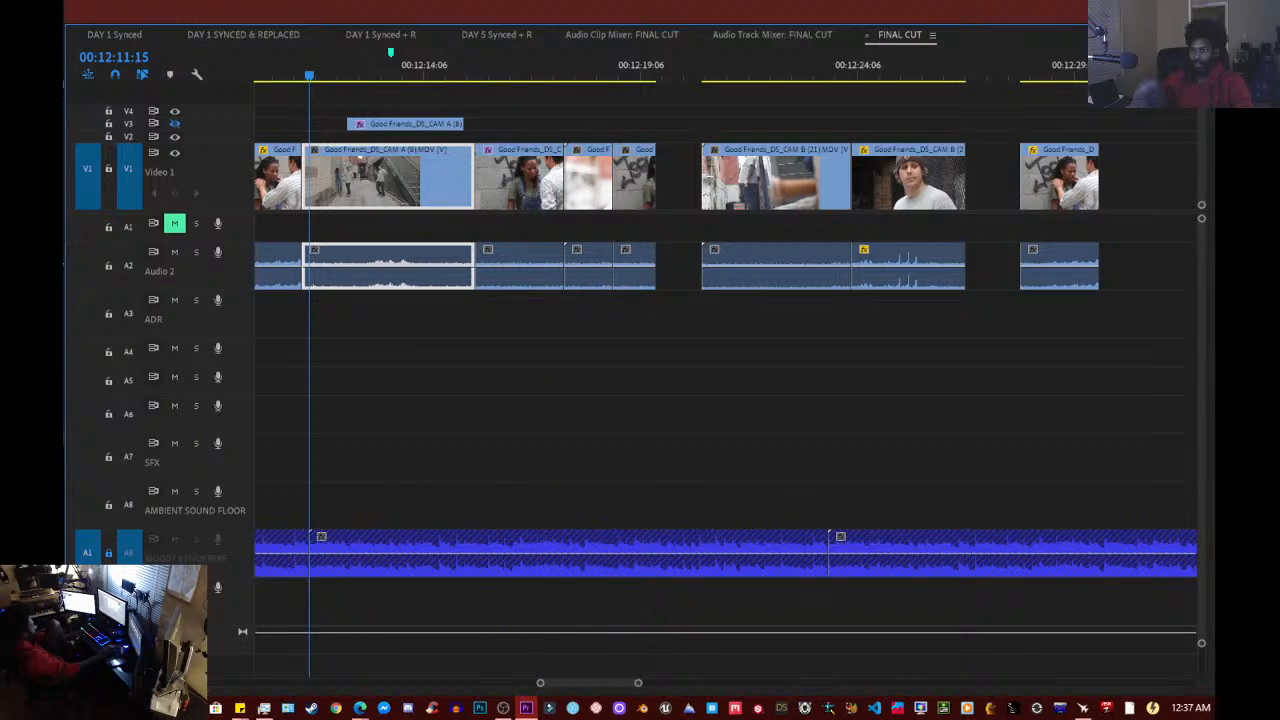
- Maximize the program monitor and play from 00:12:11:15 through the CAM B (18) and CAM B (35) shots
left_click(430, 293)
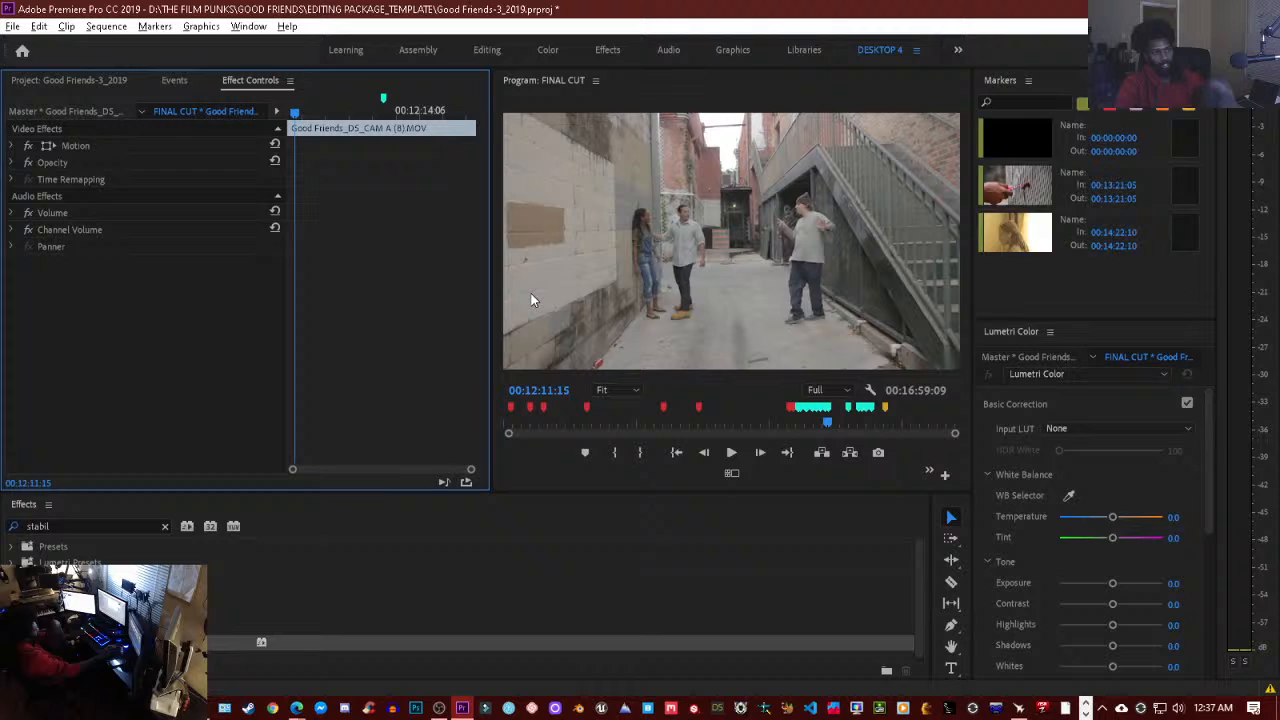
left_click(531, 295)
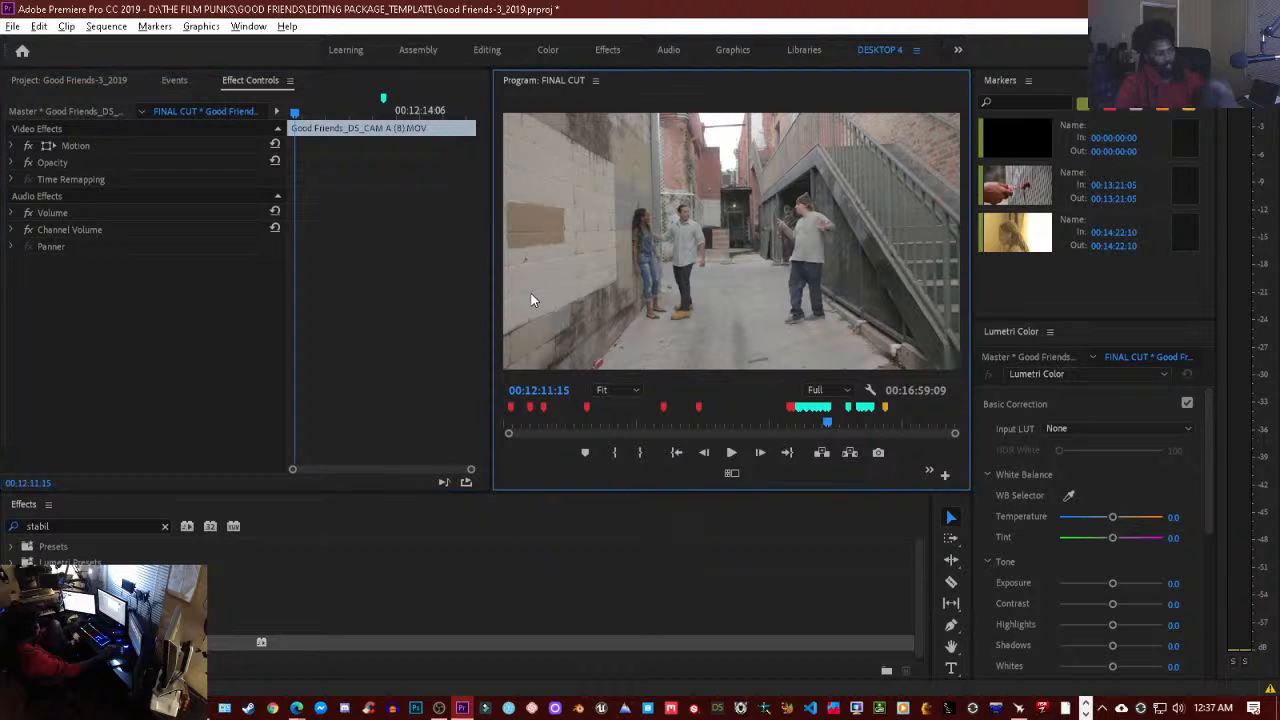
key("grave")
key("space")
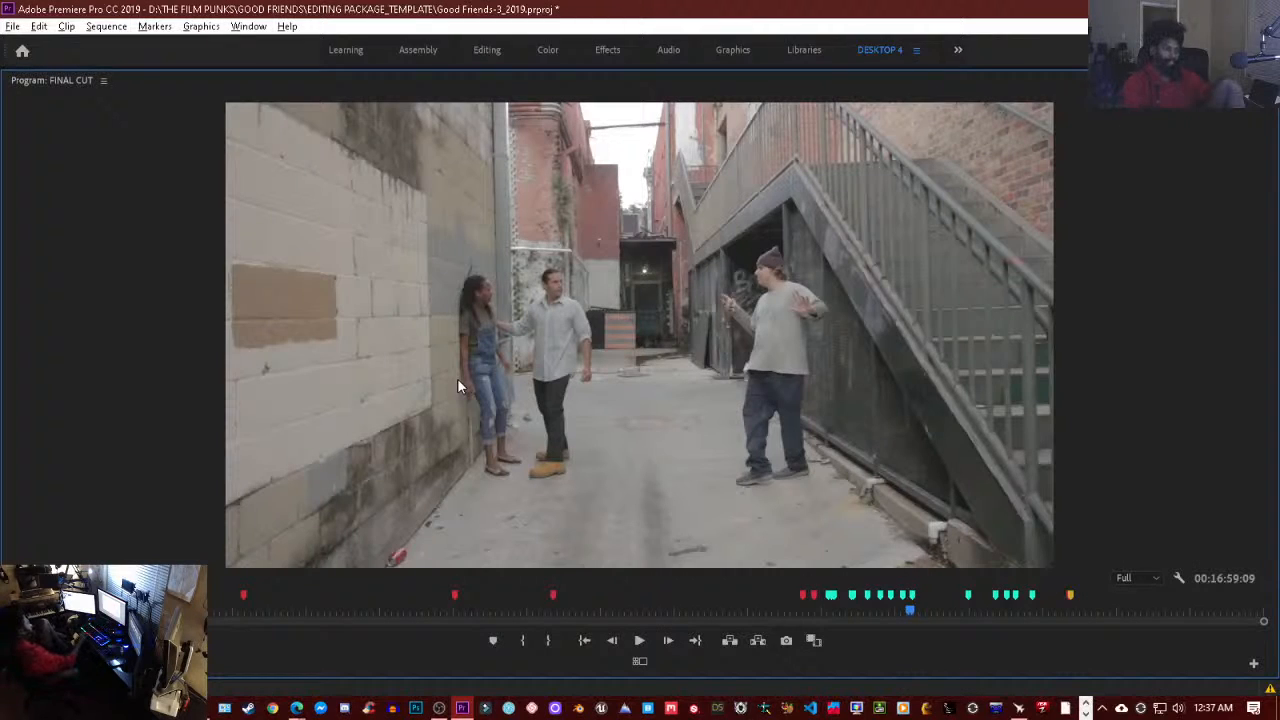
key("space")
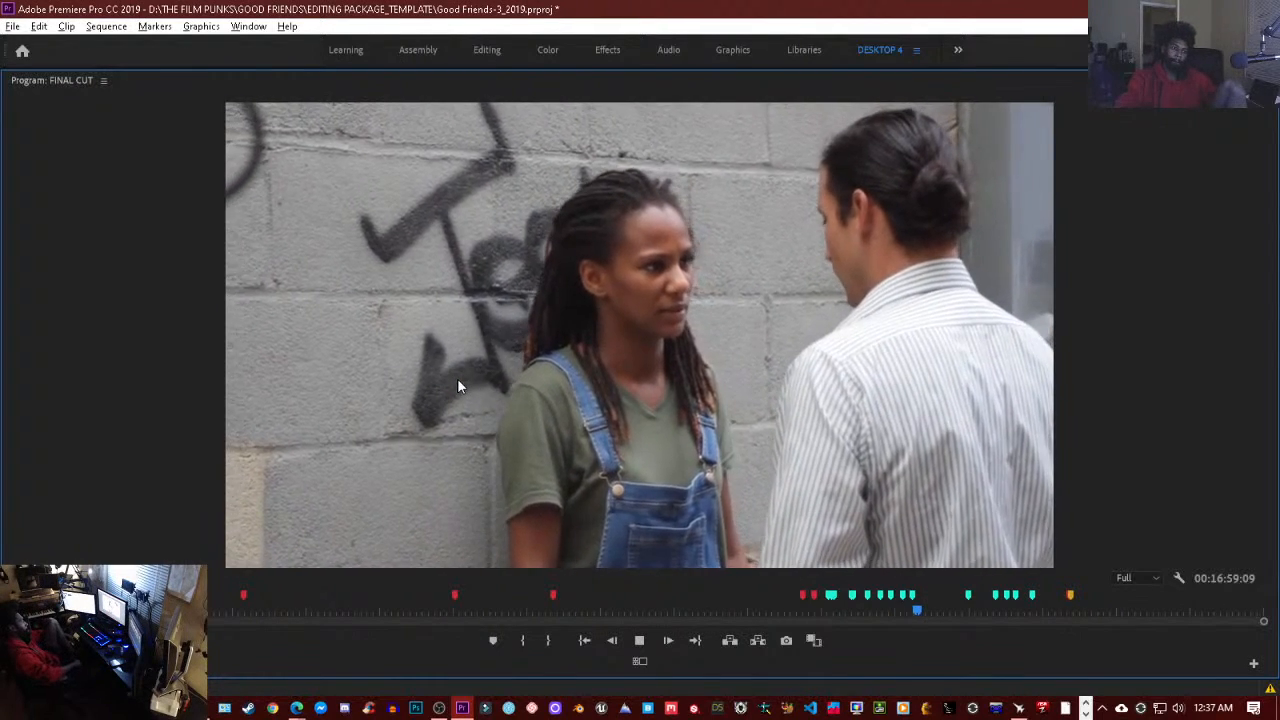
key("space")
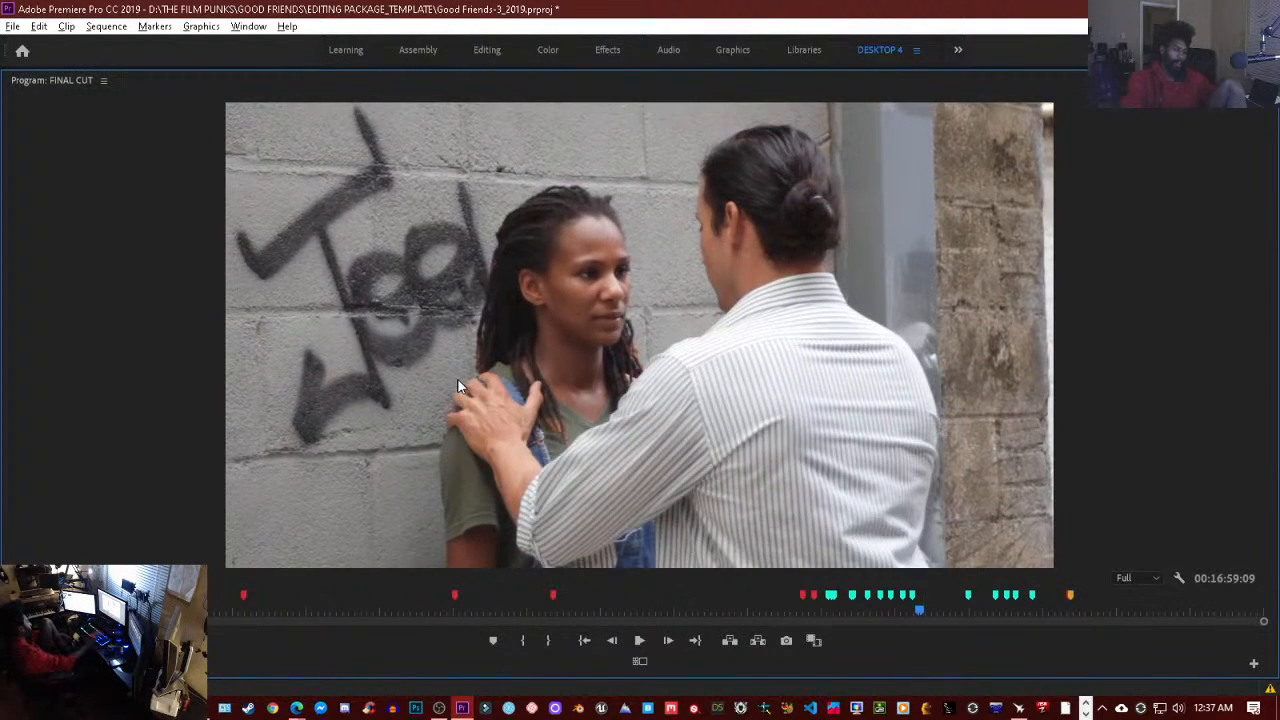
- Replay the CAM B (18) shot from its start in the enlarged view, continuing through the CAM B (35) close-up
key("Up")
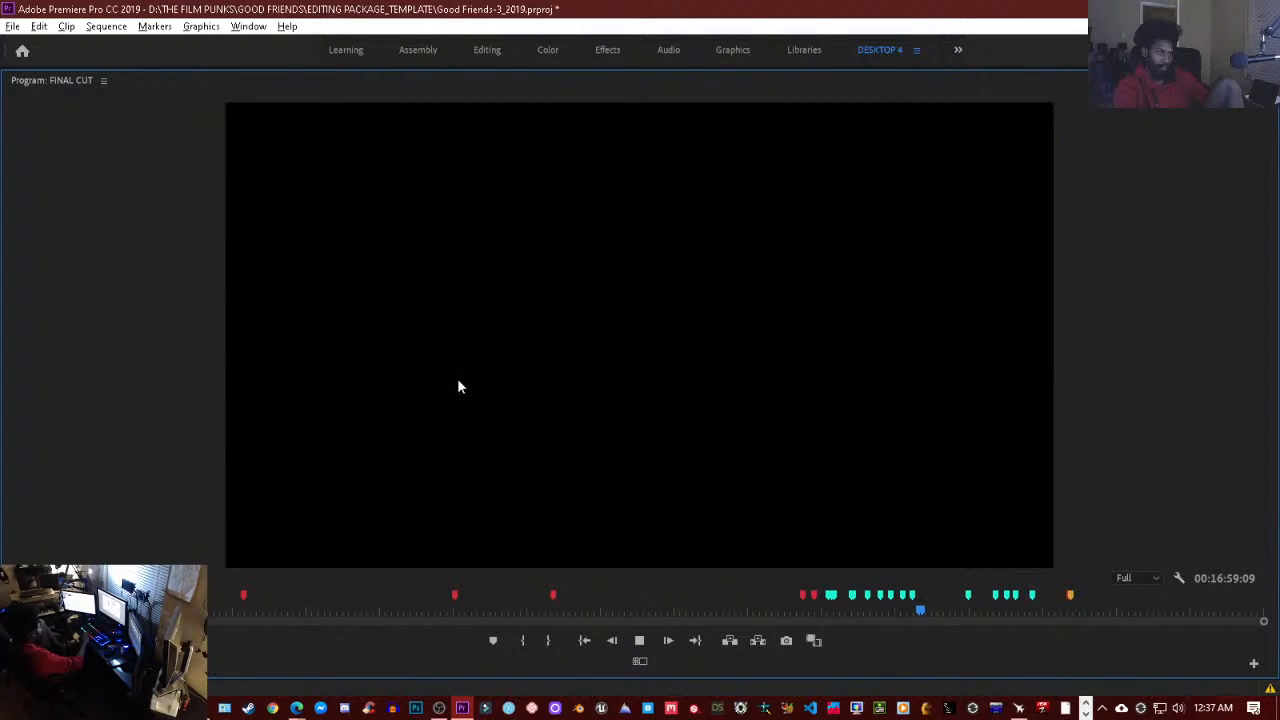
key("space")
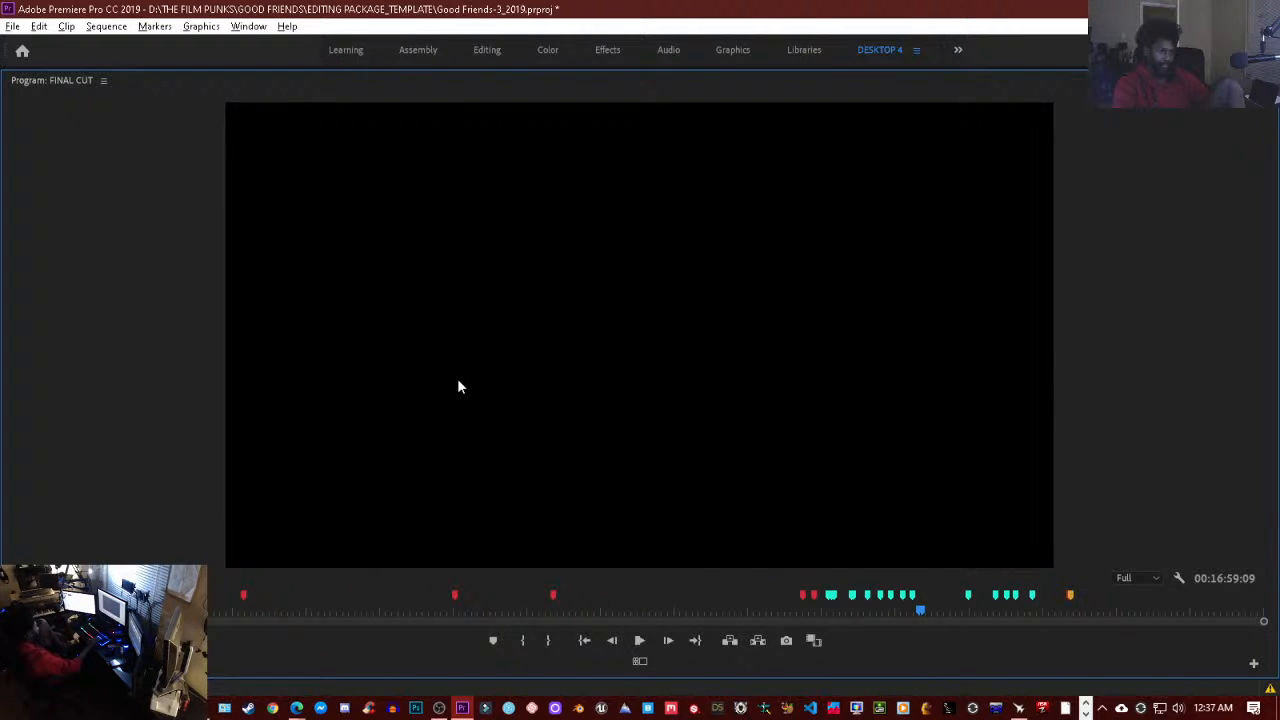
key("Up")
key("Up")
key("Up")
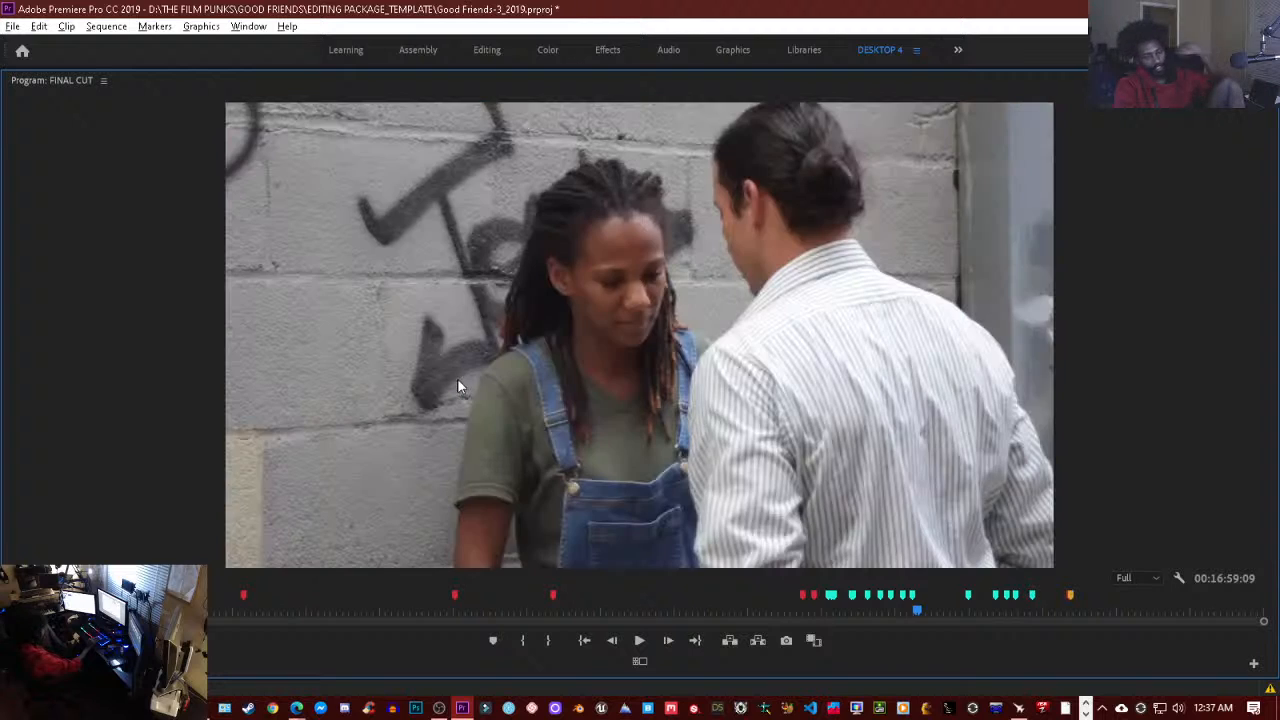
key("Up")
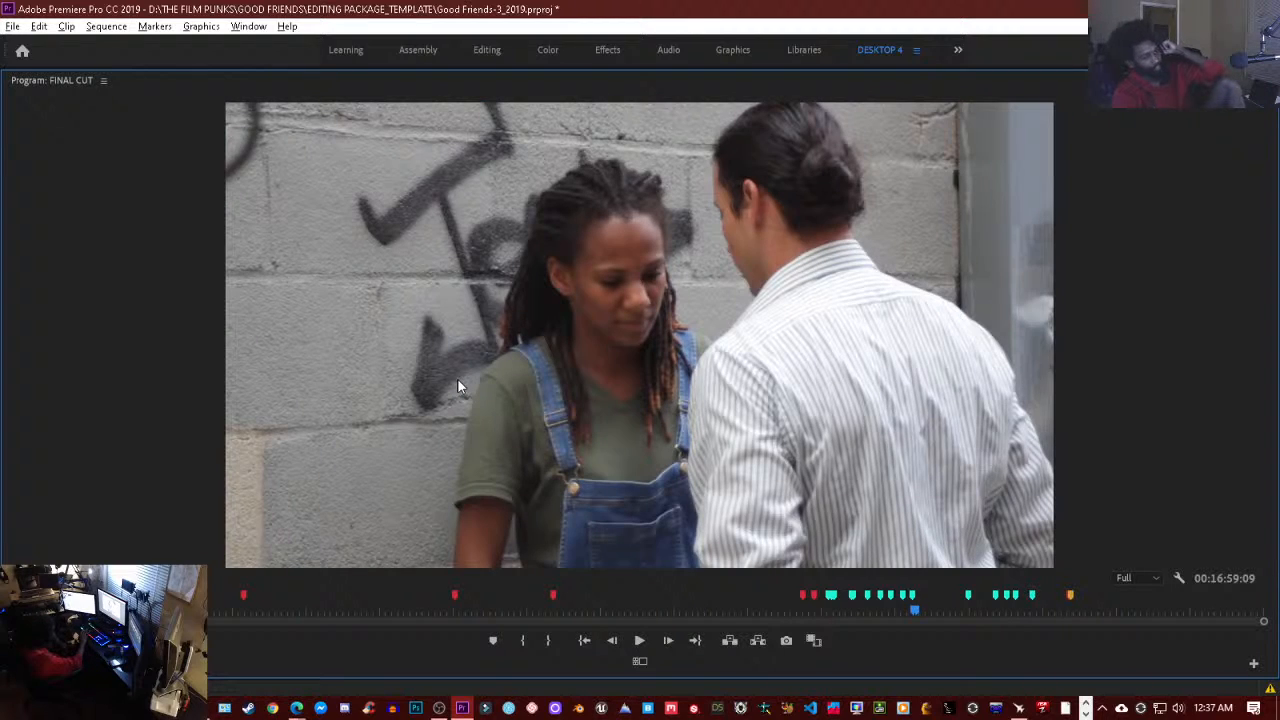
key("space")
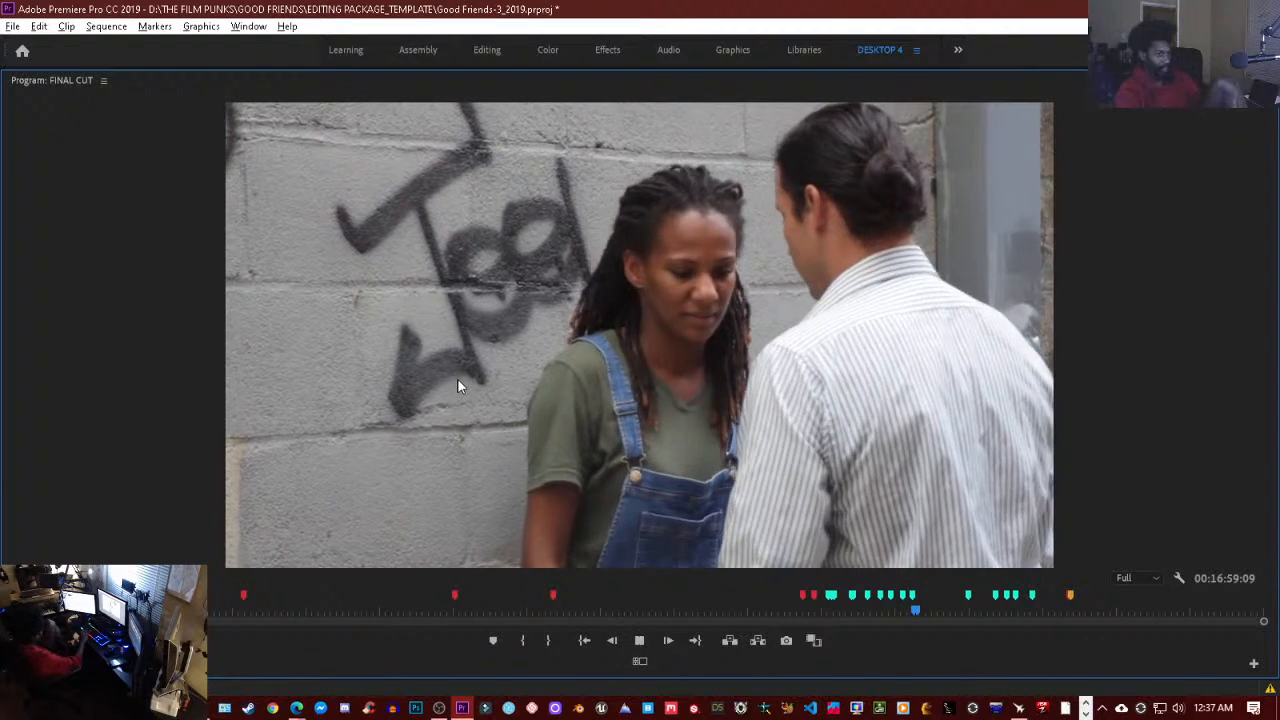
key("space")
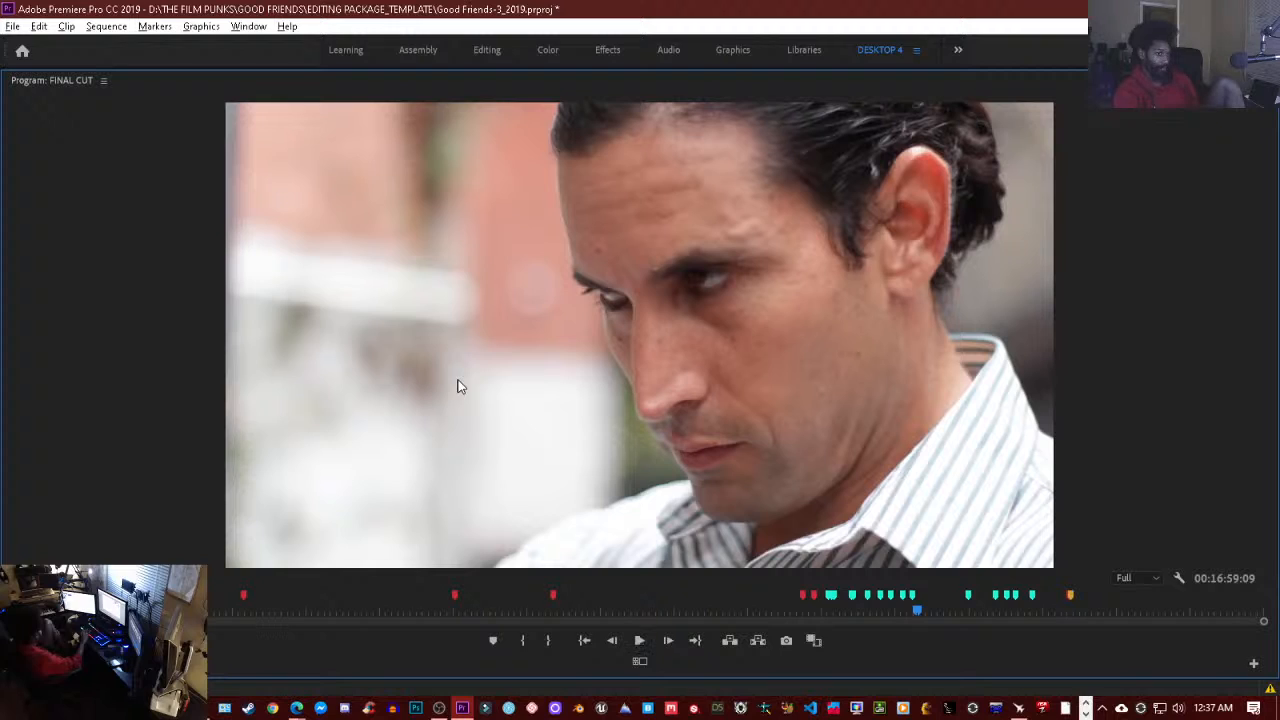
key("space")
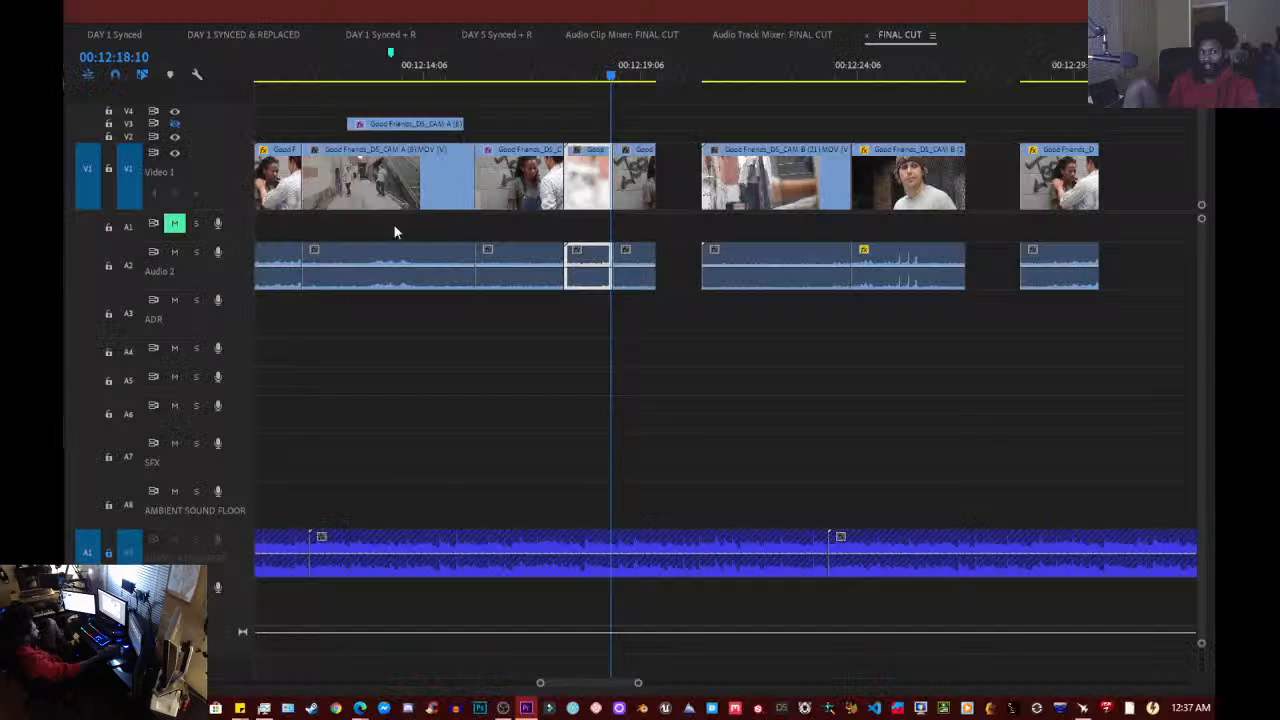
- Play the CAM B (35) close-up from 00:12:17:08 and recheck its camera movement in the enlarged program monitor
left_click(561, 78)
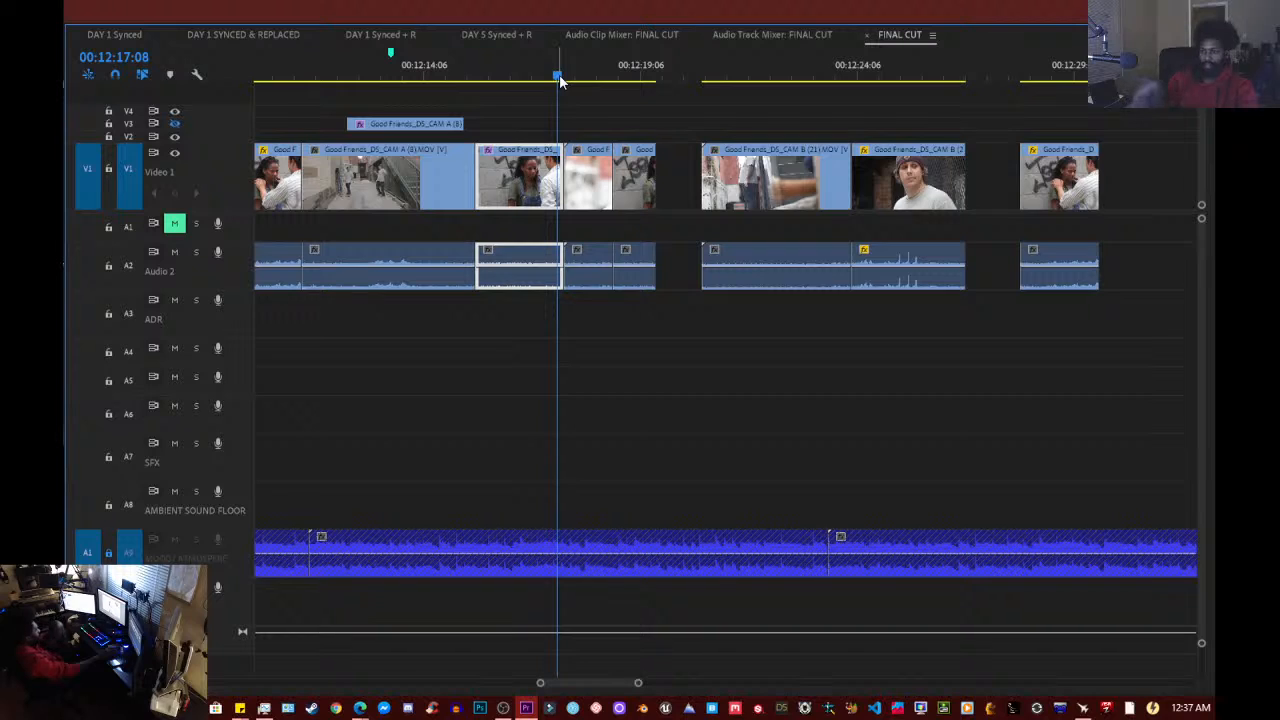
key("space")
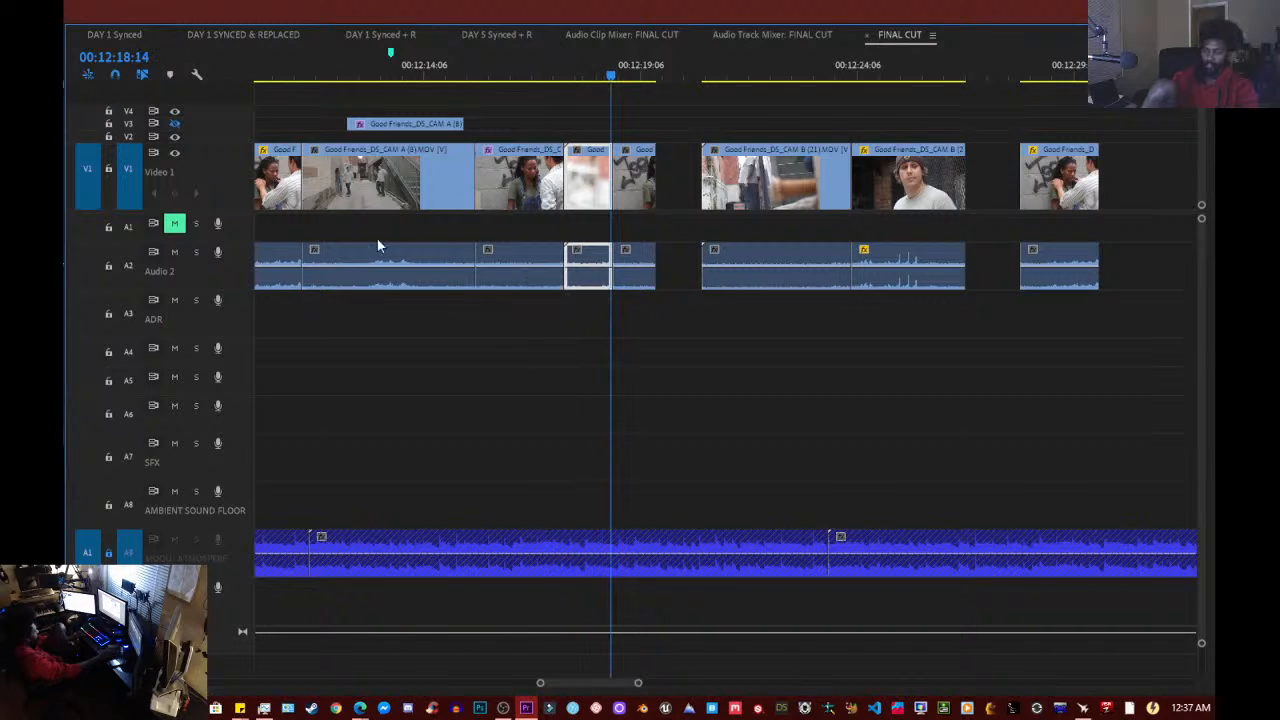
left_click(601, 96)
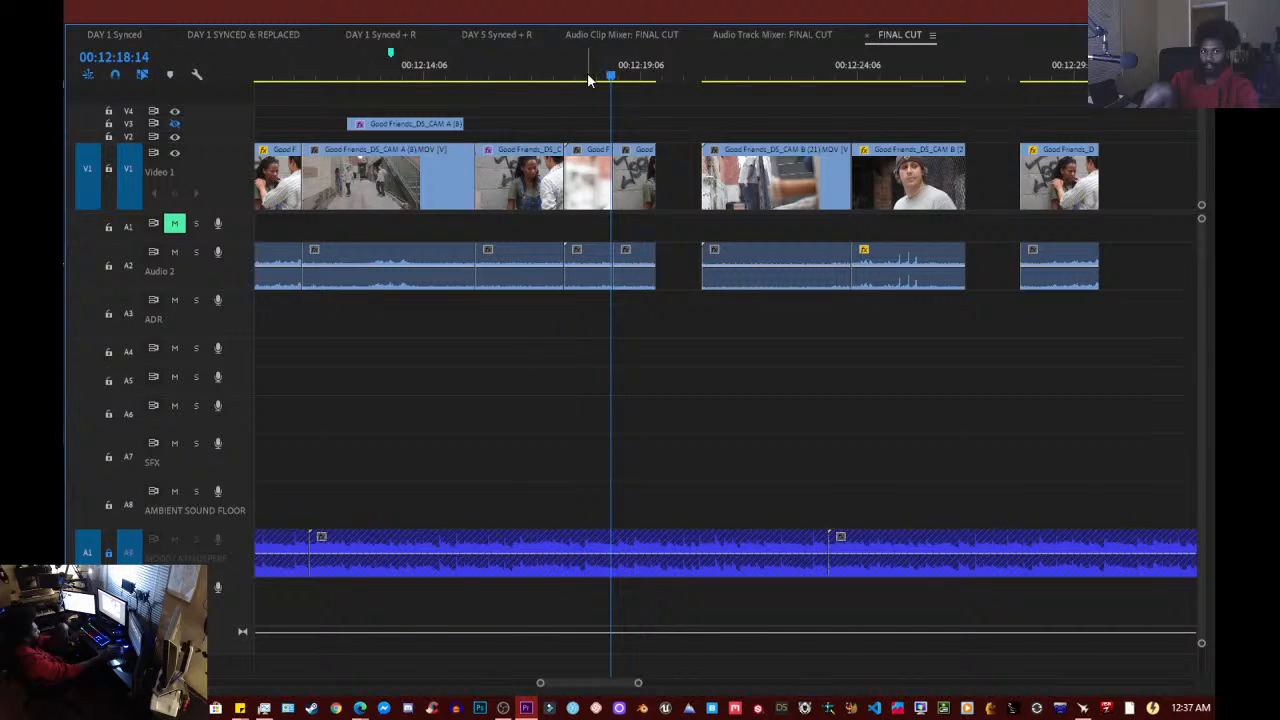
left_click(573, 80)
mouse_move(573, 81)
left_mouse_down()
mouse_move(562, 83)
mouse_move(588, 86)
mouse_move(566, 98)
mouse_move(617, 91)
mouse_move(573, 95)
left_mouse_up()
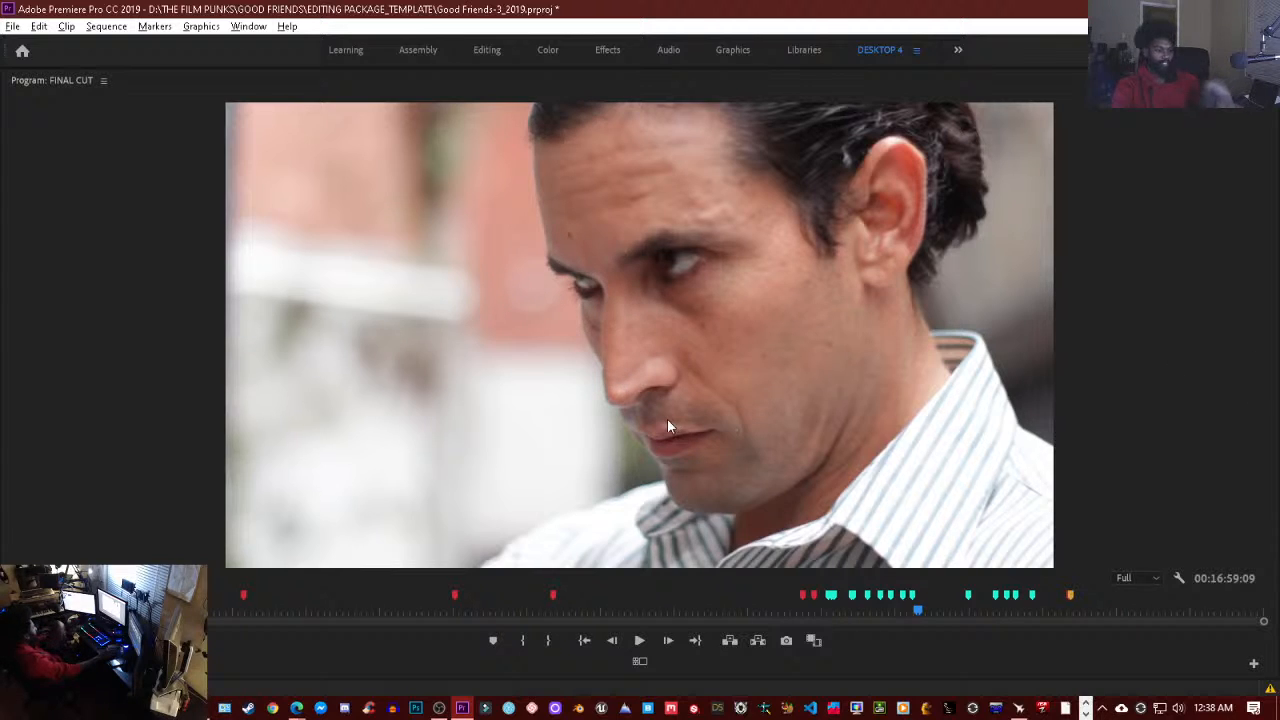
key("space")
key("space")
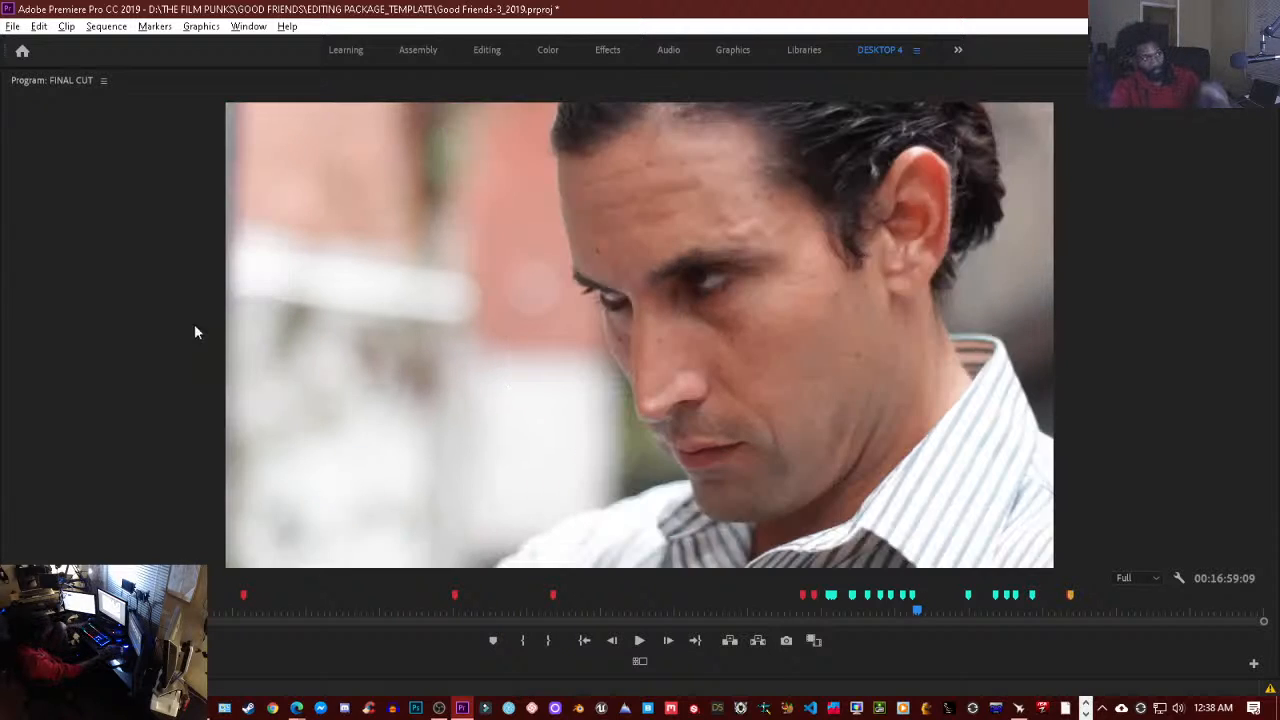
- Restore the normal panel layout and apply the Warp Stabilizer effect to the CAM B (35) clip at 00:12:17:12
left_click(159, 325)
key("grave")
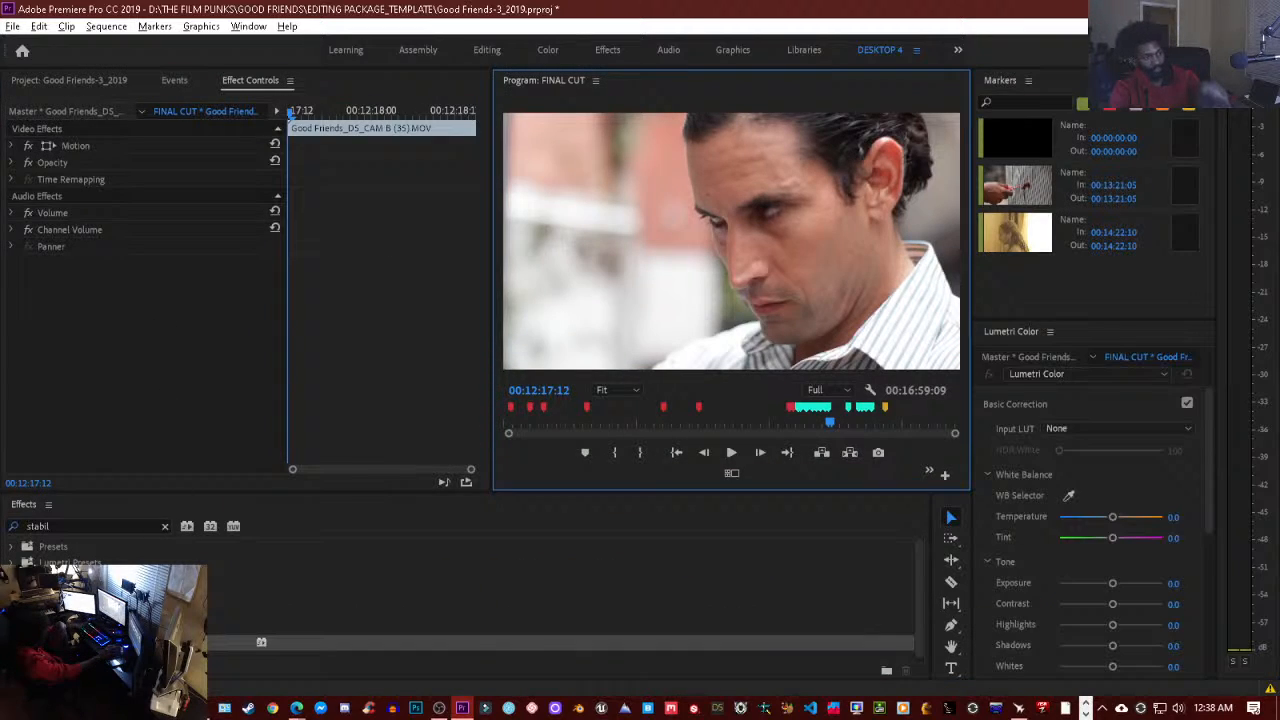
left_click(168, 560)
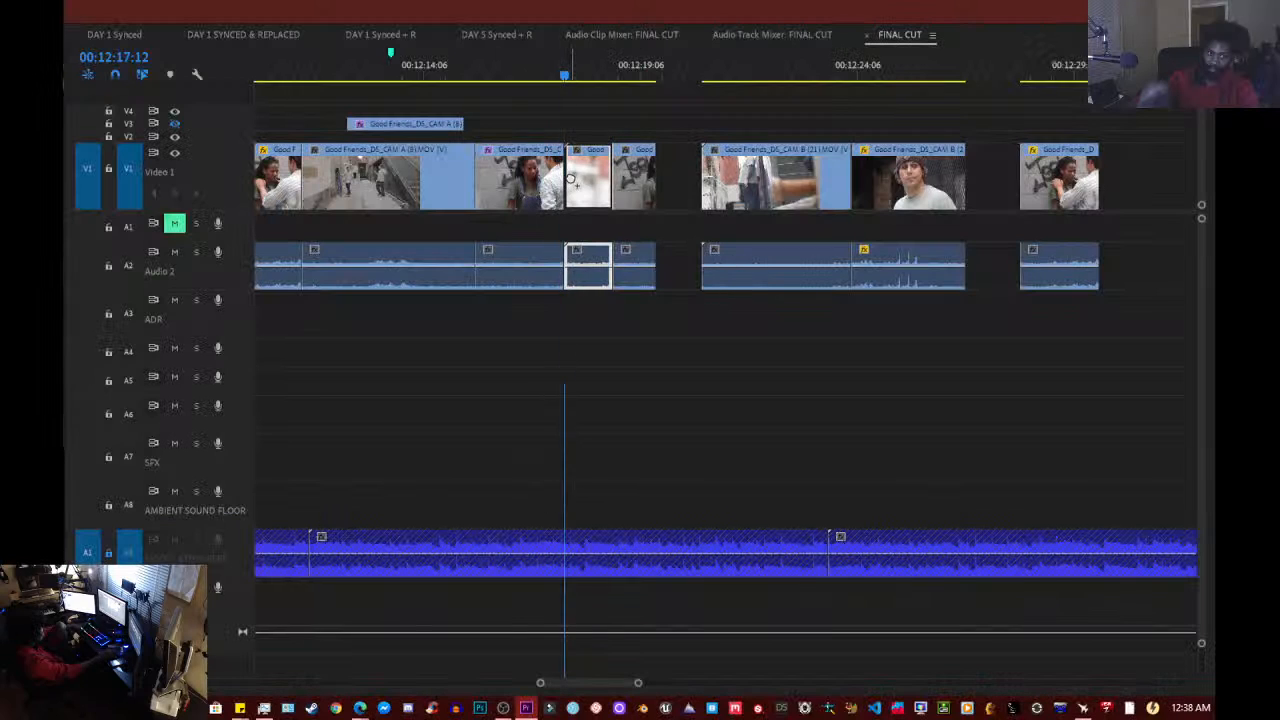
left_click_drag(568, 172, 585, 167)
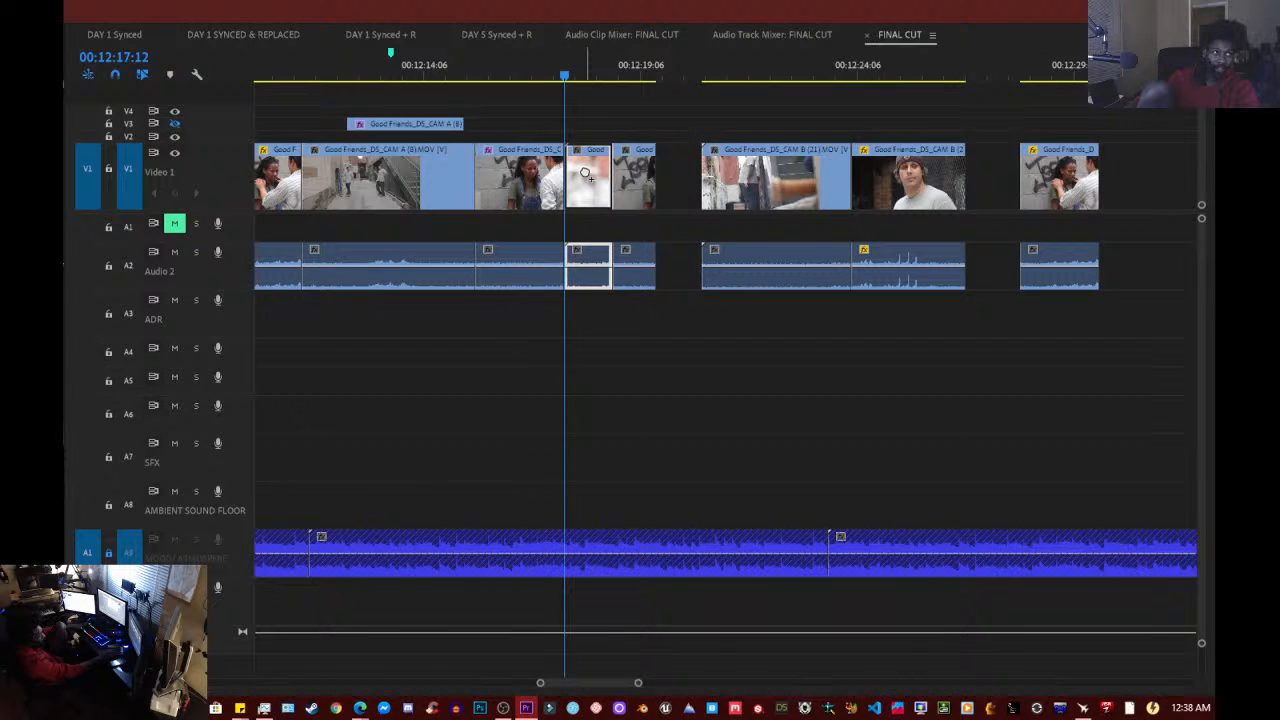
key("grave")
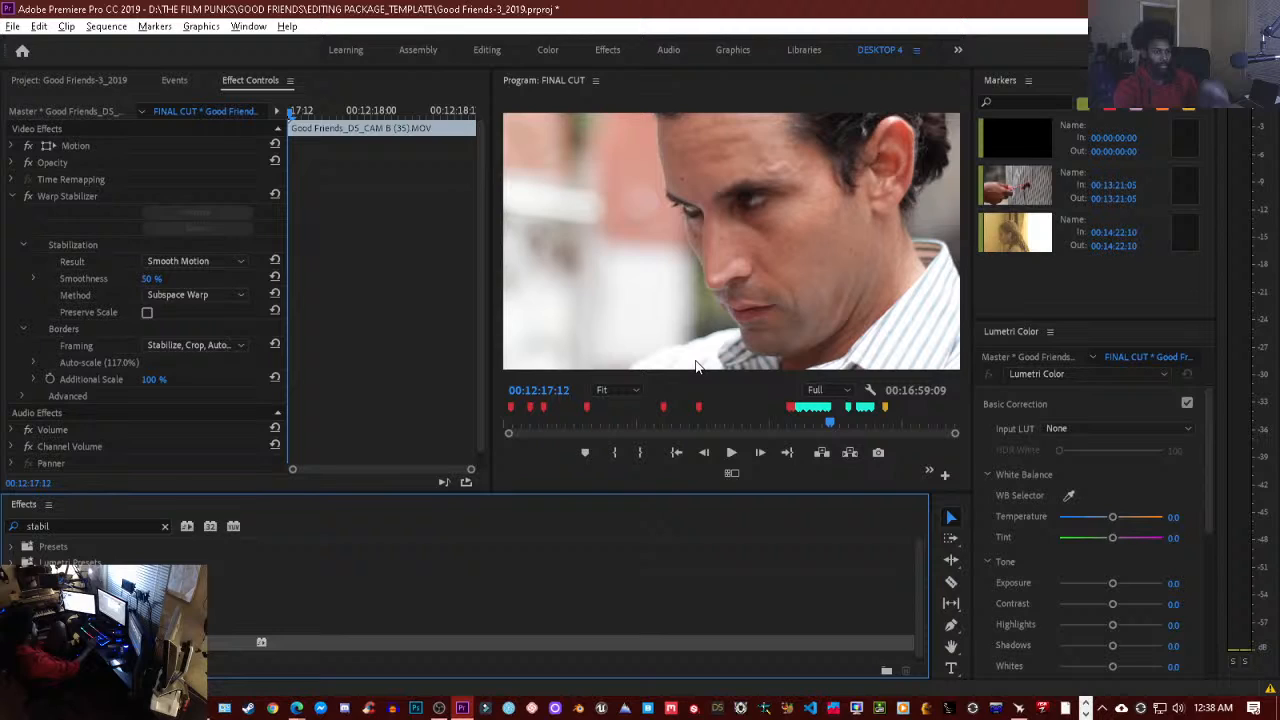
- Play the two stabilized shots, CAM B (18) and CAM B (35), twice from 00:12:15:11 to compare their movement
left_click(754, 327)
key("Up")
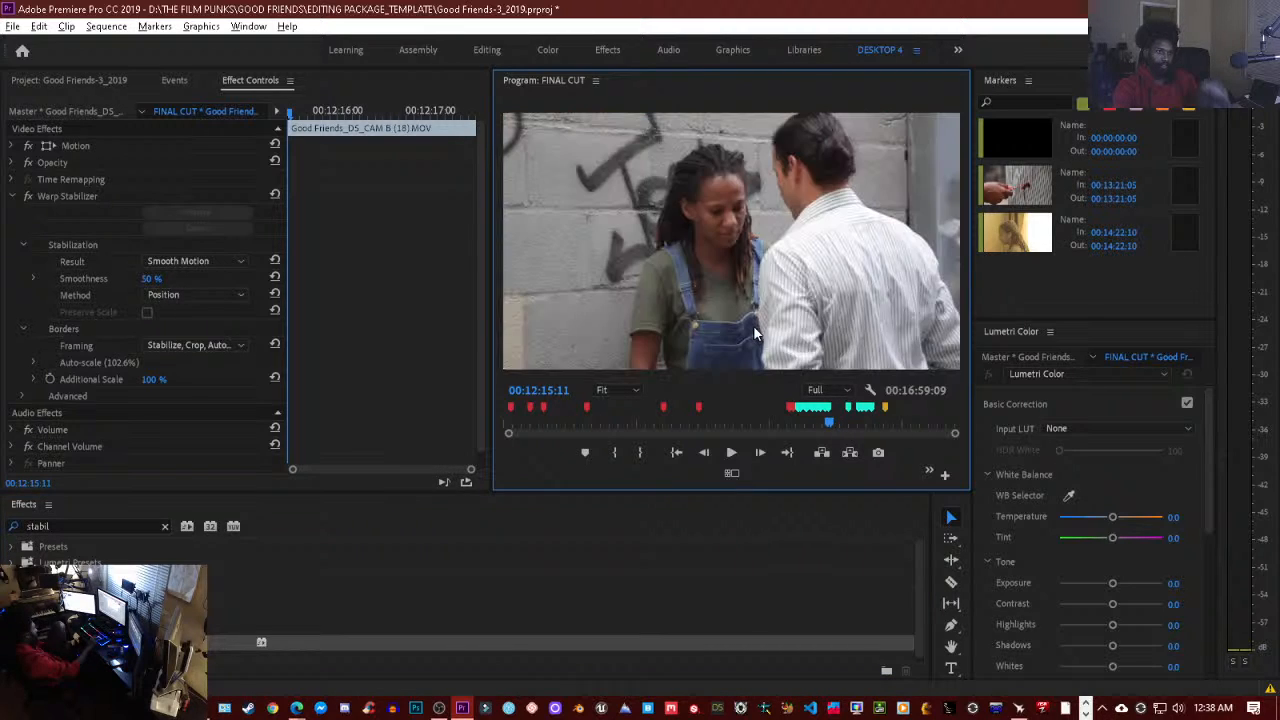
key("space")
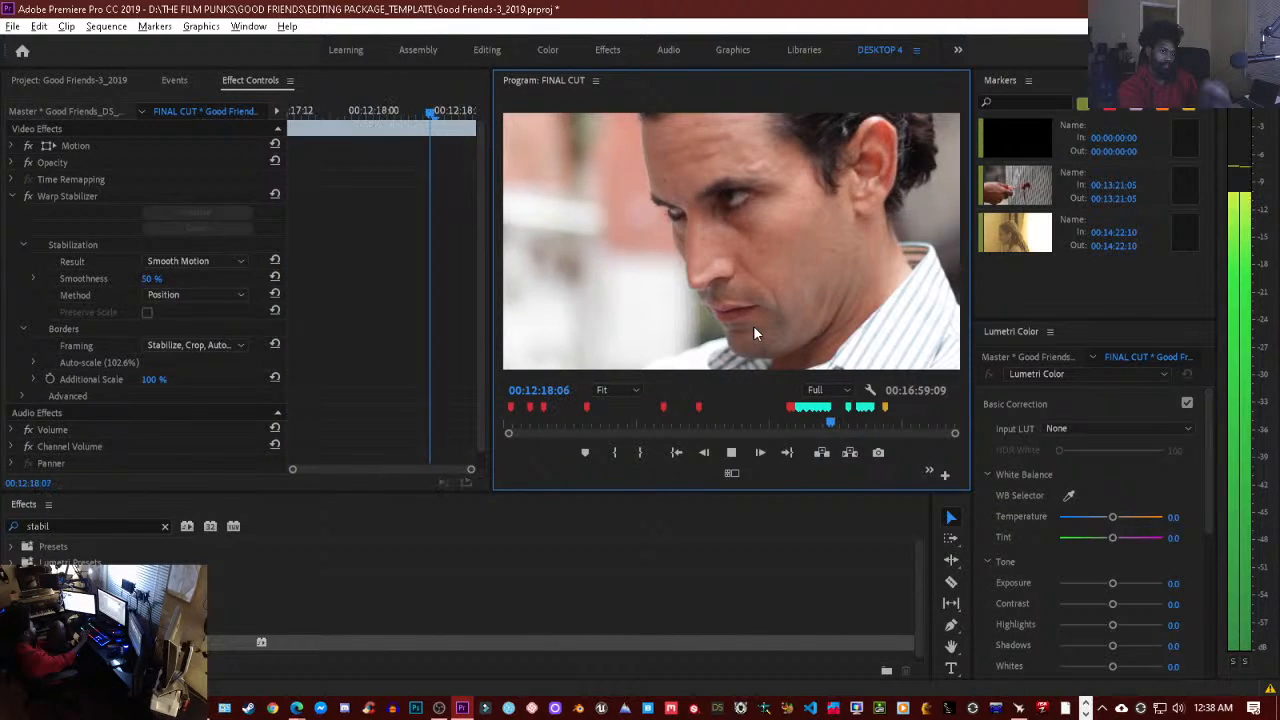
key("space")
key("Up")
key("Up")
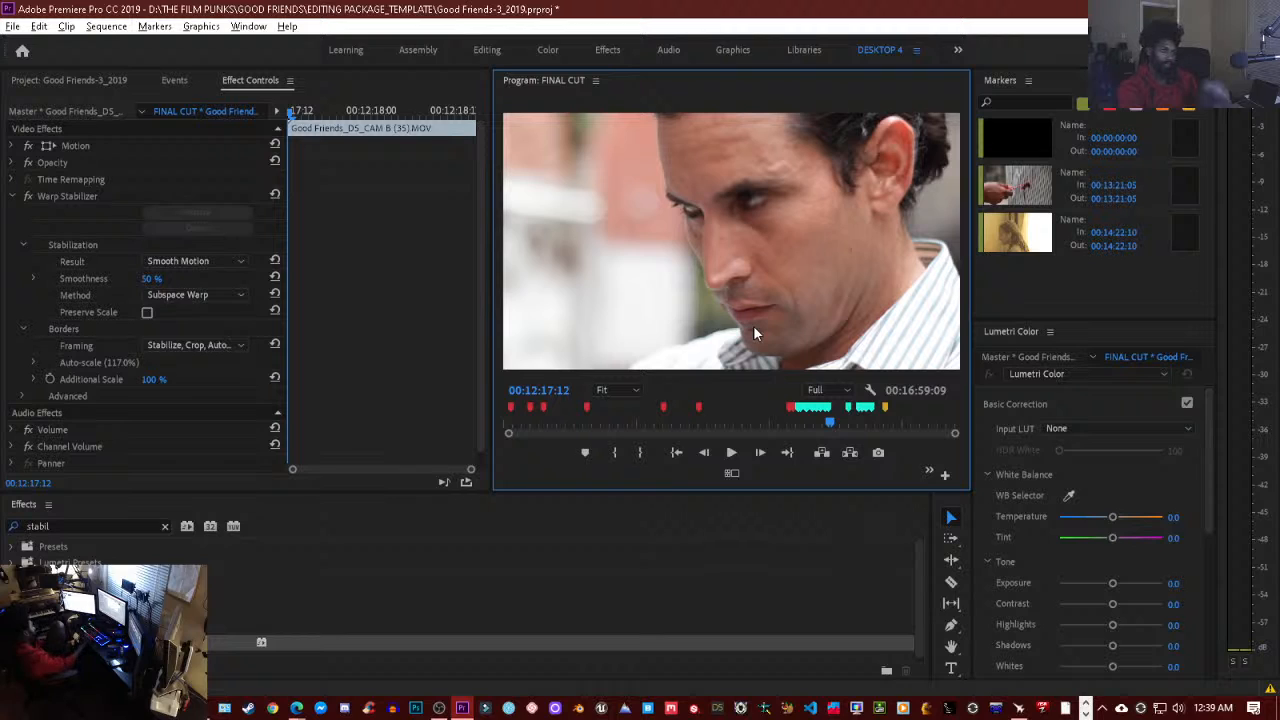
key("Up")
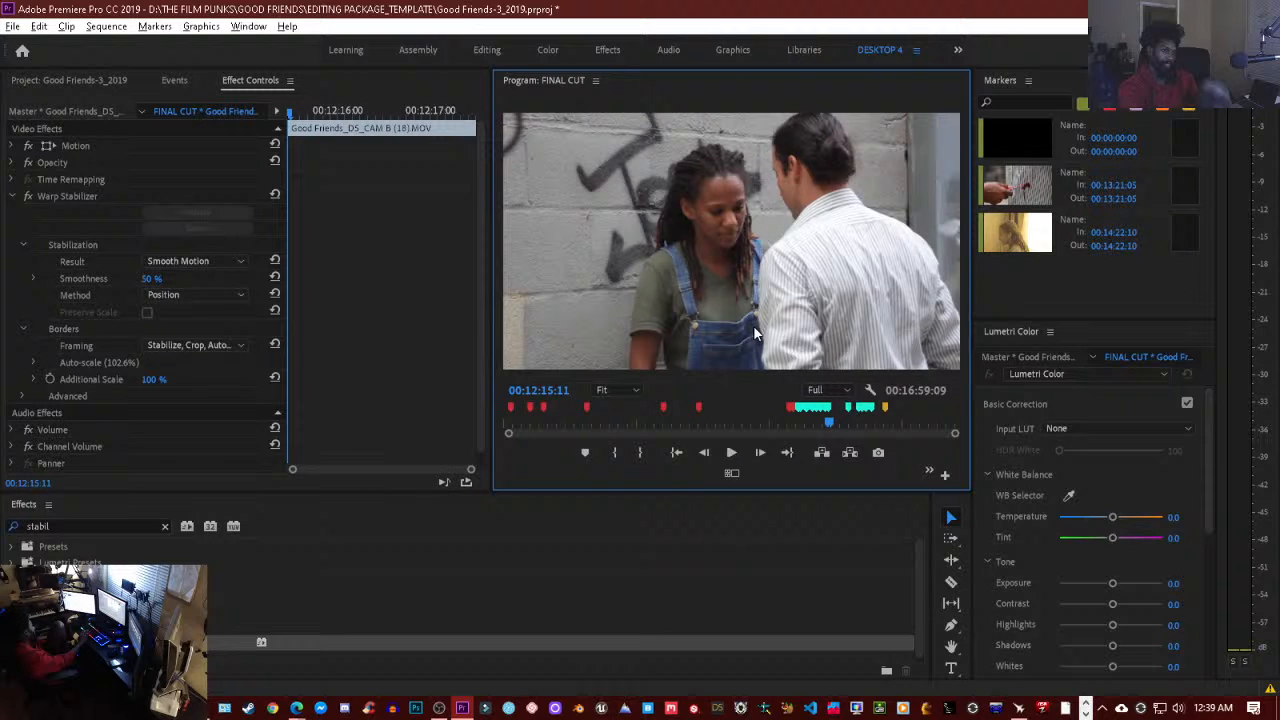
key("space")
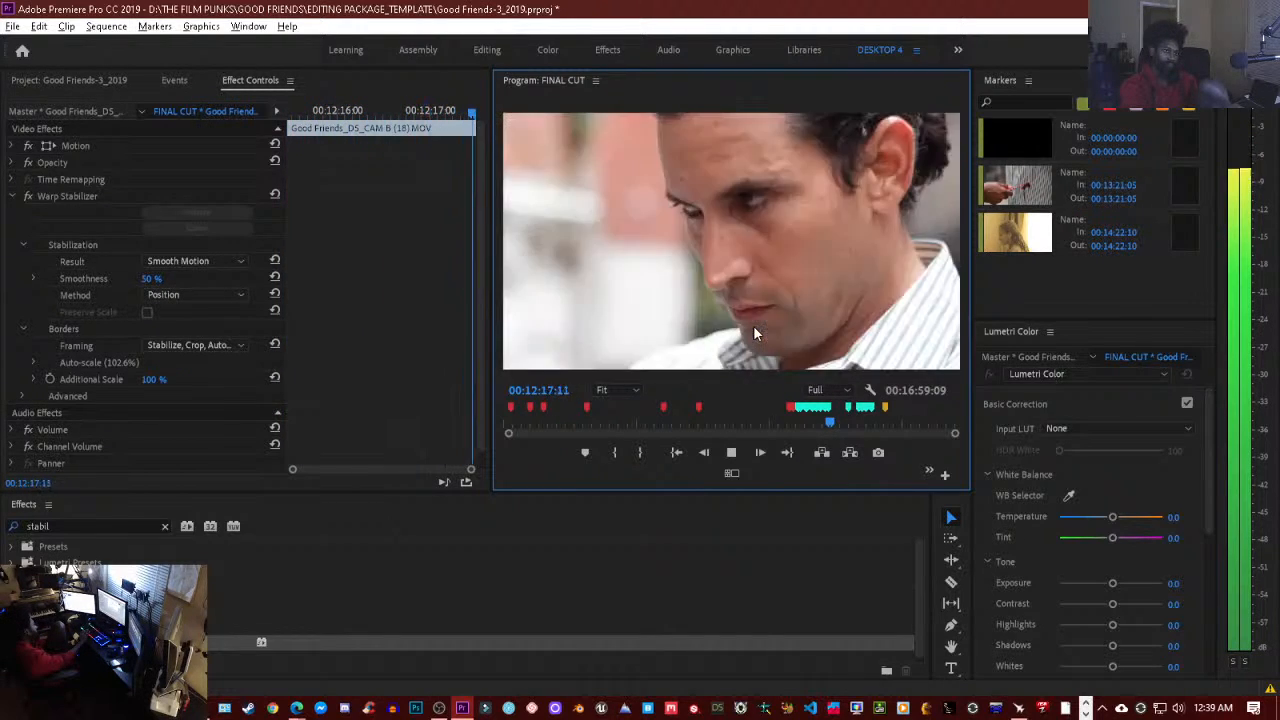
- Return to the CAM B (35) clip at 00:12:17:12 and set its Warp Stabilizer method to Position
key("space")
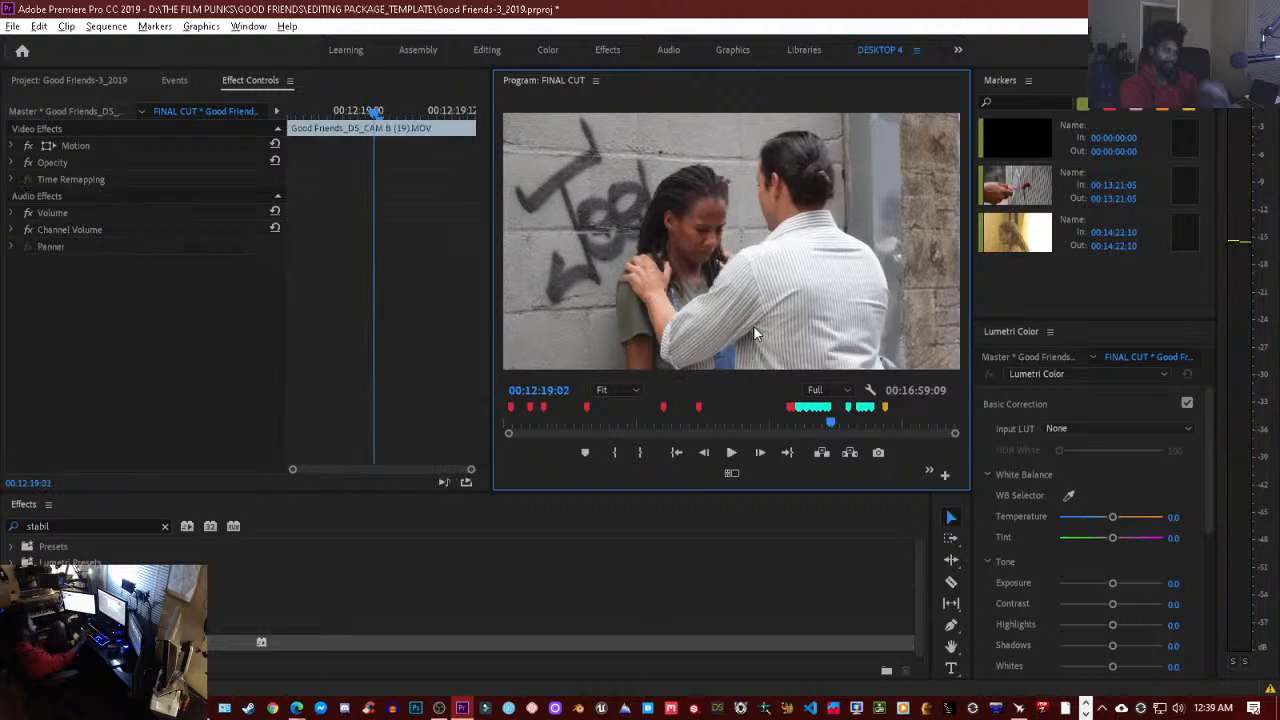
key("Up")
key("Up")
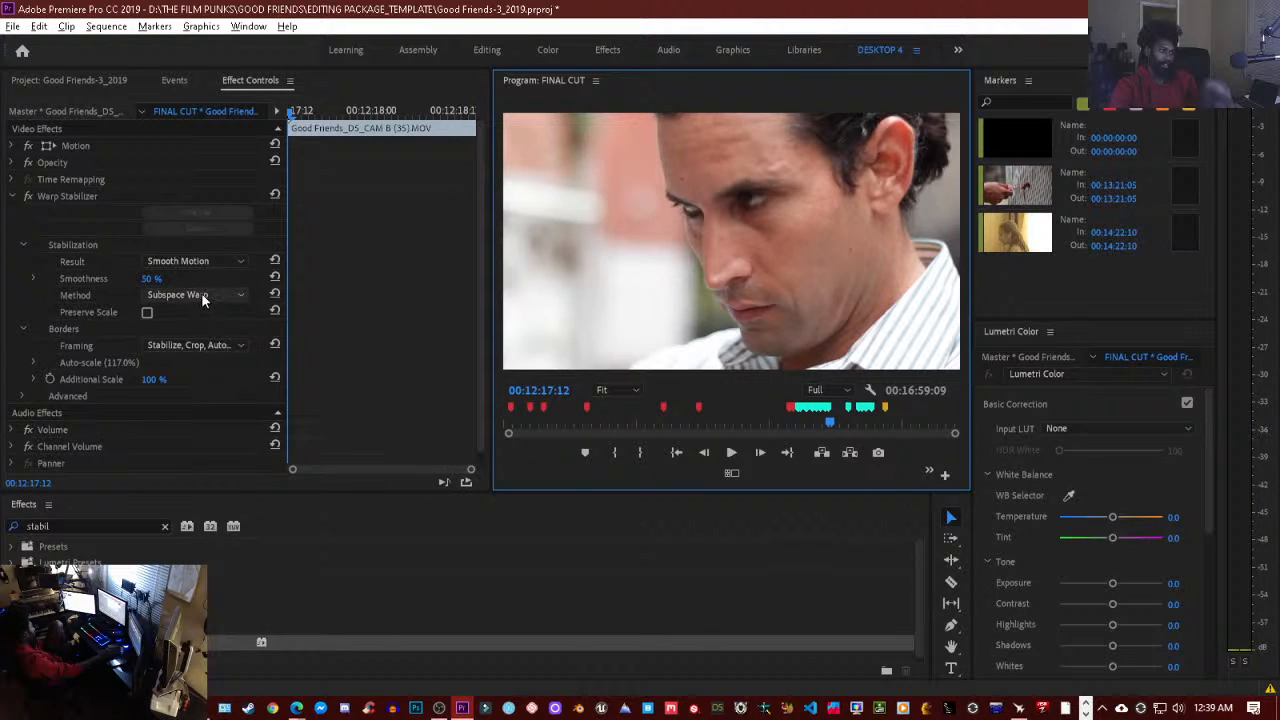
left_click(201, 298)
left_click(200, 309)
left_click(205, 297)
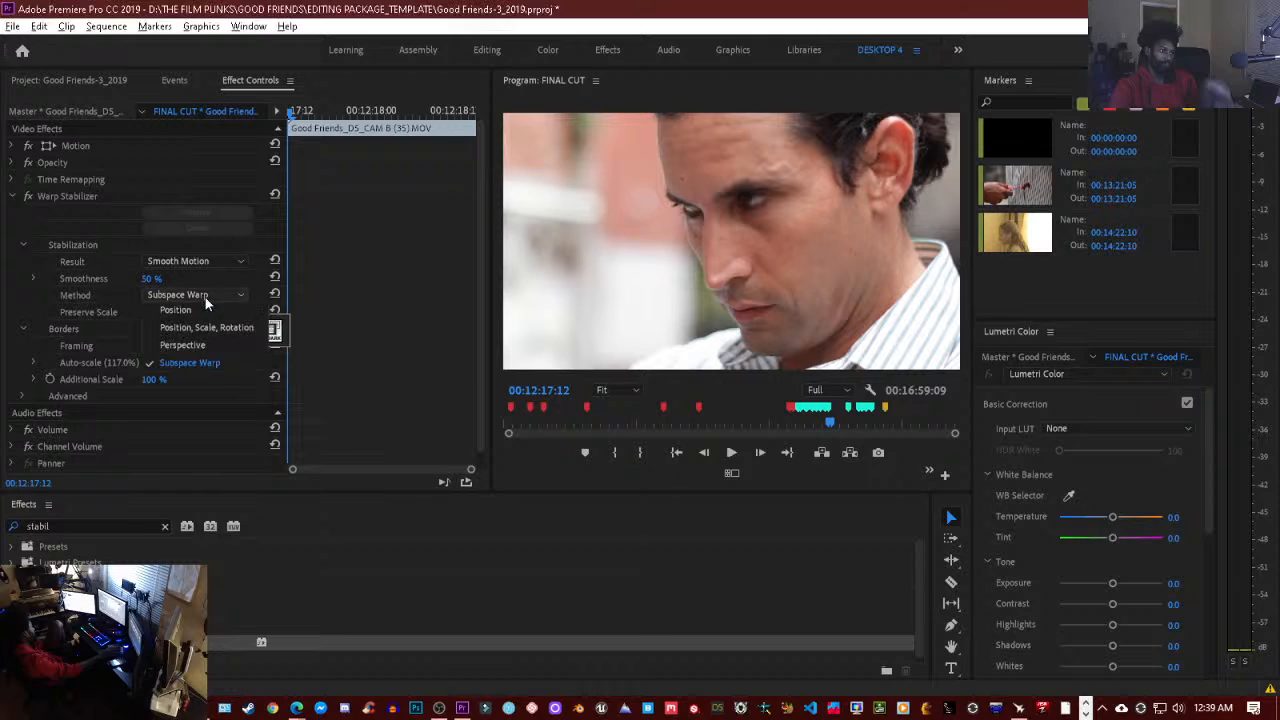
left_click(205, 297)
left_click(205, 297)
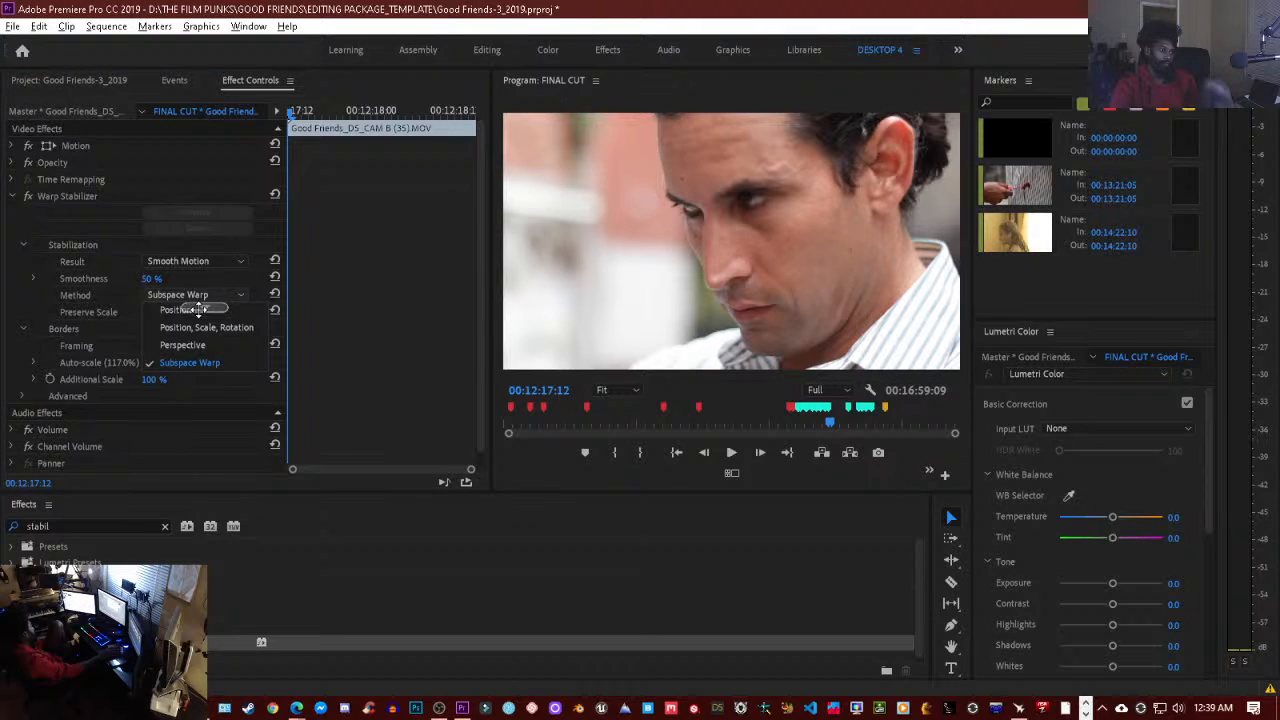
left_click(176, 312)
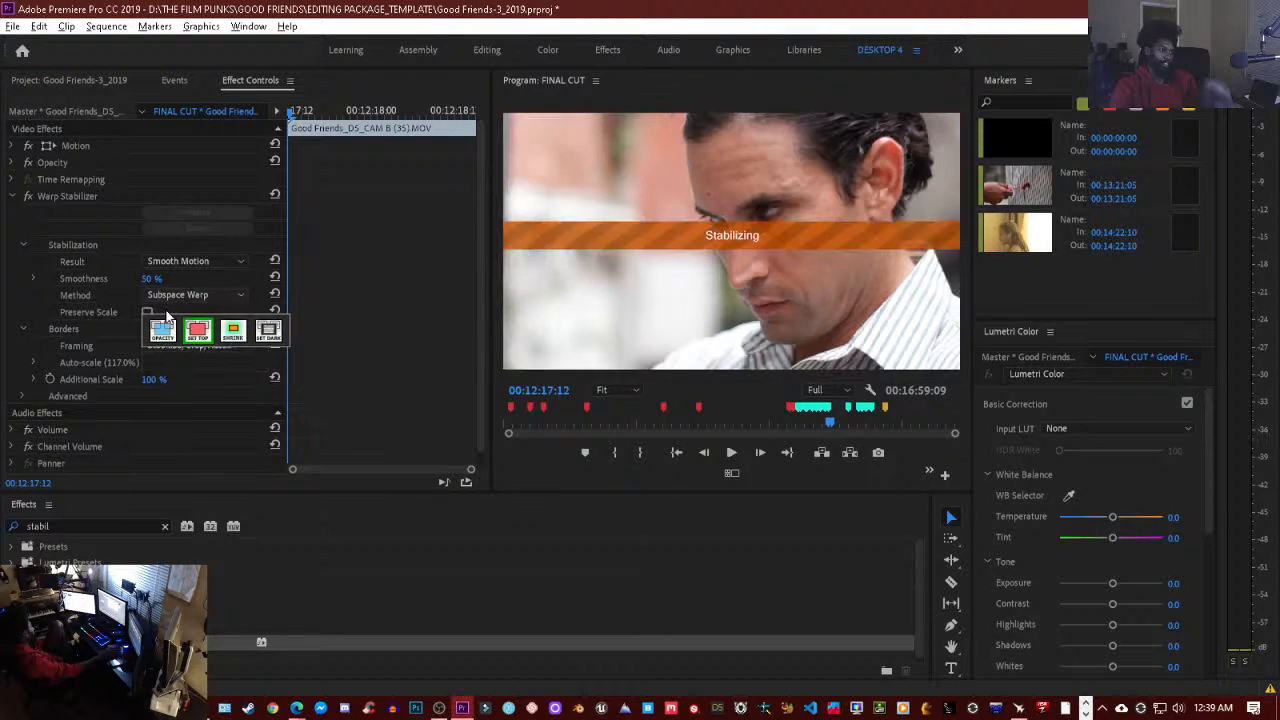
left_click(168, 312)
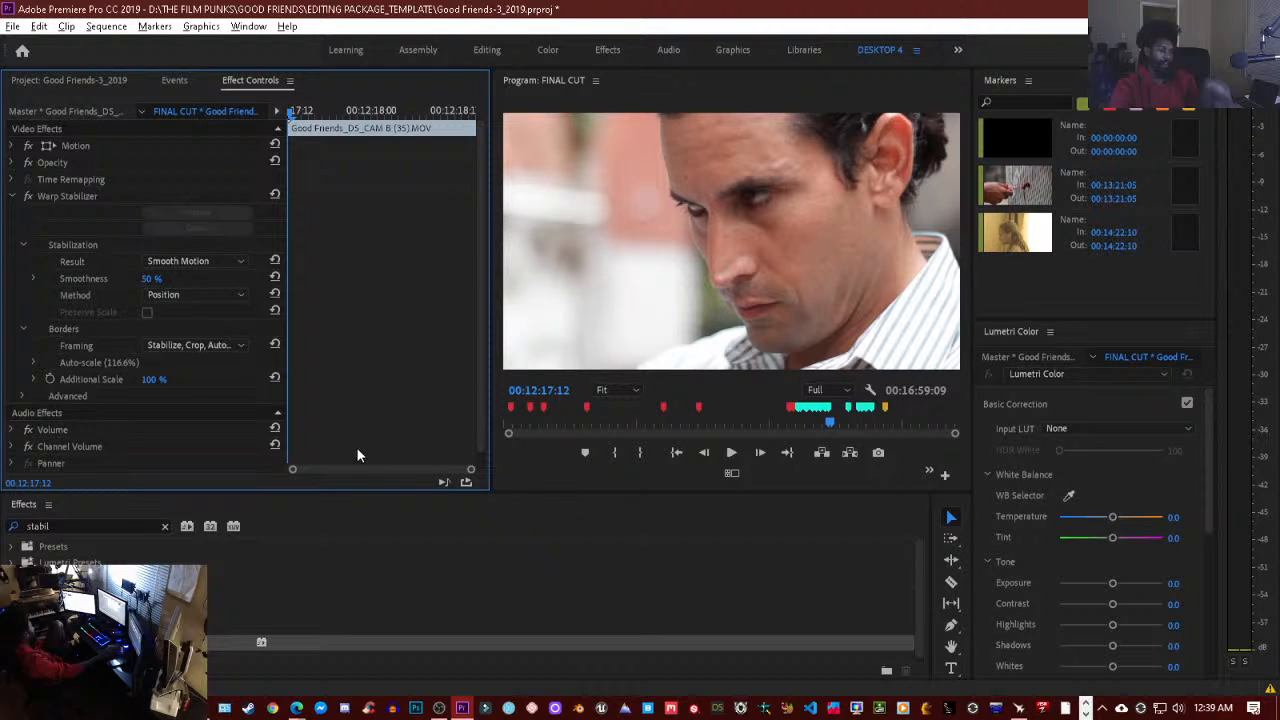
- Play the alley scene from 00:12:11:15 in the enlarged program monitor to check the stabilized shots in context
left_click(701, 305)
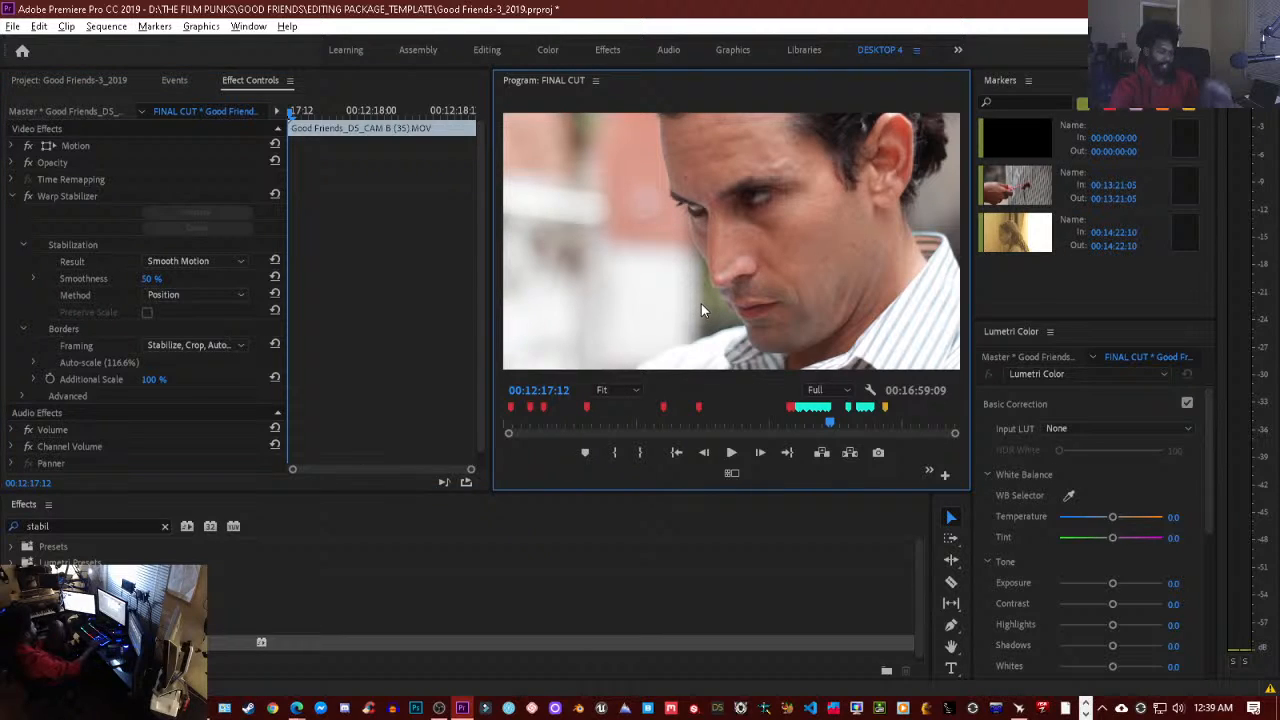
key("Up")
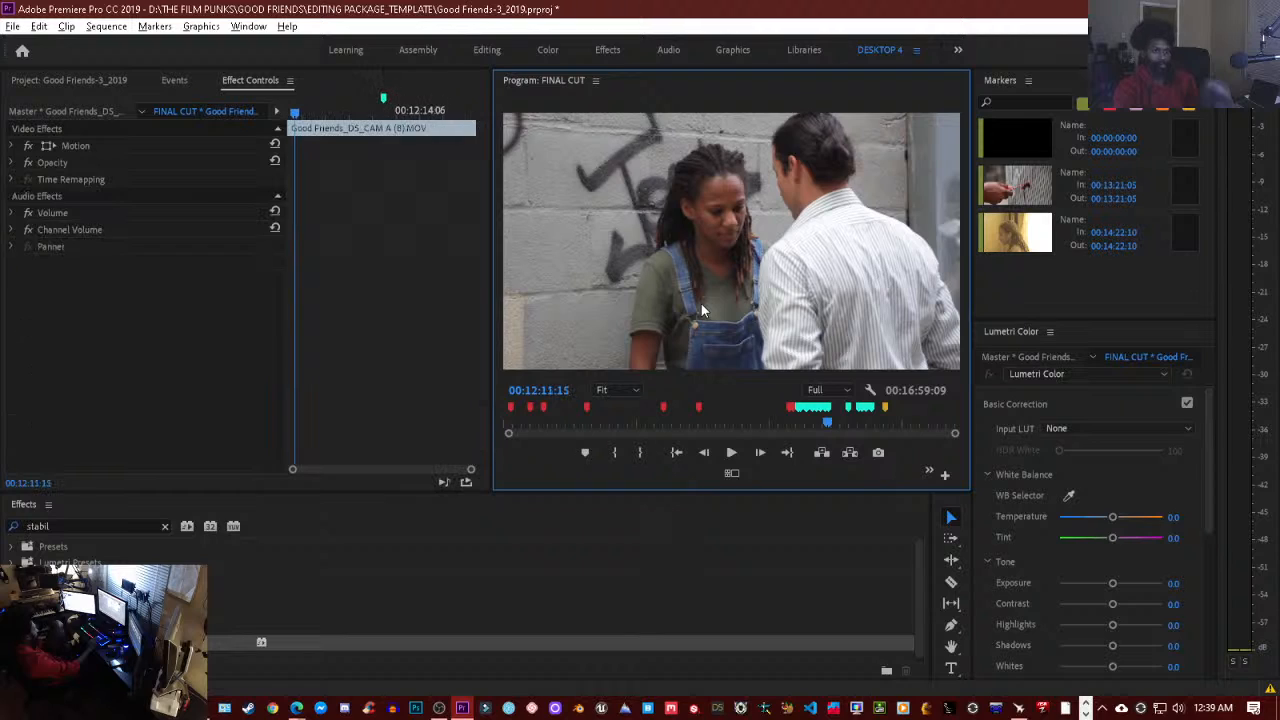
key("space")
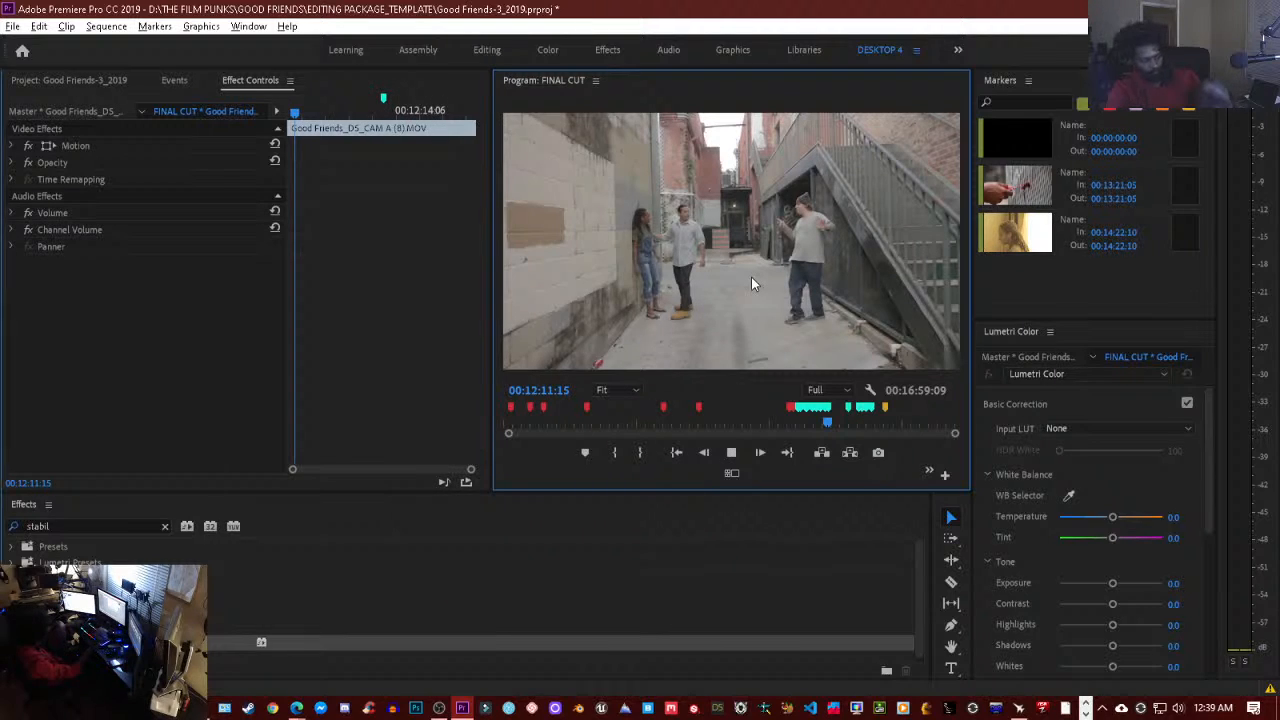
key("grave")
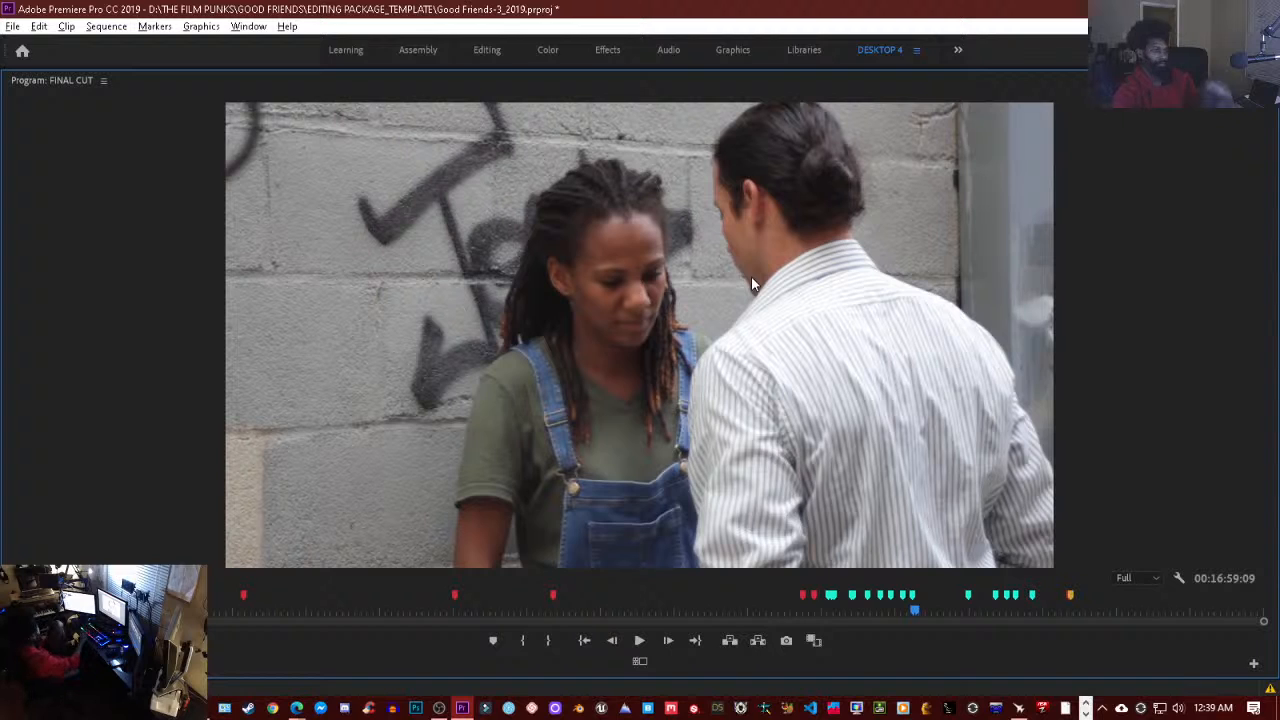
key("space")
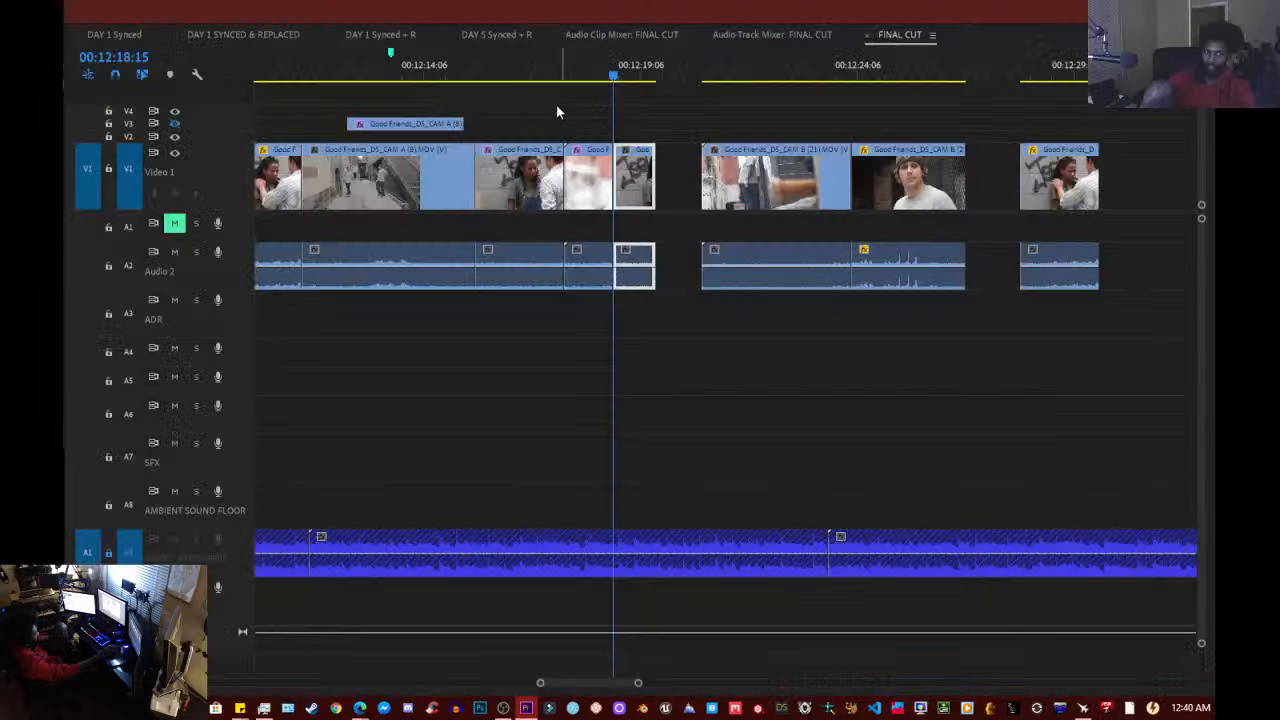
- Replay the cut from CAM B (18) into CAM B (35) twice, starting the first pass at 00:12:16:12
left_click(520, 80)
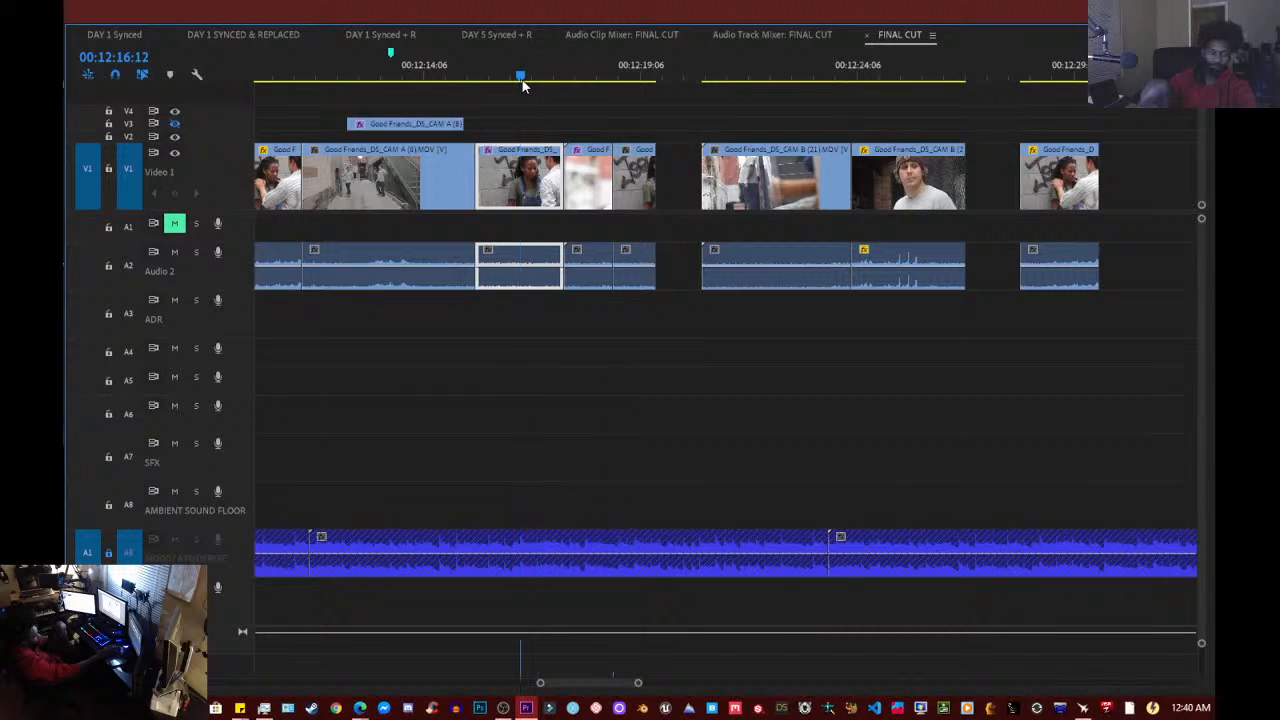
key("space")
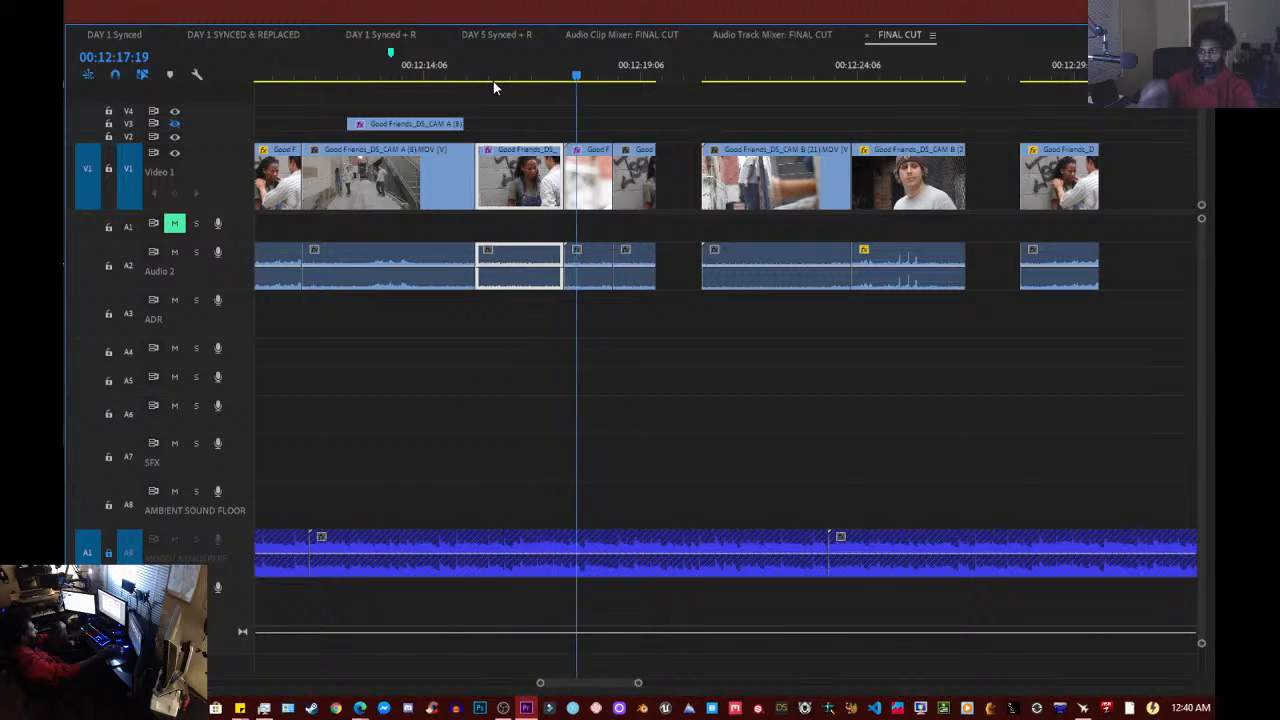
left_click(492, 79)
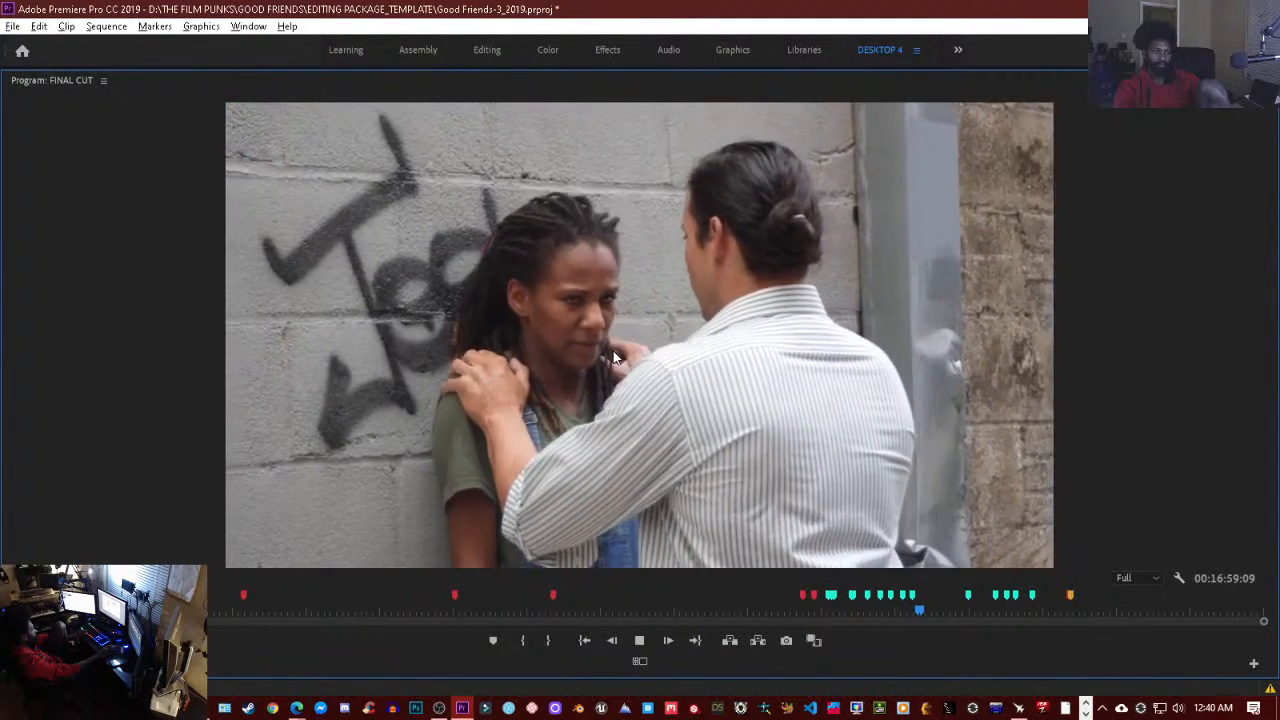
key("space")
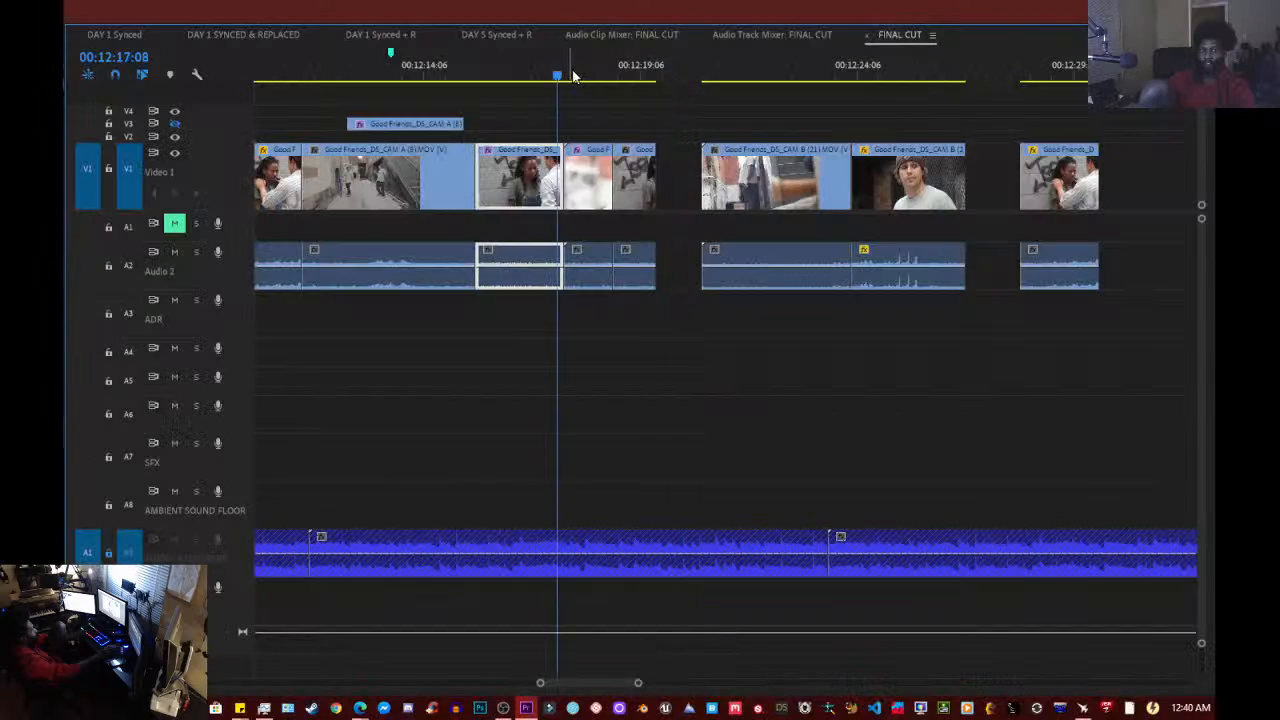
- Load the CAM B (35) clip in the Source Monitor and preview the footage past its out point up to 00:00:03:04
left_click(571, 75)
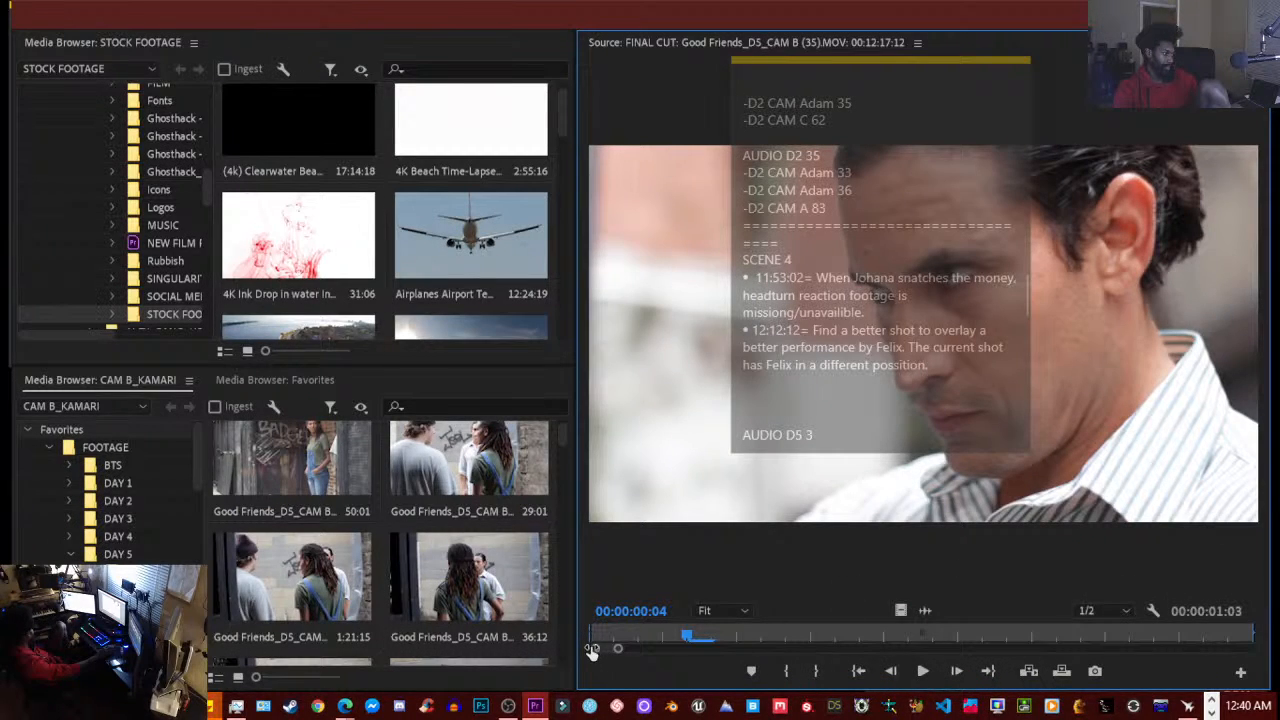
left_click_drag(595, 648, 523, 648)
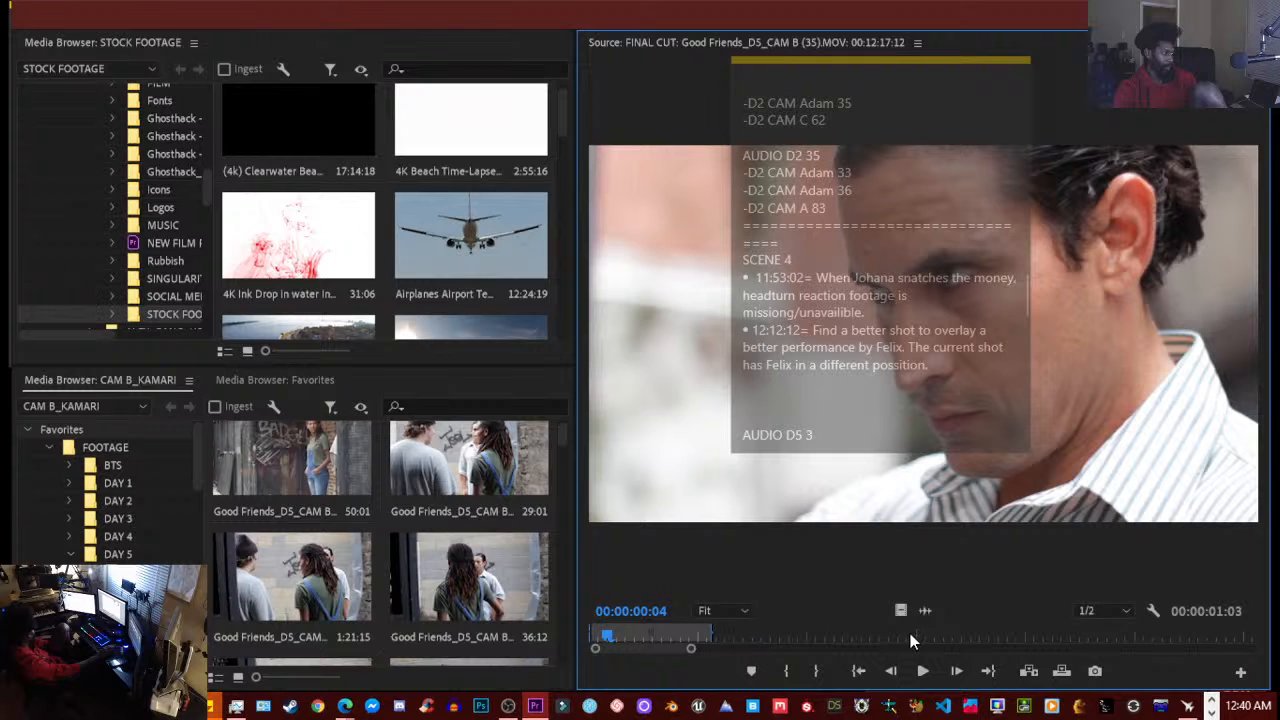
left_click(719, 637)
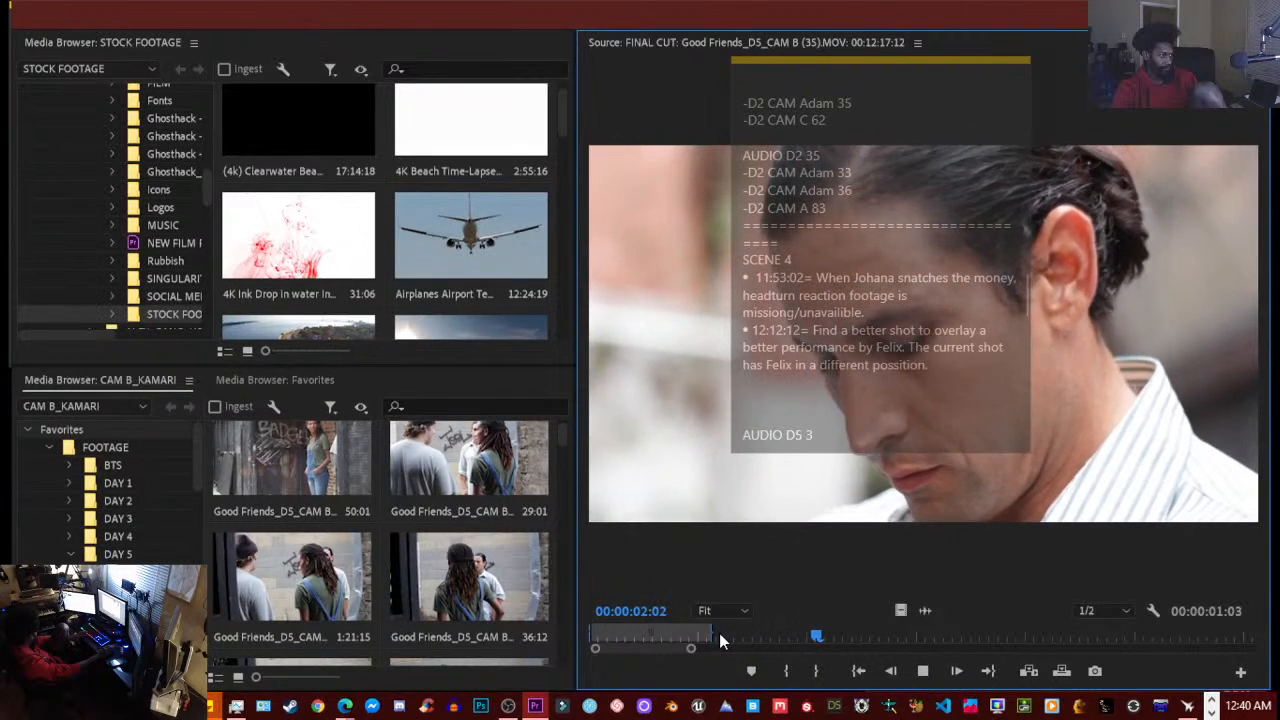
key("space")
key("Right")
key("Right")
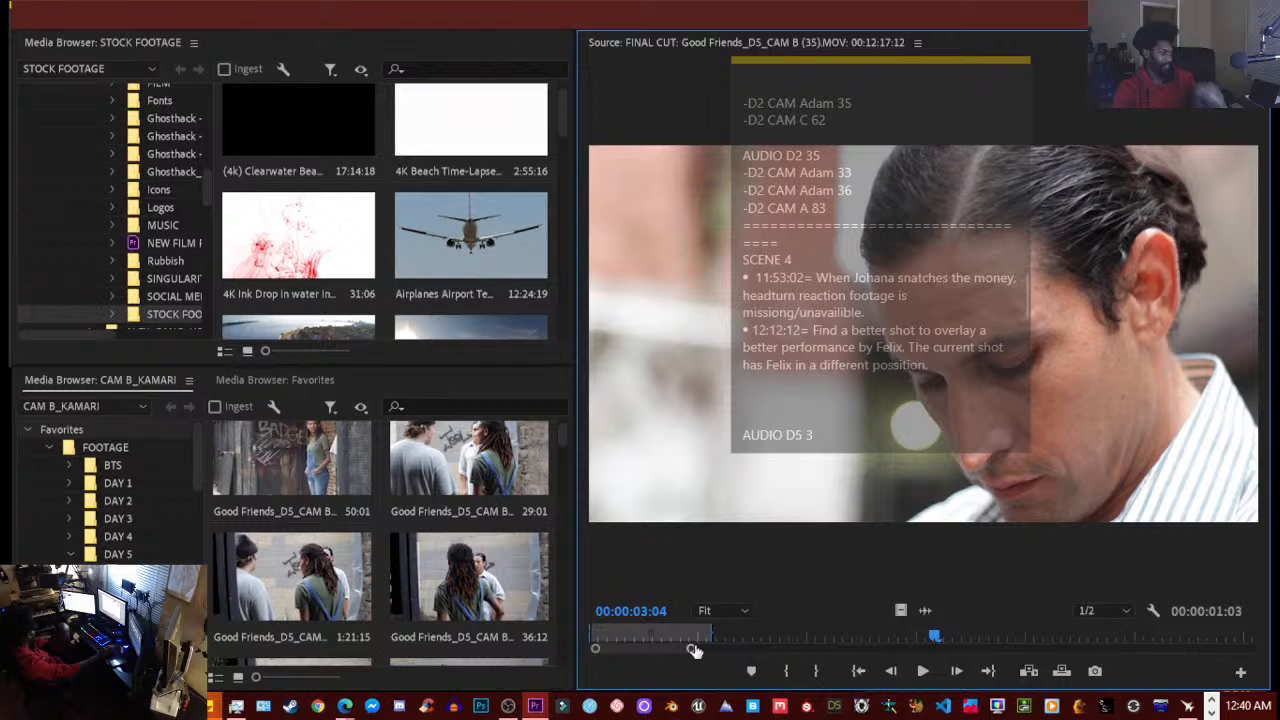
left_click_drag(690, 649, 779, 652)
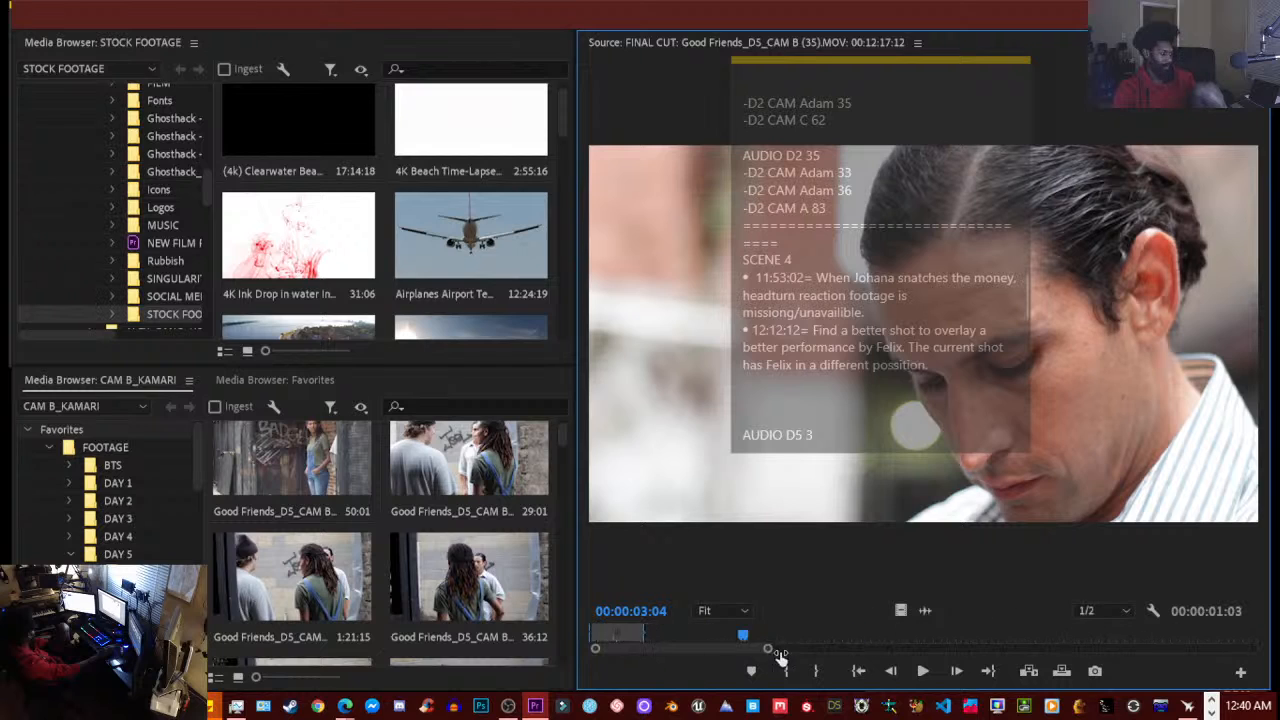
- Play the CAM B (35) source footage from 00:00:03:04 to 00:00:41:18, pausing to examine the man's expressions
left_click(924, 674)
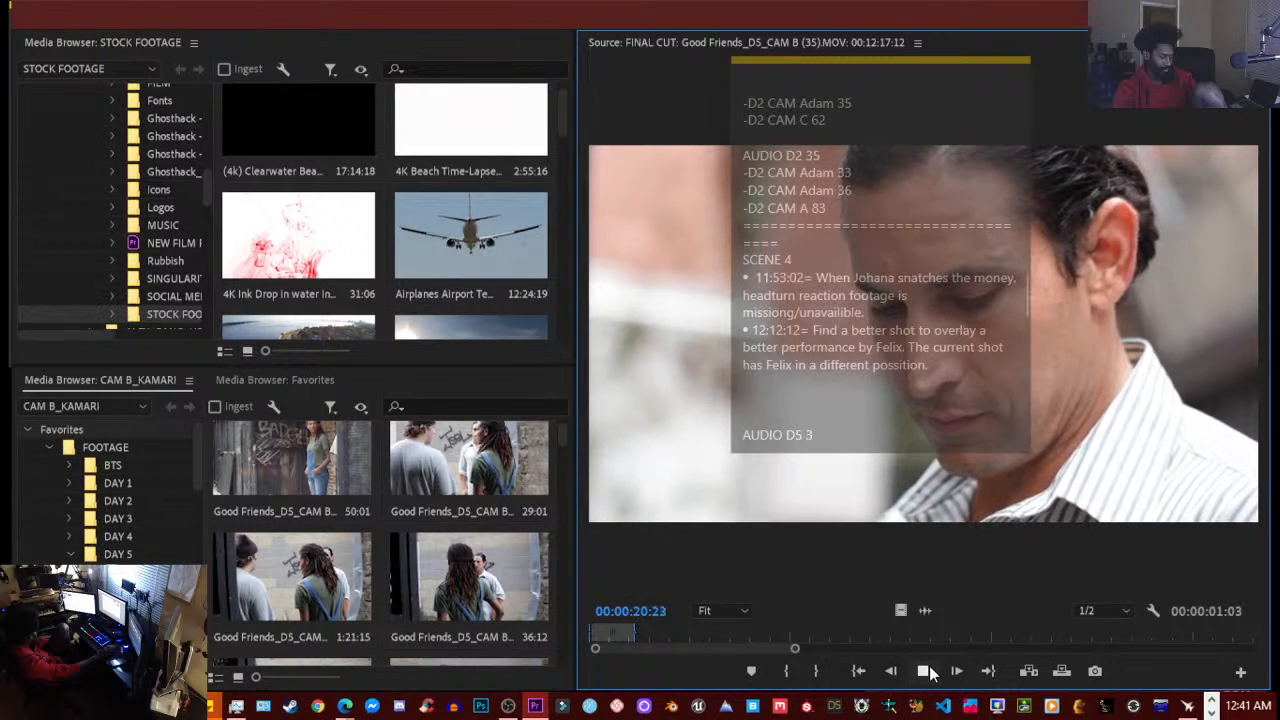
left_click(925, 671)
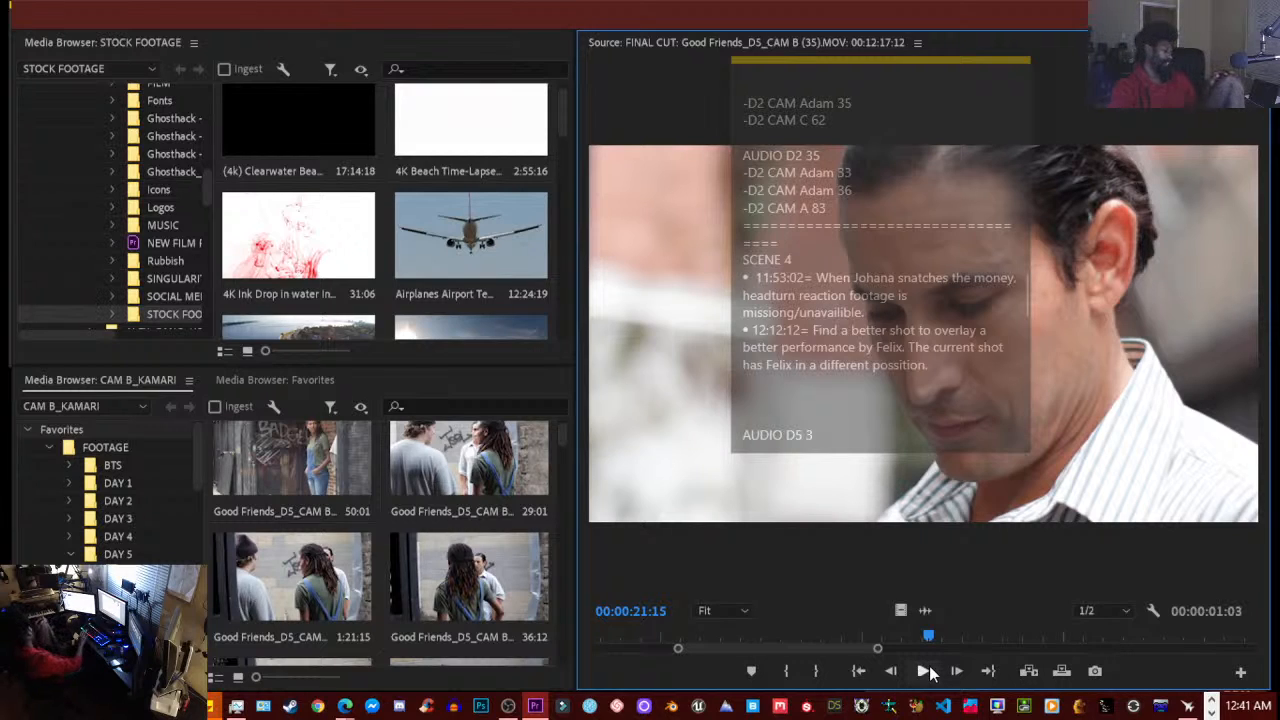
left_click(929, 666)
left_click(929, 666)
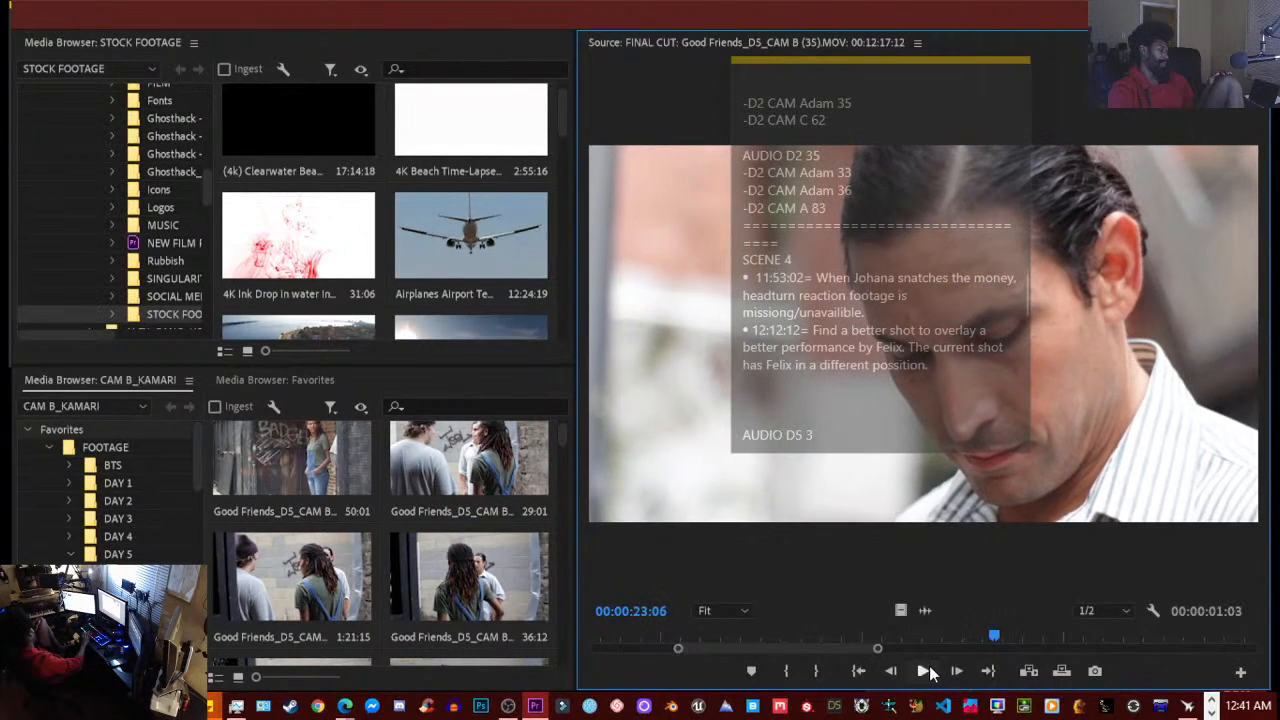
left_click(929, 666)
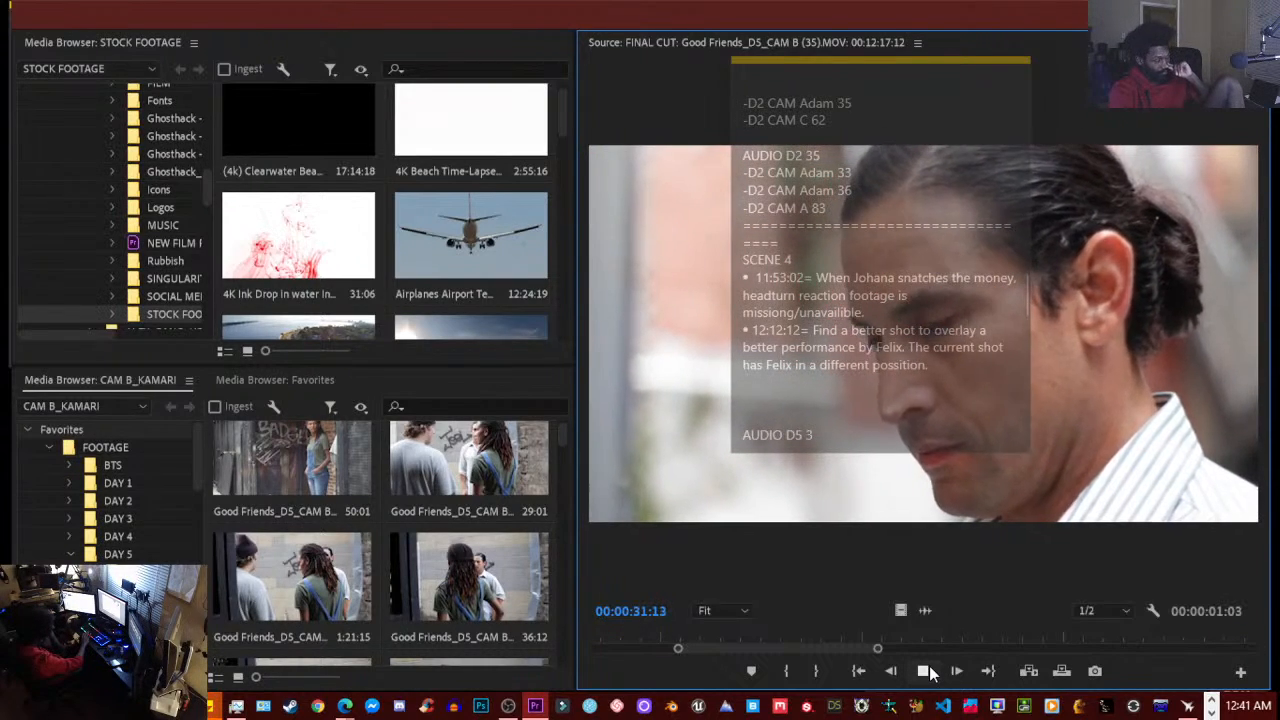
left_click(929, 666)
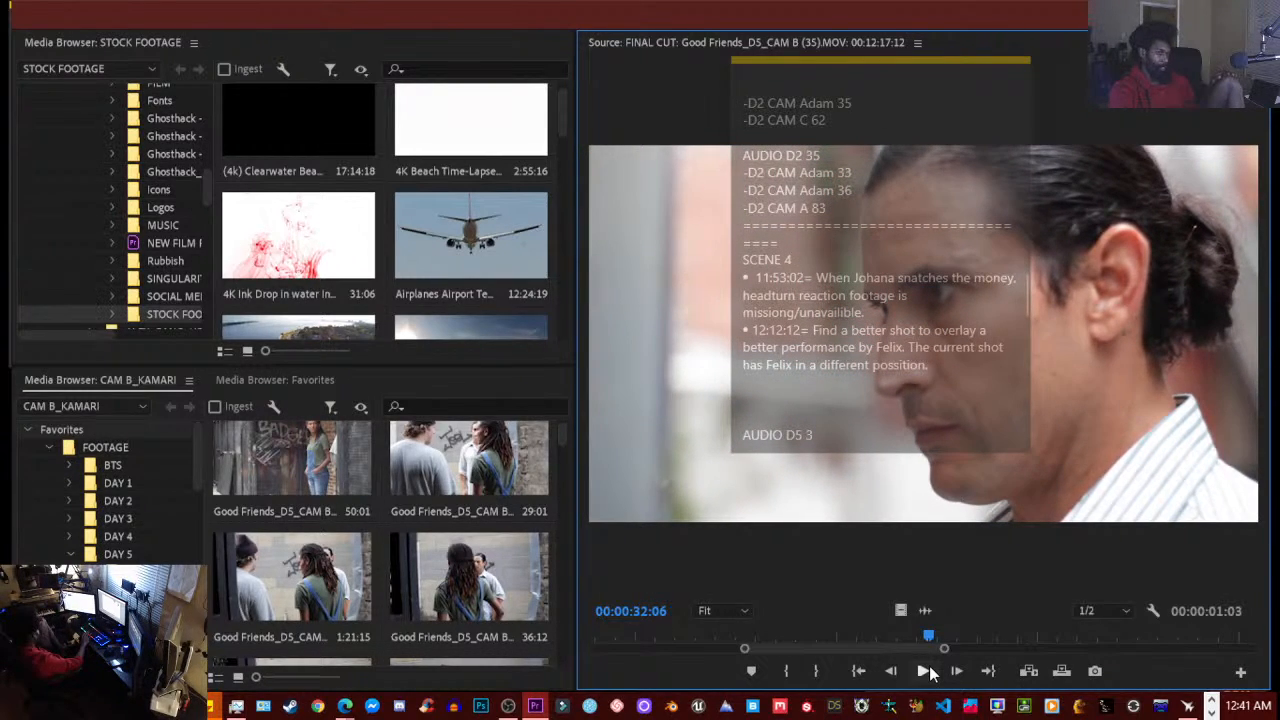
left_click(929, 666)
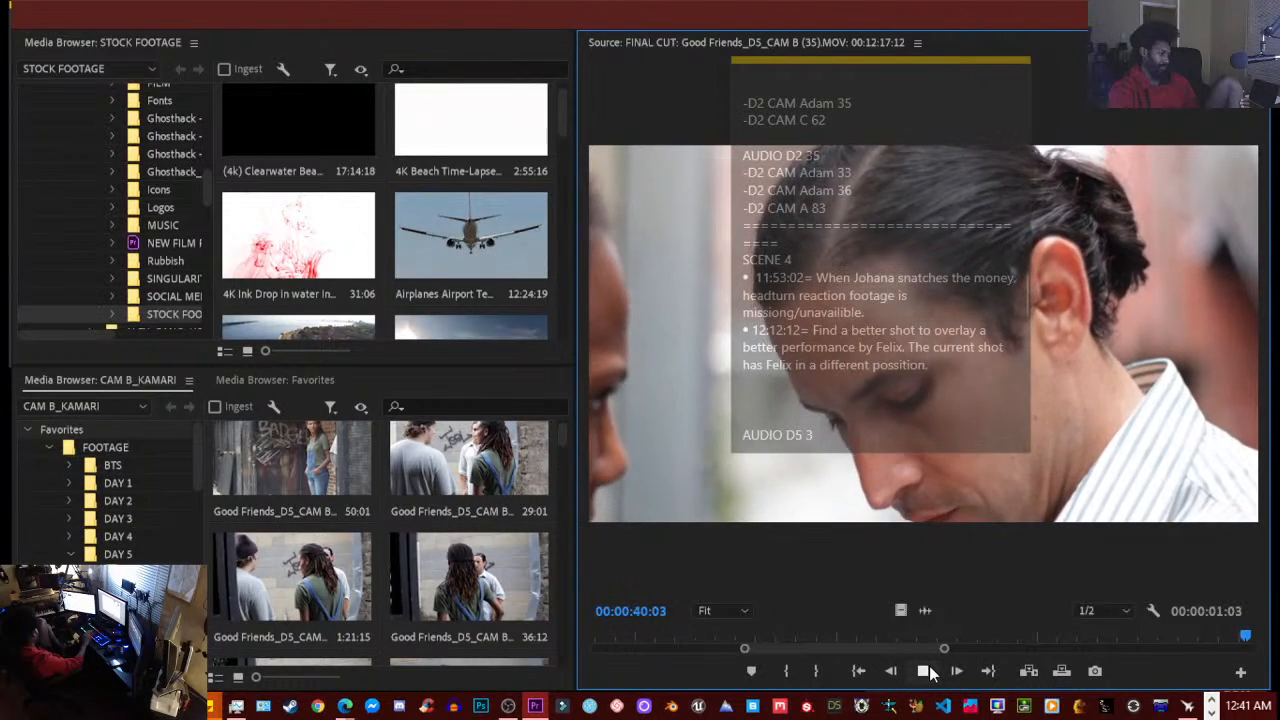
left_click(929, 665)
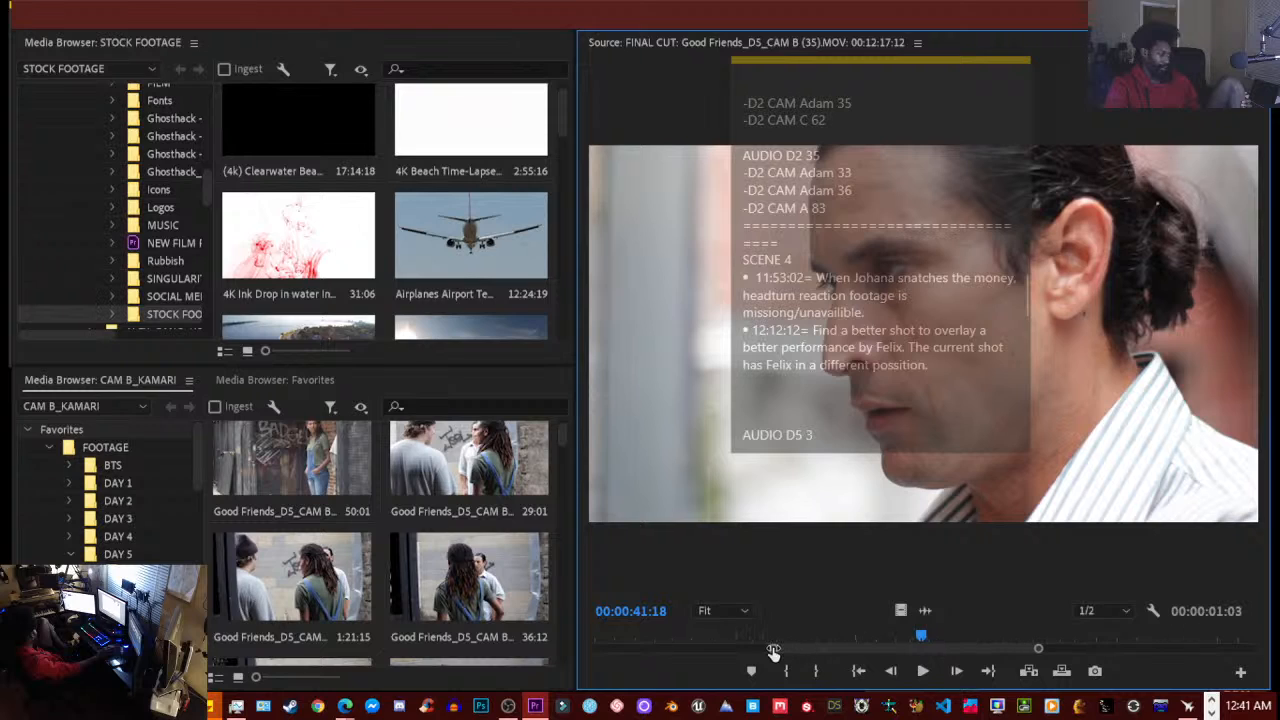
- Show the full CAM B (35) source duration and review the footage from 00:00:41:18 to 00:01:21:22 for usable reactions
left_click_drag(620, 667, 499, 670)
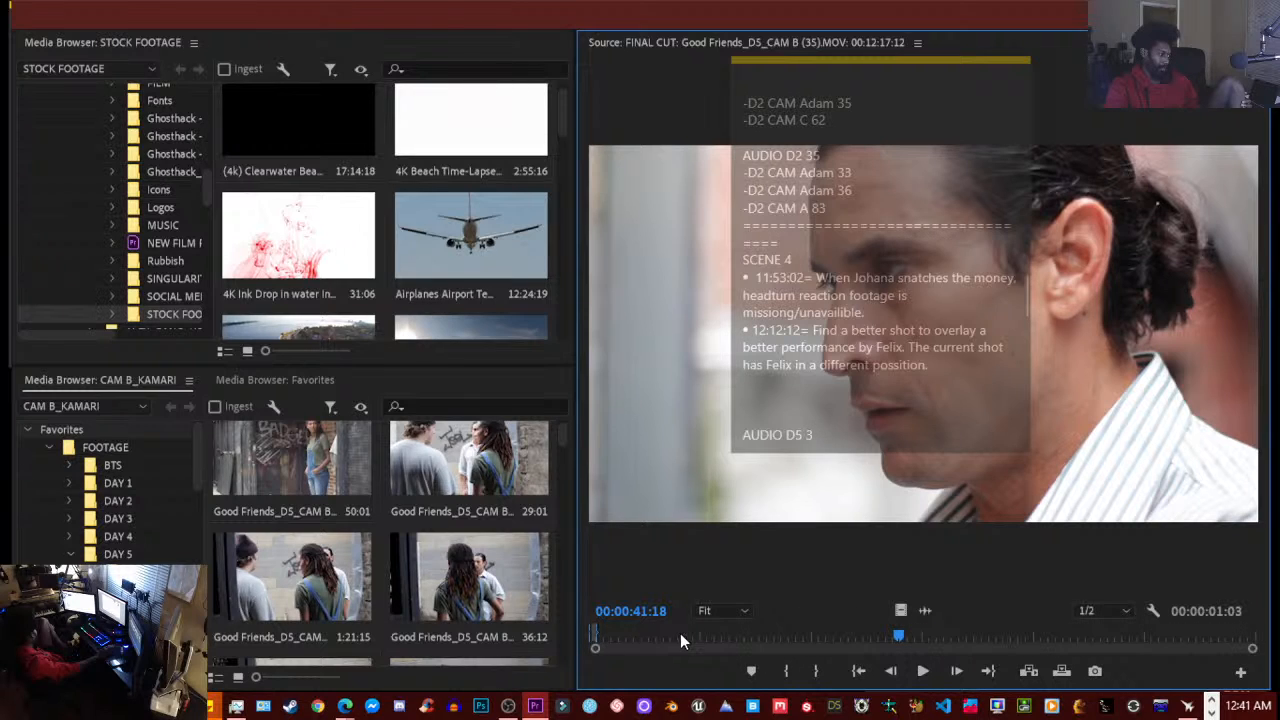
key("space")
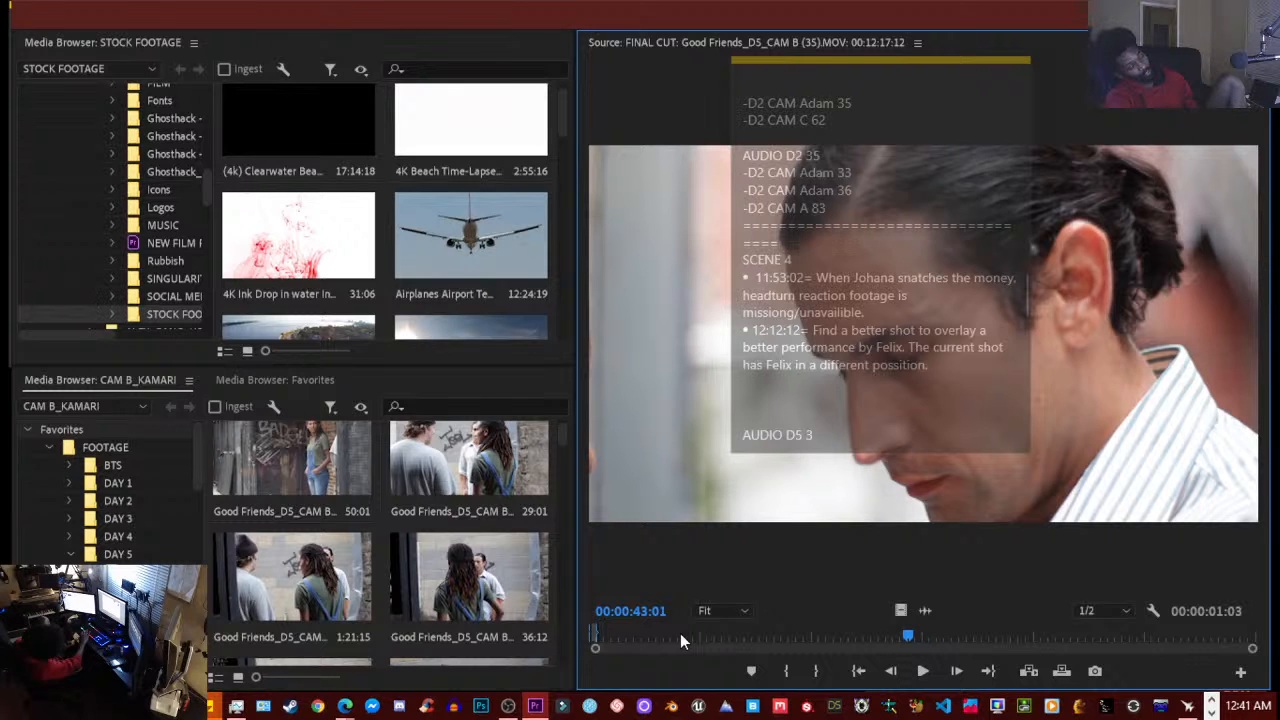
key("space")
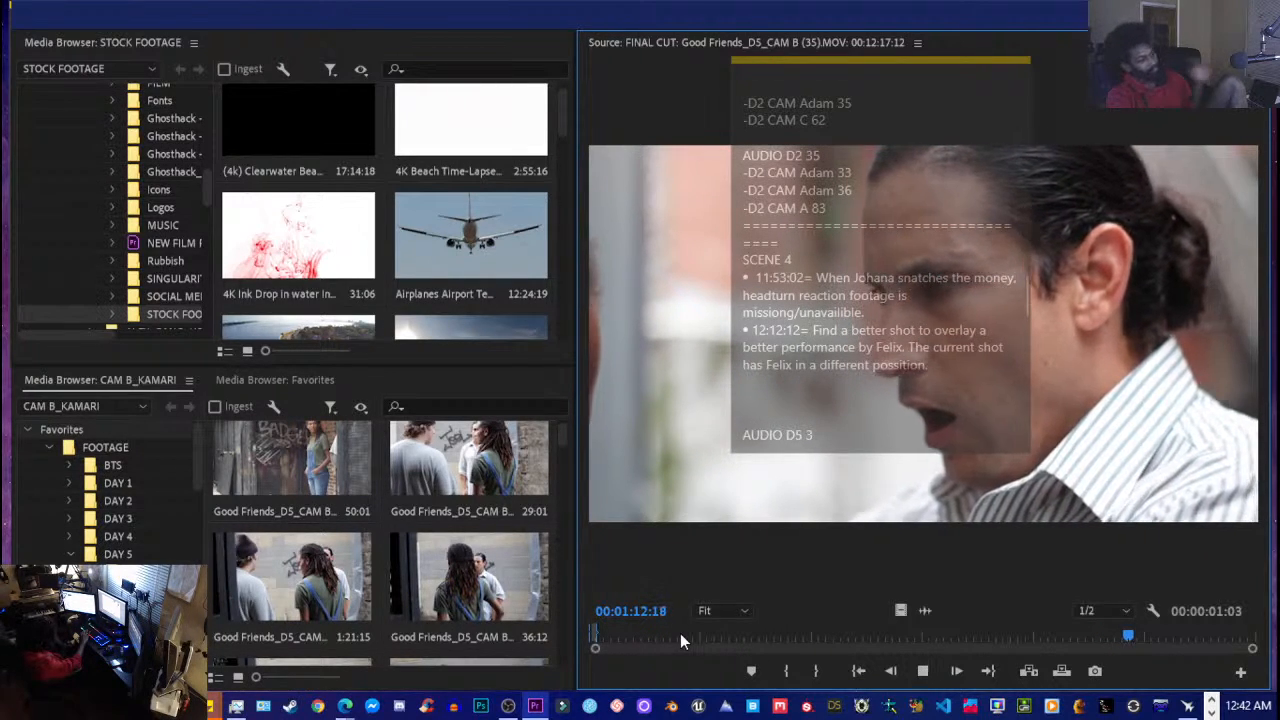
key("space")
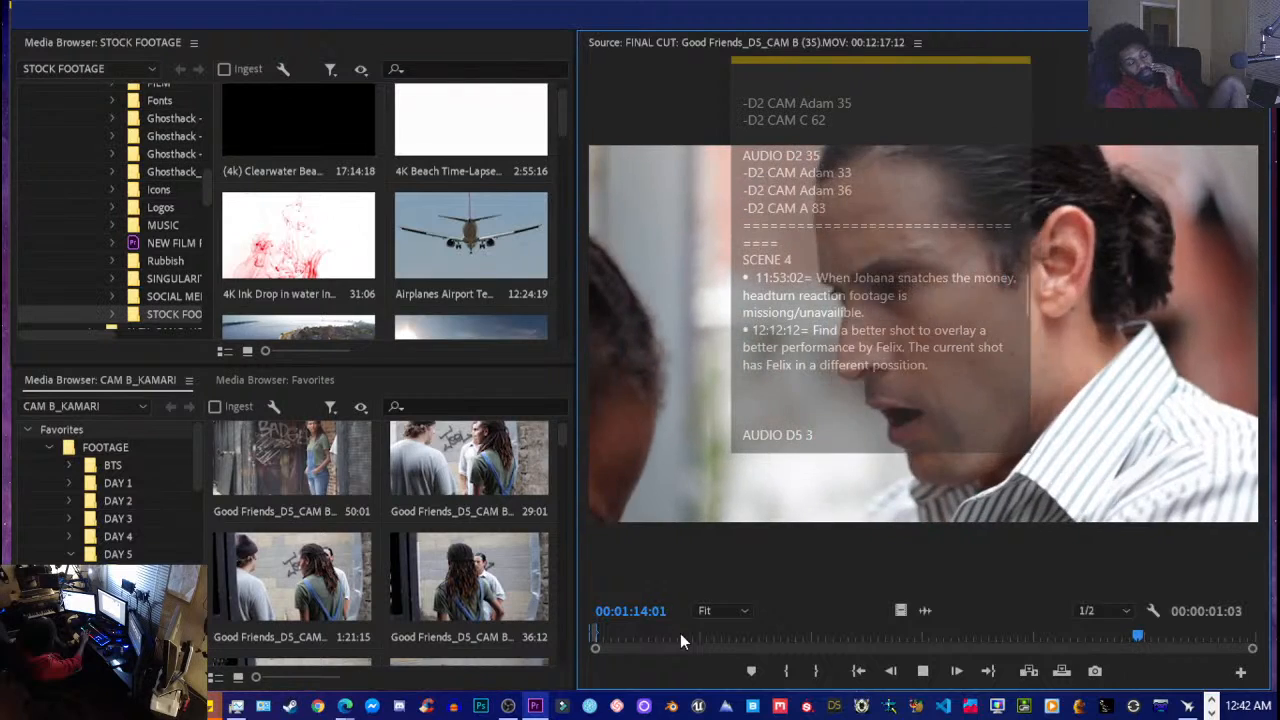
key("space")
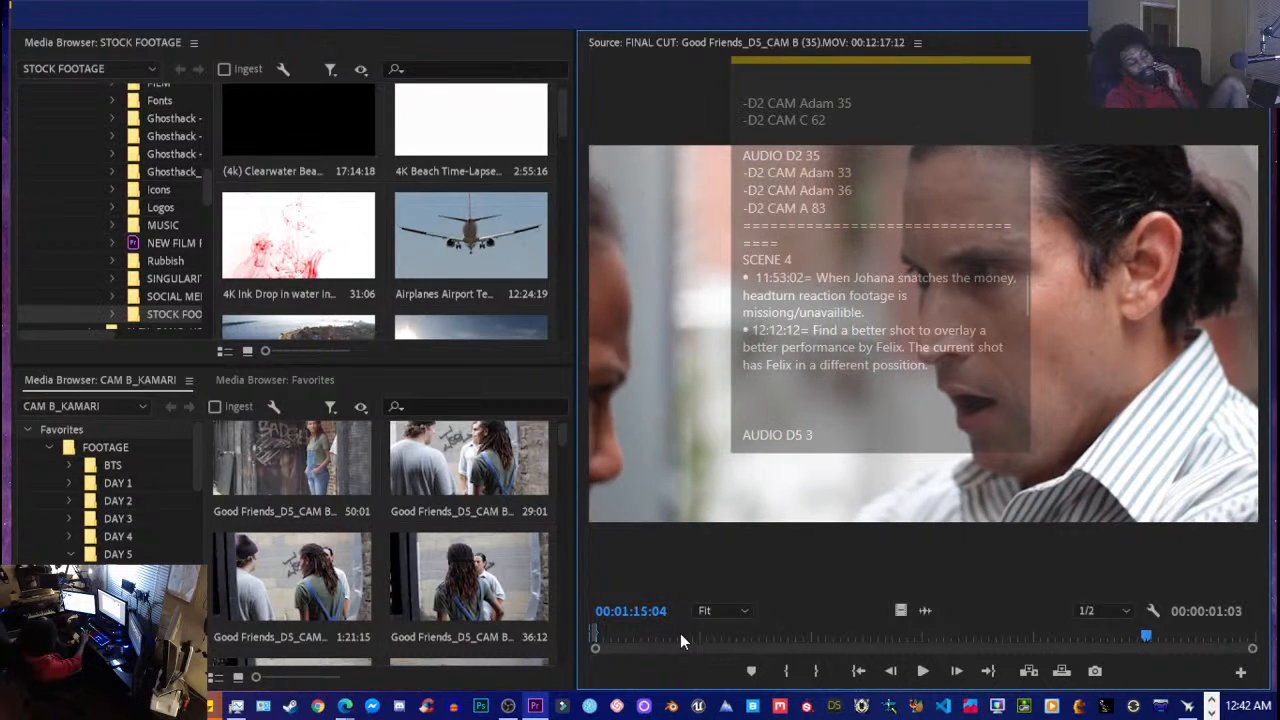
key("space")
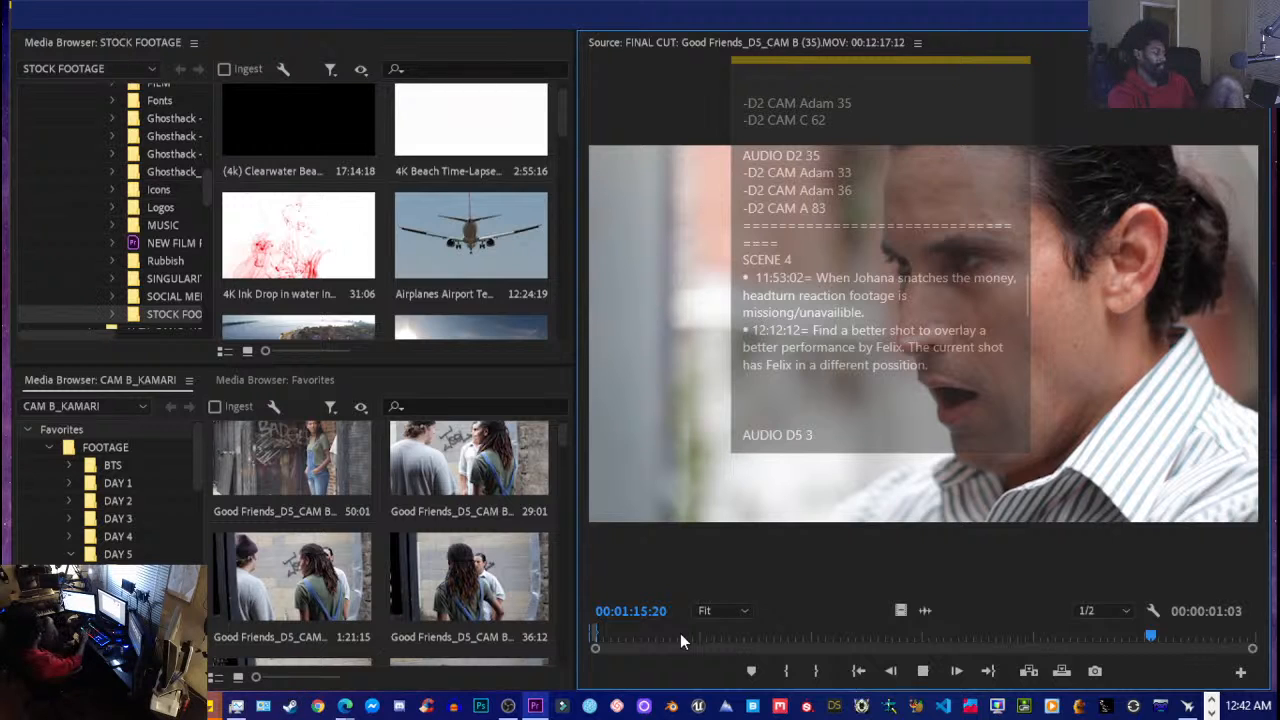
key("space")
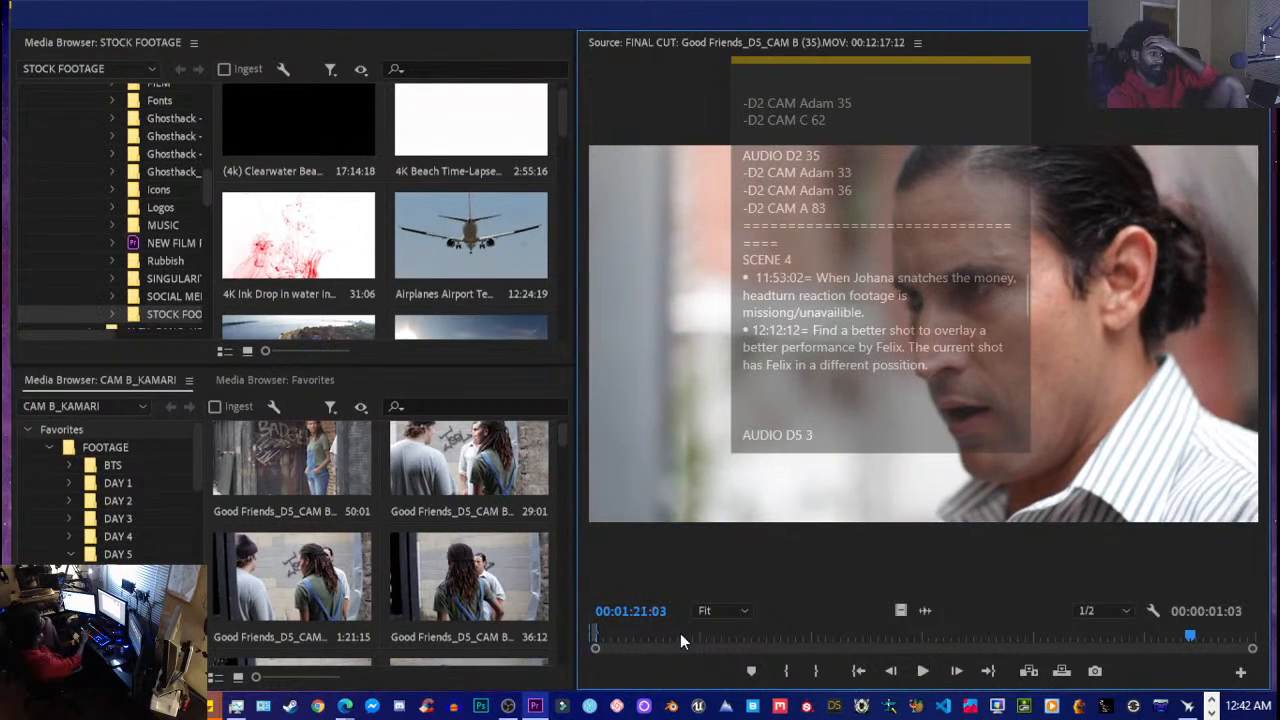
key("space")
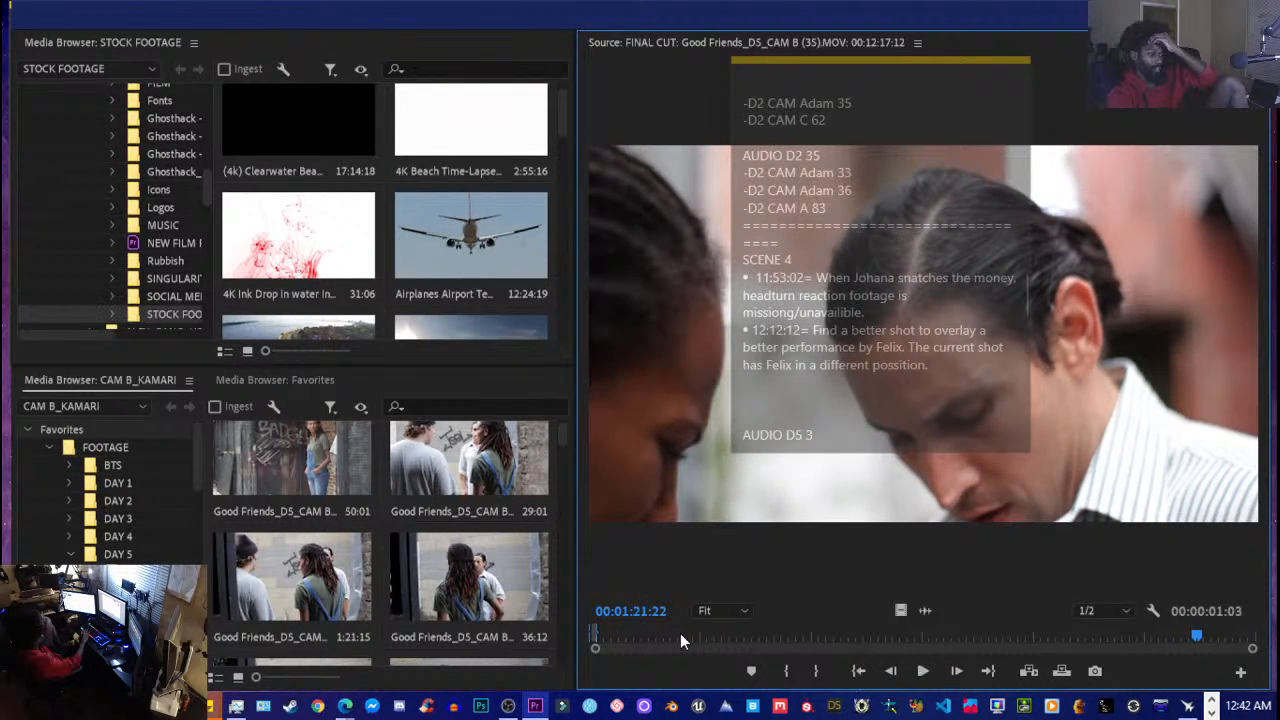
- Review the last part of the CAM B (35) source footage from 00:01:21:22 to 00:01:27:03 for usable reactions
key("space")
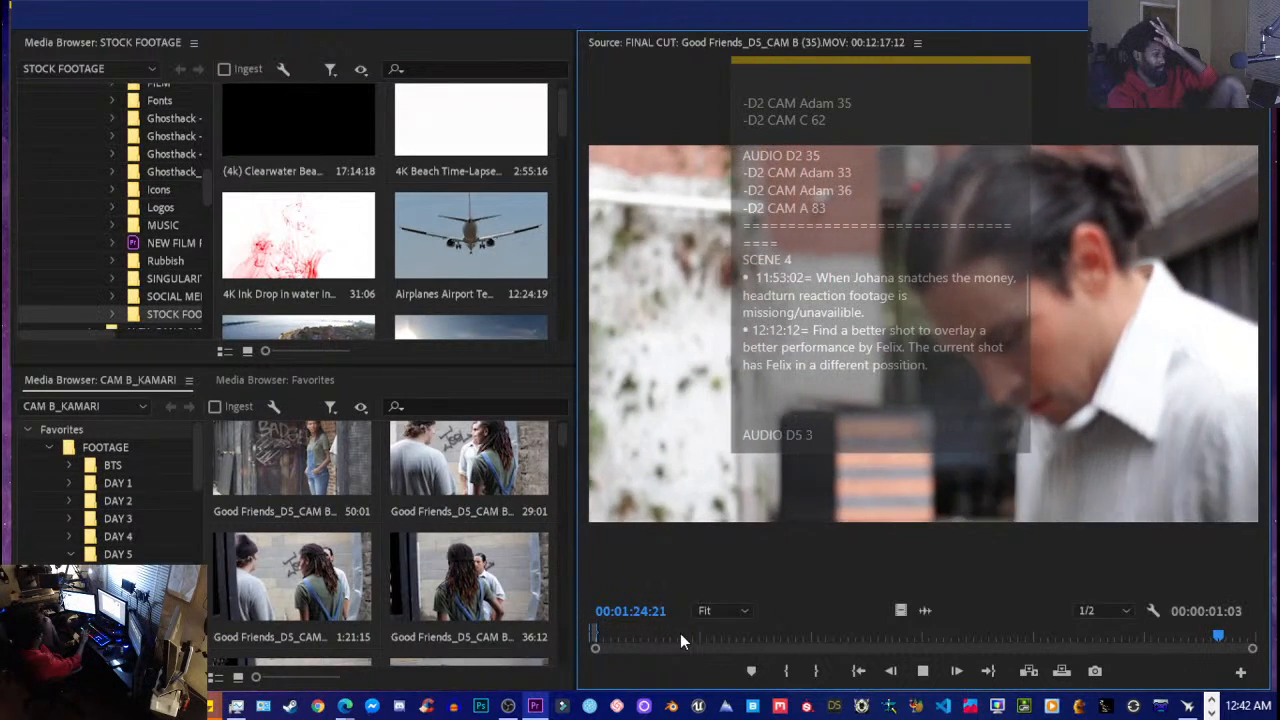
key("space")
key("space")
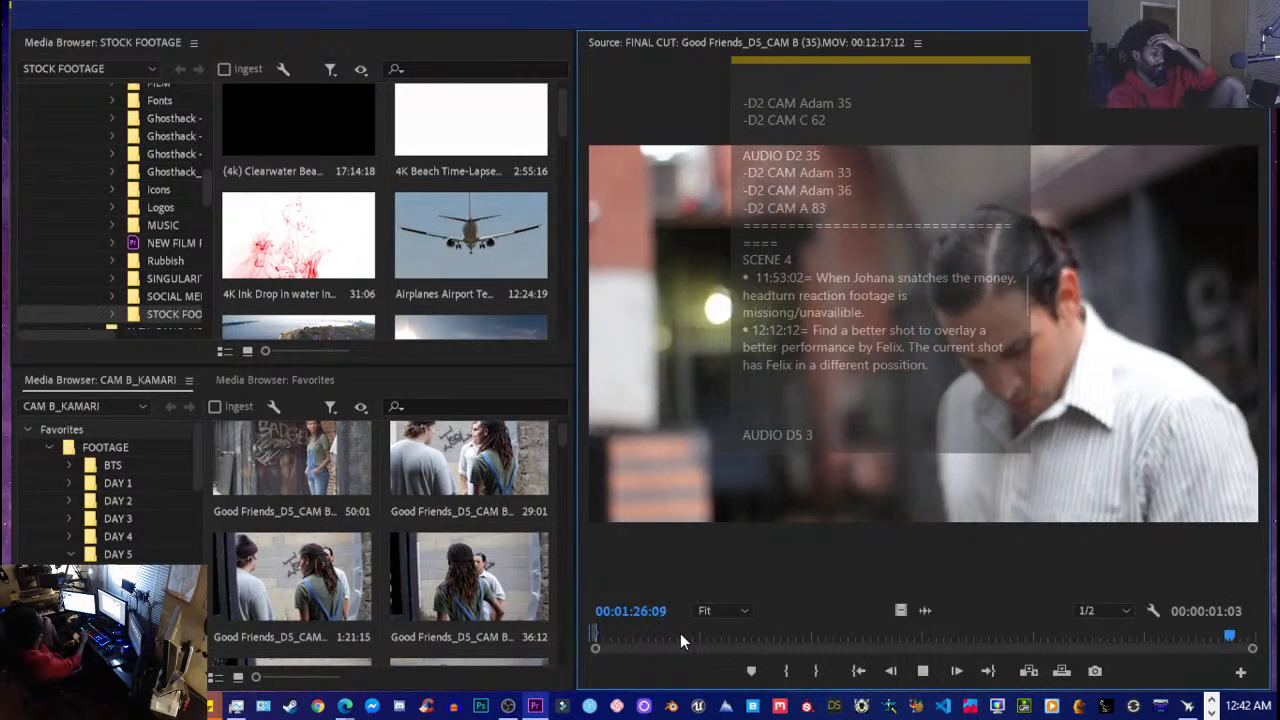
key("space")
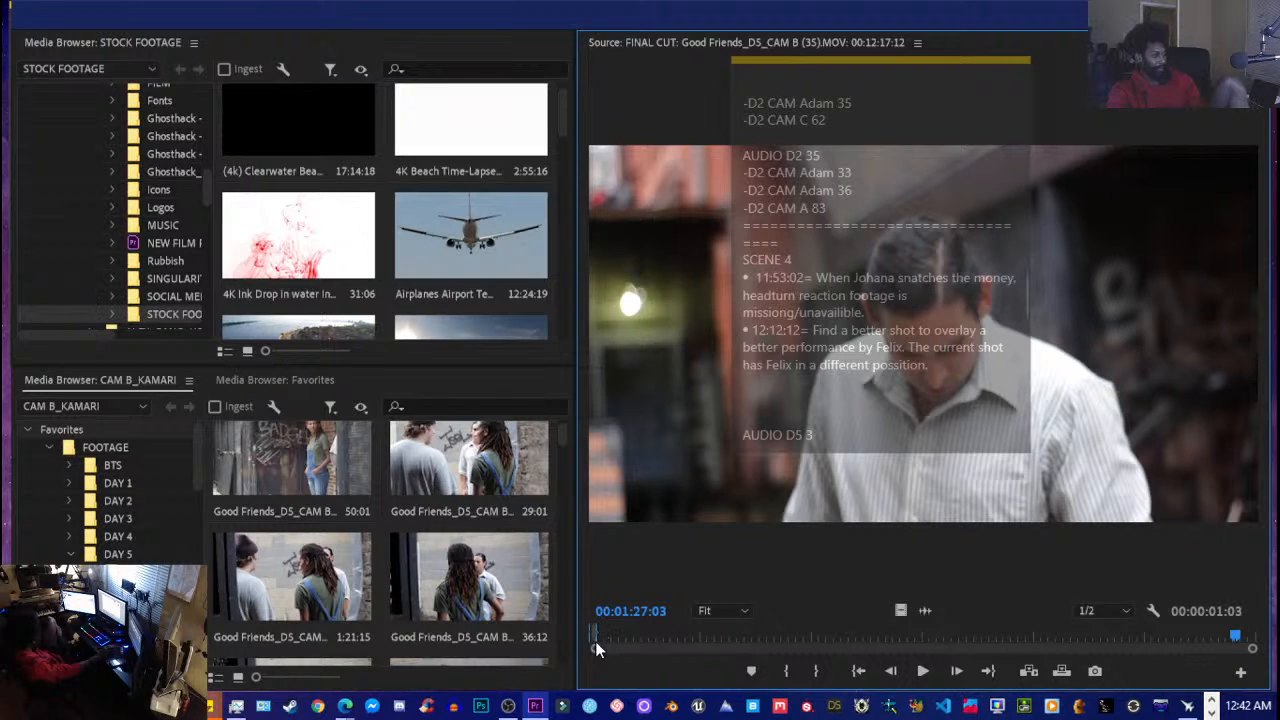
left_click_drag(595, 637, 595, 645)
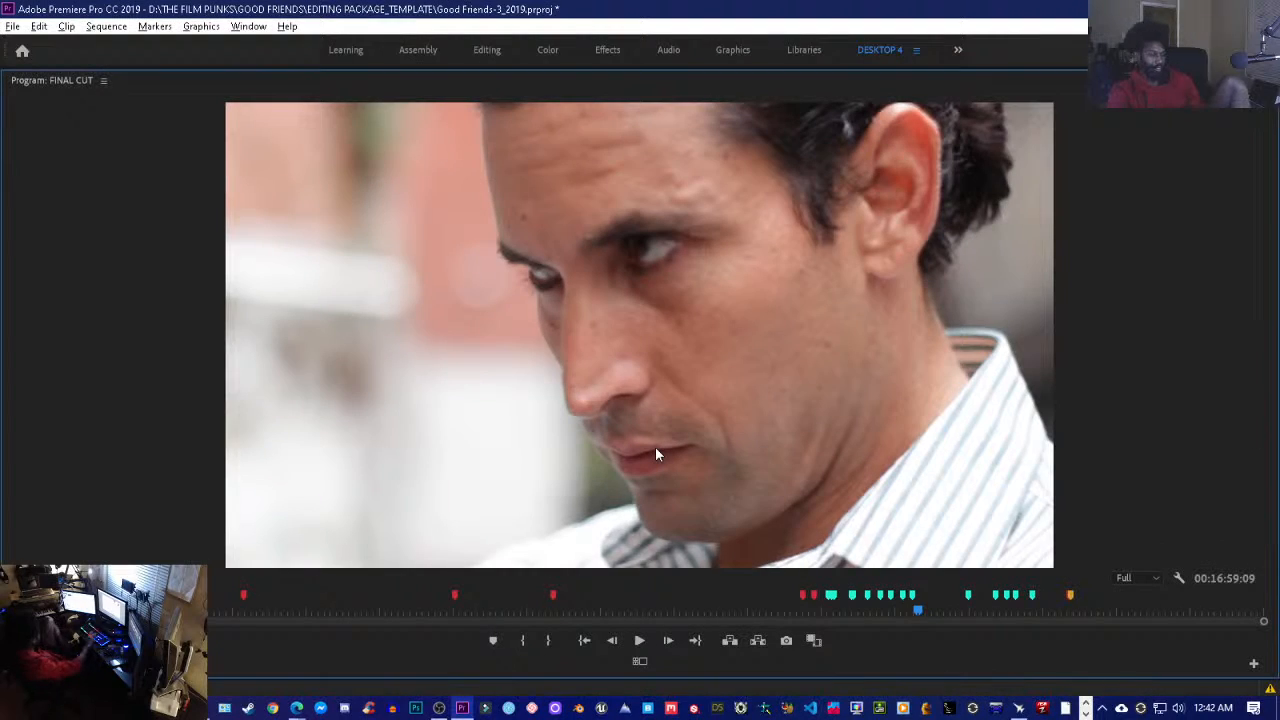
- Restore the full panel layout from the maximized Program Monitor and save the project
key("grave")
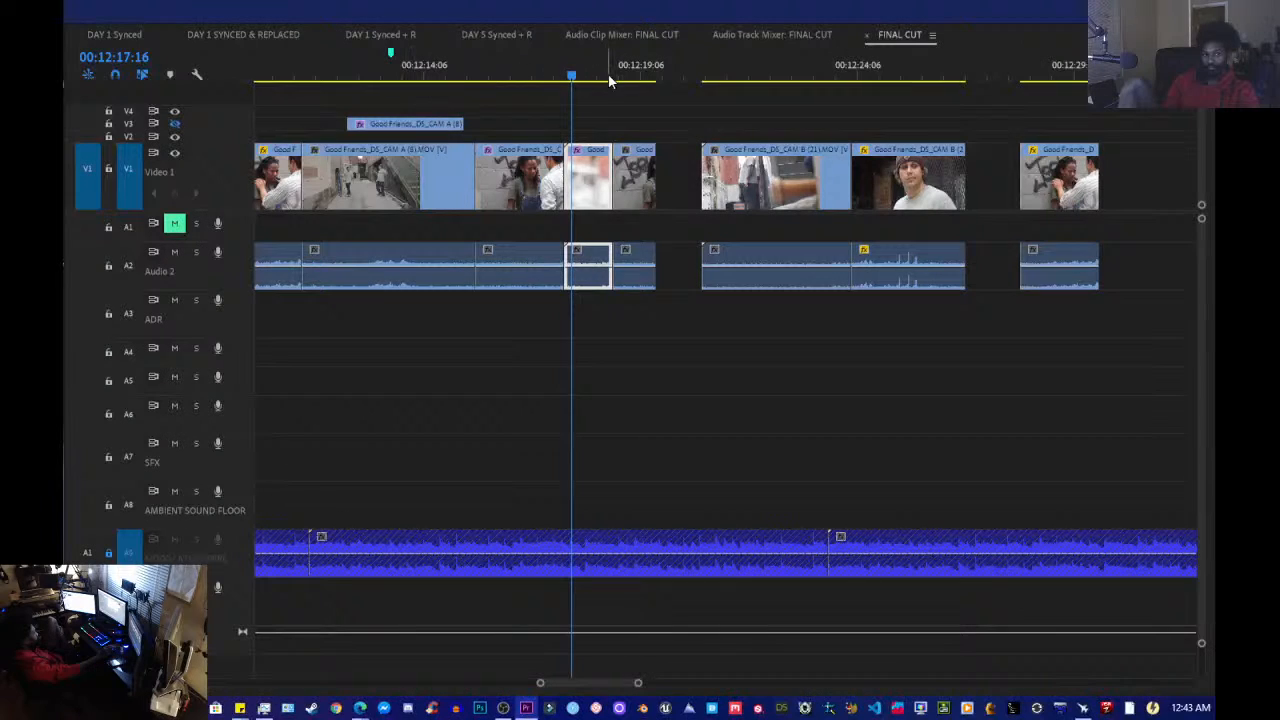
key("ctrl+s")
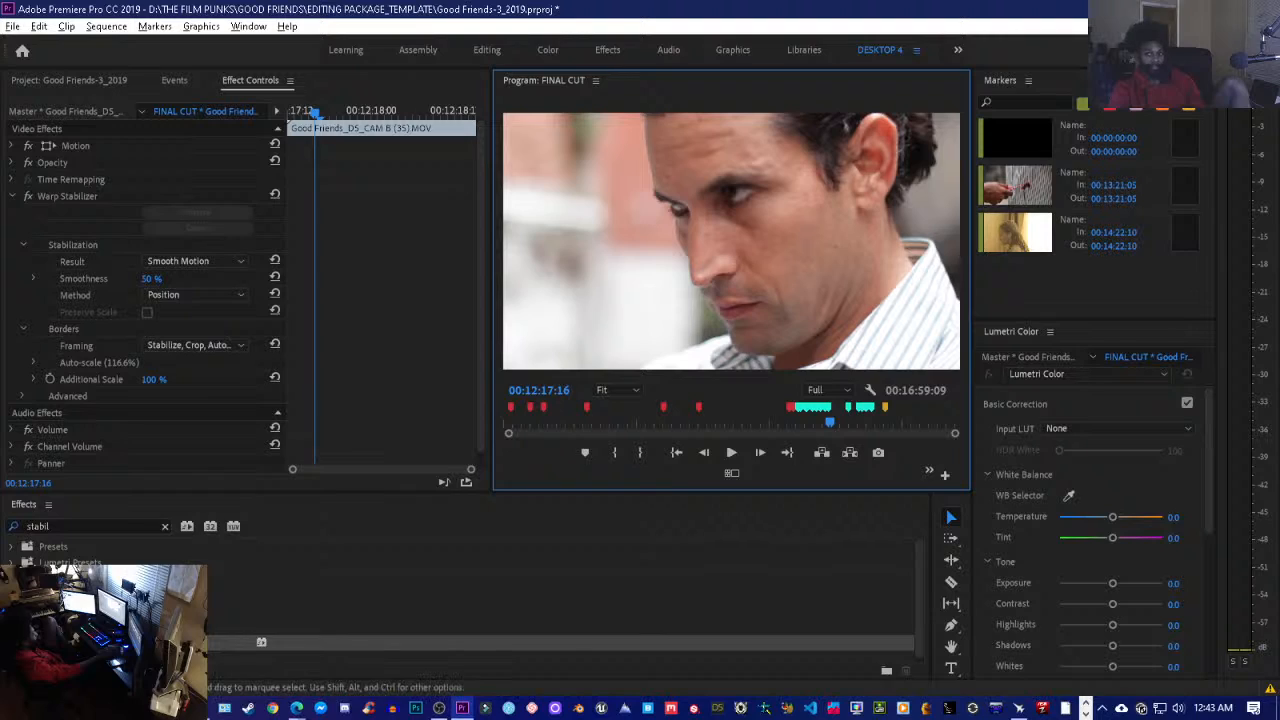
- Play the FINAL CUT sequence from 00:12:17:17 through CAM B (21) and CAM B (20) to 00:12:26:20, pausing to examine the man's reaction
key("Right")
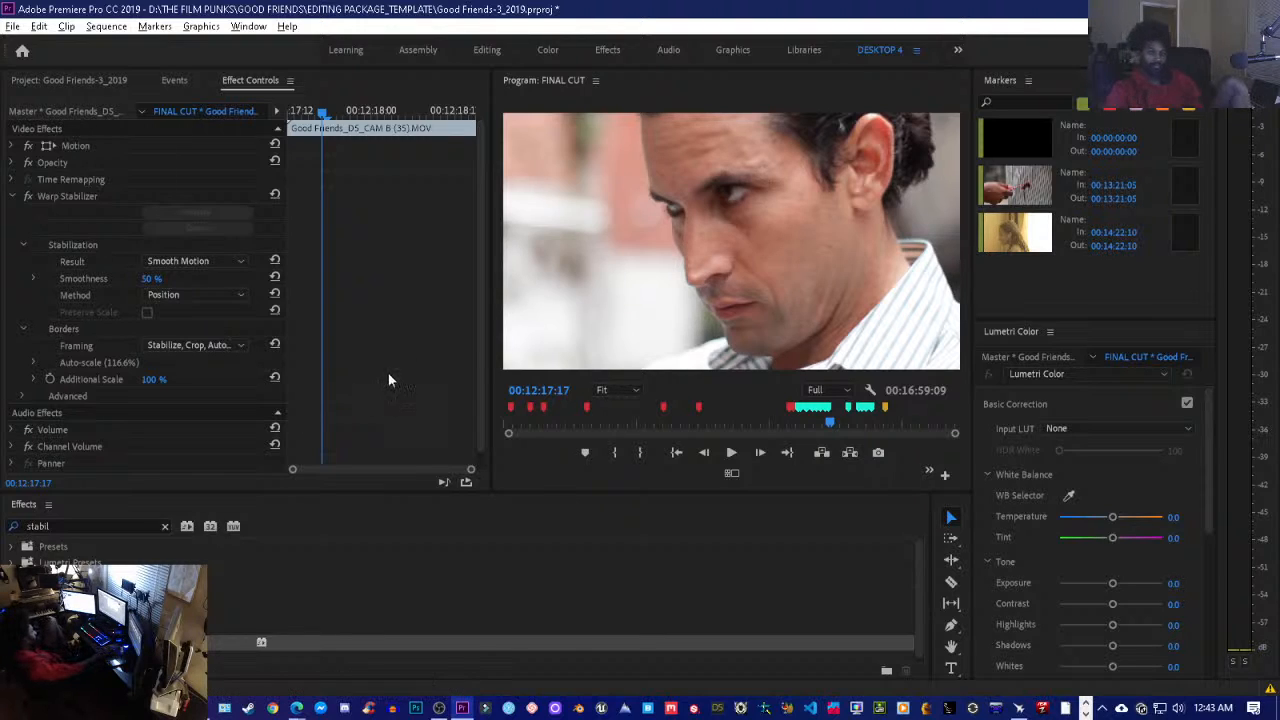
left_click(540, 320)
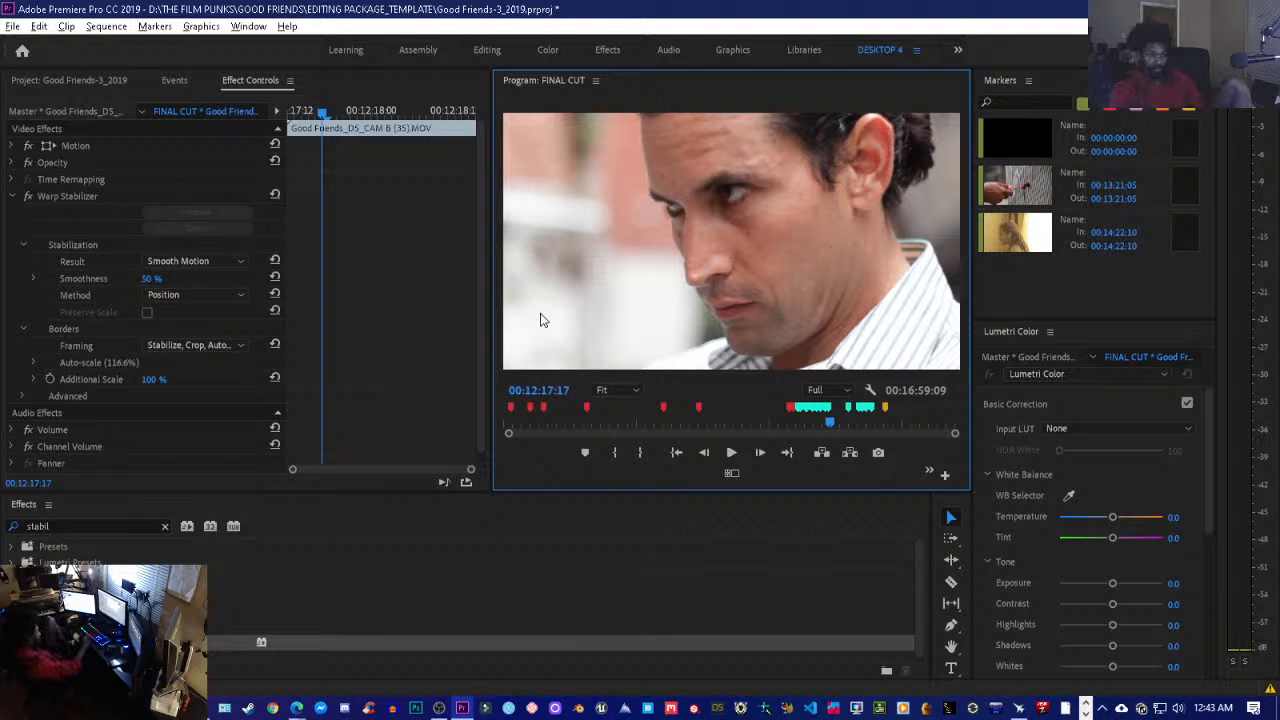
key("space")
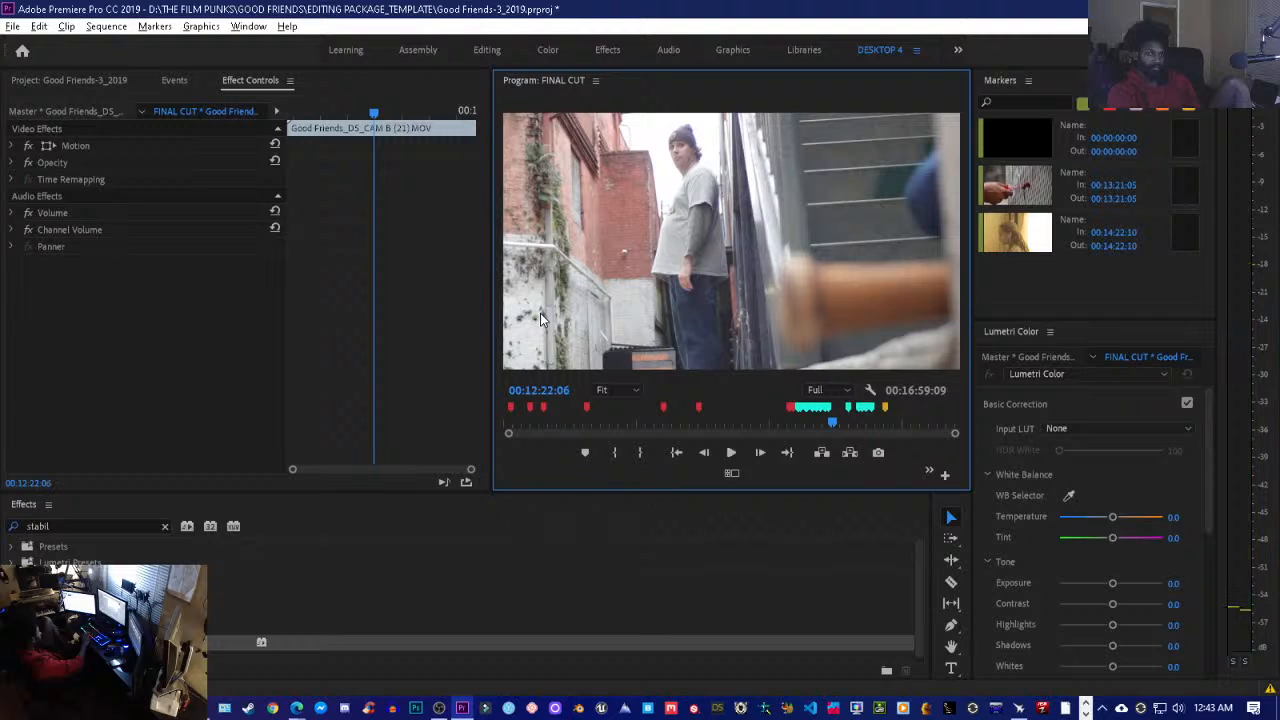
key("space")
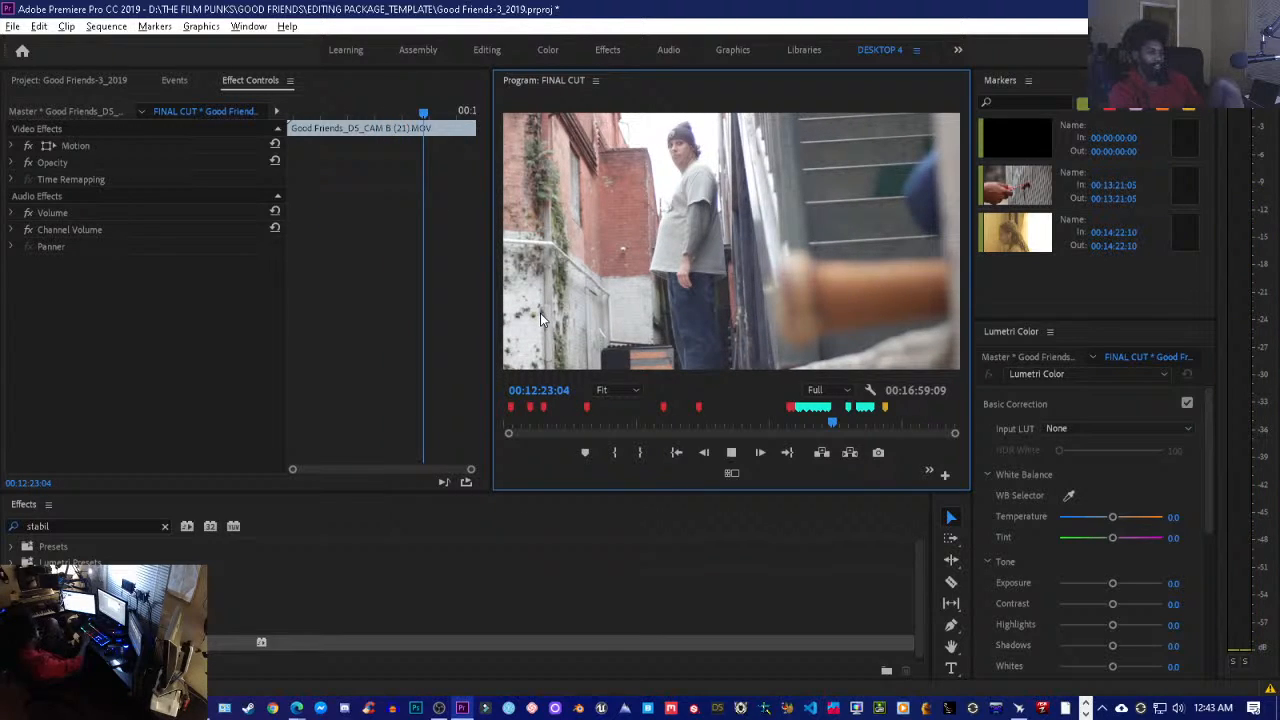
key("space")
key("space")
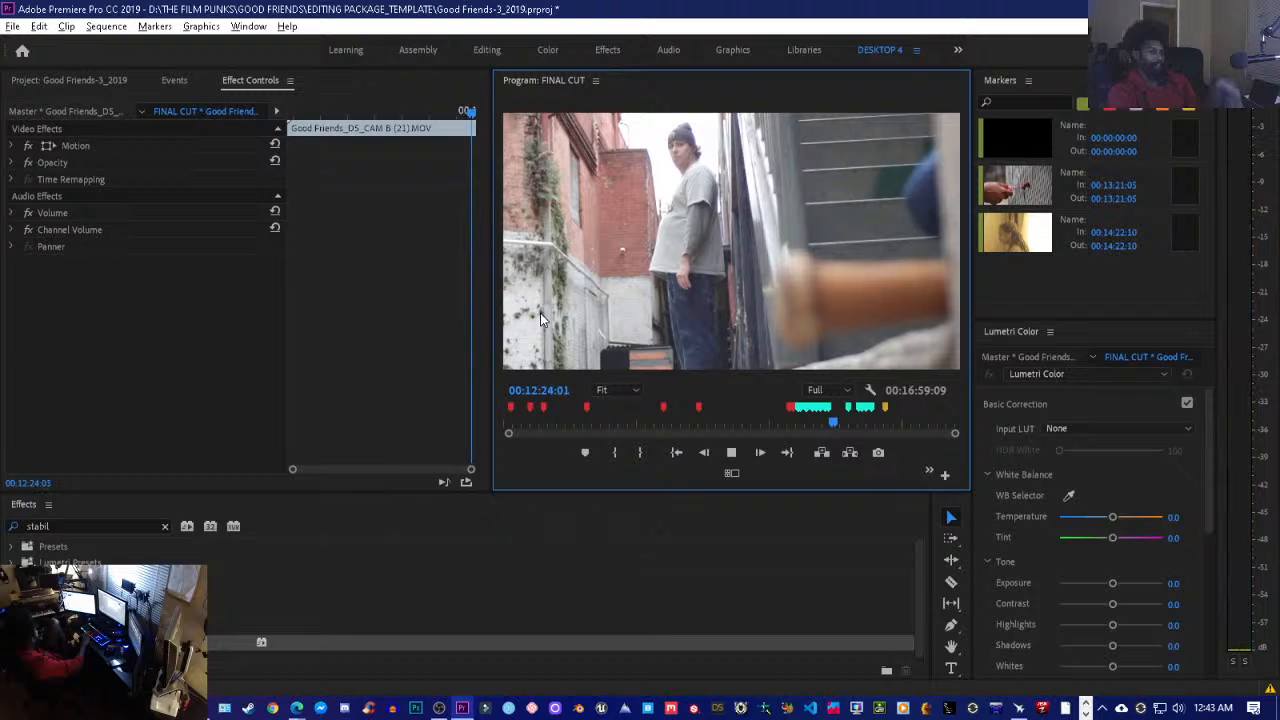
key("space")
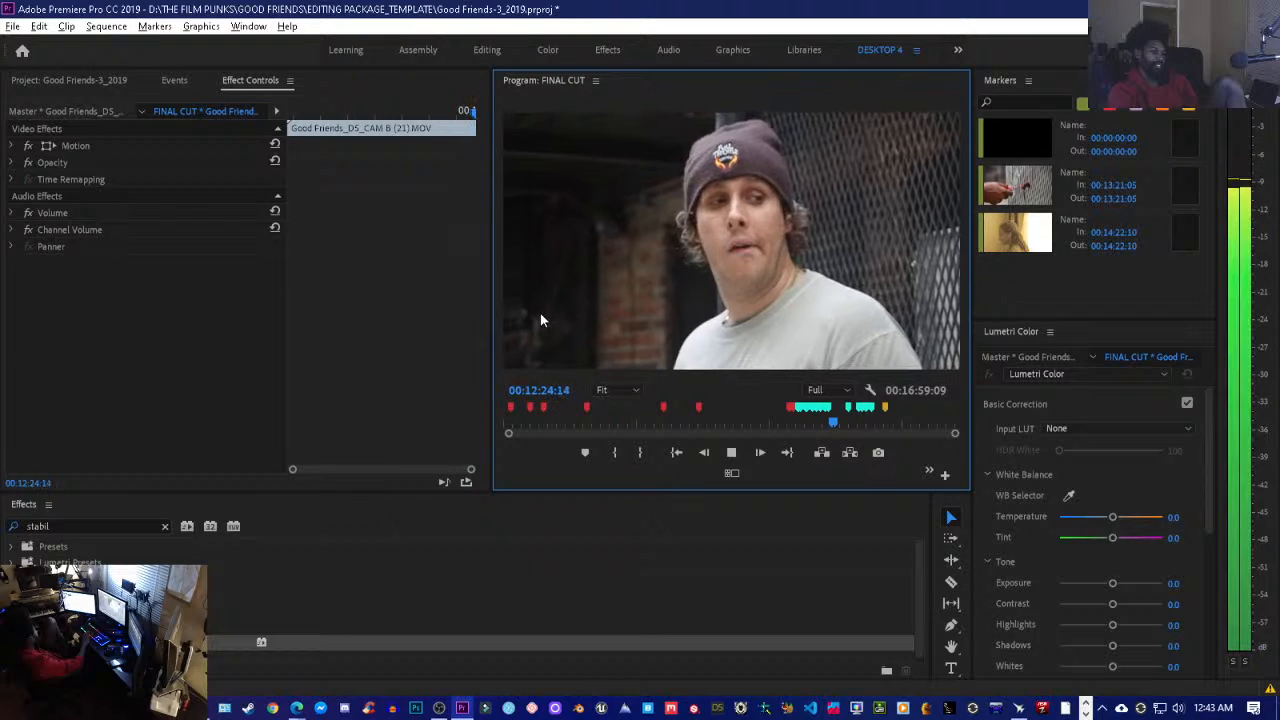
key("space")
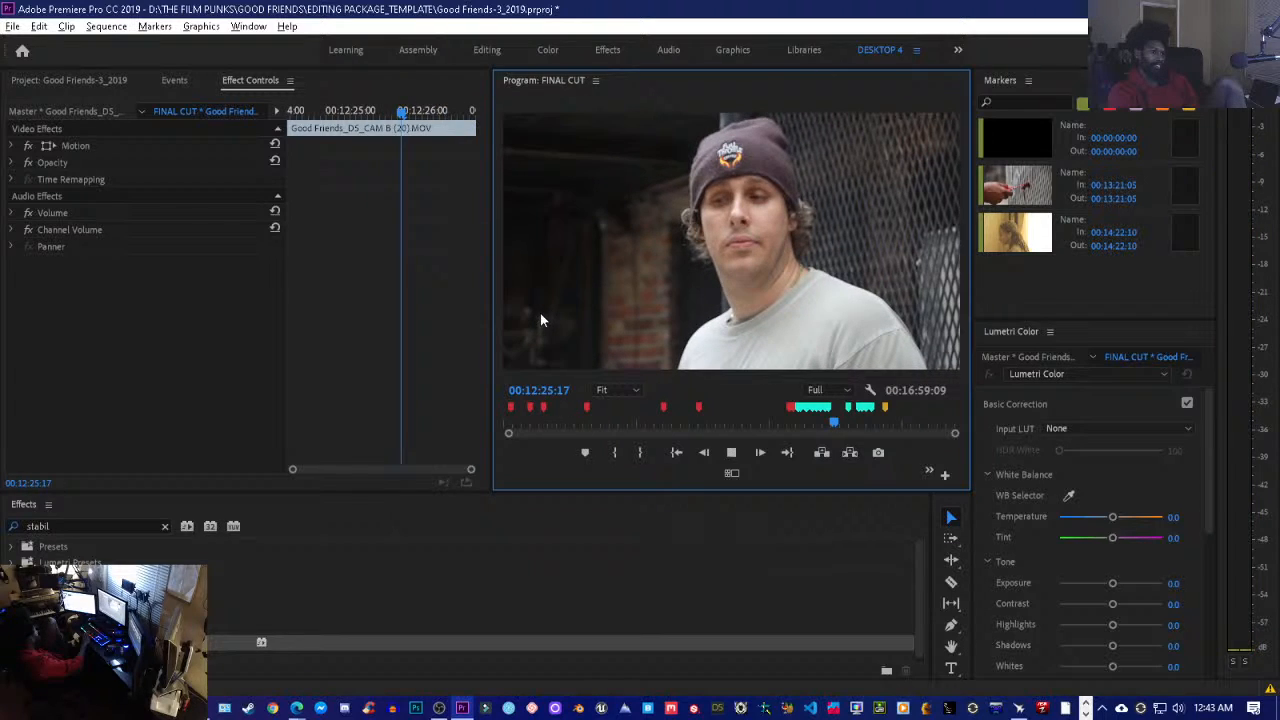
key("space")
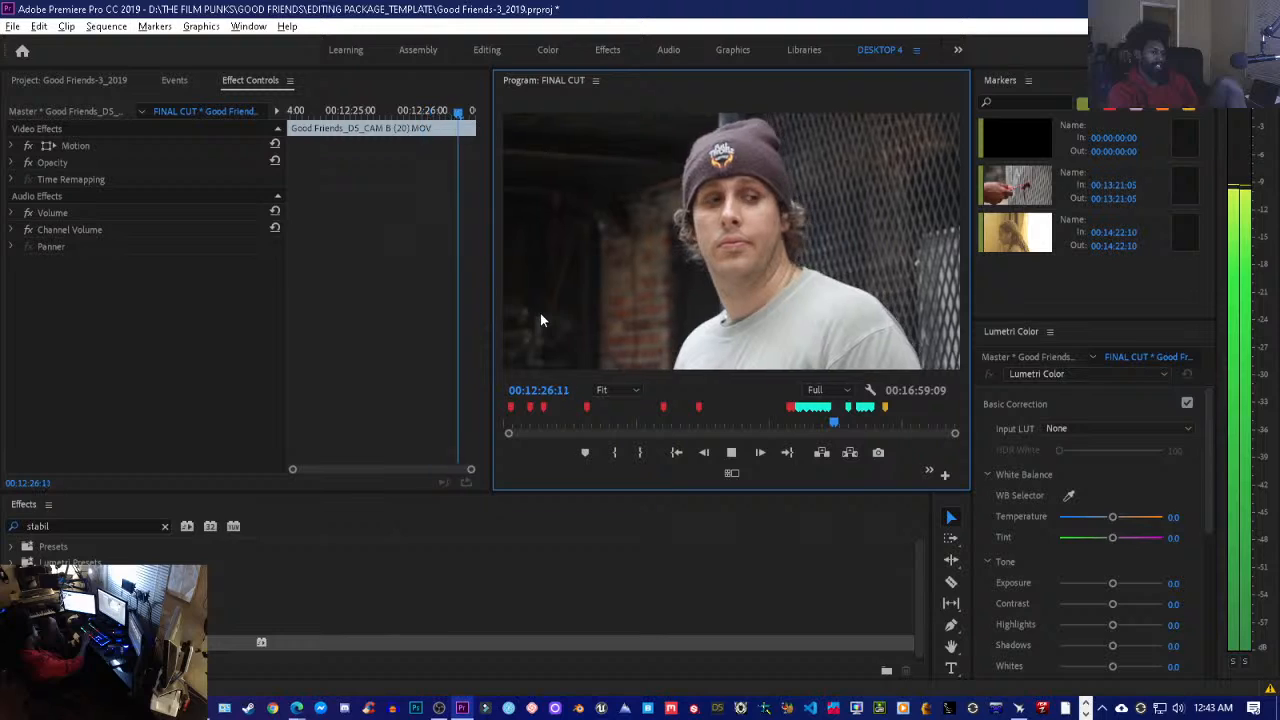
key("space")
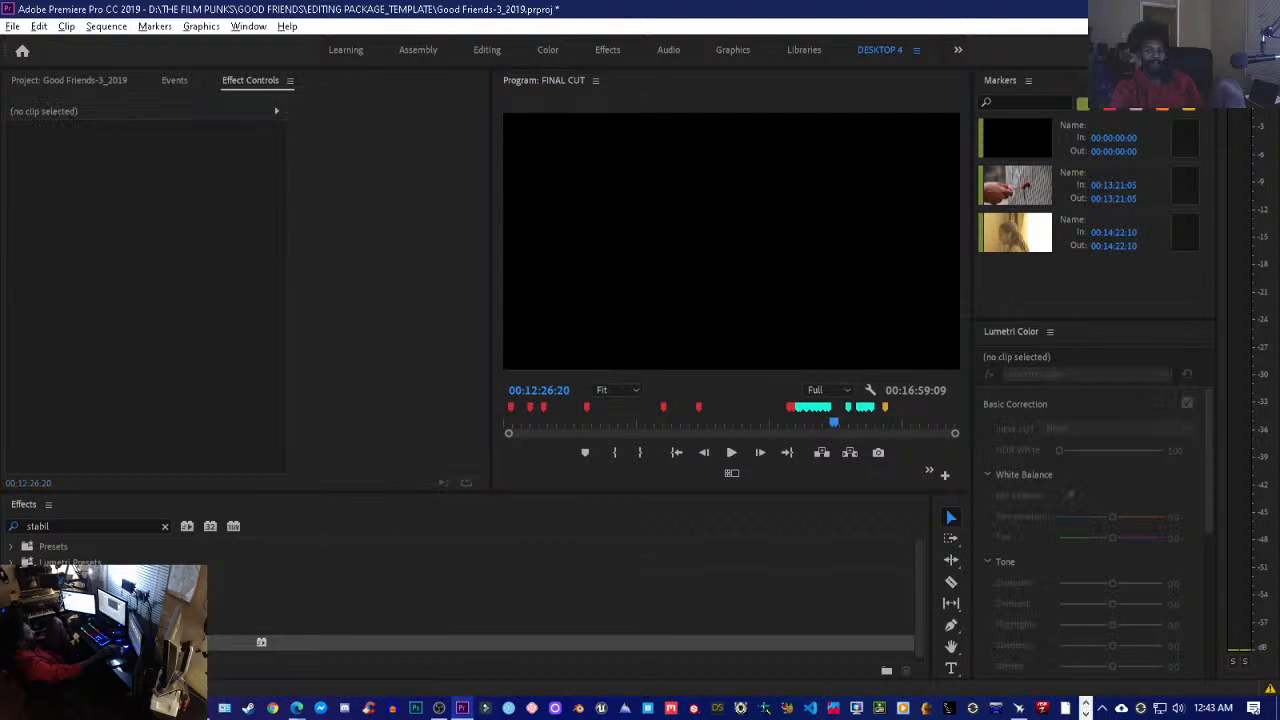
- Replay the cut from CAM B (21) into CAM B (20), from 00:12:24:02 to 00:12:26:02
key("Up")
left_click(572, 307)
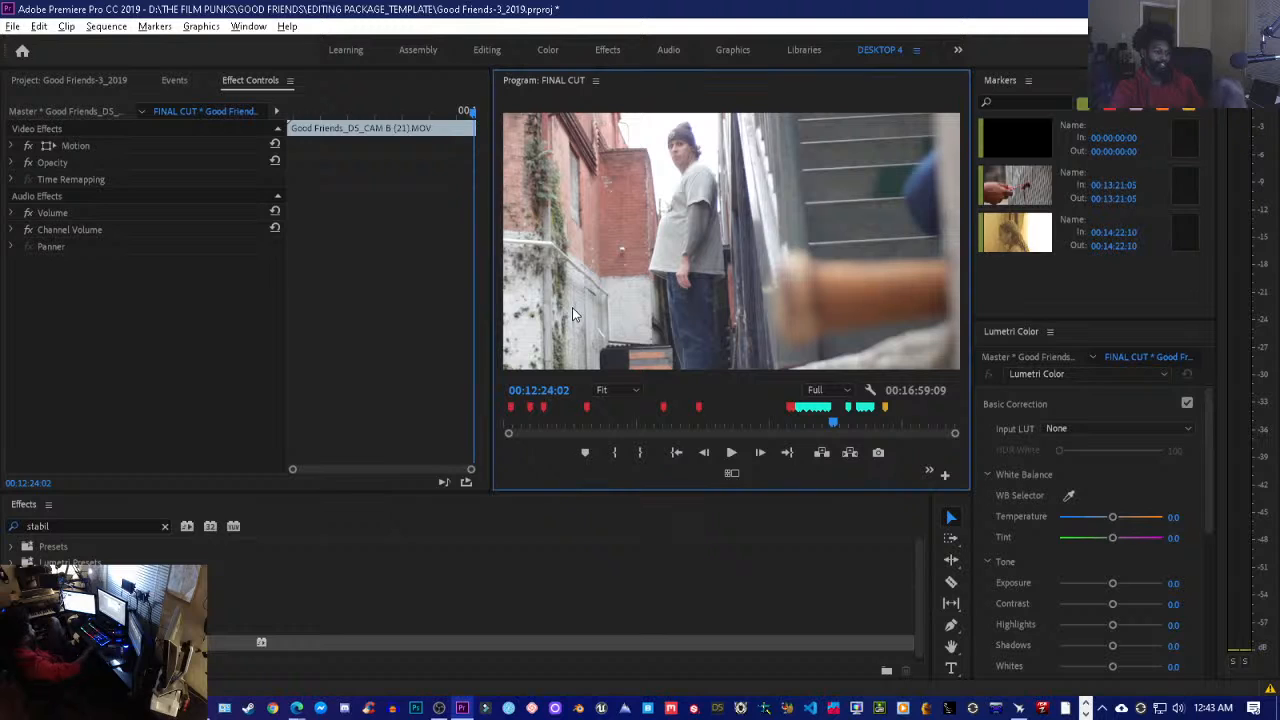
key("space")
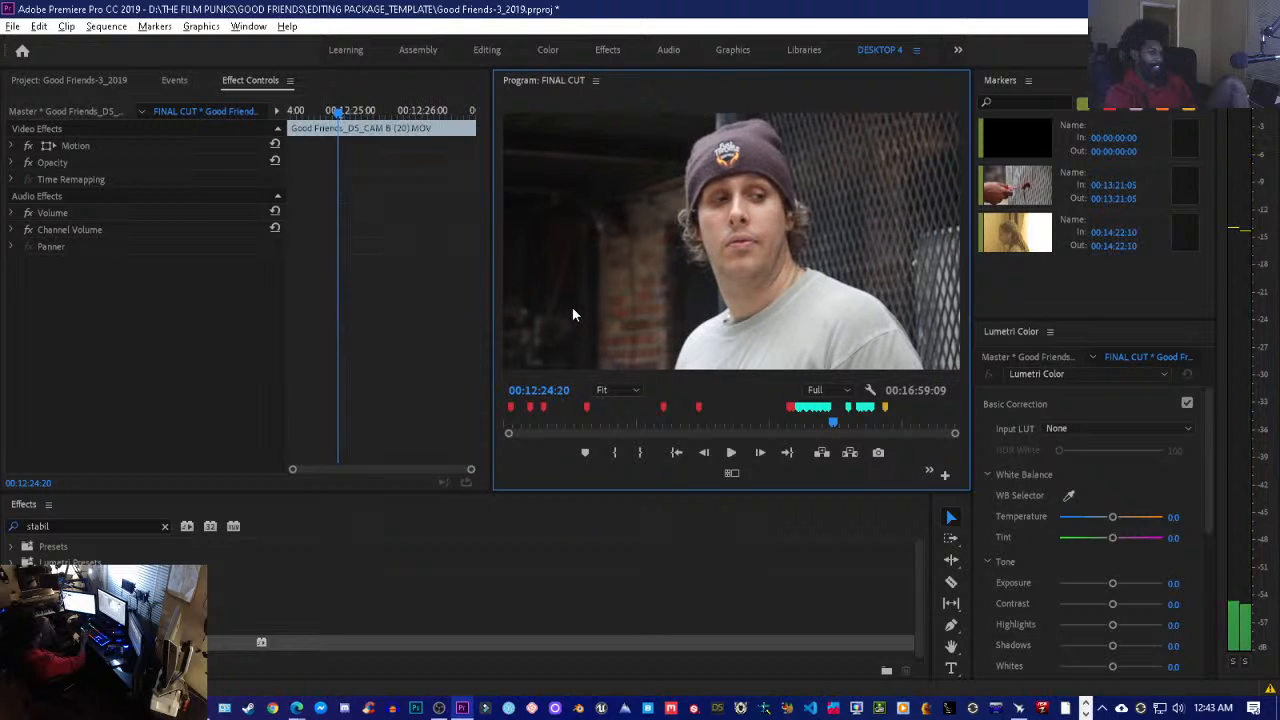
key("space")
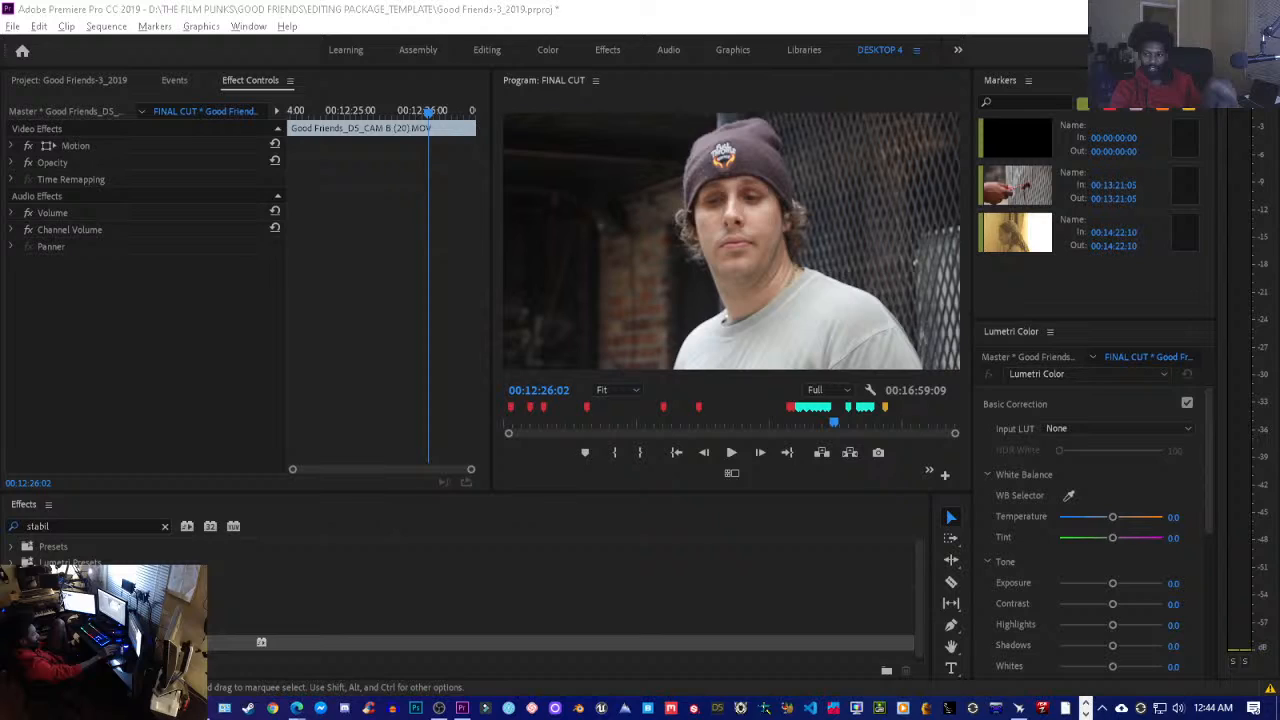
- Try playing the CAM B (20) clip forward by turning off its Reverse Speed option
key("ctrl+r")
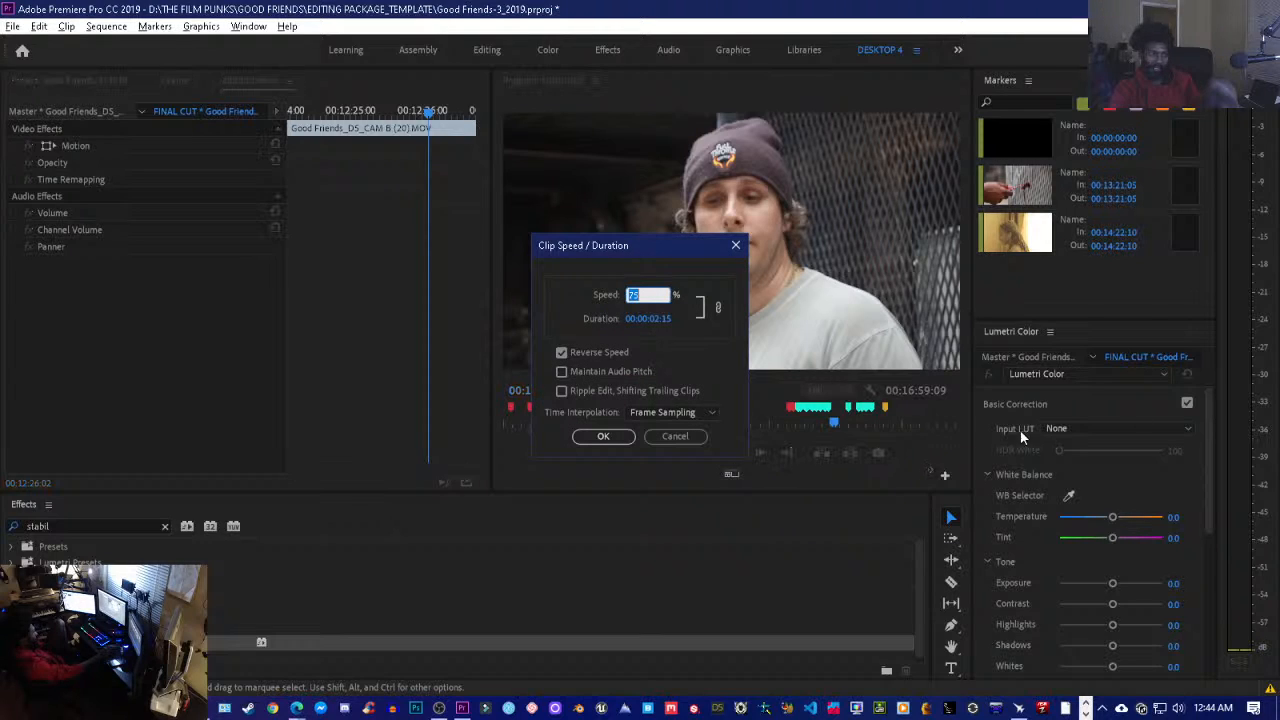
left_click(563, 353)
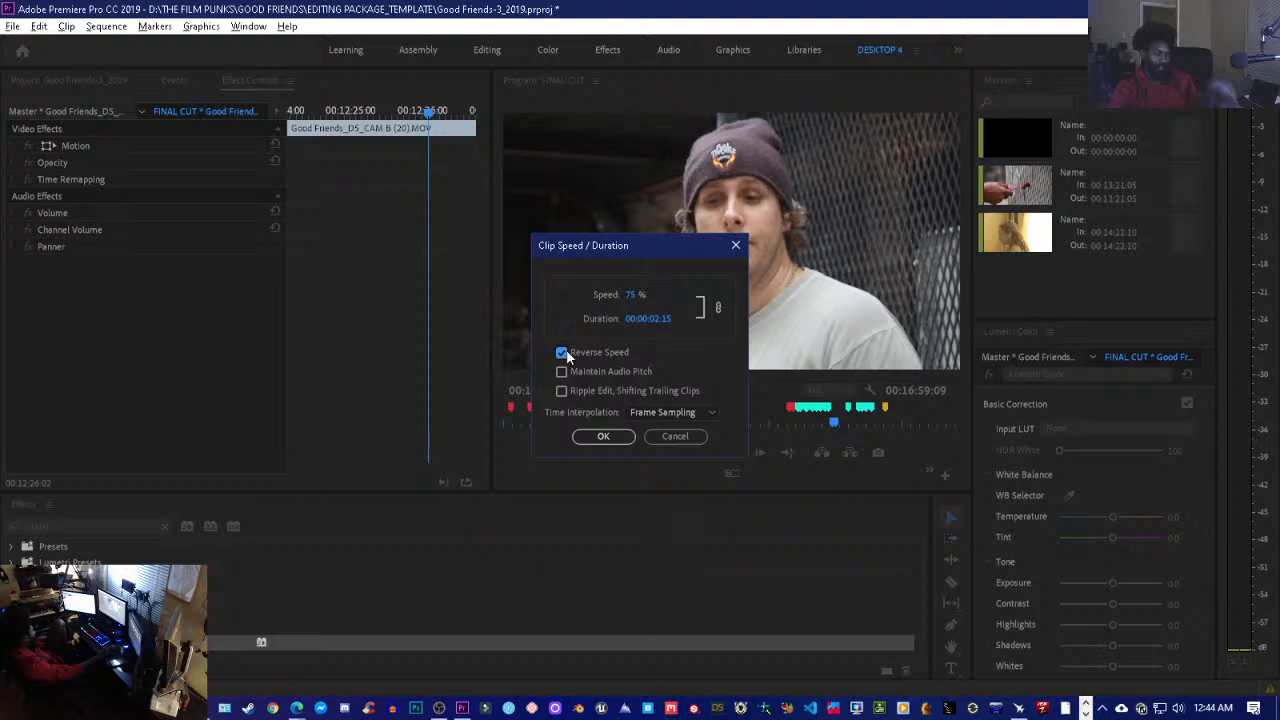
left_click(603, 436)
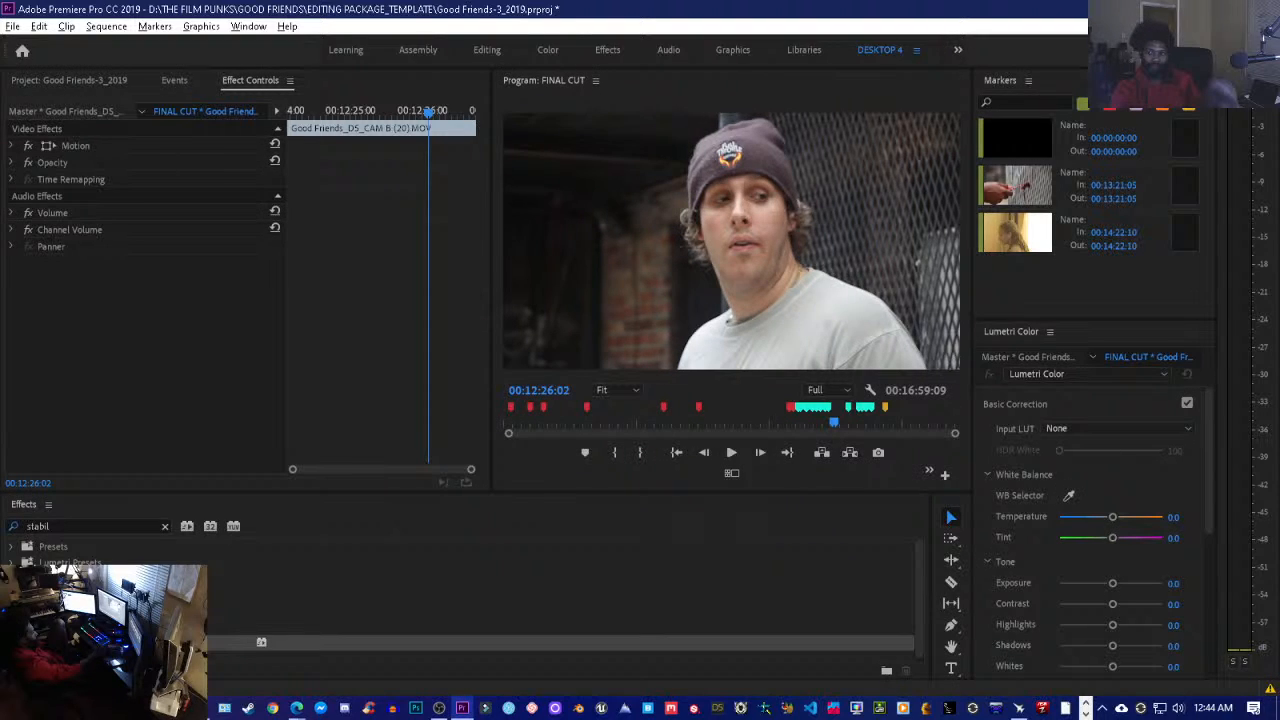
- Play the CAM B (20) reaction into CAM B (19), and replay the reaction up to 00:12:26:23 to judge its direction
key("space")
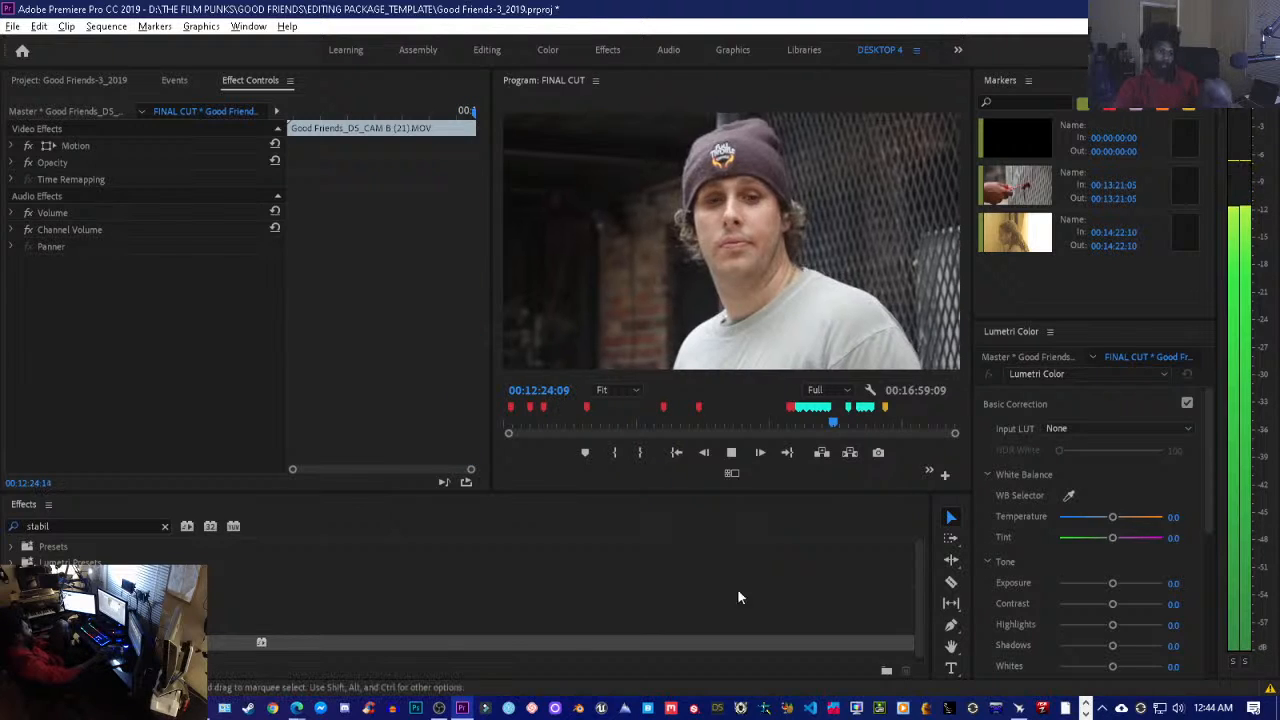
left_click(741, 455)
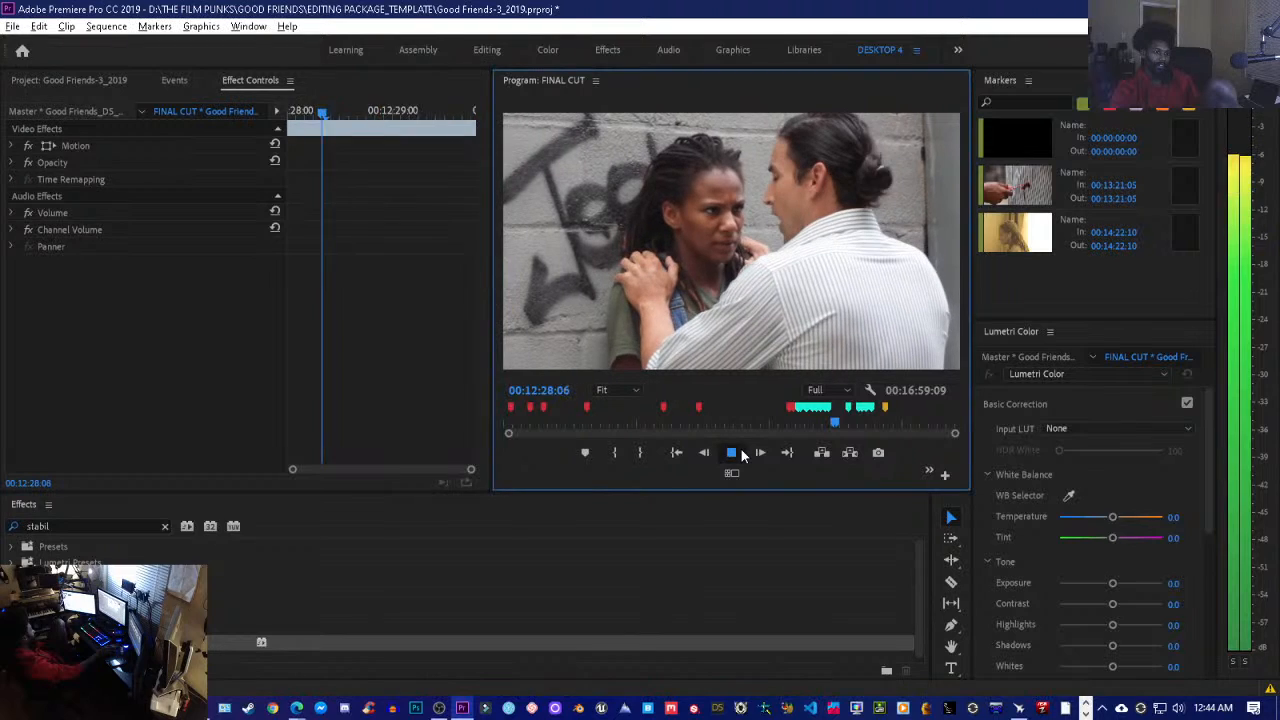
left_click(741, 453)
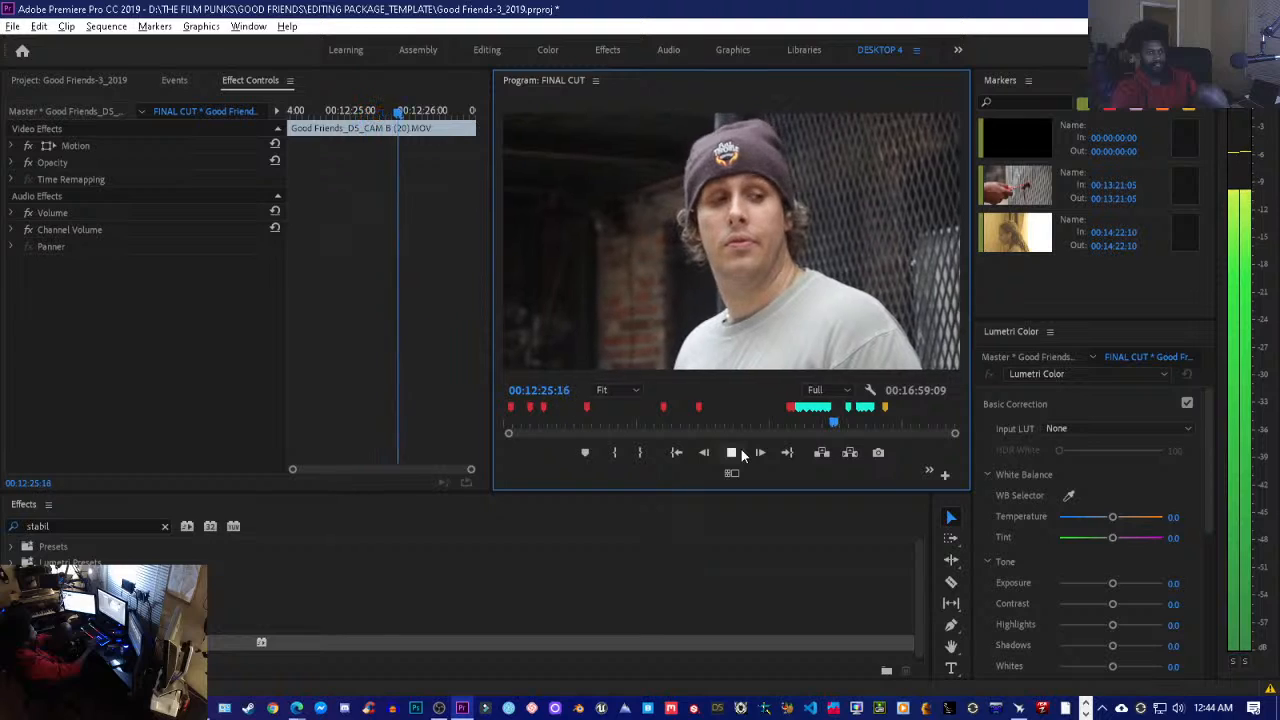
left_click(741, 451)
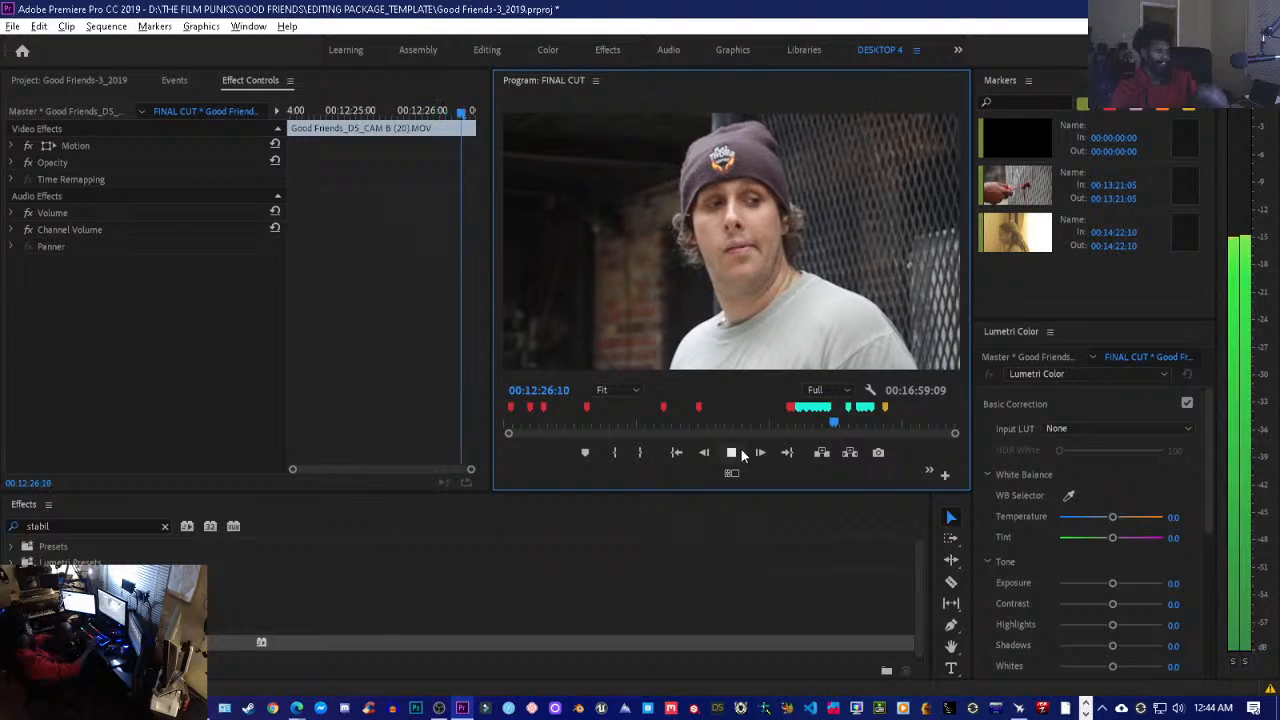
left_click(741, 453)
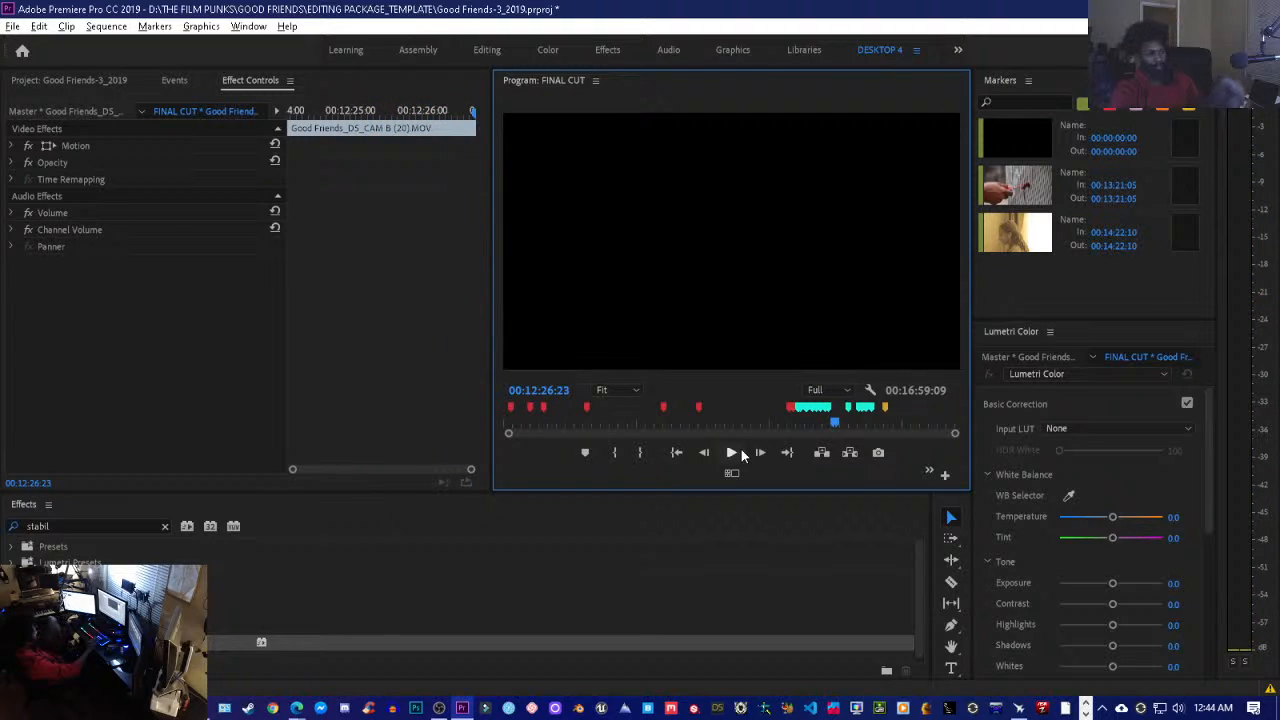
- Compare the edit points around the gap between CAM B (20) and the start of CAM B (19) at 00:12:28:00
key("shift+Left")
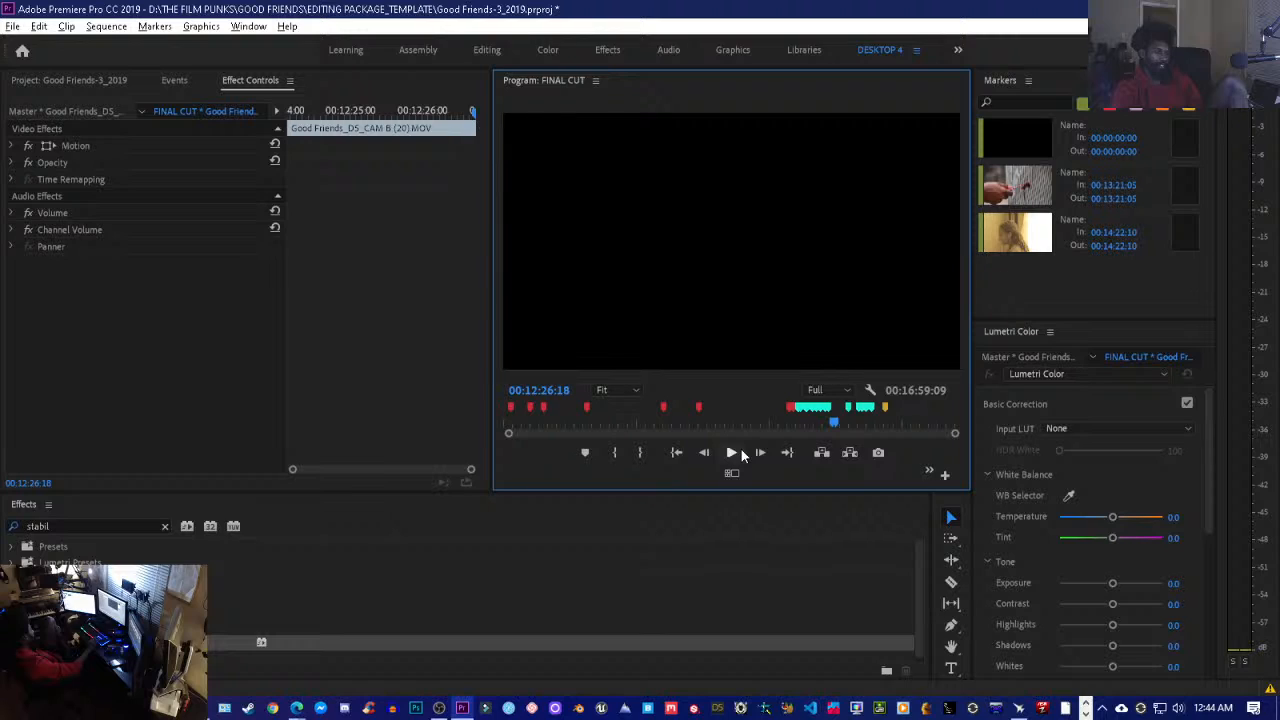
key("Down")
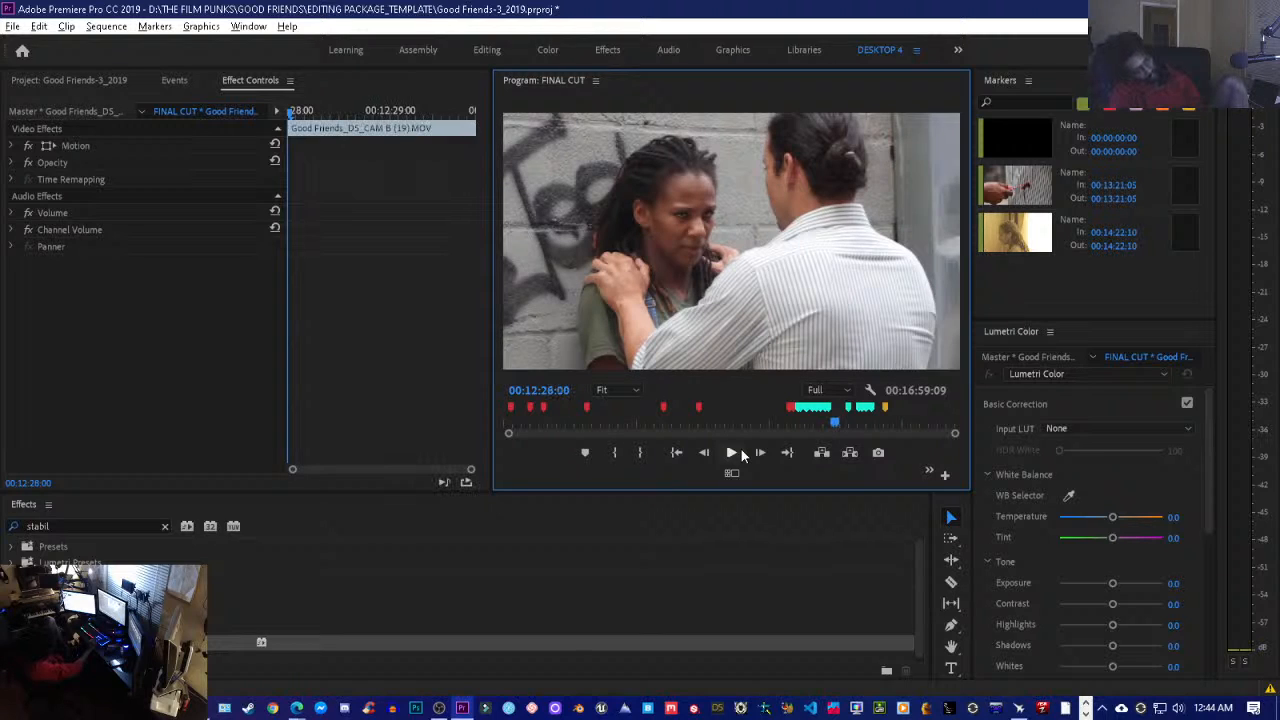
key("Up")
key("Down")
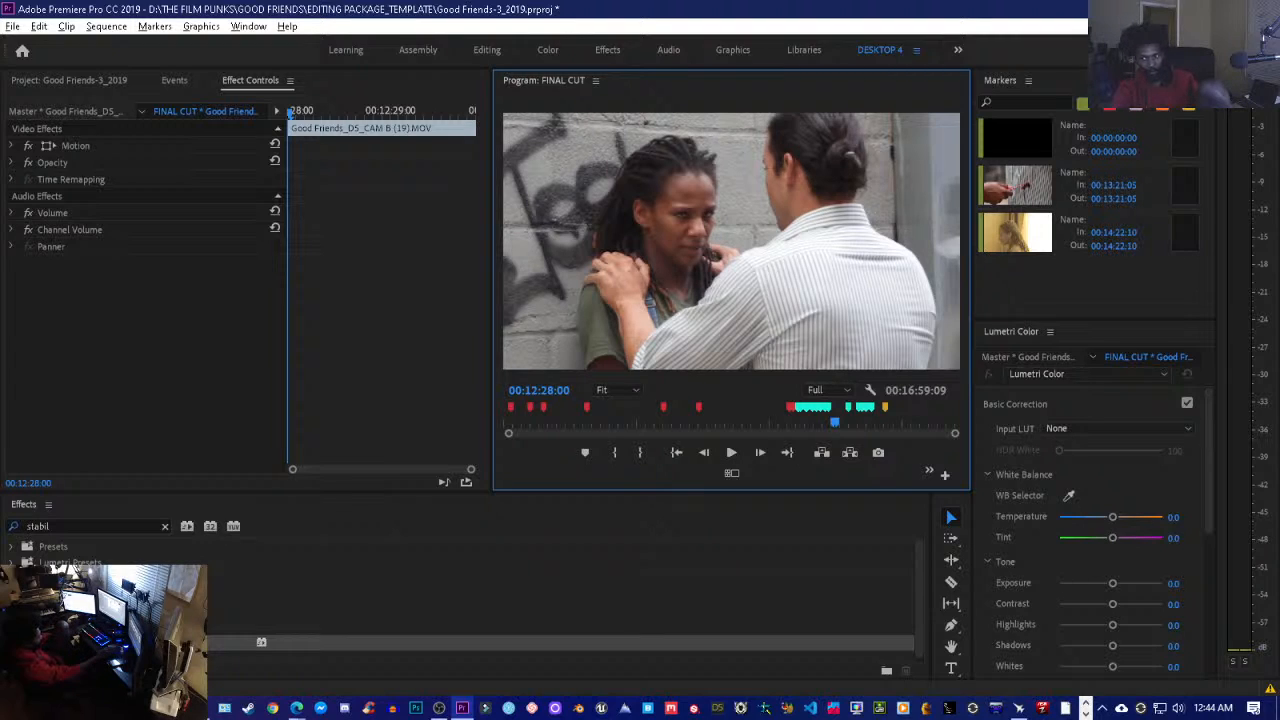
key("Up")
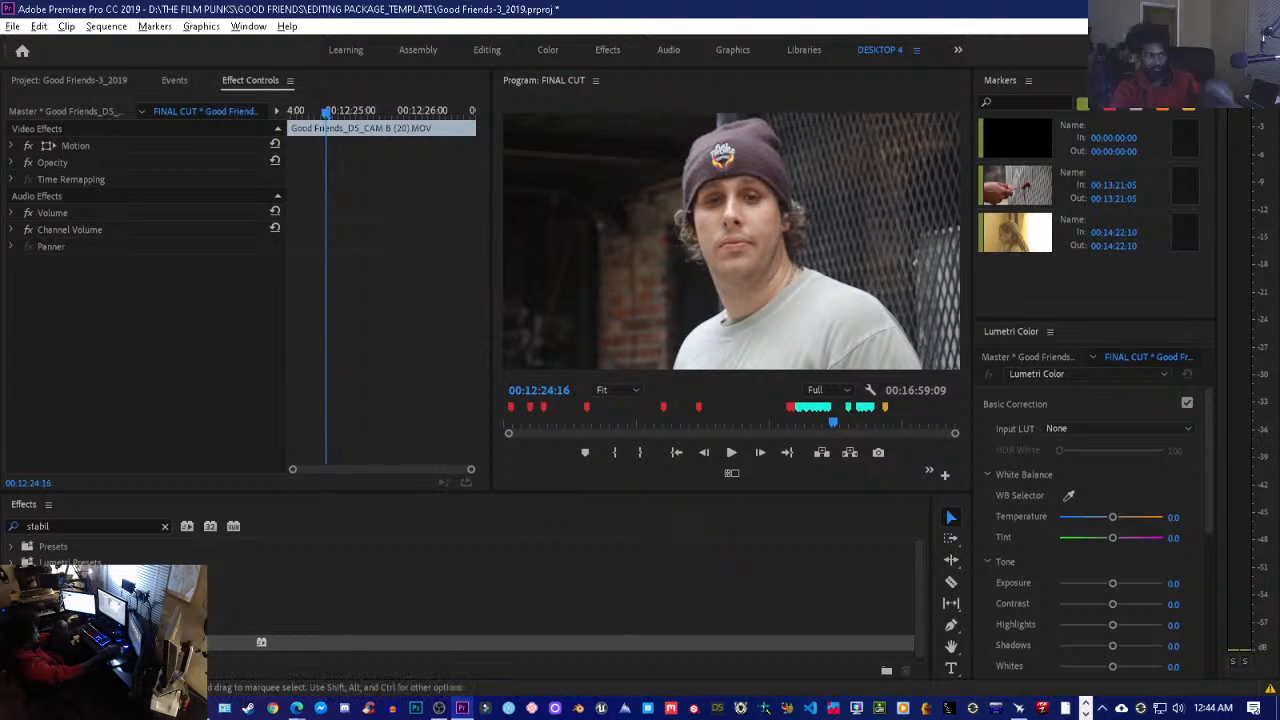
- Replay the cut from CAM B (21) into CAM B (20) twice, from 00:12:23:06 to 00:12:27:07 and from 00:12:23:14 to 00:12:27:08
key("Up")
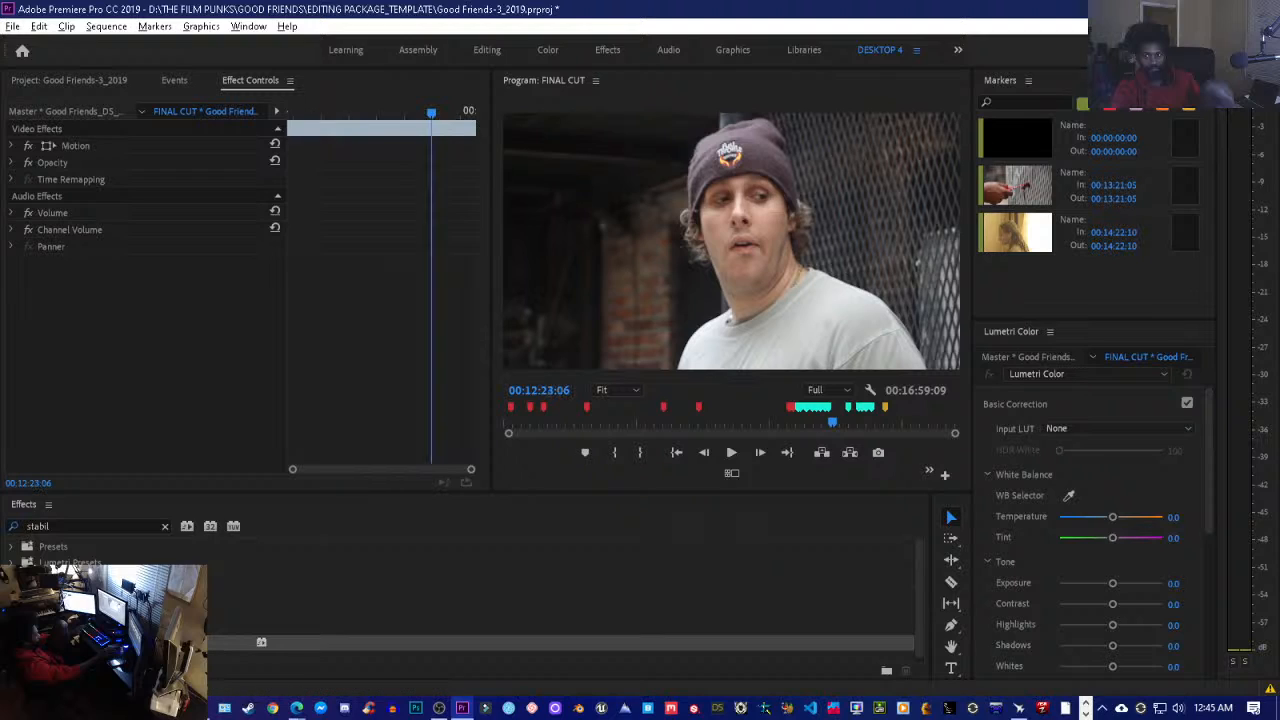
key("space")
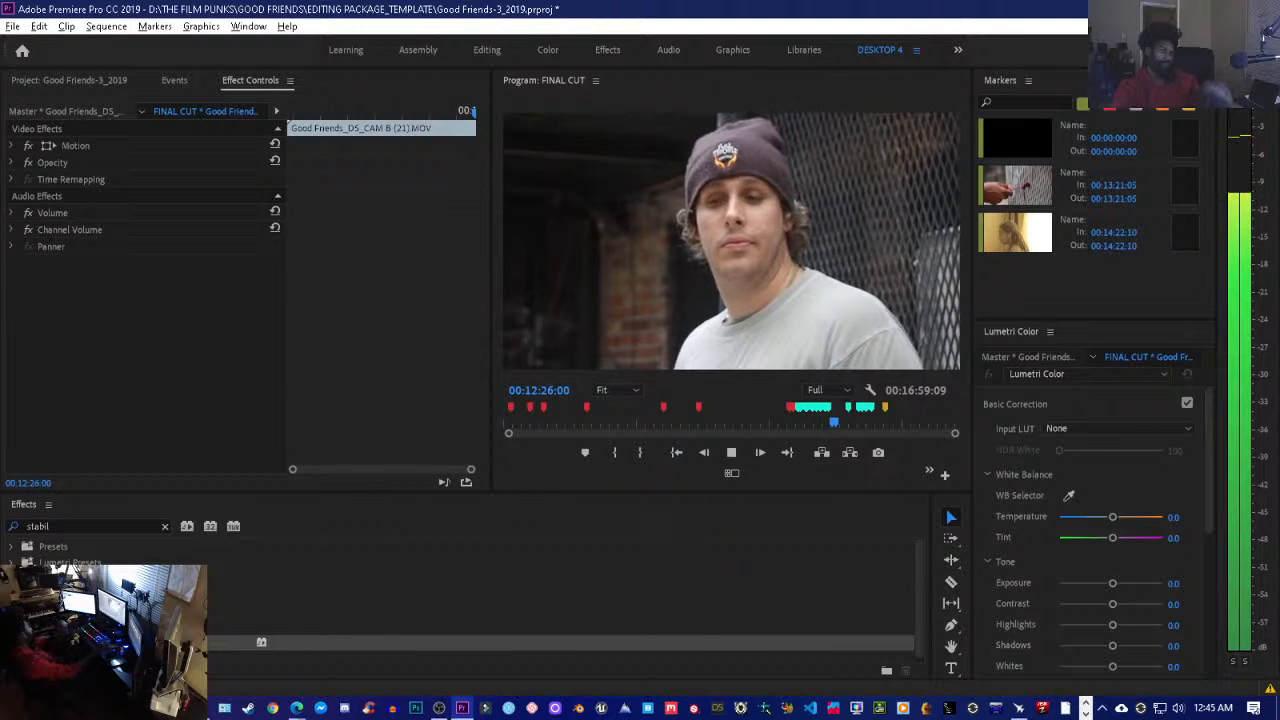
key("space")
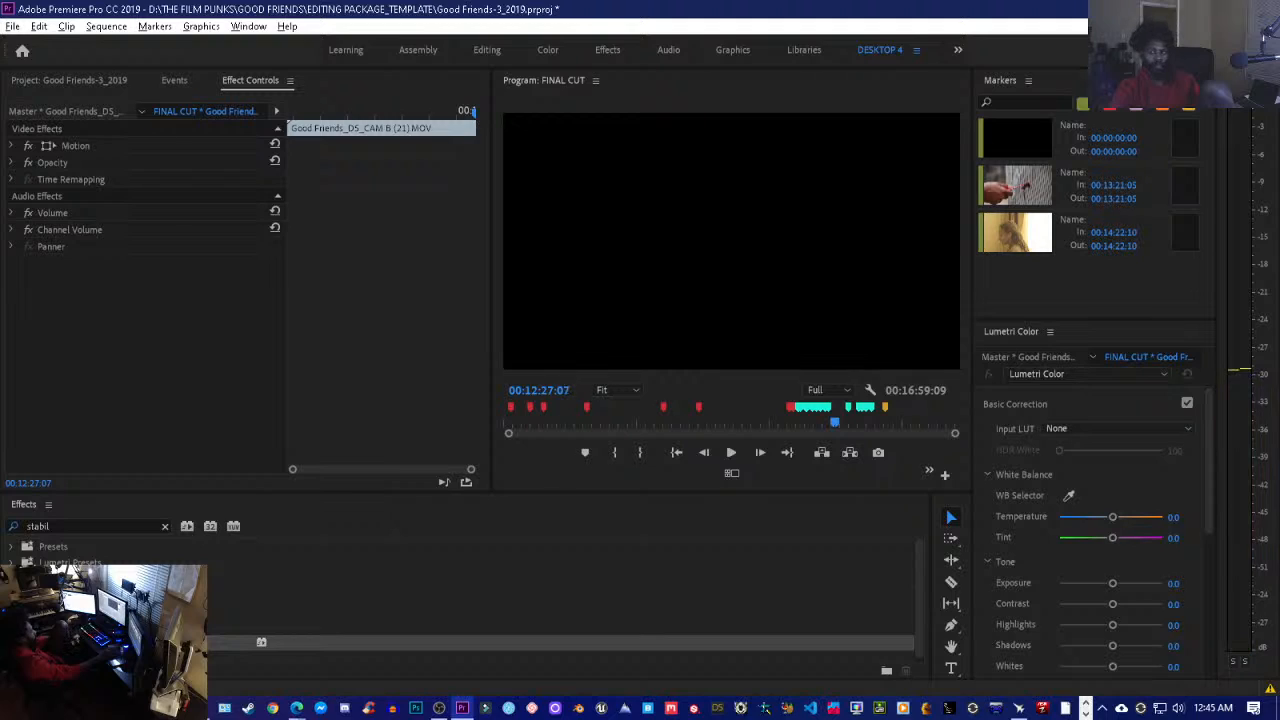
key("Up")
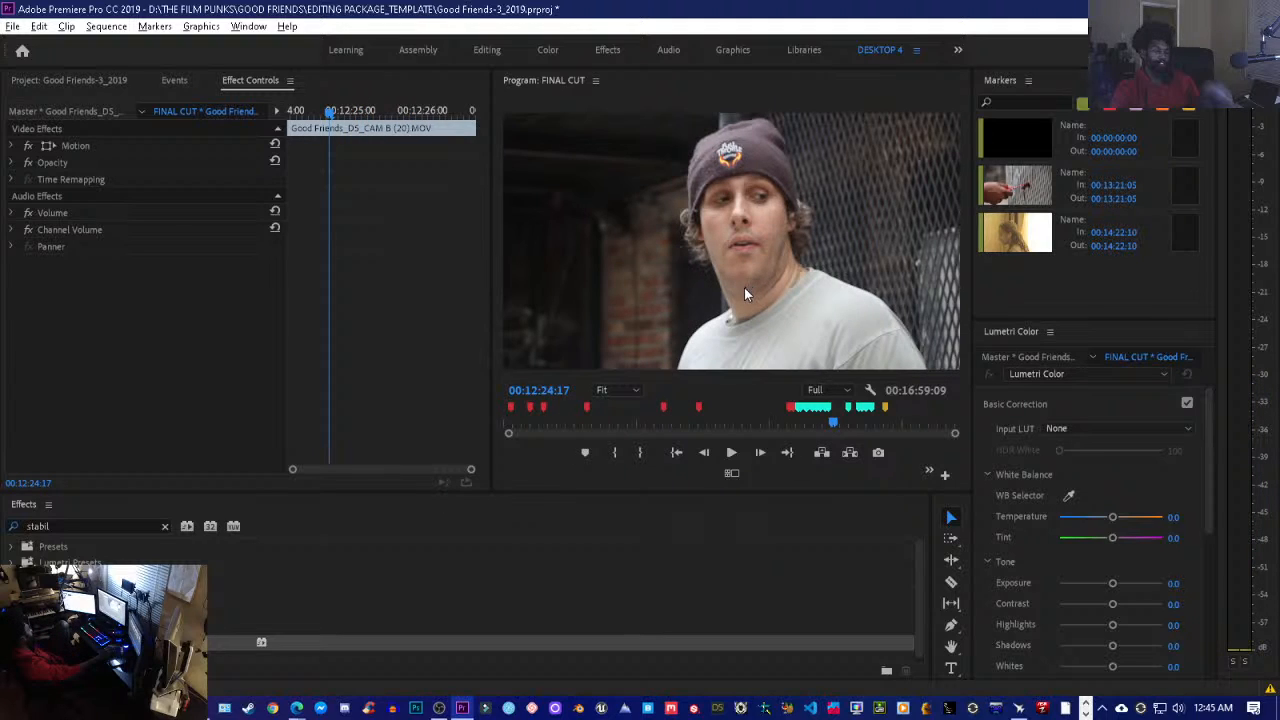
key("Up")
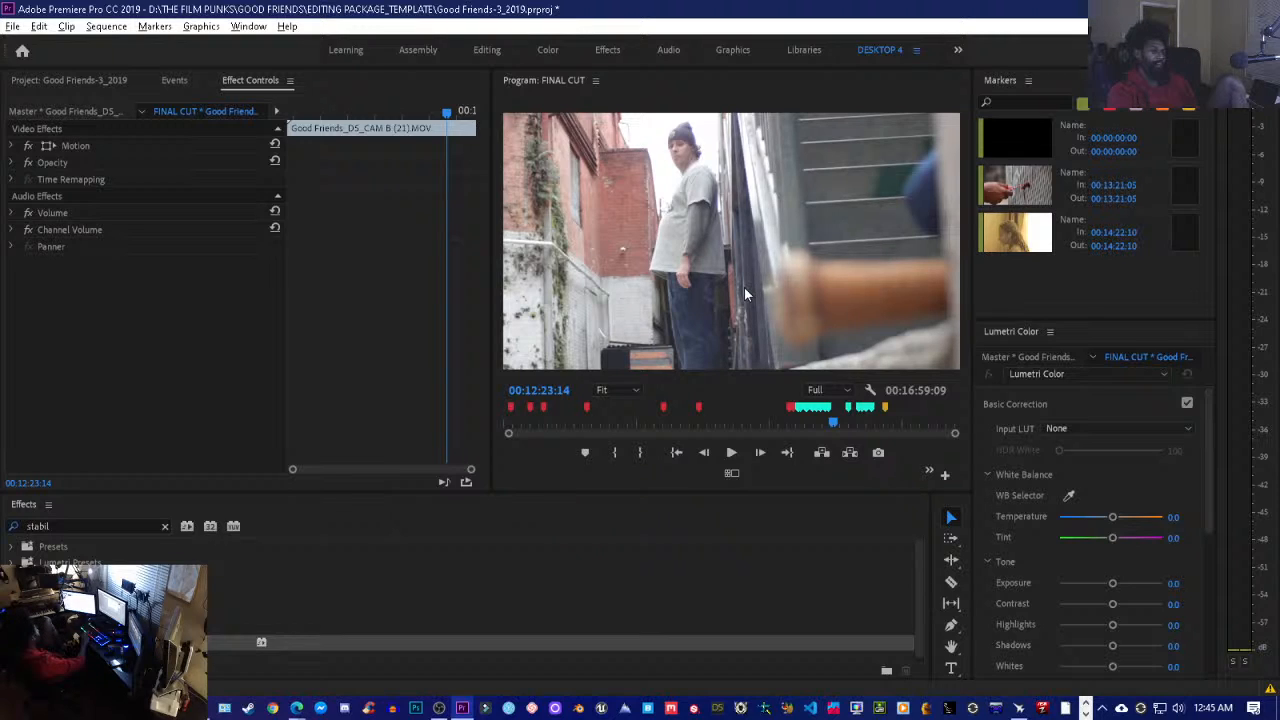
key("space")
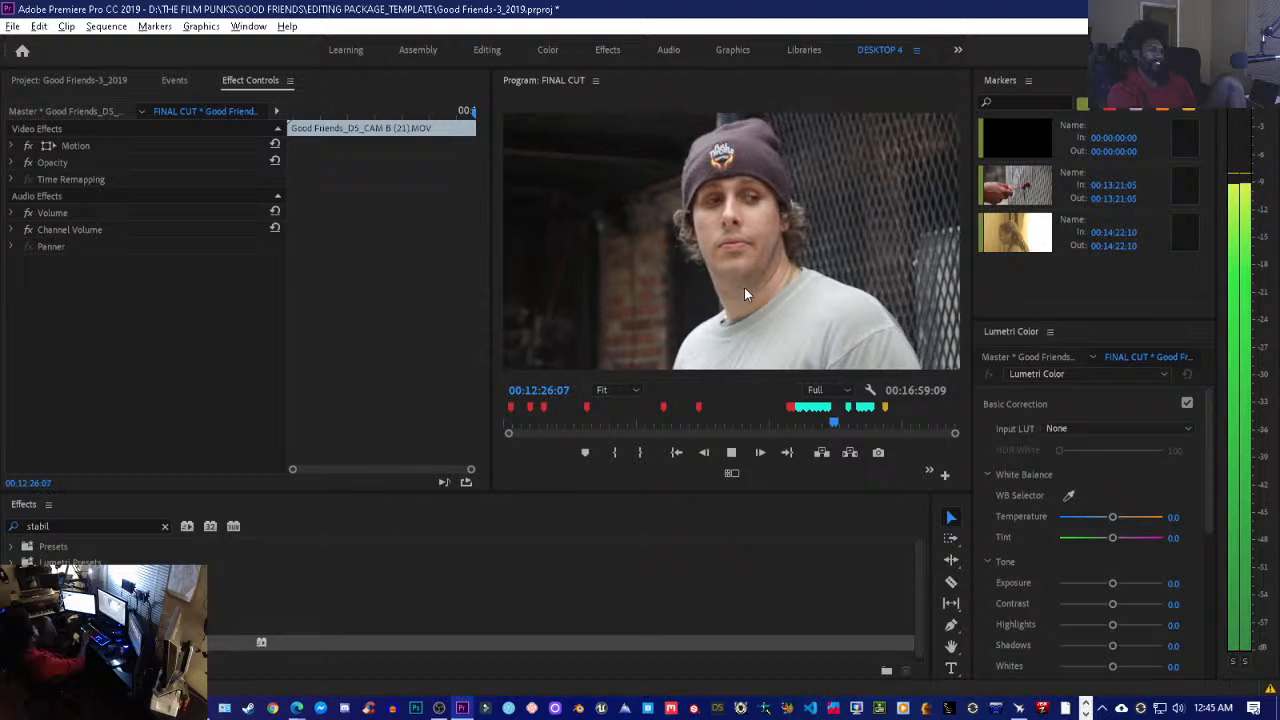
key("space")
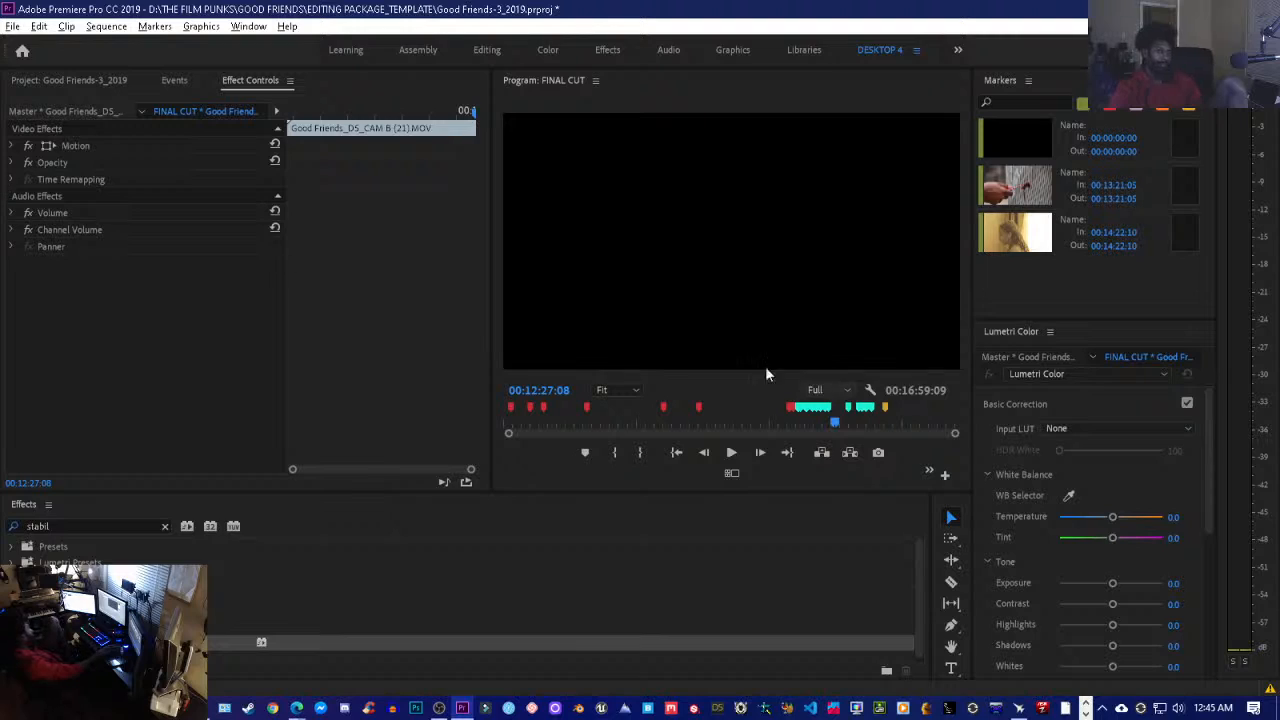
left_click(486, 330)
left_click(600, 307)
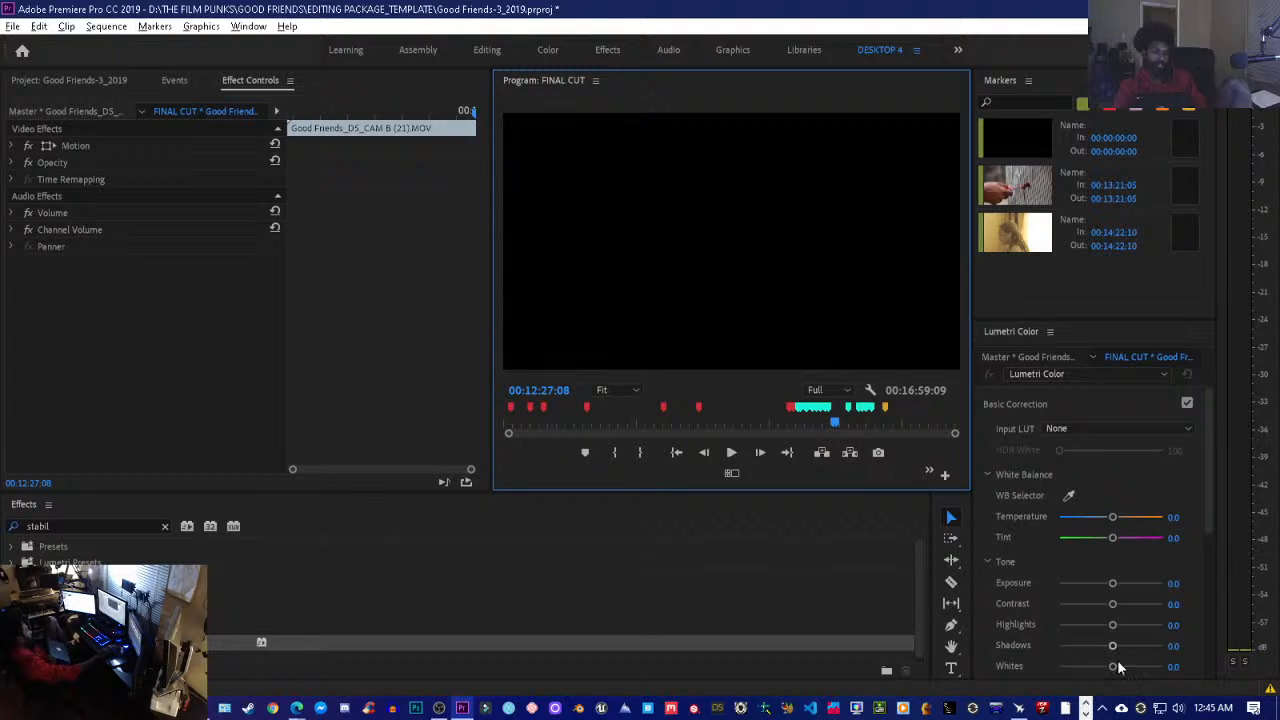
left_click(1101, 708)
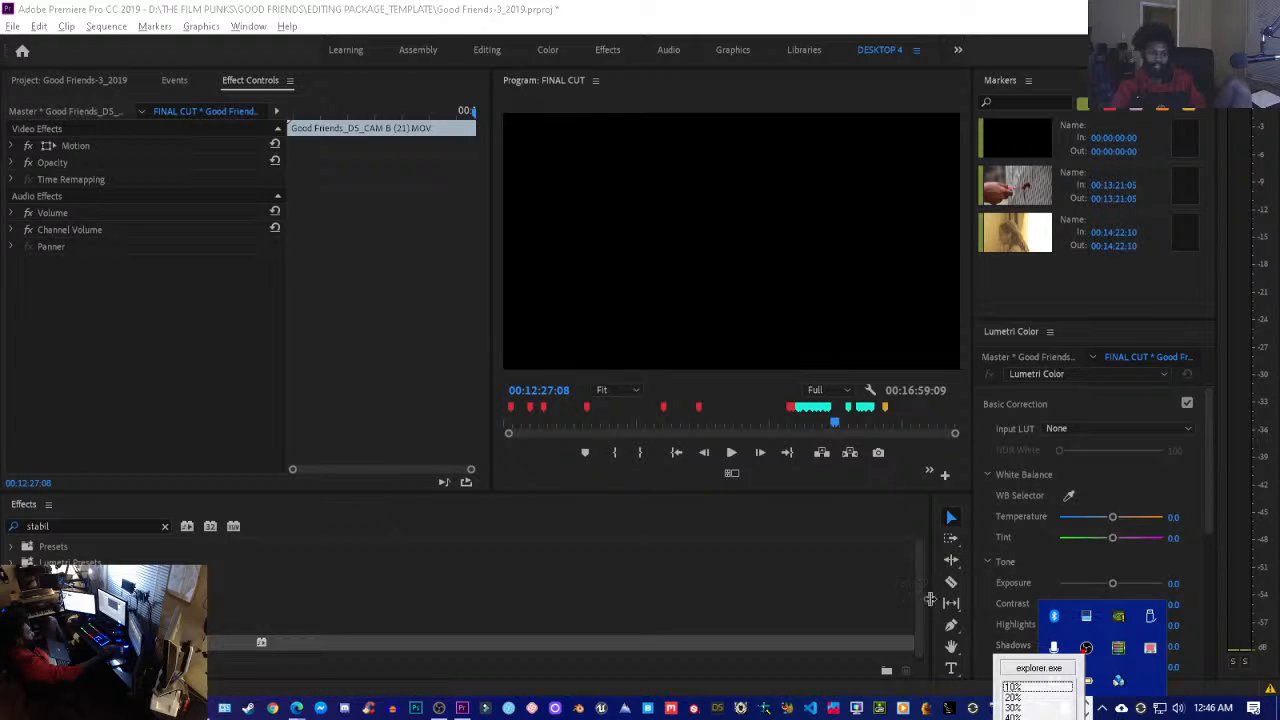
left_click(859, 576)
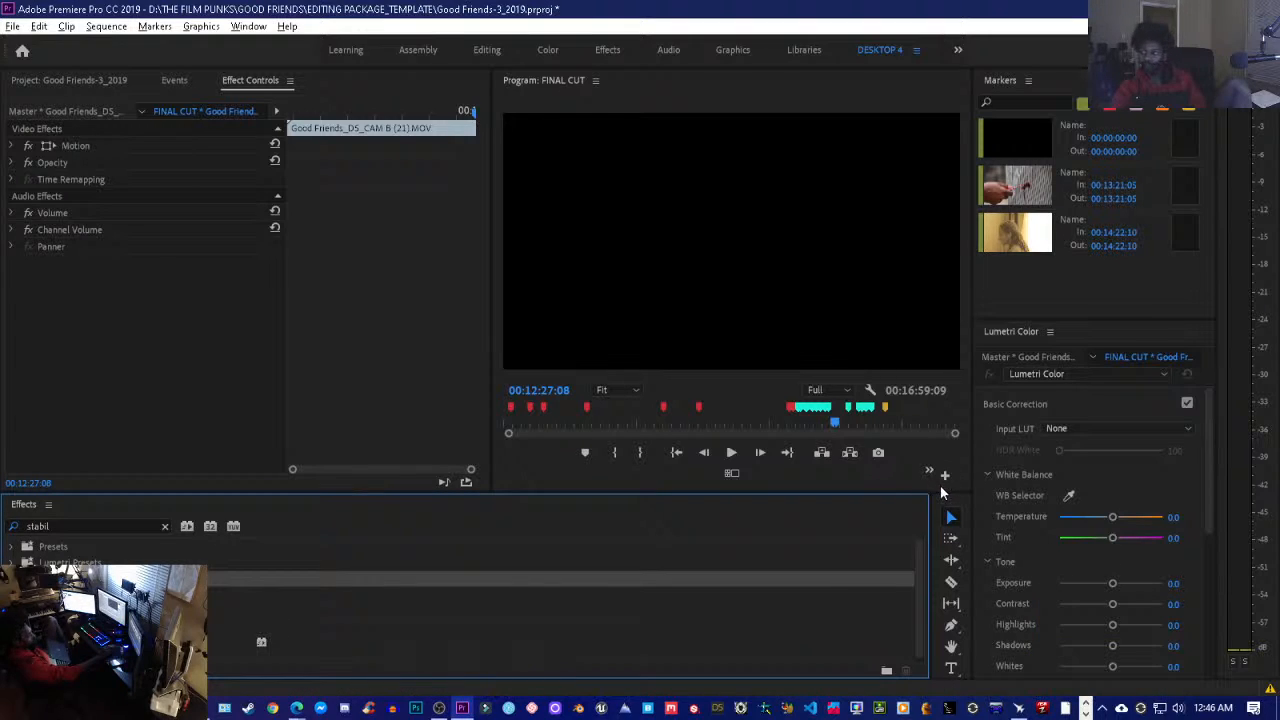